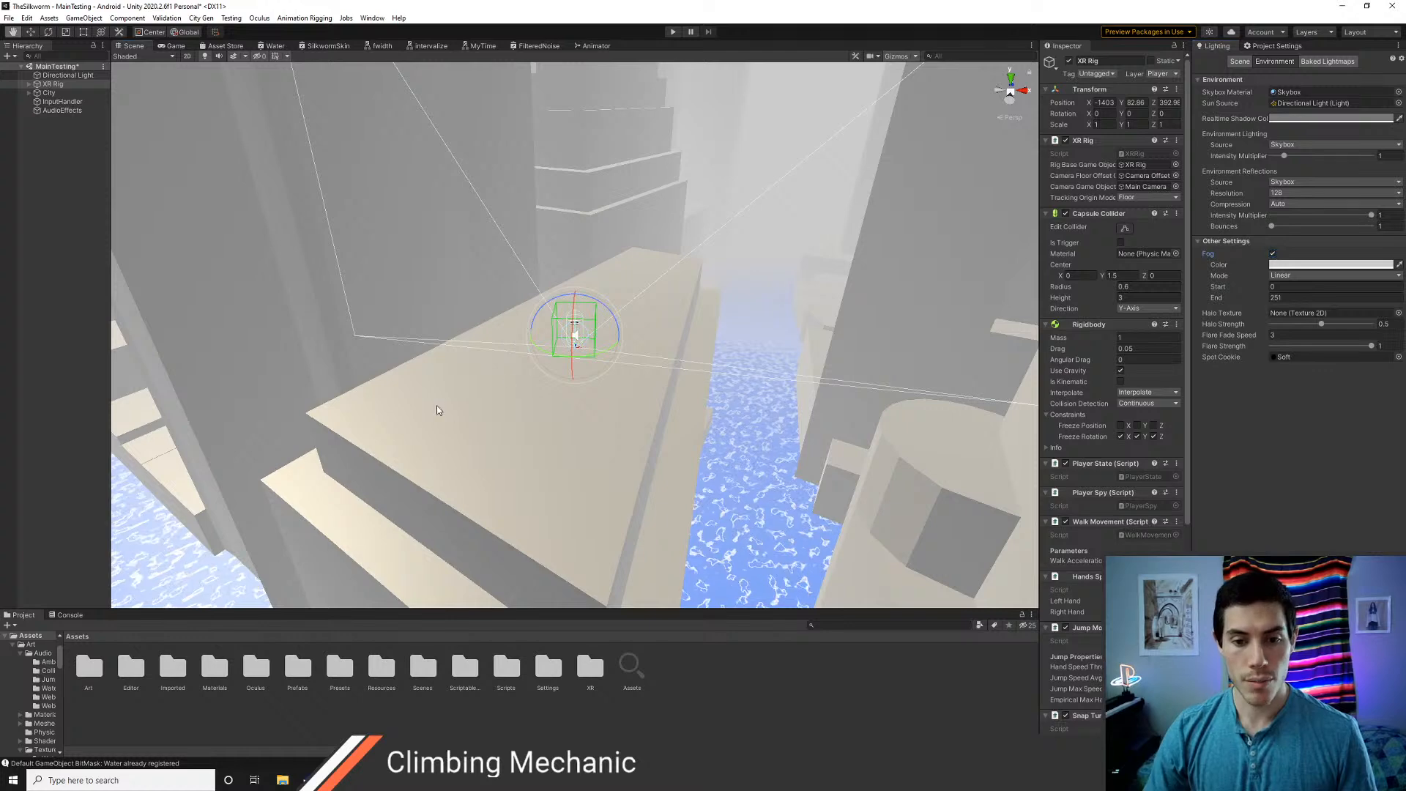
middle_click_drag(439, 409, 662, 403)
left_click_drag(666, 420, 710, 458, "alt")
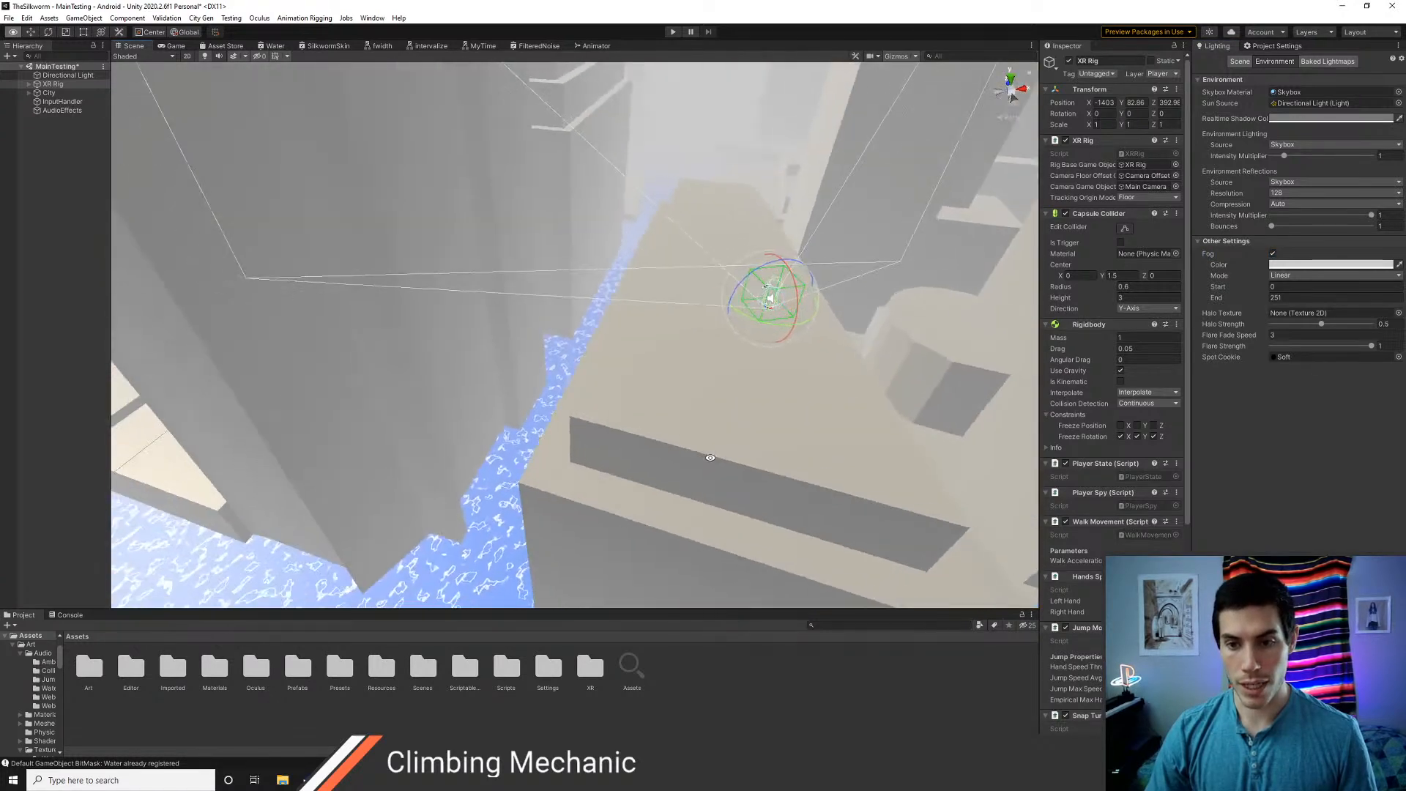
scroll(662, 424, "up", 2)
right_click_drag(662, 424, 704, 396)
Check the directional light's properties and open the Quality page of the project settings
left_click(56, 76)
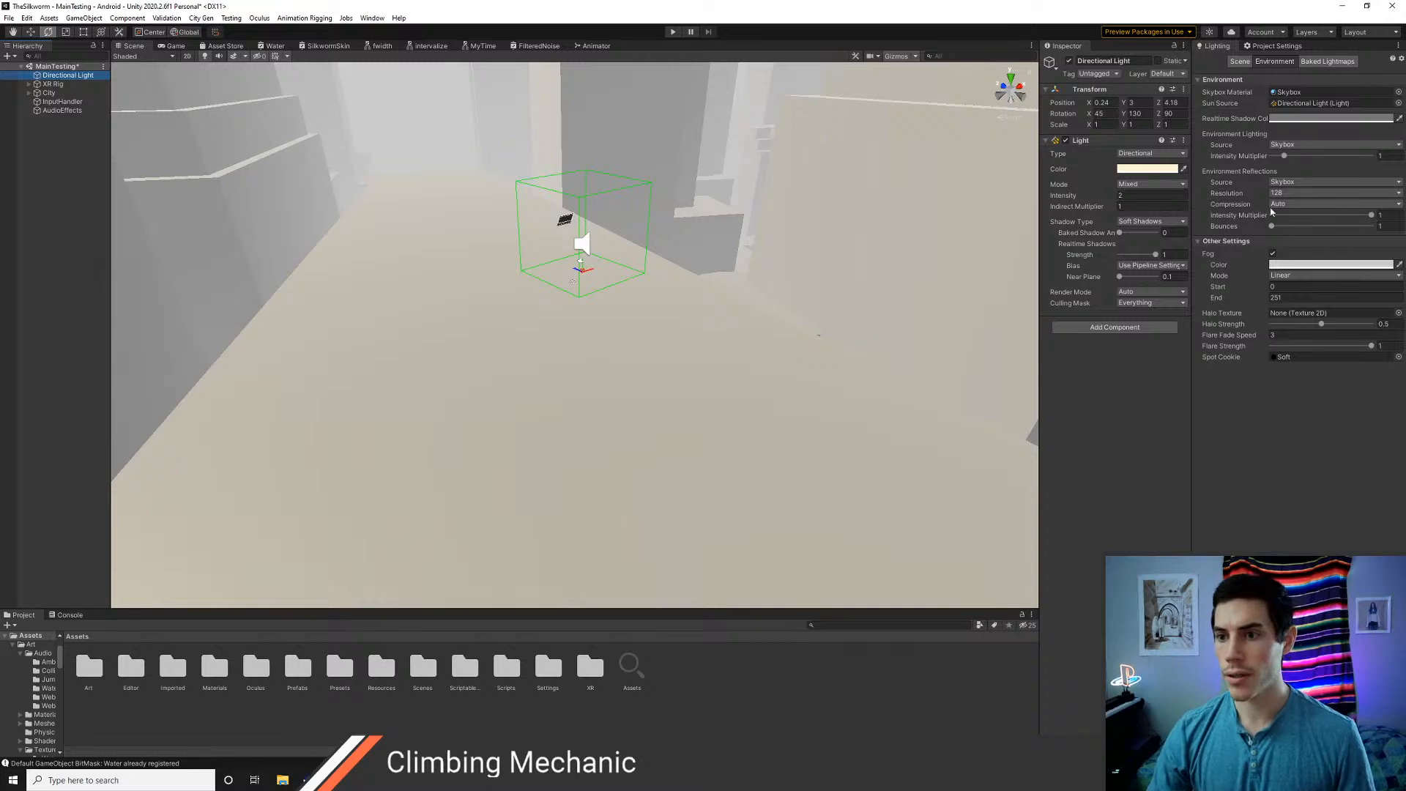
left_click(1275, 45)
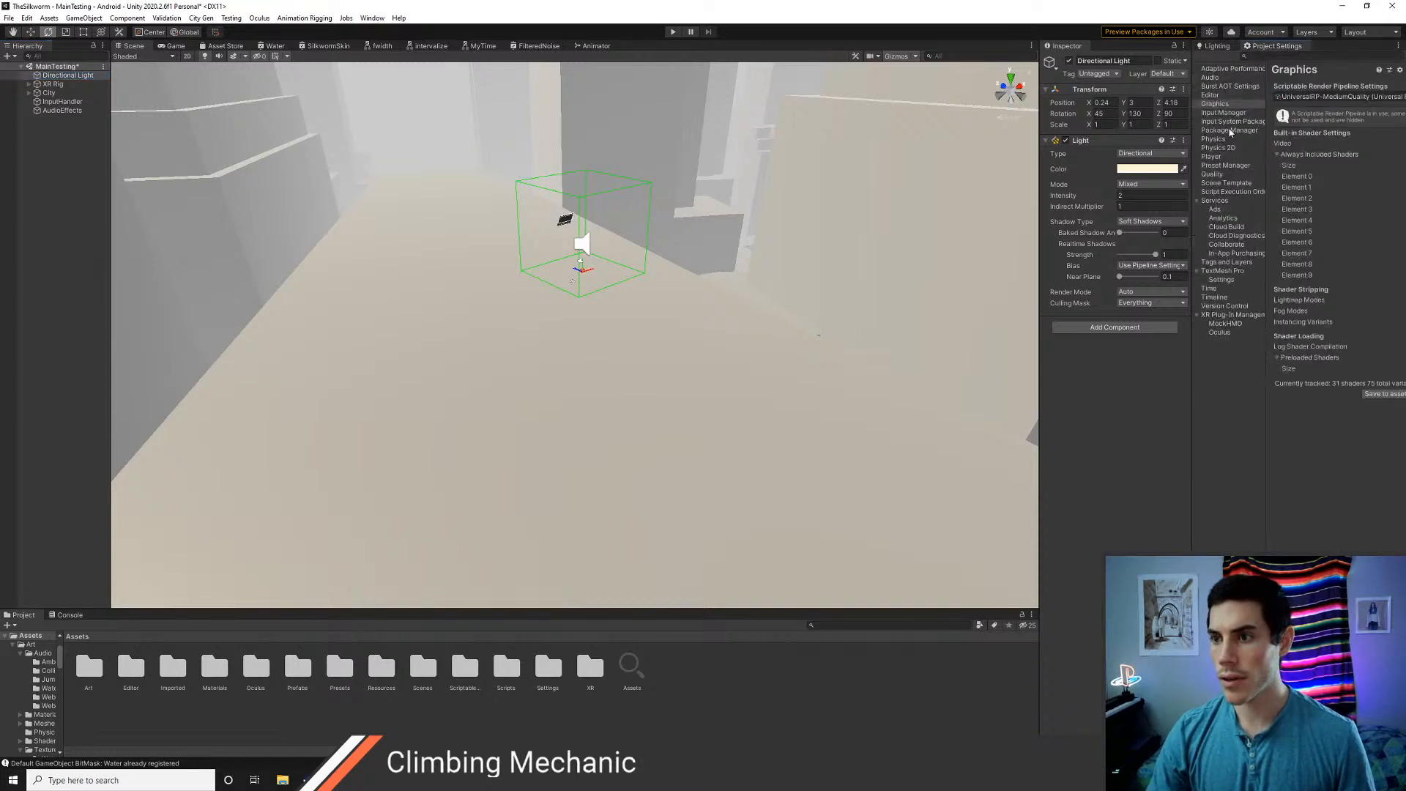
left_click(1212, 175)
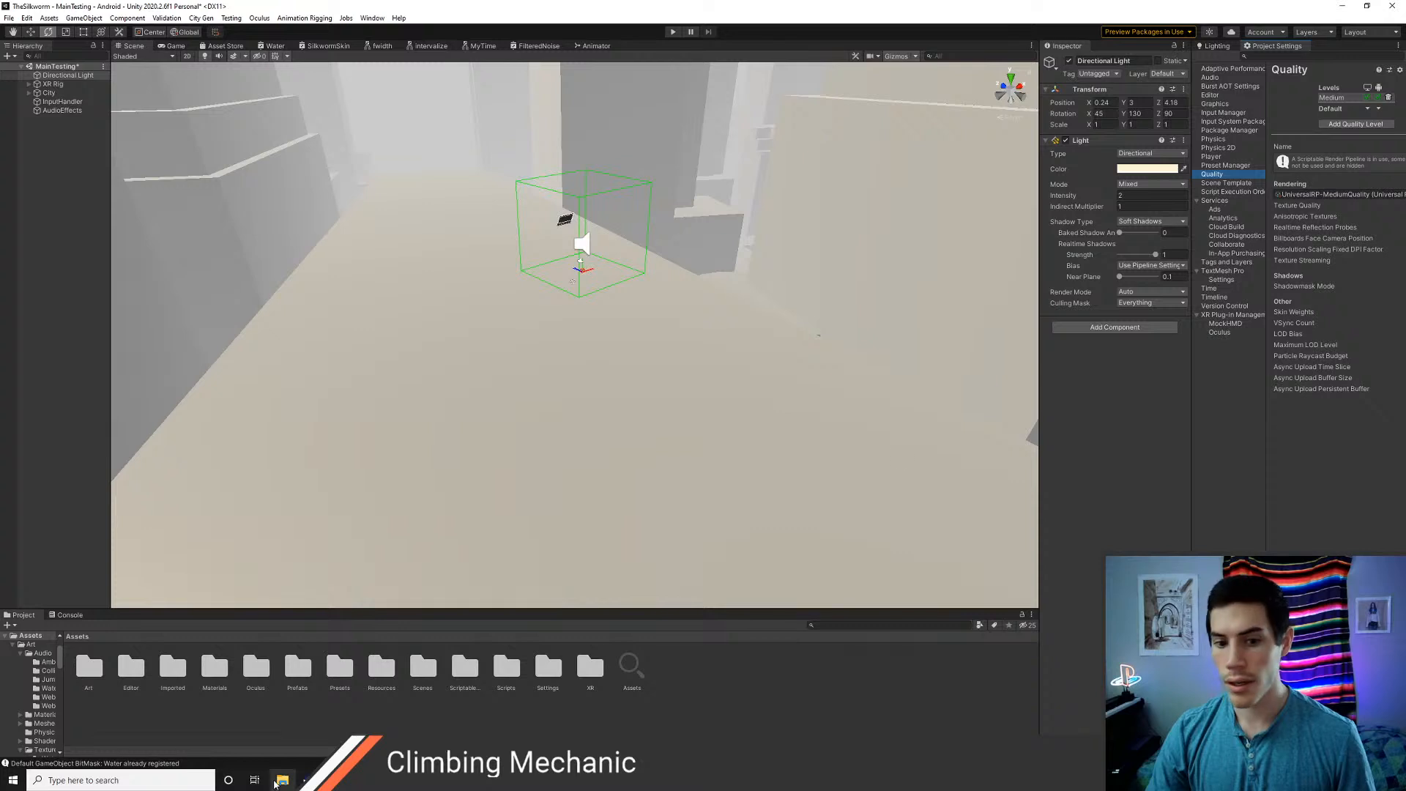
In the UniversalRP-MediumQuality asset from the Settings folder, set the shadow Max Distance to 25 and enable Soft Shadows
double_click(547, 667)
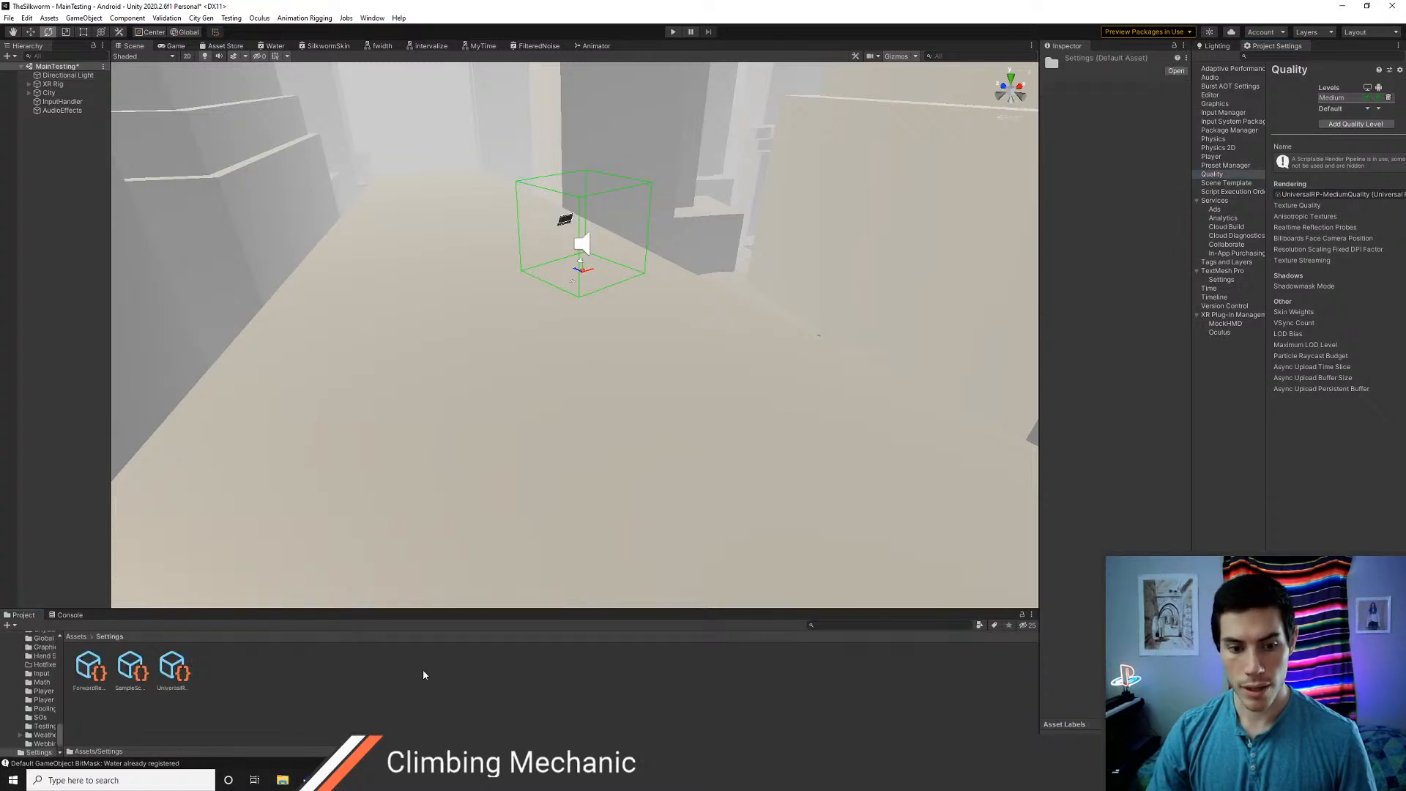
left_click(172, 668)
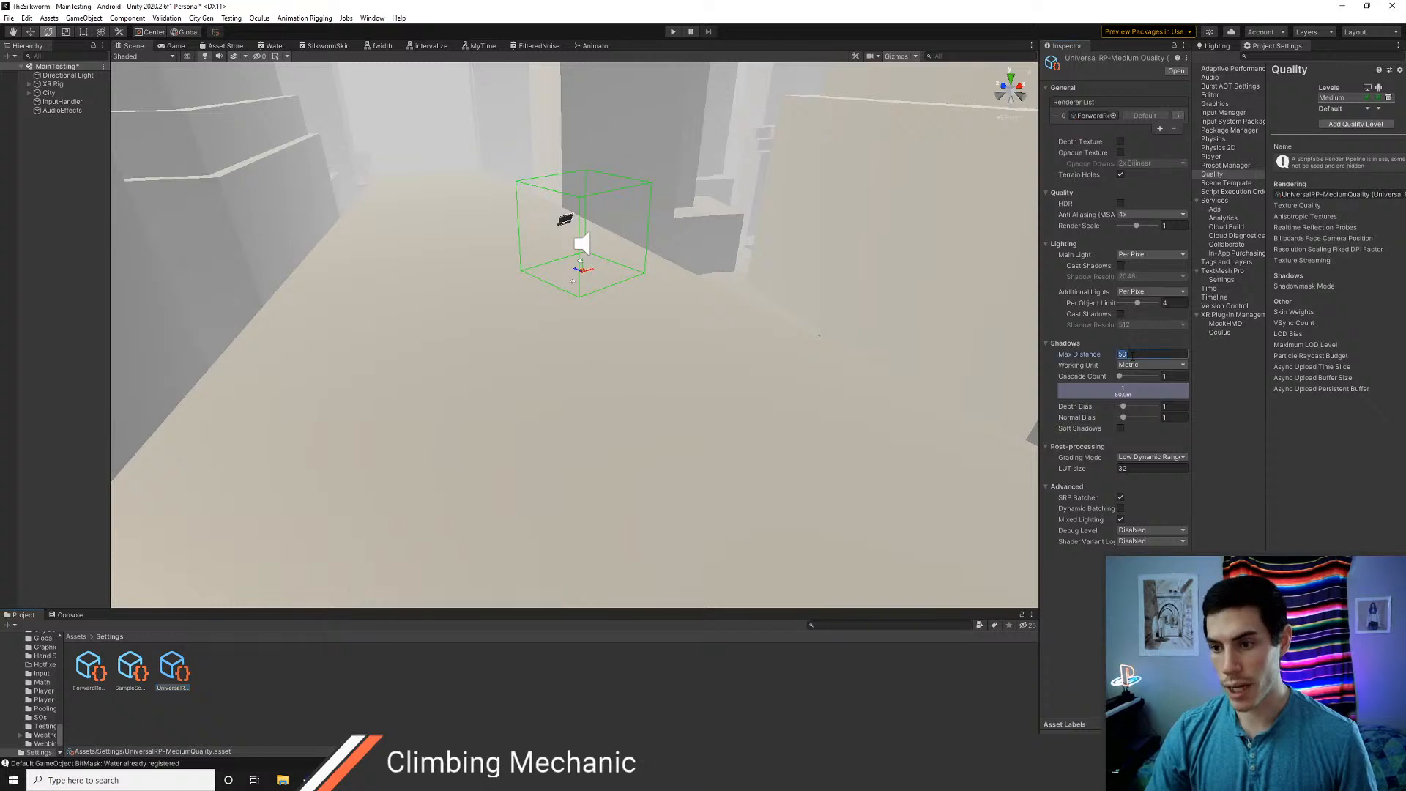
left_click(1132, 355)
type("25")
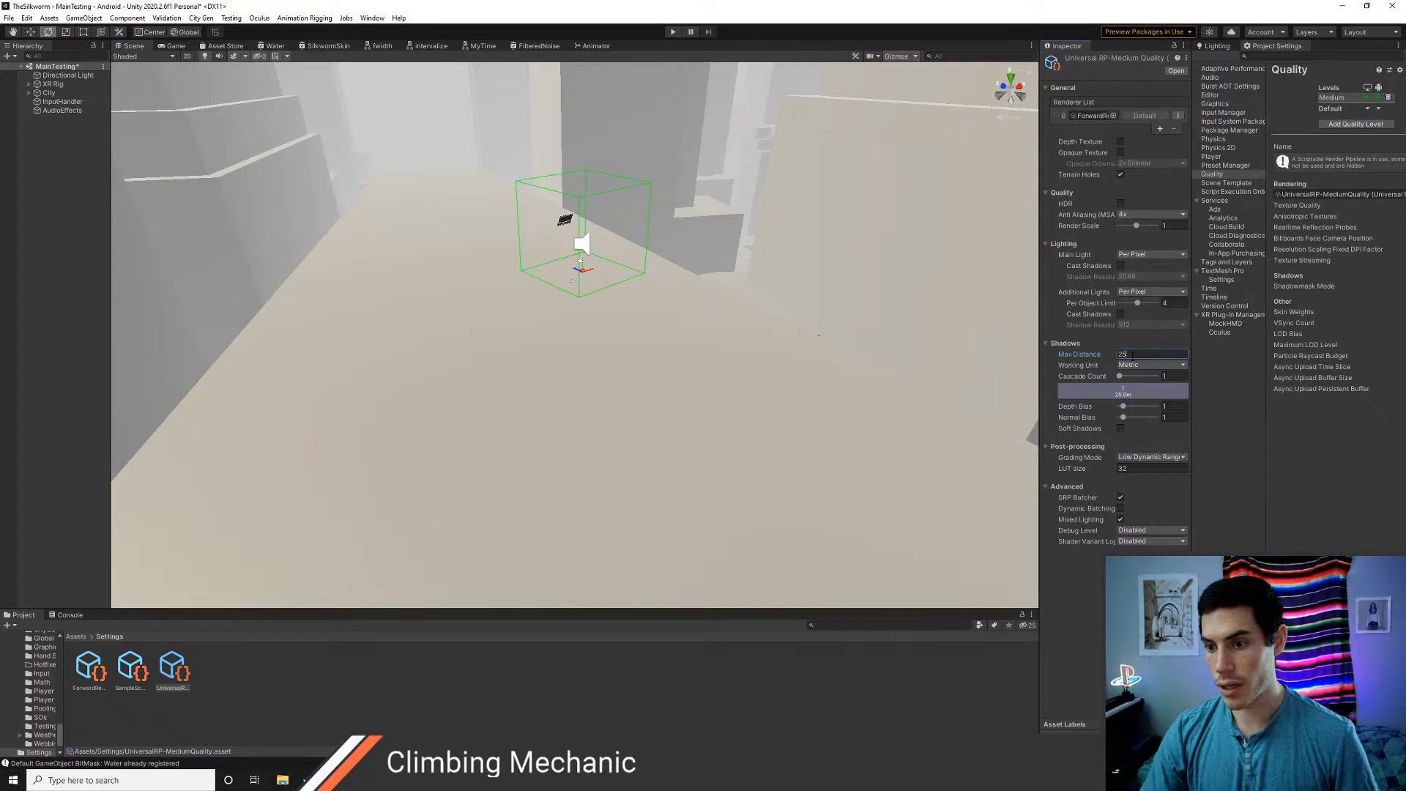
left_click(1121, 429)
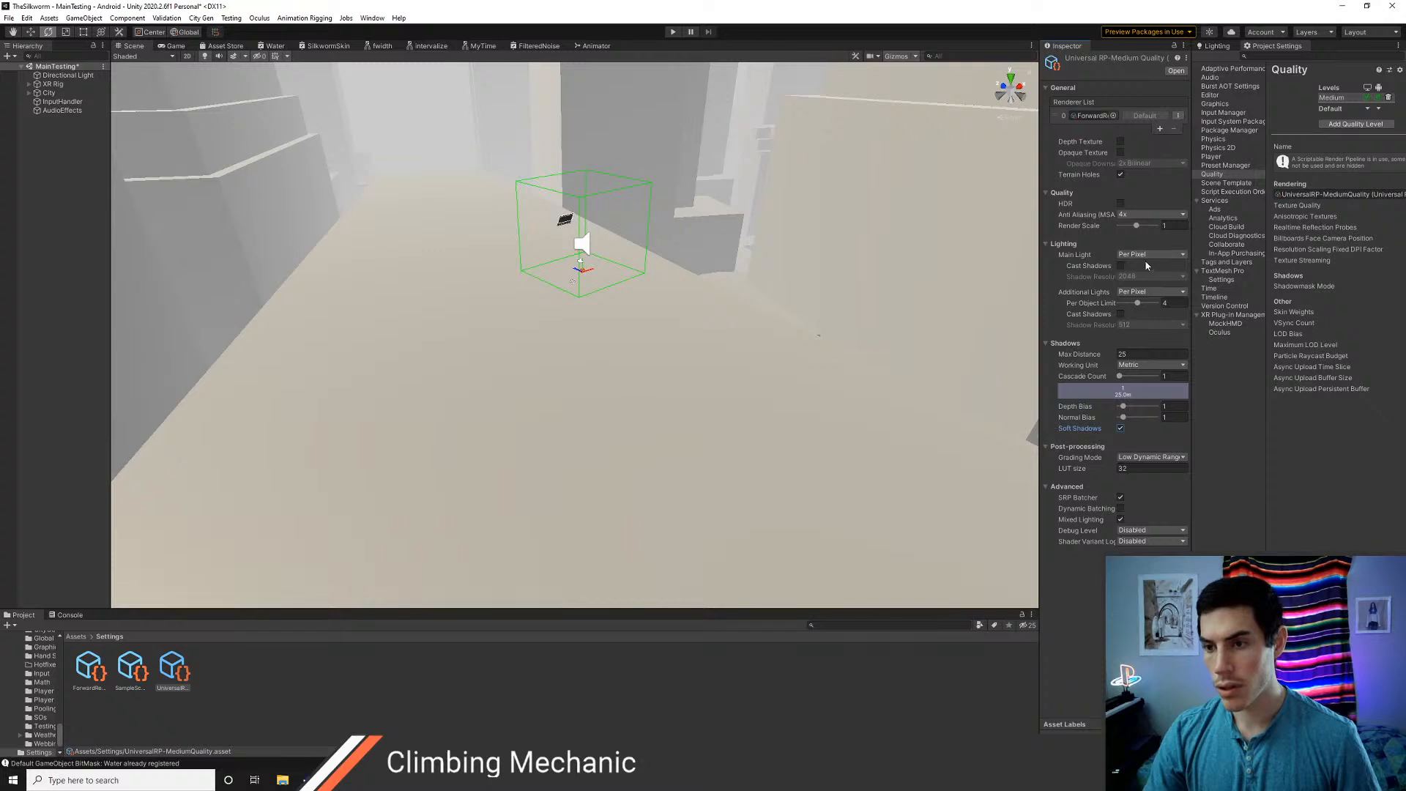
Enable Cast Shadows for the pipeline asset's main light and set its shadow resolution to 512
left_click(1120, 265)
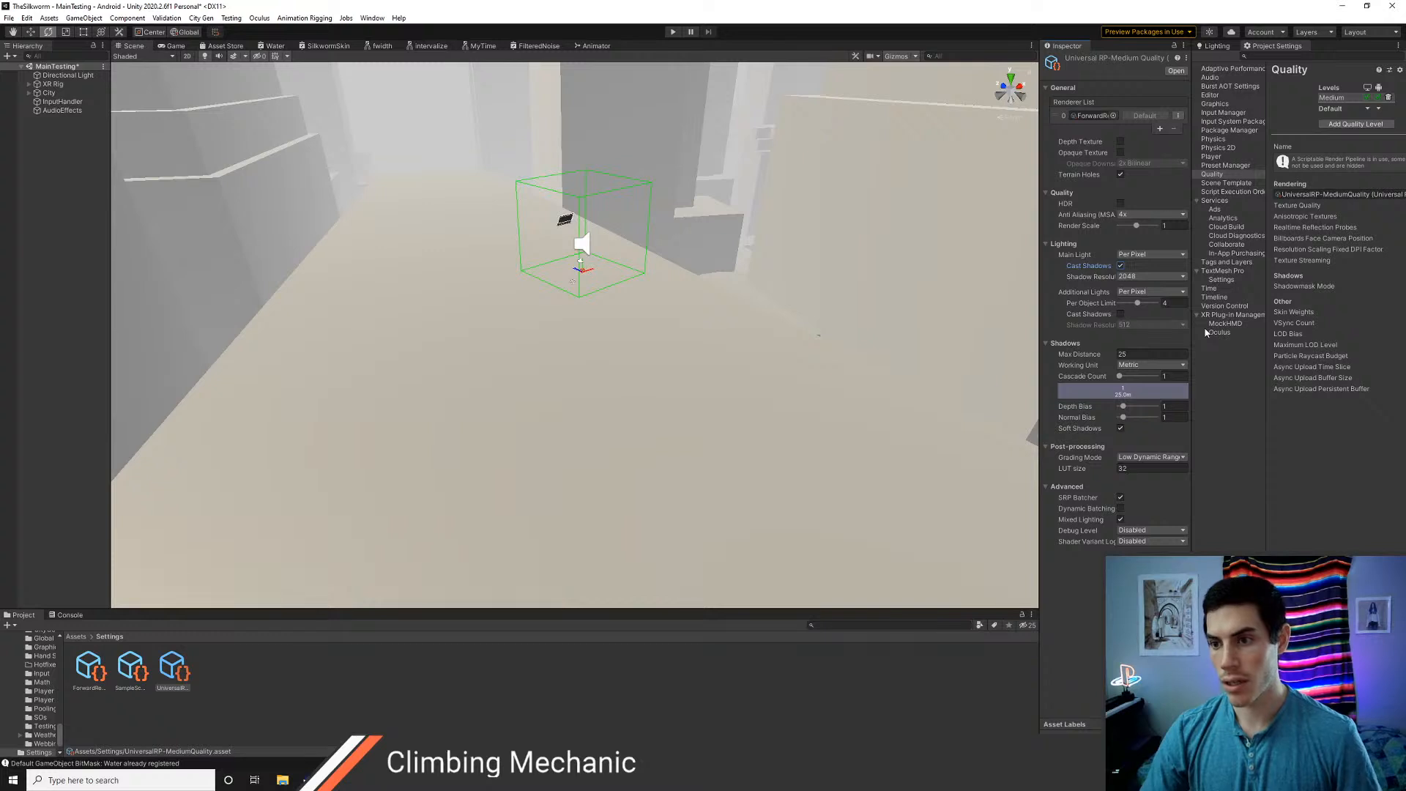
left_click(1150, 276)
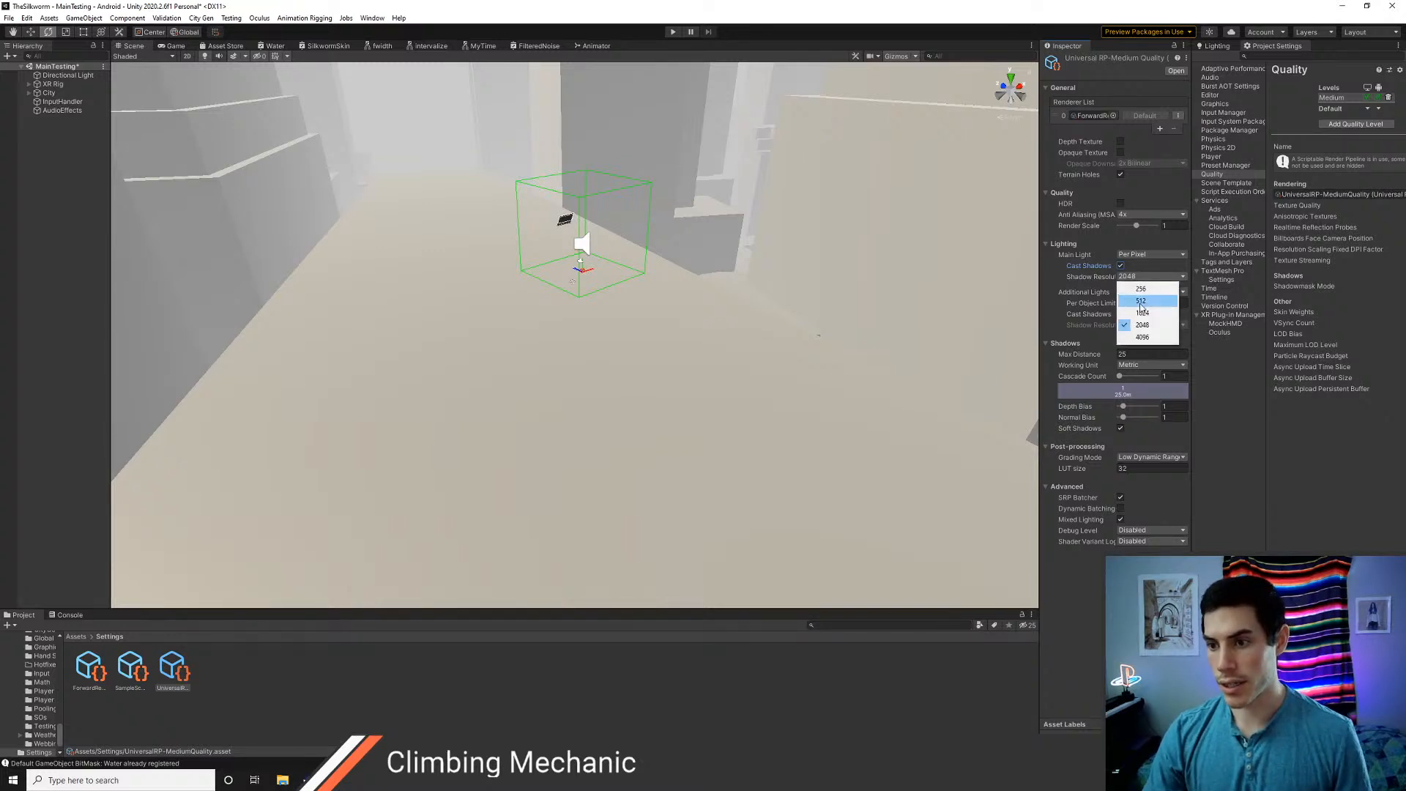
left_click(1141, 301)
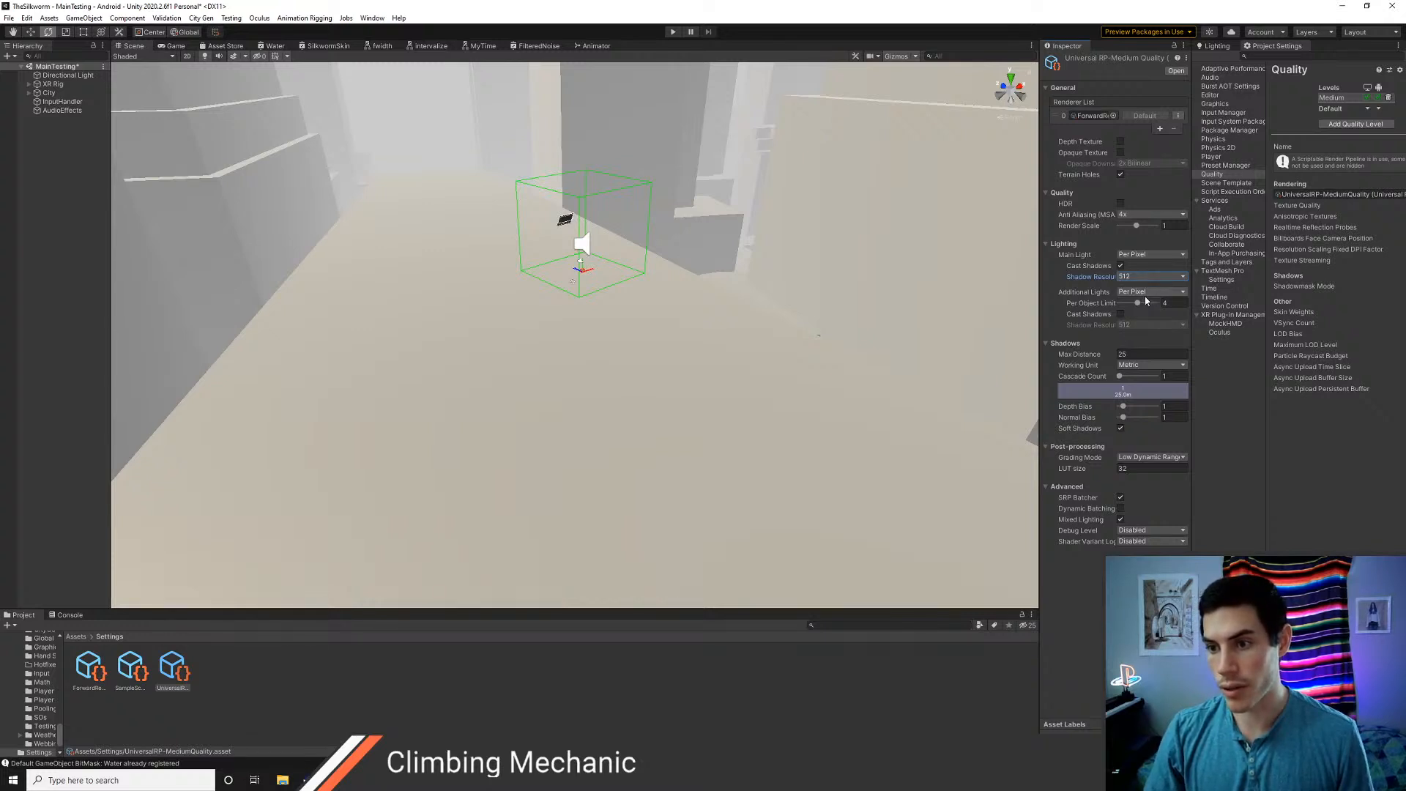
Inspect the building objects in the City group and check the shadow-casting setting on one building submesh
right_click_drag(863, 317, 725, 344)
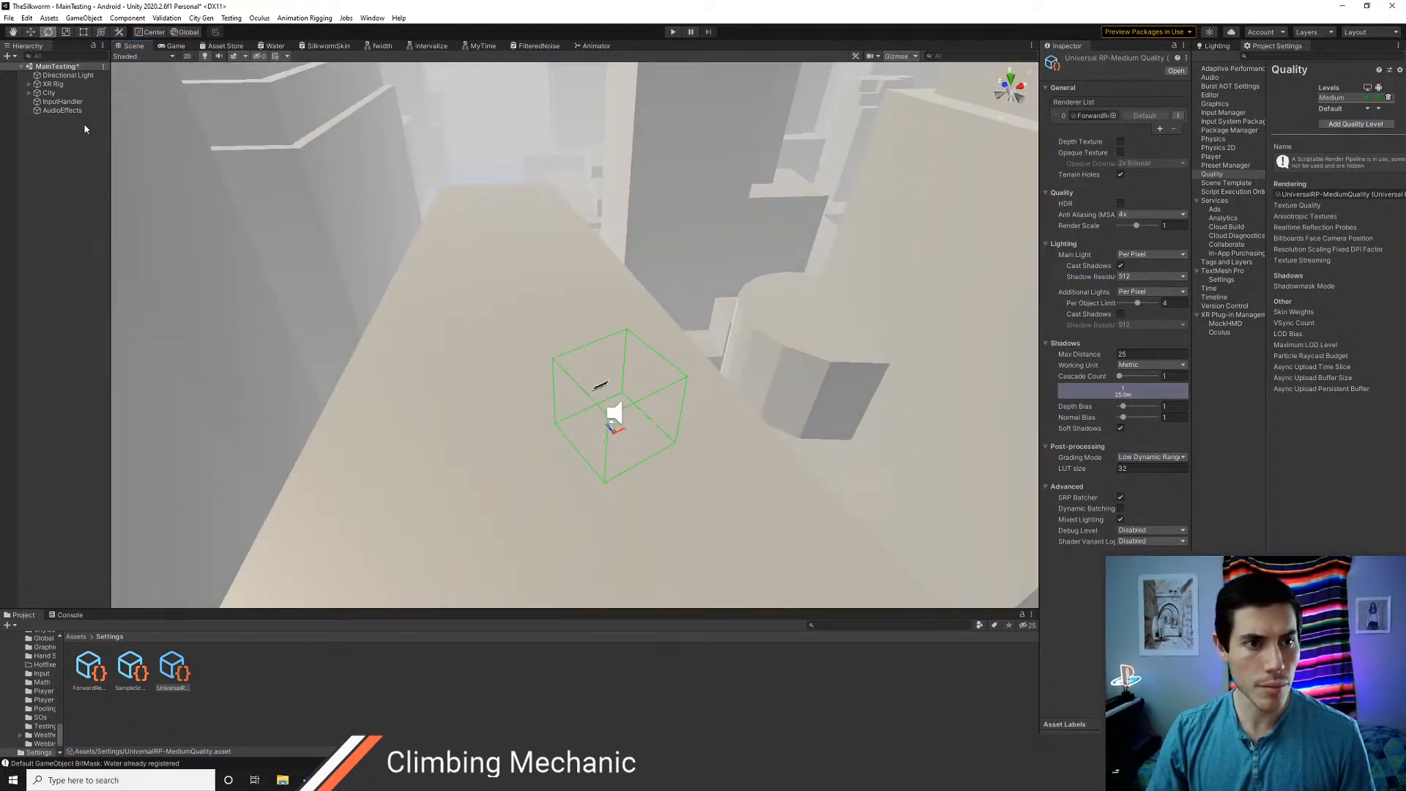
left_click(29, 93)
left_click(66, 102)
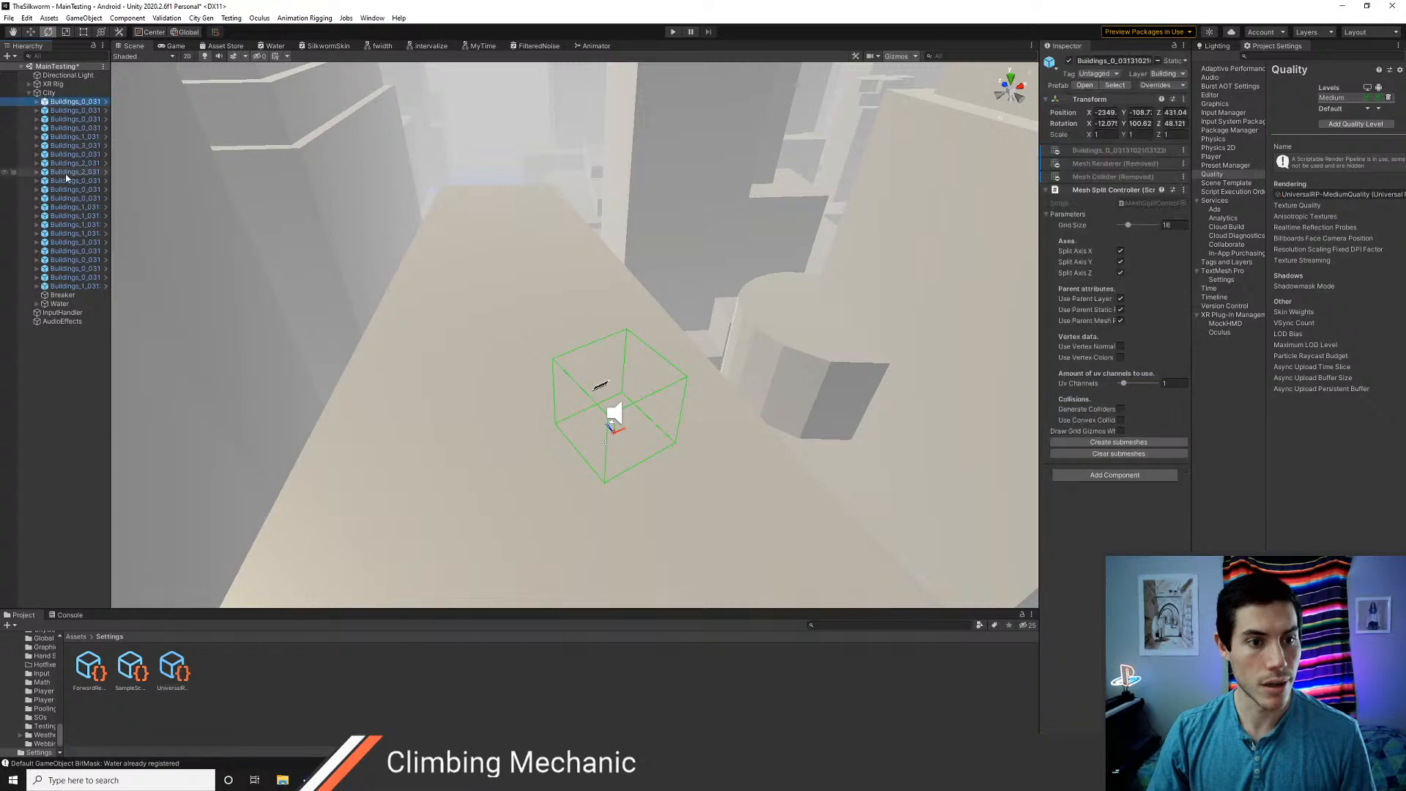
left_click(71, 286, "shift")
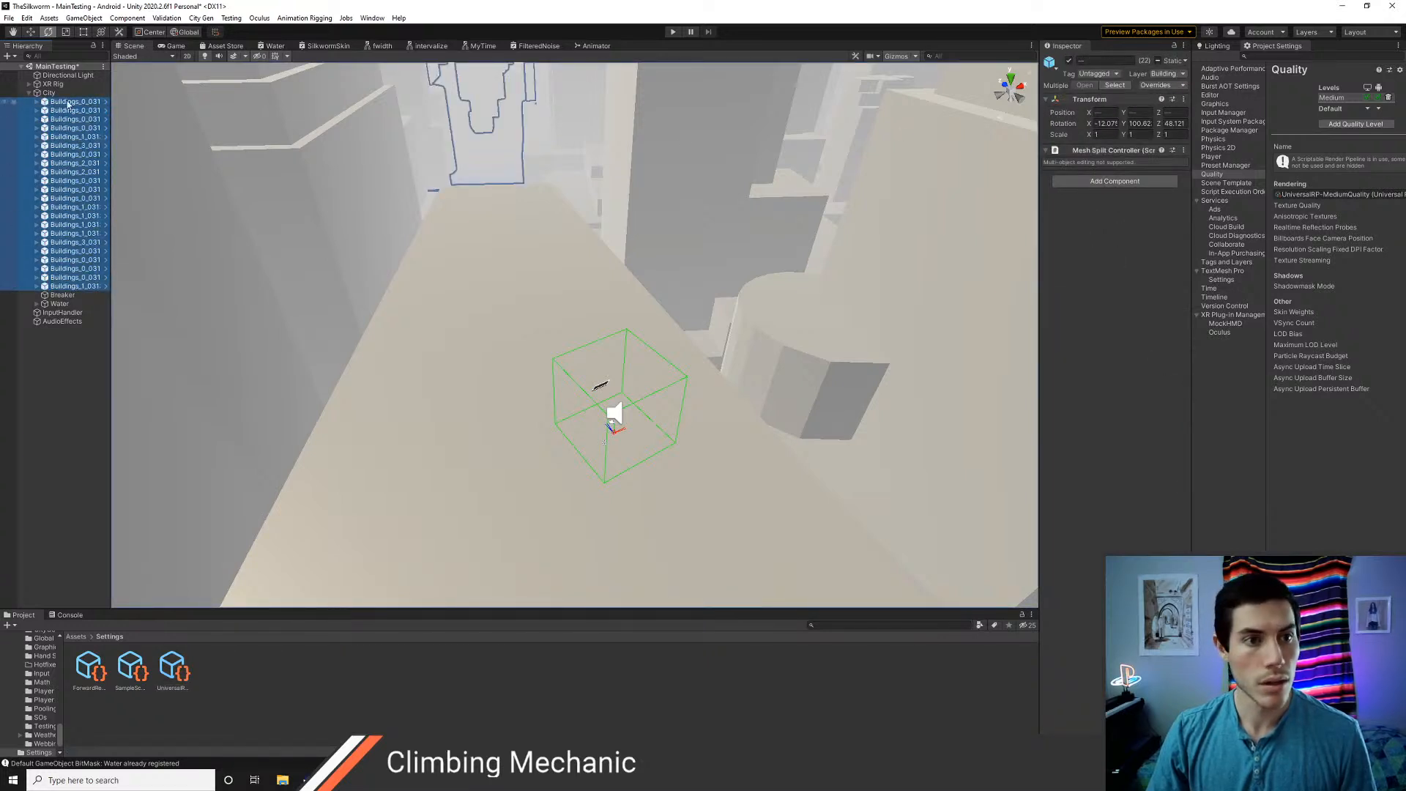
left_click(854, 190)
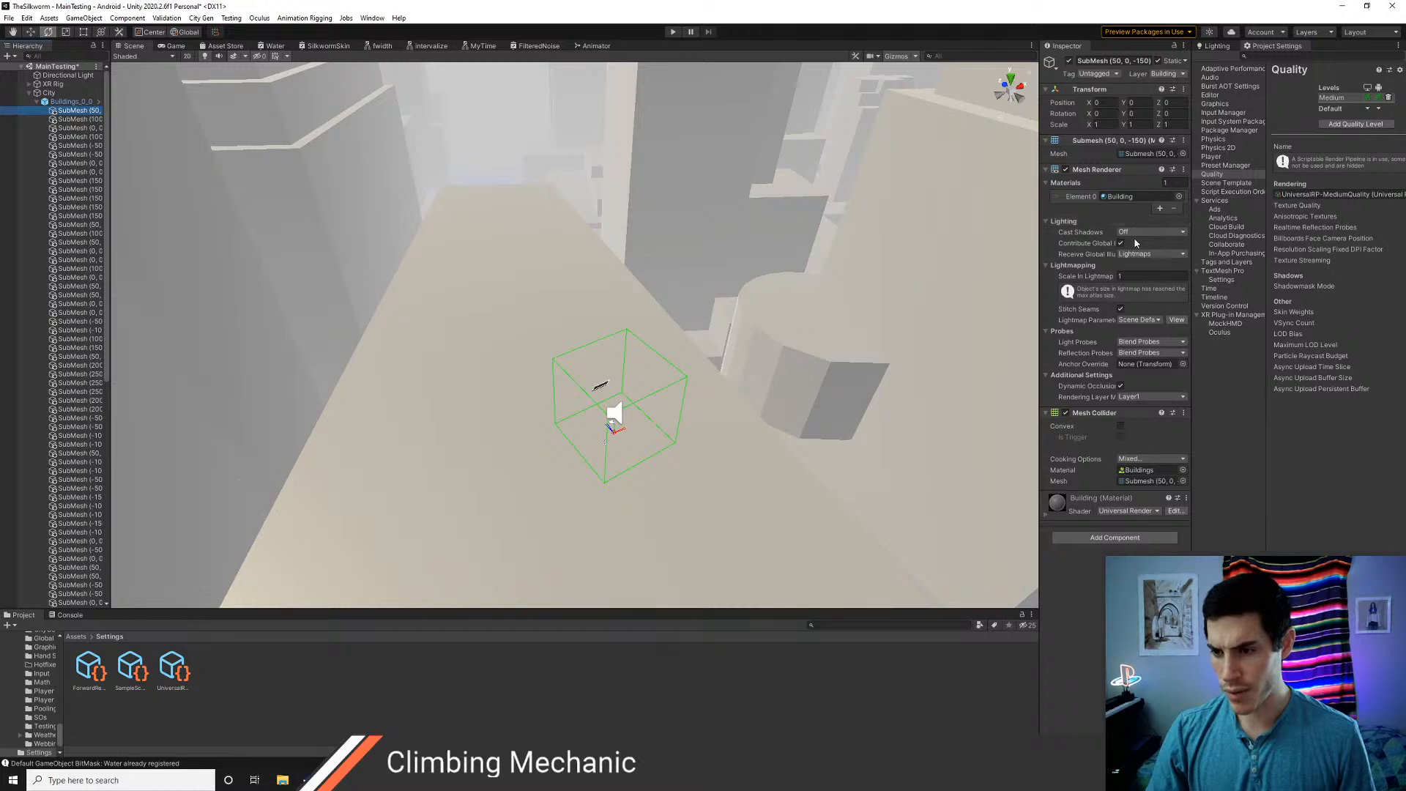
left_click(35, 101)
left_click(29, 93)
Create a 3D cube in the scene and name it ww
right_click(51, 149)
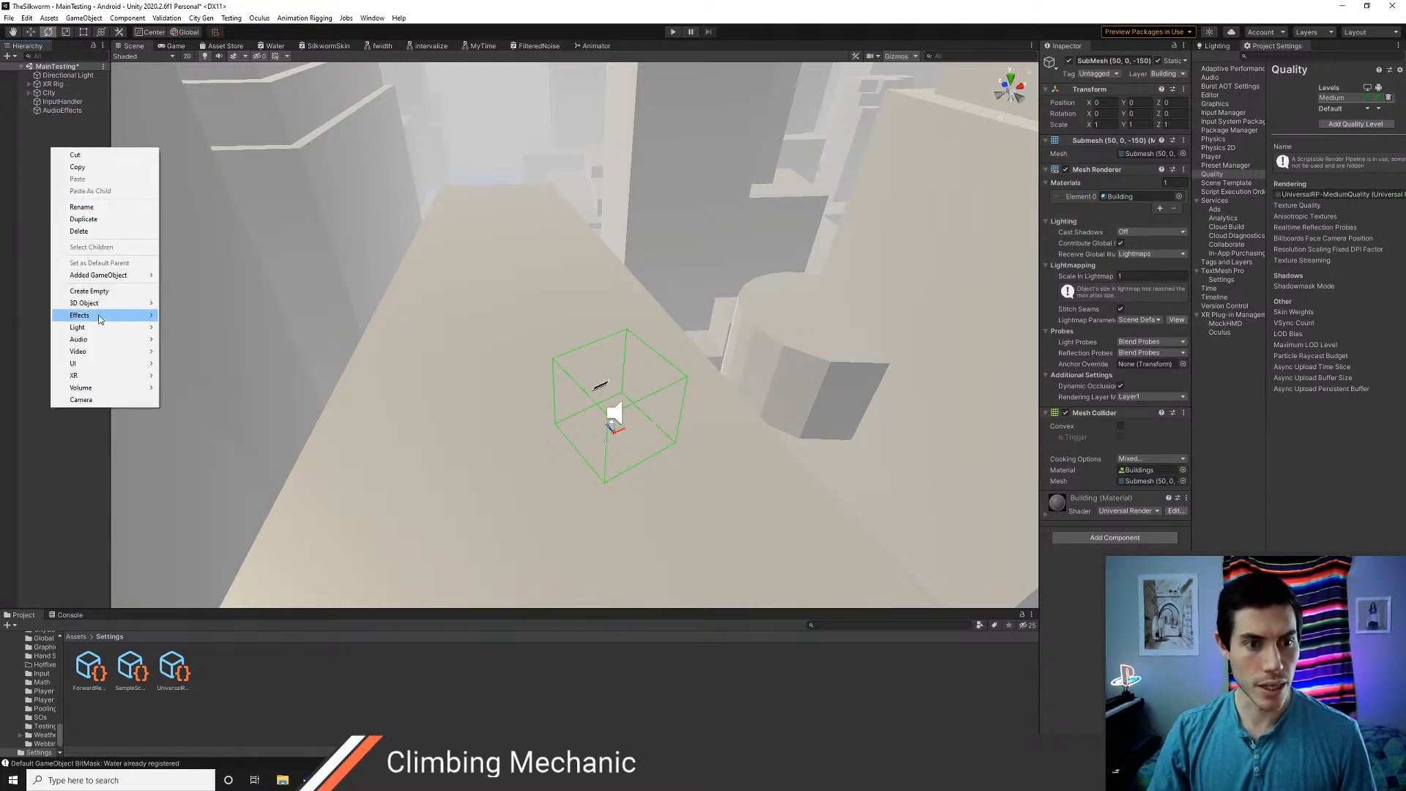
mouse_move(102, 303)
left_click(183, 301)
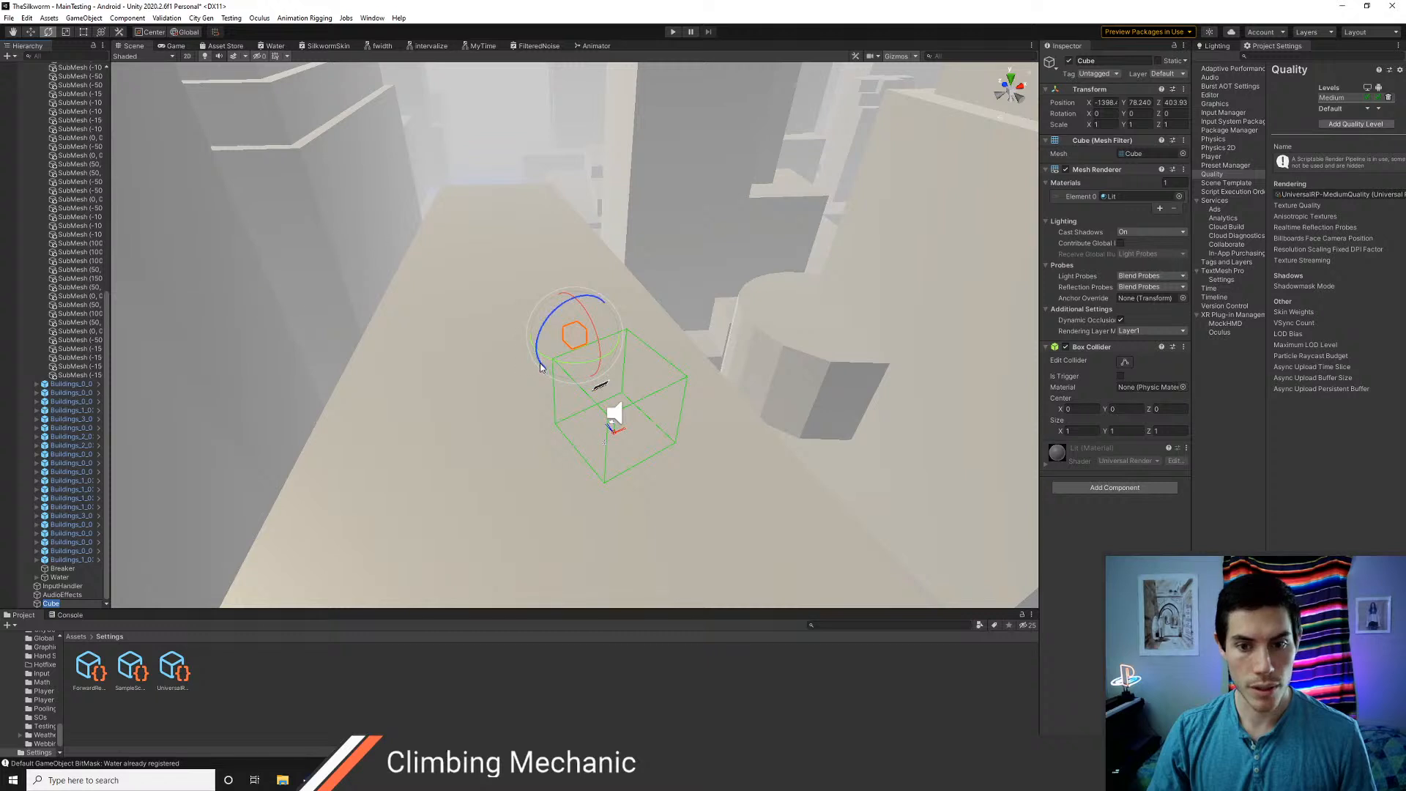
type("ww")
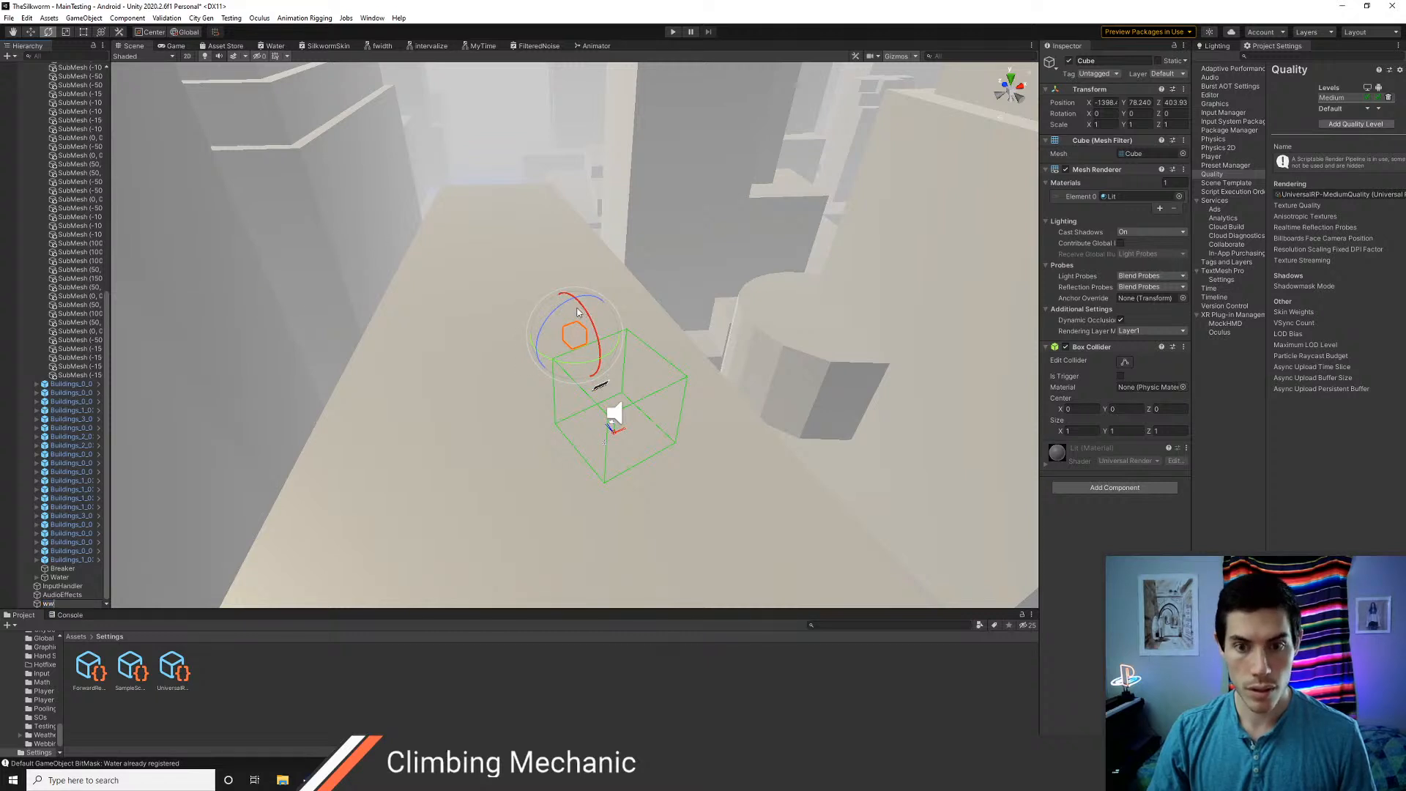
Move the cube straight up above the rooftop to a Y position of about 82
scroll(577, 312, "up", 12)
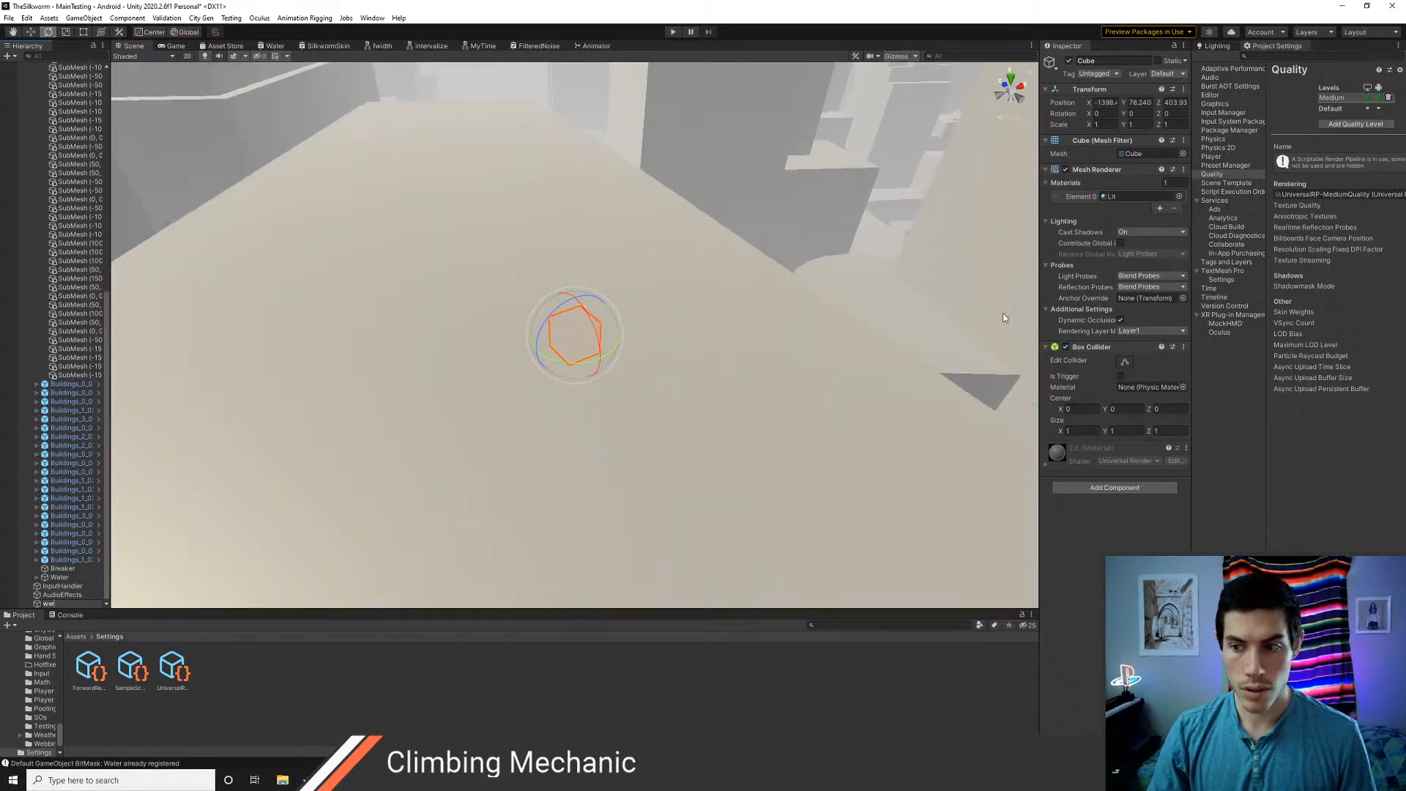
right_click_drag(738, 300, 727, 263)
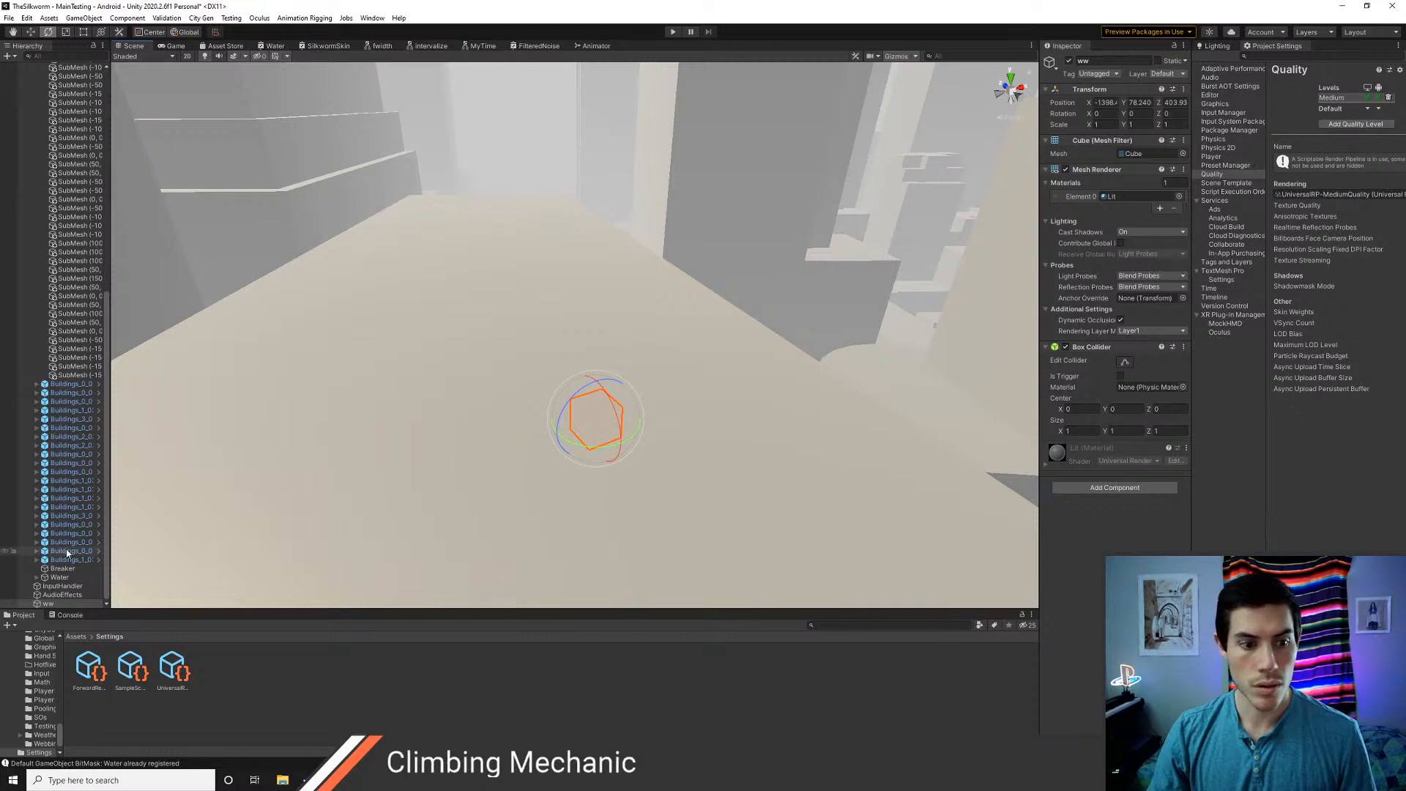
key("w")
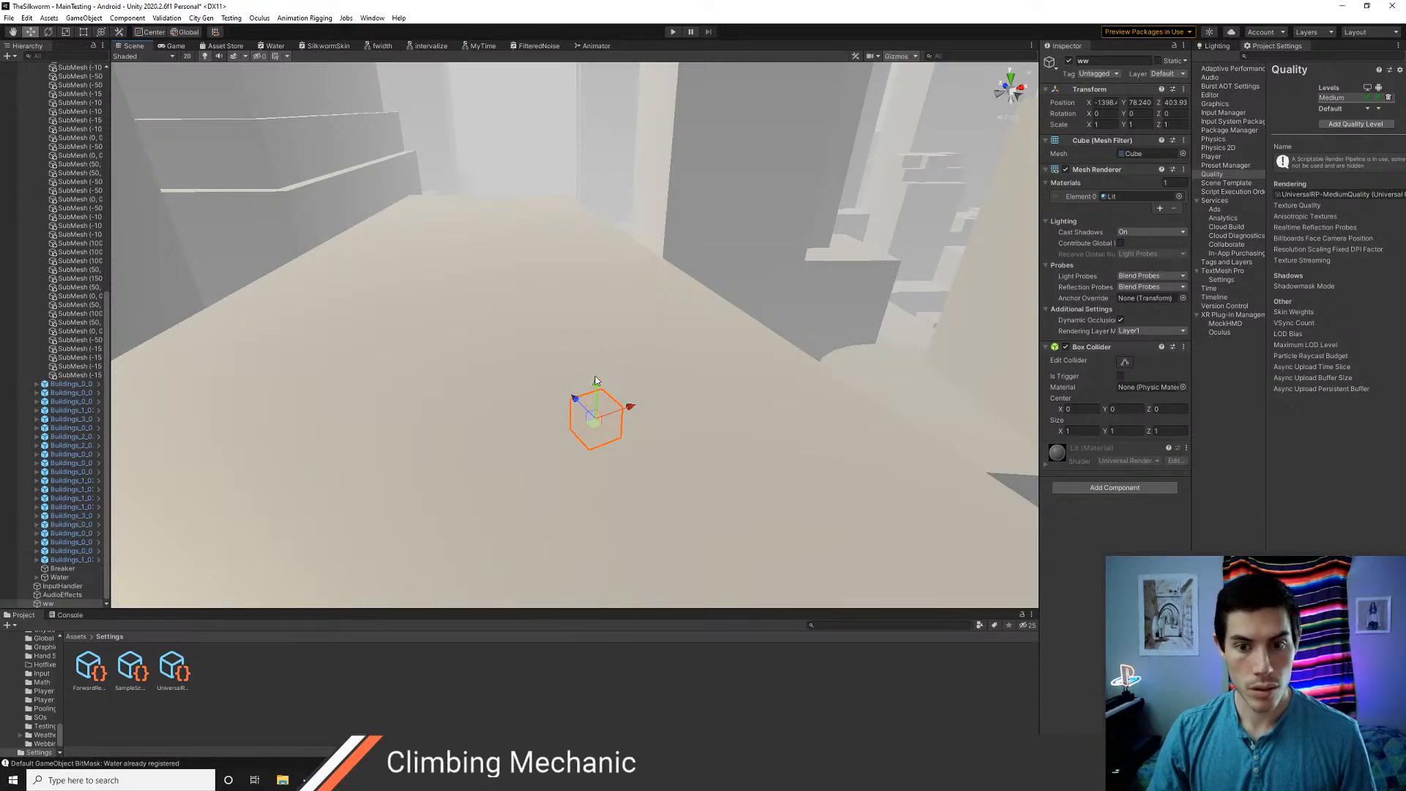
left_click_drag(595, 380, 590, 244)
Examine how the cube's shadow on the rooftop renders from near and from far away
scroll(617, 404, "up", 3)
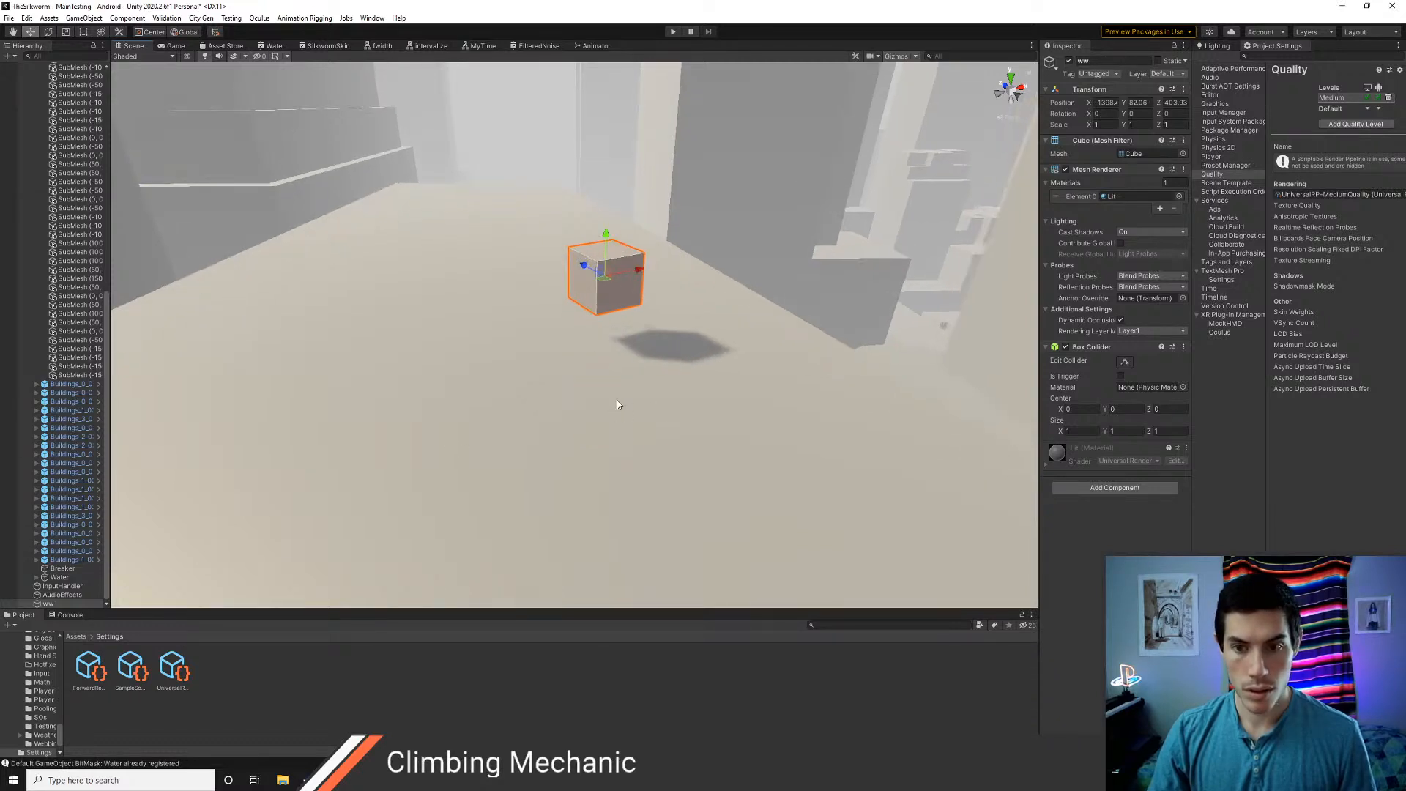
scroll(617, 404, "up", 4)
scroll(621, 410, "down", 10)
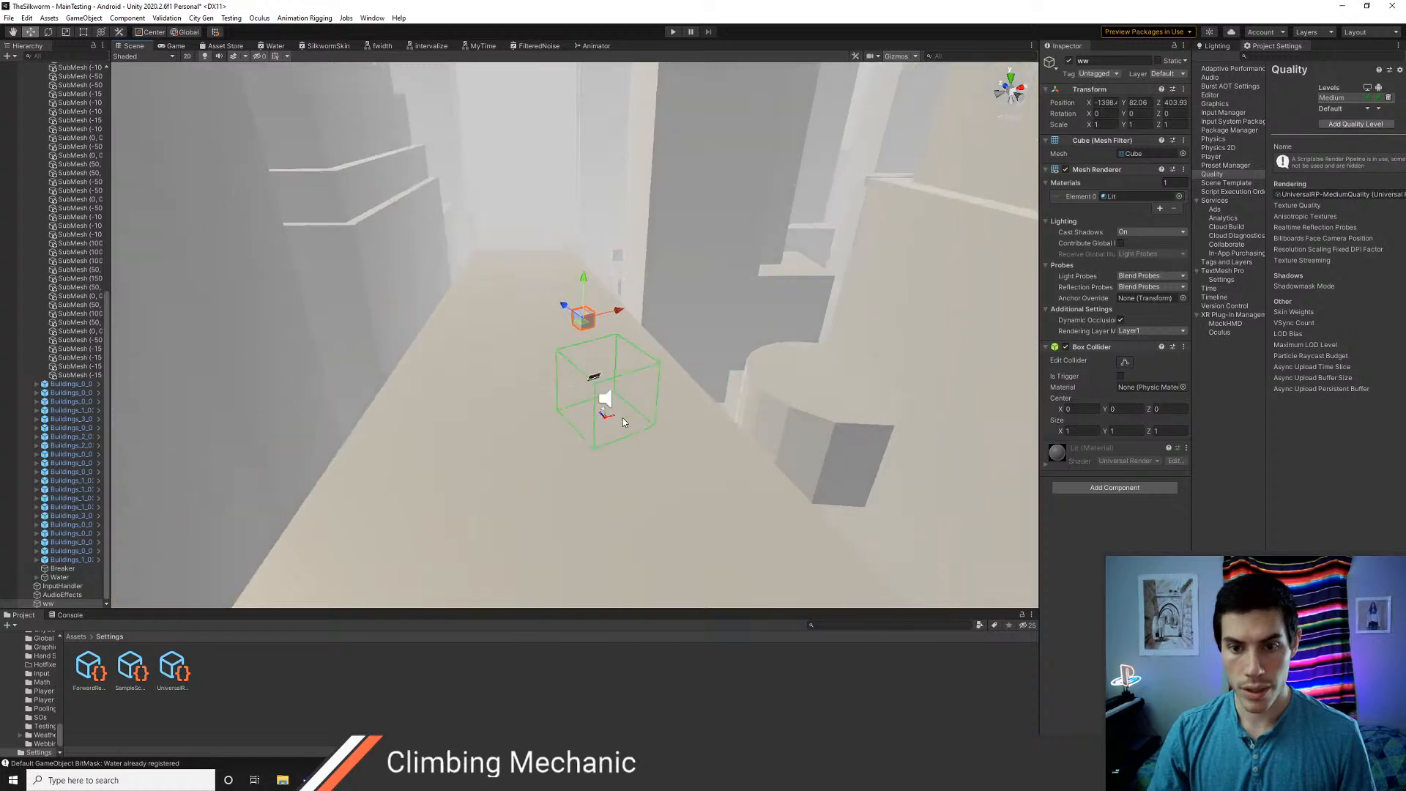
scroll(622, 417, "up", 2)
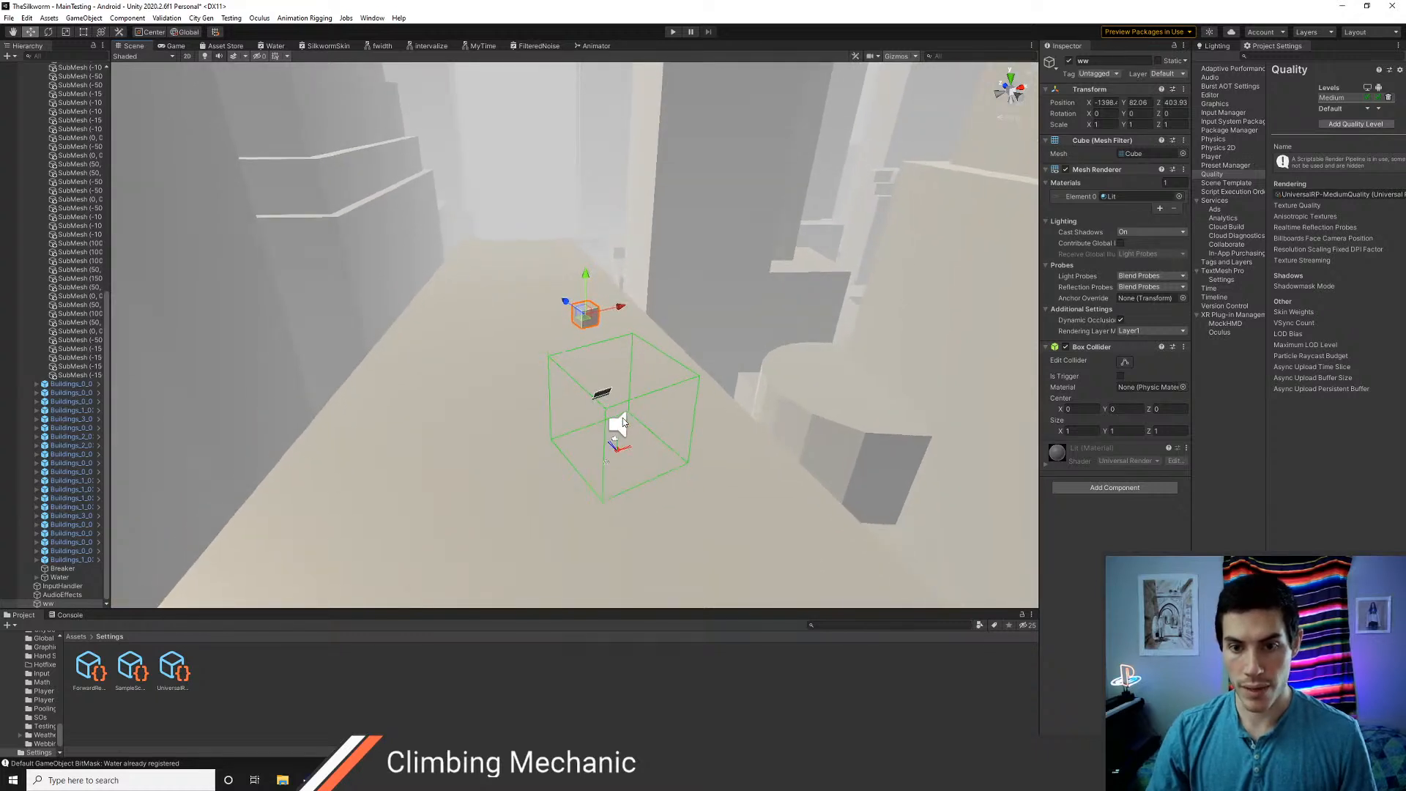
key("w")
right_click_drag(622, 418, 642, 418)
key("s")
scroll(62, 379, "up", 9)
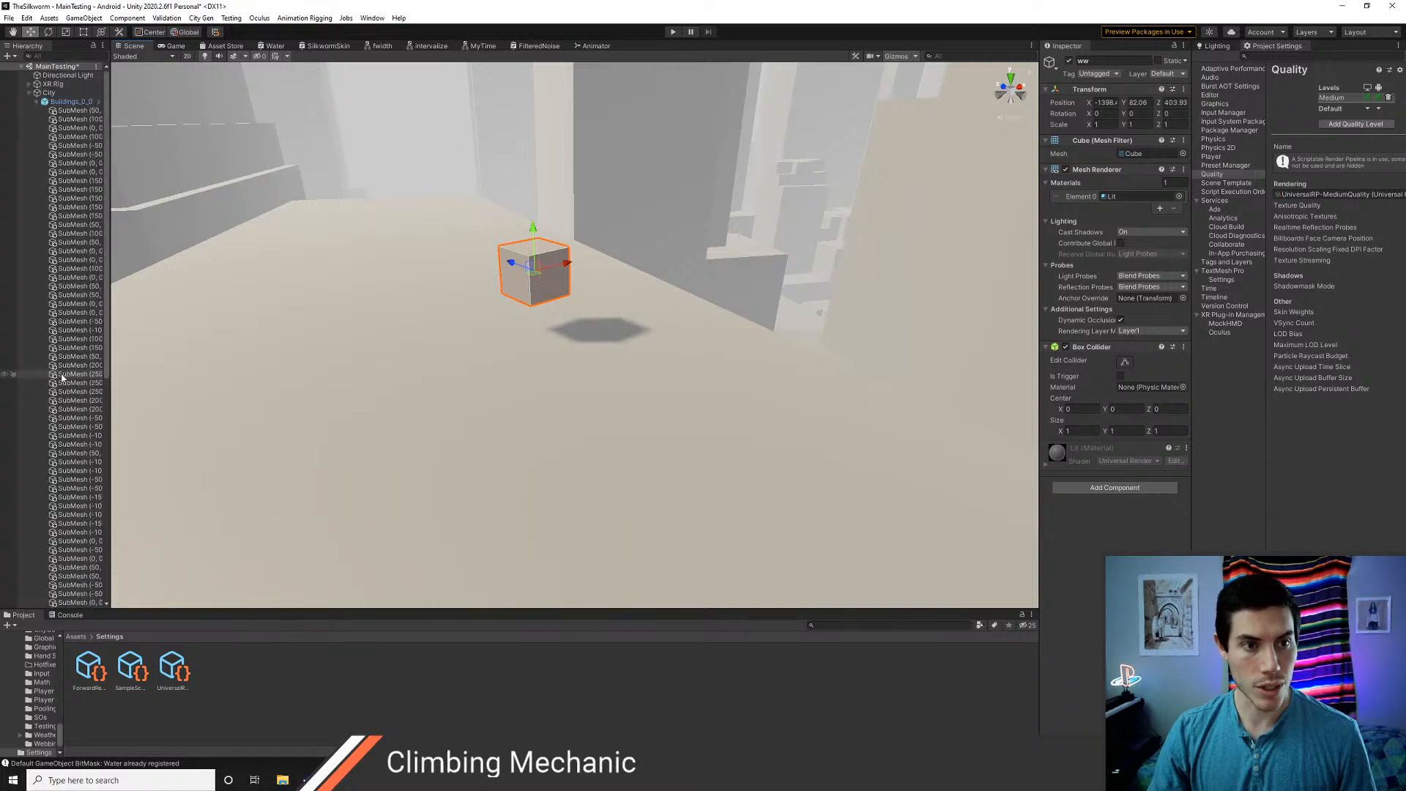
Focus the view on the ww cube and examine its shadow's edges from several angles and distances
scroll(65, 375, "down", 15)
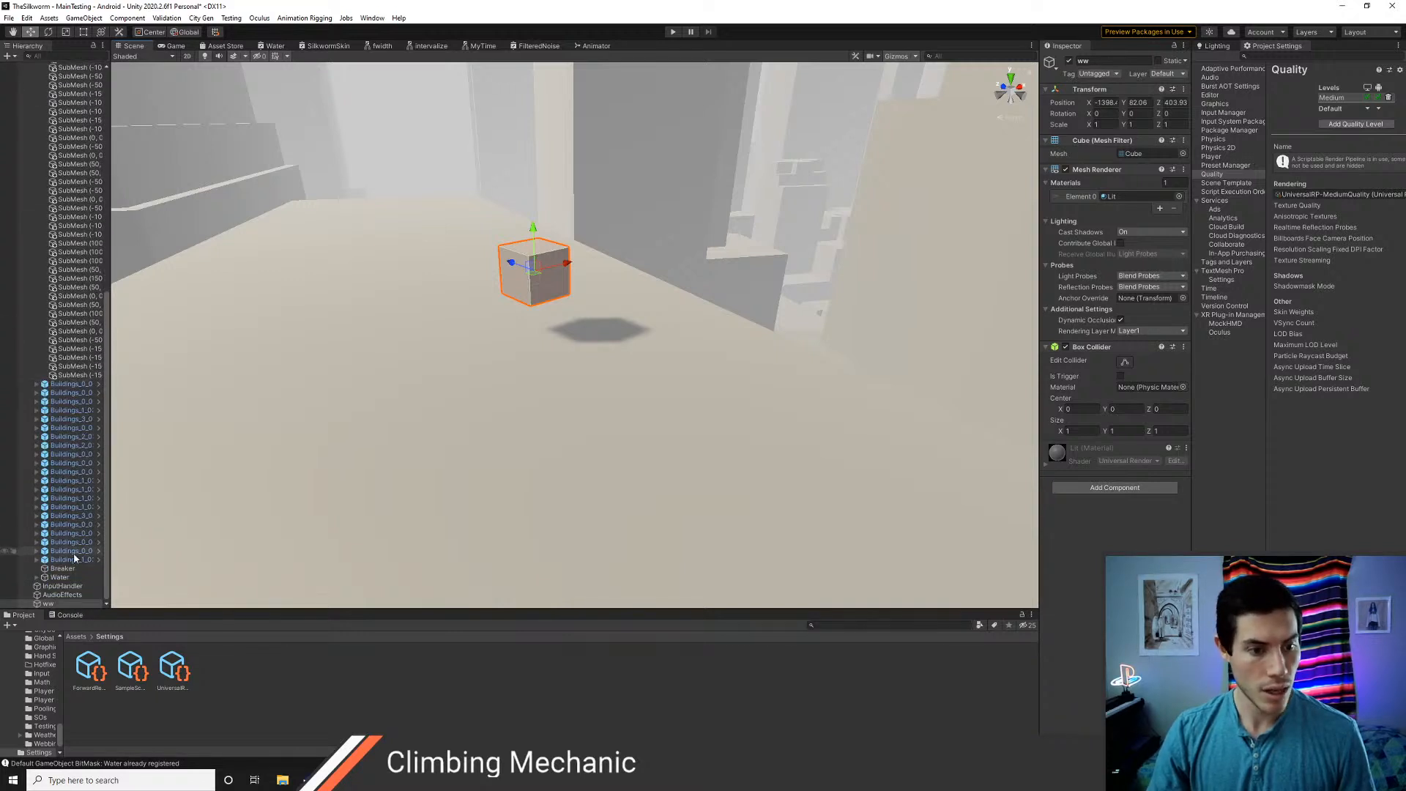
double_click(48, 604)
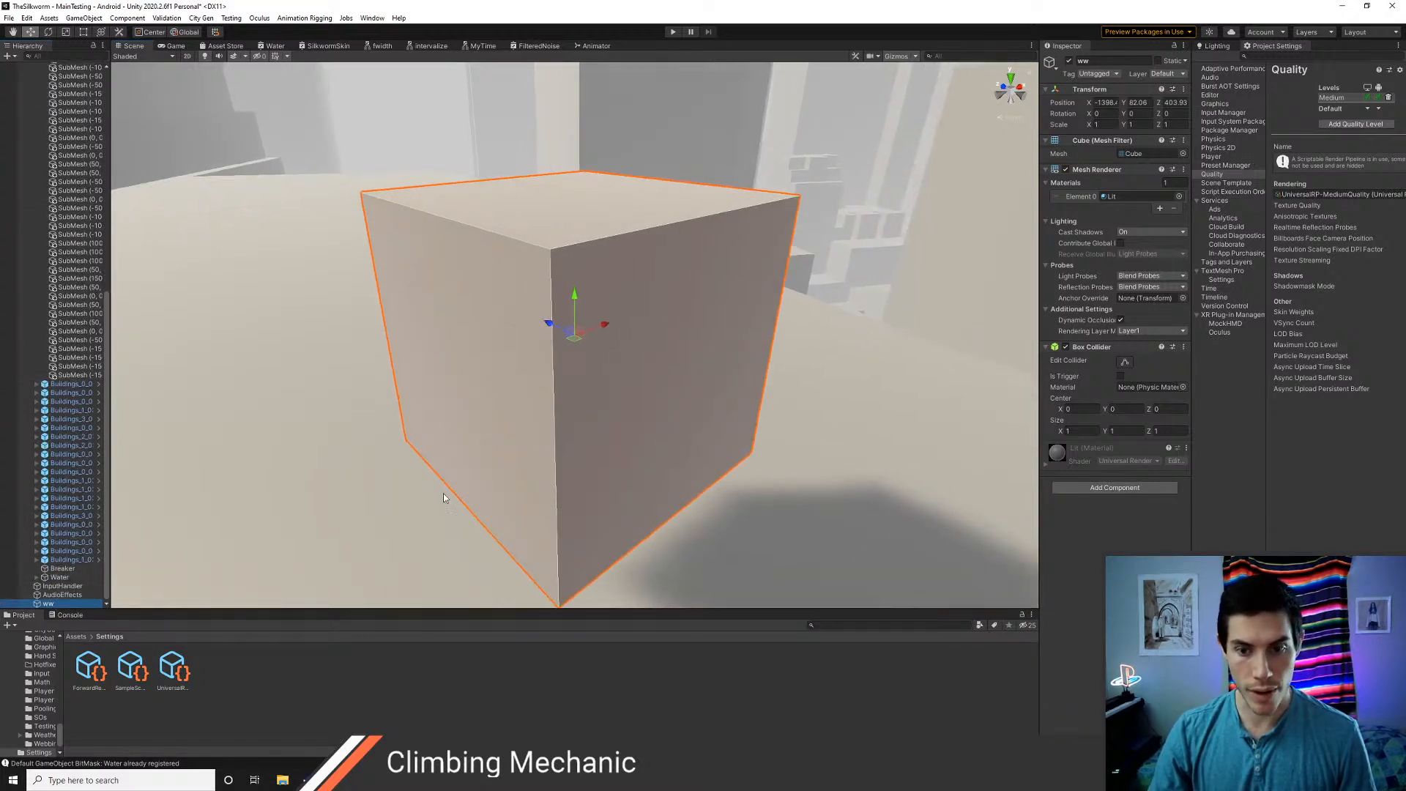
scroll(444, 496, "down", 5)
mouse_move(525, 454)
left_mouse_down("alt")
mouse_move(568, 481)
mouse_move(669, 486)
mouse_move(527, 477)
mouse_move(282, 430)
mouse_move(293, 446)
mouse_move(501, 465)
left_mouse_up("alt")
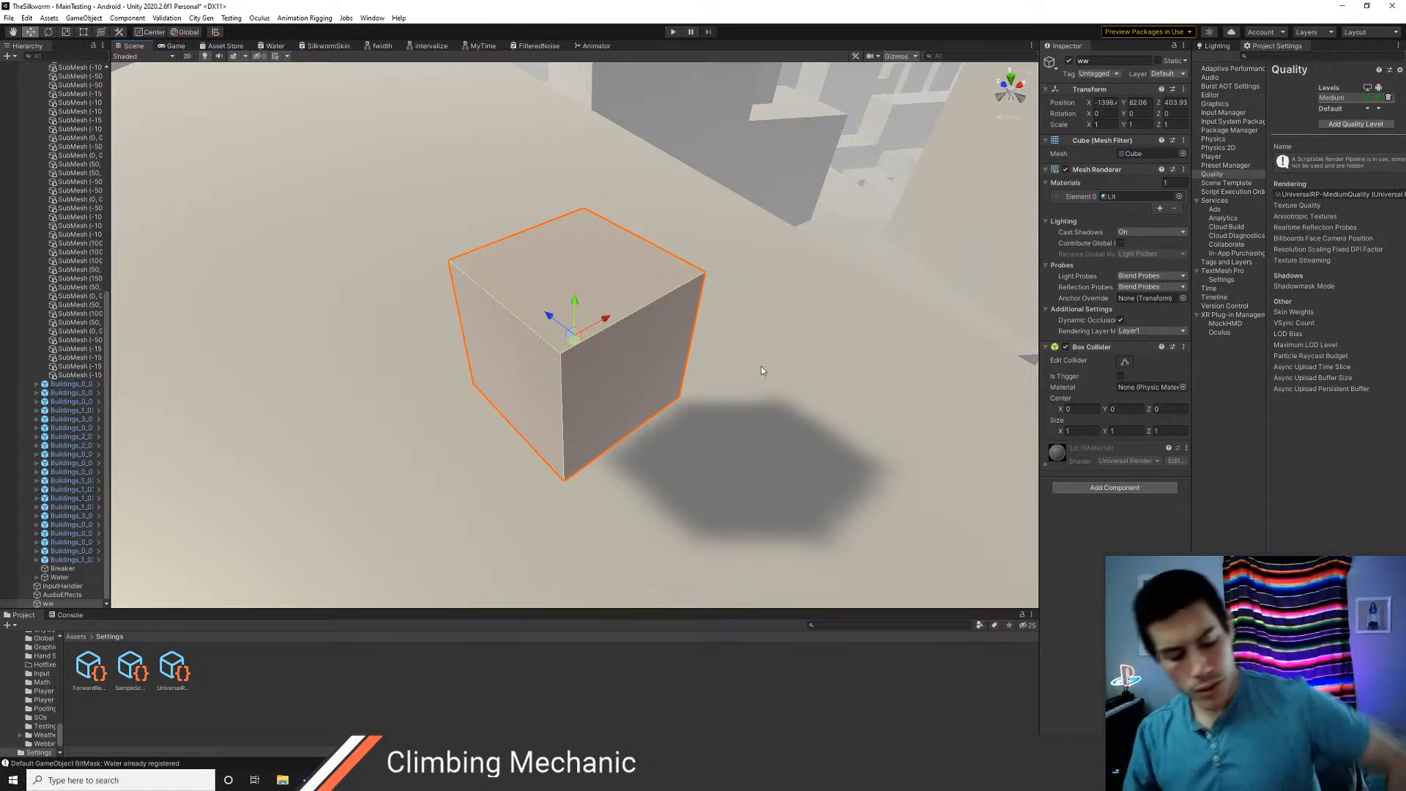
left_click_drag(770, 475, 626, 464, "alt")
scroll(580, 457, "down", 12)
left_click_drag(547, 445, 547, 405, "alt")
middle_click_drag(695, 433, 648, 410)
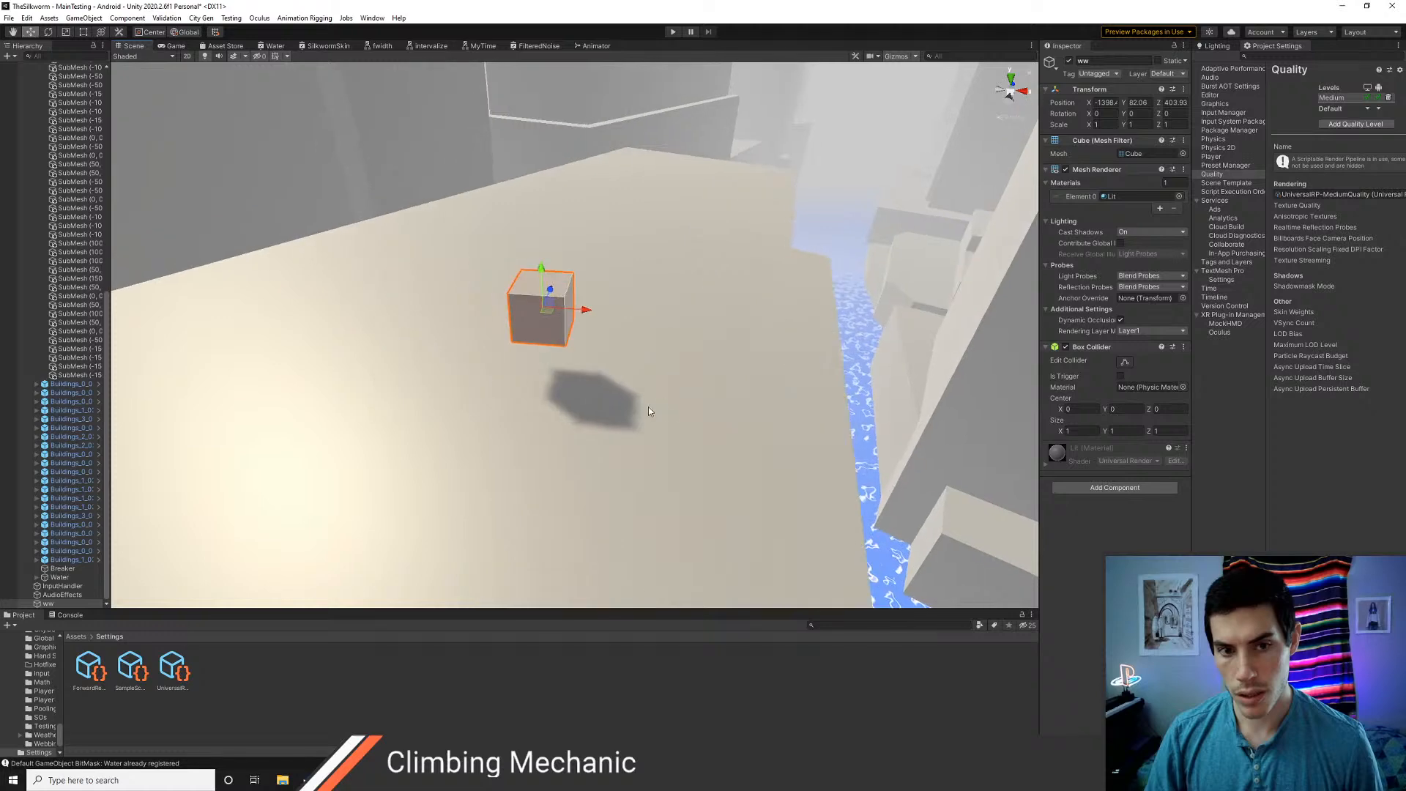
left_click_drag(437, 412, 545, 437, "alt")
scroll(545, 438, "up", 10)
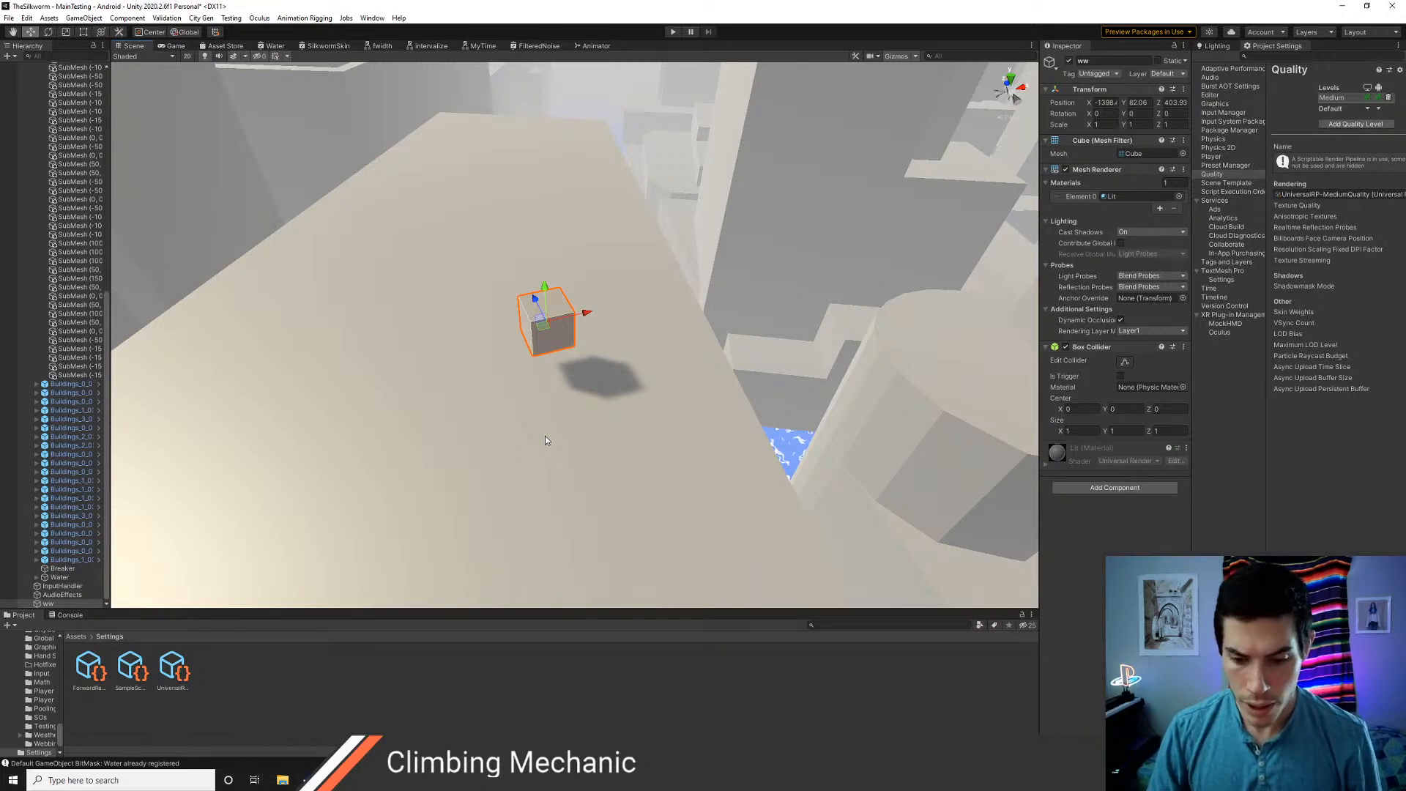
key("f")
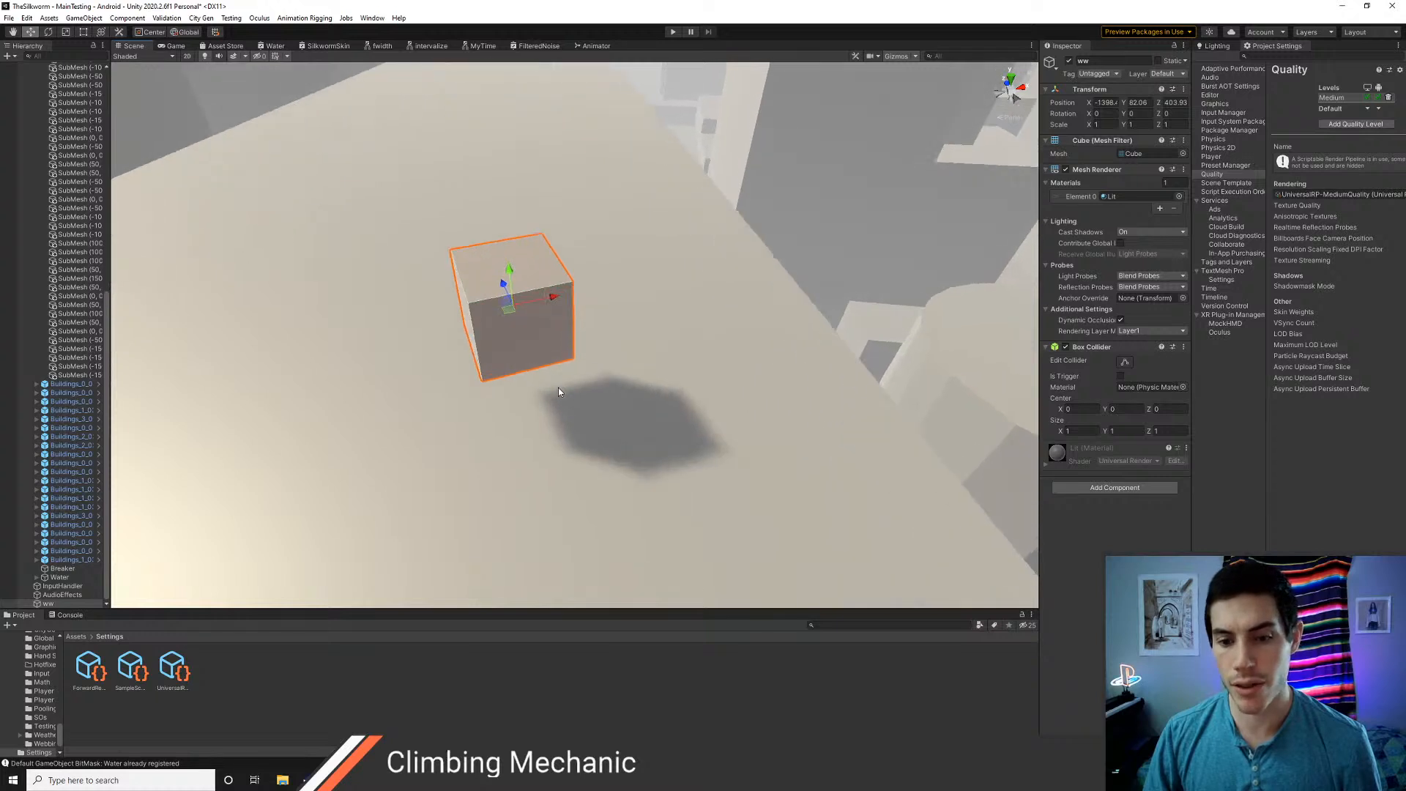
left_click_drag(505, 394, 576, 373, "alt")
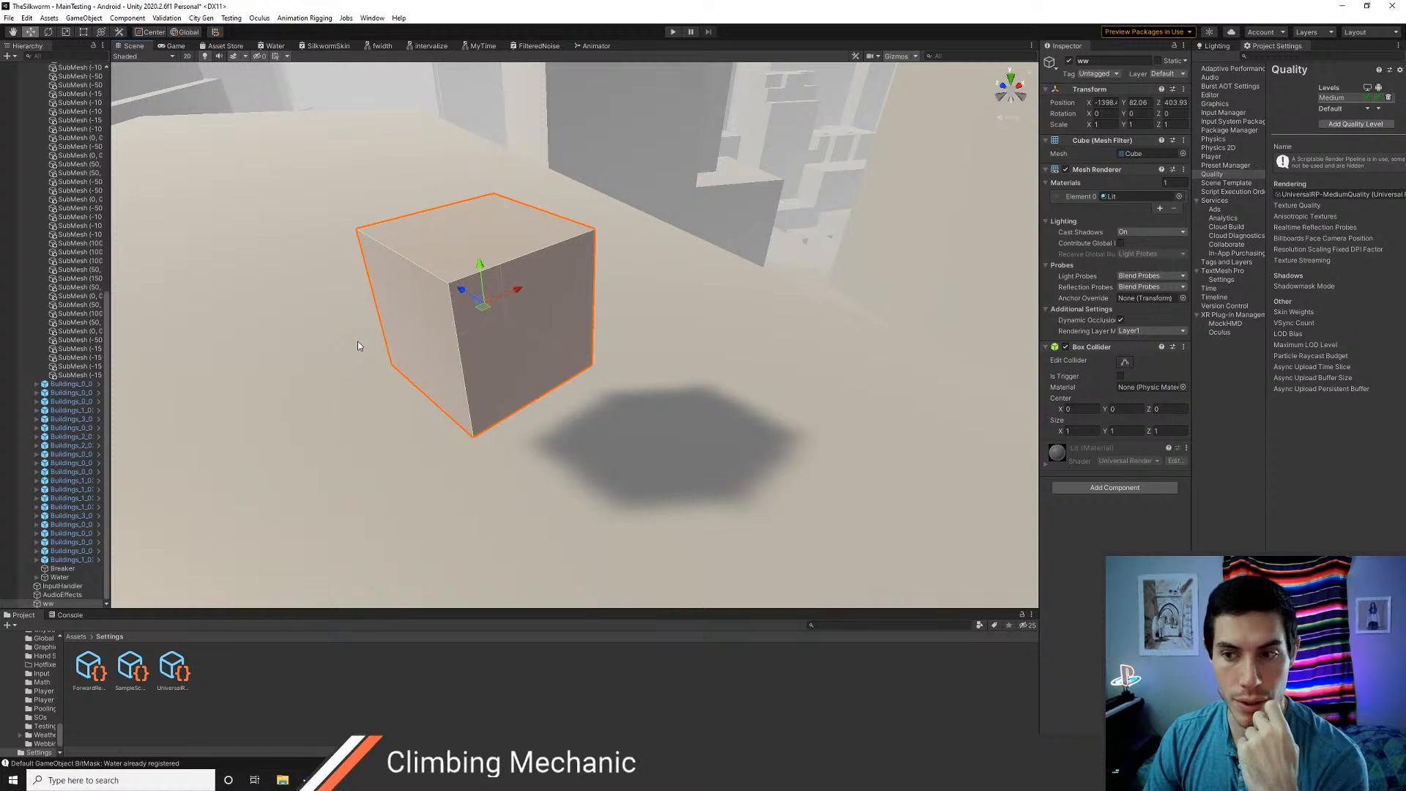
Delete the ww test cube from the scene and return to the root Assets folder
scroll(357, 346, "down", 5)
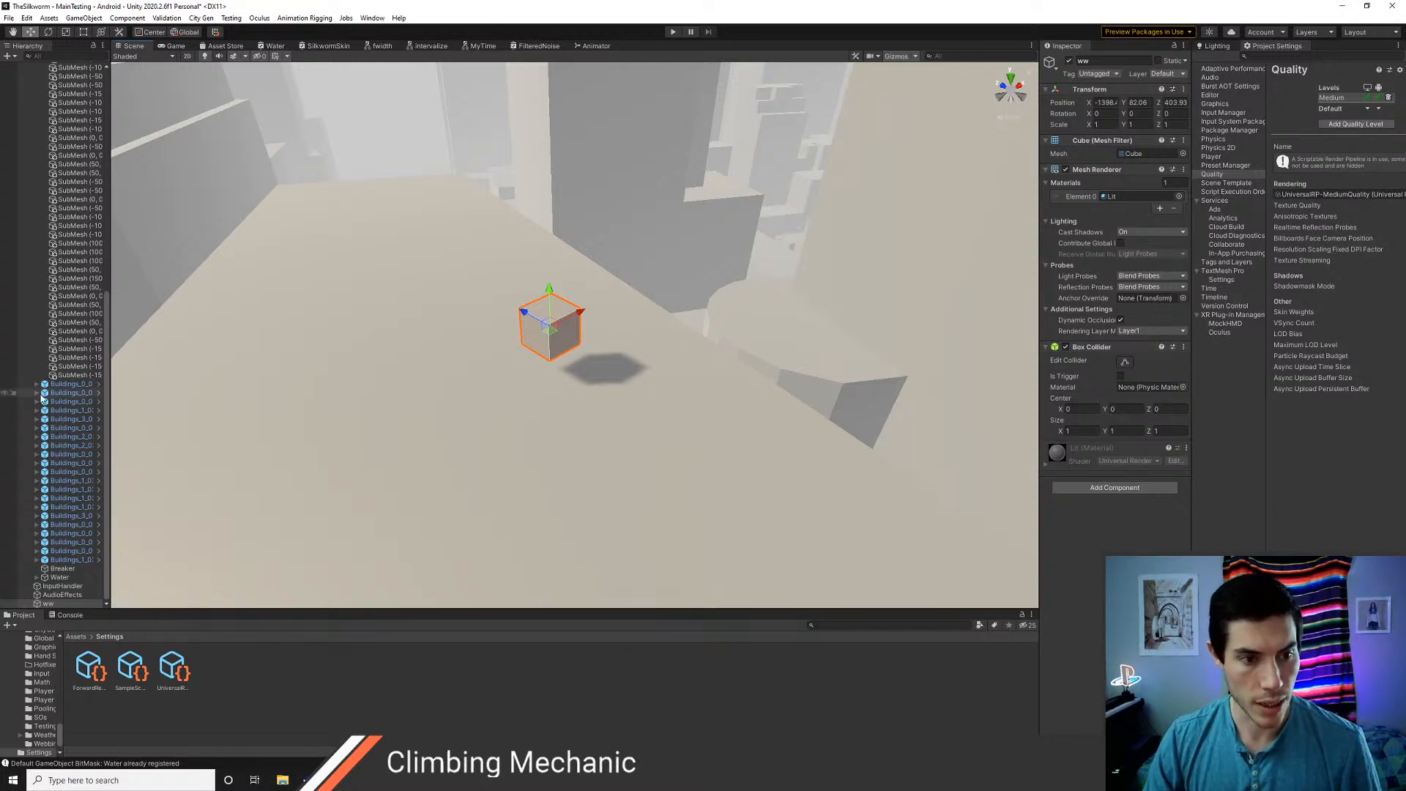
scroll(41, 399, "up", 10)
key("Delete")
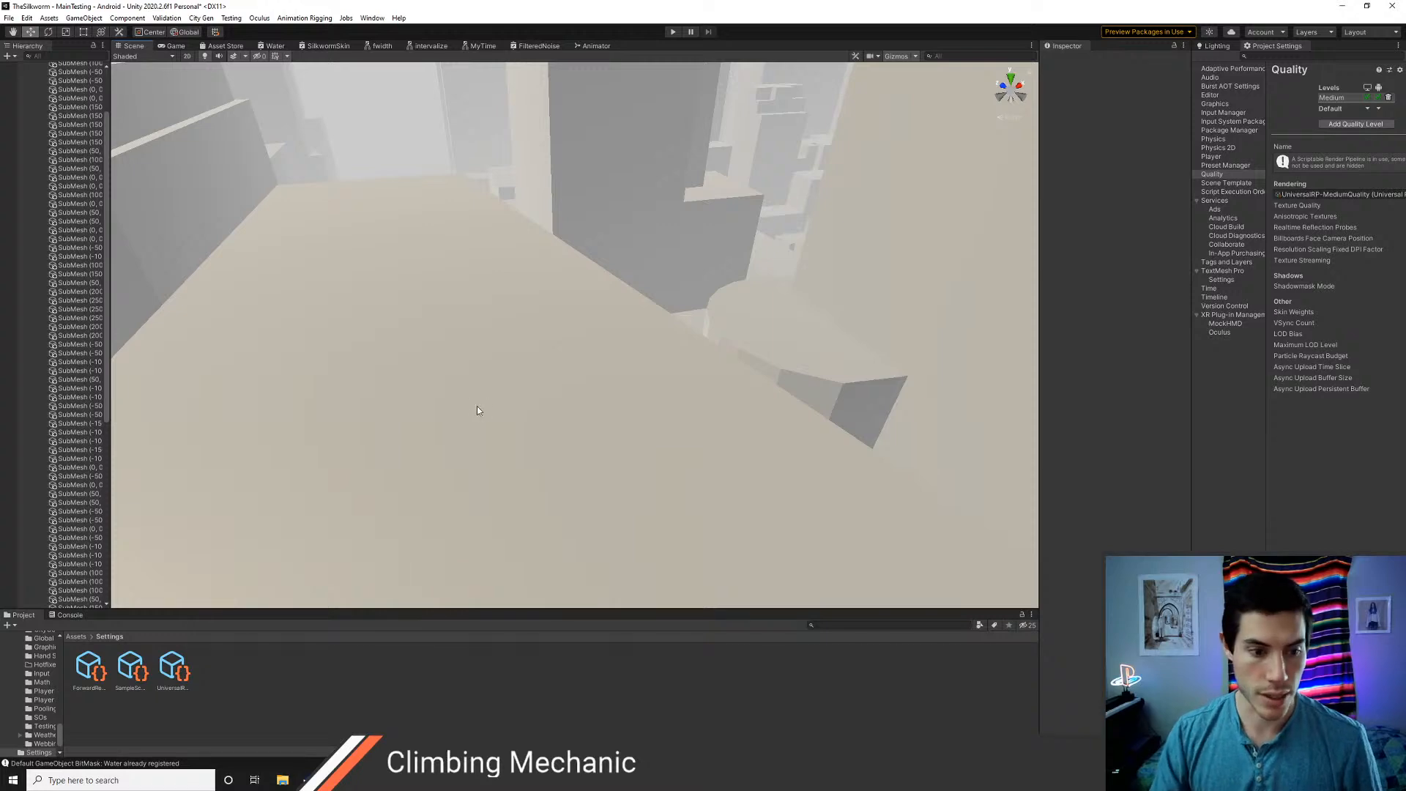
left_click(76, 636)
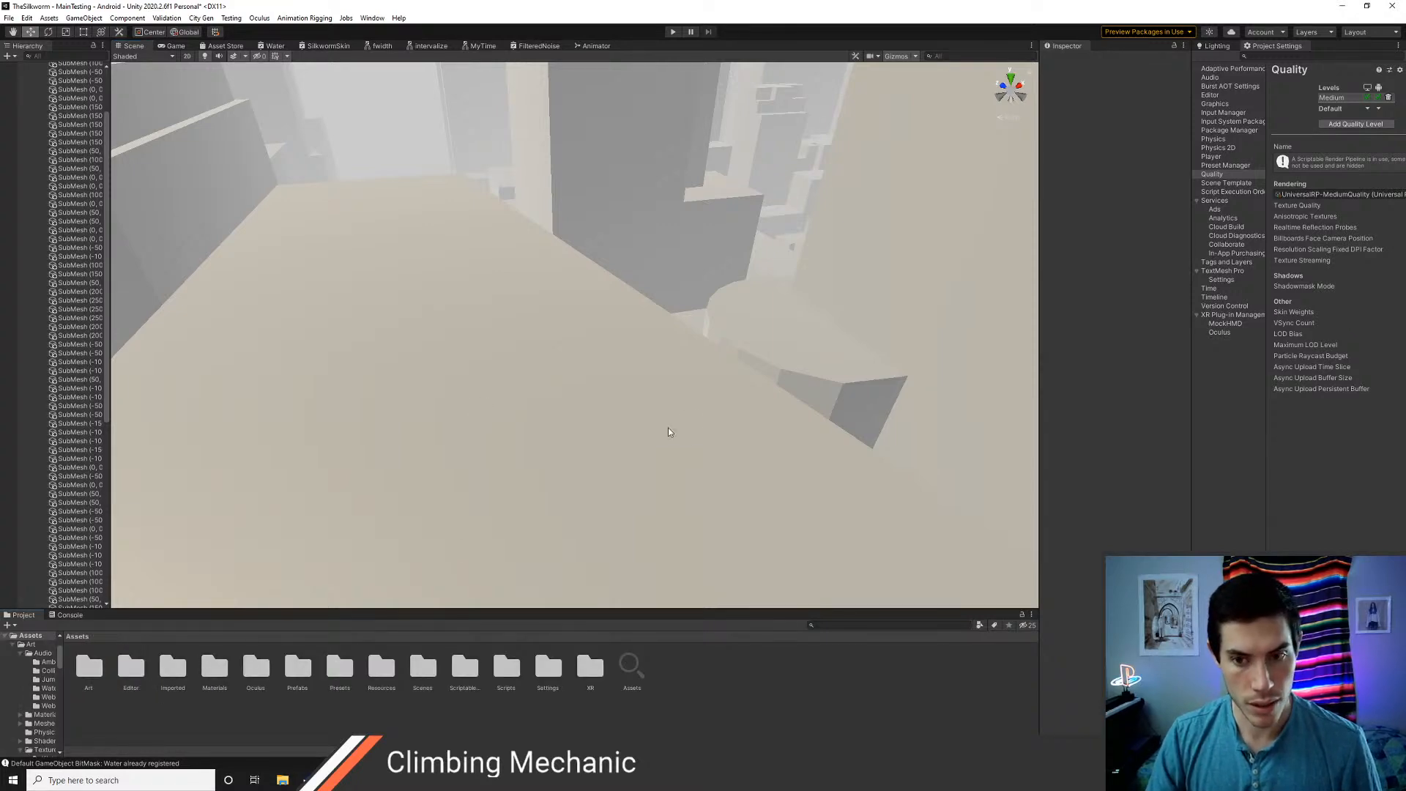
Inspect the HandModel in the LeftHand and RightHand prefabs from the Prefabs/Player folder, and return to the scene
right_click_drag(668, 432, 569, 618)
double_click(297, 674)
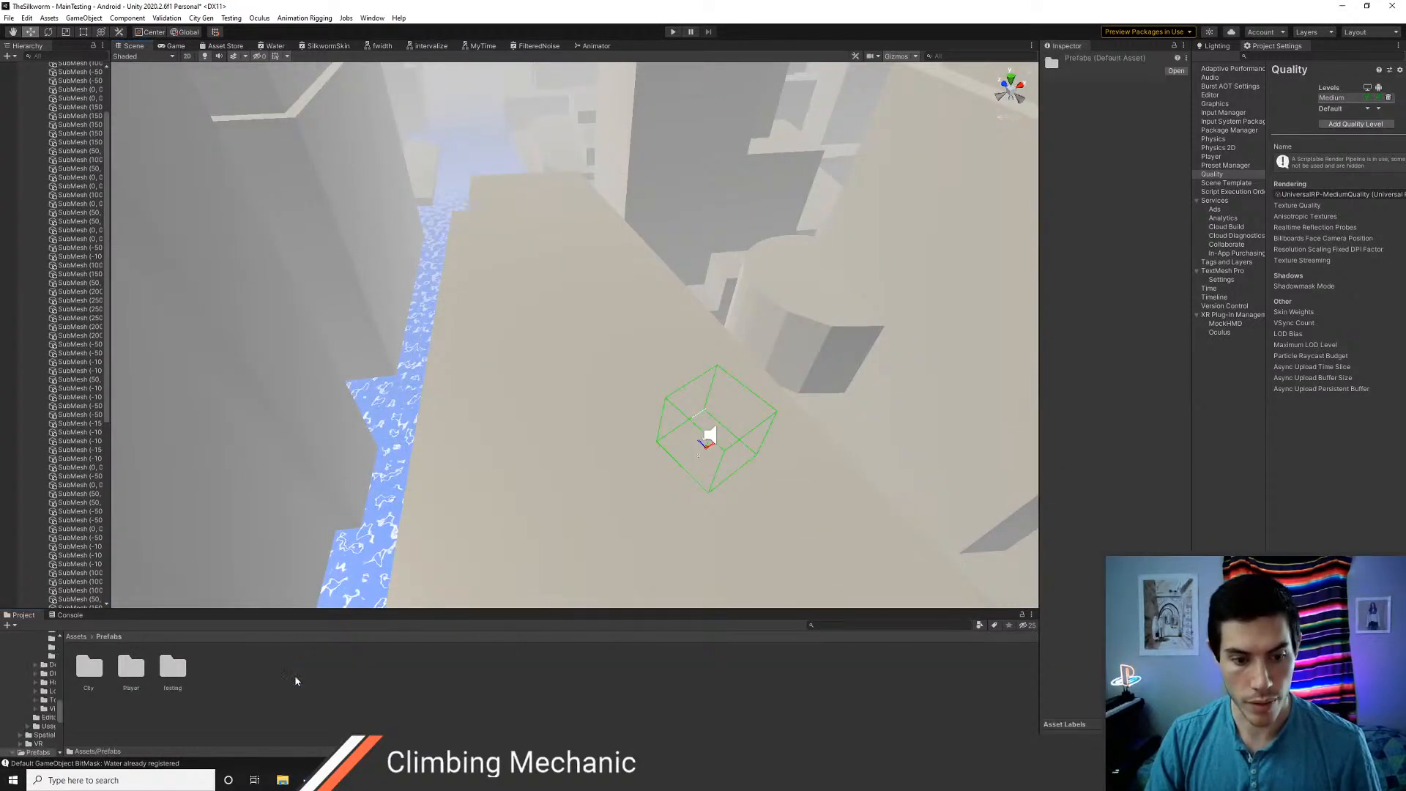
double_click(130, 668)
double_click(87, 667)
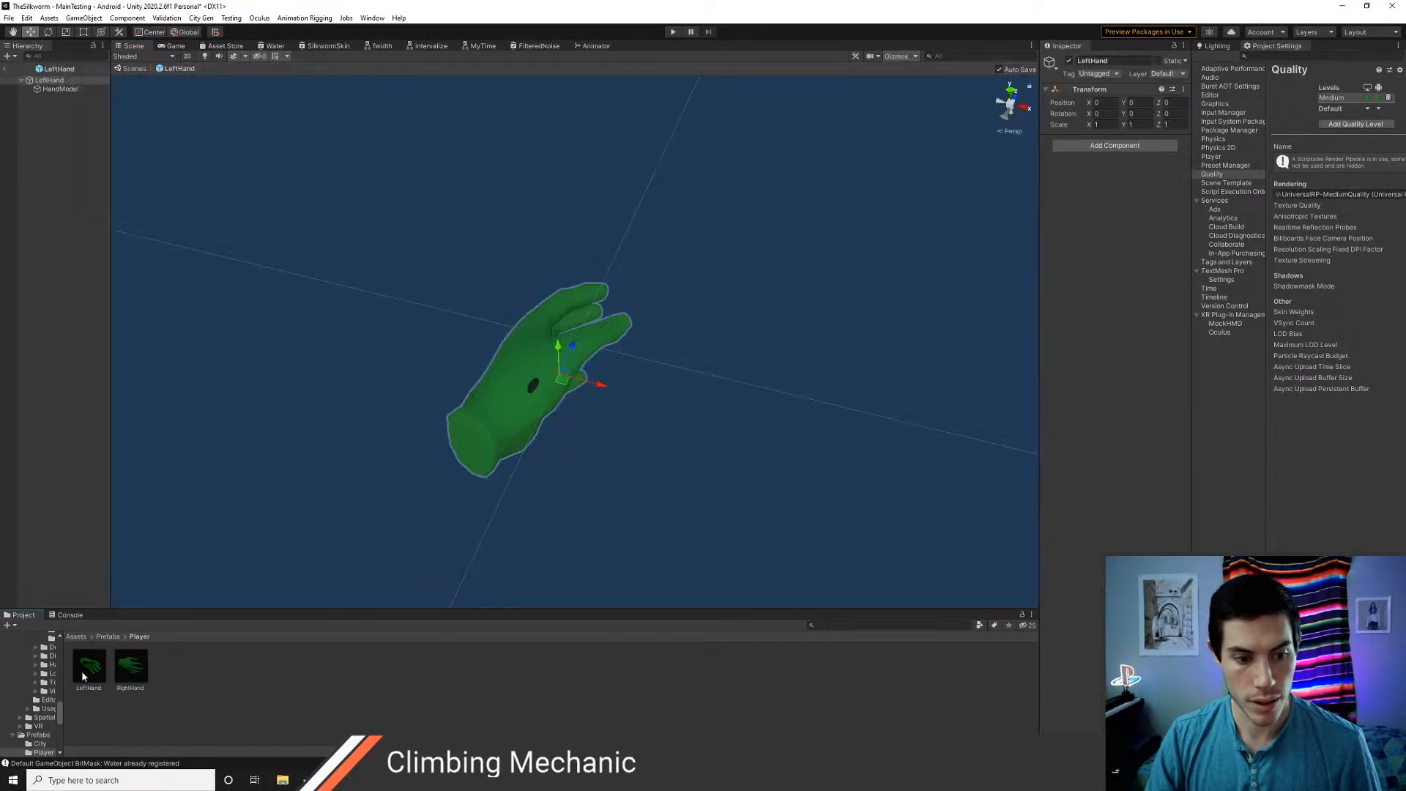
left_click(63, 89)
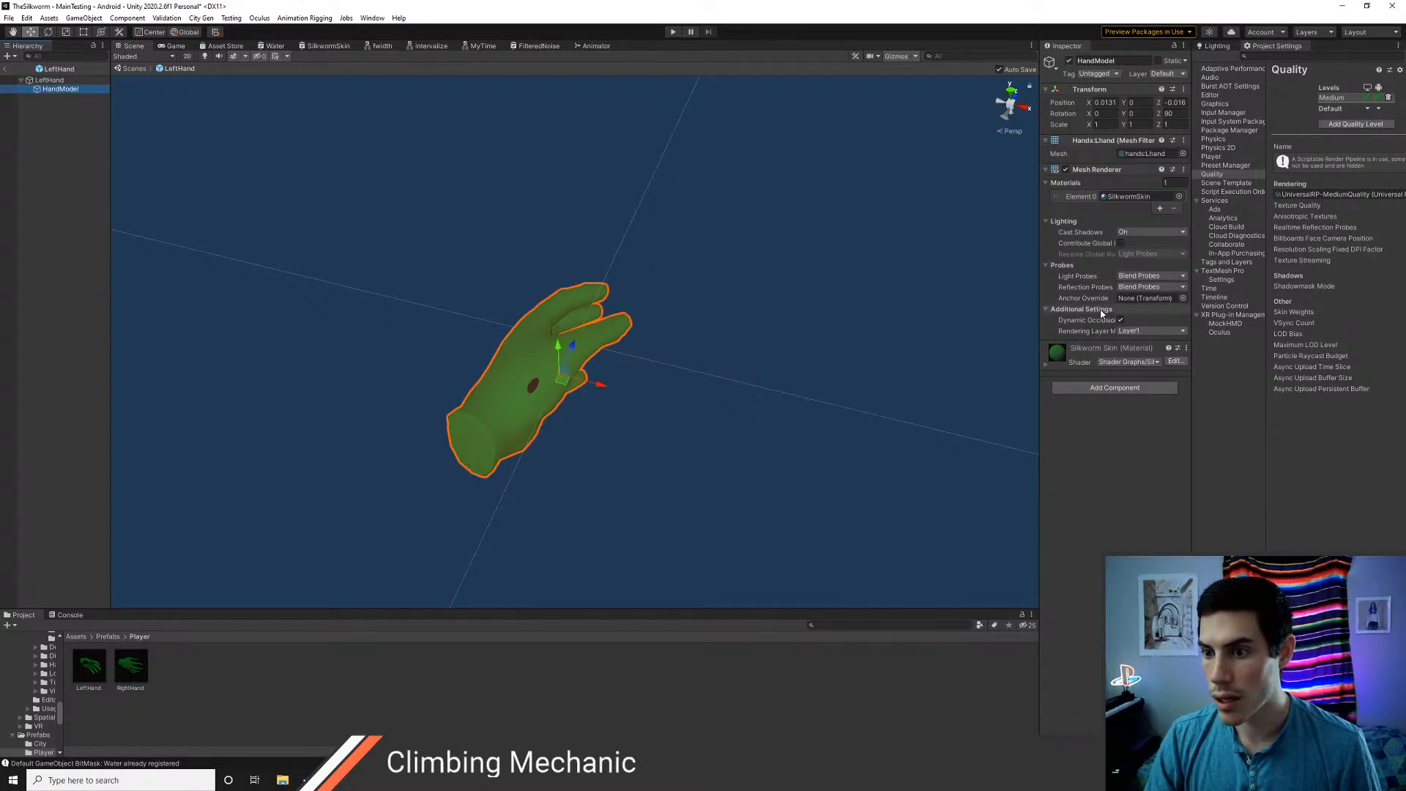
double_click(145, 669)
left_click(59, 89)
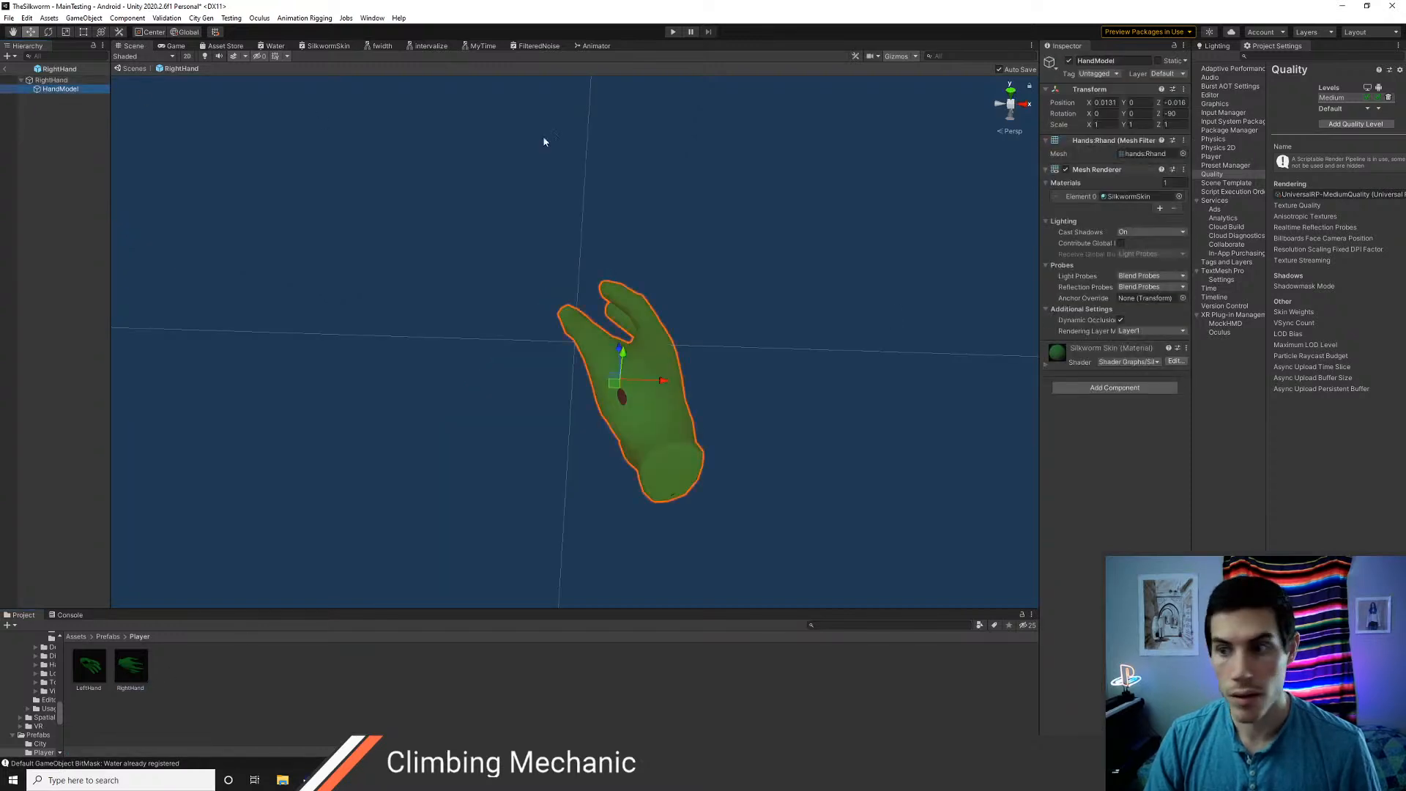
left_click(4, 68)
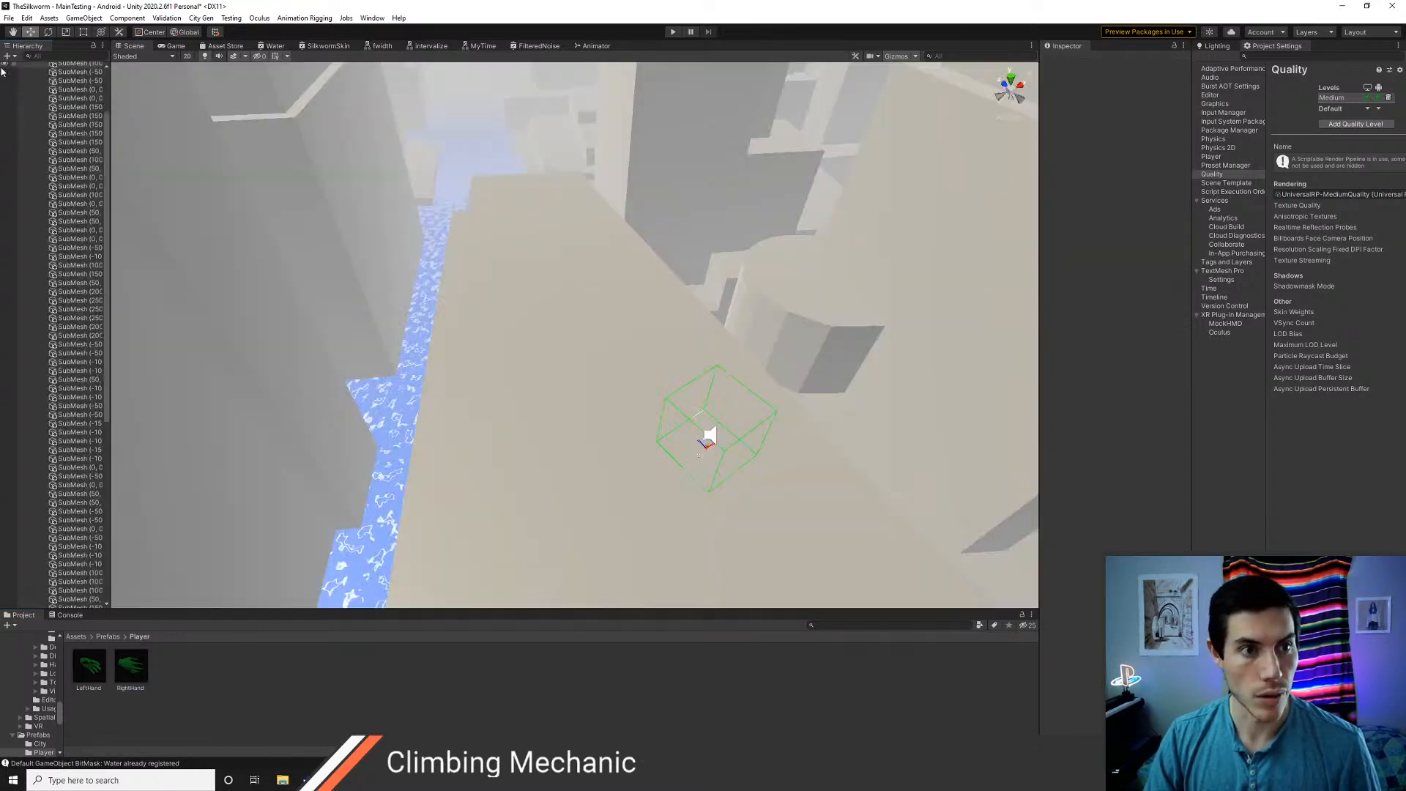
Play-test the scene, stop it, and turn off Maximize On Play for the Game view
left_click(673, 32)
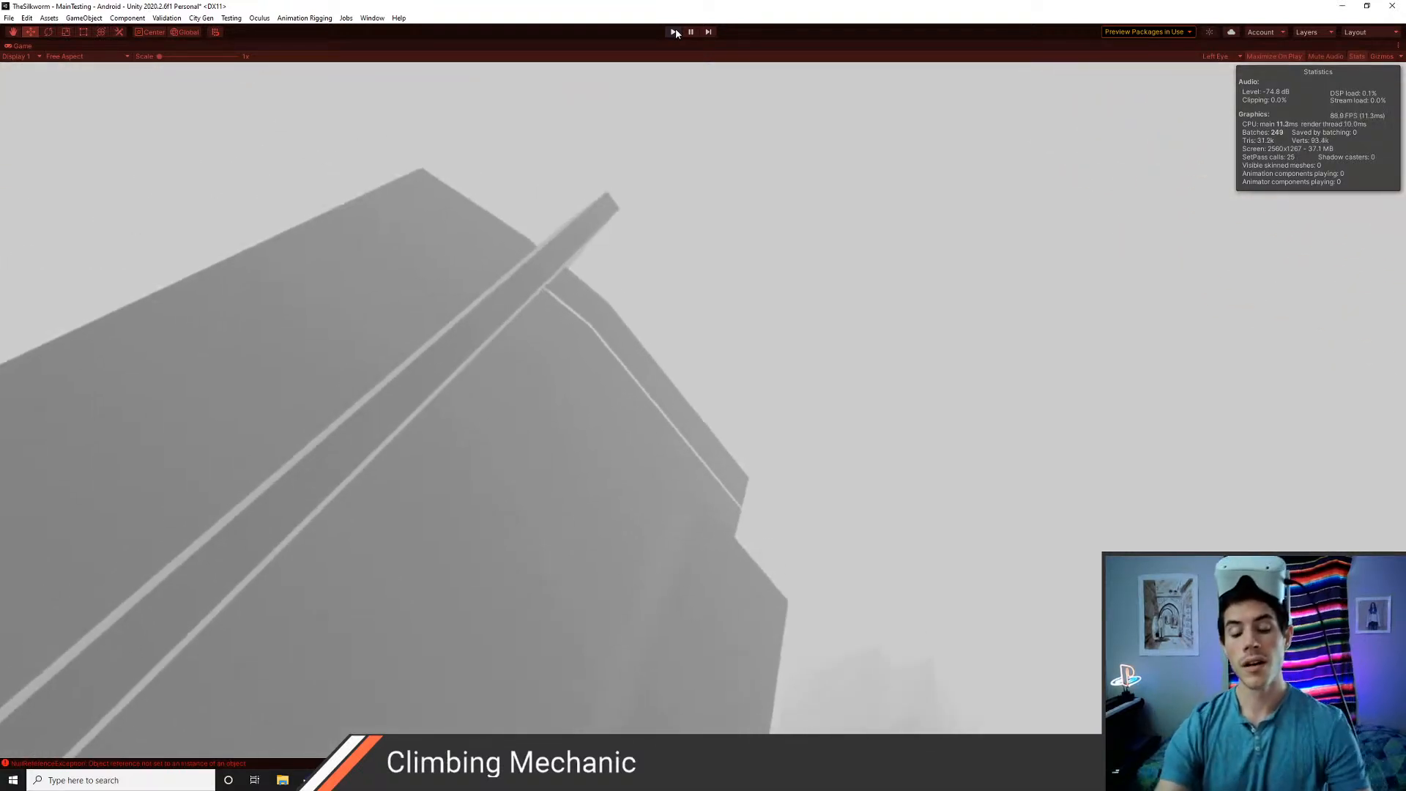
left_click(674, 32)
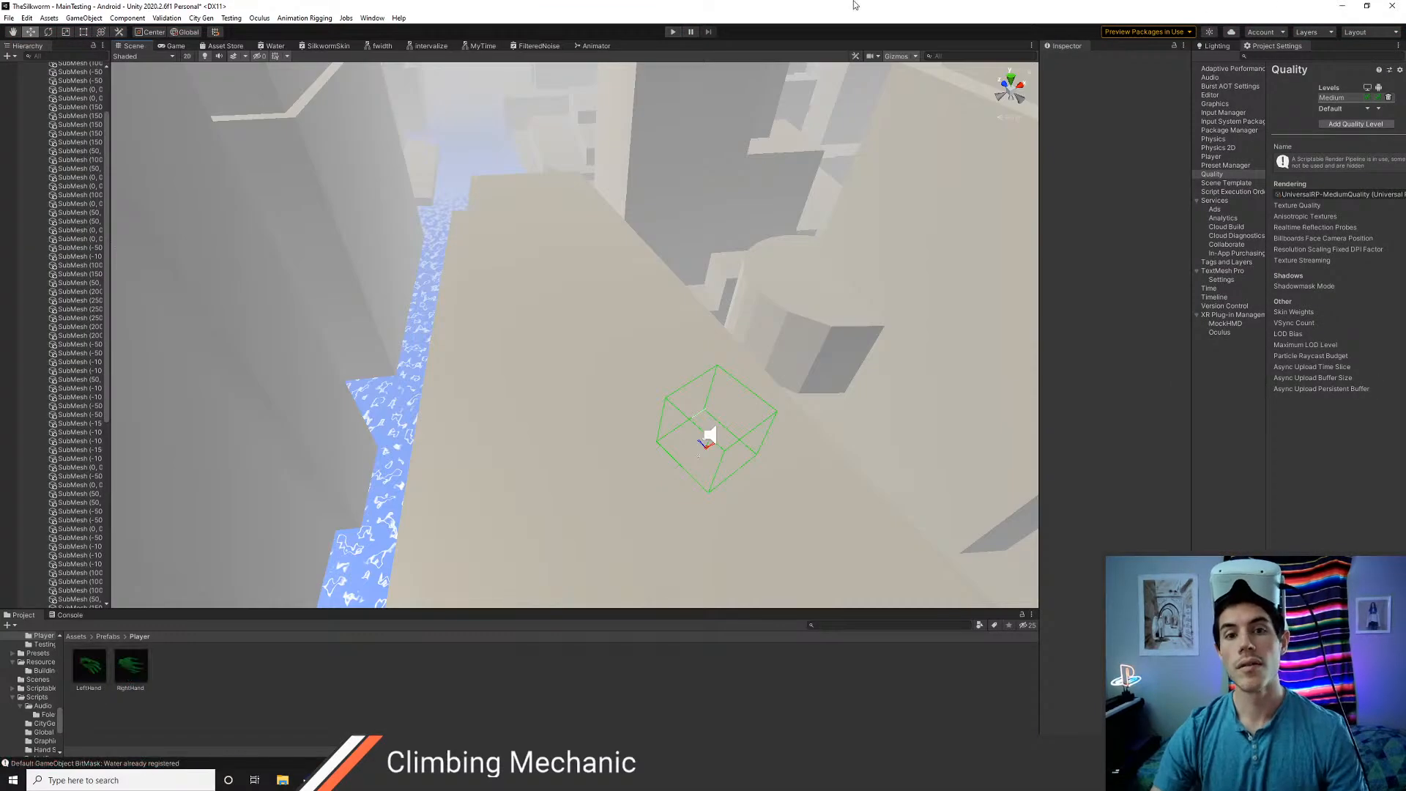
left_click(174, 46)
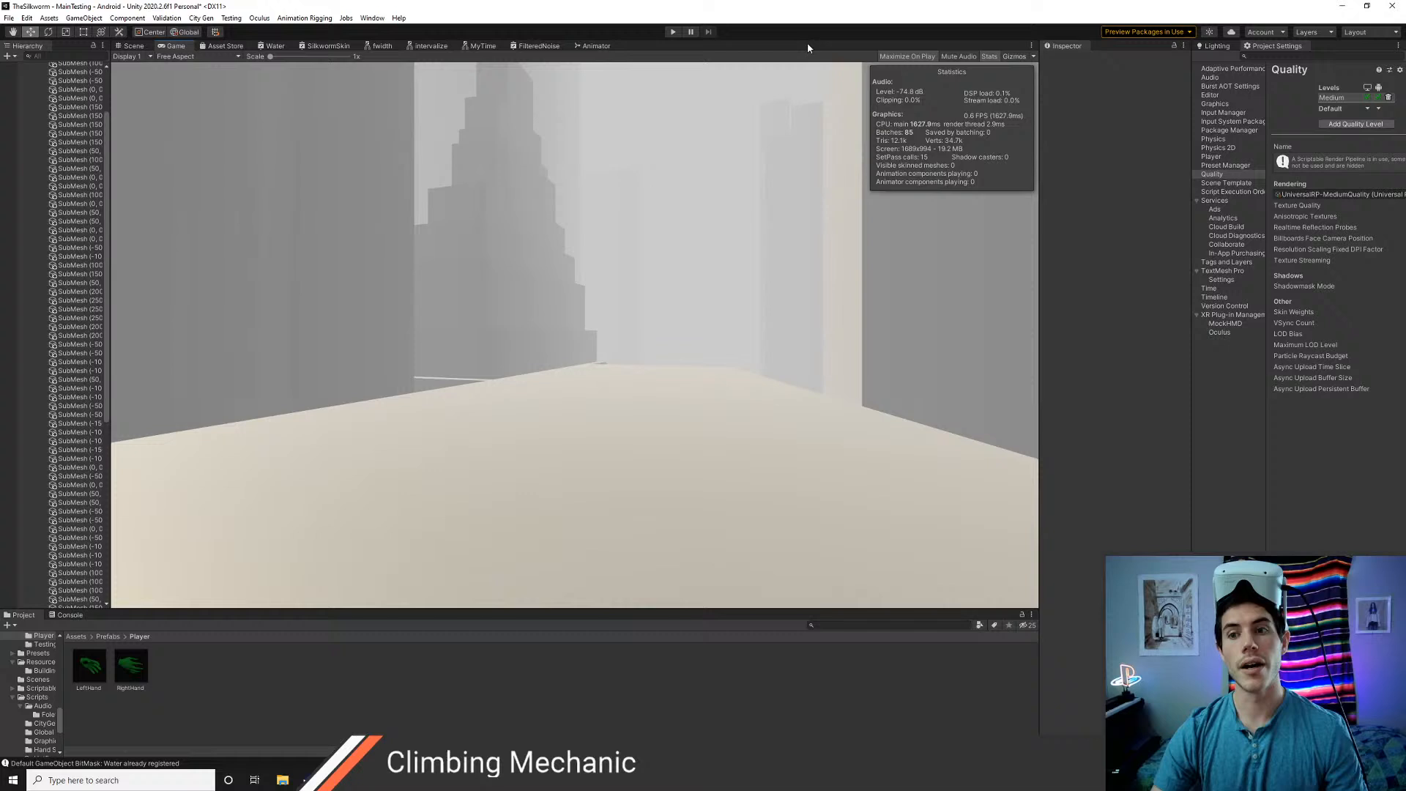
left_click(900, 57)
Enlarge the Hierarchy, Console and Project Settings areas of the editor layout and collapse or expand XR Plug-in Management as needed
left_click_drag(112, 180, 189, 194)
left_click_drag(407, 609, 401, 580)
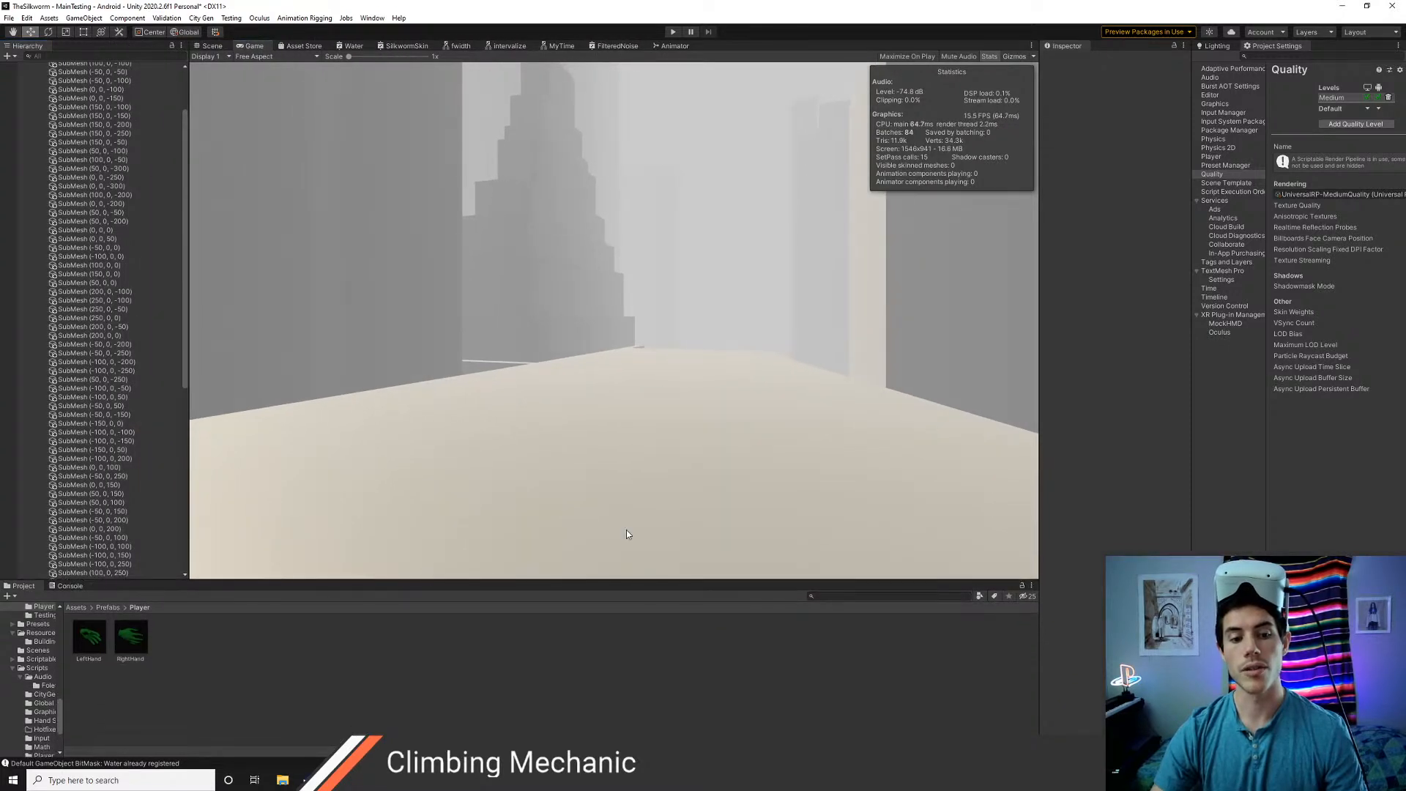
left_click(1197, 317)
left_click_drag(1191, 336, 1140, 348)
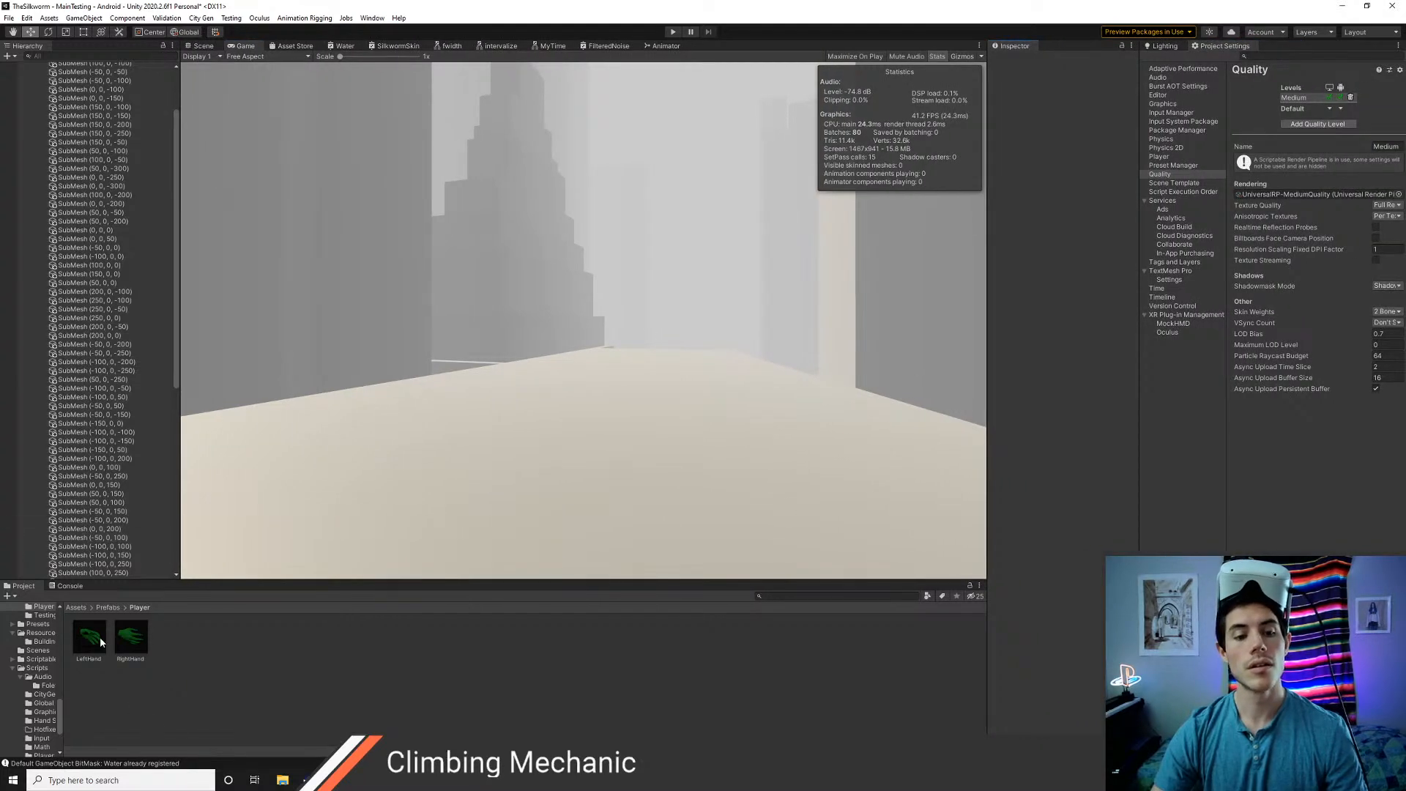
Read the console's null reference errors and inspect the HandieOculus UpdateAnimStates code in Visual Studio Code, then return to Unity
left_click(69, 587)
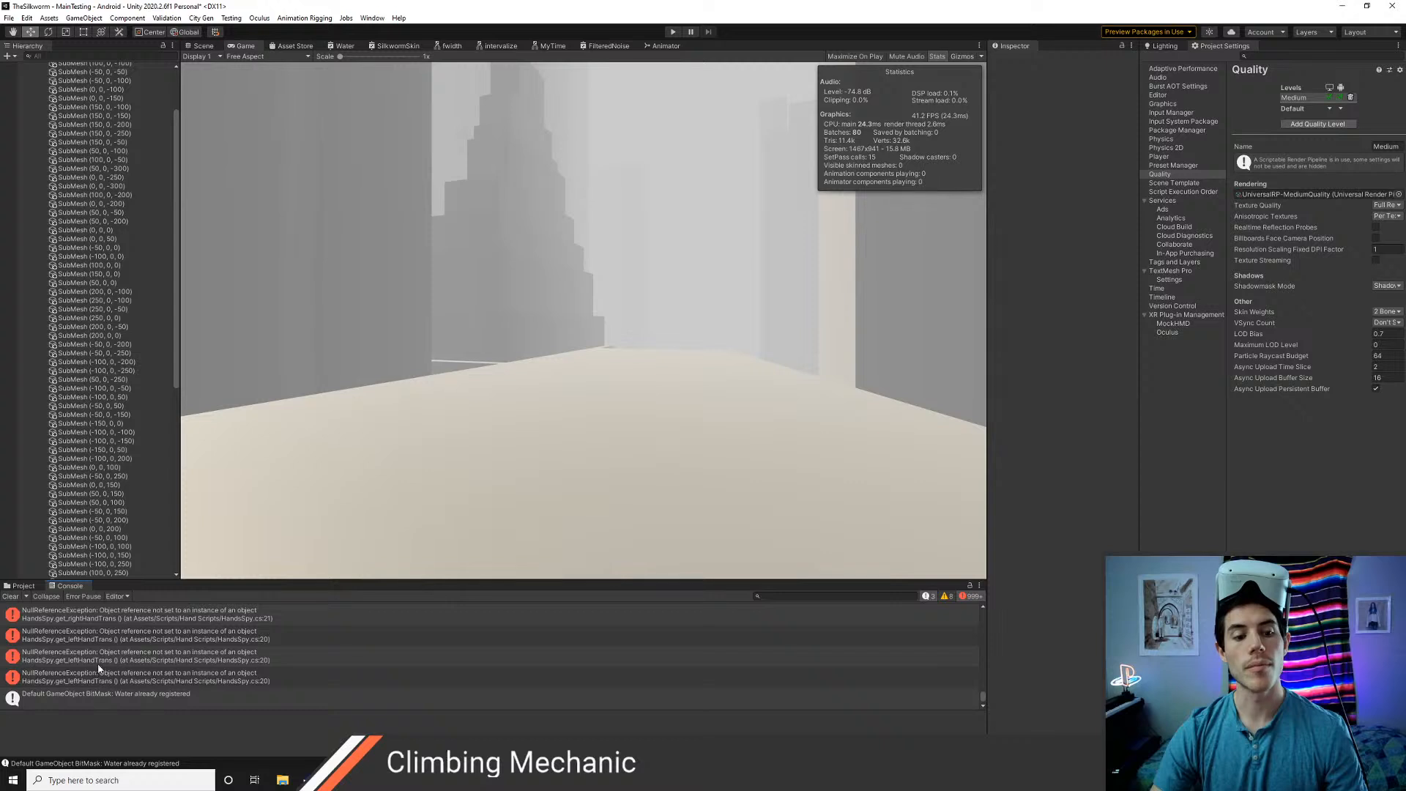
scroll(103, 659, "up", 2)
scroll(95, 649, "up", 12)
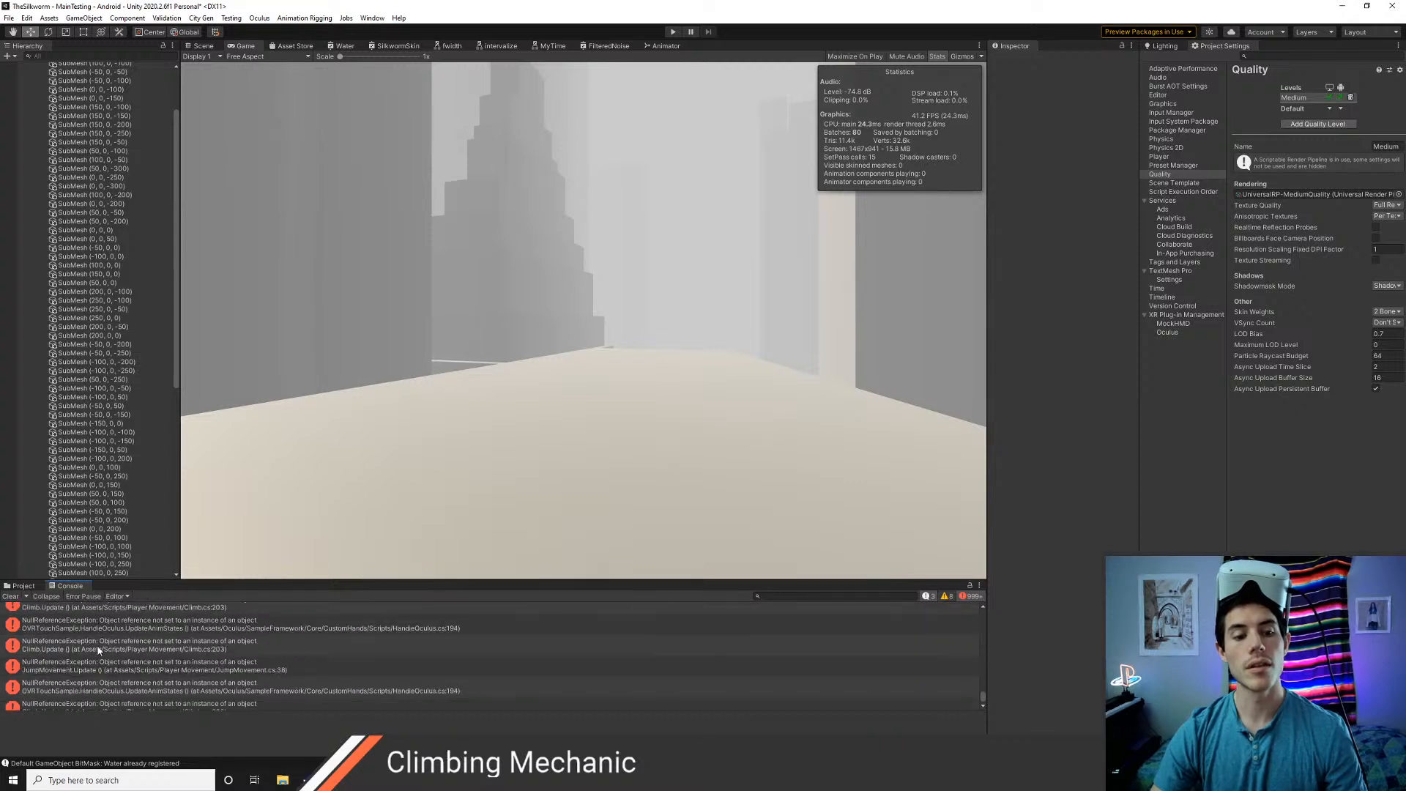
scroll(98, 651, "up", 9)
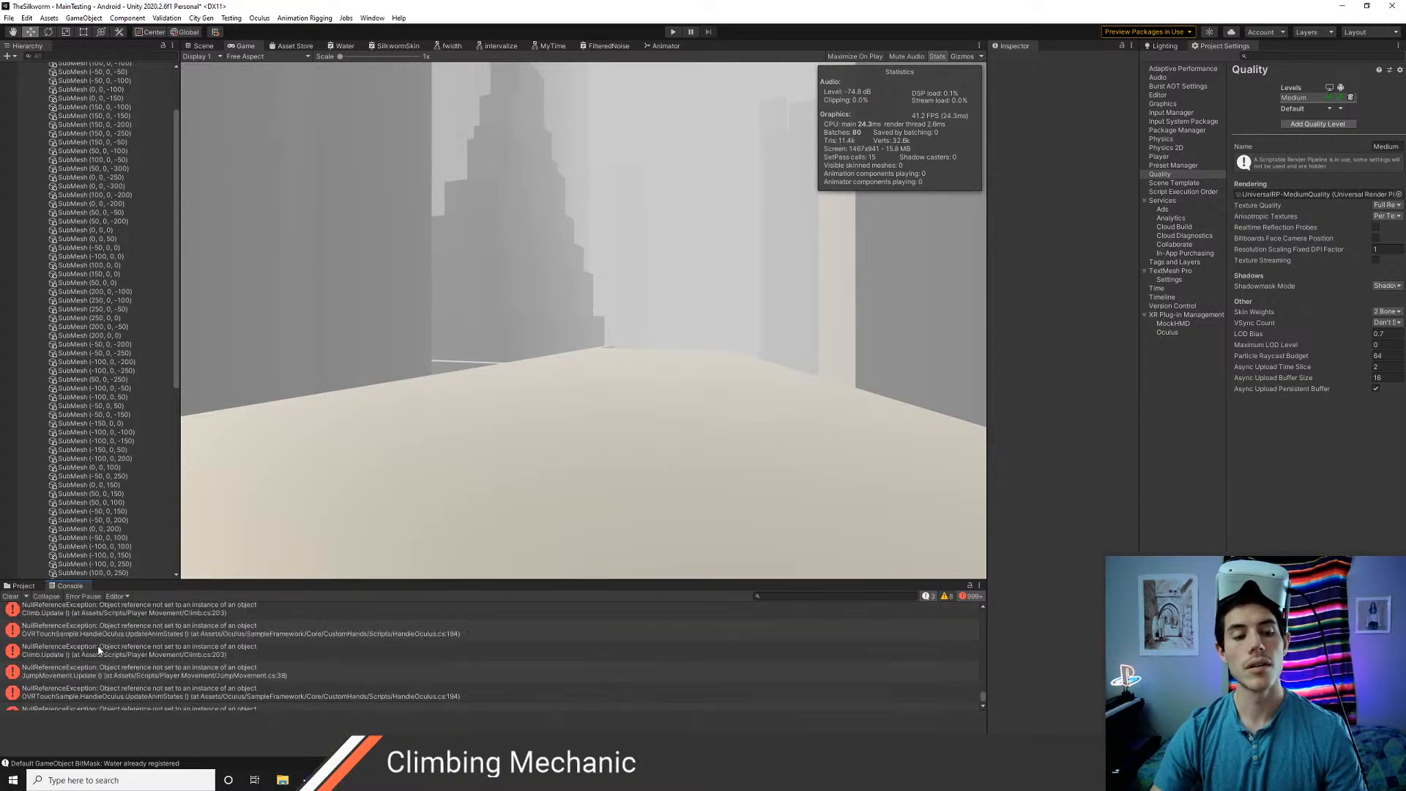
scroll(99, 651, "up", 1)
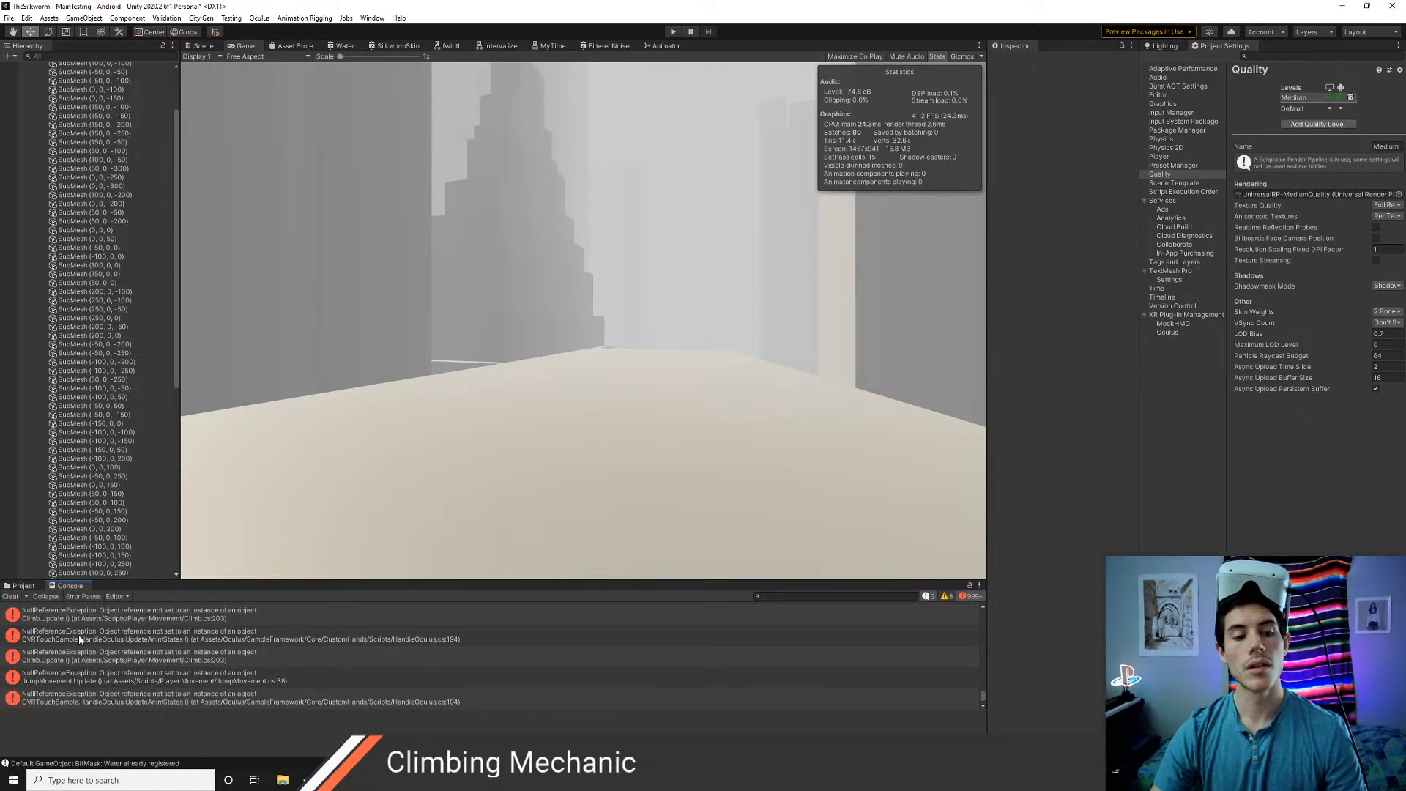
double_click(80, 640)
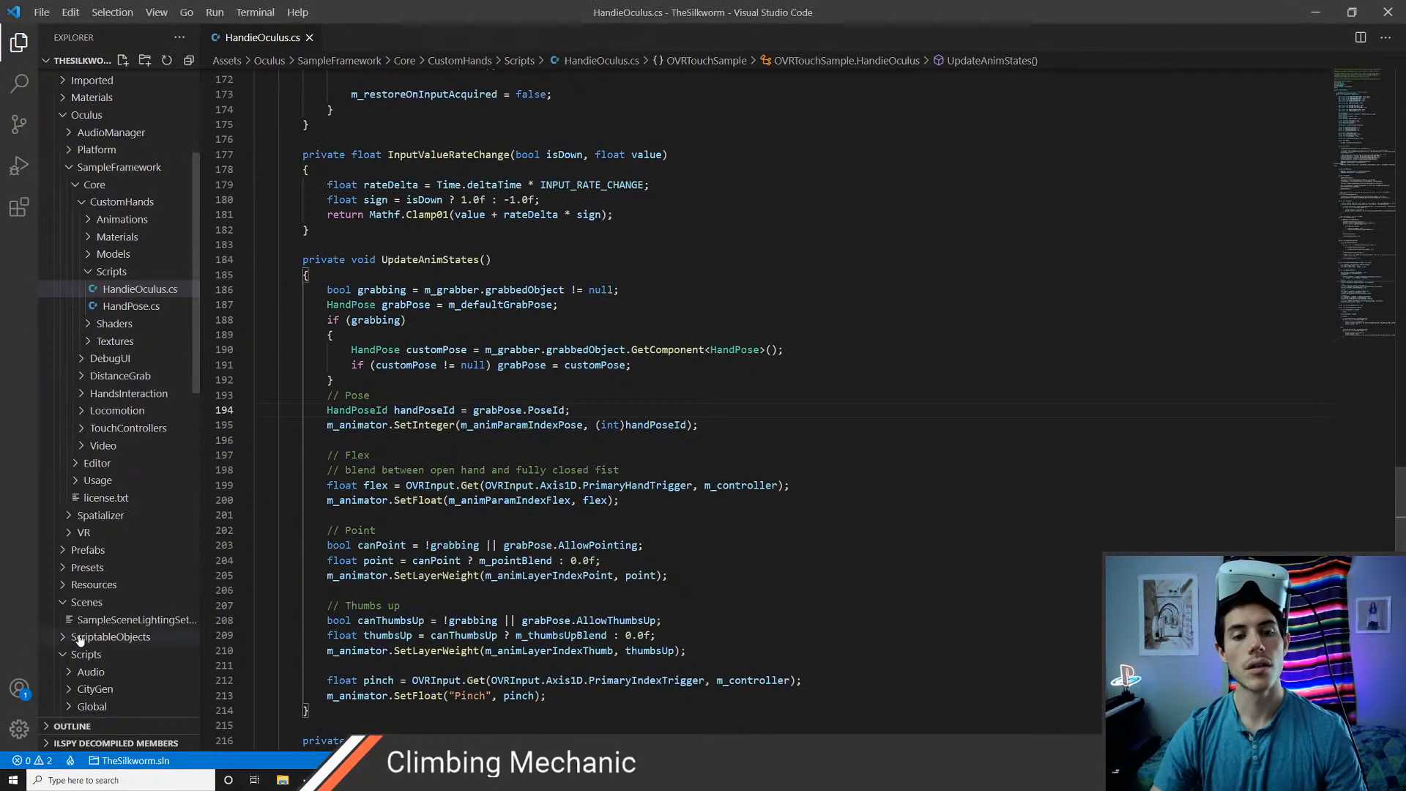
key("alt+Tab")
Remove the Handie Oculus, OVR Grabber and Rigidbody components from both the LeftHand Controller and RightHand Controller
scroll(95, 293, "up", 3)
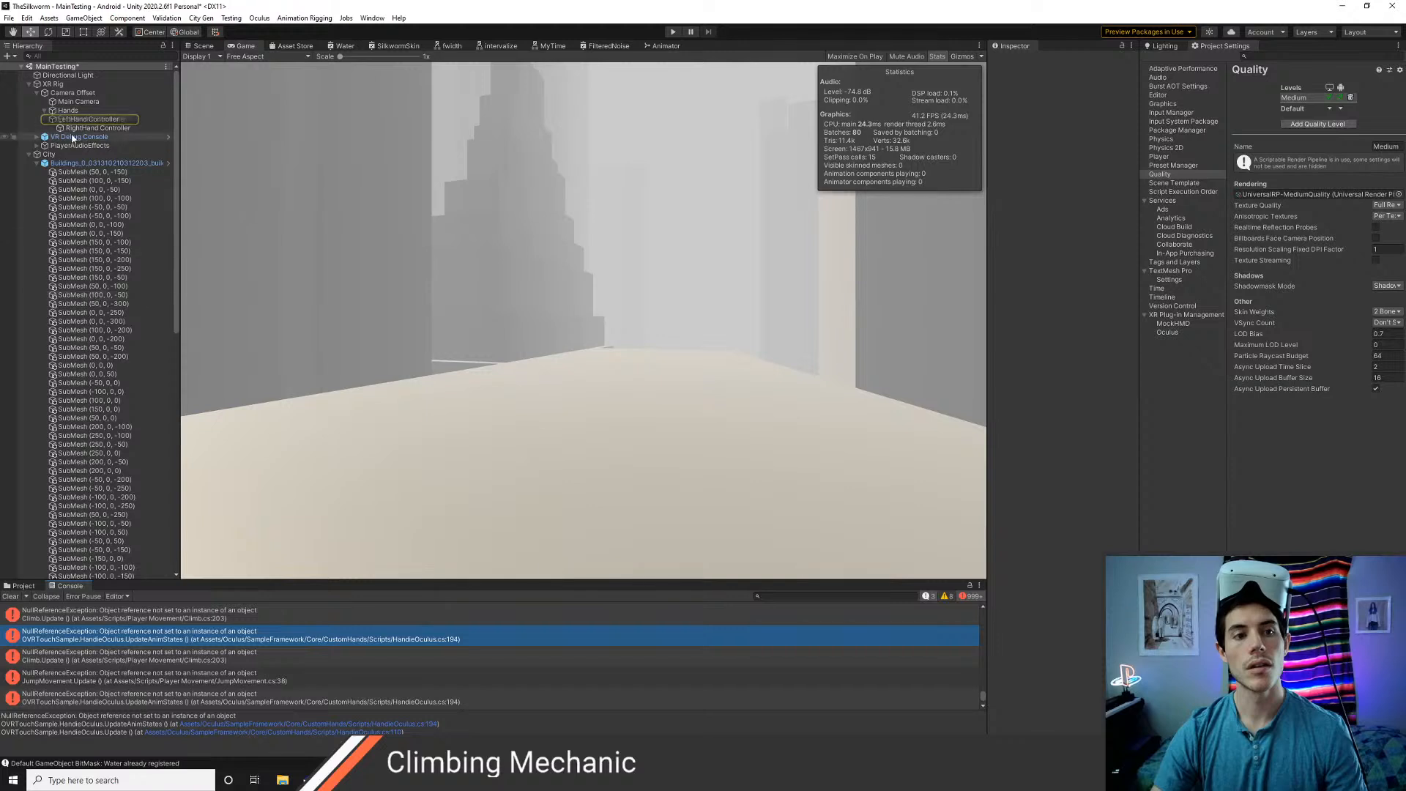
left_click(92, 119)
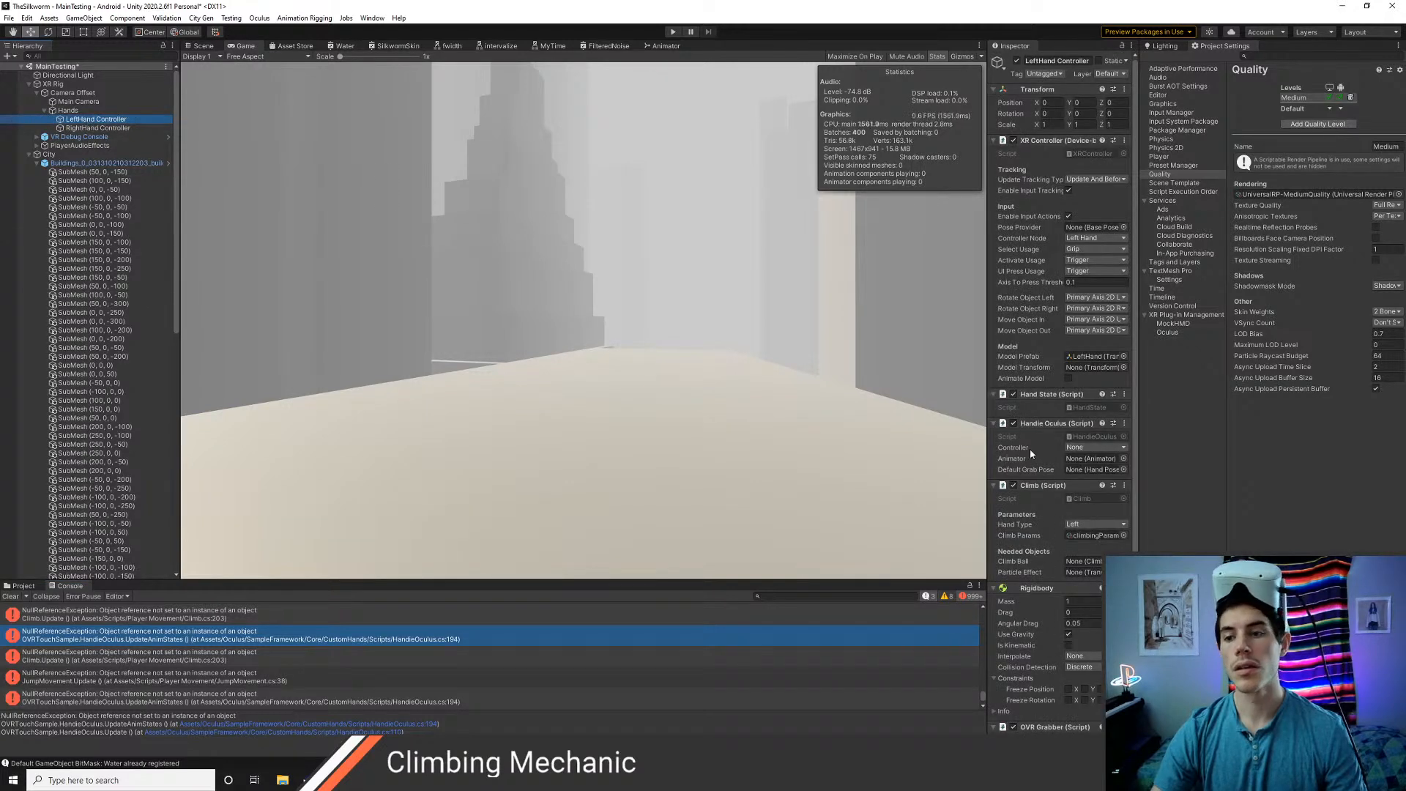
scroll(1069, 484, "down", 3)
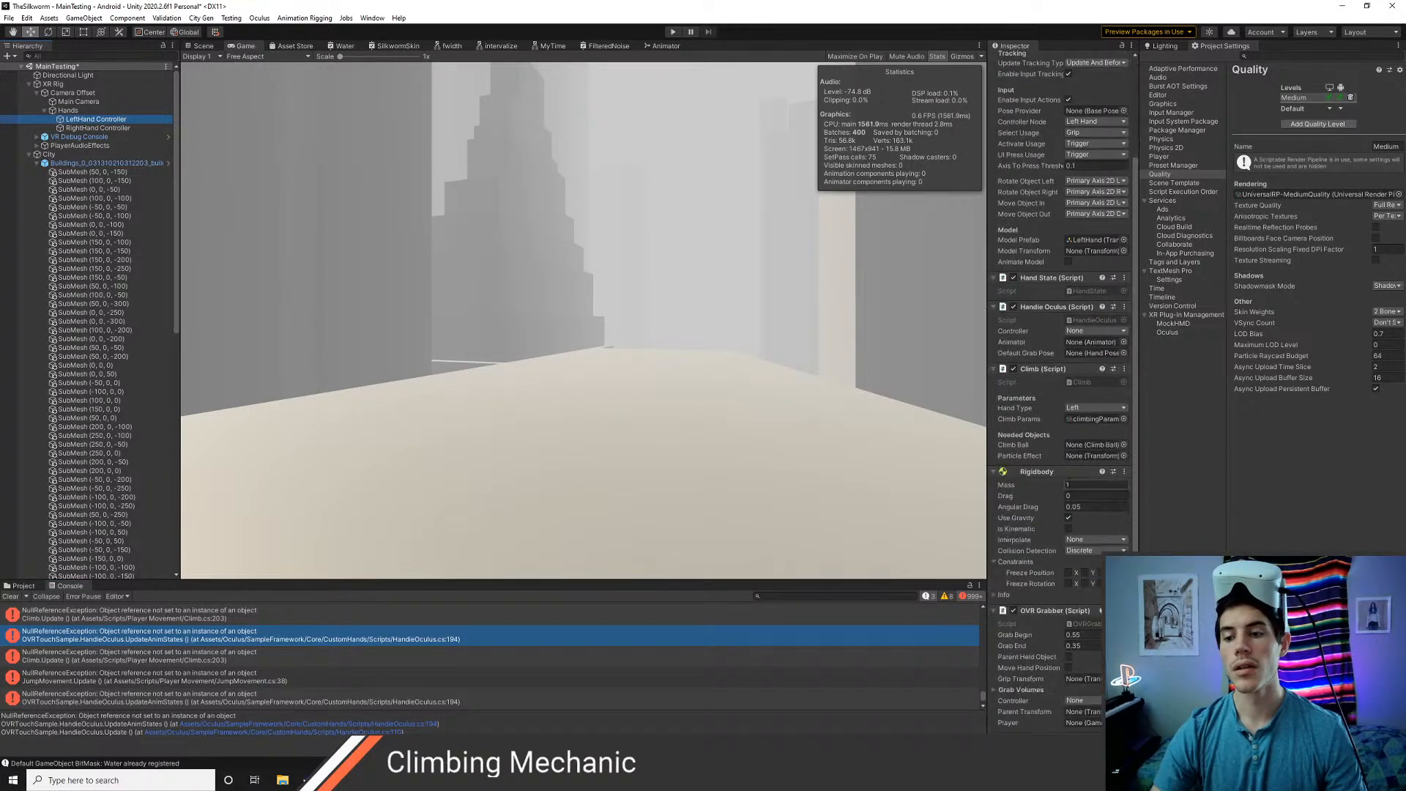
key("shift+Down")
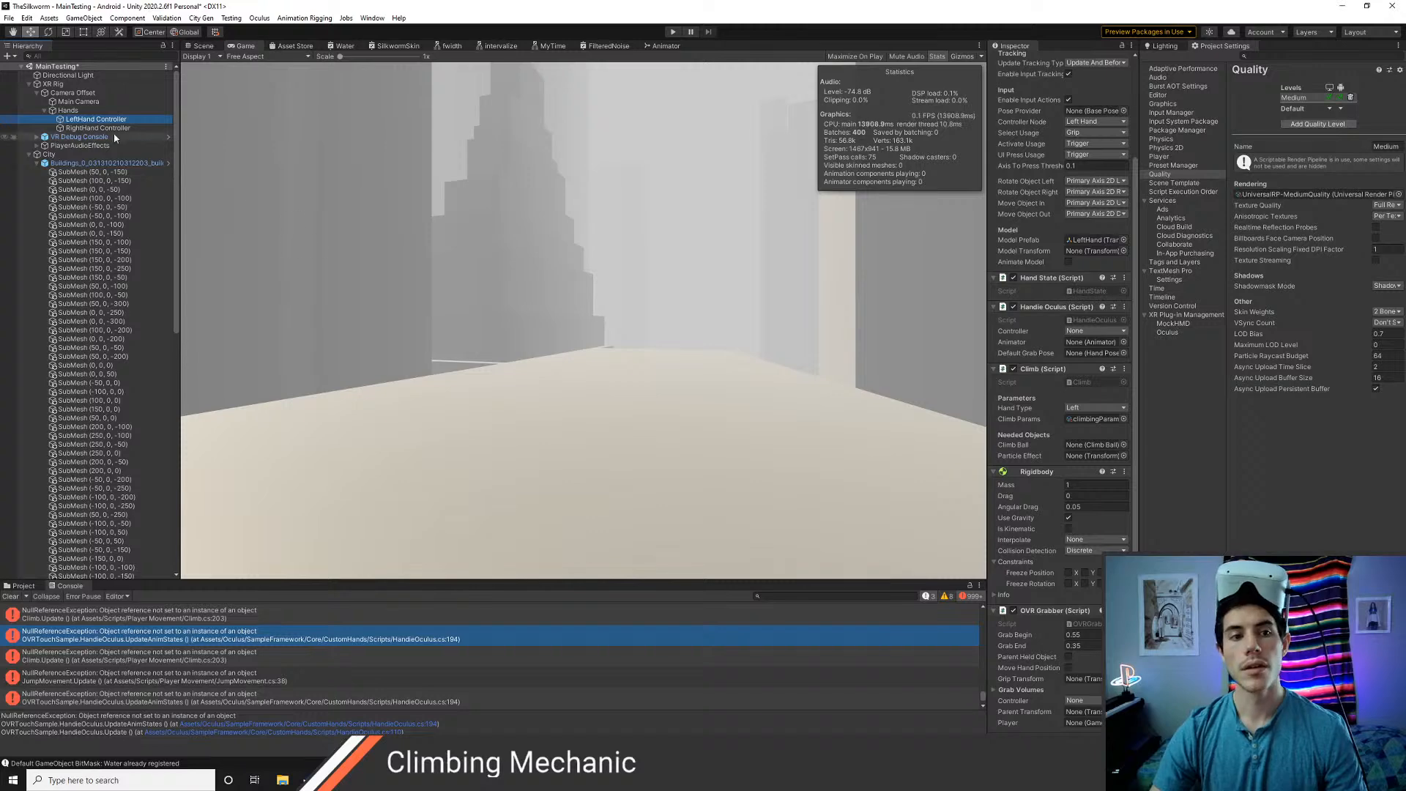
right_click(1057, 308)
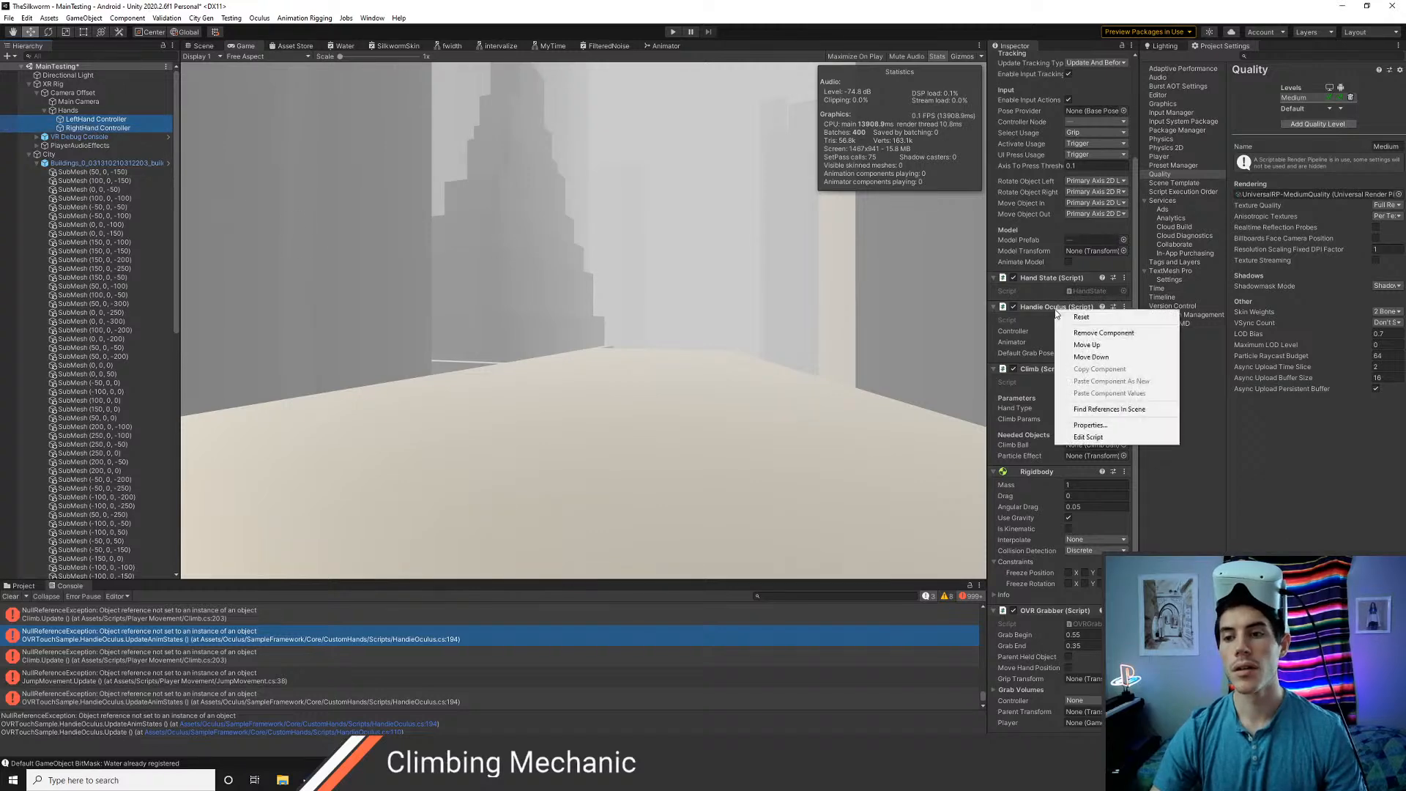
left_click(1082, 334)
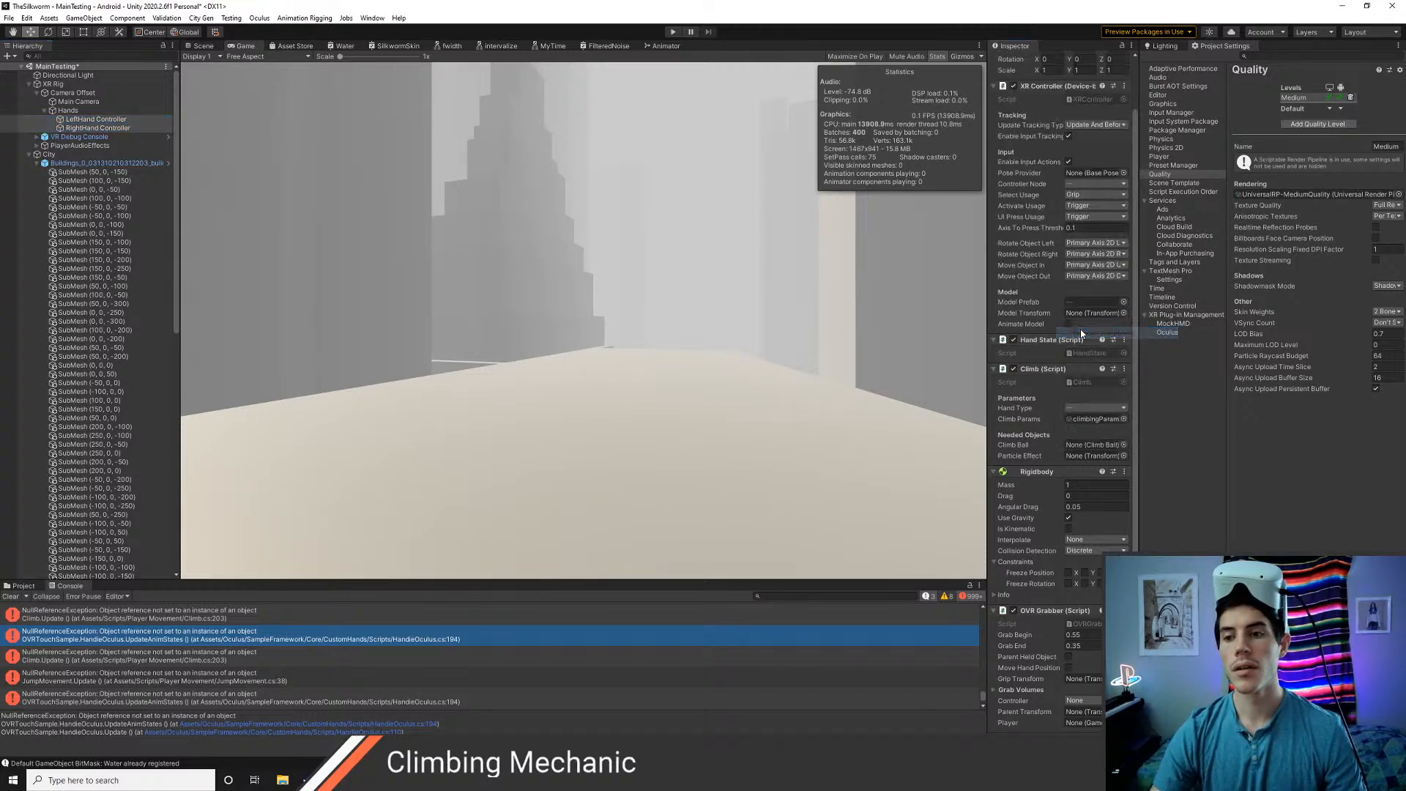
right_click(1034, 612)
left_click(1070, 634)
right_click(1047, 526)
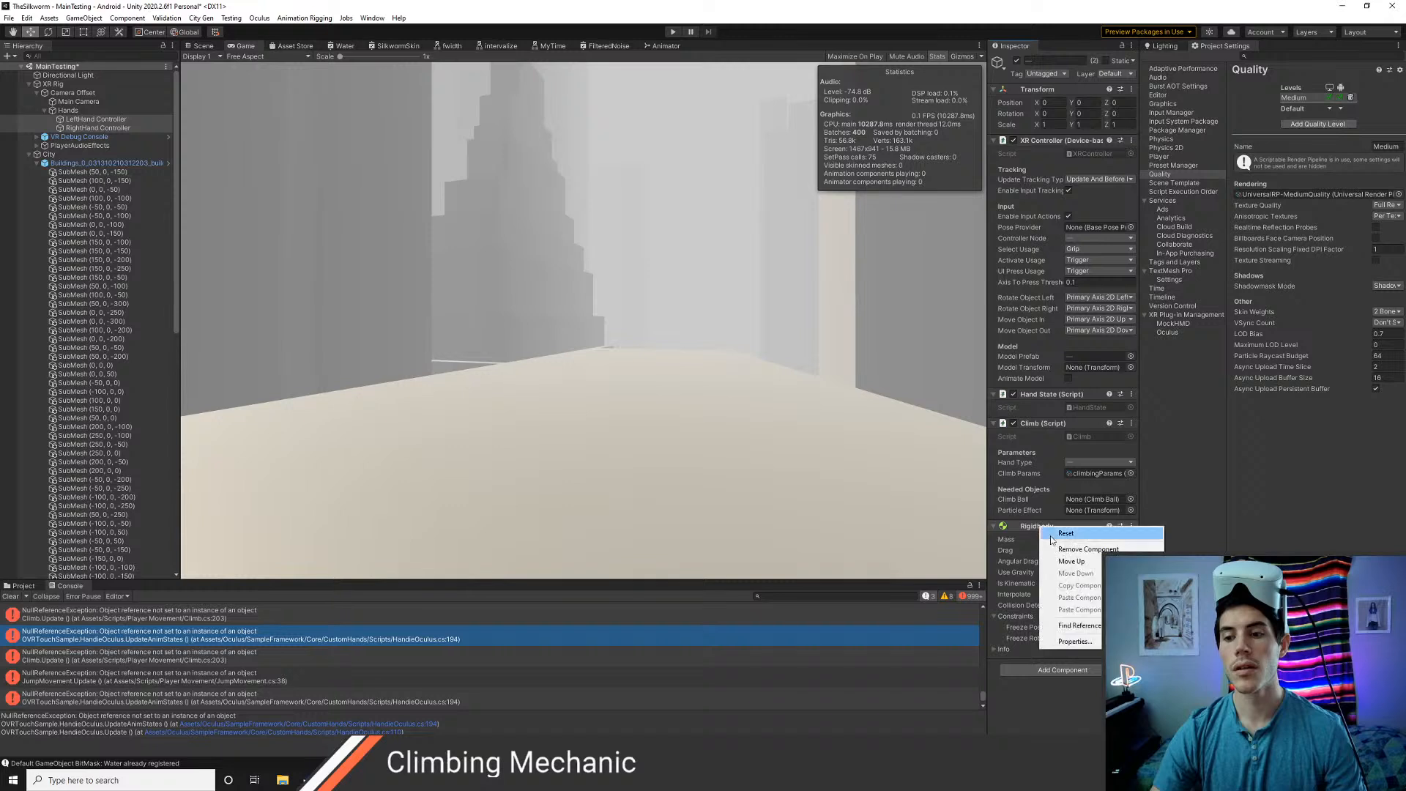
left_click(1088, 549)
Add the Hand script to both hand controllers and set its Hand Type to Left and Right respectively
left_click(1046, 533)
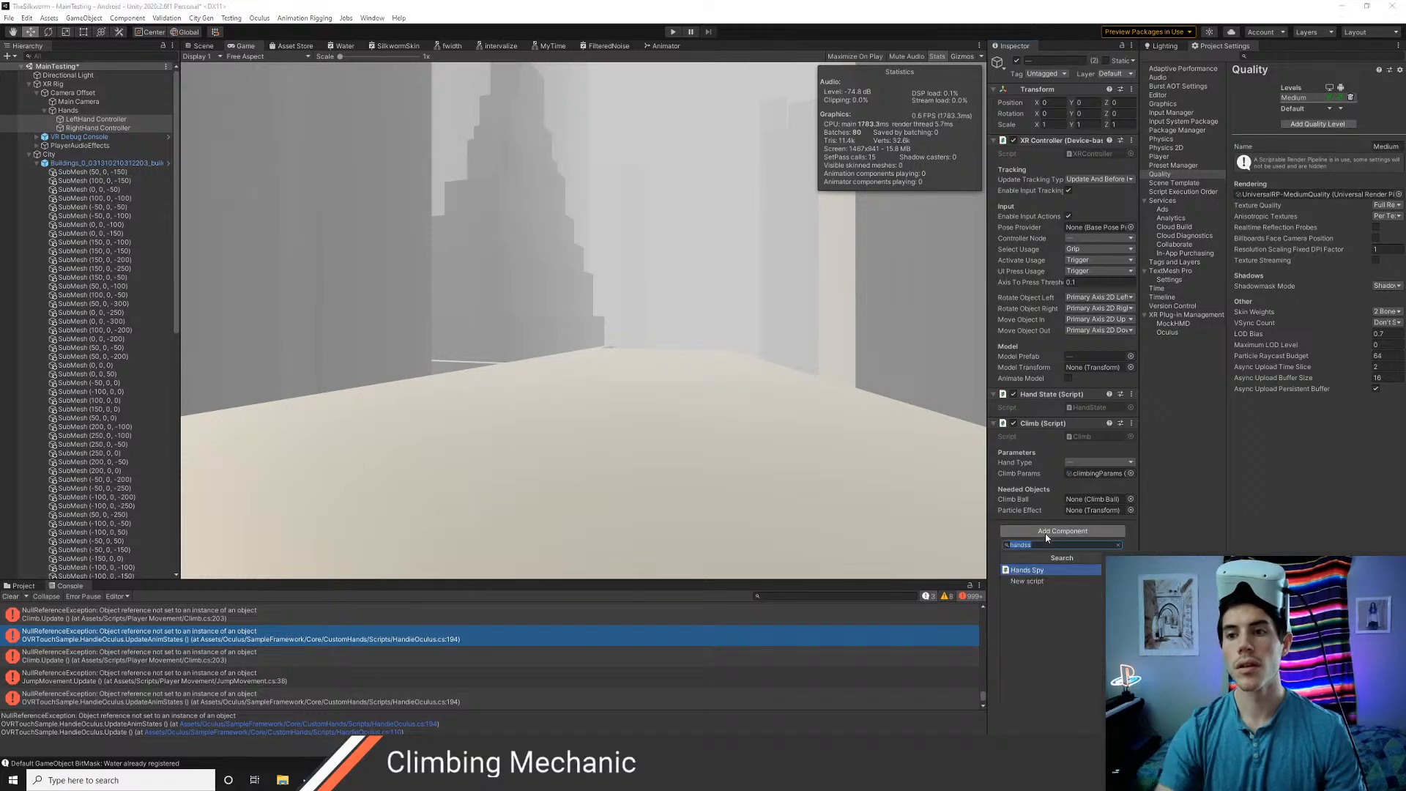
type("hand")
key("Return")
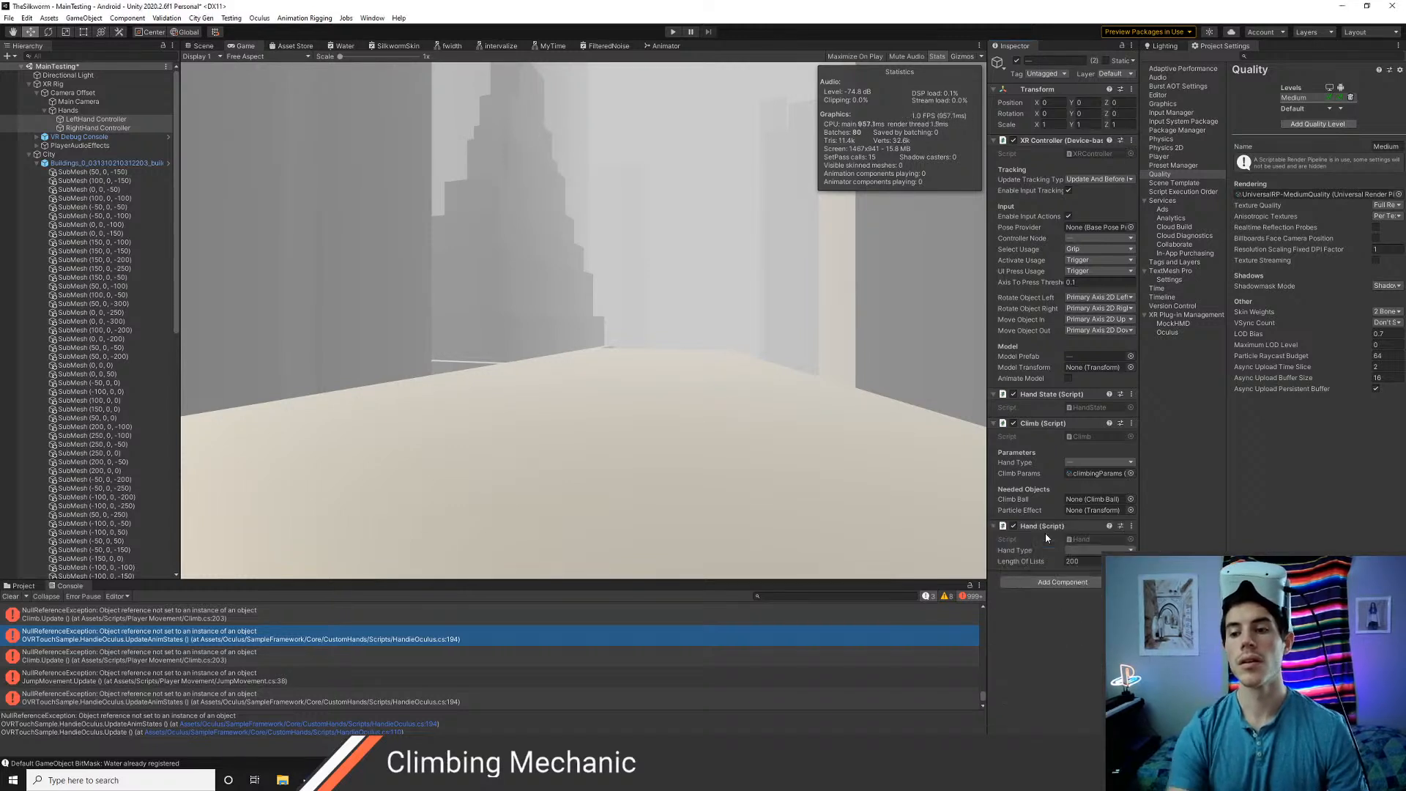
left_click(87, 119)
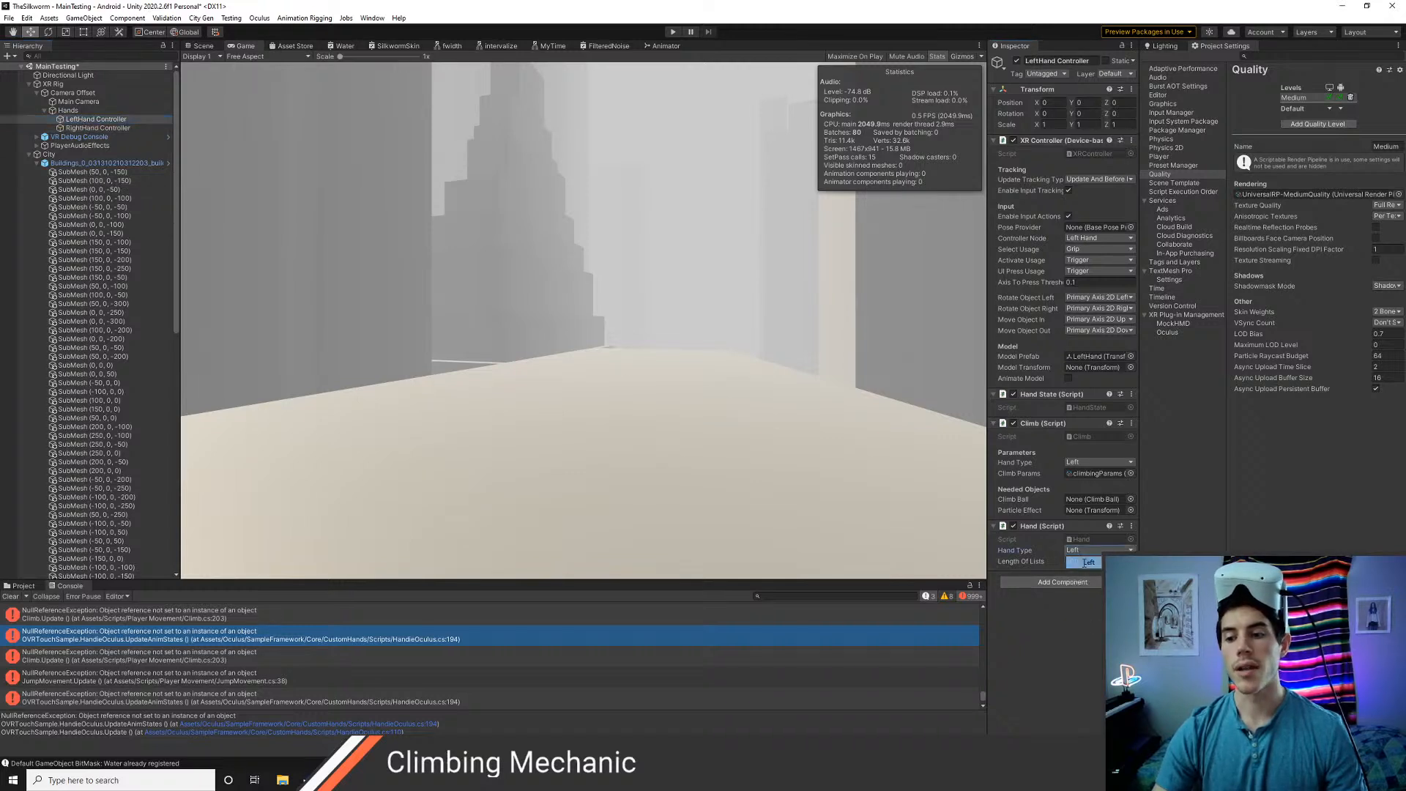
left_click(97, 129)
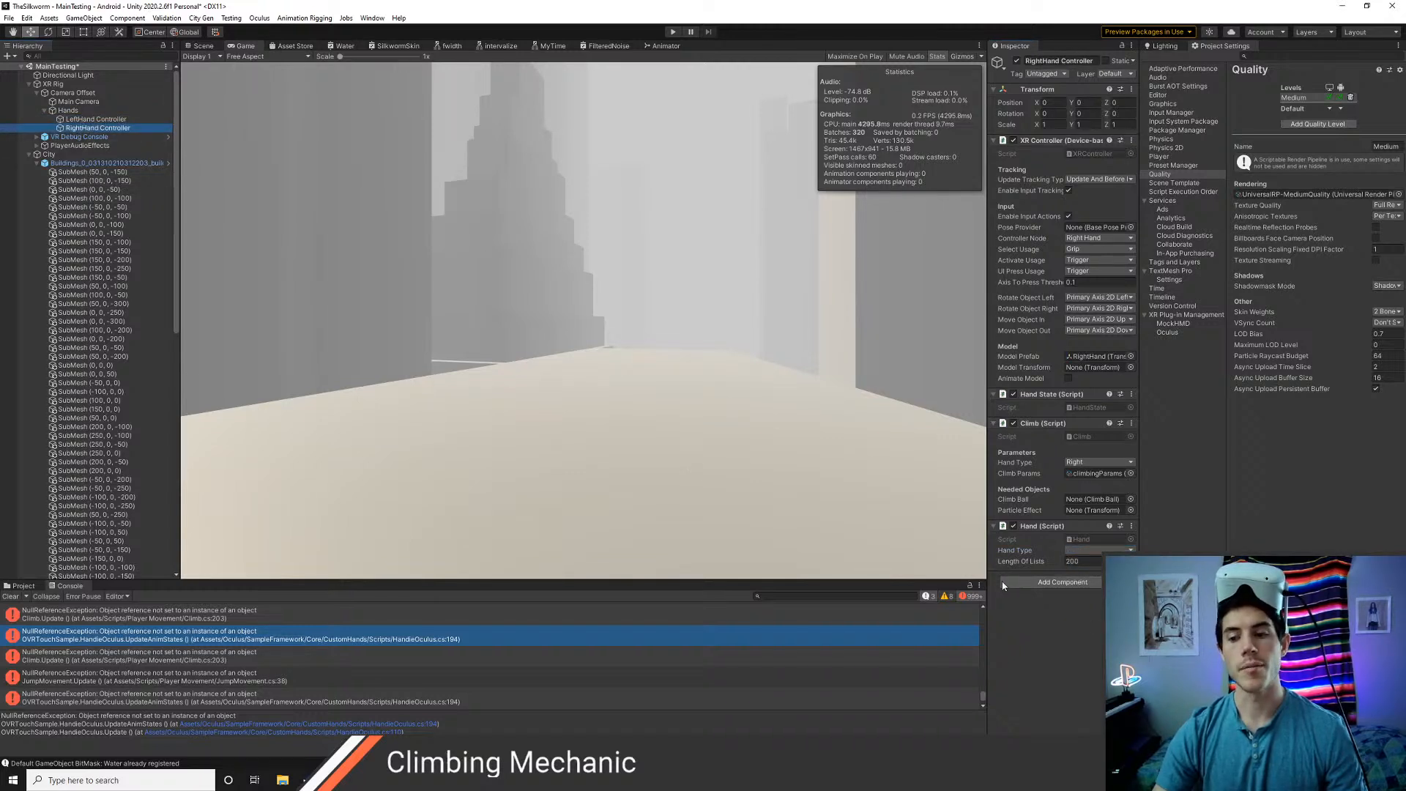
left_click(1104, 550)
left_click(1084, 572)
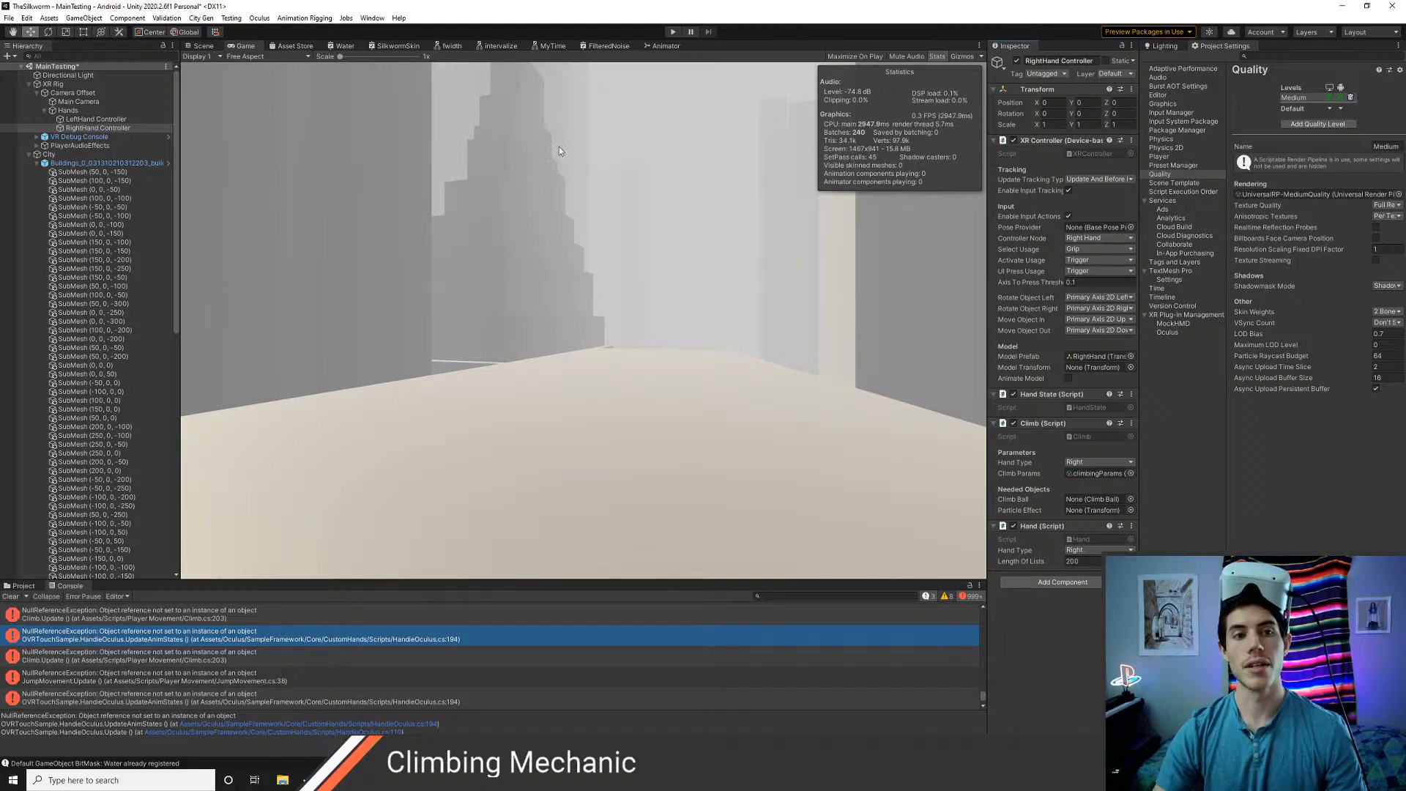
Clear the console and play-test the scene to check the hands and remaining errors
left_click(16, 597)
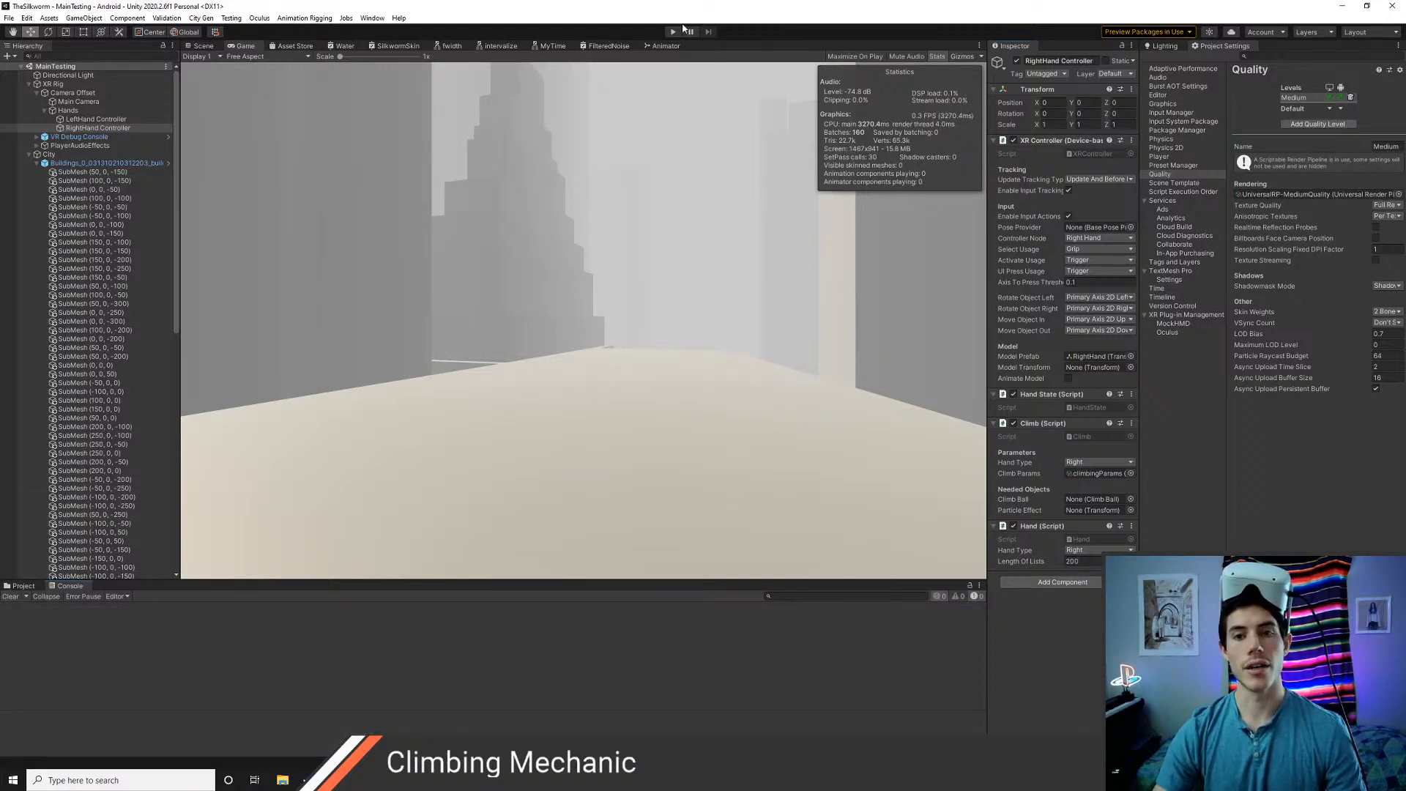
left_click(673, 31)
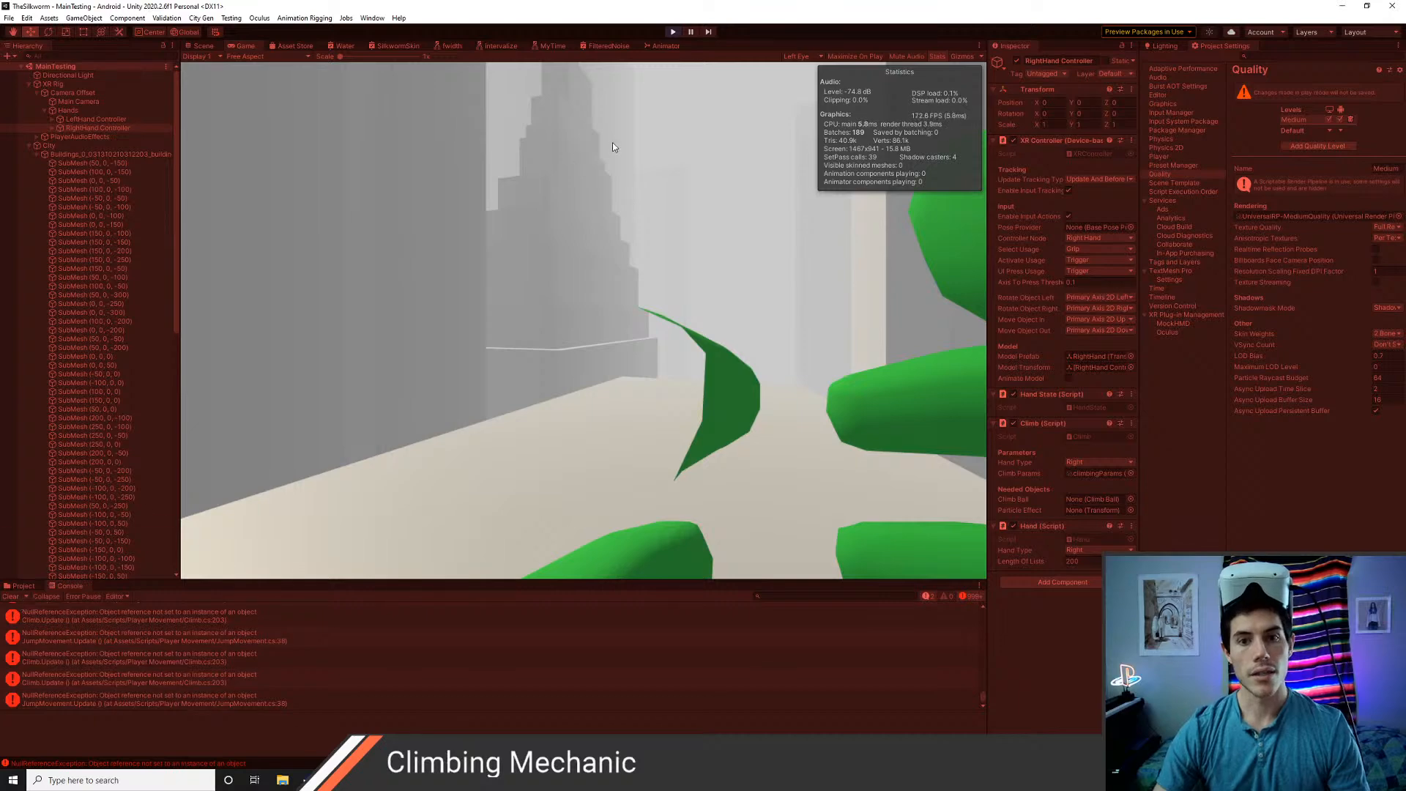
left_click(677, 30)
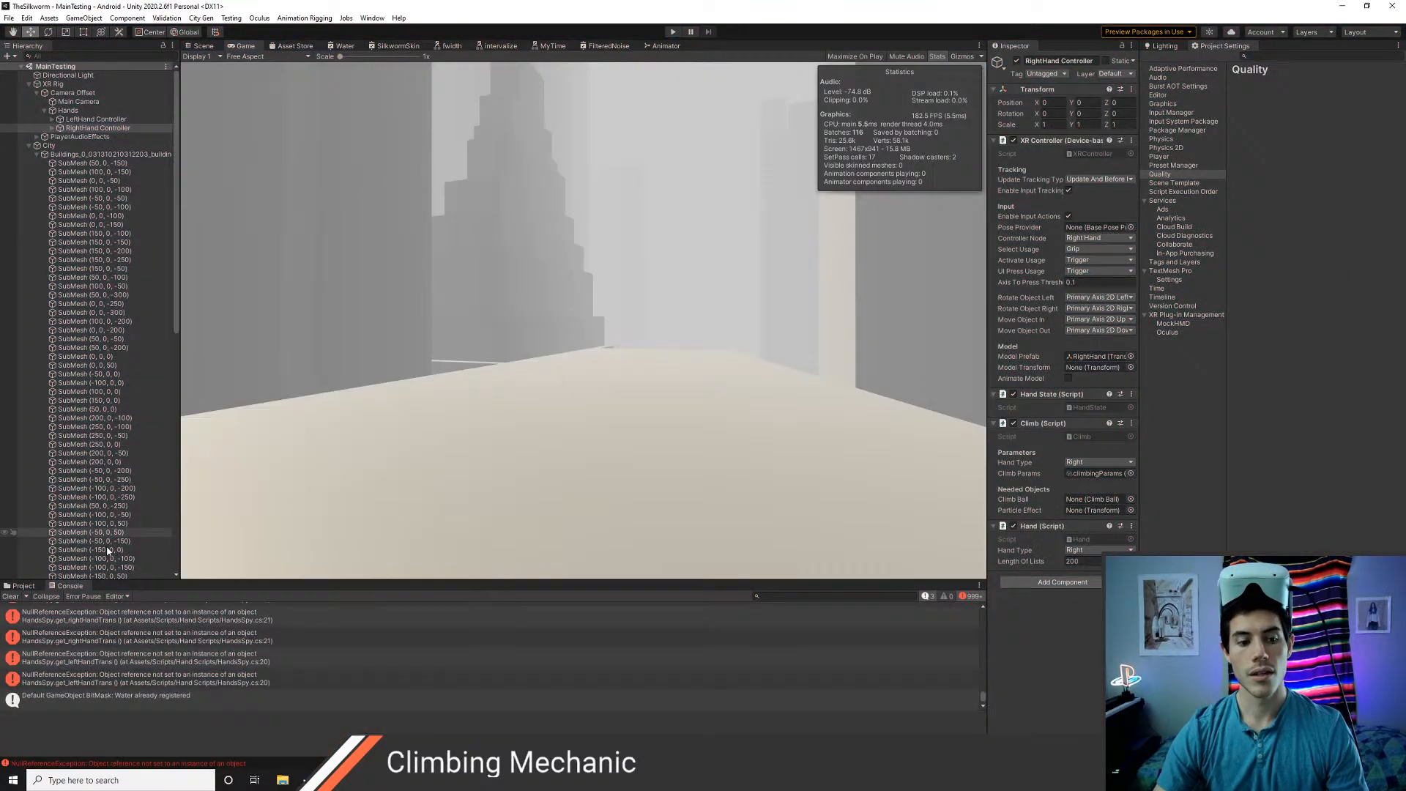
Clear the console, rerun the scene briefly, and inspect the HandsSpy rightHandTrans error in Visual Studio Code before returning to Unity
left_click(11, 597)
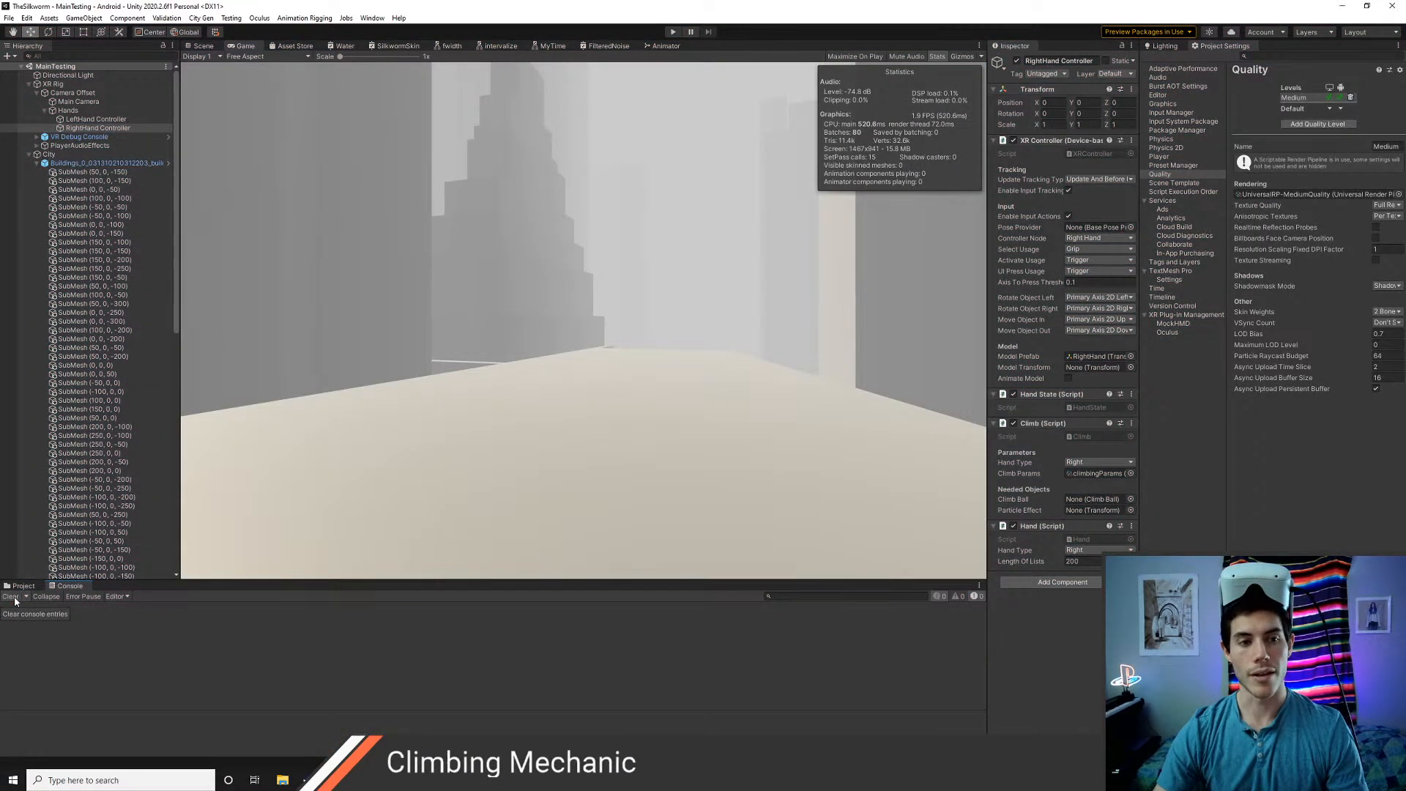
key("ctrl+p")
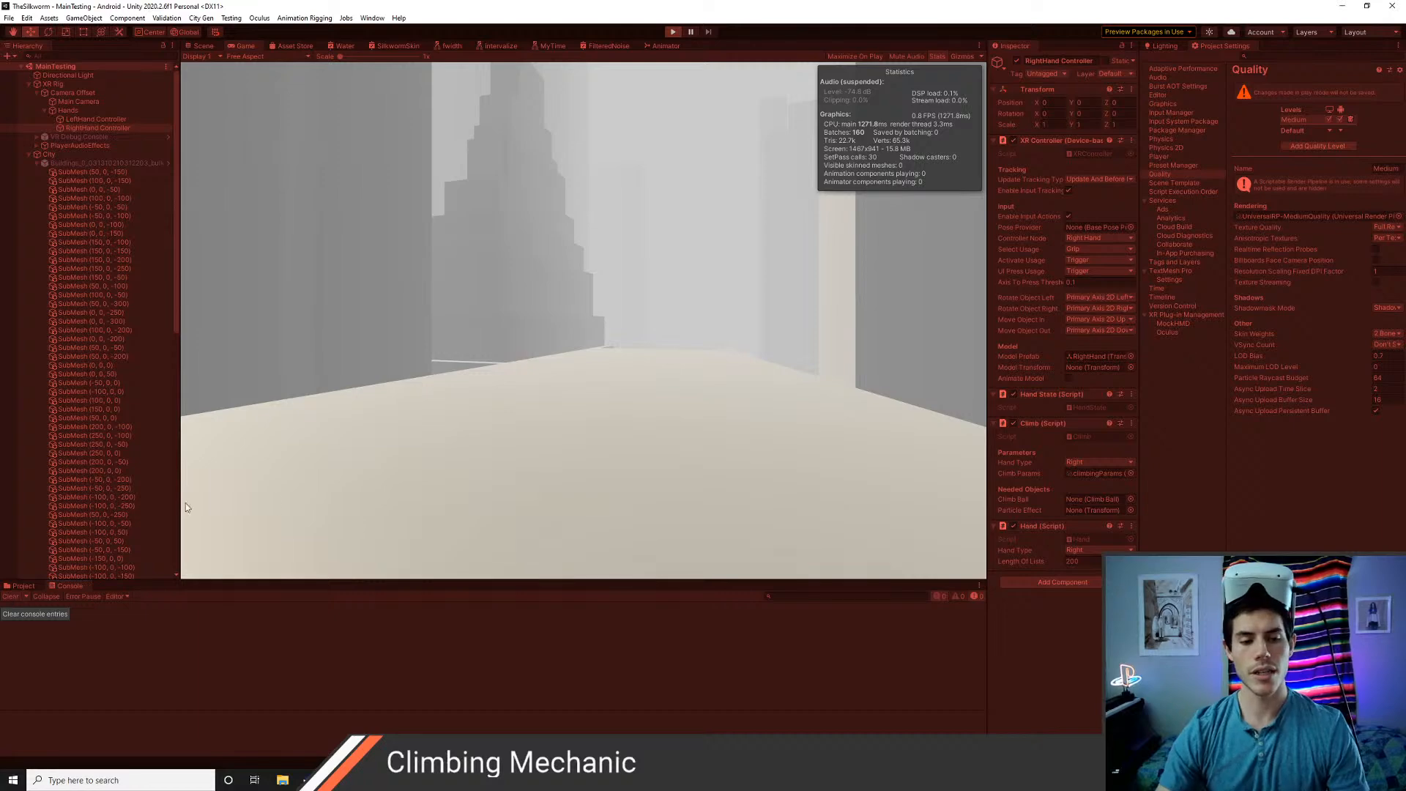
left_click(671, 32)
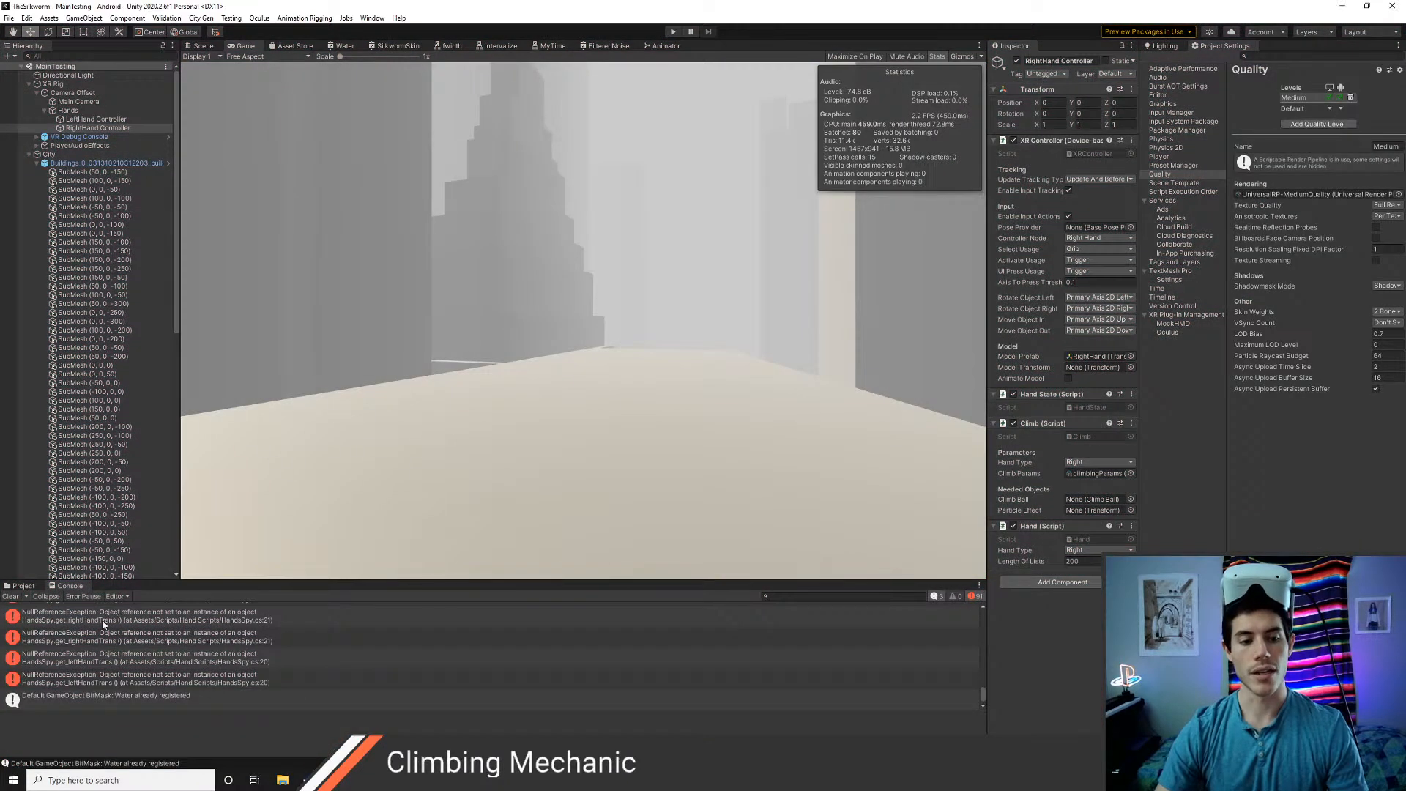
double_click(103, 623)
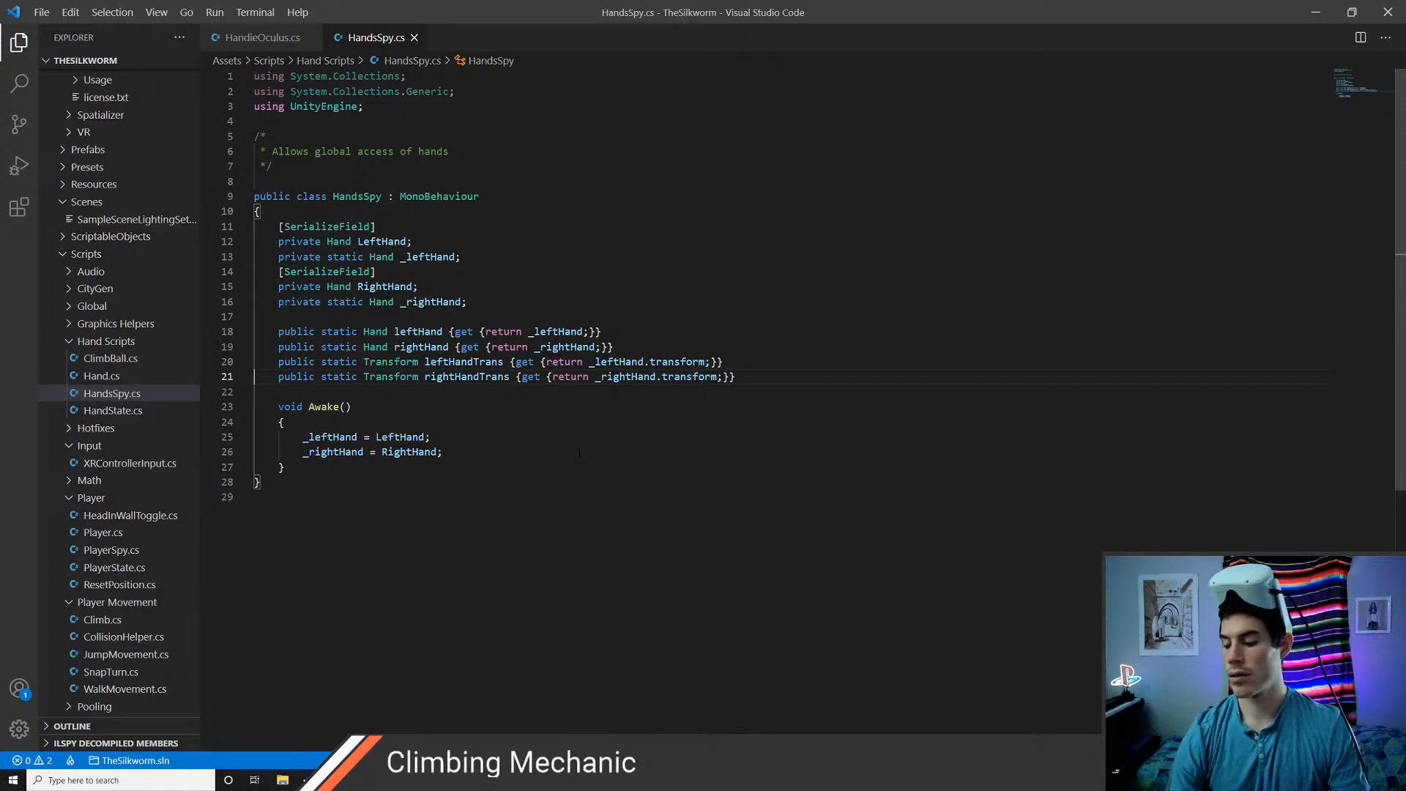
key("alt+Tab")
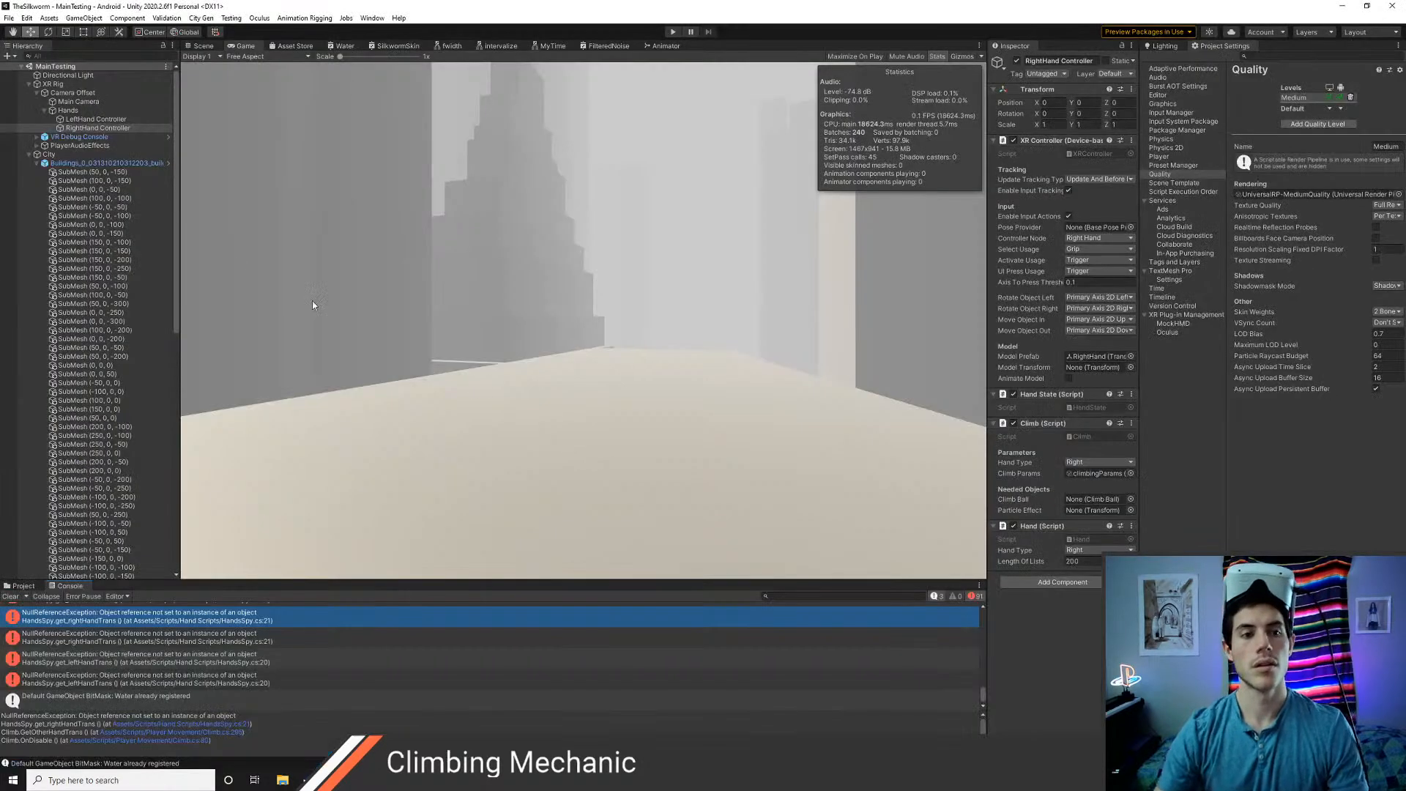
Assign LeftHand Controller and RightHand Controller to the Hands object's Hands Spy Left Hand and Right Hand fields, and play-test the scene briefly
left_click(60, 111)
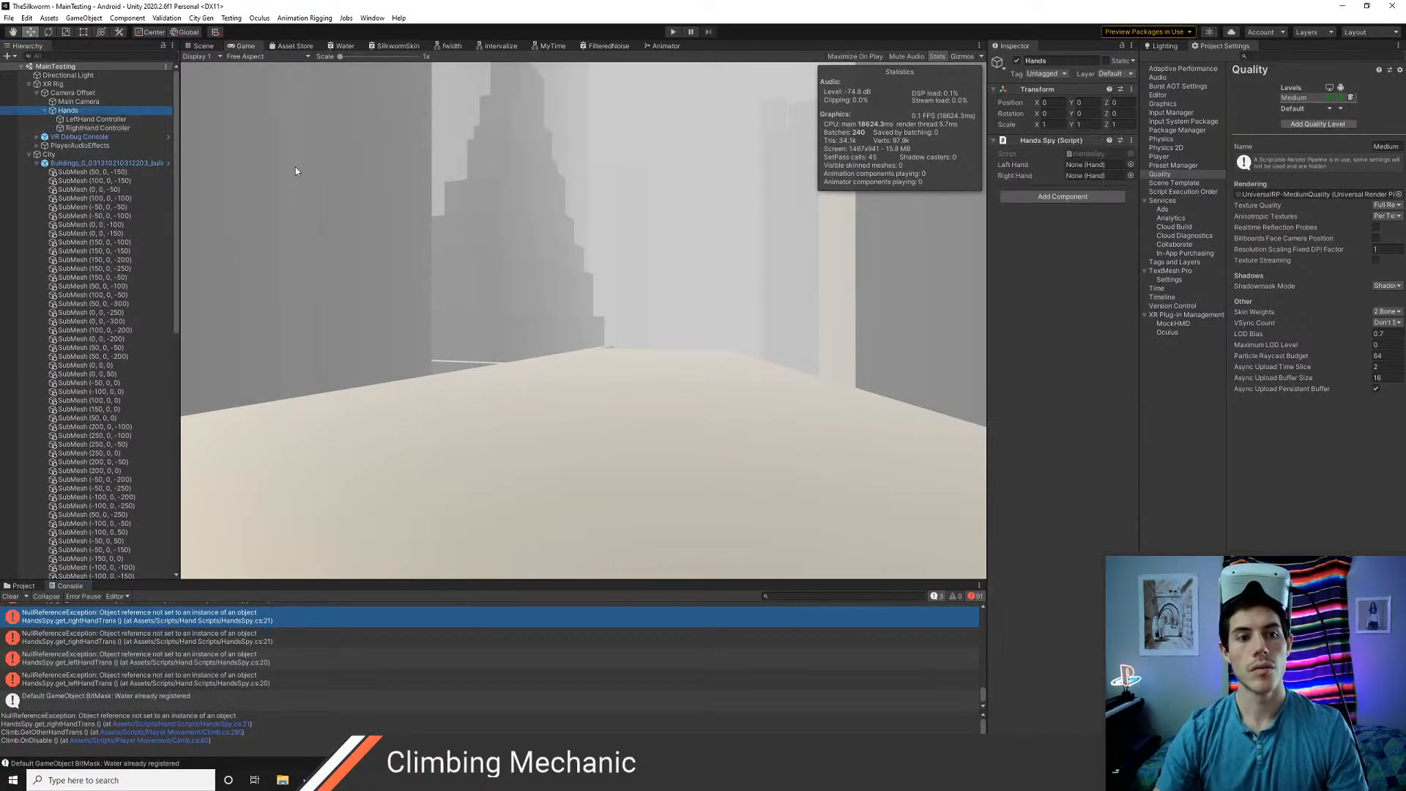
left_click(86, 120)
left_click_drag(87, 123, 956, 149)
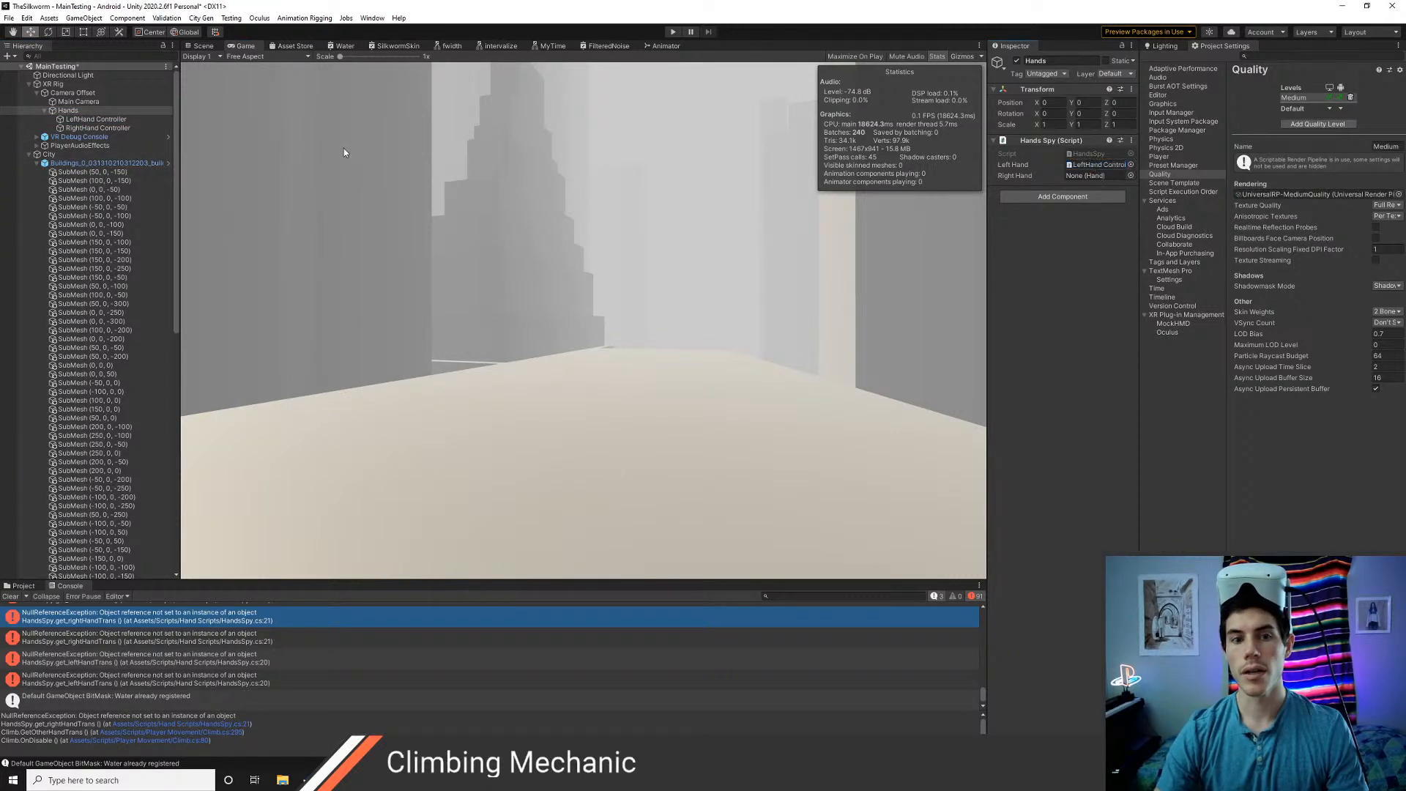
left_click_drag(95, 127, 1098, 176)
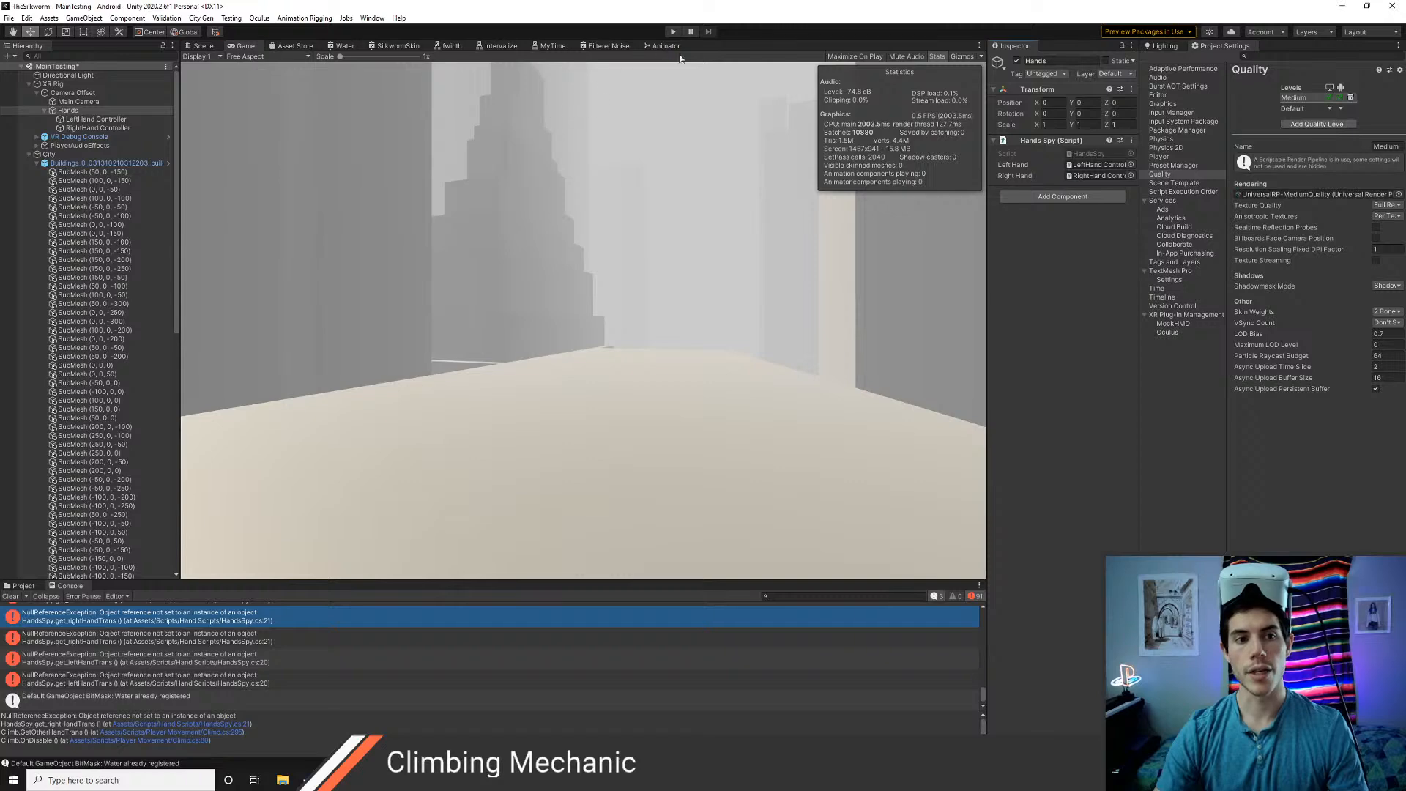
left_click(673, 33)
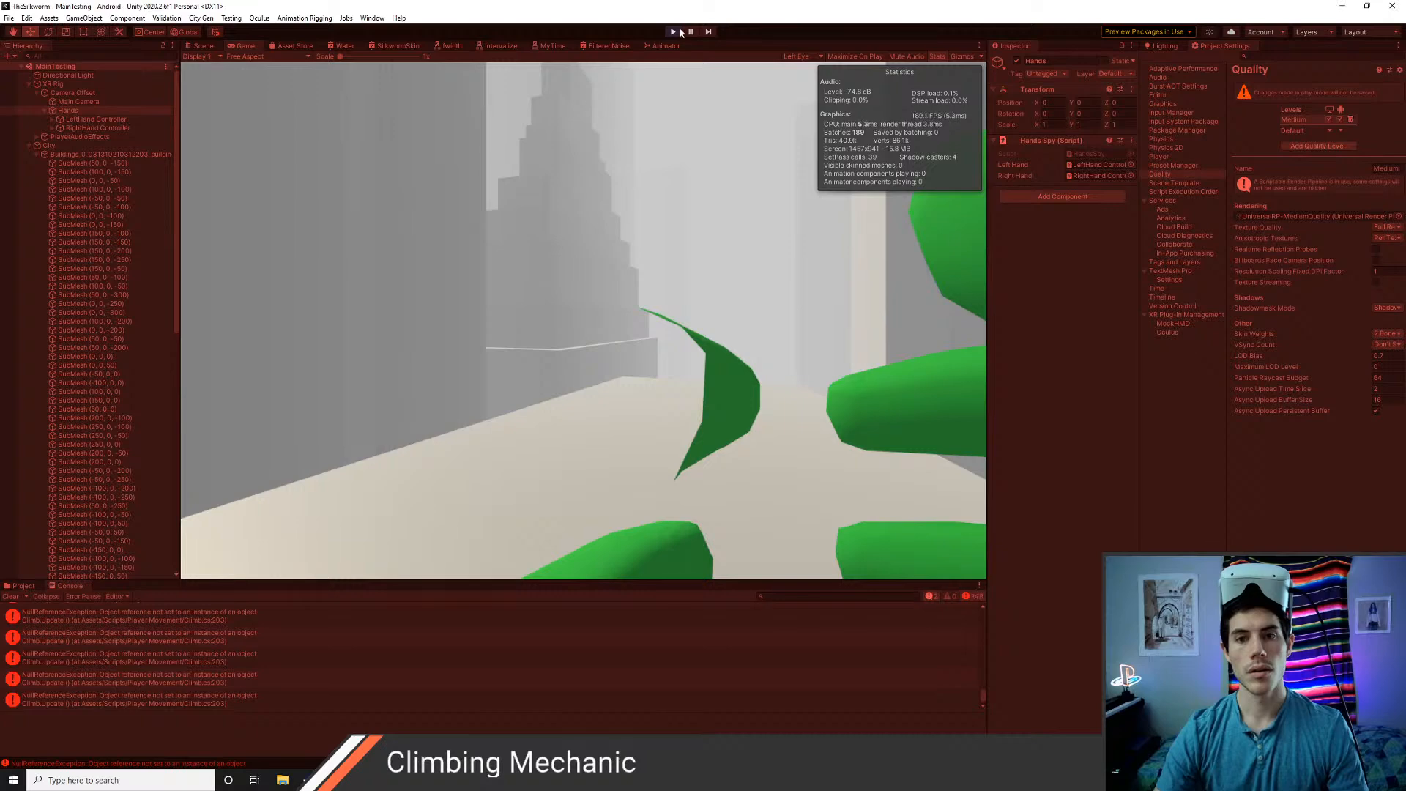
left_click(673, 32)
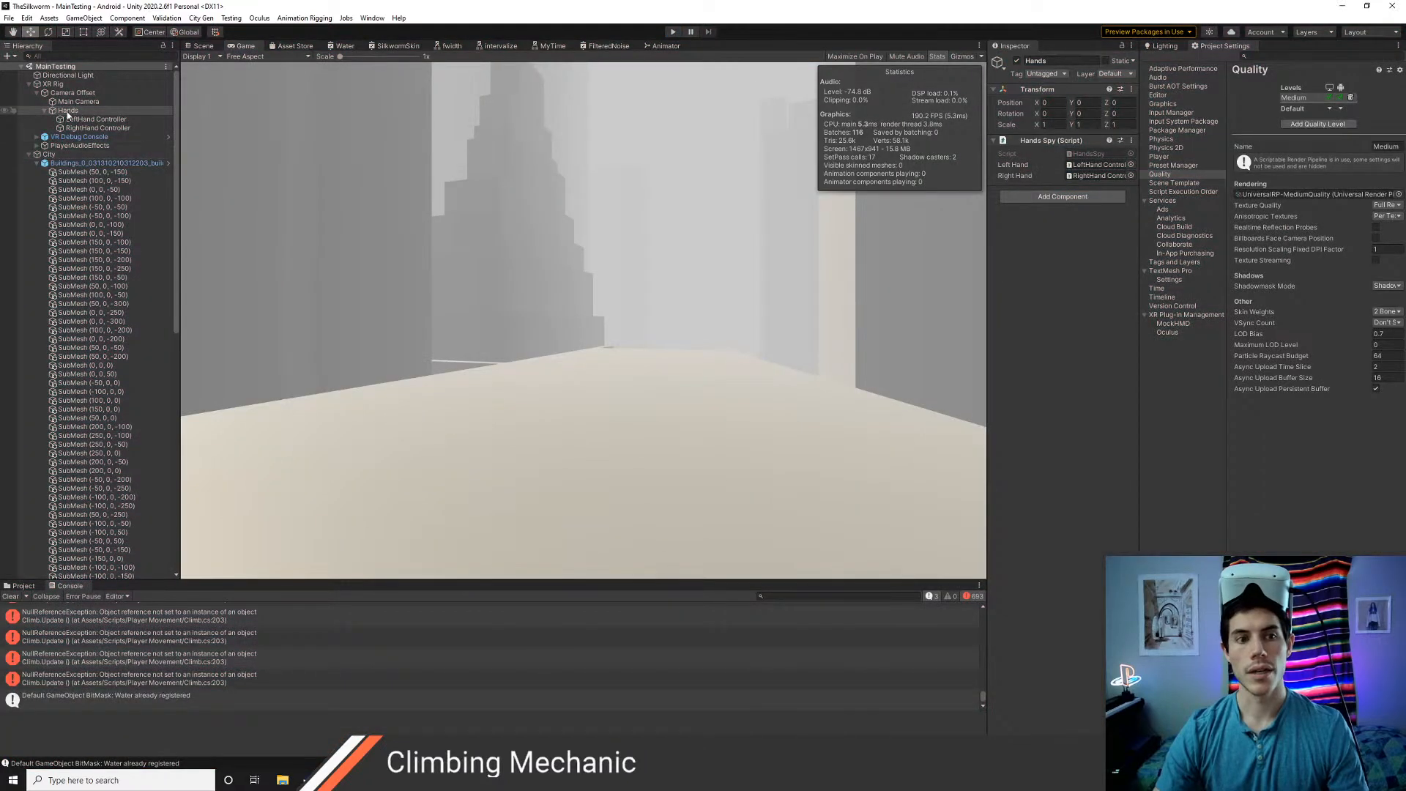
Compare the Hands Spy components on XR Rig and Hands, and remove the one with empty hand references from XR Rig
left_click(54, 84)
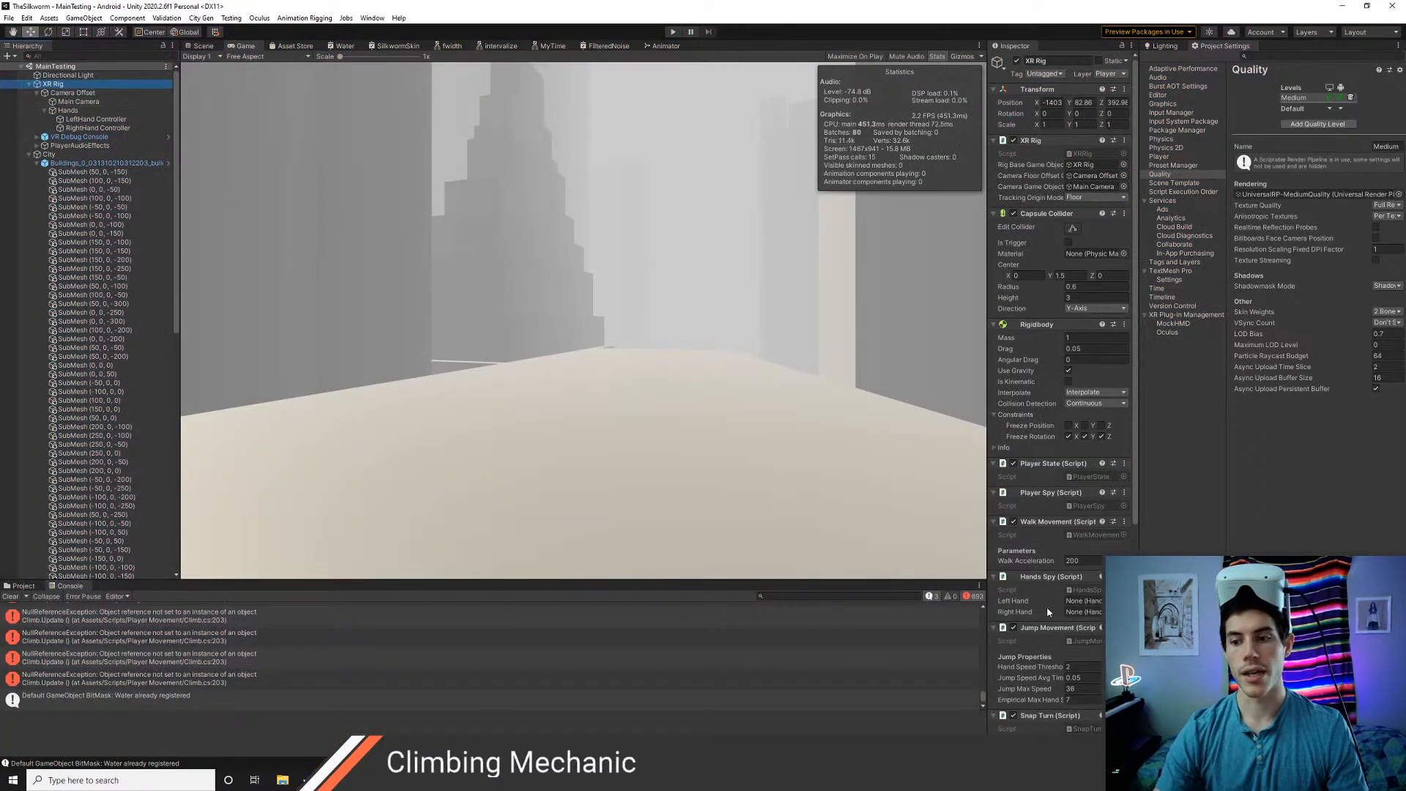
scroll(1047, 607, "down", 5)
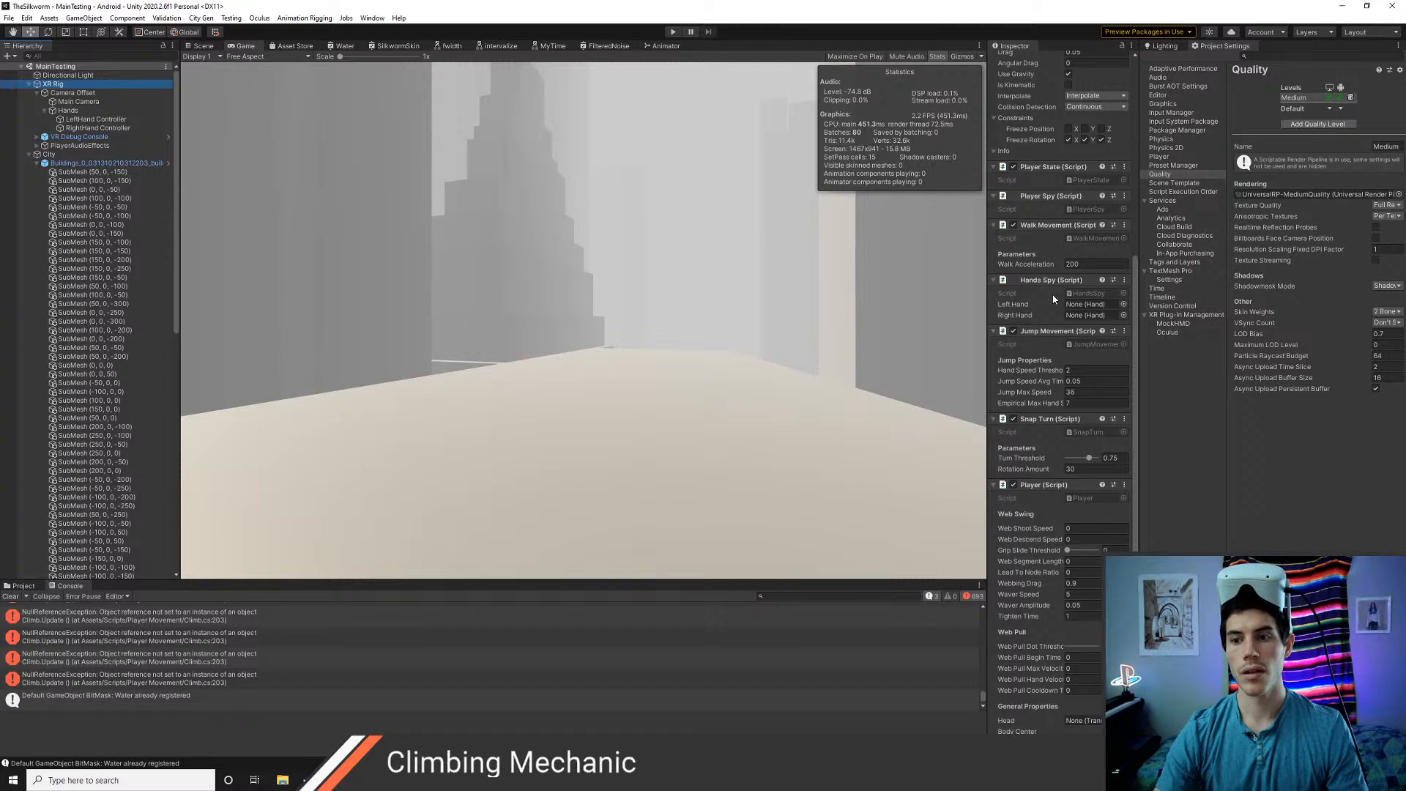
left_click(73, 111)
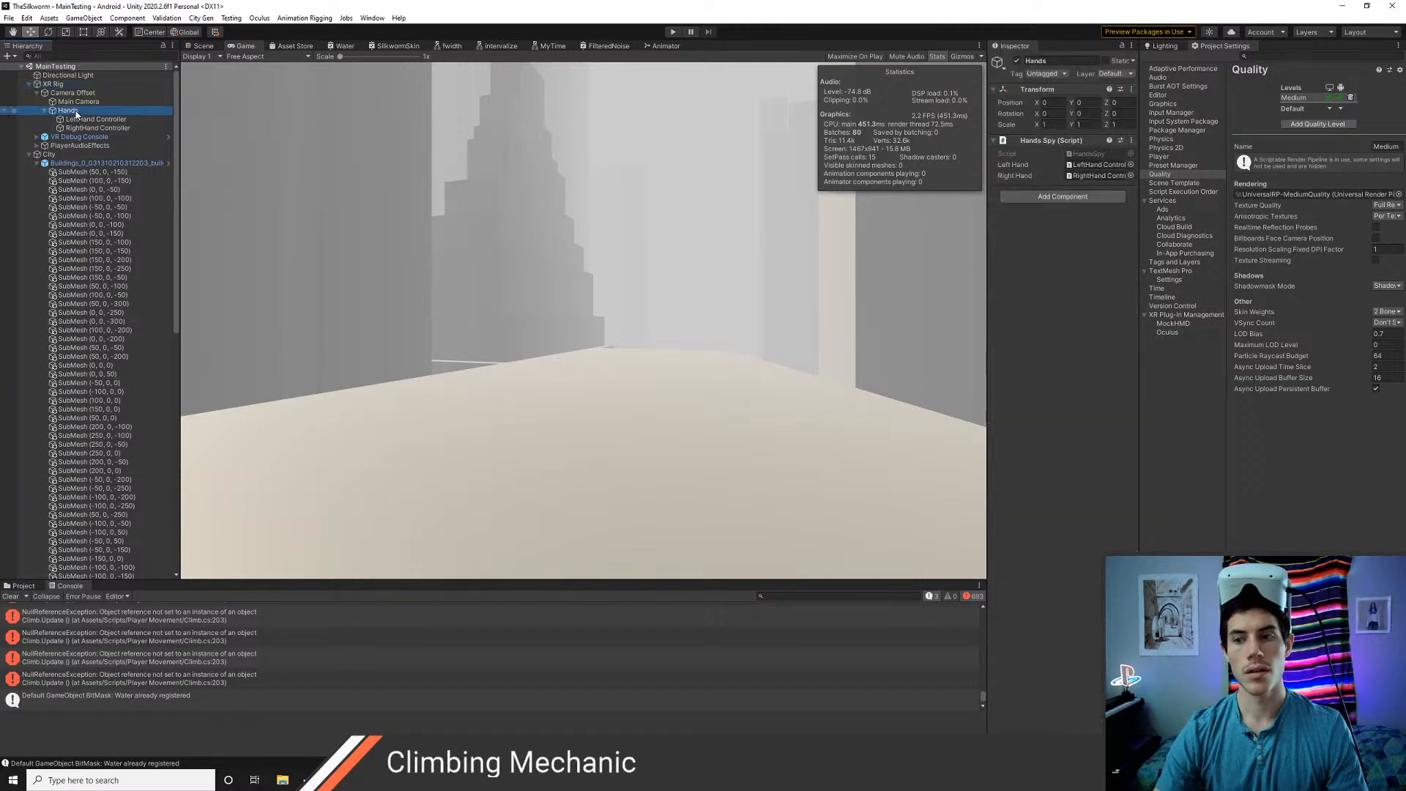
left_click(60, 84)
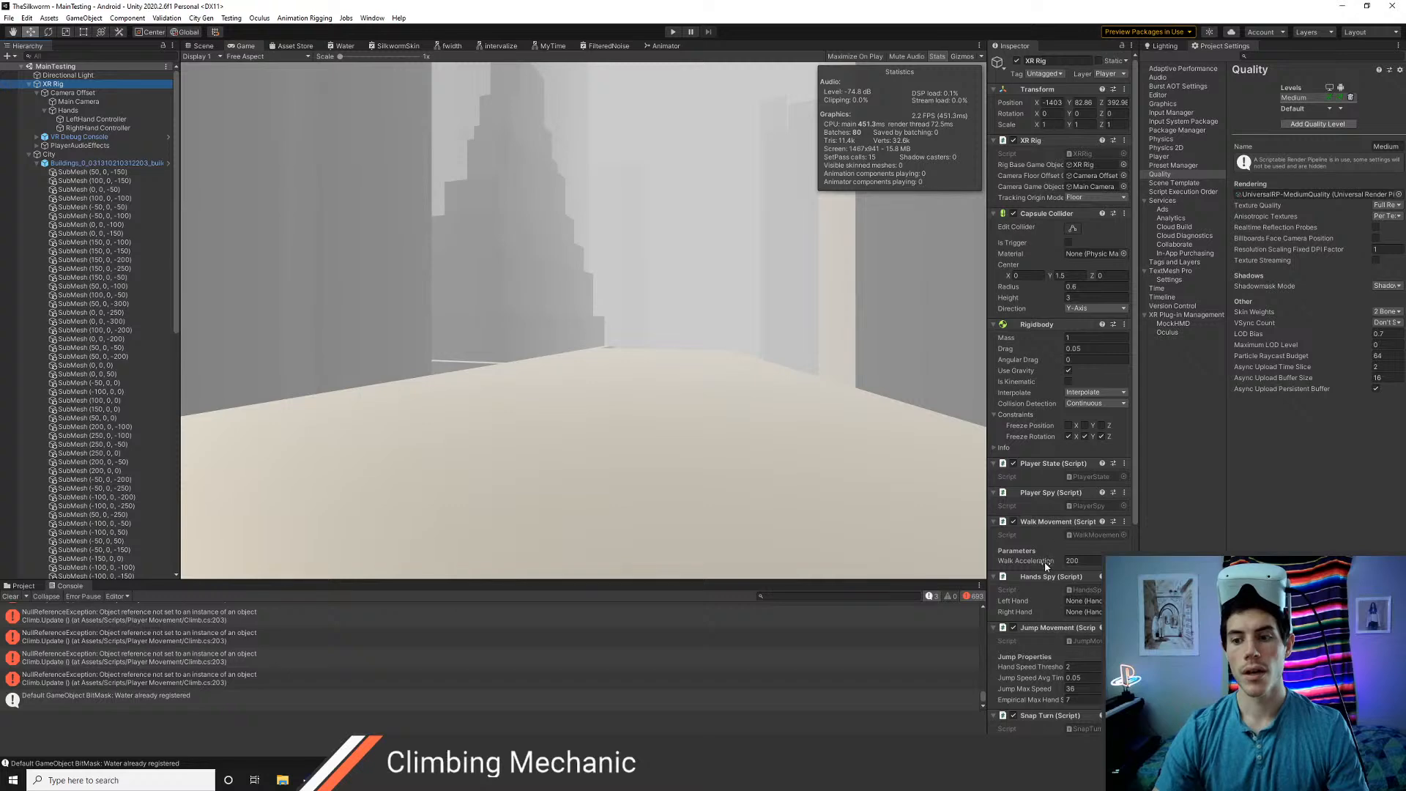
scroll(1080, 609, "down", 3)
scroll(1080, 608, "down", 2)
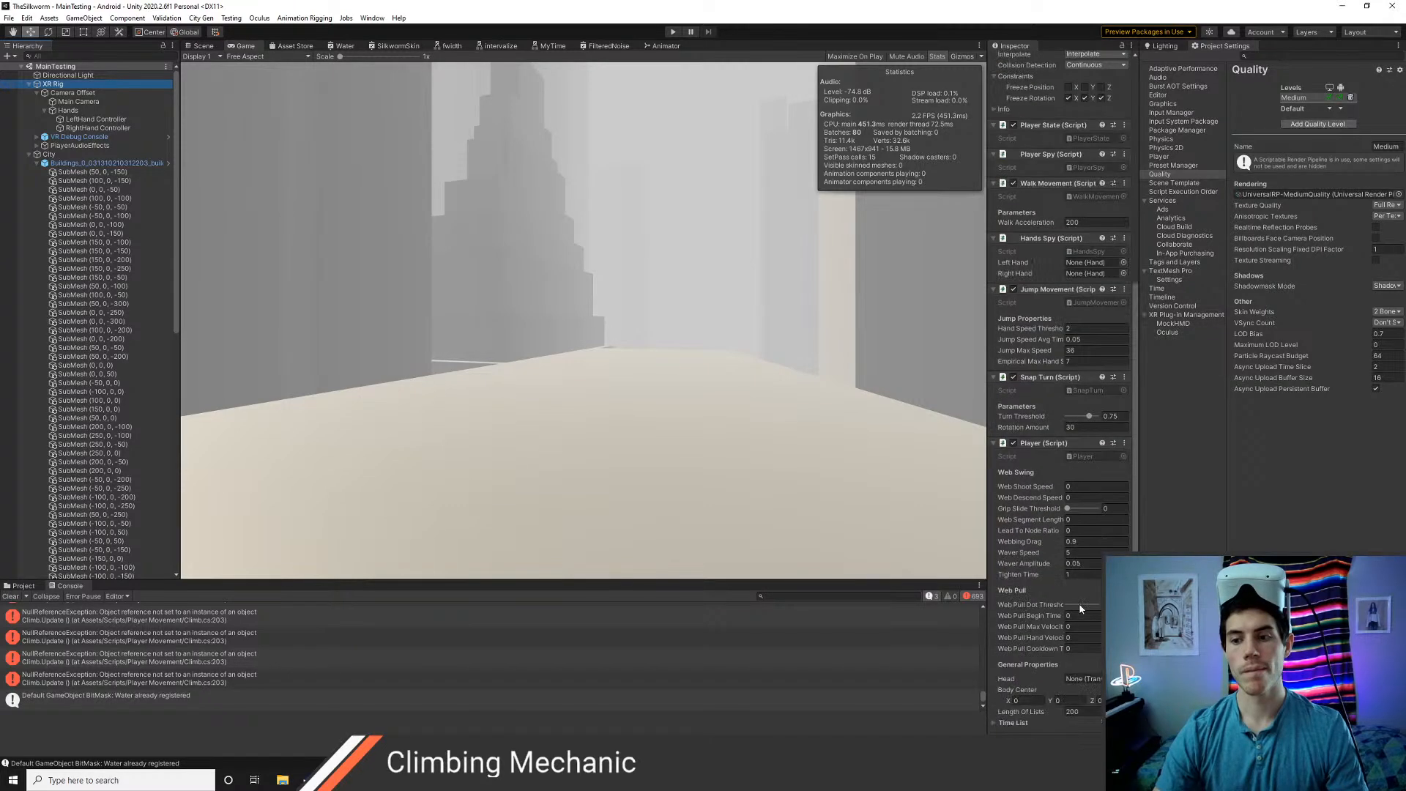
right_click(1037, 243)
left_click(1058, 257)
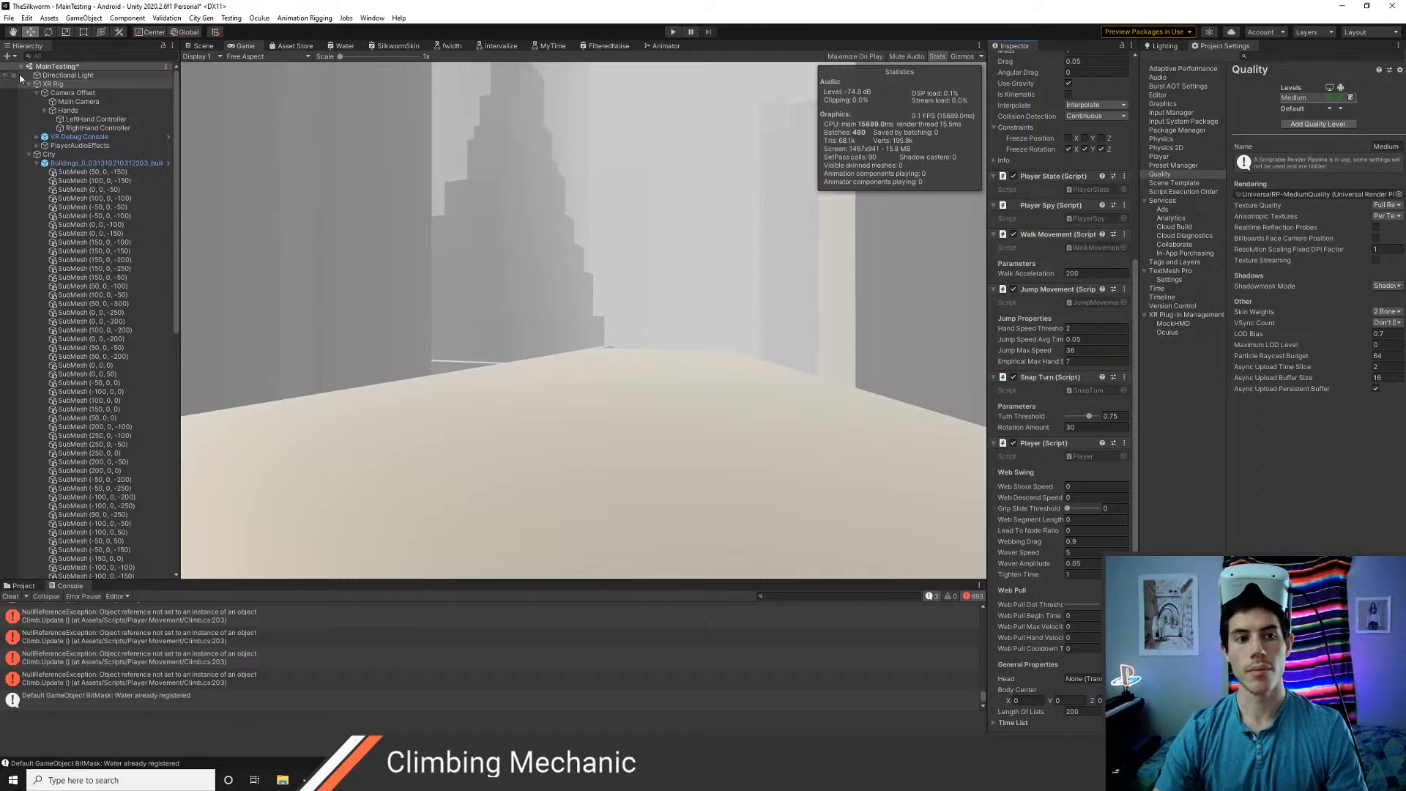
Check the hand references on the Hands object, clear the console, and play-test the scene briefly
left_click(77, 102)
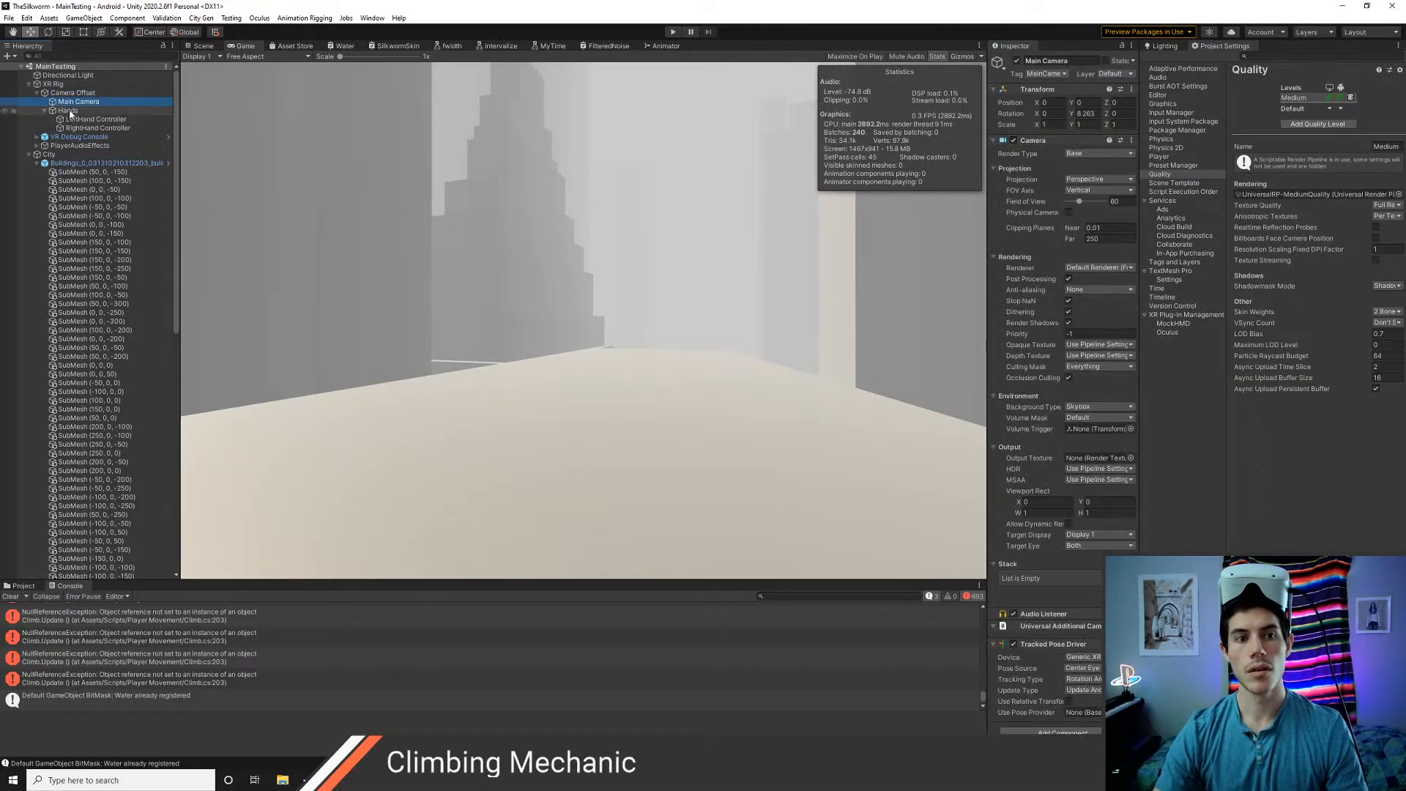
left_click(68, 110)
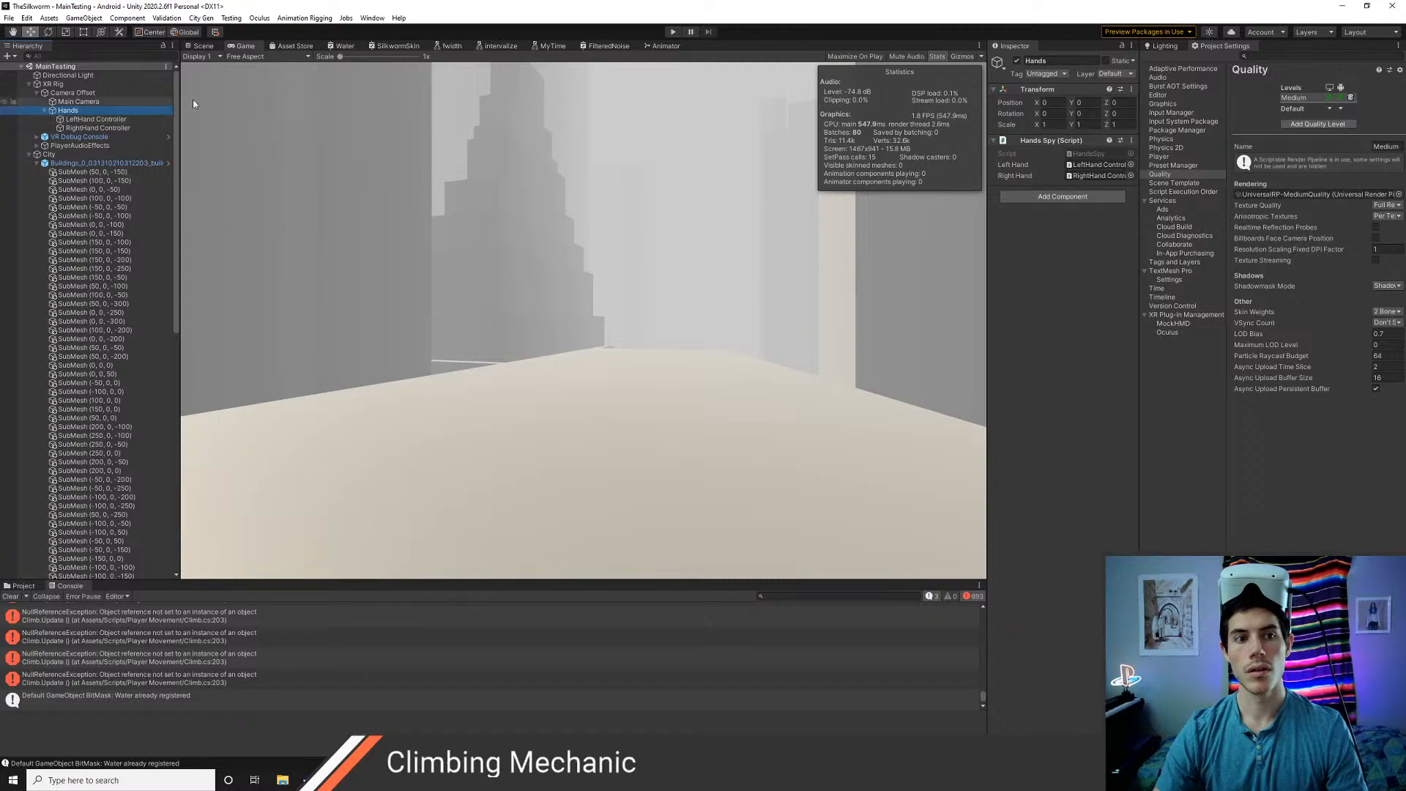
left_click(11, 597)
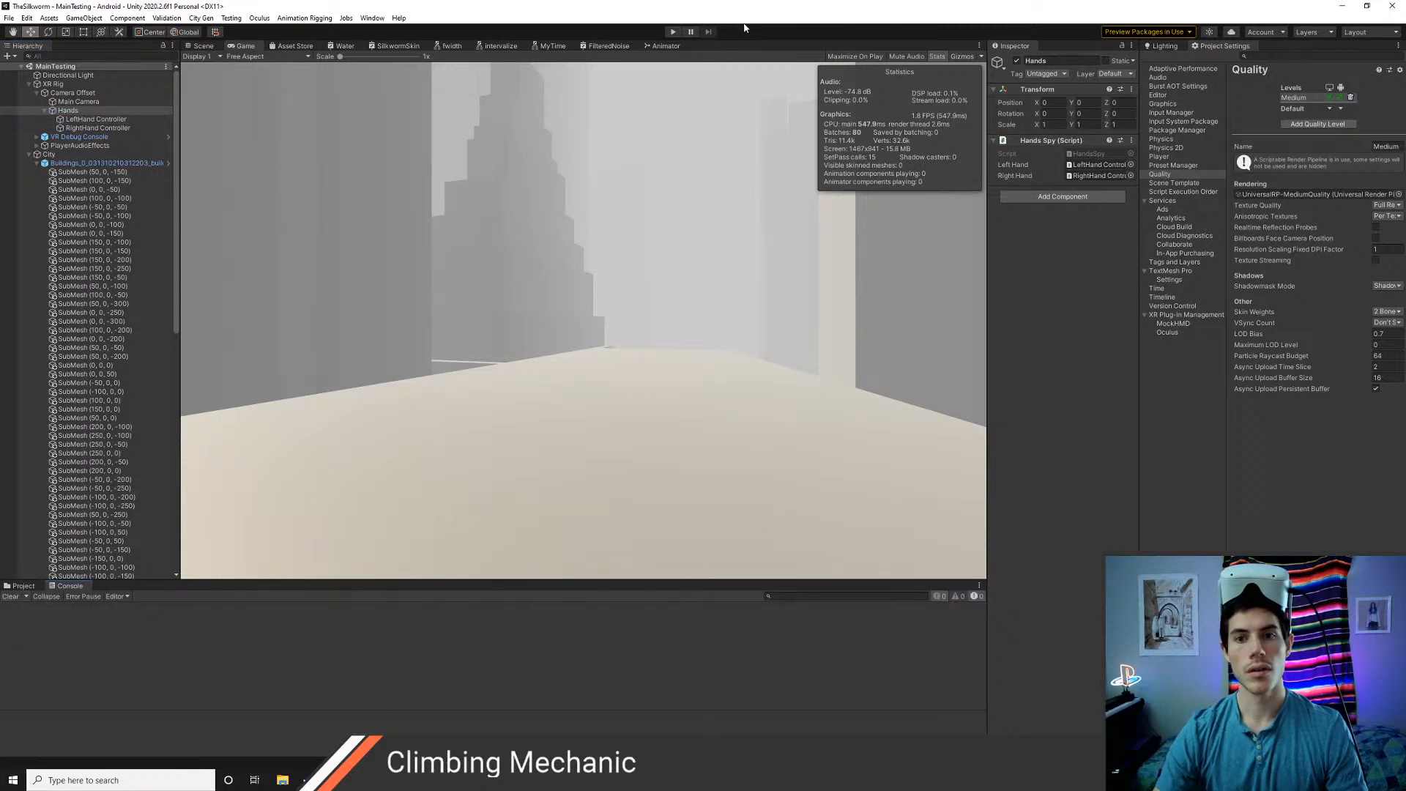
left_click(669, 33)
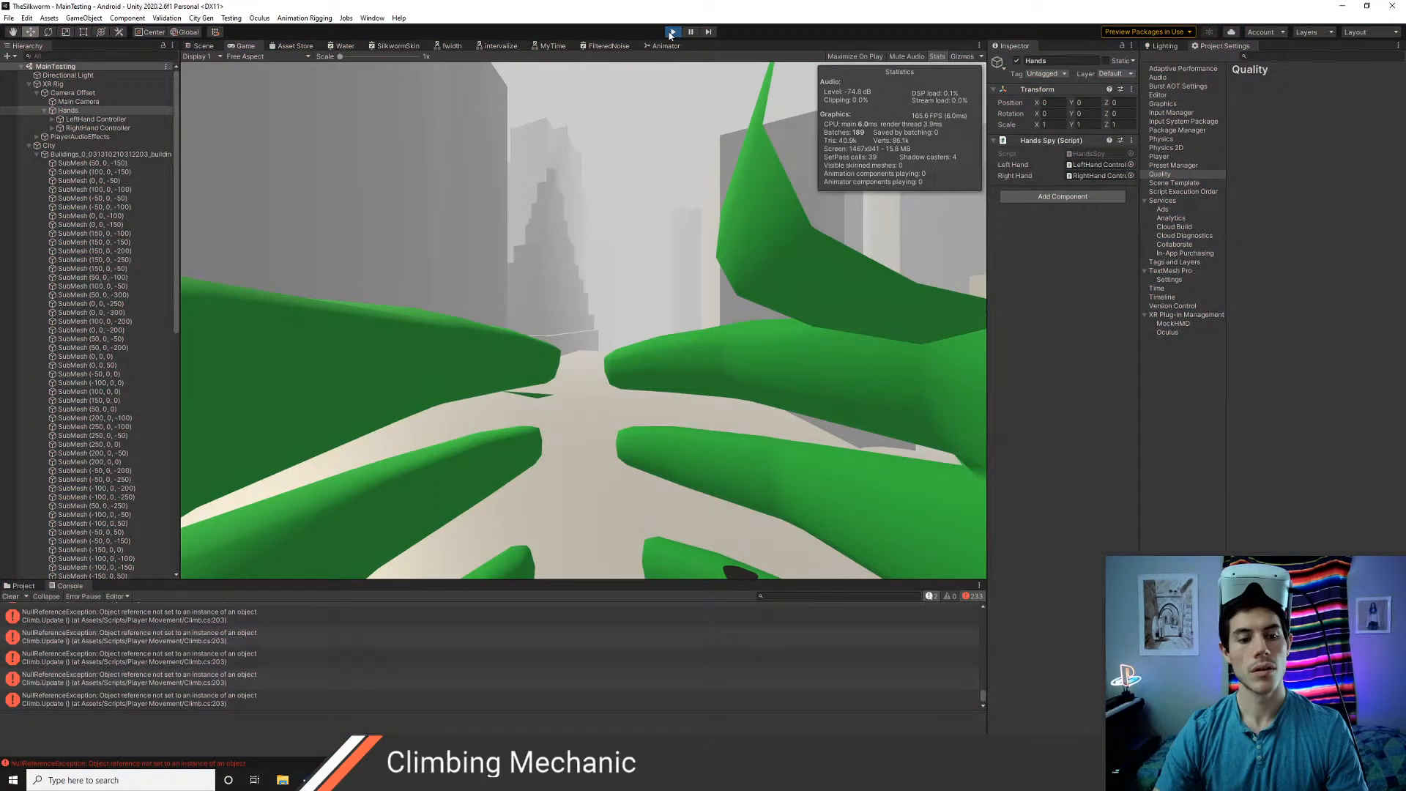
left_click(669, 33)
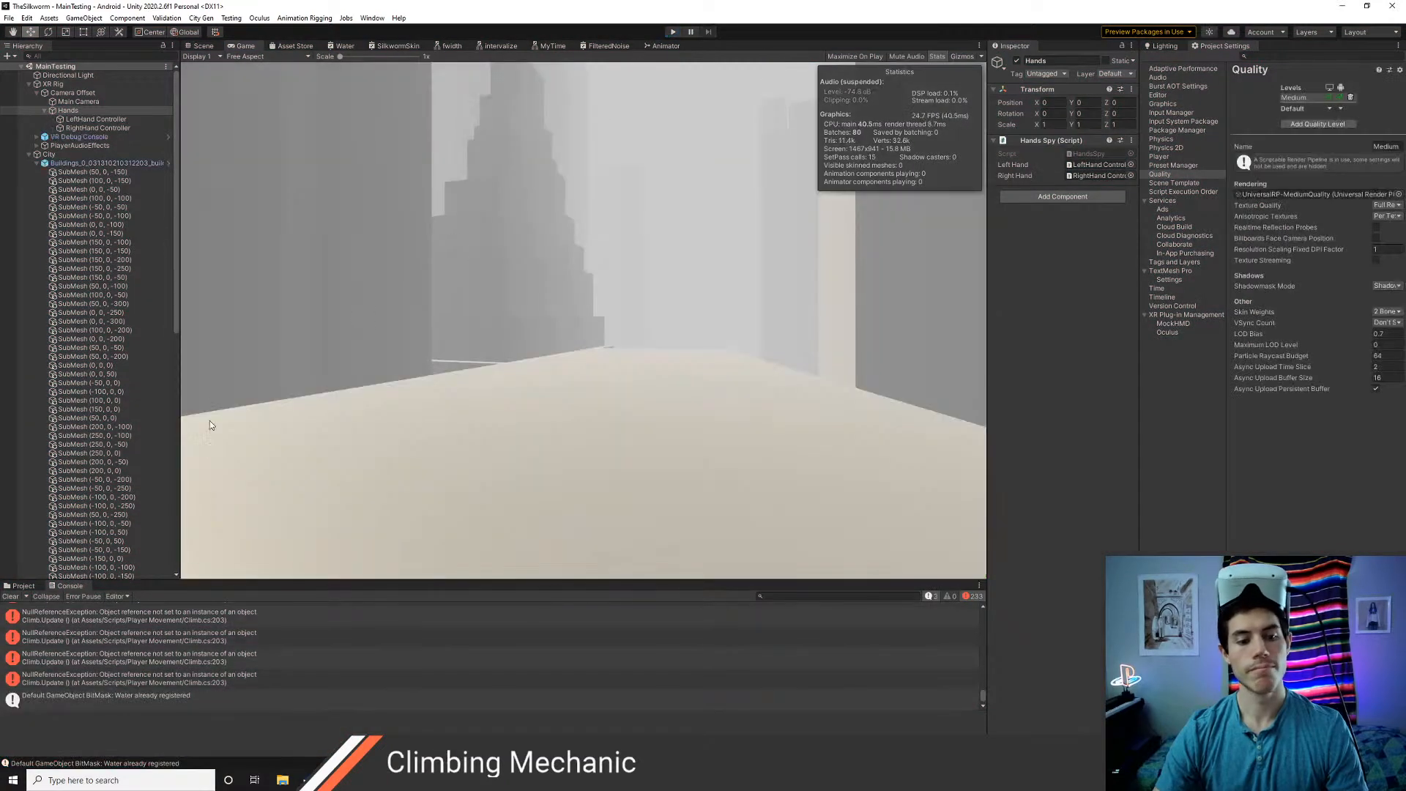
Inspect the Climb.cs line 203 error in Visual Studio Code, and compare the components of both hand controllers in Unity
double_click(119, 645)
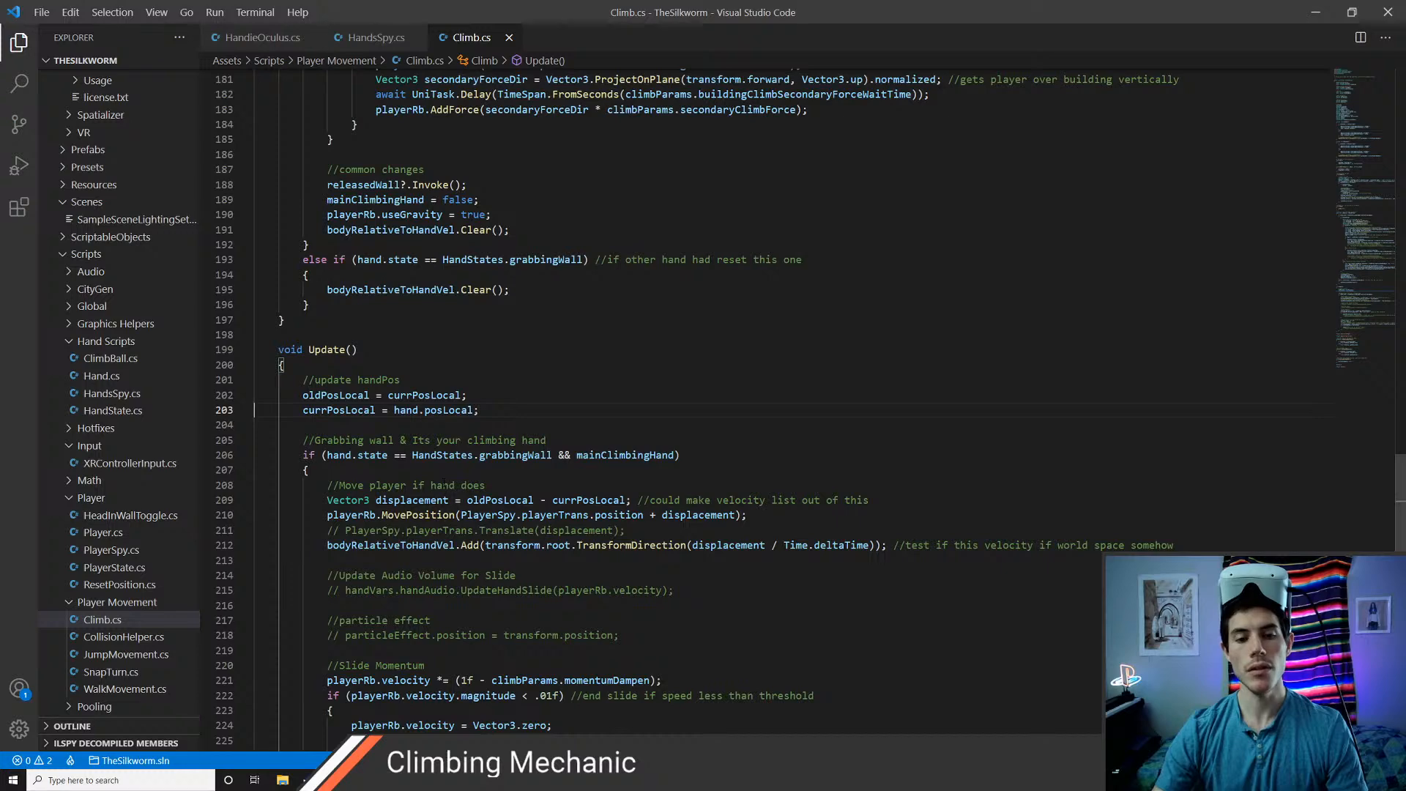
key("alt+Tab")
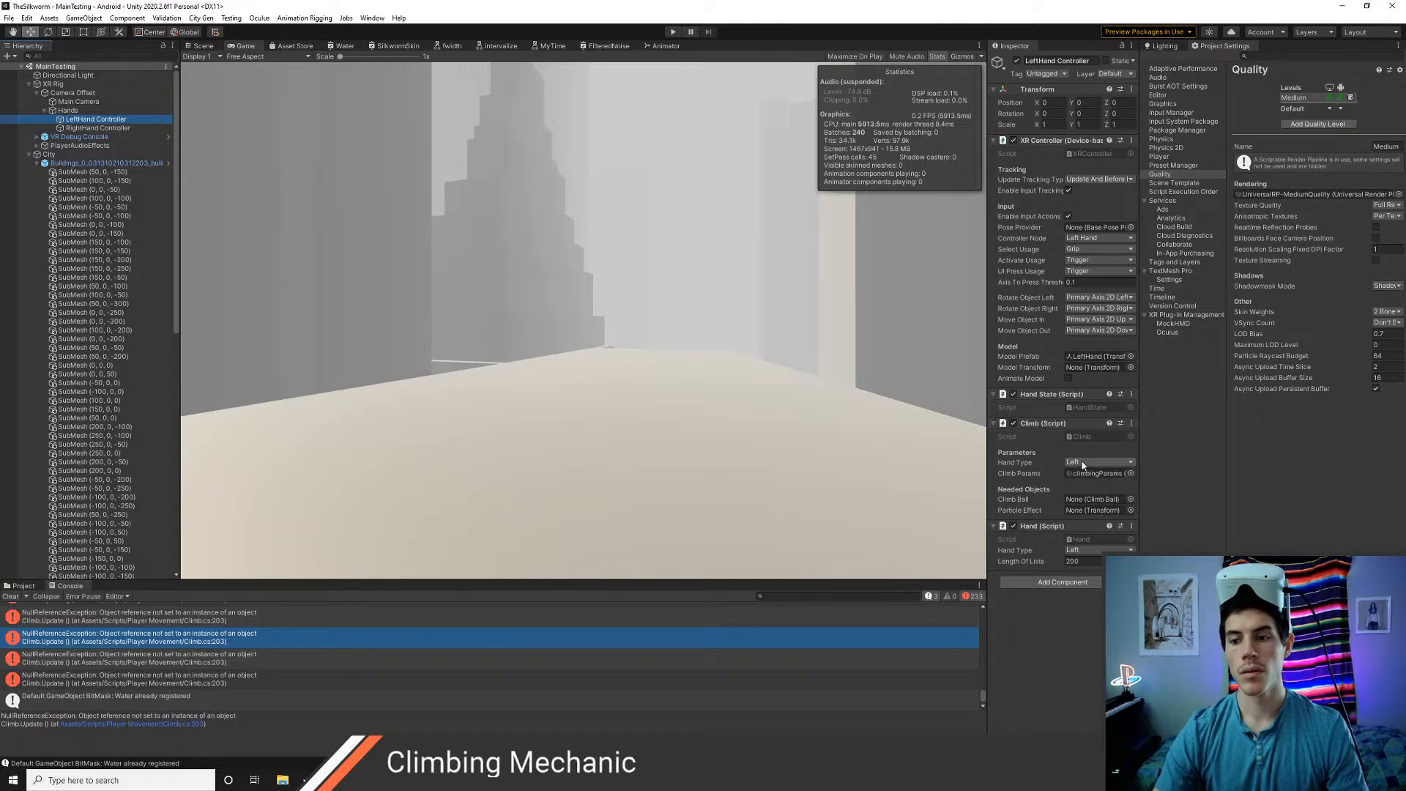
left_click(96, 129)
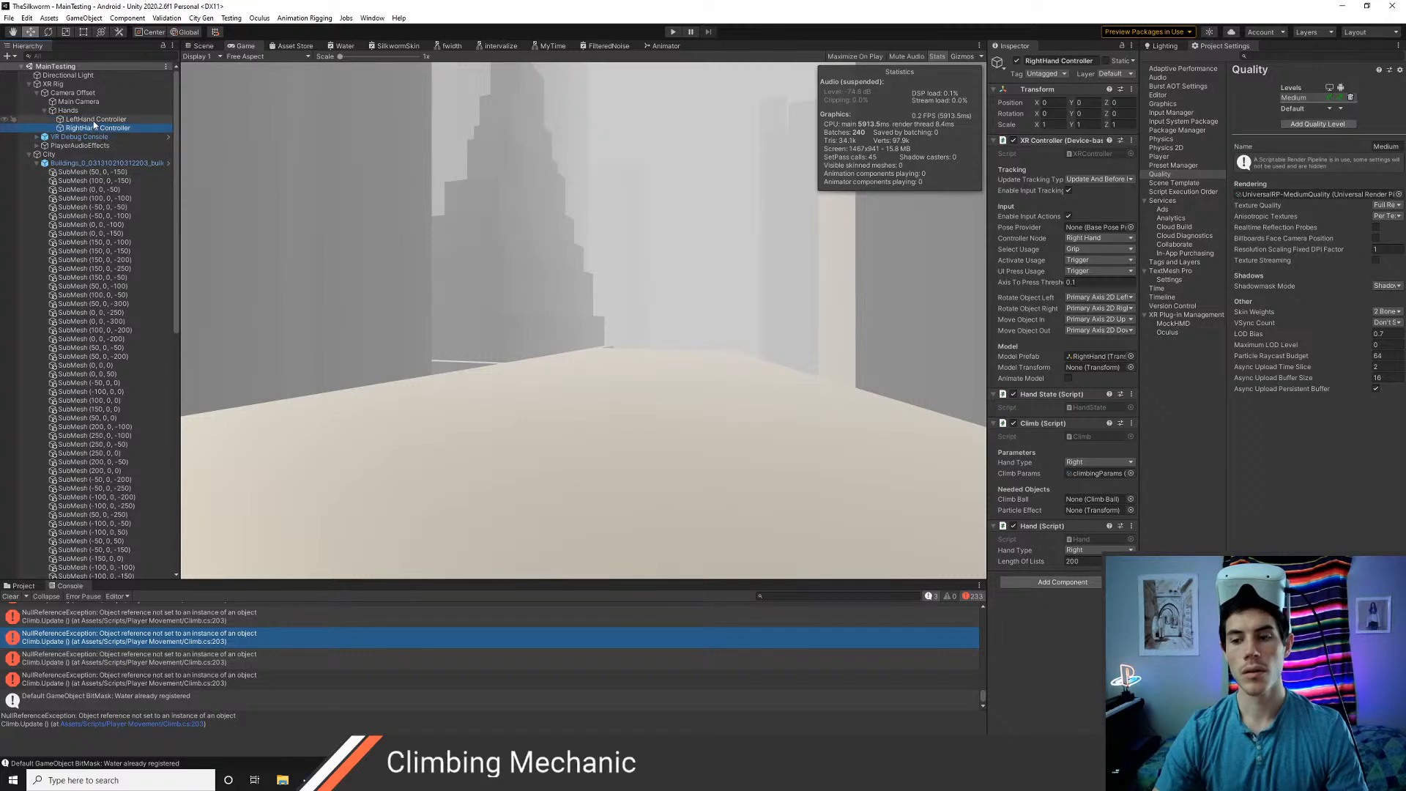
left_click(91, 120)
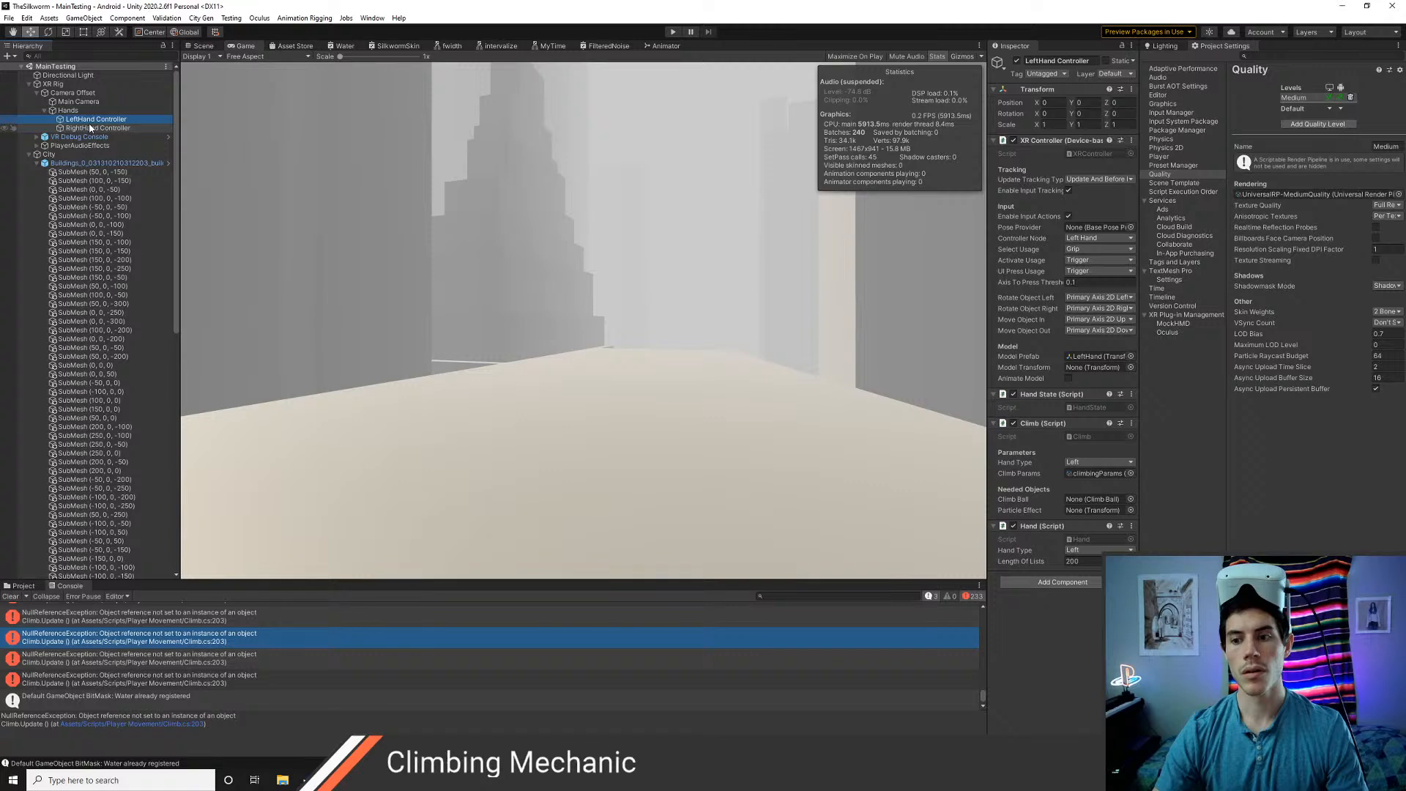
left_click(85, 129)
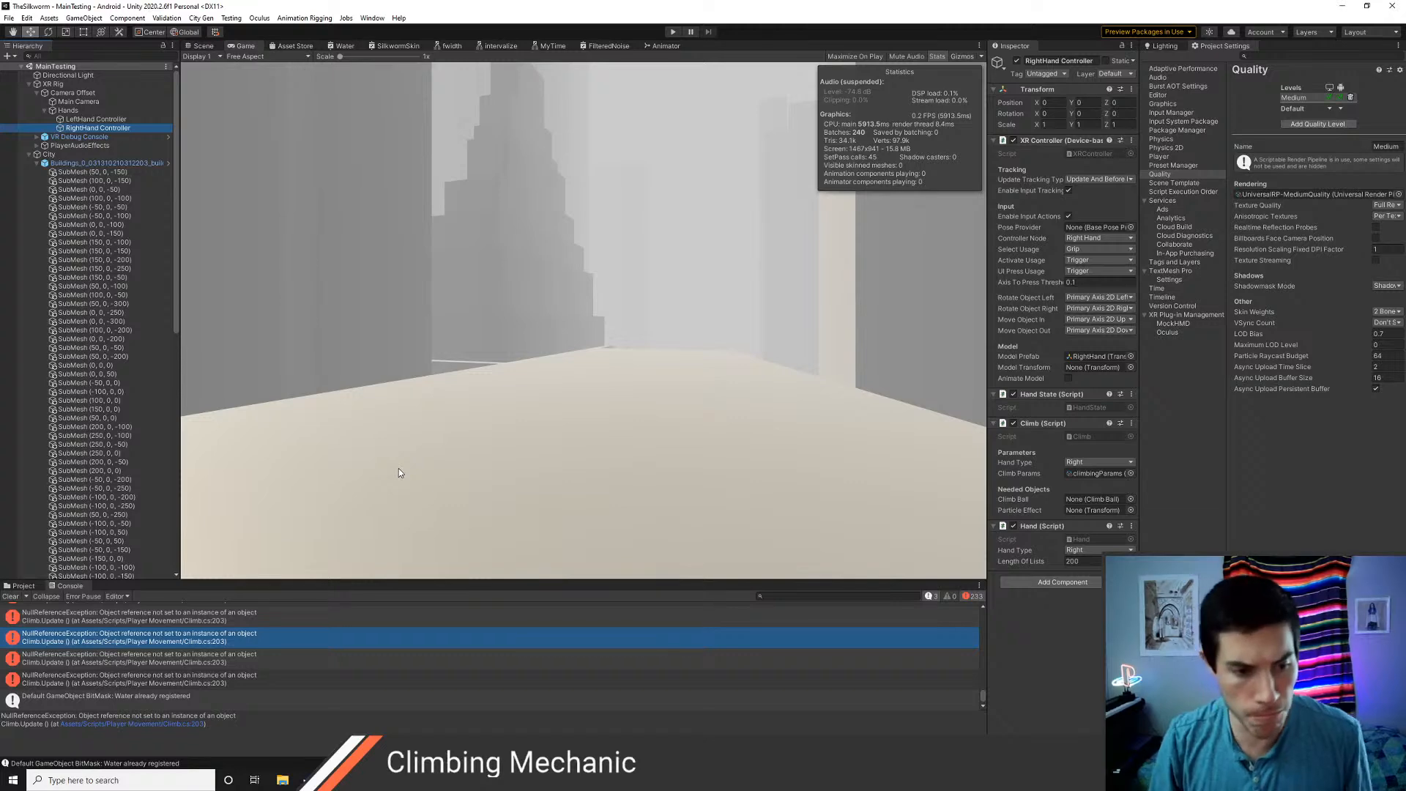
Reopen the Climb.Update error in Visual Studio Code and trace the hand variable through OnEnable to the rightHand definition in HandsSpy.cs
scroll(153, 671, "down", 3)
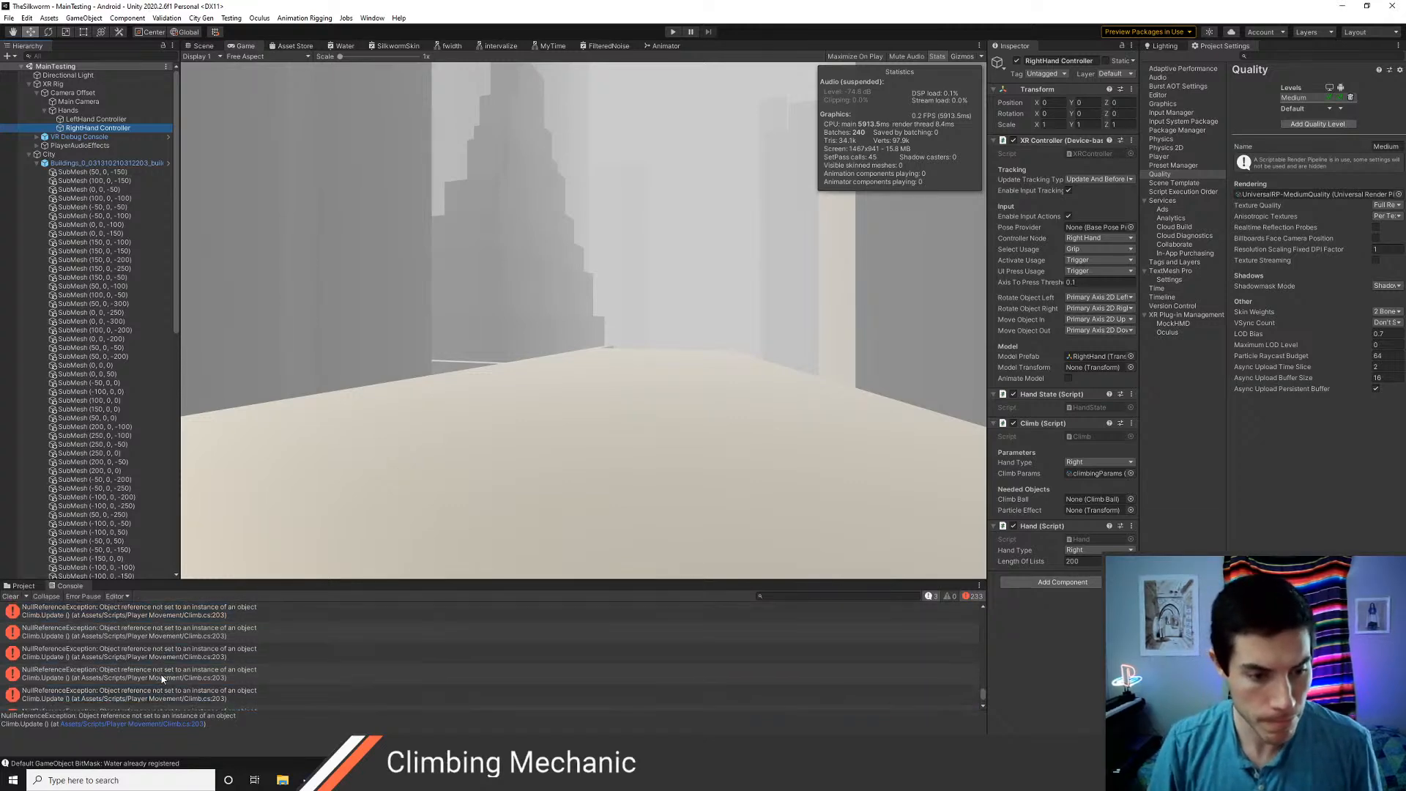
double_click(100, 631)
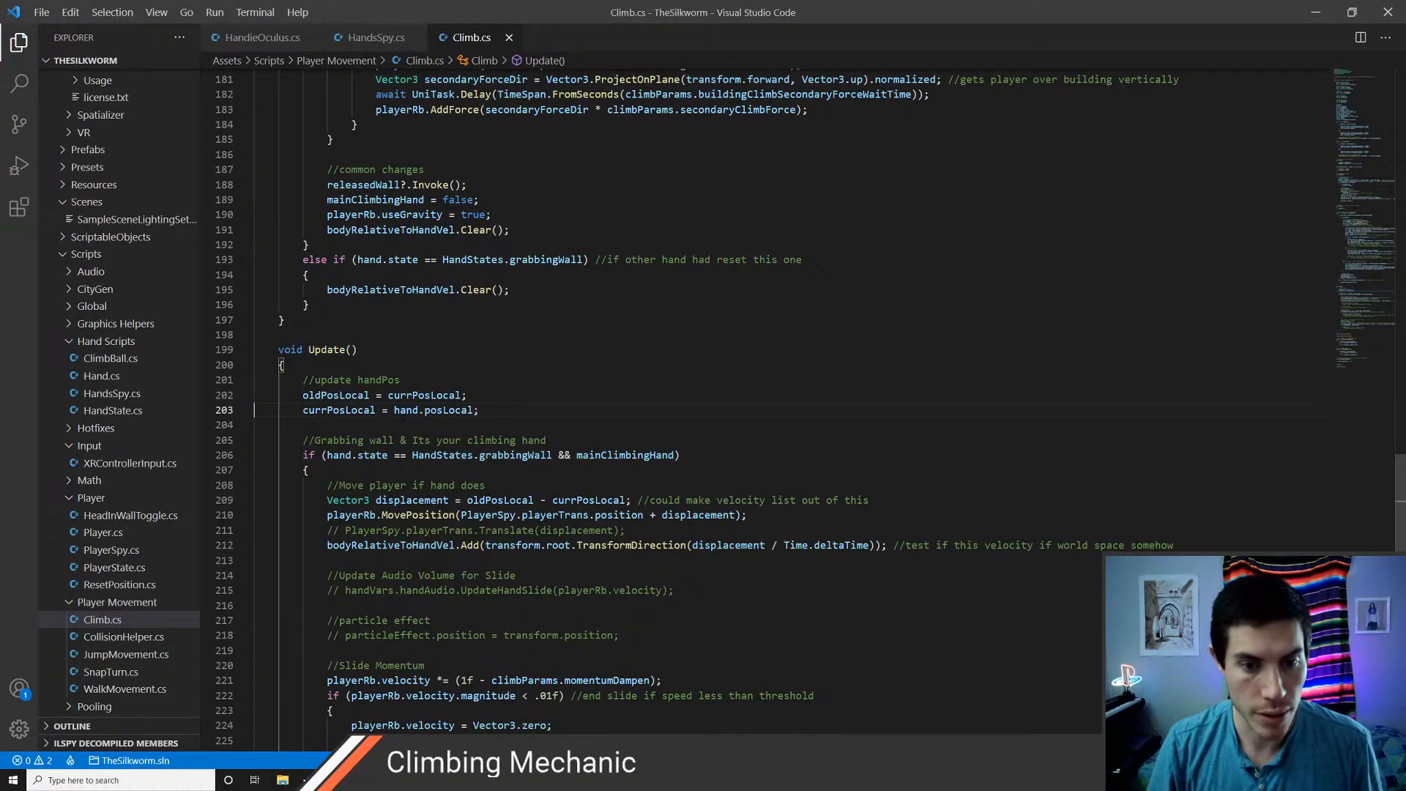
left_click(414, 410)
left_click(414, 410, "ctrl")
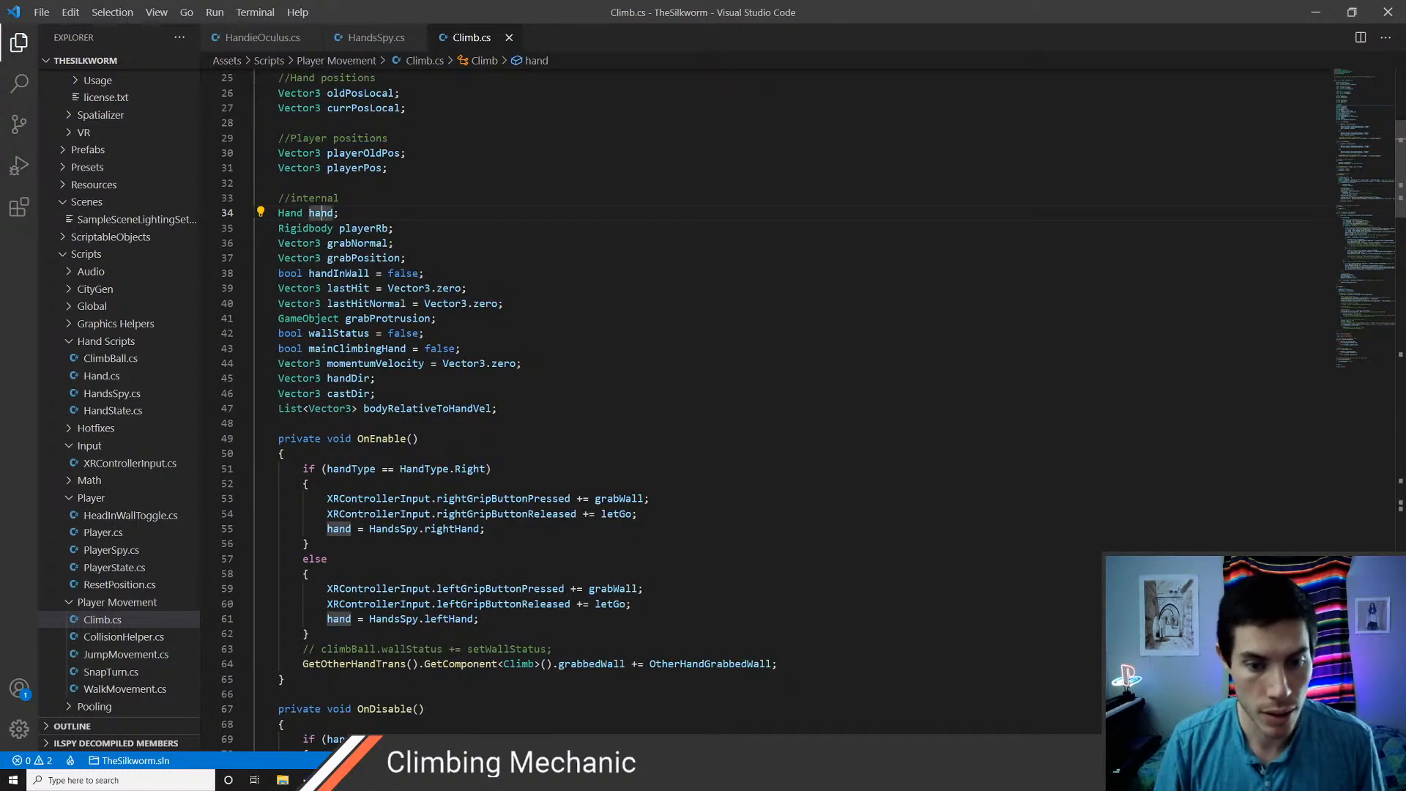
scroll(410, 411, "down", 3)
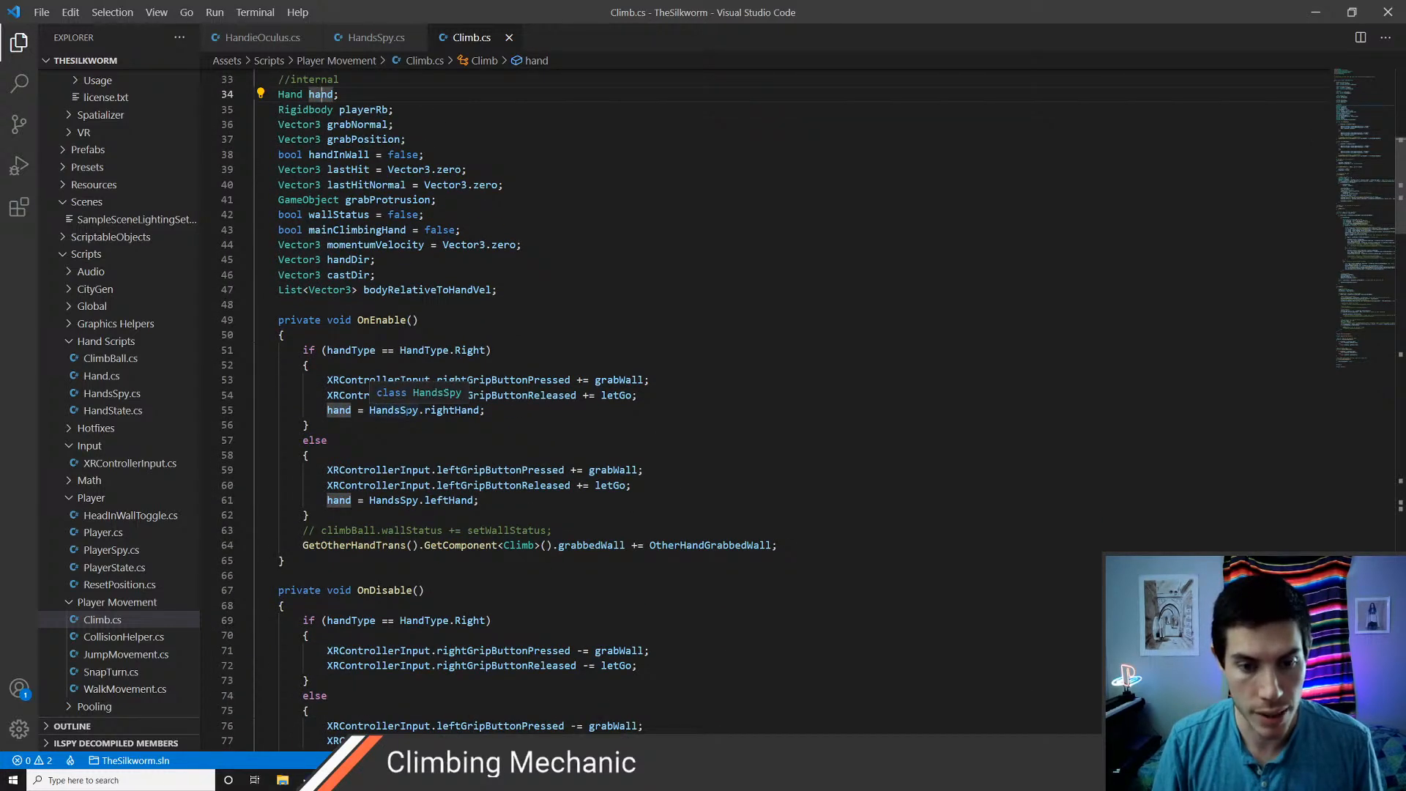
left_click(456, 410)
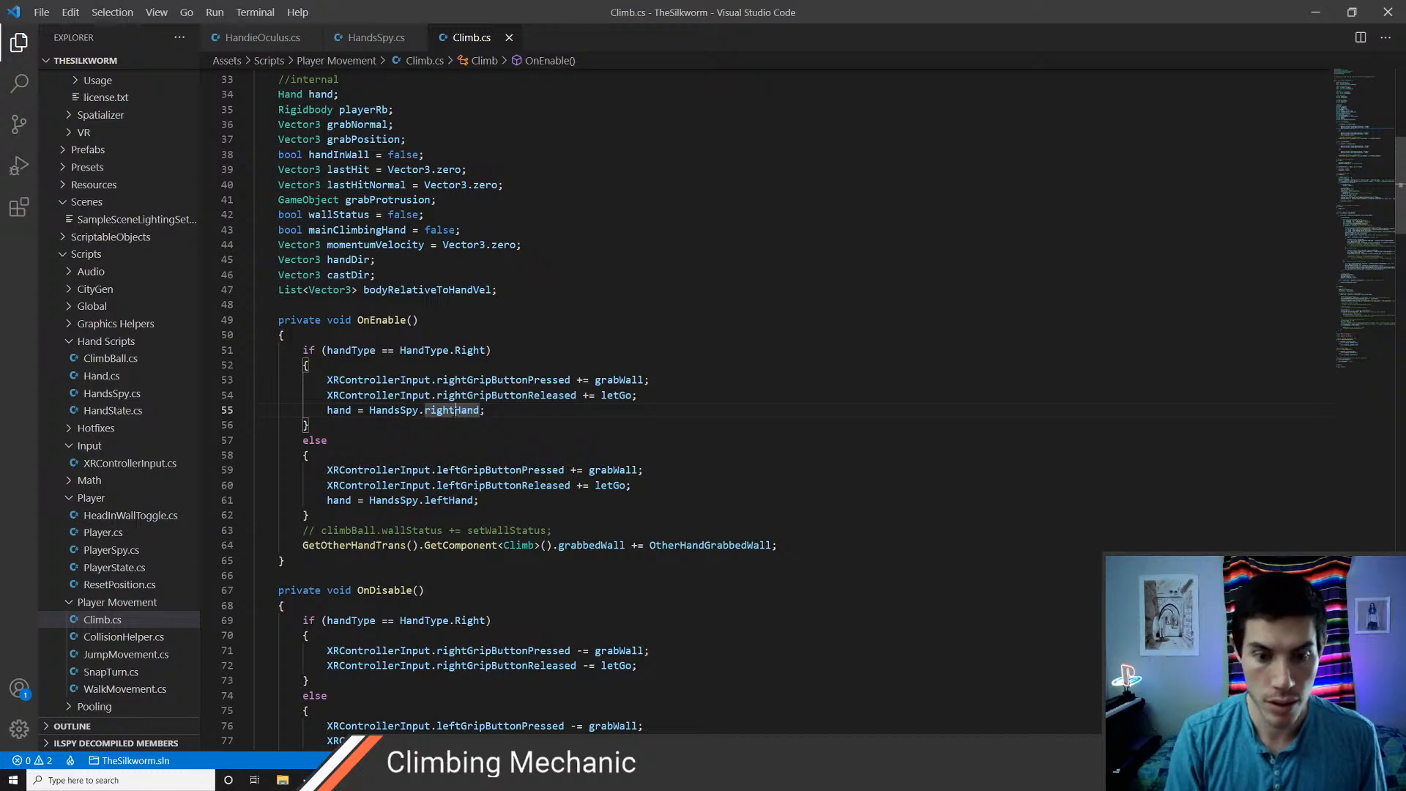
key("F12")
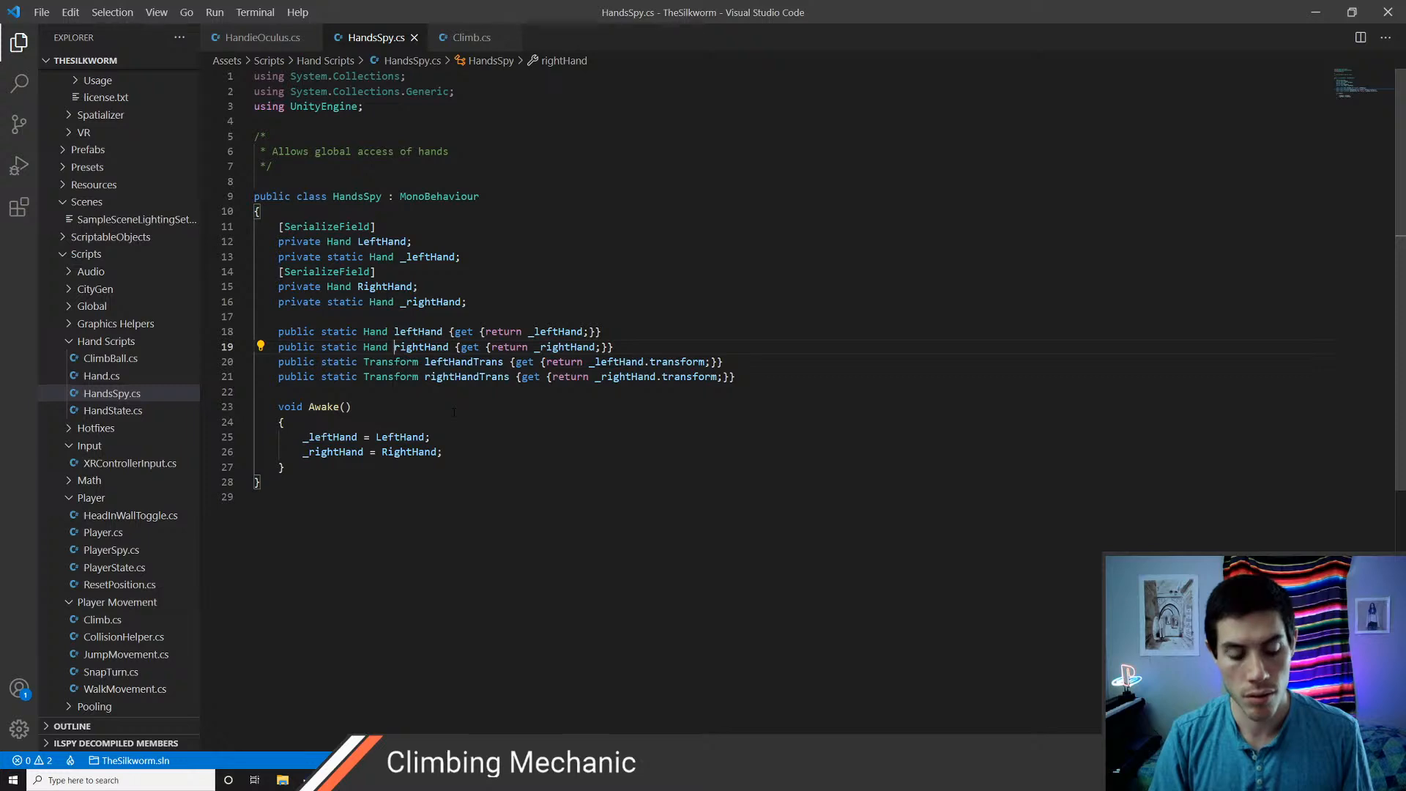
Return to Unity and review the components on the Hands and XR Rig objects for Hands Spy
key("alt+Tab")
left_click(77, 112)
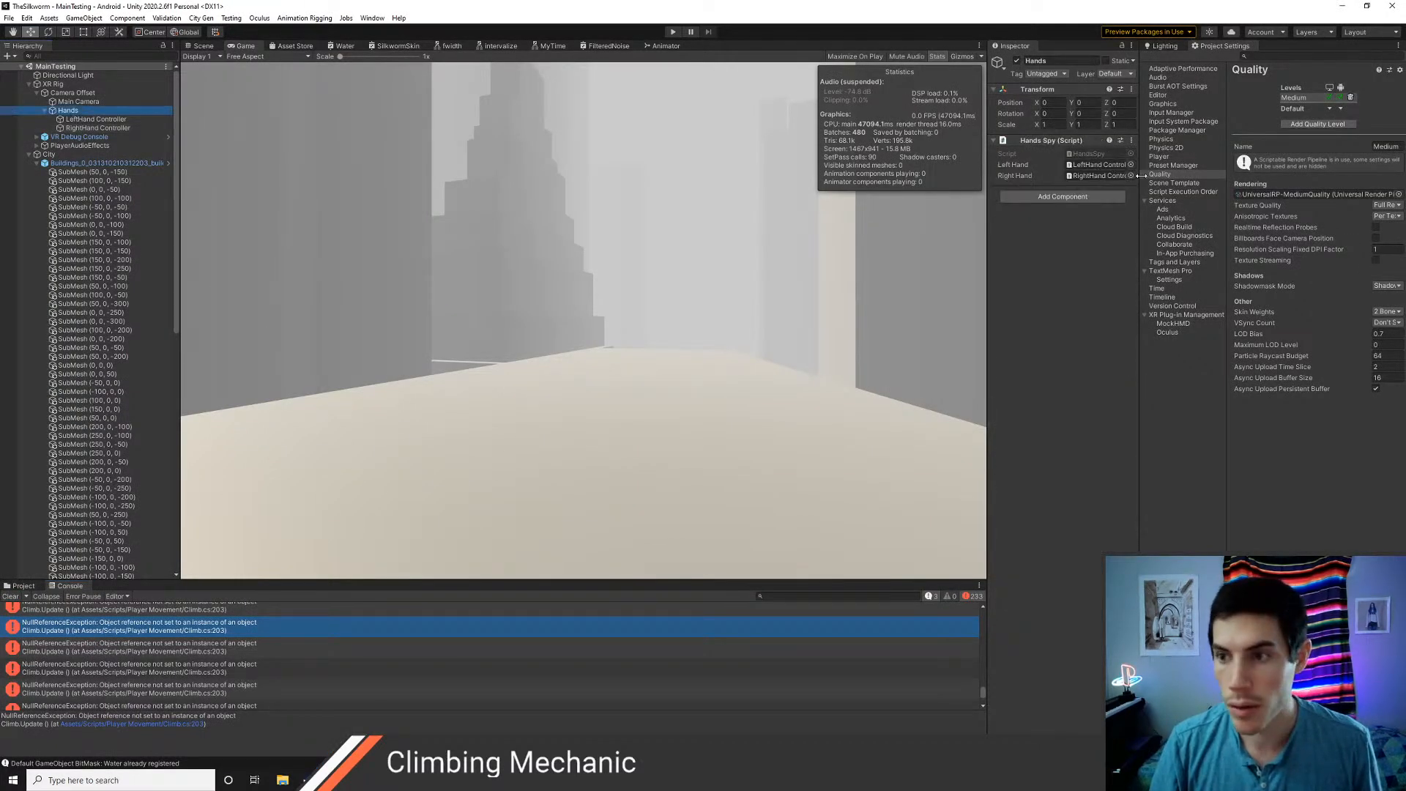
left_click(56, 85)
scroll(1077, 605, "down", 3)
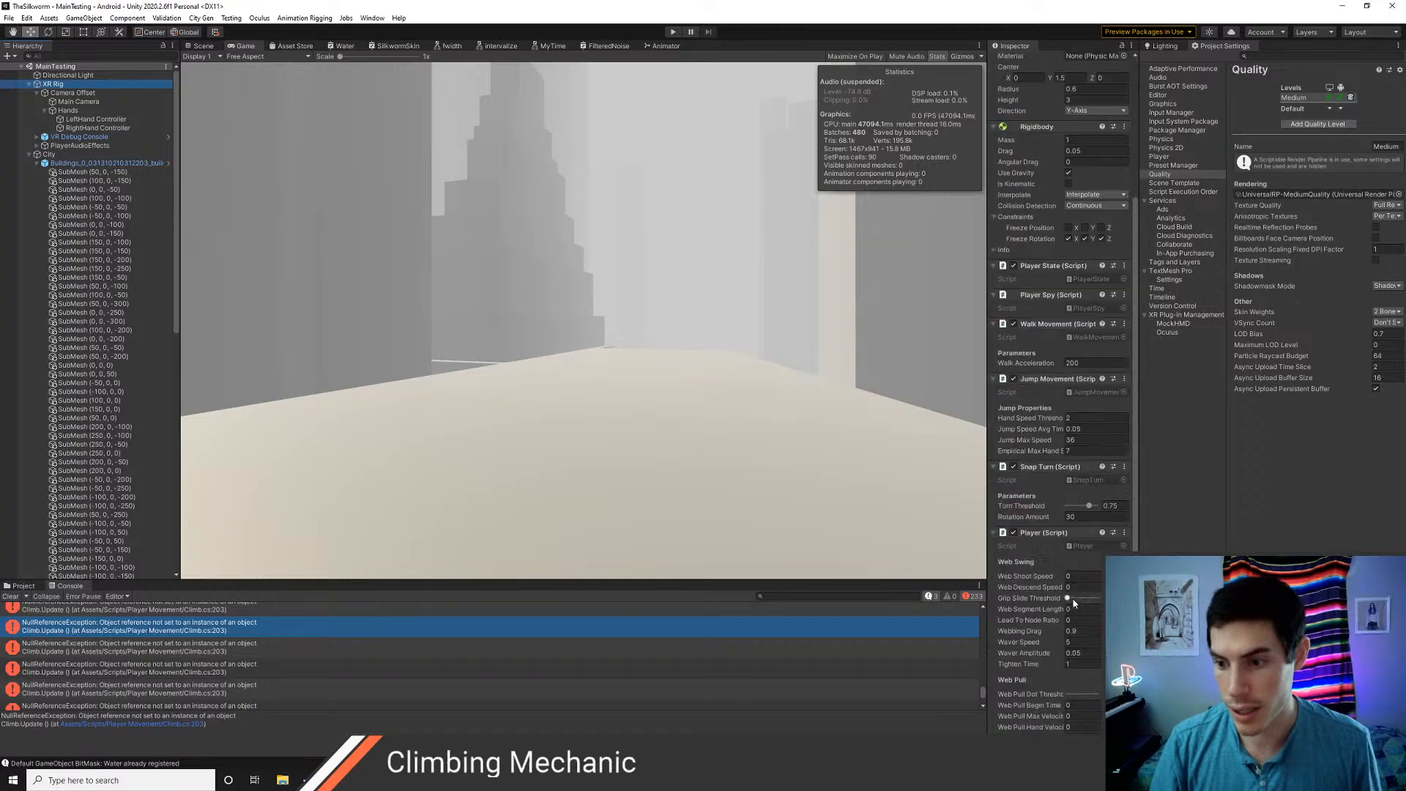
scroll(1074, 603, "down", 1)
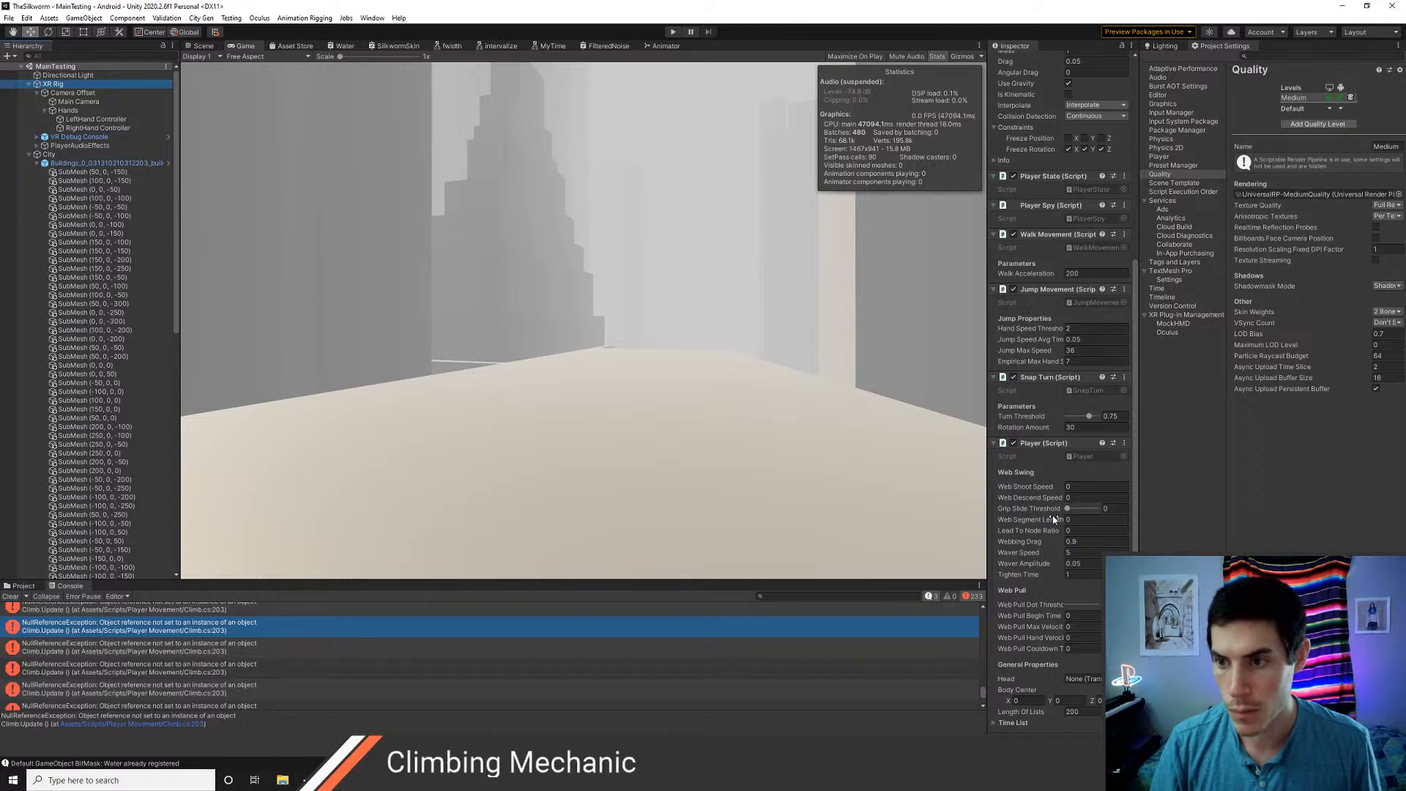
scroll(1055, 518, "up", 4)
Search the scene hierarchy for objects using the "handsspy" script
left_click(55, 57)
type("ha")
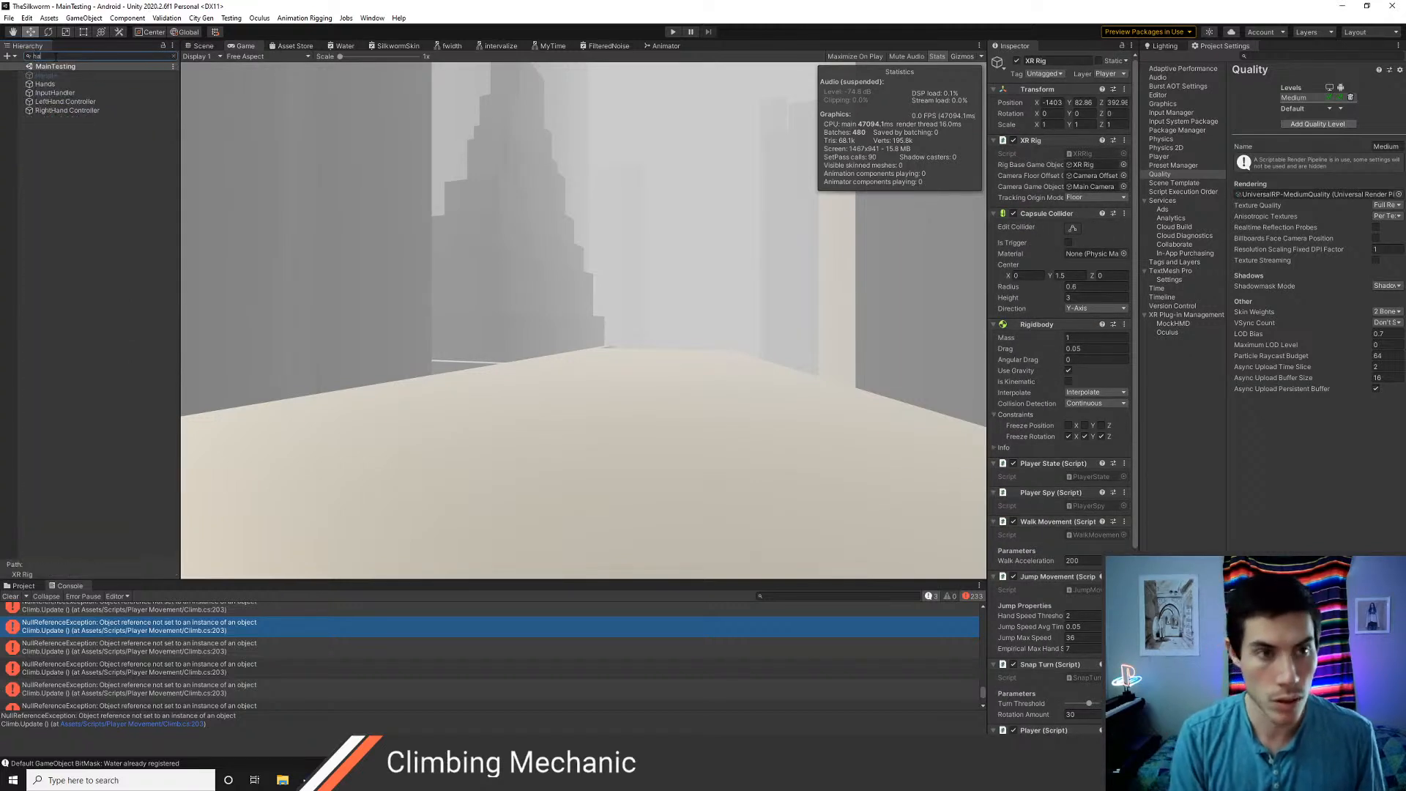
type("ndsspy")
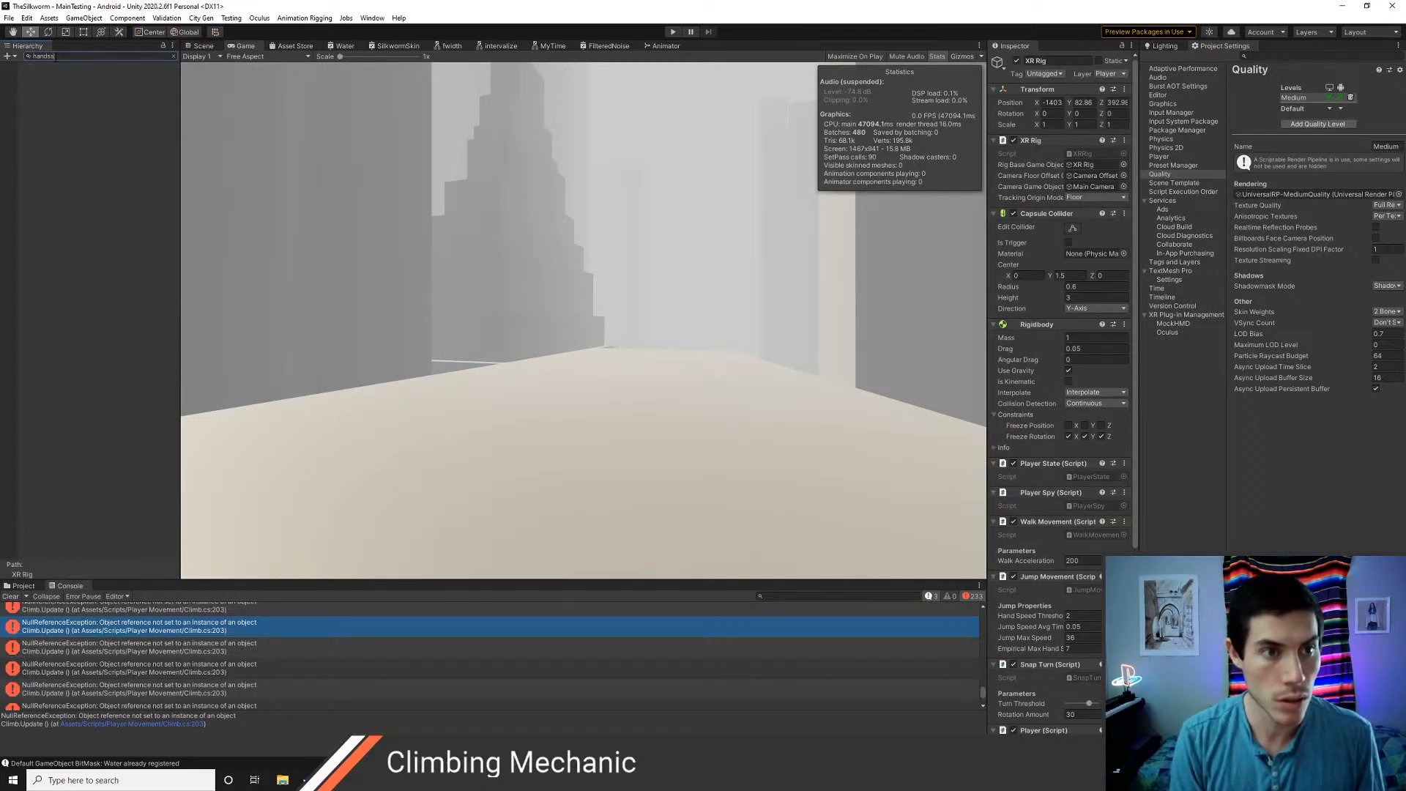
key("BackSpace")
key("BackSpace")
key("BackSpace")
key("BackSpace")
key("BackSpace")
key("BackSpace")
key("BackSpace")
key("BackSpace")
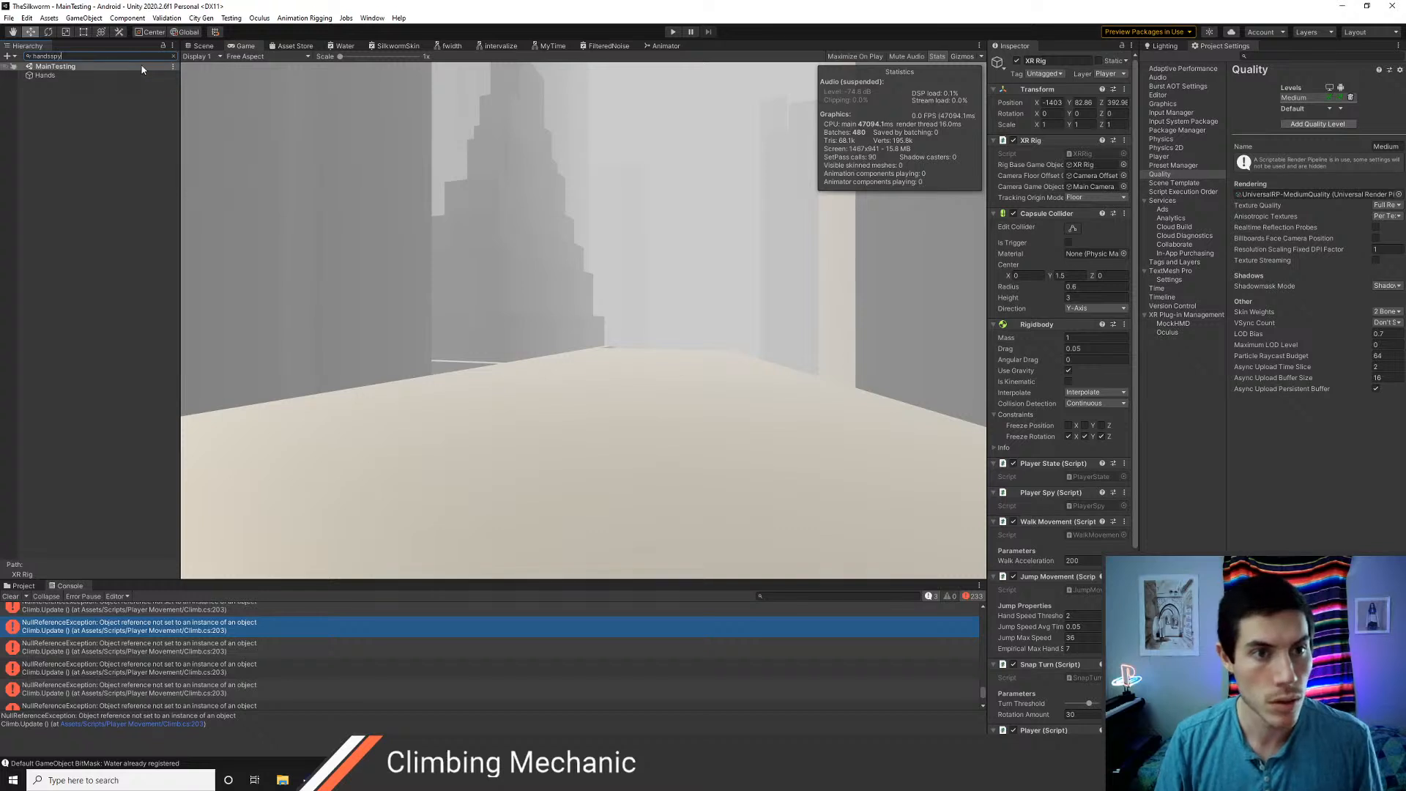
Remove the Hands Spy component from the Hands object
left_click(70, 110)
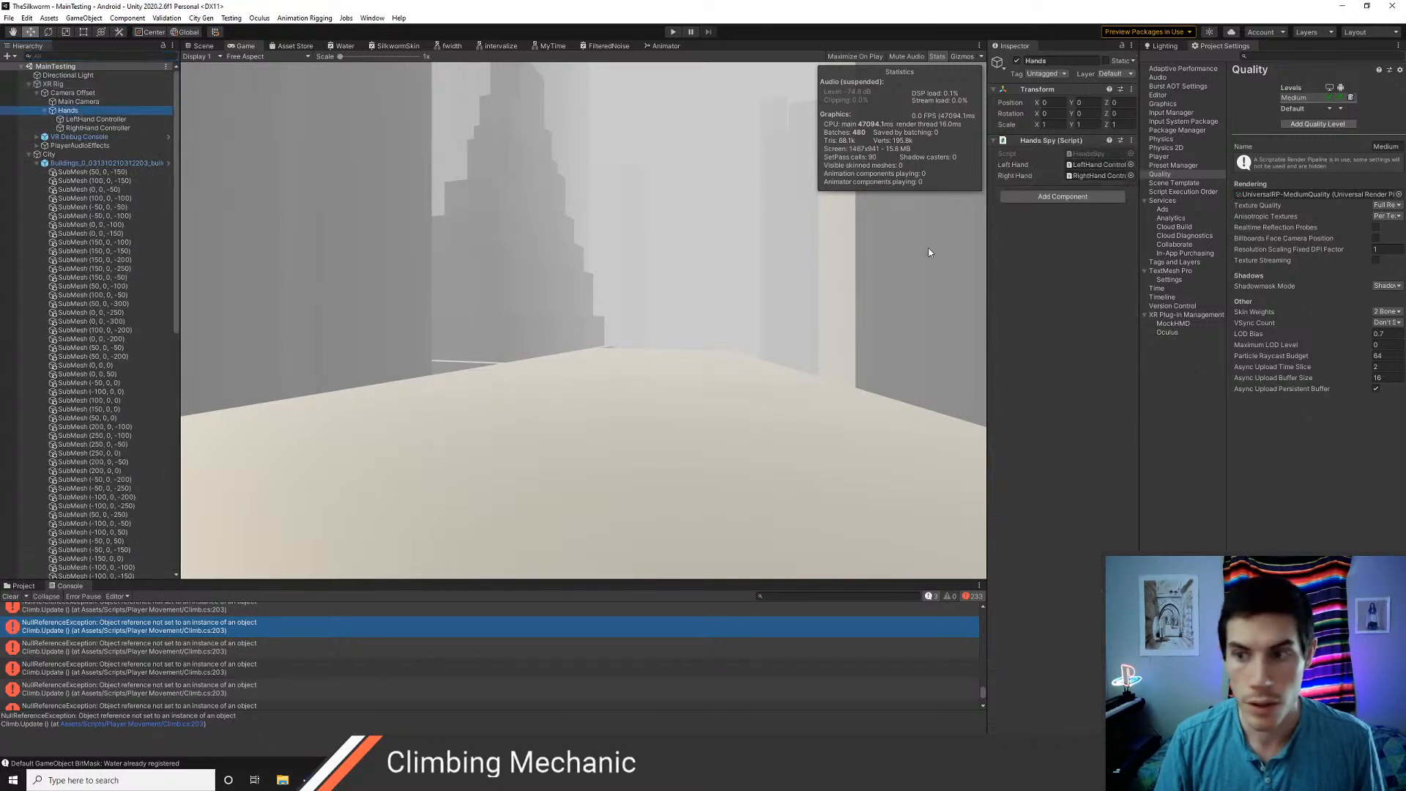
right_click(1047, 154)
left_click(1068, 163)
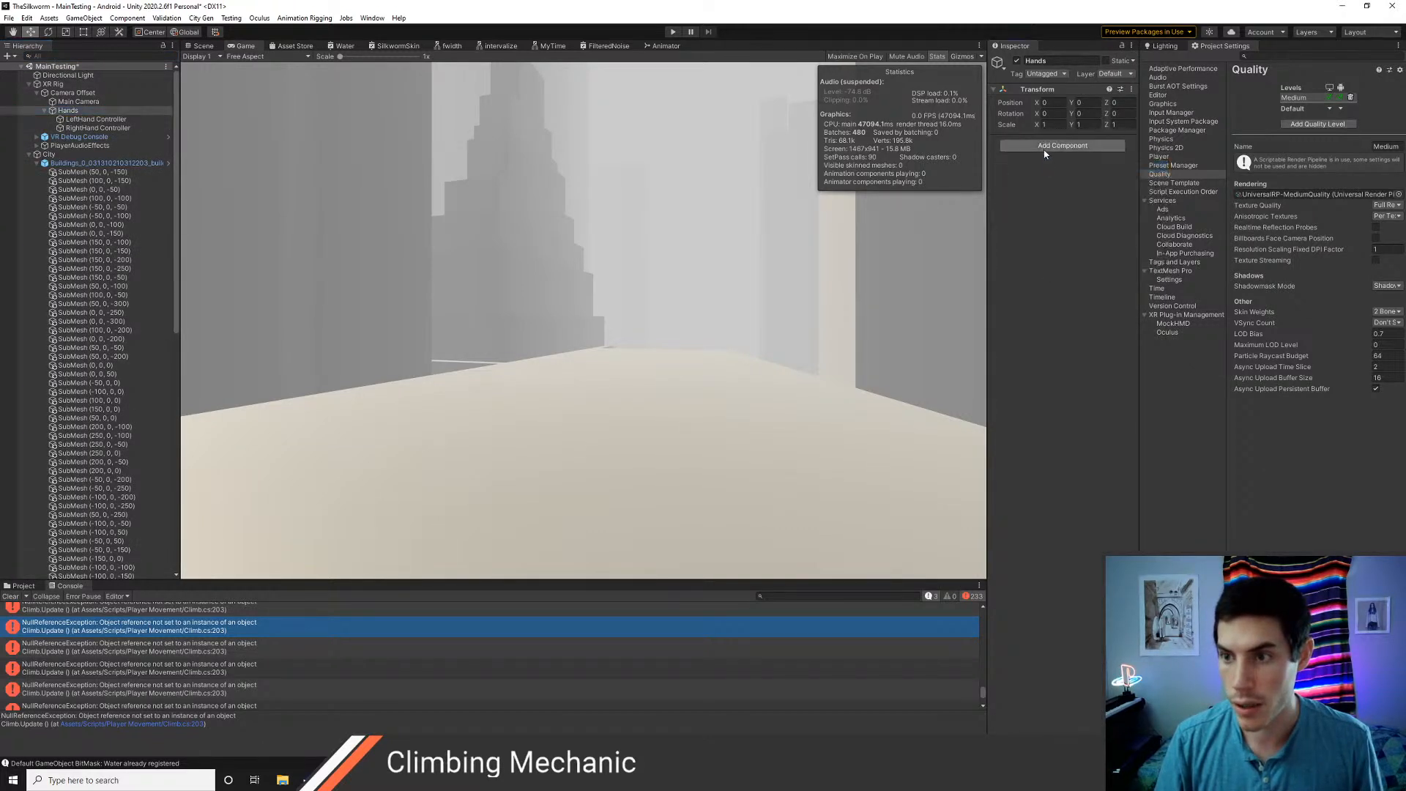
Add the Hands Spy script to the Hands object with the left and right hand controllers assigned, and run the scene
left_click(1045, 146)
type("handsspy")
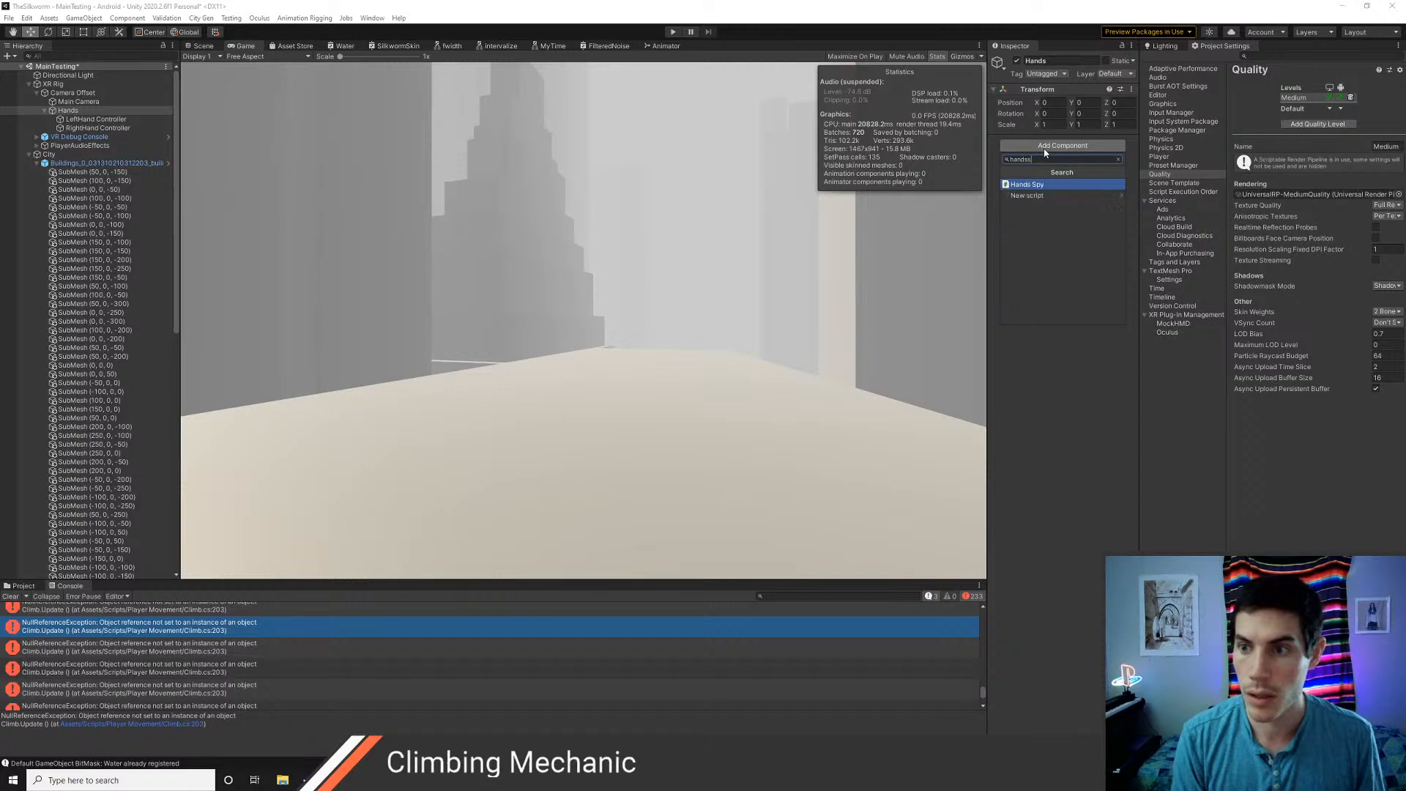
key("Return")
left_click_drag(95, 119, 403, 140)
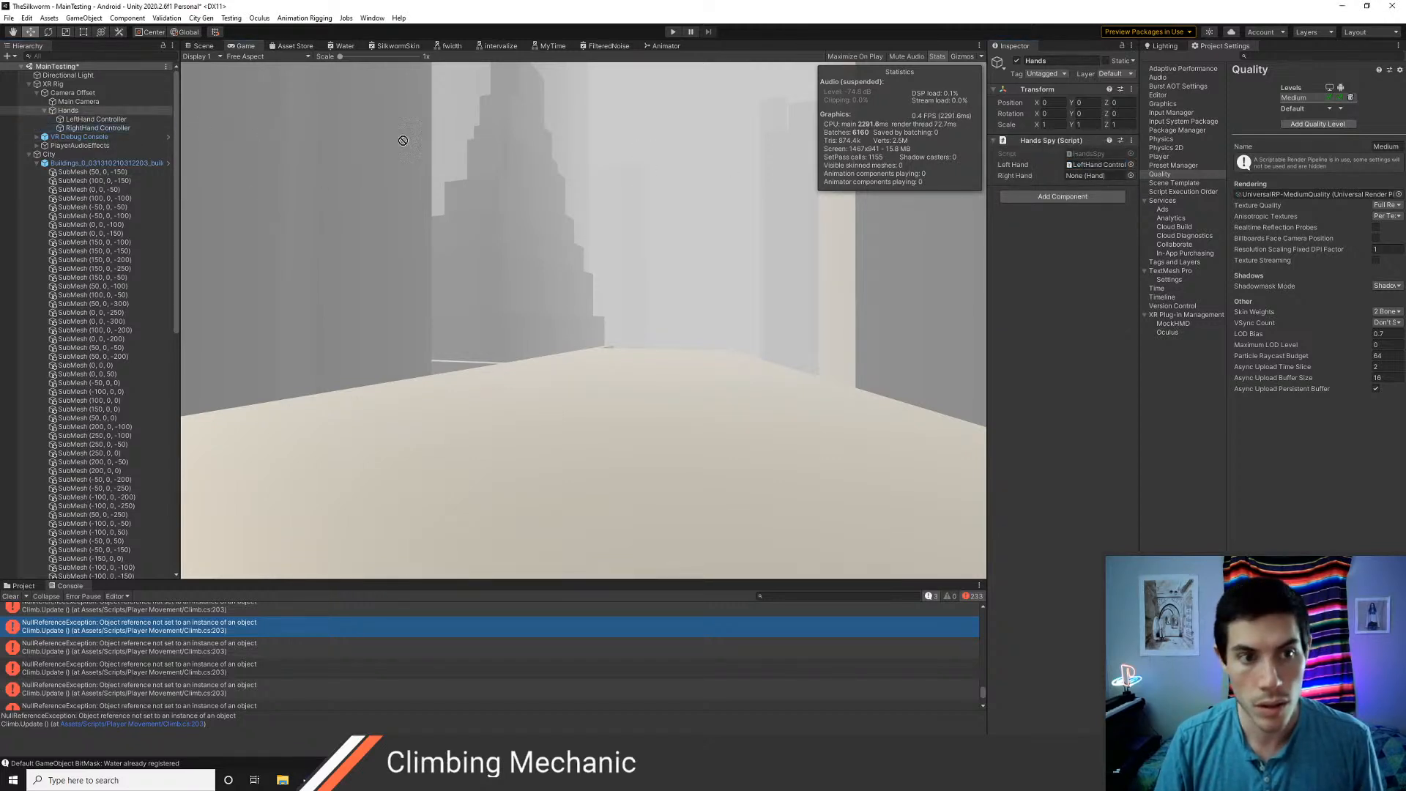
left_click(673, 32)
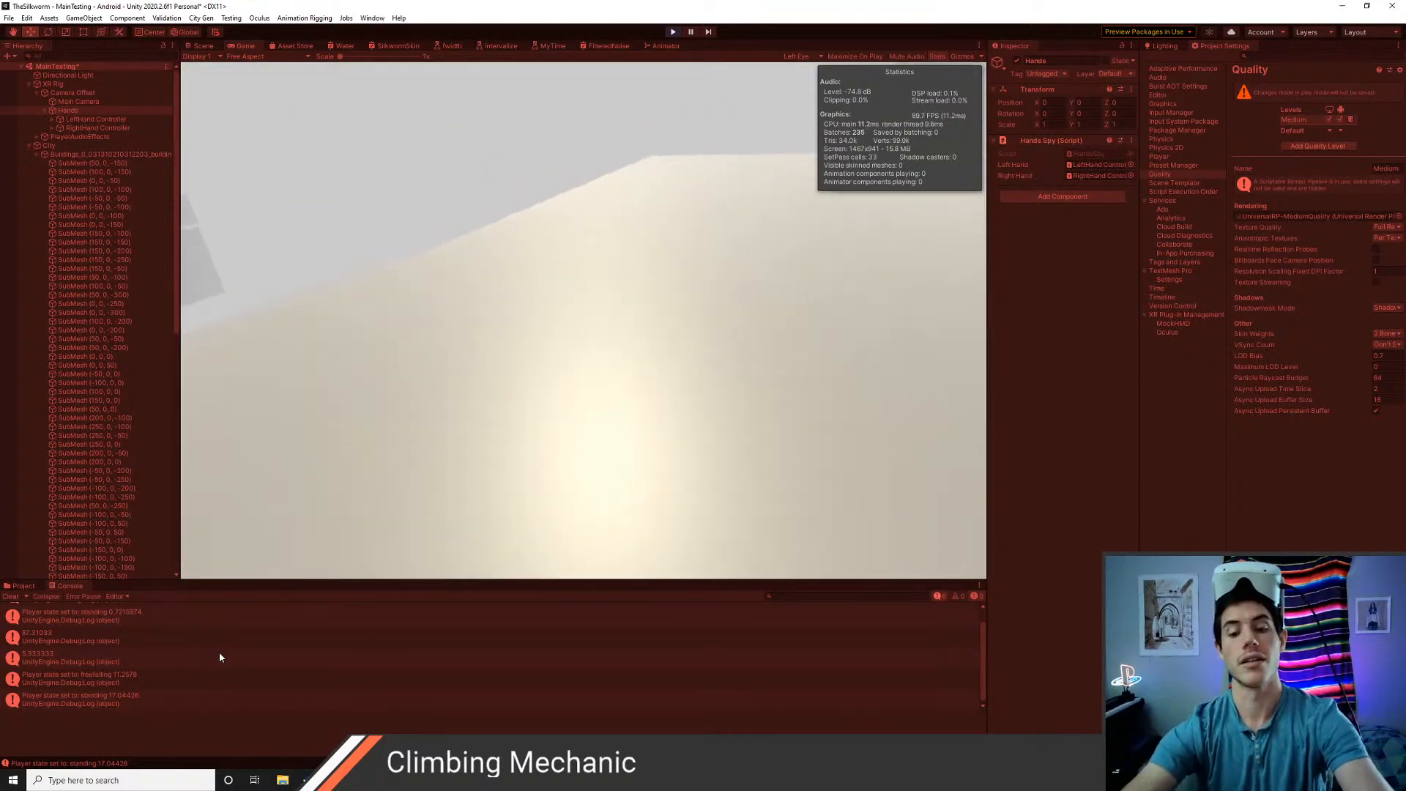
Open the UniversalRP-MediumQuality asset in the Settings folder and set its shadow max distance to 12
left_click(22, 585)
left_click(75, 607)
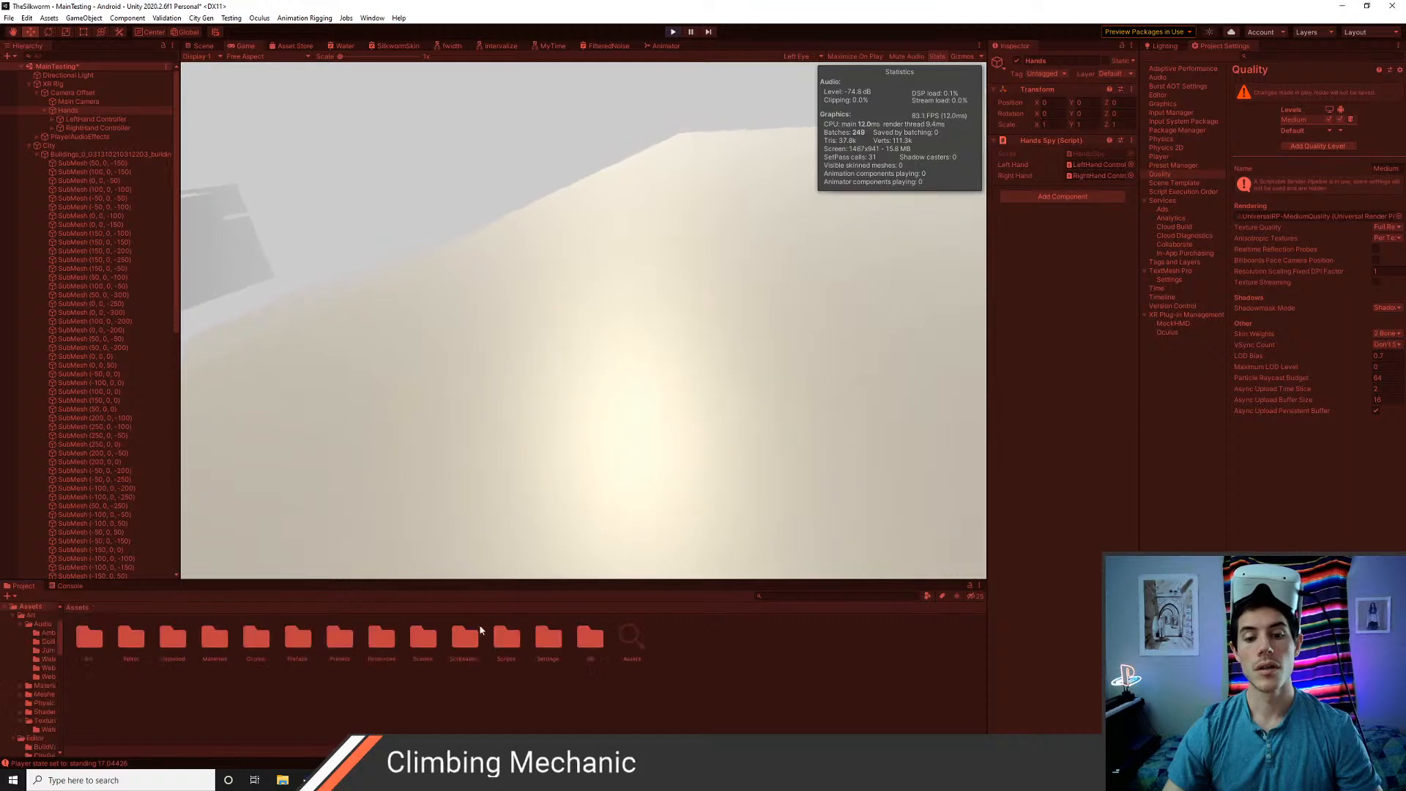
double_click(546, 638)
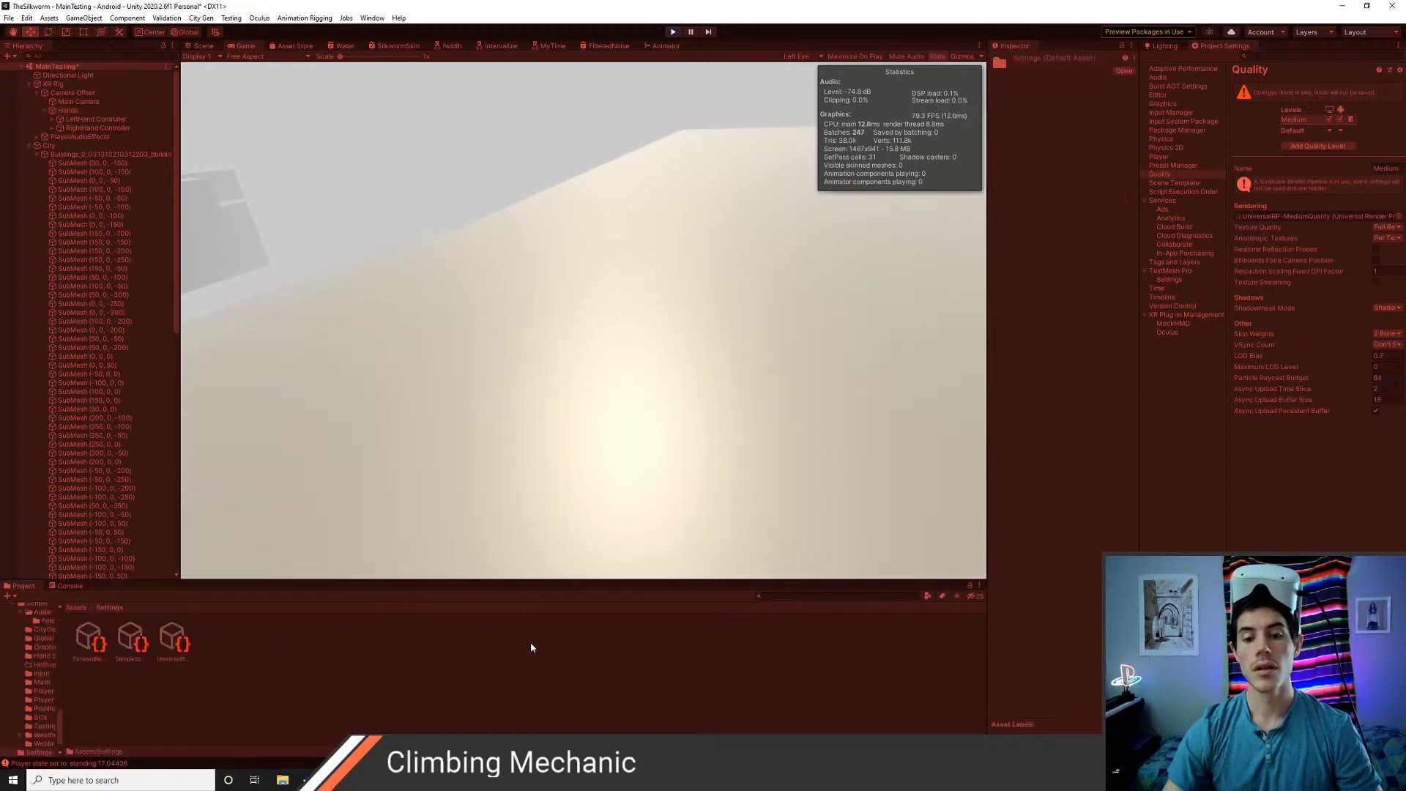
left_click(172, 641)
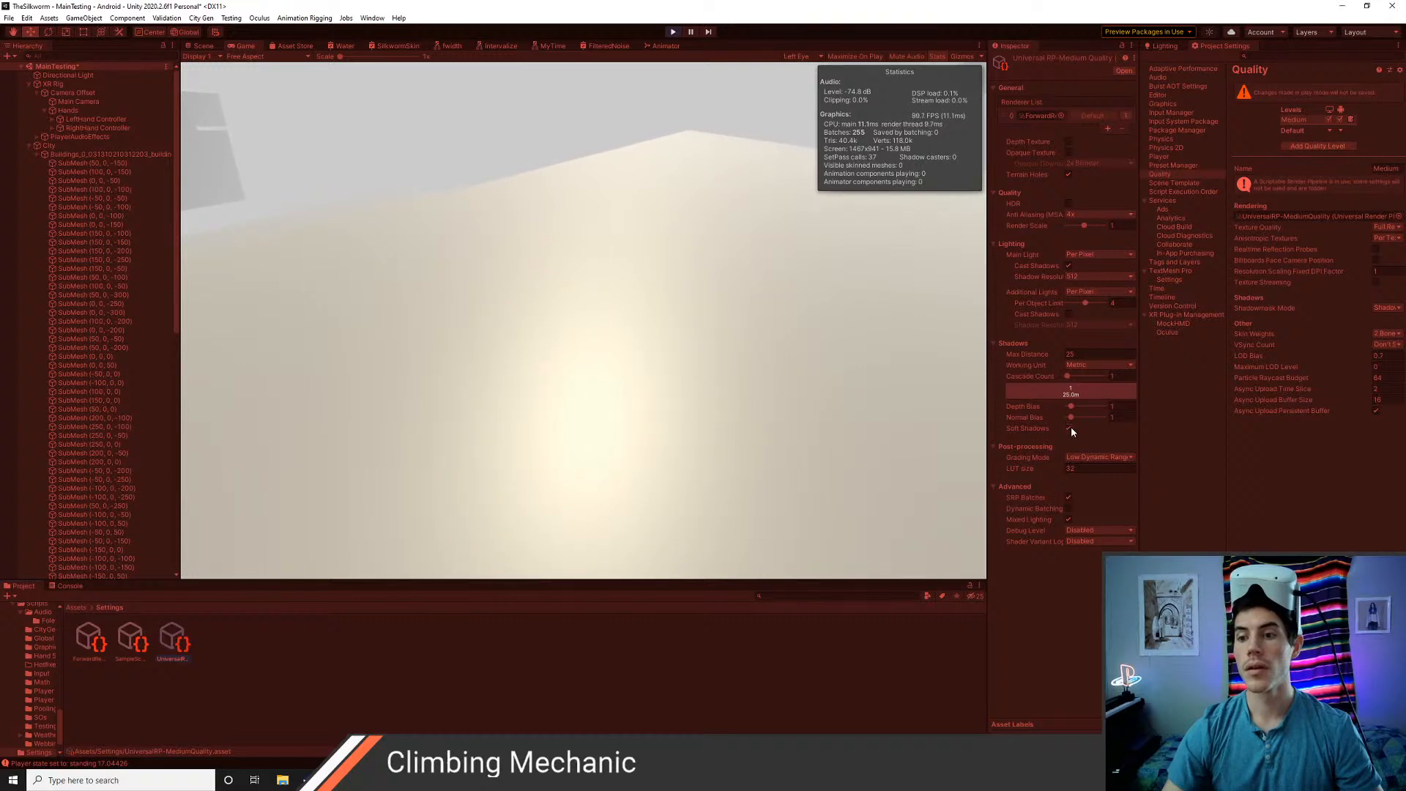
left_click(1081, 353)
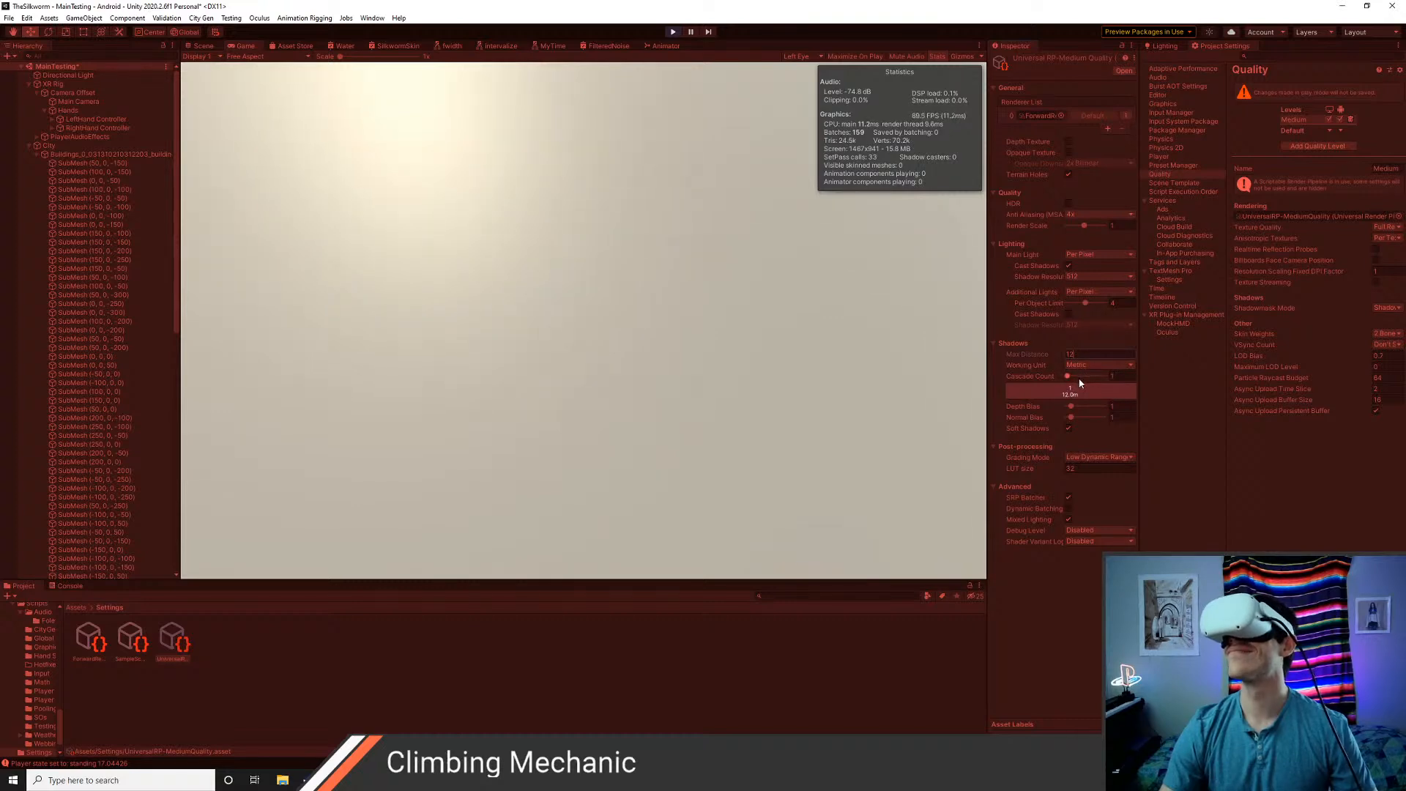
Try a shadow cascade count of 4, return it to 1, and set the max distance to 8 with soft shadows on
left_click_drag(1067, 377, 1111, 380)
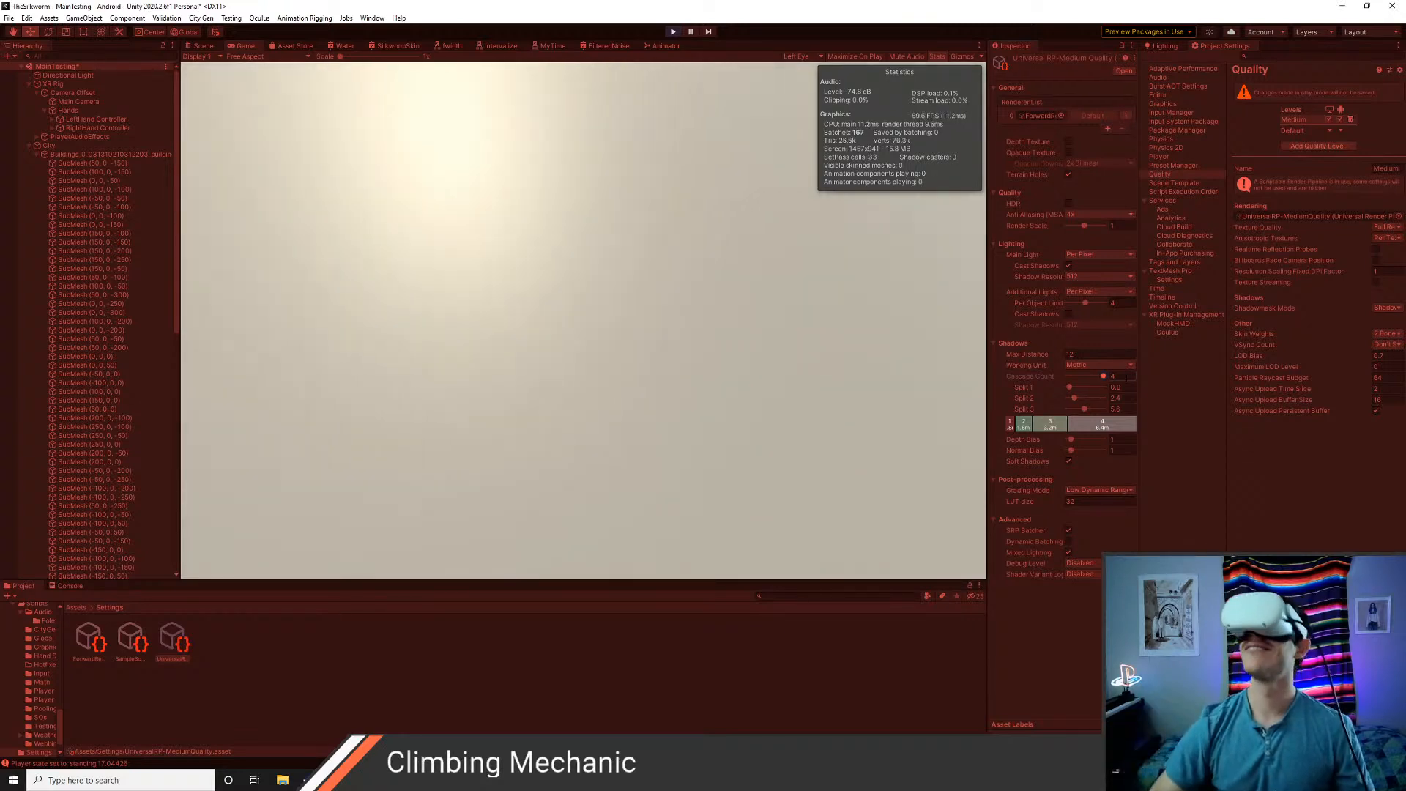
left_click_drag(1103, 380, 1023, 378)
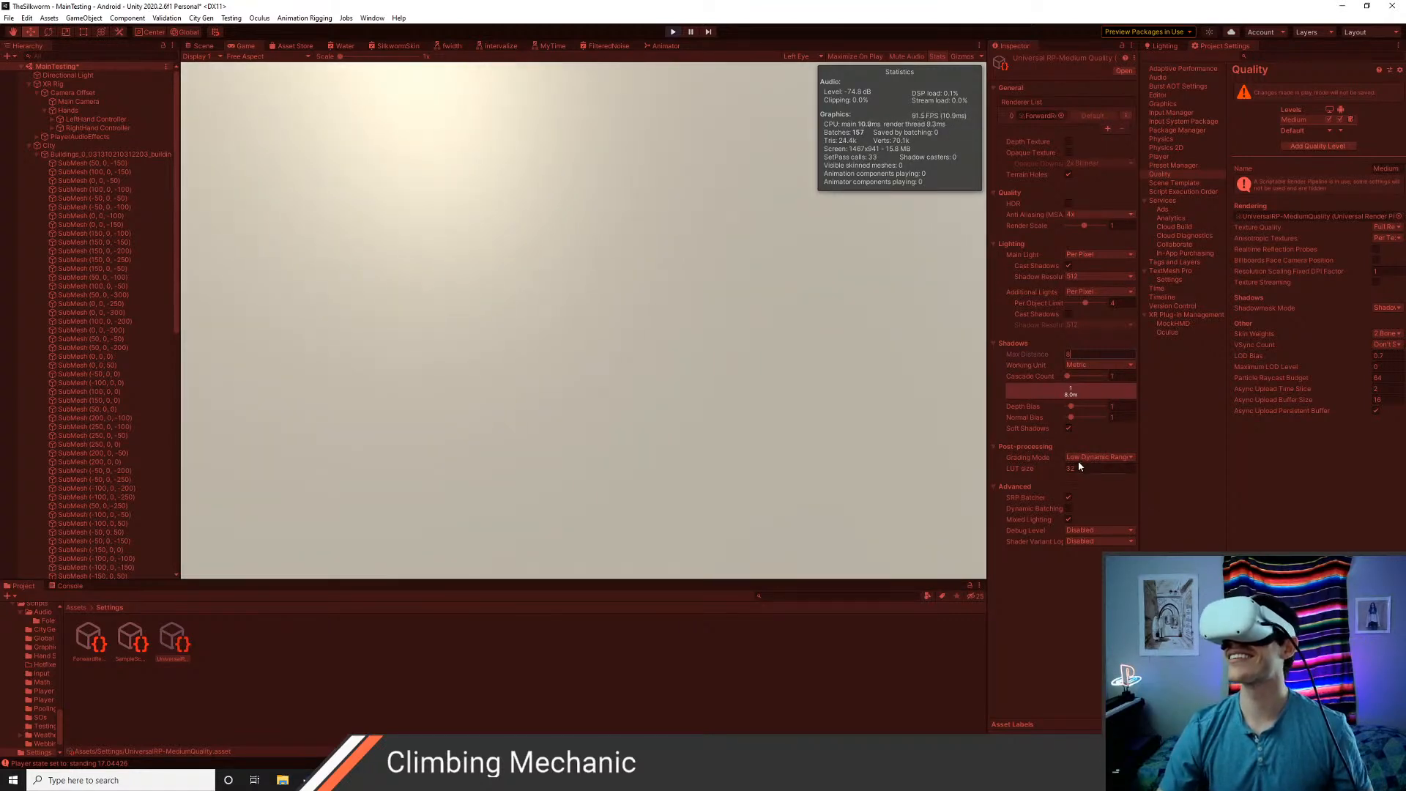
left_click(1068, 428)
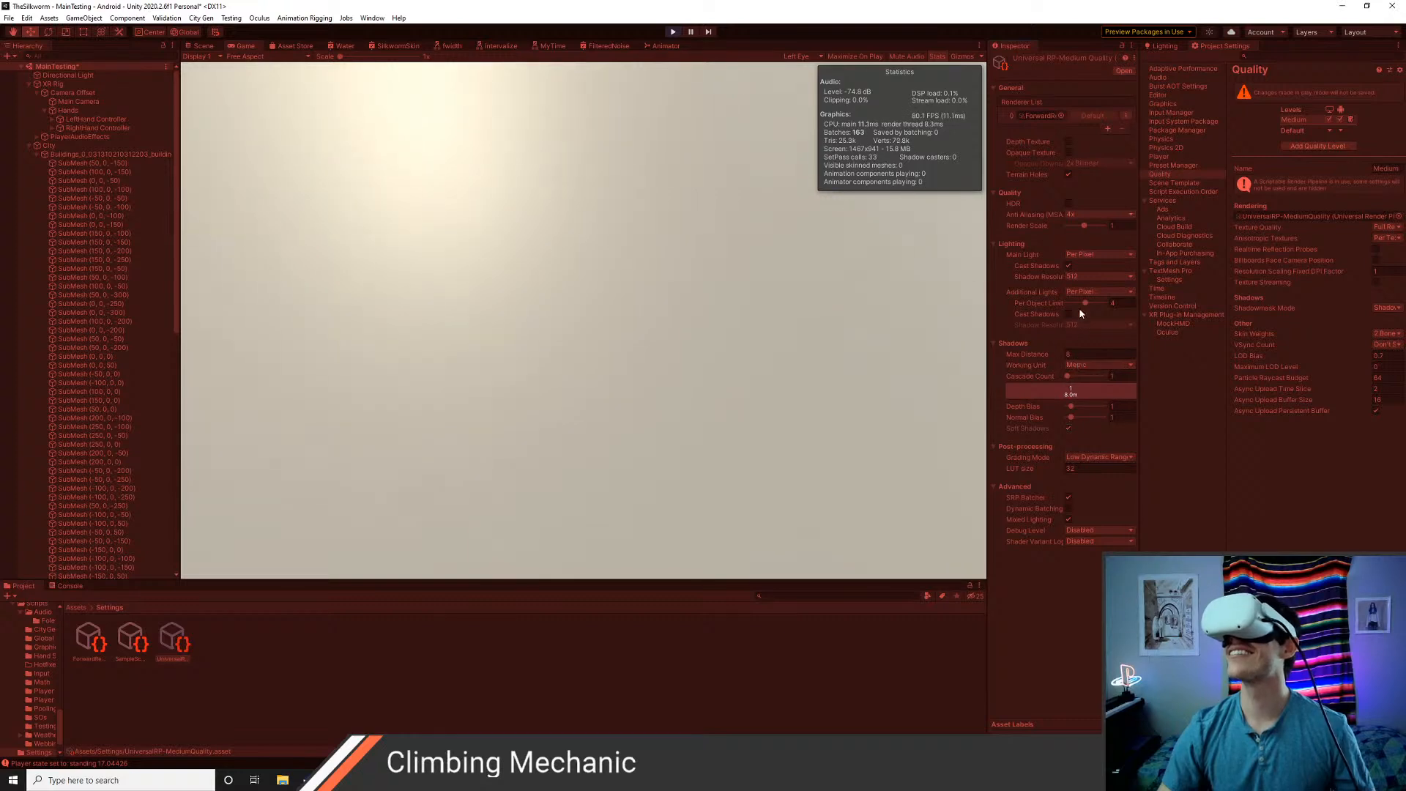
Set the main light's shadow resolution to 1024 and stop play mode
left_click(1076, 277)
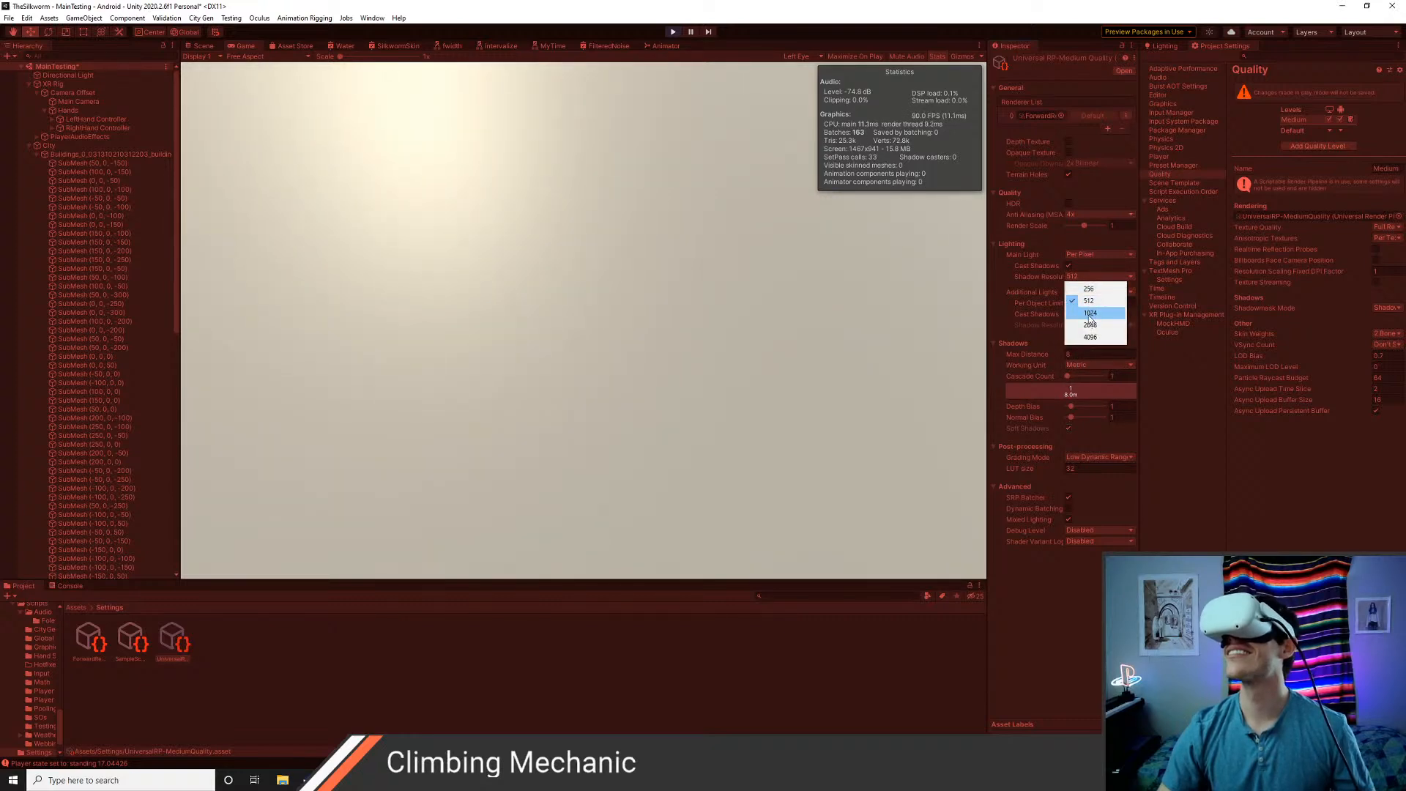
left_click(1089, 314)
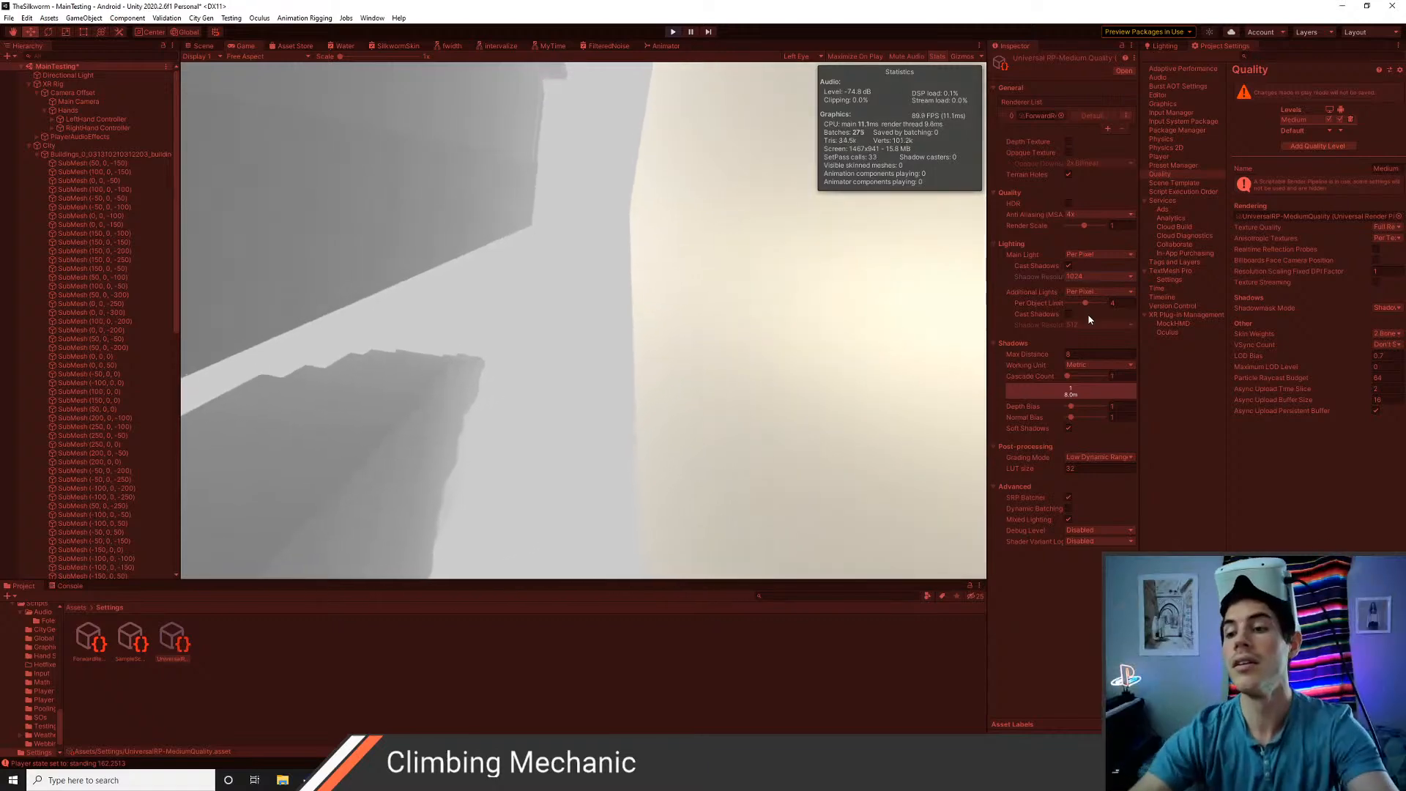
key("ctrl+p")
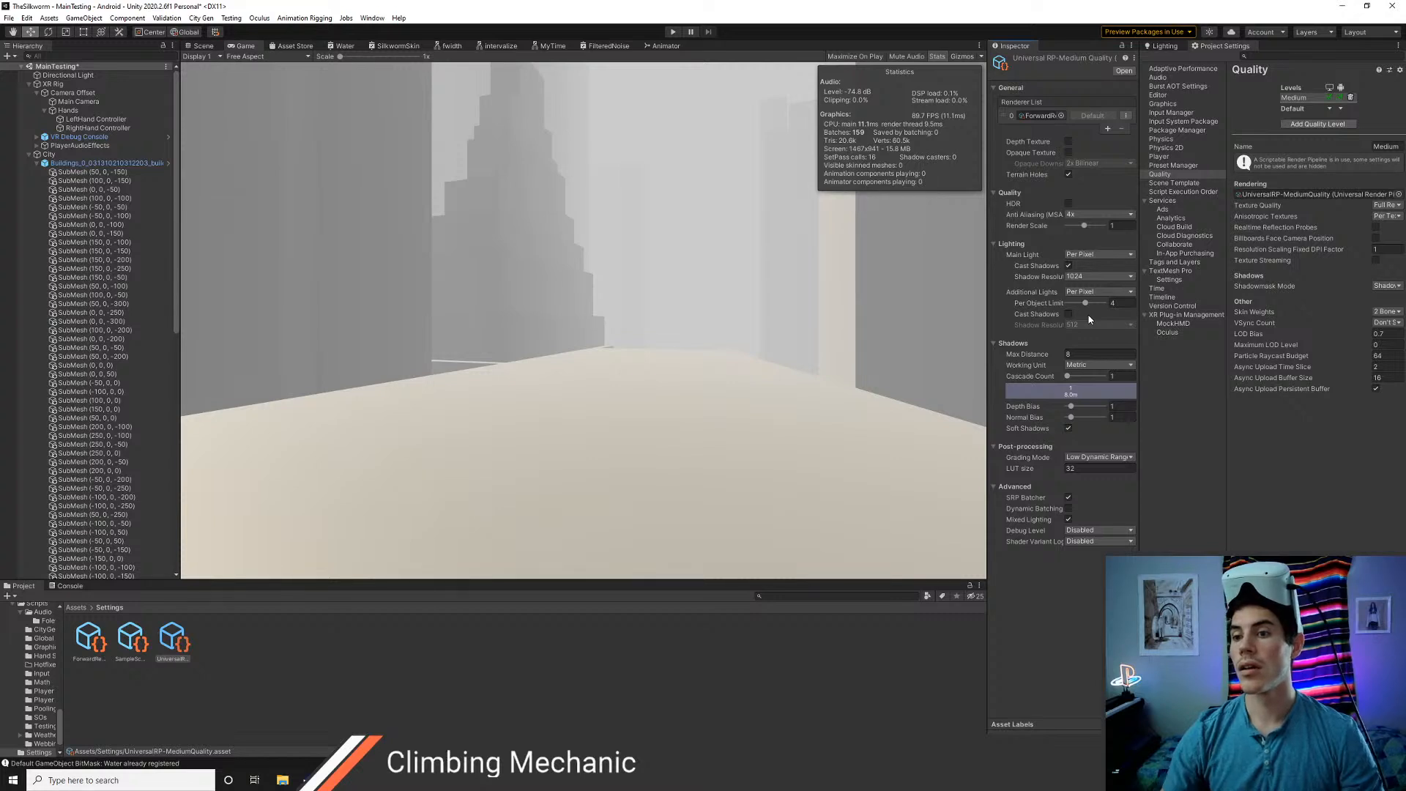
left_click(1080, 628)
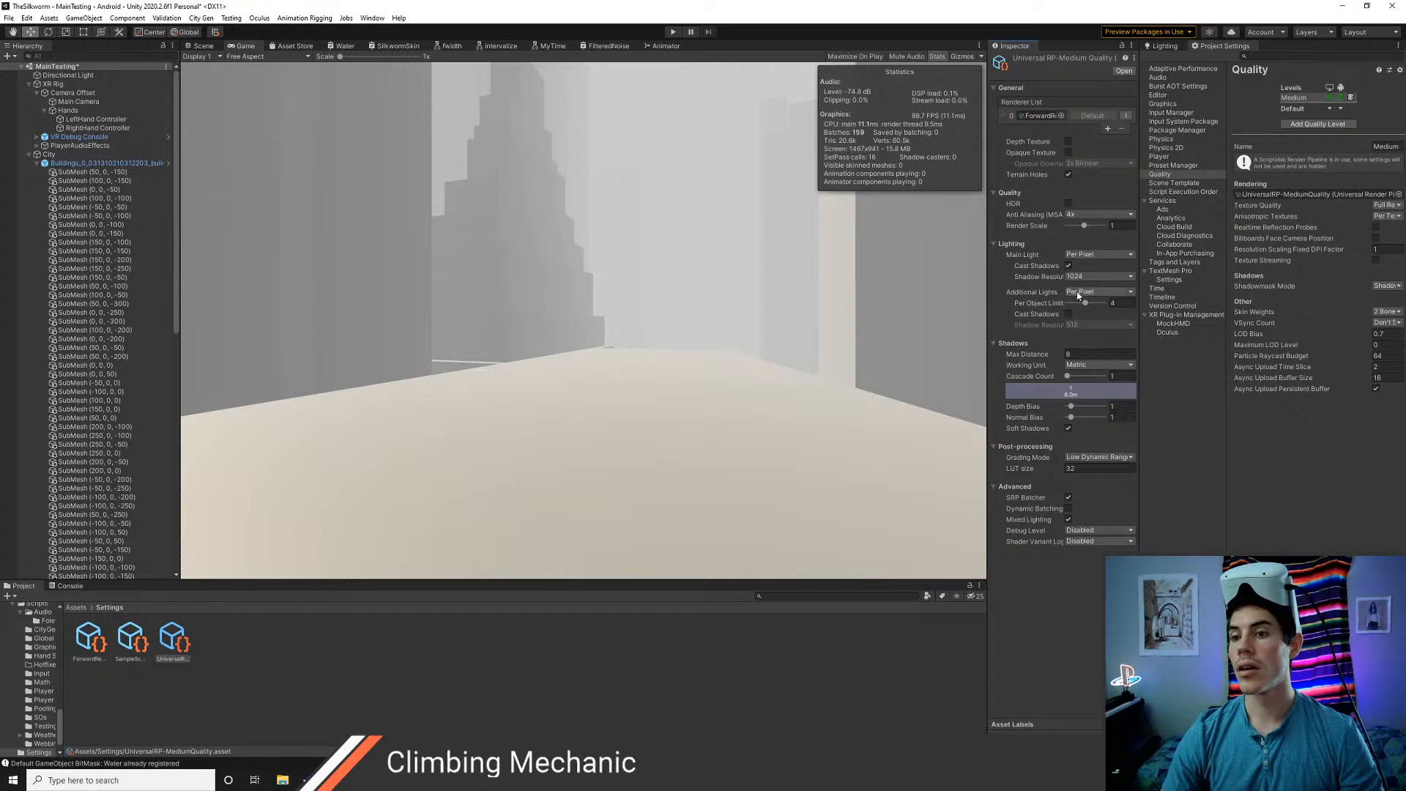
left_click(1078, 292)
left_click(1080, 631)
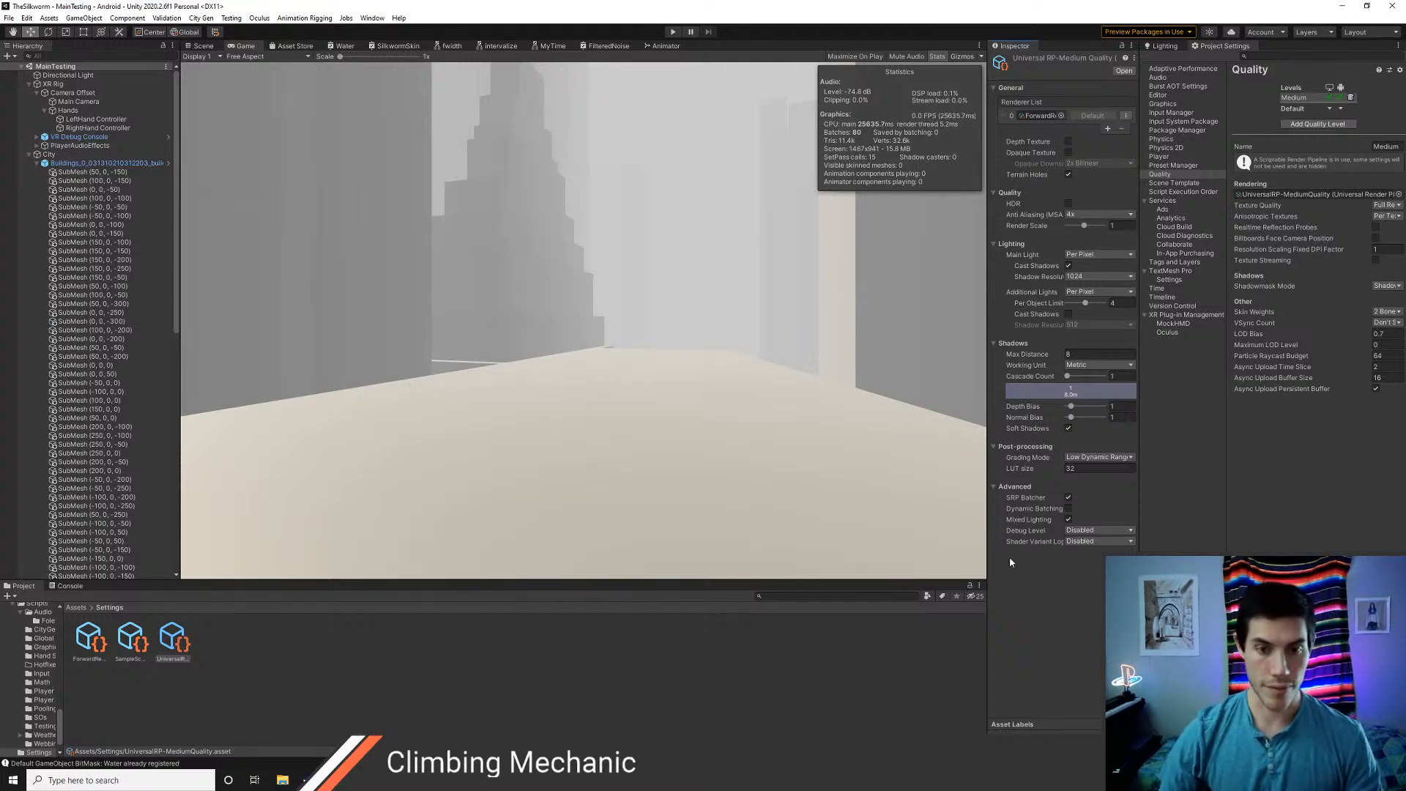
key("q")
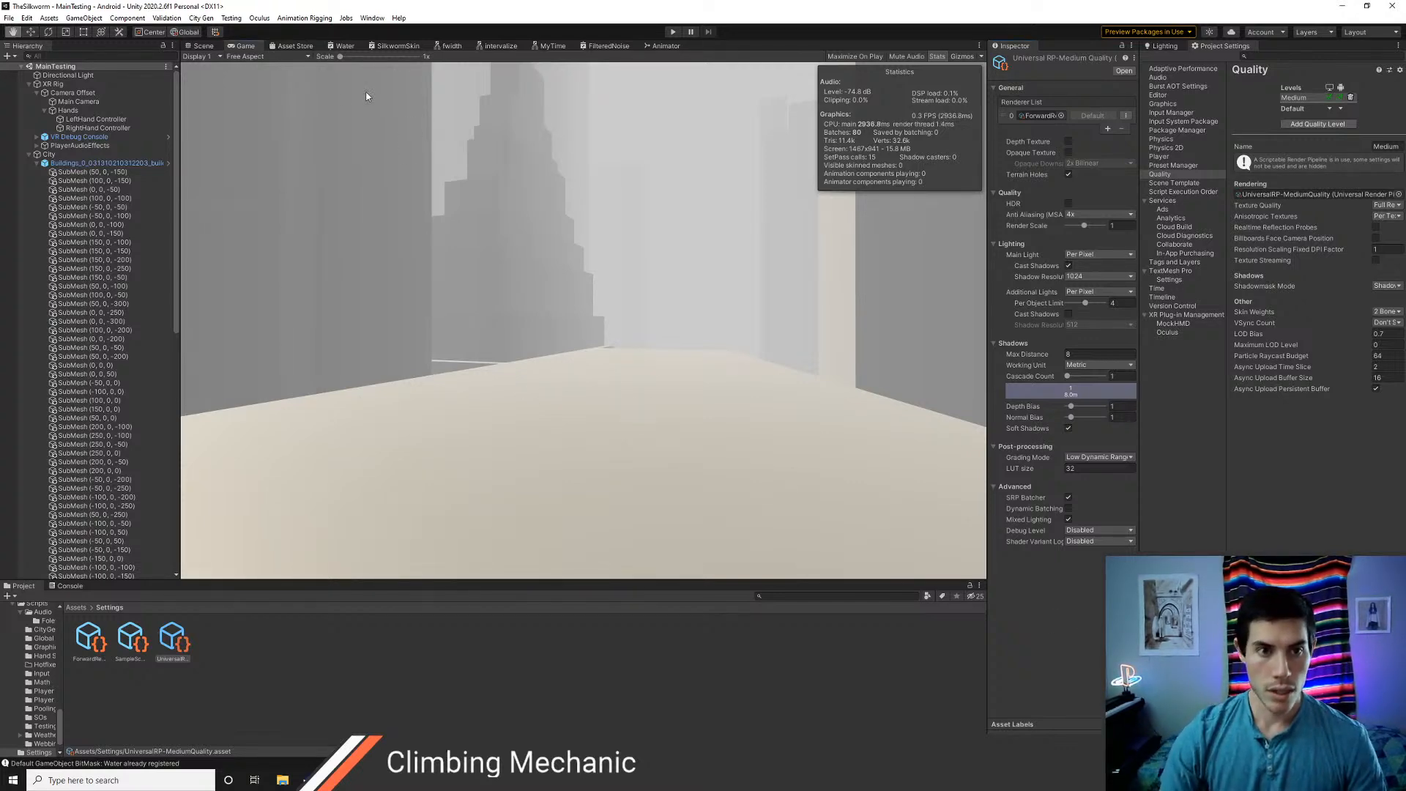
Switch to the Scene view of the city and open the Art/Shaders folder in the project assets
left_click(203, 46)
right_click_drag(413, 269, 633, 265)
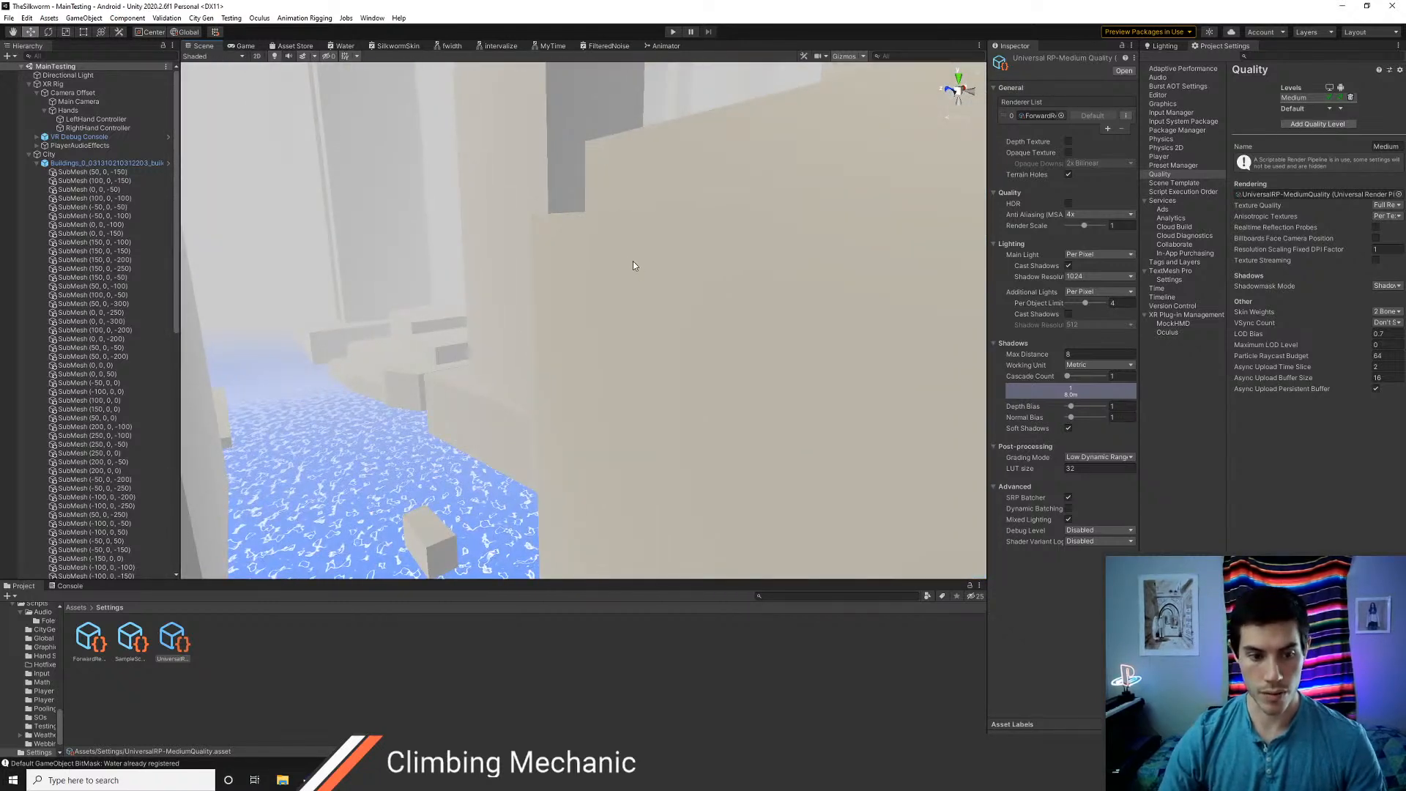
left_click(76, 607)
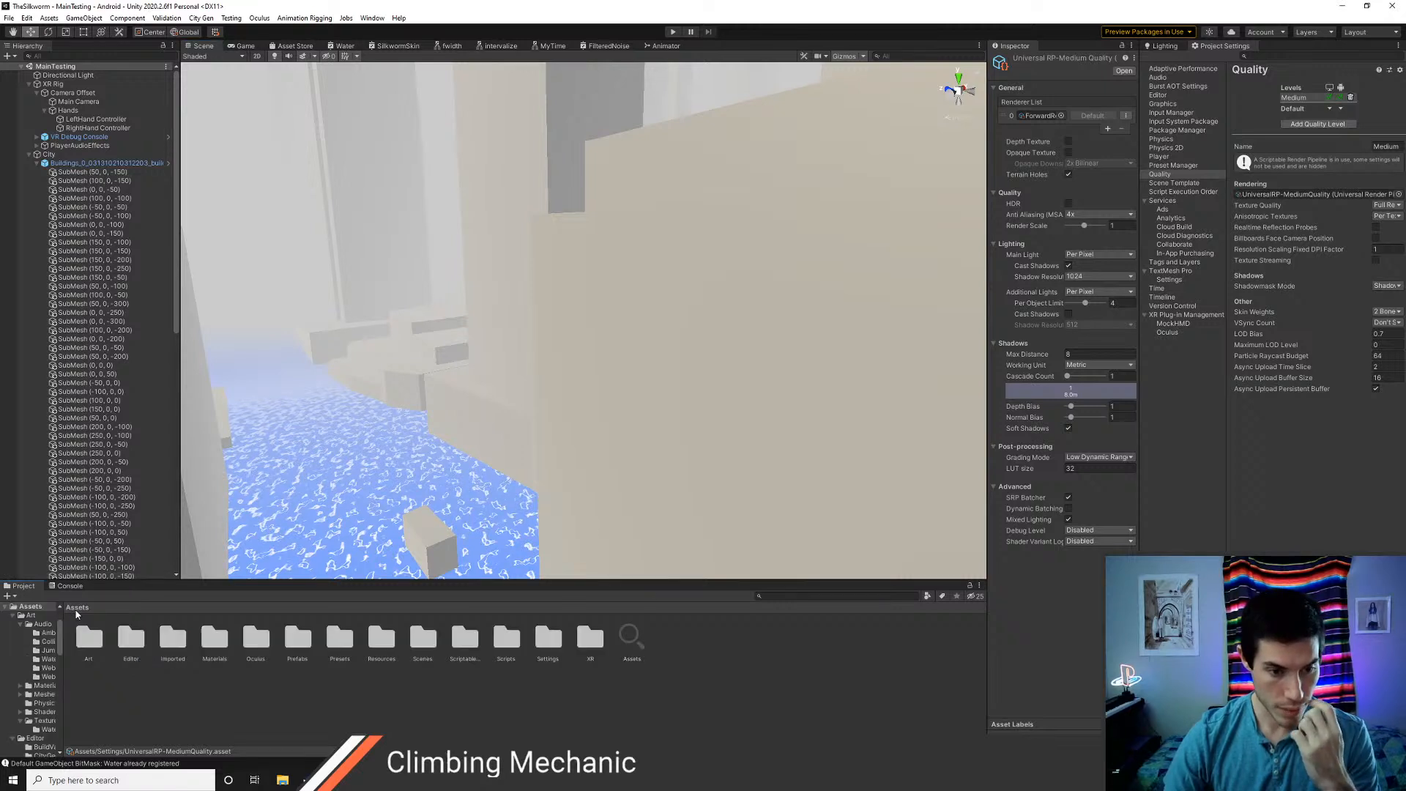
double_click(95, 650)
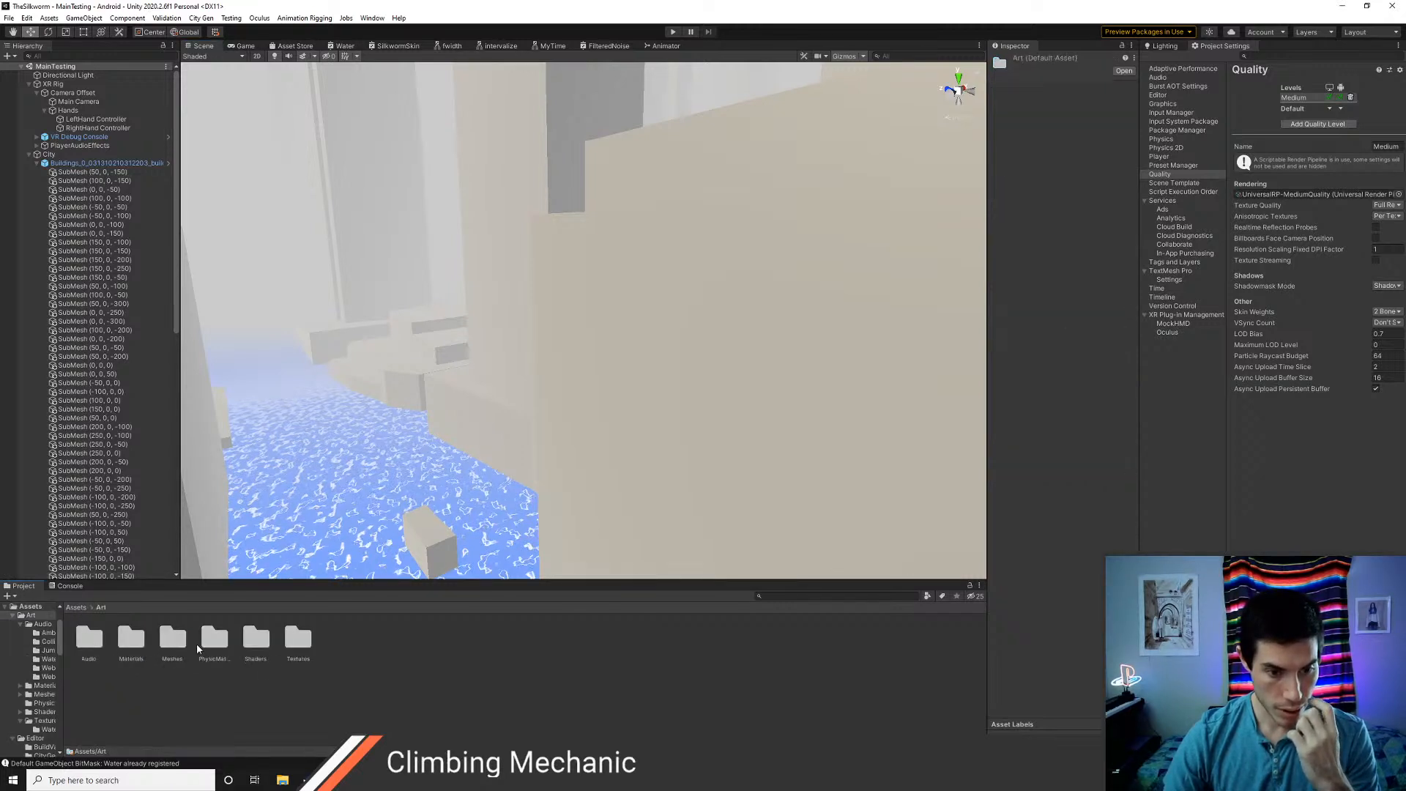
double_click(257, 640)
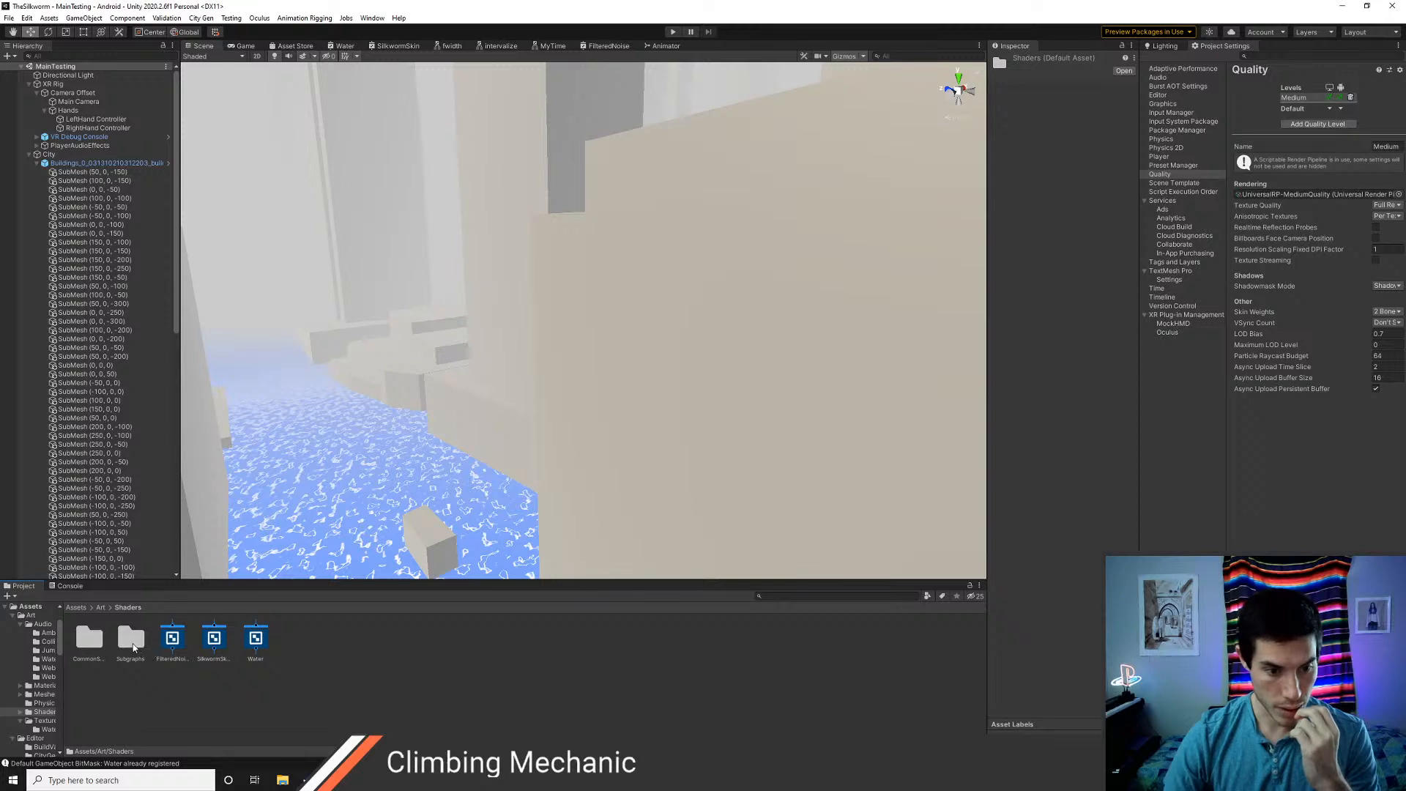
Duplicate the Water shader graph and rename the copy RockWall
left_click(257, 641)
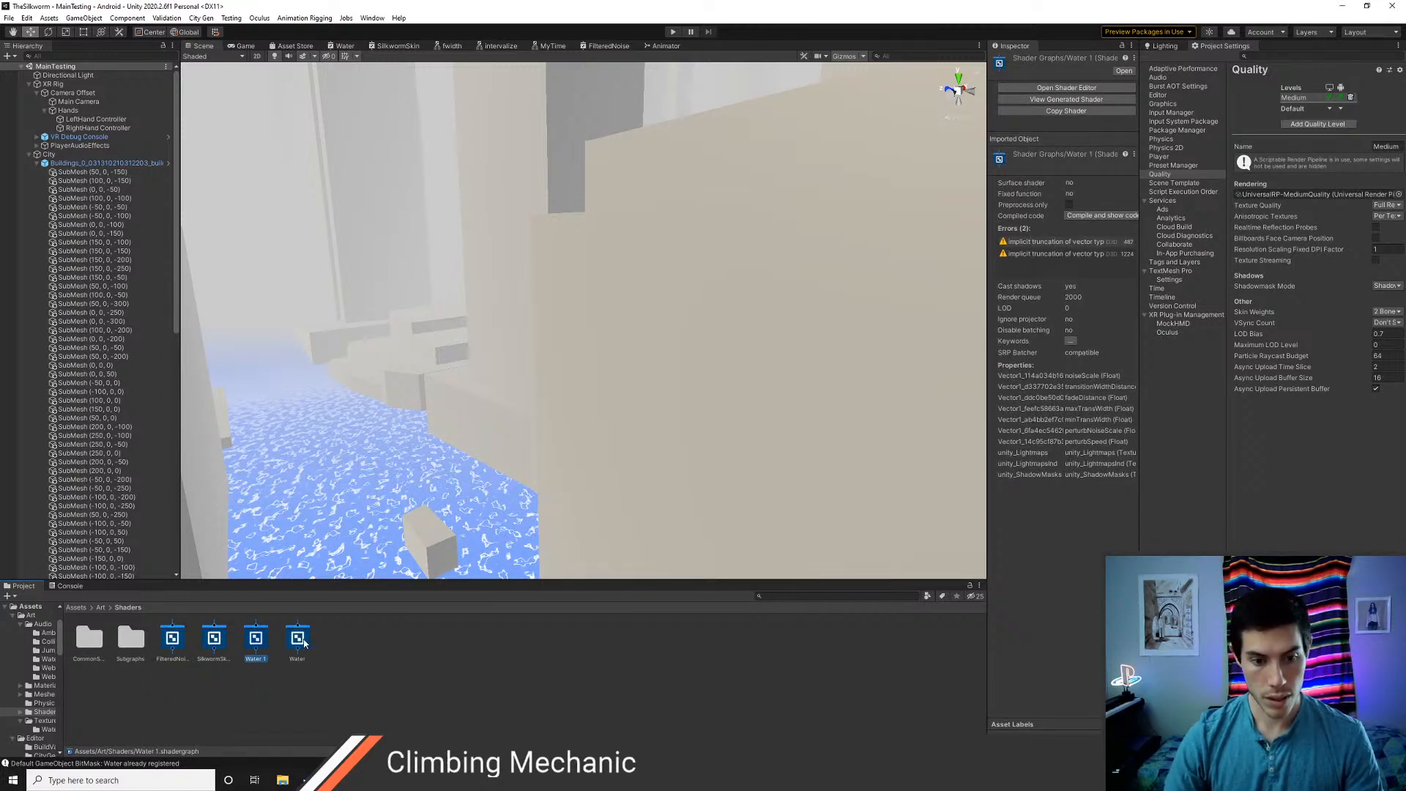
key("F2")
type("Ri")
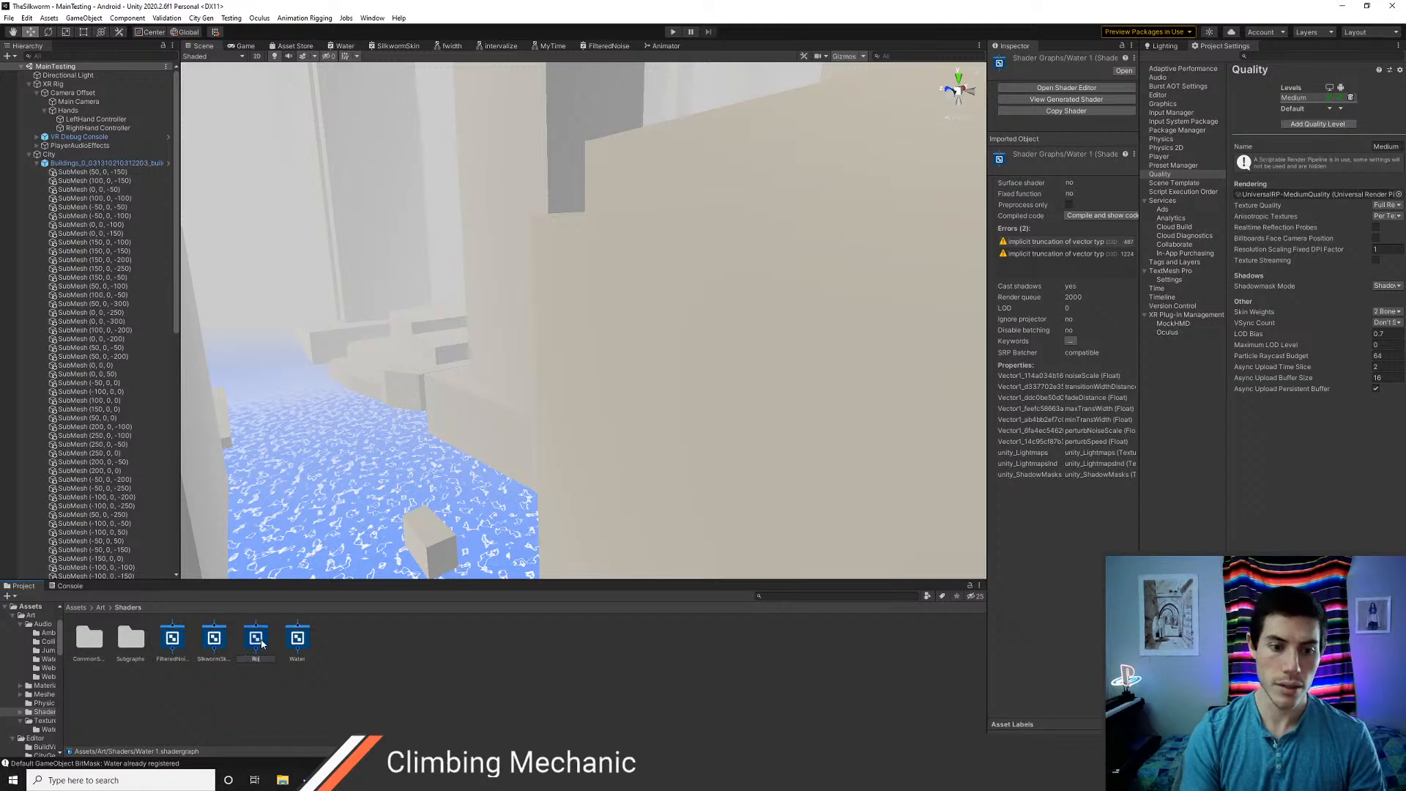
key("Return")
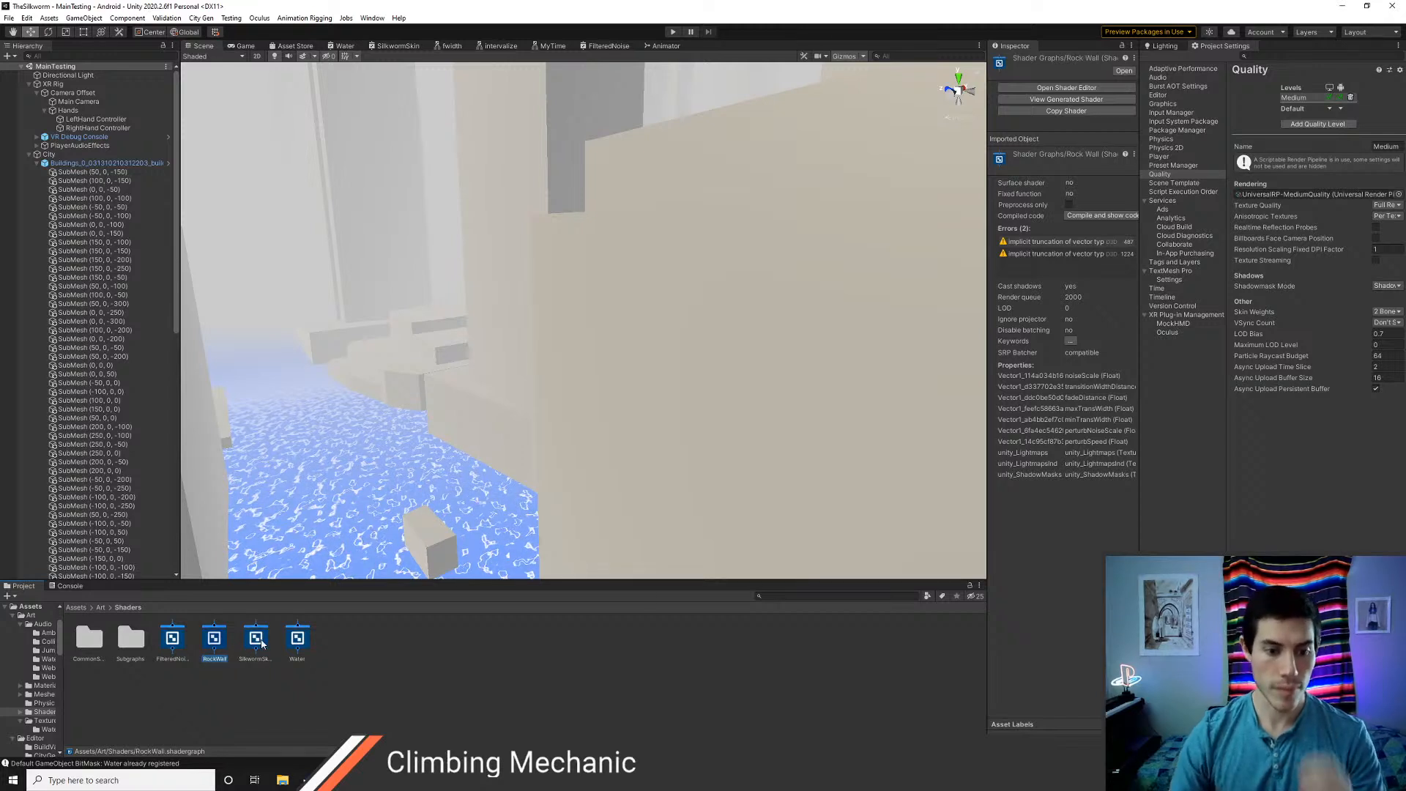
Open the RockWall shader graph and delete all nodes feeding the Vertex and Fragment outputs
double_click(219, 649)
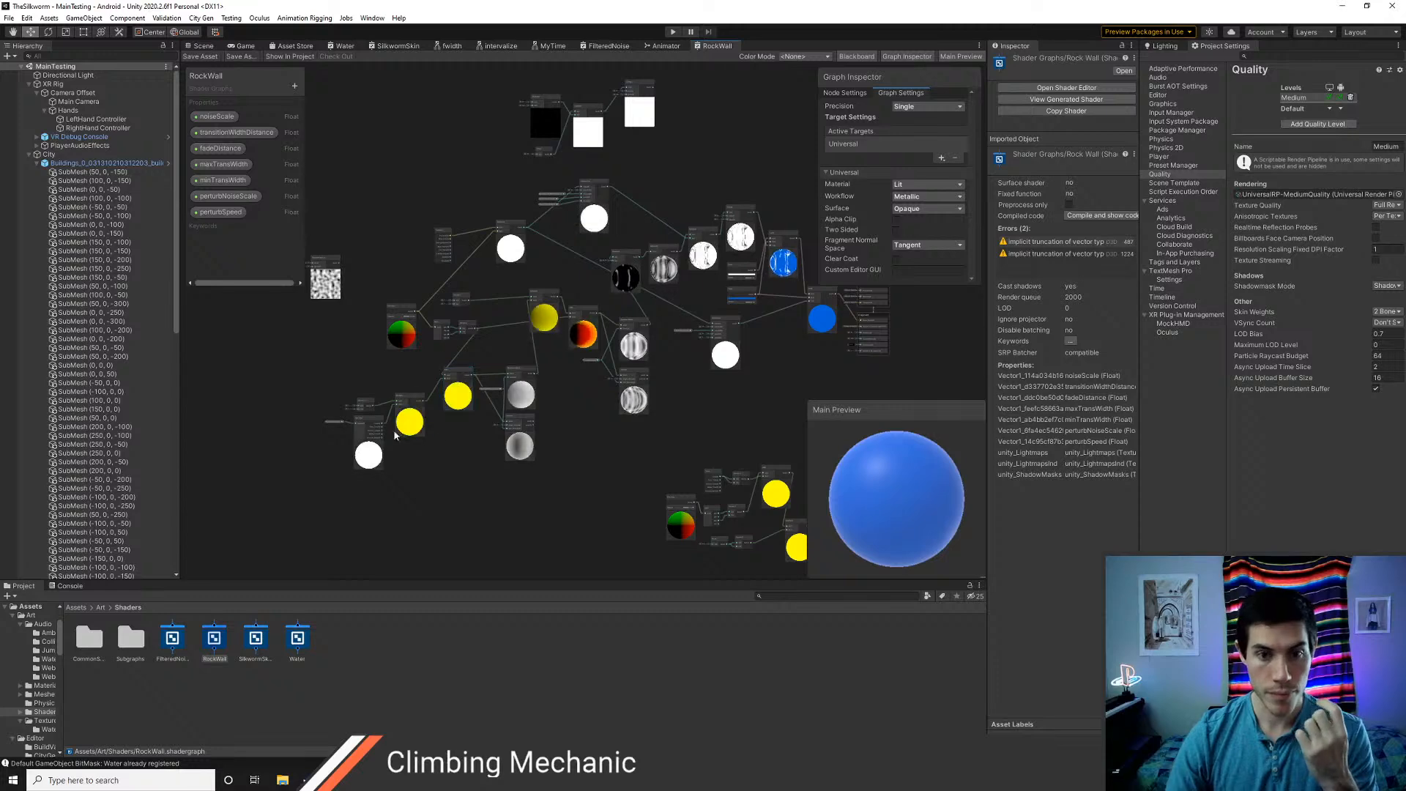
scroll(504, 462, "down", 4)
left_click_drag(703, 534, 506, 433)
key("Delete")
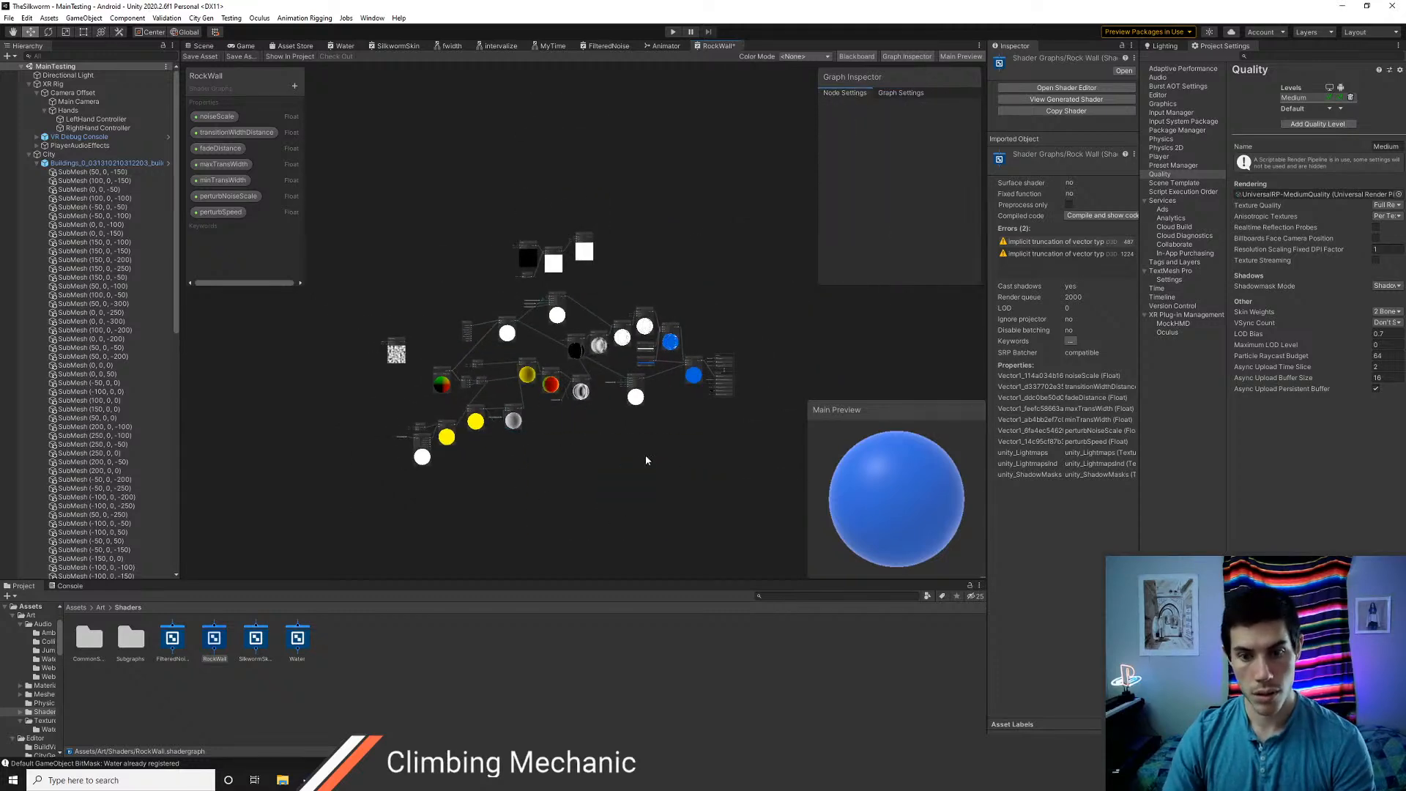
left_click_drag(645, 455, 519, 271)
key("Delete")
left_click_drag(495, 469, 385, 283)
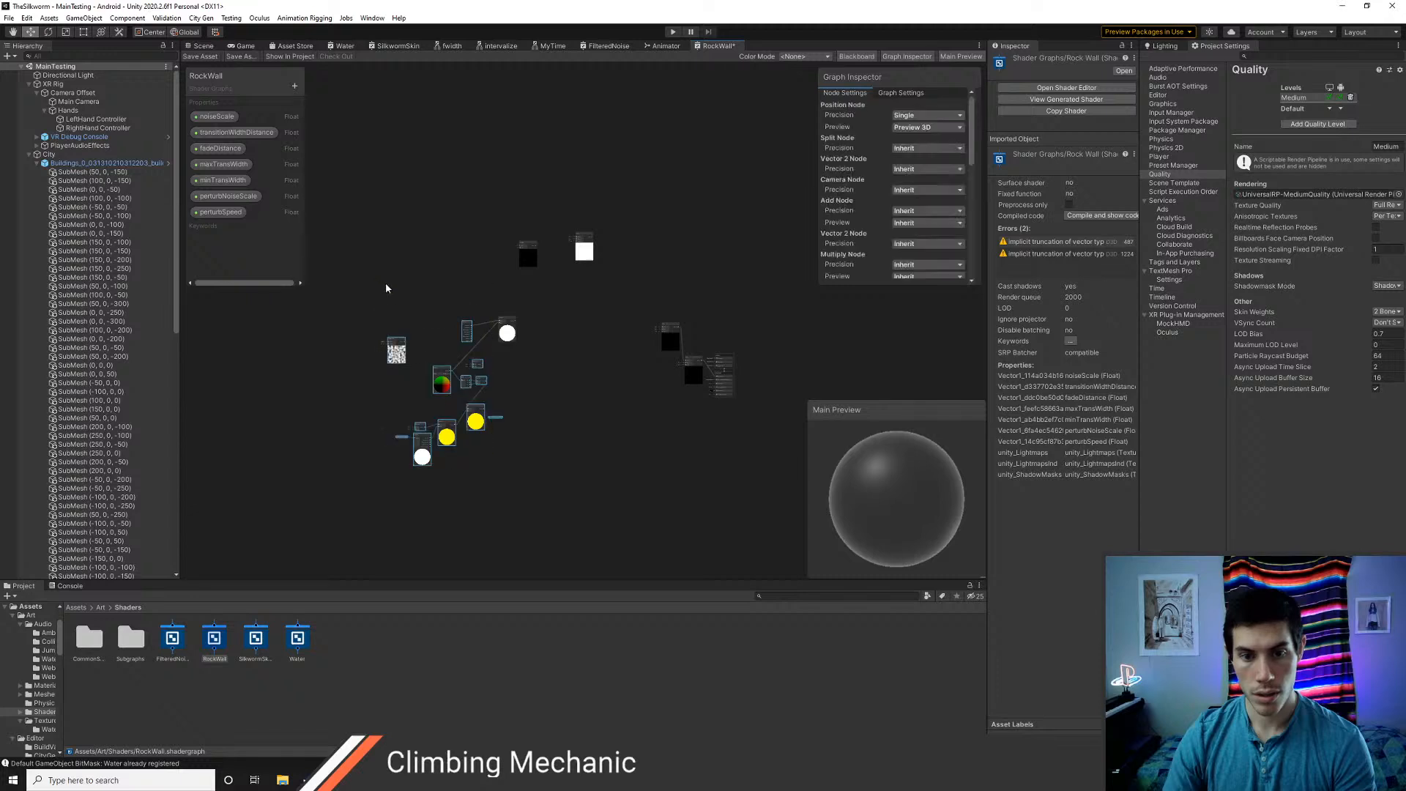
key("Delete")
left_click_drag(594, 236, 594, 236)
key("Delete")
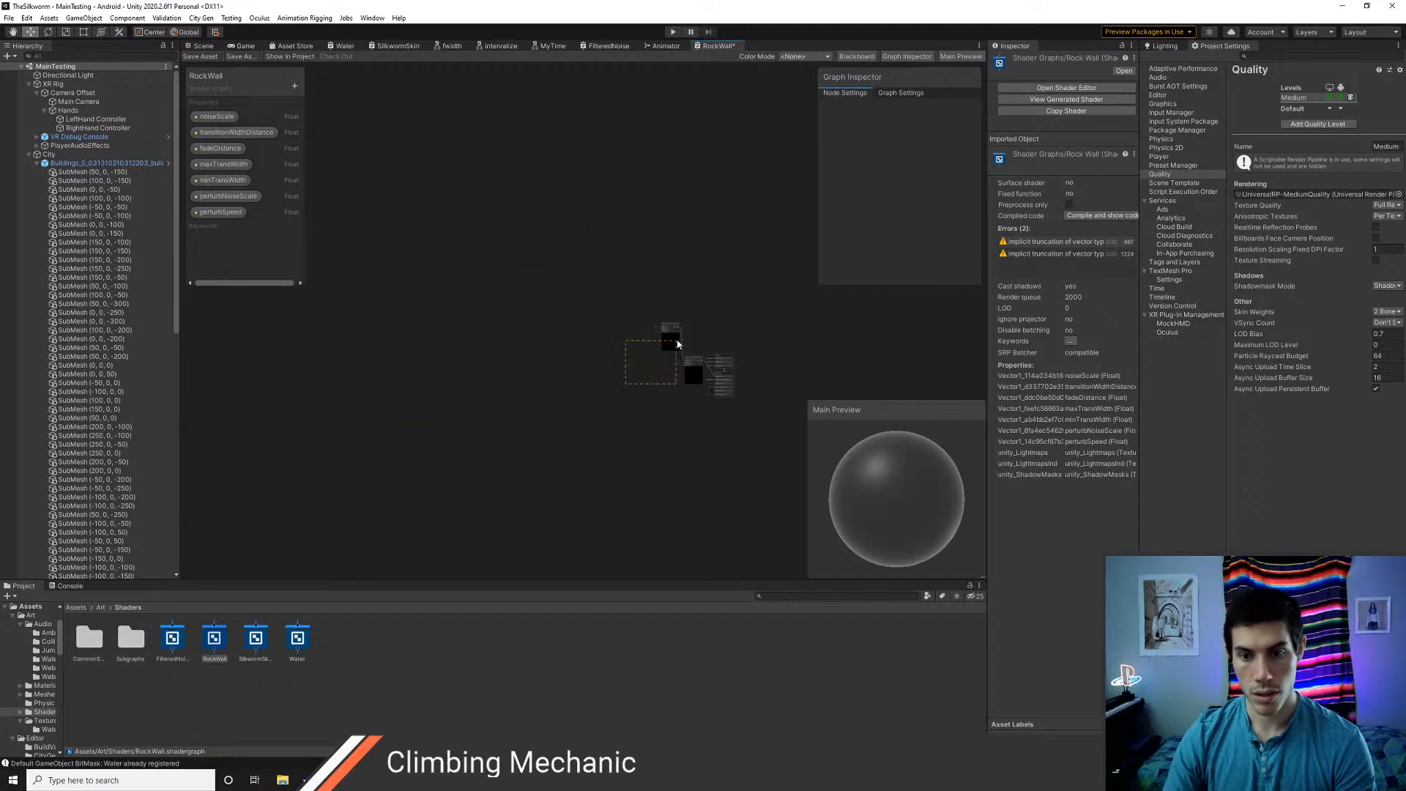
left_click_drag(677, 344, 706, 317)
key("Delete")
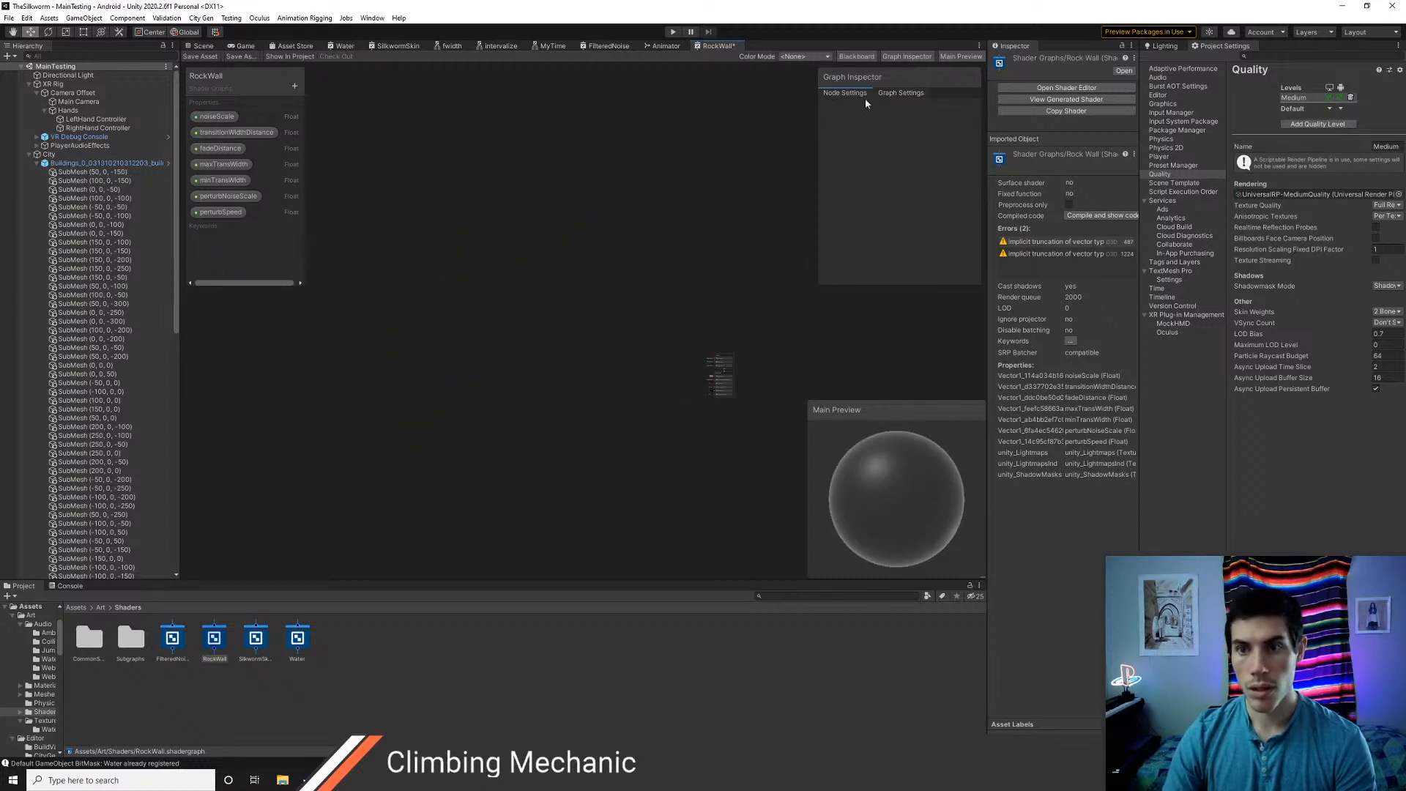
Delete all exposed properties of the RockWall graph, from noiseScale to perturbSpeed
left_click(228, 120)
key("Delete")
left_click(228, 119)
key("Delete")
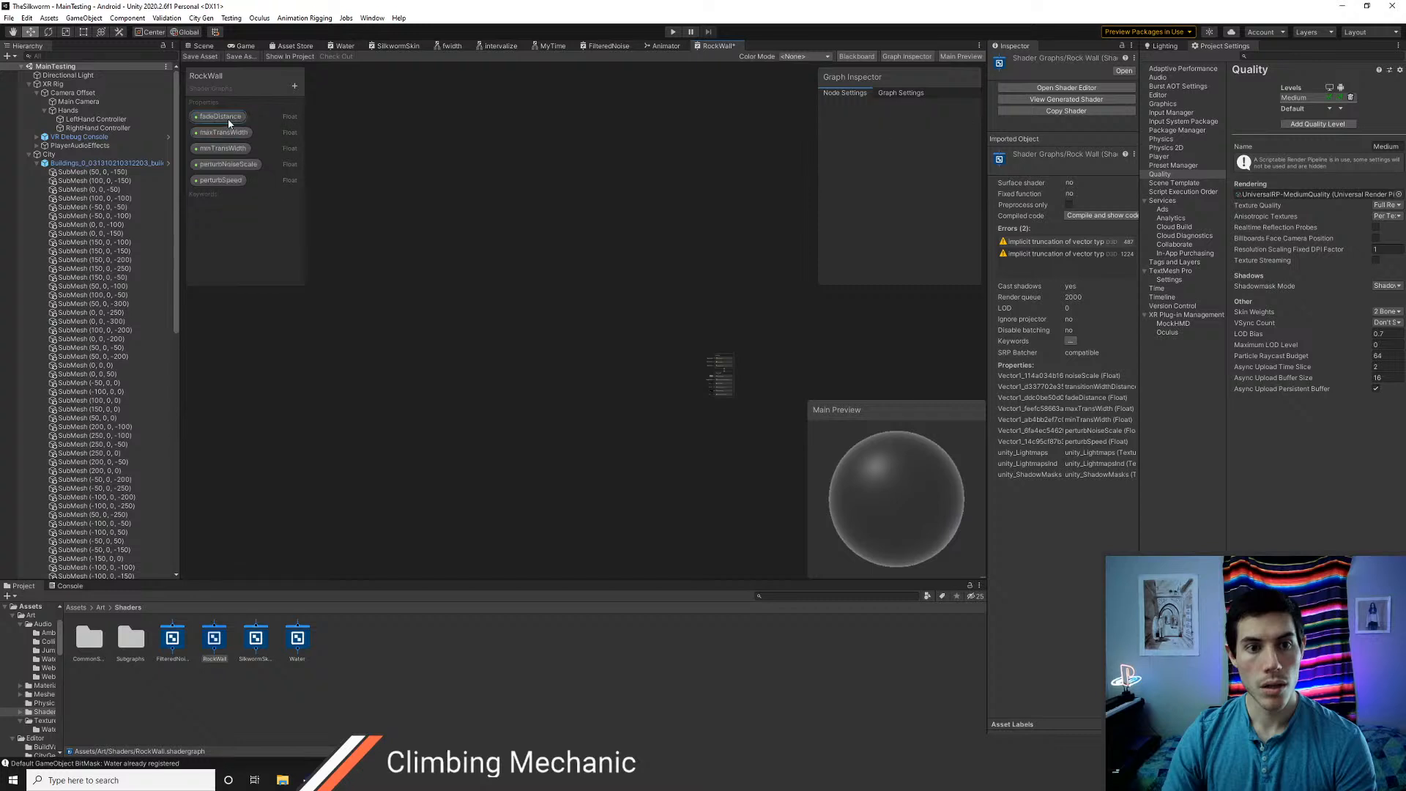
double_click(228, 119)
key("Delete")
left_click(229, 134)
key("Delete")
left_click(229, 134)
key("Delete")
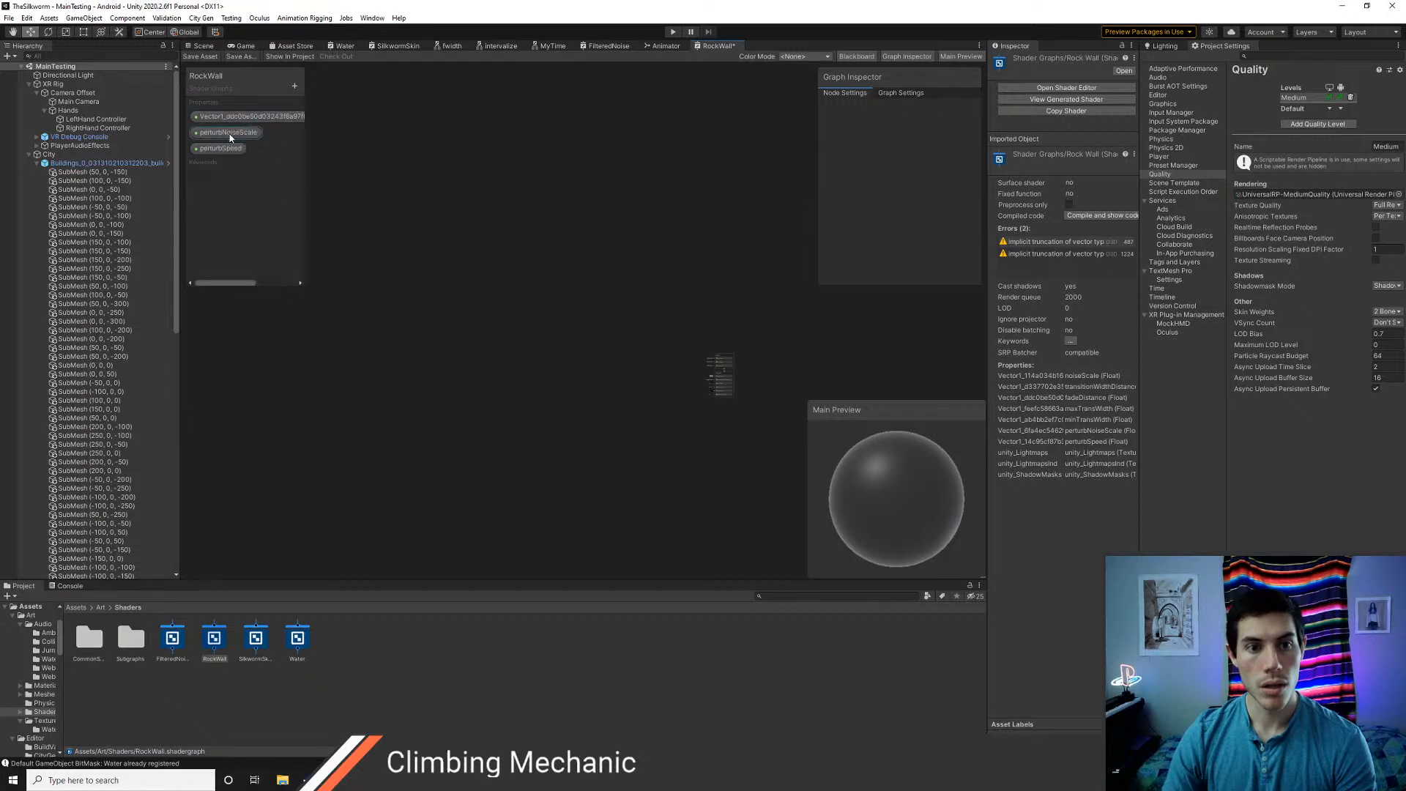
left_click(230, 134)
key("Delete")
left_click(228, 119)
key("Delete")
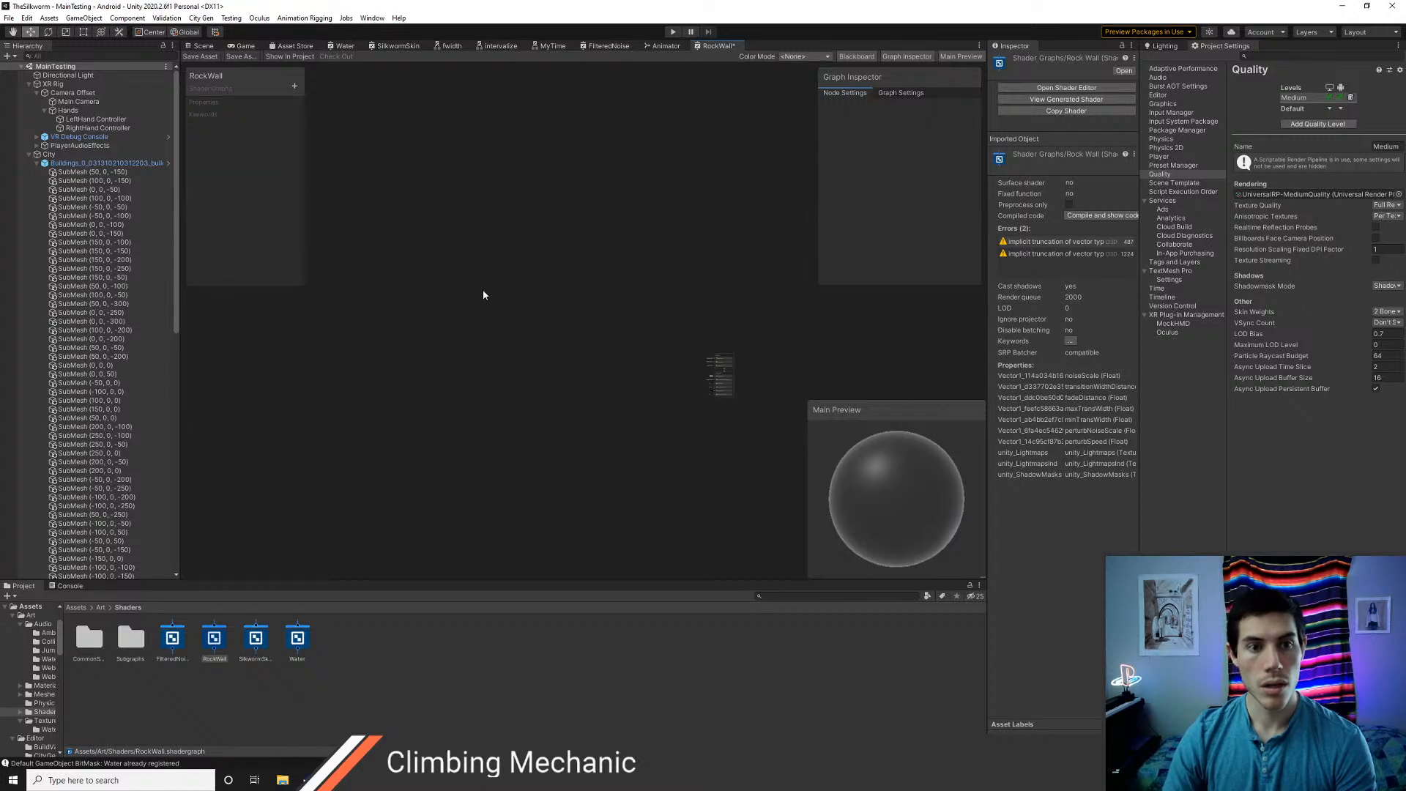
scroll(626, 396, "up", 11)
middle_click_drag(691, 350, 297, 323)
scroll(480, 346, "up", 4)
middle_click_drag(533, 326, 420, 333)
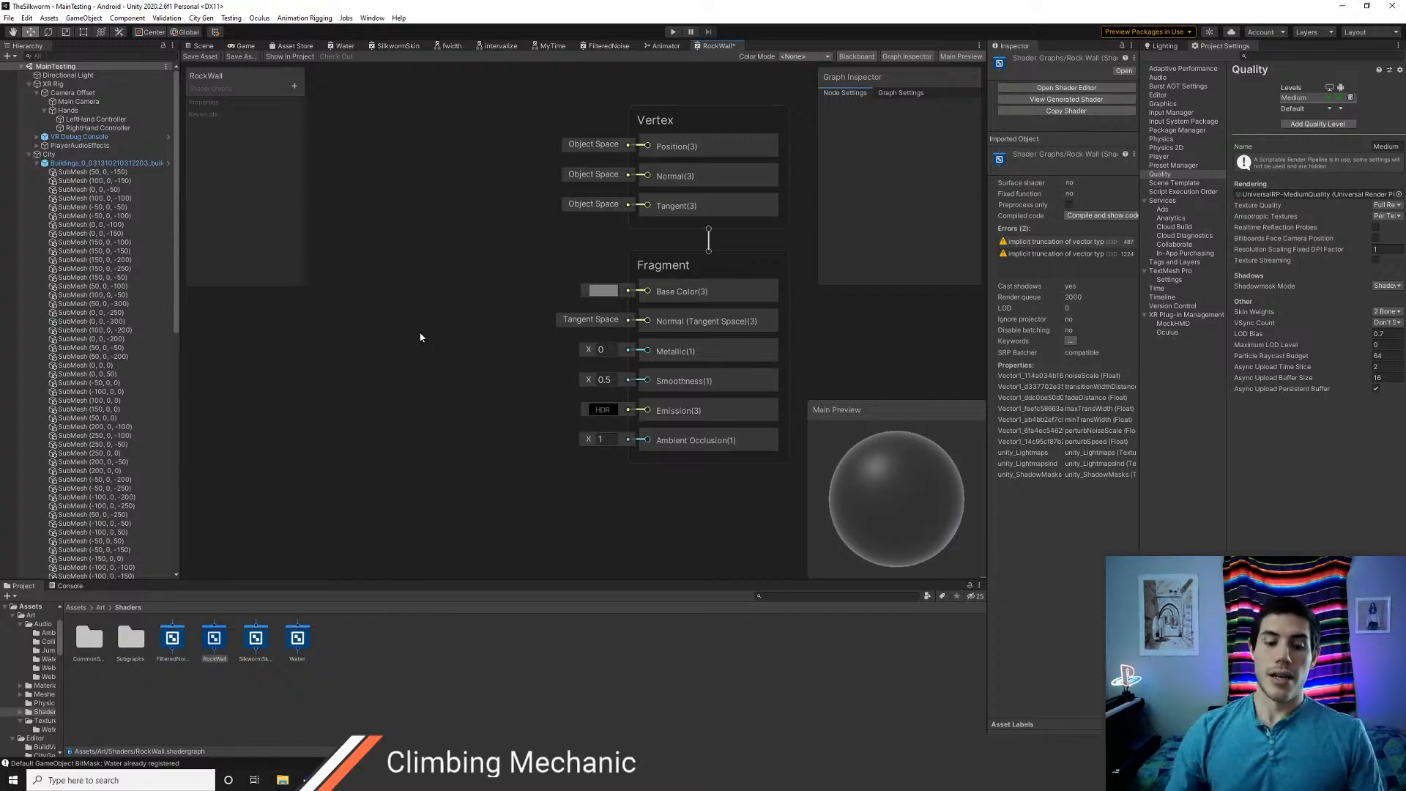
scroll(480, 327, "down", 3)
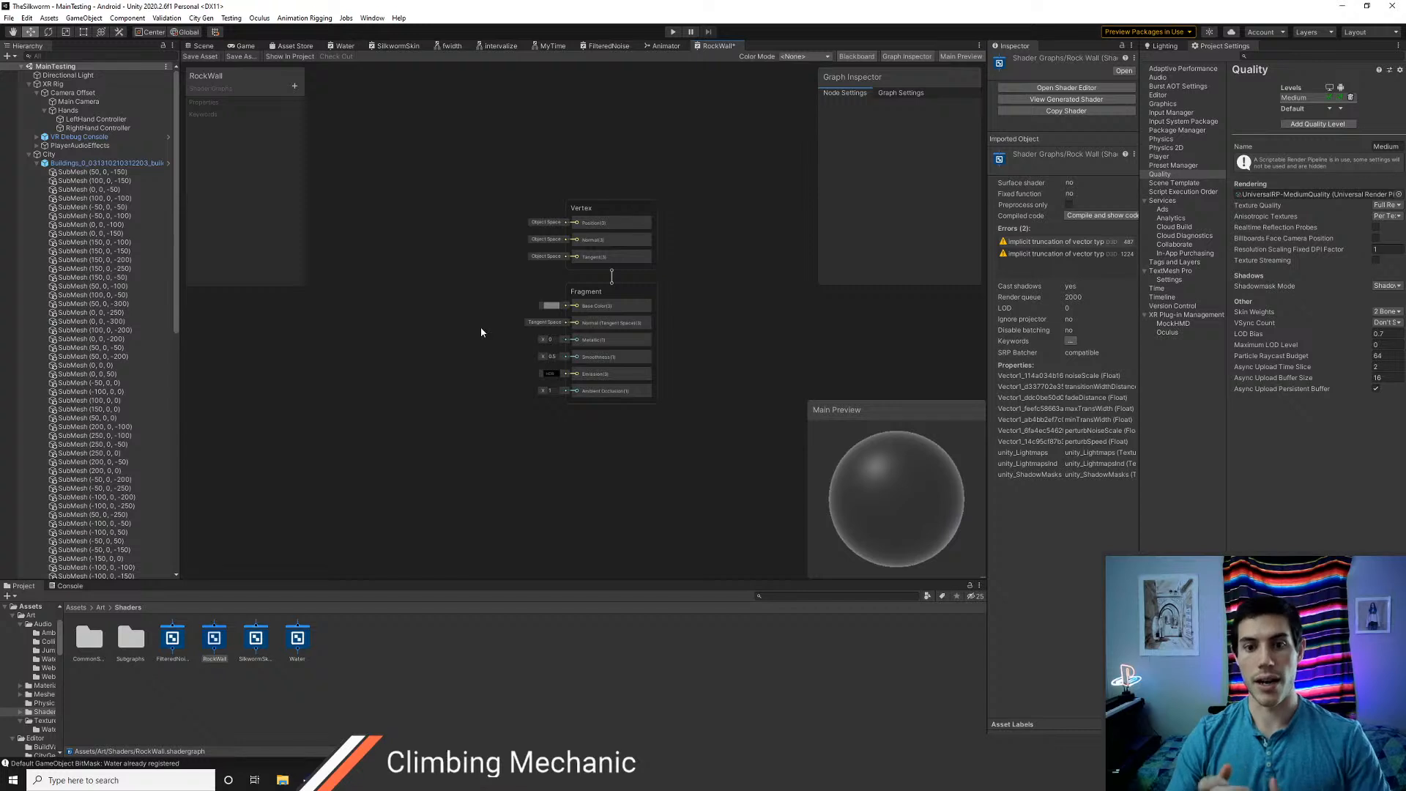
scroll(461, 338, "down", 2)
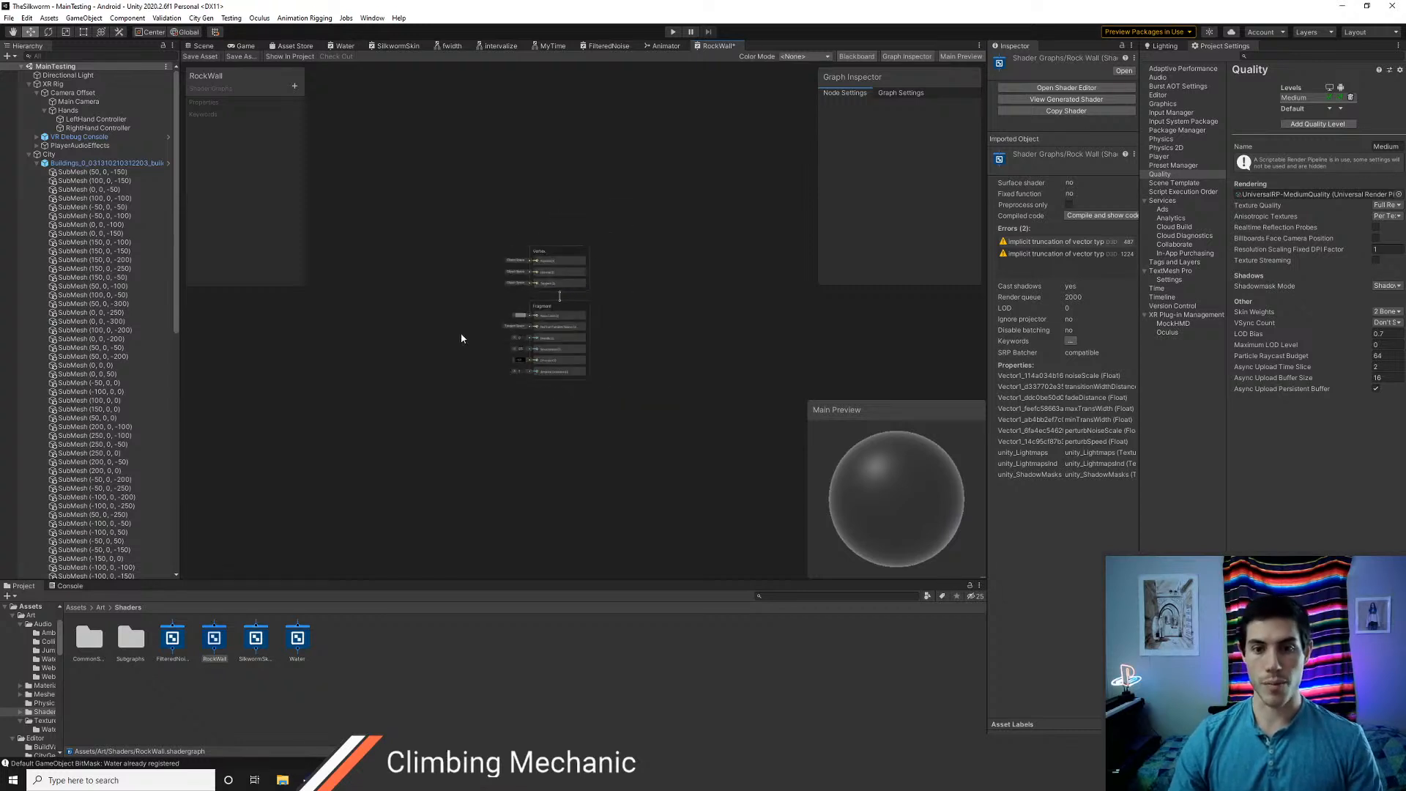
middle_click_drag(450, 340, 506, 373)
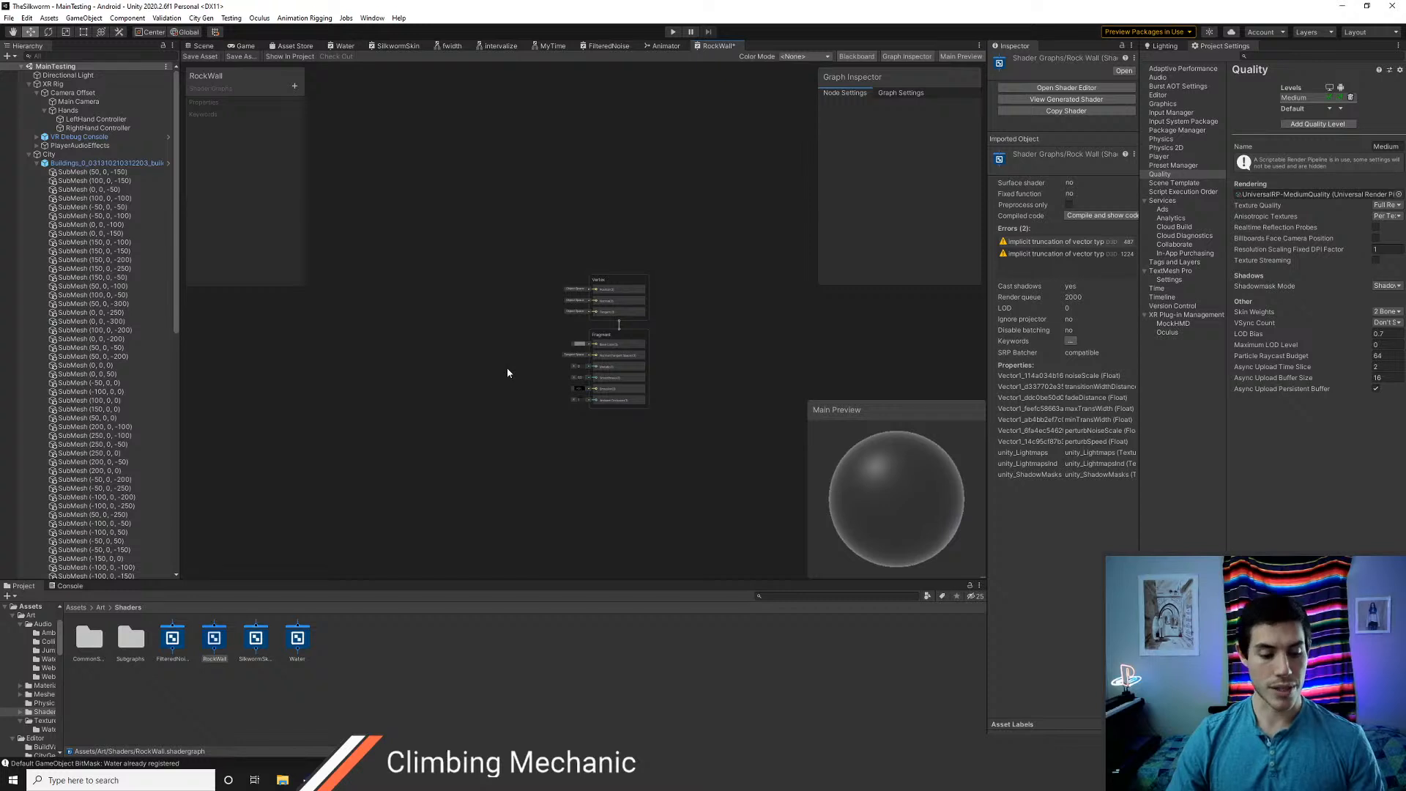
Add a UV node to the RockWall graph and place it well before the Fragment block
scroll(520, 343, "up", 3)
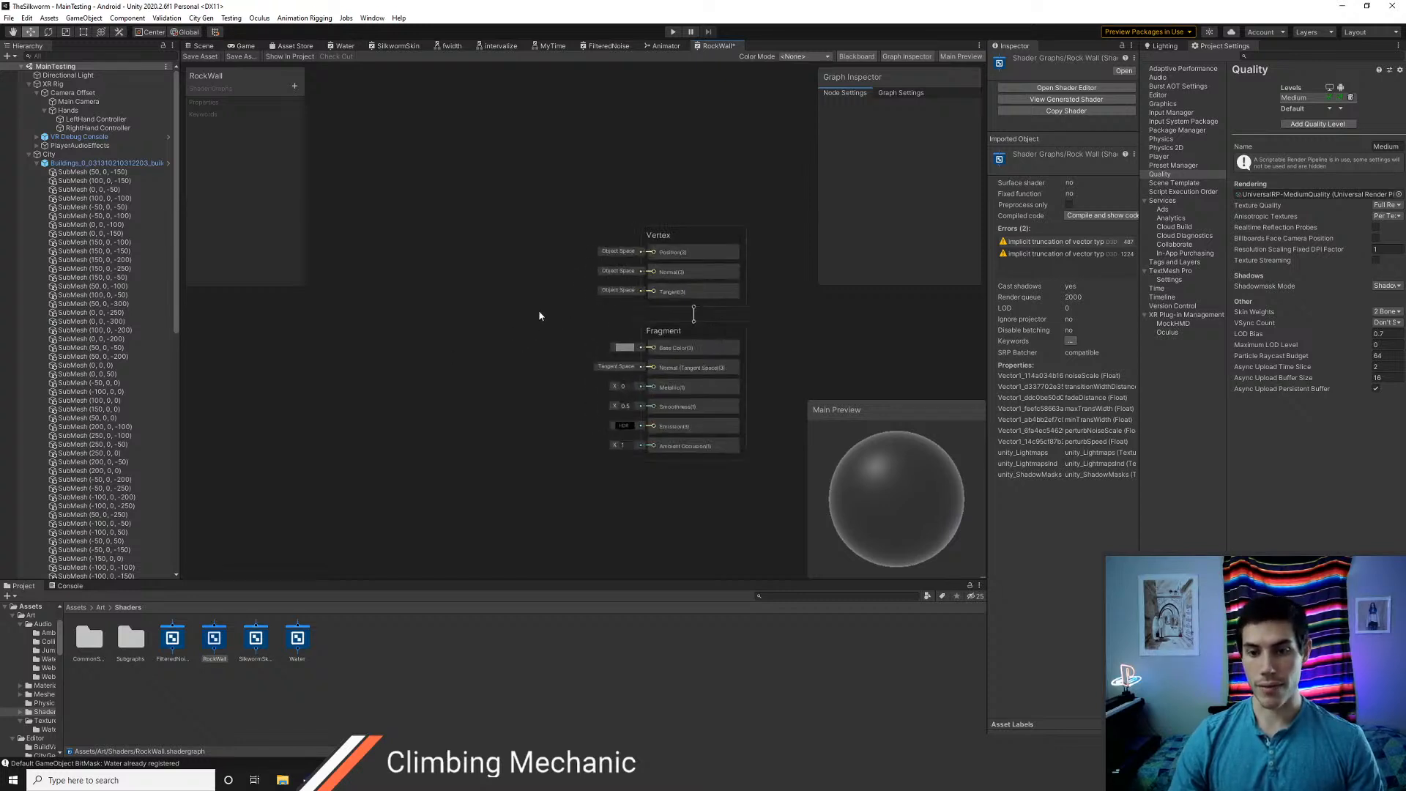
middle_click_drag(540, 316, 462, 276)
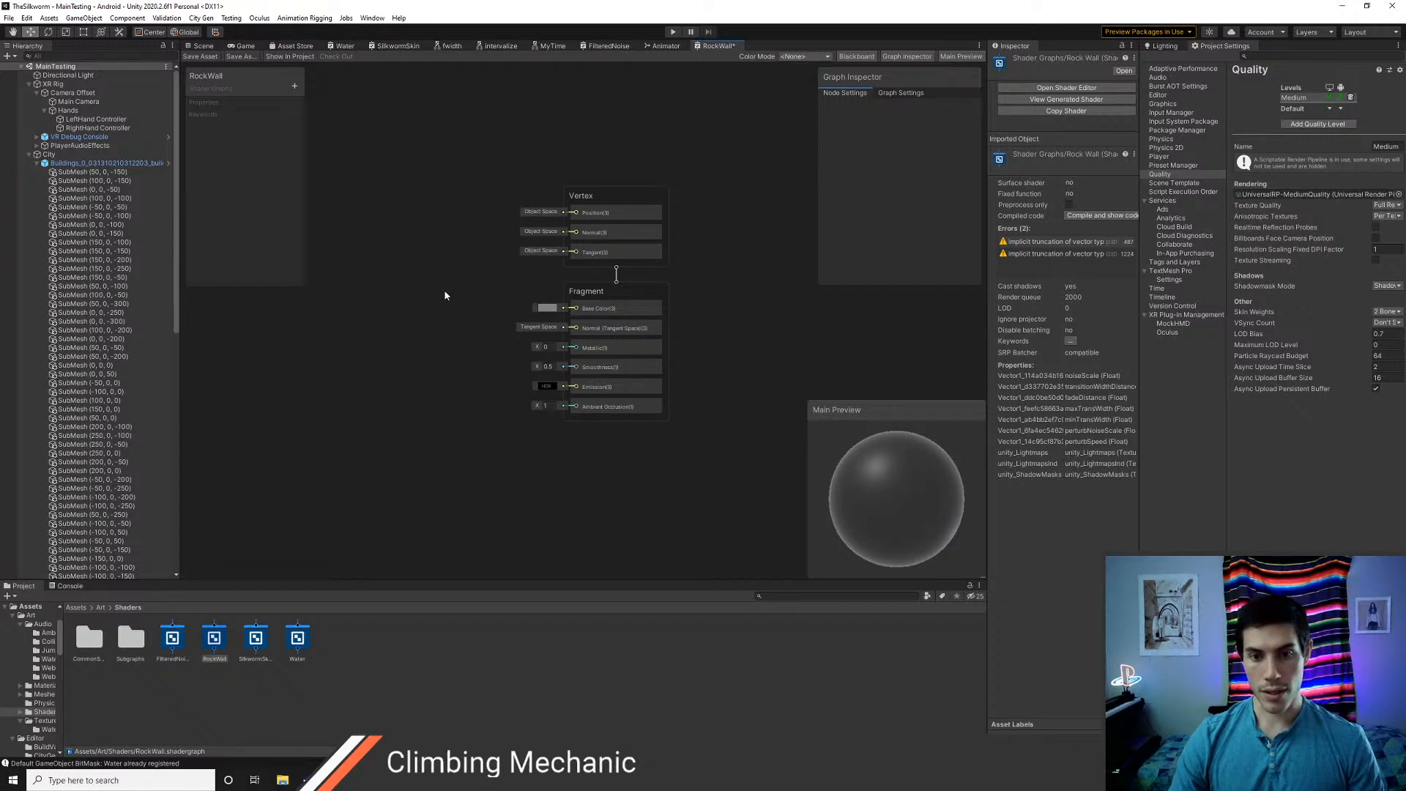
middle_click_drag(445, 296, 542, 327)
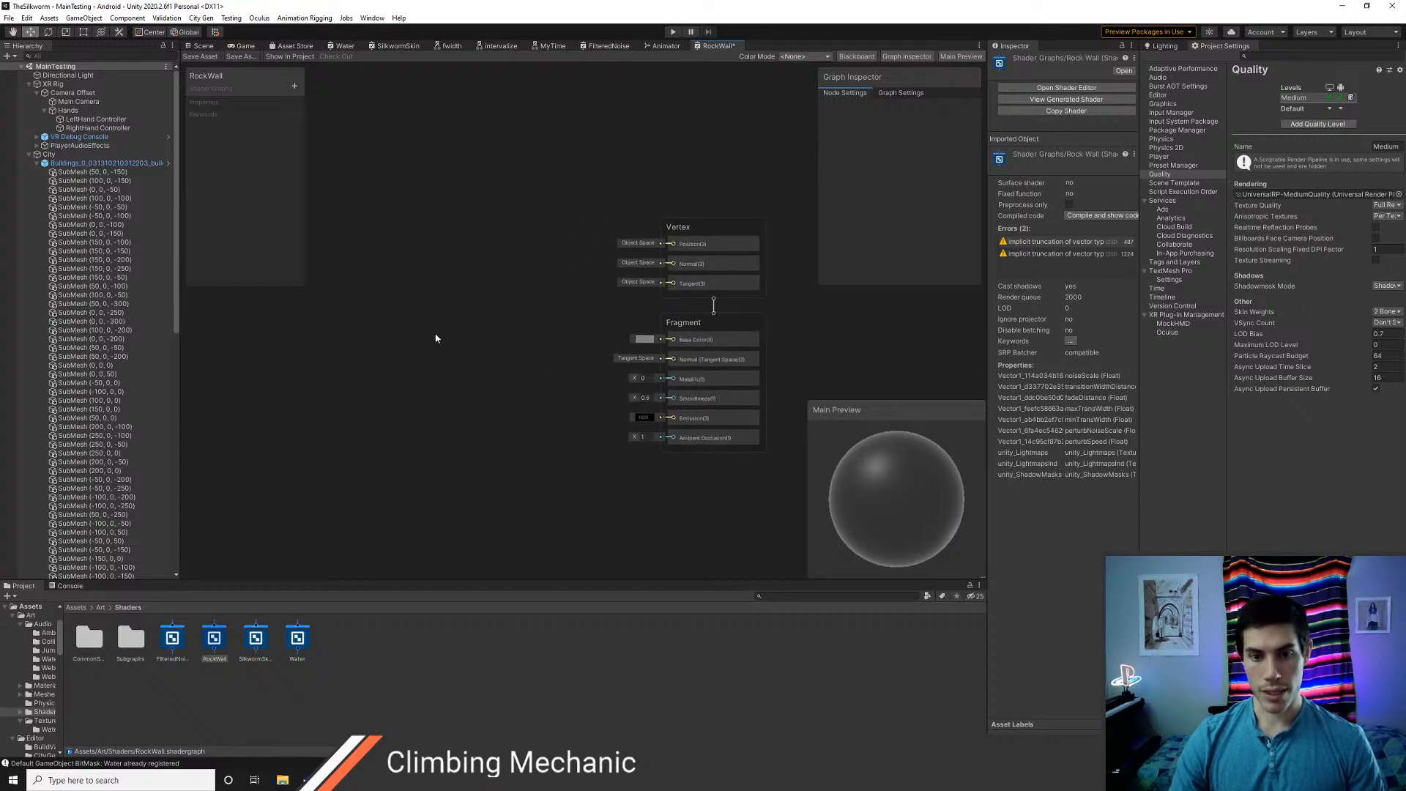
middle_click_drag(436, 336, 512, 323)
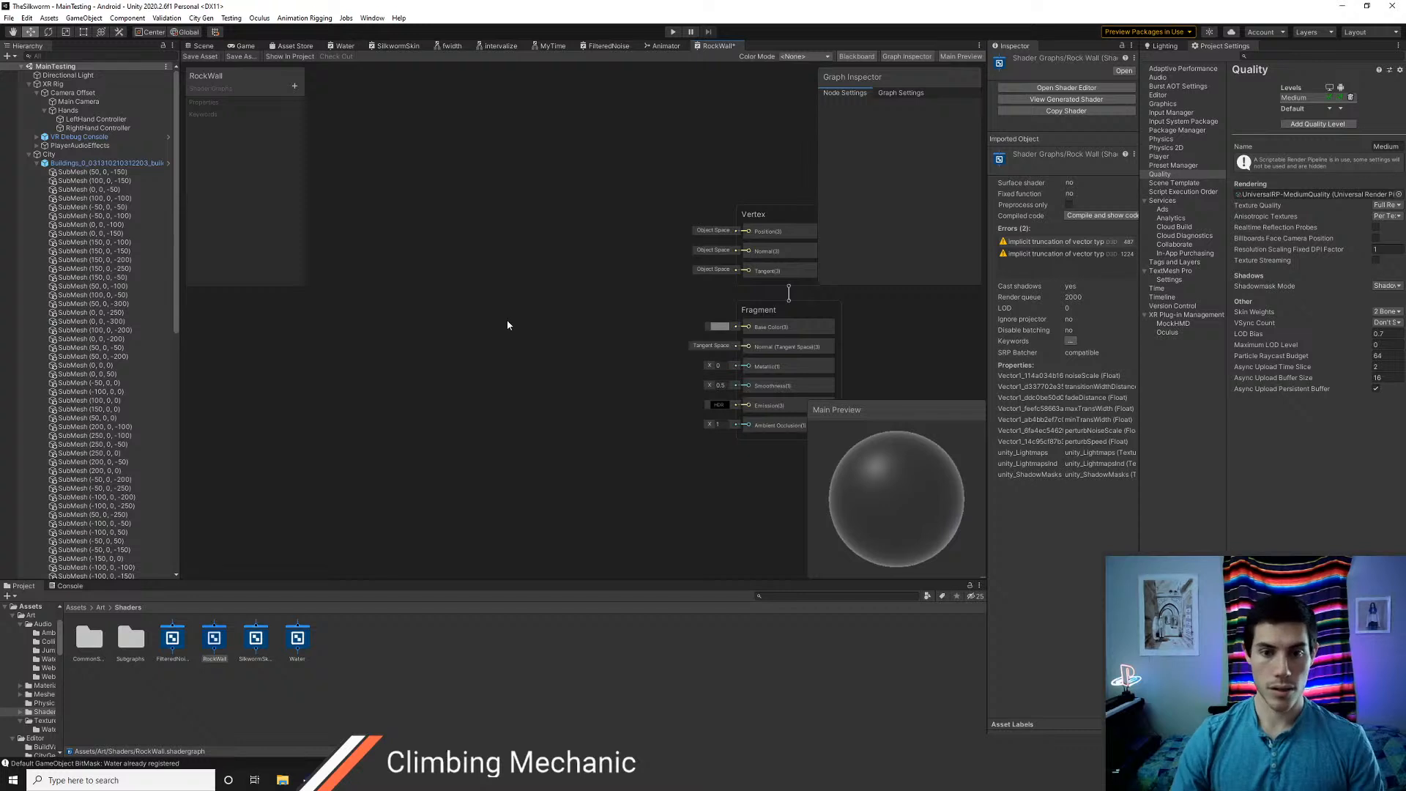
right_click(512, 325)
left_click(541, 328)
type("uv")
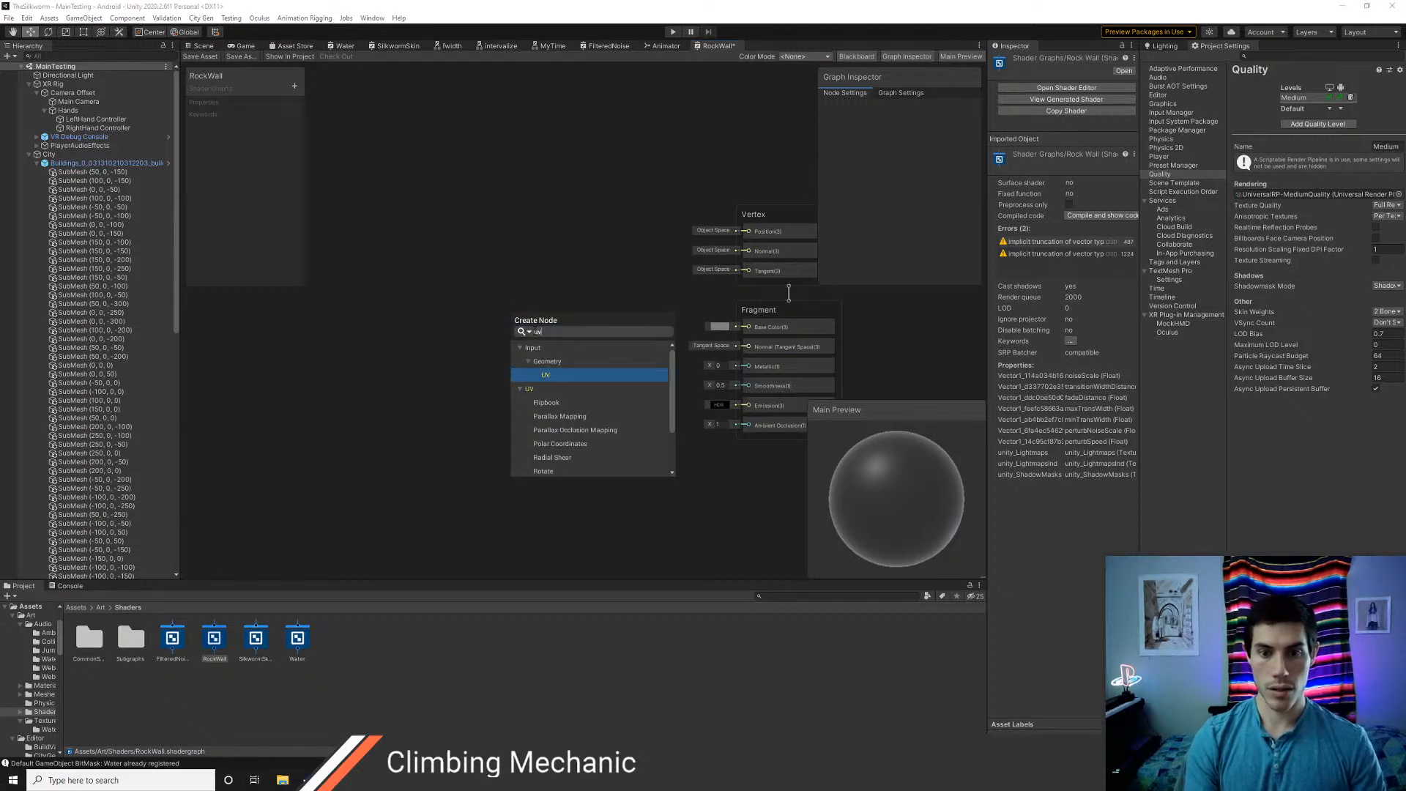
key("Return")
left_click_drag(542, 345, 341, 311)
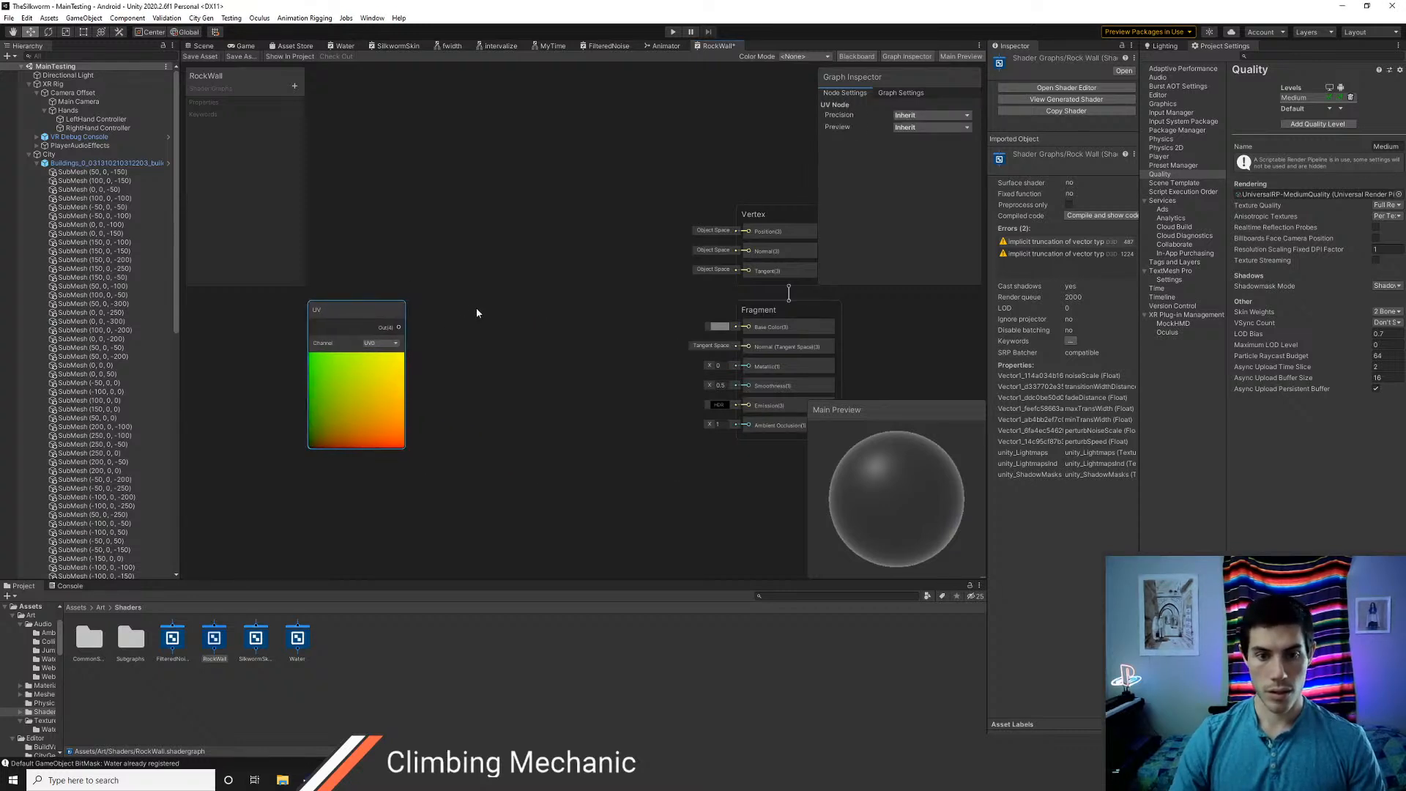
Try channel UV1 on the UV node and return it to UV0
left_click(380, 342)
left_click(395, 366)
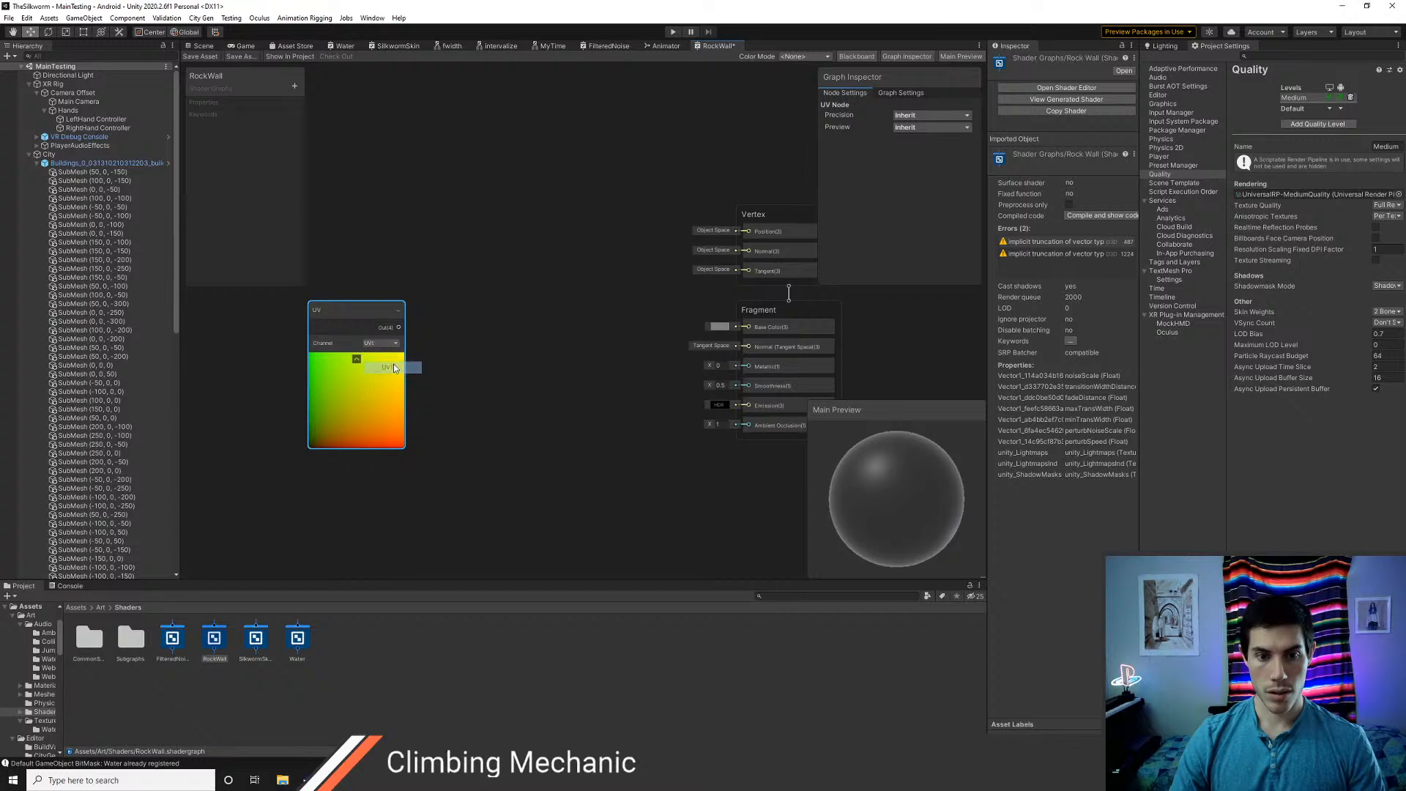
left_click(394, 344)
left_click(394, 358)
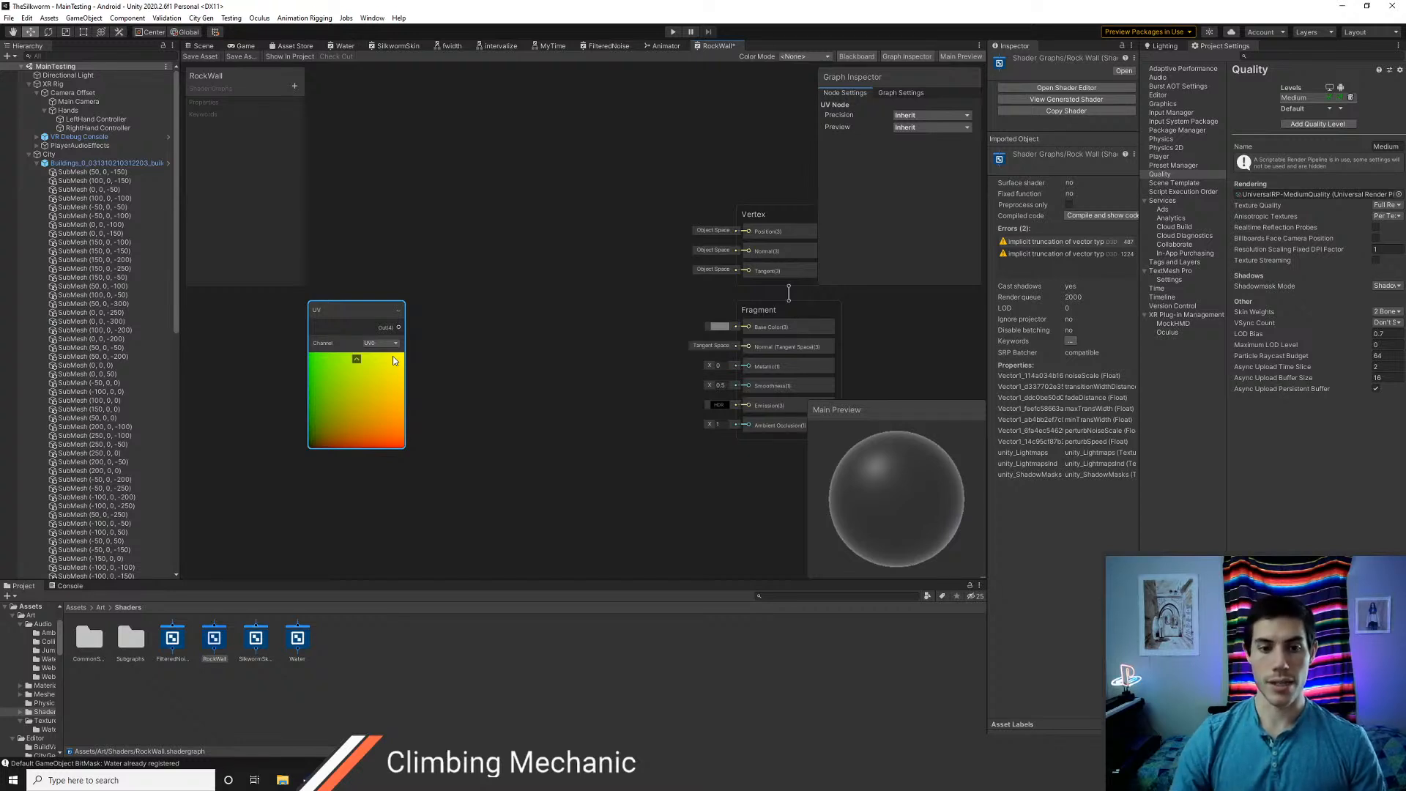
Move the UV node farther away from the Fragment block to make room for more nodes
left_click_drag(347, 429, 317, 430)
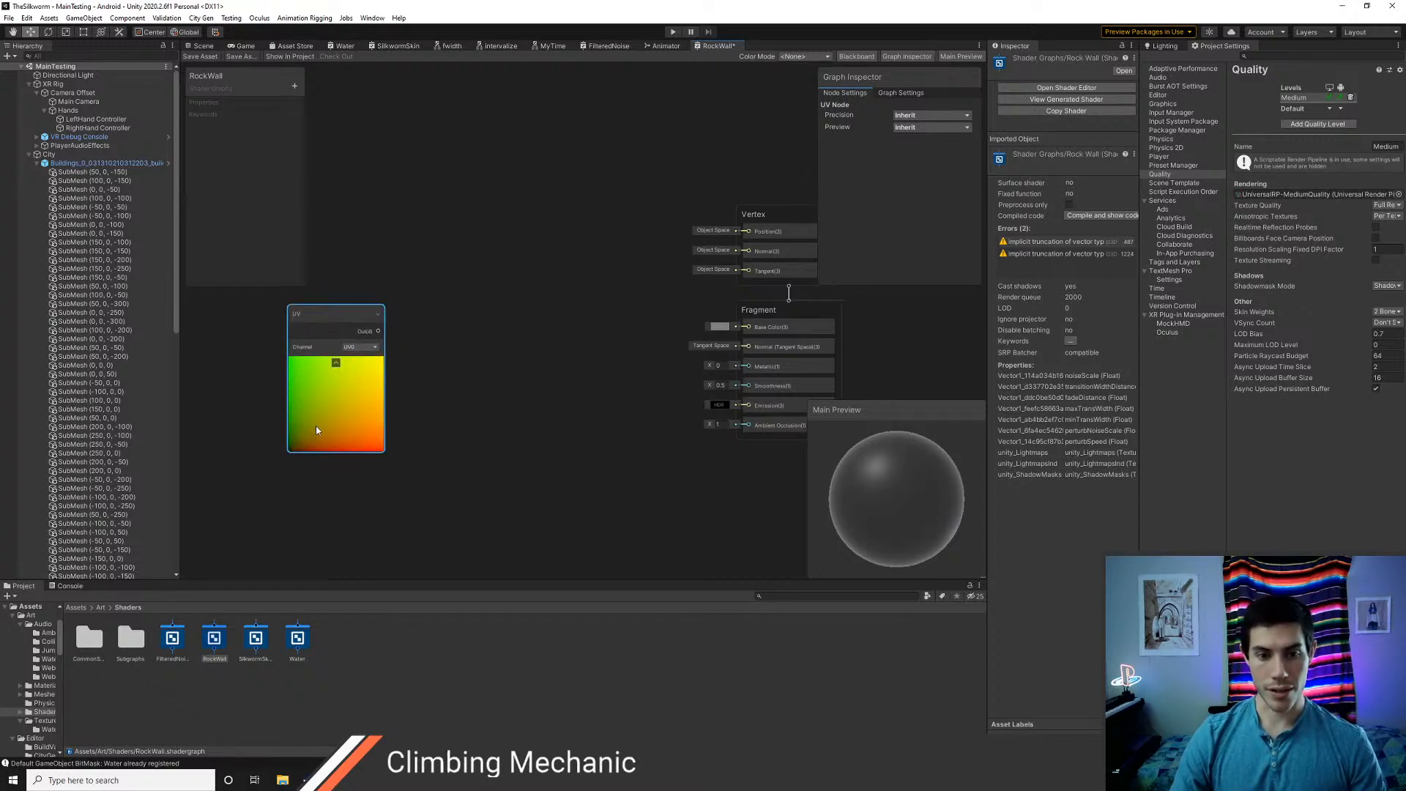
left_click_drag(320, 312, 282, 317)
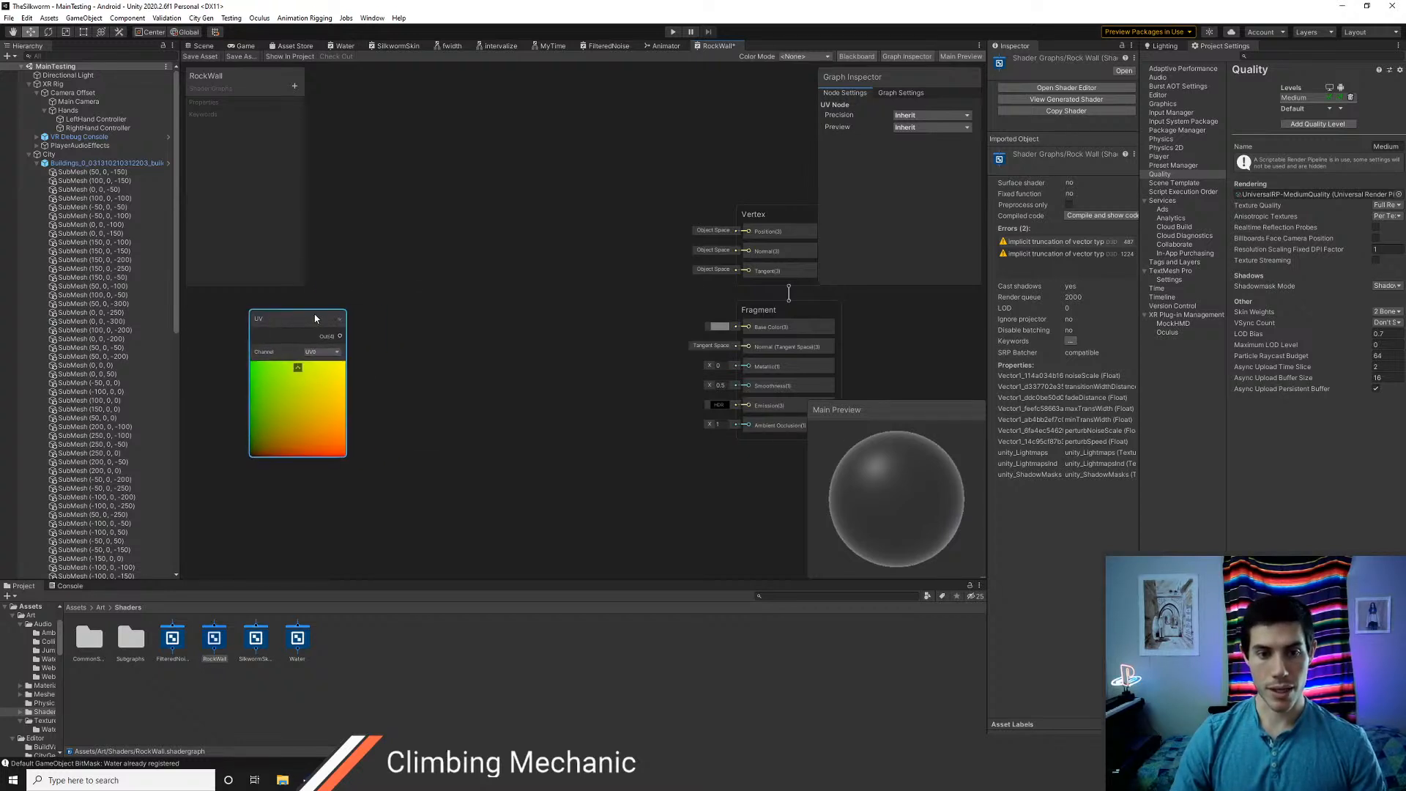
Search the graph's node library for noise and fbm nodes
right_click(449, 304)
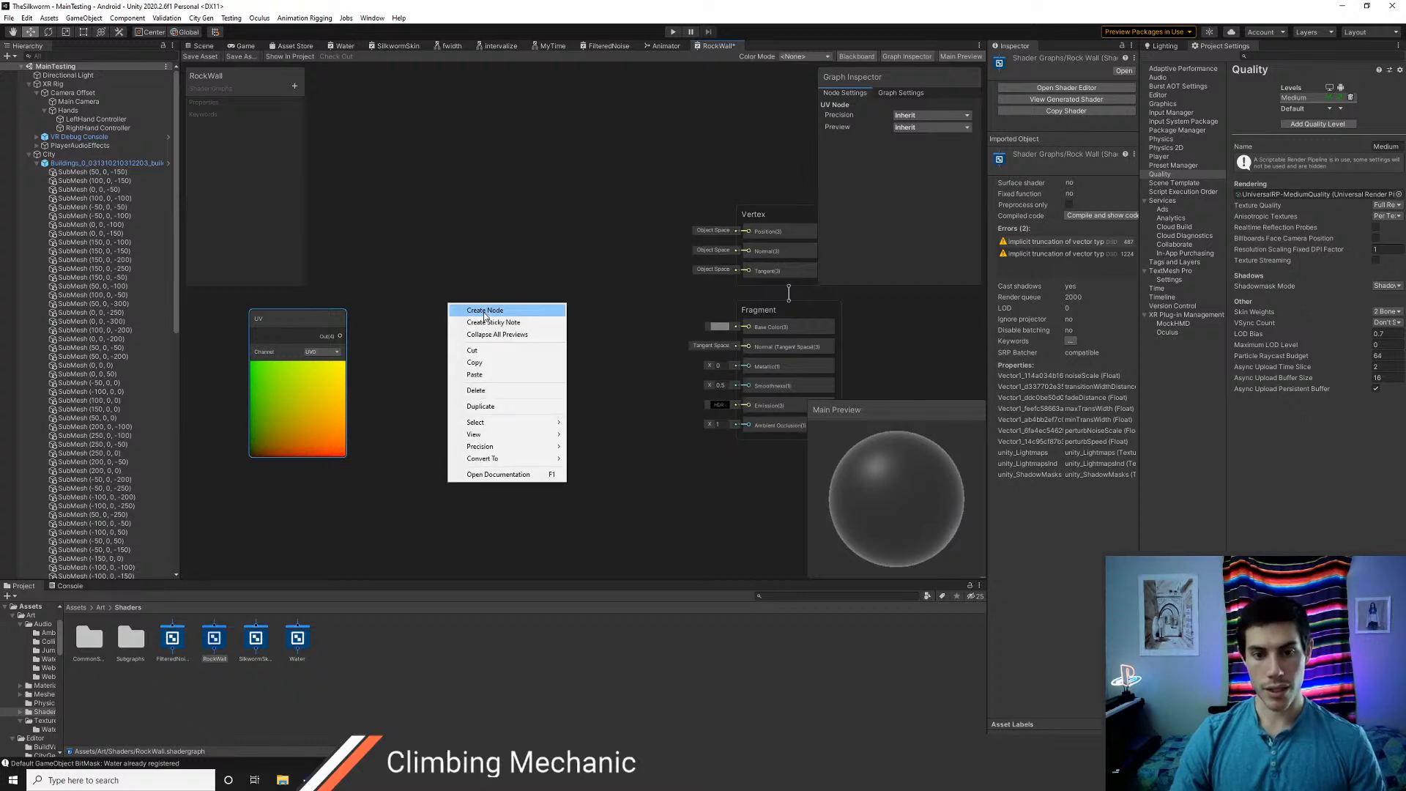
left_click(484, 311)
type("noise")
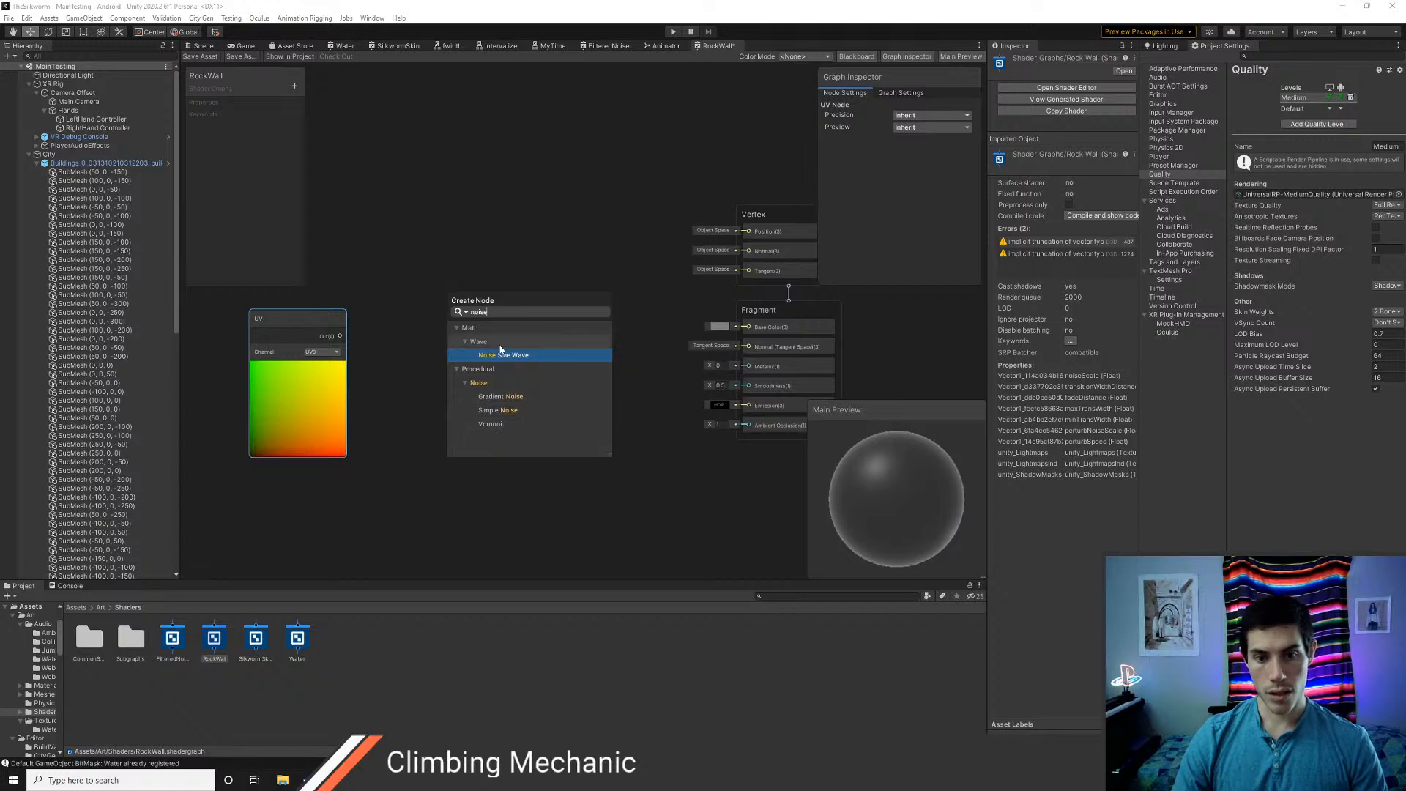
key("BackSpace")
key("BackSpace")
key("BackSpace")
key("BackSpace")
key("BackSpace")
type("fbm")
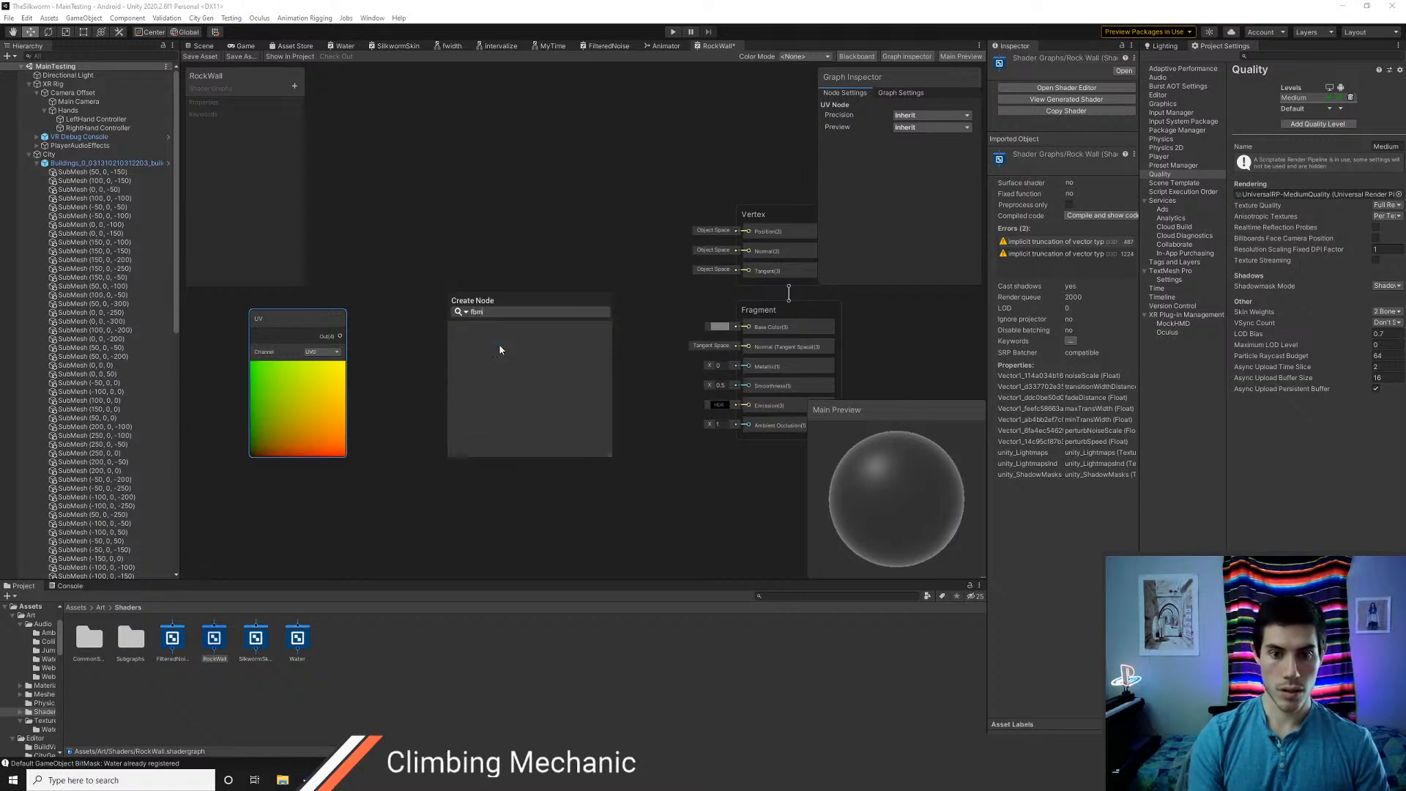
key("BackSpace")
key("BackSpace")
key("BackSpace")
type("fbm")
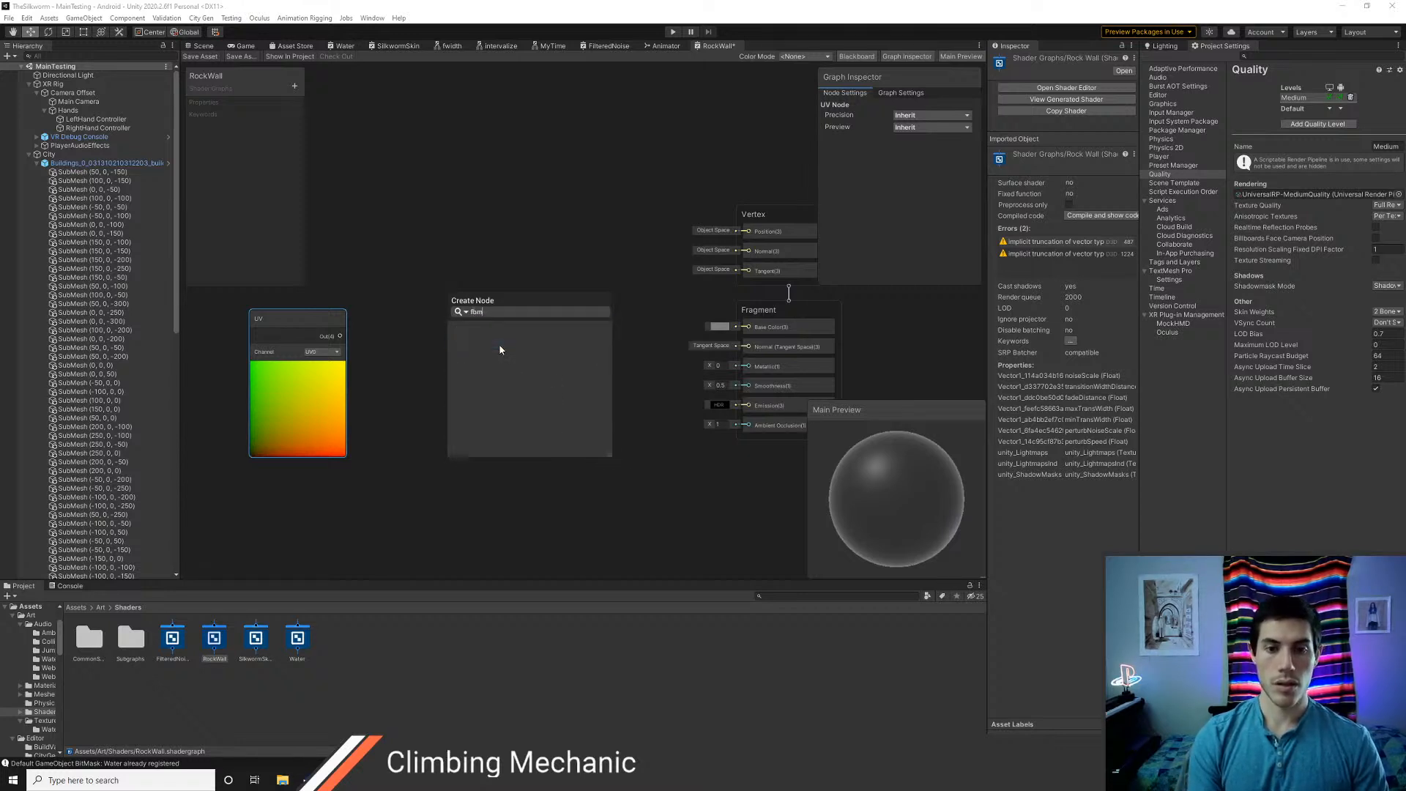
key("BackSpace")
key("BackSpace")
Switch to Chrome and search the web for "fbm shadergraph unity"
key("alt+Tab")
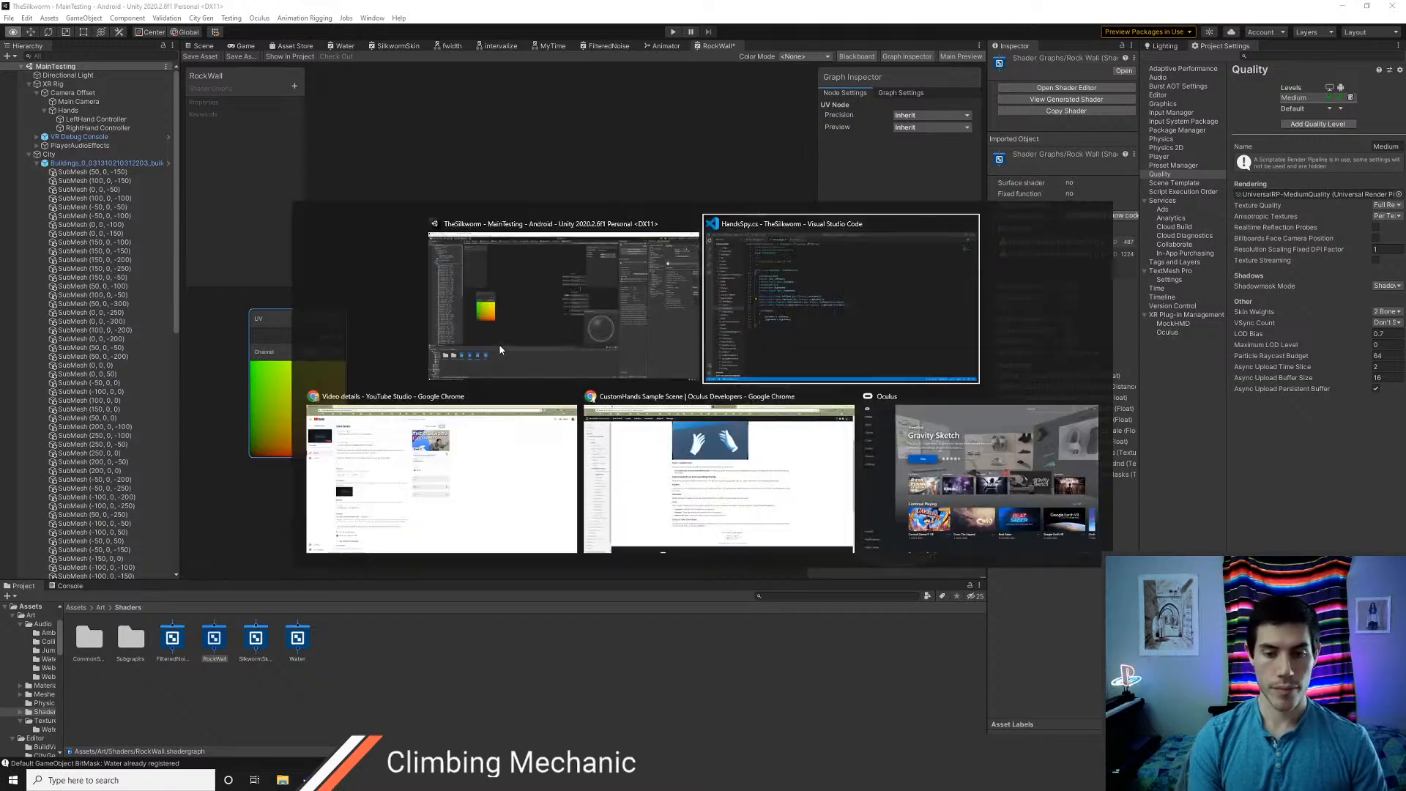
key("alt+Tab")
key("ctrl+l")
type("fbm ")
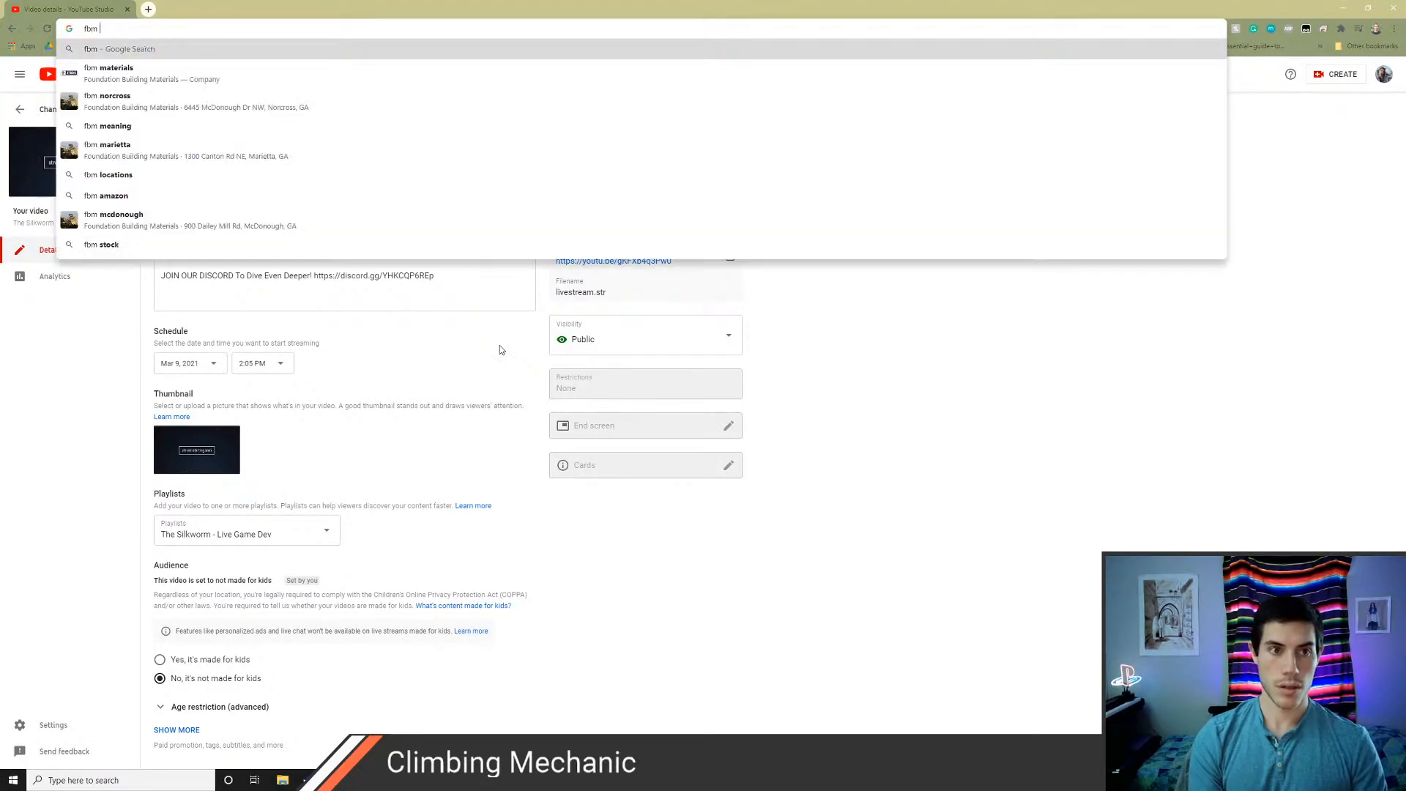
type("shadergraph unity")
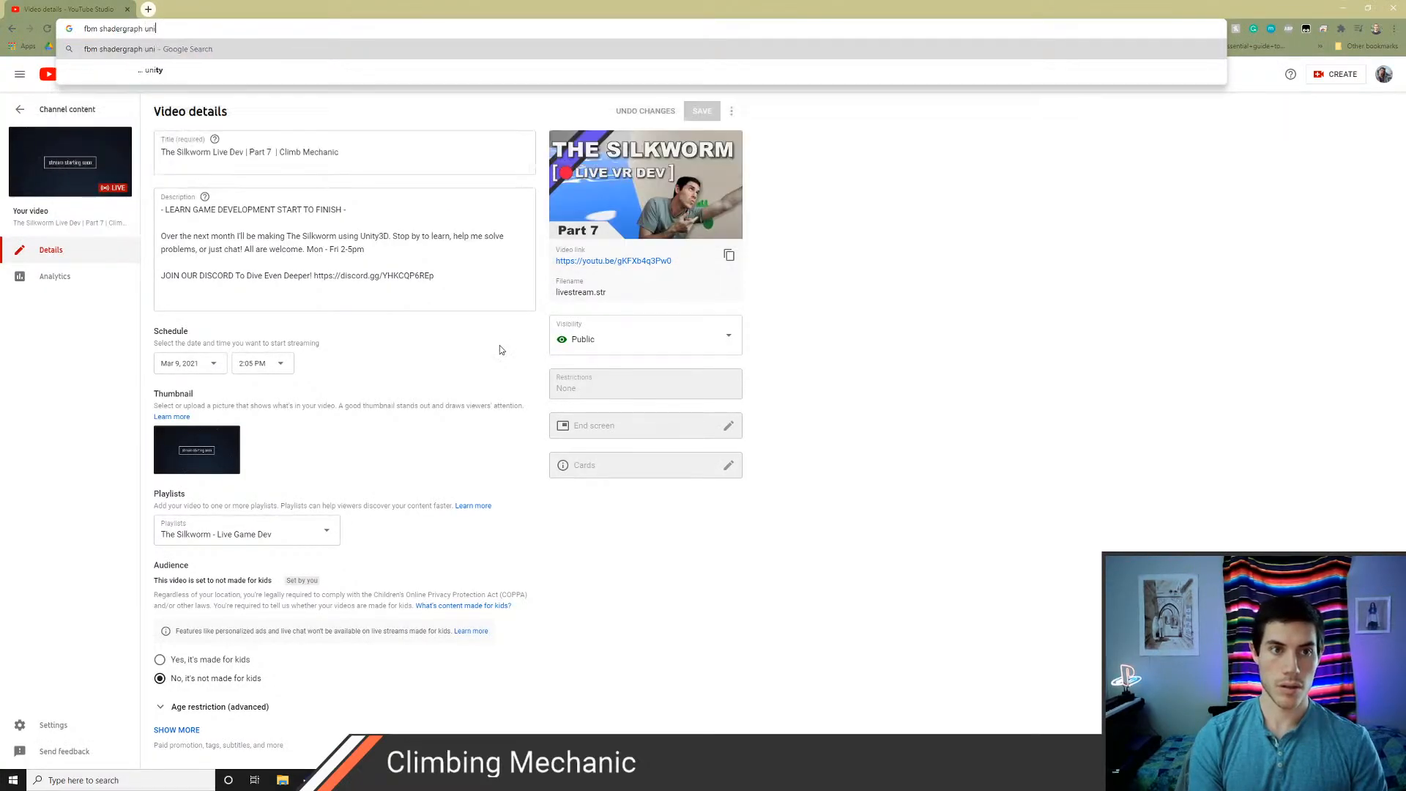
key("Return")
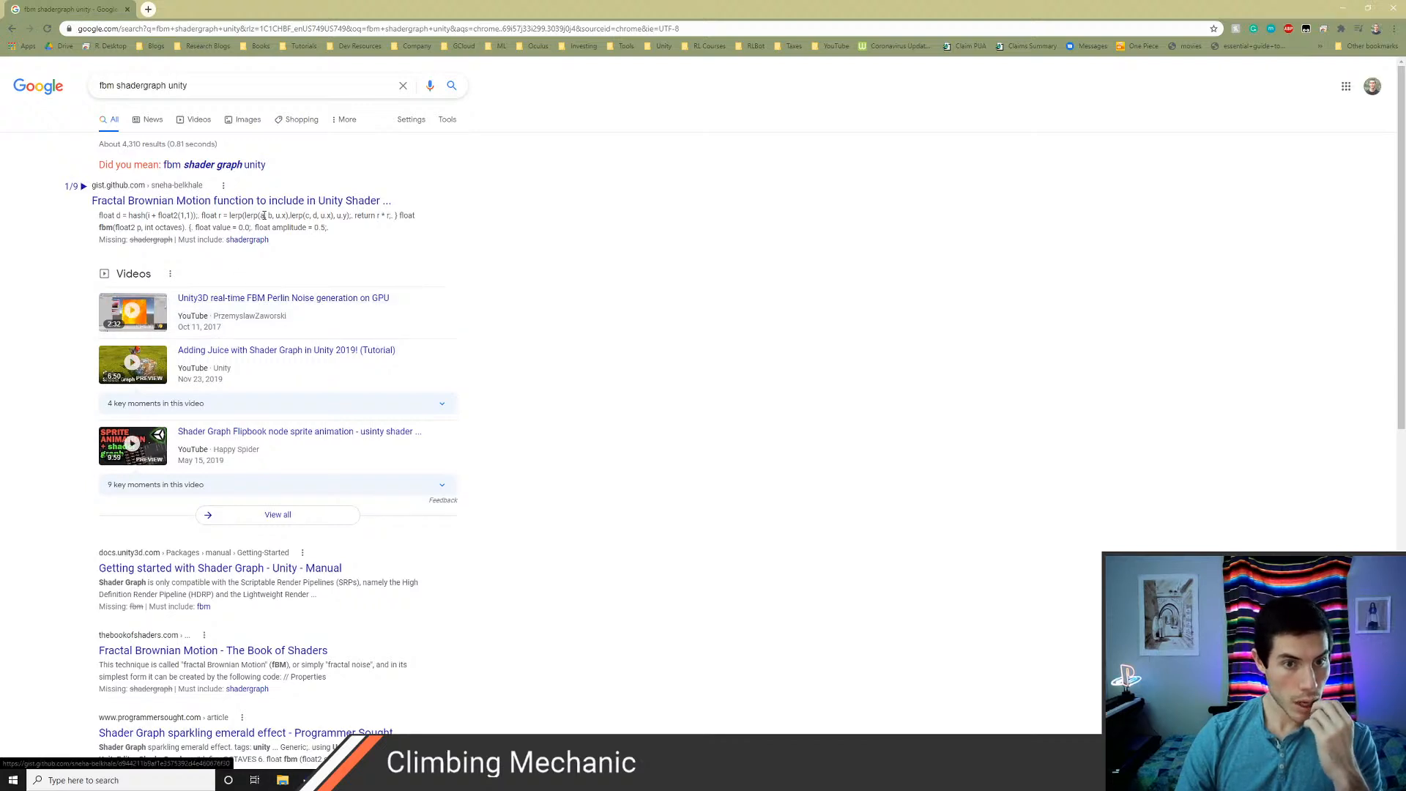
Look through the results for an FBM shader graph, checking the Programmer Sought article on the sparkling emerald effect
scroll(315, 374, "down", 3)
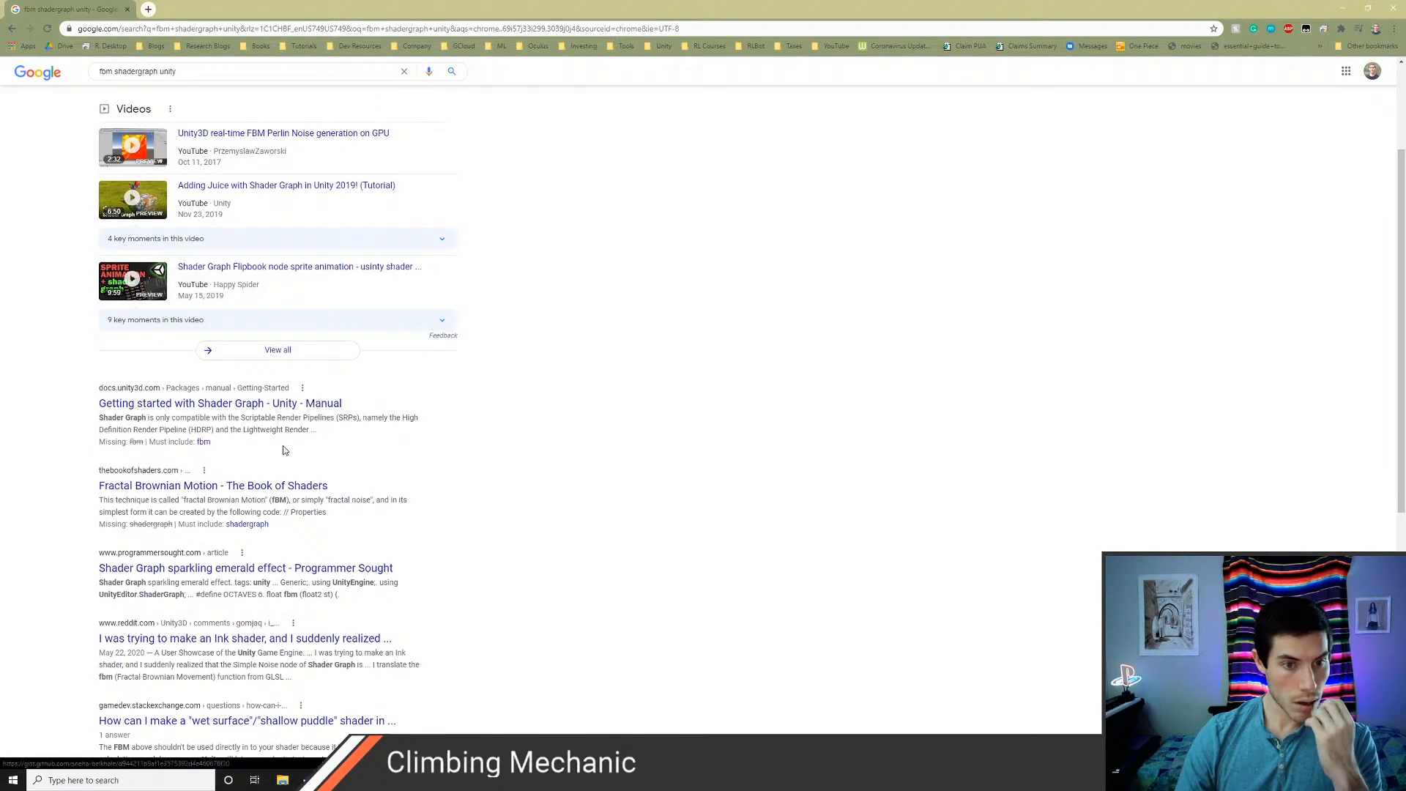
scroll(284, 449, "down", 3)
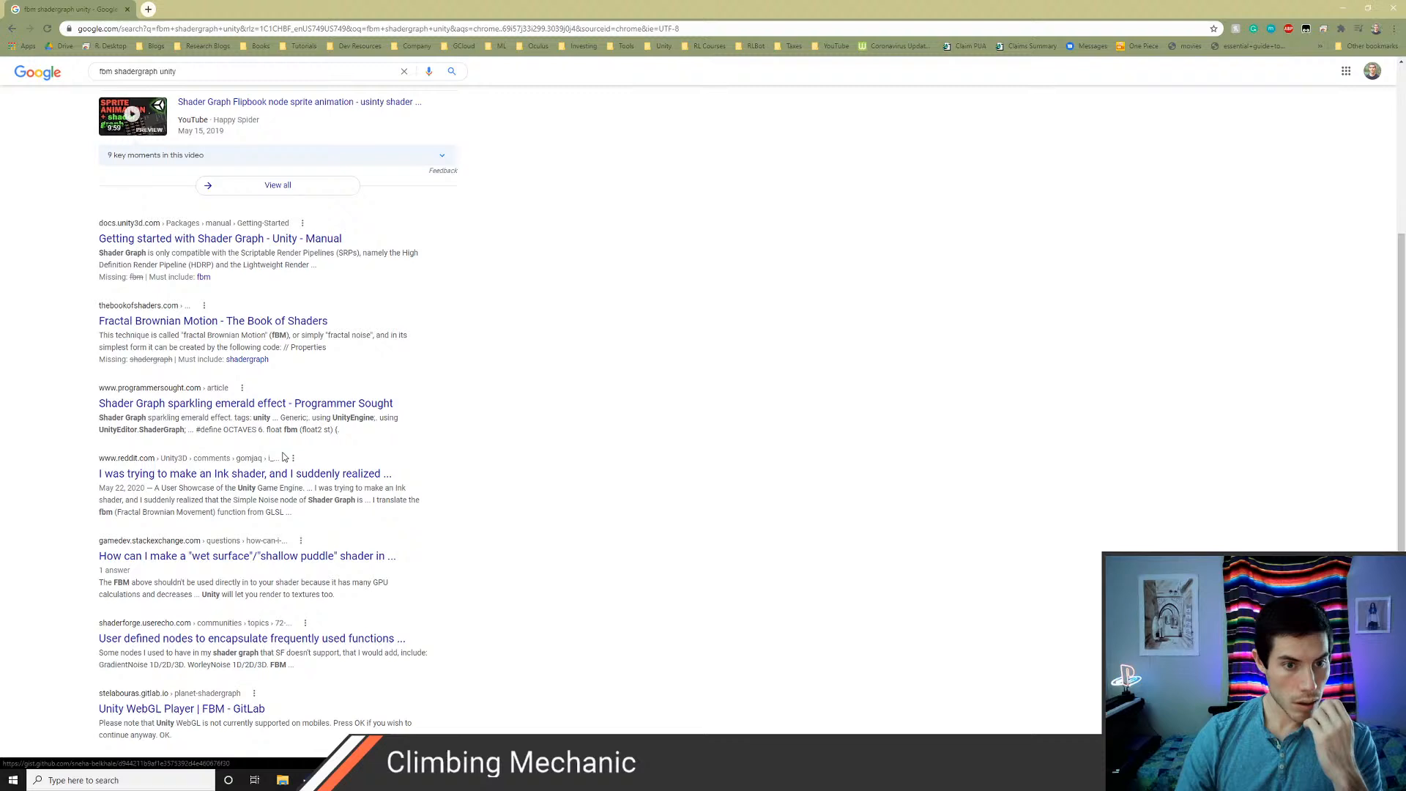
scroll(285, 457, "down", 2)
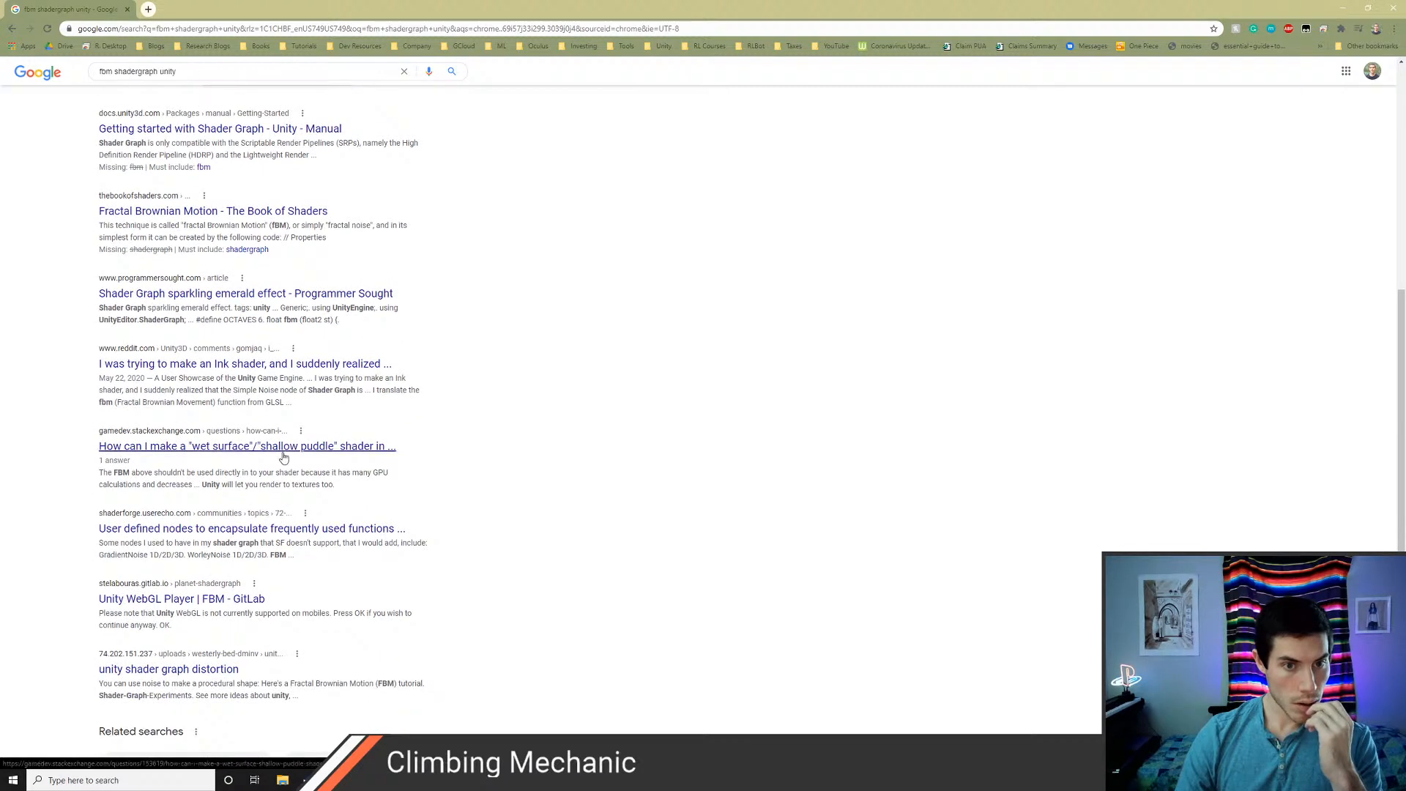
scroll(284, 457, "down", 1)
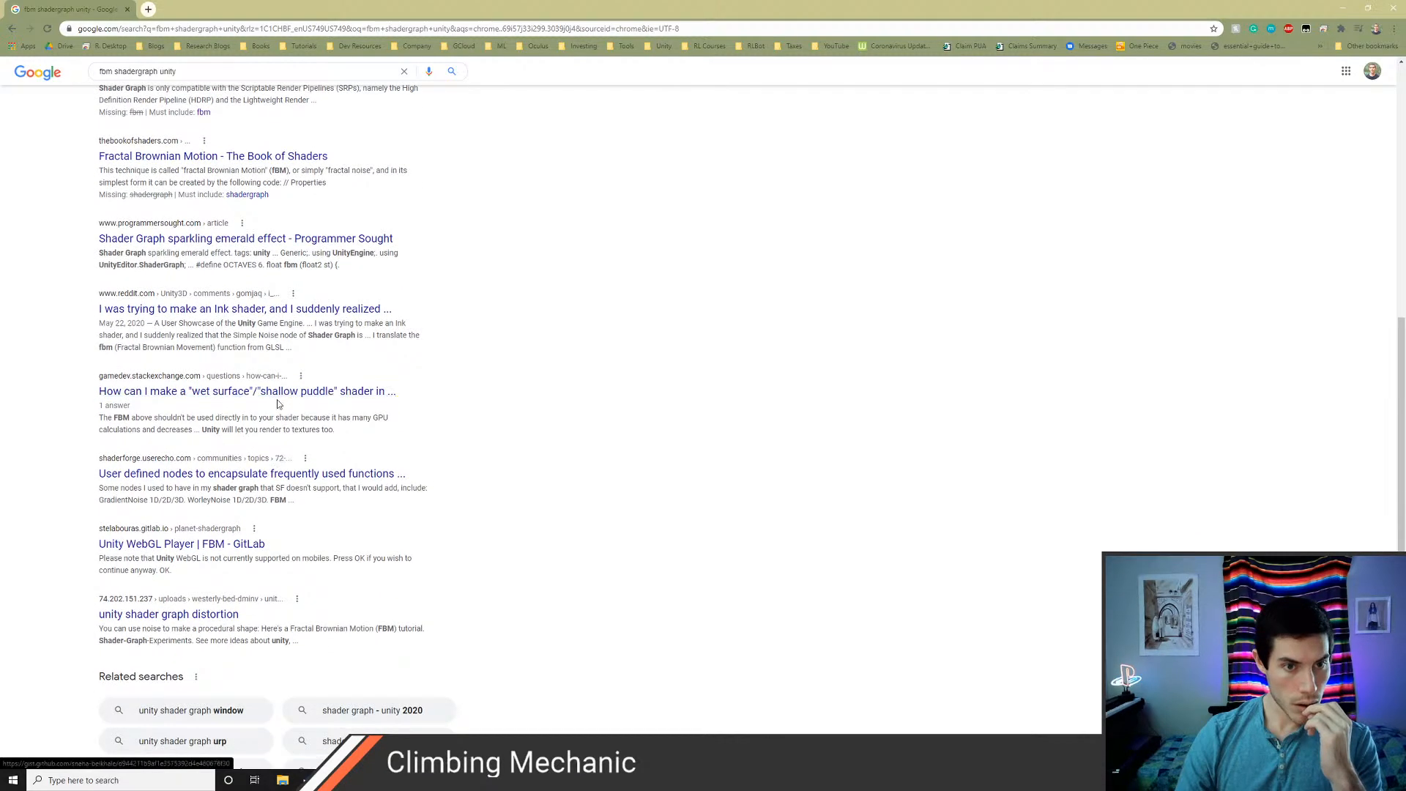
middle_click(220, 239)
left_click(205, 11)
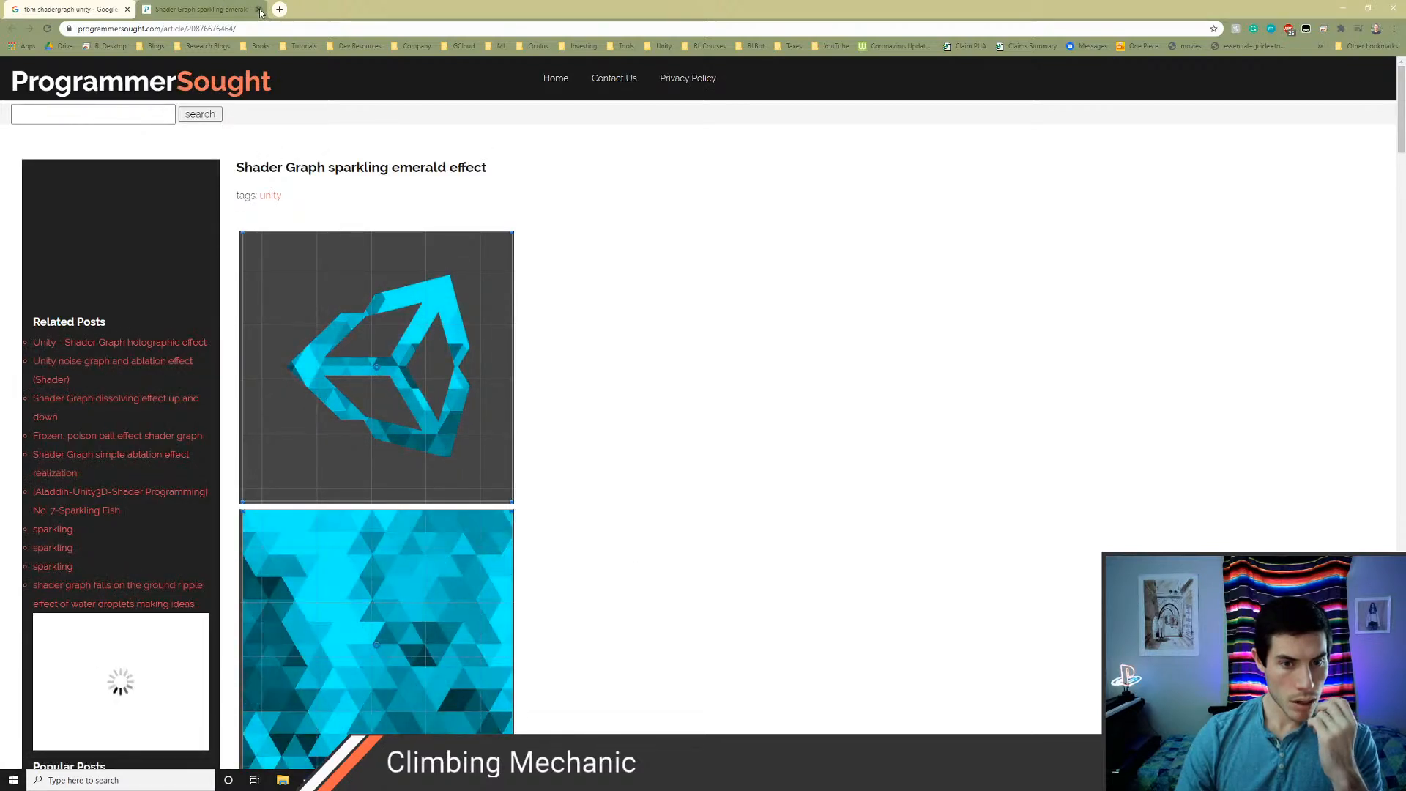
left_click(260, 10)
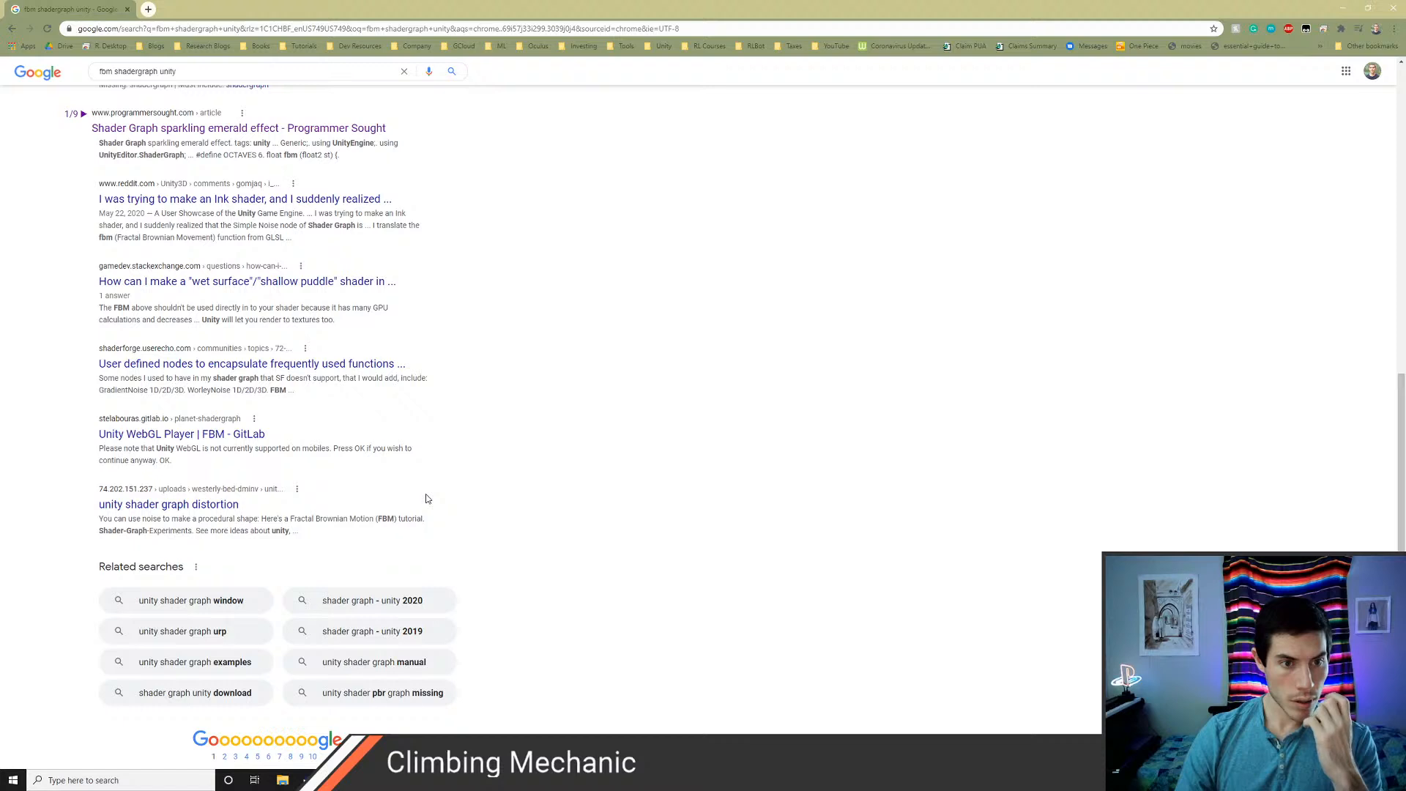
scroll(428, 499, "down", 1)
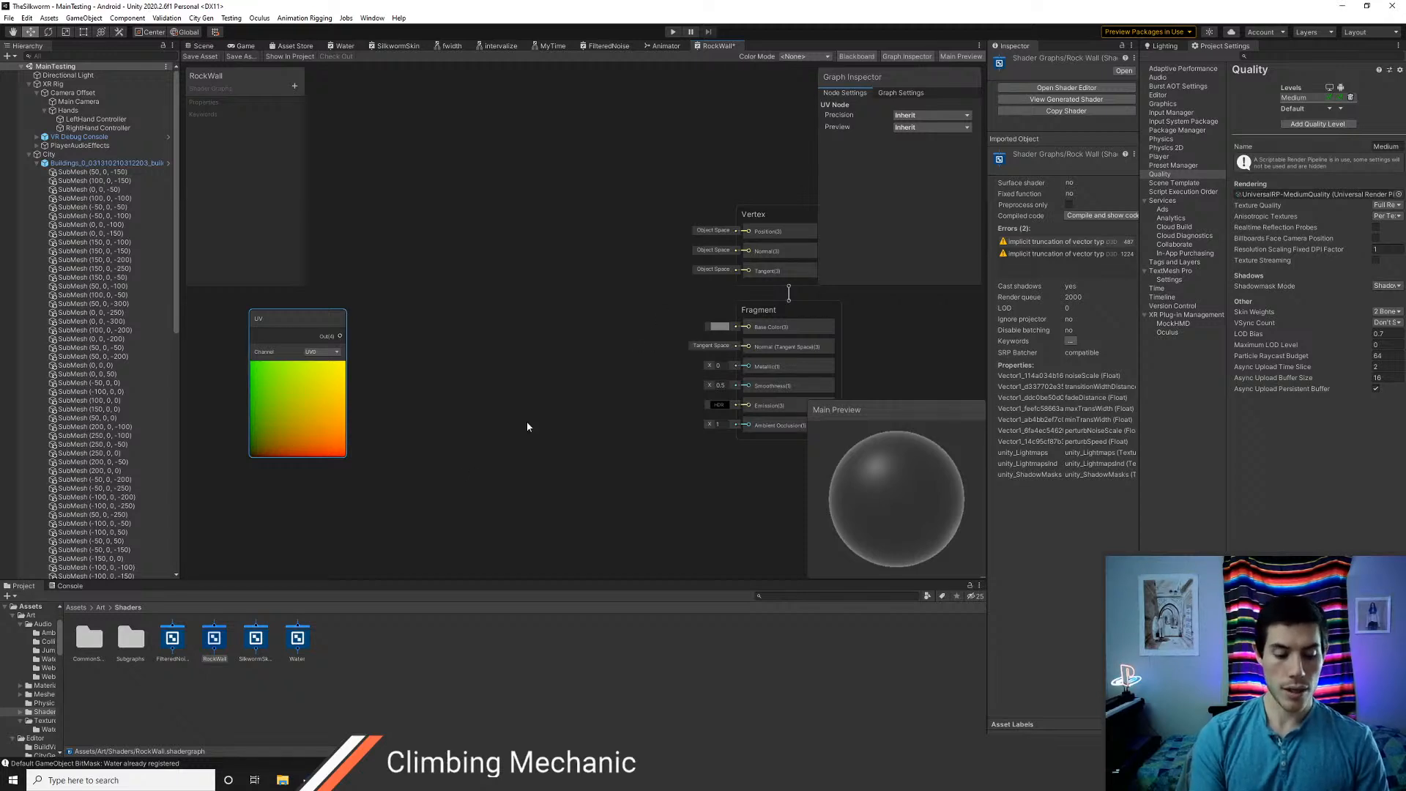
Add a Noise Sine Wave node beside the UV node and connect the UV output to its In port
right_click(394, 320)
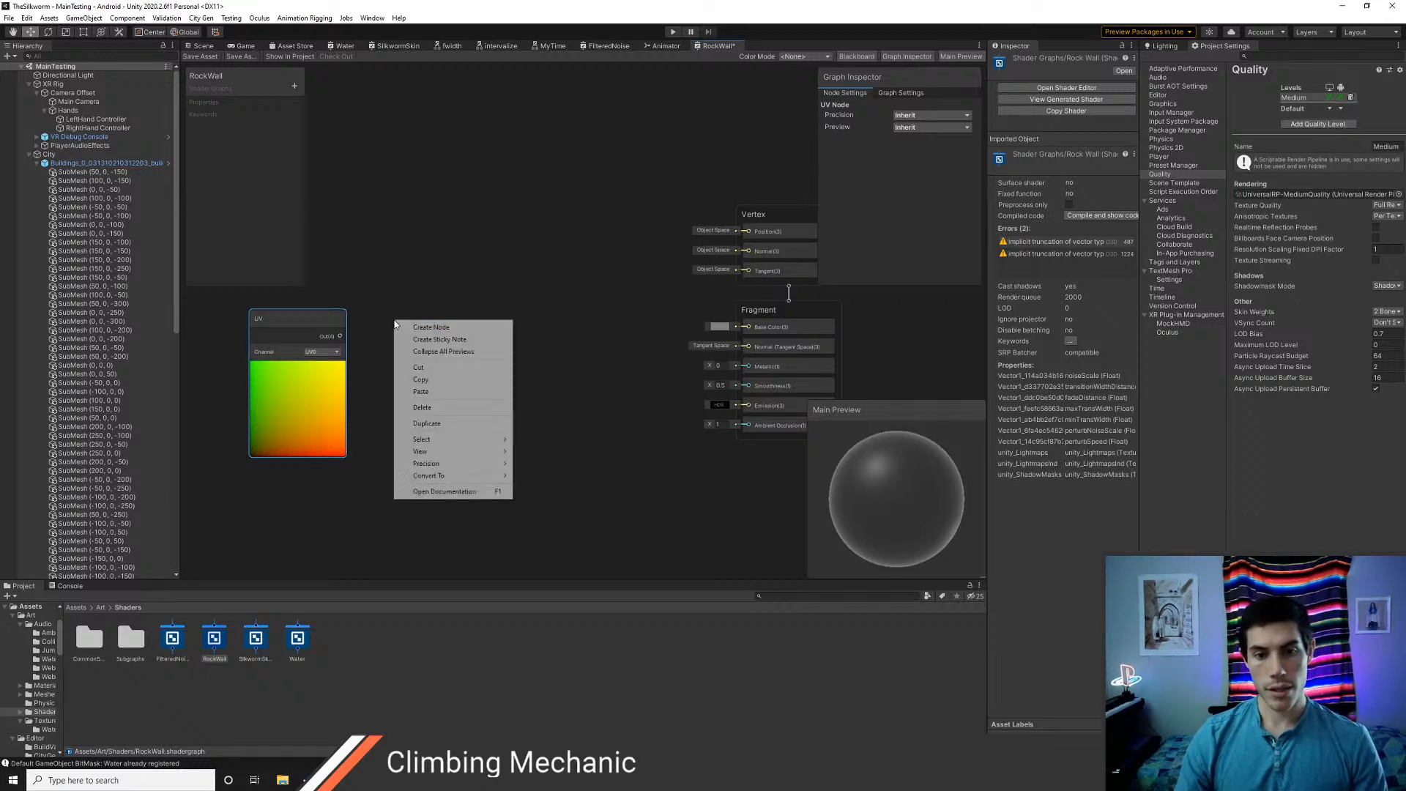
left_click(424, 326)
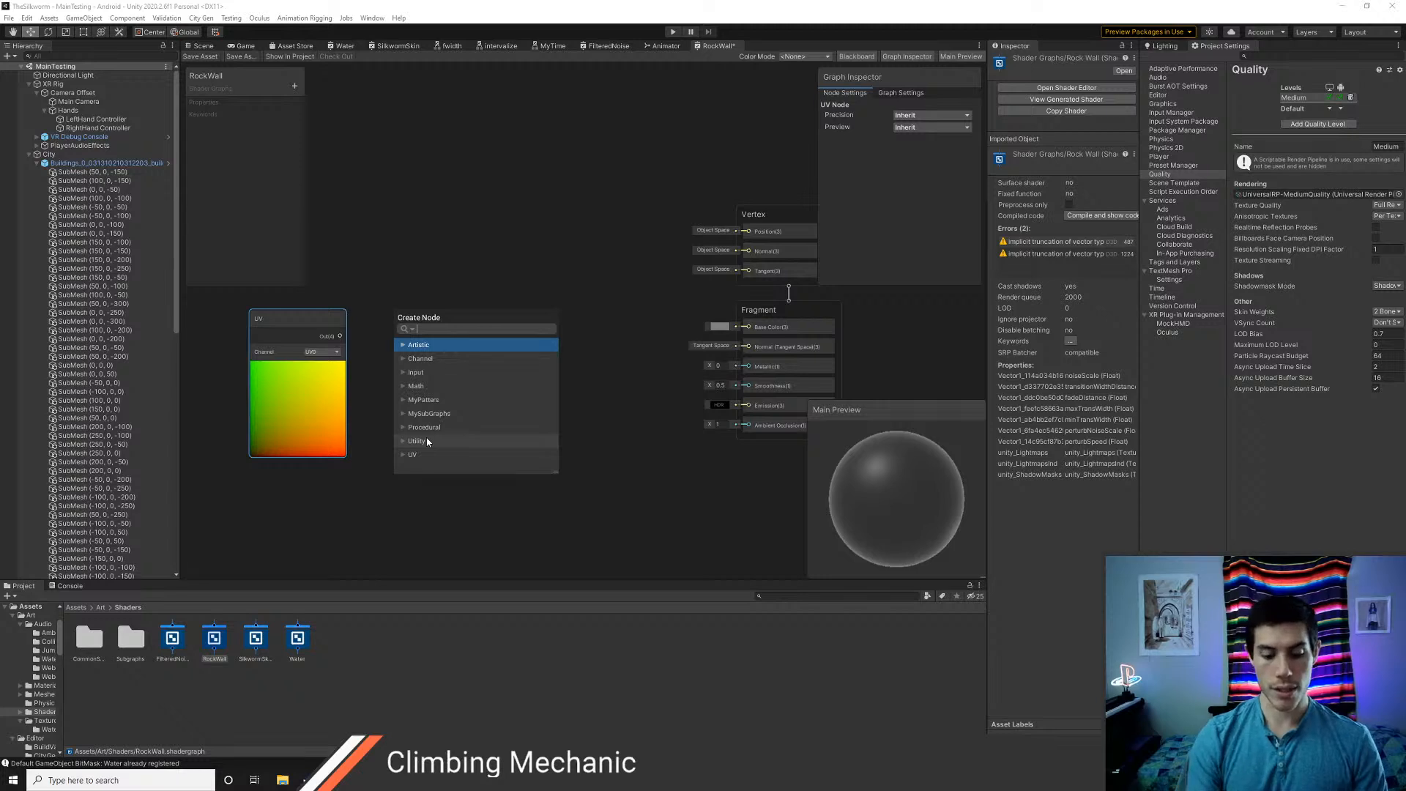
type("noise")
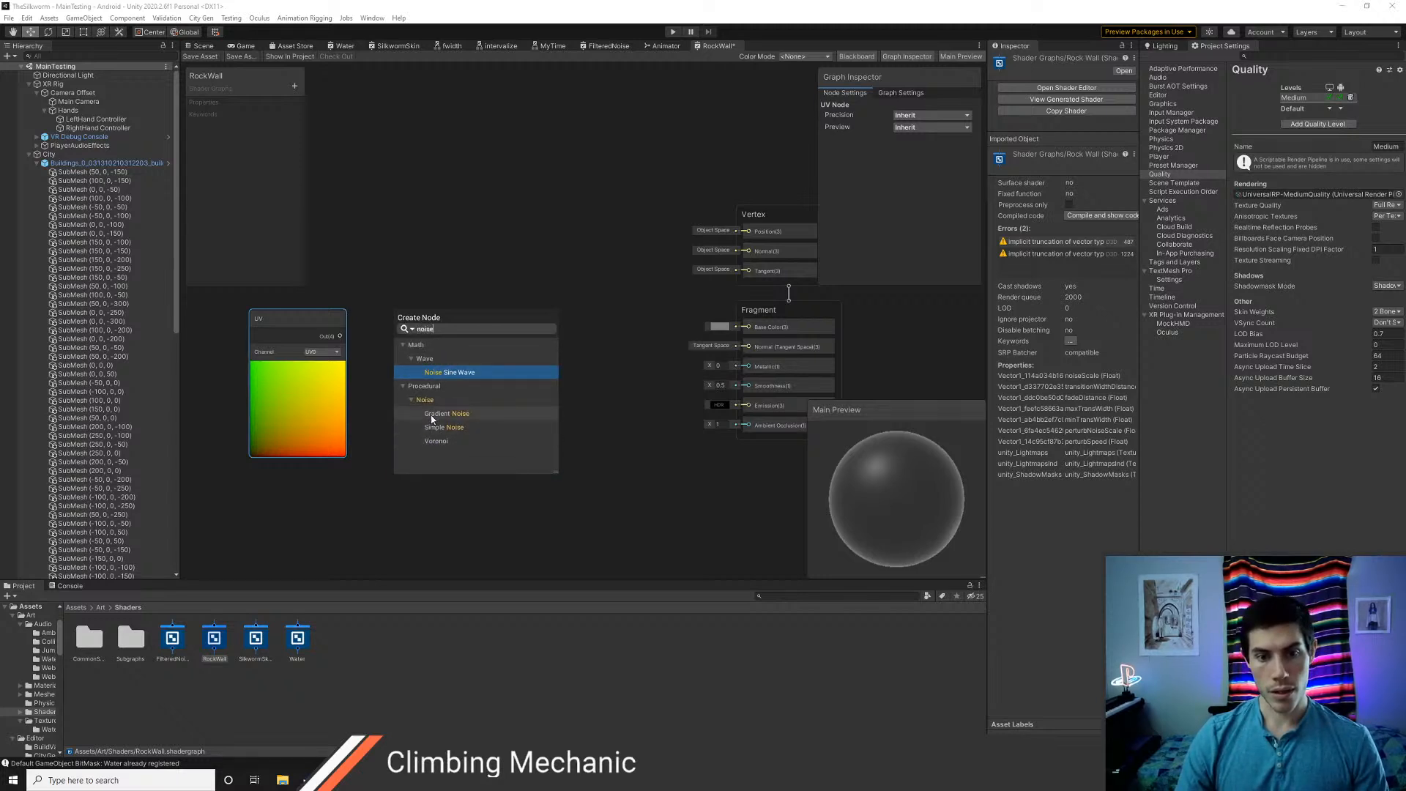
left_click(433, 374)
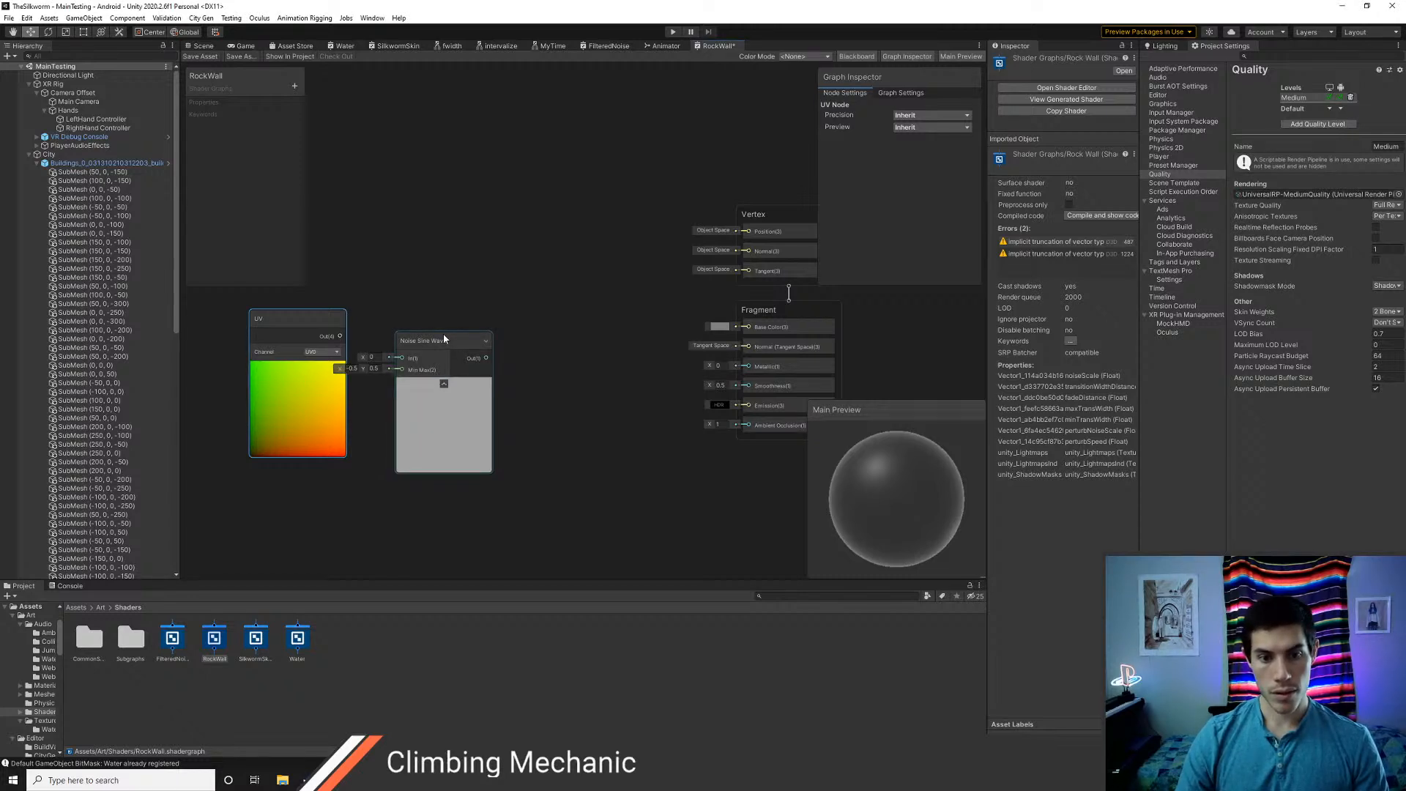
left_click_drag(444, 339, 454, 331)
left_click_drag(340, 335, 412, 350)
Connect the Noise Sine Wave output to the Fragment Base Color and save the RockWall shader graph
scroll(455, 433, "up", 3)
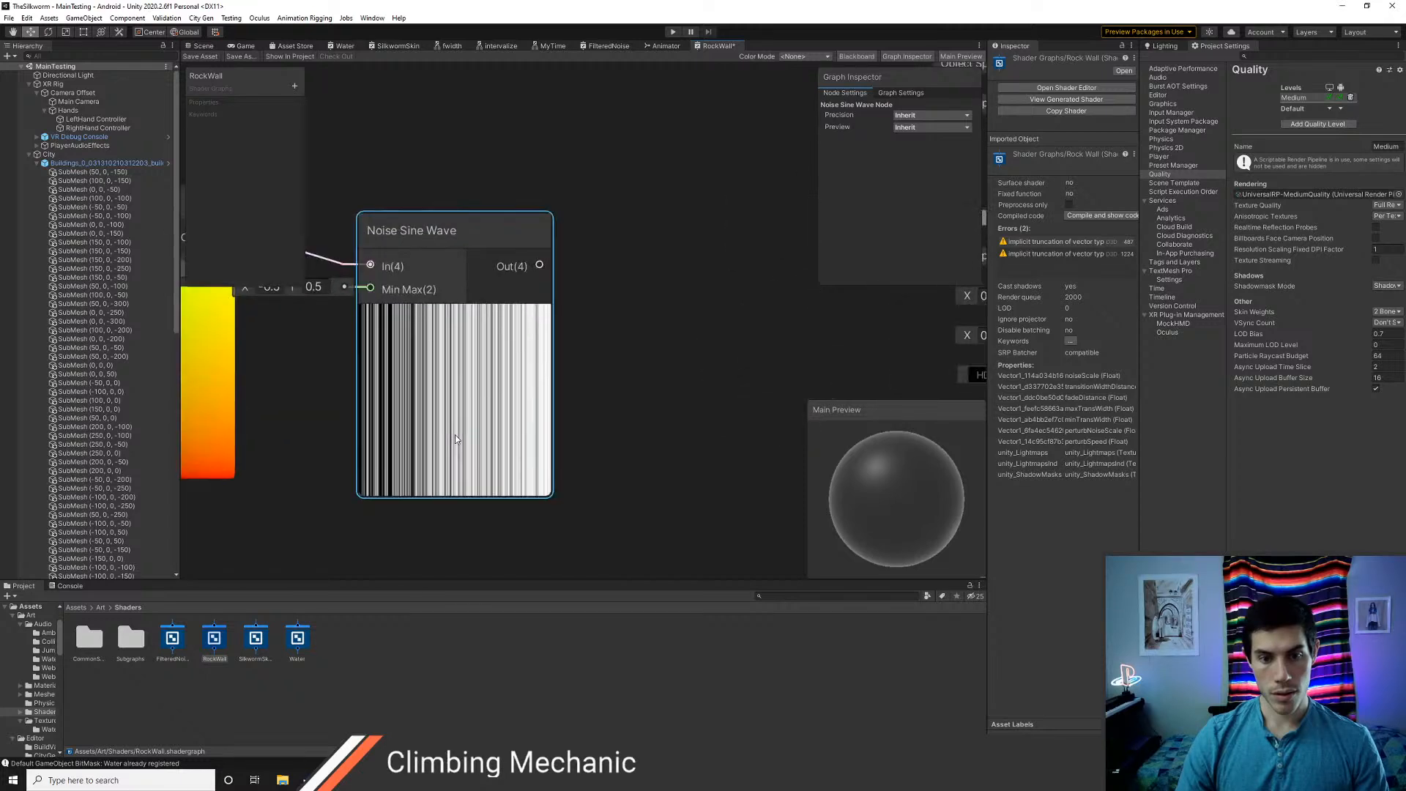
scroll(455, 439, "down", 3)
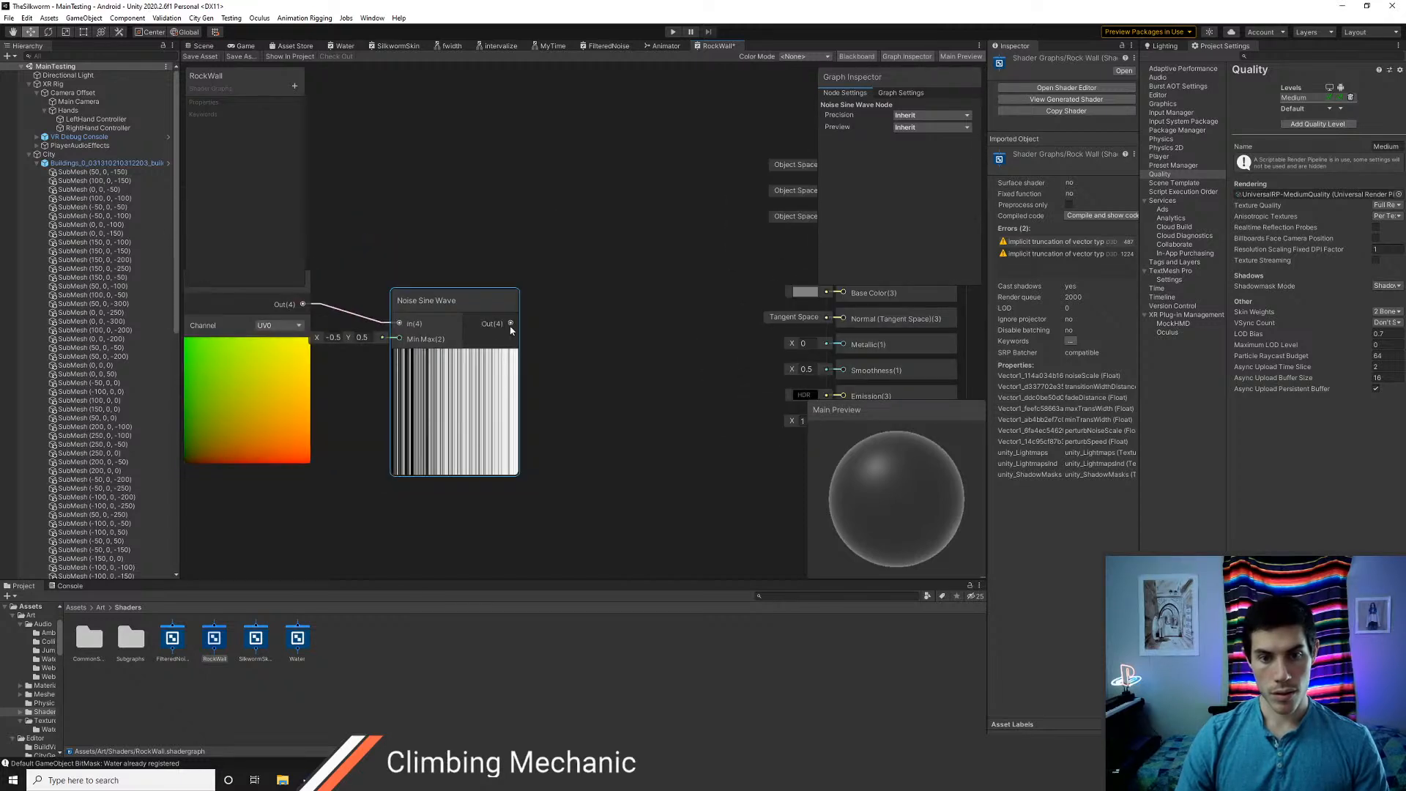
left_click_drag(510, 327, 843, 292)
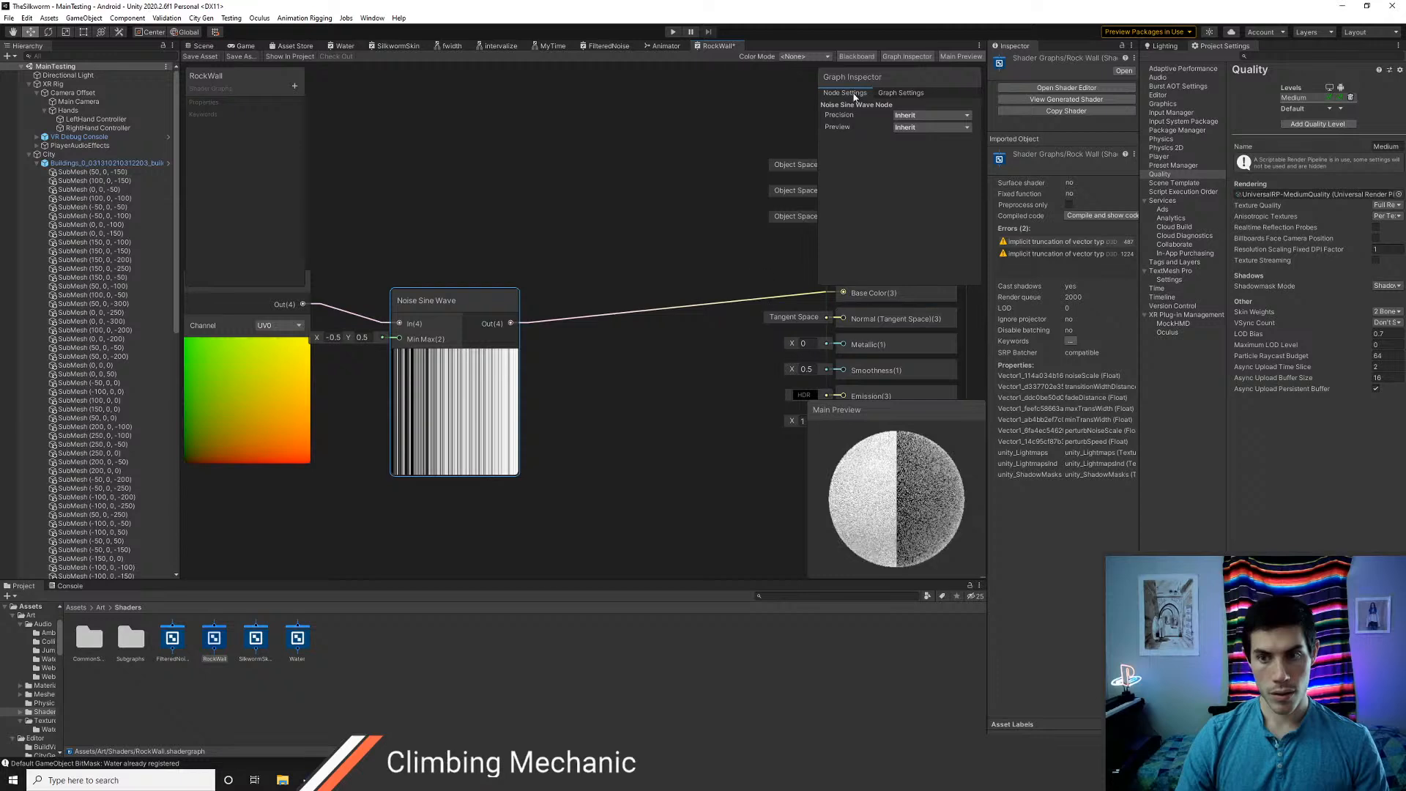
left_click(203, 57)
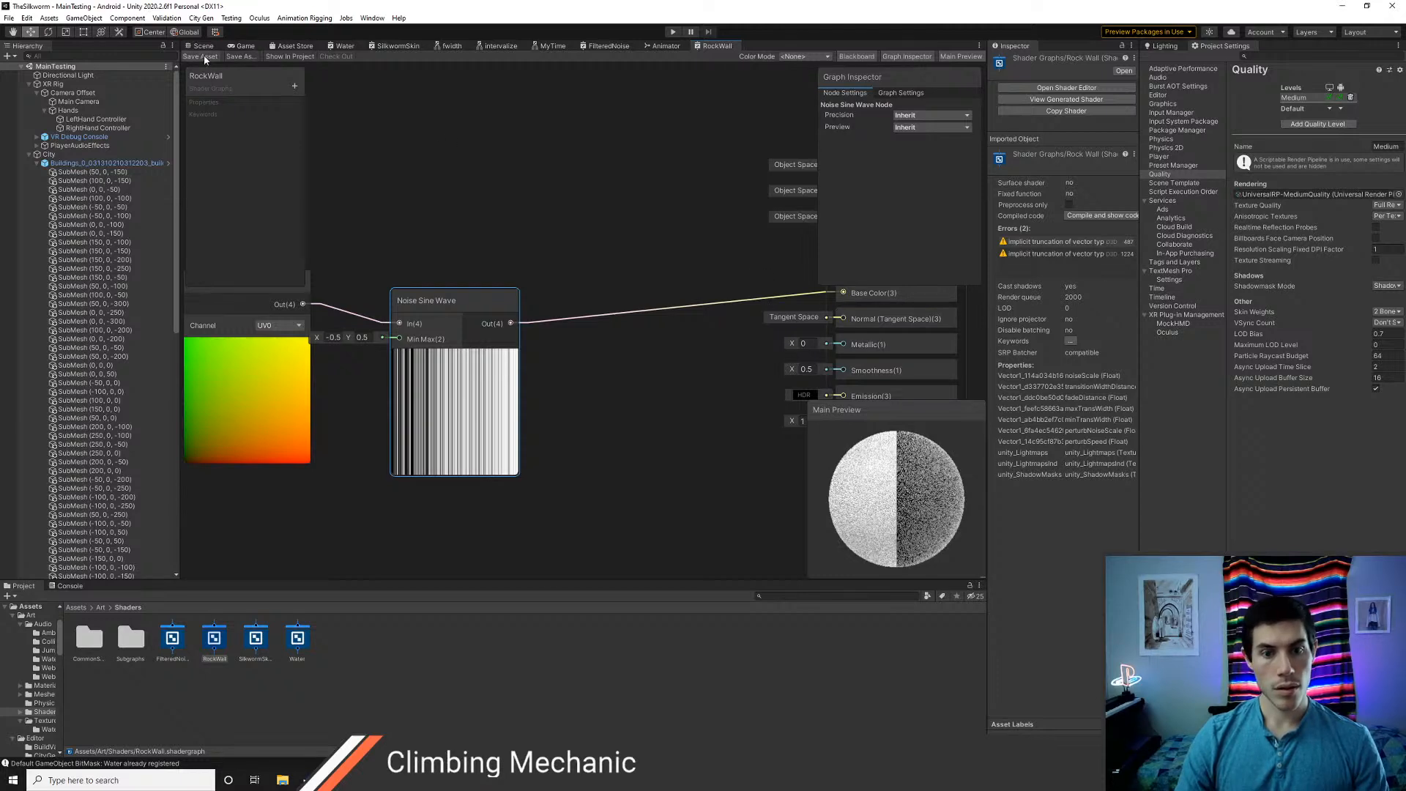
Assign the Shader Graphs/RockWall shader to the Building material in Assets/Art/Materials/City
left_click(202, 46)
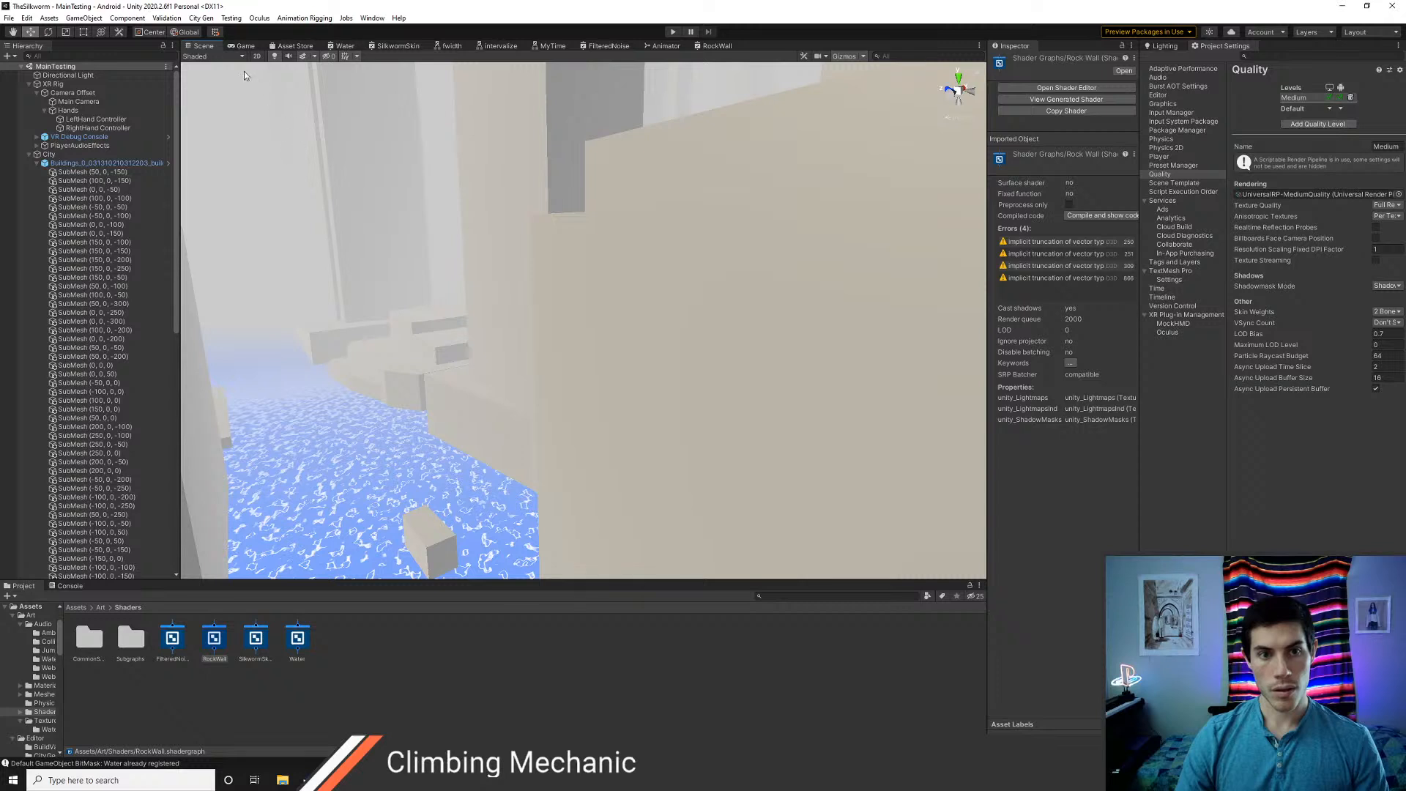
left_click(76, 607)
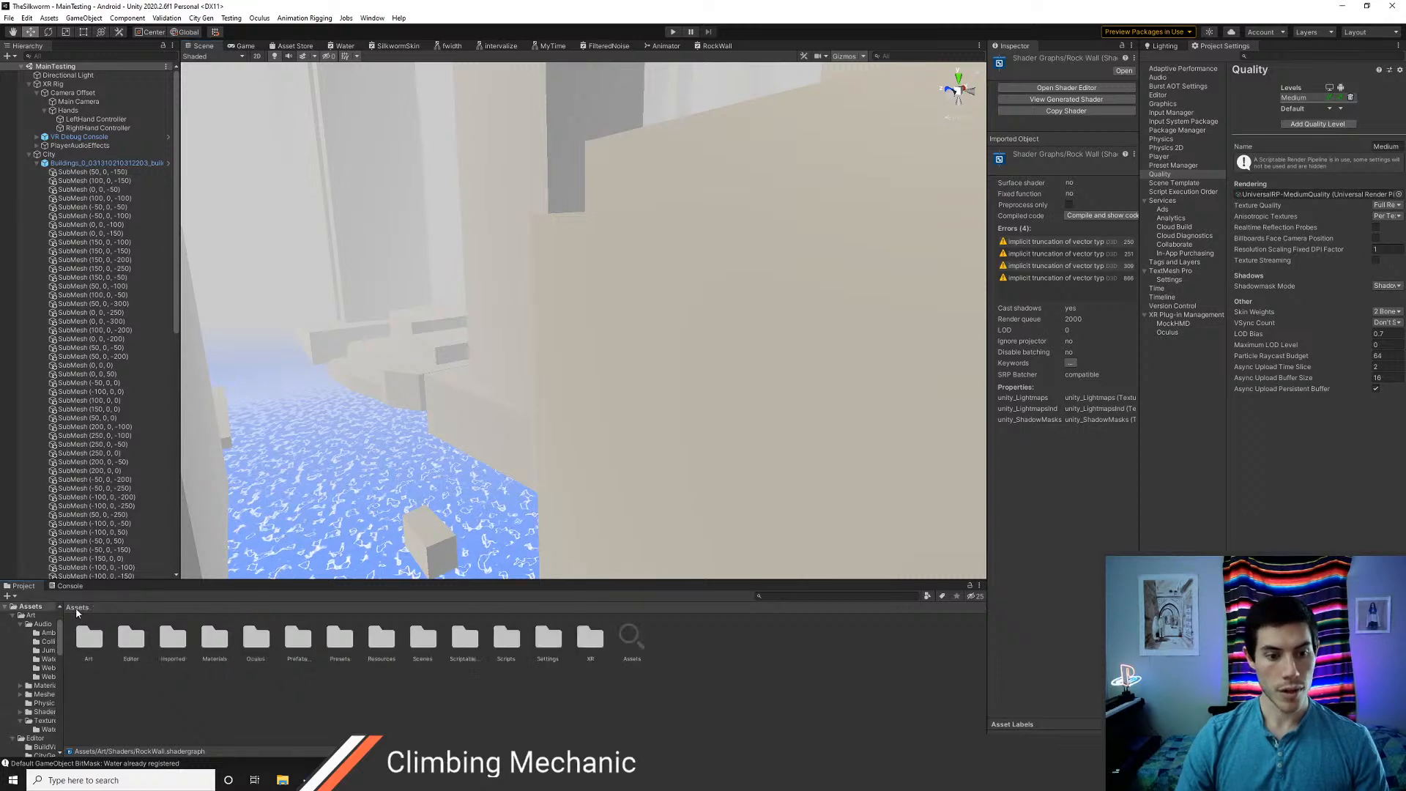
double_click(88, 638)
double_click(132, 639)
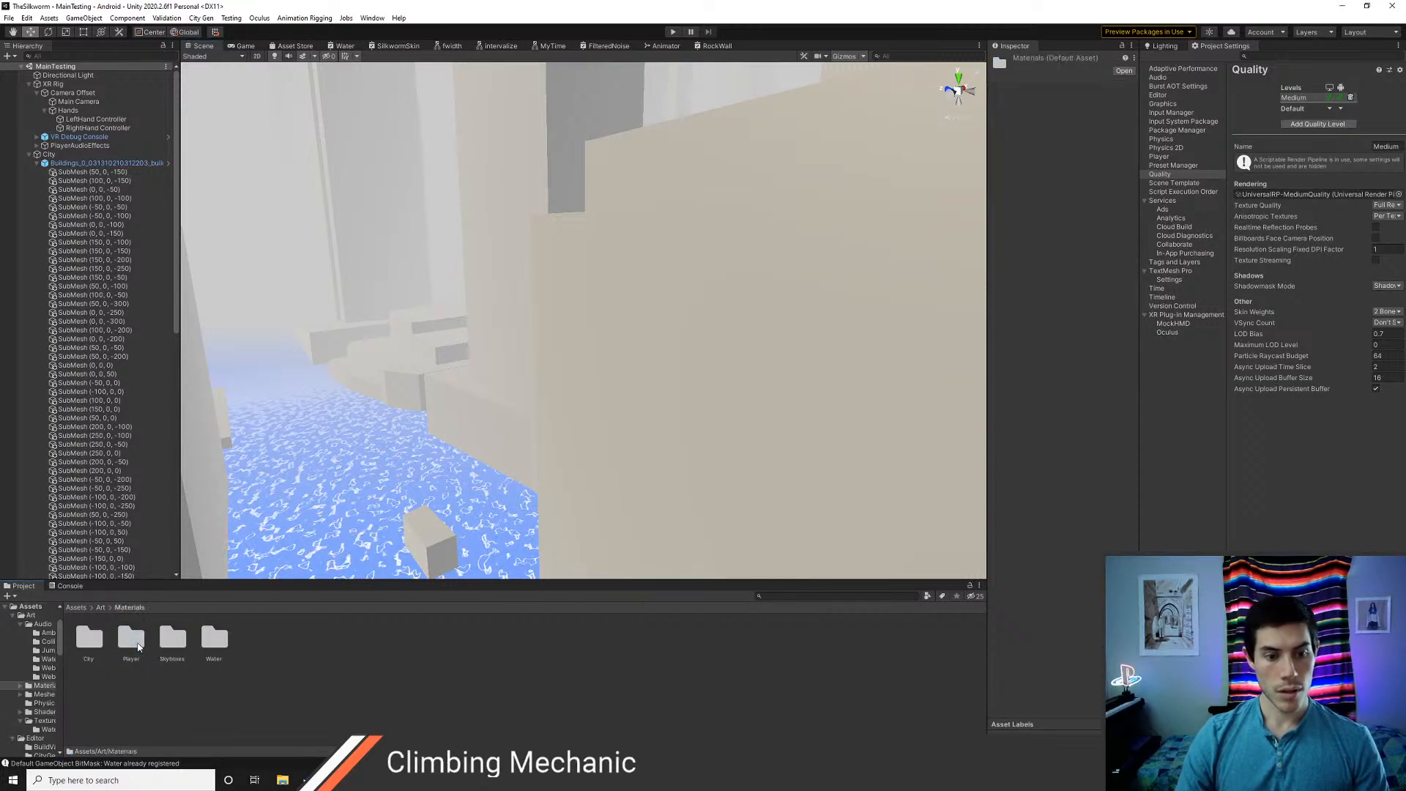
double_click(89, 639)
left_click(88, 637)
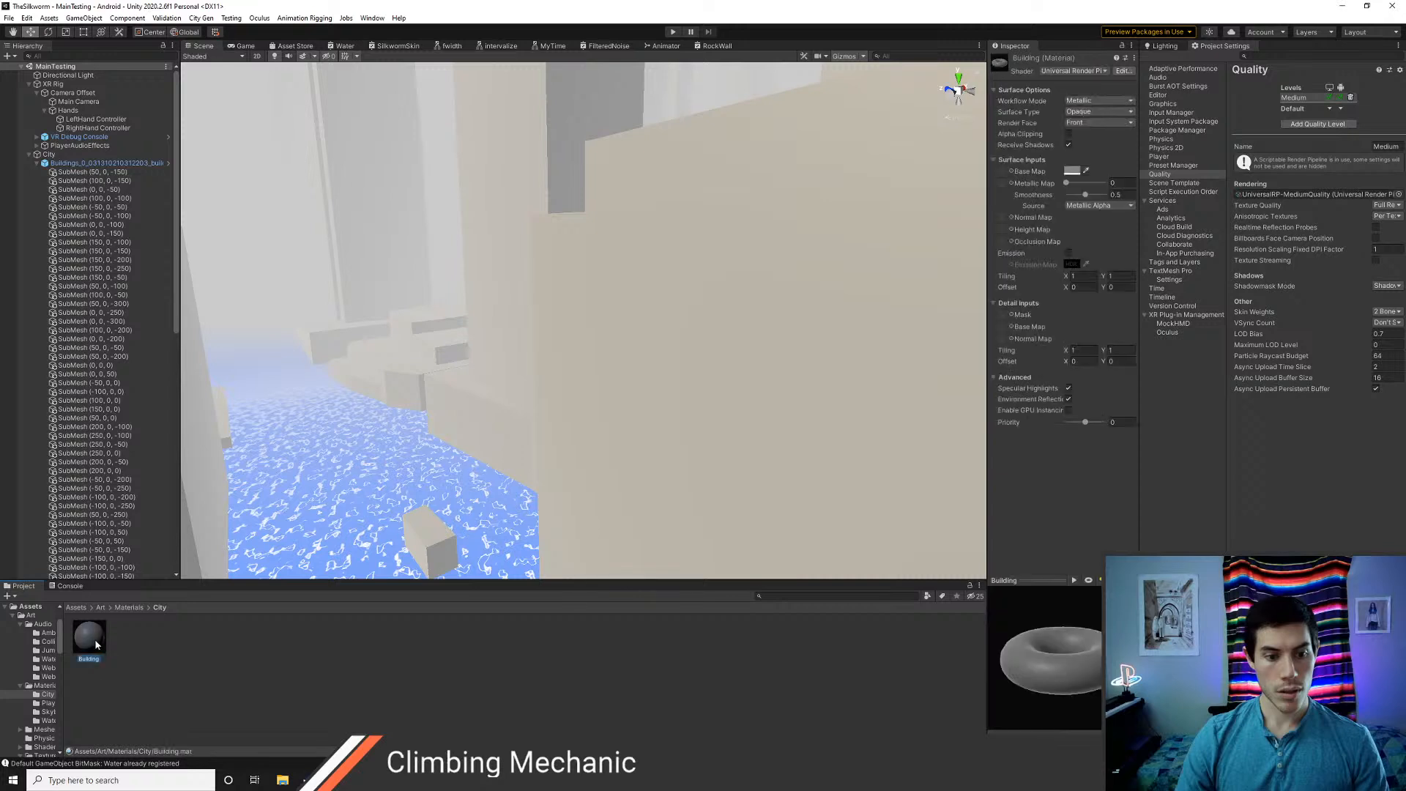
left_click(1104, 71)
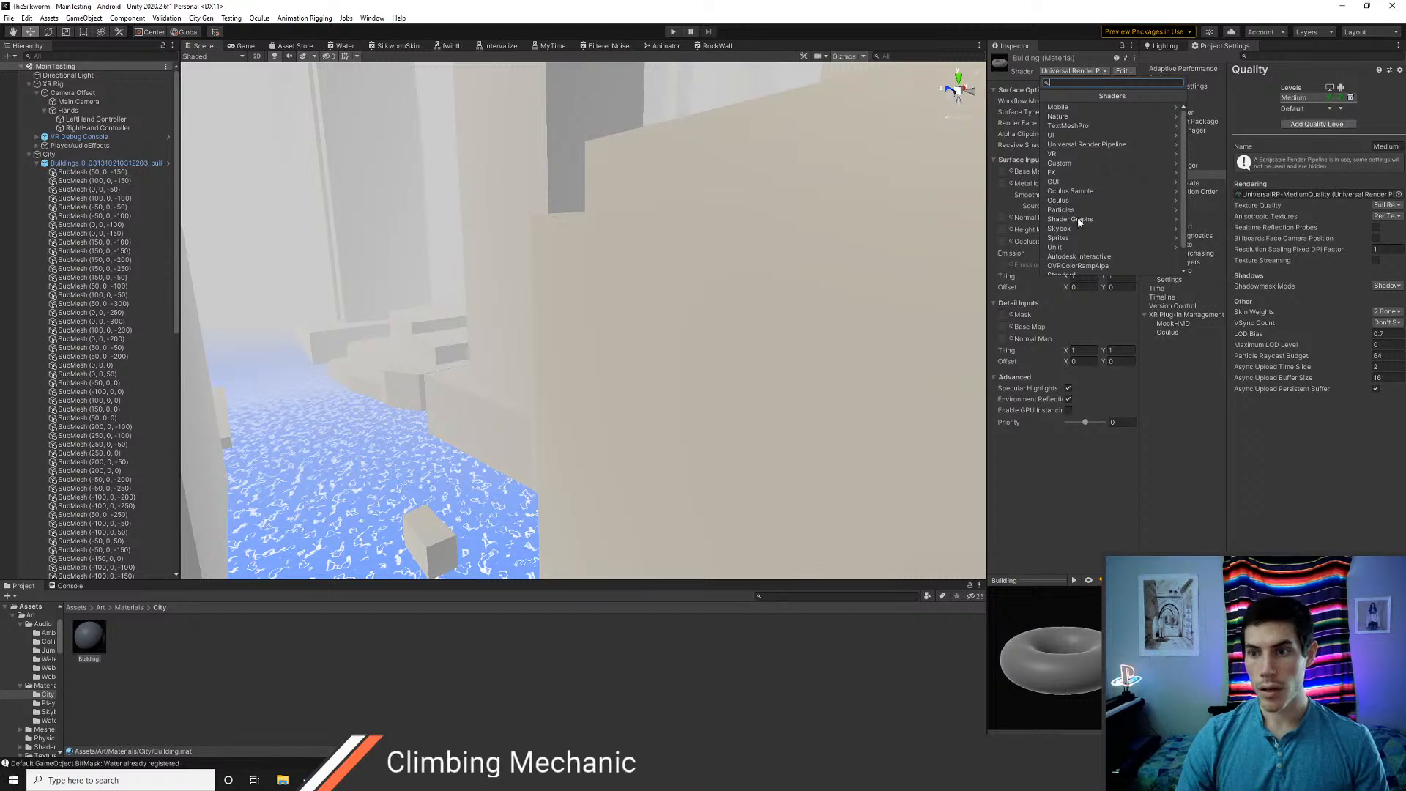
left_click(1070, 220)
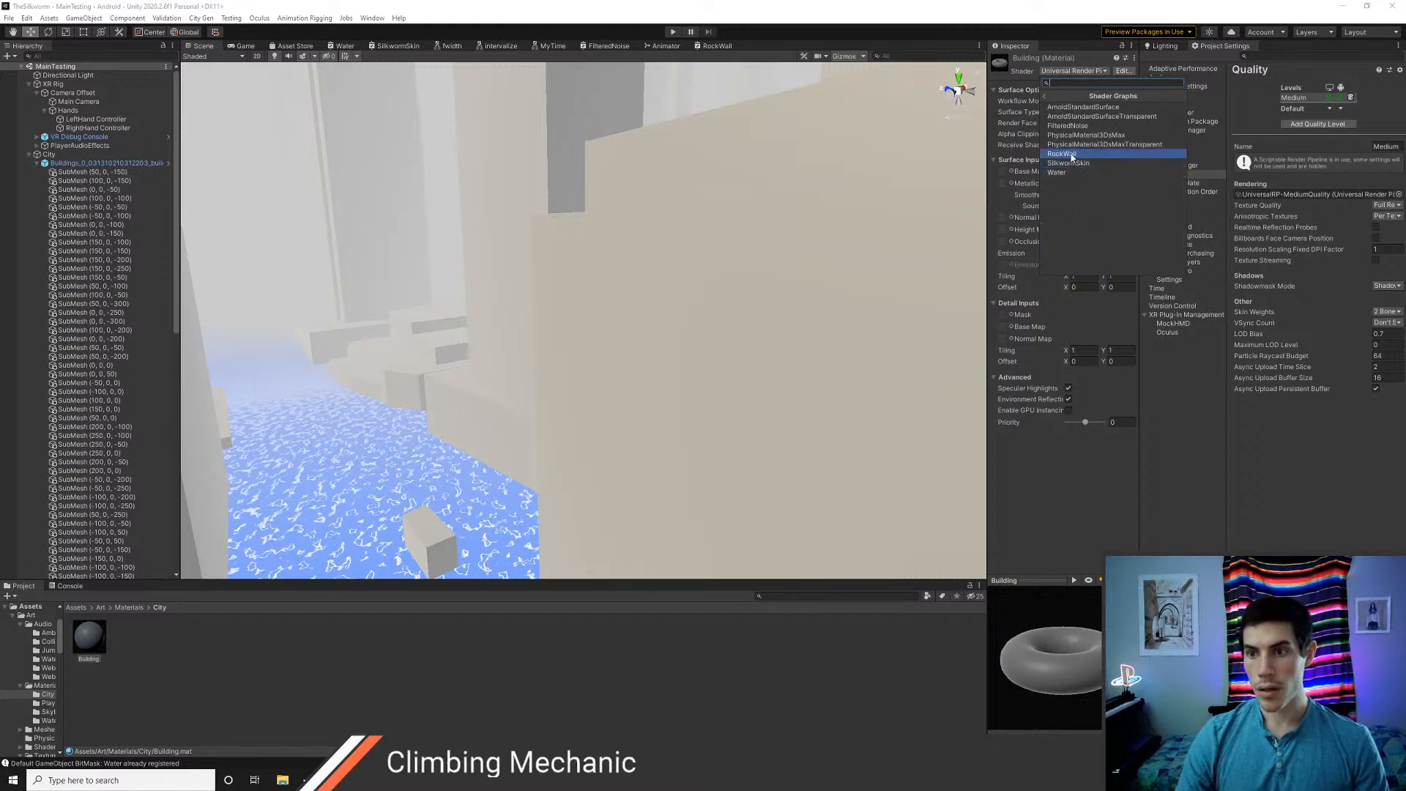
left_click(1063, 153)
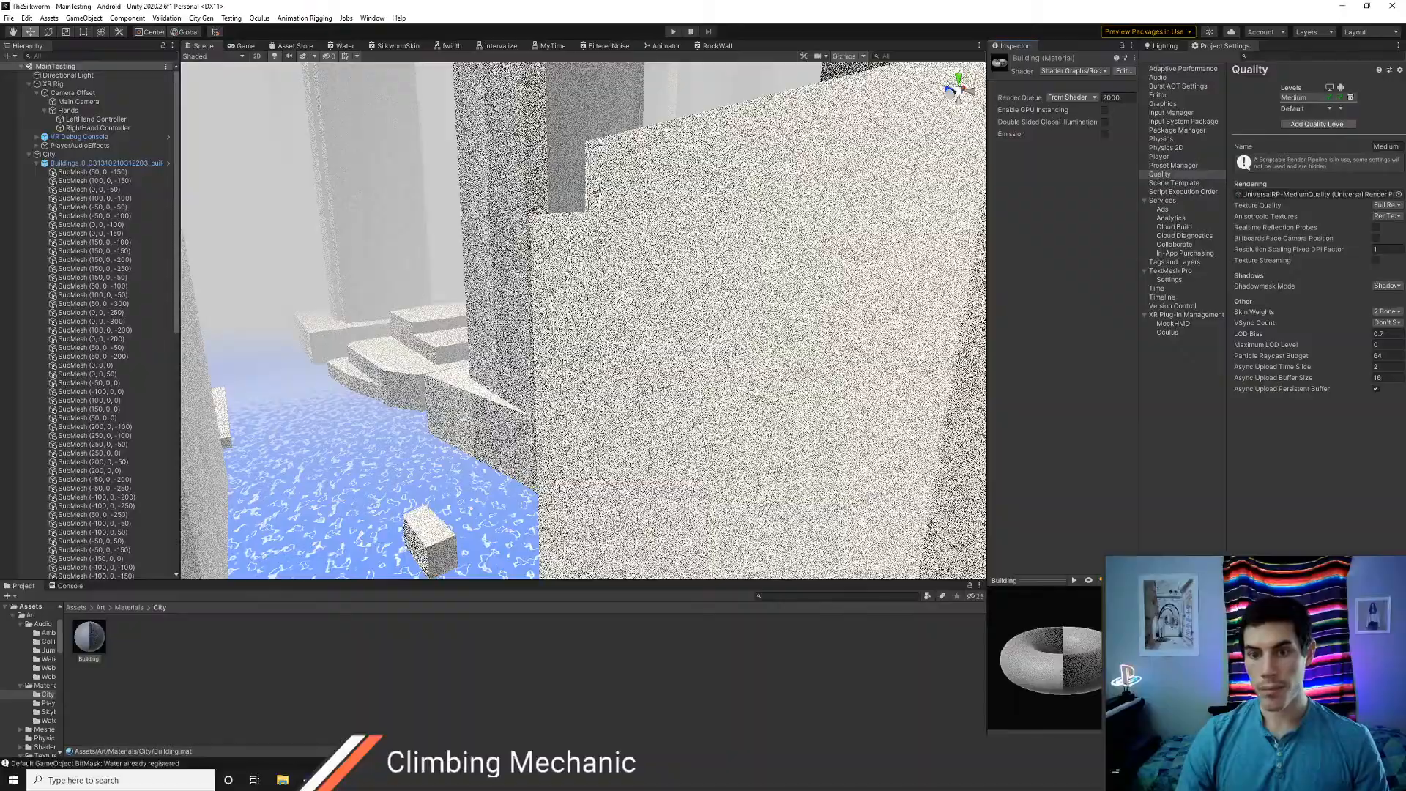
Look over the noise-covered buildings in the scene, run the game to test how they look in VR, and stop it
right_click_drag(554, 309, 438, 219)
left_click(672, 32)
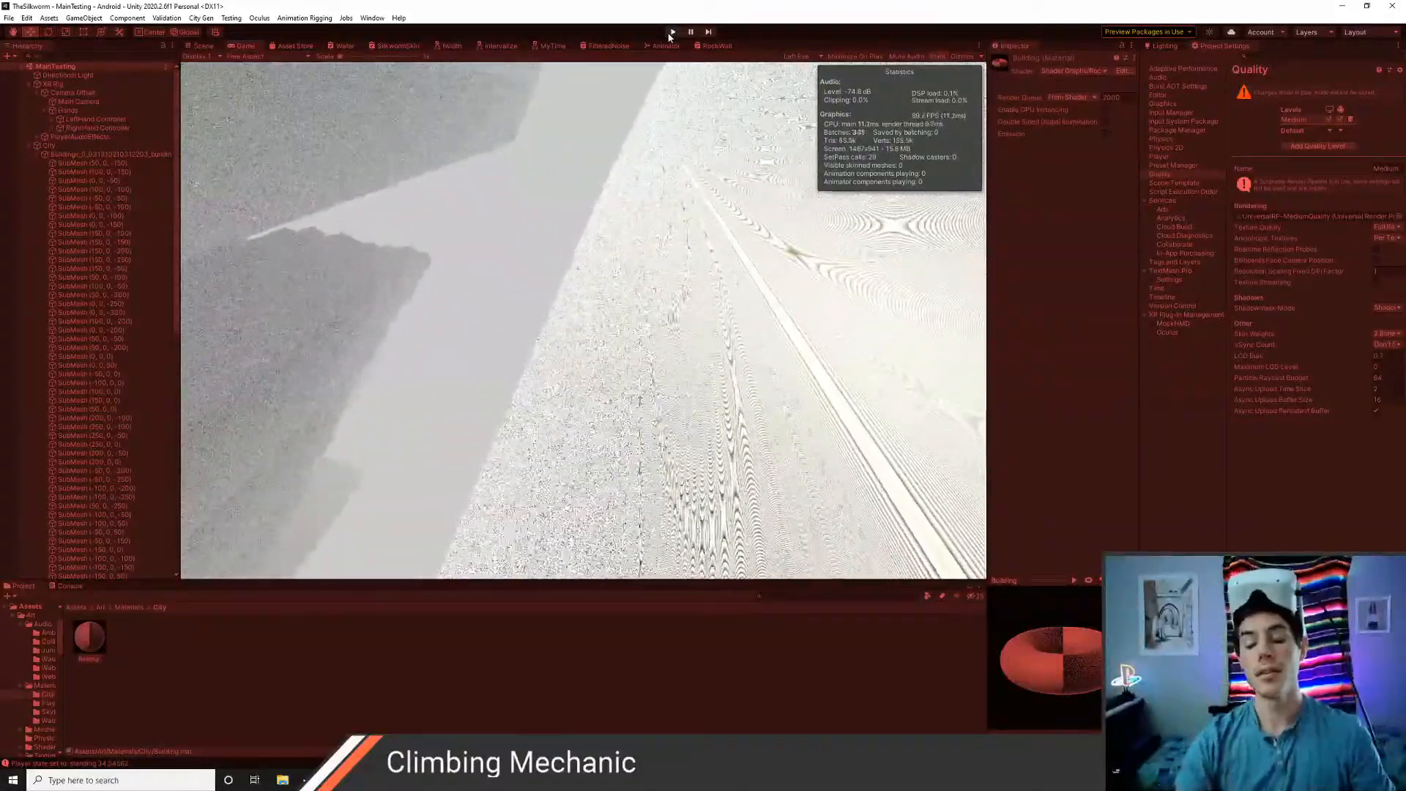
left_click(671, 33)
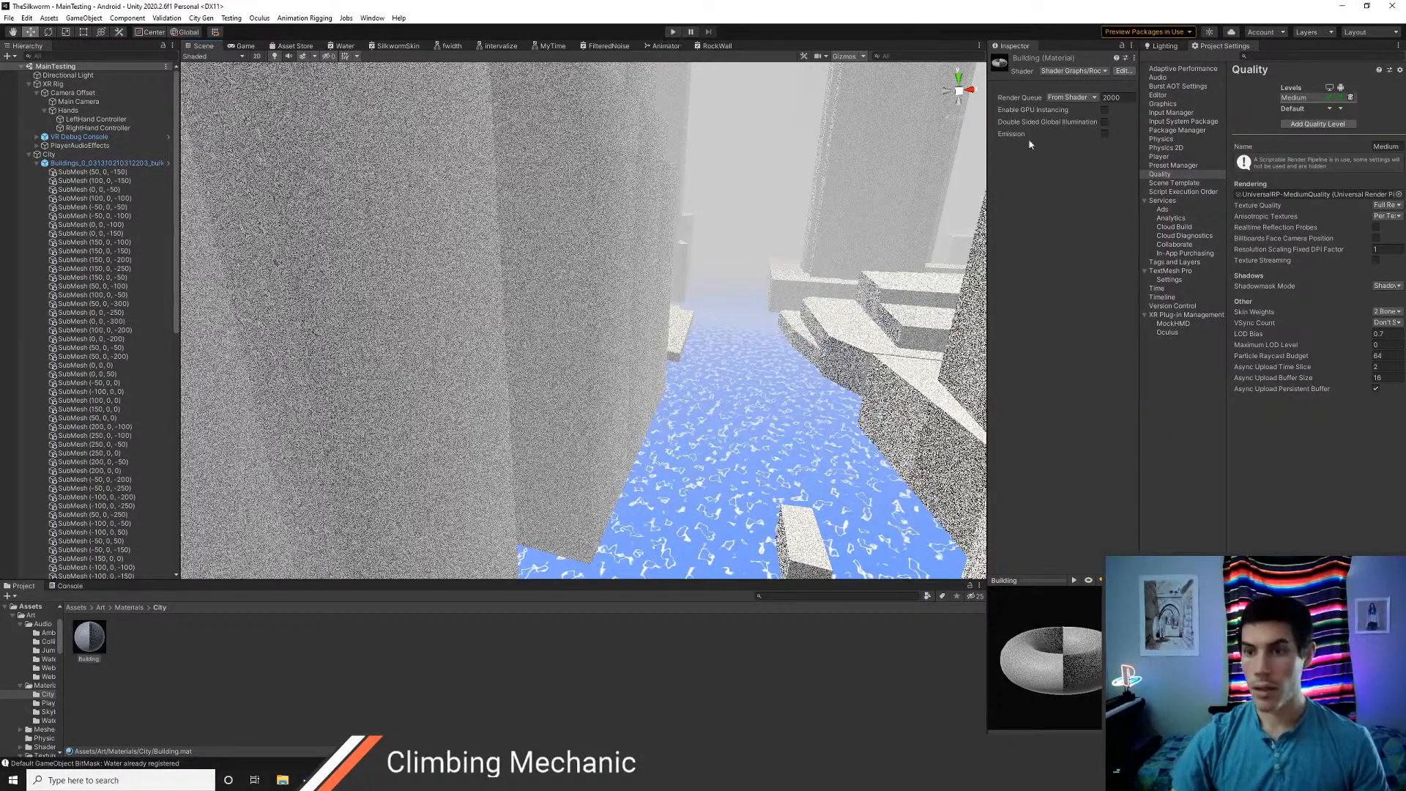
Close the Water, SilkwormSkin, fwidth, intervalize, MyTime and FilteredNoise graphs and the Animator, keeping RockWall open
right_click(346, 46)
left_click(359, 64)
right_click(351, 46)
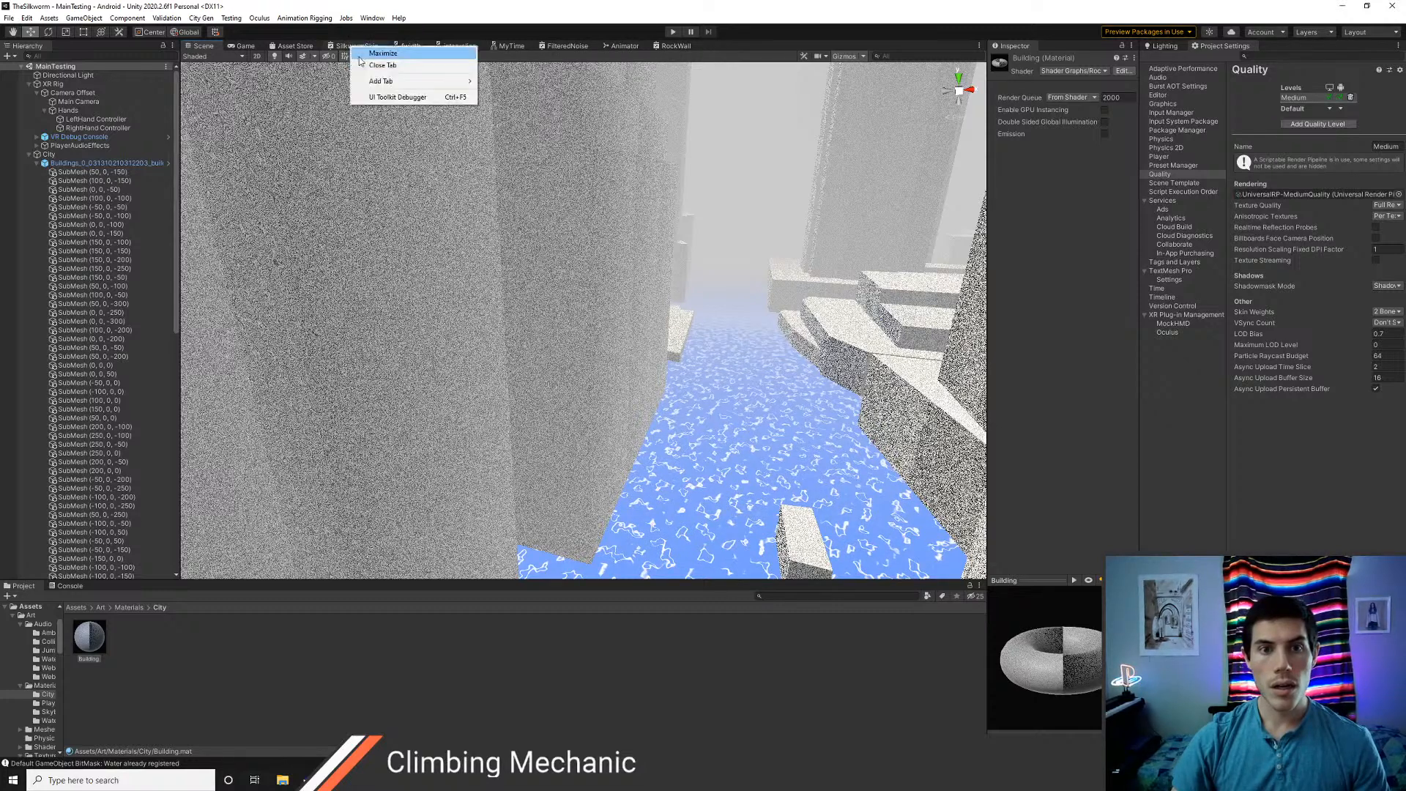
left_click(366, 65)
right_click(352, 48)
left_click(370, 65)
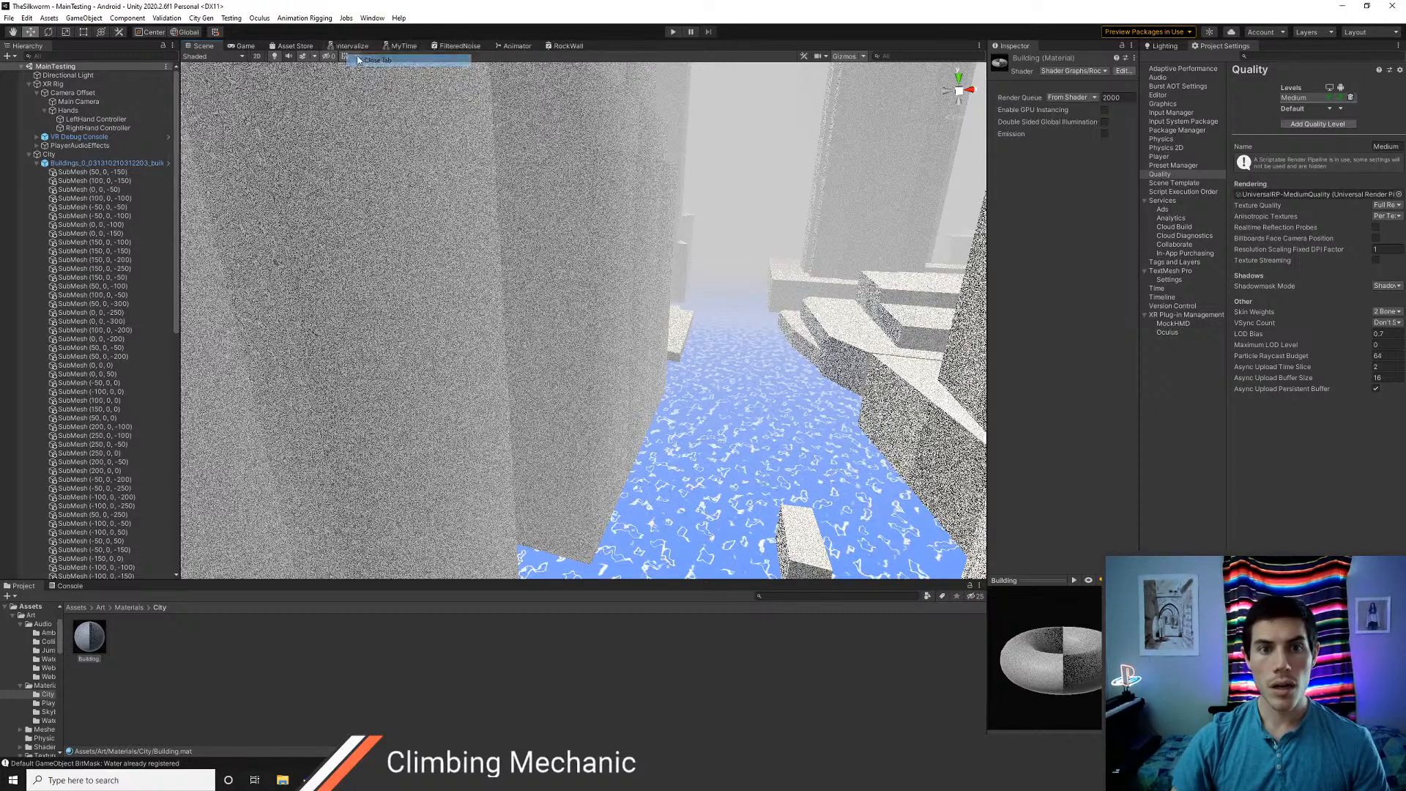
right_click(350, 47)
left_click(370, 65)
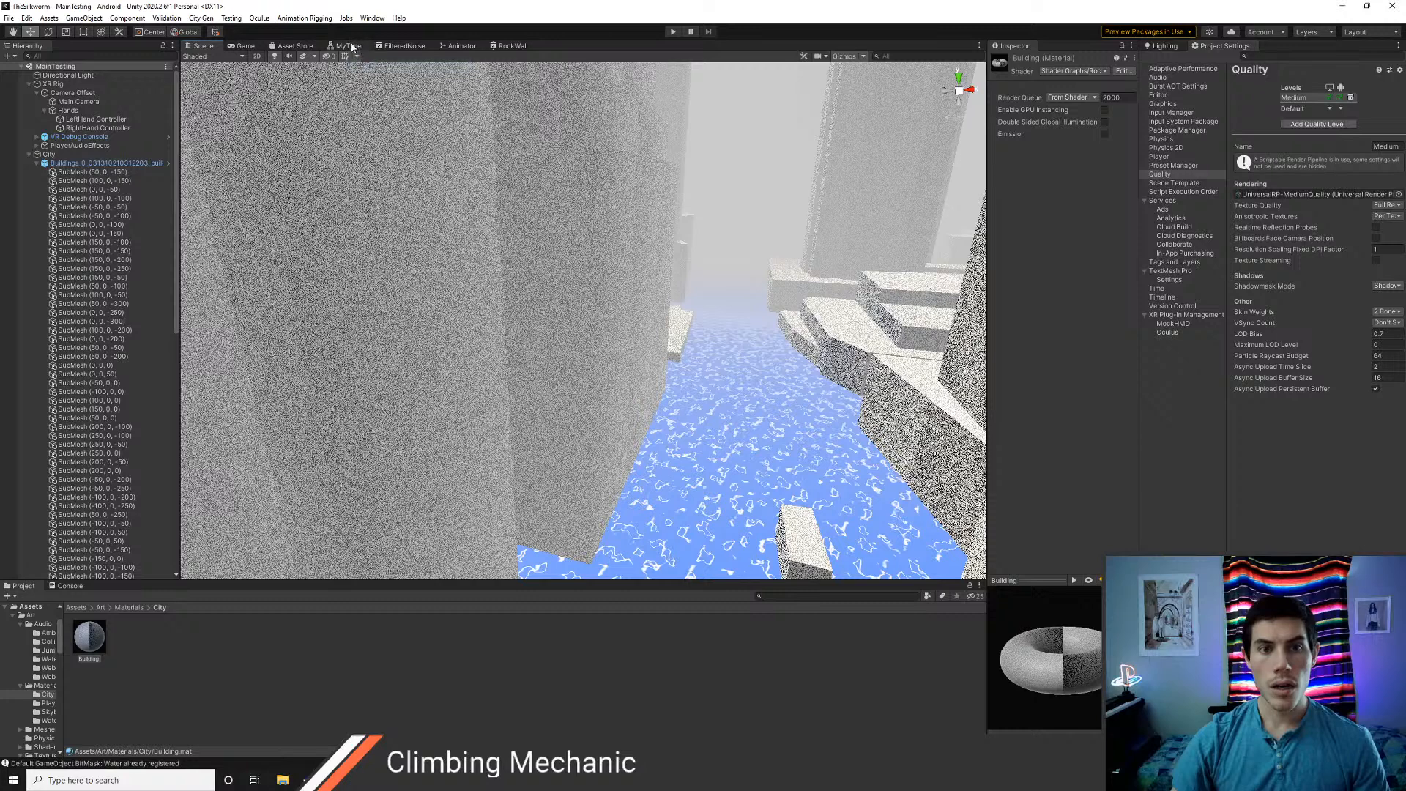
right_click(350, 47)
left_click(366, 64)
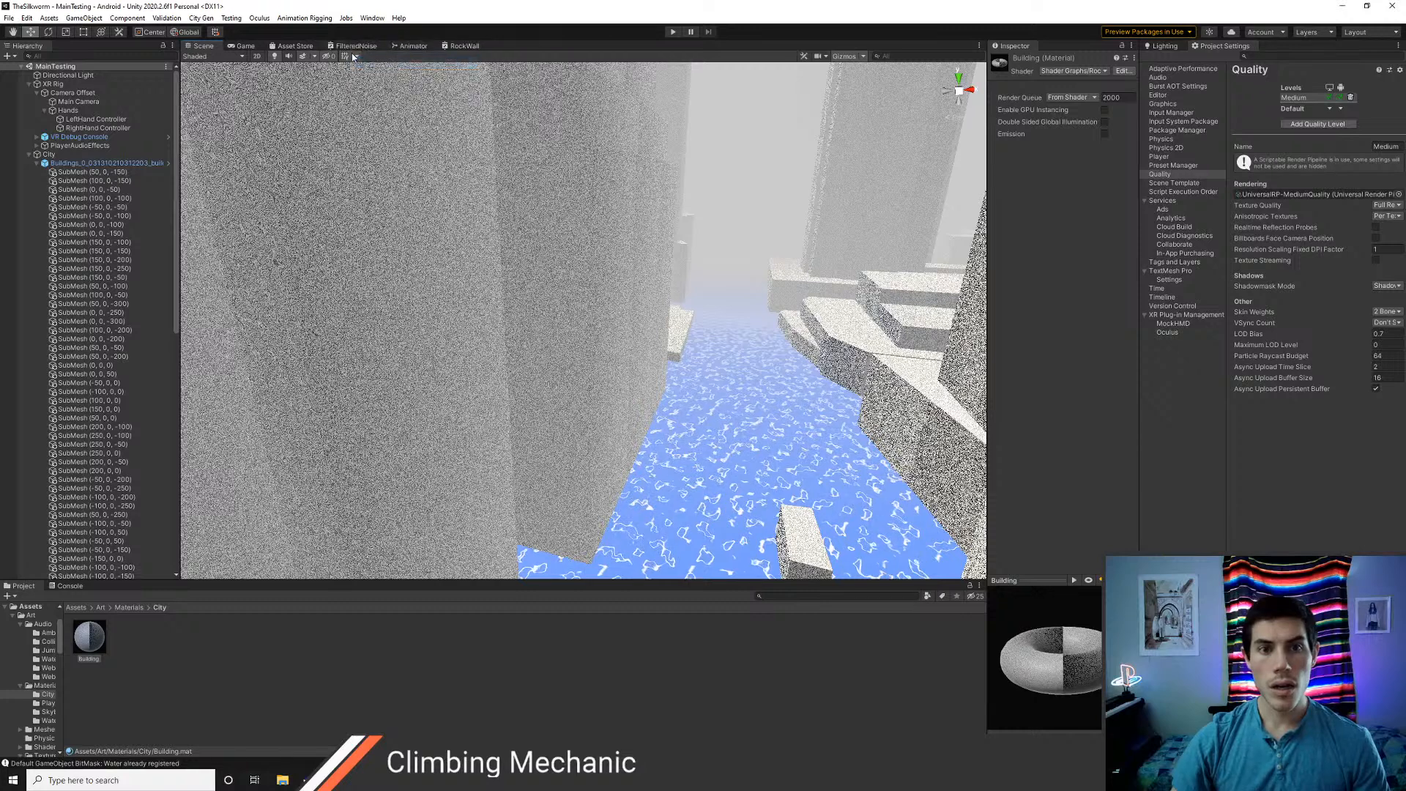
right_click(406, 47)
left_click(438, 80)
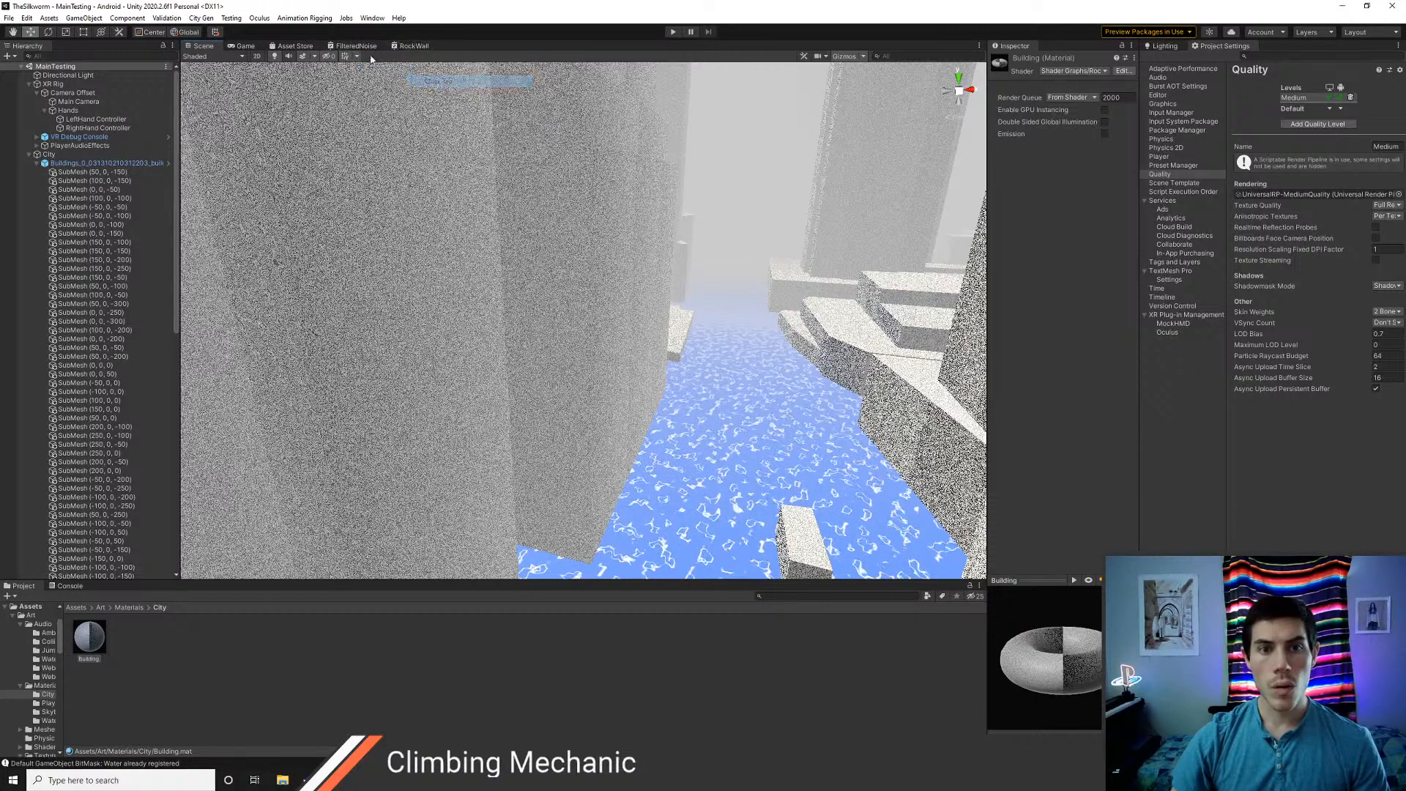
right_click(356, 46)
left_click(370, 64)
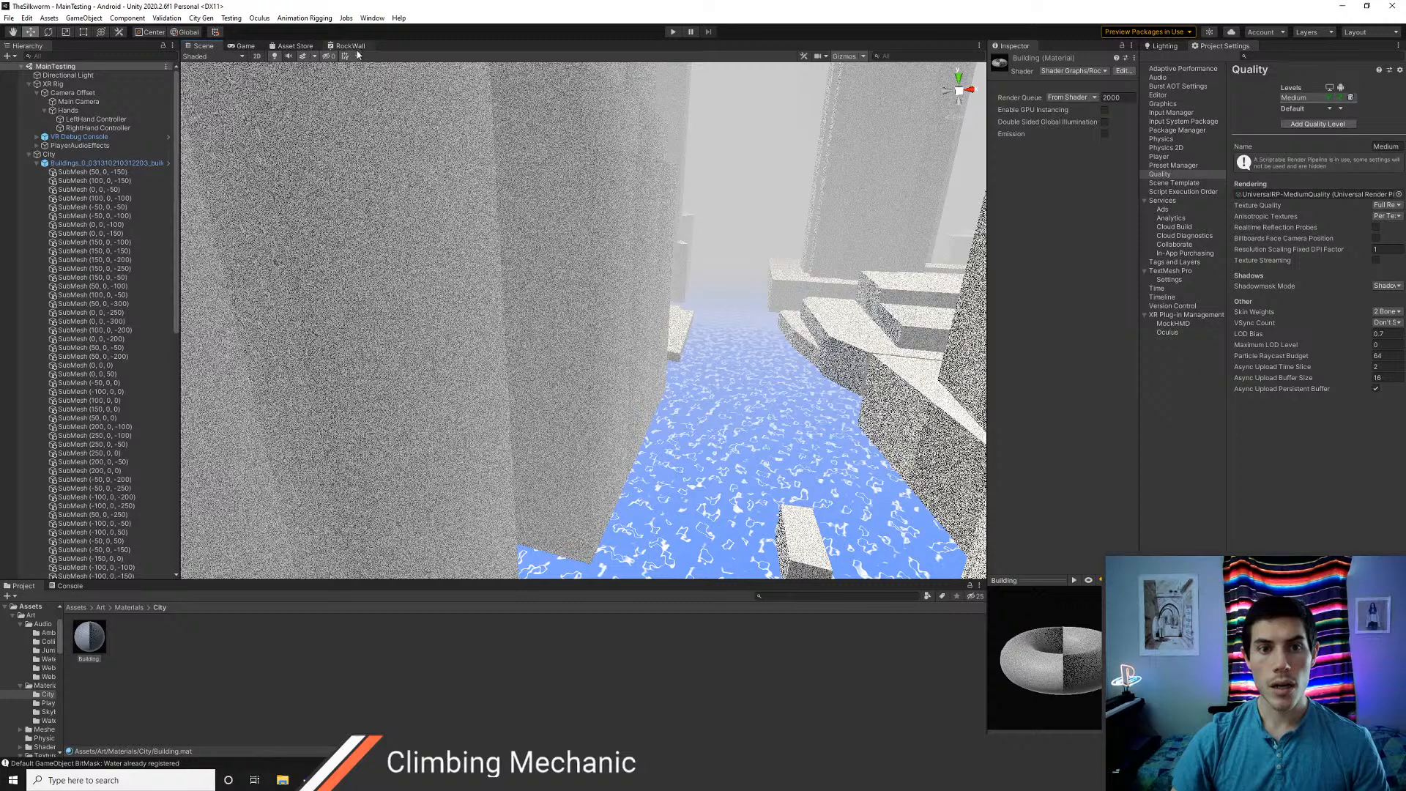
Replace the Noise Sine Wave node in the RockWall graph with a Simple Noise node beside the UV node
left_click(350, 46)
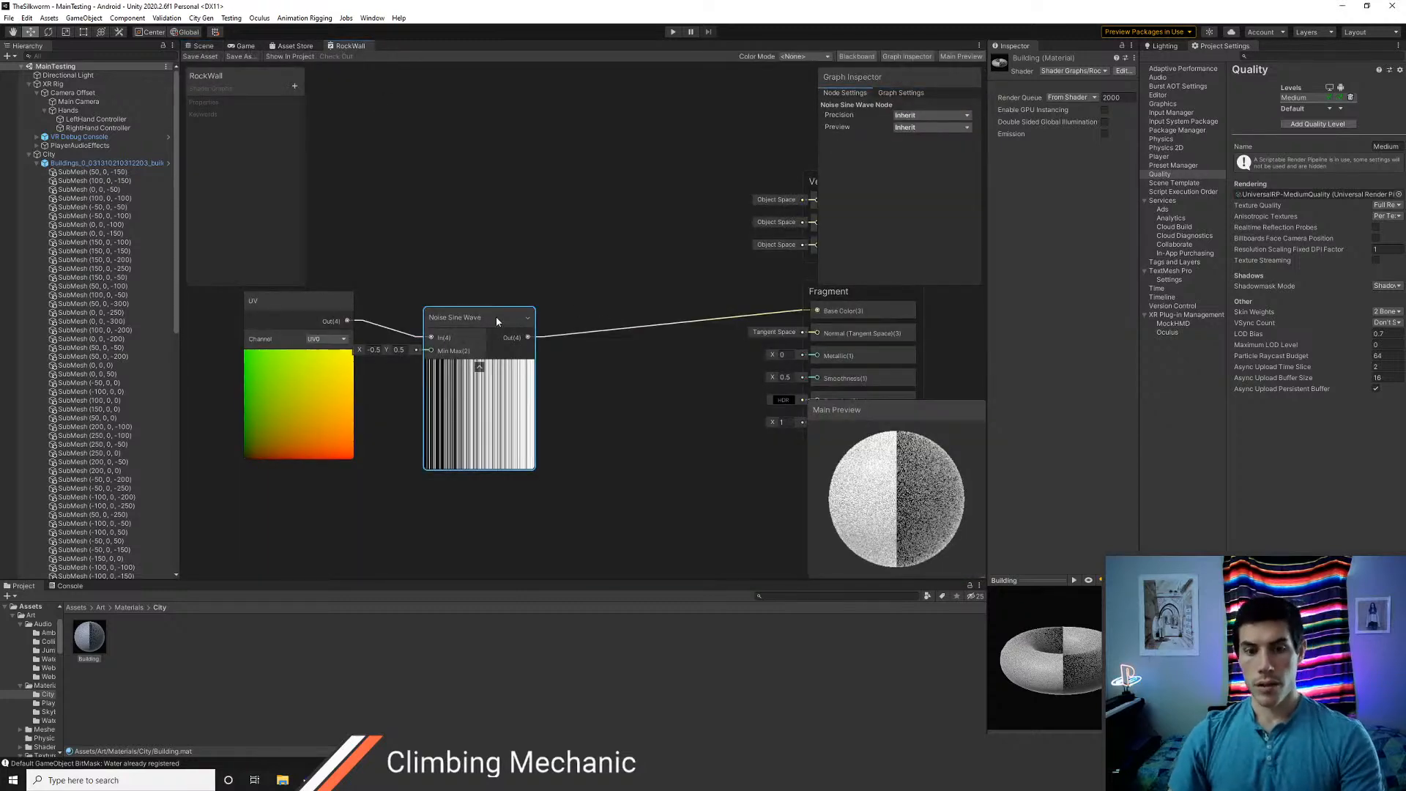
key("Delete")
right_click(439, 328)
left_click(461, 334)
type("n")
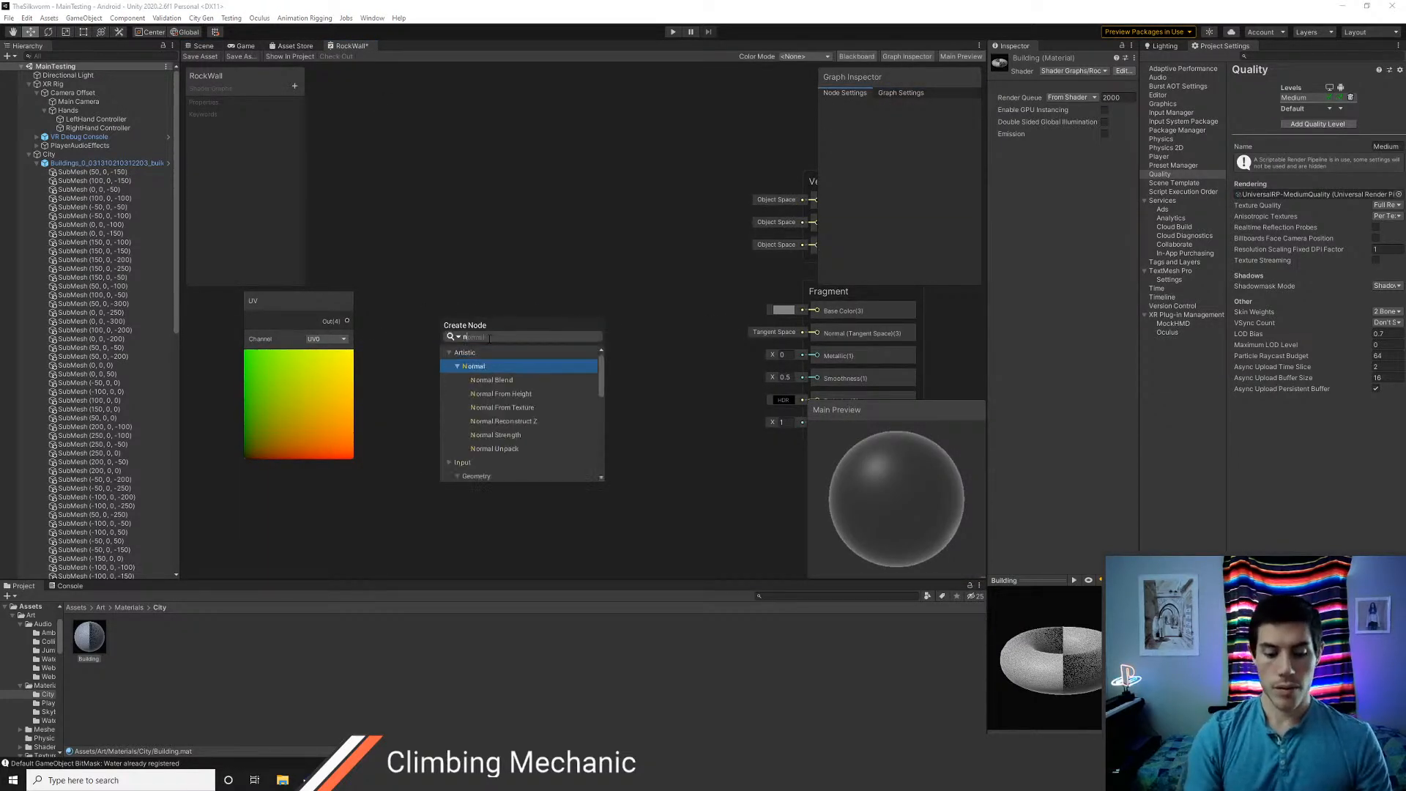
type("oise")
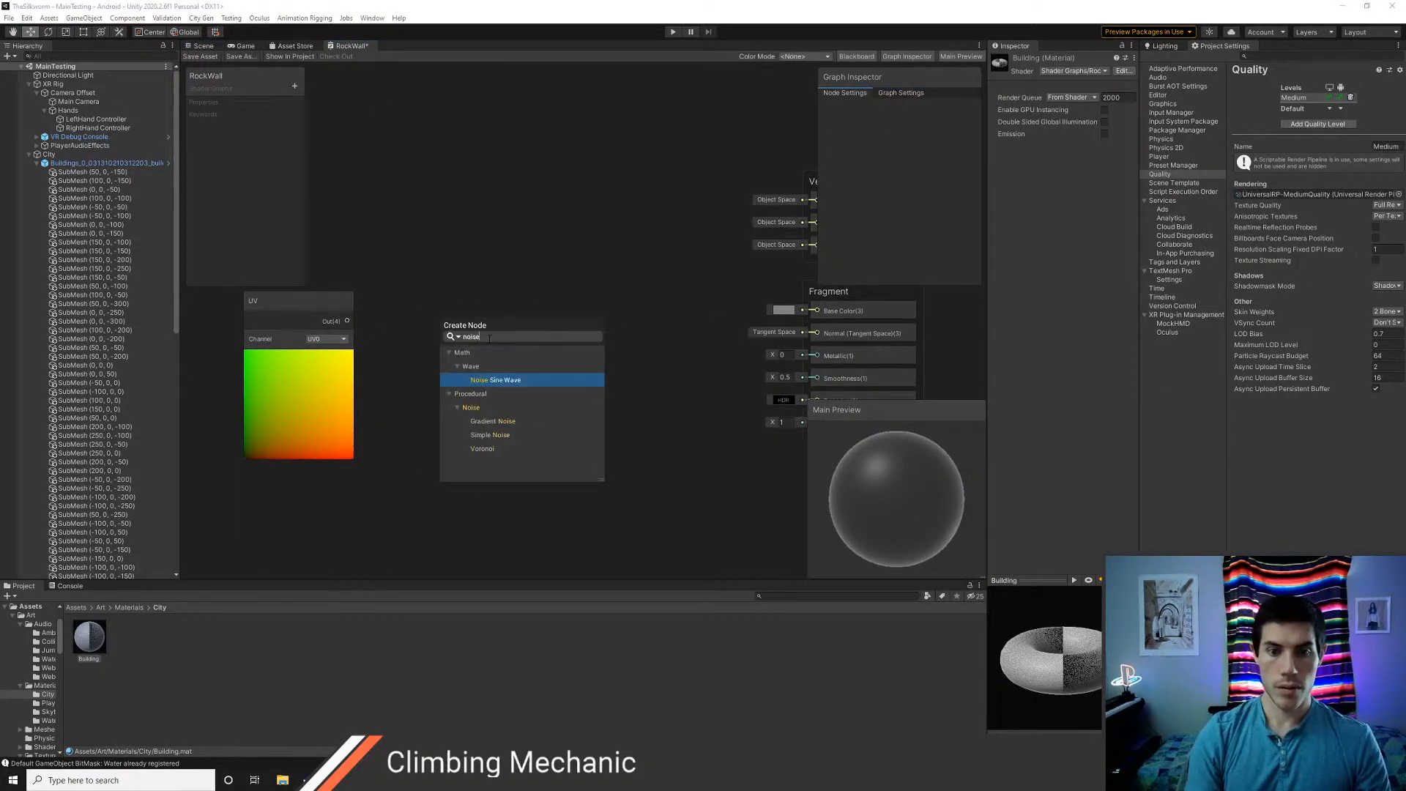
double_click(498, 435)
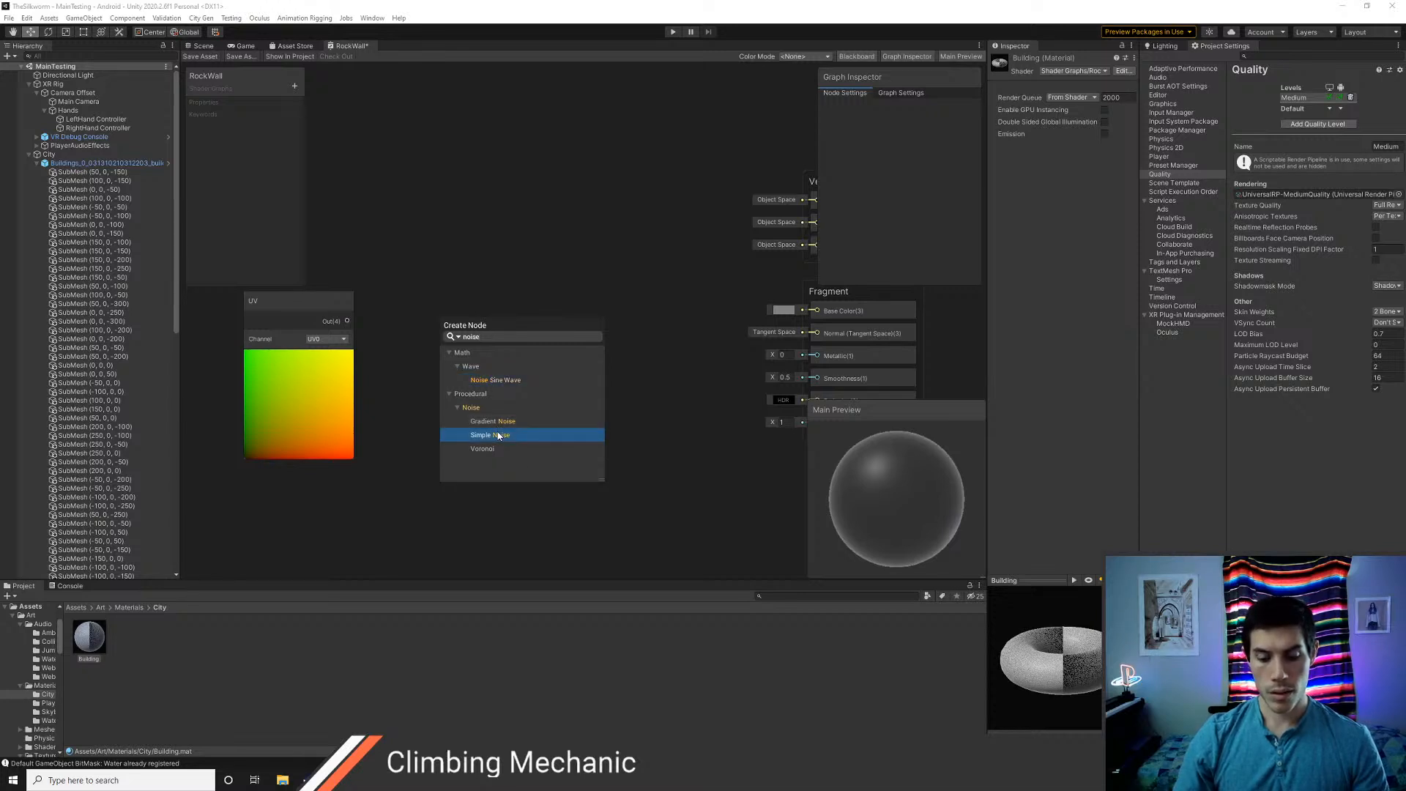
left_click_drag(493, 412, 484, 371)
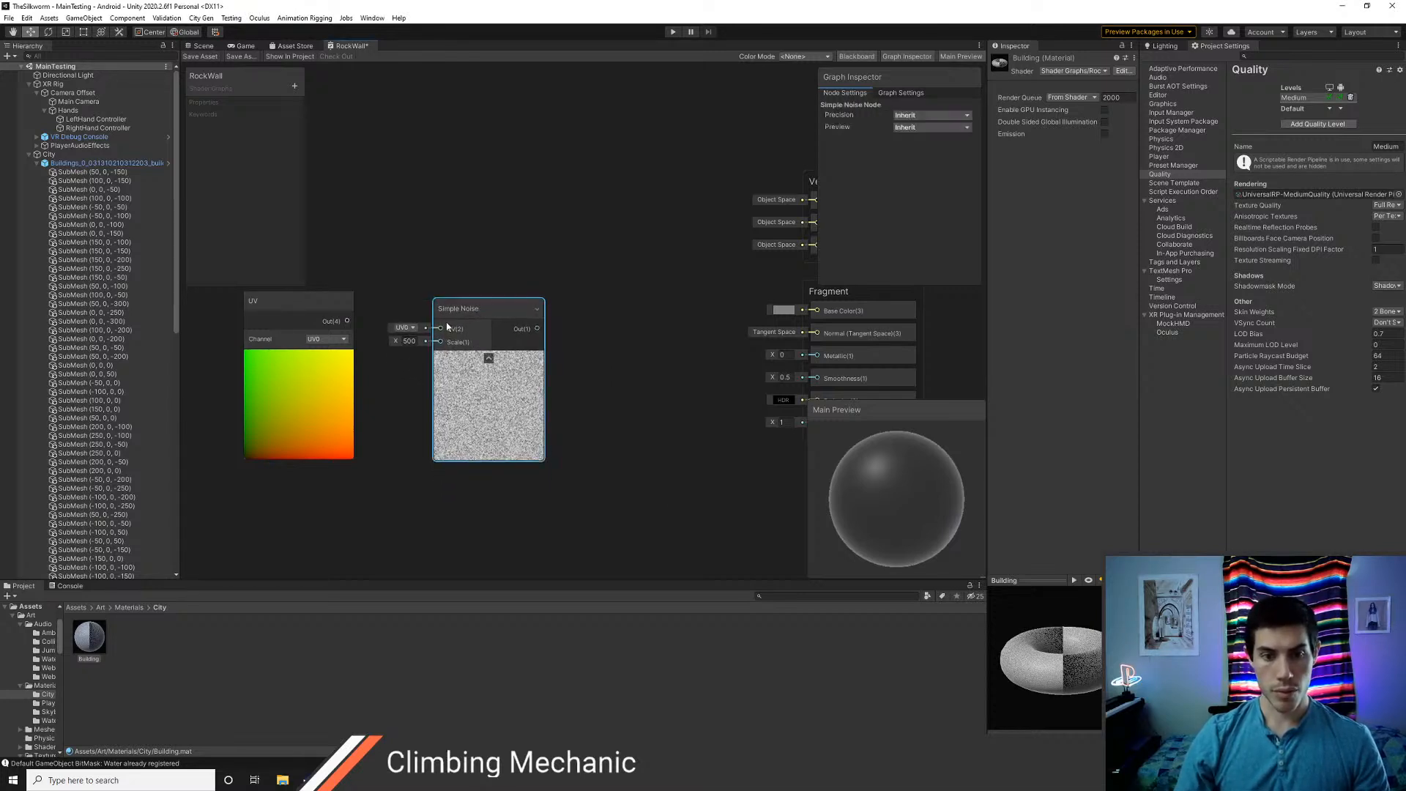
Connect the UV output to the Simple Noise node's UV port and set its Scale to about 178
left_click_drag(347, 321, 223, 353)
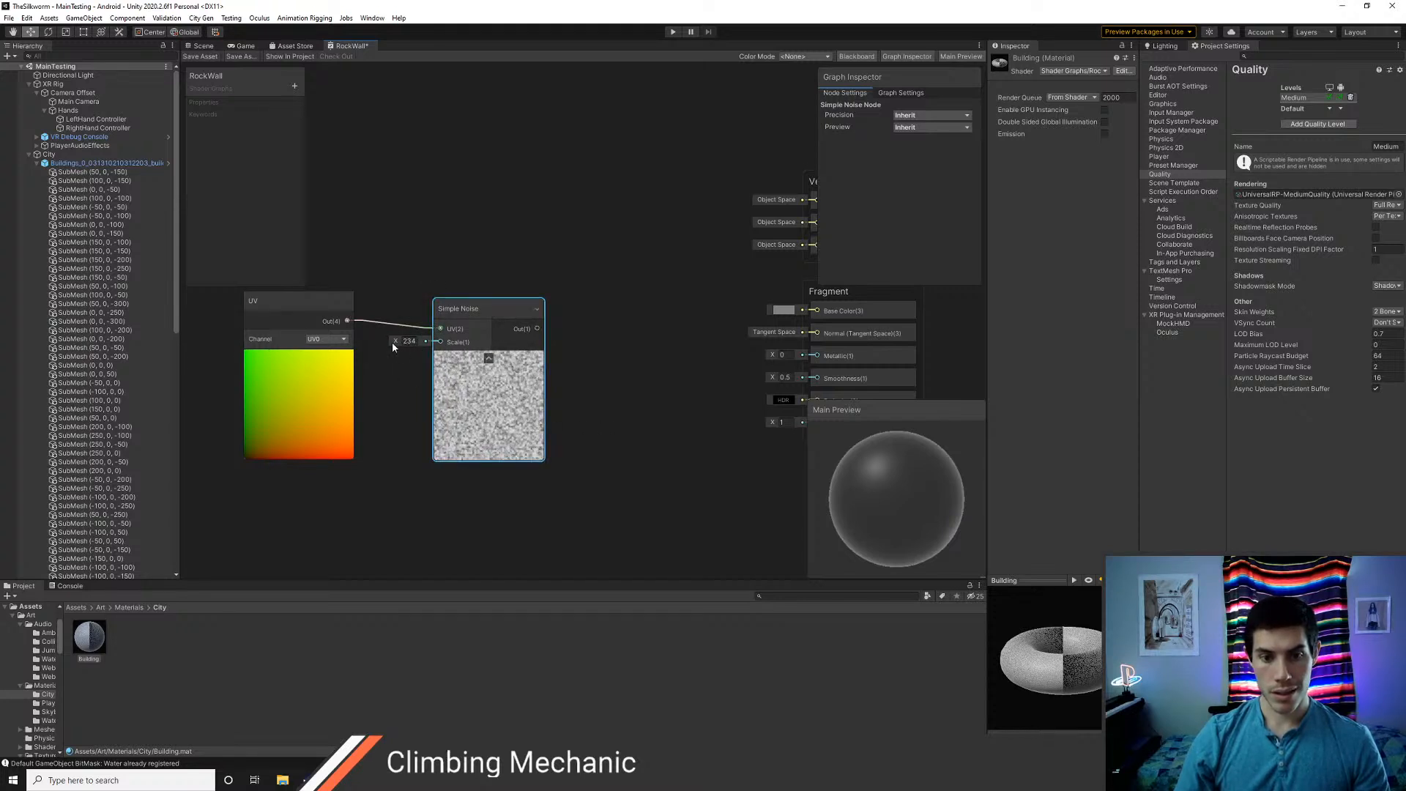
left_click_drag(394, 342, 486, 390)
scroll(655, 429, "down", 2)
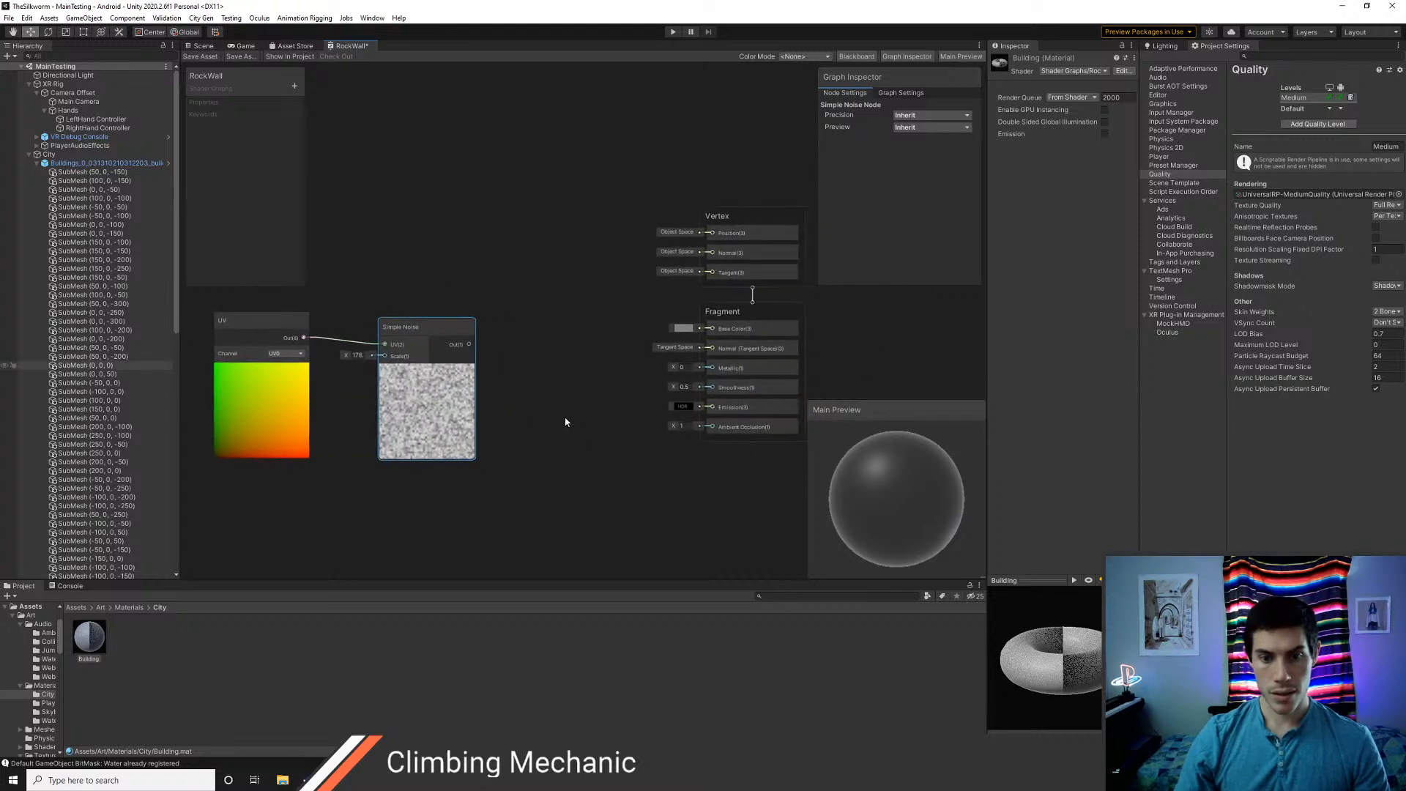
Save the RockWall graph with Simple Noise feeding the Fragment Base Color, and inspect the noise on the city buildings
left_click_drag(469, 345, 710, 330)
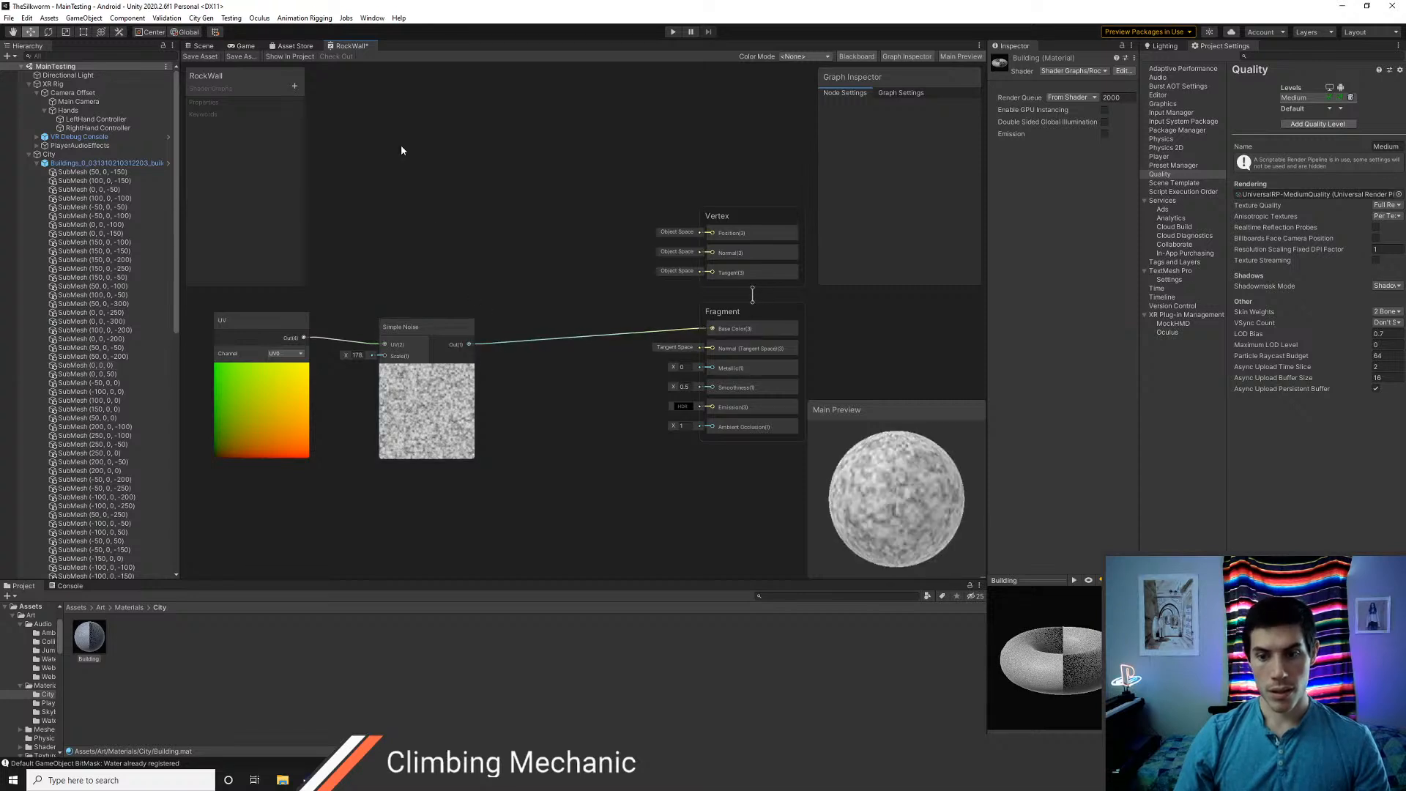
left_click(201, 56)
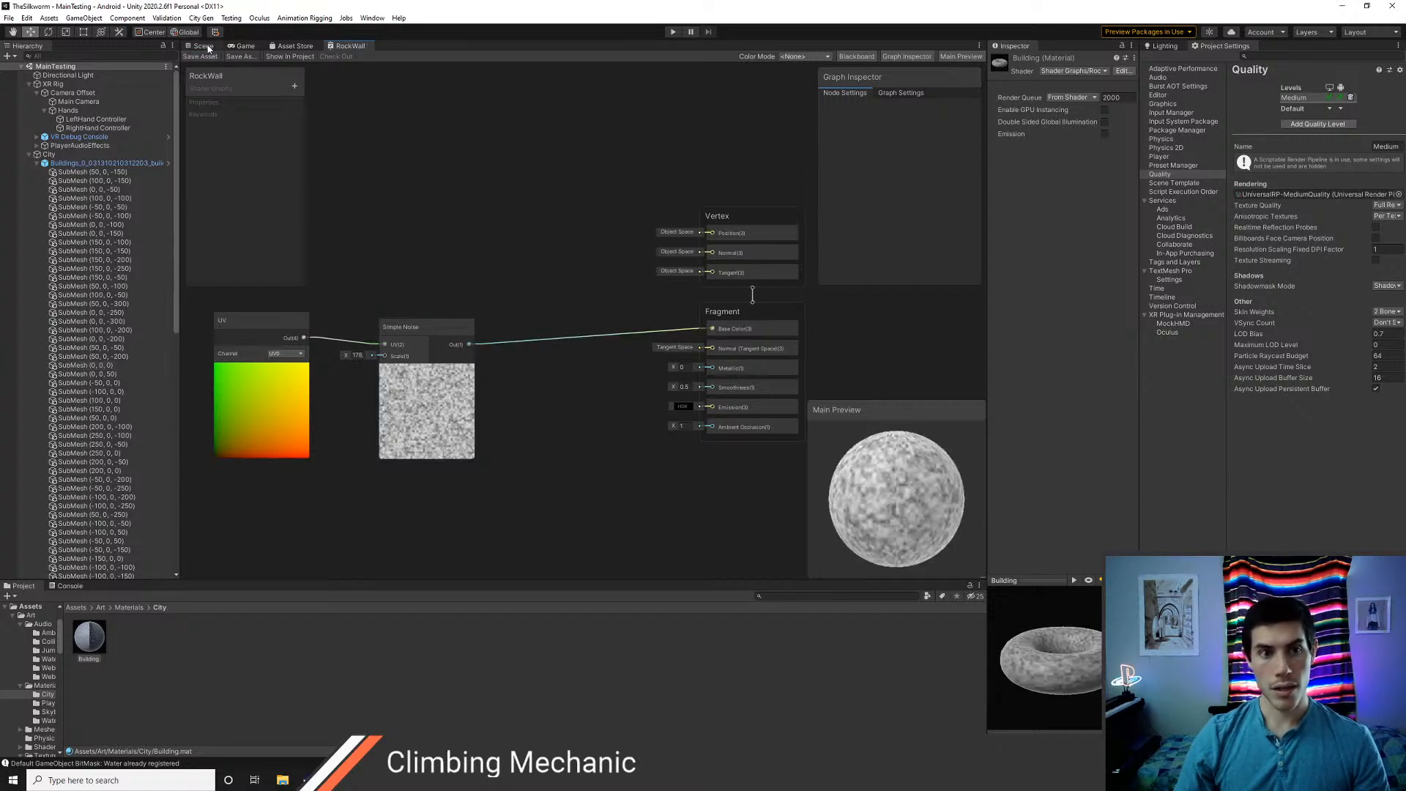
left_click(203, 46)
right_click_drag(470, 301, 661, 329)
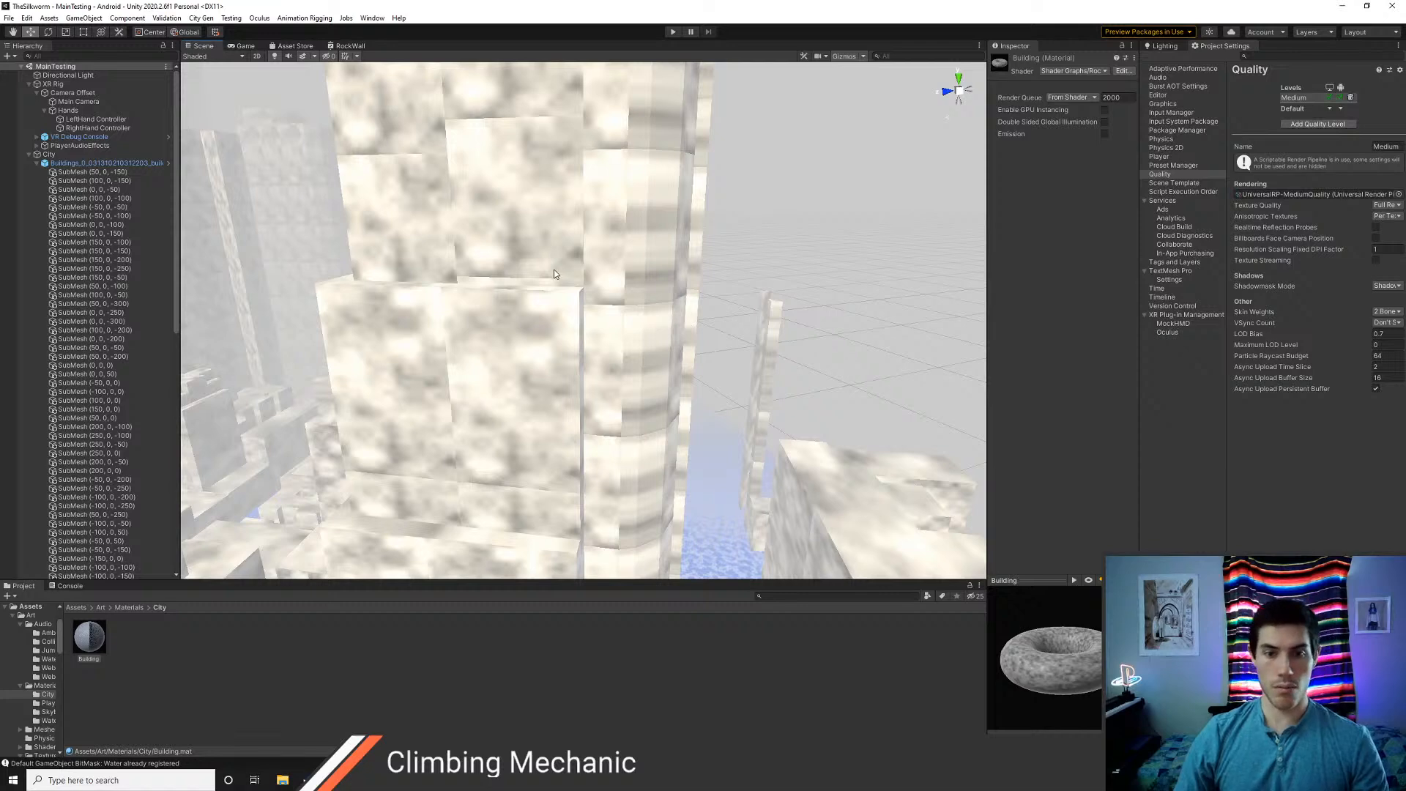
mouse_move(553, 269)
right_mouse_down()
mouse_move(398, 286)
mouse_move(537, 222)
mouse_move(567, 258)
right_mouse_up()
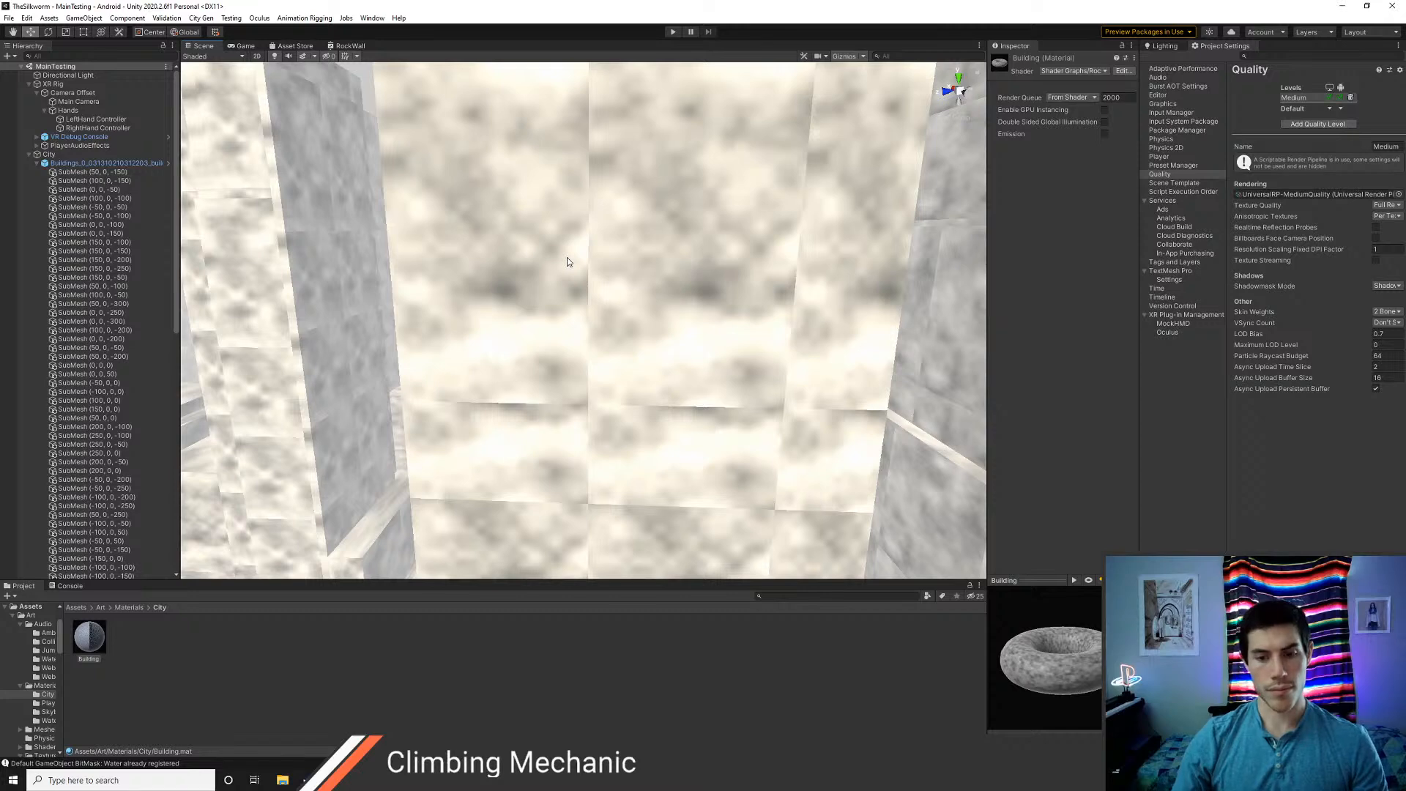
right_click_drag(567, 257, 507, 402)
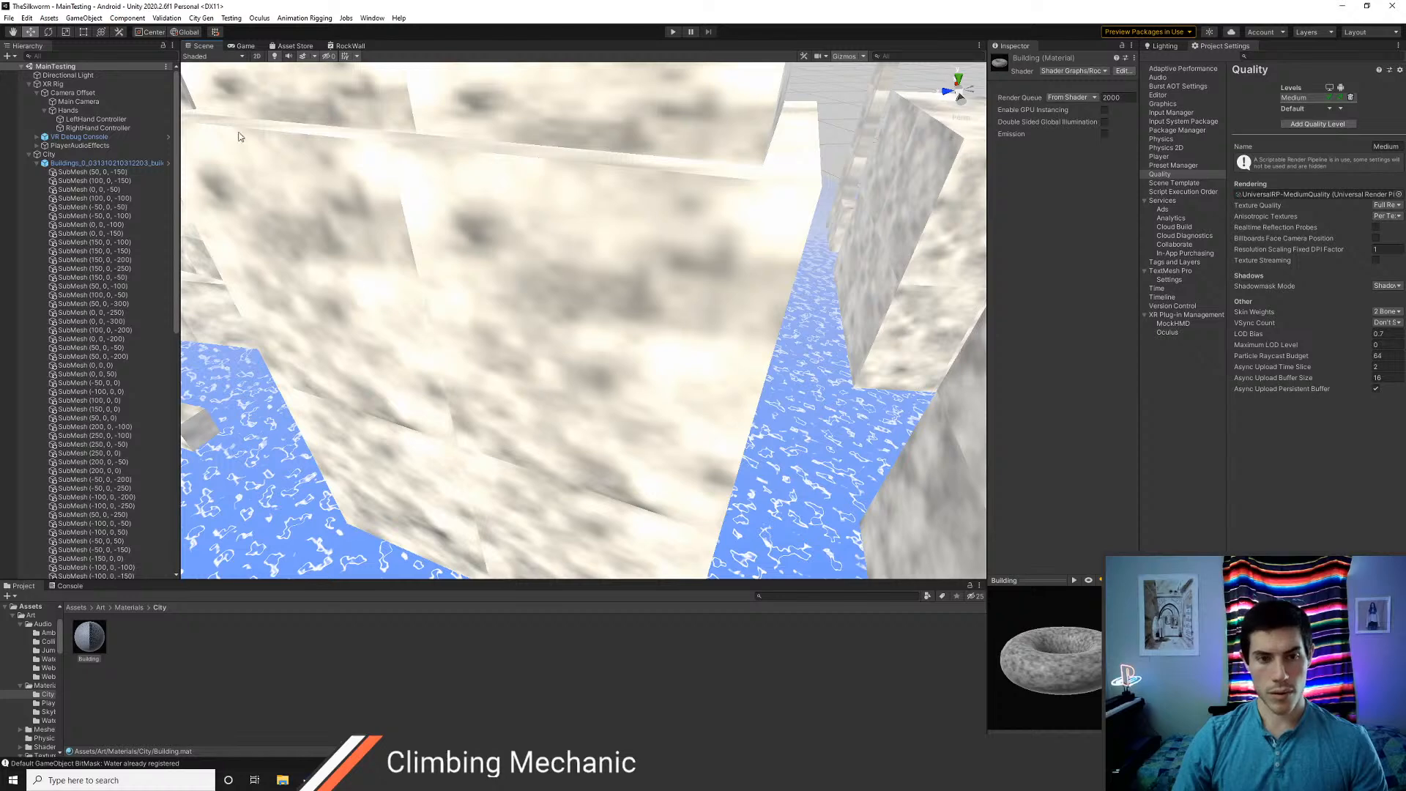
Set the Simple Noise Scale to about 770, save the RockWall graph, and inspect the building walls in the scene
left_click(348, 45)
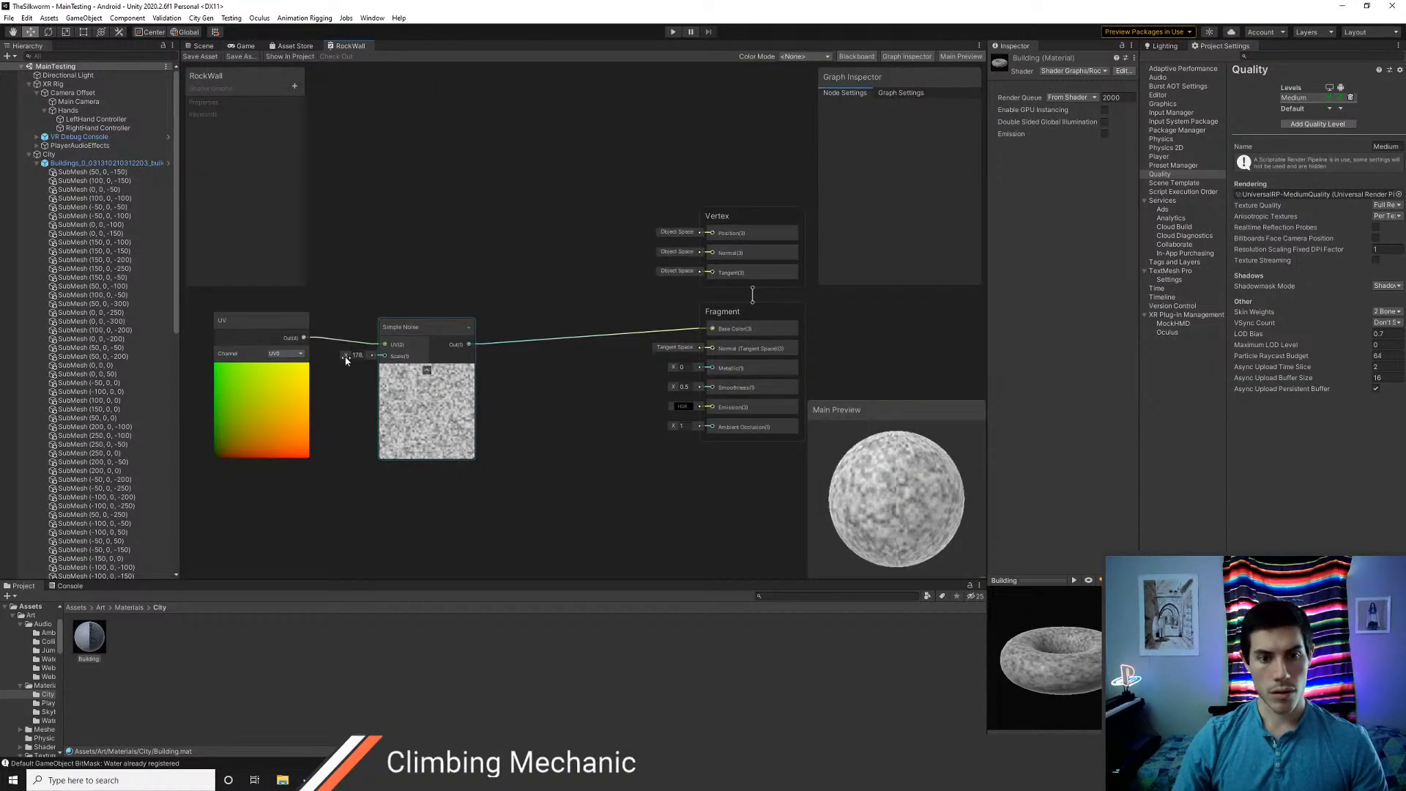
left_click_drag(346, 359, 747, 380)
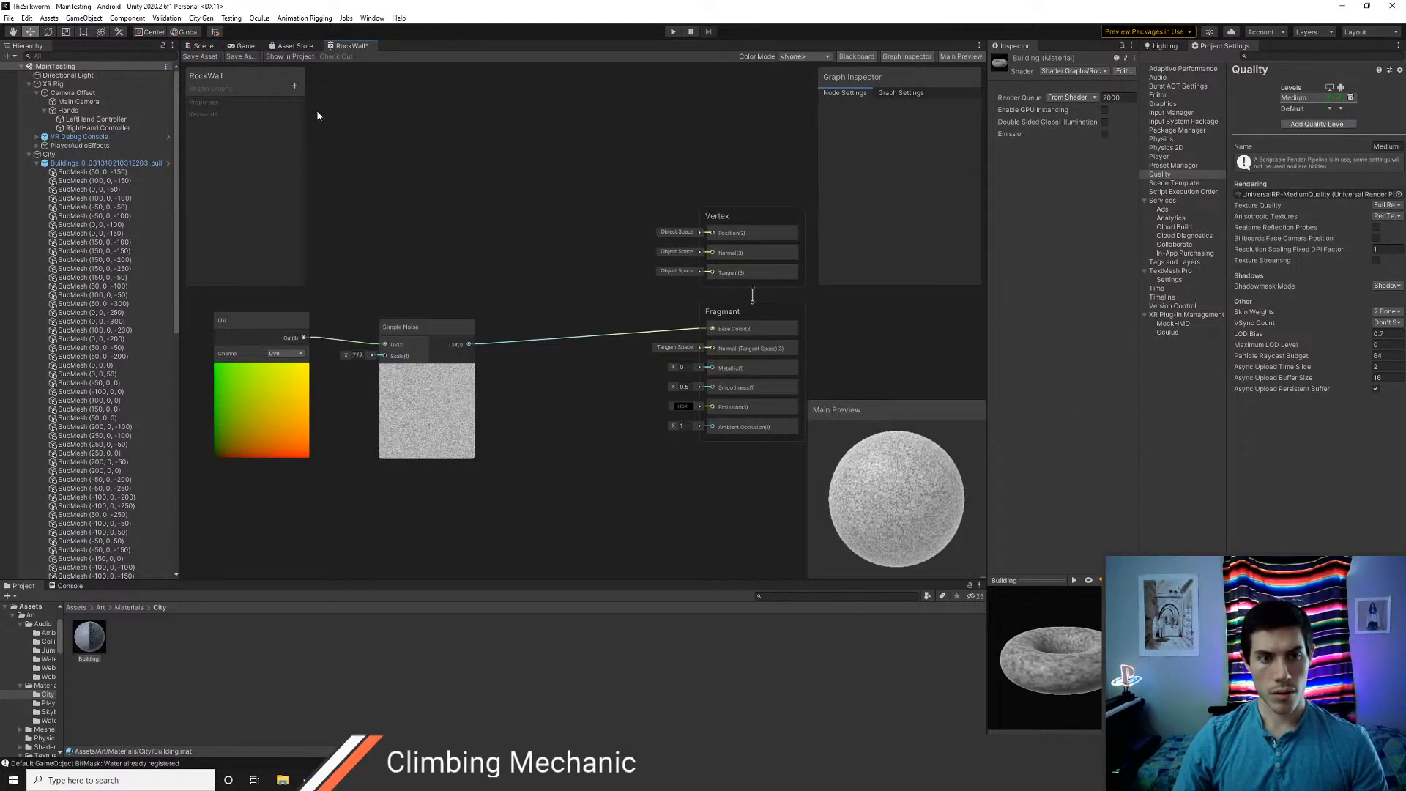
left_click(202, 46)
right_click_drag(586, 330, 206, 312)
right_click_drag(364, 299, 403, 308)
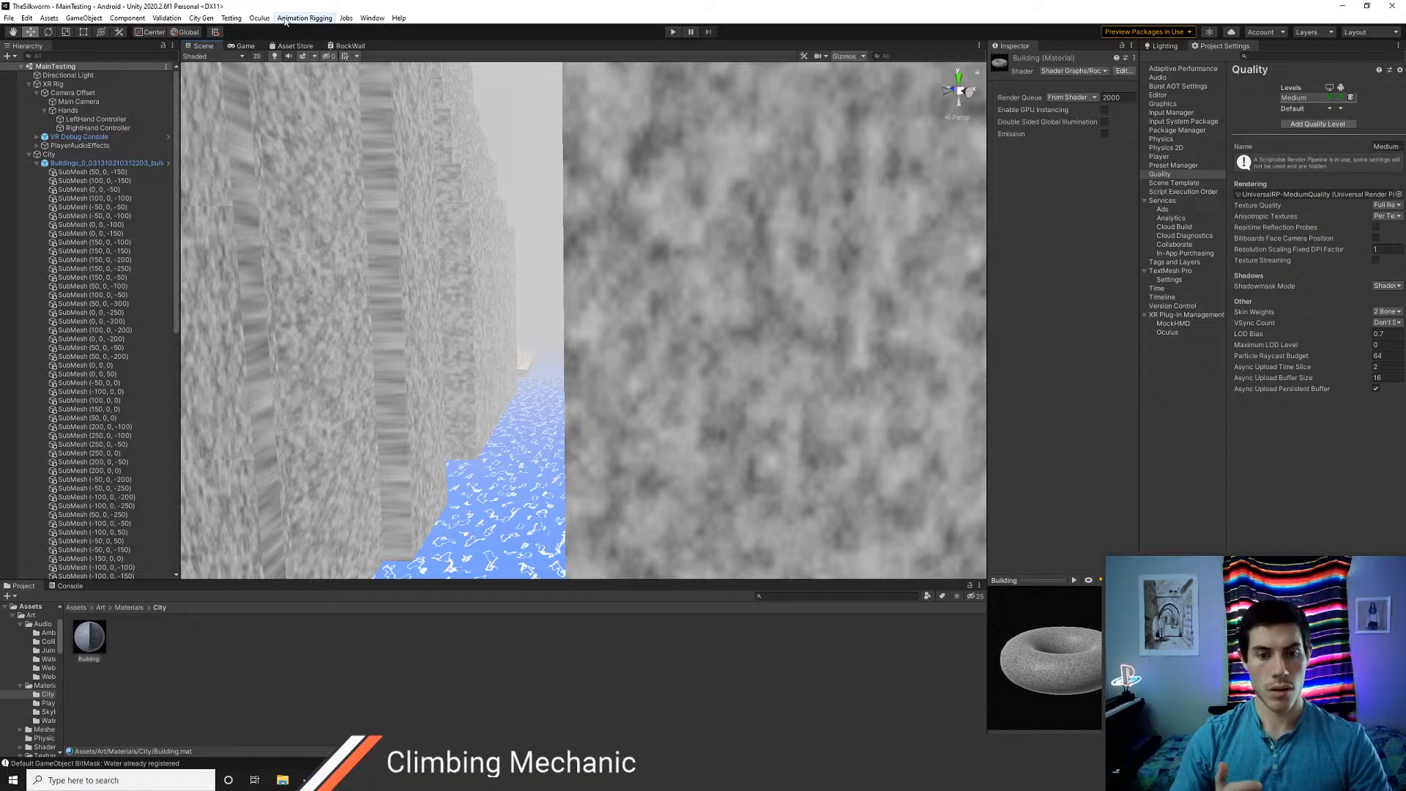
Search the RockWall graph's available nodes for "3d" and for "noise" to look for a 3D noise node
left_click(349, 46)
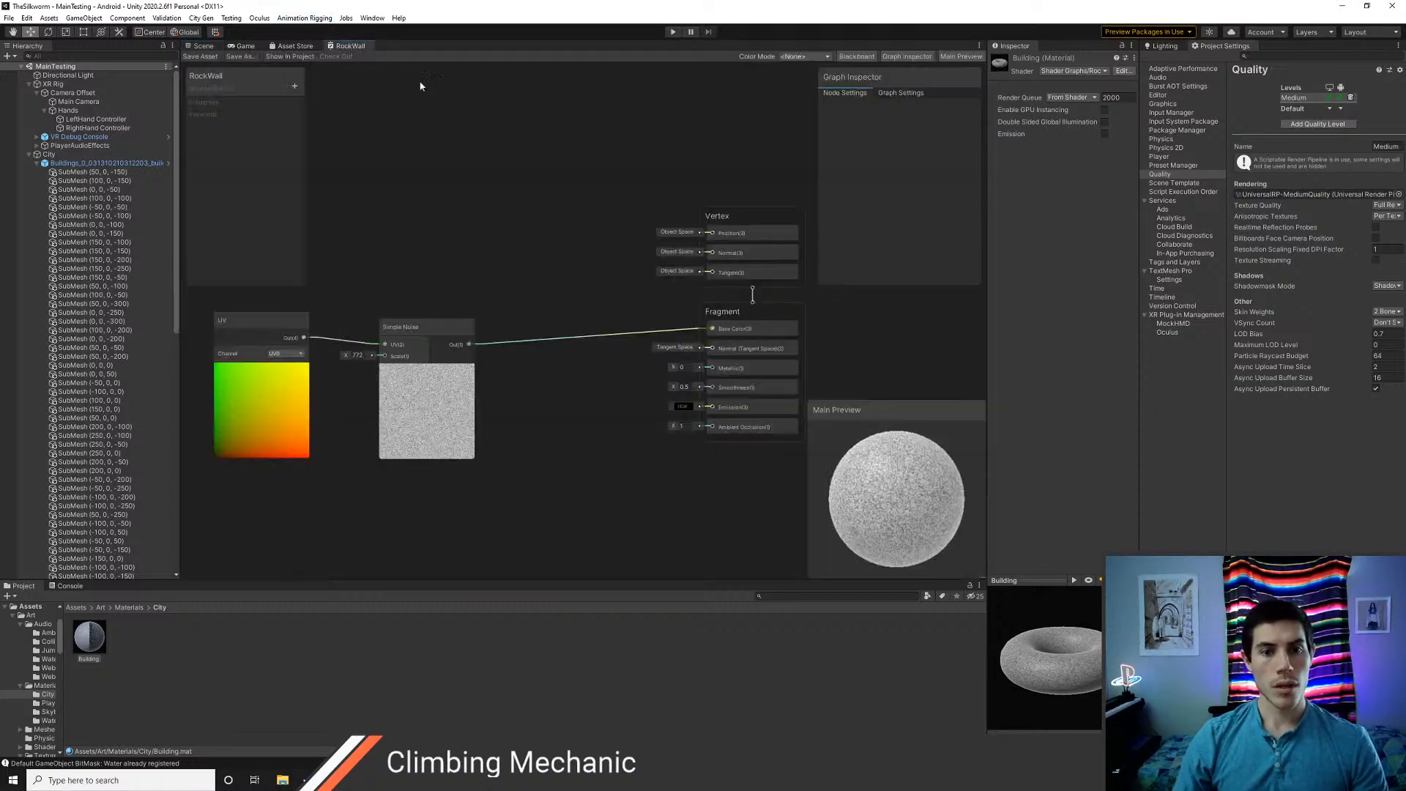
middle_click_drag(385, 261, 443, 310)
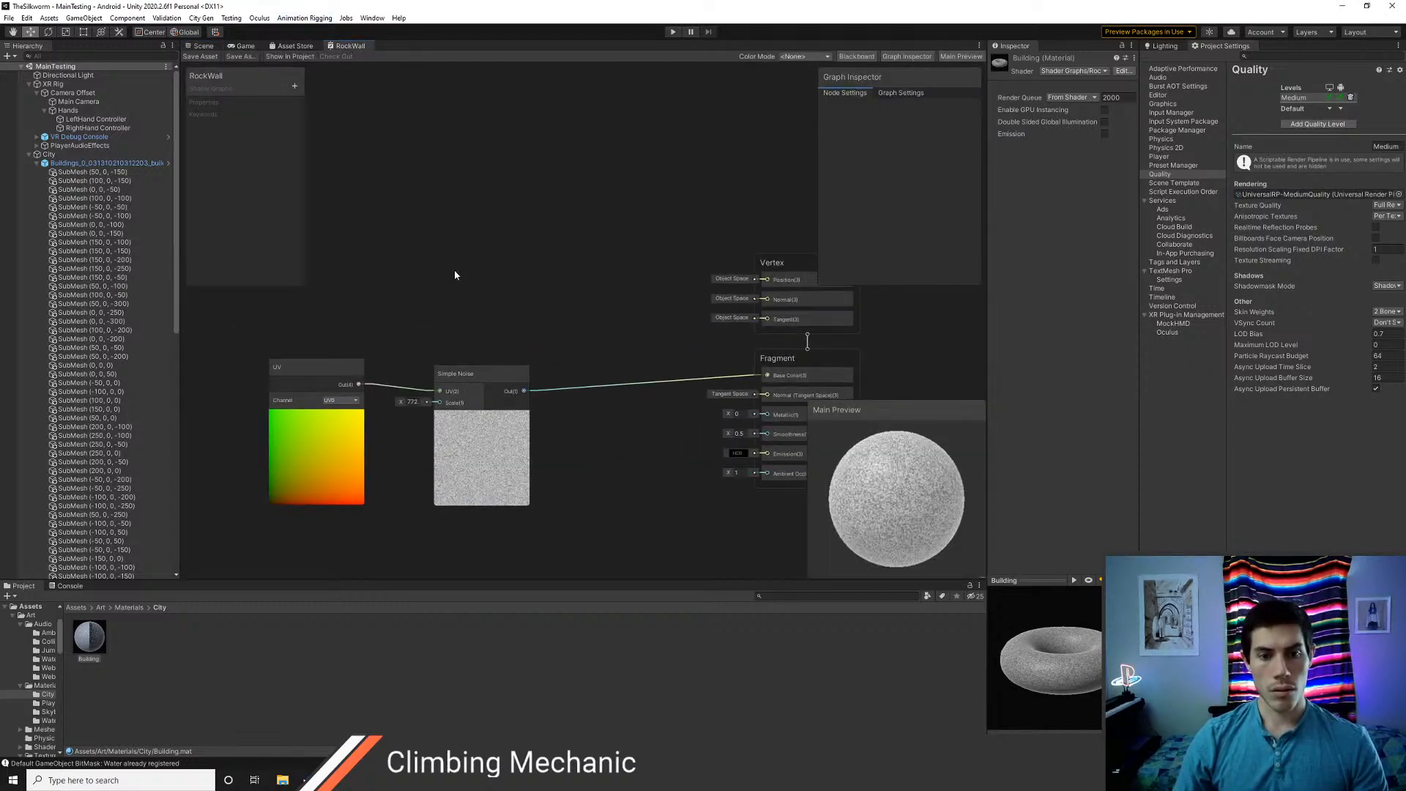
right_click(455, 275)
left_click(476, 280)
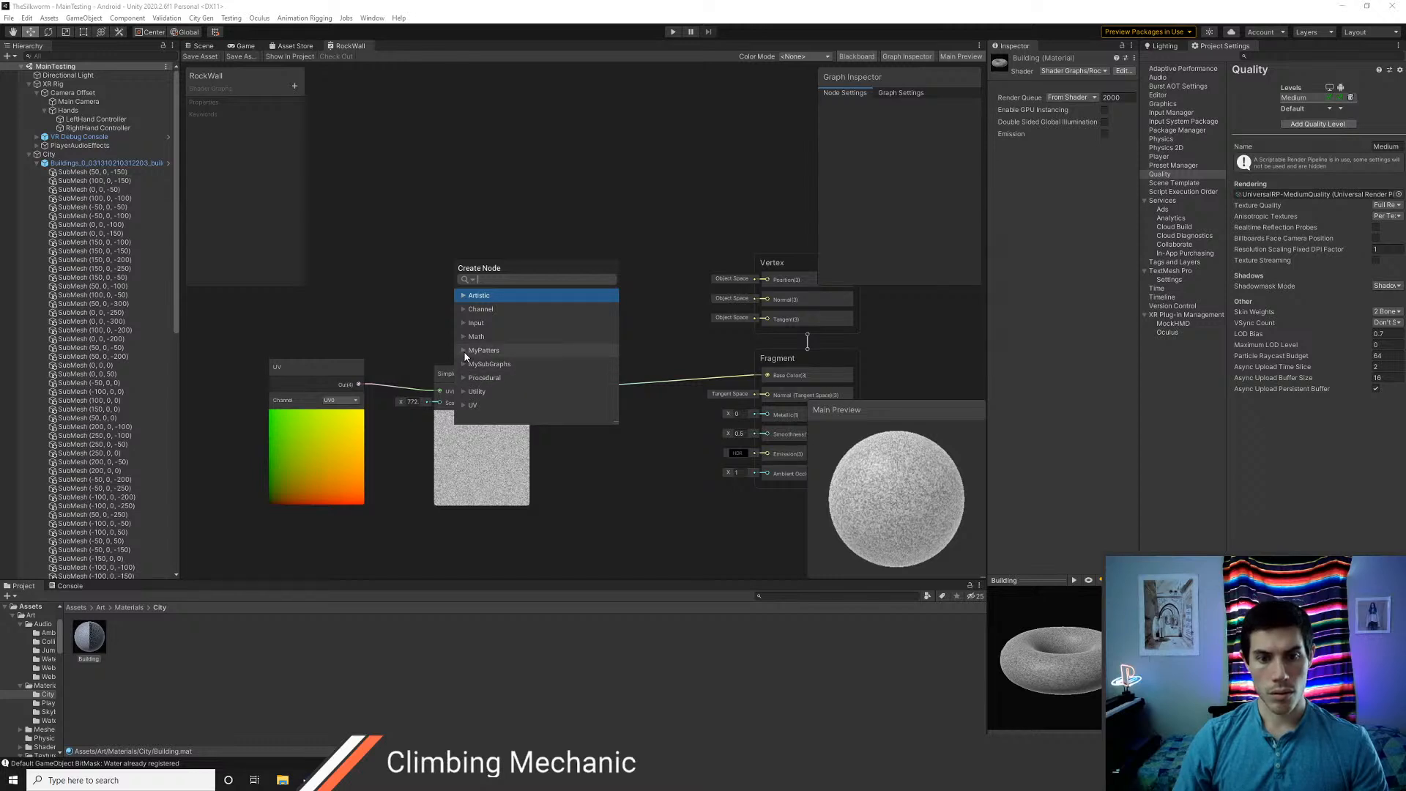
key("Escape")
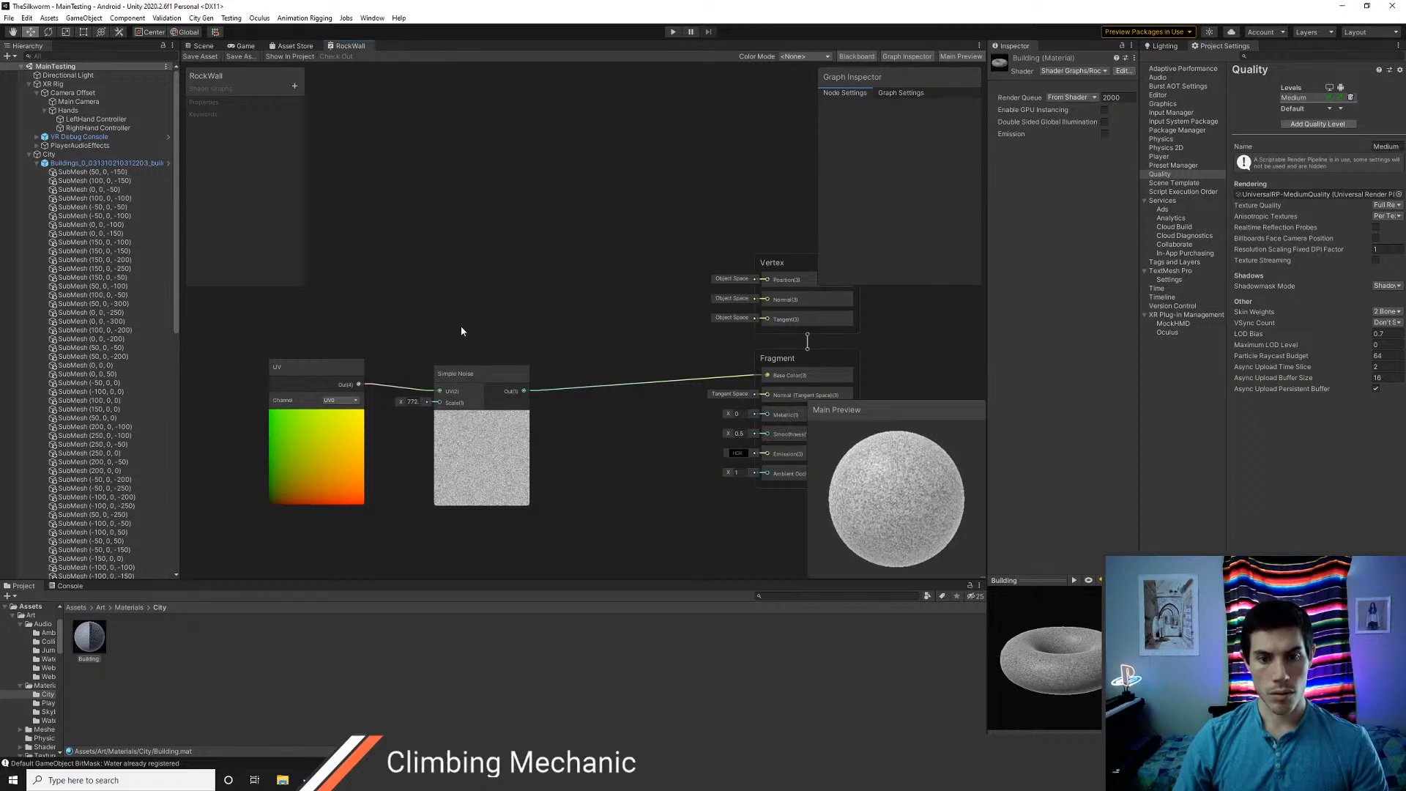
right_click(443, 258)
left_click(457, 264)
type("3d")
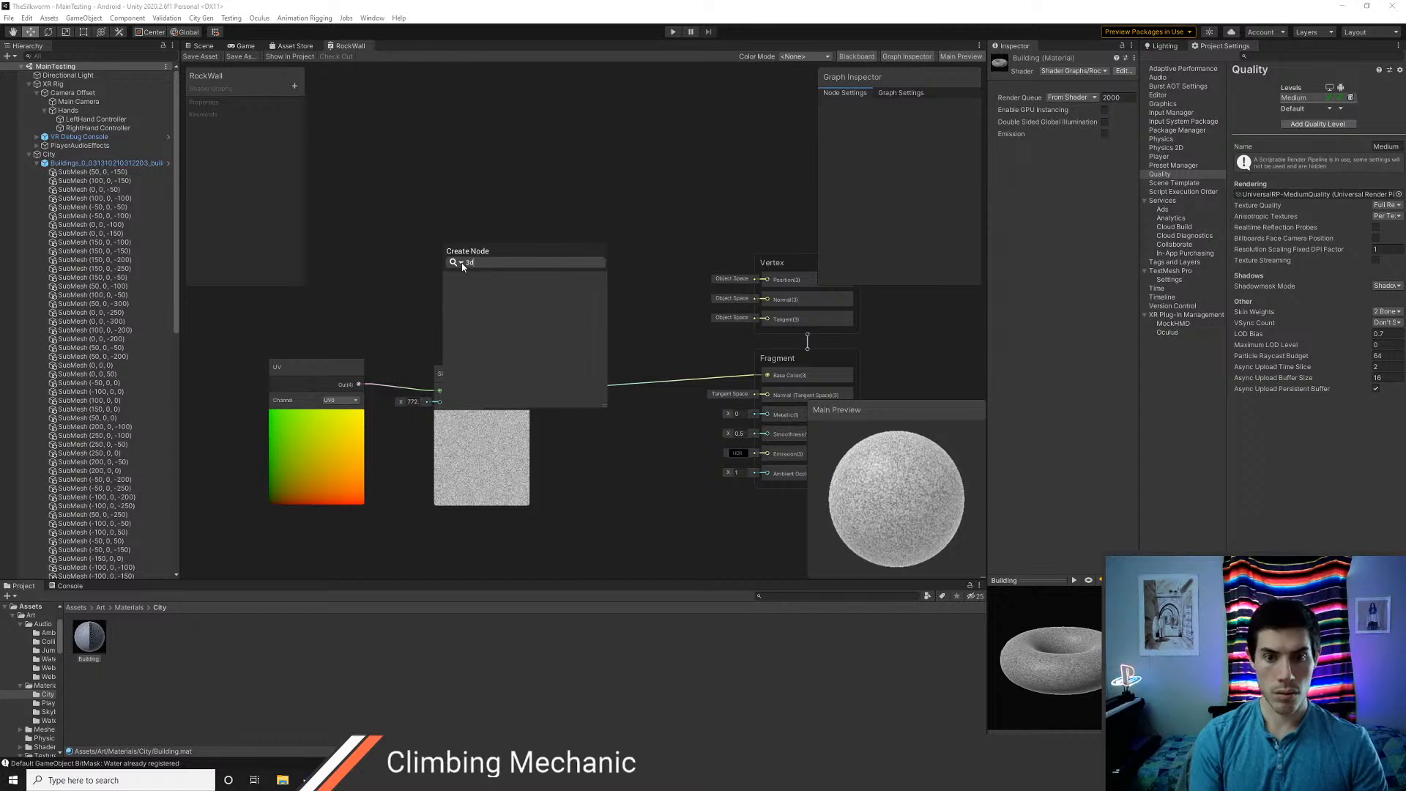
key("BackSpace")
key("BackSpace")
type("noise")
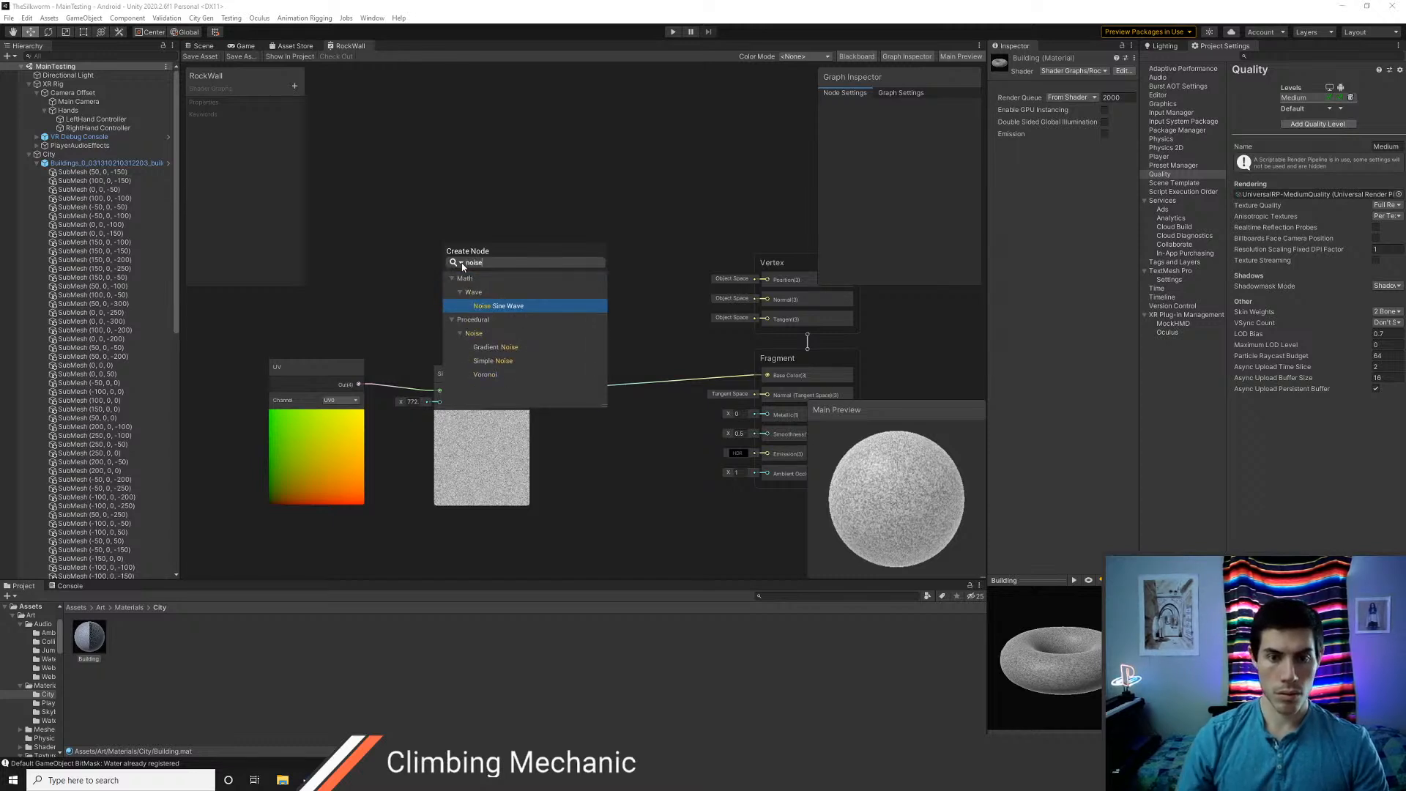
left_click(464, 219)
Import the whole 3DNoiseShaderGraph package from the Asset_Store_Packages/My_Packages folder into the project's Assets root
left_click(72, 608)
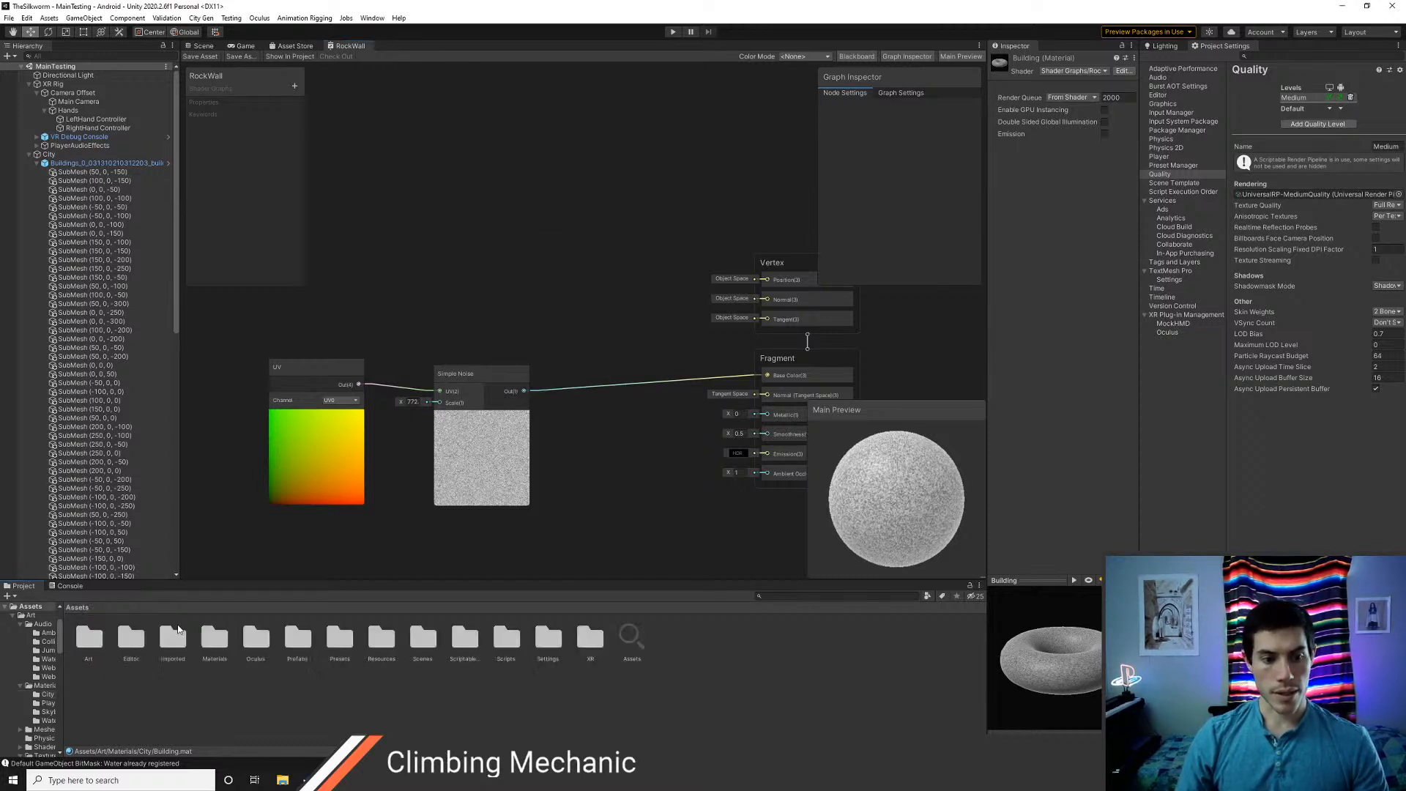
right_click(357, 691)
mouse_move(417, 512)
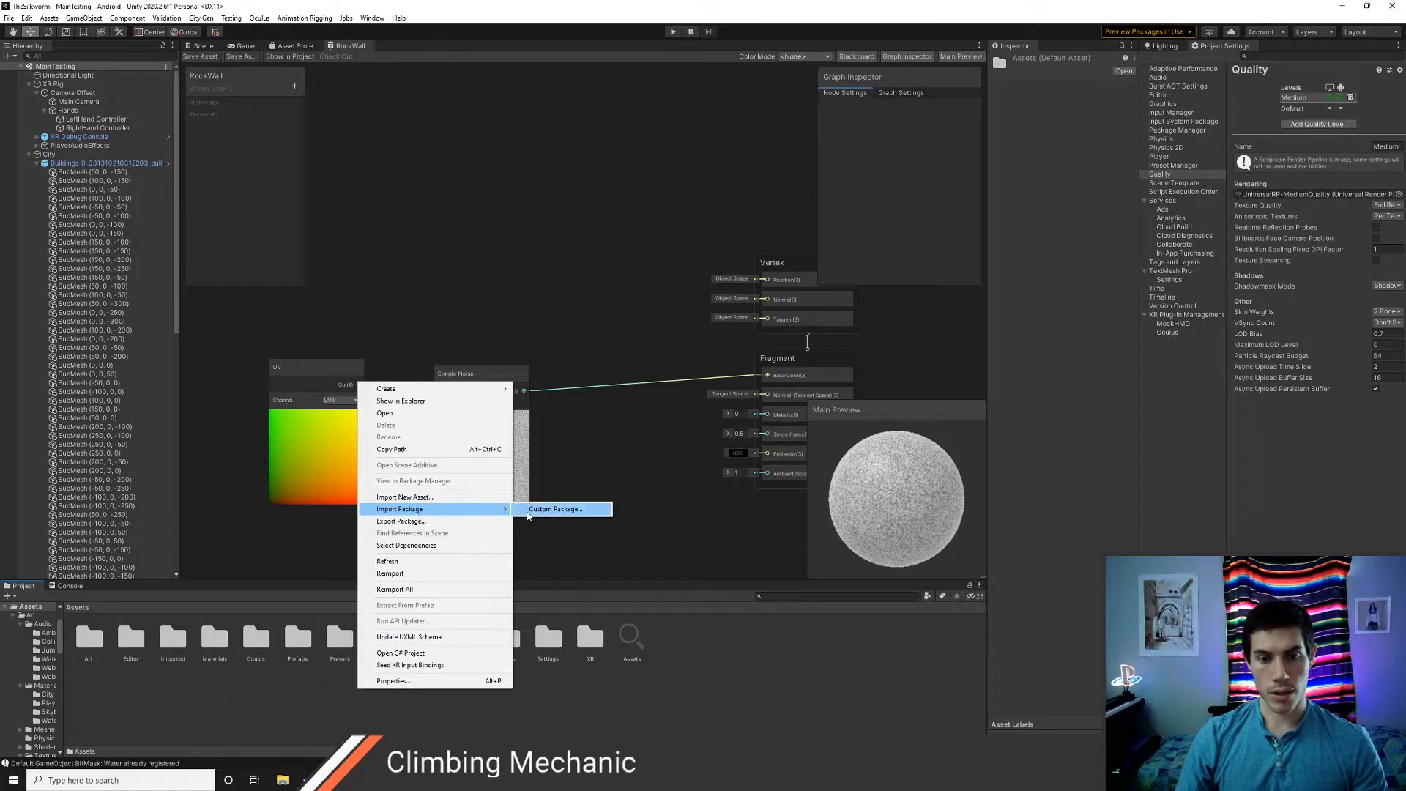
left_click(556, 508)
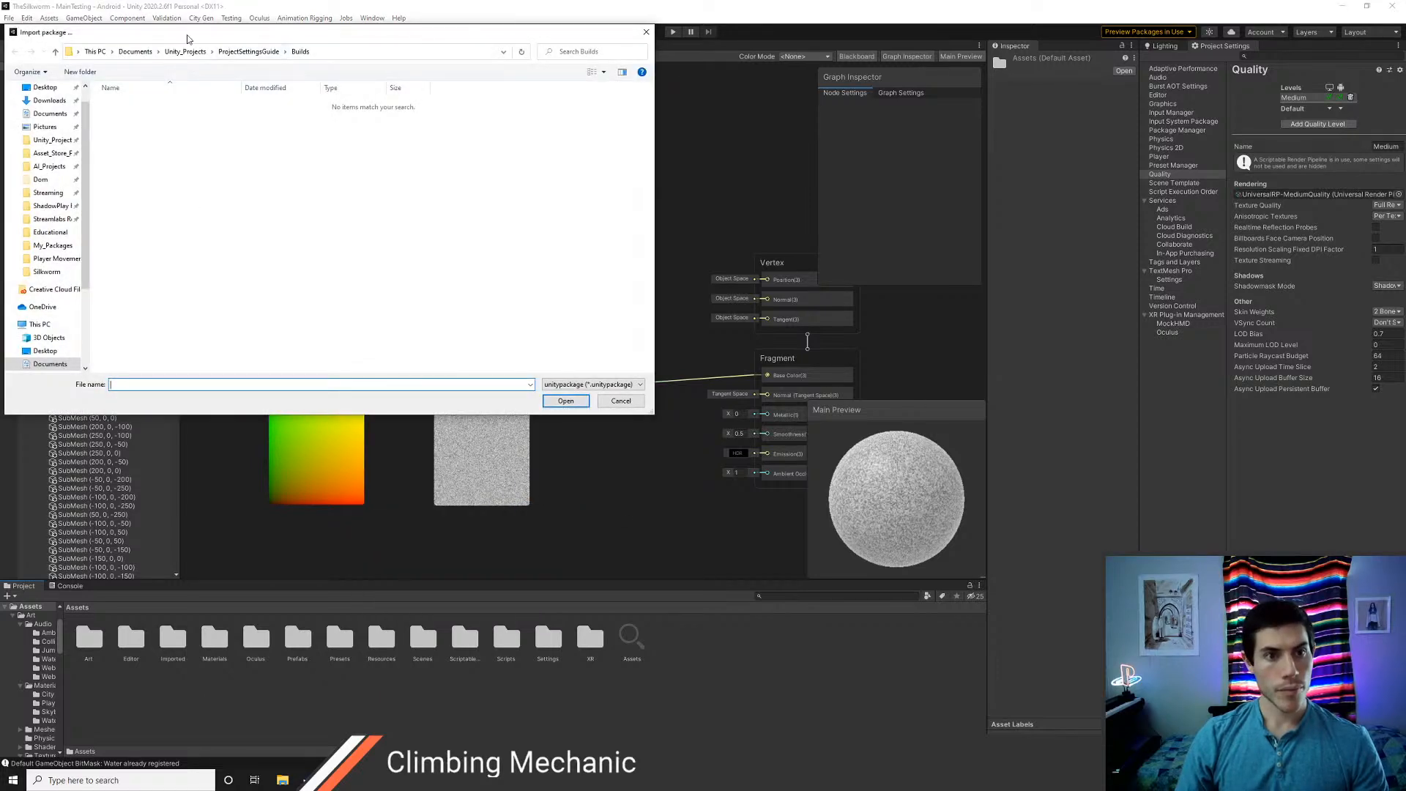
left_click(52, 139)
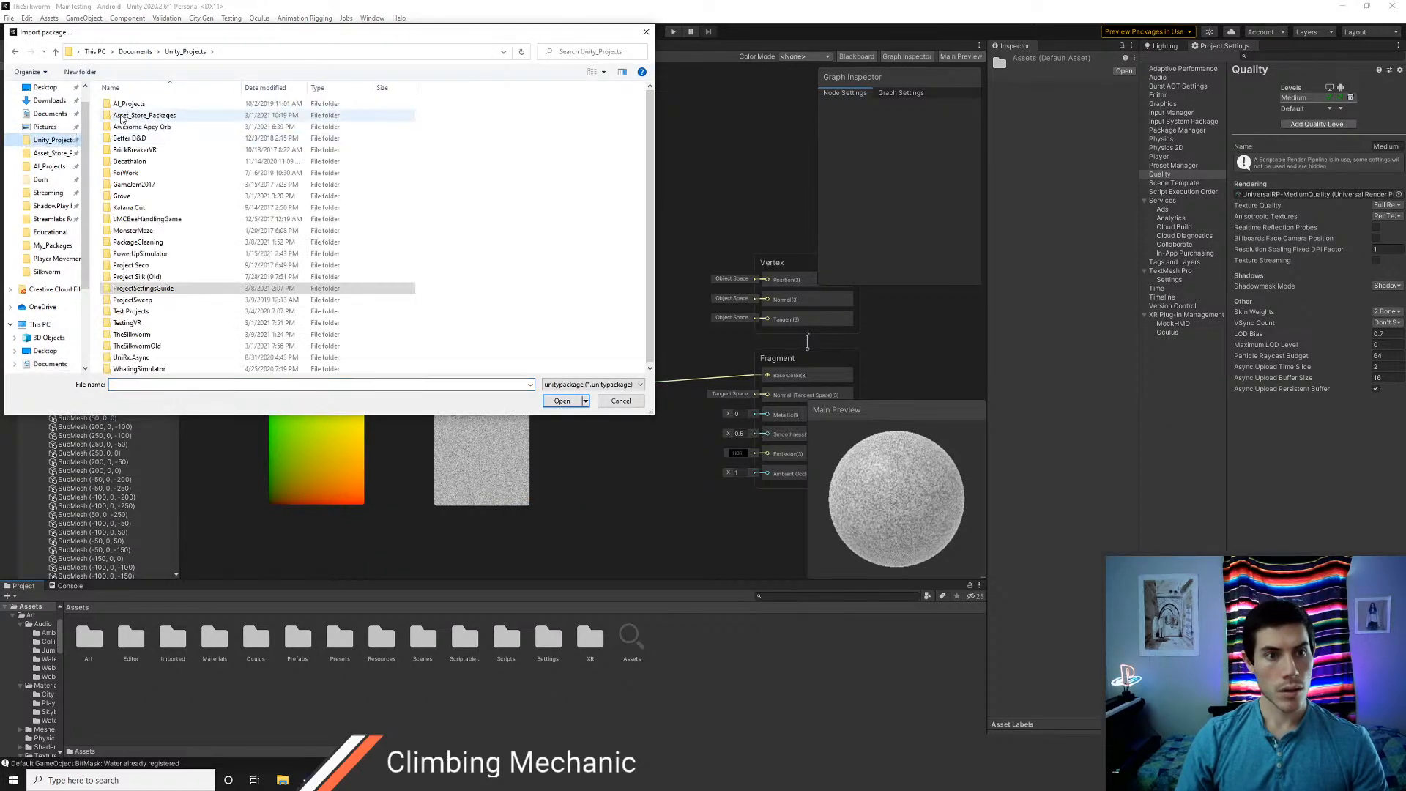
double_click(139, 115)
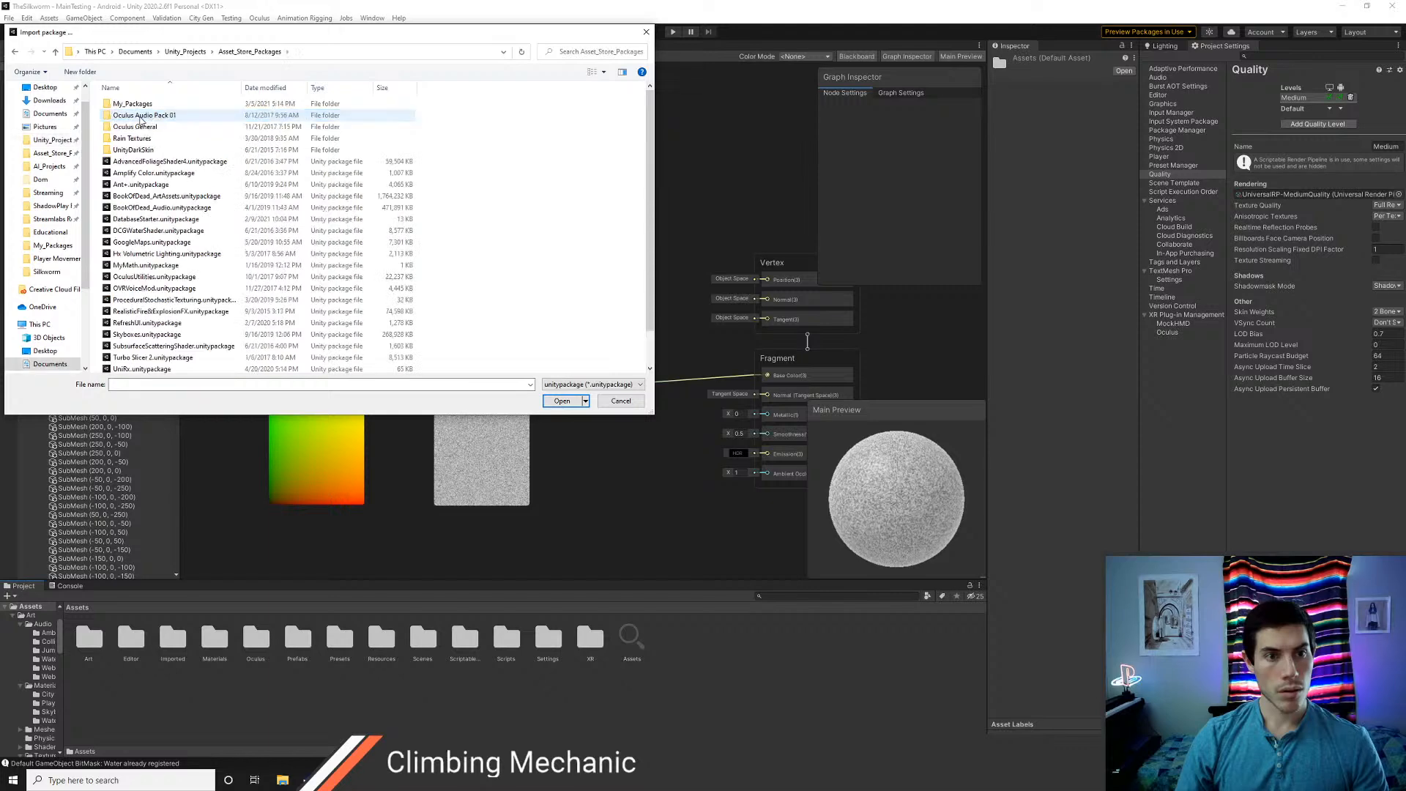
double_click(140, 106)
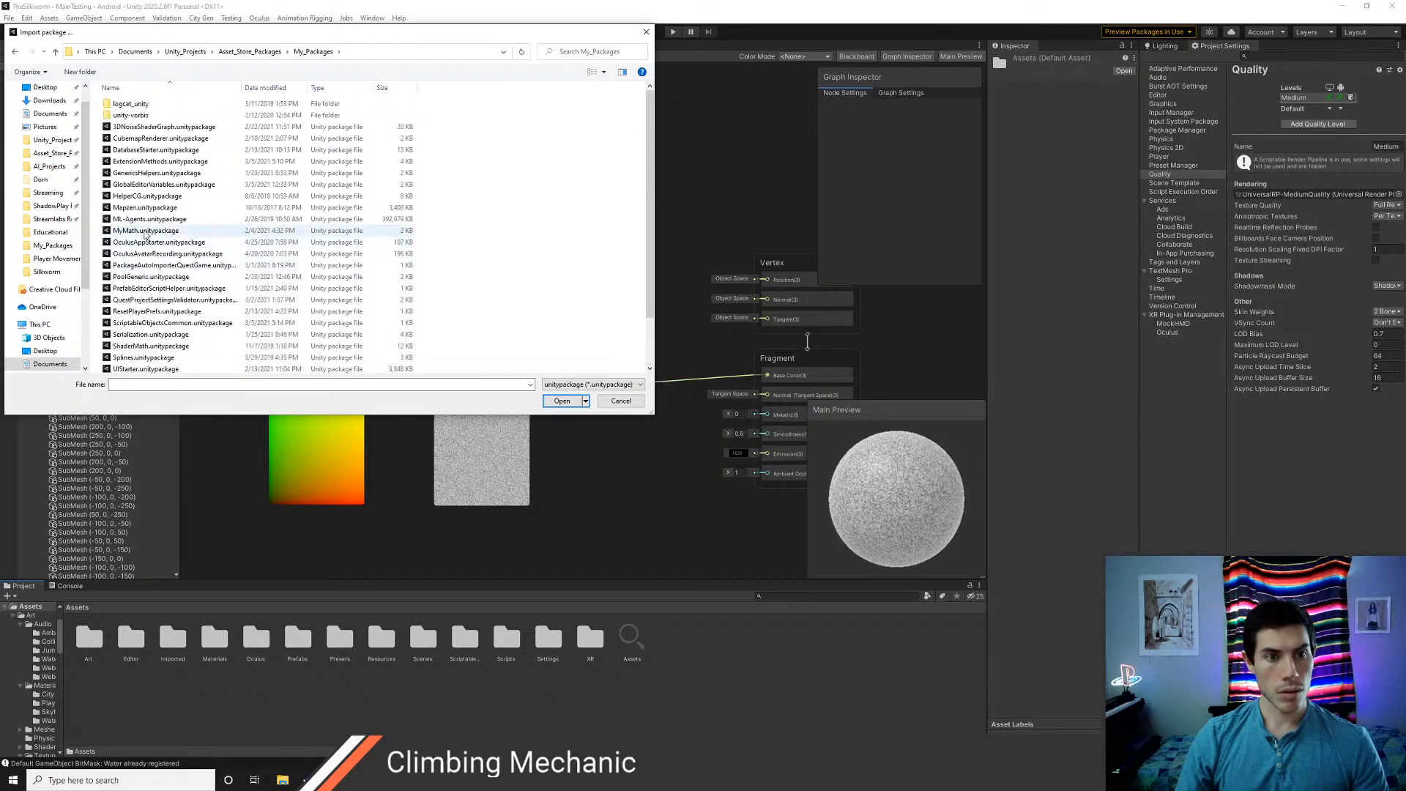
left_click(134, 129)
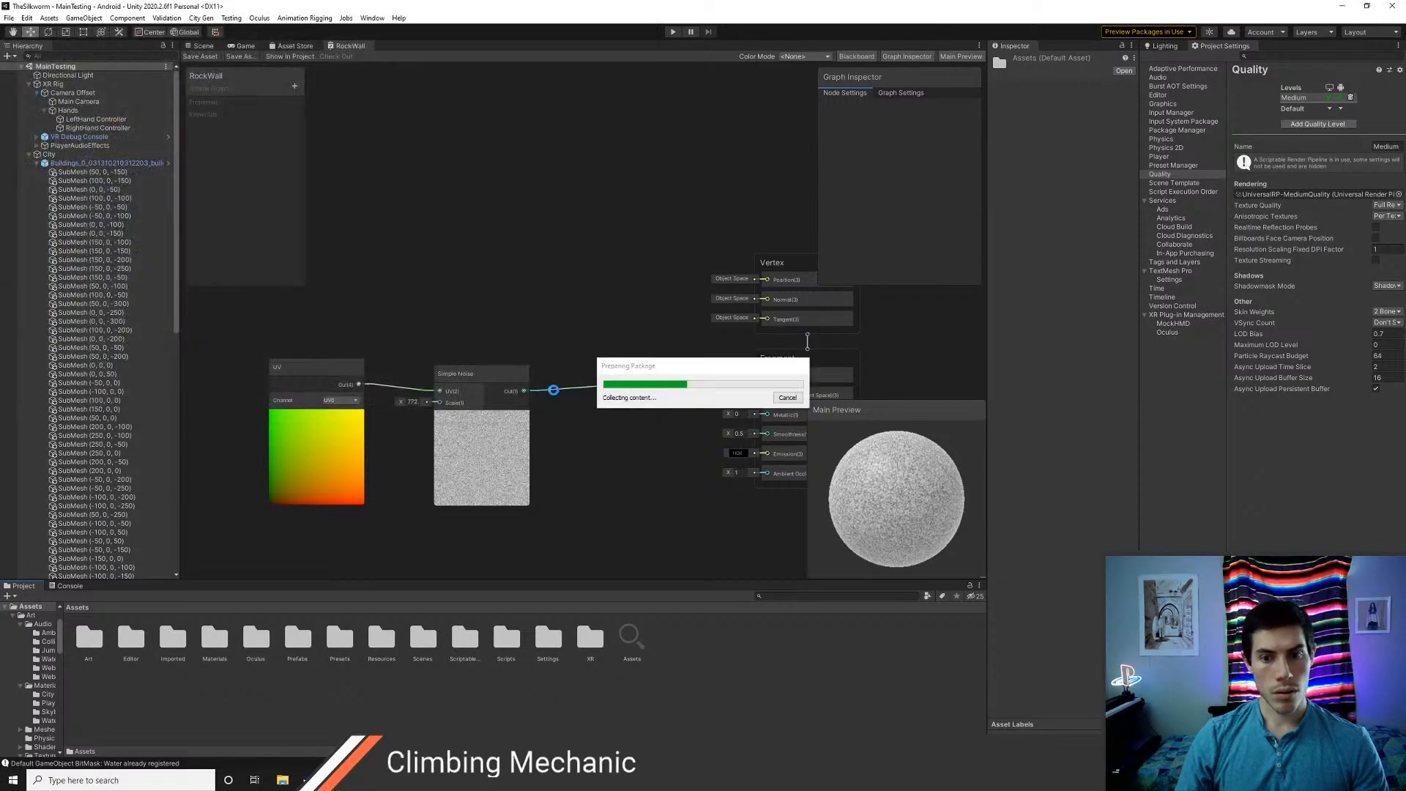
left_click(559, 401)
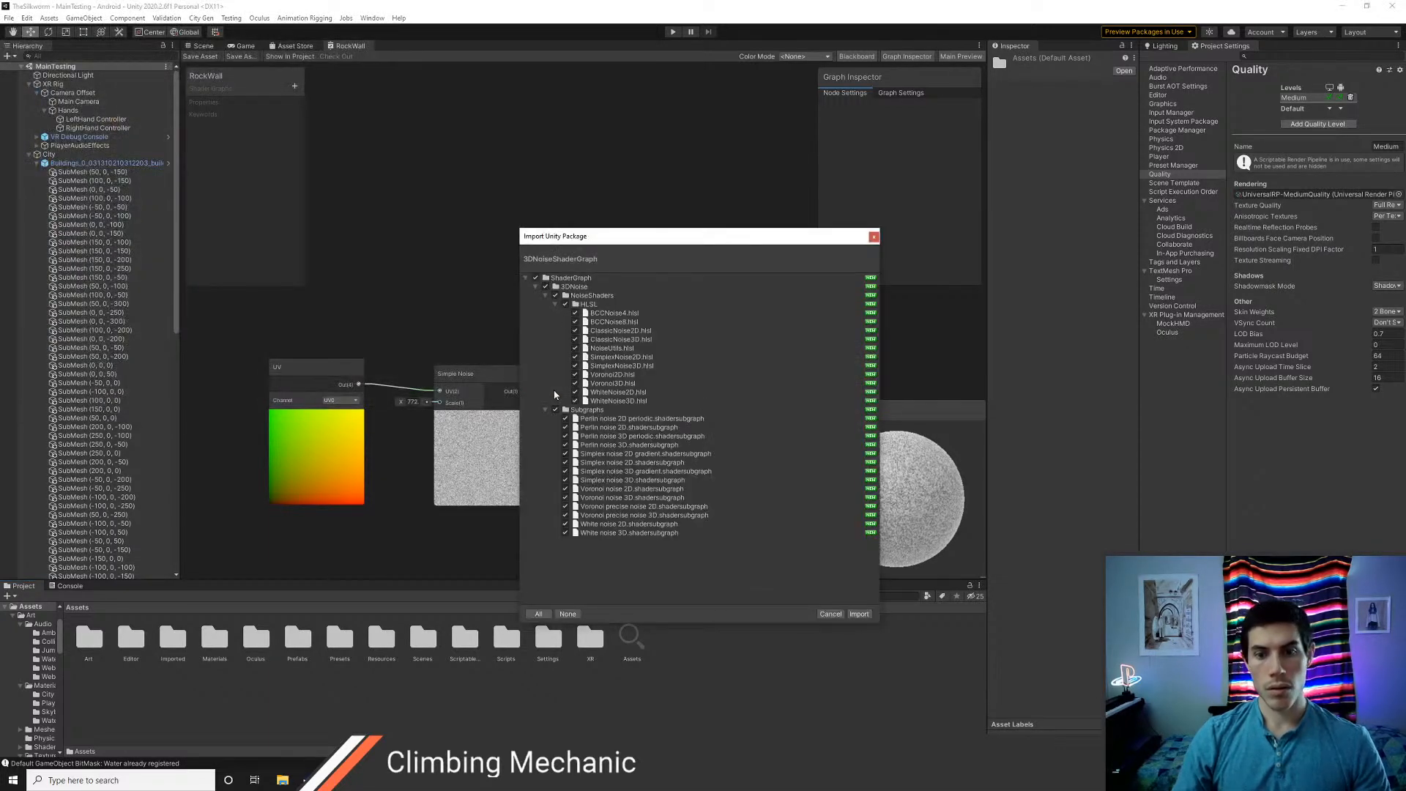
left_click(859, 614)
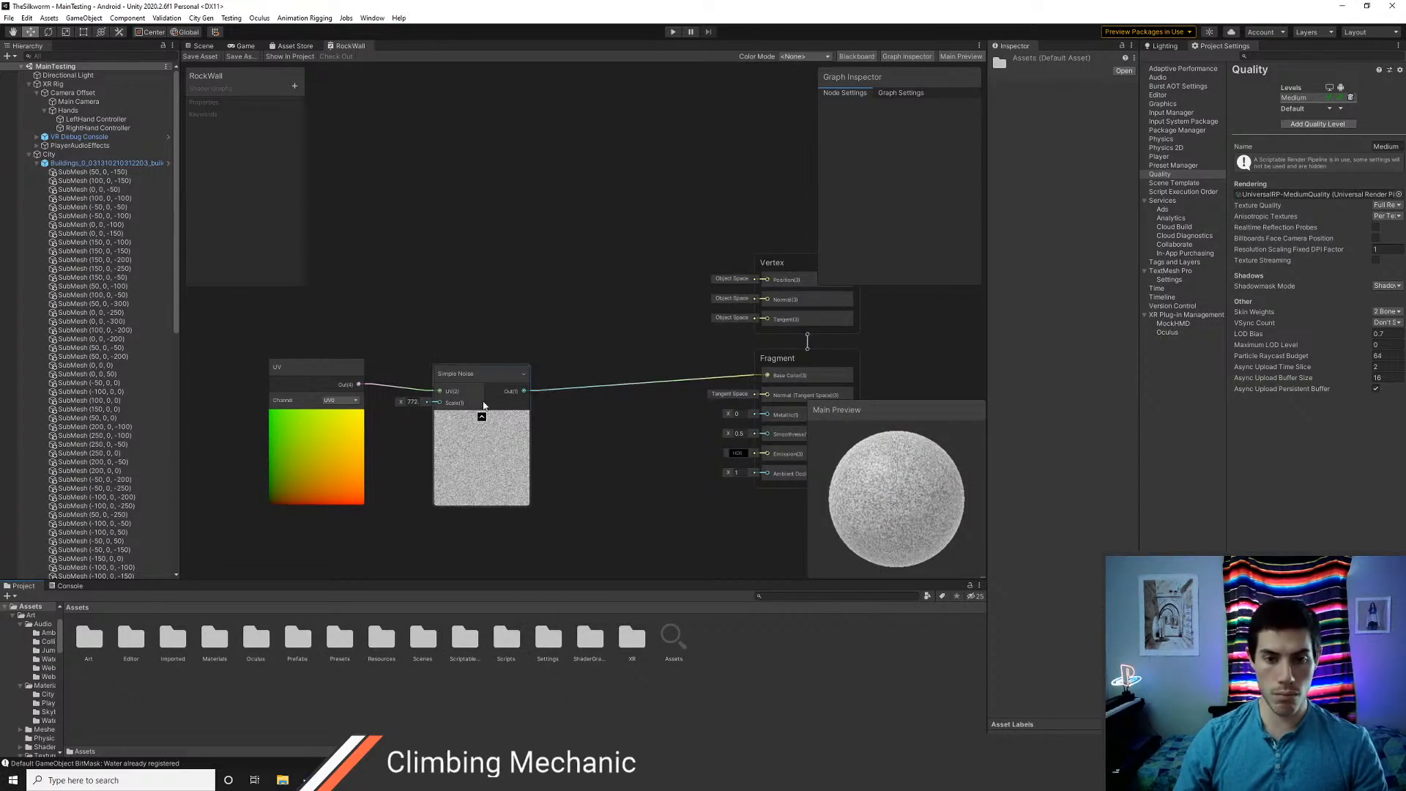
Search the RockWall graph's available nodes for "noise" and review the imported noise subgraphs
right_click(472, 263)
left_click(489, 271)
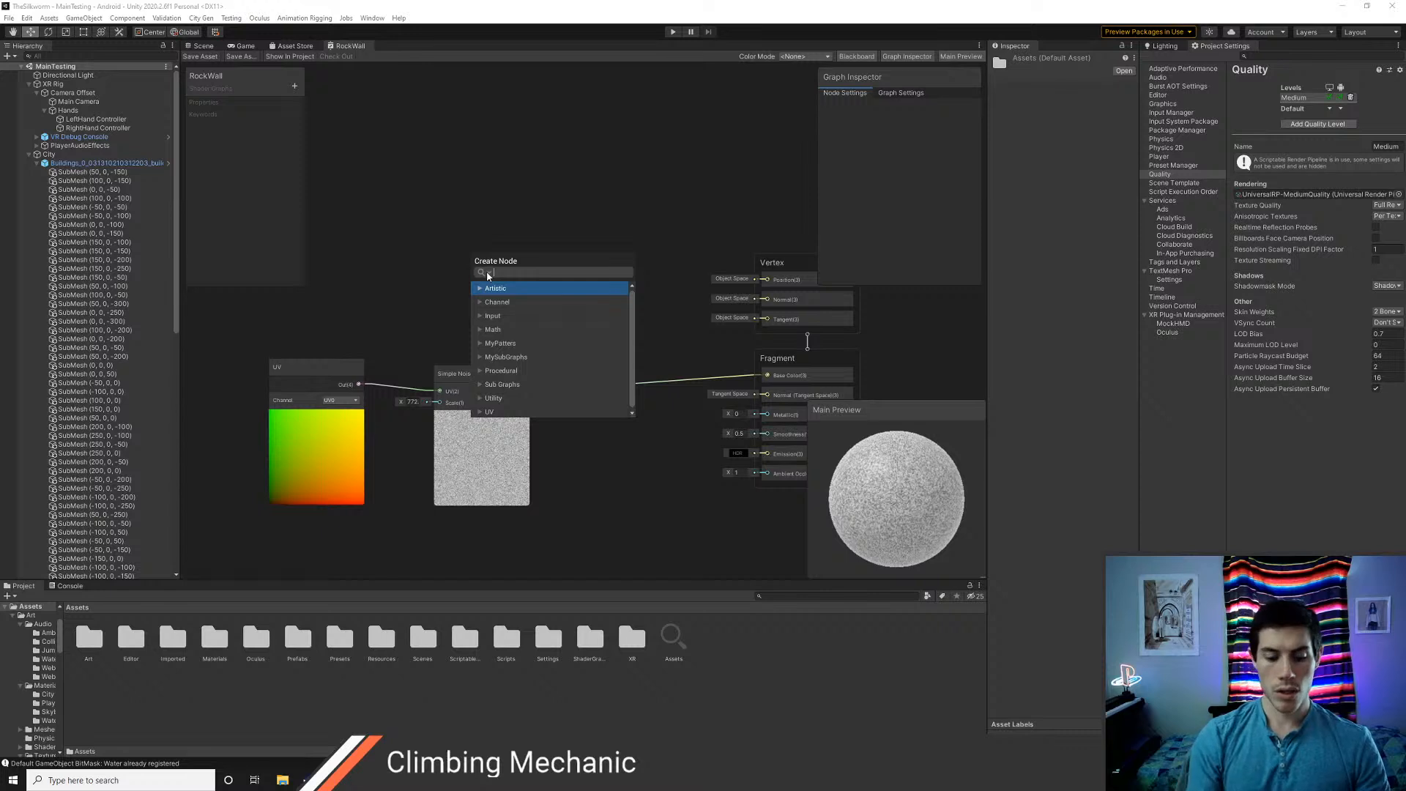
type("noise")
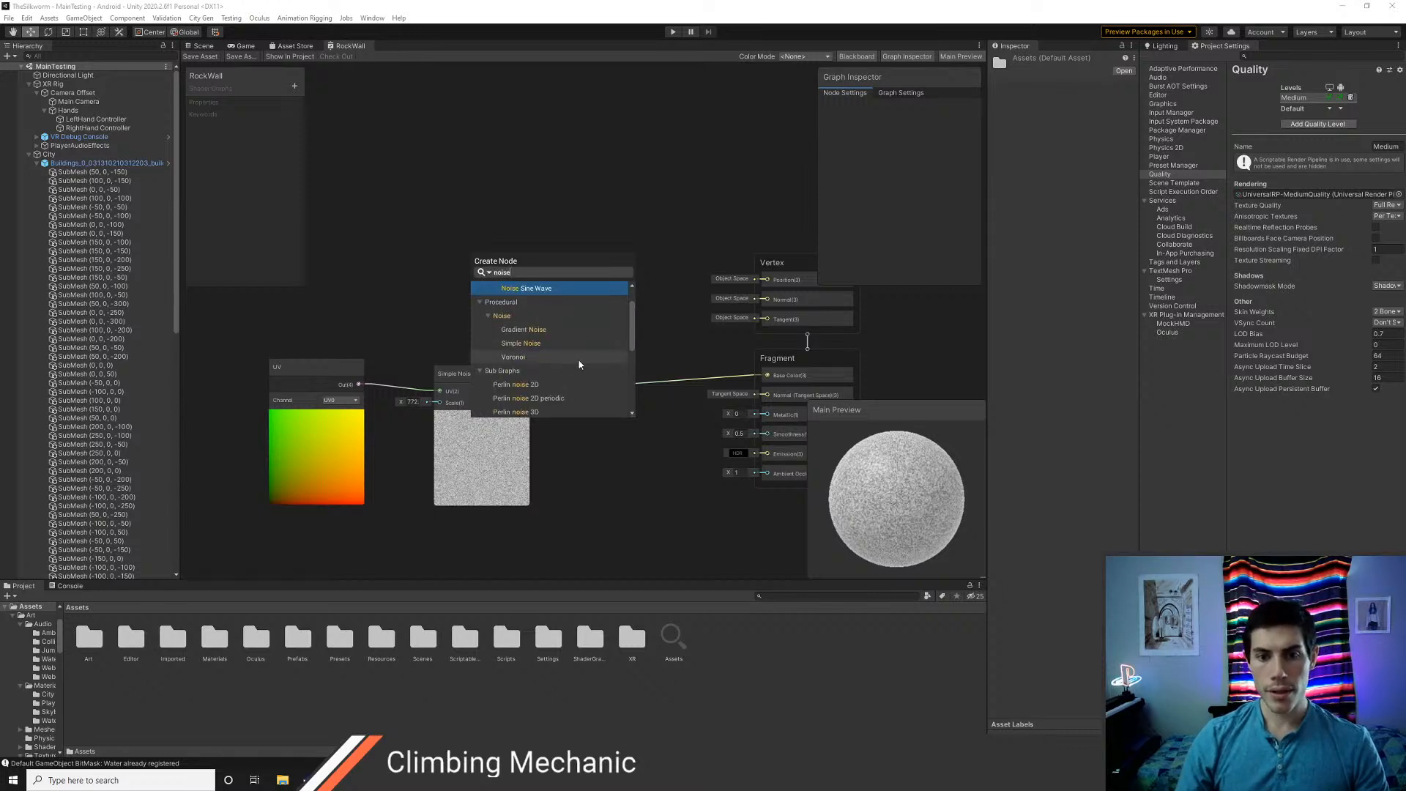
scroll(577, 362, "down", 2)
scroll(577, 362, "down", 2)
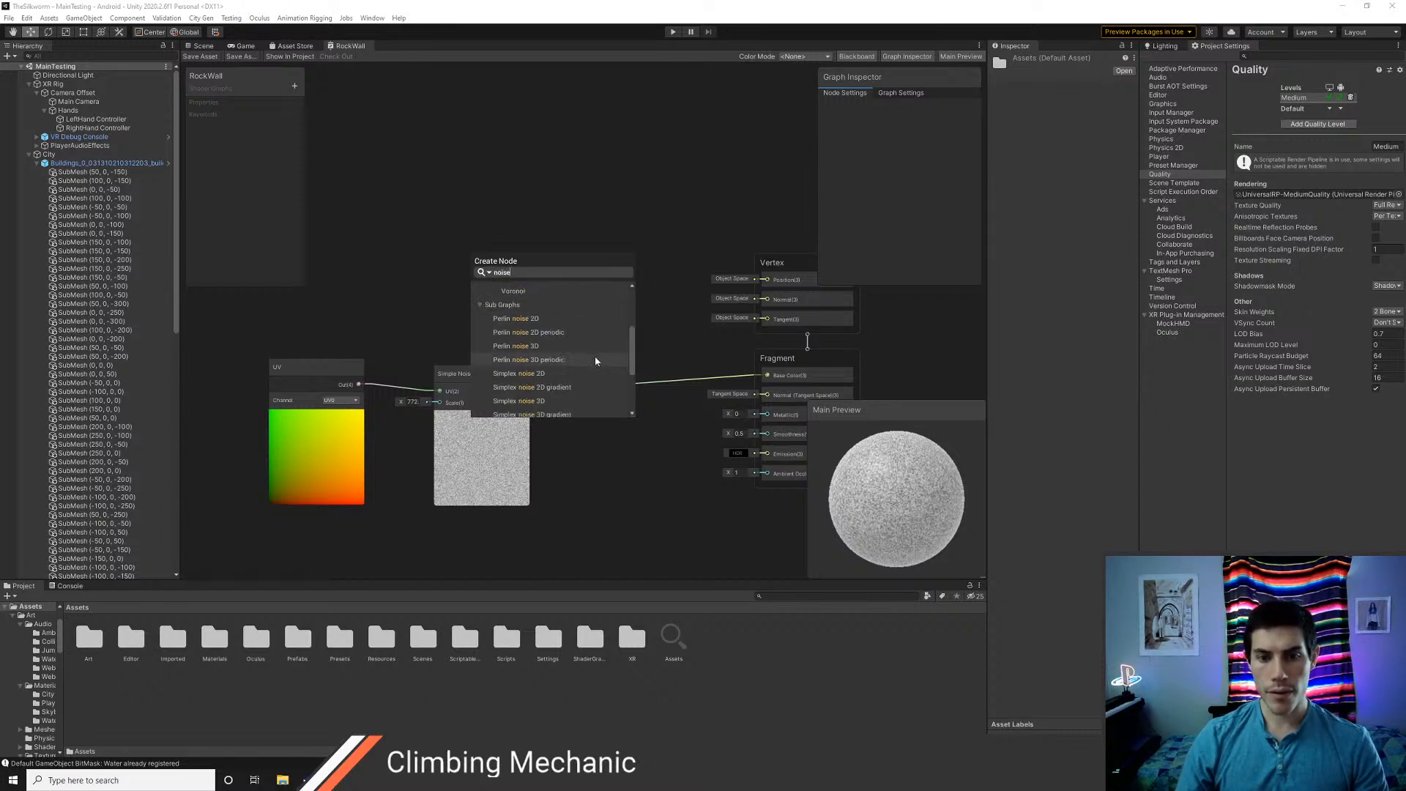
mouse_move(632, 347)
left_mouse_down()
mouse_move(628, 389)
mouse_move(629, 356)
left_mouse_up()
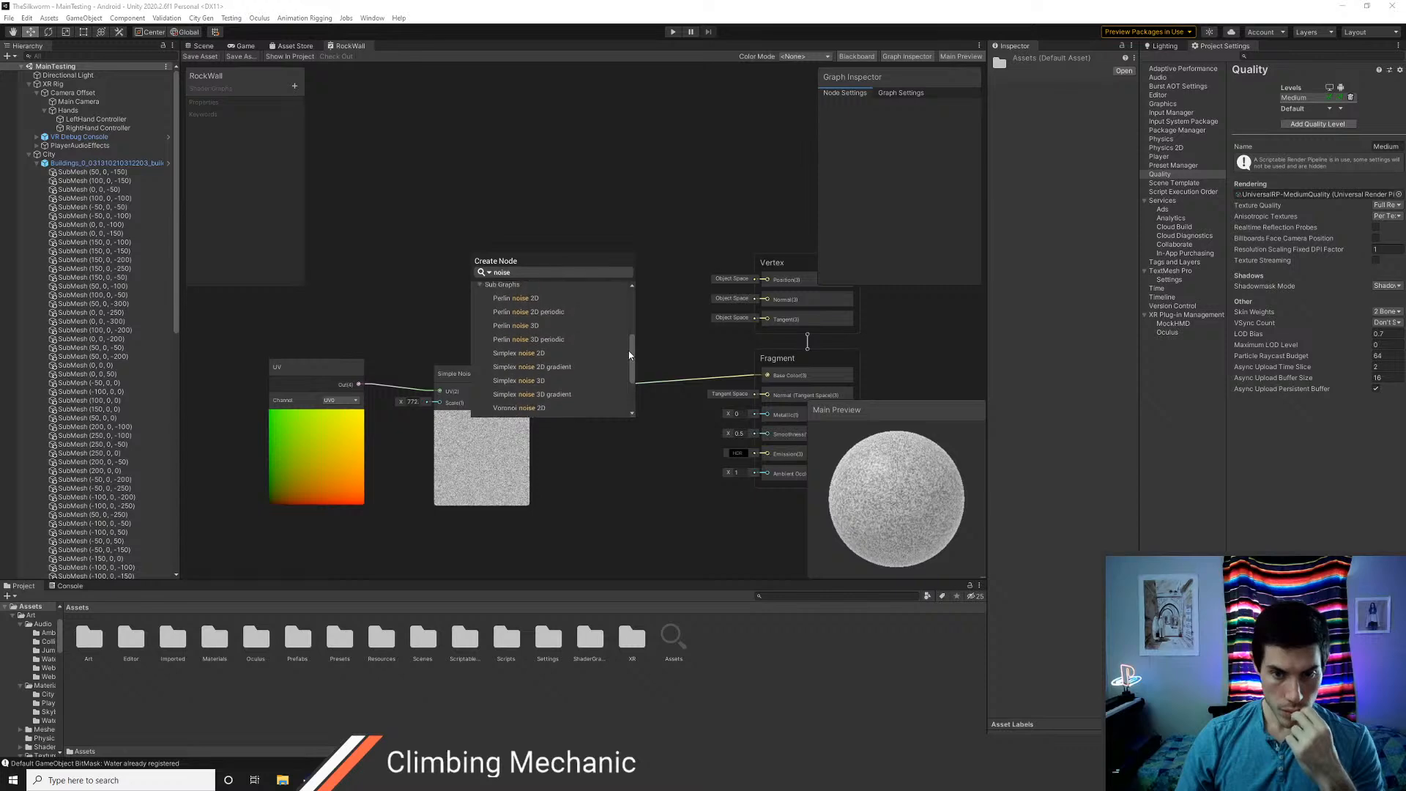
Switch to the web browser and search Google for "simplex noise vs perlin noise"
key("alt+Tab")
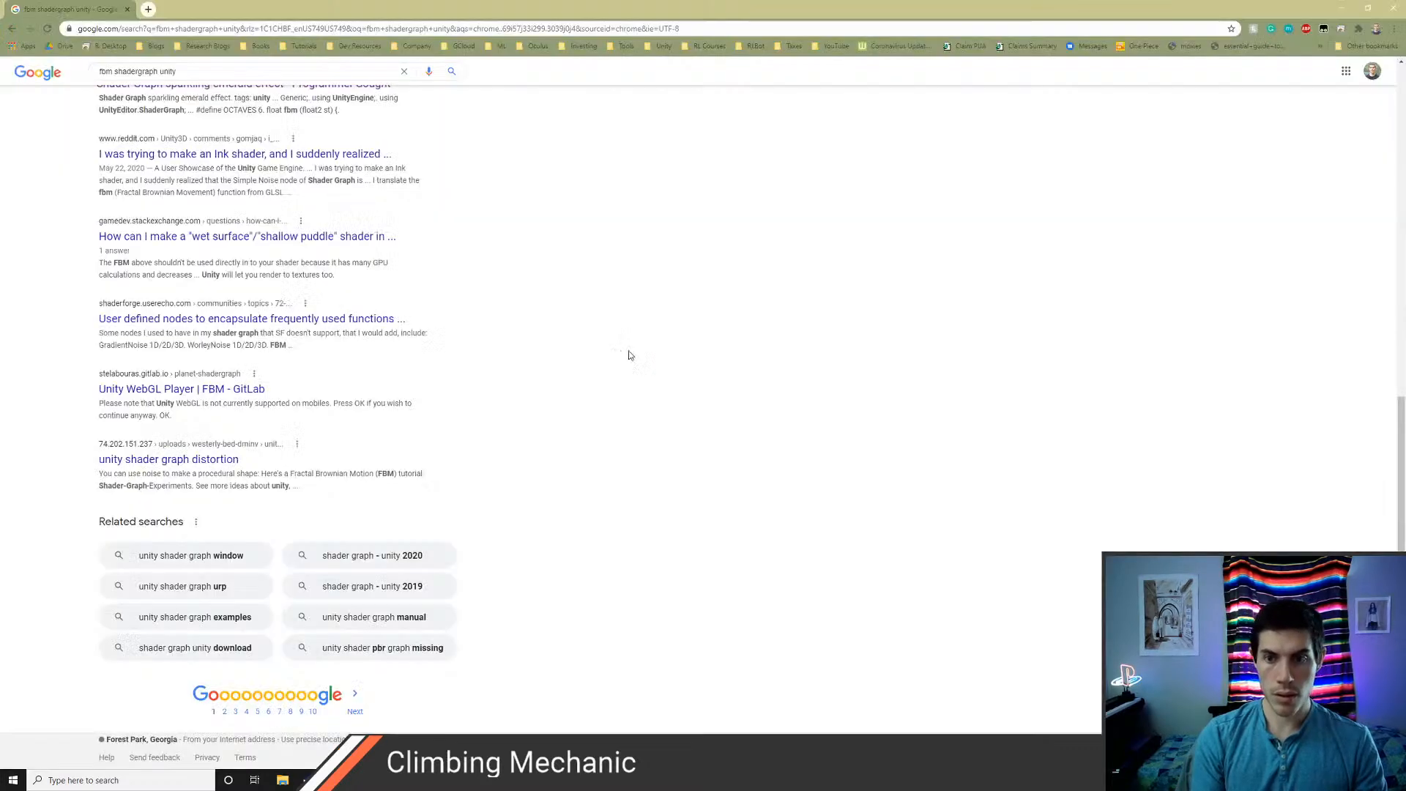
type("simplex noise")
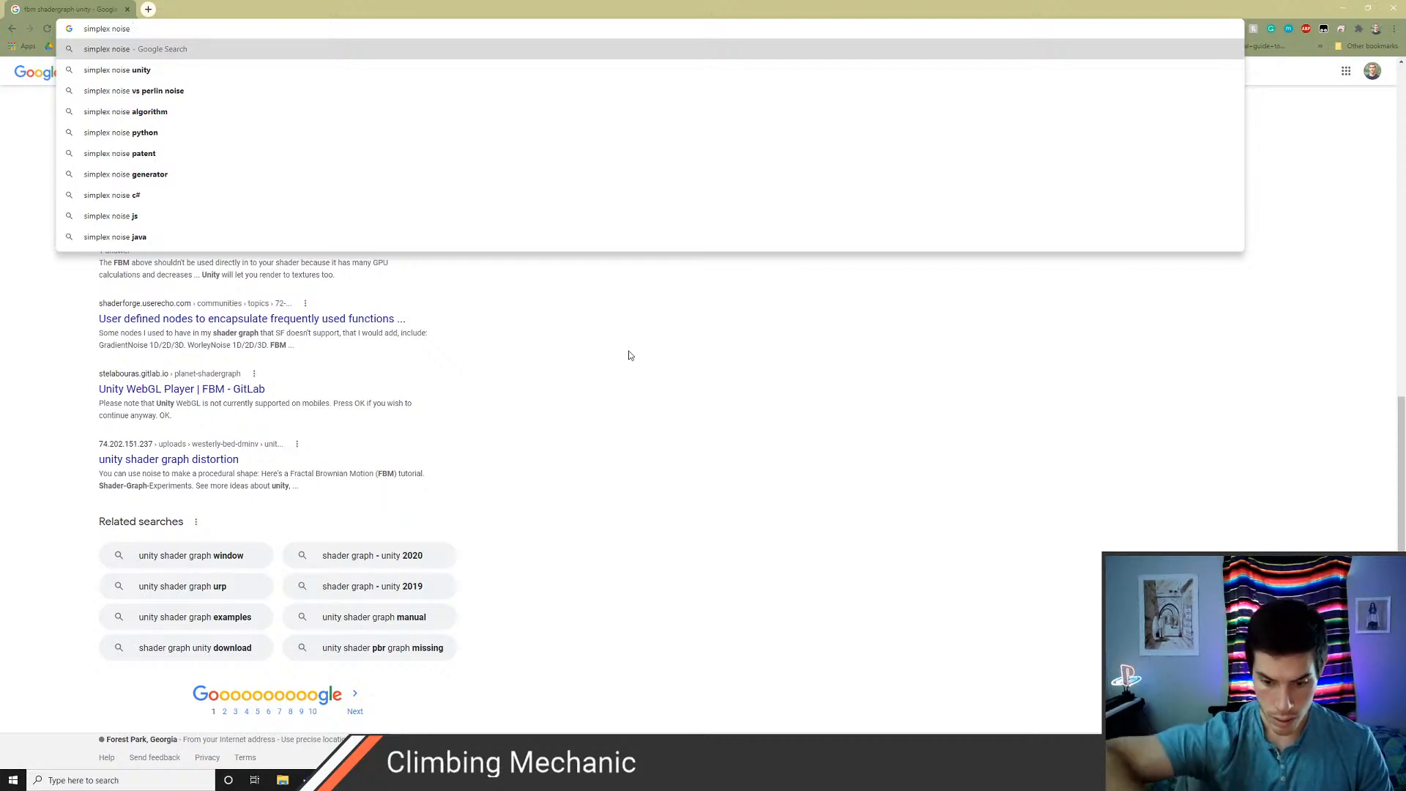
type("perlin noise")
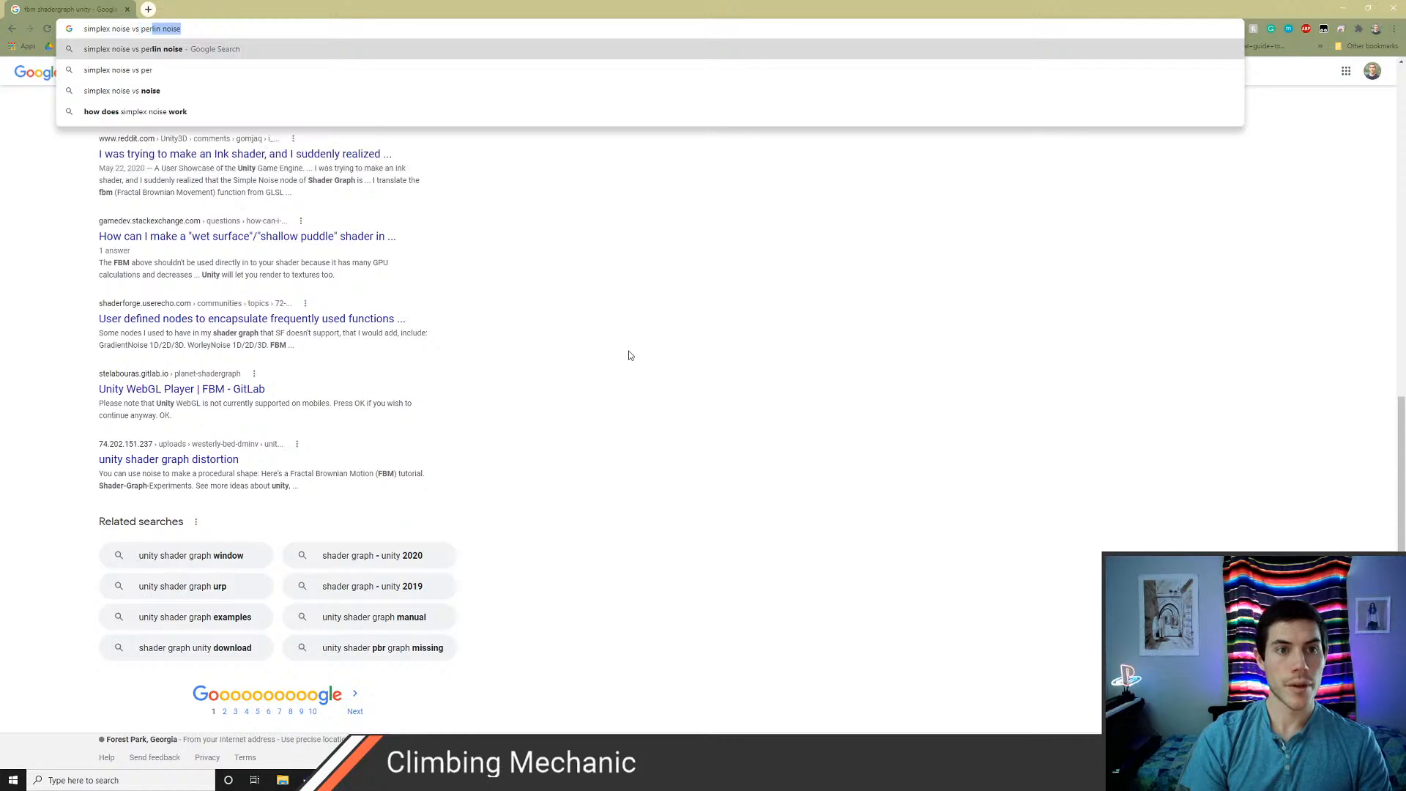
key("Return")
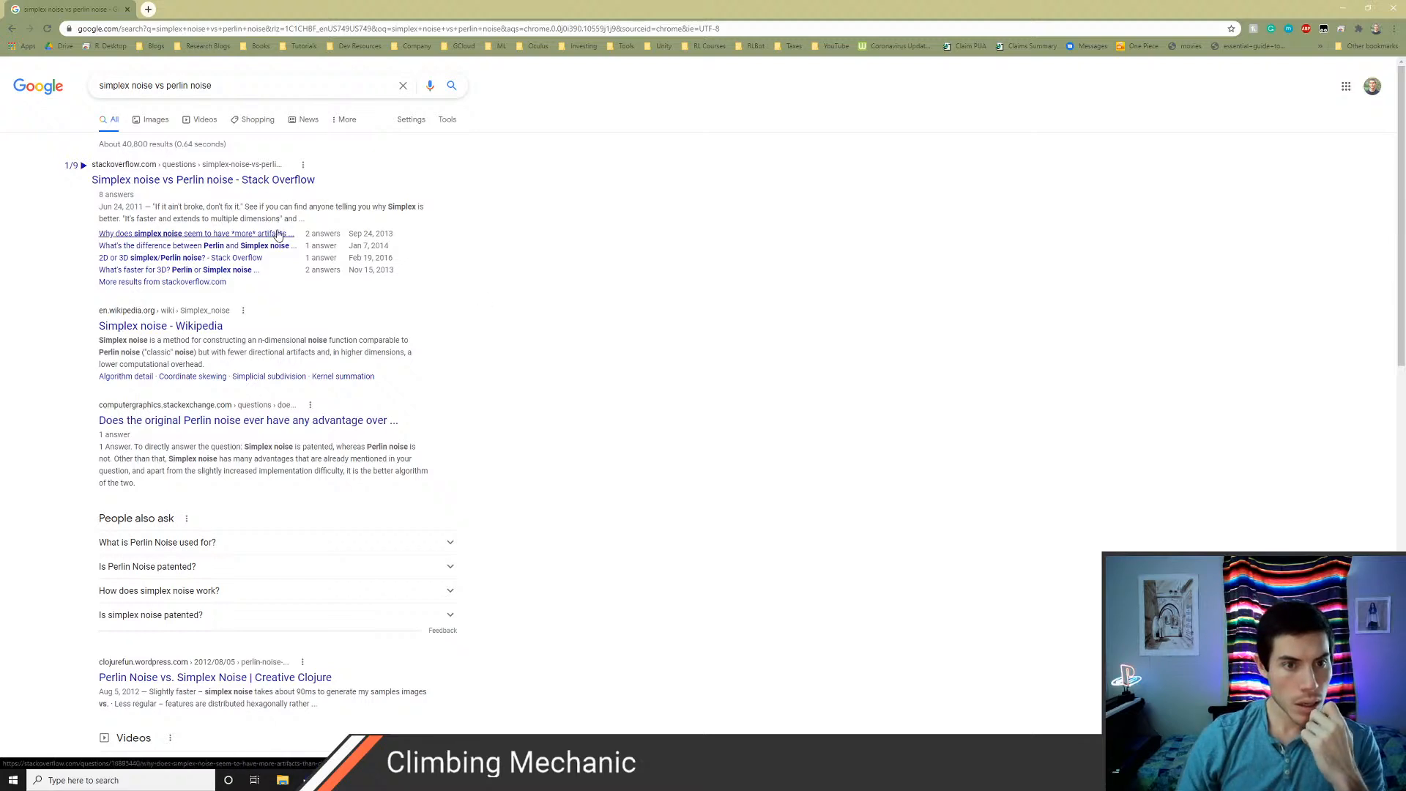
Read the Stack Overflow question "Simplex noise vs Perlin noise" and its answers on how the two compare
left_click(251, 180, "ctrl")
key("ctrl+Tab")
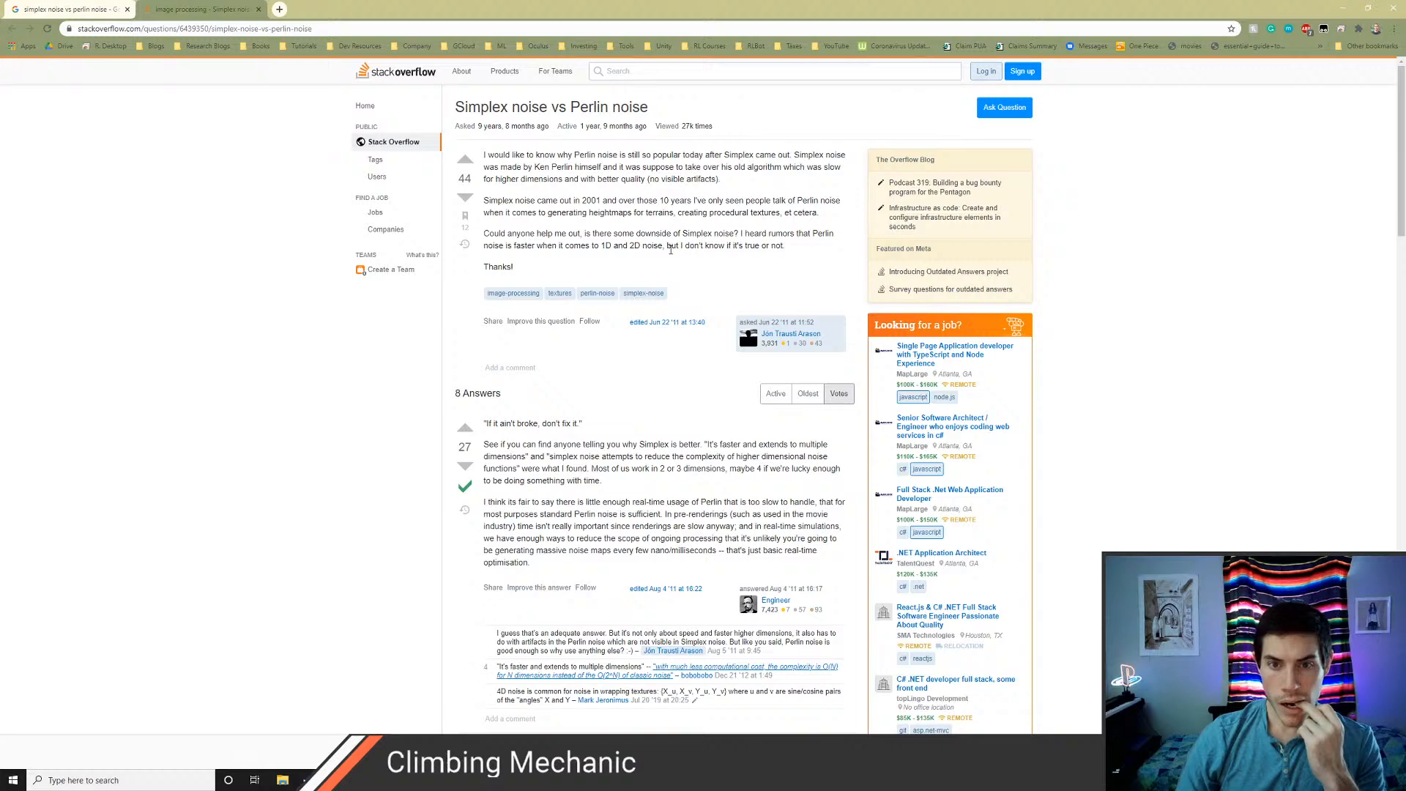
scroll(668, 322, "down", 2)
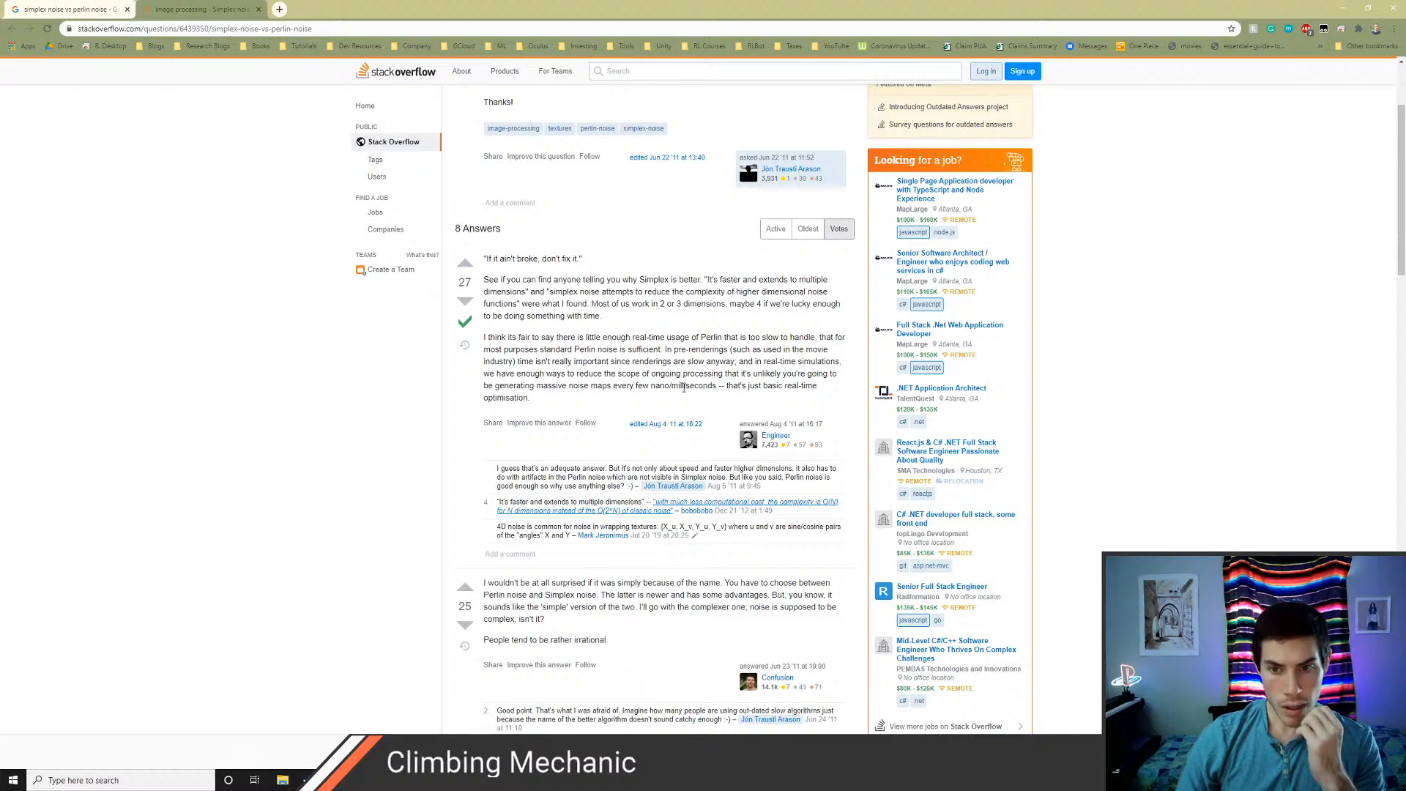
scroll(684, 388, "down", 1)
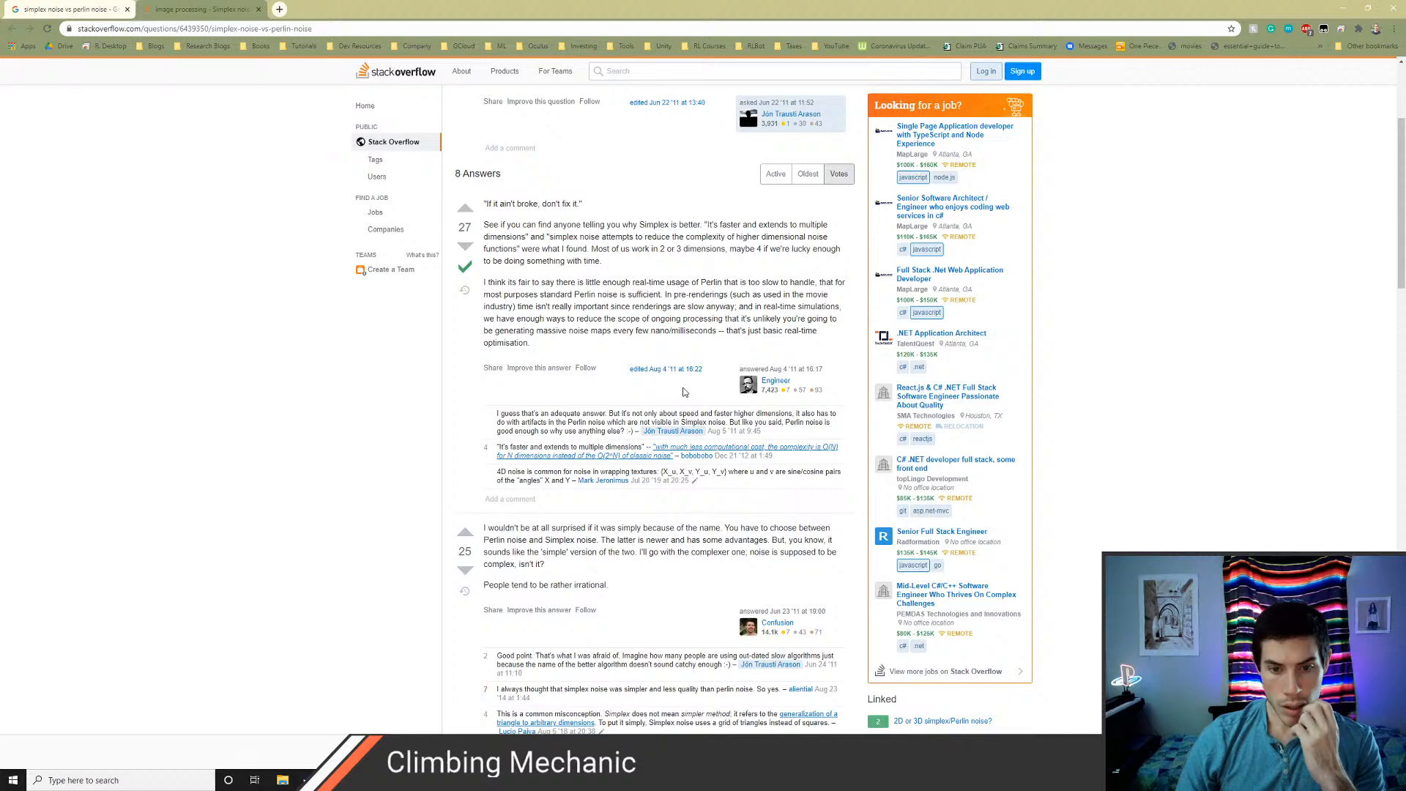
scroll(683, 392, "down", 2)
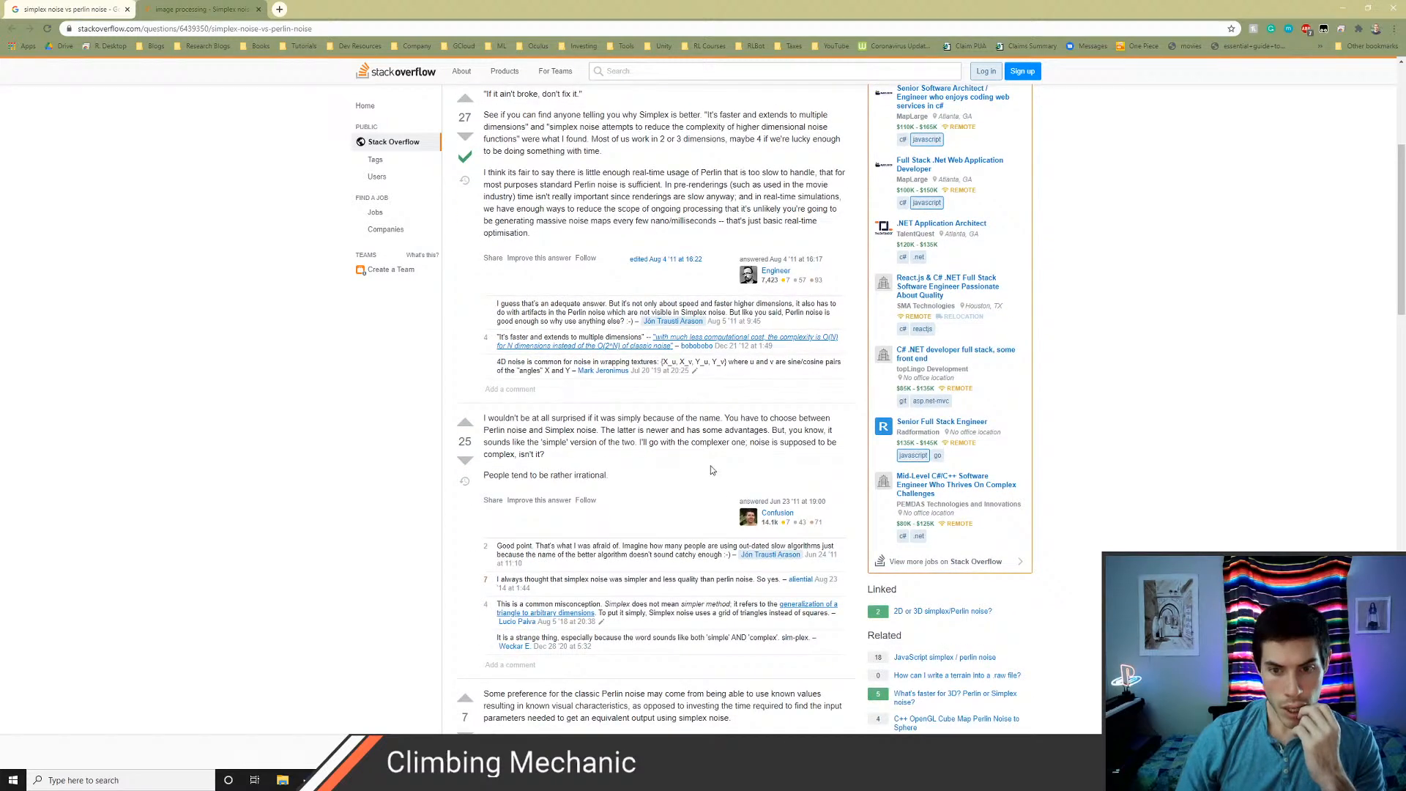
scroll(710, 470, "down", 1)
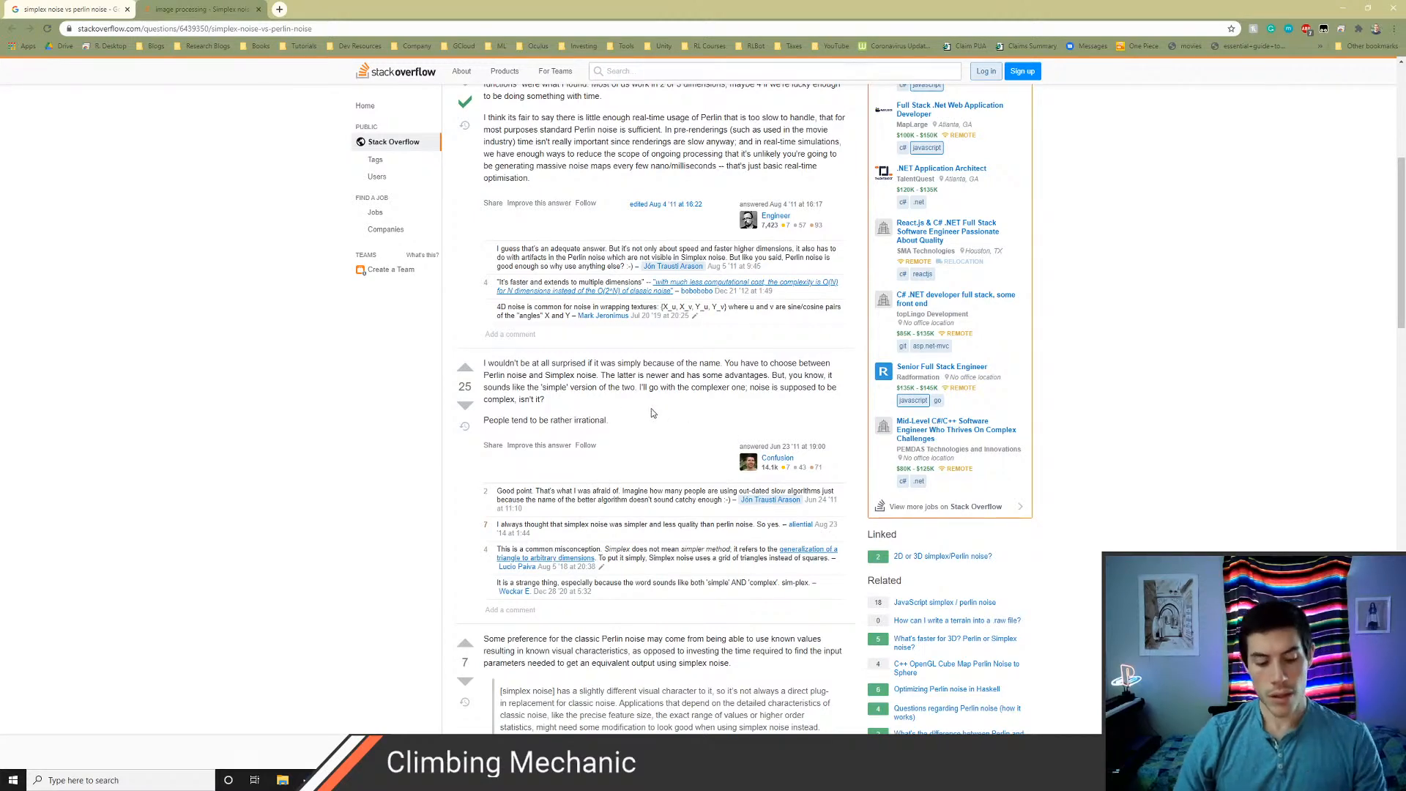
Switch back to Unity and add a Simplex noise 3D subgraph node to the RockWall graph
key("alt+Tab")
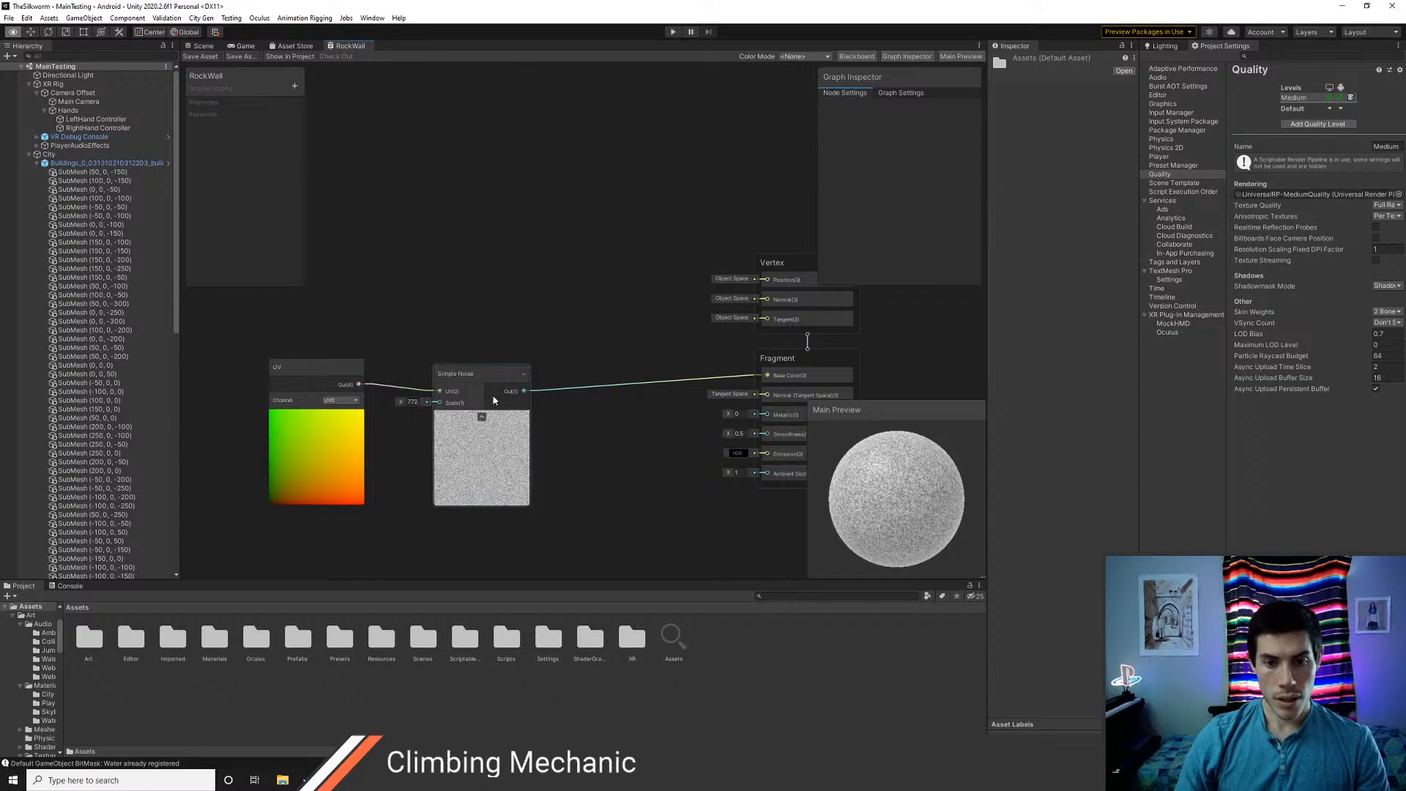
right_click(504, 267)
left_click(525, 271)
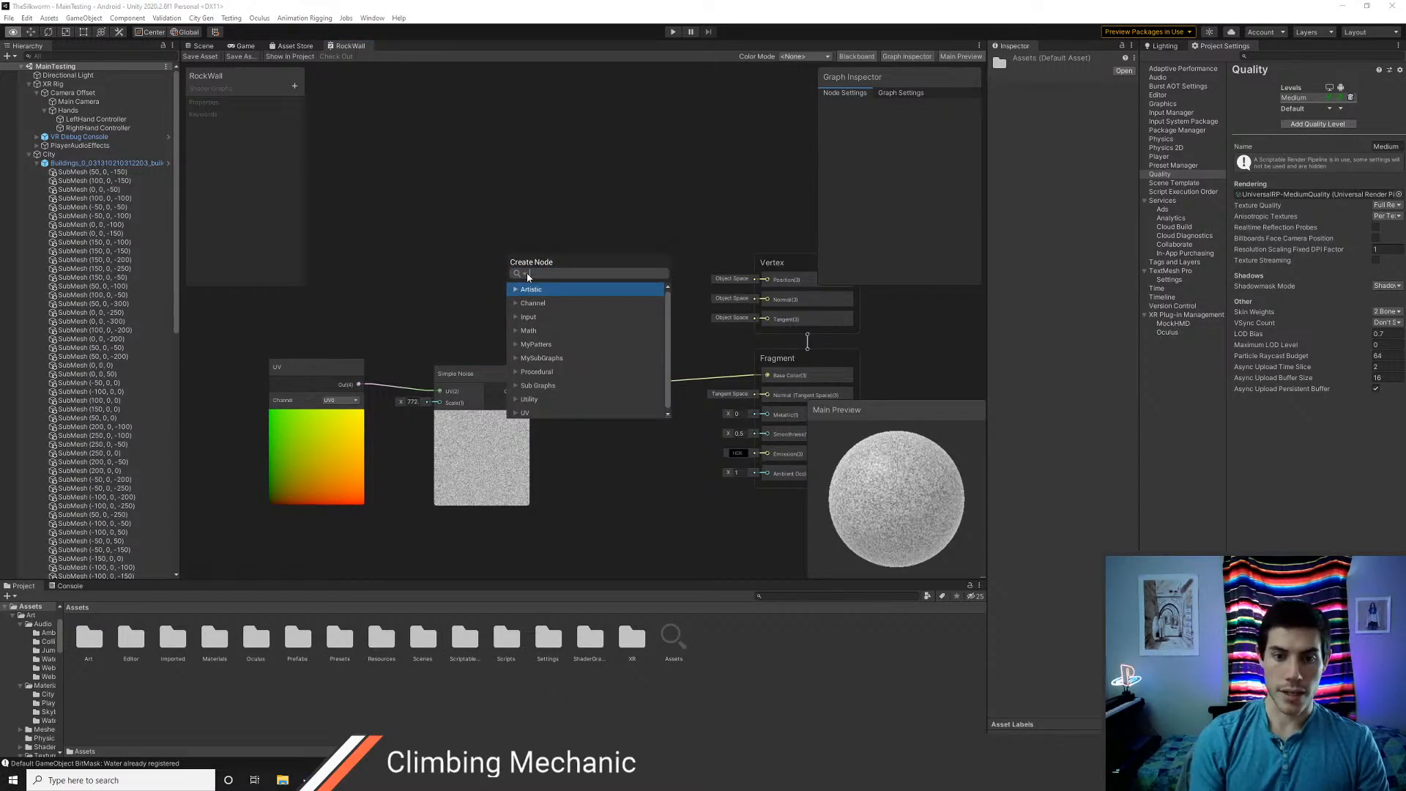
type("simp")
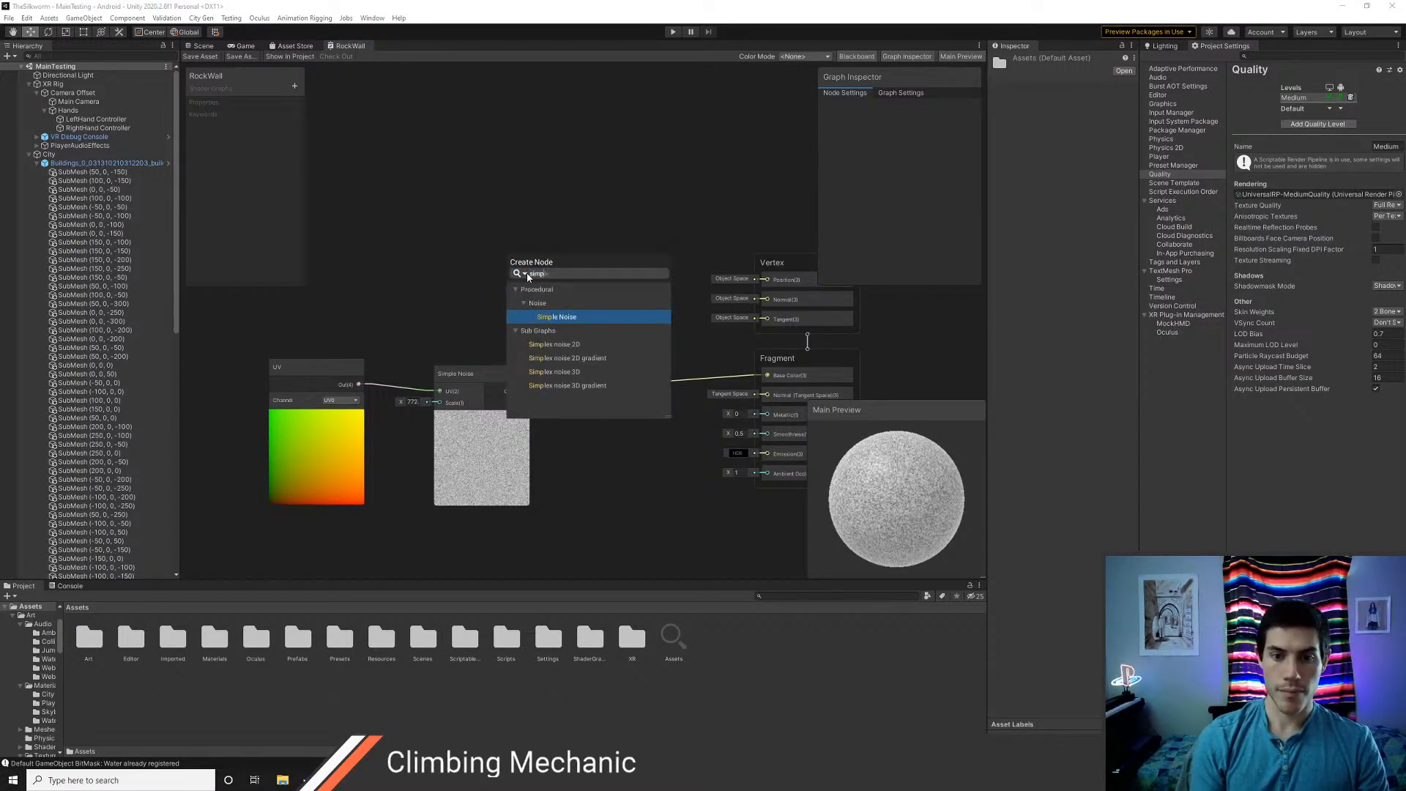
left_click(599, 374)
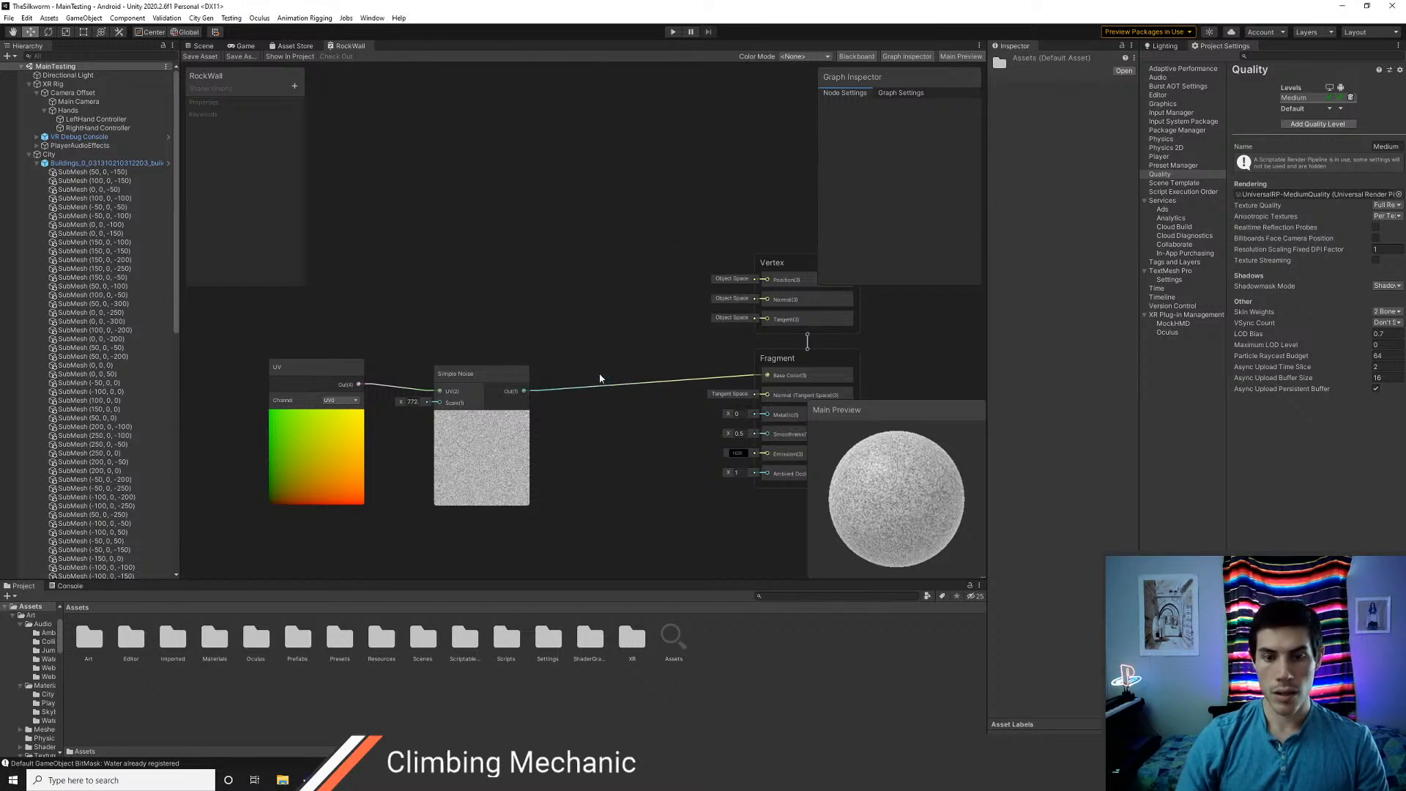
Add a world-space Position node and connect its output to the Simplex noise 3D node's Sampling Coordinates
right_click(346, 298)
left_click(366, 301)
type("wo")
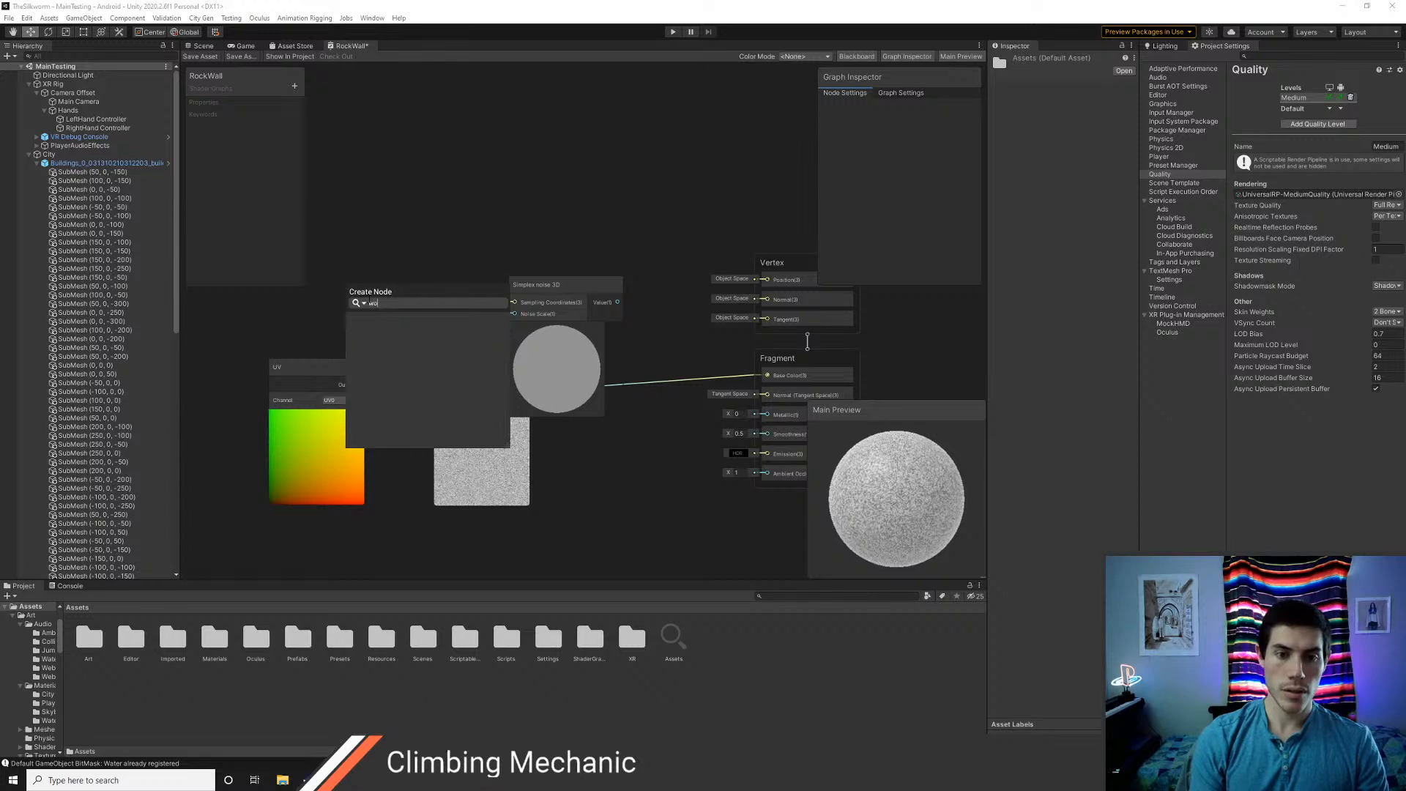
key("Return")
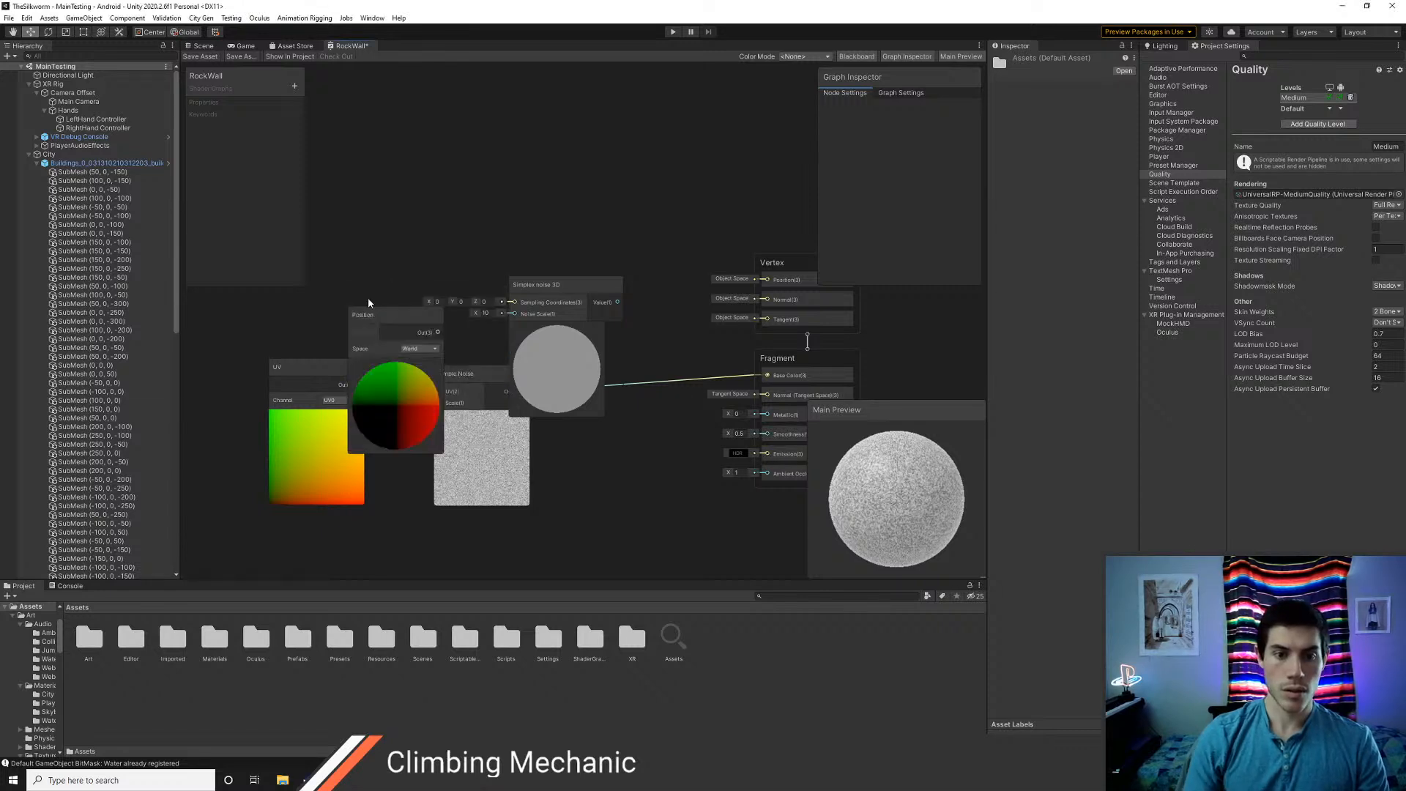
left_click_drag(388, 315, 515, 302)
left_click_drag(365, 293, 369, 249)
Delete the Simple Noise and UV nodes and connect the Simplex noise 3D Value output to the Fragment Base Color
left_click_drag(492, 381, 487, 432)
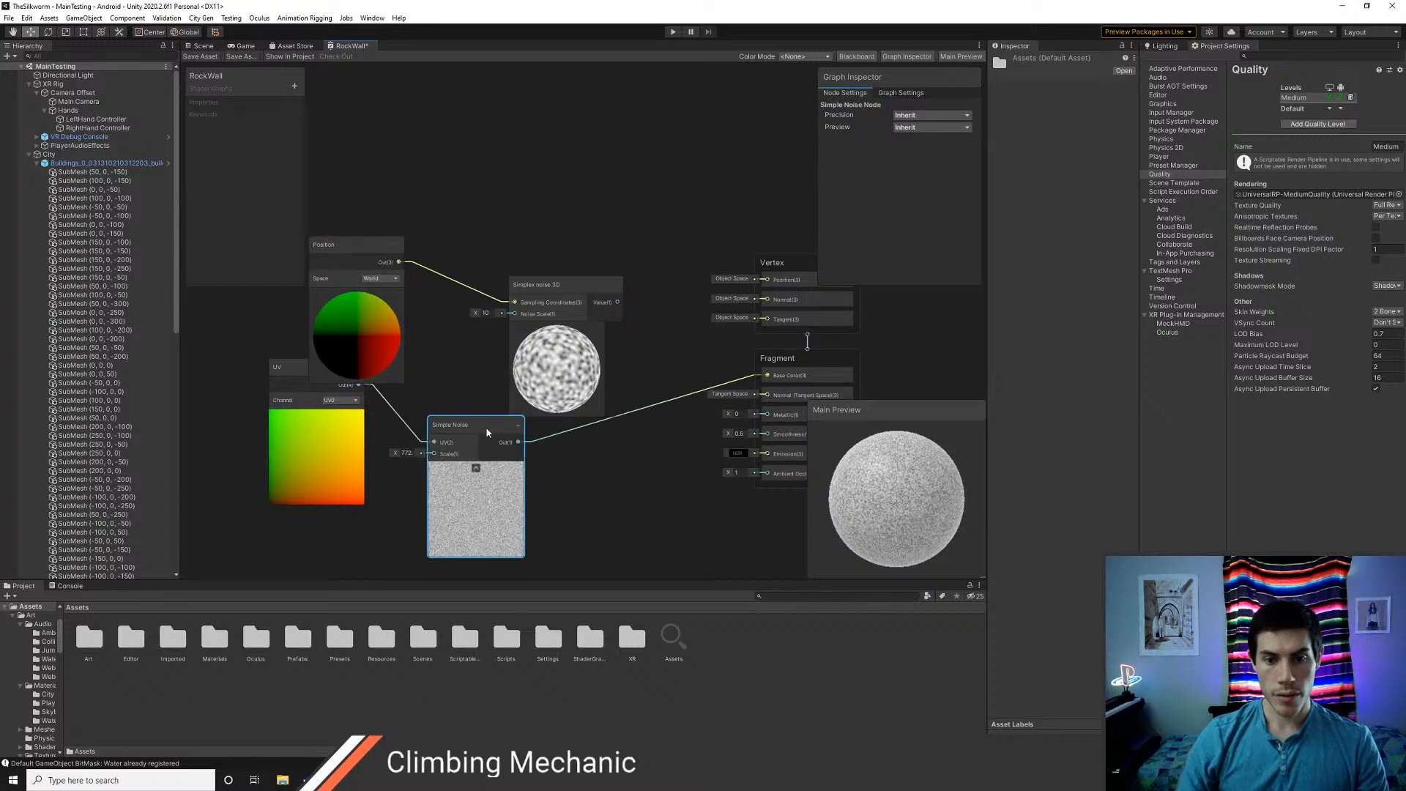
key("Delete")
left_click(289, 369)
key("Delete")
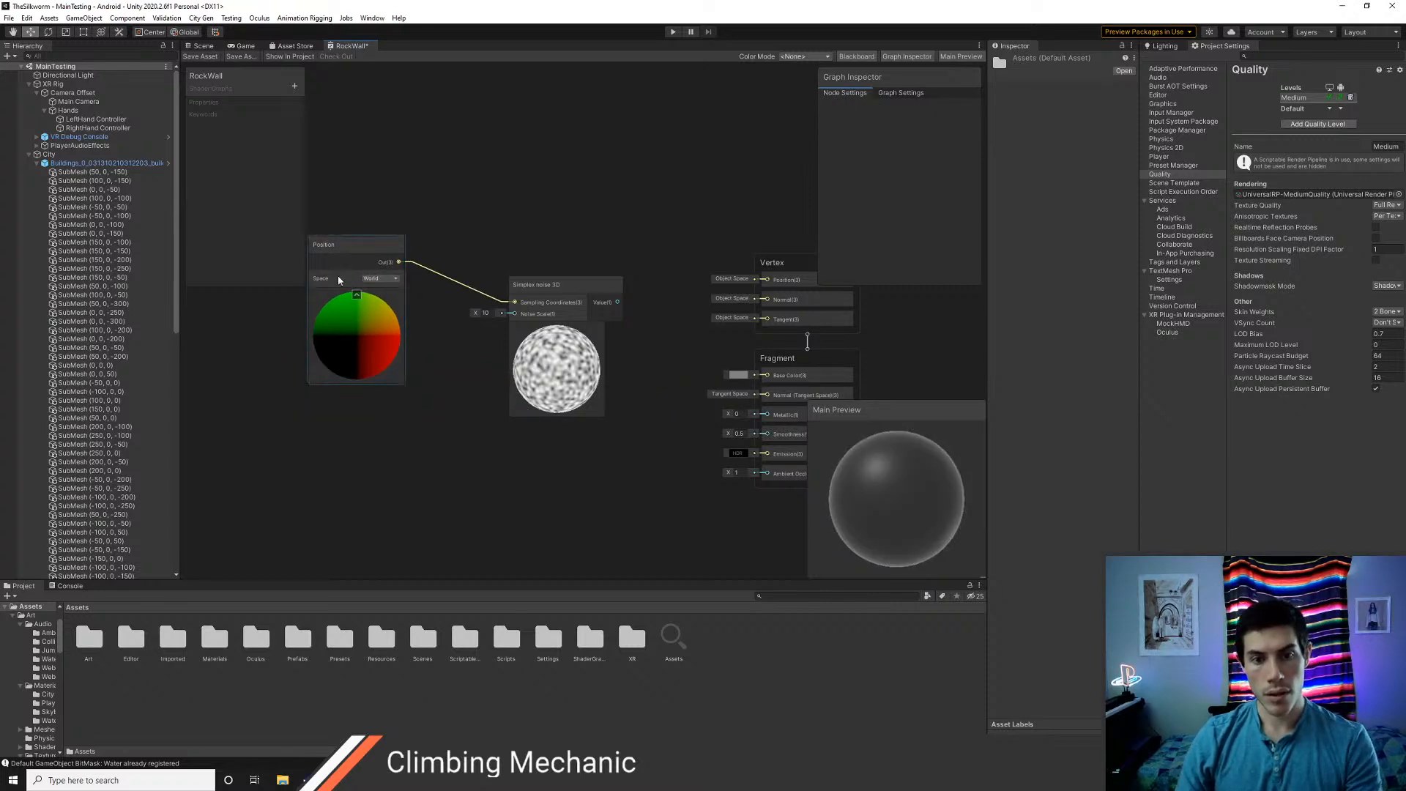
left_click_drag(338, 279, 329, 370)
left_click_drag(560, 286, 766, 376)
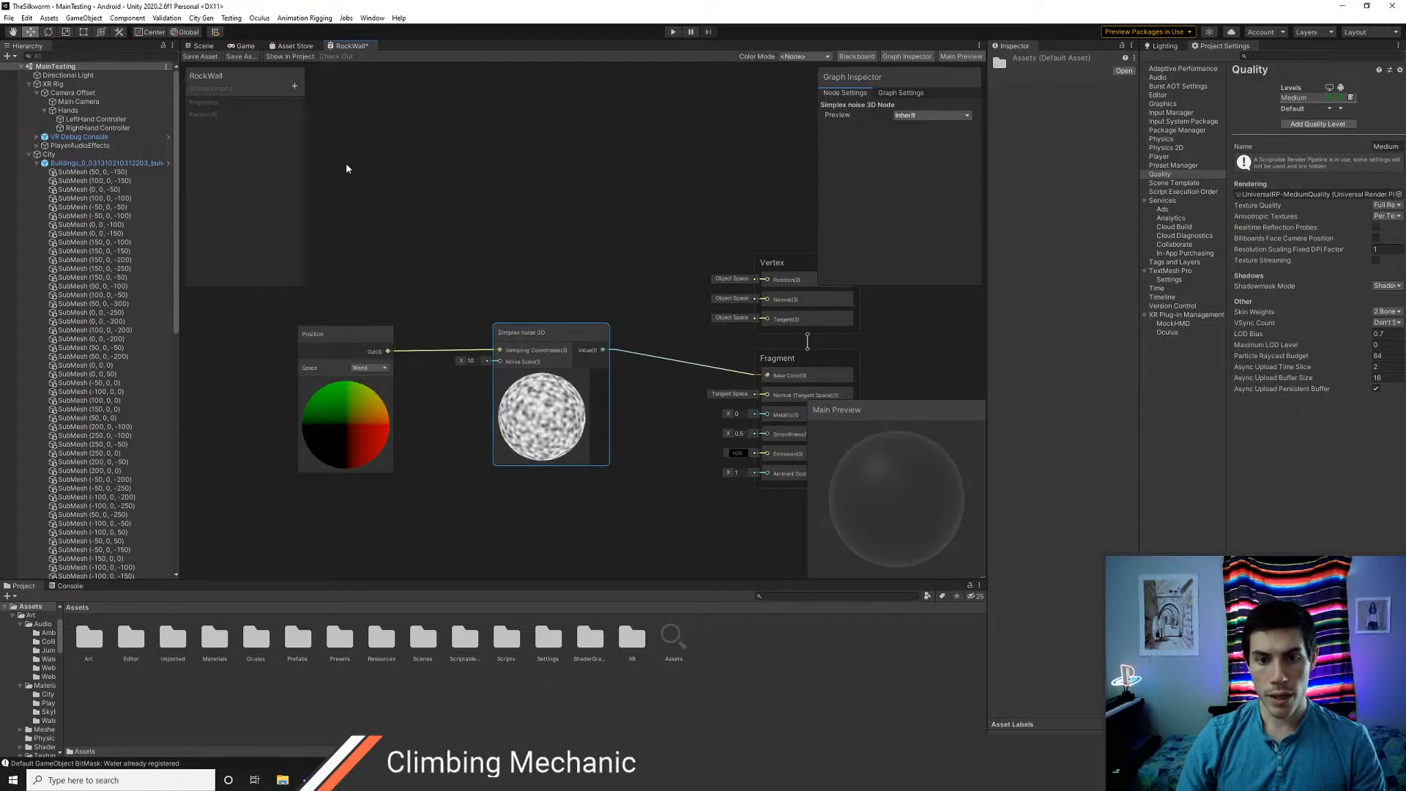
Save the RockWall graph and inspect the 3D noise on the city building walls in the scene
left_click(200, 56)
left_click(203, 45)
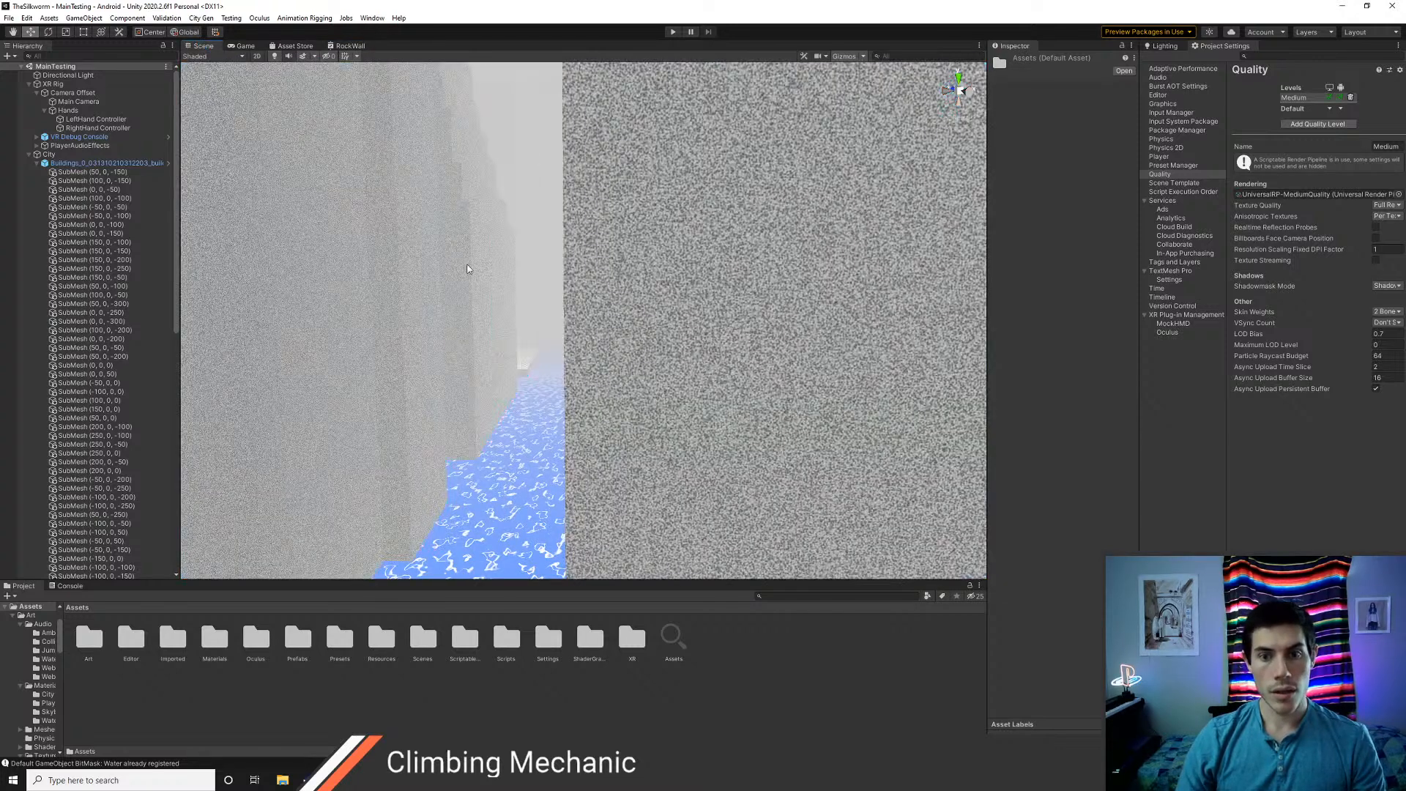
right_click_drag(467, 268, 391, 318)
key("w")
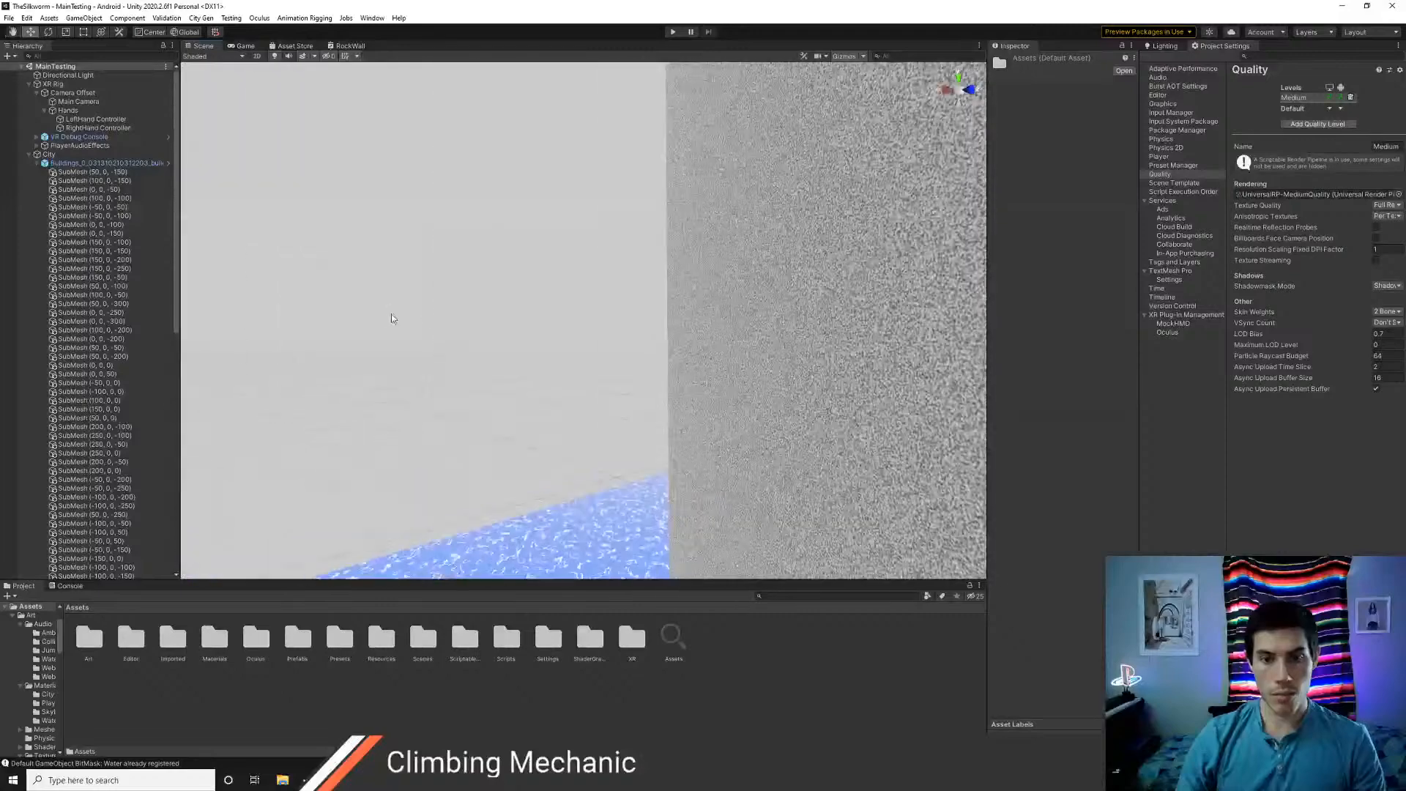
right_click_drag(615, 349, 758, 363)
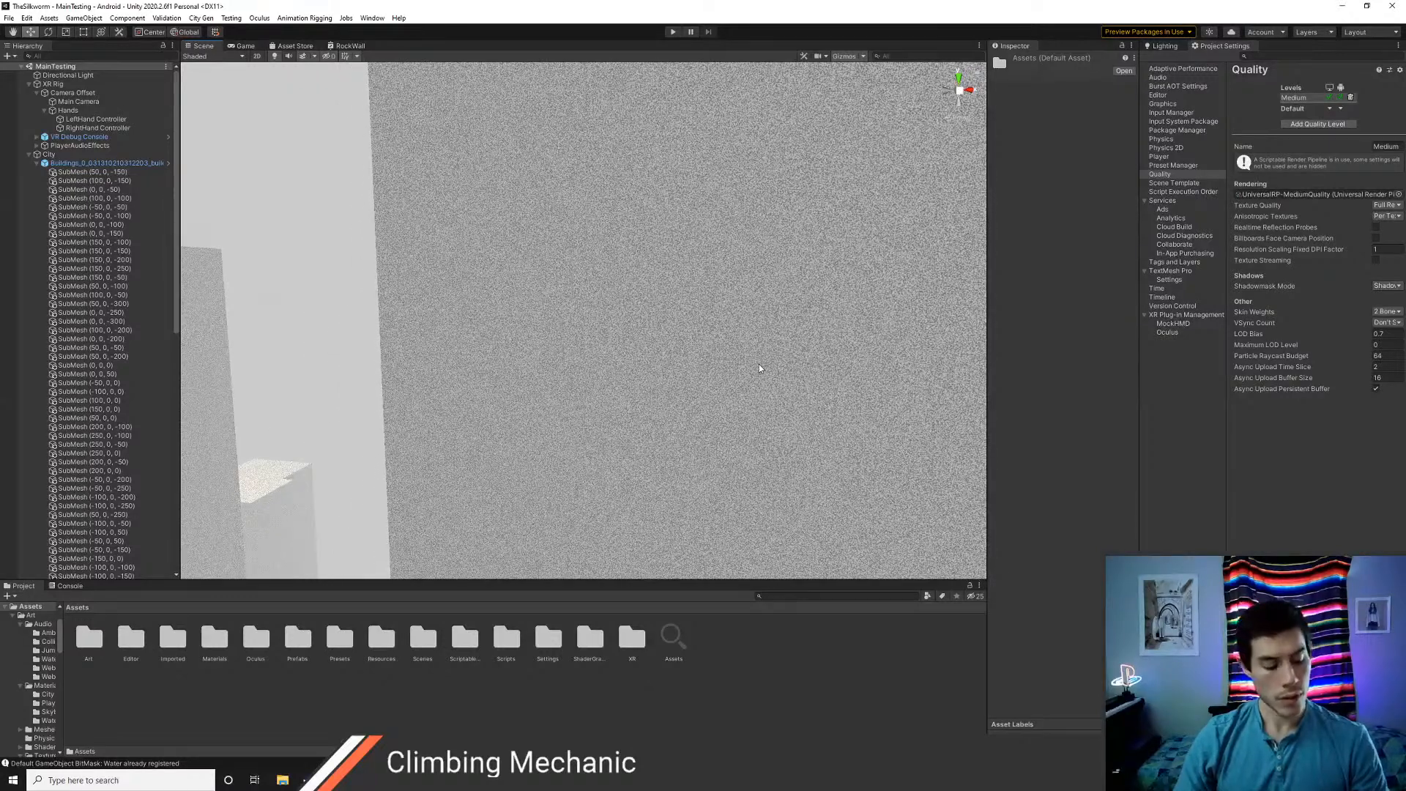
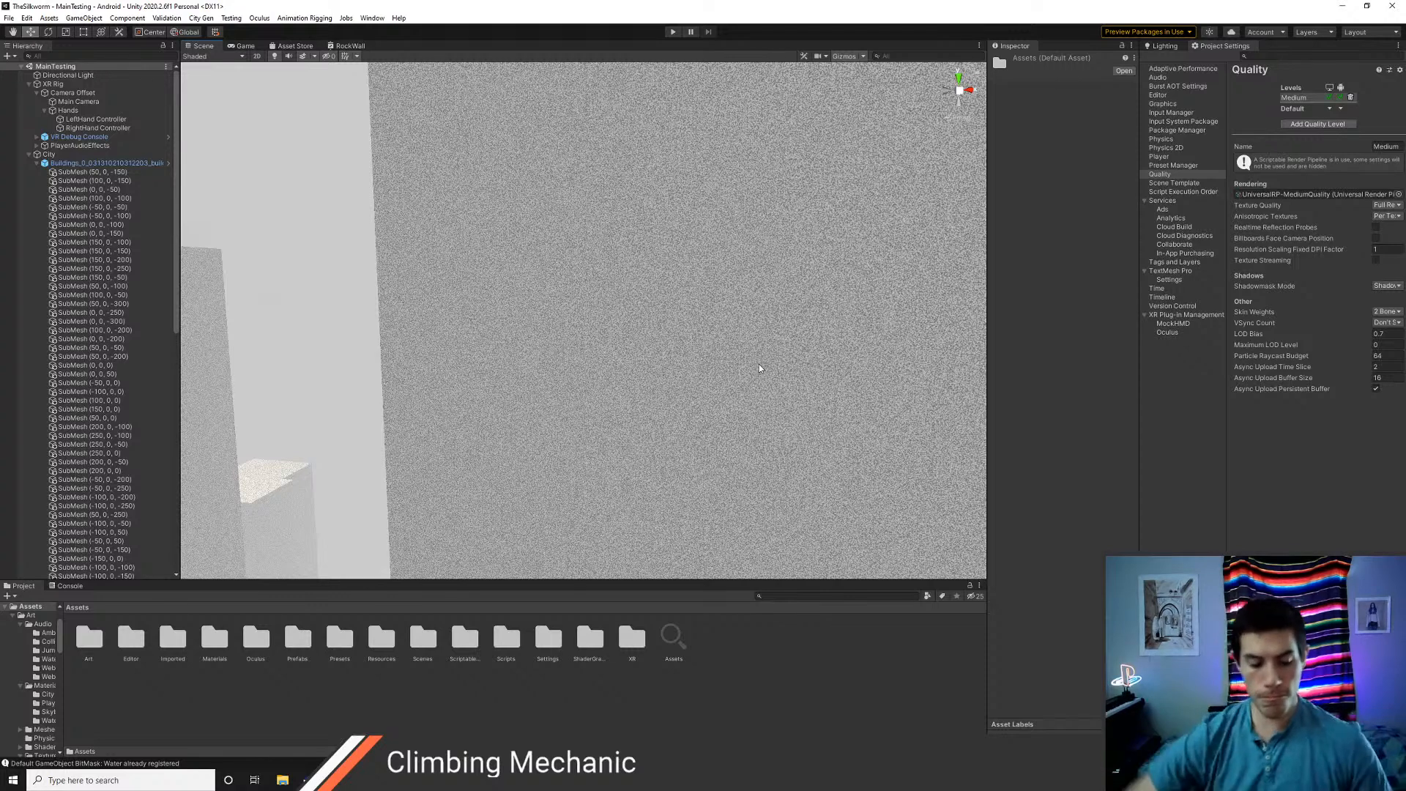
View the noise on the building walls up close, then reopen the RockWall graph and move the Simplex noise 3D node lower
right_click_drag(758, 365, 571, 383)
right_click_drag(402, 362, 437, 304)
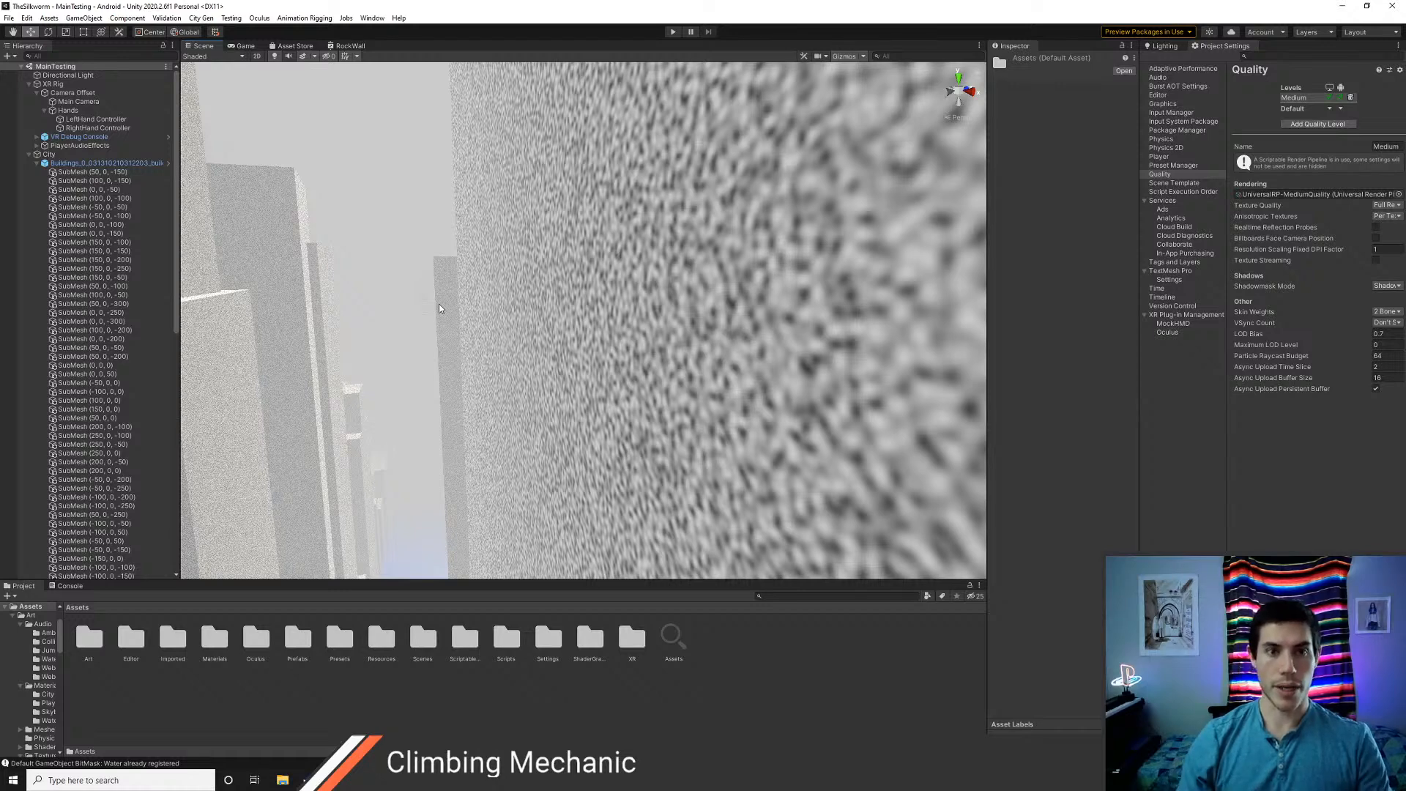
left_click(344, 45)
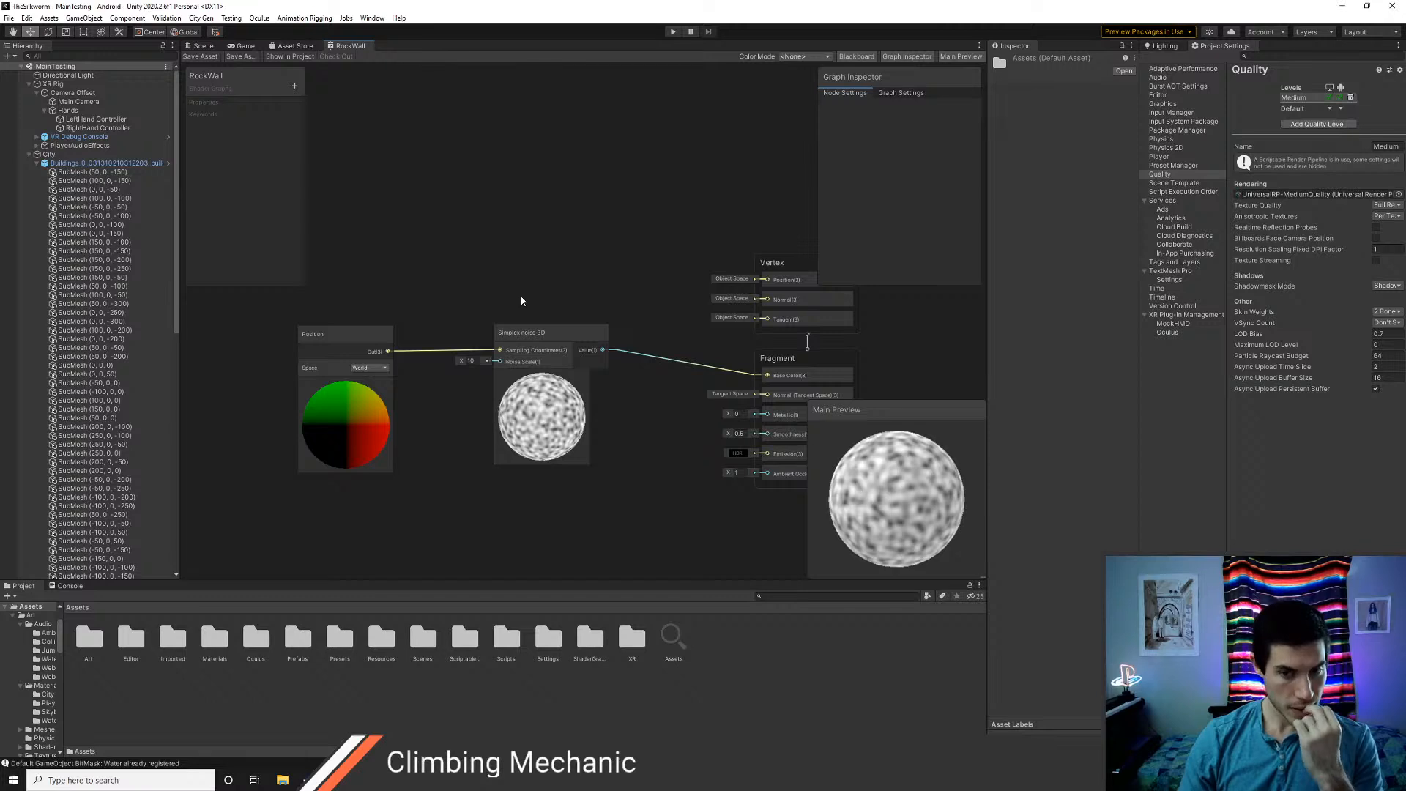
middle_click_drag(492, 256, 567, 305)
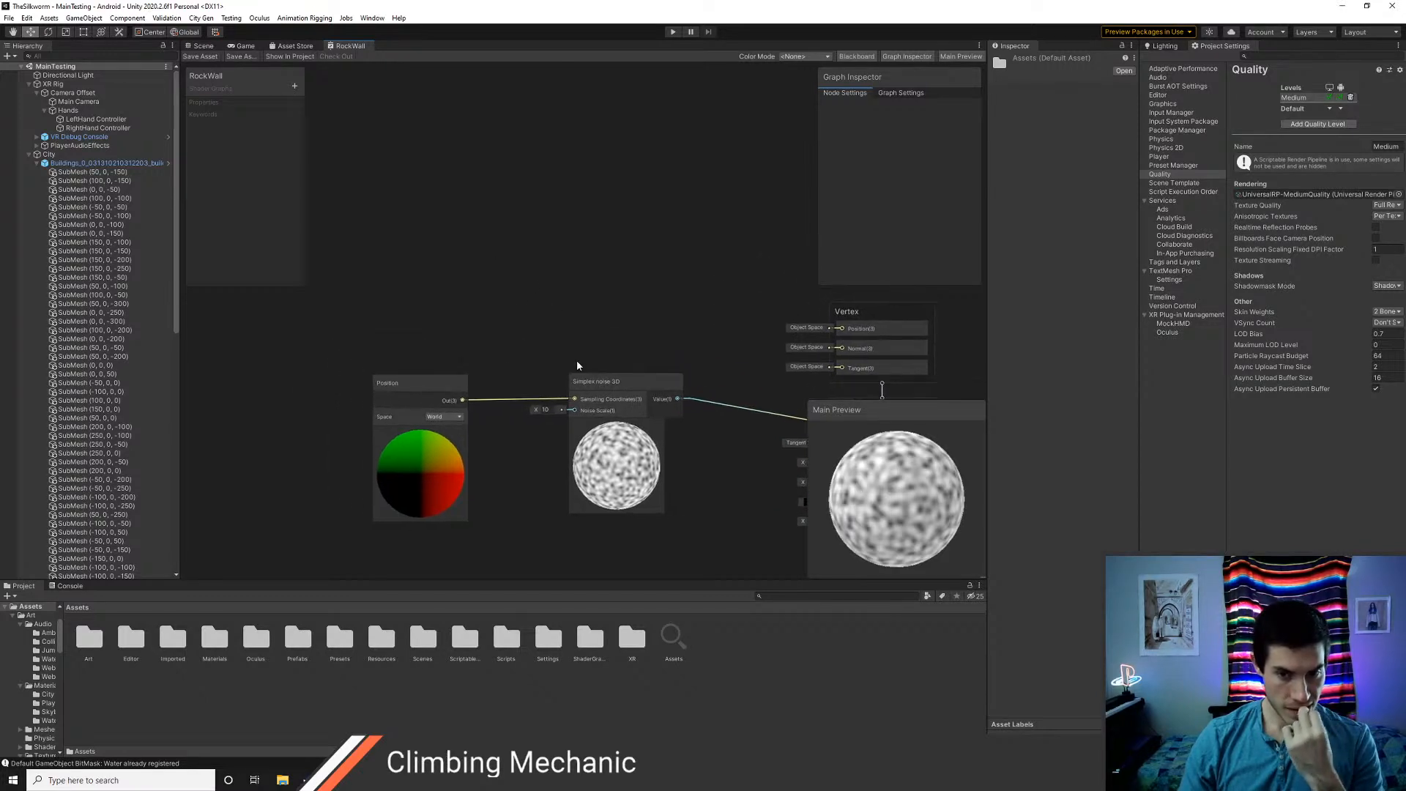
left_click_drag(600, 378, 587, 438)
scroll(573, 355, "down", 5)
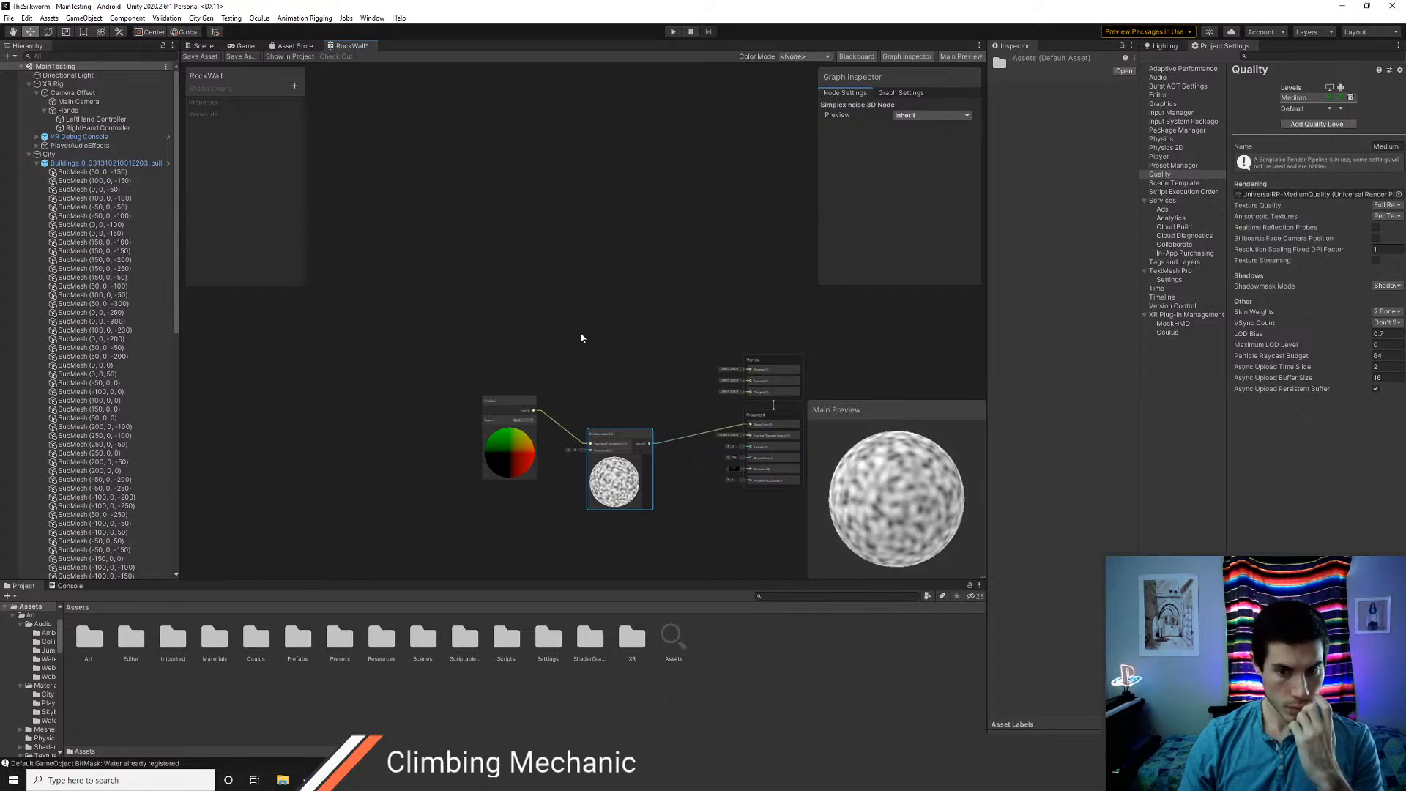
middle_click_drag(516, 257, 546, 411)
middle_click_drag(573, 341, 558, 368)
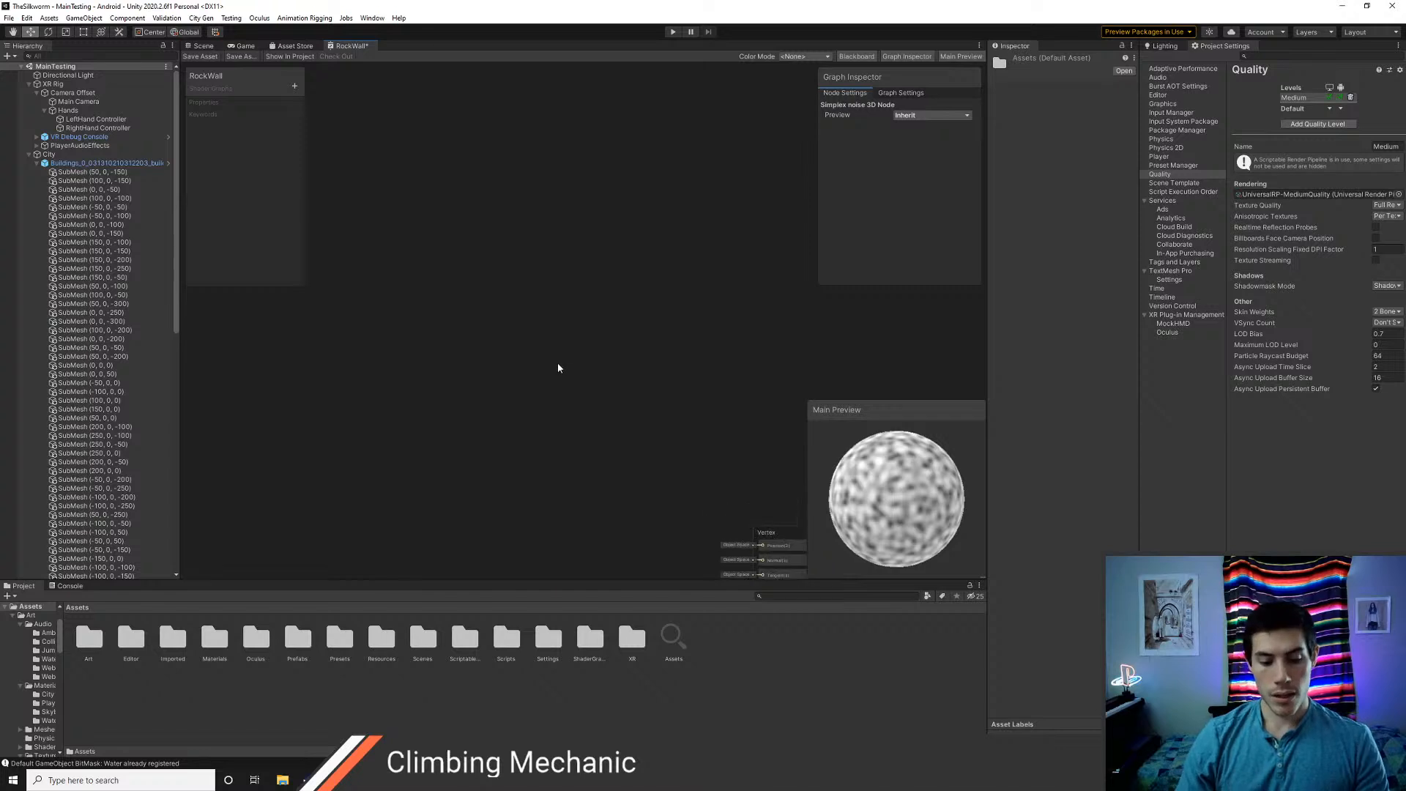
right_click(558, 317)
left_click(578, 322)
key("Escape")
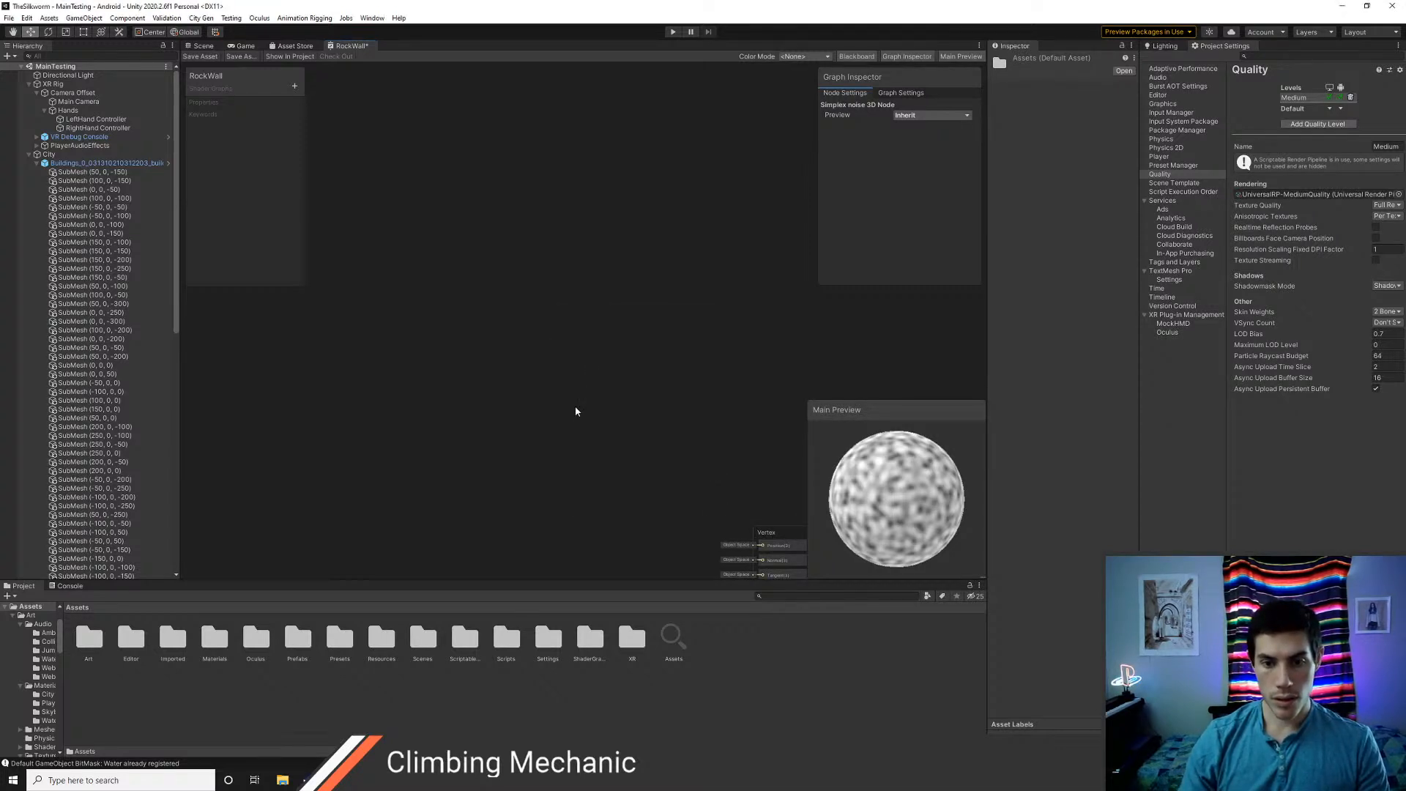
Paste a copy of the Simplex noise 3D node above the original one in the RockWall graph
middle_click_drag(597, 560, 598, 400)
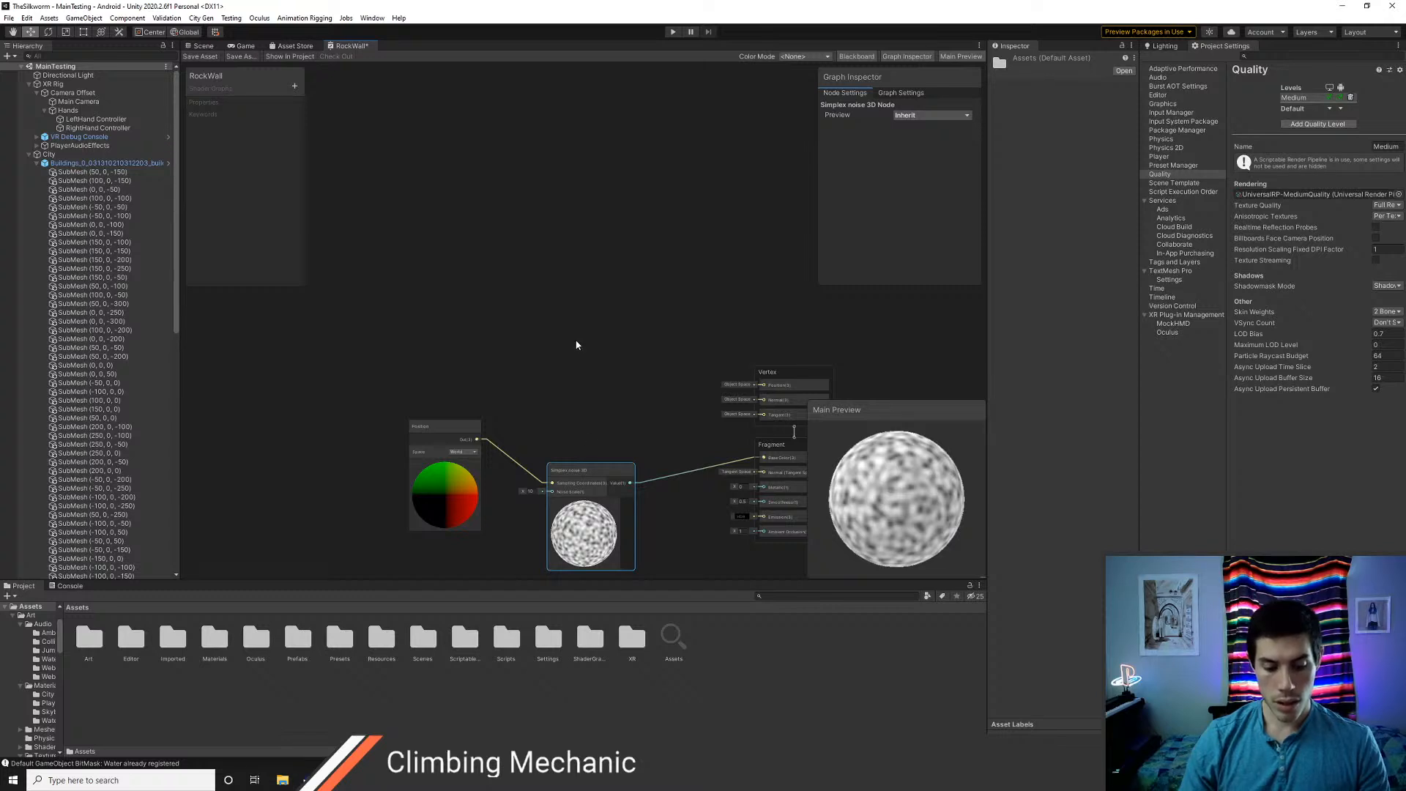
middle_click_drag(556, 292, 567, 315)
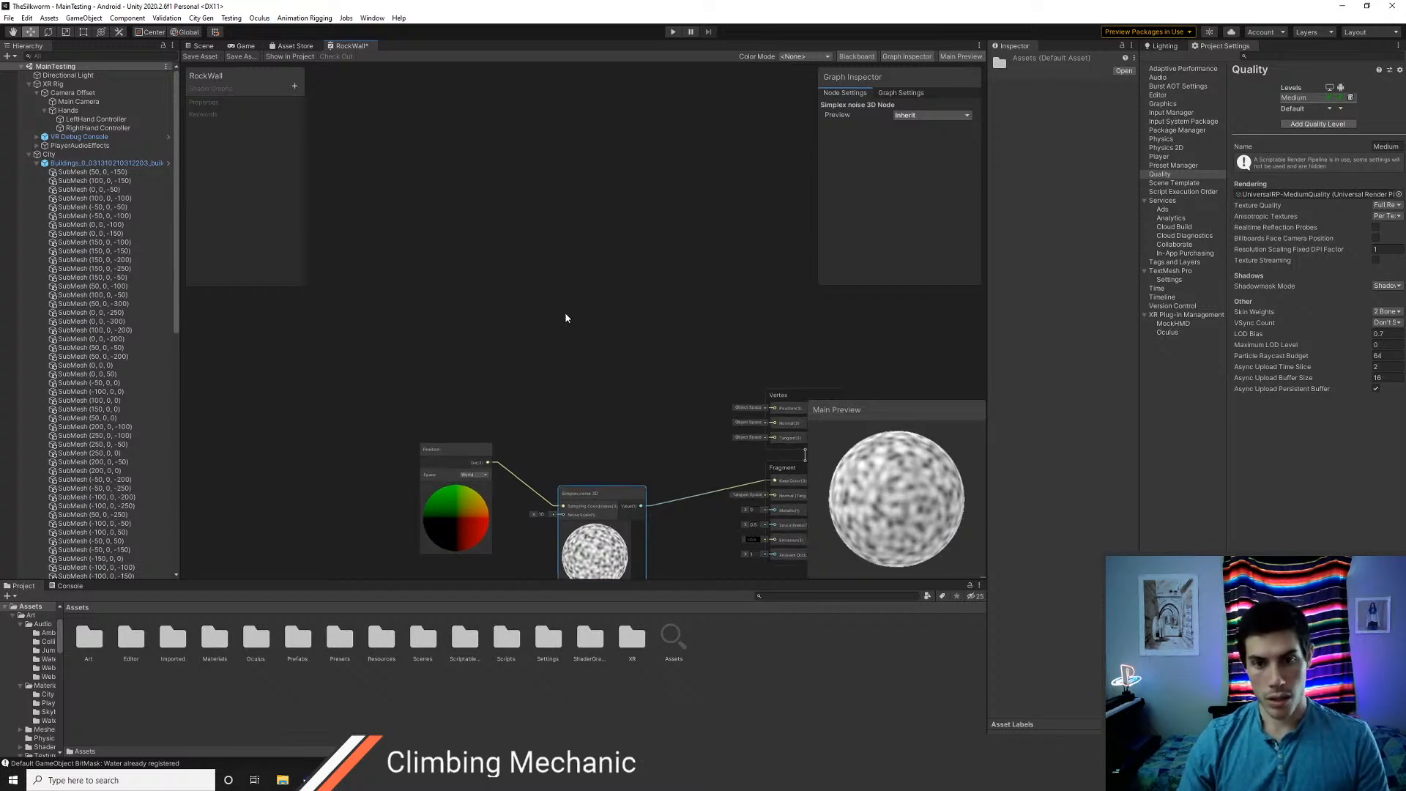
left_click(566, 260)
key("ctrl+v")
left_click_drag(593, 265, 598, 250)
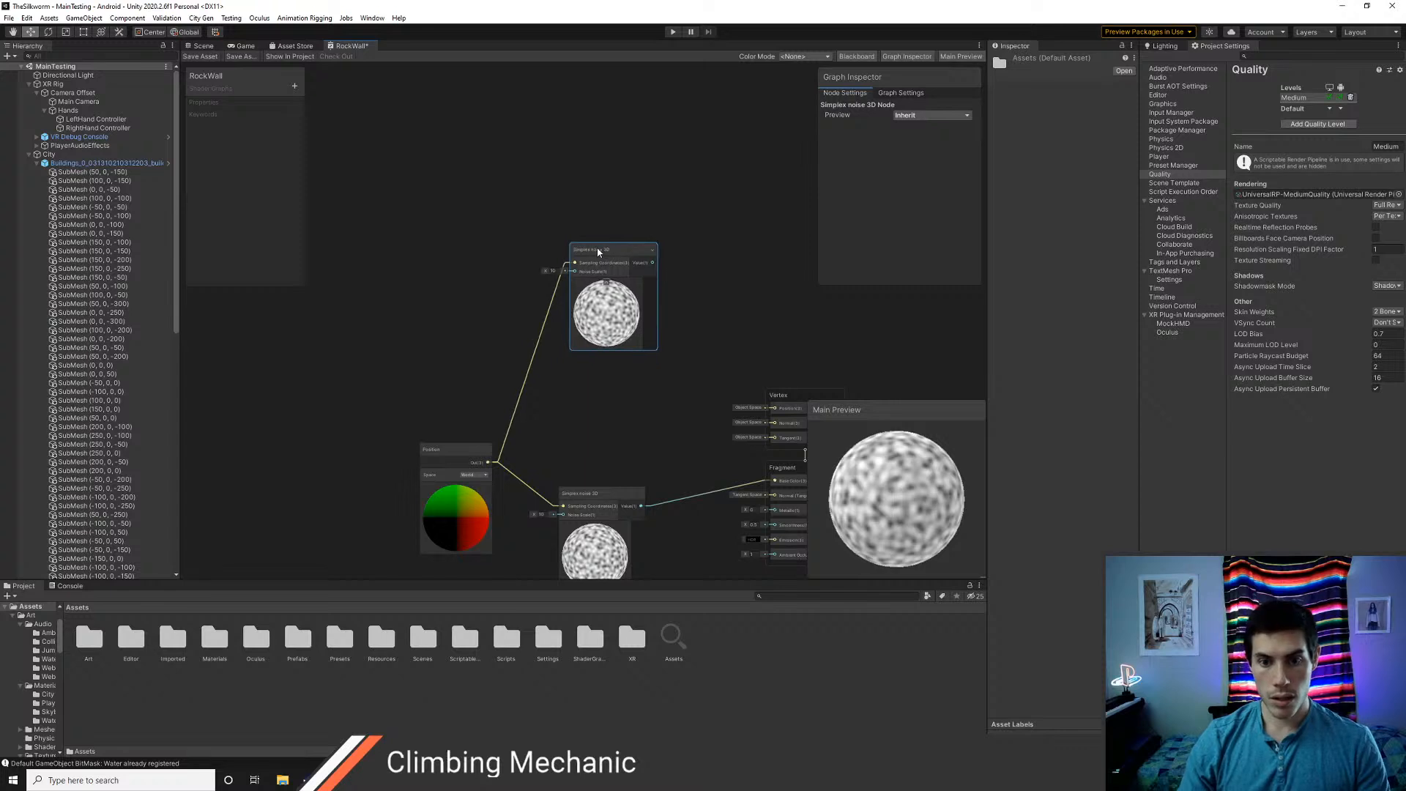
Delete the link from the Position node to the copied Simplex noise 3D node and reposition the copy
left_click(542, 326)
left_click(542, 329)
key("Delete")
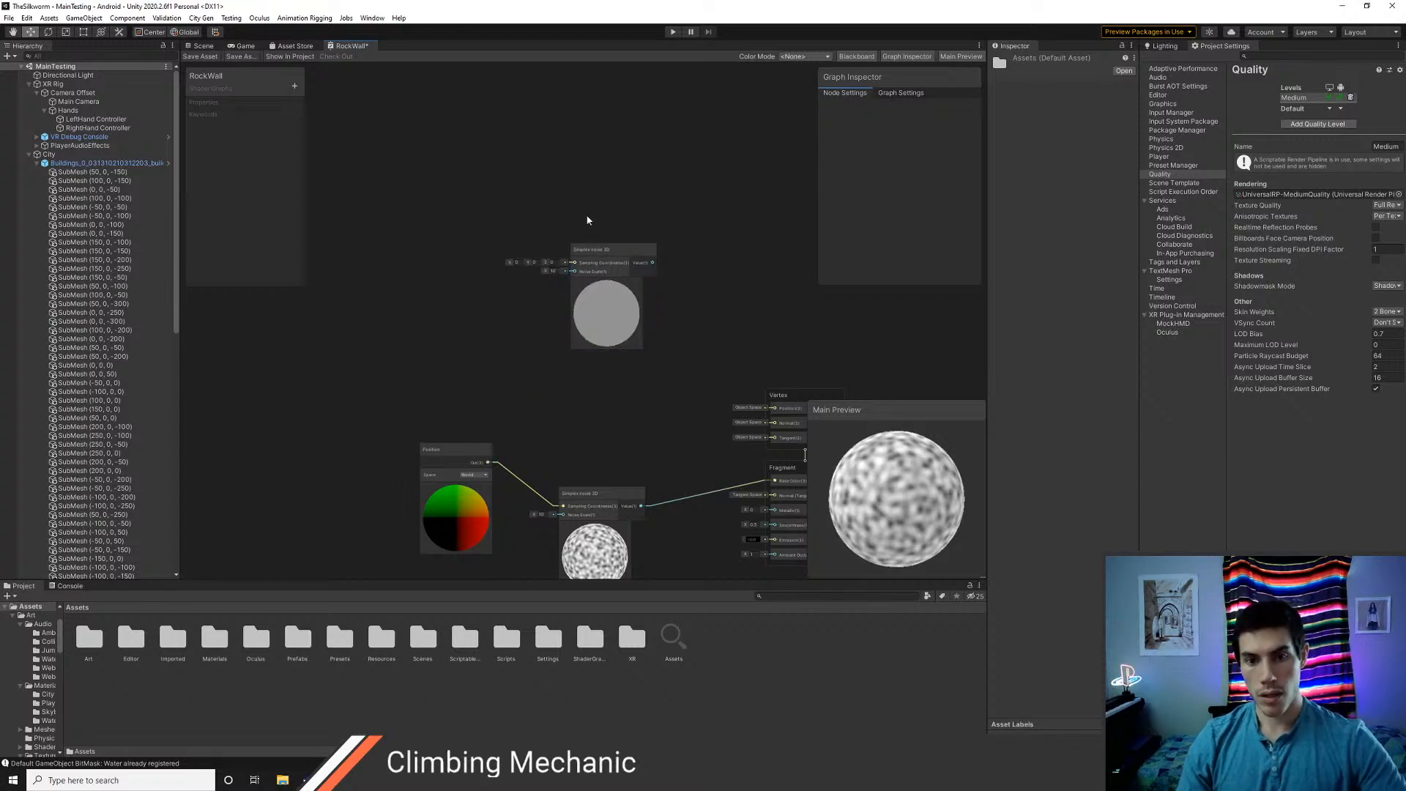
scroll(590, 219, "up", 3)
middle_click_drag(635, 177, 626, 237)
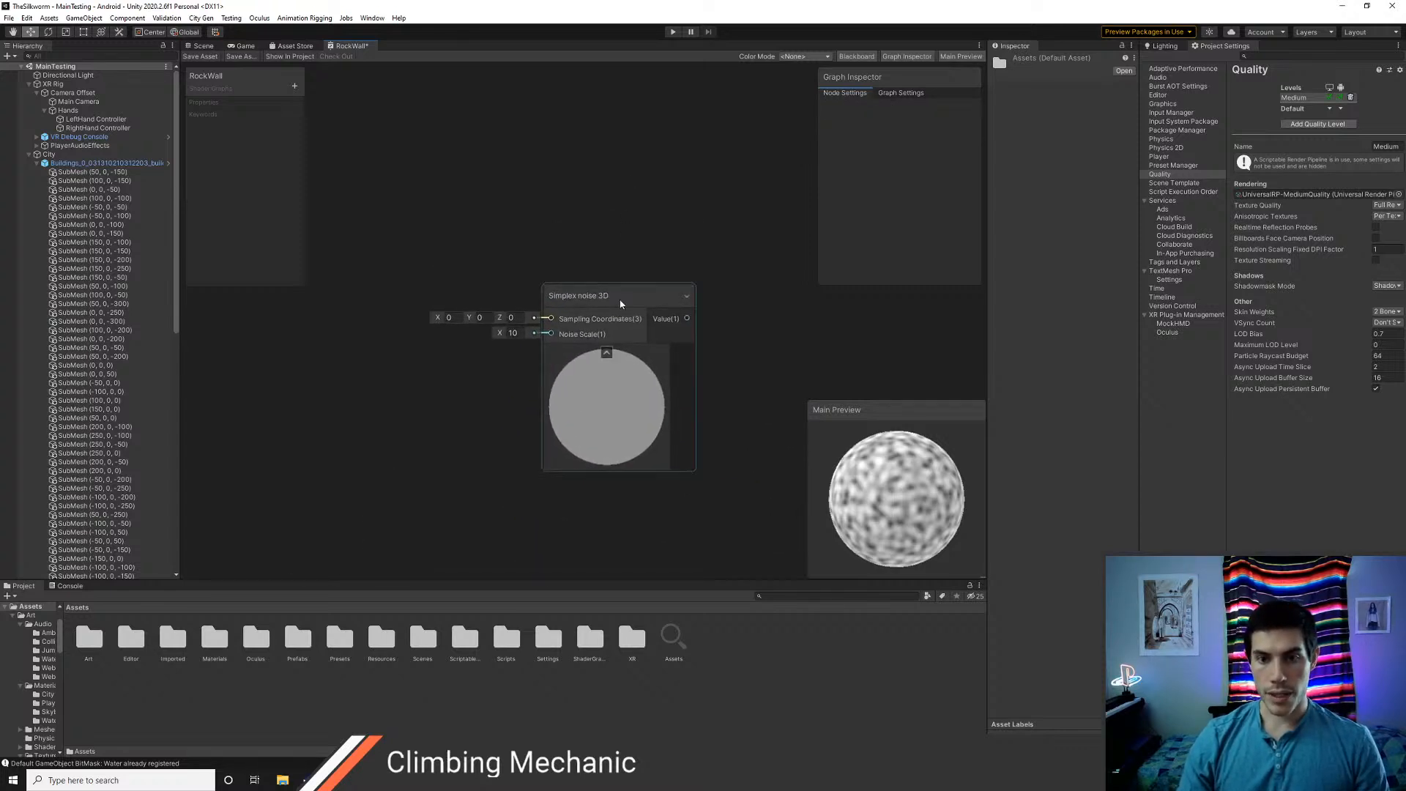
left_click_drag(606, 299, 561, 188)
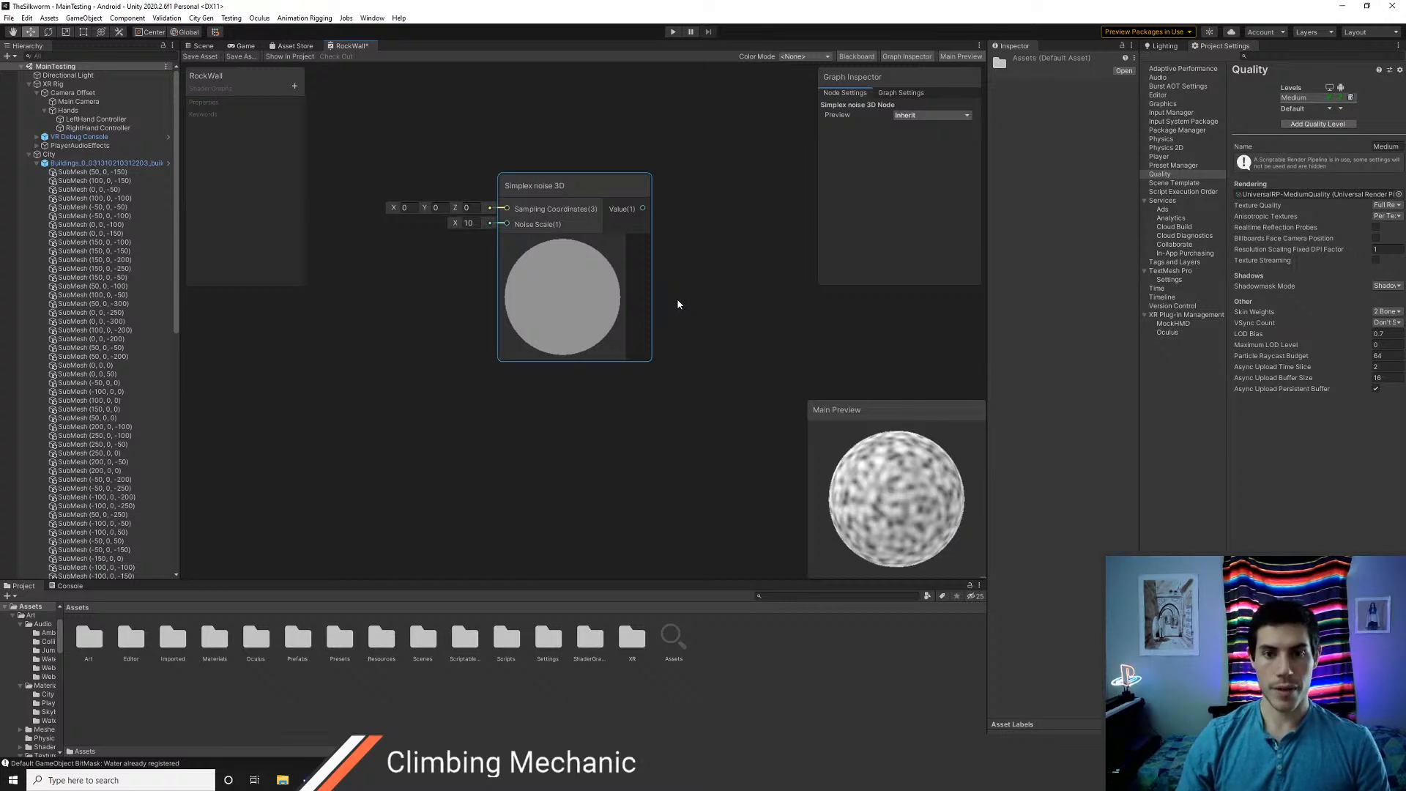
Search the available shader graph nodes for a for-loop node
middle_click_drag(699, 264, 693, 490)
right_click(572, 247)
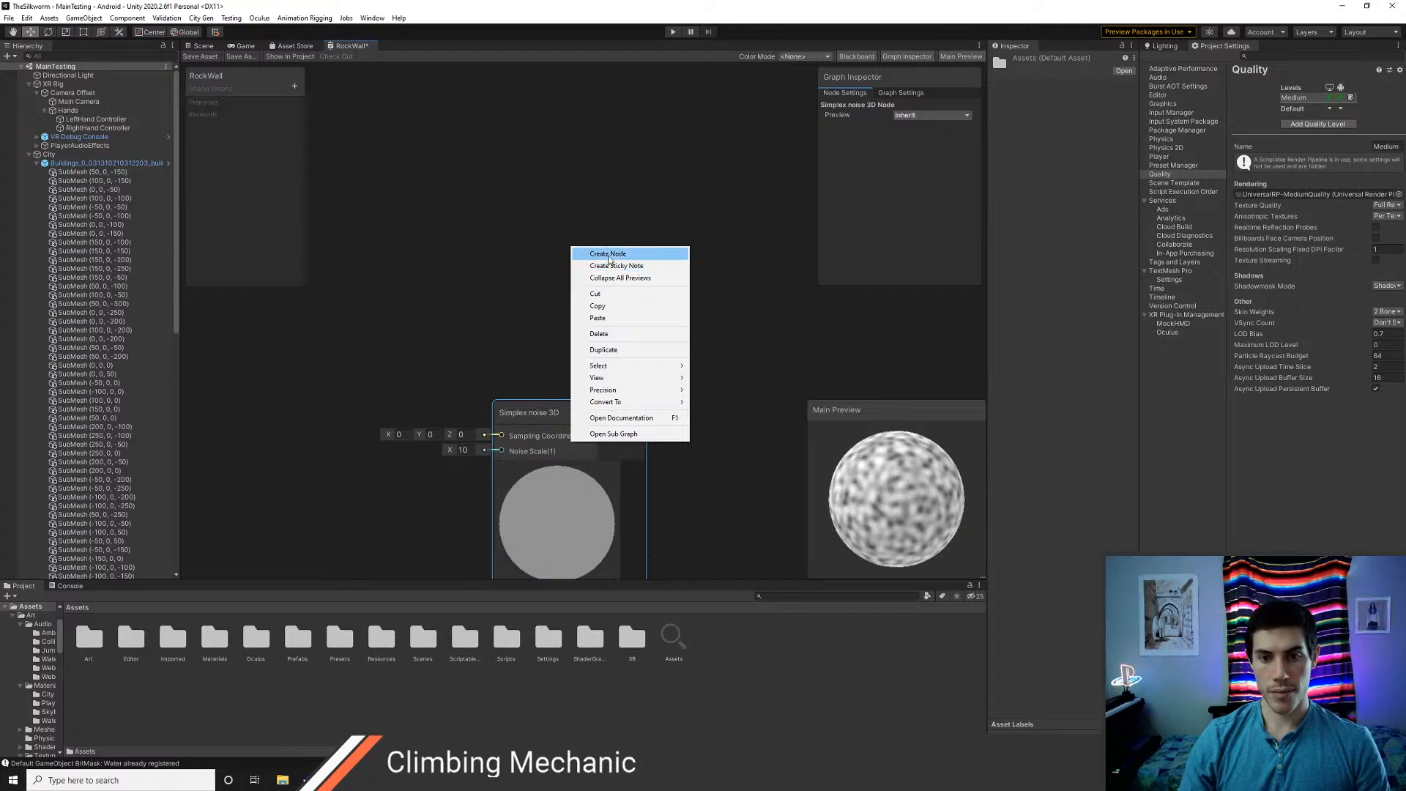
left_click(609, 255)
type("fog")
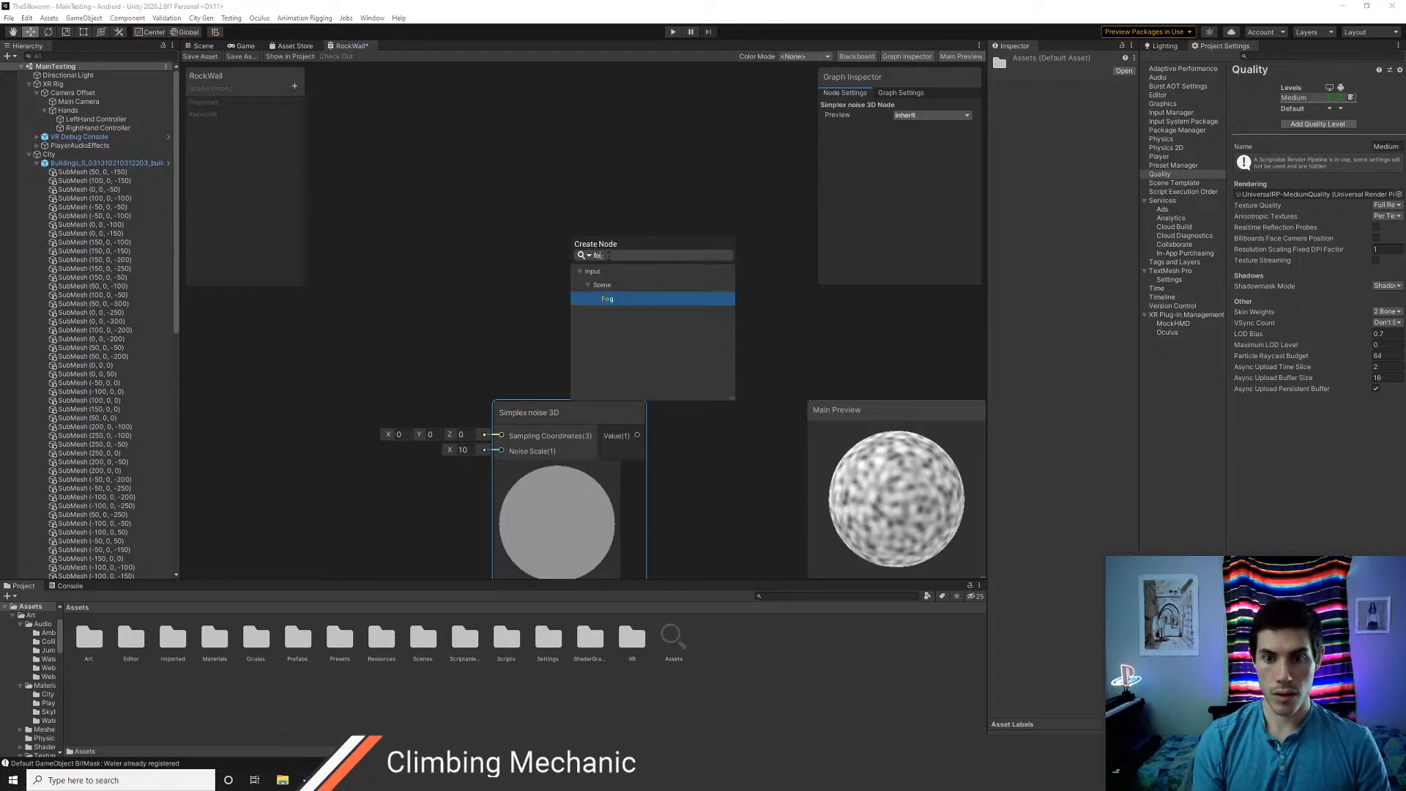
key("BackSpace")
key("BackSpace")
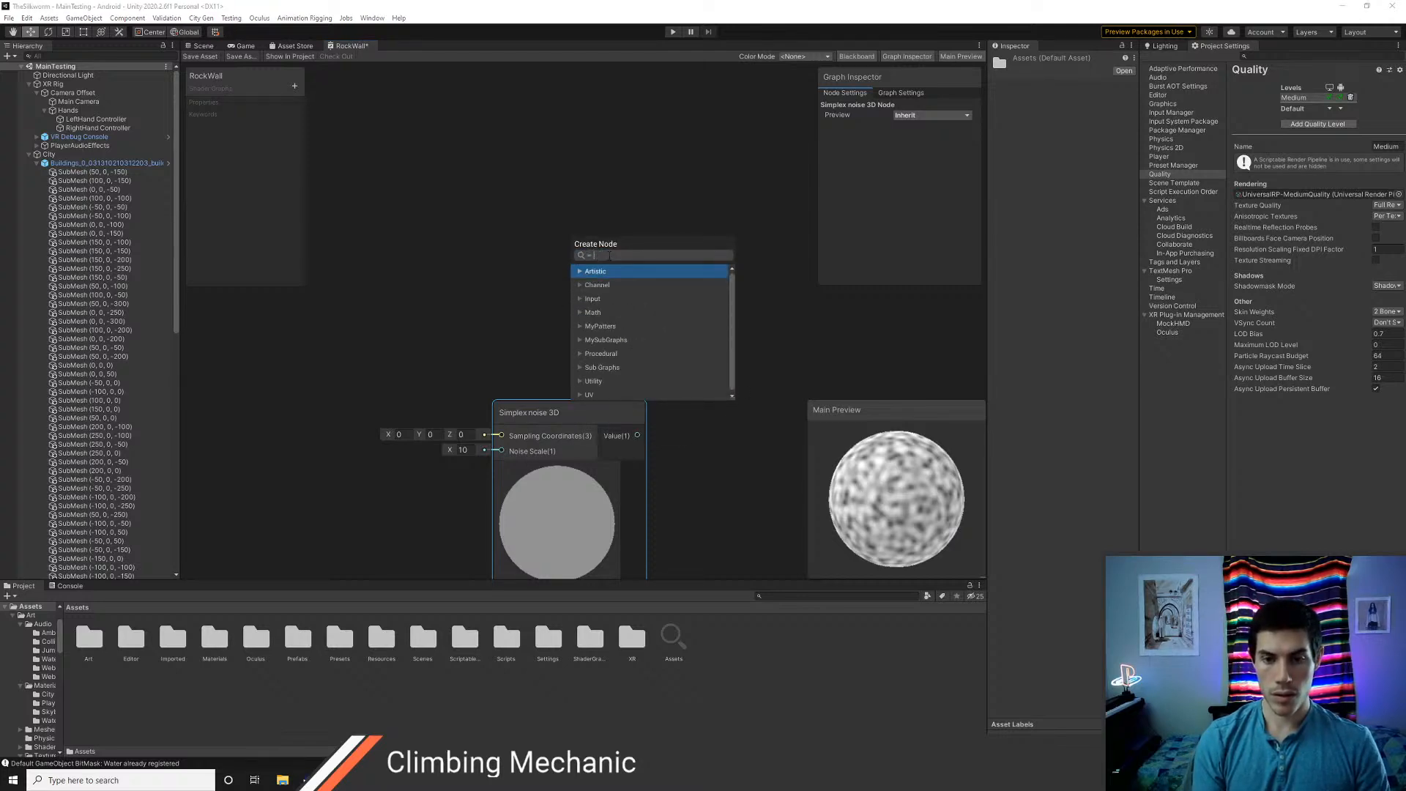
Switch to the browser and search the web for "for loop shadergraph"
key("alt+Tab")
key("ctrl+l")
type("for")
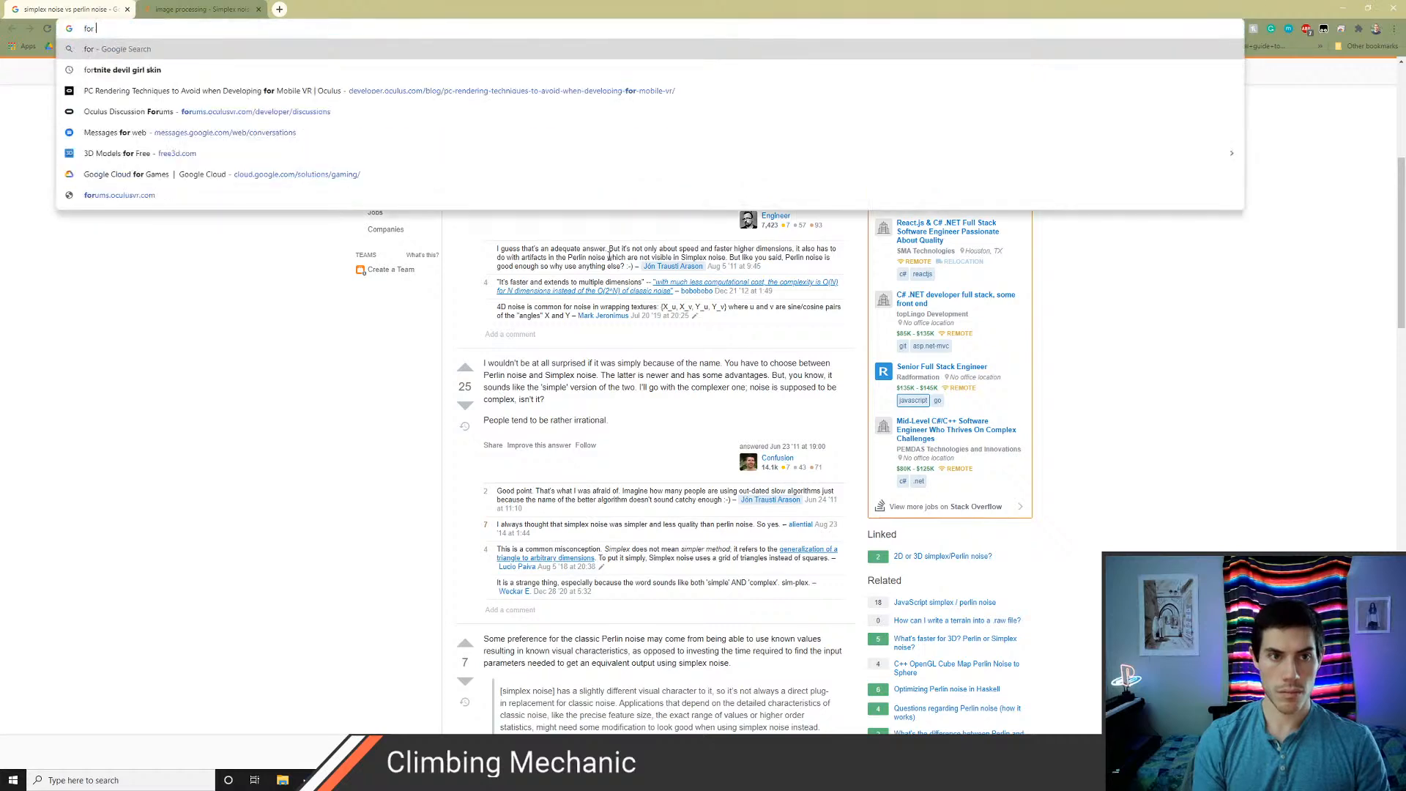
type(" loop shadergrap")
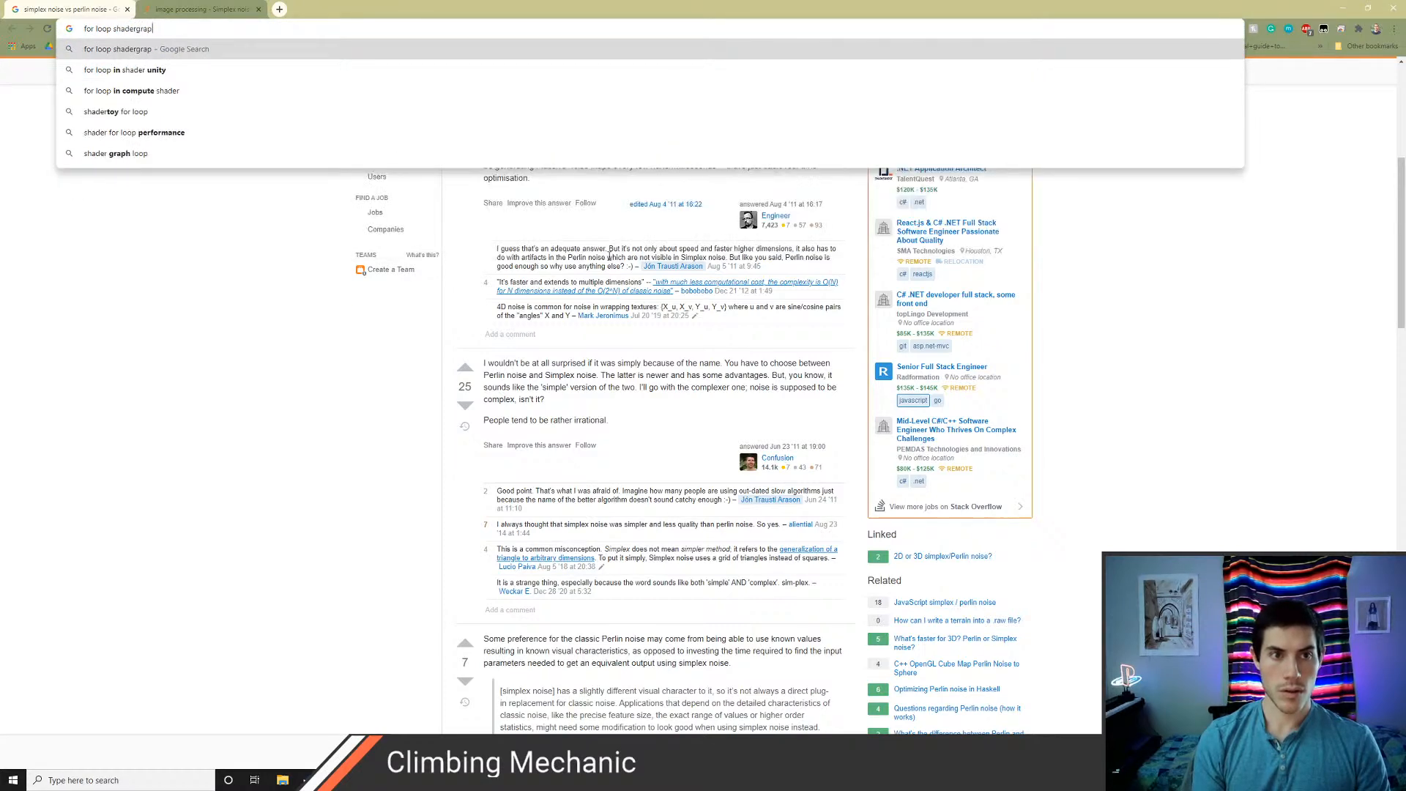
type("h")
key("Return")
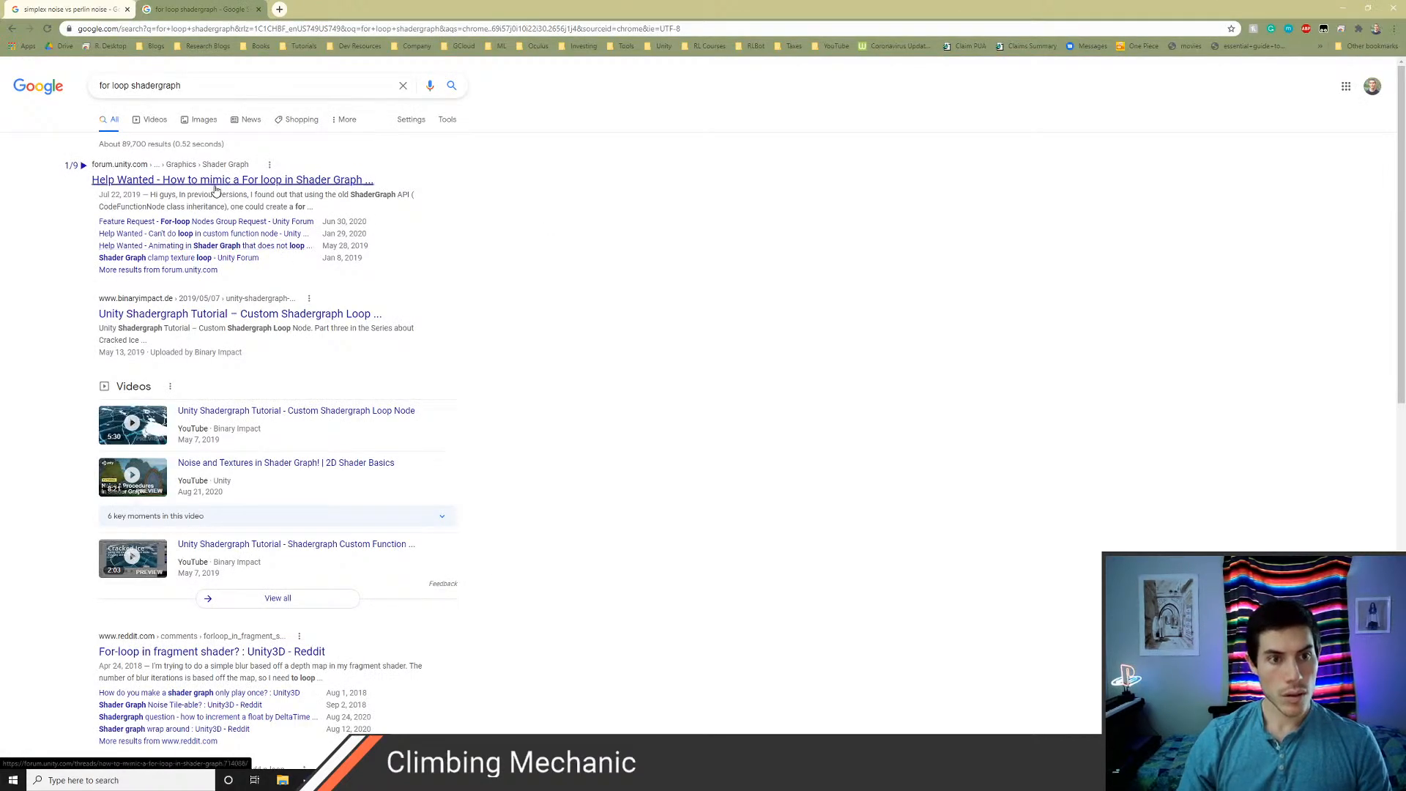
Open the Unity forum thread "How to mimic a For loop in Shader Graph?" and read its replies
middle_click(216, 181)
key("ctrl+Tab")
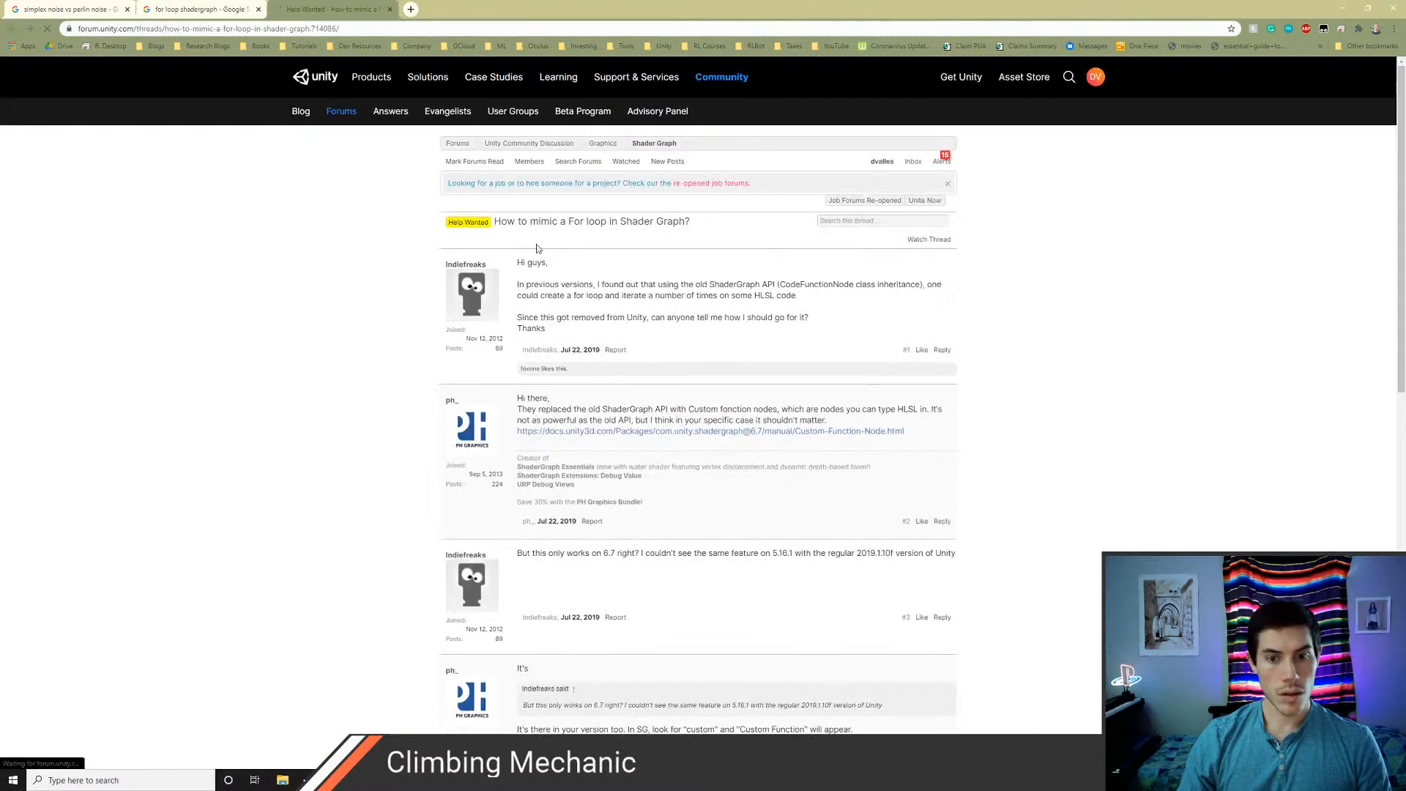
scroll(454, 474, "down", 1)
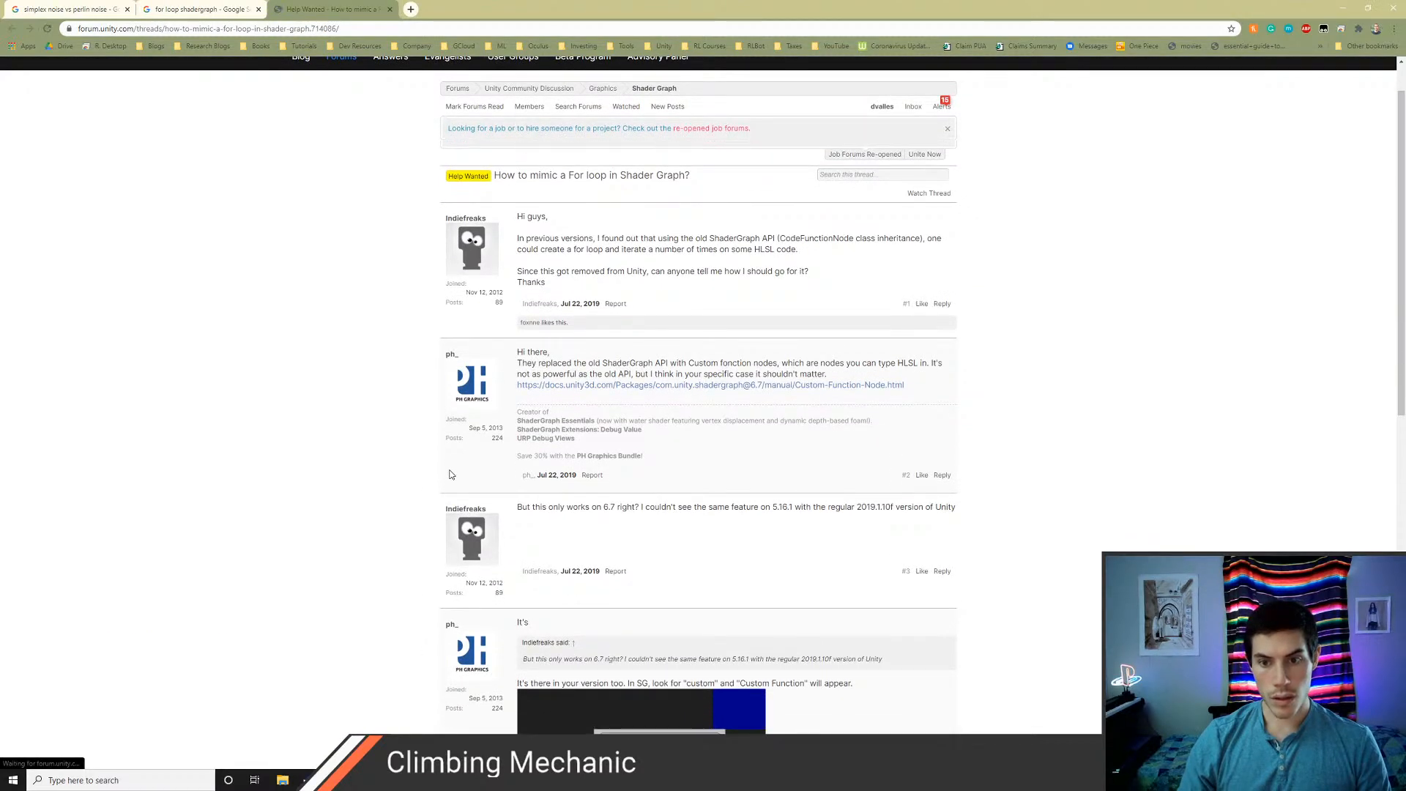
scroll(450, 475, "down", 1)
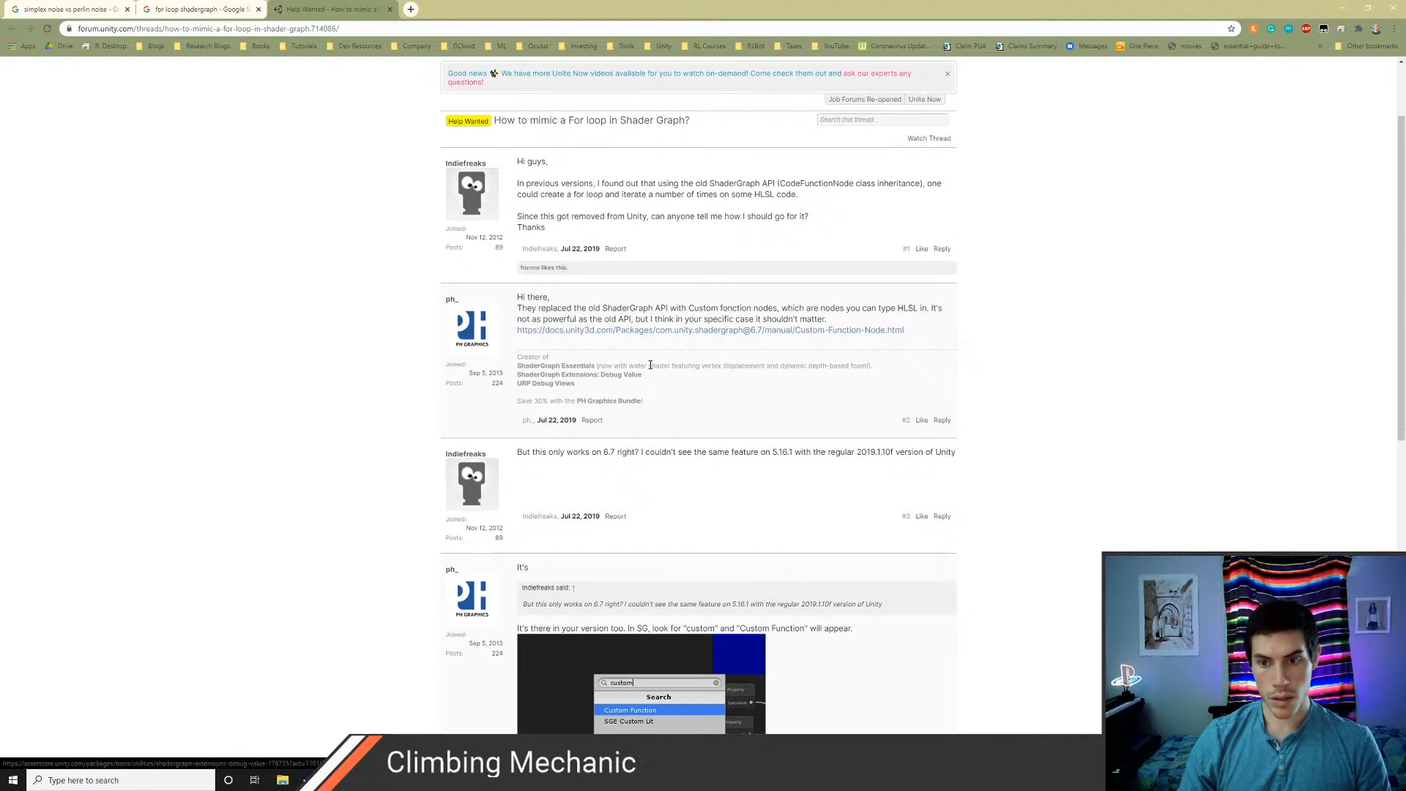
scroll(699, 479, "down", 3)
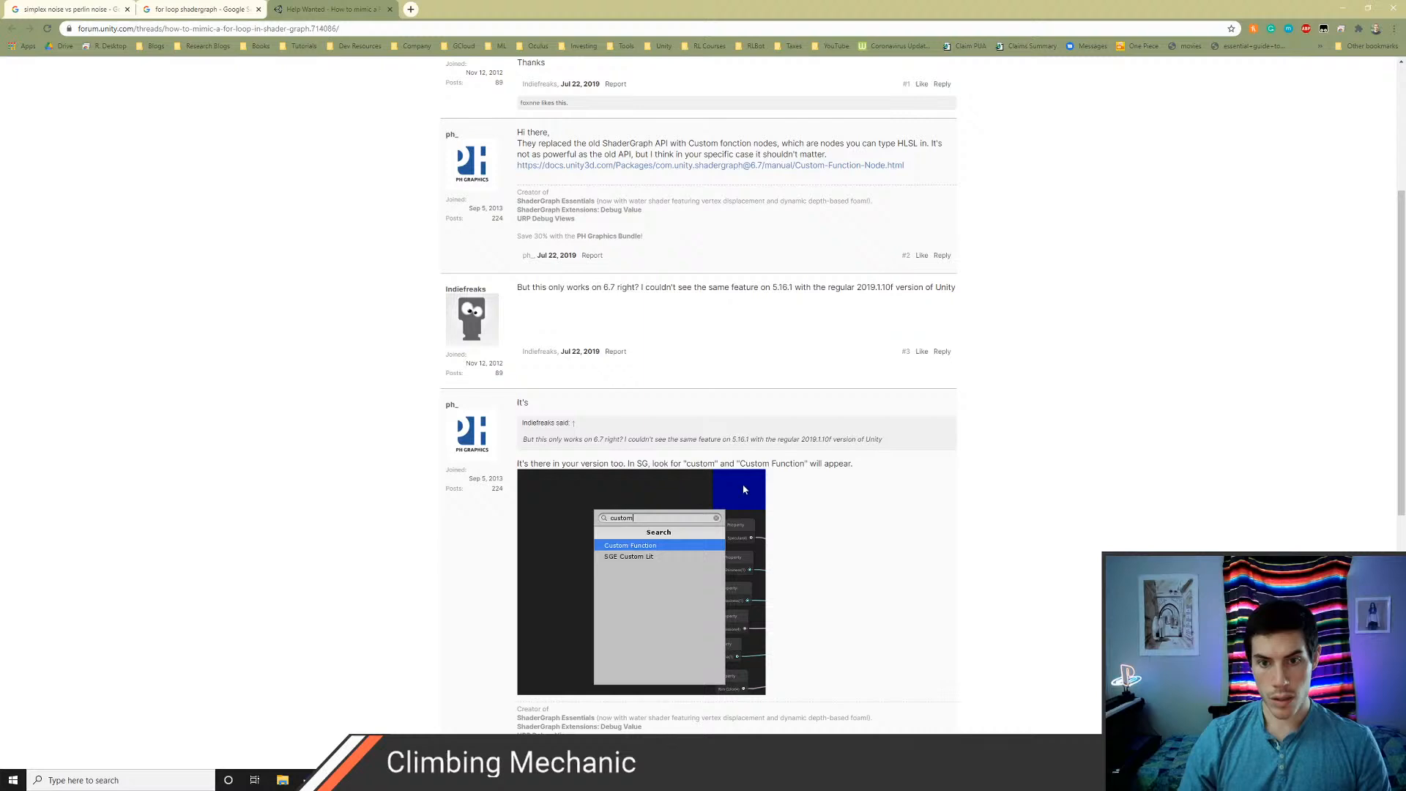
scroll(937, 546, "down", 2)
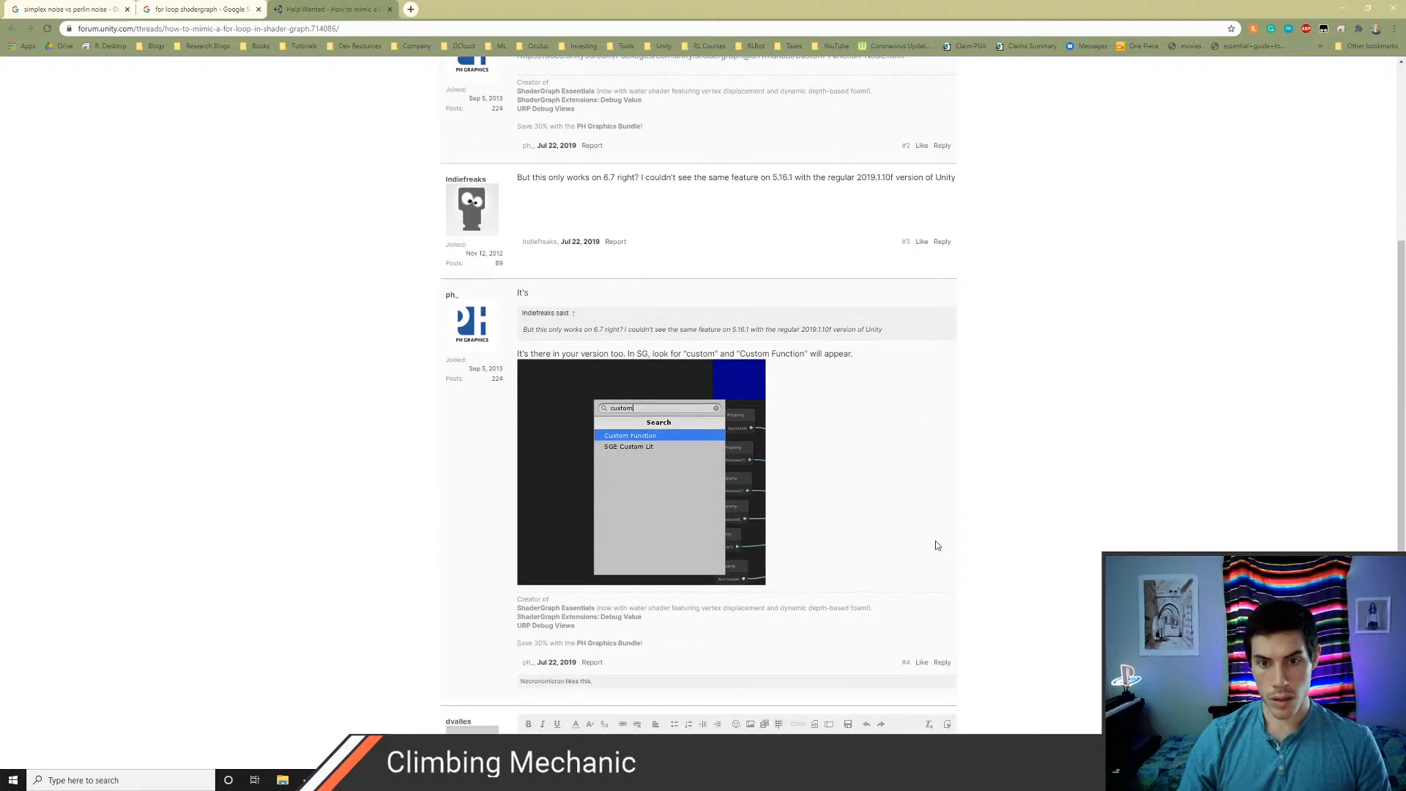
scroll(937, 546, "down", 5)
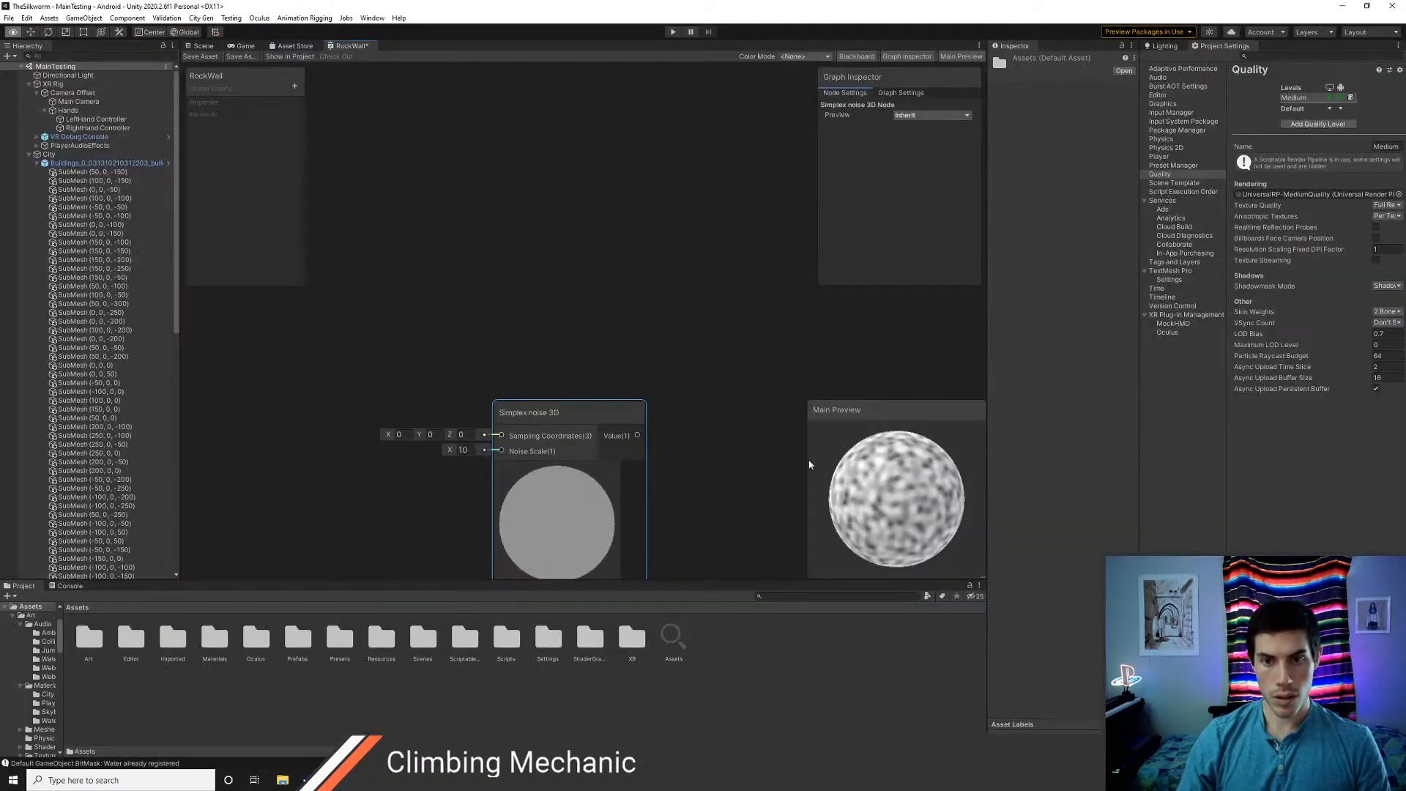
Switch back to Unity and add a Custom Function node above the copied Simplex noise 3D node
key("alt+Tab")
right_click(521, 237)
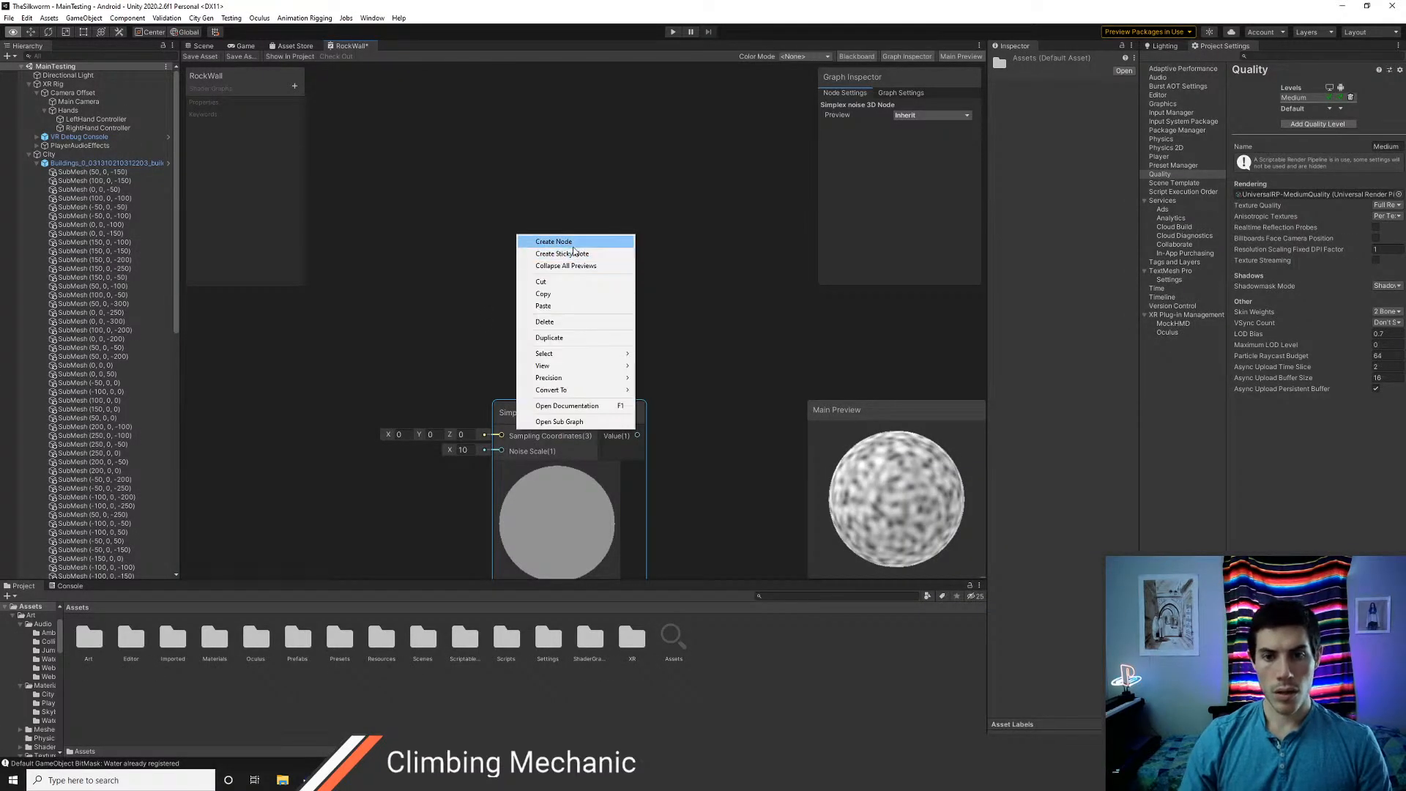
left_click(542, 240)
type("cus")
key("Return")
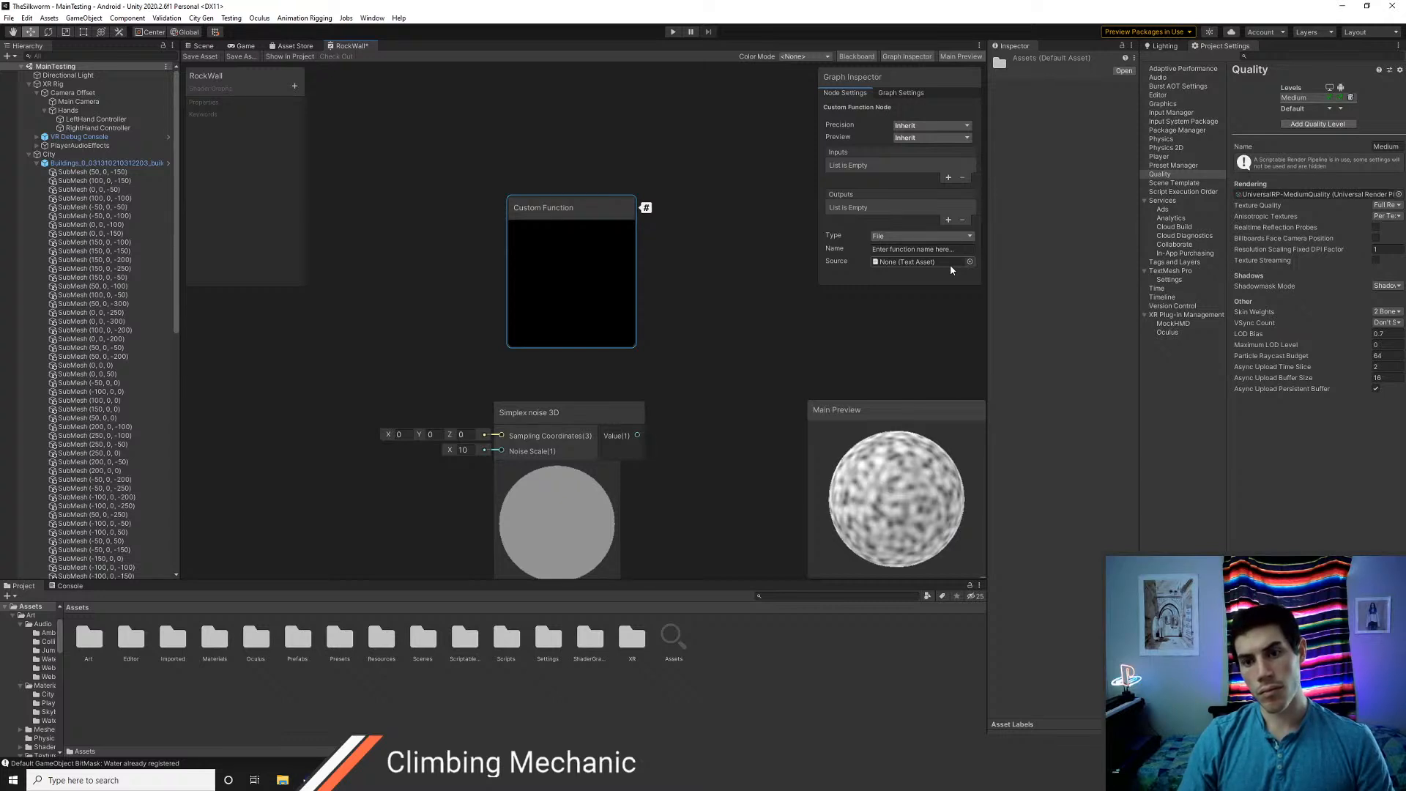
Search the available nodes for "noi" and look through the noise nodes without adding one
right_click(408, 273)
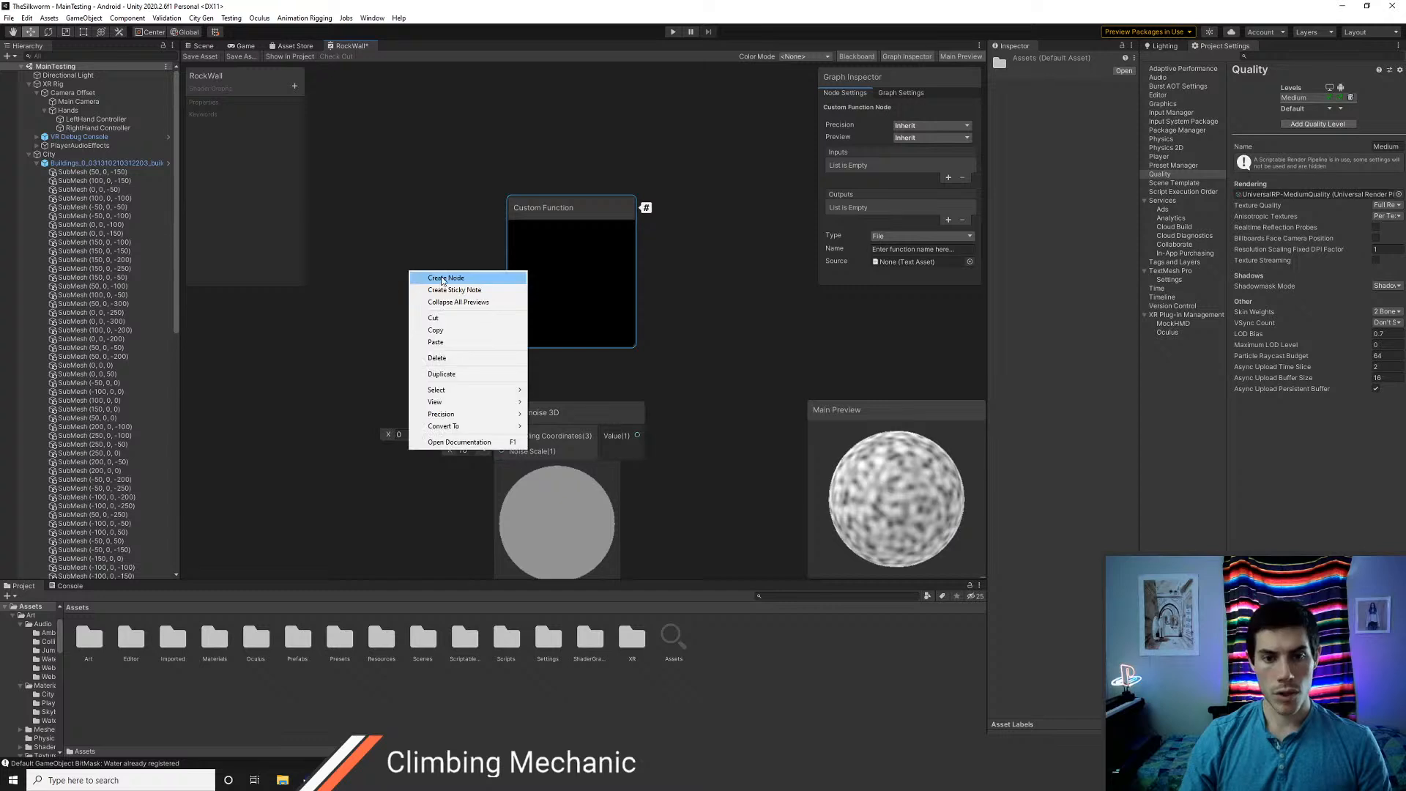
left_click(440, 282)
type("noi")
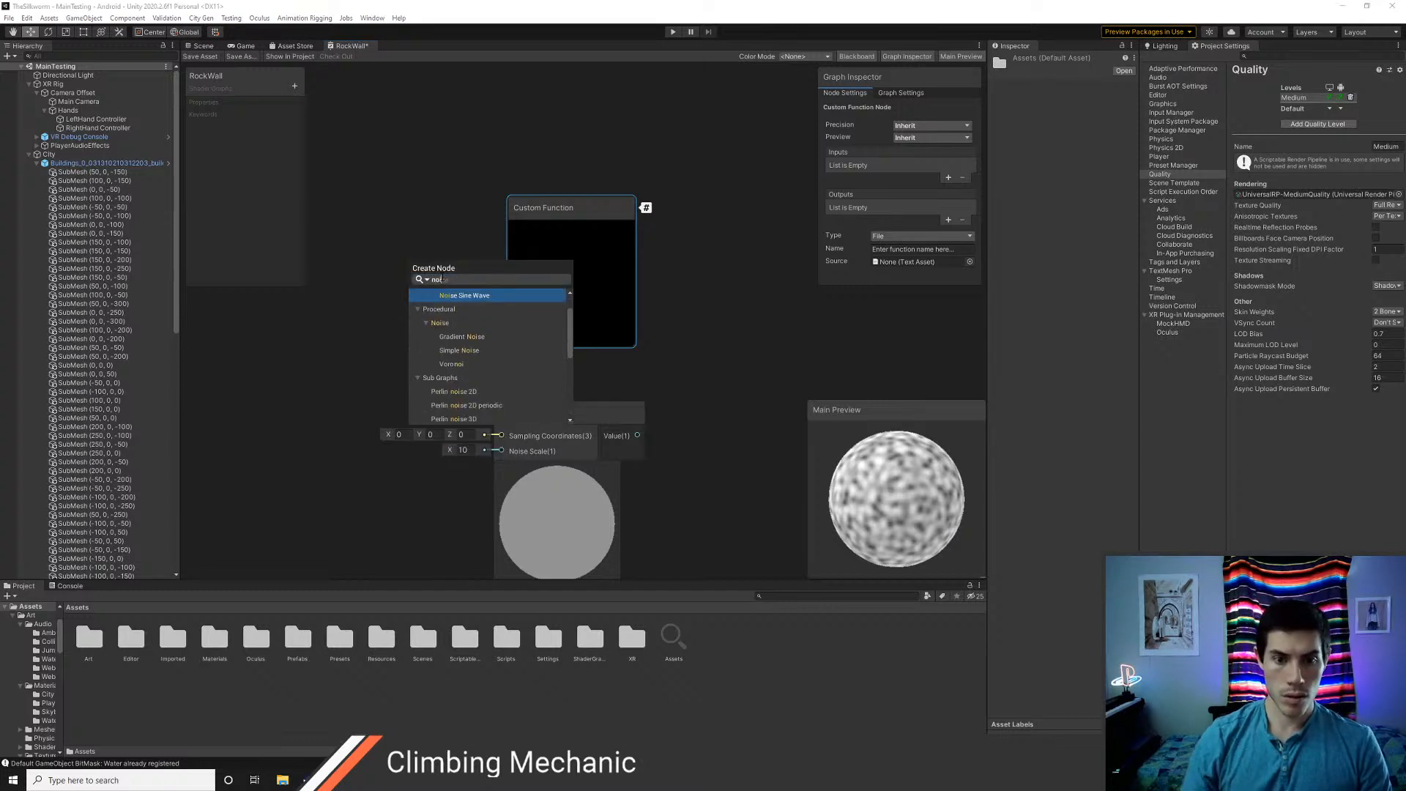
scroll(503, 350, "down", 6)
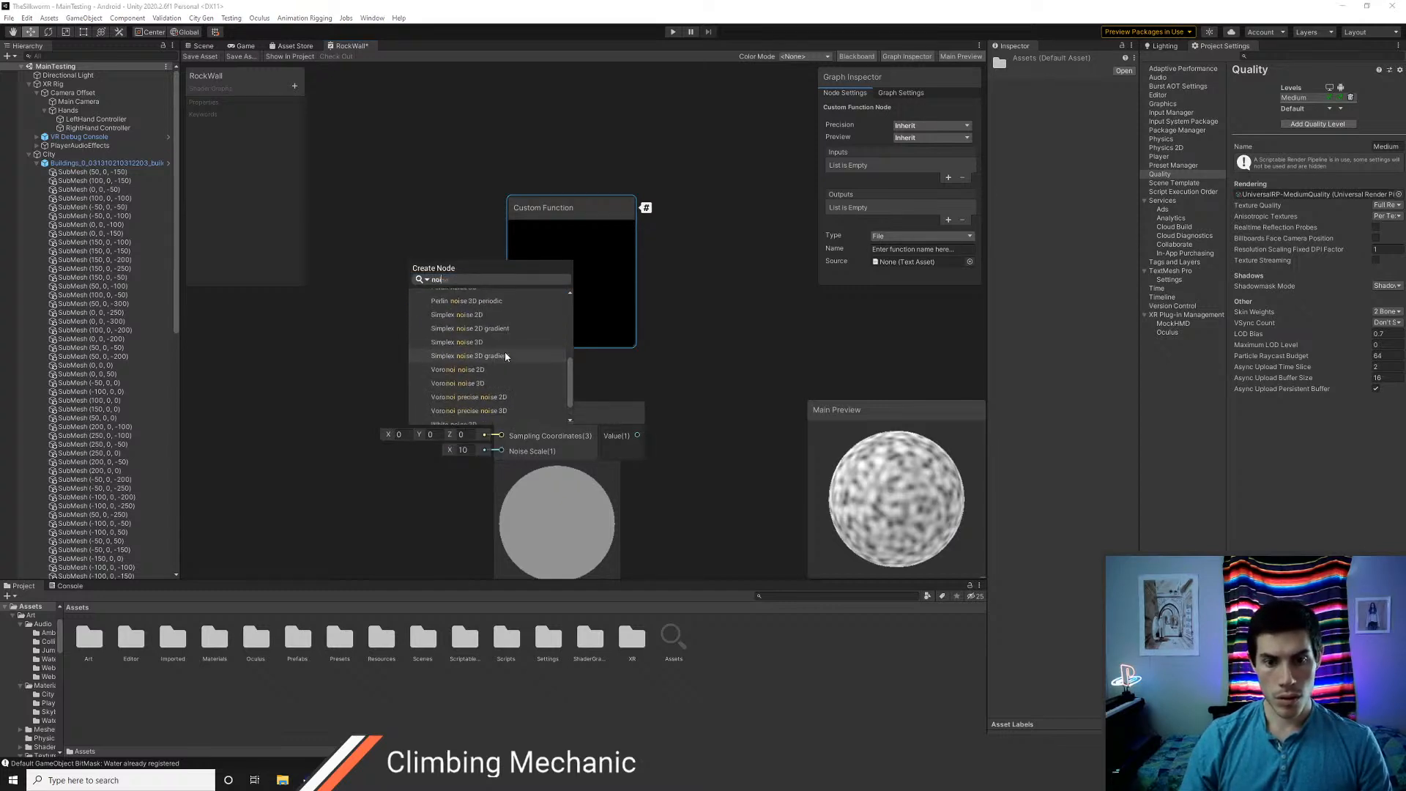
scroll(511, 362, "up", 3)
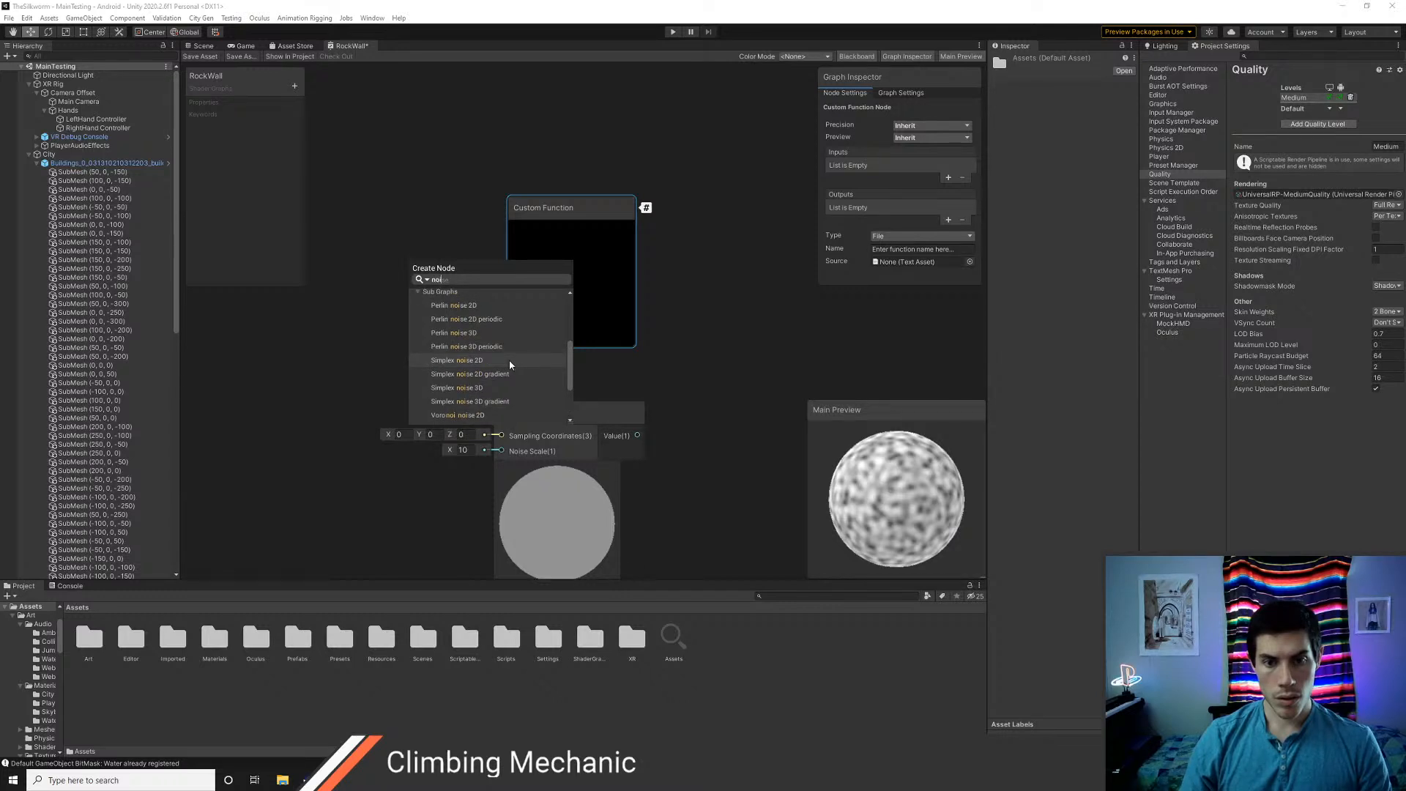
left_click(648, 355)
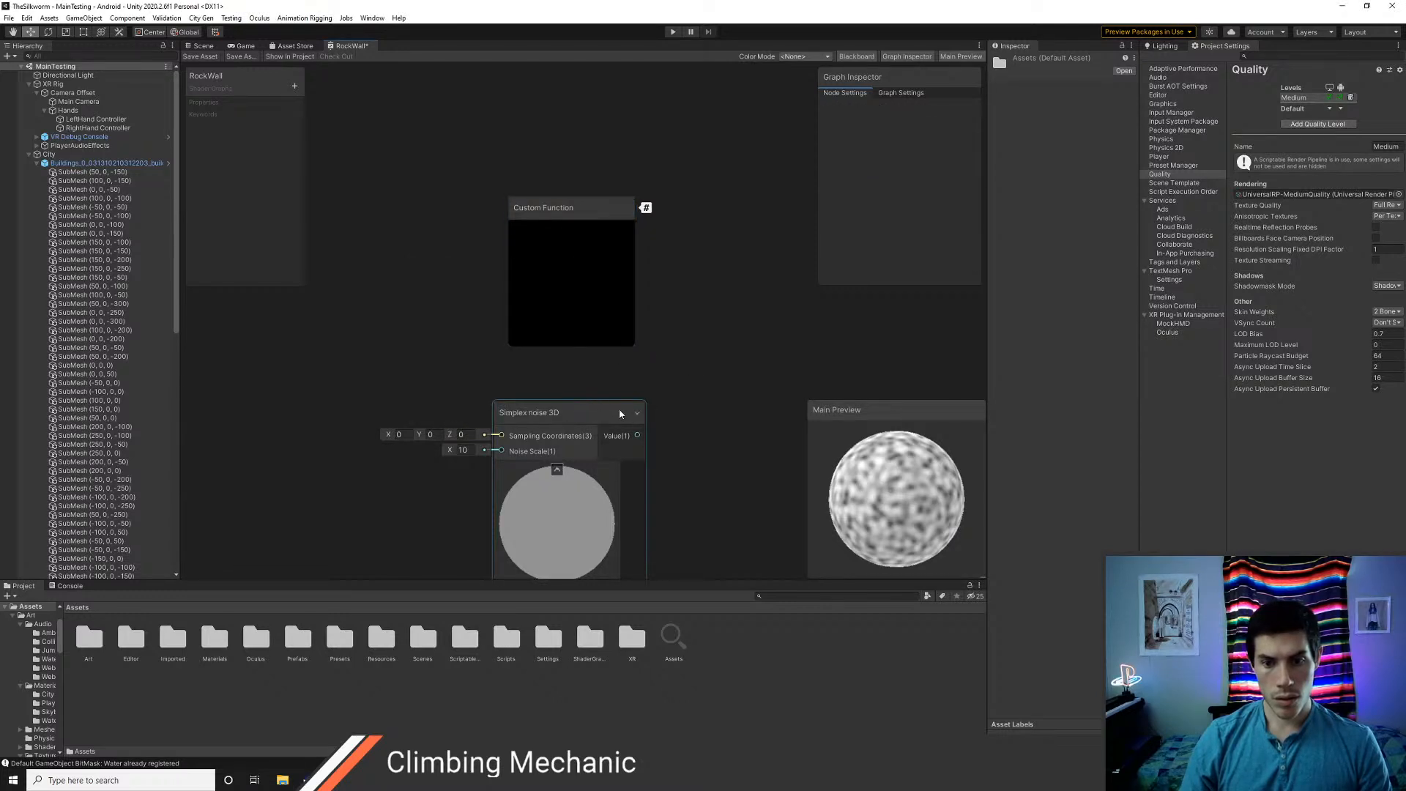
Open the sub graph of the copied Simplex noise 3D node and inspect its SimplexNoise3D custom function node
right_click(588, 411)
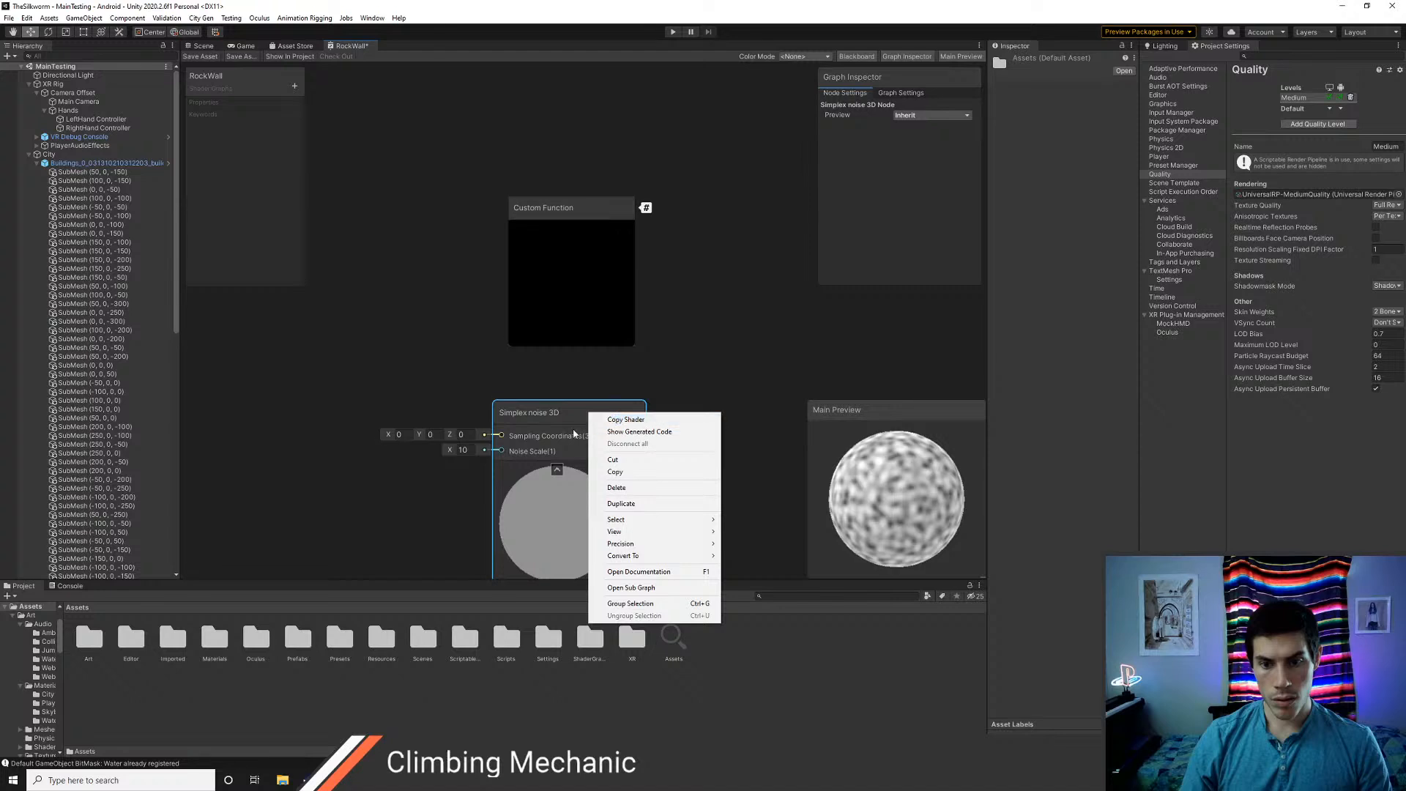
left_click(616, 588)
scroll(564, 379, "down", 2)
middle_click_drag(568, 380, 521, 395)
scroll(525, 396, "up", 1)
left_click(544, 323)
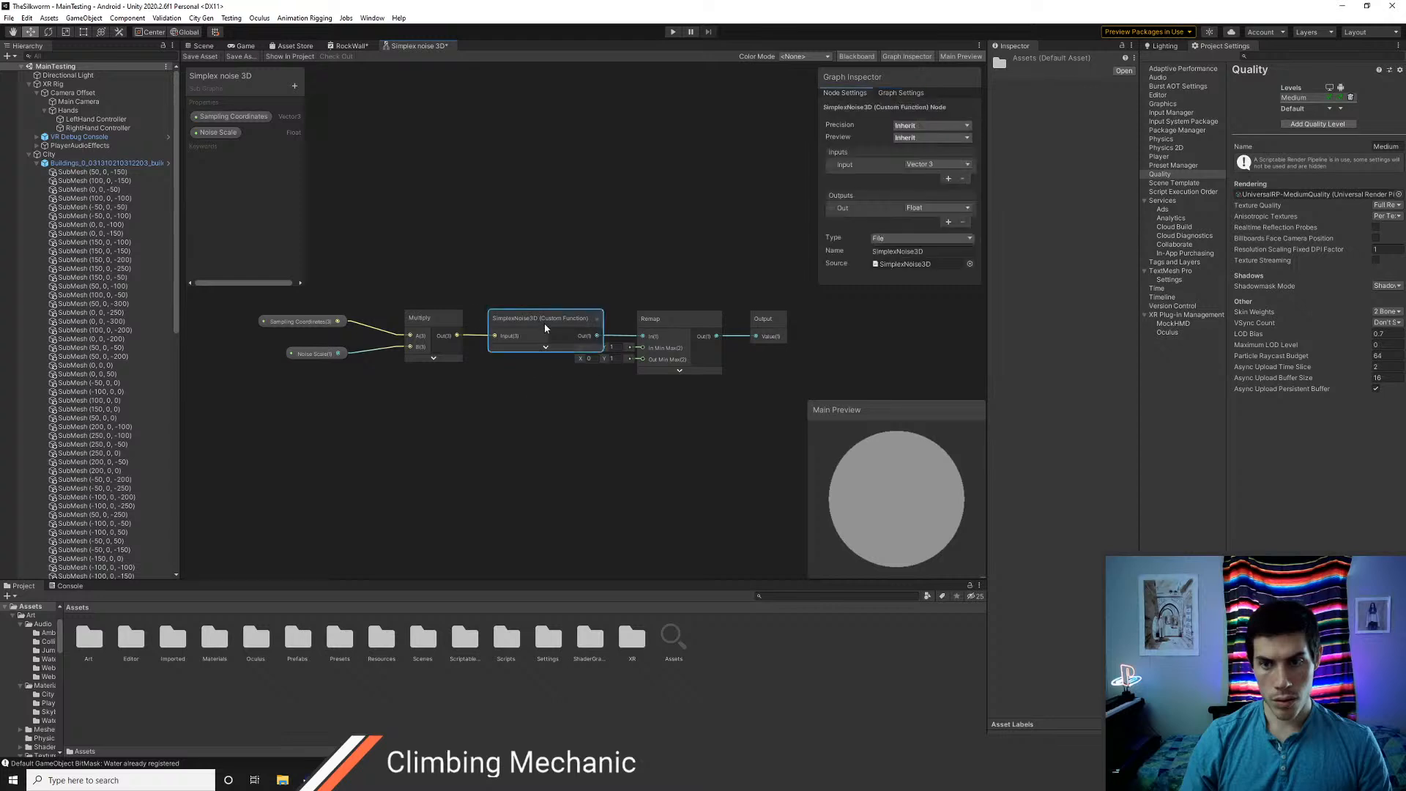
Locate the custom function's source file in the project and open SimplexNoise3D.hlsl in Visual Studio Code to examine its code
left_click(920, 265)
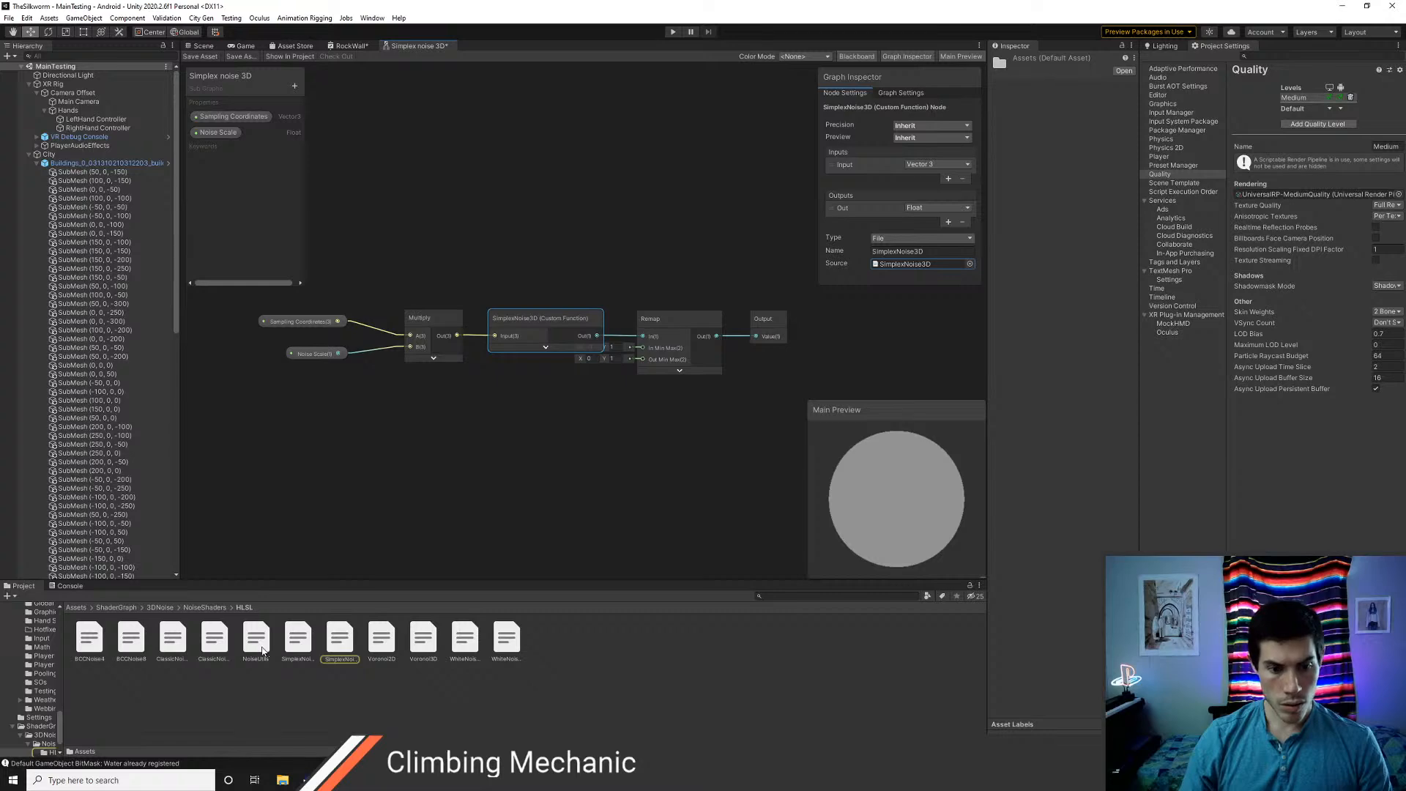
double_click(339, 639)
scroll(426, 498, "down", 12)
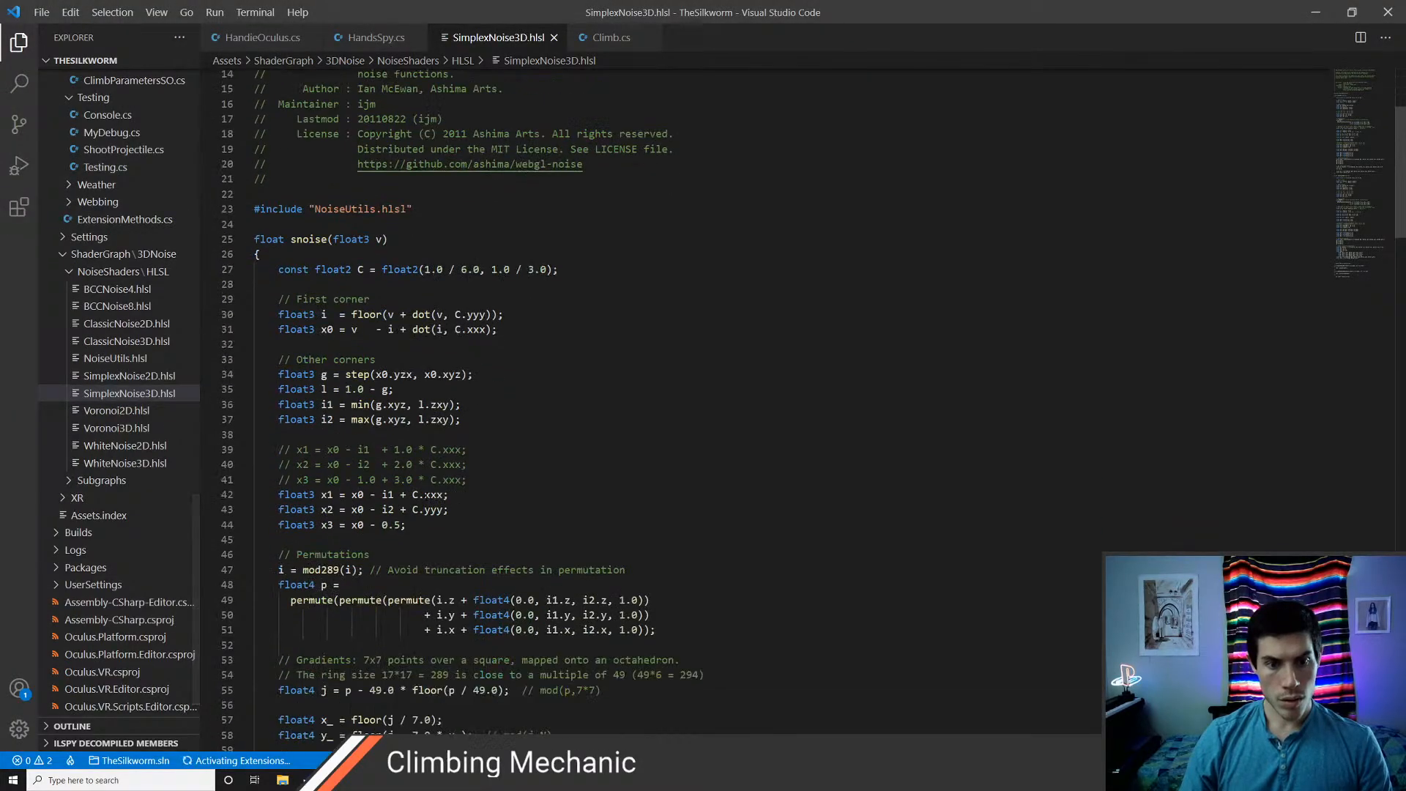
Read SimplexNoise3D.hlsl through to its closing function definitions and compare them with the custom function node's name in Unity
scroll(421, 497, "down", 13)
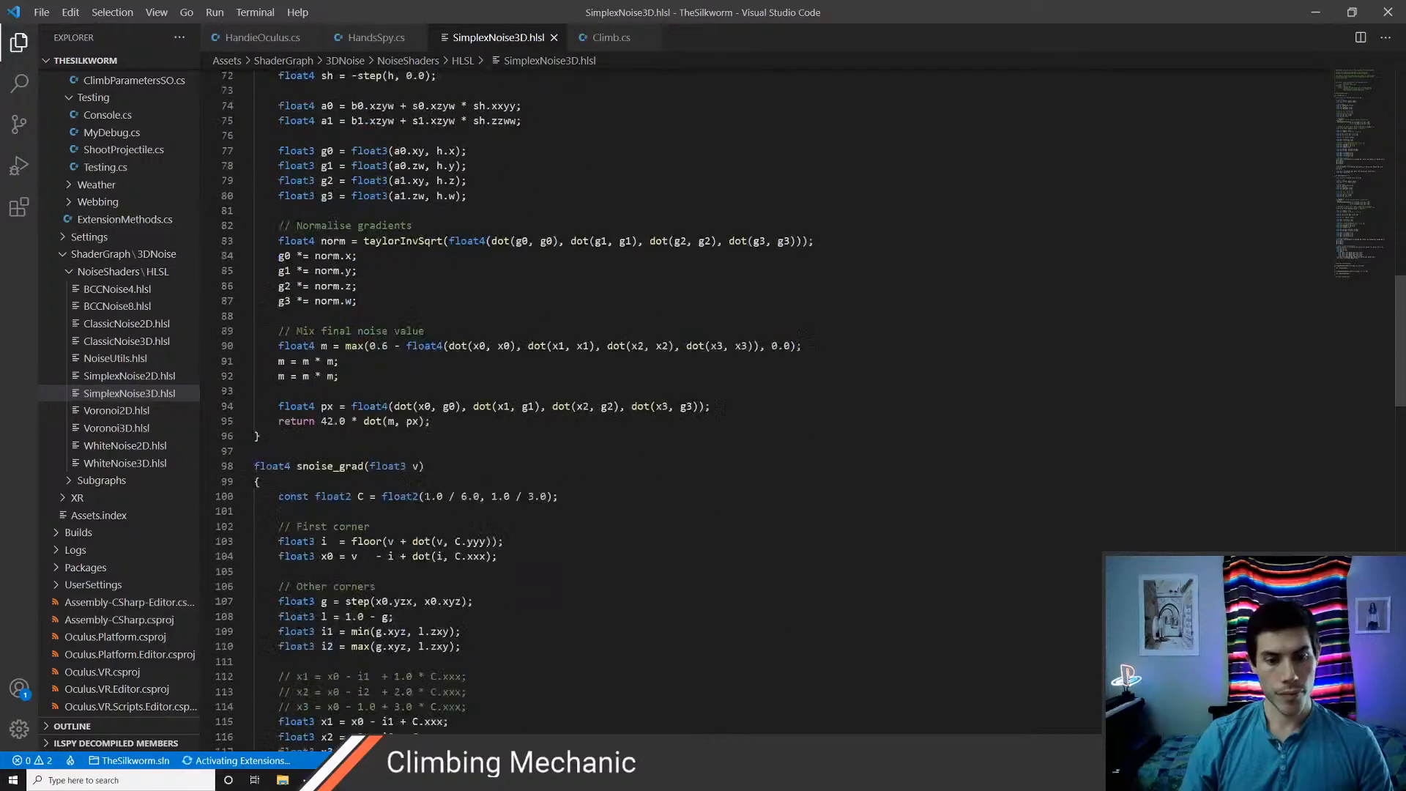
scroll(426, 496, "down", 18)
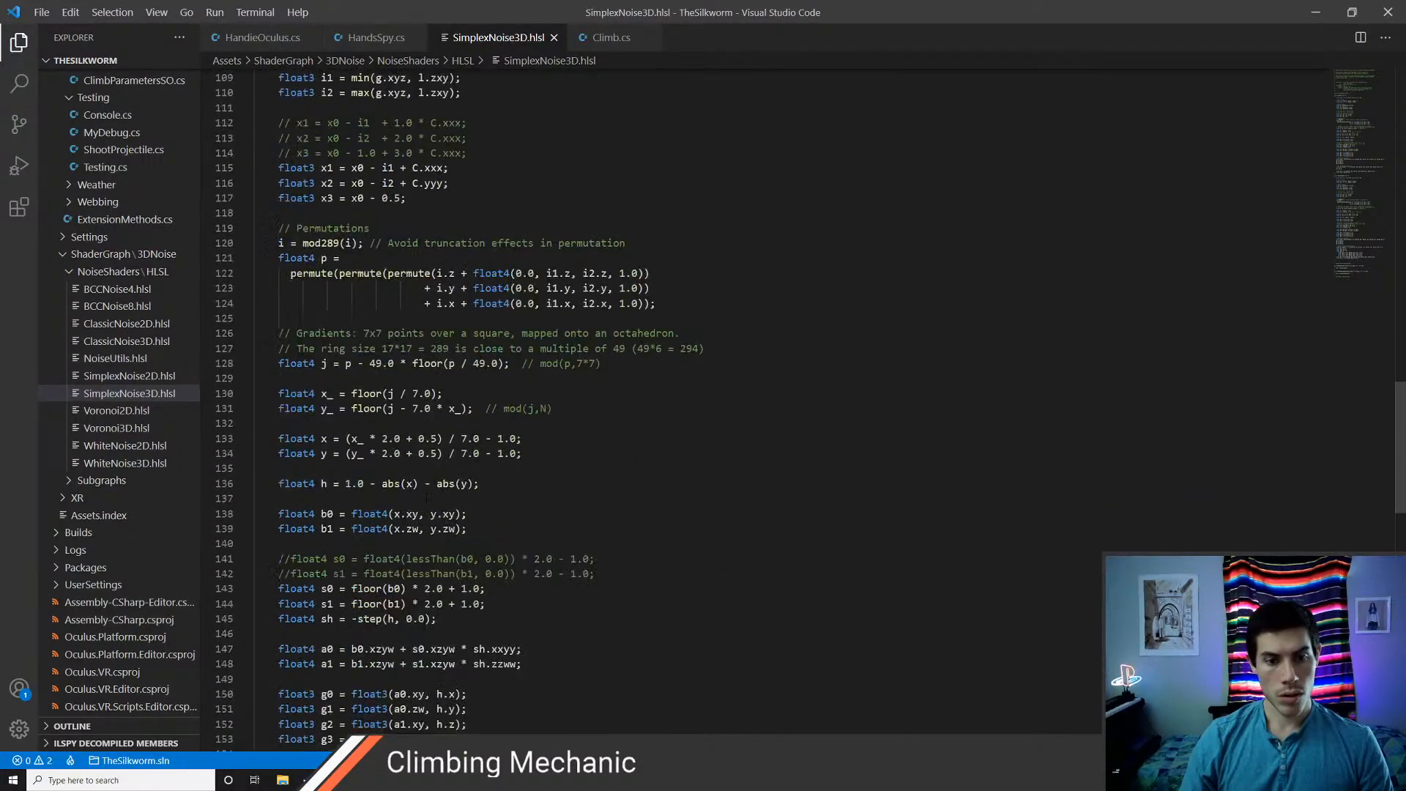
scroll(426, 495, "down", 9)
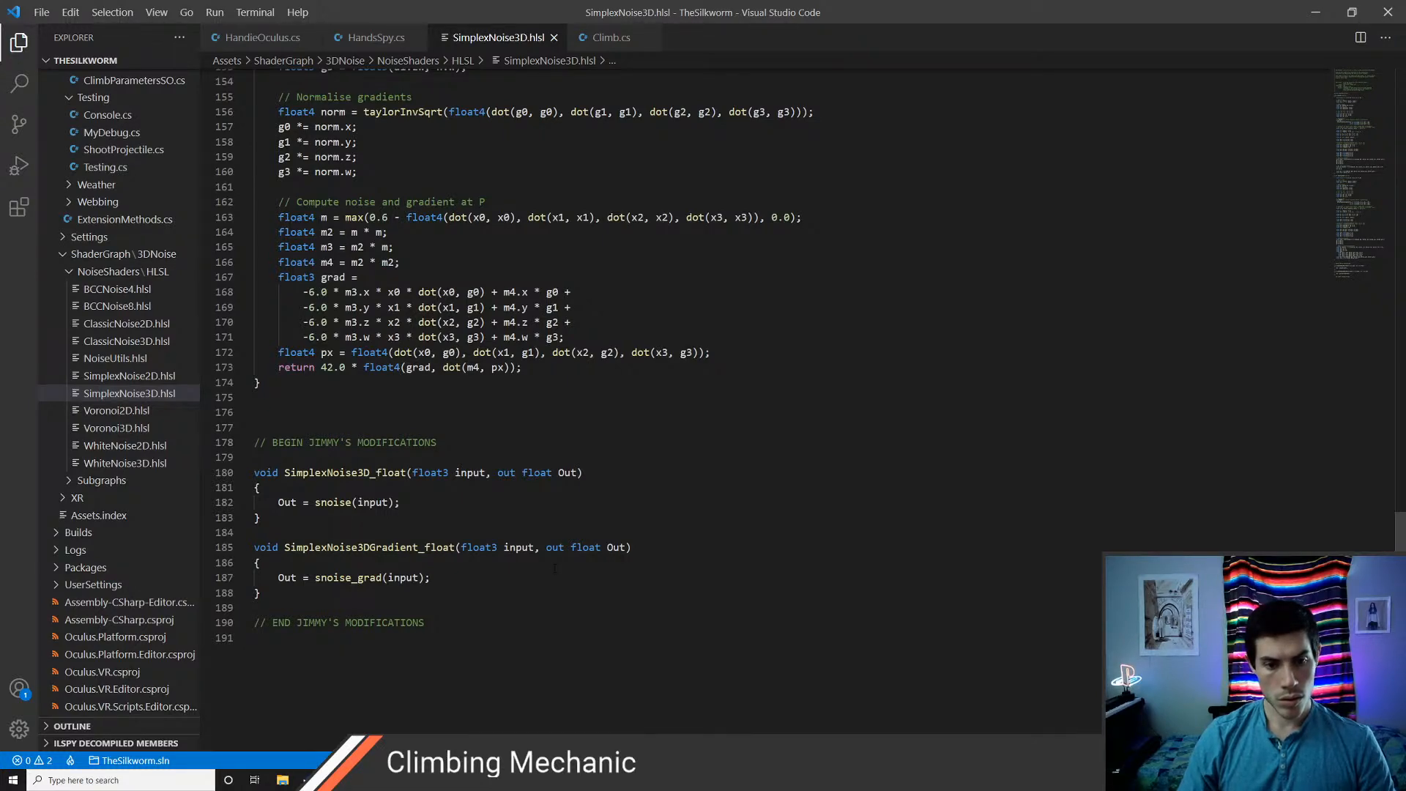
key("alt+Tab")
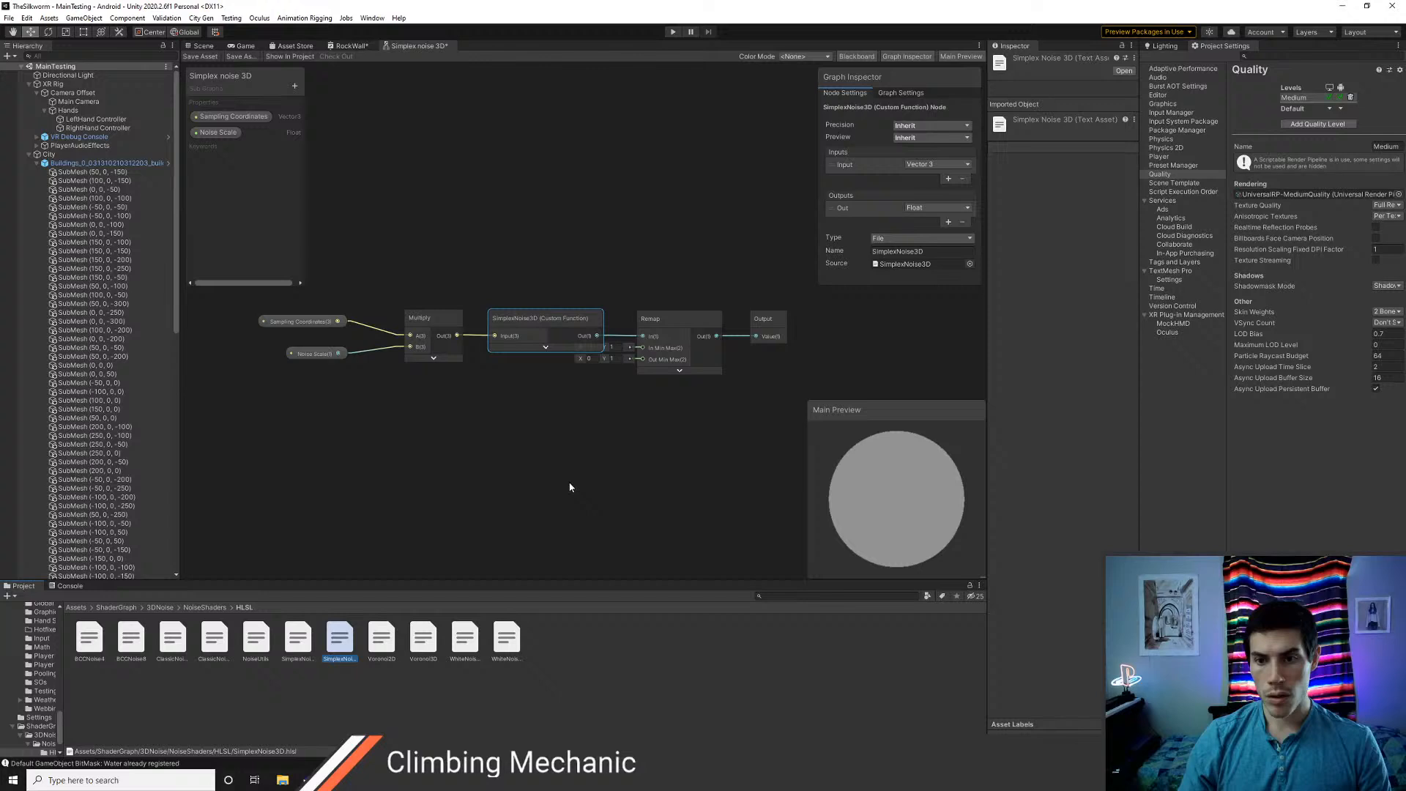
left_click(898, 251)
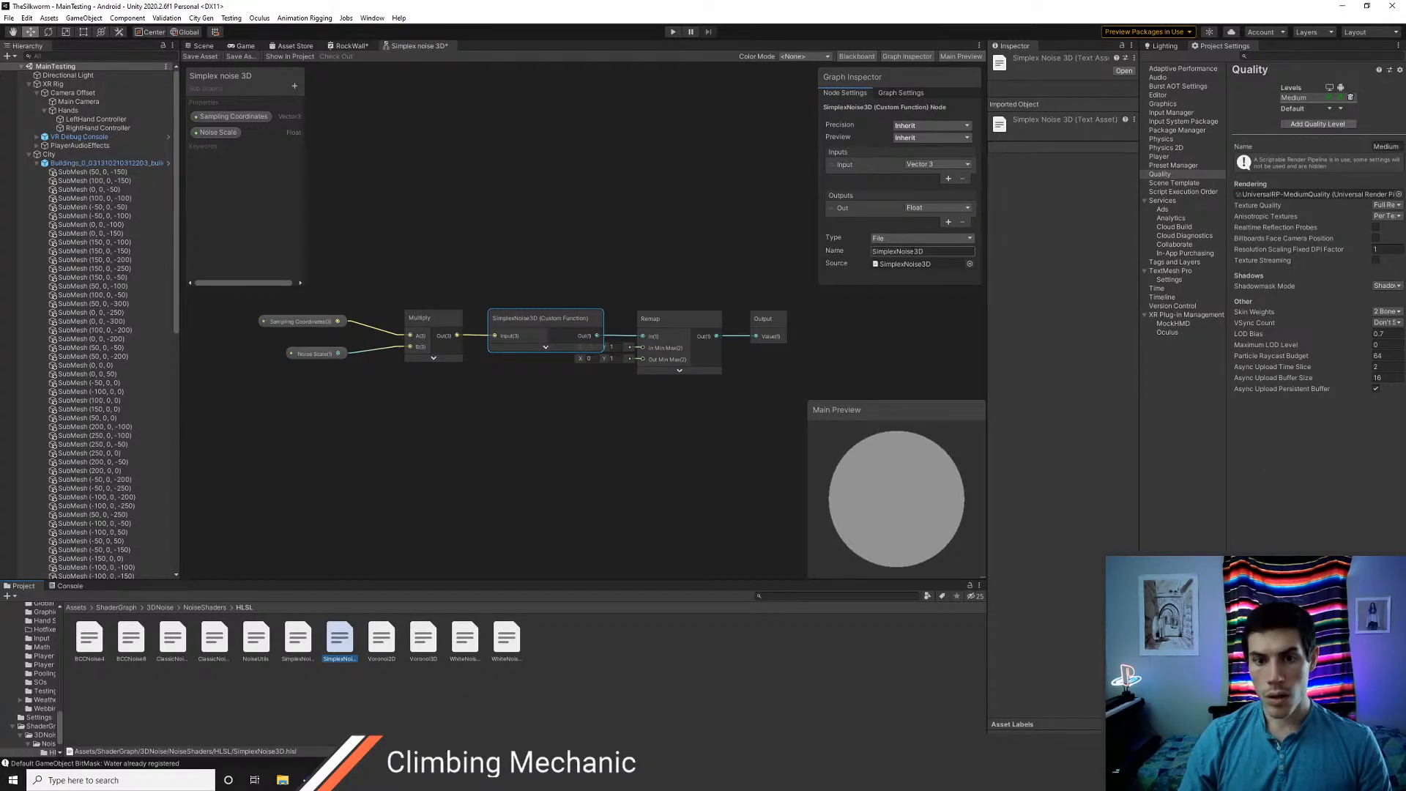
double_click(937, 251)
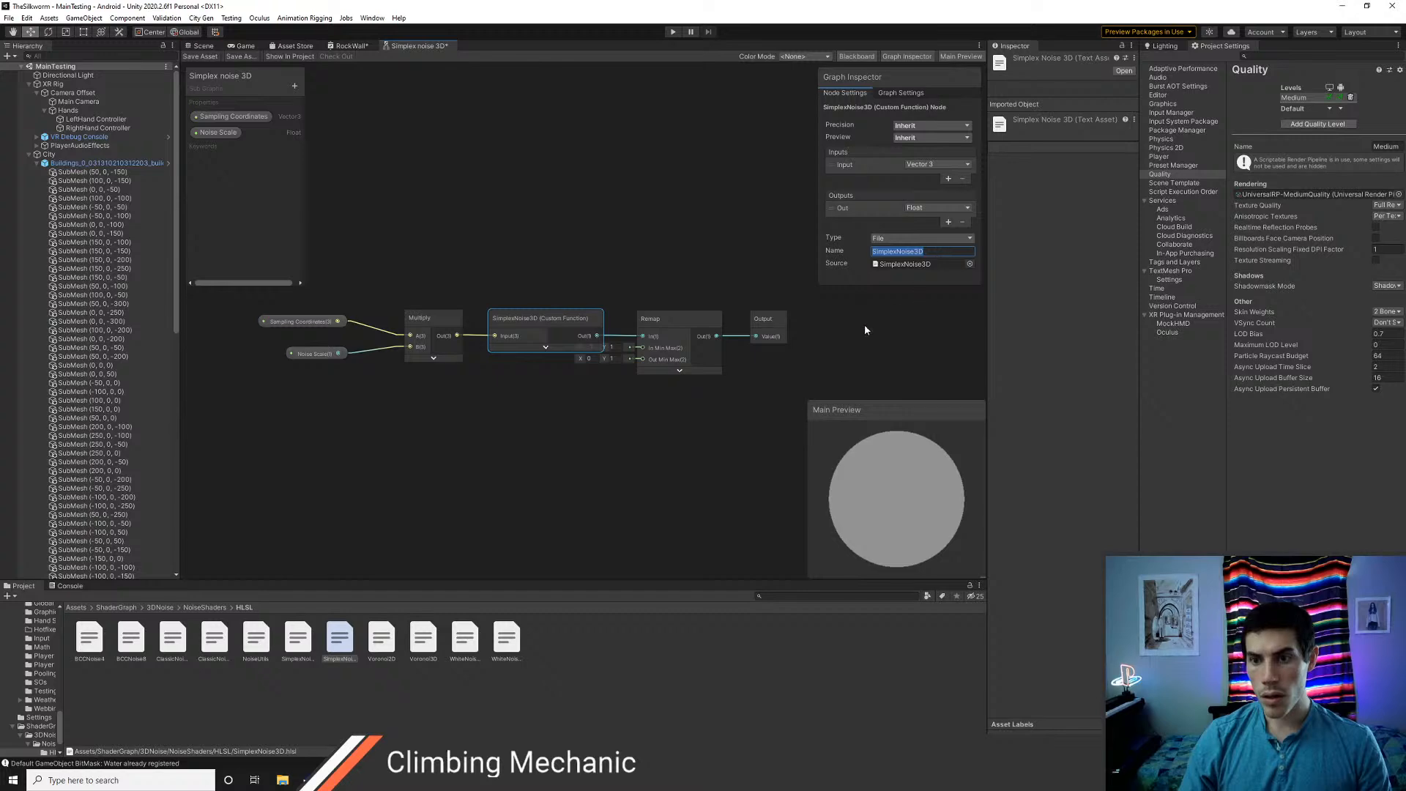
Return to SimplexNoise3D.hlsl in Visual Studio Code and trace the code back from the added wrapper functions to the snoise function
key("alt+Tab")
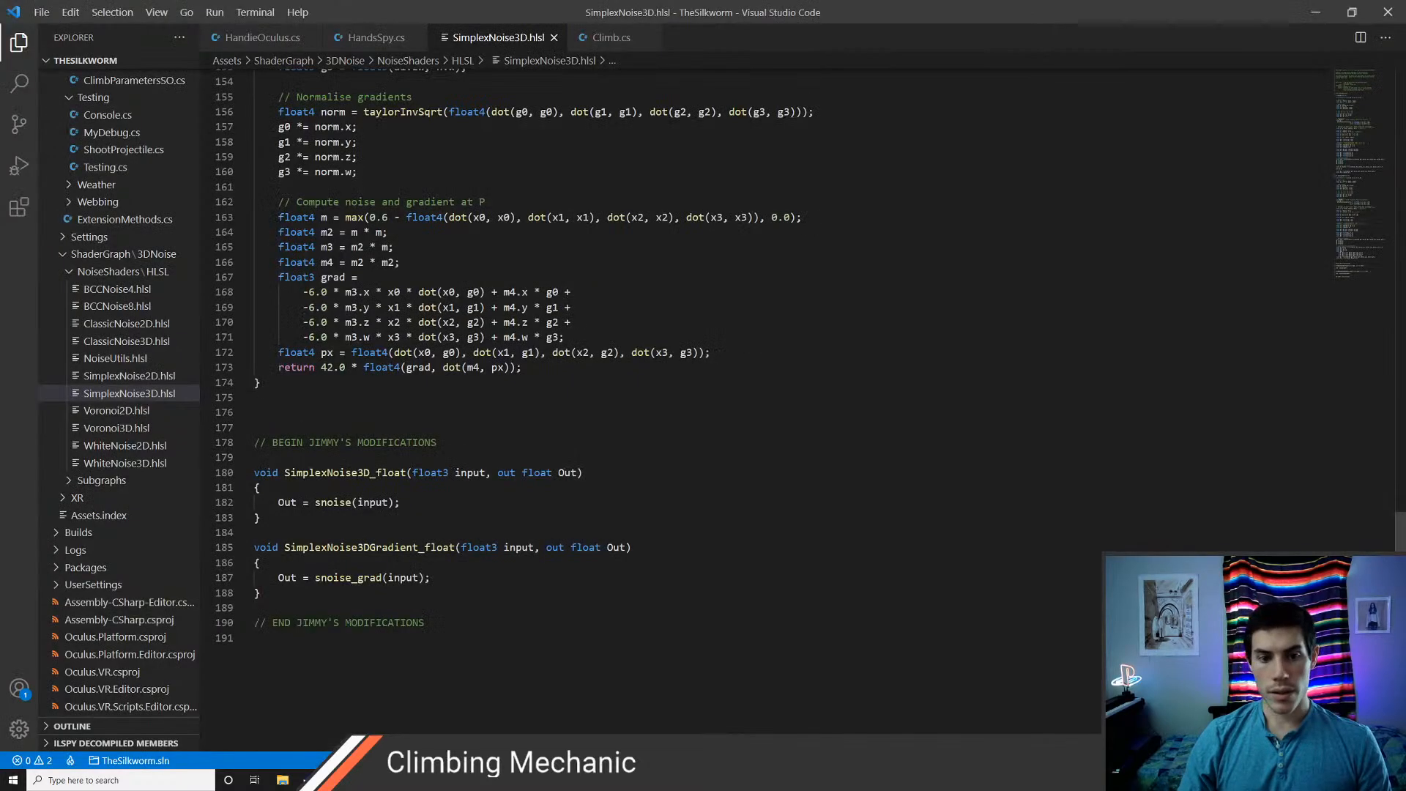
scroll(495, 430, "up", 1)
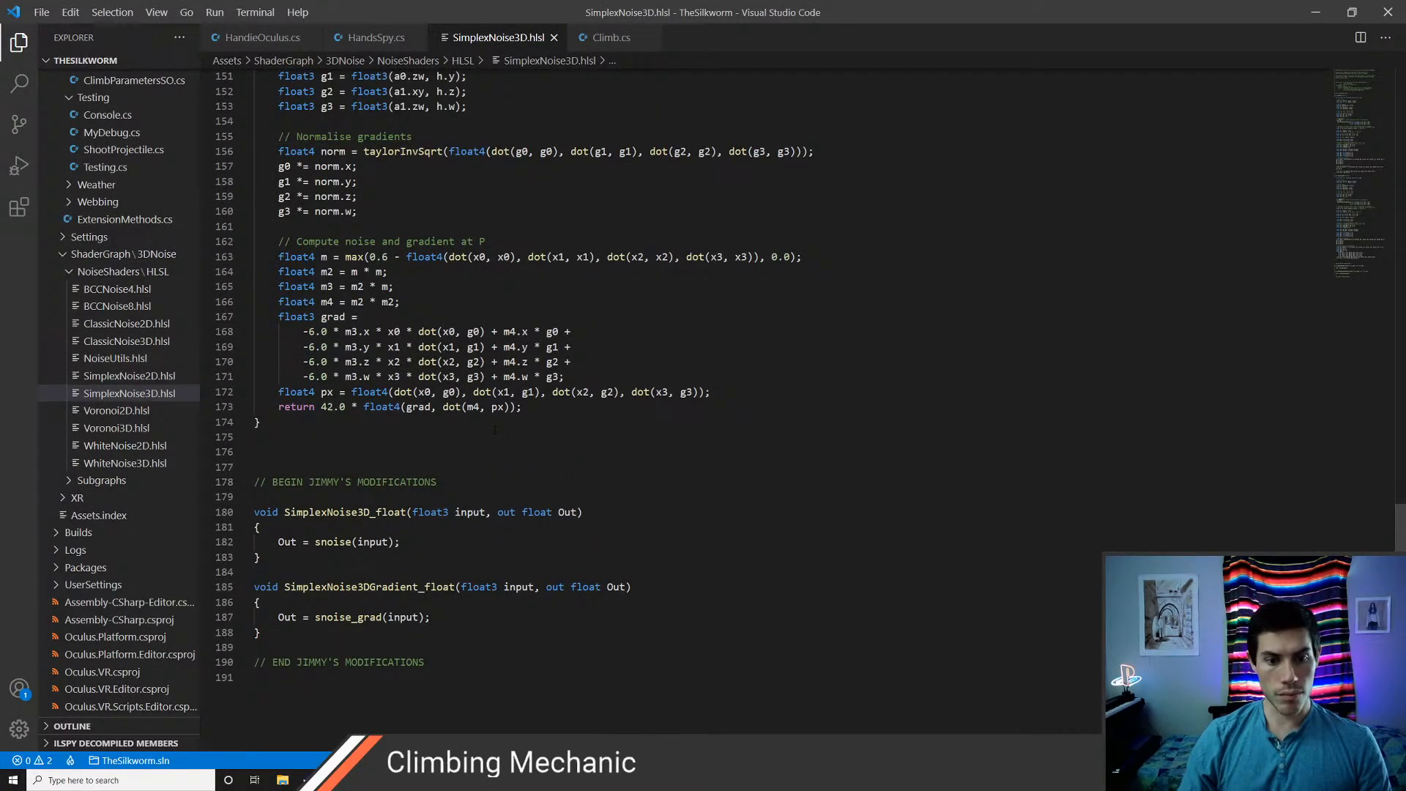
scroll(495, 430, "up", 20)
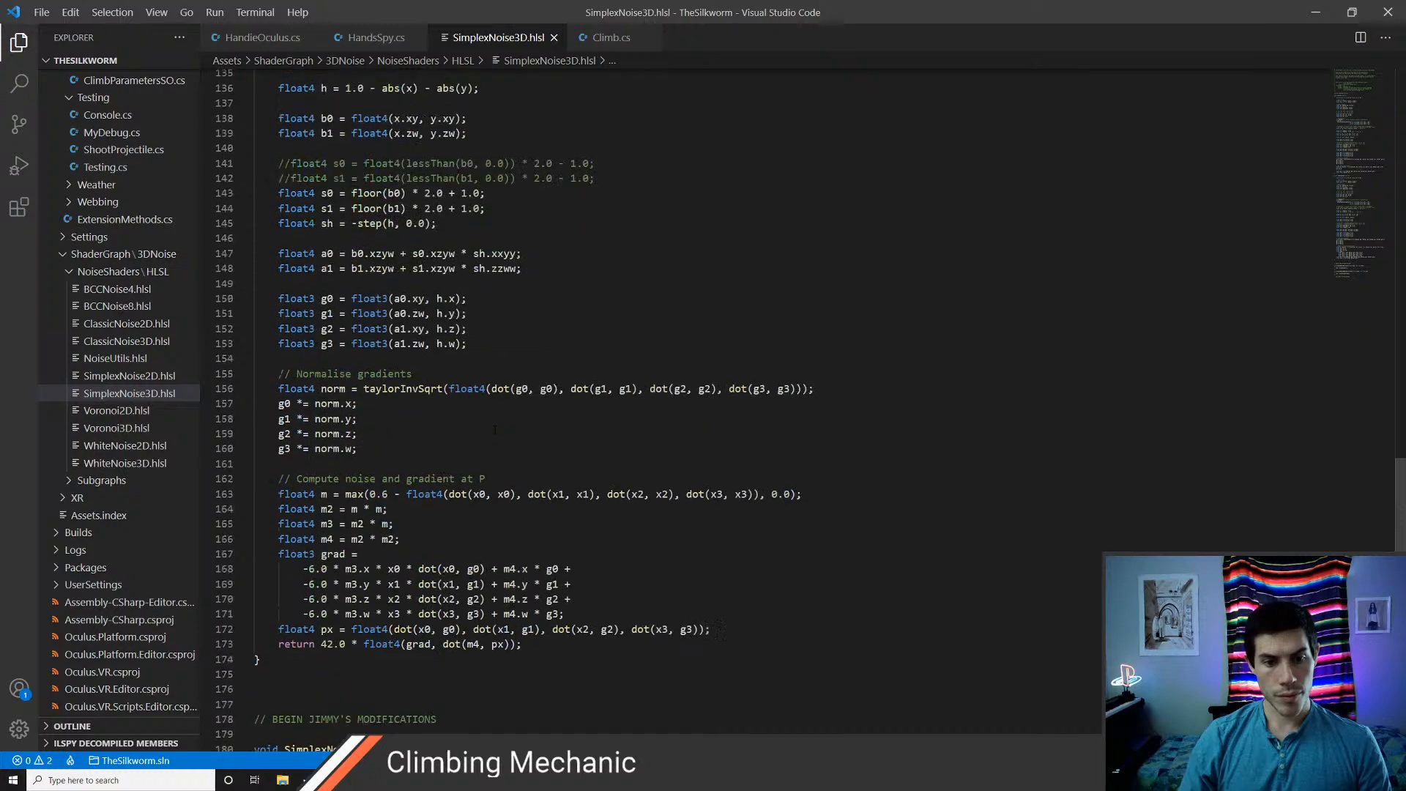
scroll(495, 430, "up", 20)
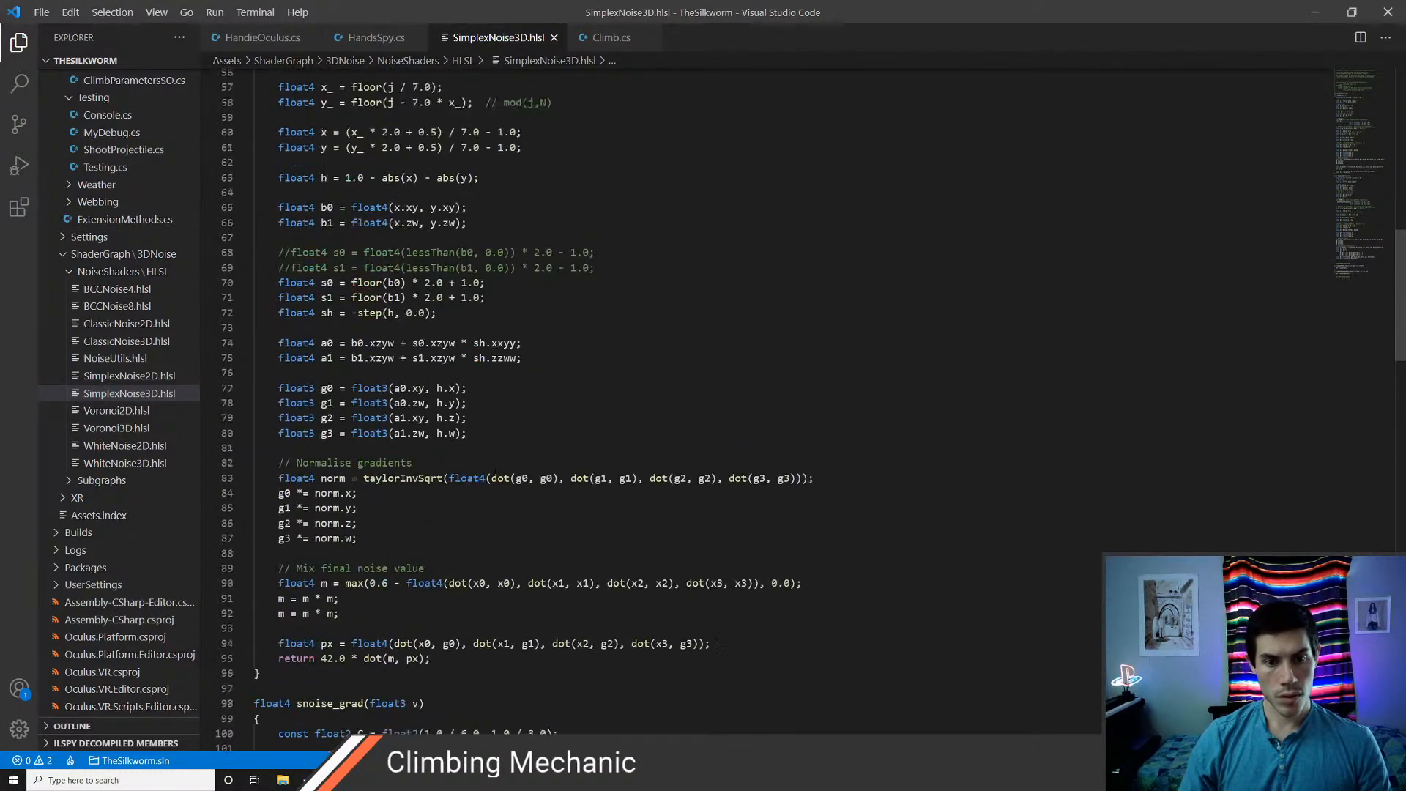
scroll(494, 430, "down", 20)
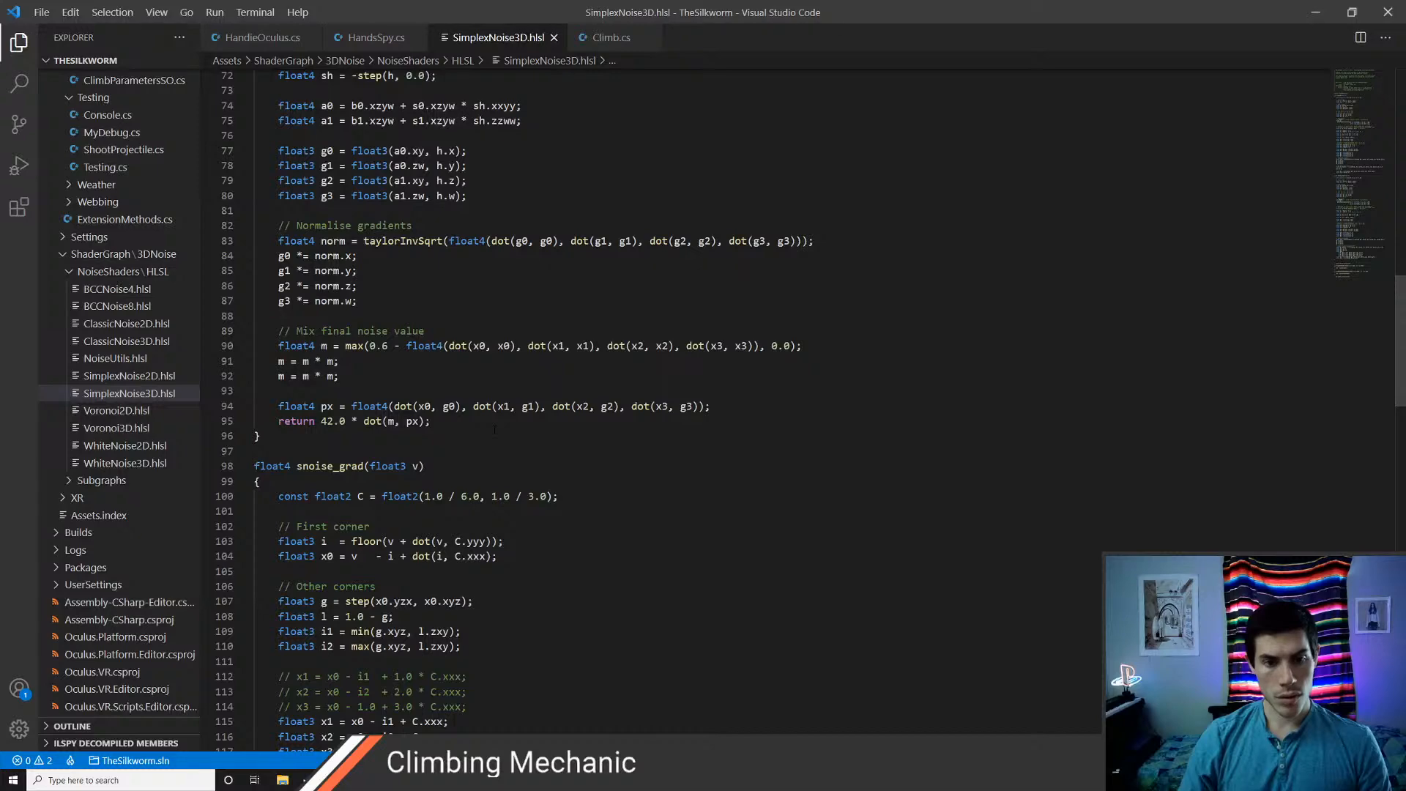
scroll(494, 430, "up", 14)
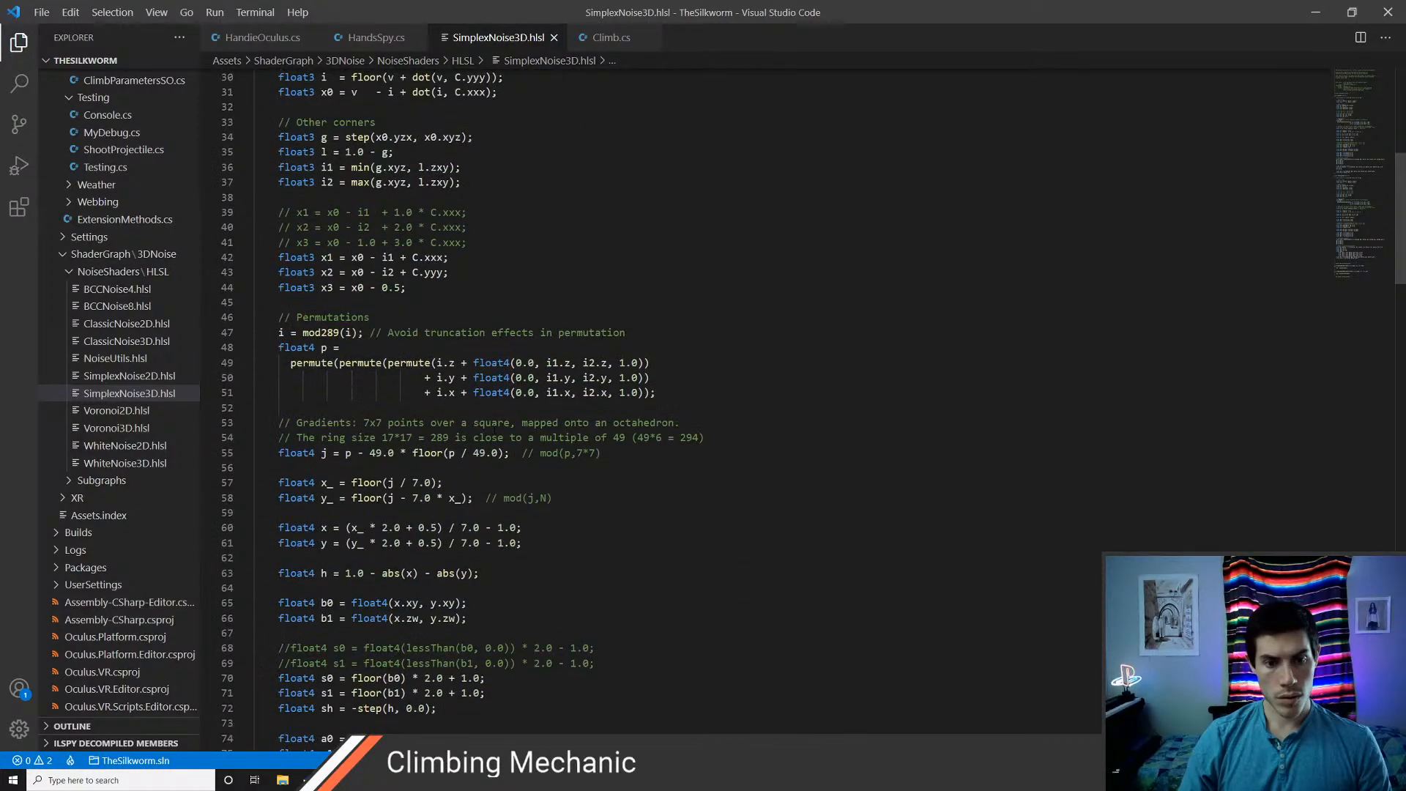
scroll(494, 430, "up", 3)
scroll(494, 430, "up", 1)
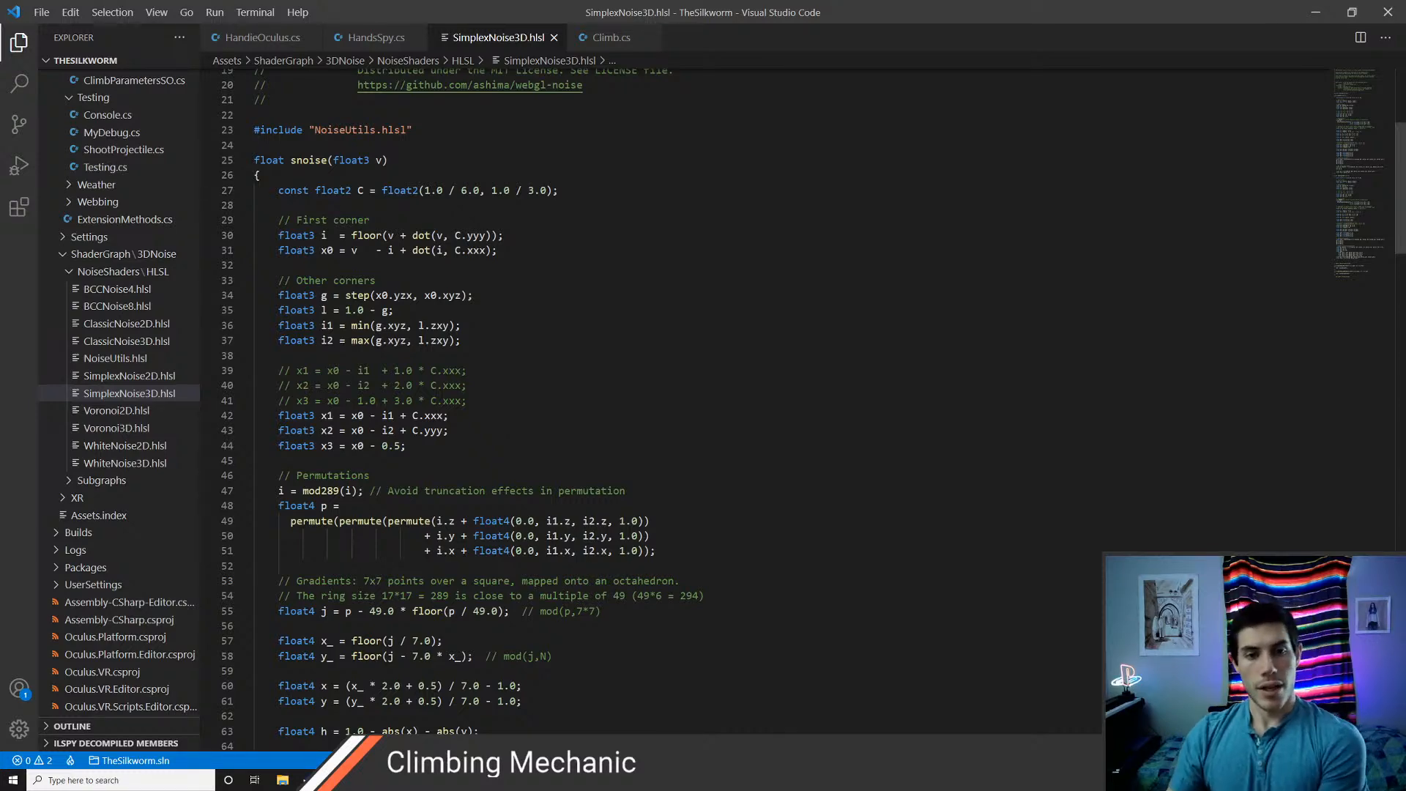
Examine the body of the snoise function from its constant C declaration to its return statement
left_click_drag(278, 190, 469, 535)
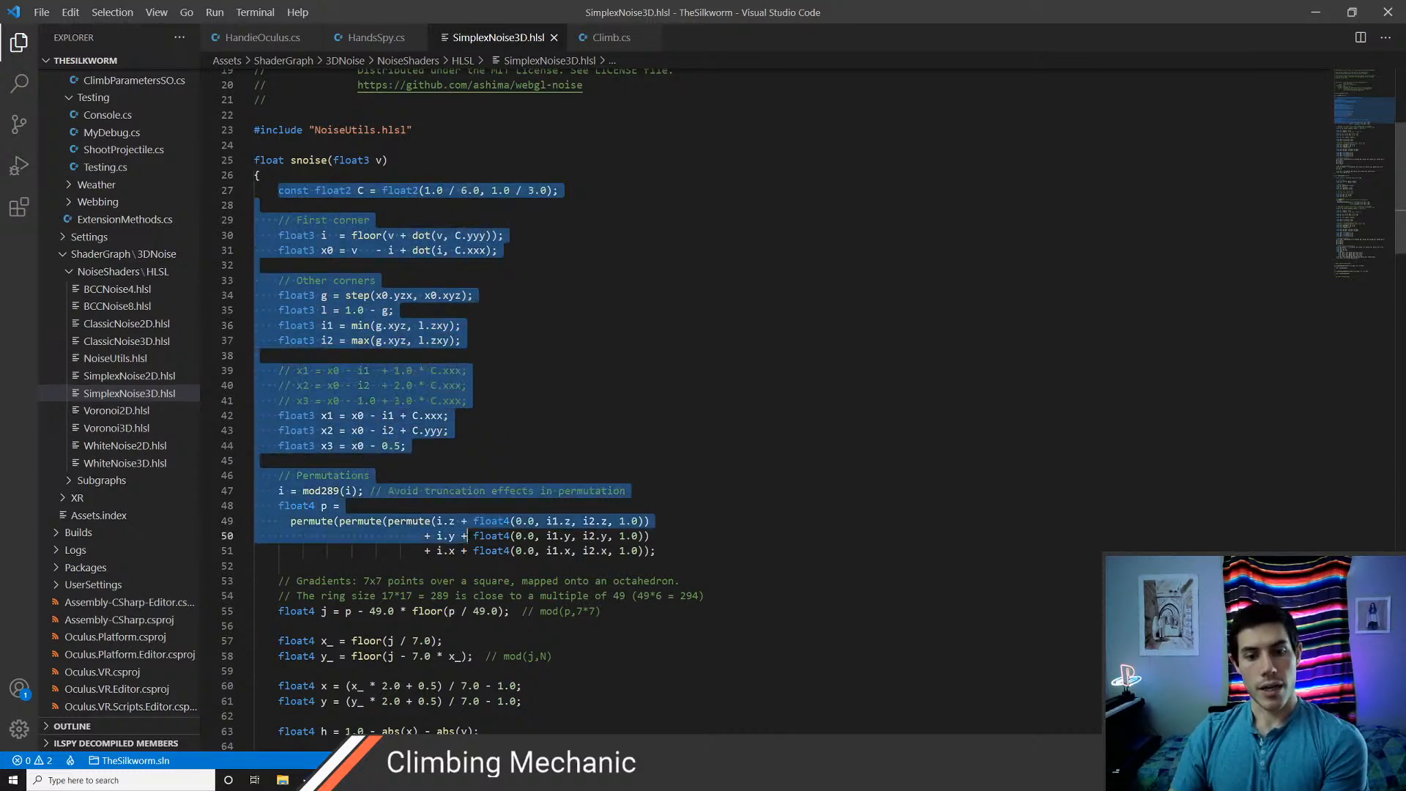
scroll(472, 469, "down", 4)
scroll(472, 468, "down", 10)
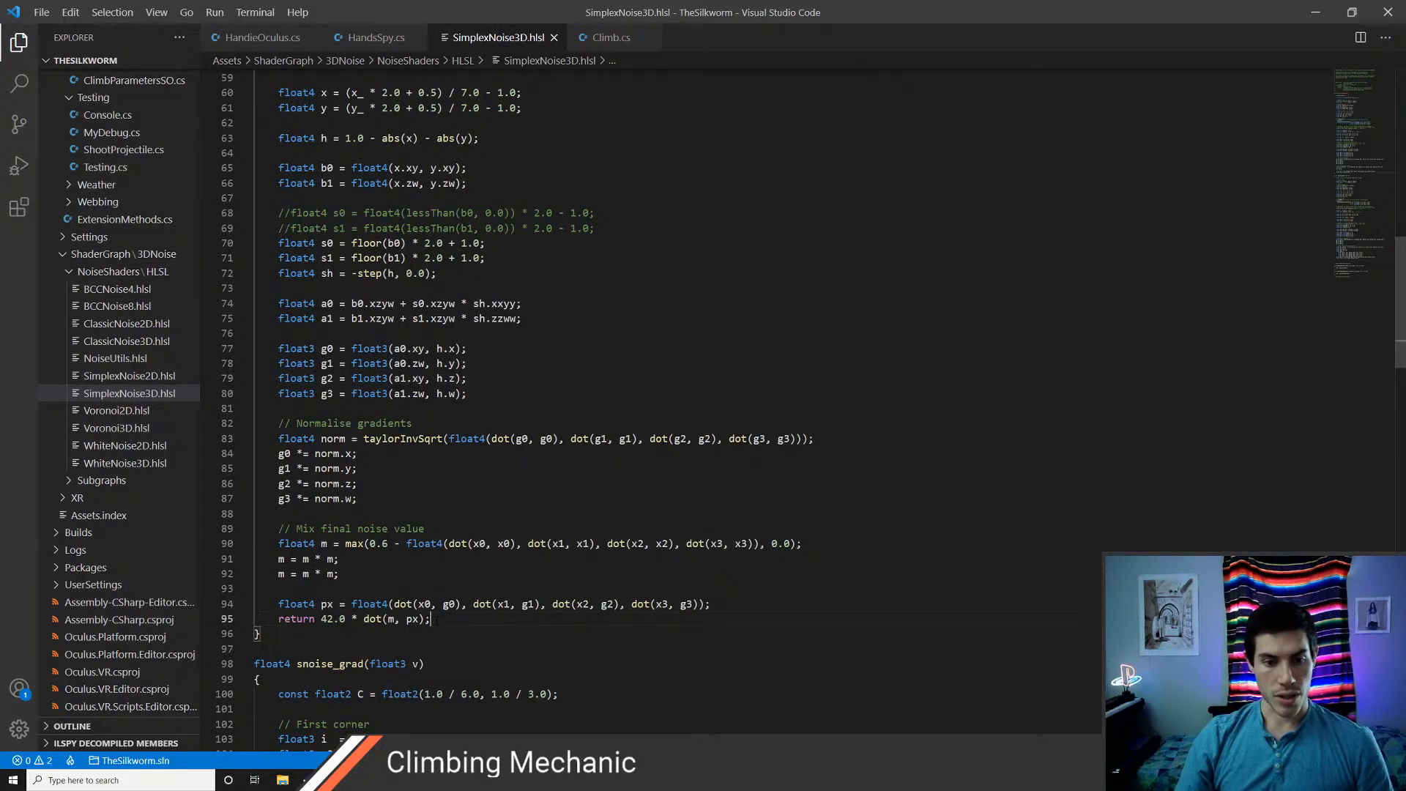
left_click_drag(261, 635, 344, 386)
scroll(344, 227, "up", 4)
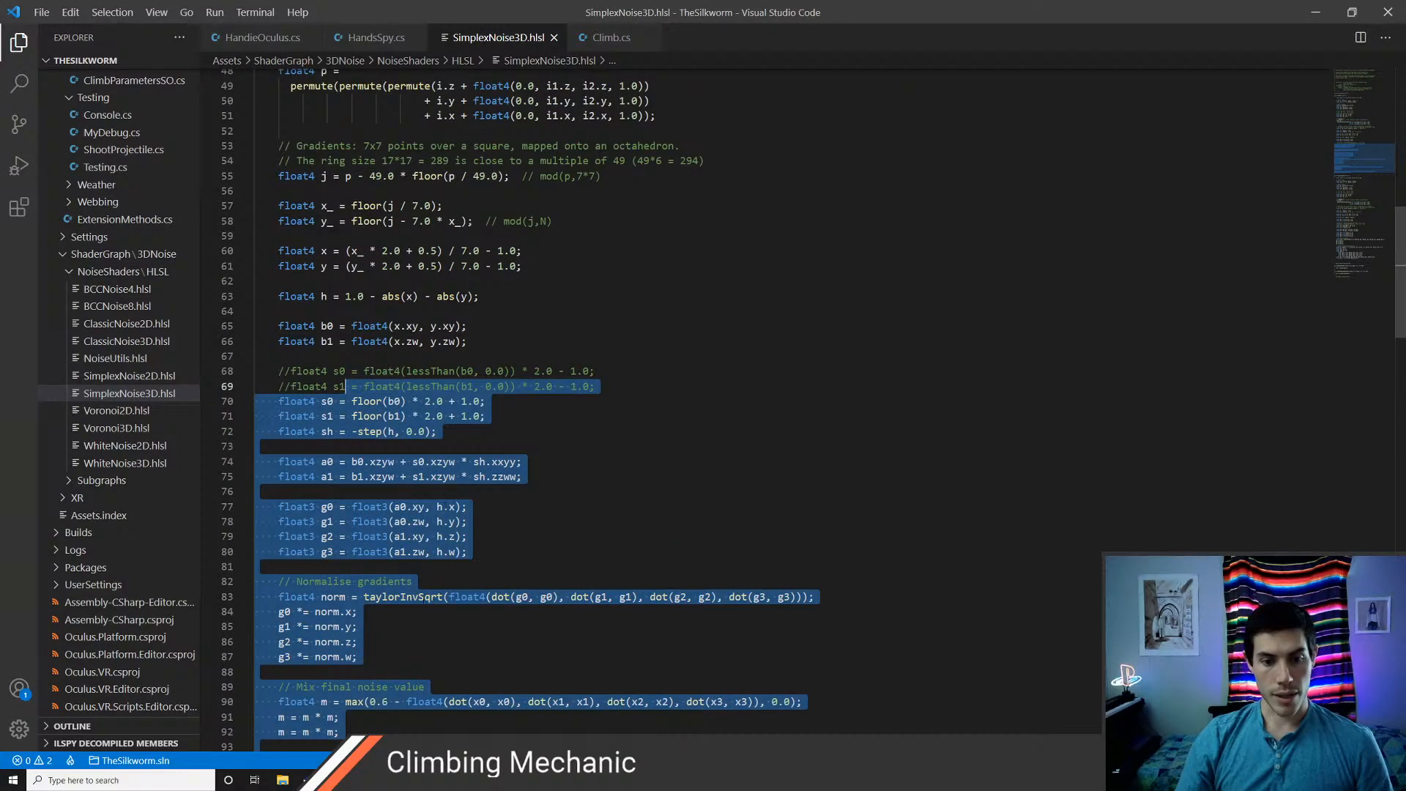
left_click(403, 597)
scroll(485, 604, "down", 7)
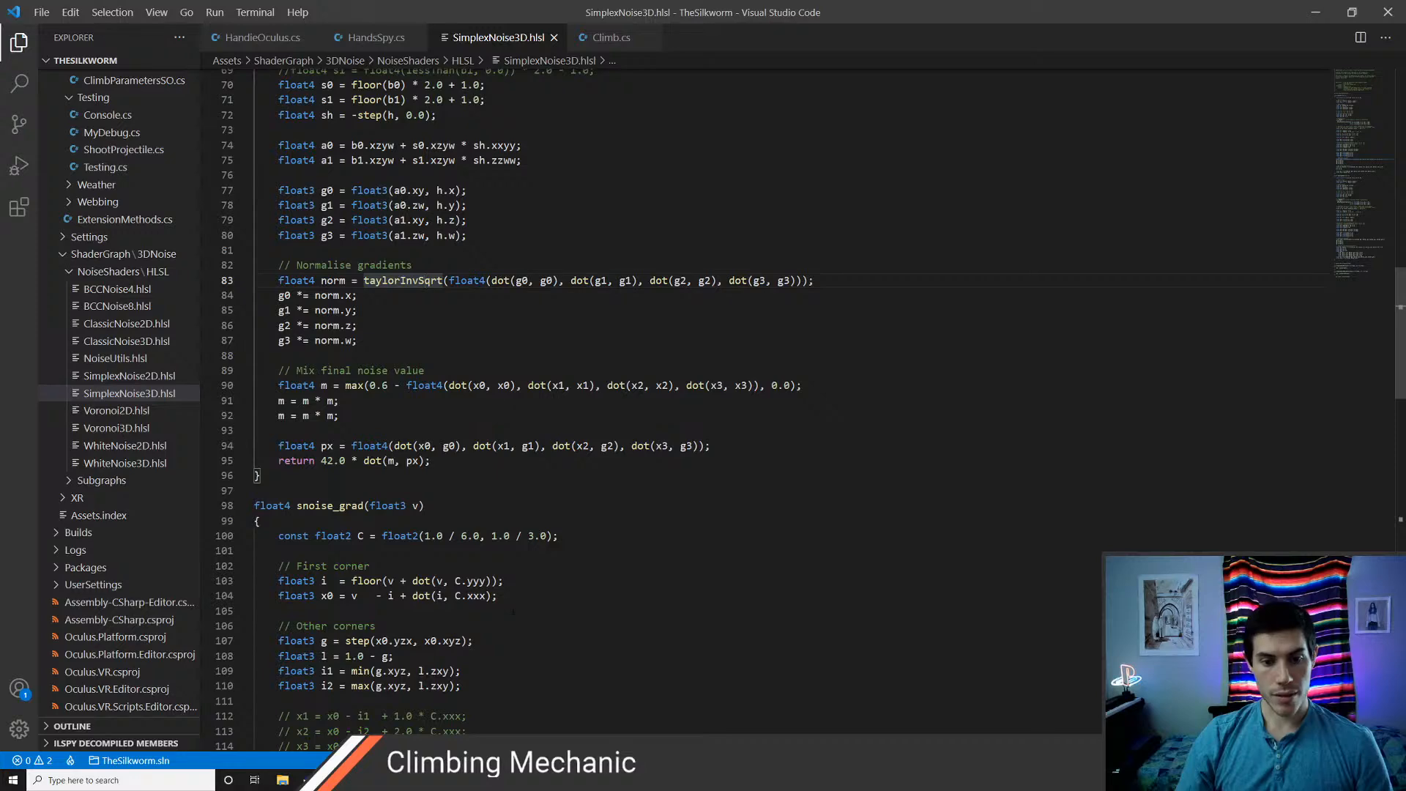
scroll(408, 551, "up", 4)
left_click_drag(434, 659, 303, 178)
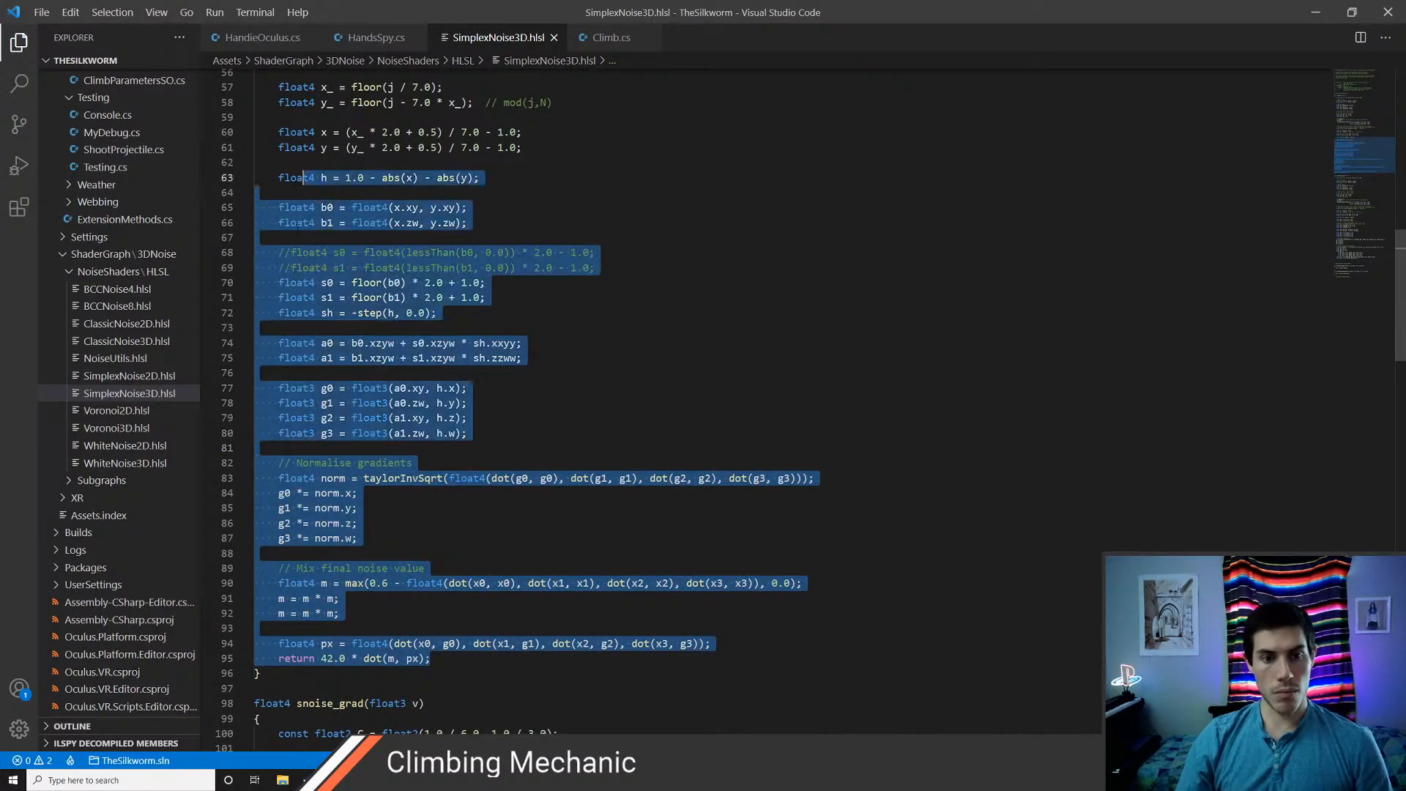
scroll(303, 178, "up", 9)
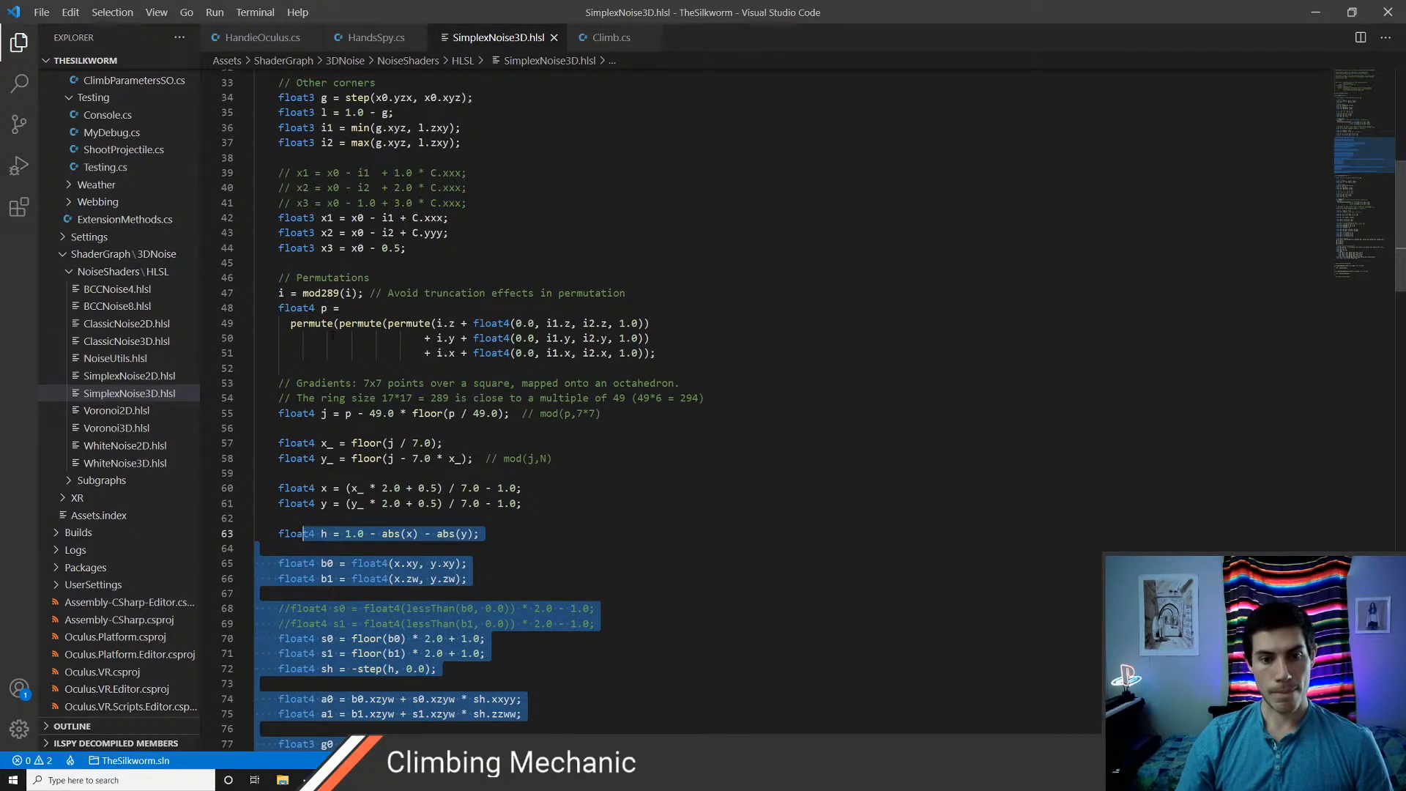
scroll(331, 335, "up", 4)
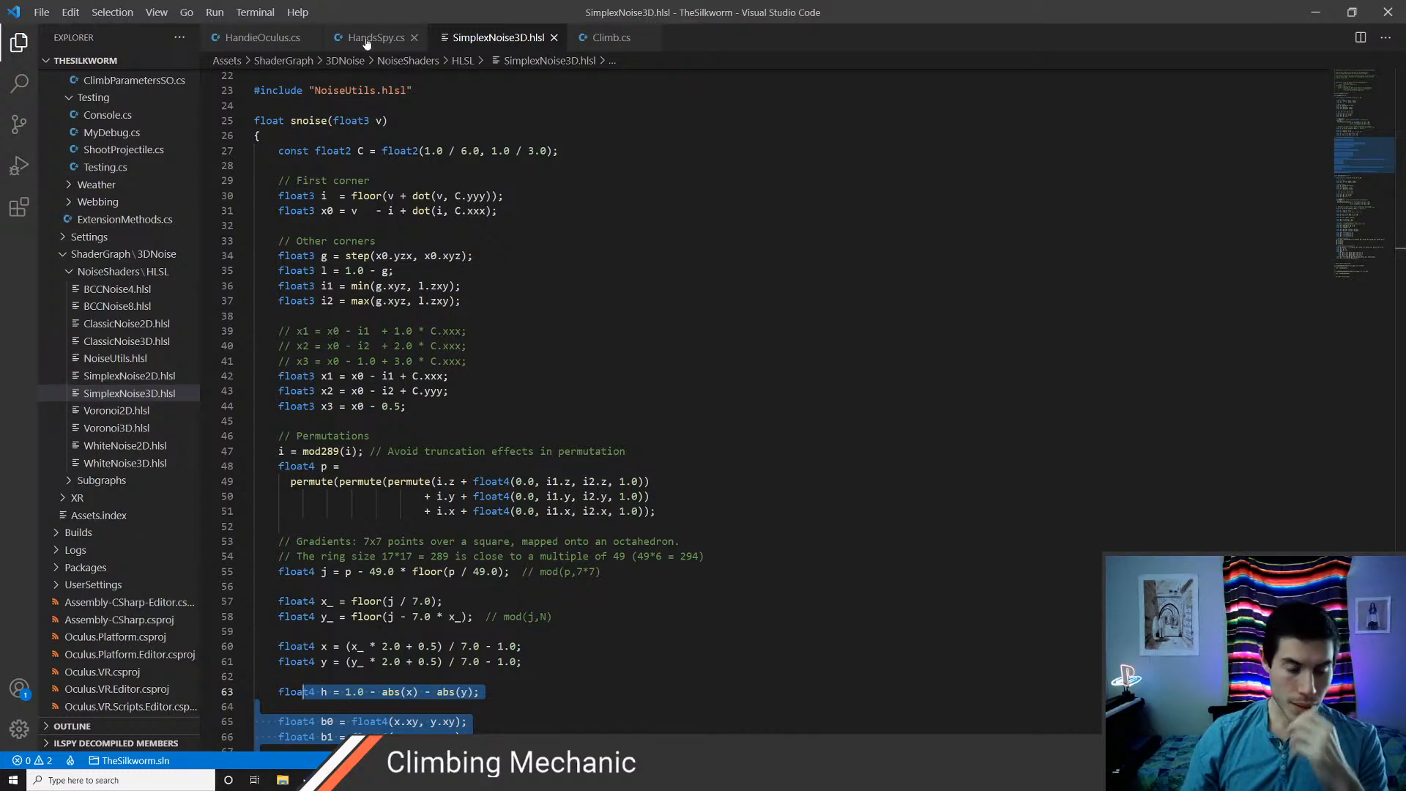
Switch back to Unity and delete the empty Custom Function node and the copied Simplex noise 3D node from the RockWall graph
key("alt+Tab")
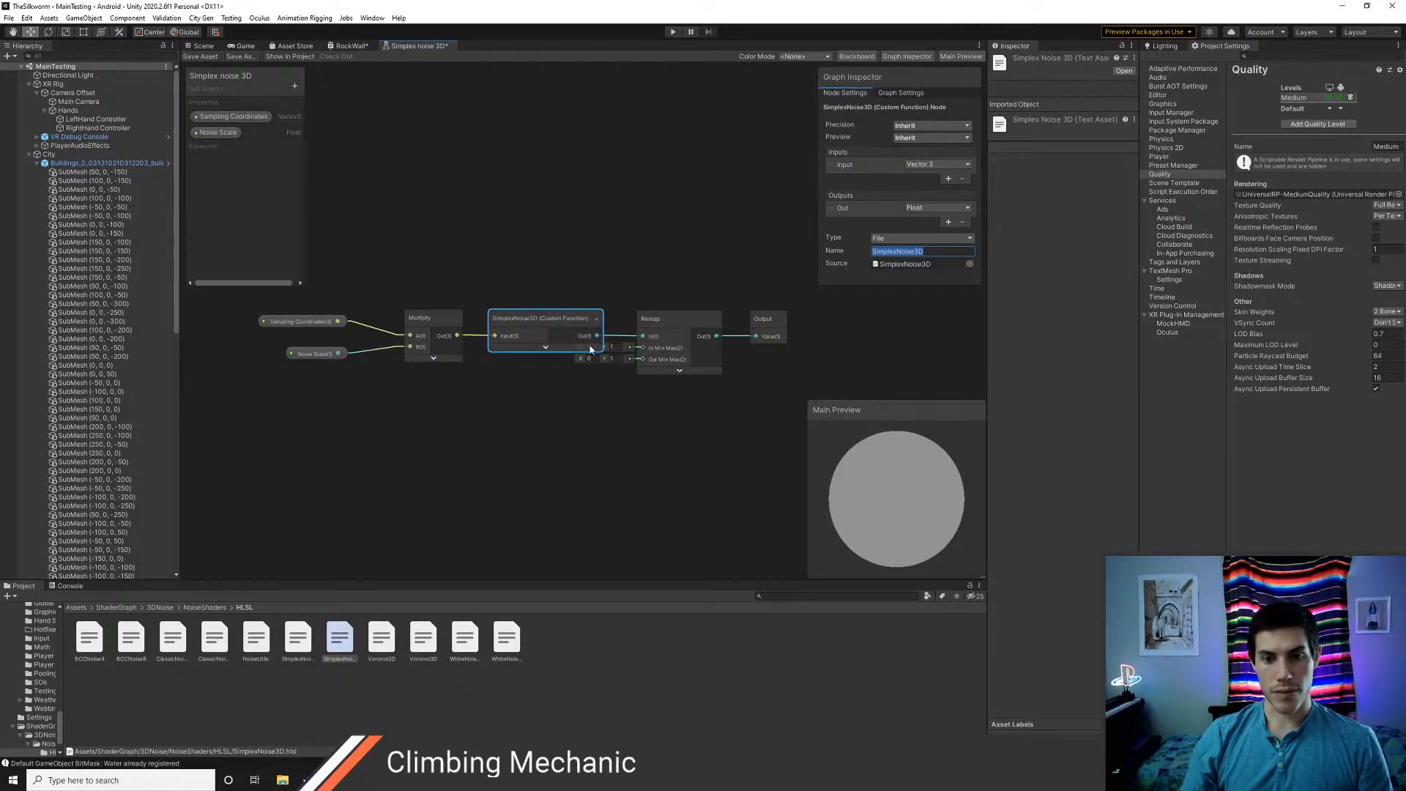
left_click(351, 45)
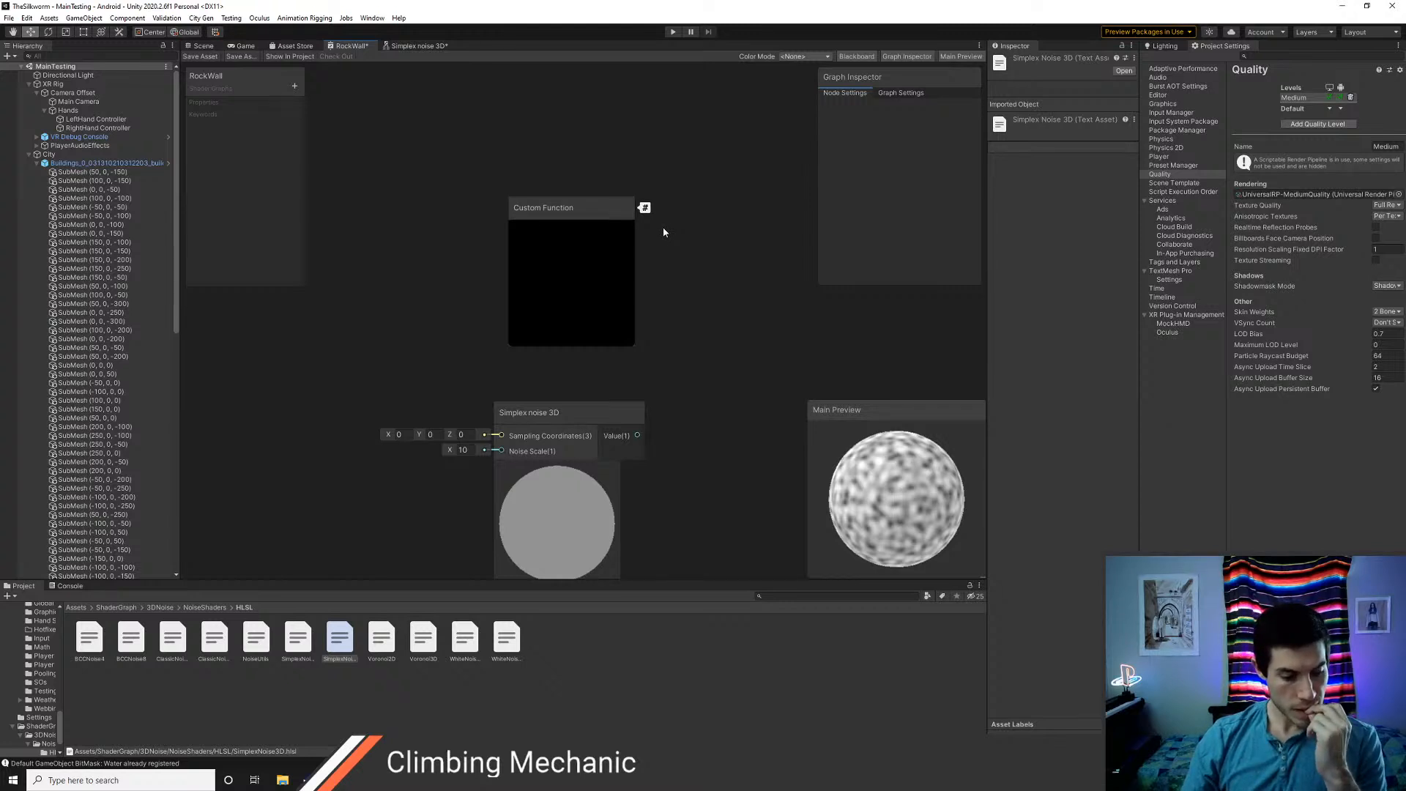
scroll(685, 454, "down", 3)
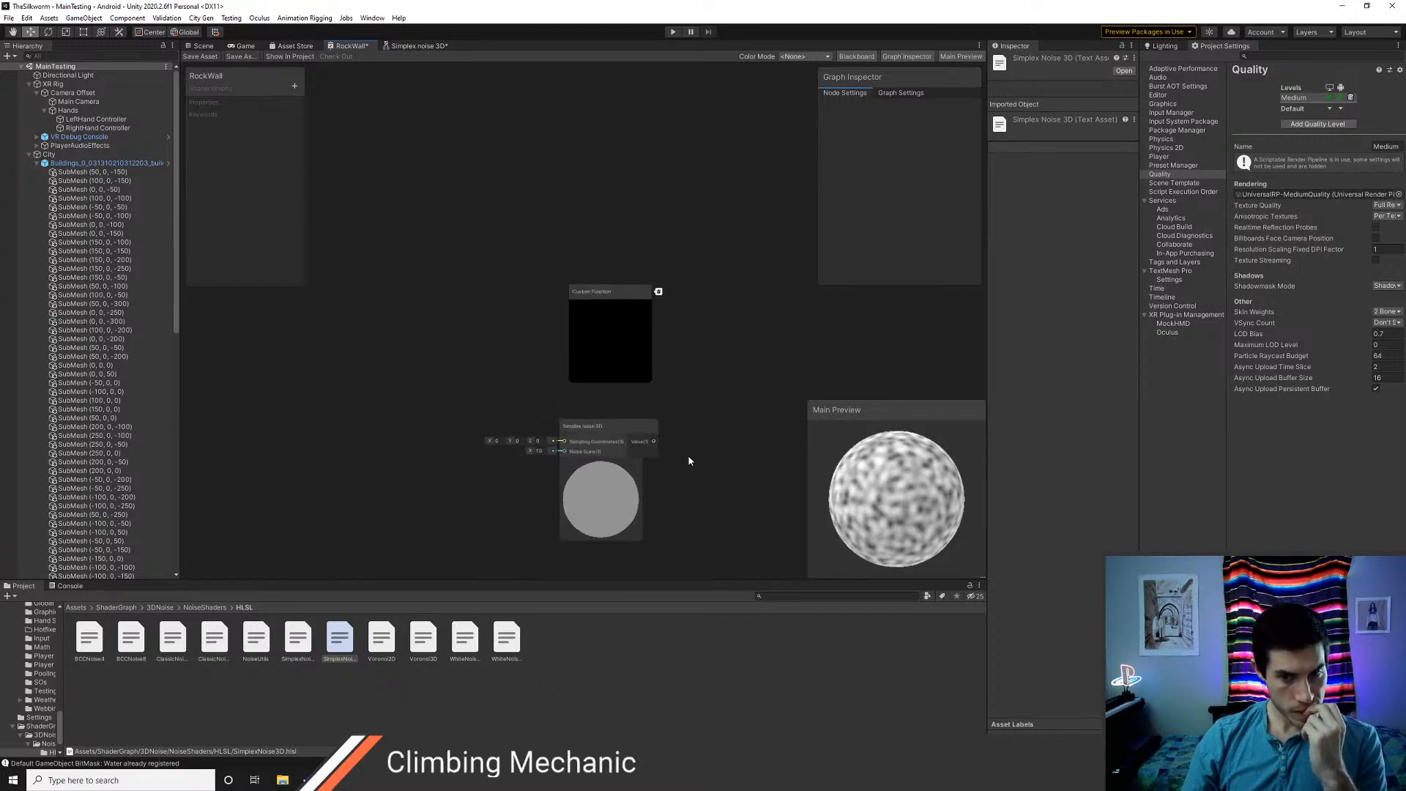
middle_click_drag(688, 462, 636, 380)
left_click(568, 218)
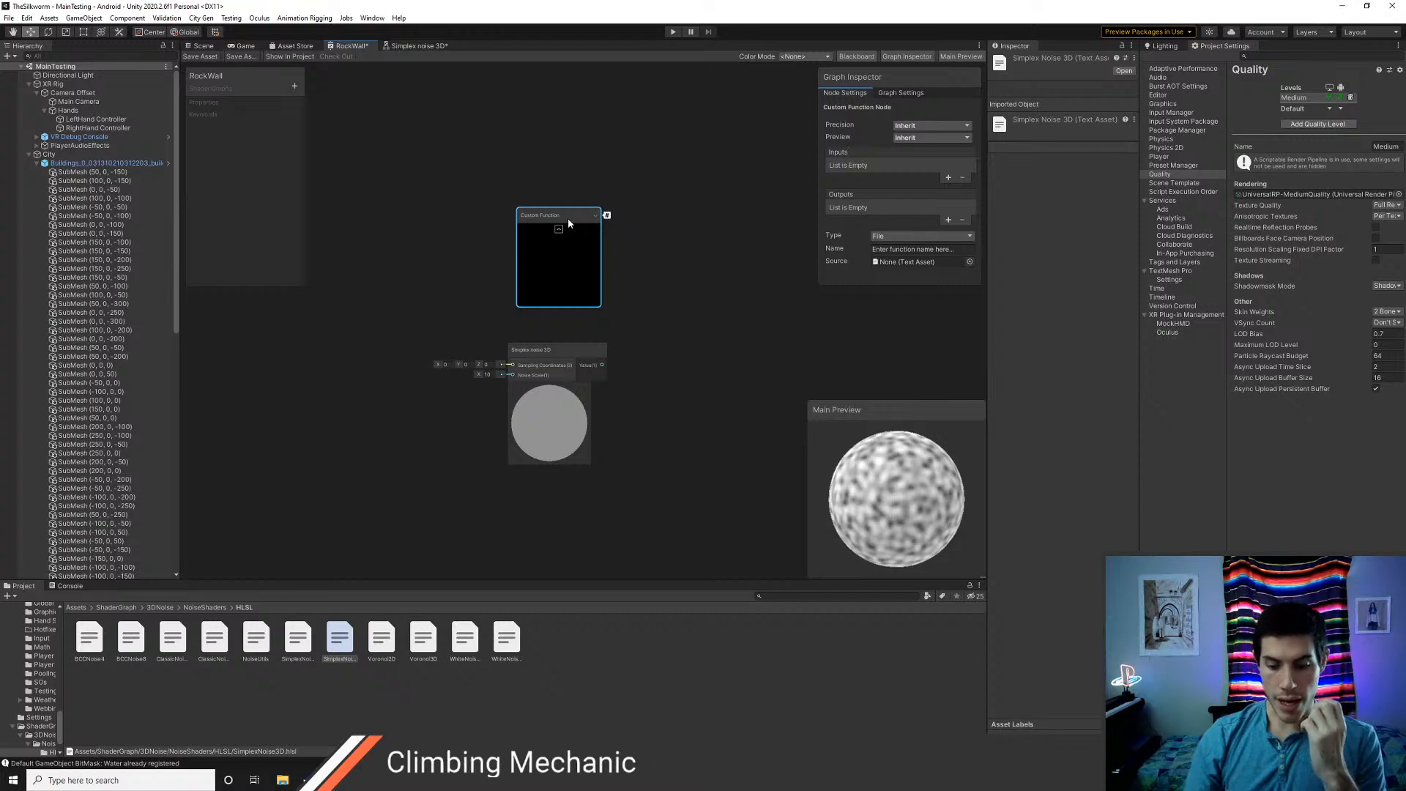
key("Delete")
left_click(544, 347)
key("Delete")
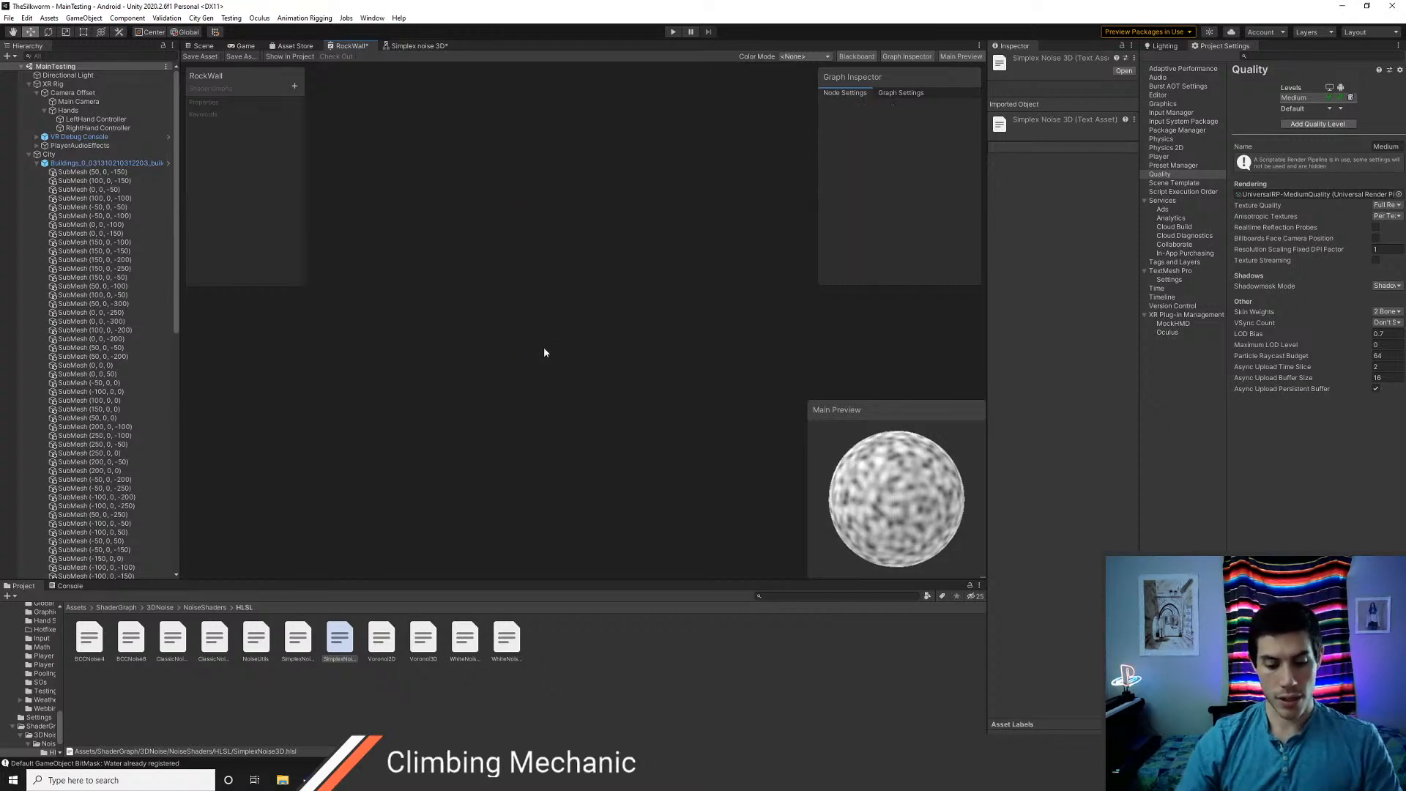
key("alt+Tab")
key("alt+Tab")
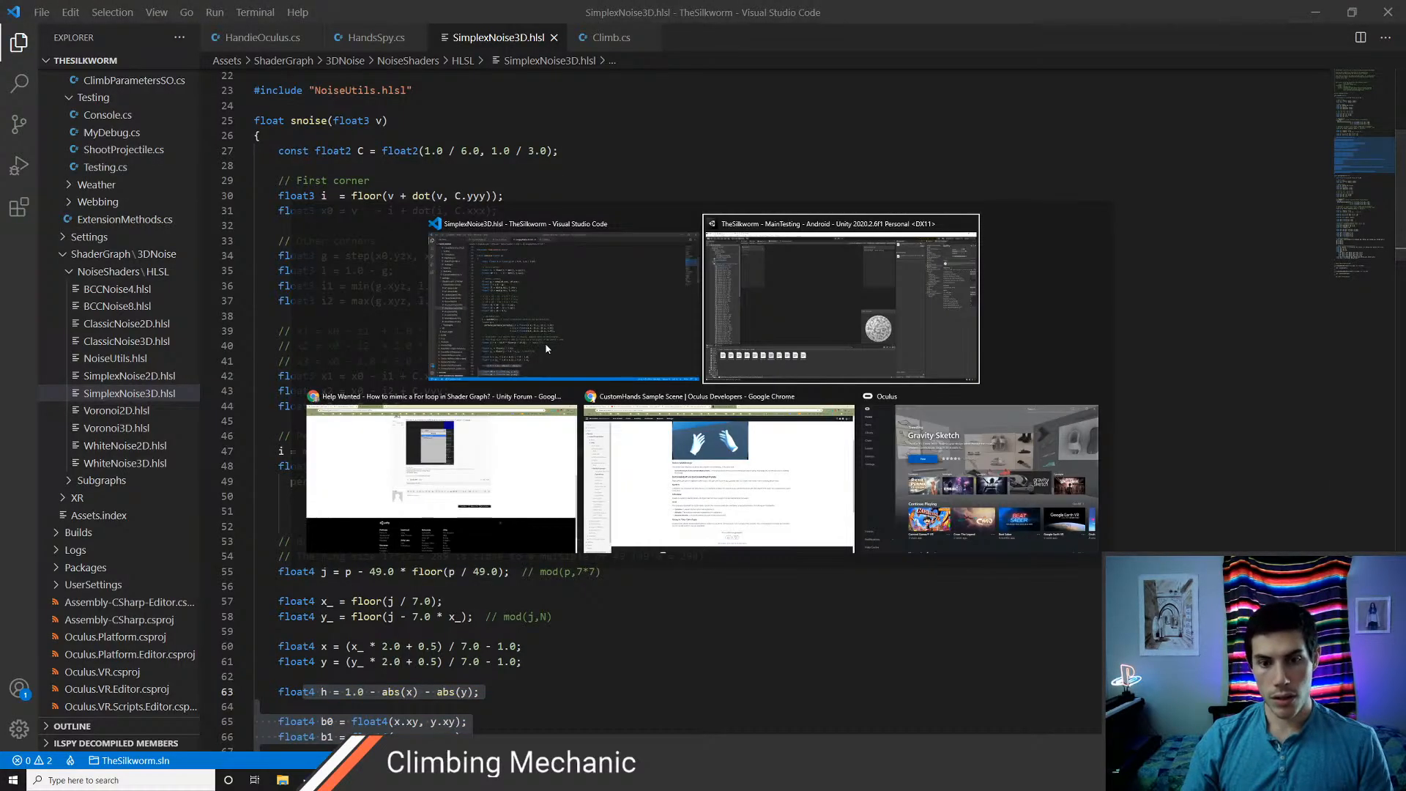
key("alt+Tab")
key("alt+Tab")
key("alt+Tab")
key("alt+Tab")
key("alt+Tab")
key("alt+Tab")
key("alt+Tab")
key("alt+Tab")
key("alt+Tab")
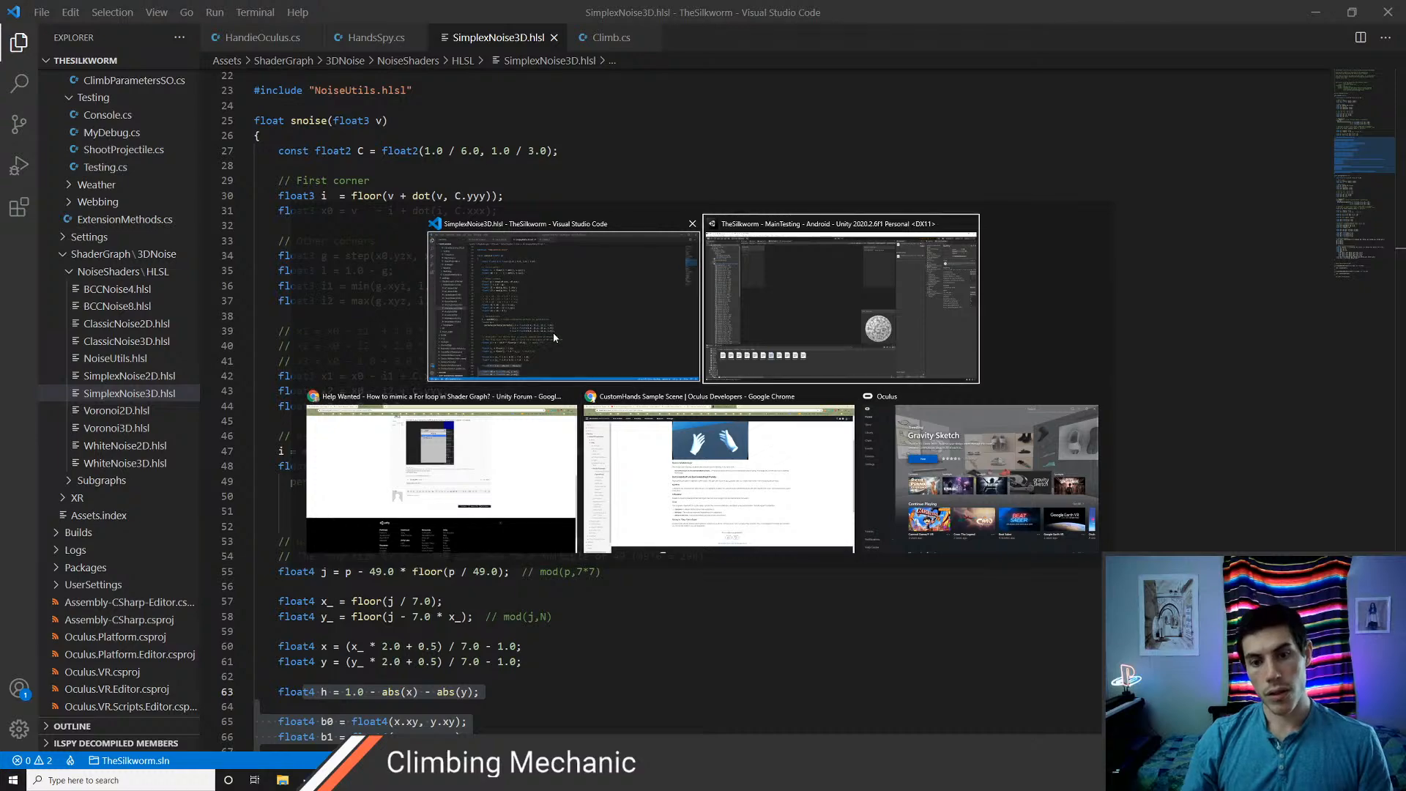
key("alt+Tab")
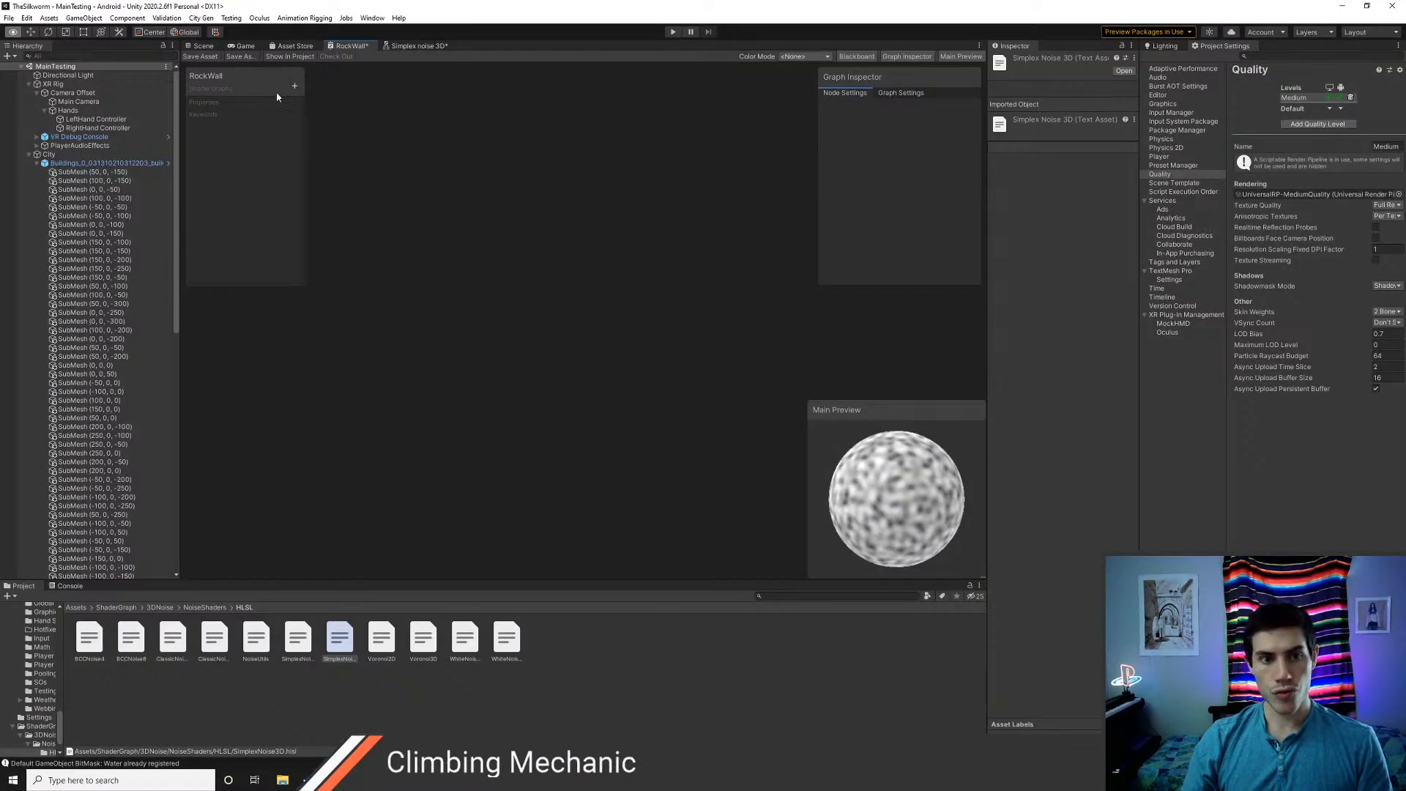
Inspect the noise texture on the buildings in the Scene view and save the Simplex noise 3D sub graph
left_click(200, 45)
right_click_drag(507, 265, 490, 322)
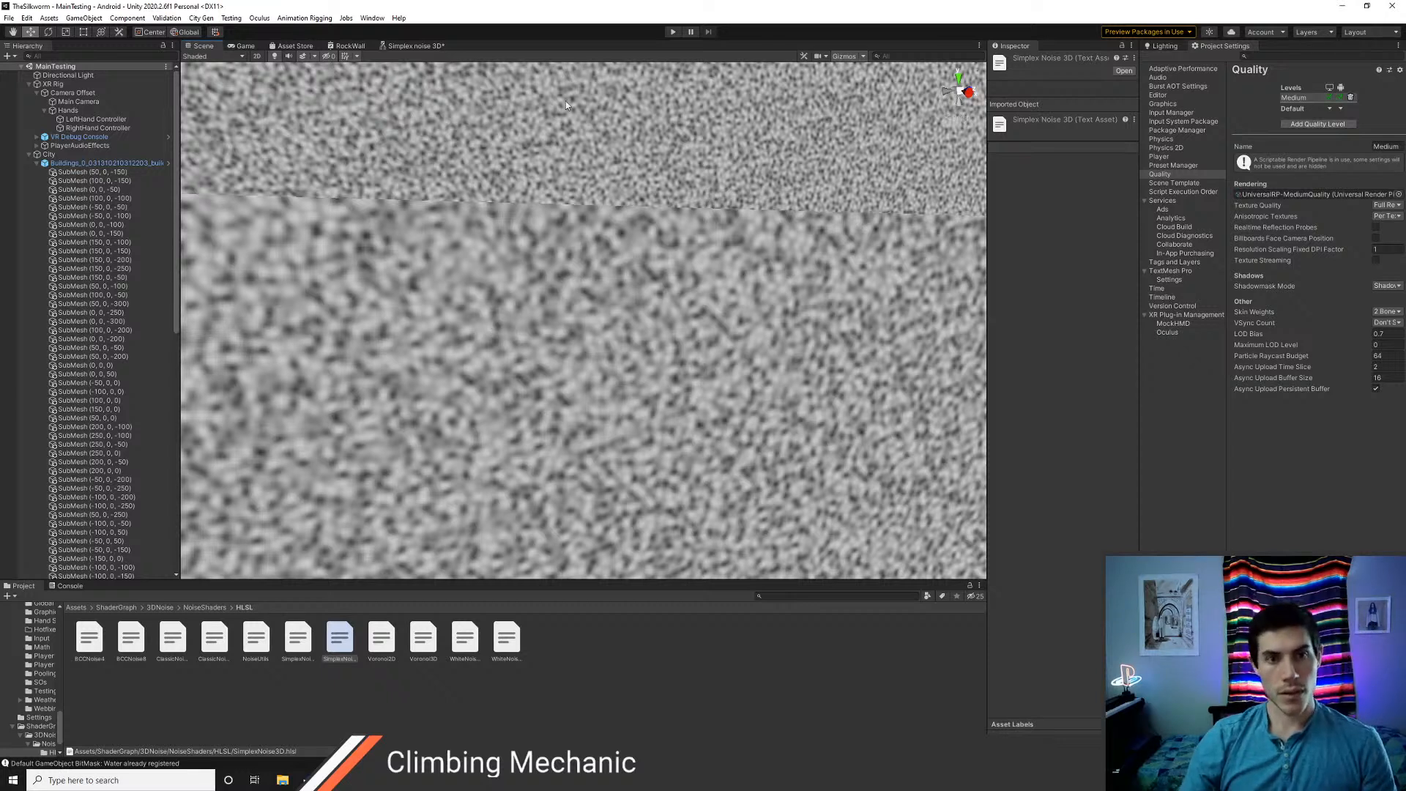
left_click(415, 45)
left_click(193, 57)
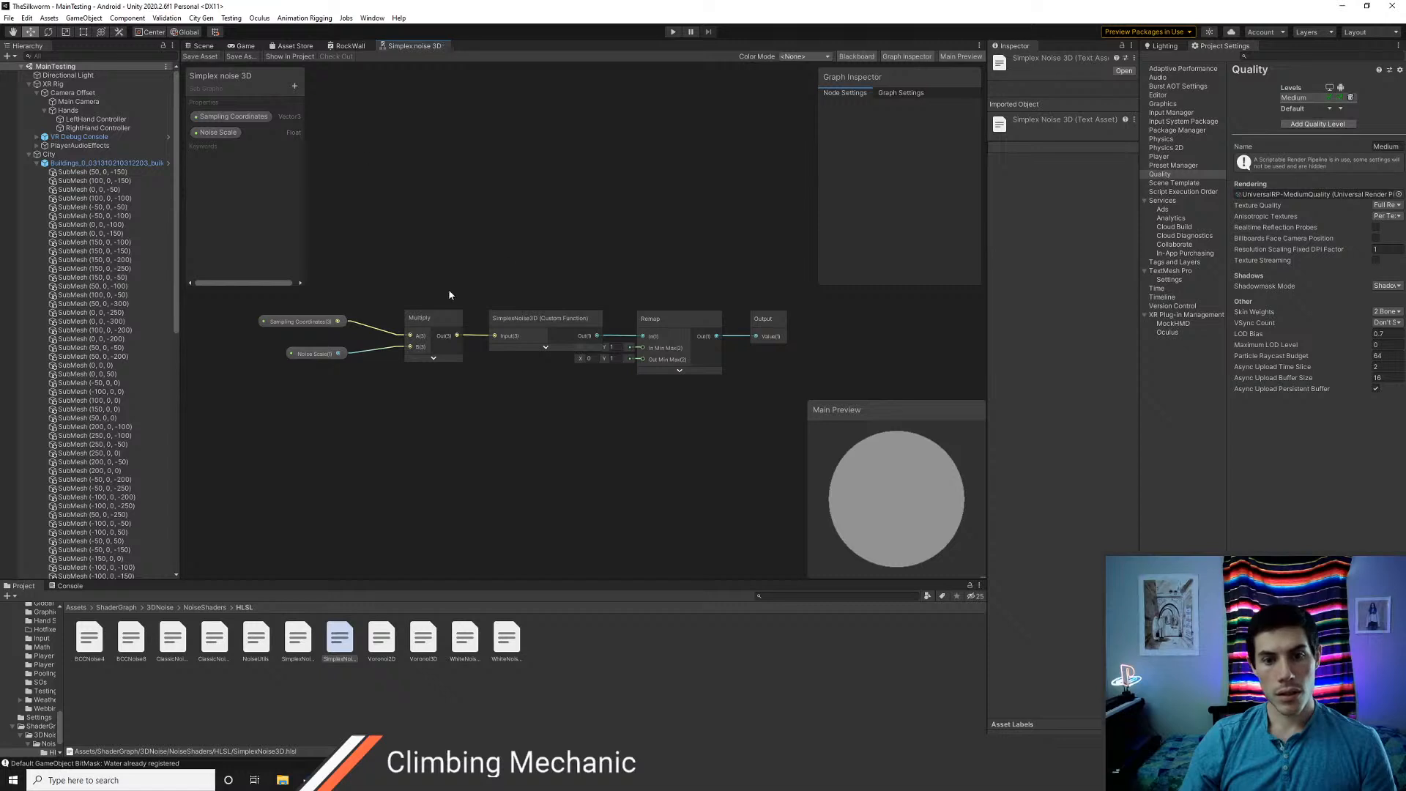
Add a Float property named noiseScale to the RockWall graph and connect it to the Simplex noise 3D node's Noise Scale input
left_click(344, 47)
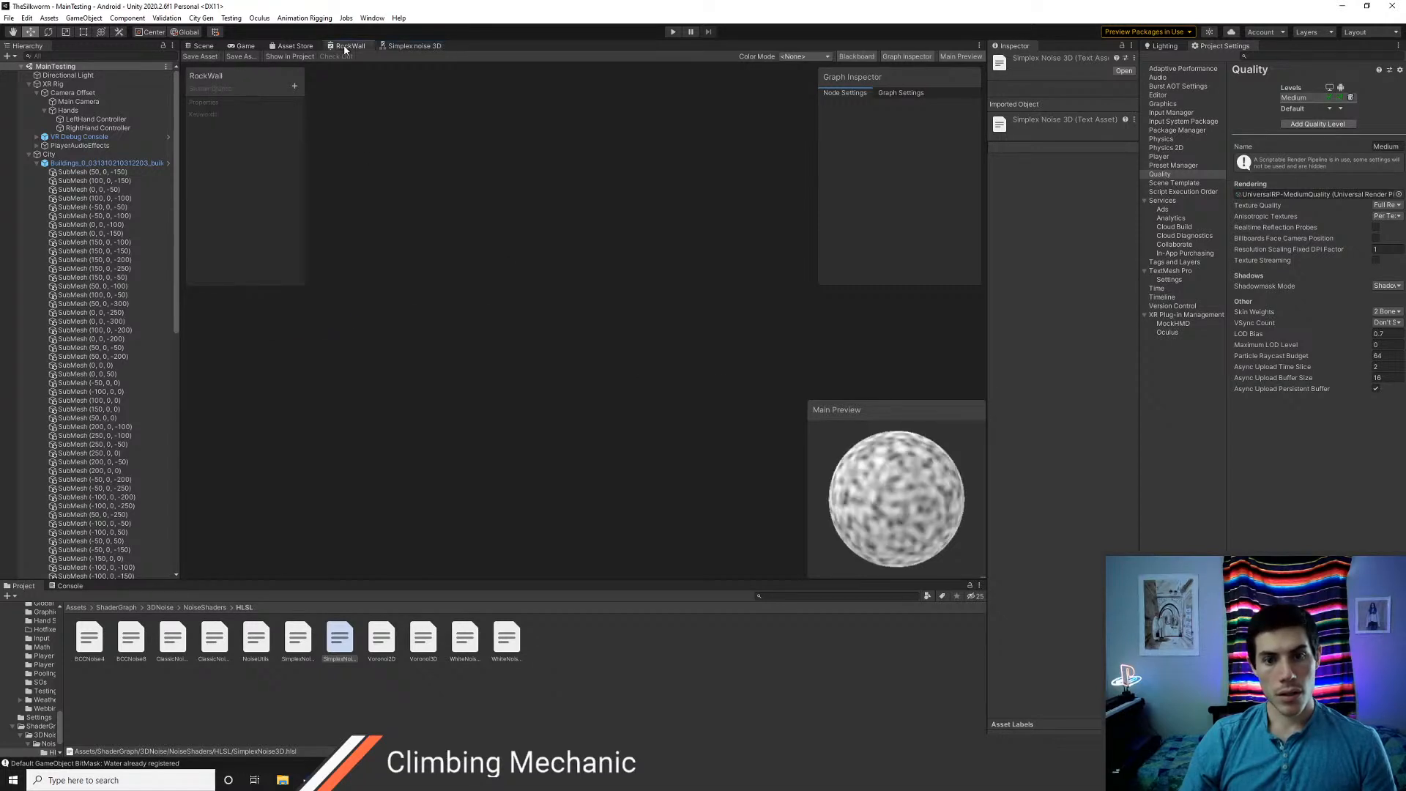
scroll(512, 375, "down", 6)
middle_click_drag(582, 435, 517, 259)
scroll(496, 429, "up", 8)
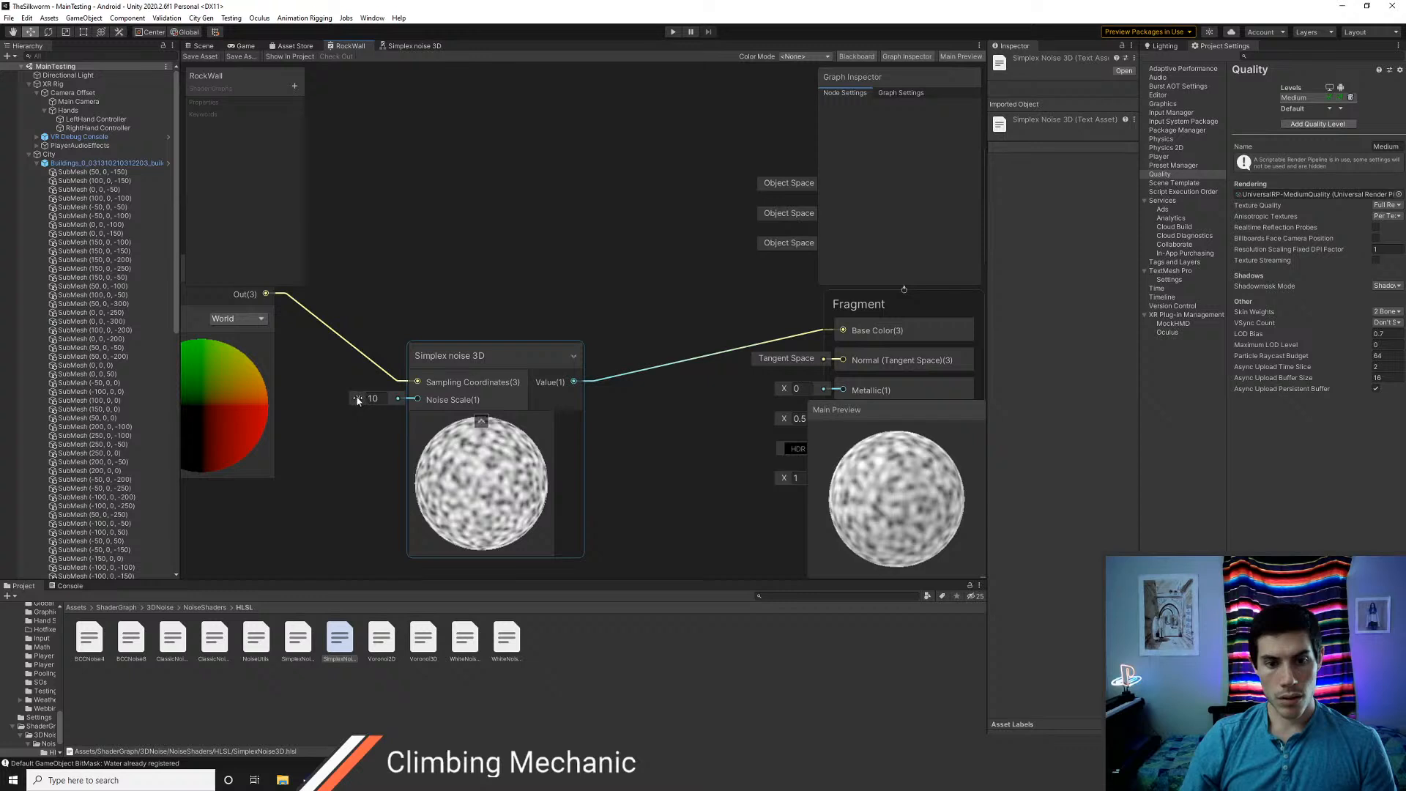
left_click(297, 86)
left_click(340, 92)
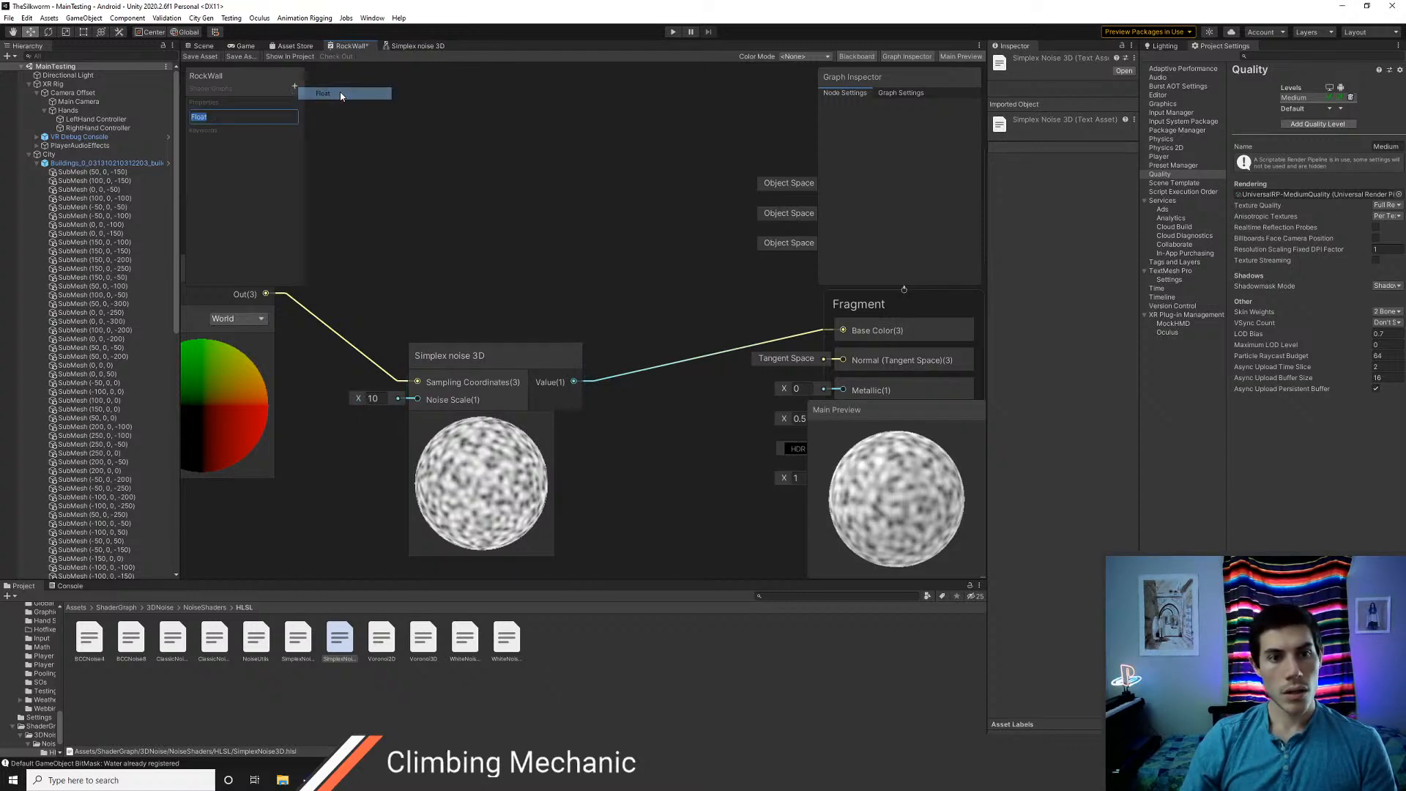
type("noiseSc")
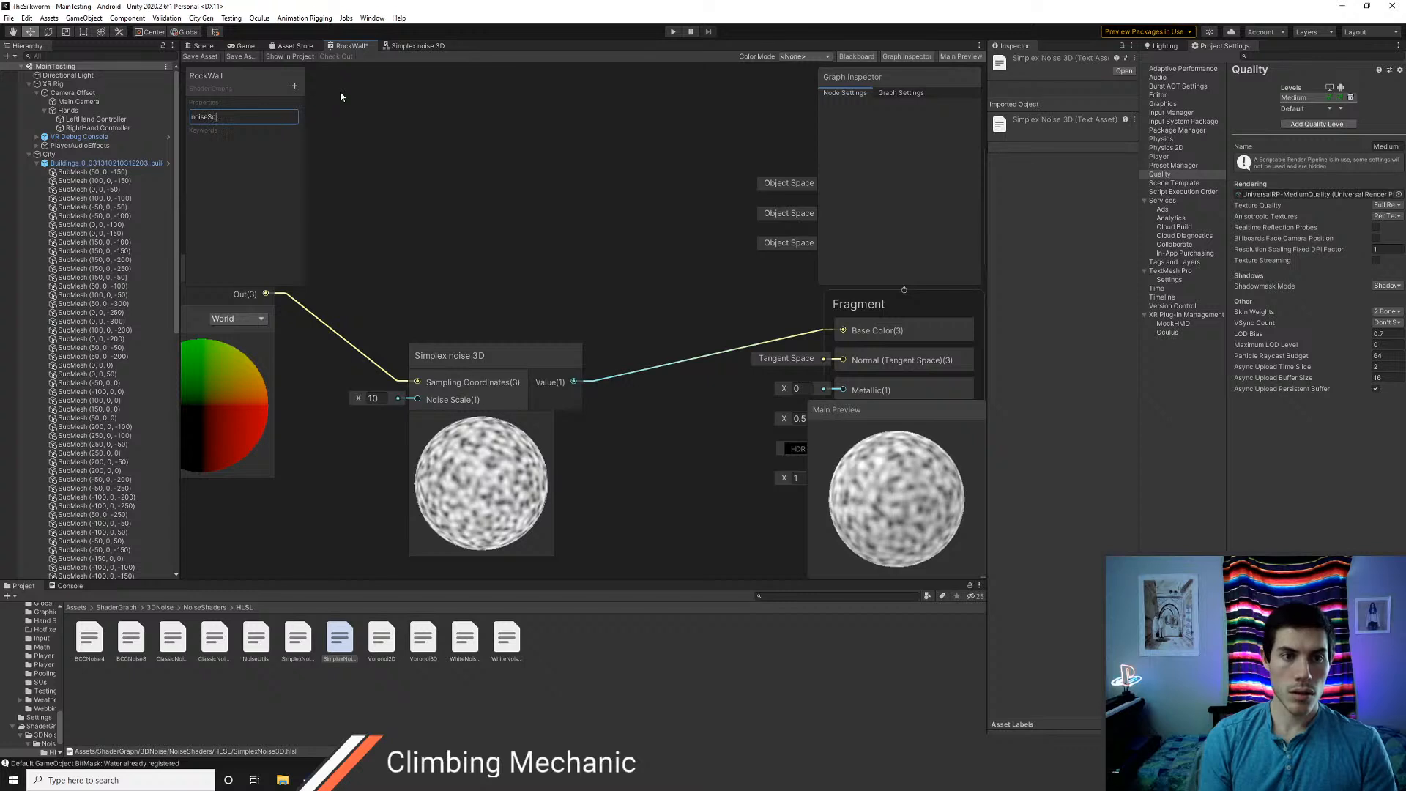
type("ale")
key("Return")
left_click_drag(225, 120, 361, 397)
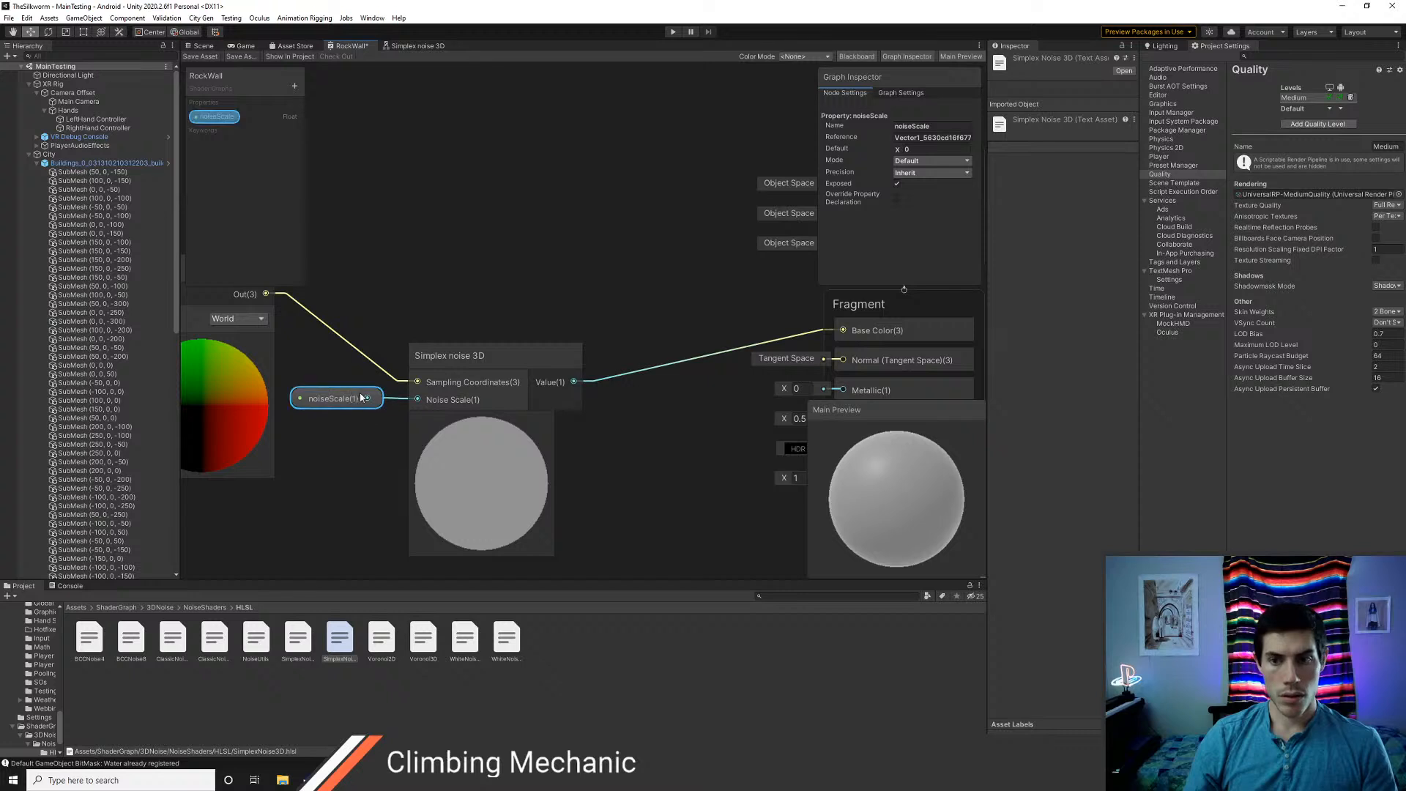
Save the RockWall graph and select the building in the Scene view
left_click(200, 57)
left_click(204, 45)
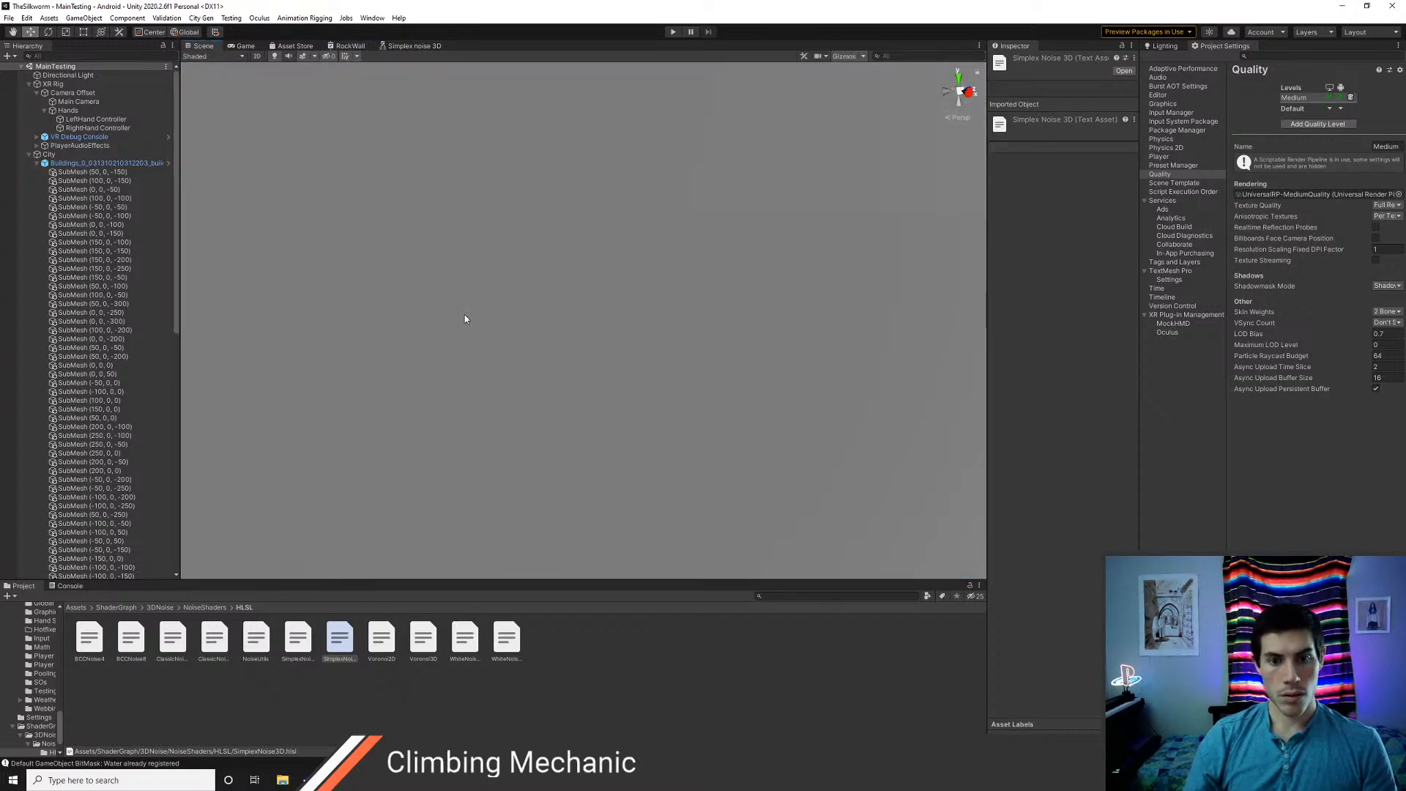
left_click(530, 333)
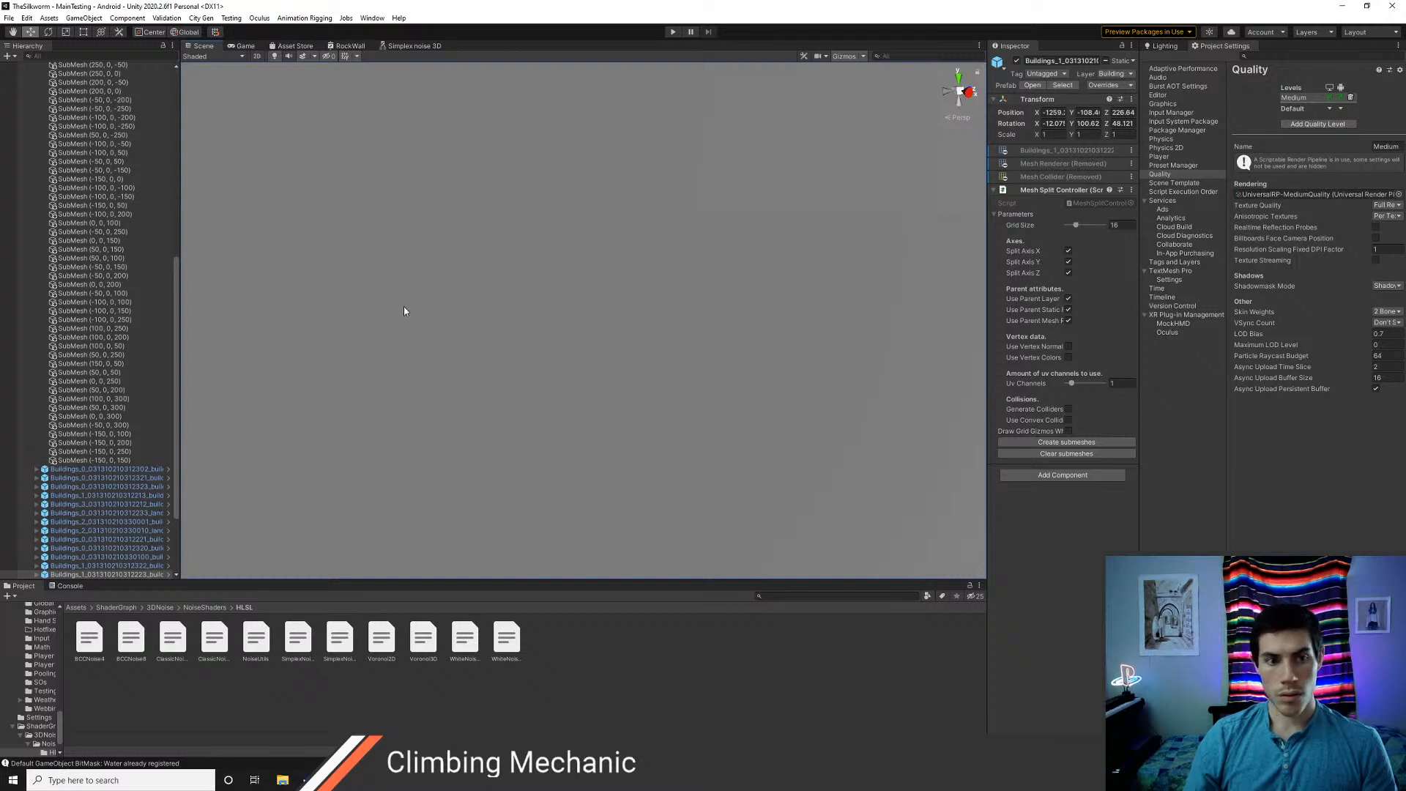
Set noiseScale to 13.73 on the Building material in Art/Materials/City and view the noise on the building surface
left_click(76, 607)
double_click(102, 644)
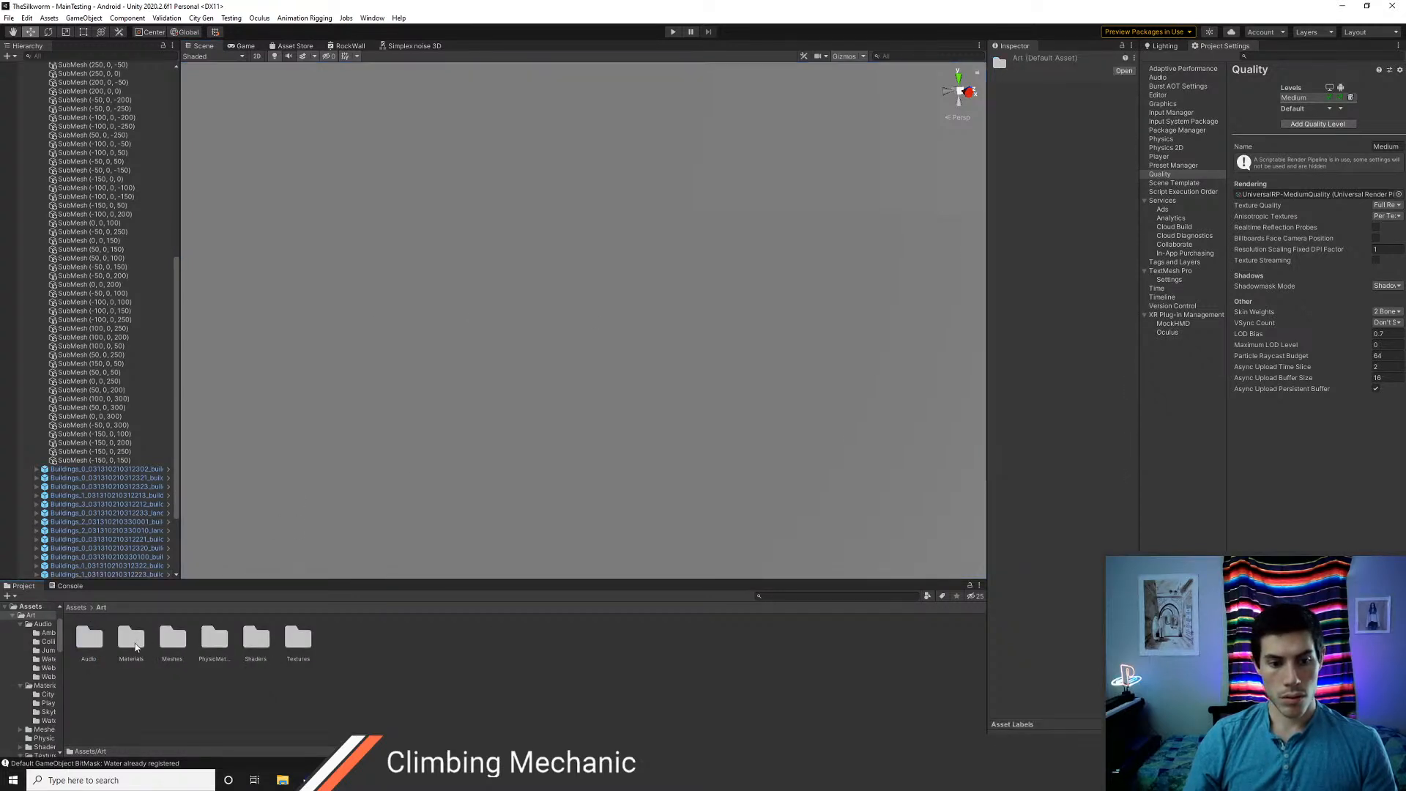
double_click(132, 638)
double_click(88, 637)
left_click(89, 635)
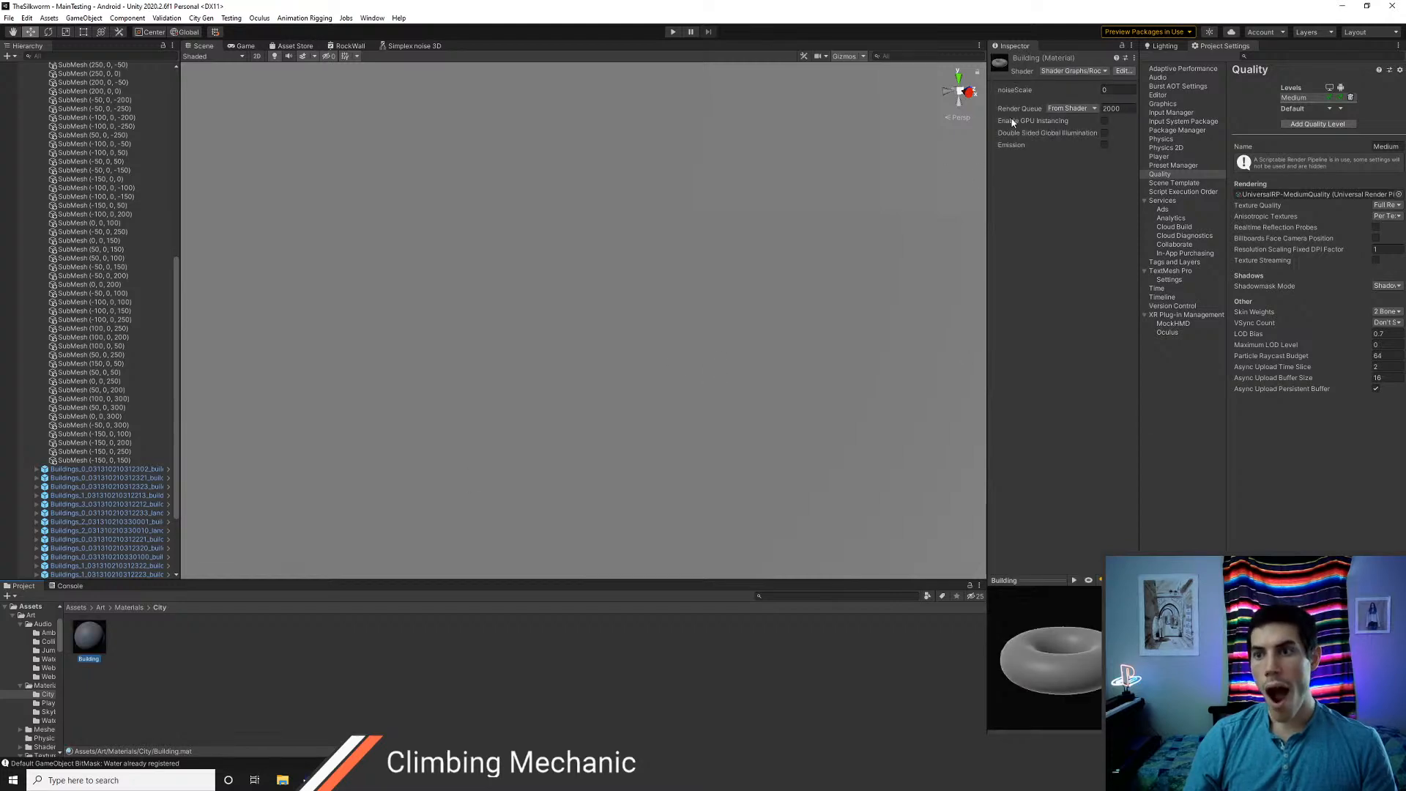
left_click_drag(1093, 90, 1278, 158)
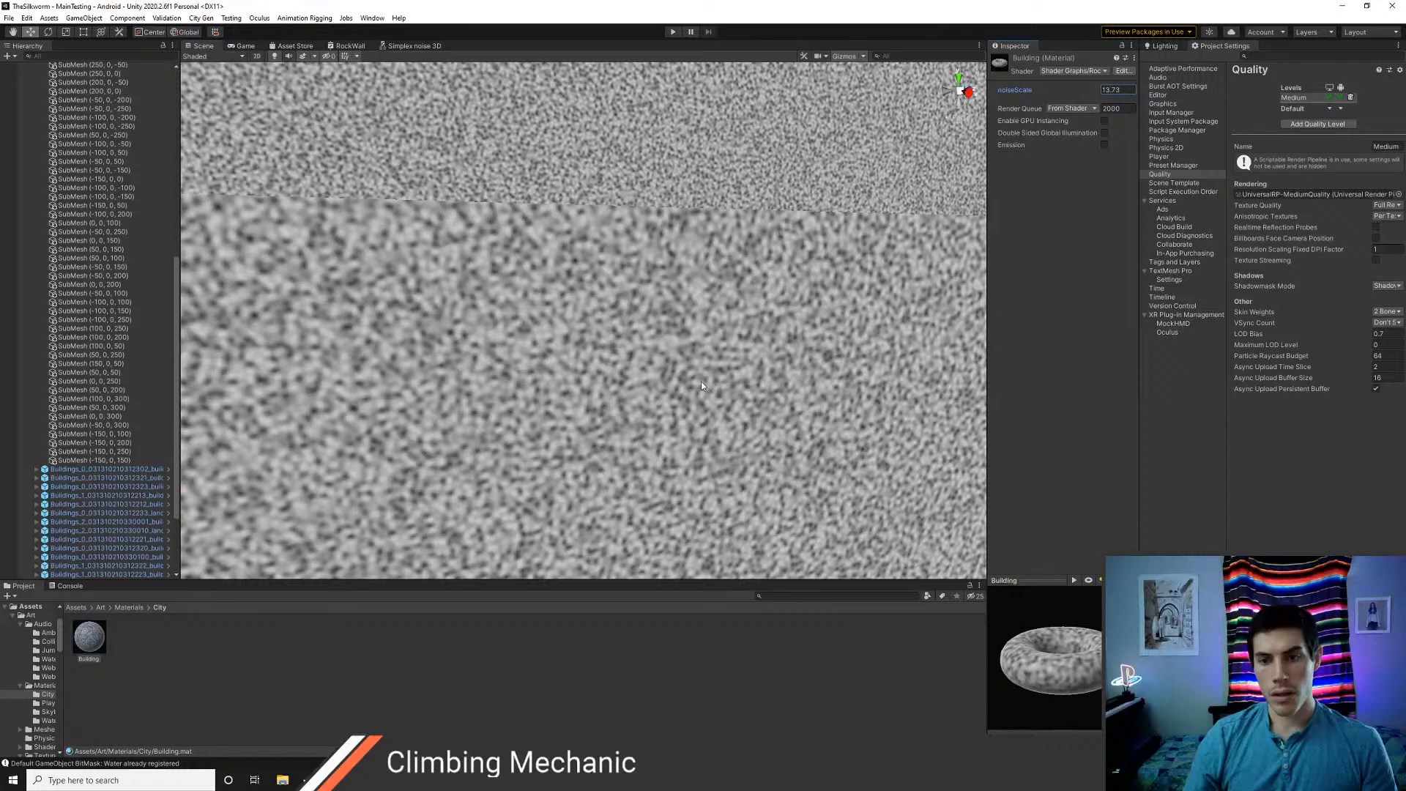
mouse_move(700, 381)
right_mouse_down()
mouse_move(732, 375)
mouse_move(724, 363)
mouse_move(879, 349)
mouse_move(691, 373)
right_mouse_up()
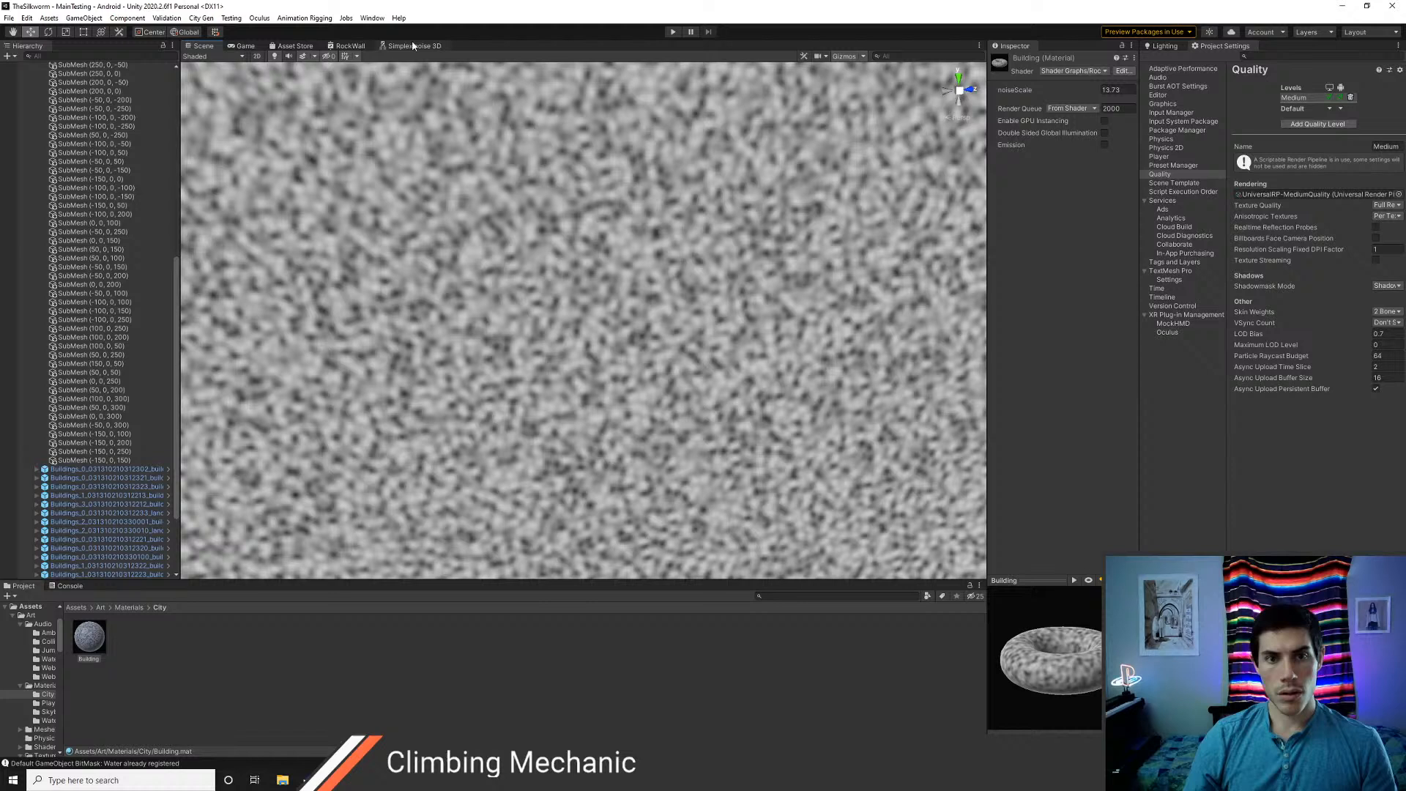
Return to the RockWall graph and add a Color node from the Input > Basic category
left_click(415, 45)
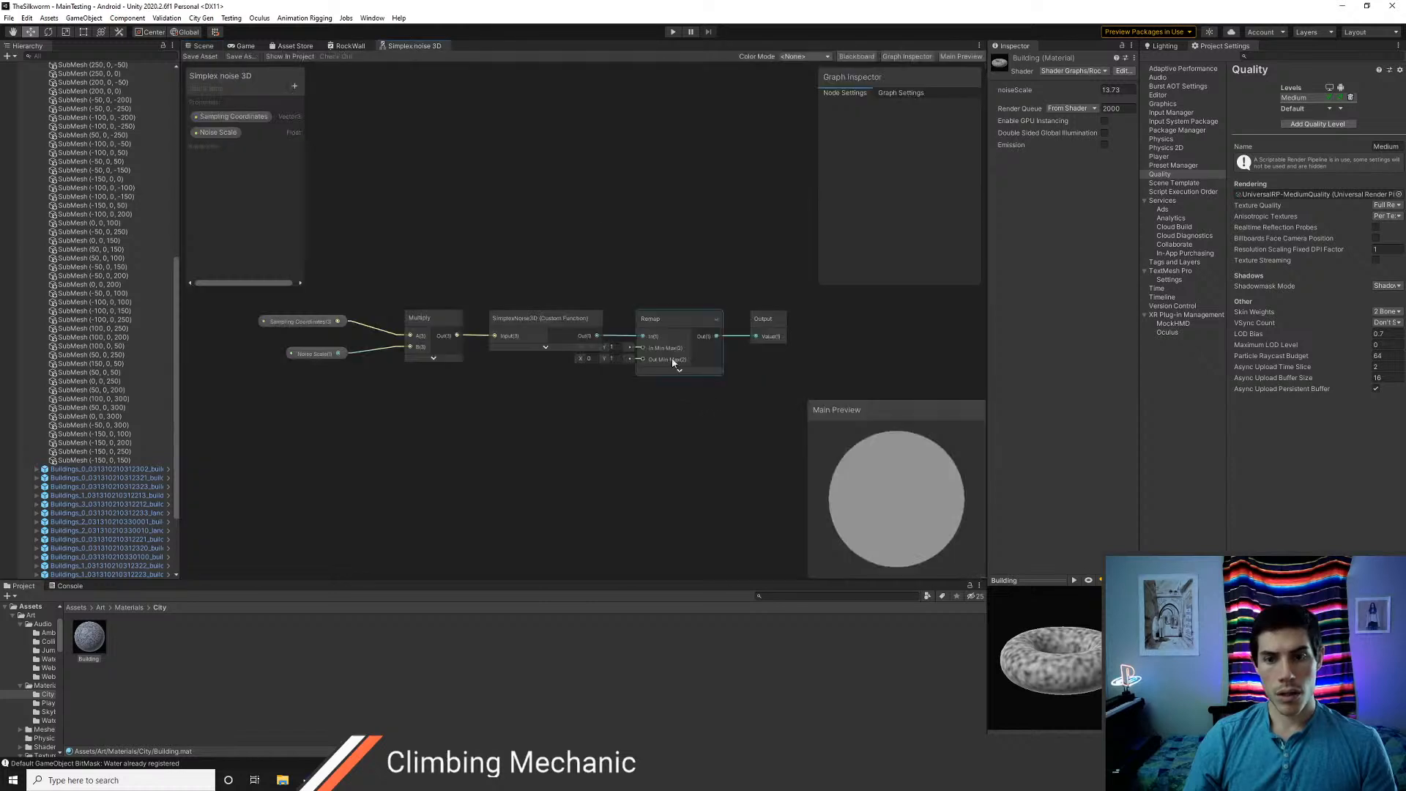
left_click(350, 46)
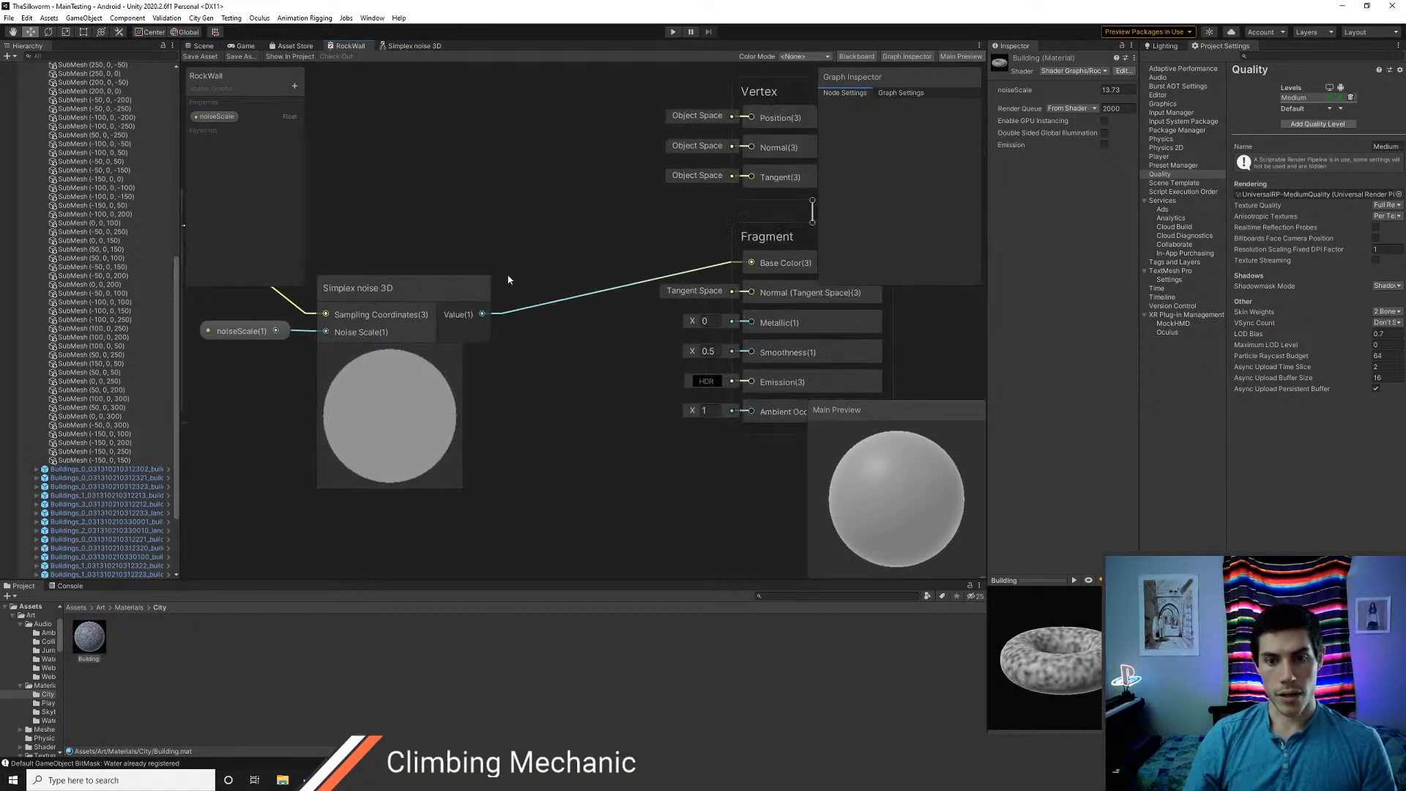
right_click(507, 239)
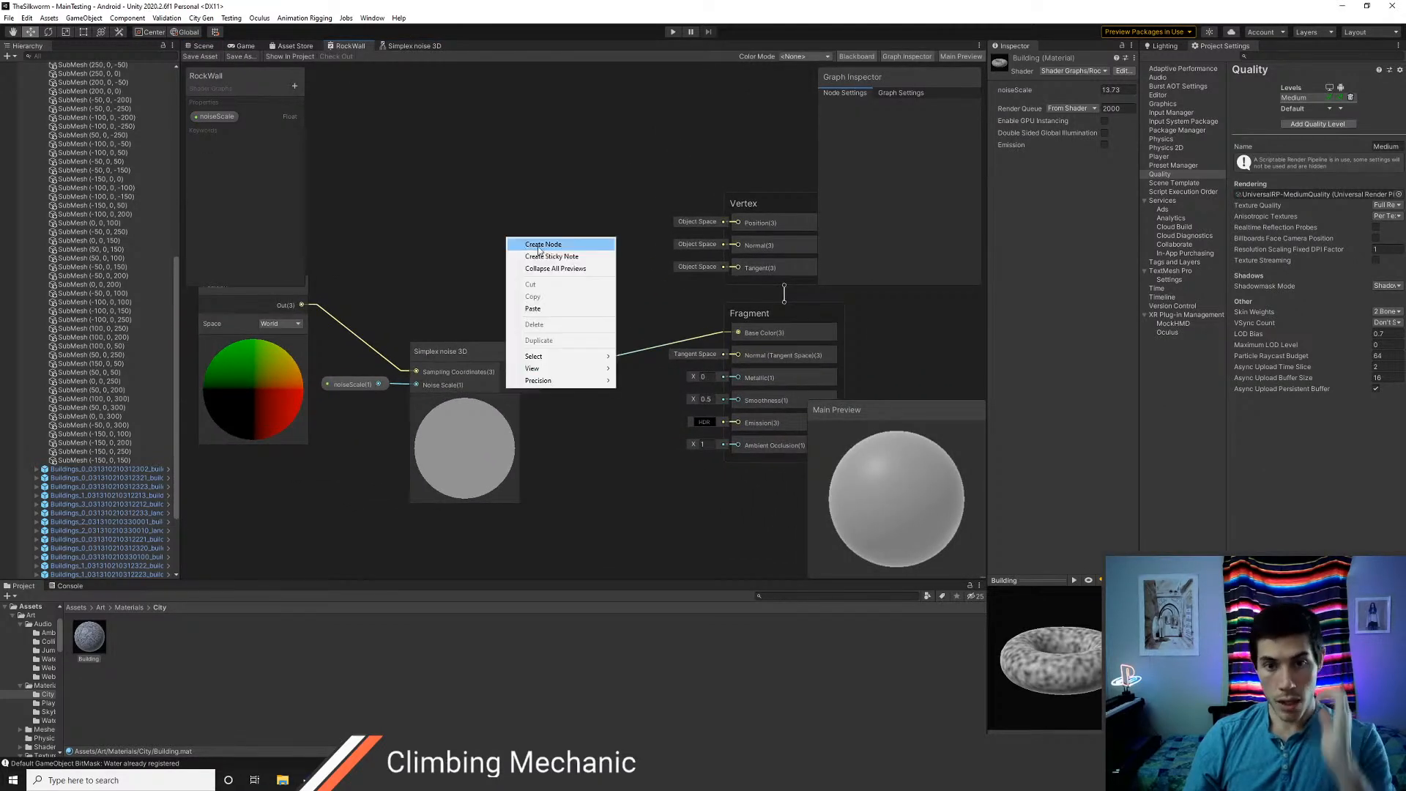
left_click(531, 246)
type("color")
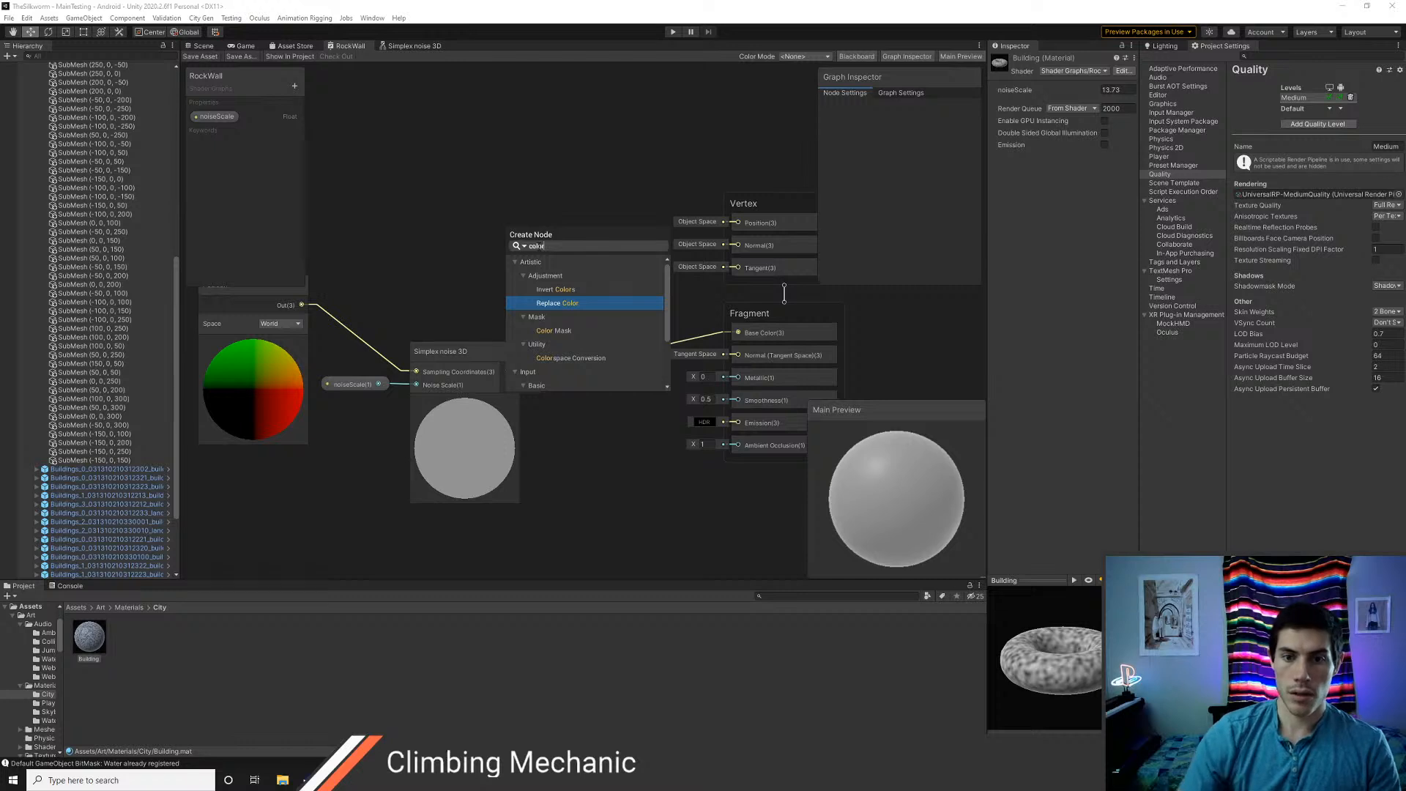
key("Down")
key("Down")
key("Down")
key("Down")
key("Down")
key("Down")
key("Down")
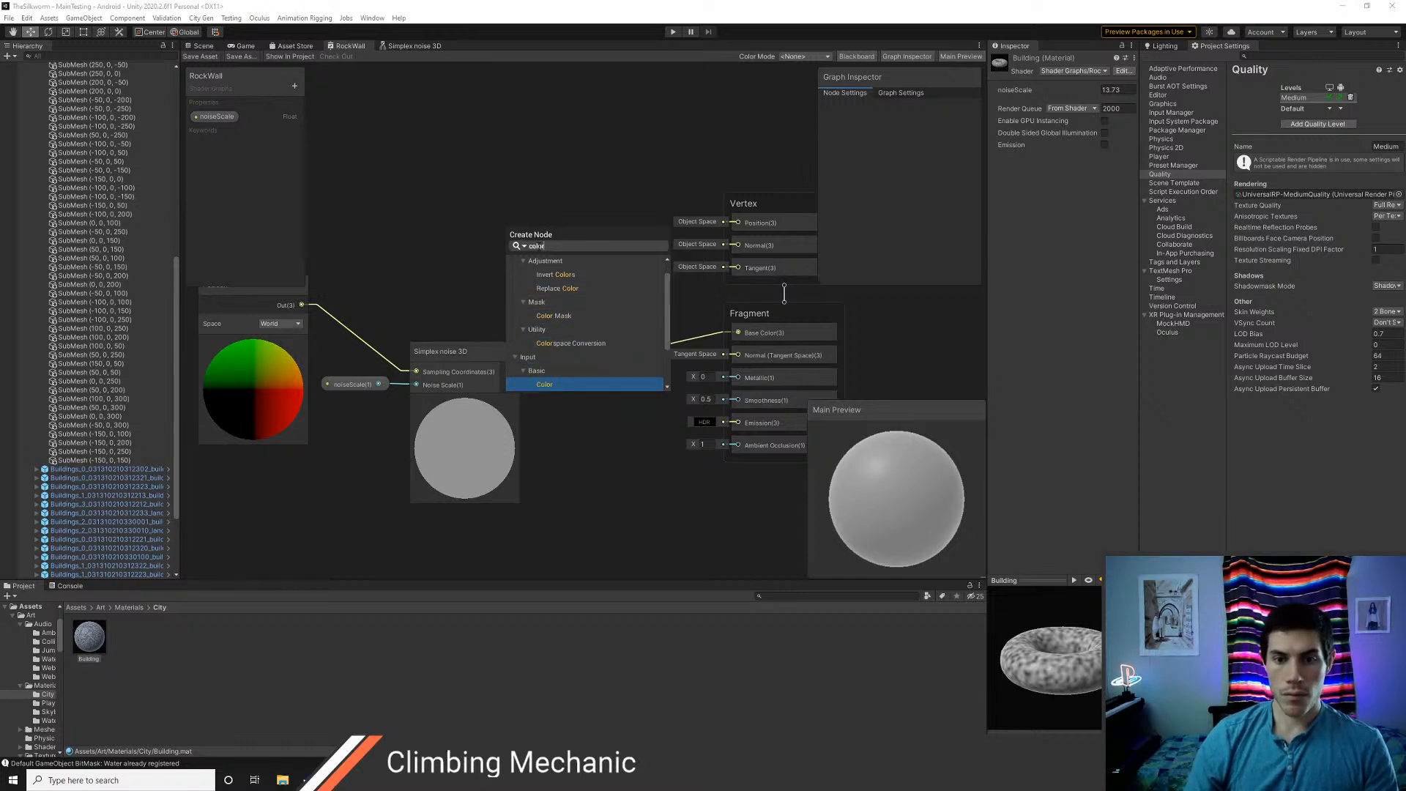
key("Return")
Duplicate the Color node and stack the two Color nodes above the Simplex noise 3D node
mouse_move(539, 254)
left_mouse_down()
mouse_move(525, 210)
mouse_move(525, 277)
left_mouse_up()
key("ctrl+d")
left_click_drag(533, 213, 527, 183)
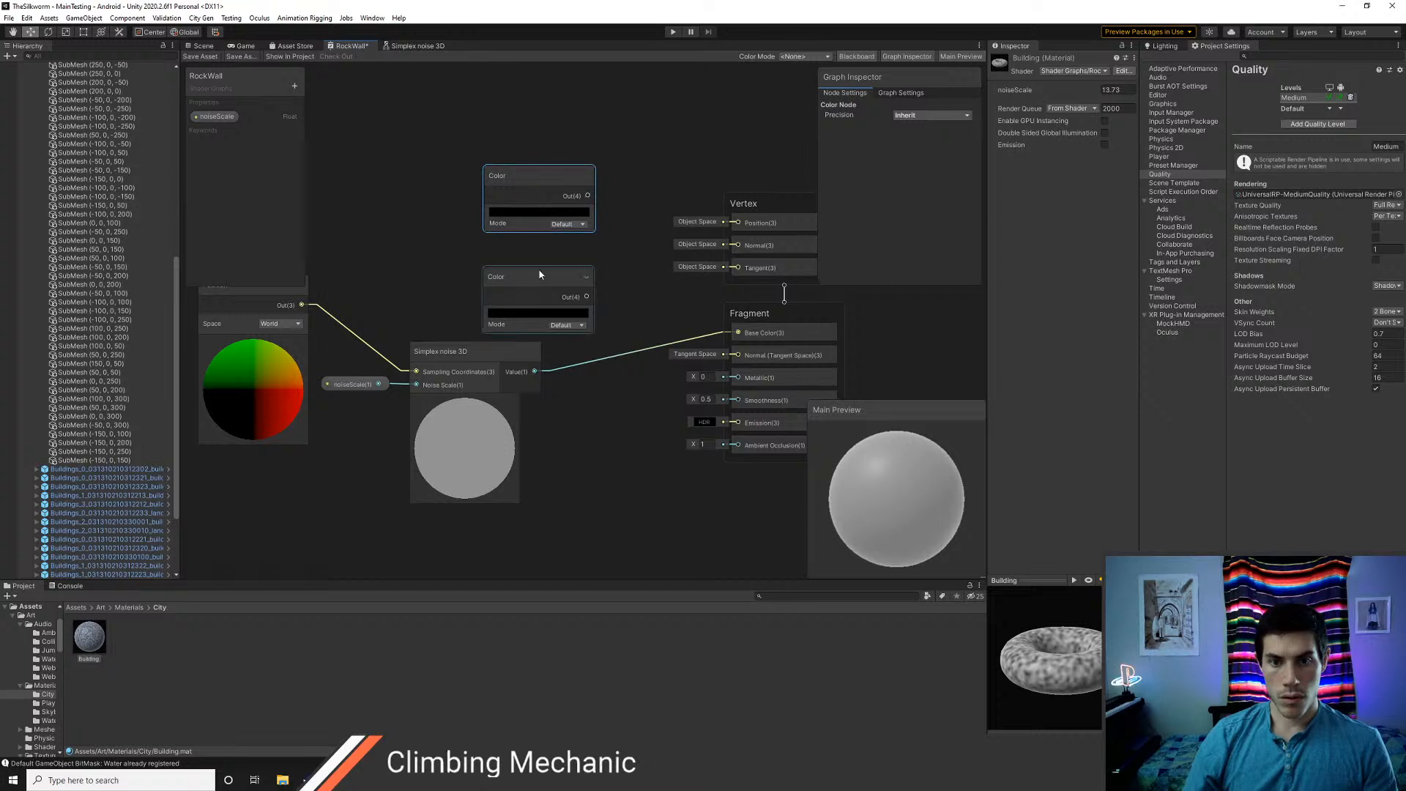
left_click_drag(539, 274, 539, 260)
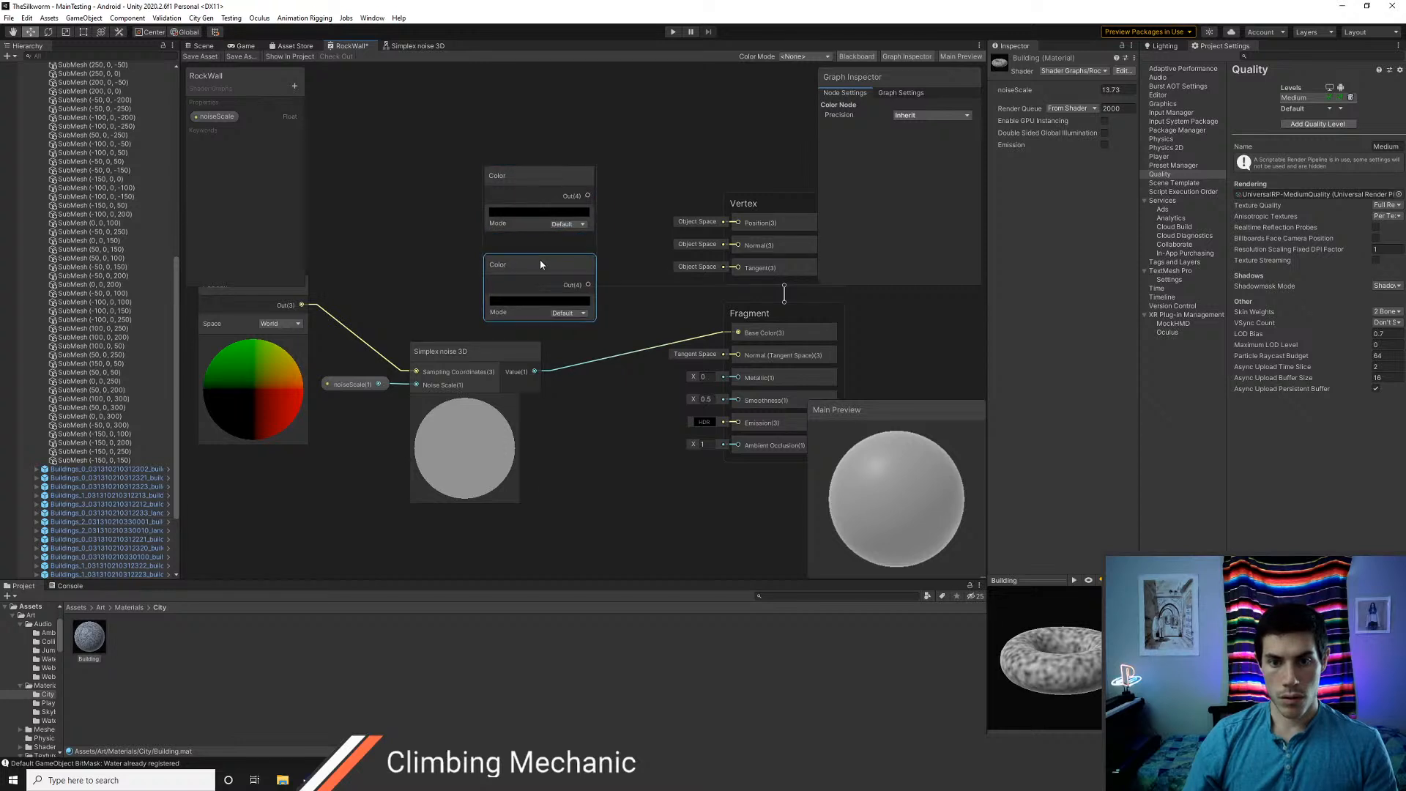
Add a Lerp node to the RockWall graph and place it beside the Simplex noise 3D node
right_click(521, 123)
left_click(538, 129)
type("lerp")
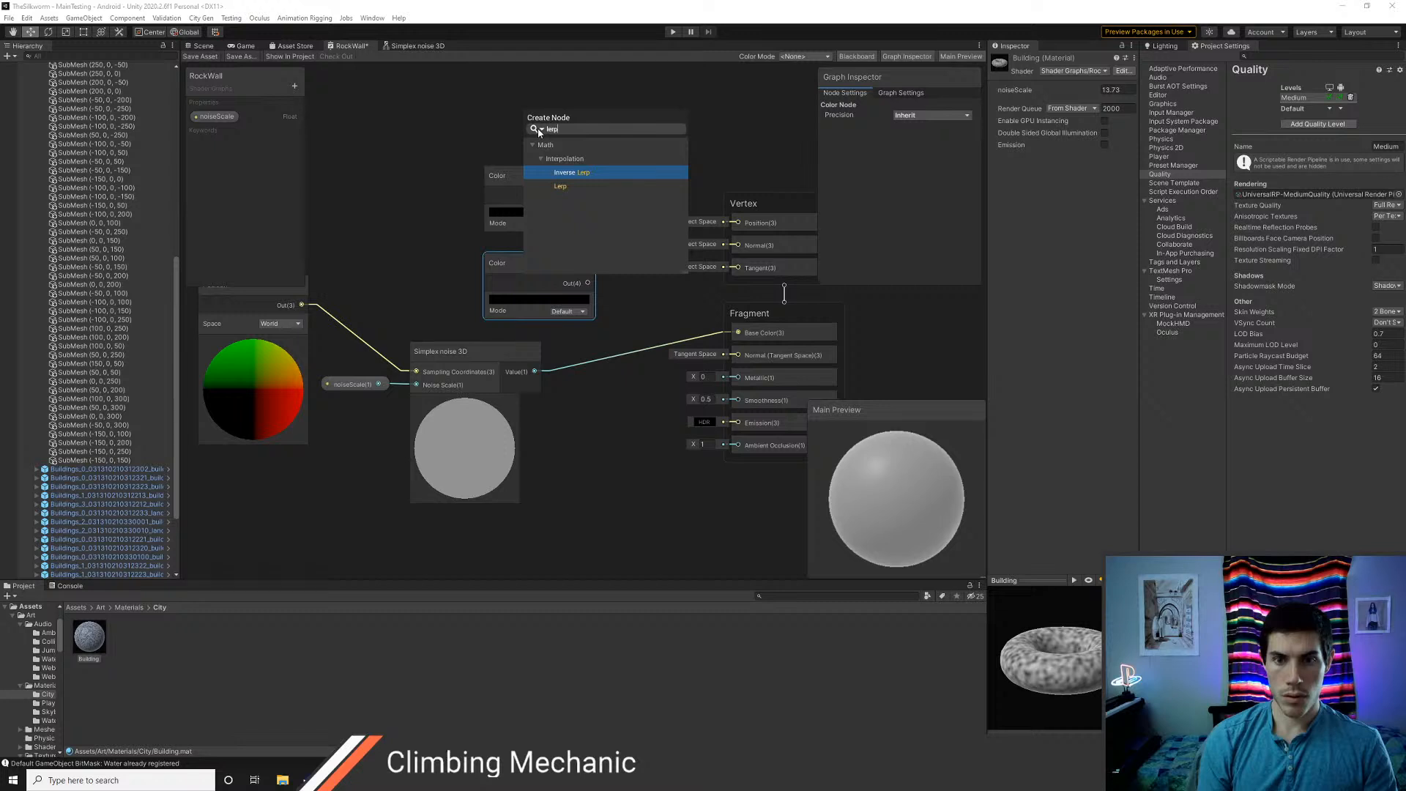
key("Down")
key("Return")
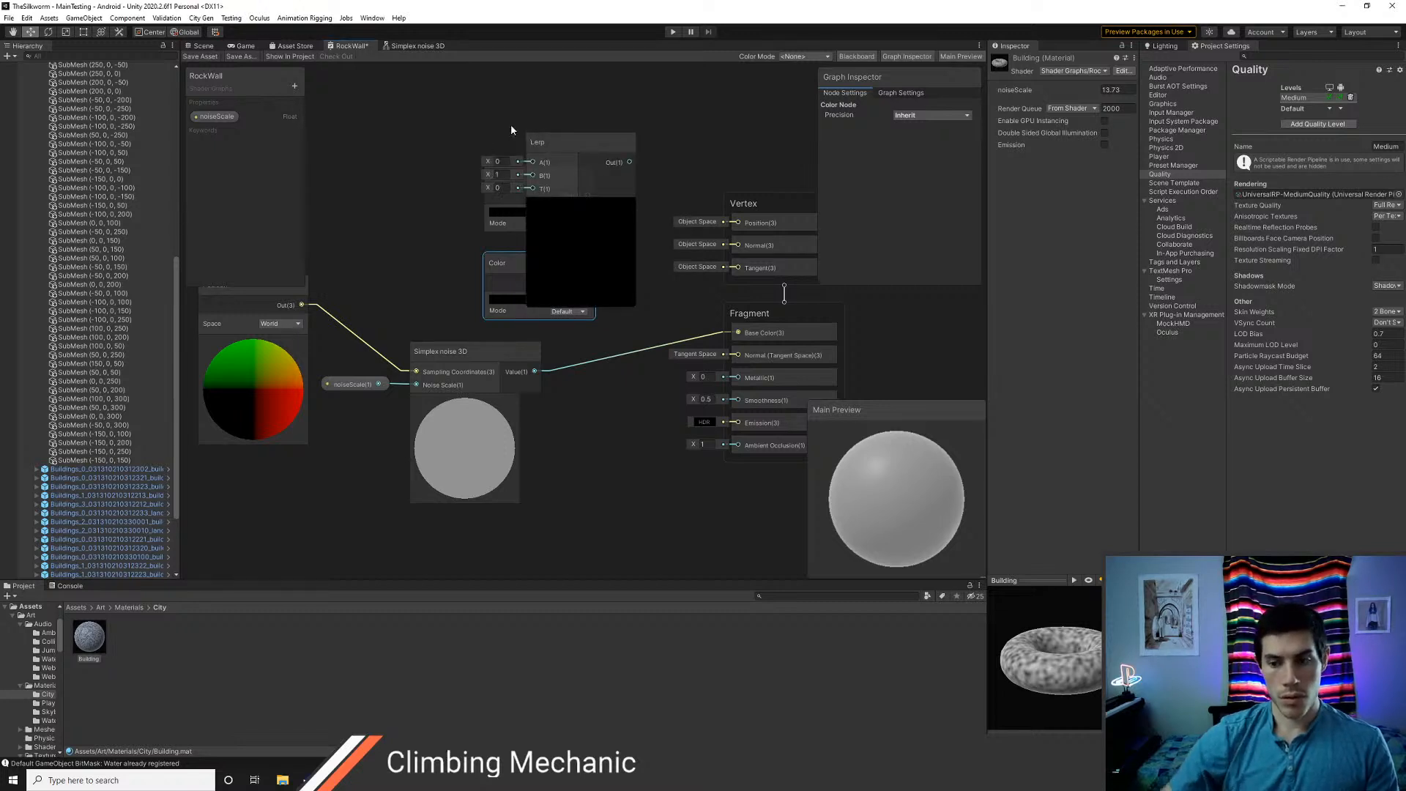
left_click_drag(563, 143, 592, 376)
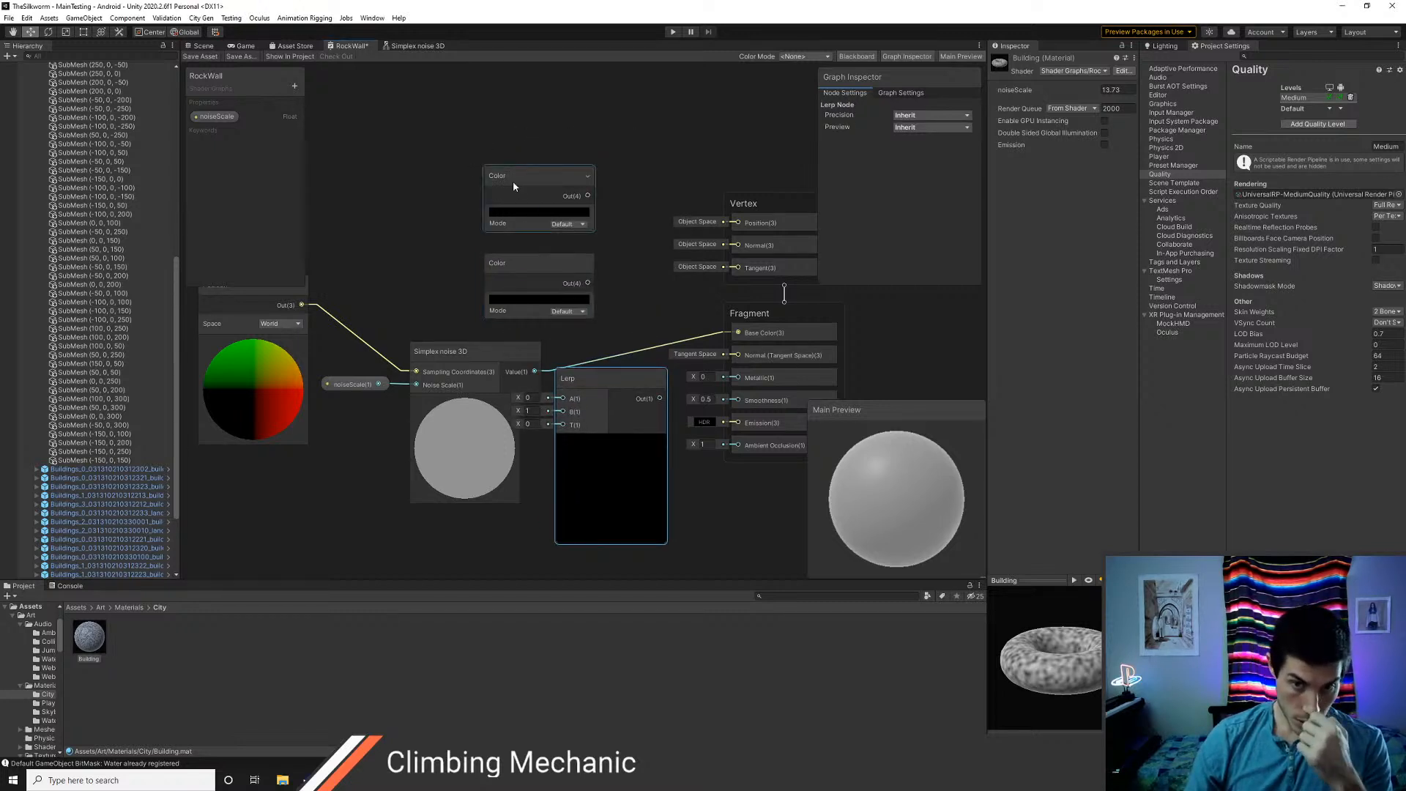
Move the Color nodes clear of the Lerp node and shift the Position, noiseScale and Simplex noise 3D nodes away to make room
left_click_drag(513, 181, 464, 132)
left_click_drag(533, 258, 481, 213)
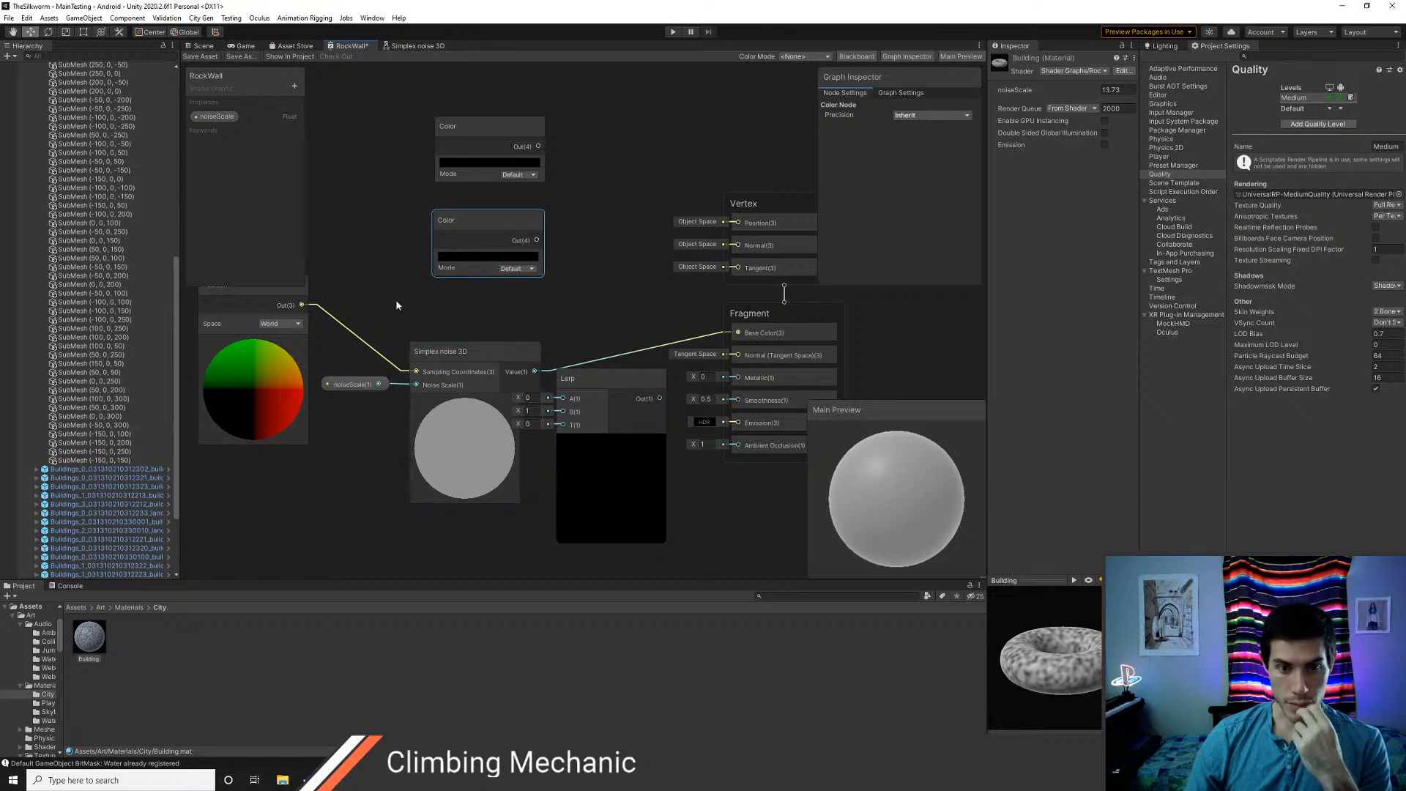
scroll(395, 299, "down", 6)
left_click(445, 281)
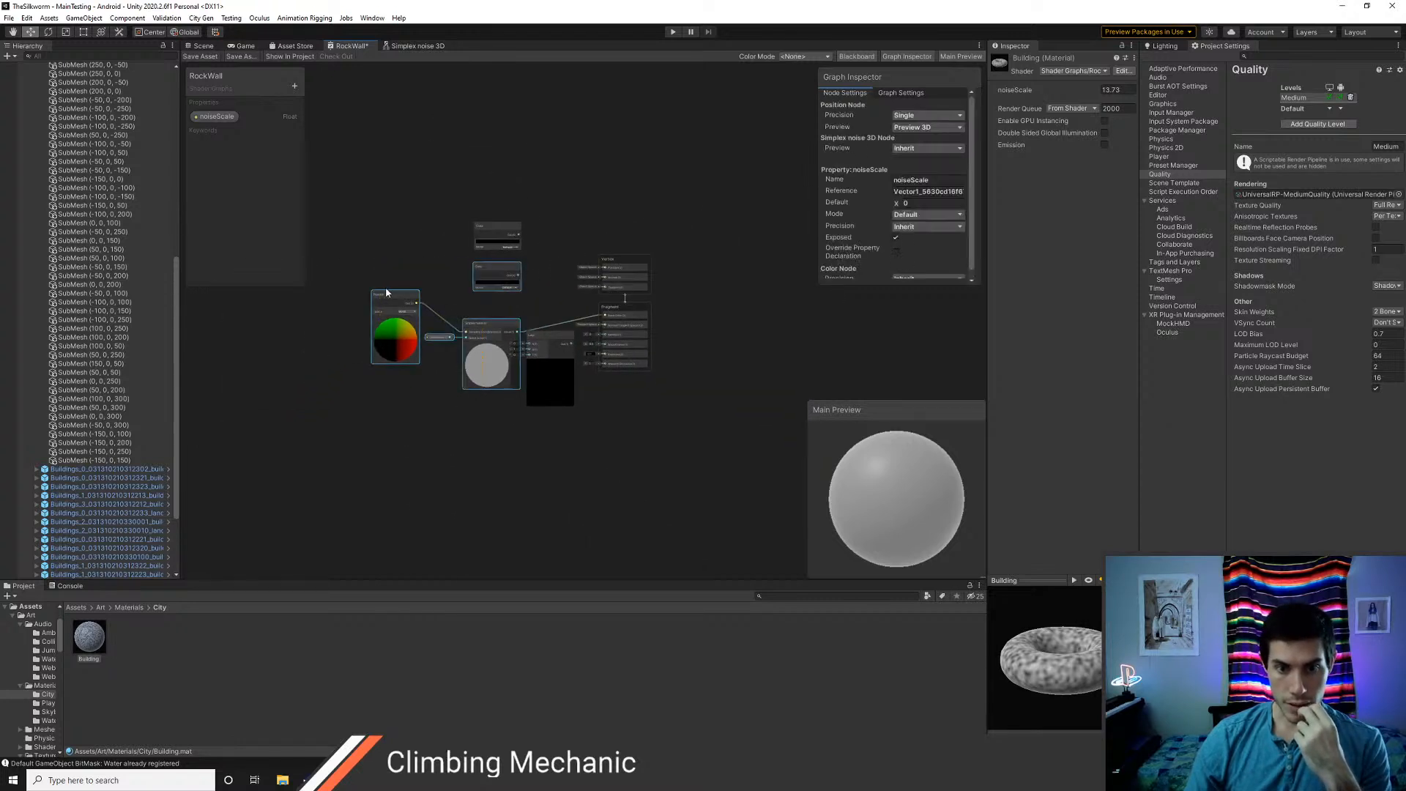
left_click_drag(460, 315, 363, 323)
scroll(429, 347, "up", 5)
middle_click_drag(439, 352, 428, 410)
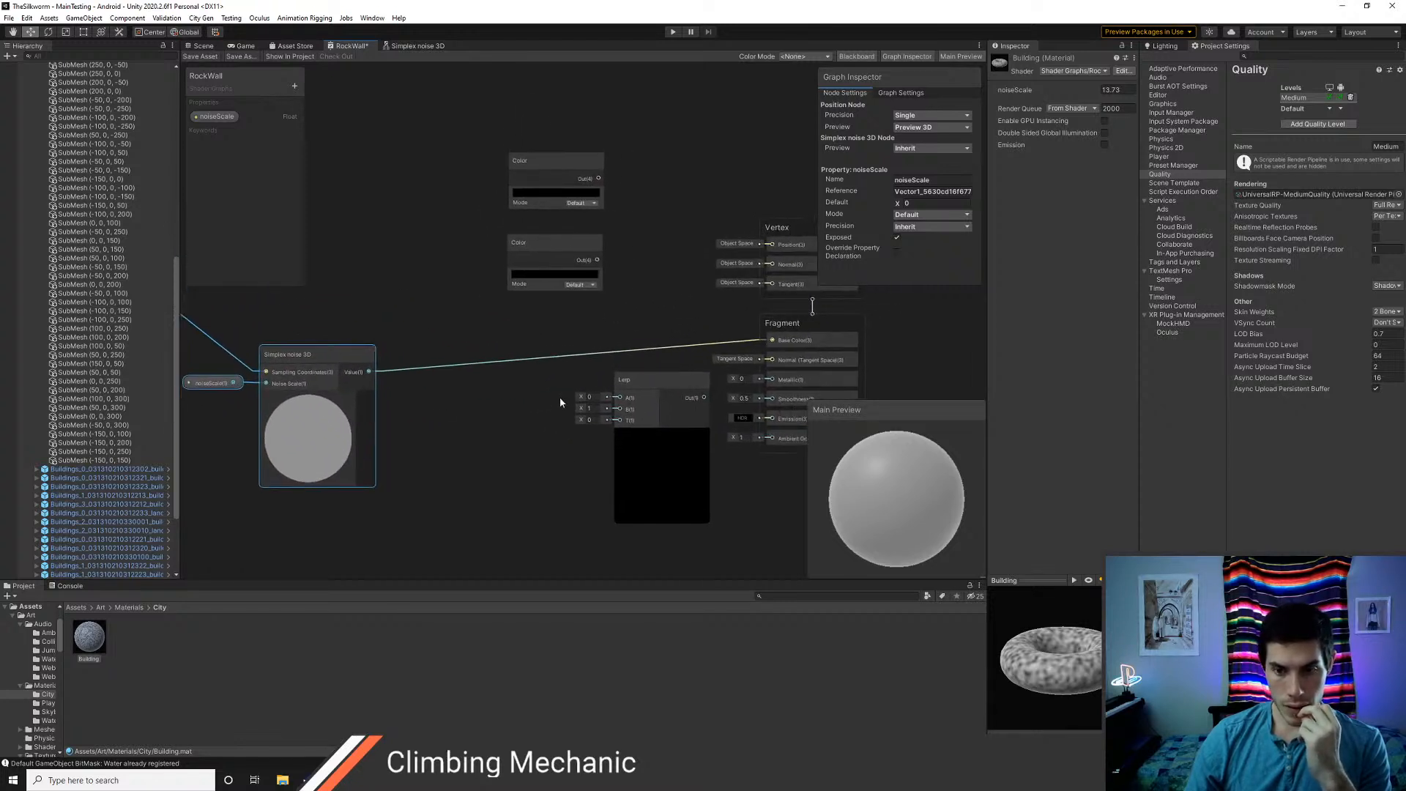
Arrange the two Color nodes, collapsed, between the Simplex noise 3D node and the Lerp node
left_click_drag(637, 378, 595, 378)
left_click_drag(535, 168, 432, 402)
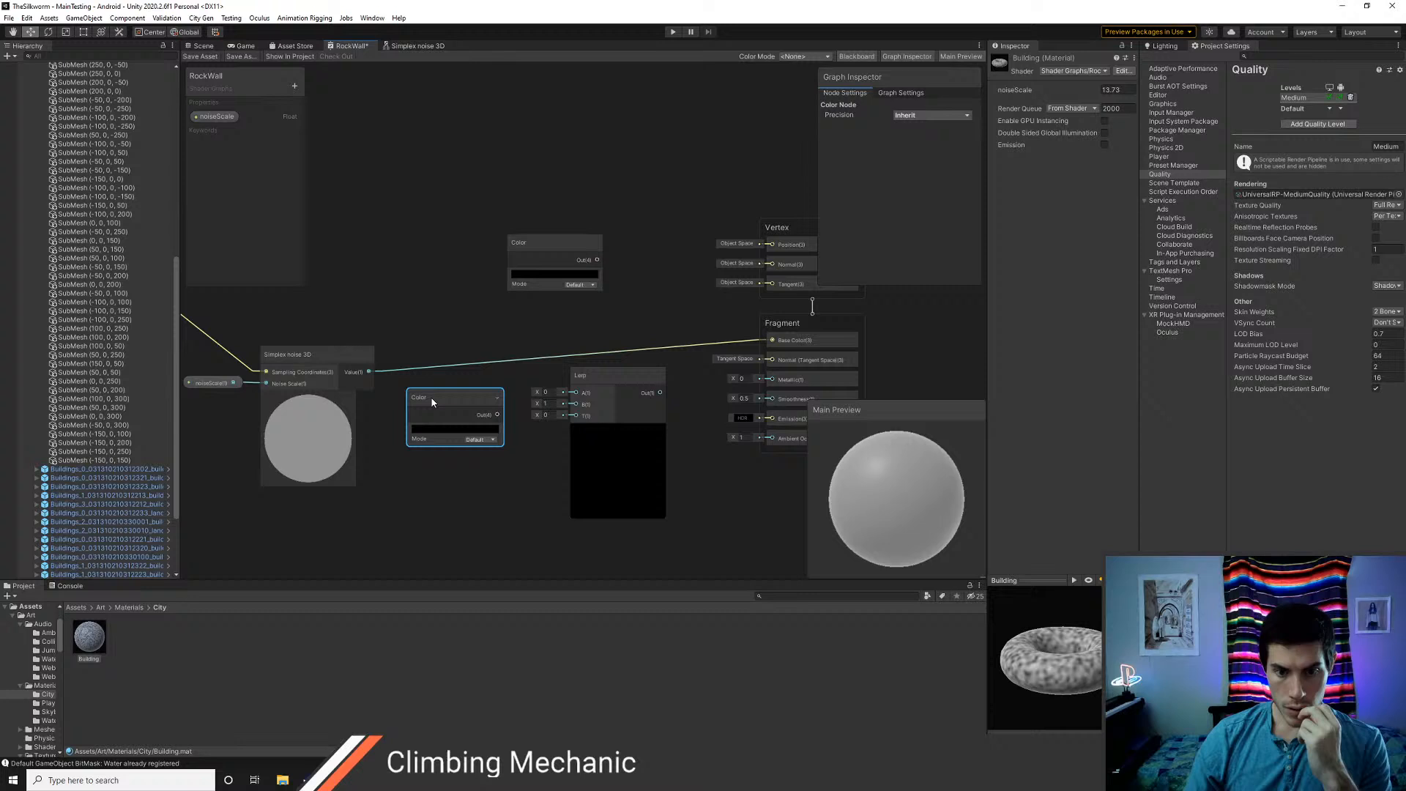
left_click(497, 401)
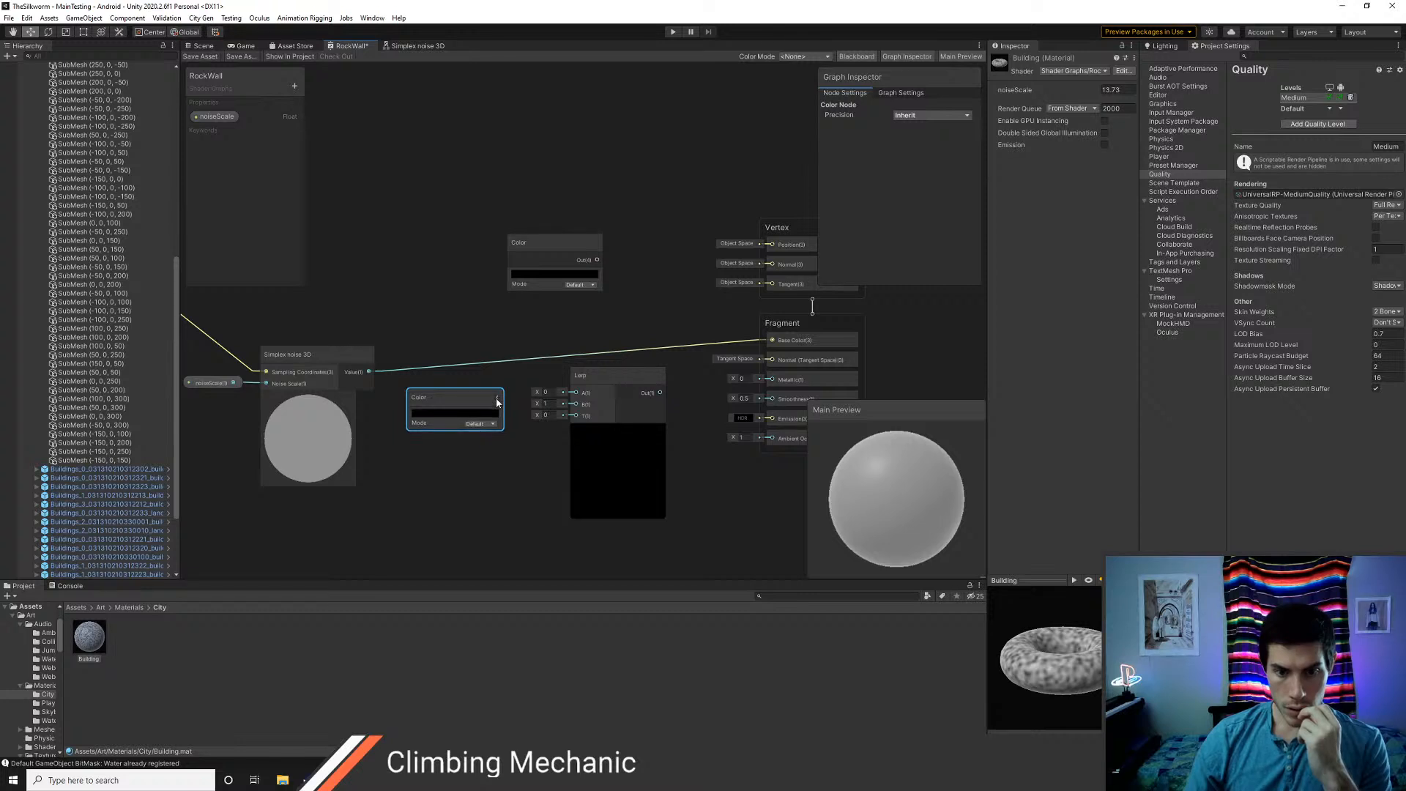
left_click(596, 242)
left_click_drag(554, 241, 454, 445)
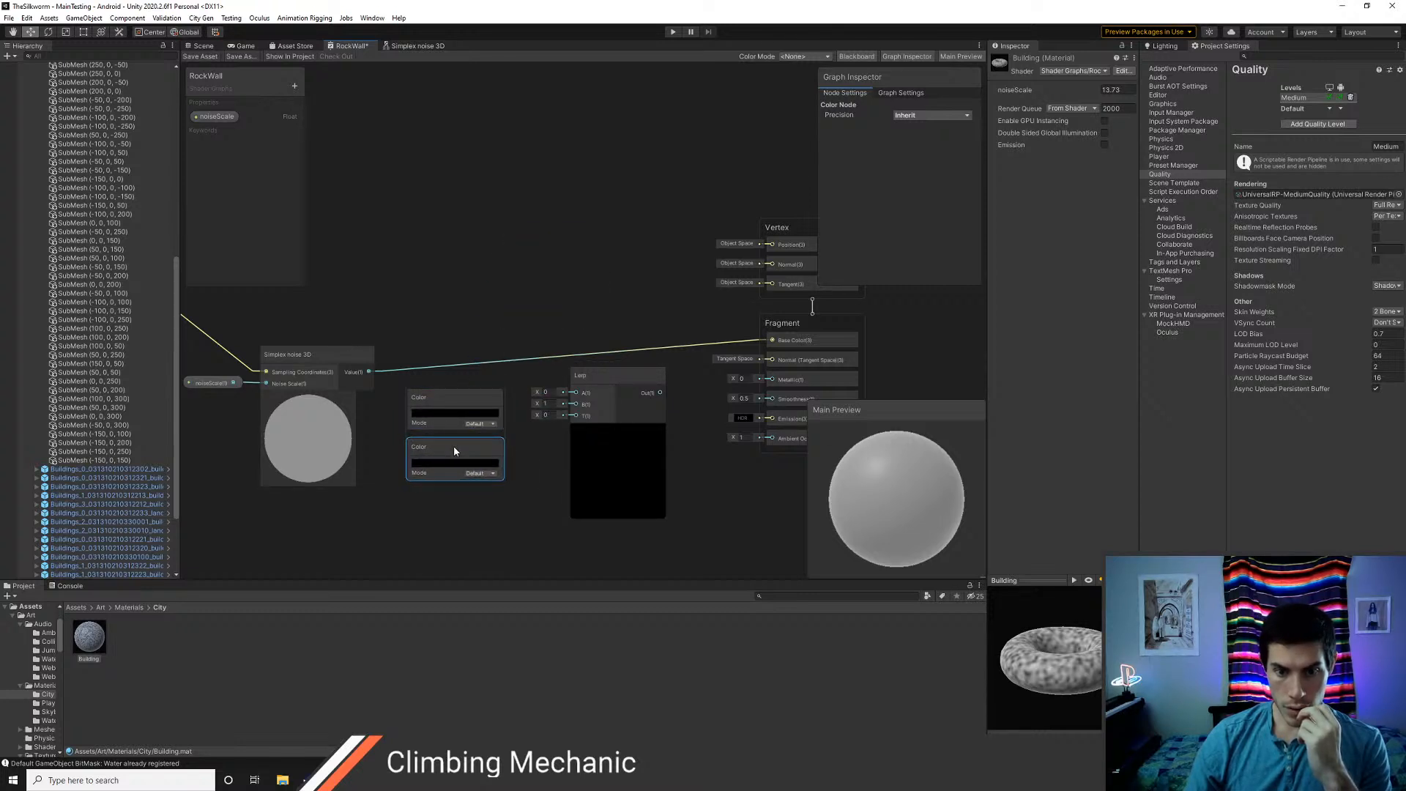
Expand the Color nodes and connect the upper one to the Lerp node's A input and the lower one to B
left_click(497, 401)
left_click_drag(497, 415, 576, 393)
left_click_drag(506, 456, 577, 416)
left_click(498, 462)
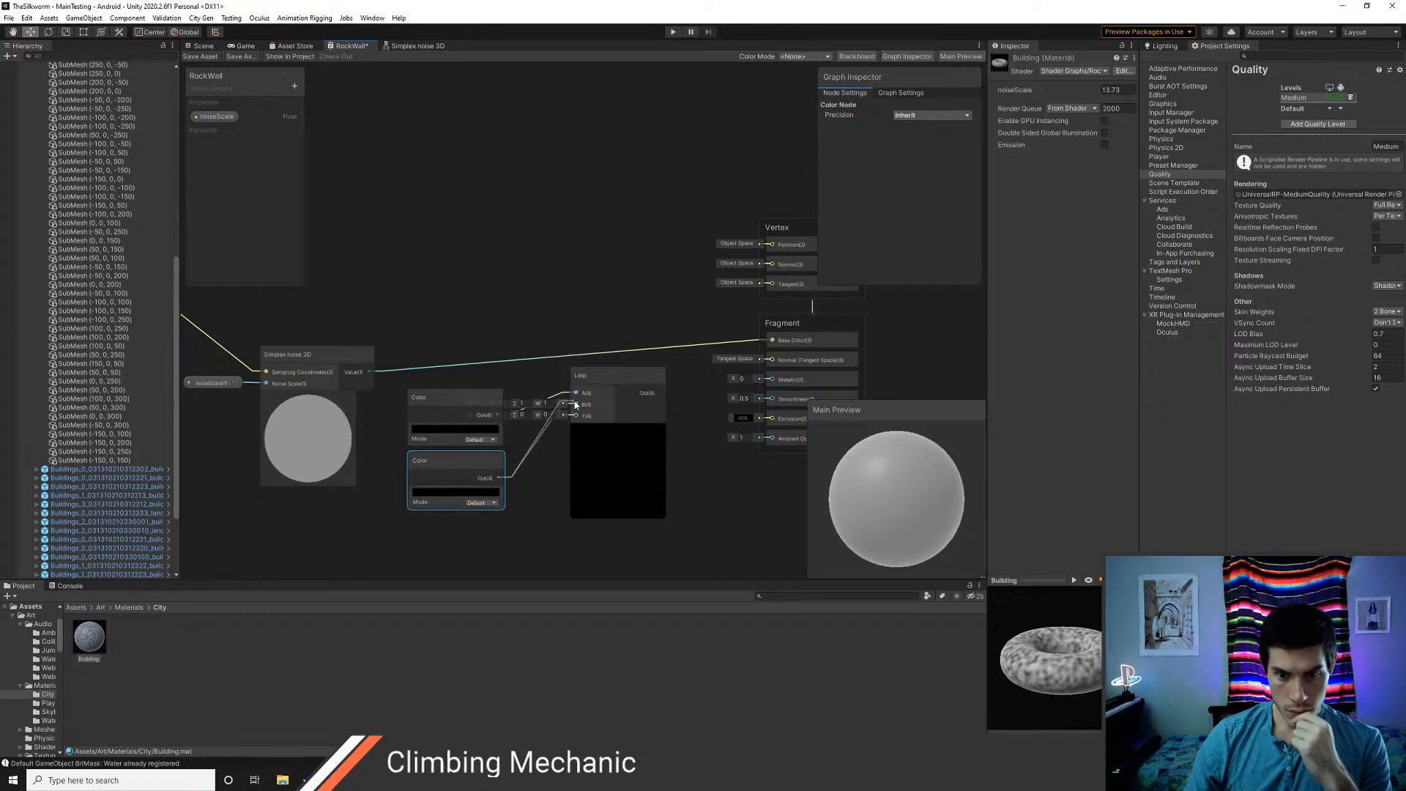
left_click(496, 433)
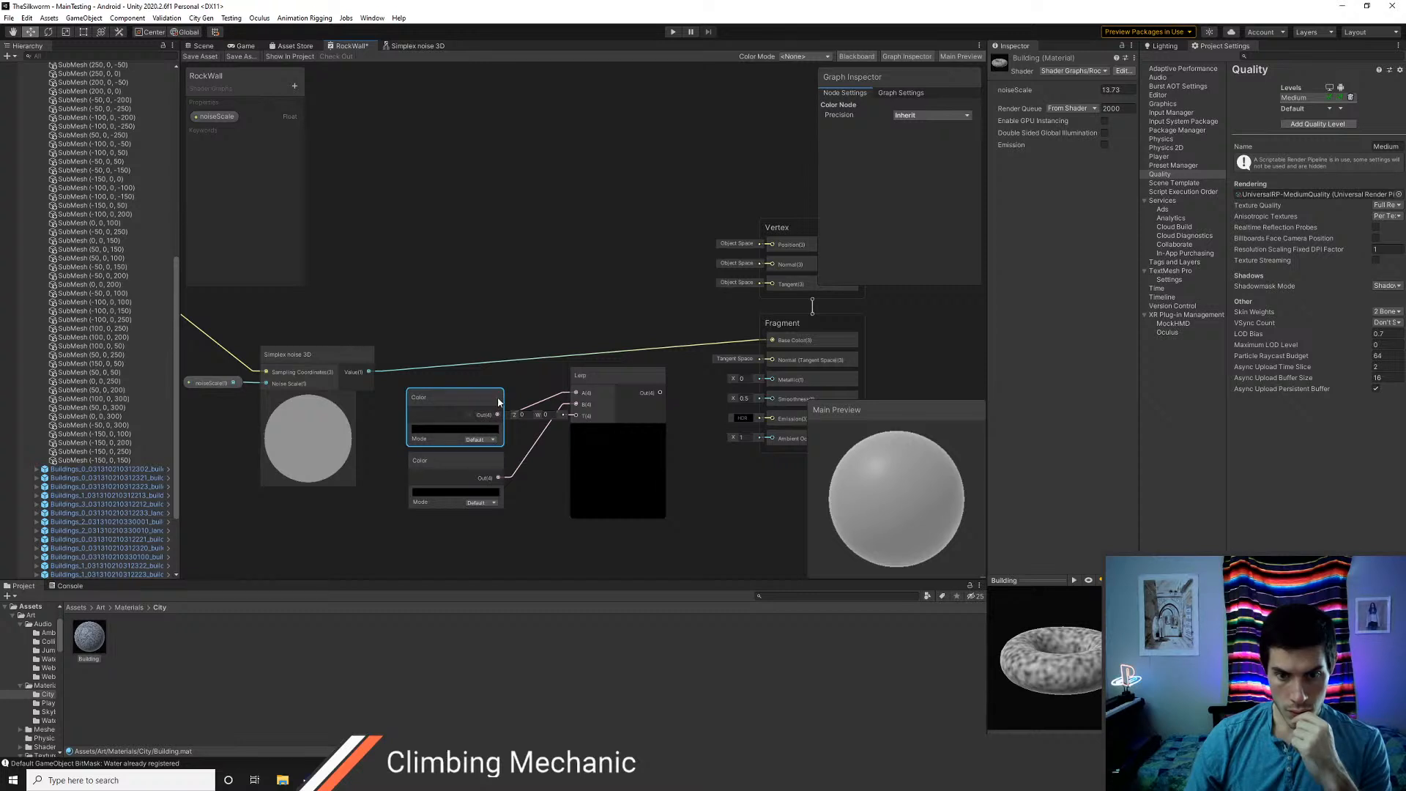
left_click_drag(481, 398, 490, 379)
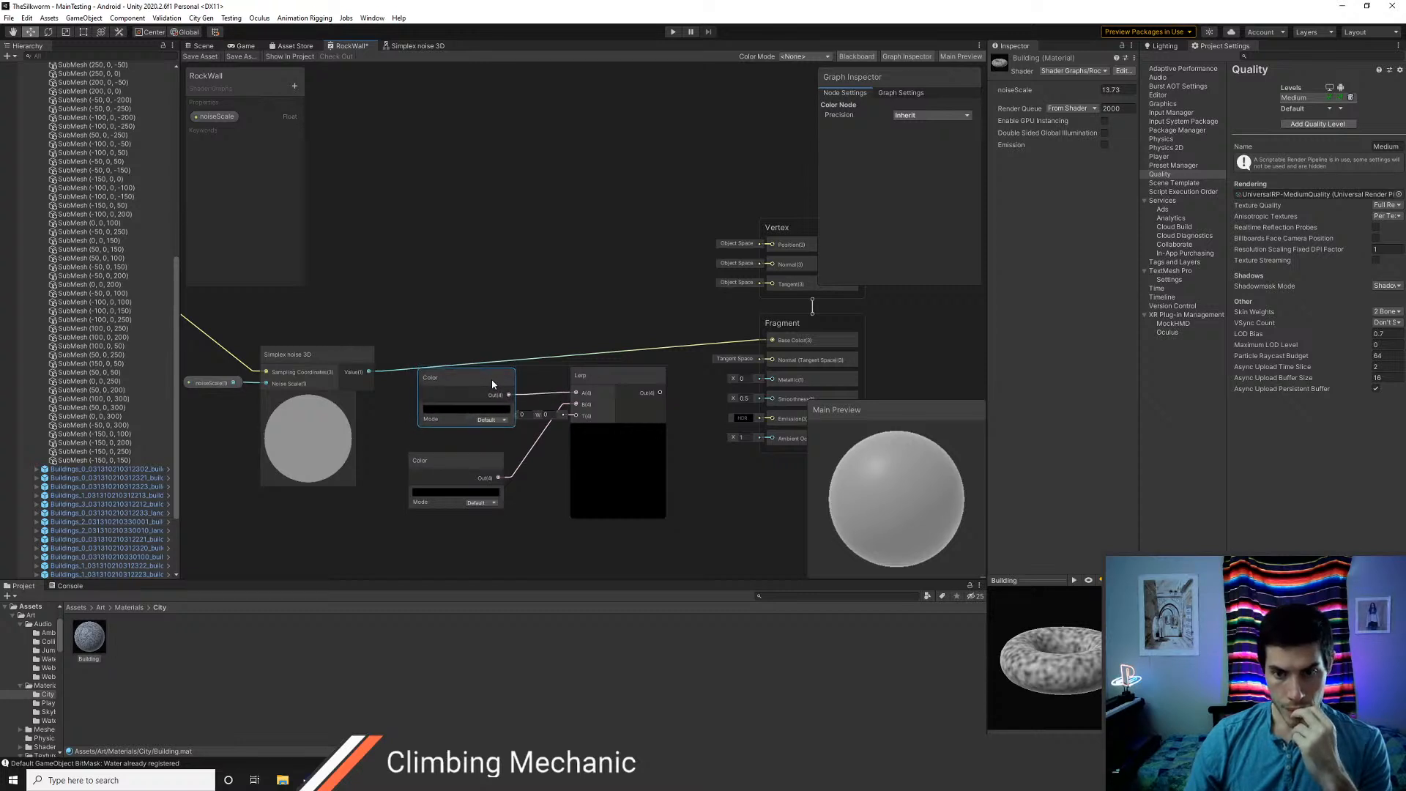
Remove the noise connection to Base Color, connect the Simplex noise 3D value to Lerp's T input, and move the Color nodes above it
left_click(614, 353)
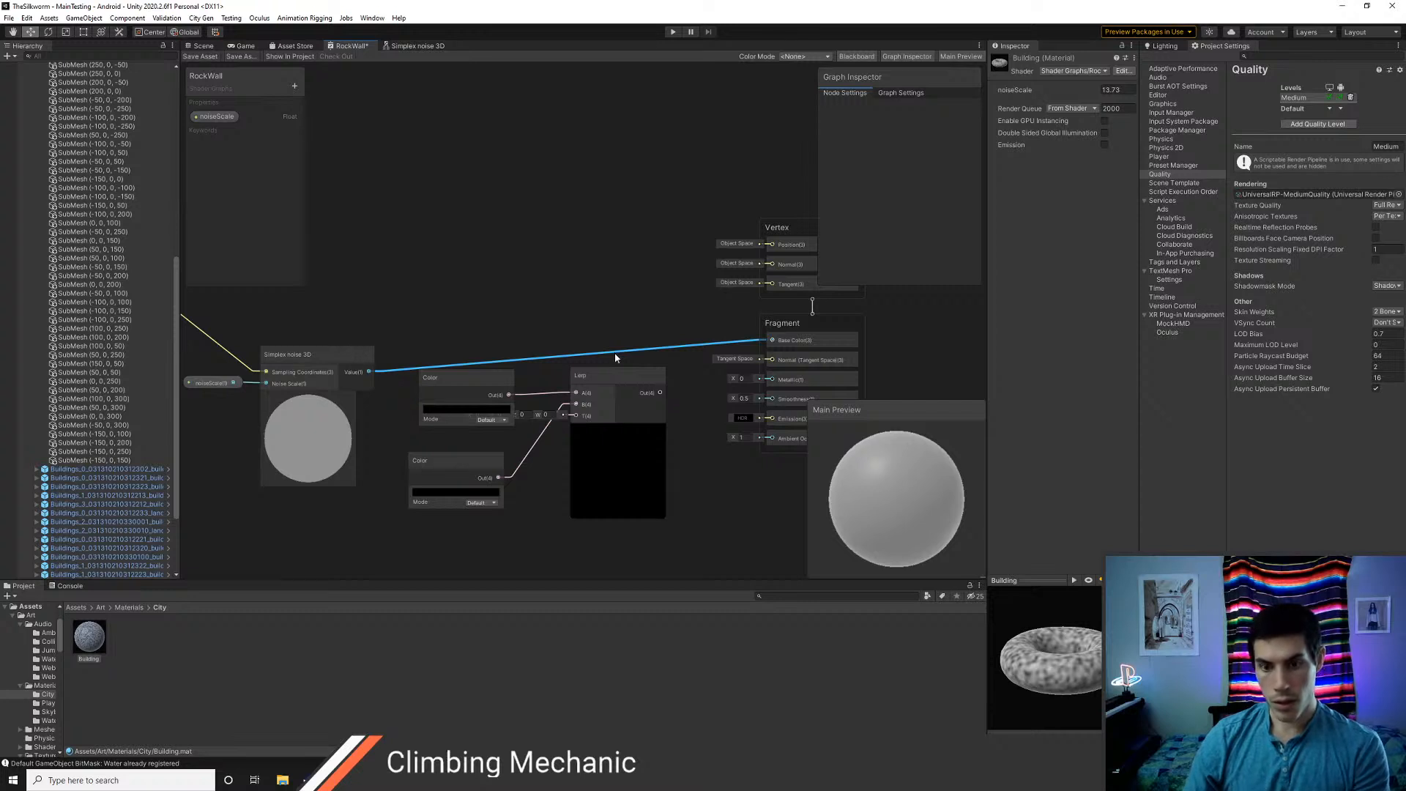
left_click_drag(613, 374, 626, 323)
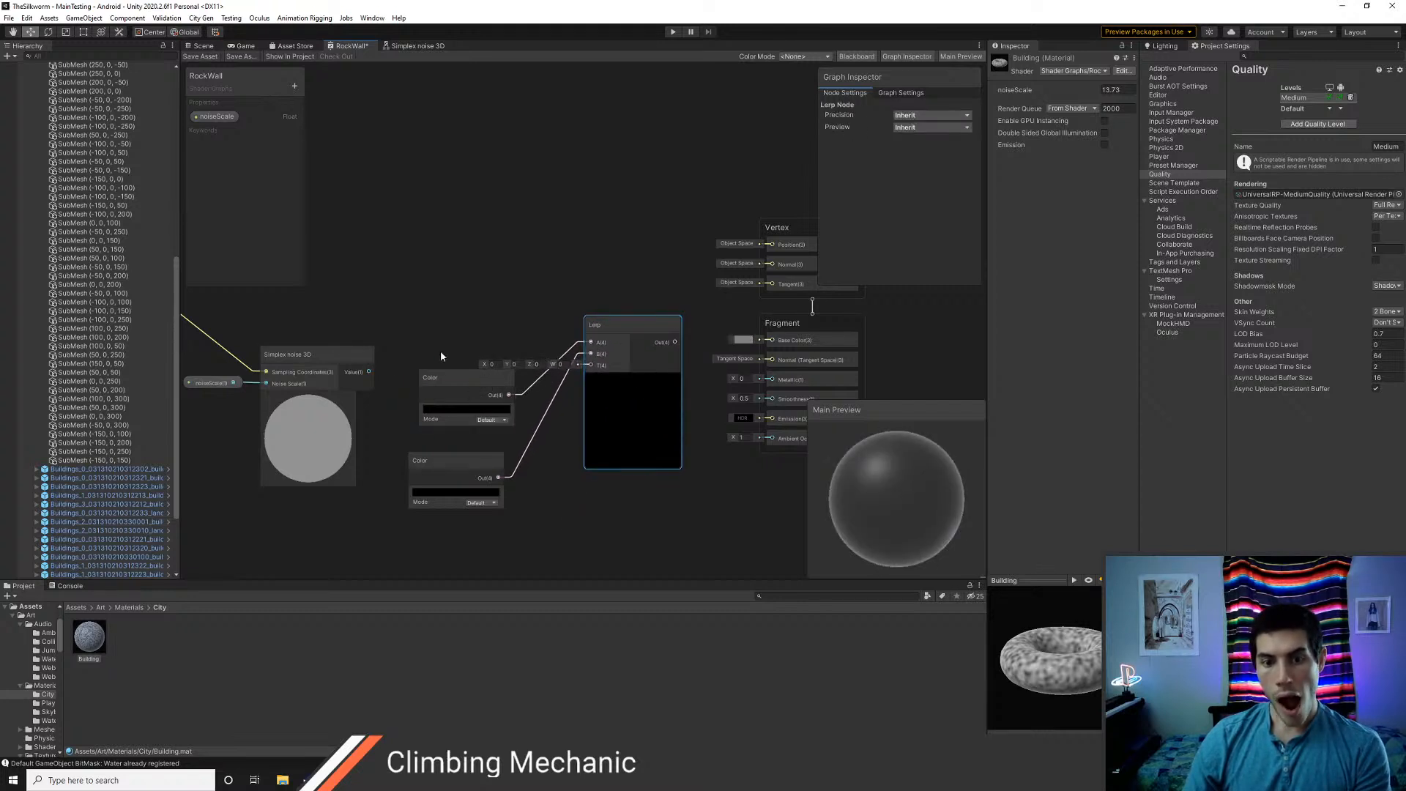
left_click_drag(440, 376, 453, 222)
left_click_drag(451, 459, 477, 298)
mouse_move(369, 372)
left_mouse_down()
mouse_move(587, 372)
mouse_move(529, 344)
mouse_move(495, 360)
left_mouse_up()
Set the upper Color to grey 383838 and the lower to grey with V 57, and connect the Lerp output to Base Color
left_click(468, 256)
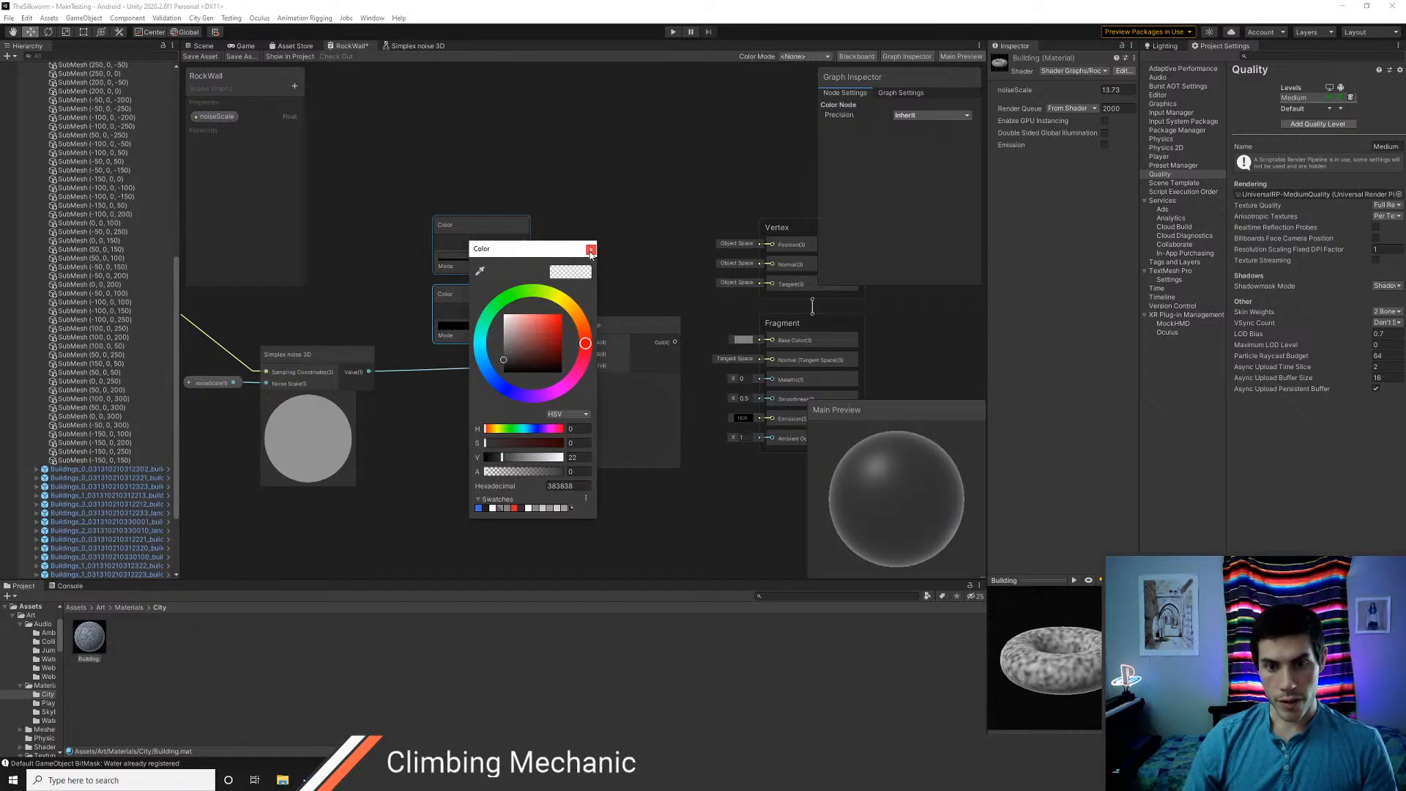
left_click(591, 250)
left_click(489, 325)
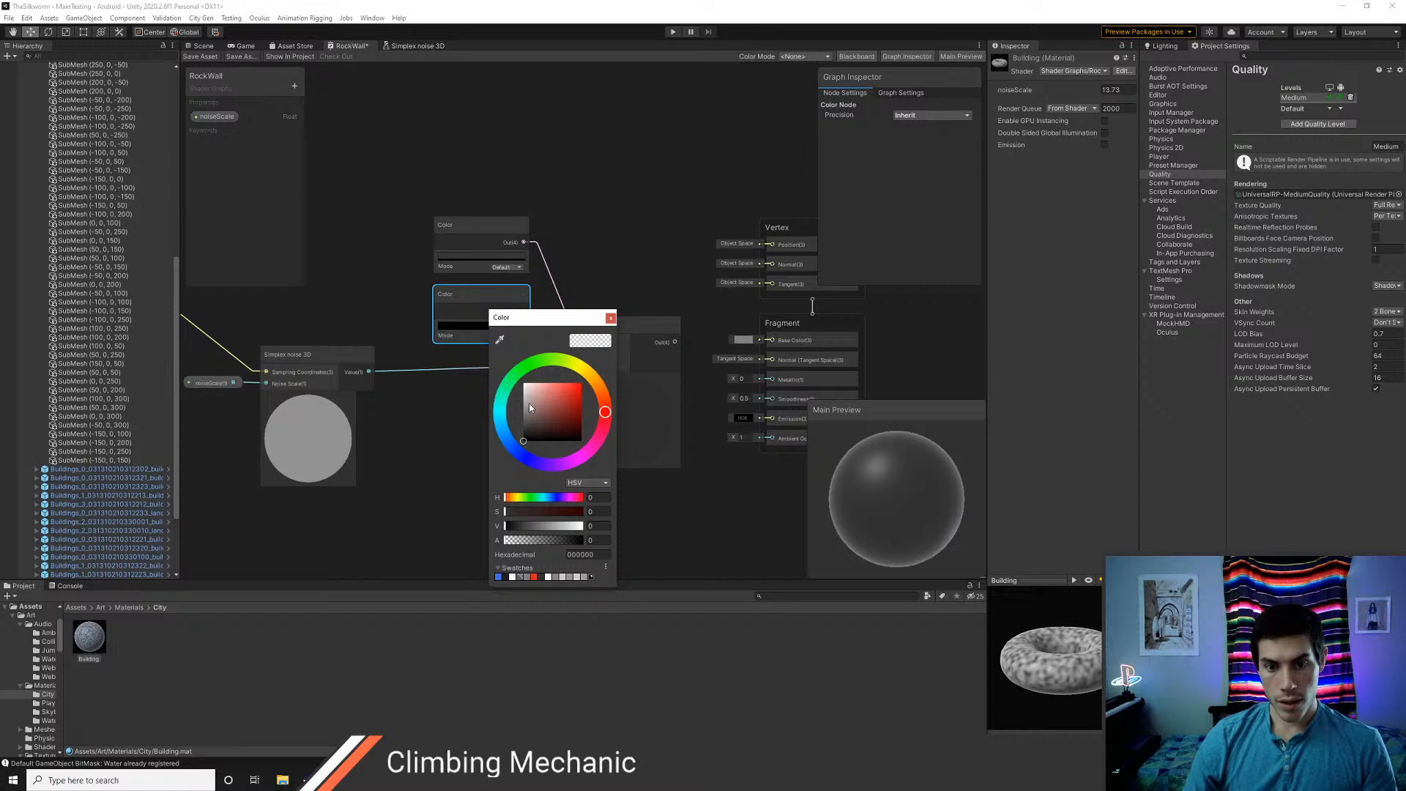
left_click_drag(530, 407, 520, 409)
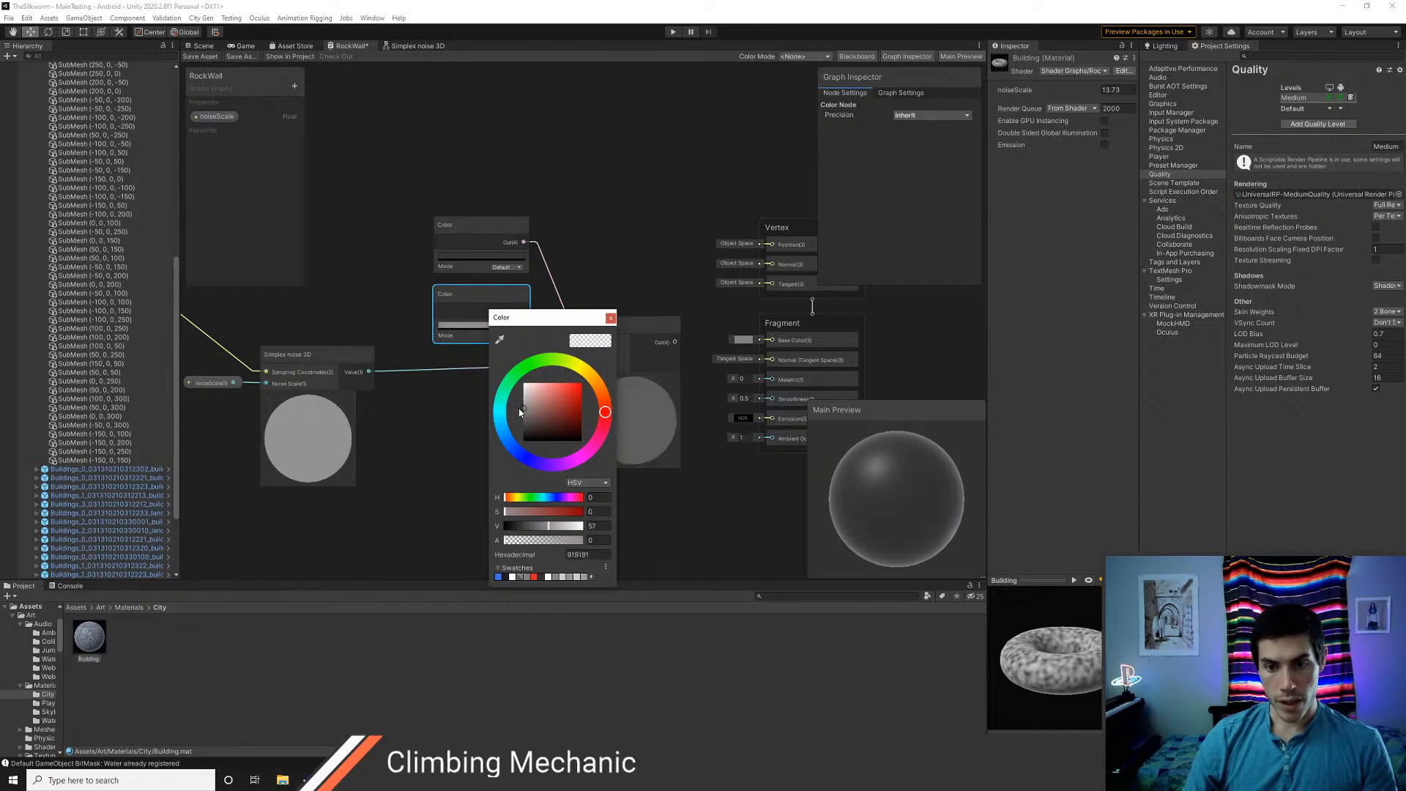
left_click(610, 318)
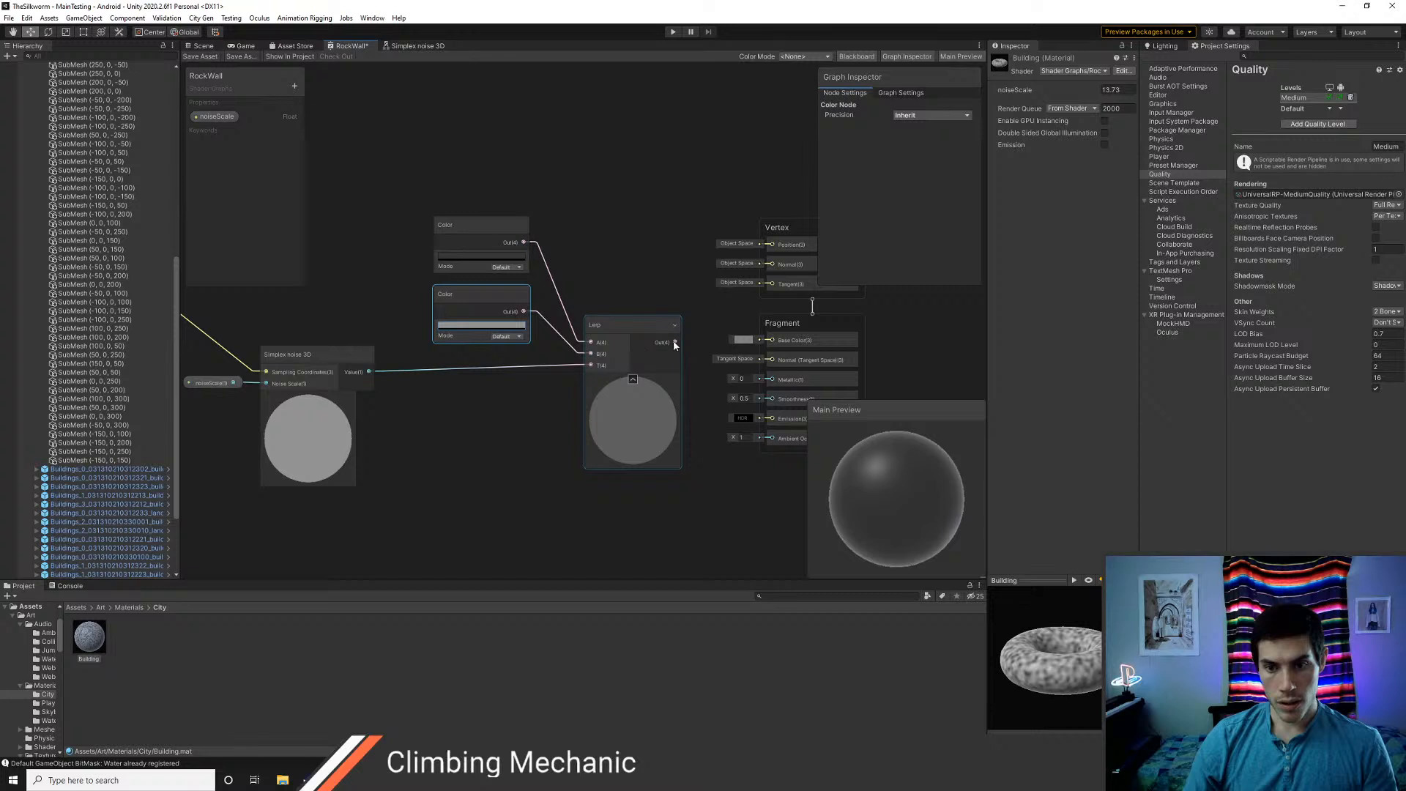
left_click_drag(674, 342, 772, 341)
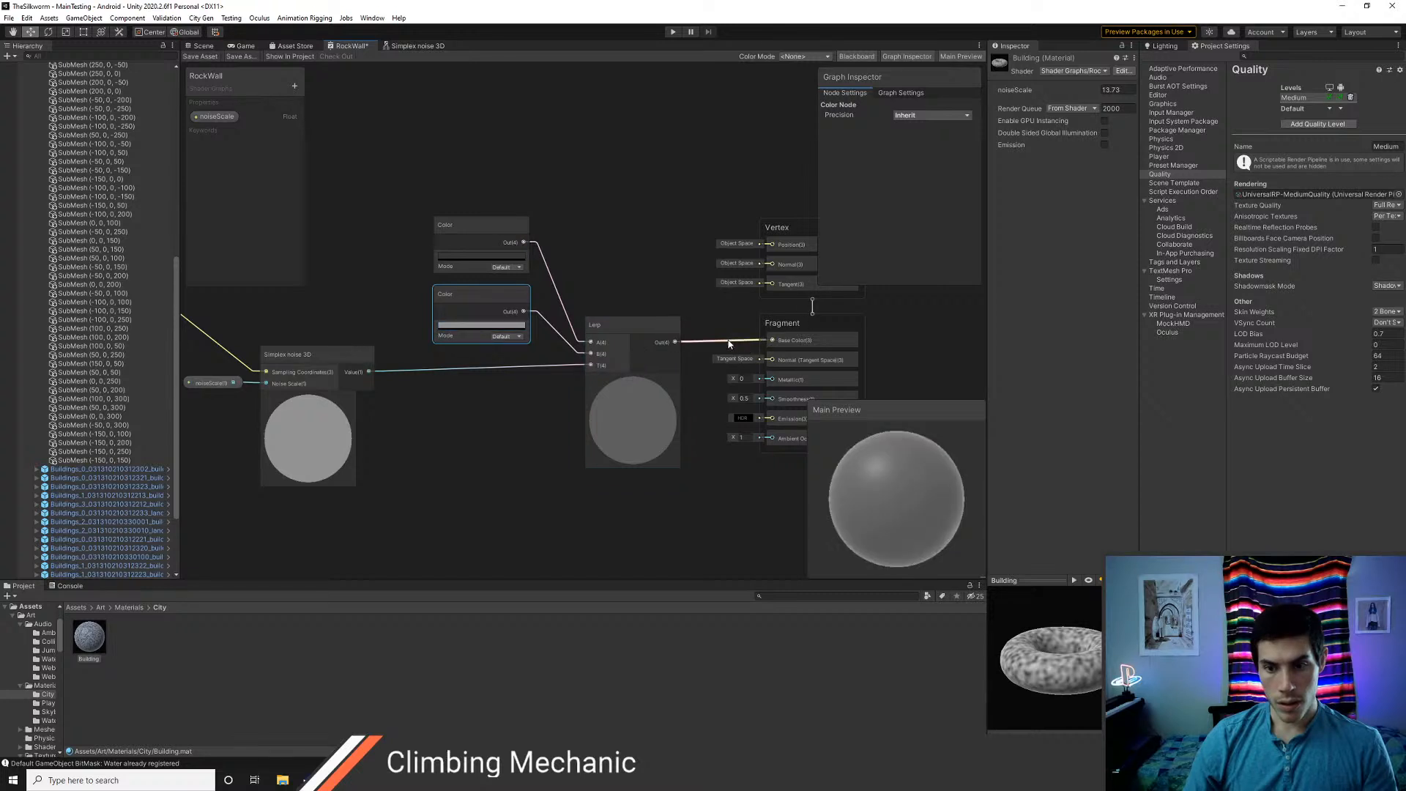
middle_click_drag(484, 415, 558, 404)
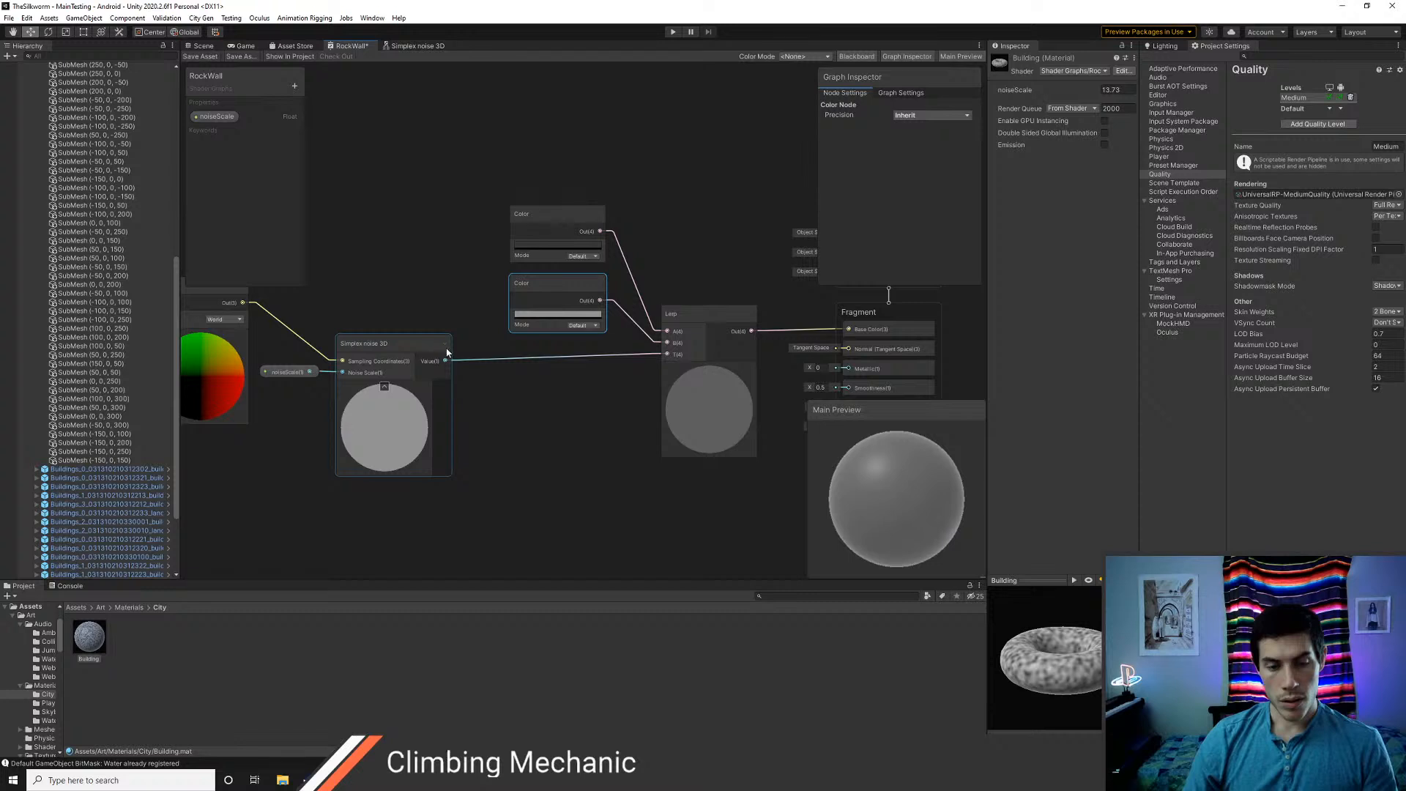
Examine the SimplexNoise3D and Remap nodes in the Simplex noise 3D sub graph
left_click(408, 46)
scroll(650, 375, "up", 3)
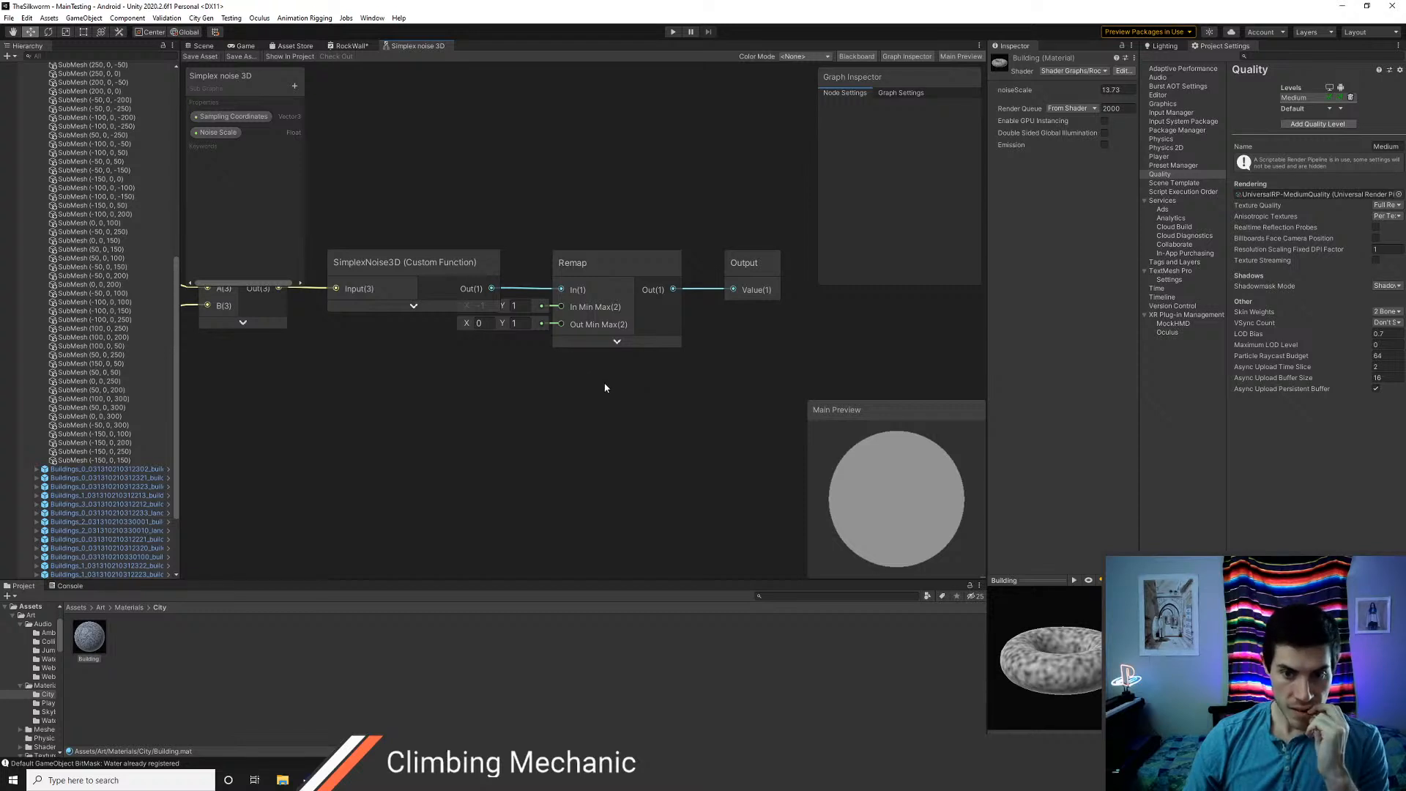
middle_click_drag(605, 382, 628, 397)
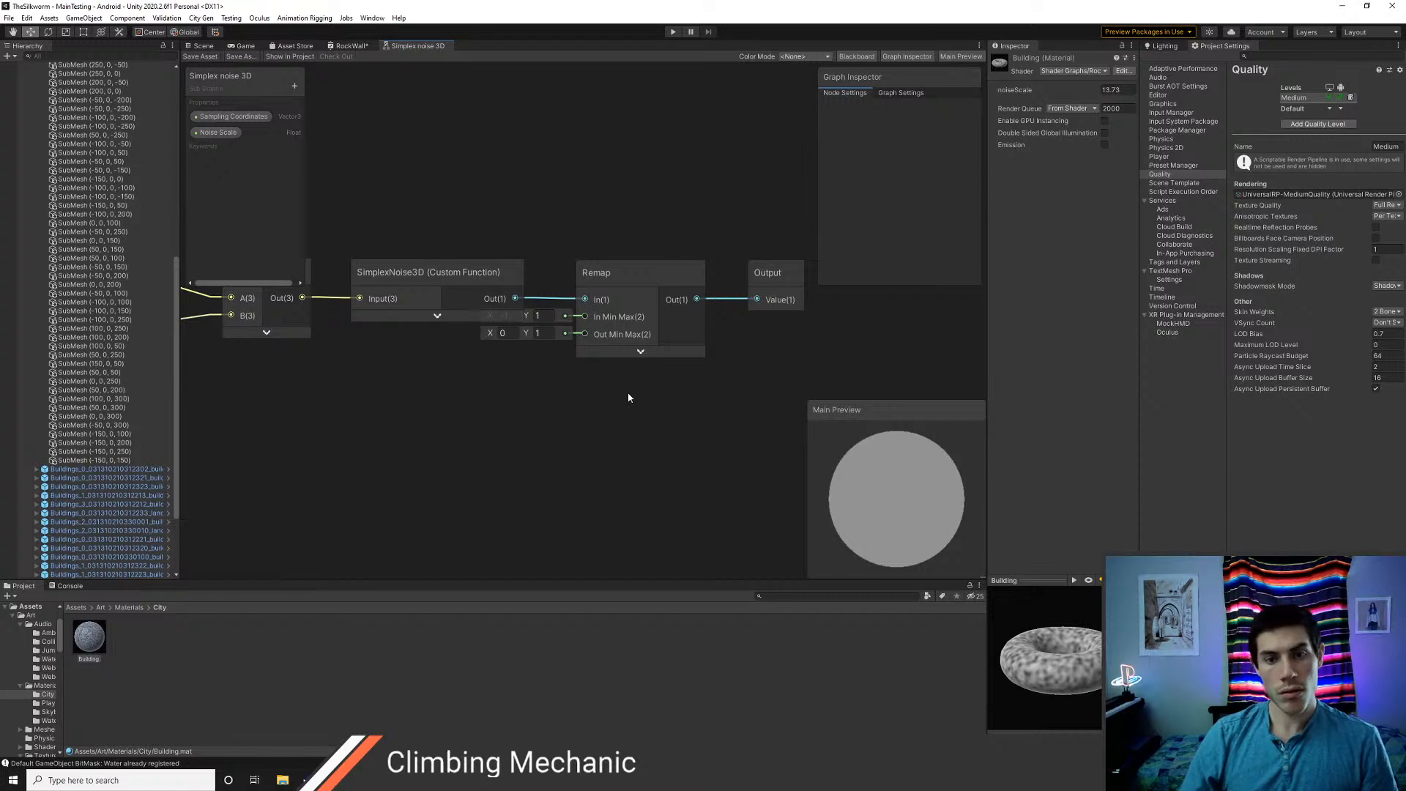
Save the RockWall shader graph and inspect the blended grey noise on the buildings in the Scene view
left_click(352, 46)
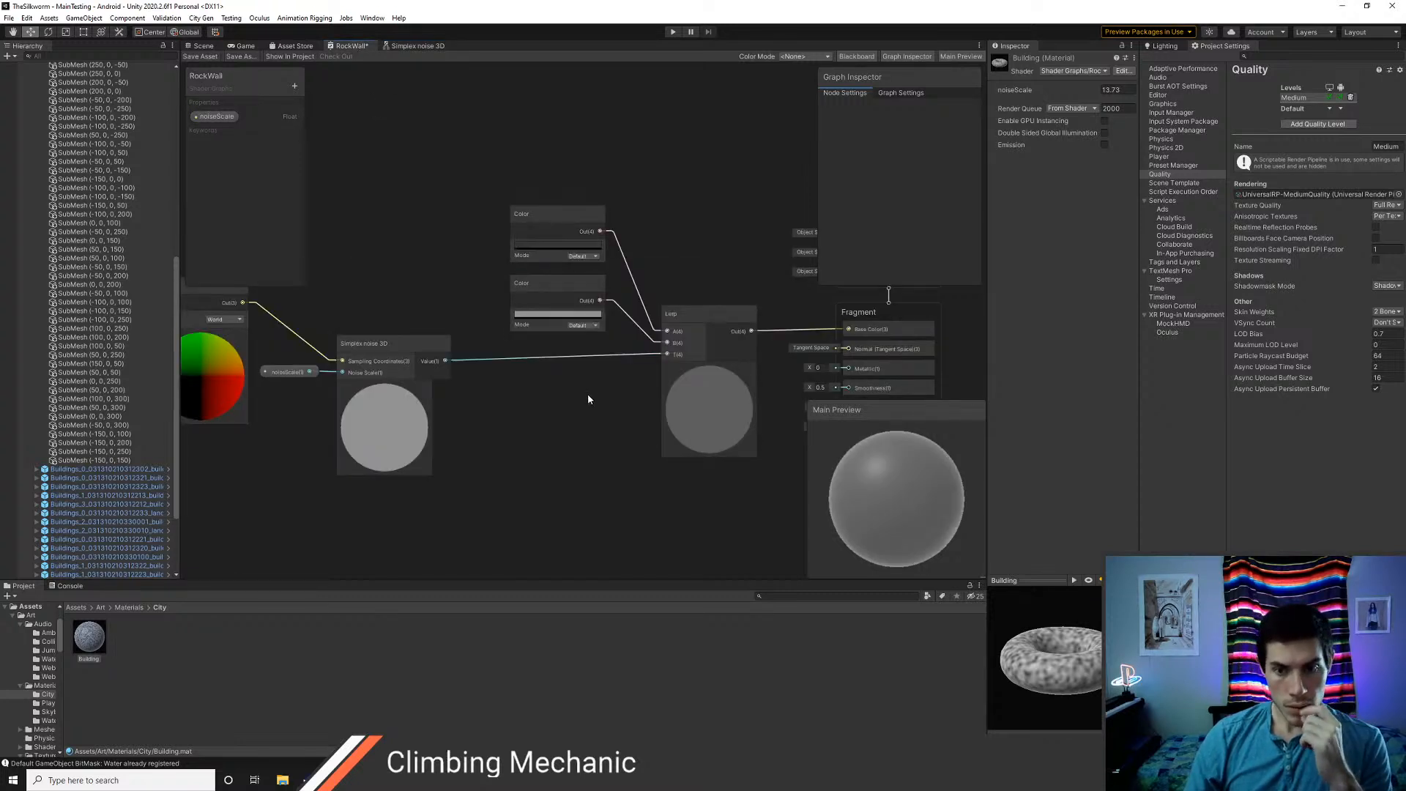
middle_click_drag(588, 393, 539, 424)
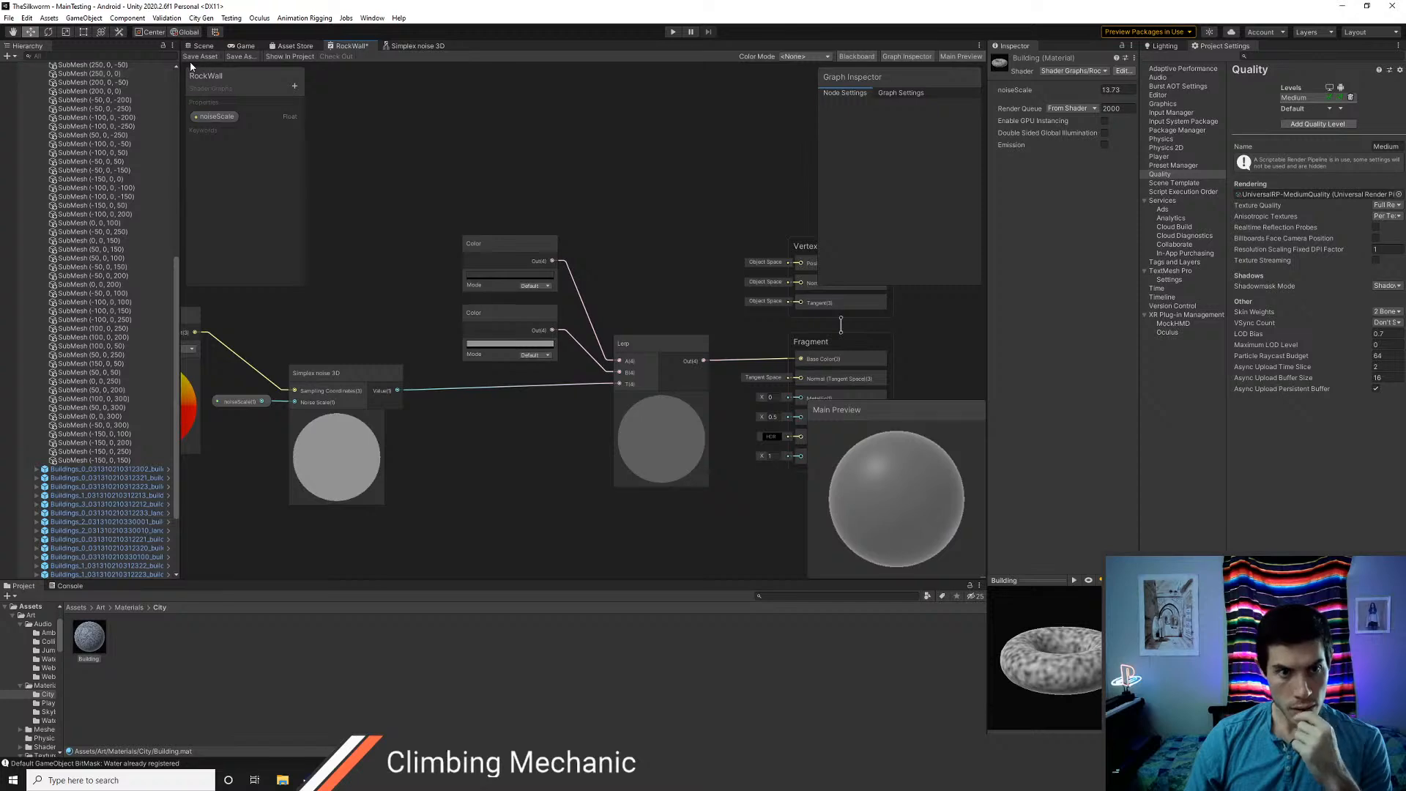
left_click(203, 46)
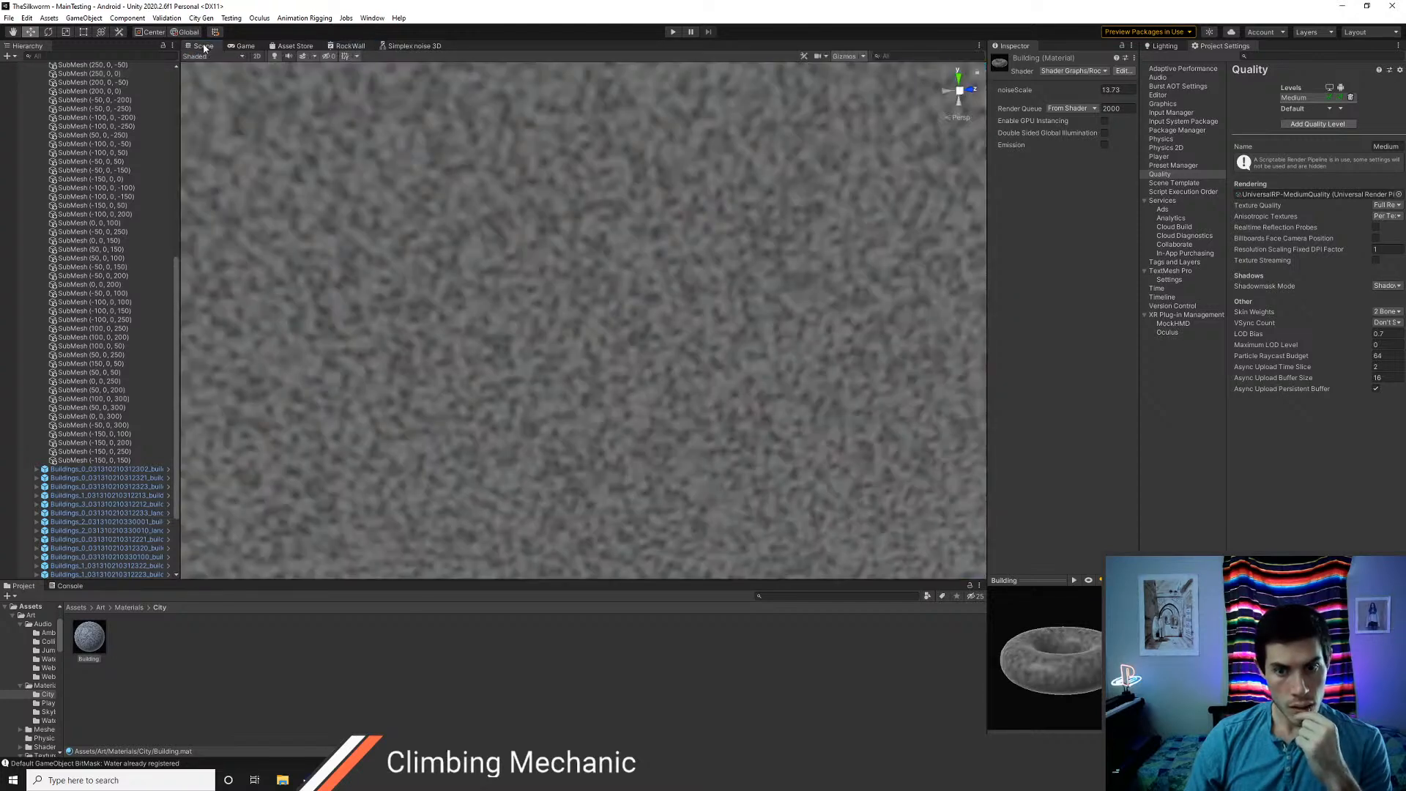
right_click_drag(571, 377, 624, 358)
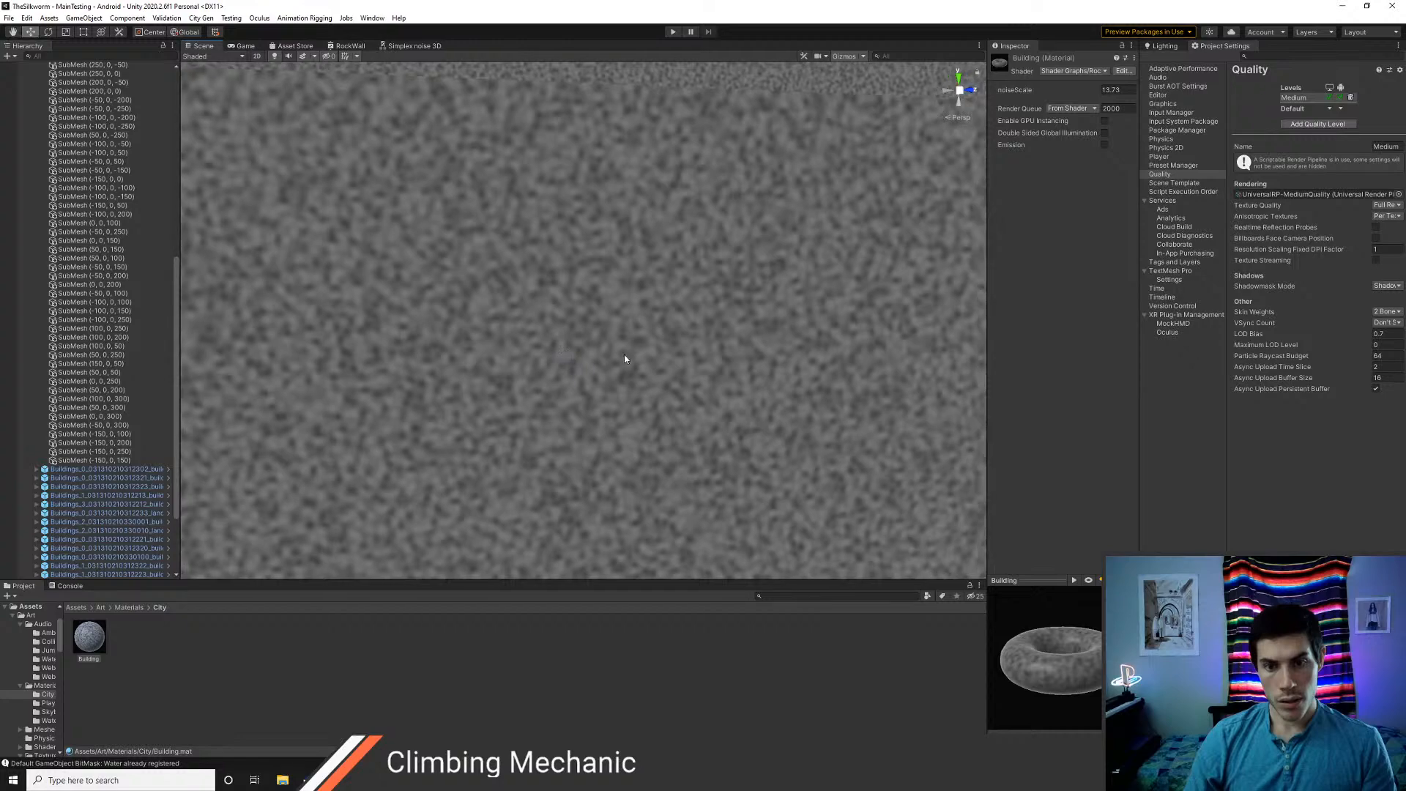
right_click_drag(565, 314, 810, 444)
mouse_move(649, 424)
right_mouse_down()
mouse_move(687, 386)
mouse_move(714, 427)
mouse_move(695, 346)
mouse_move(748, 433)
mouse_move(626, 349)
mouse_move(652, 405)
right_mouse_up()
scroll(658, 411, "down", 8)
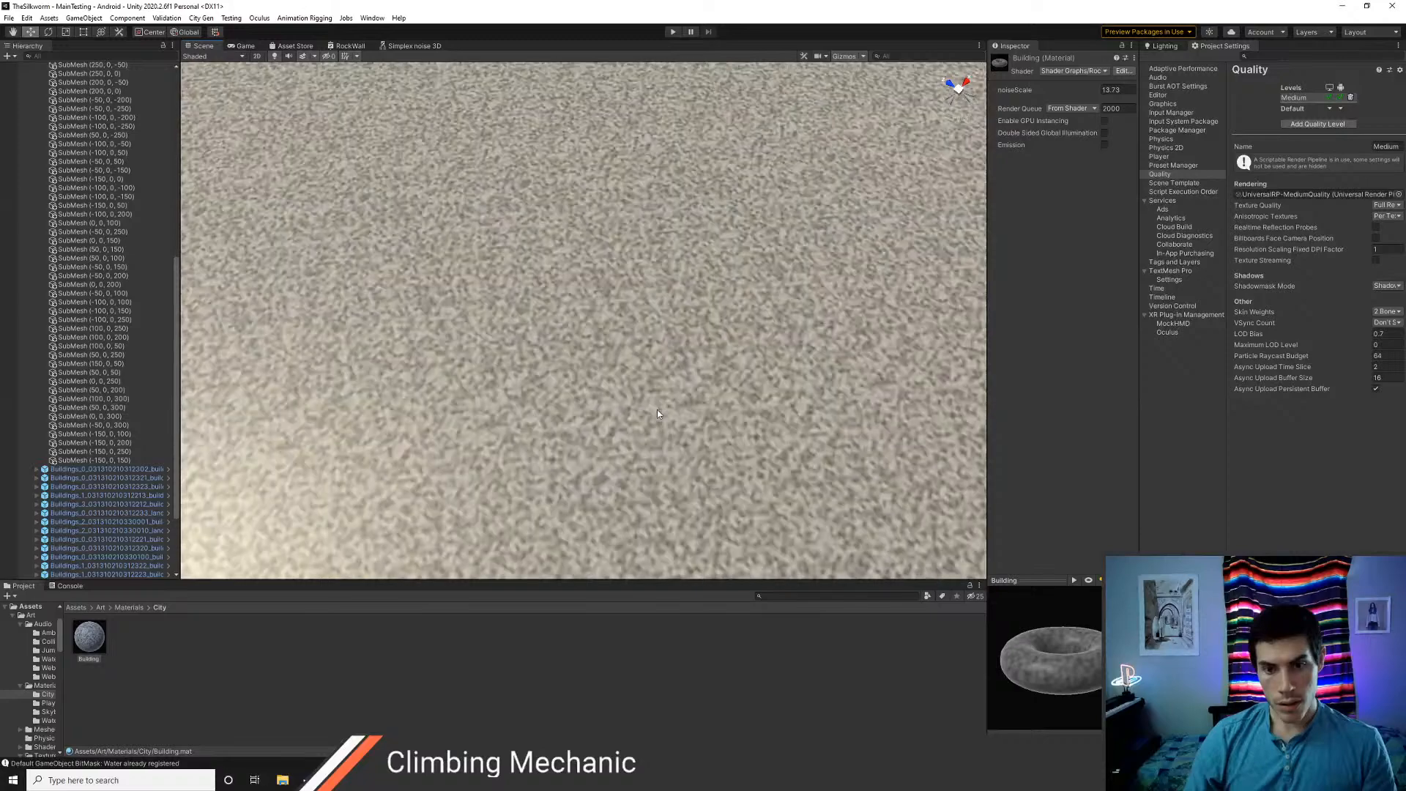
right_click_drag(661, 415, 639, 393)
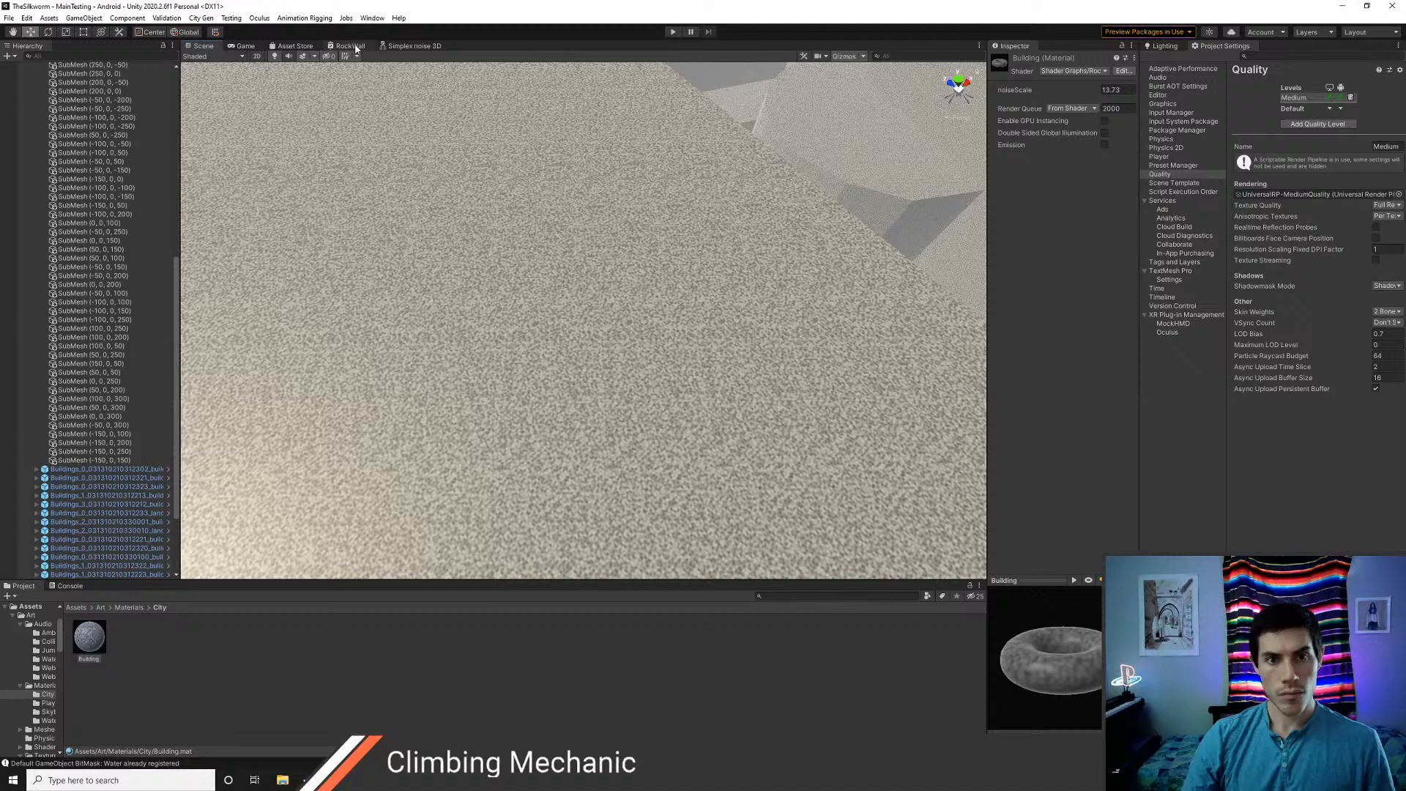
Add a Triplanar node to the RockWall graph and place it above the Color nodes
left_click(351, 46)
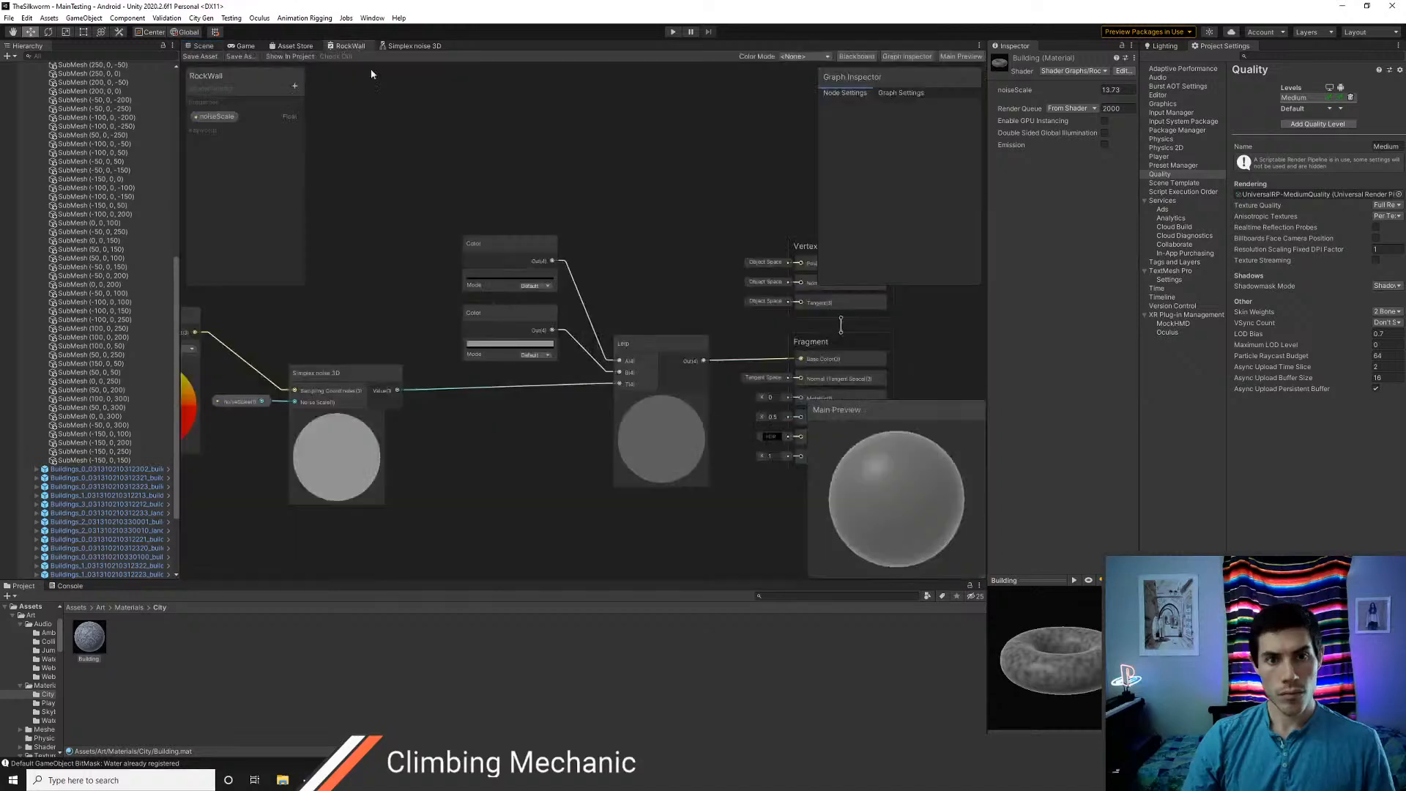
right_click(404, 149)
left_click(423, 164)
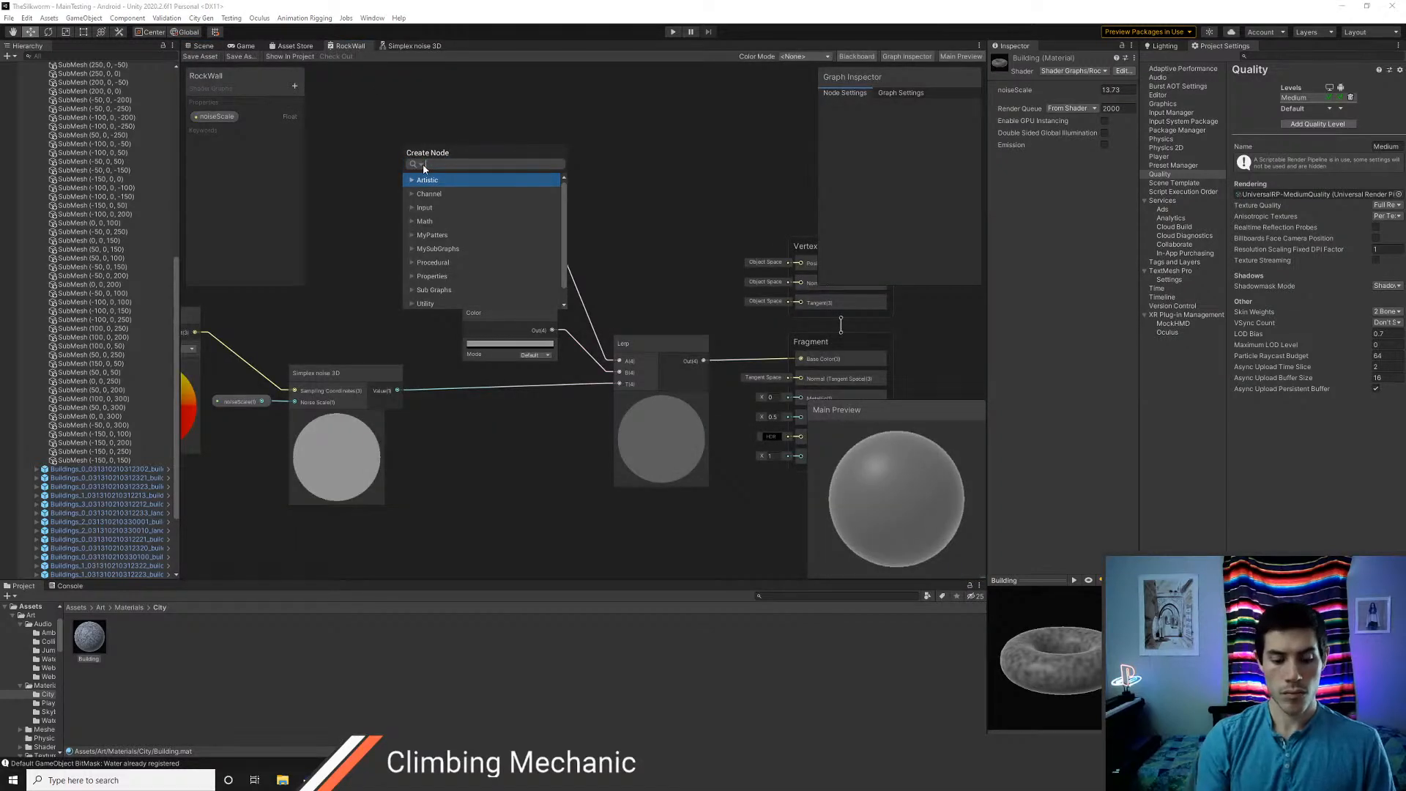
type("triplanar")
key("Return")
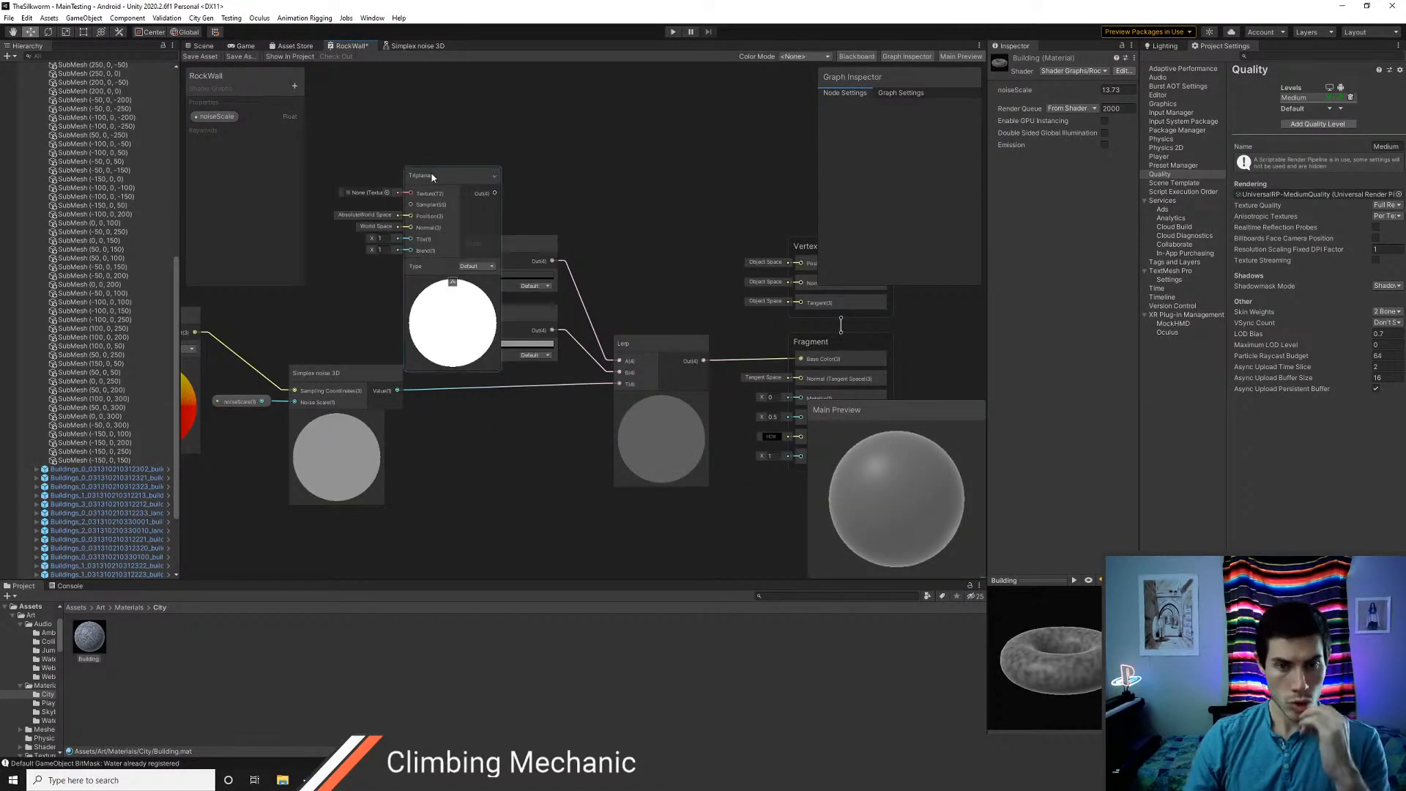
left_click_drag(424, 173, 595, 130)
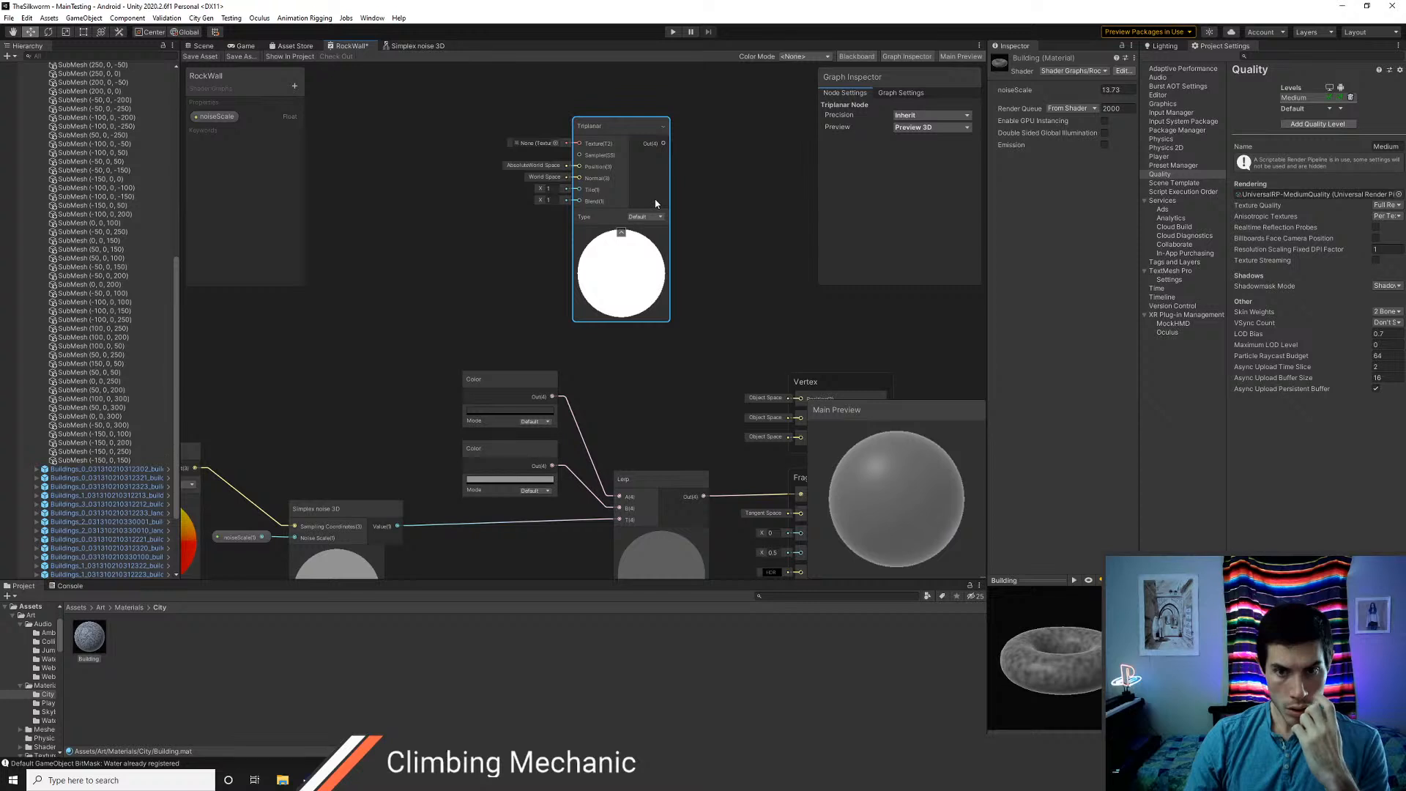
Assign the concrete_01_dif texture to the Triplanar node and connect its output to Base Color
left_click(555, 143)
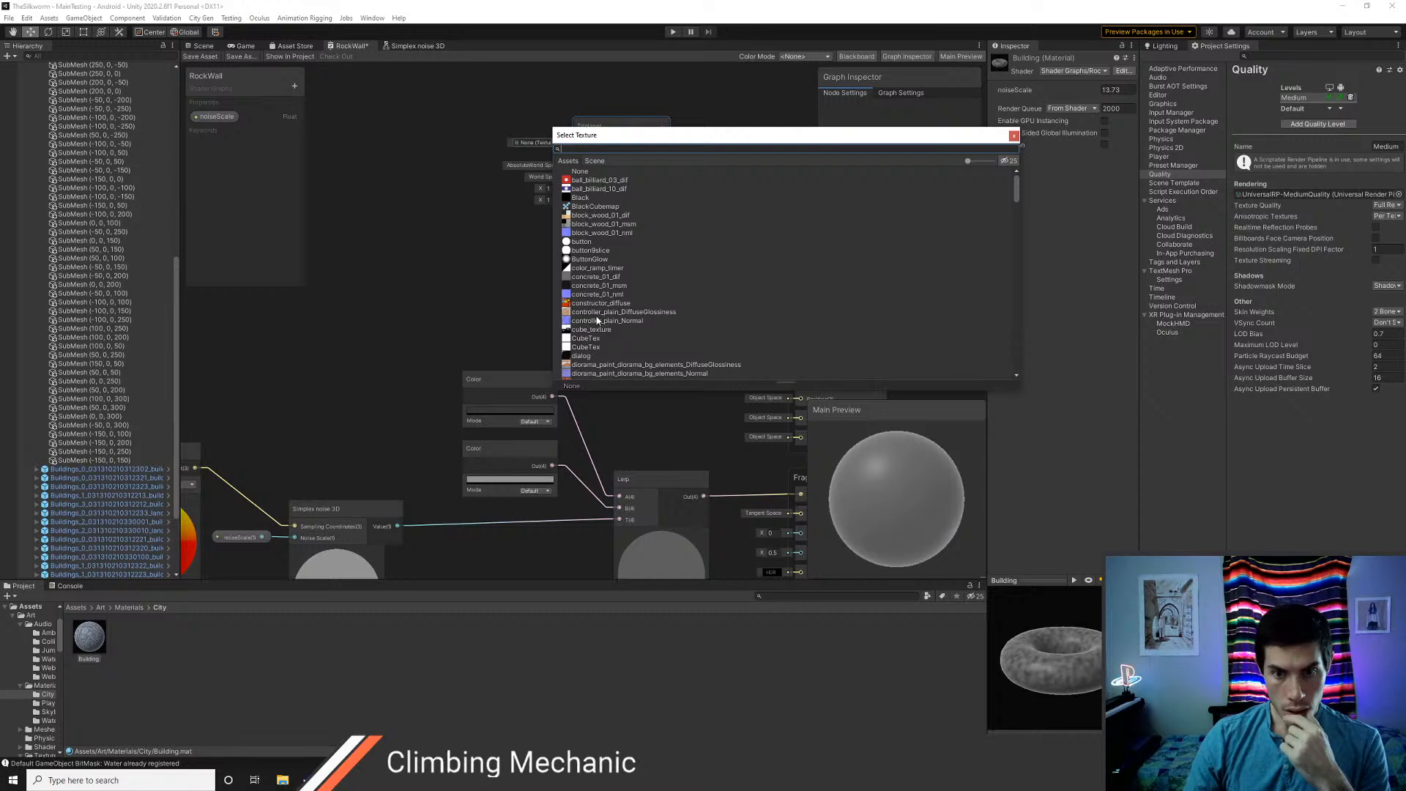
left_click(590, 277)
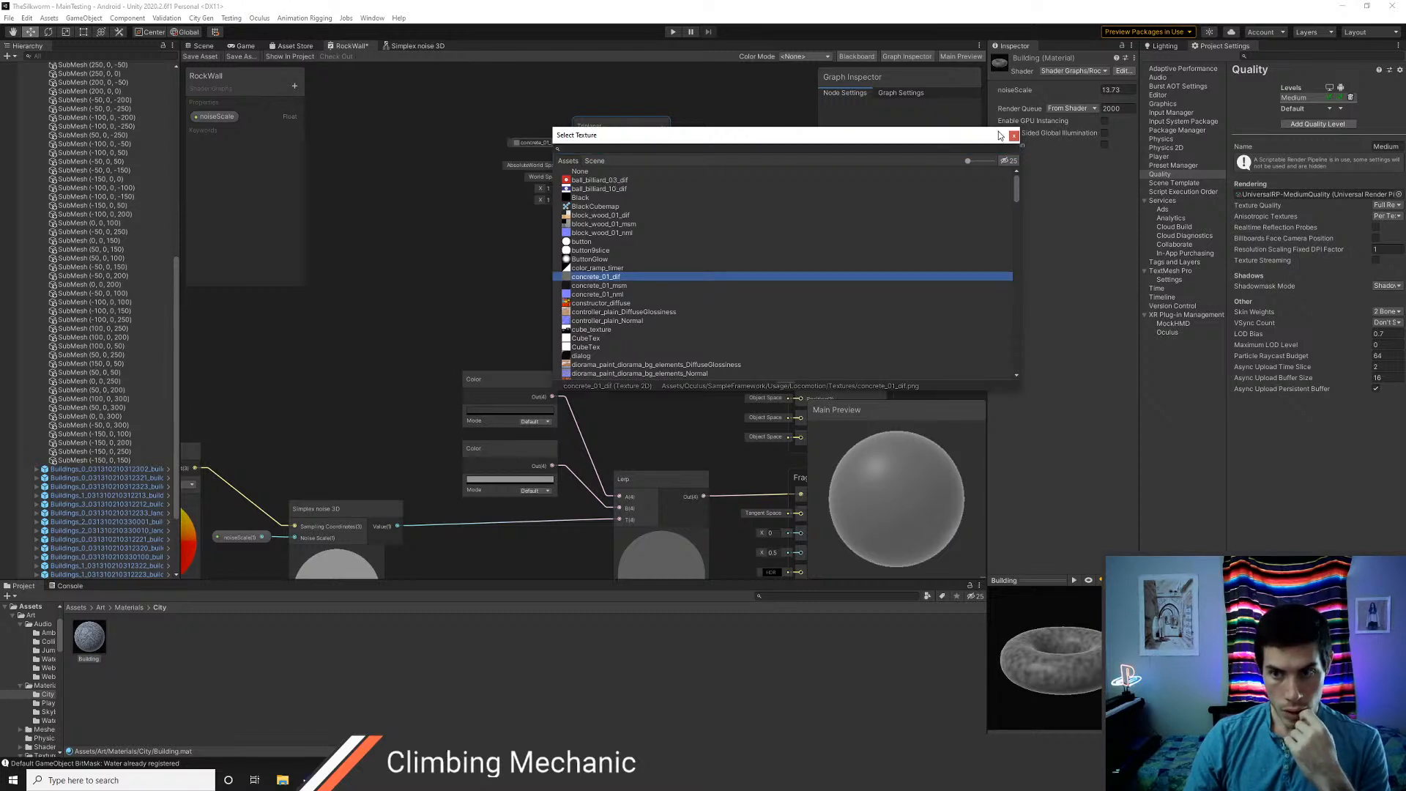
left_click(1014, 136)
middle_click_drag(764, 272, 679, 222)
left_click_drag(579, 93, 715, 445)
middle_click_drag(622, 288, 653, 357)
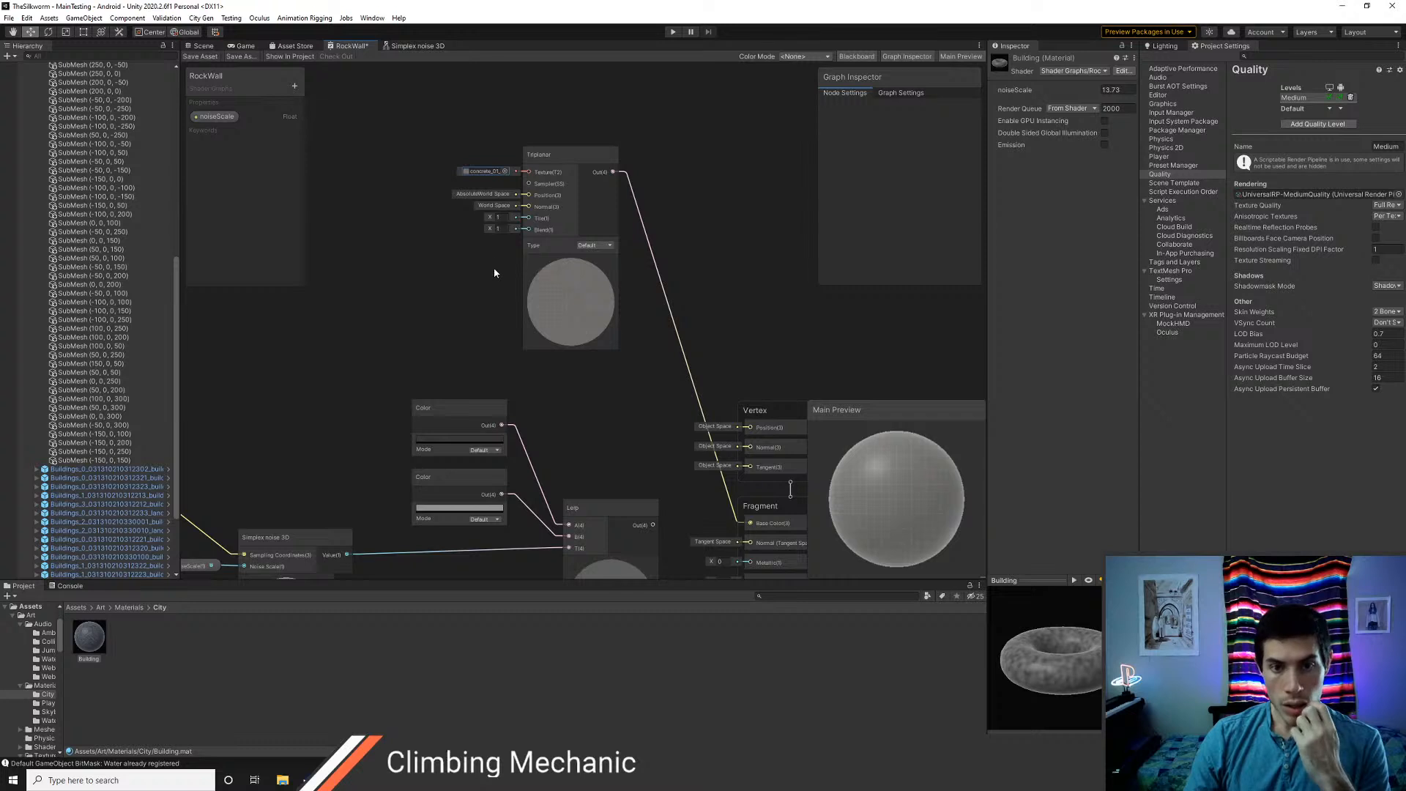
Save the RockWall graph and inspect the triplanar concrete texture on the buildings in the Scene view
left_click(202, 55)
left_click(203, 46)
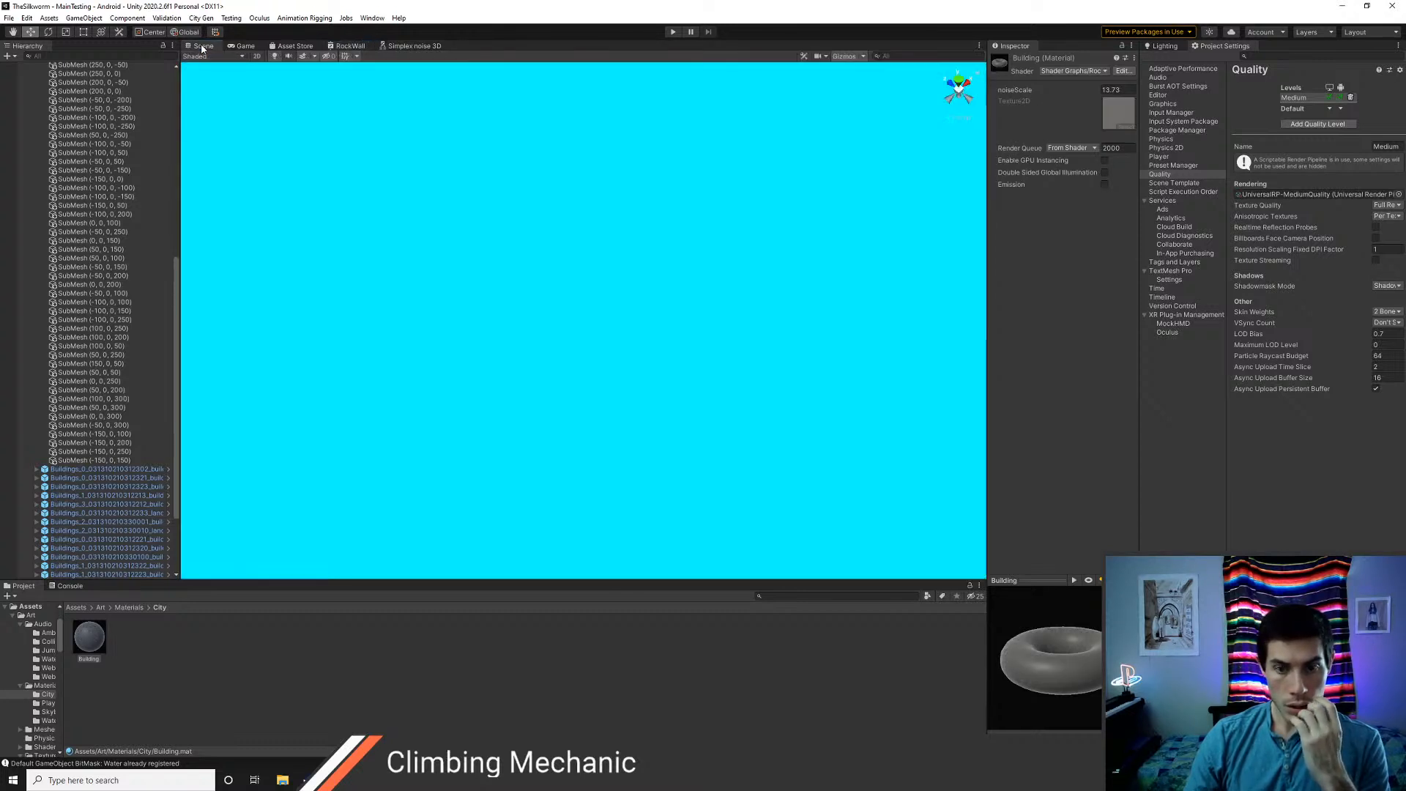
right_click_drag(619, 312, 617, 404)
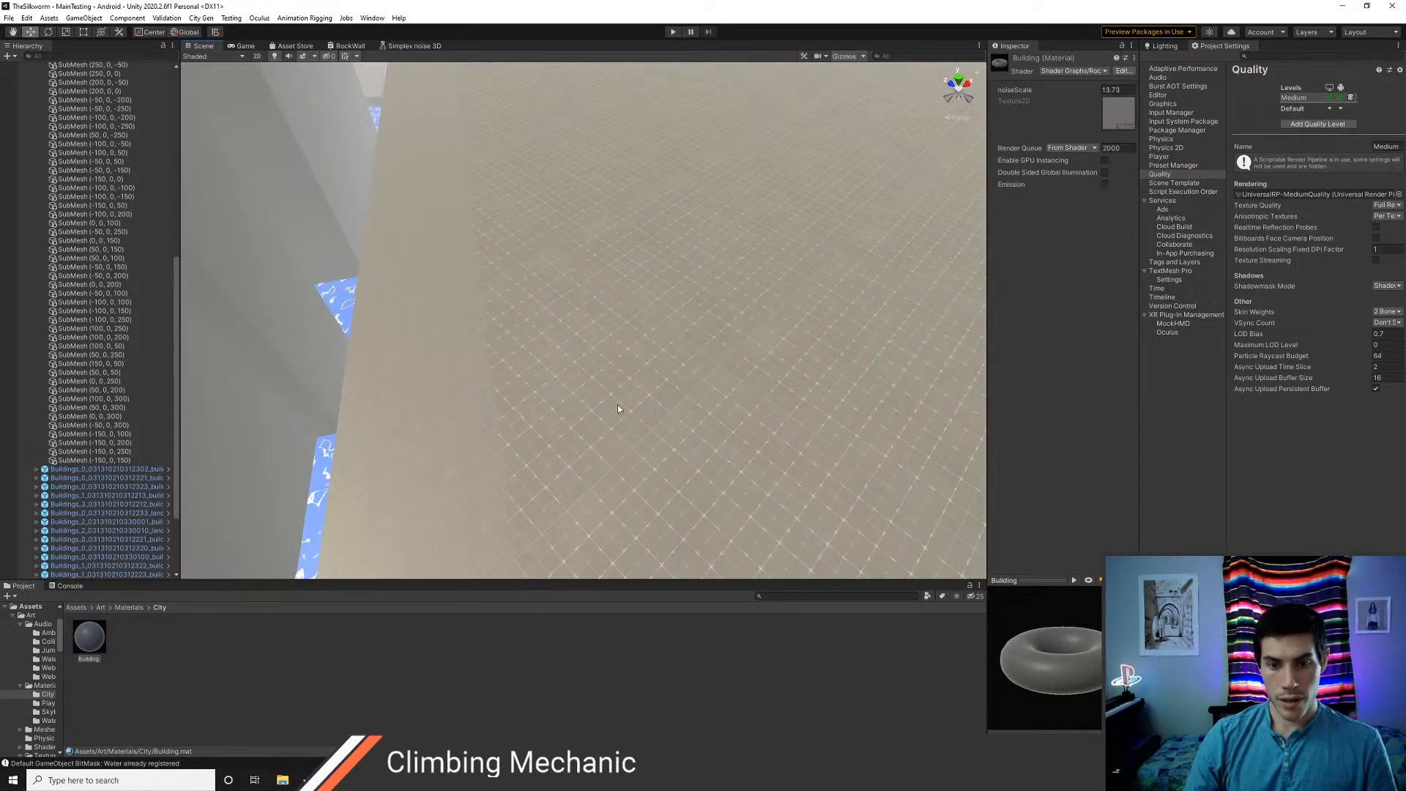
right_click_drag(678, 358, 666, 357)
Switch to Chrome and open the bookmarked textures.com site from the Dev Resources art textures folder
key("alt+Tab")
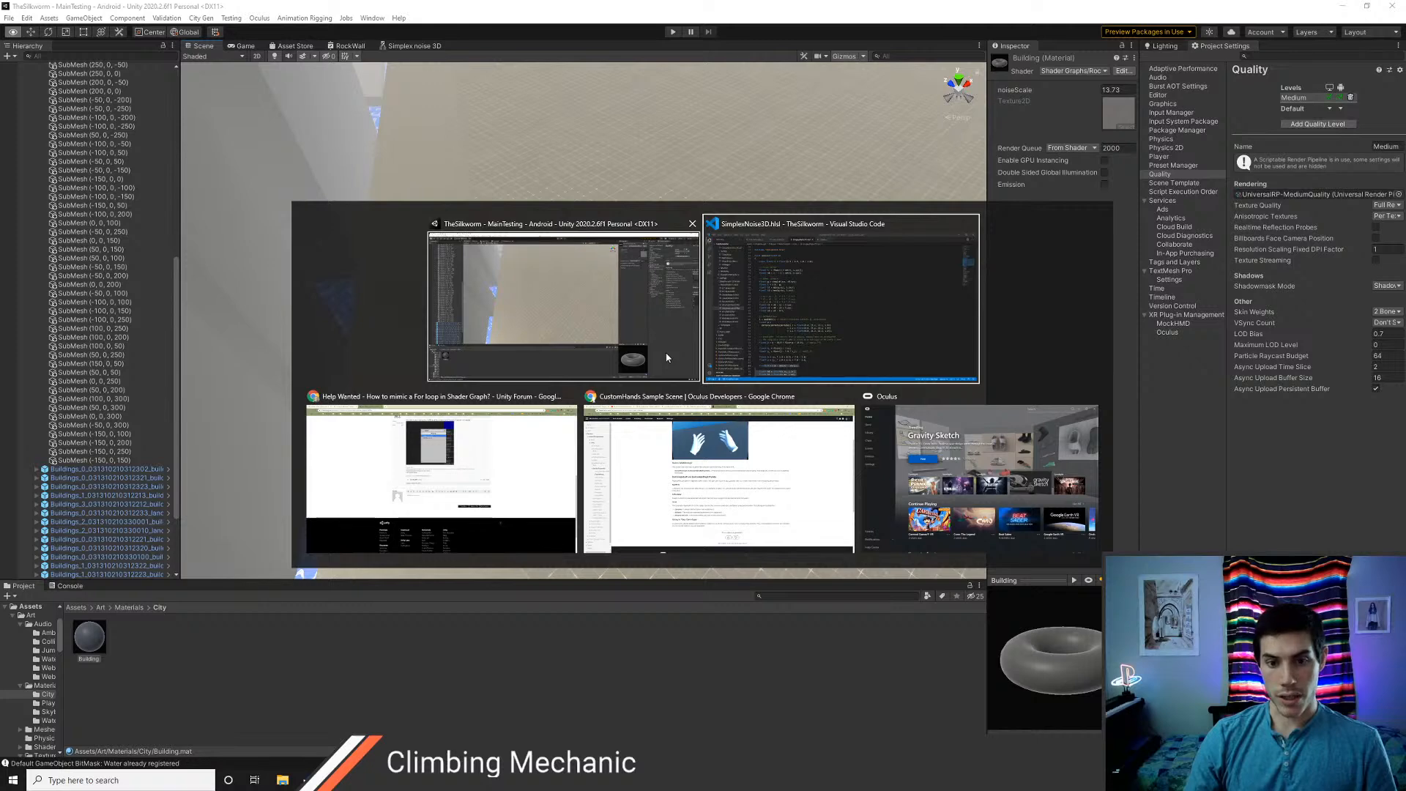
key("alt+Tab")
key("alt+Tab")
key("alt+Tab")
key("alt+Tab")
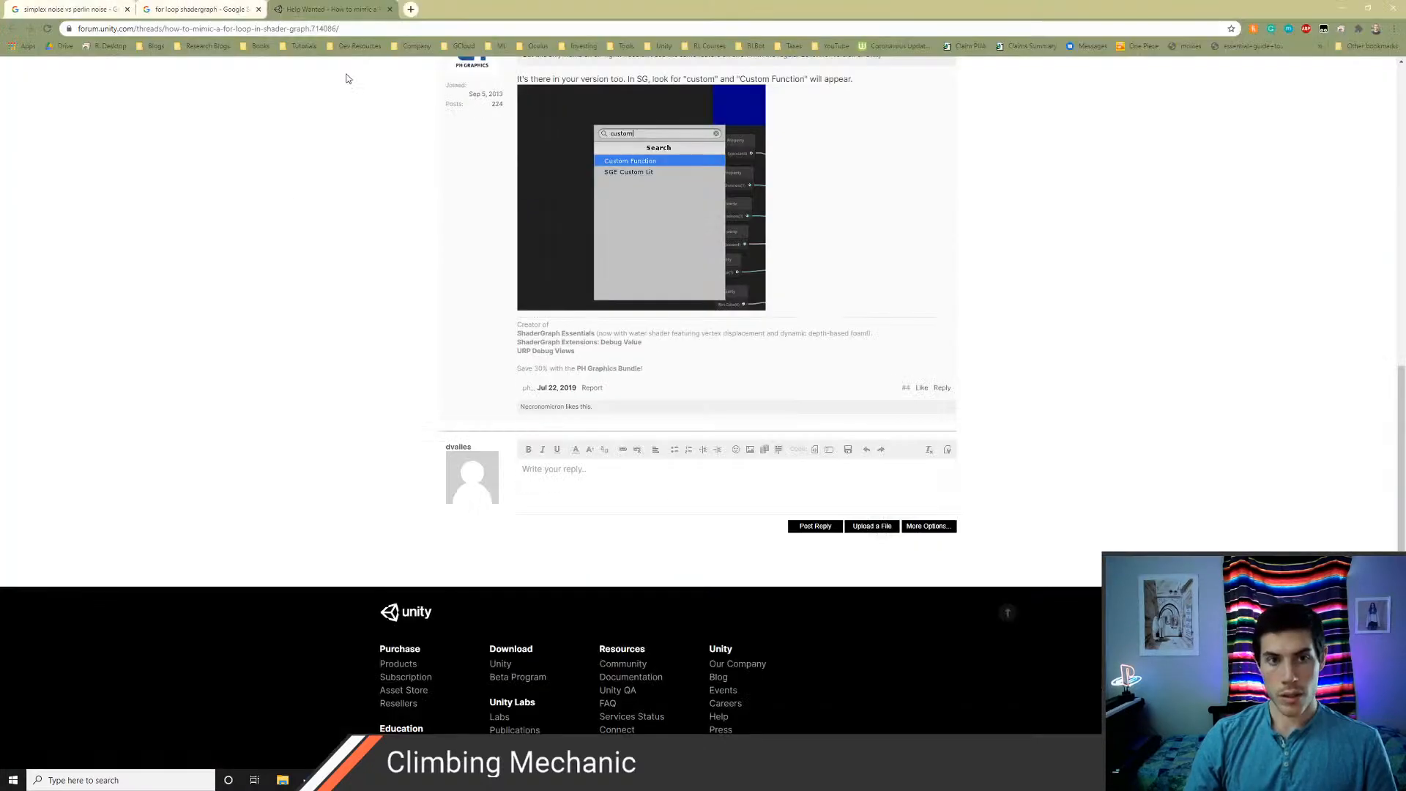
left_click(412, 10)
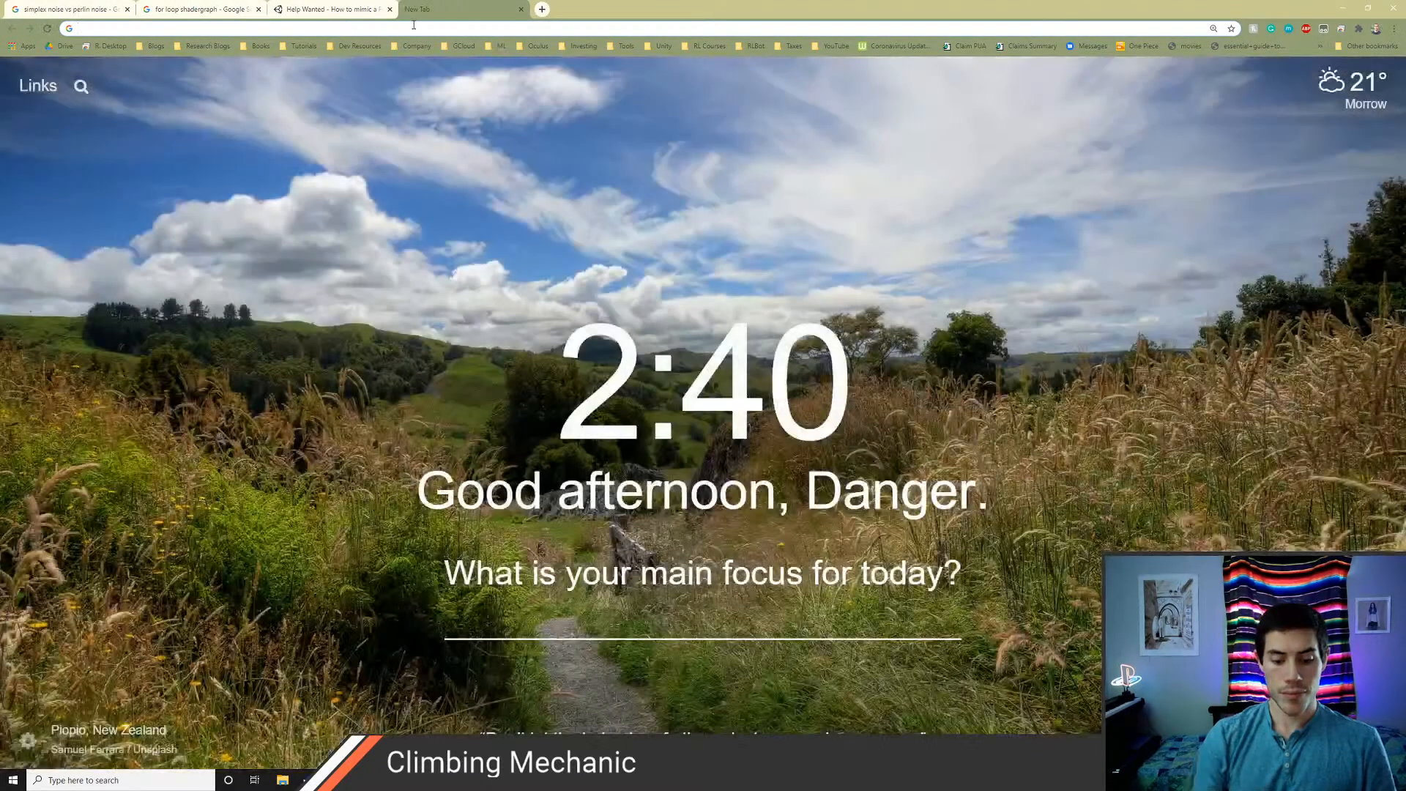
type("subs")
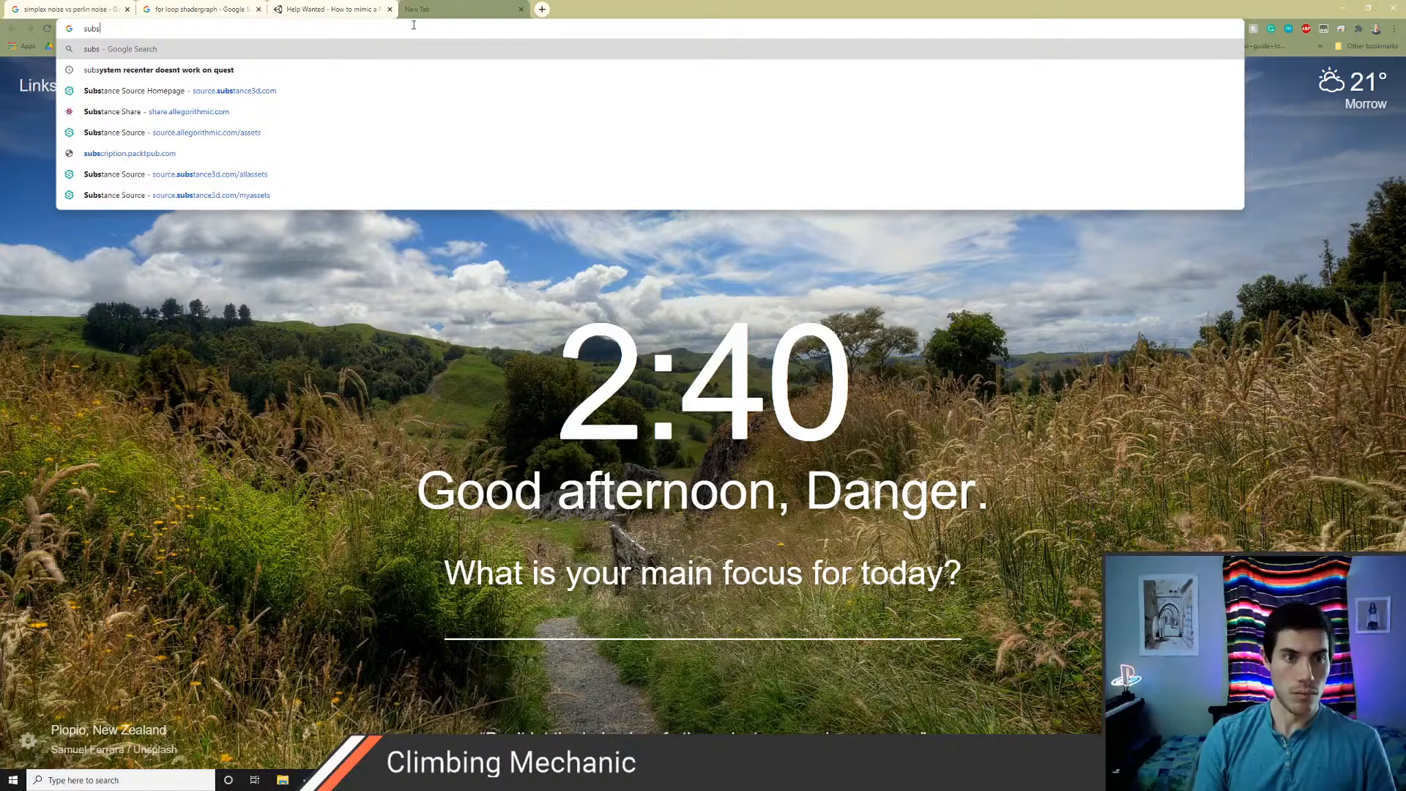
left_click(511, 374)
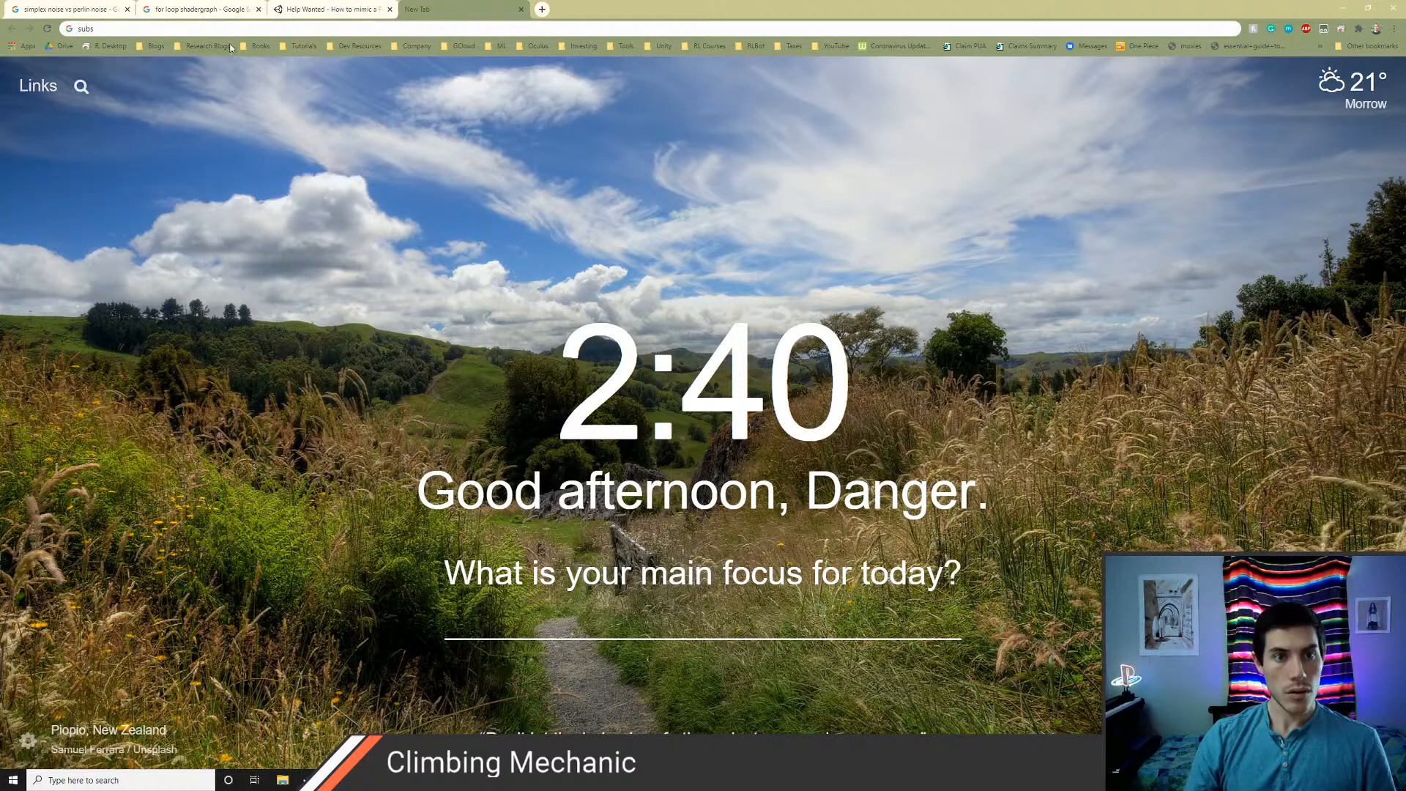
left_click(354, 46)
mouse_move(368, 62)
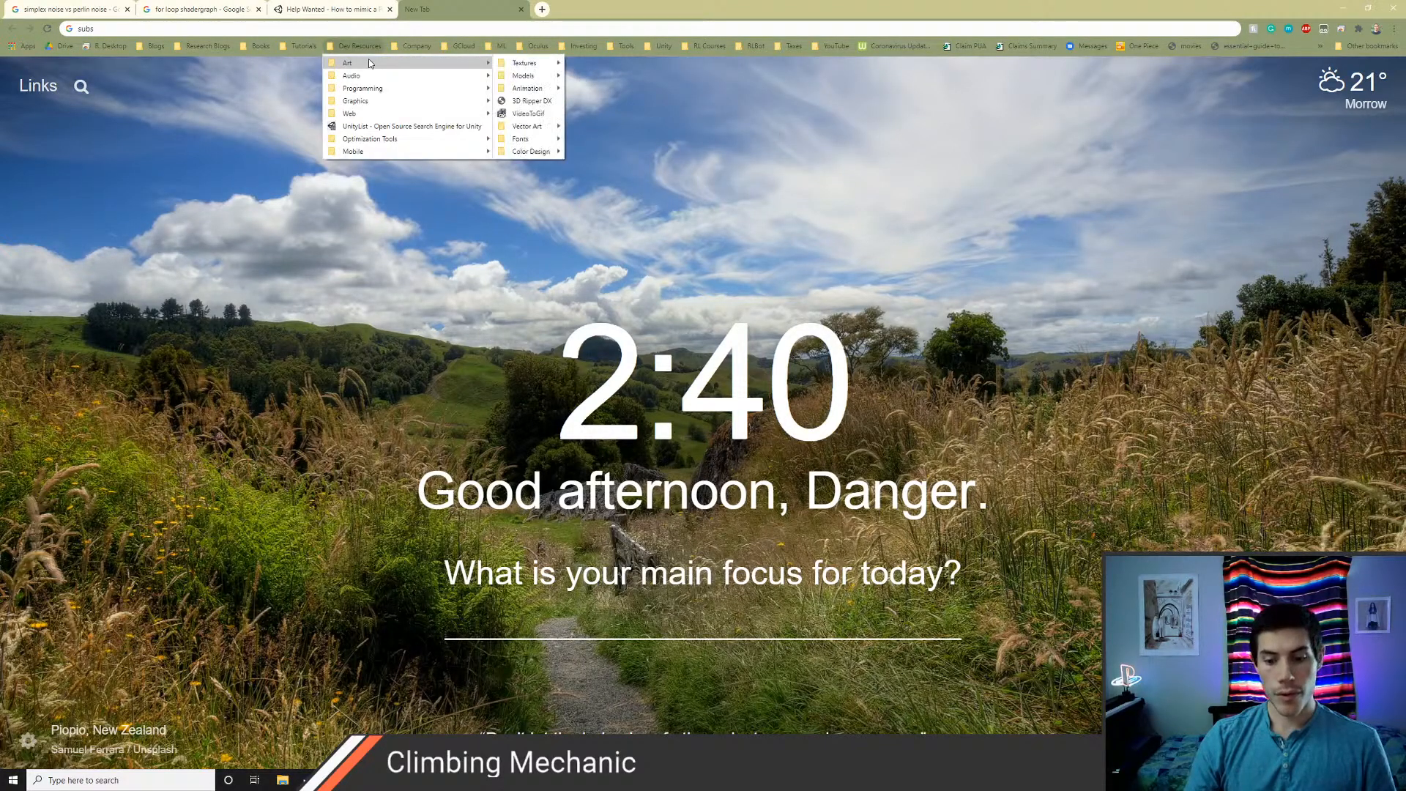
mouse_move(520, 66)
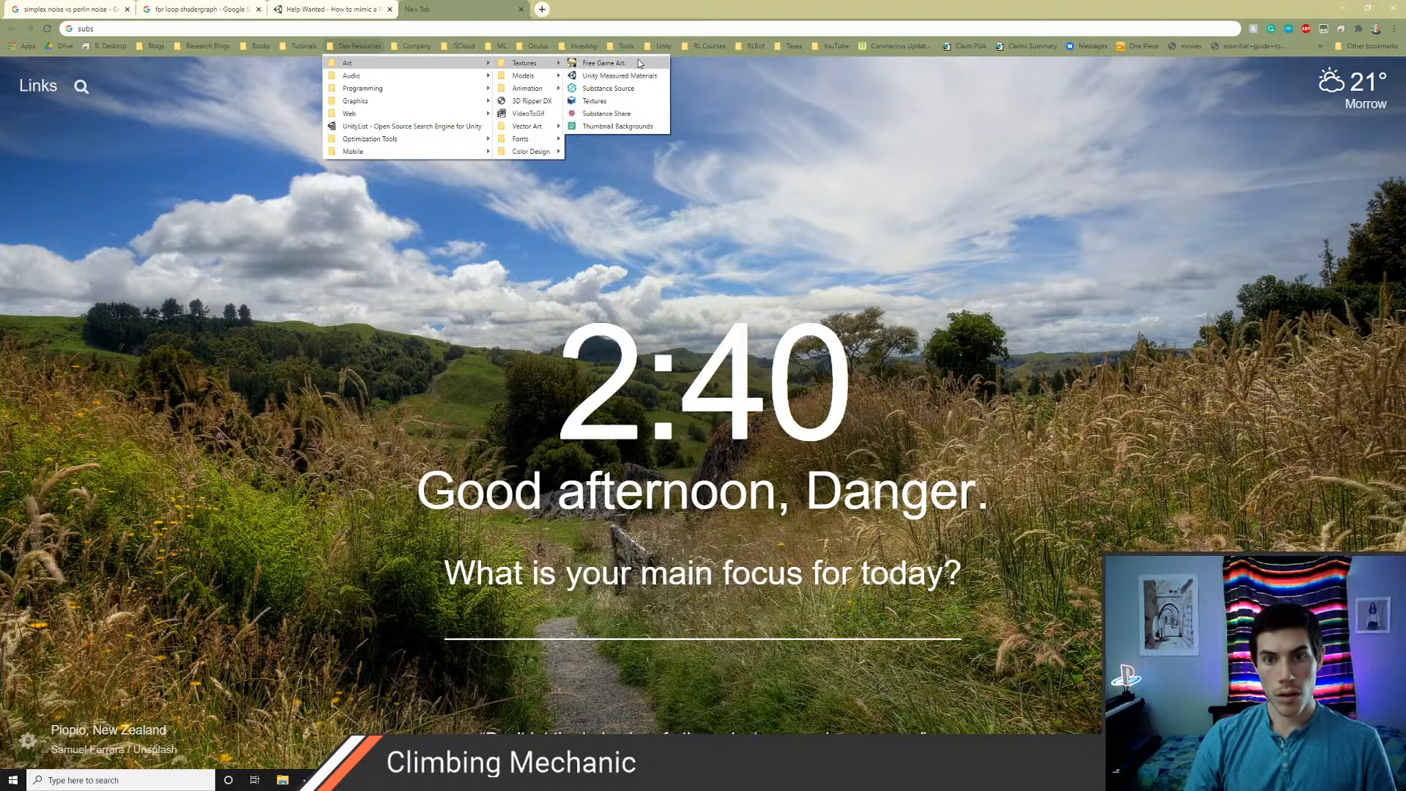
middle_click(595, 100)
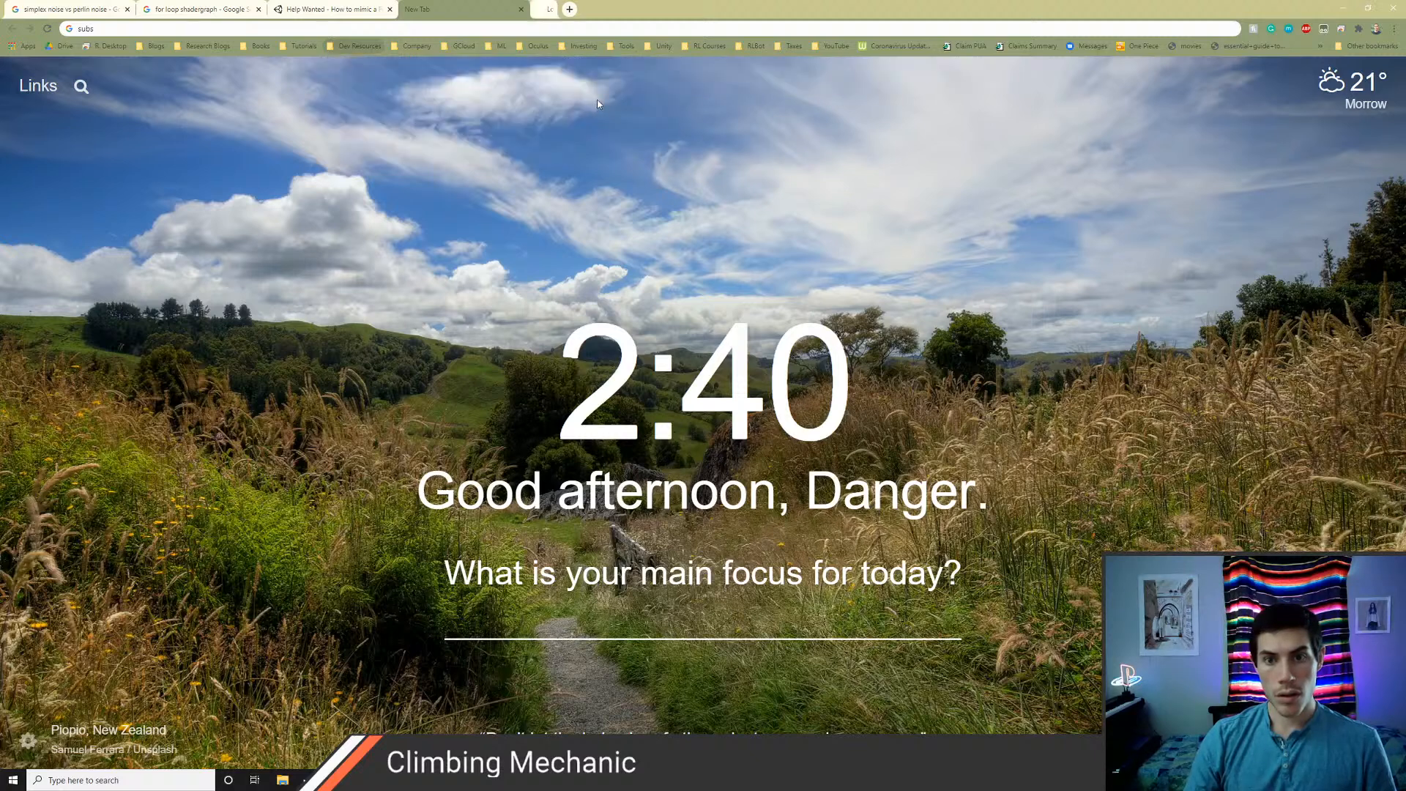
left_click(576, 10)
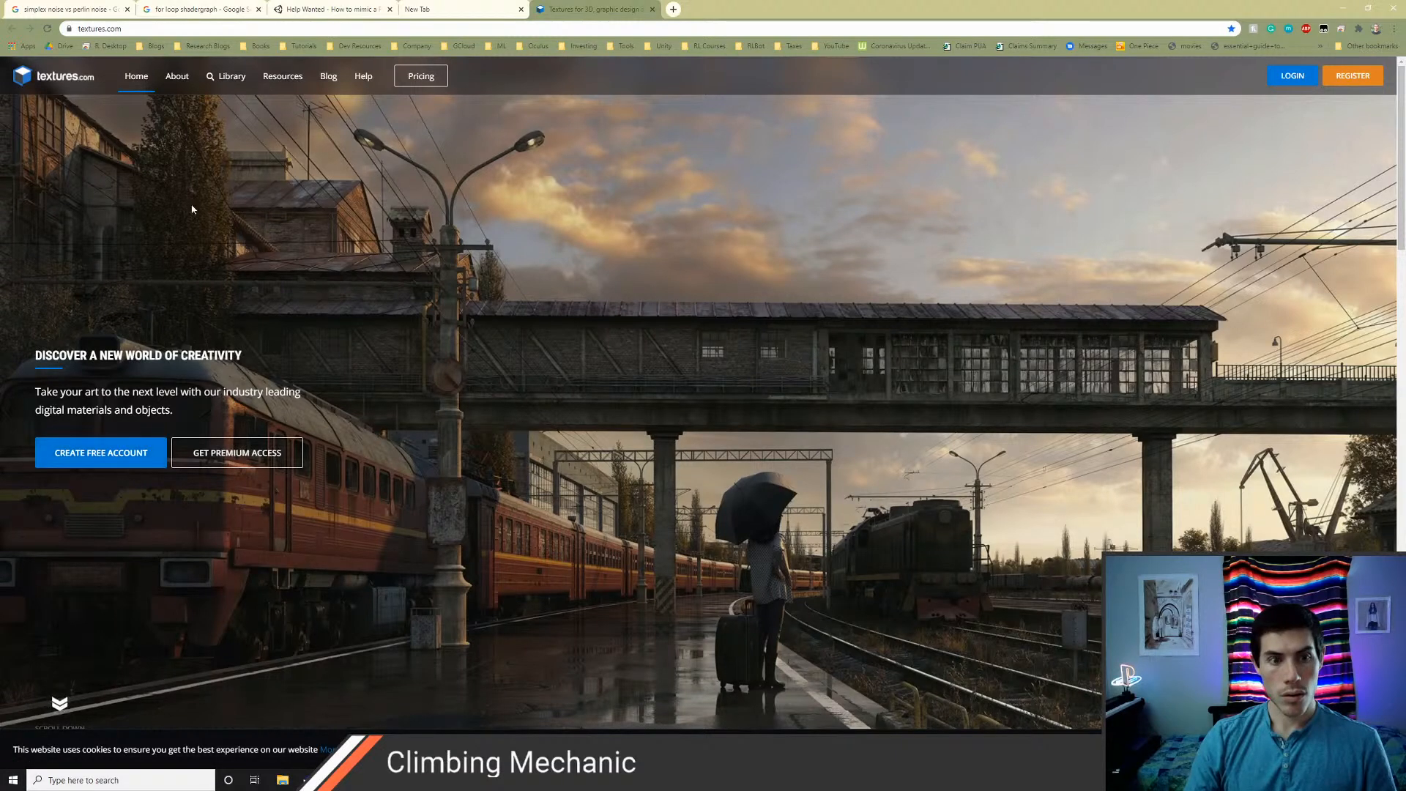
Search the textures.com library for rock and open the Smooth Cliff texture to view its download options
left_click(224, 81)
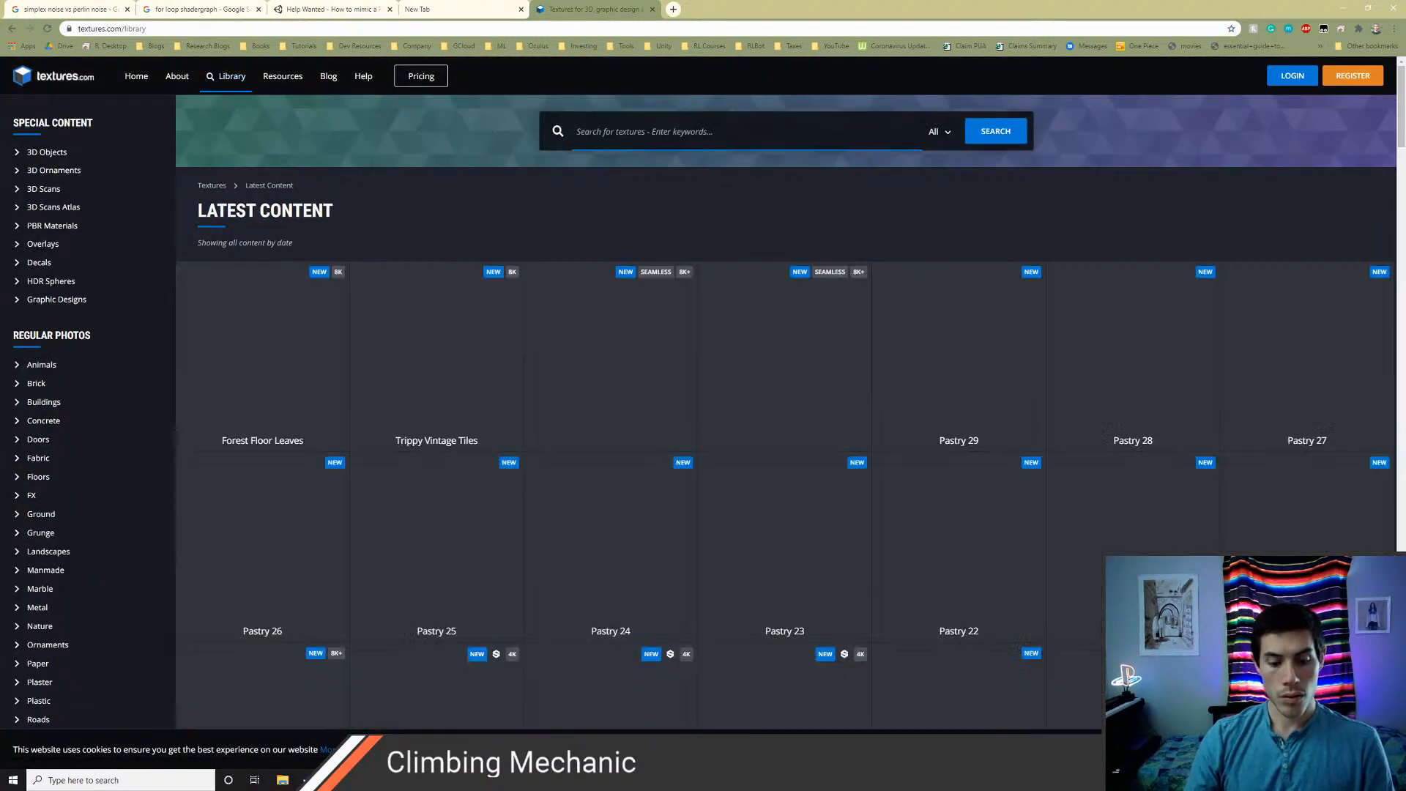
type("rock")
key("Return")
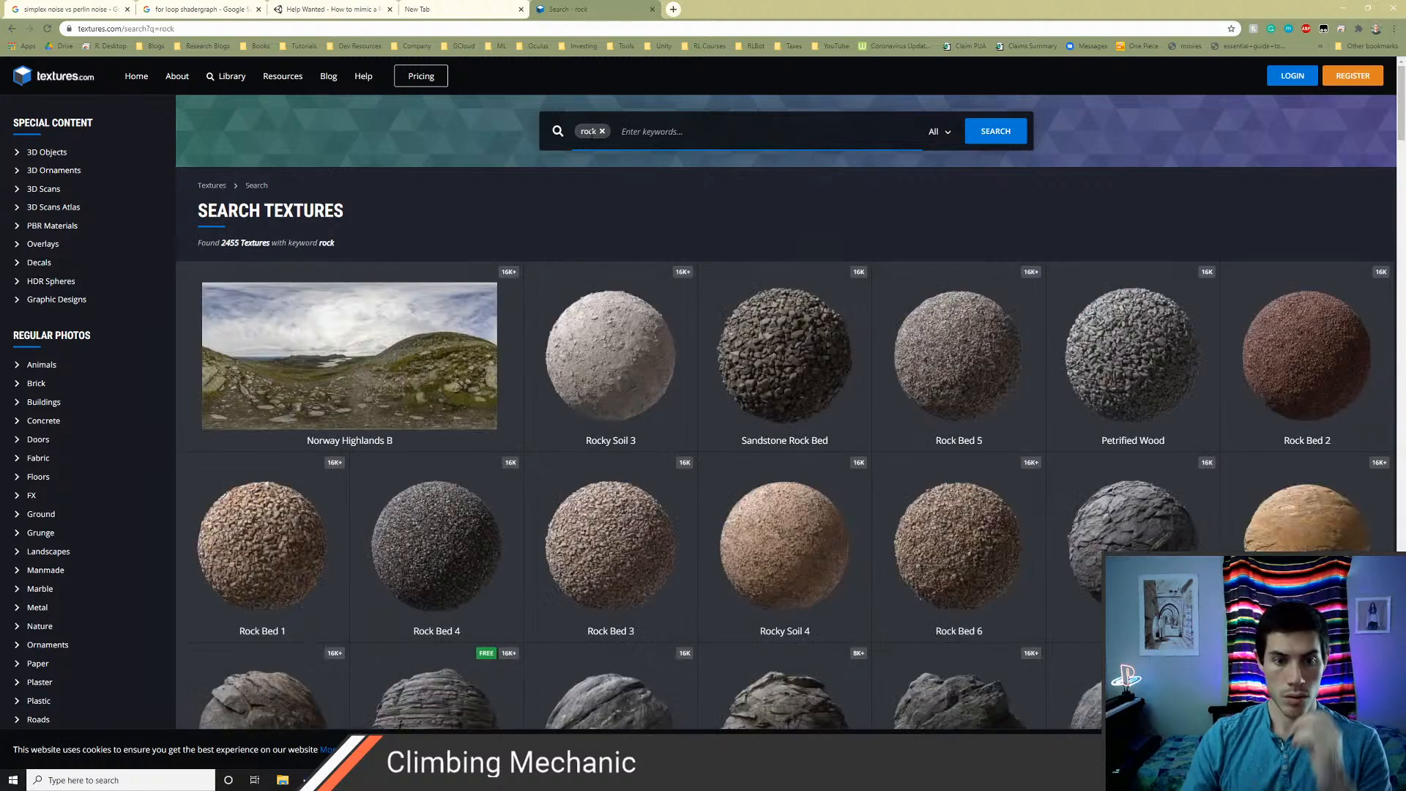
scroll(939, 545, "down", 1)
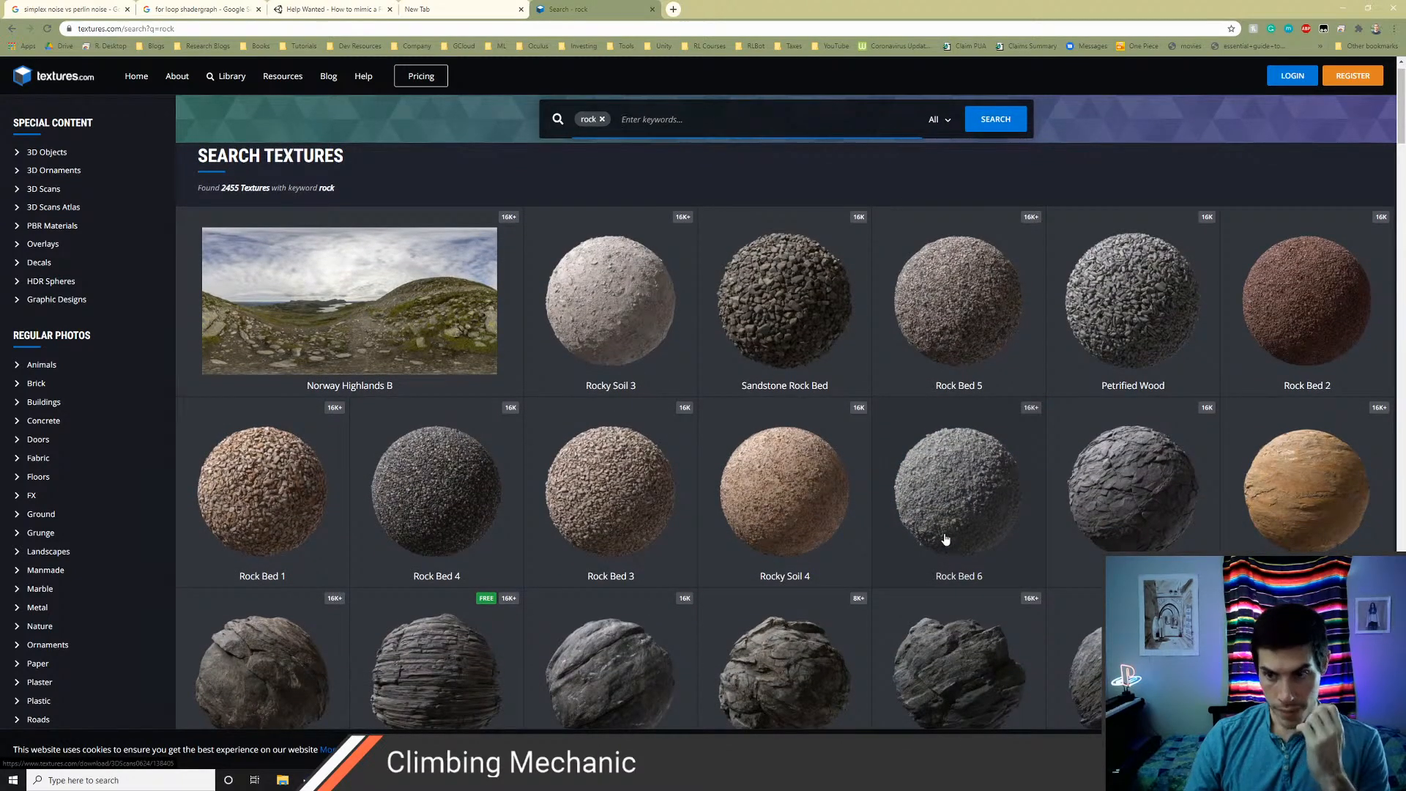
scroll(944, 539, "down", 2)
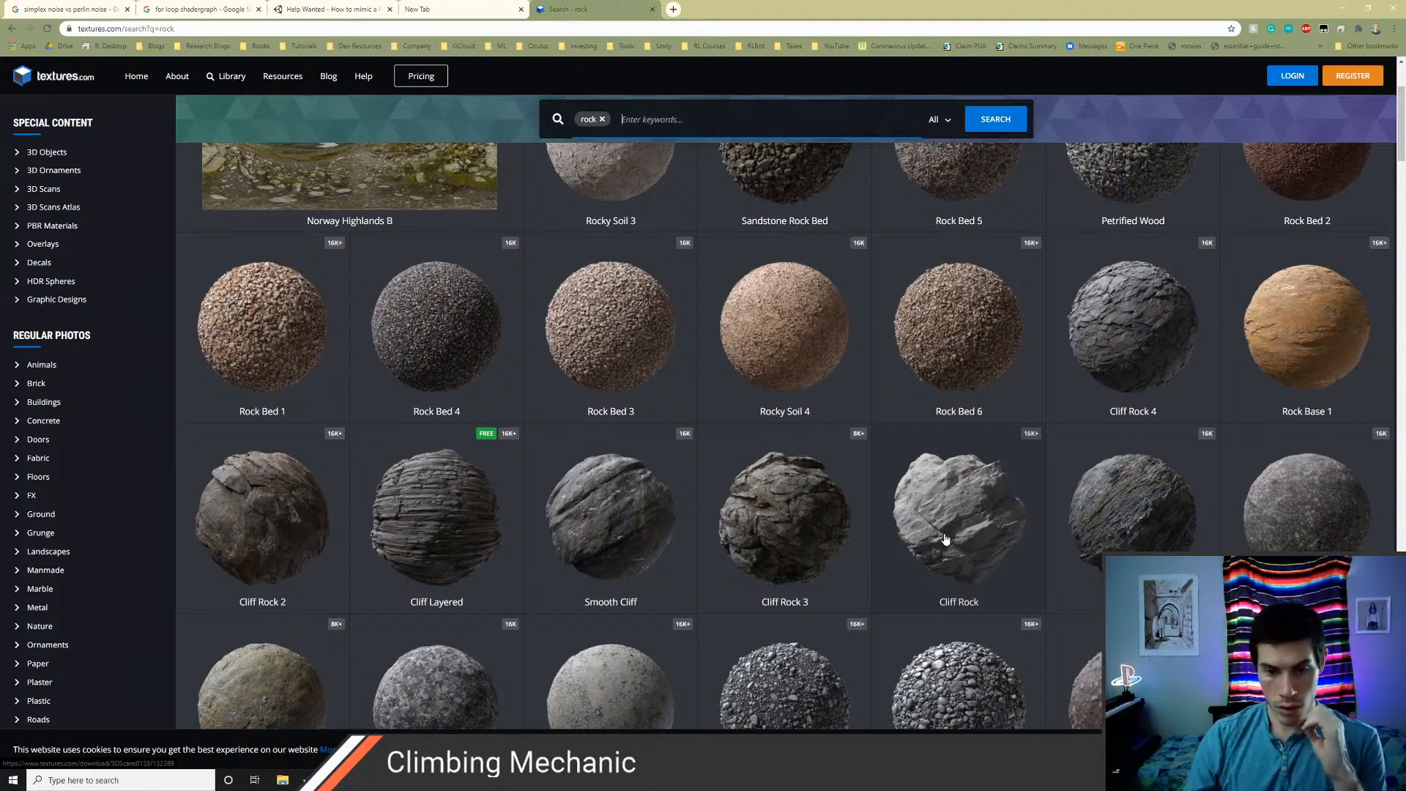
left_click(654, 544)
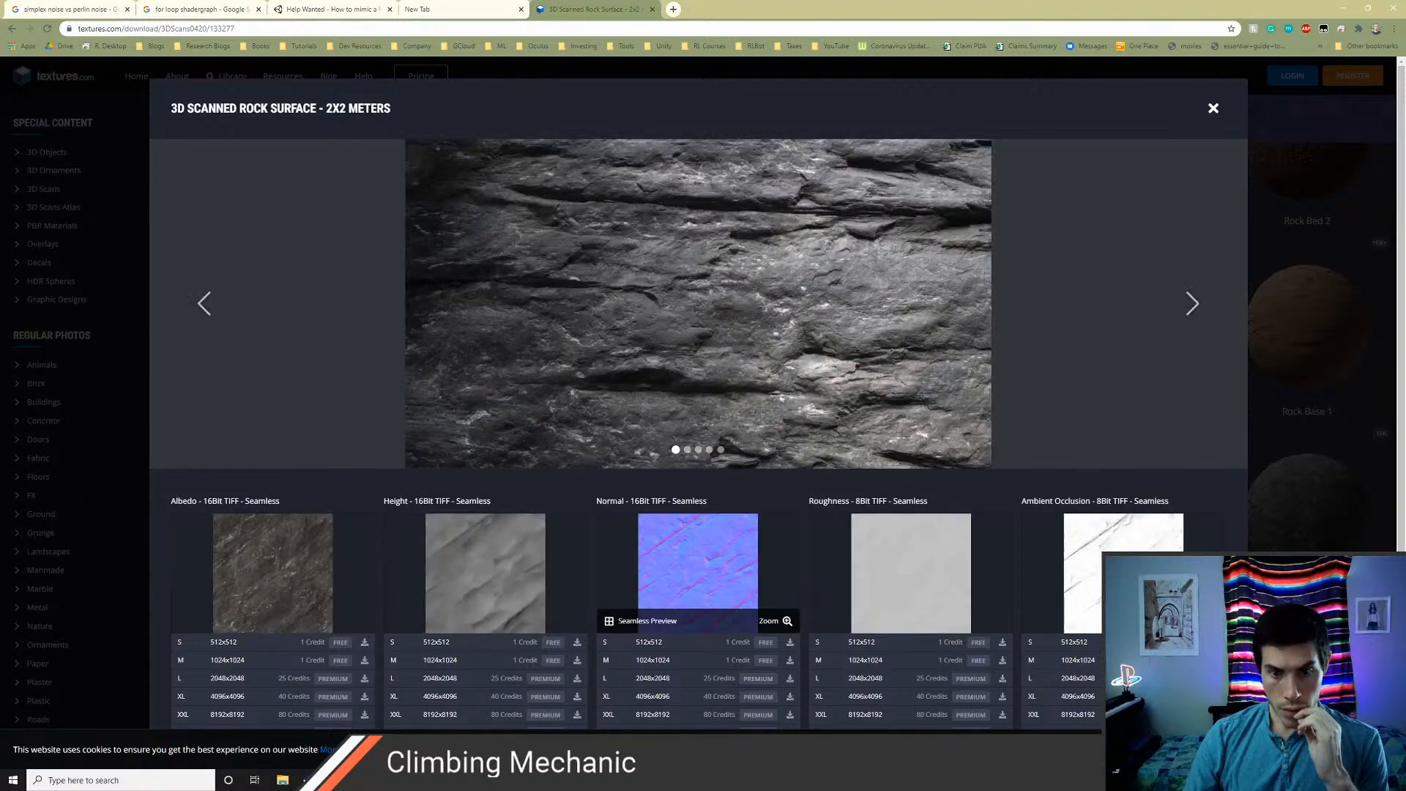
scroll(584, 511, "down", 1)
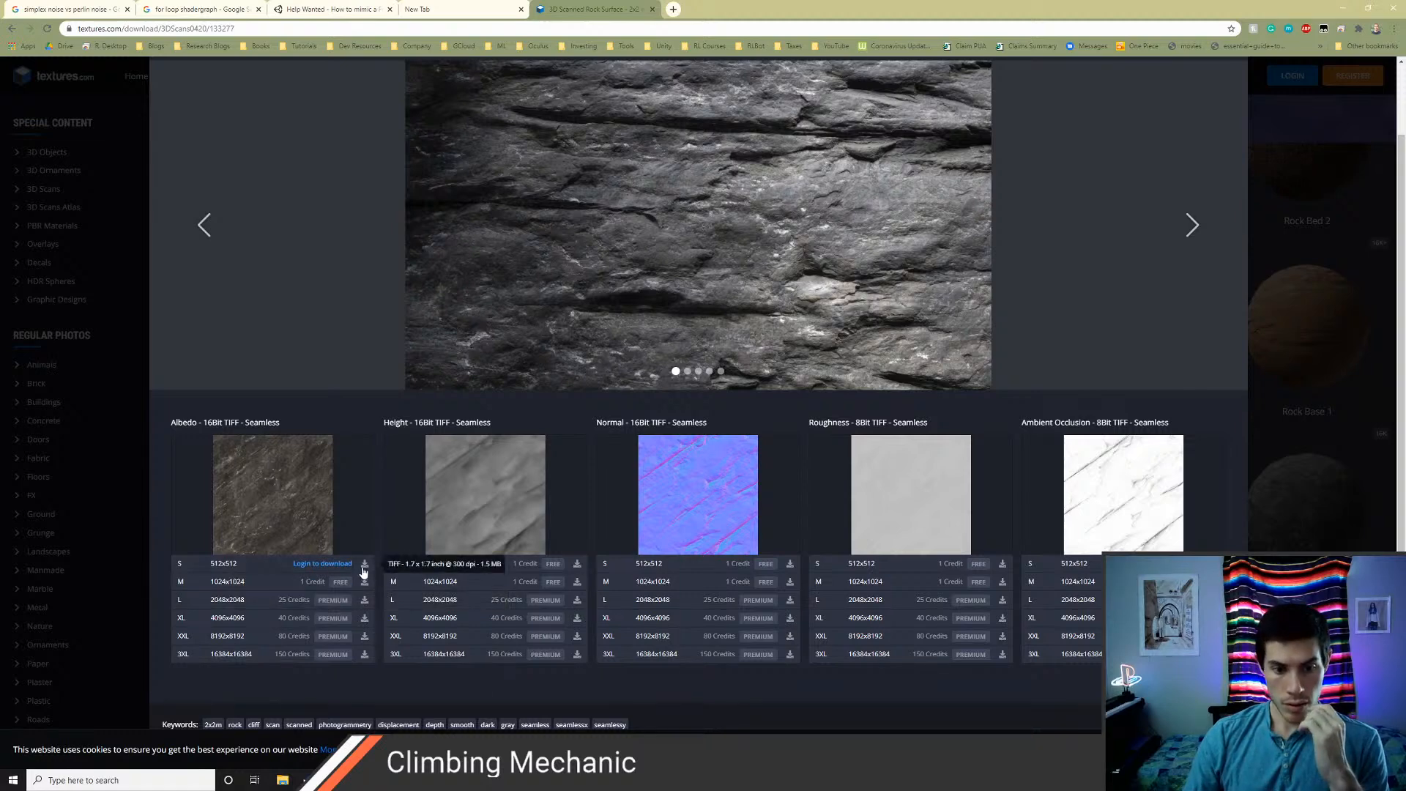
Close the texture details and log in to textures.com with the saved email address and password
left_click(1297, 110)
left_click(1293, 76)
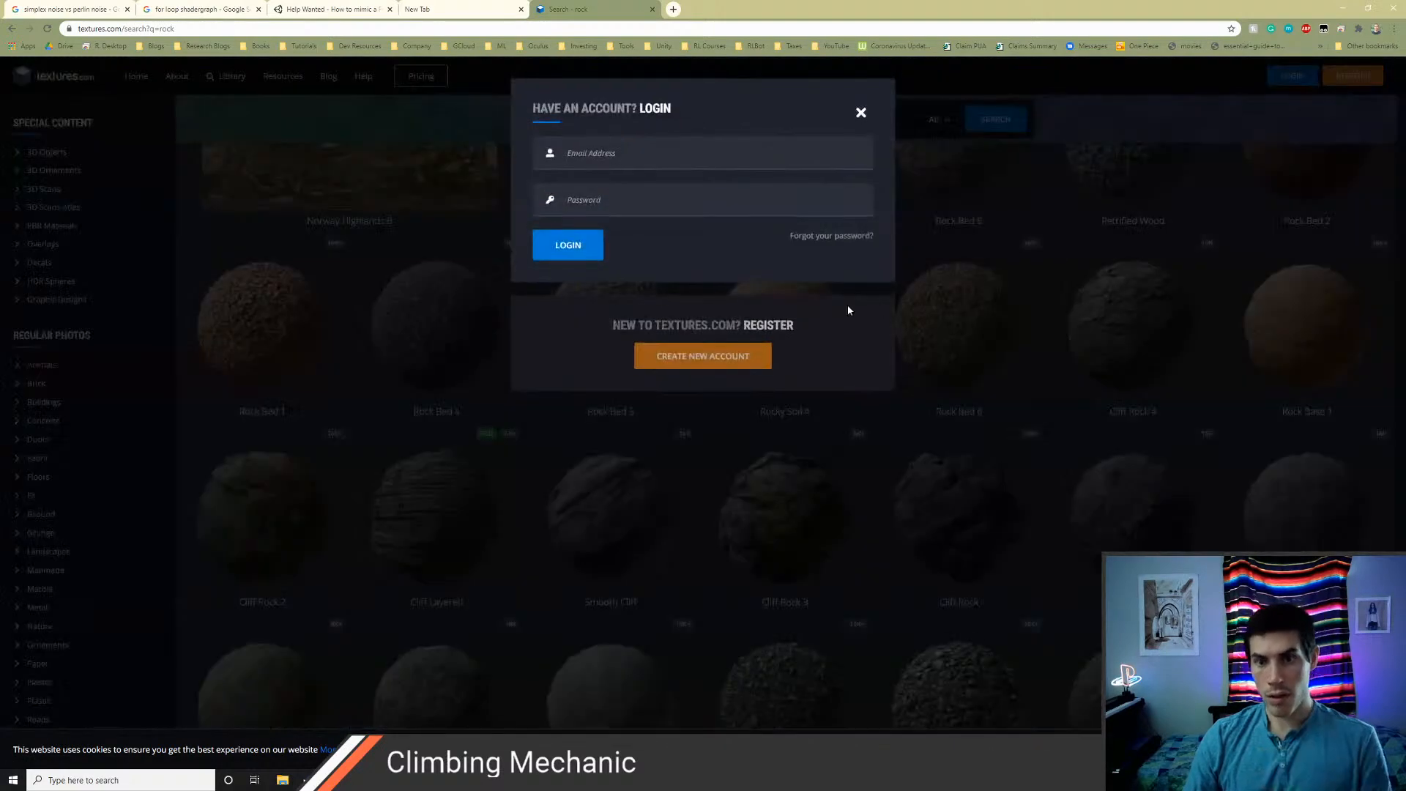
left_click(665, 153)
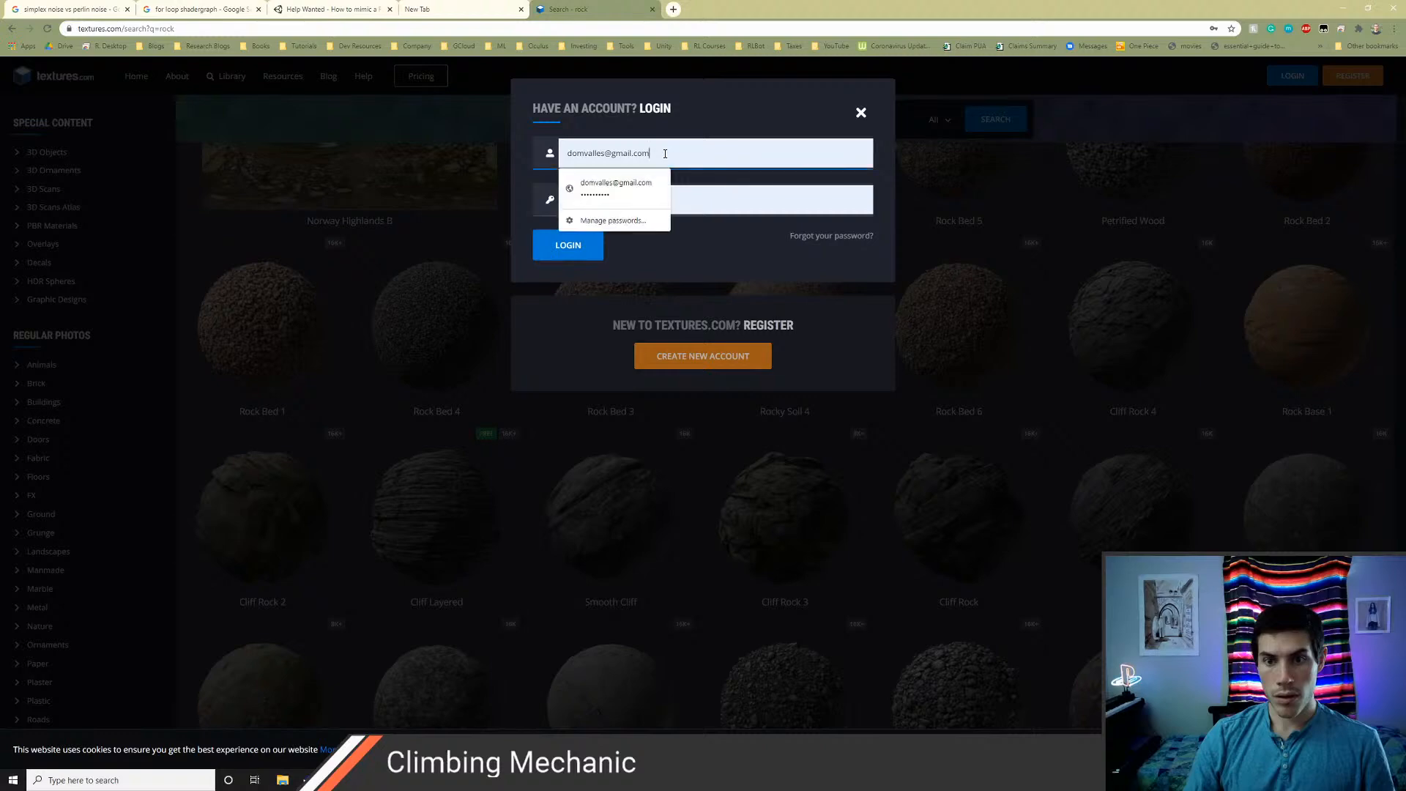
left_click(568, 253)
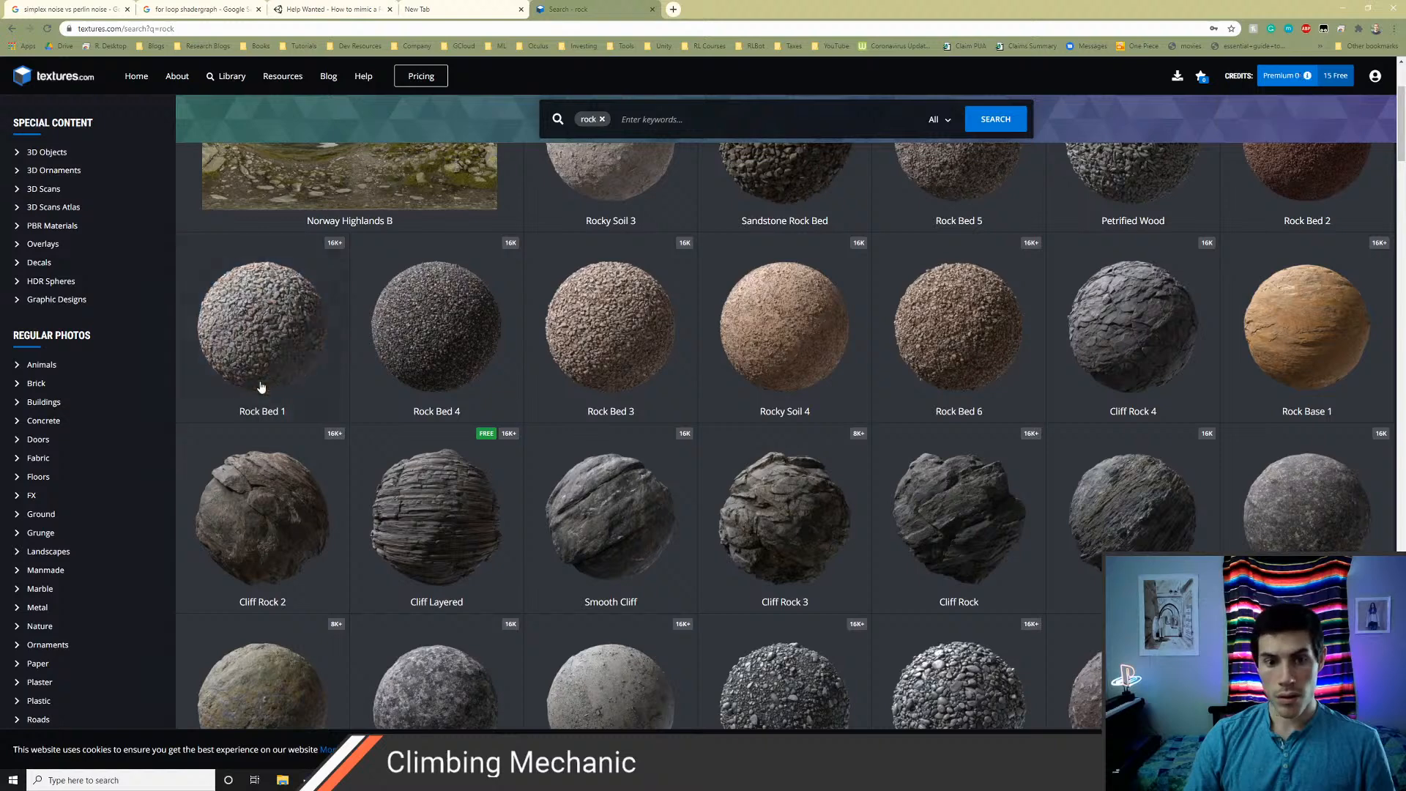
Download the Smooth Cliff albedo map at 1024x1024 and save it in Downloads as cliffAlbedo
scroll(674, 506, "down", 2)
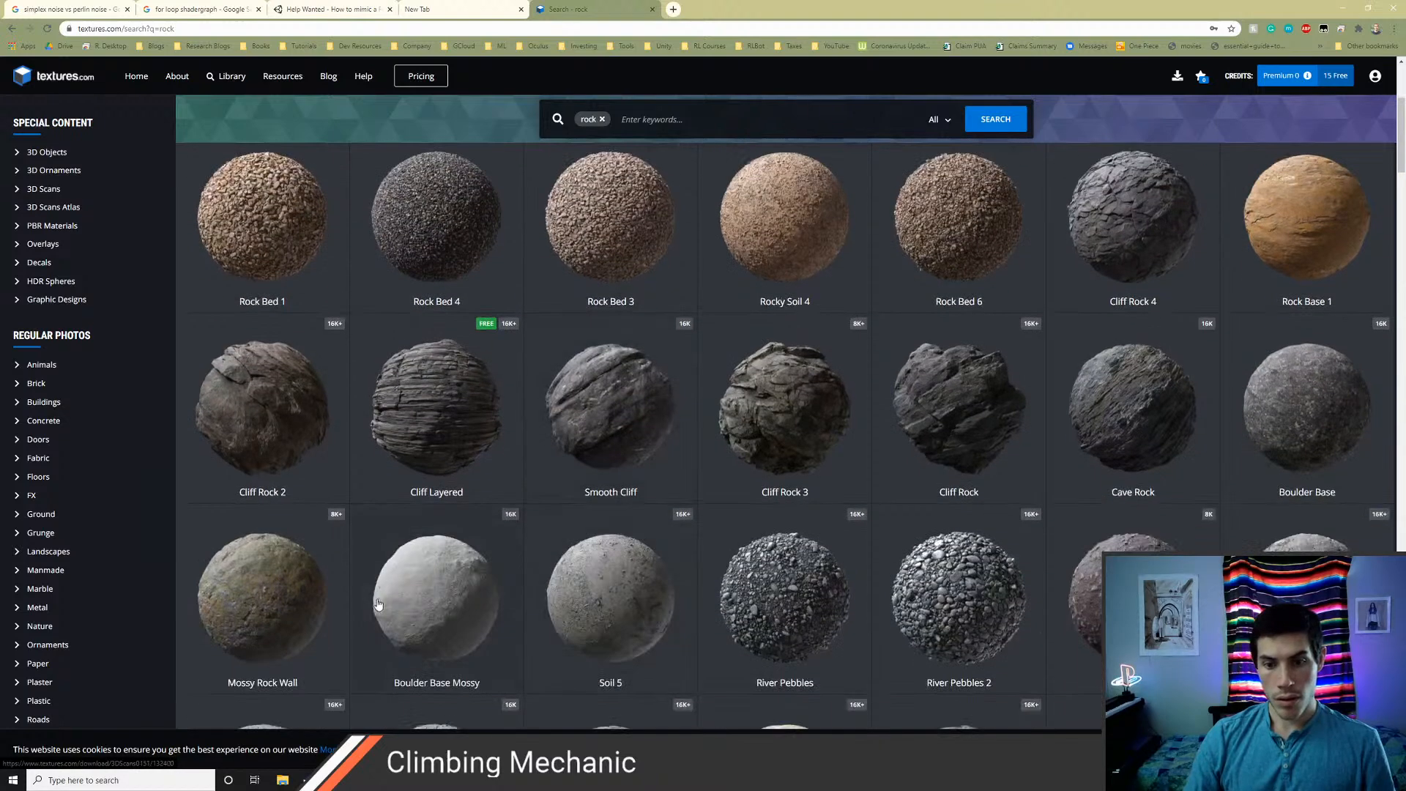
left_click(647, 393)
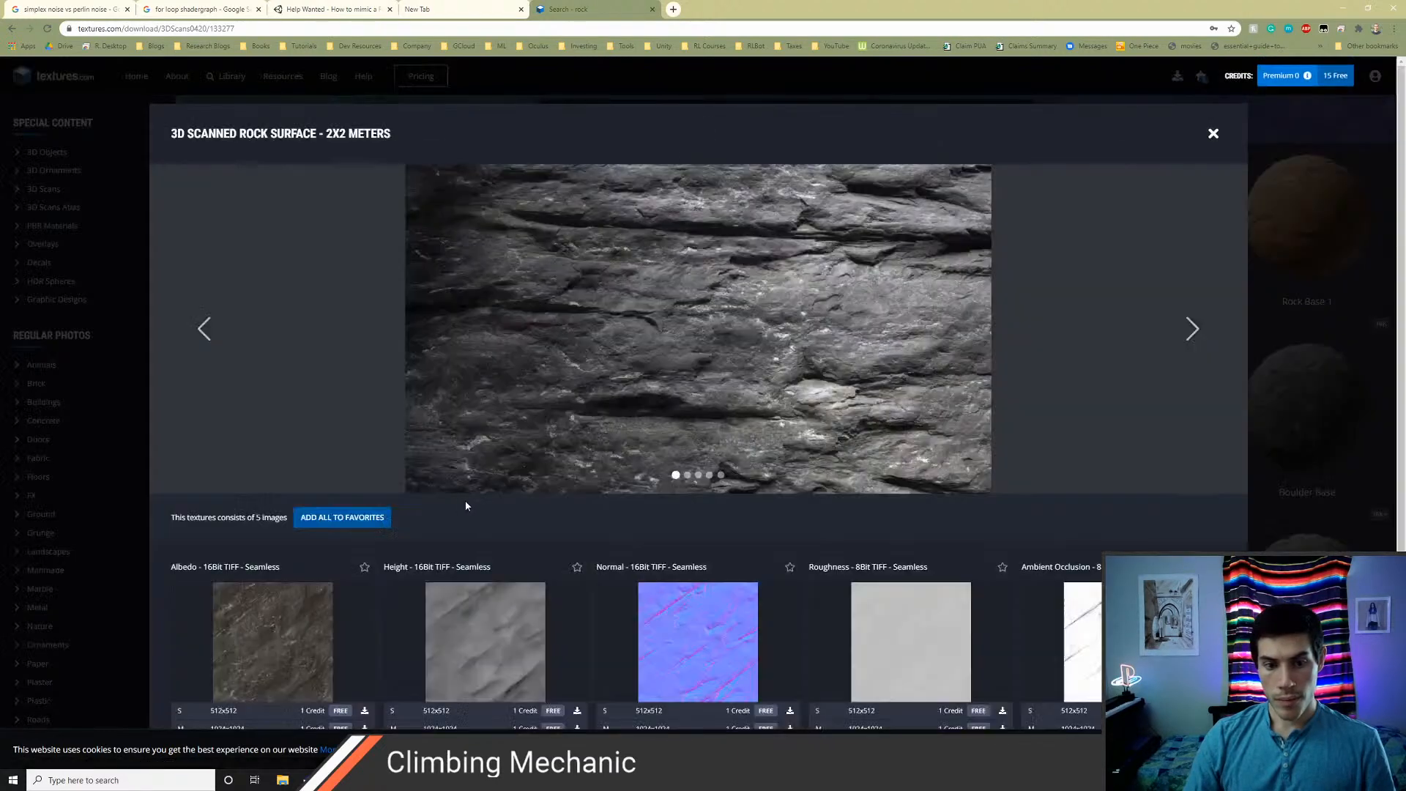
scroll(429, 551, "down", 2)
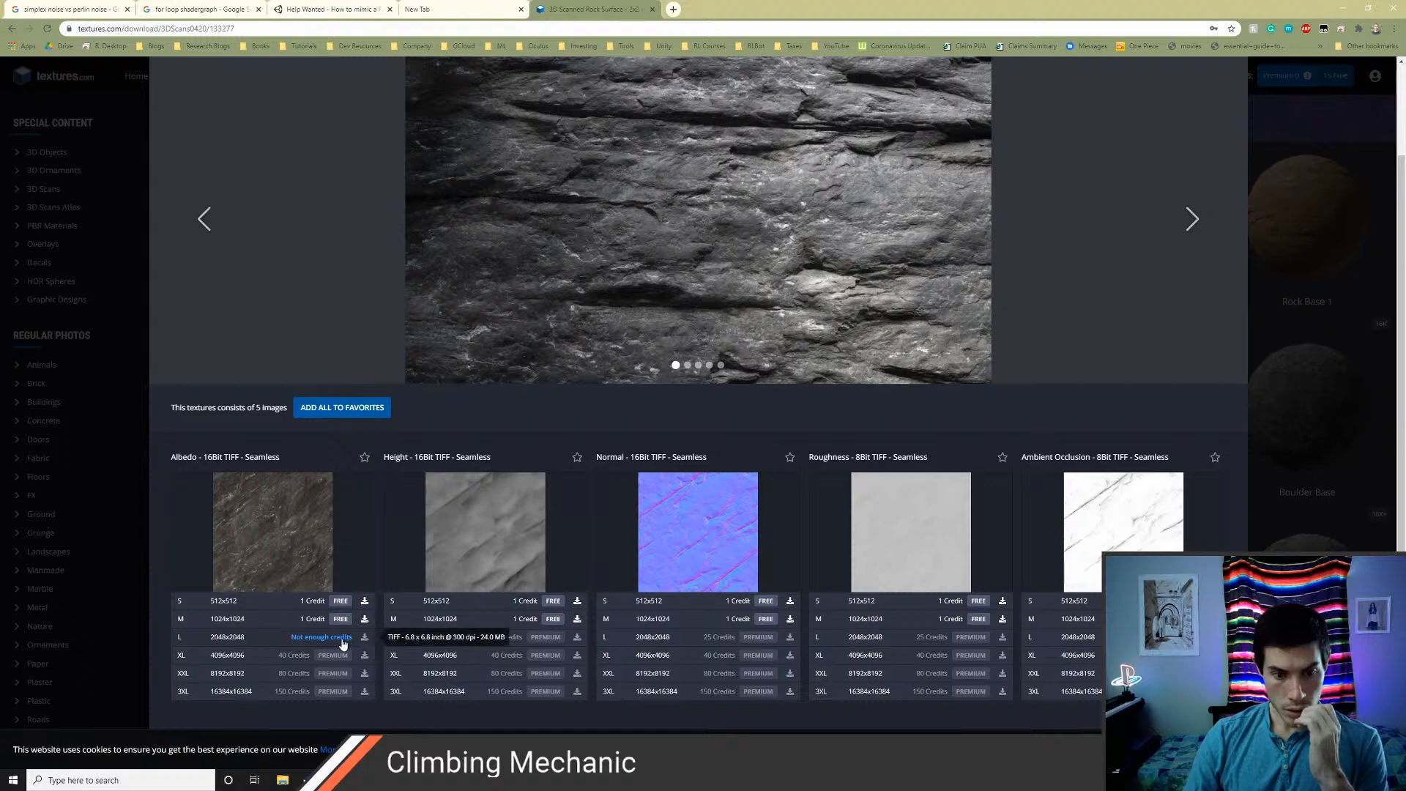
left_click(342, 620)
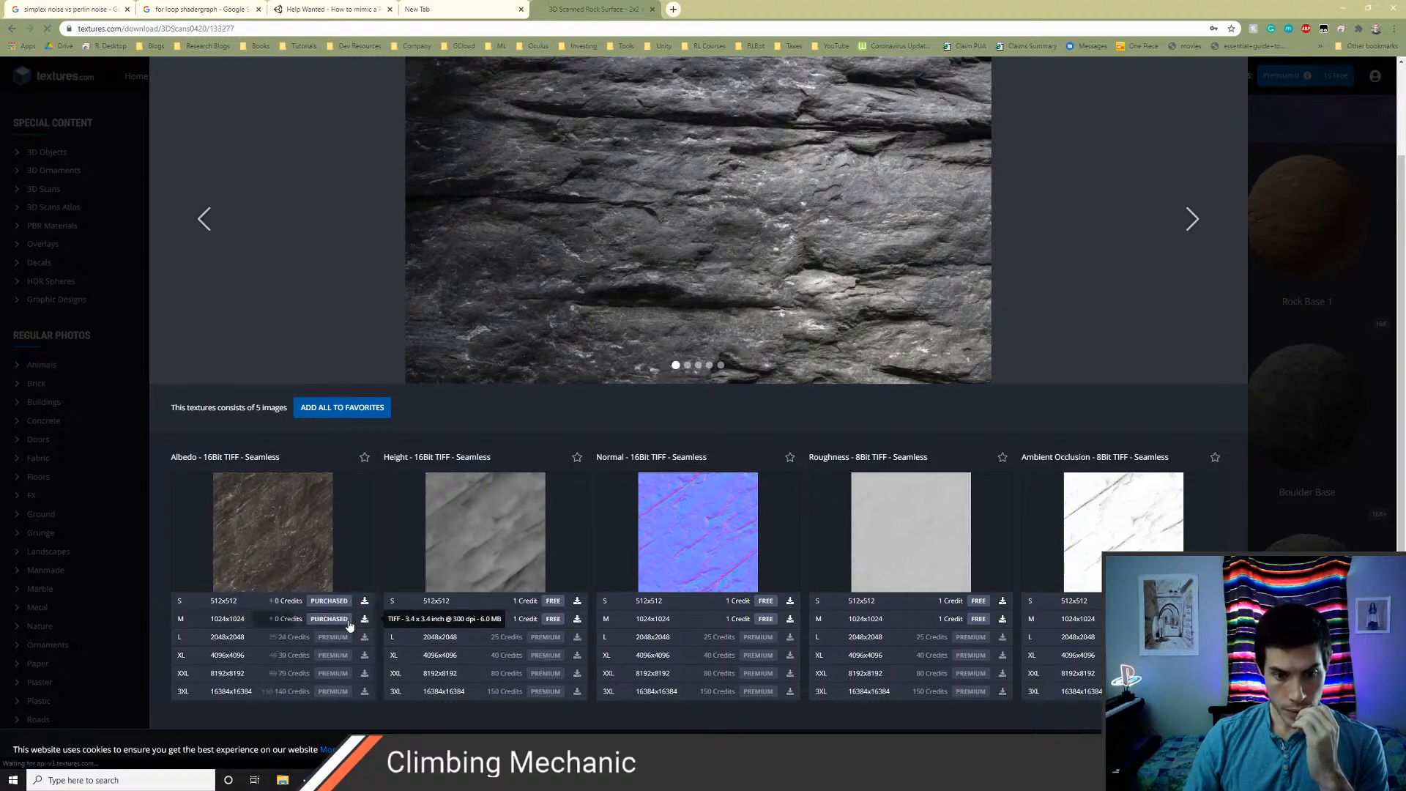
left_click(364, 618)
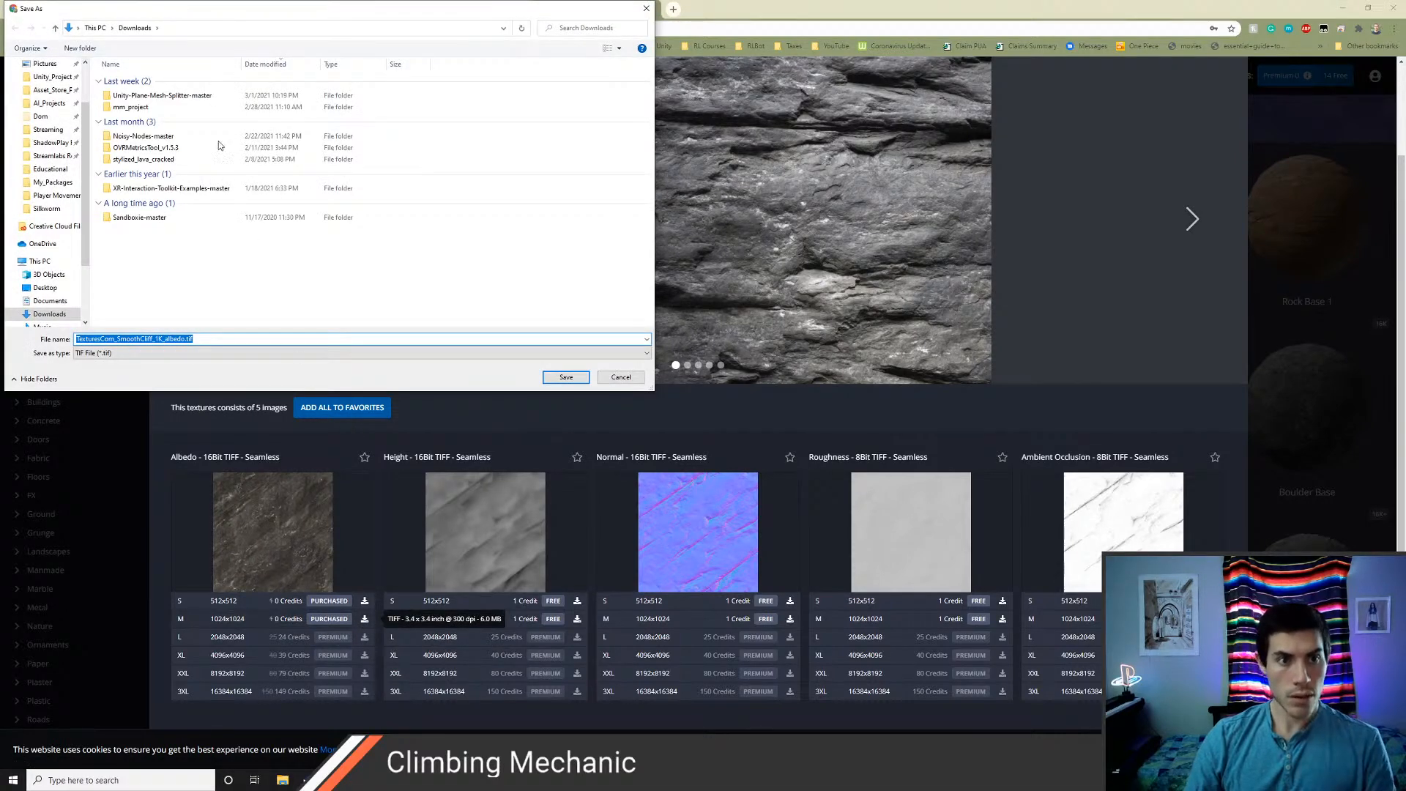
type("c")
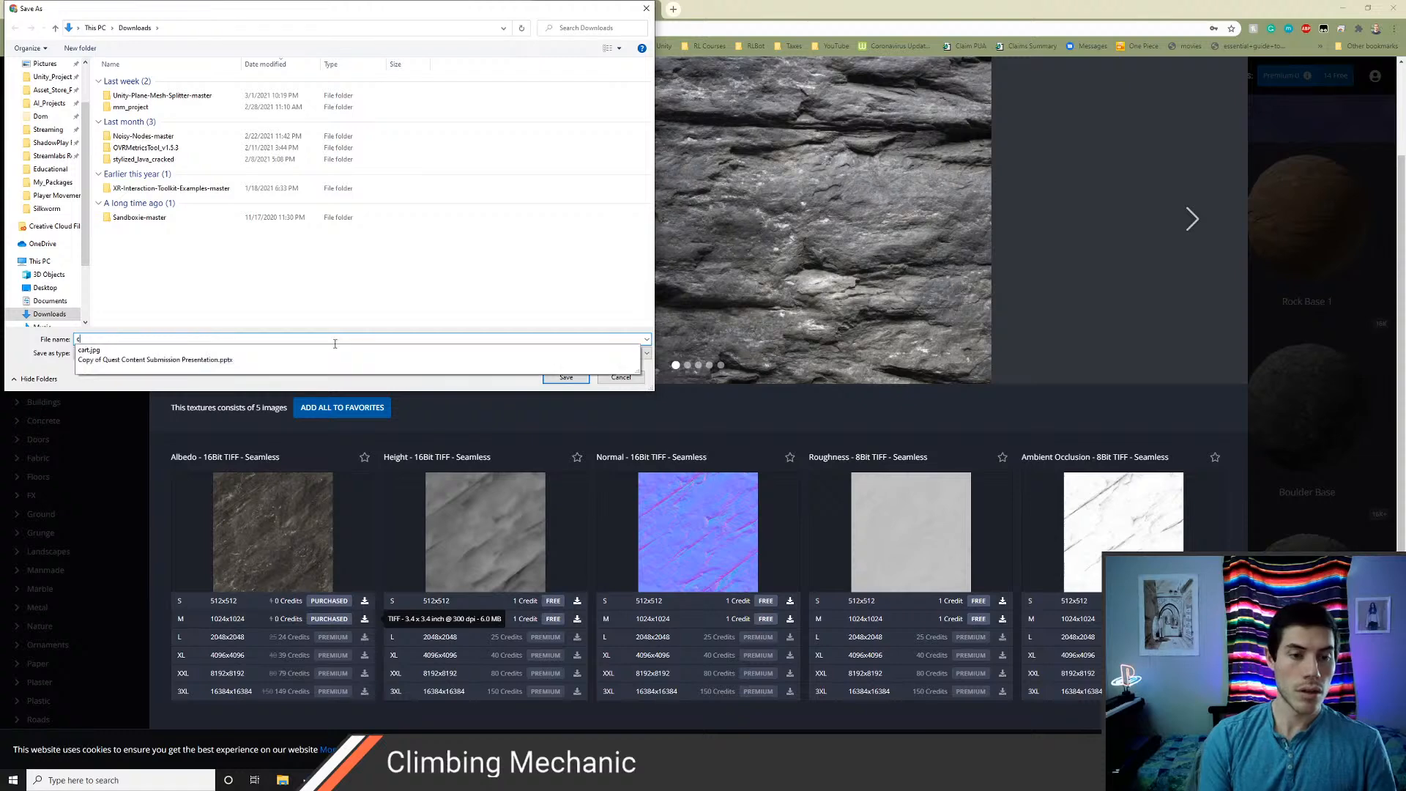
type("liffAlbedo")
key("Return")
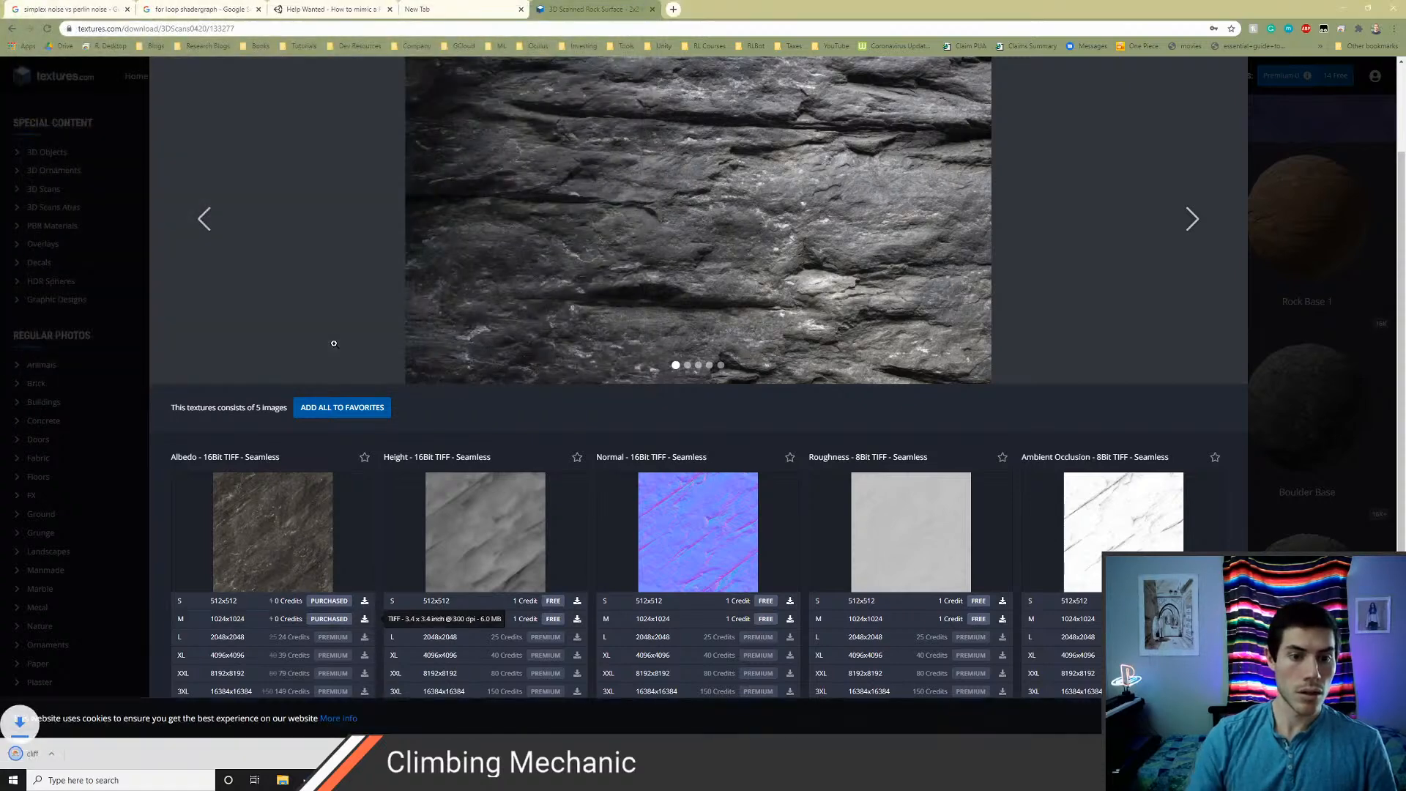
Download the Smooth Cliff normal map at 1024x1024 and save it in Downloads as cliffNormal
scroll(684, 620, "down", 1)
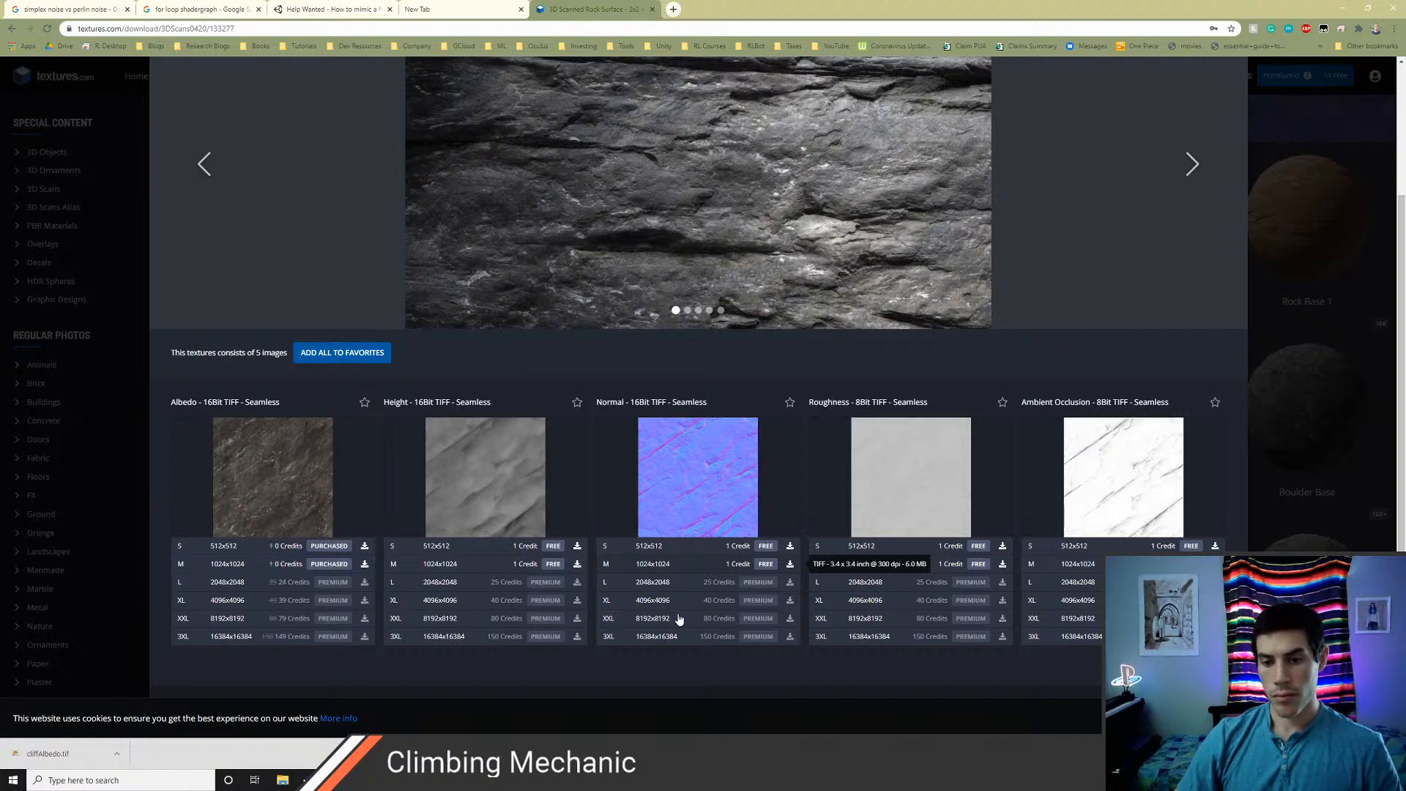
left_click(765, 563)
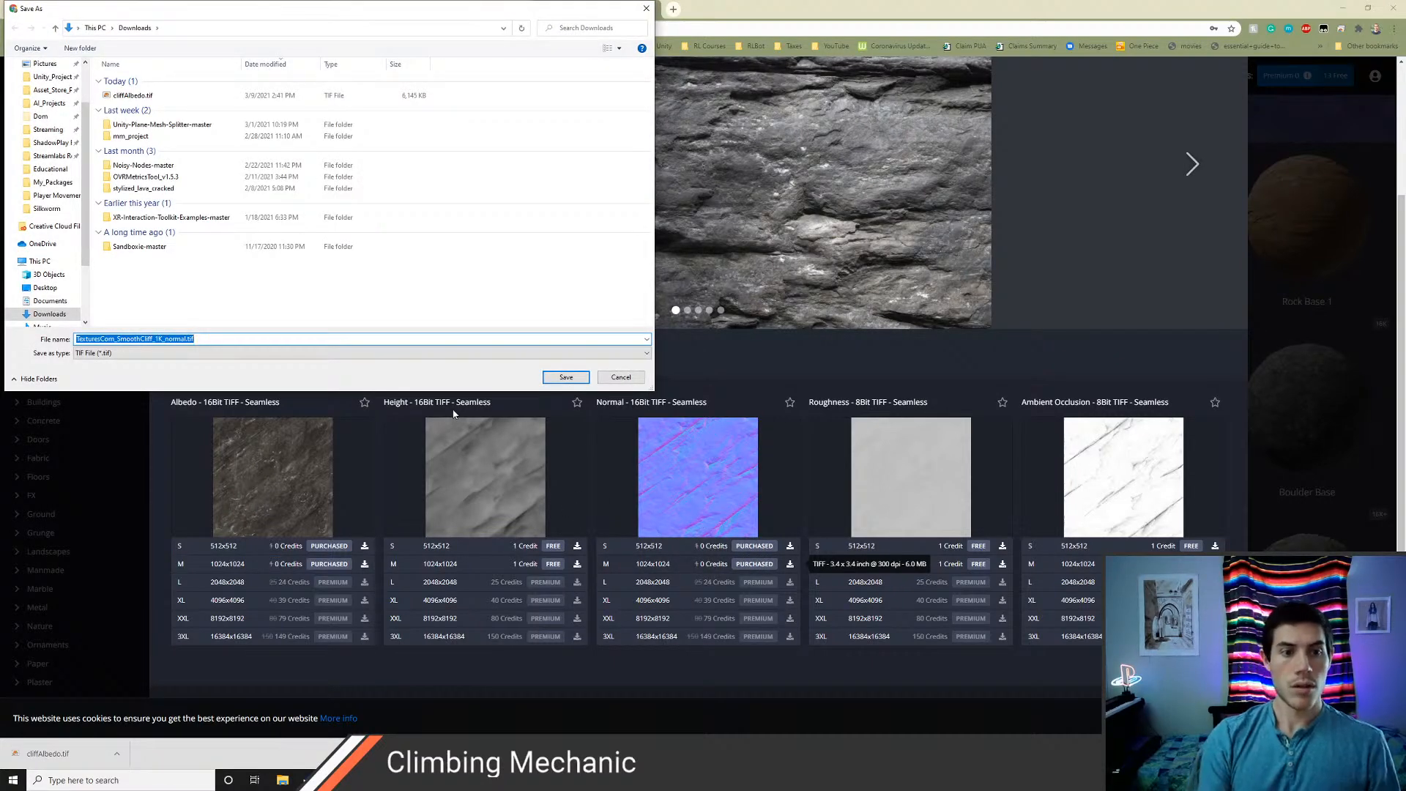
type("cliffN")
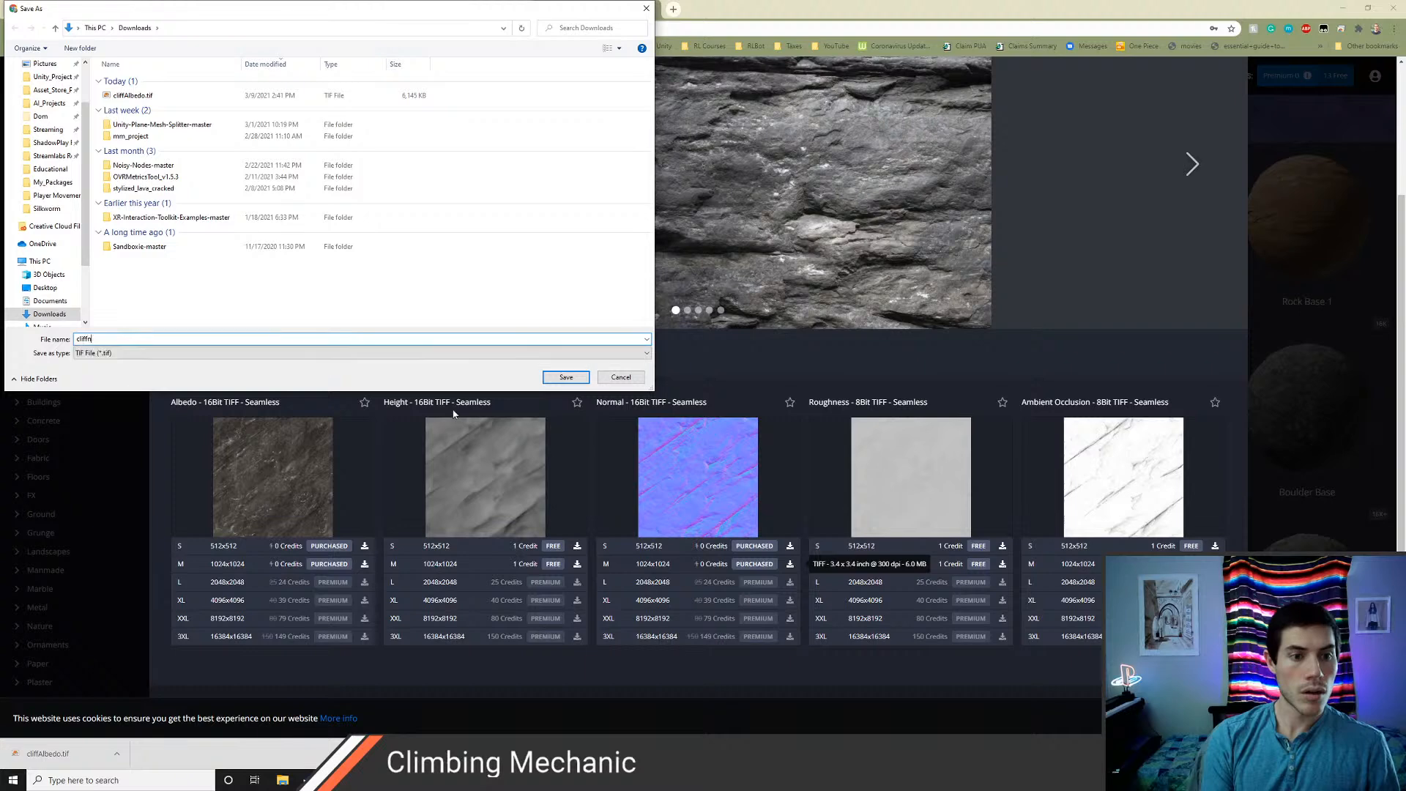
type("ormal")
key("Return")
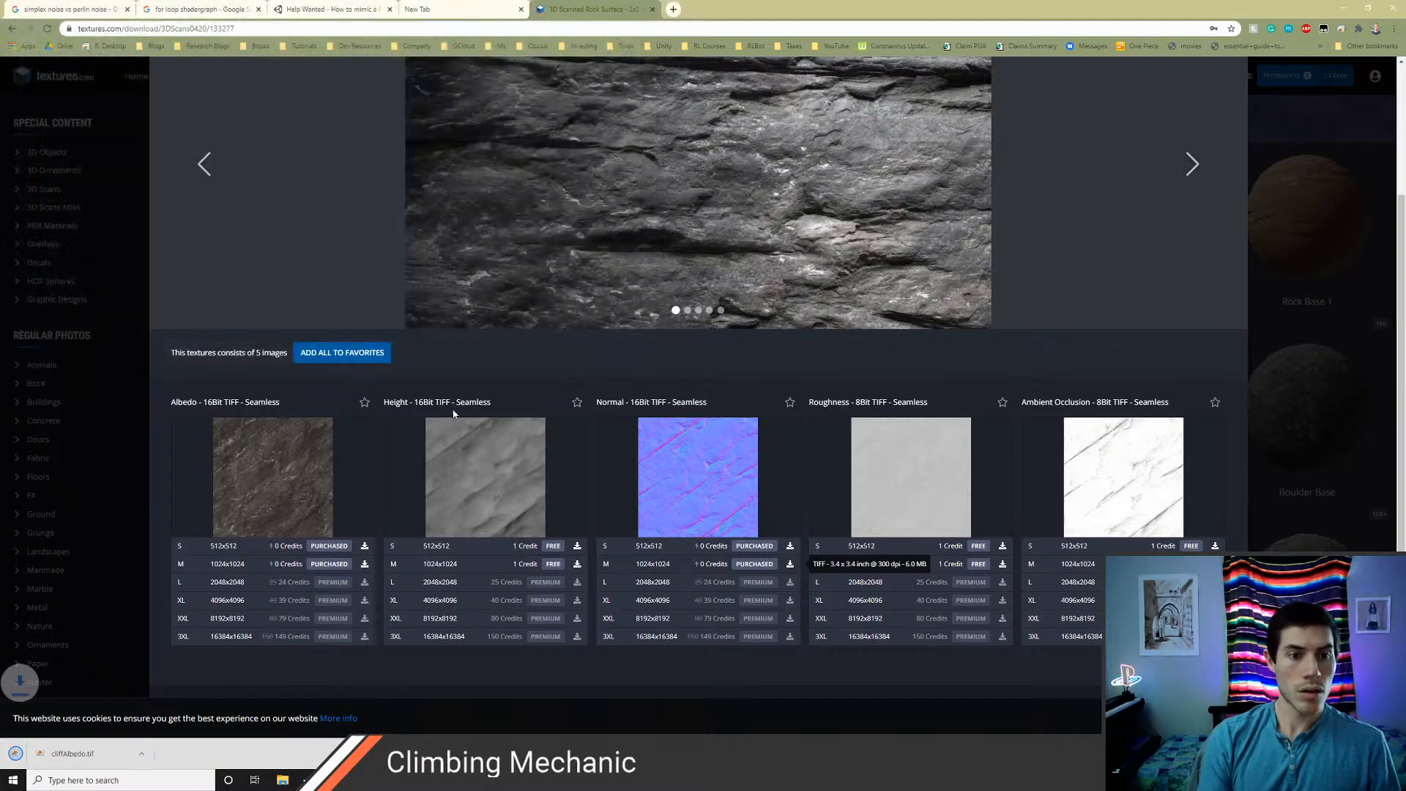
Switch to Unity, create a folder named Rock inside Assets/Art/Textures and open it
left_click(452, 9)
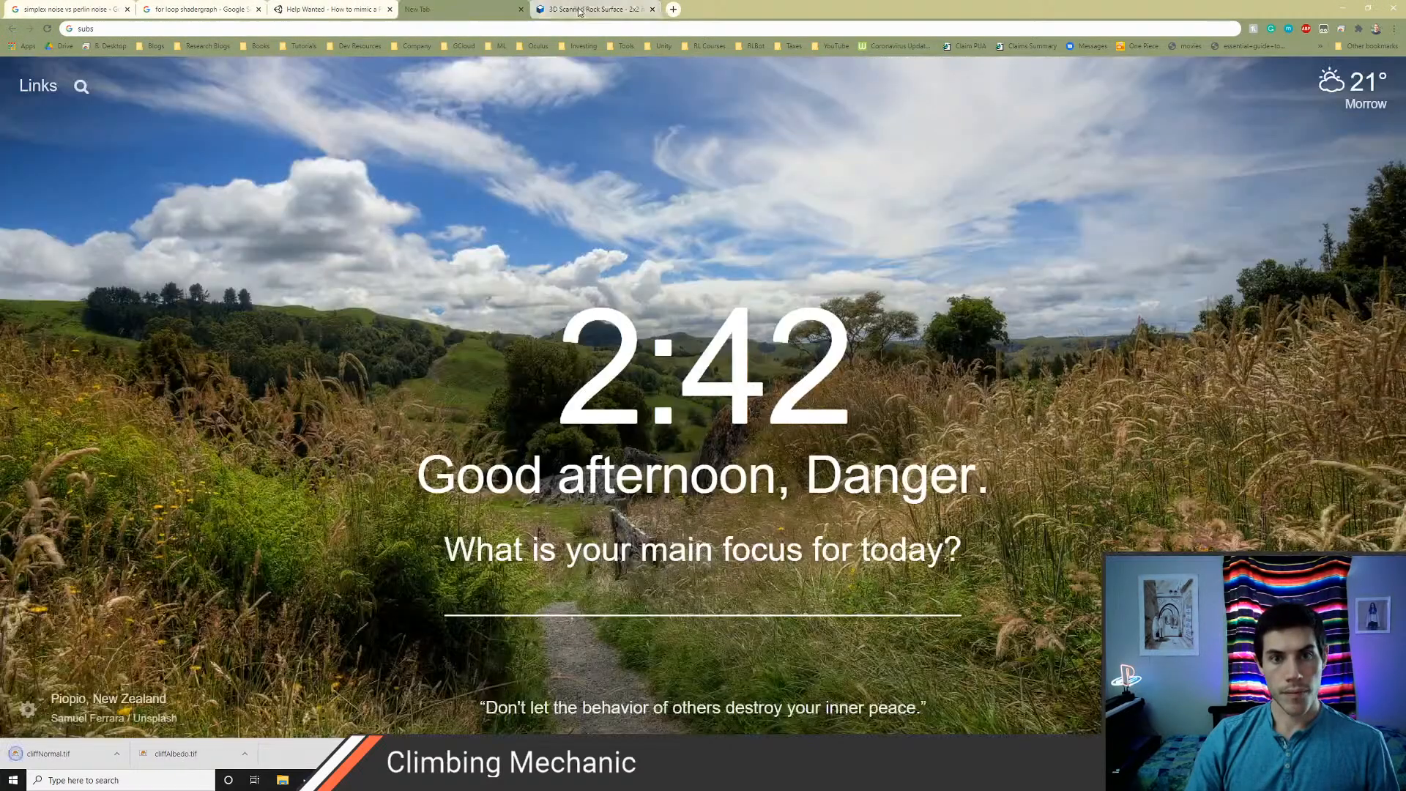
left_click(594, 8)
key("alt+Tab")
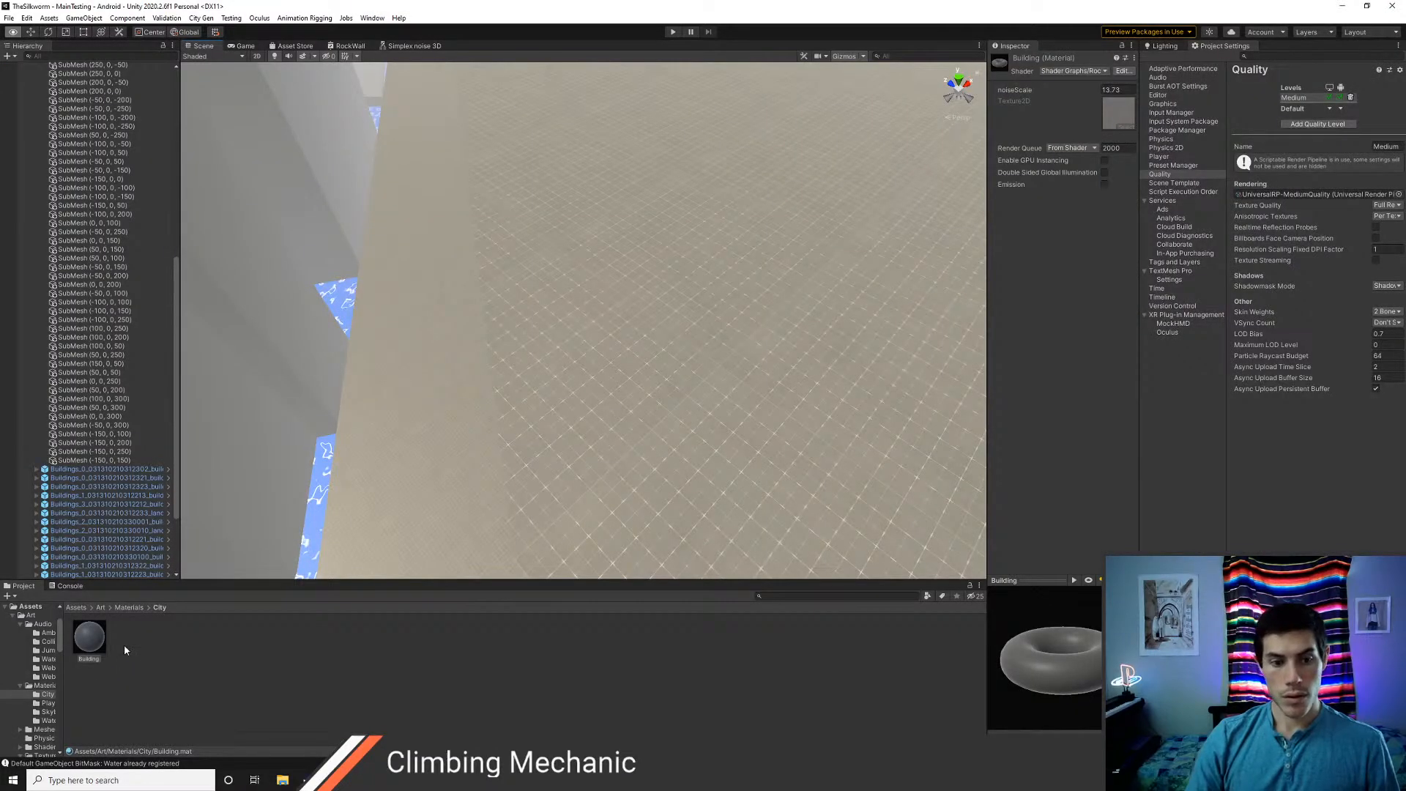
left_click(100, 608)
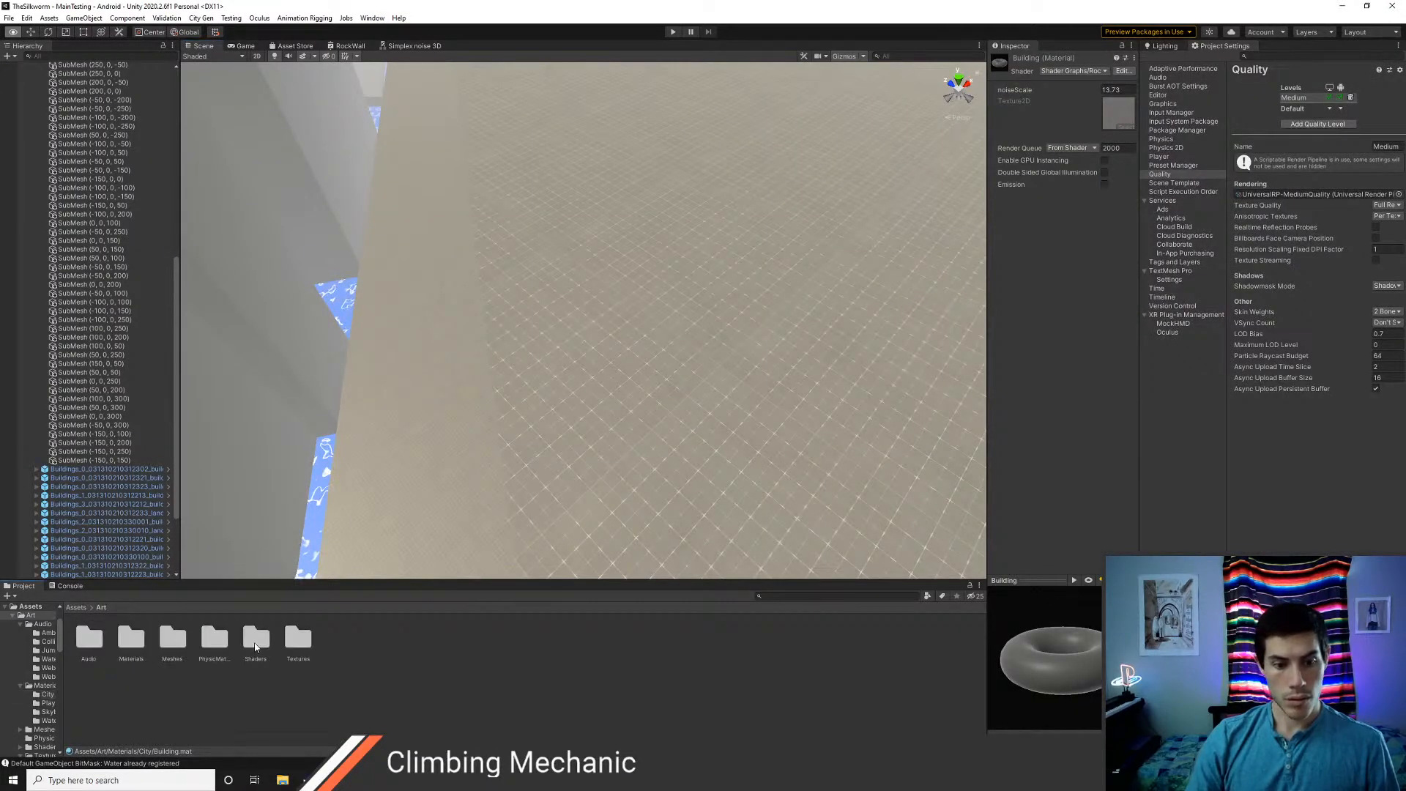
double_click(298, 639)
key("ctrl+shift+n")
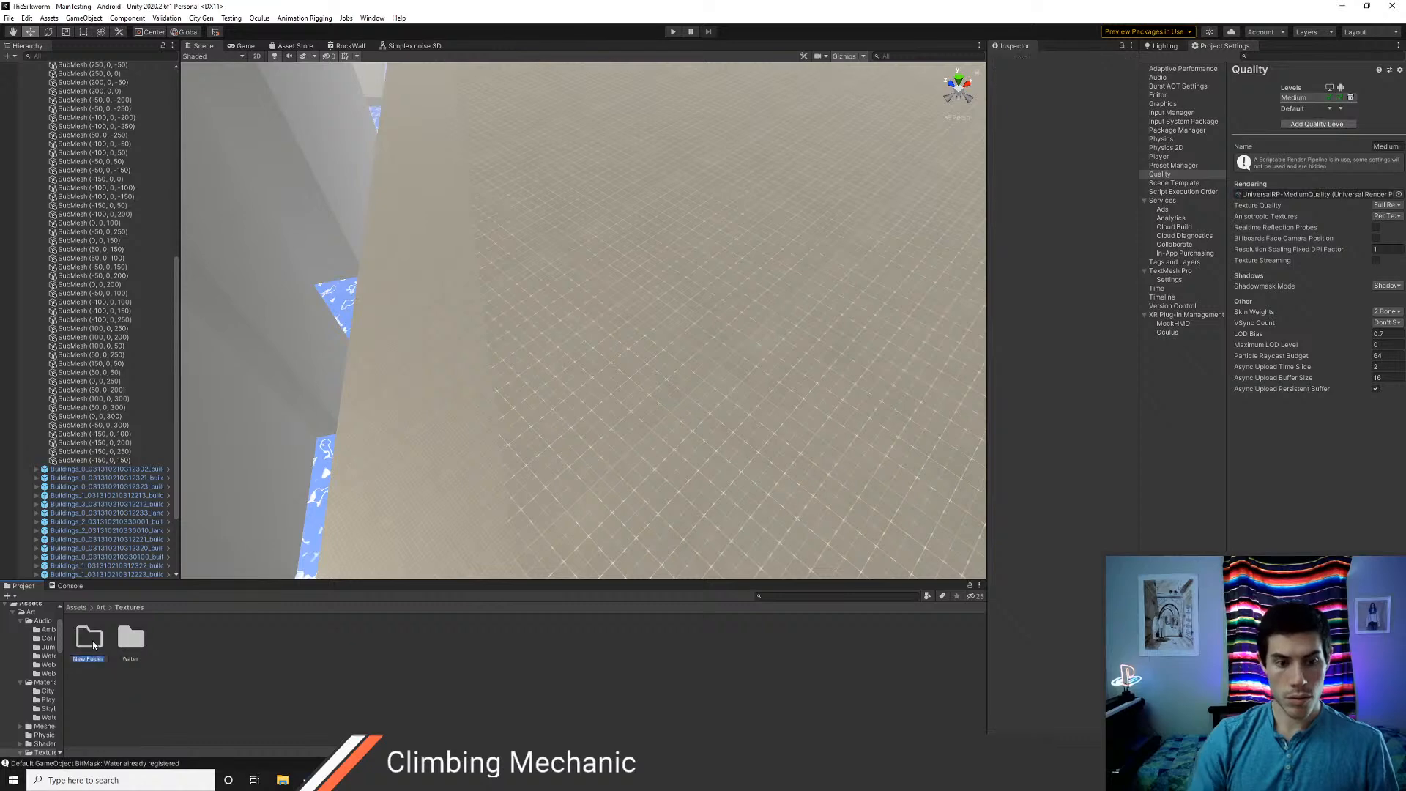
key("Return")
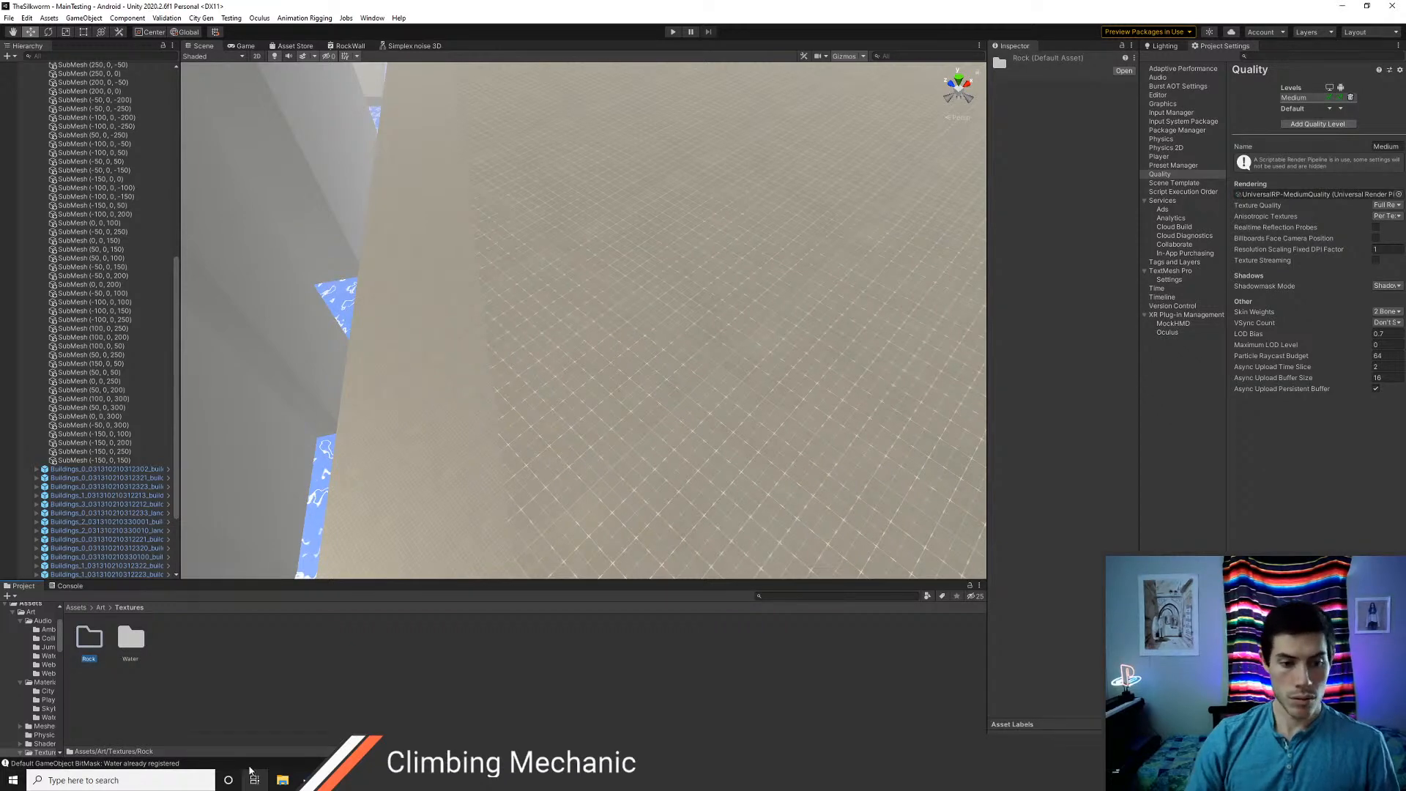
double_click(90, 638)
Import cliffNormal.tif and cliffAlbedo.tif from the Downloads folder in File Explorer into Unity's Rock folder
key("super+e")
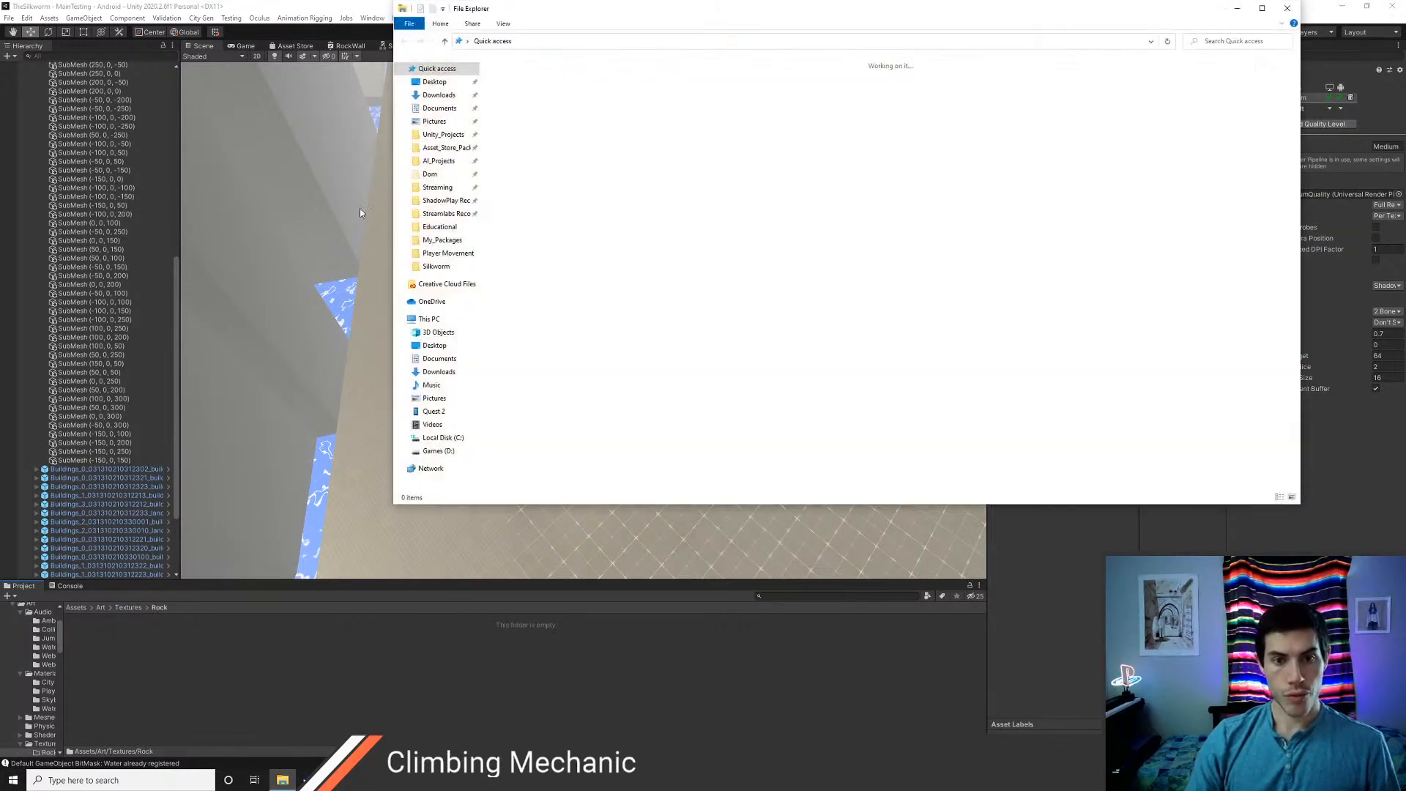
left_click(442, 95)
left_click(522, 91)
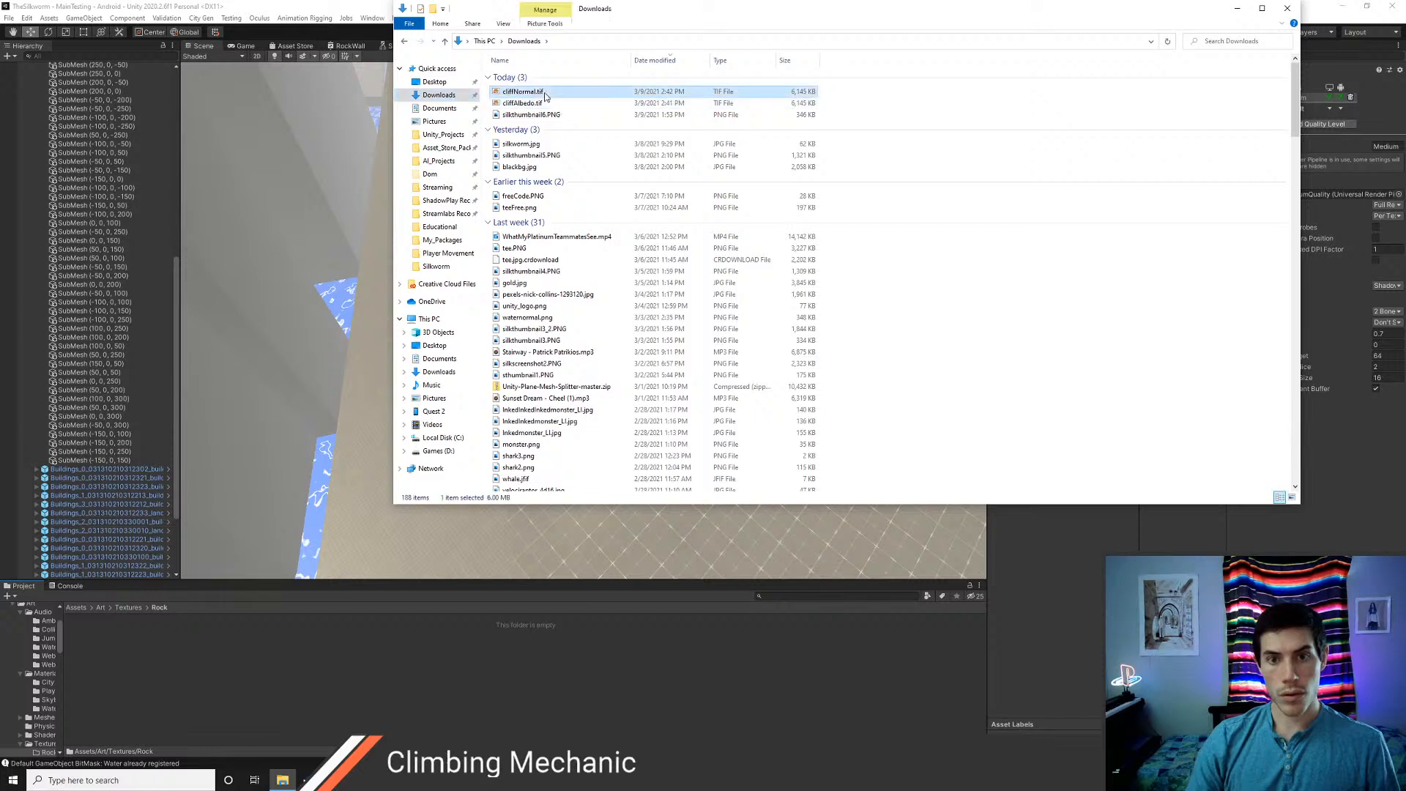
left_click(542, 106, "shift")
left_click_drag(535, 90, 227, 631)
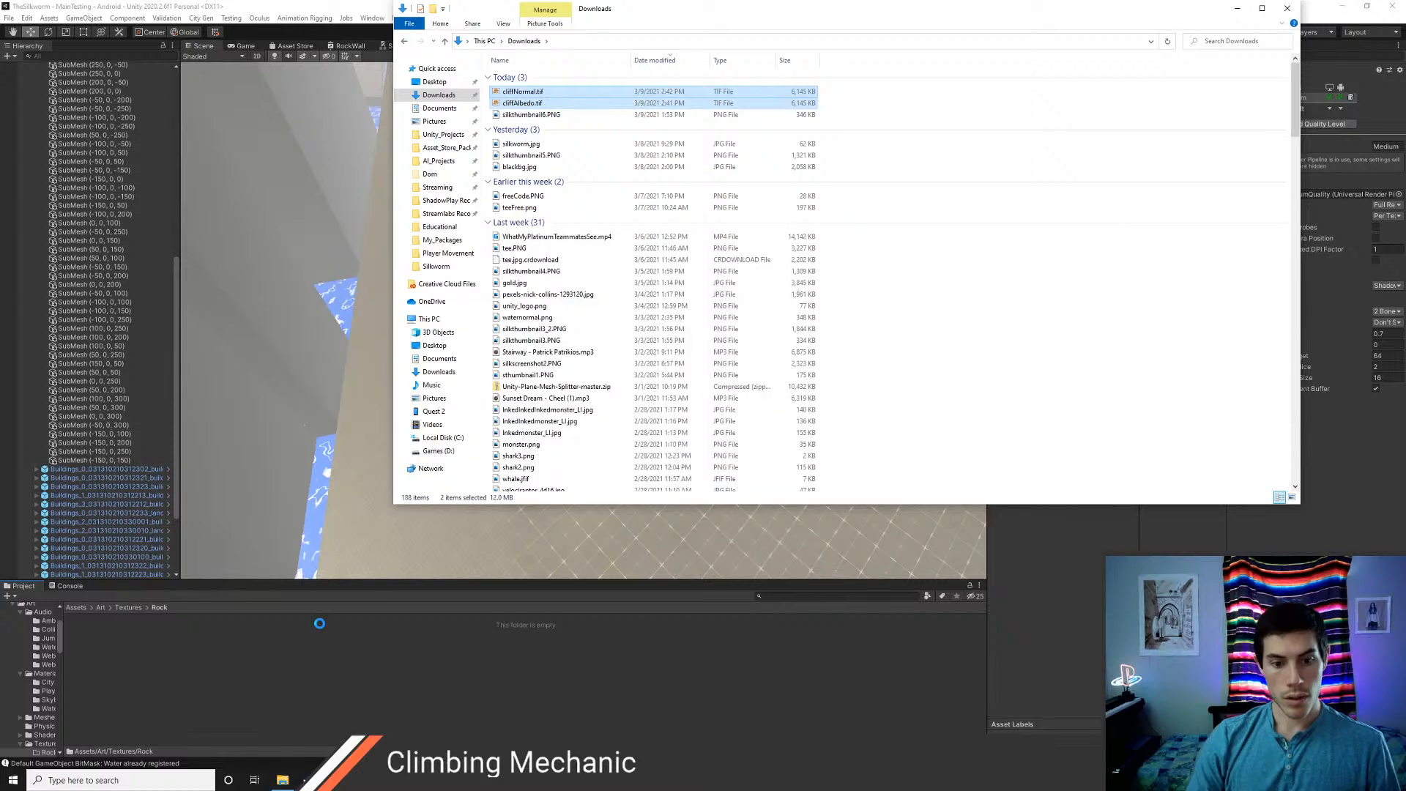
left_click(1238, 9)
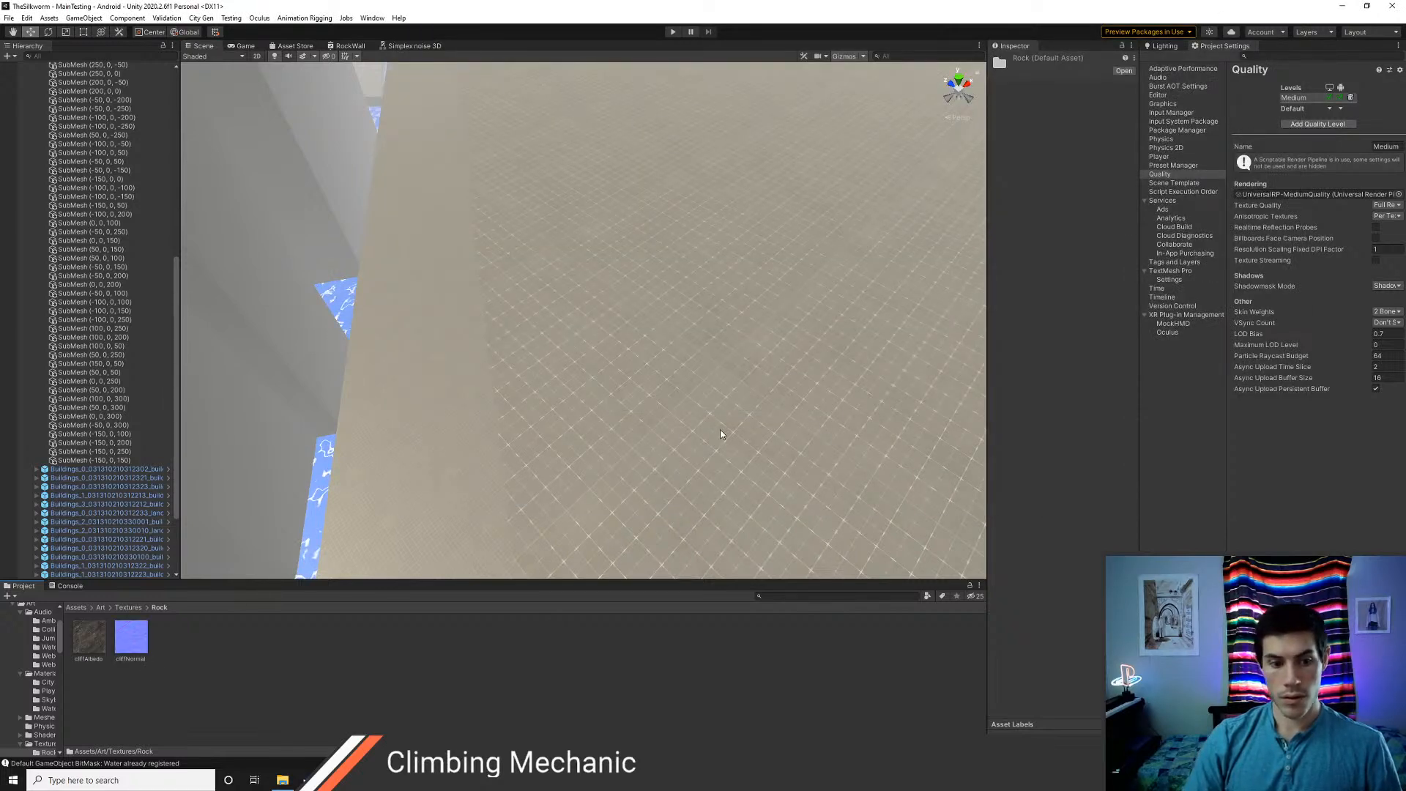
Set the cliffNormal texture's type to Normal map and apply the import settings
left_click(143, 648)
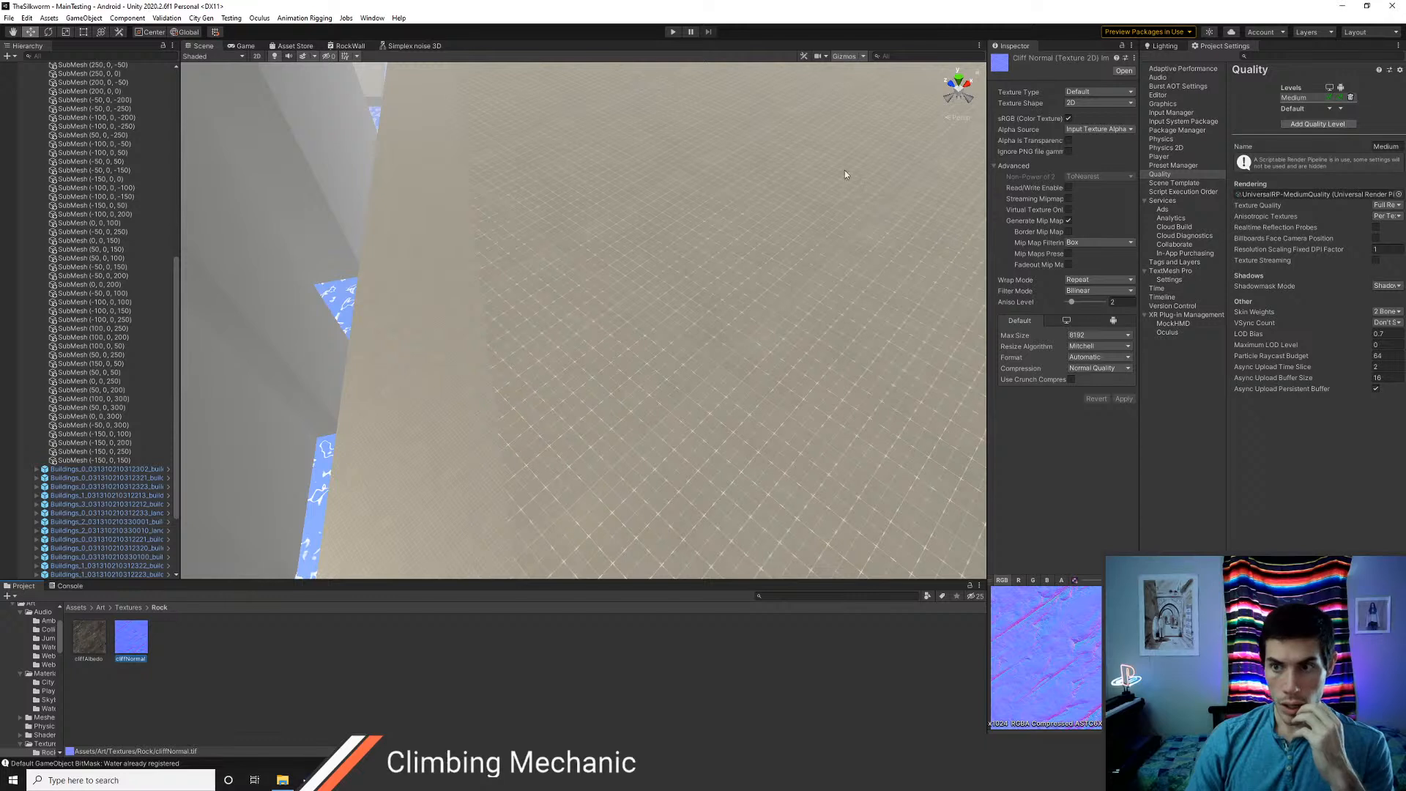
left_click(1098, 91)
left_click(1084, 116)
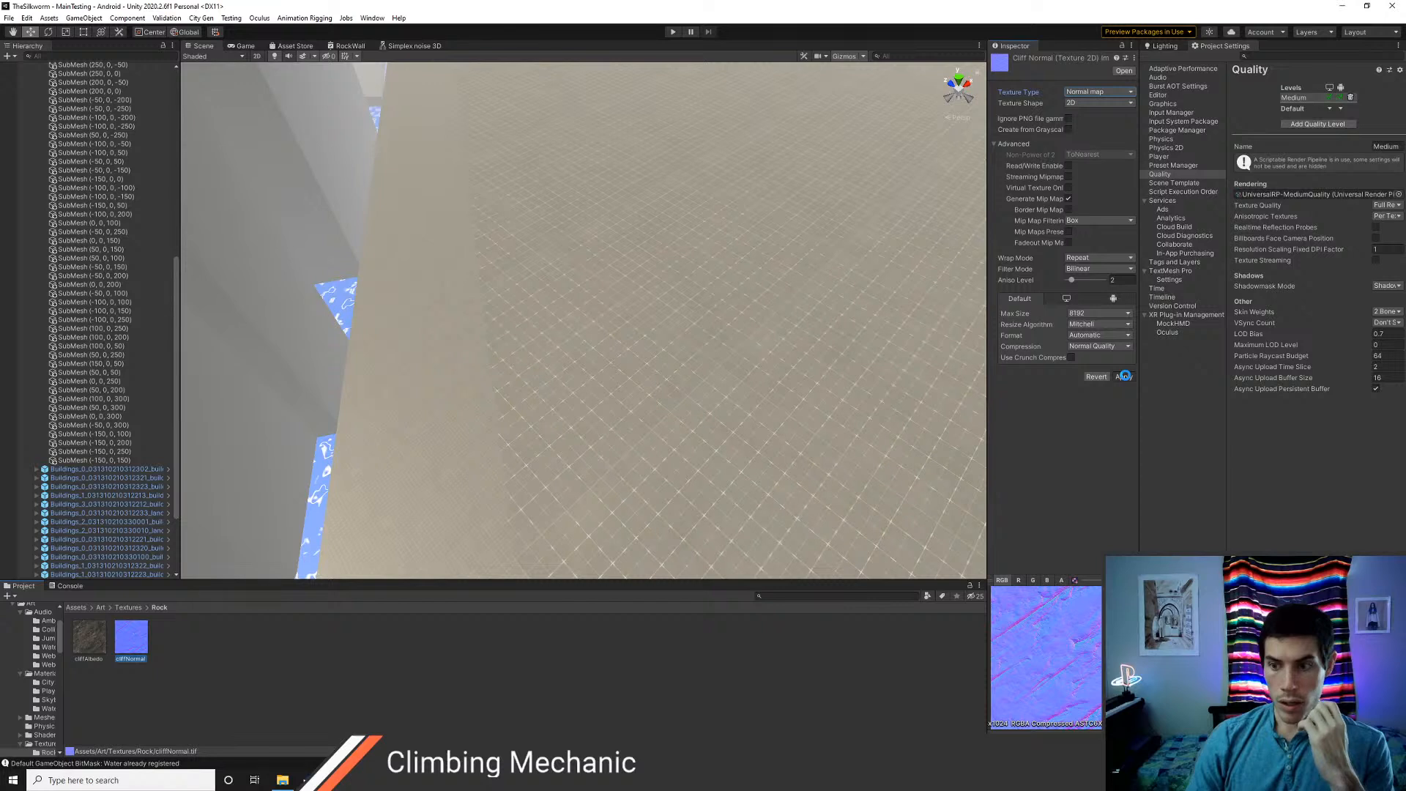
left_click(1124, 376)
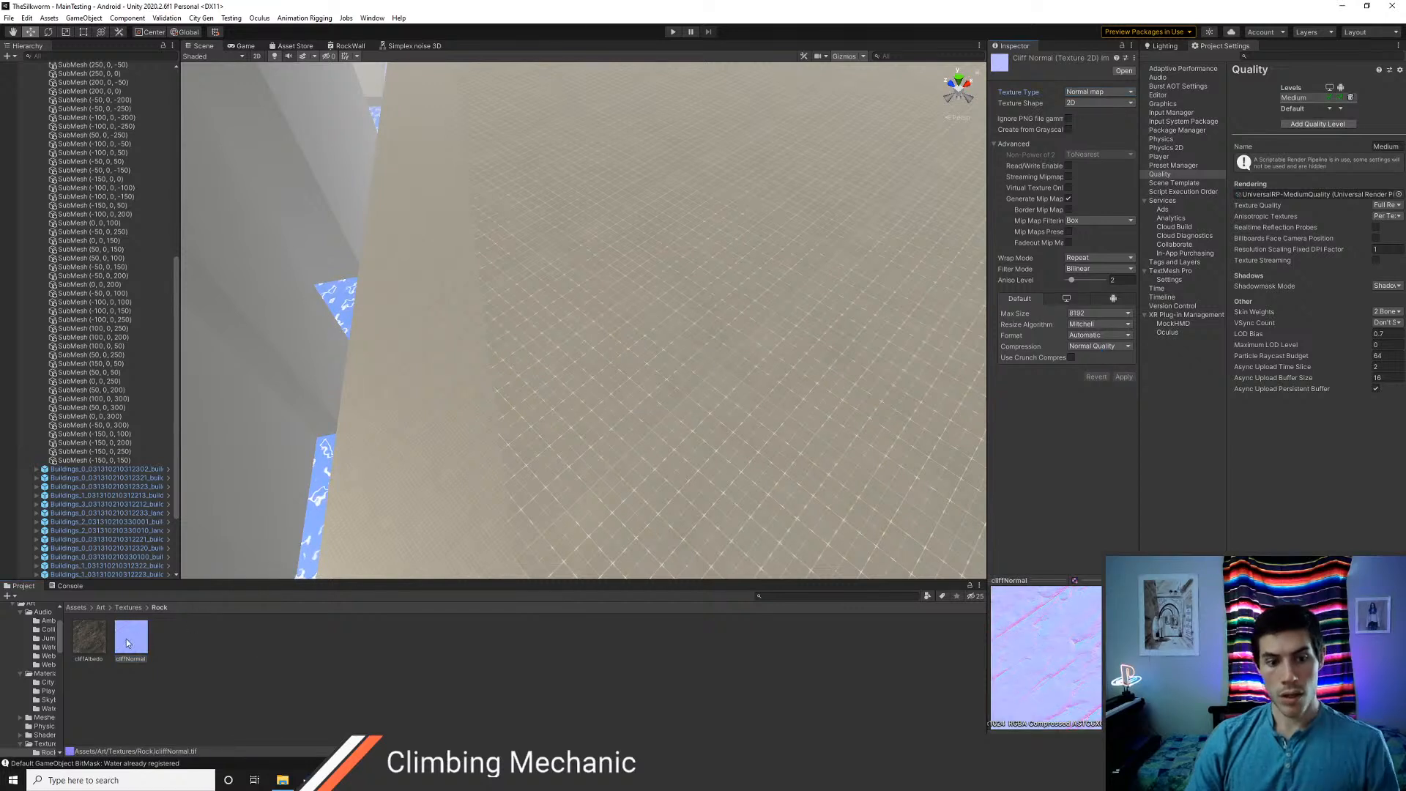
Set the filter mode of both cliffAlbedo and cliffNormal to Trilinear and apply it
left_click(96, 645, "ctrl")
left_click(1092, 291)
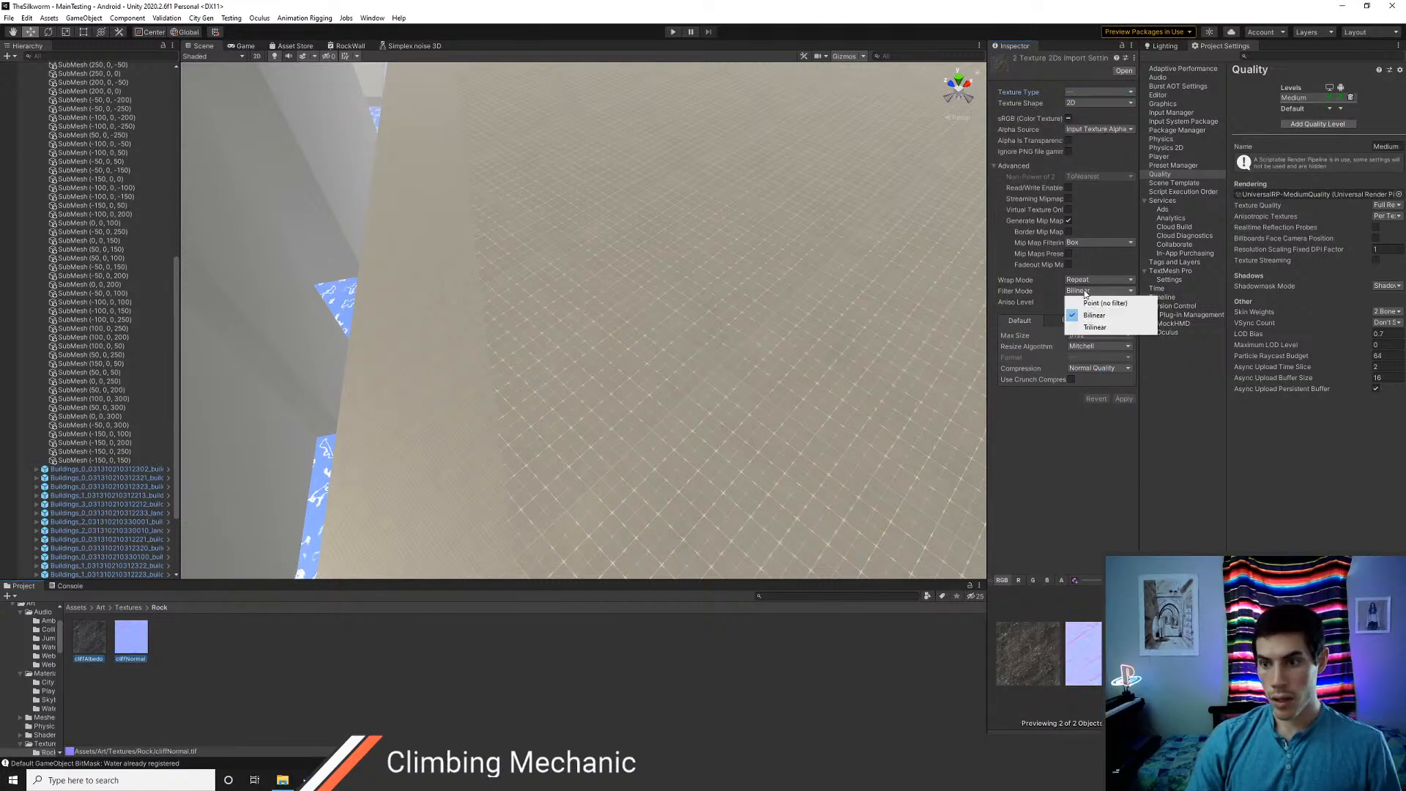
left_click(1082, 322)
left_click(1121, 400)
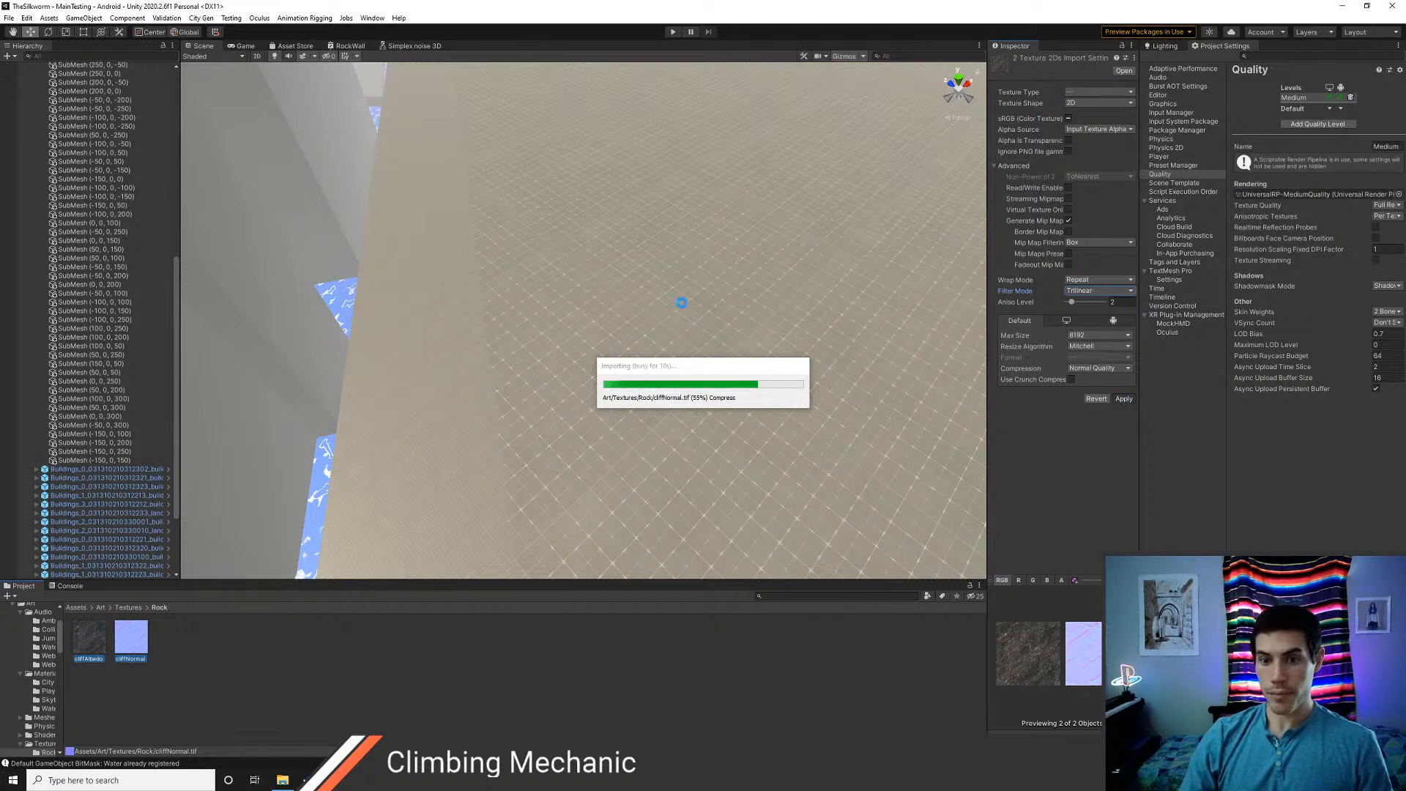
Set the Scene camera speed to 3 and look around the buildings in the city
right_click_drag(703, 291, 663, 250)
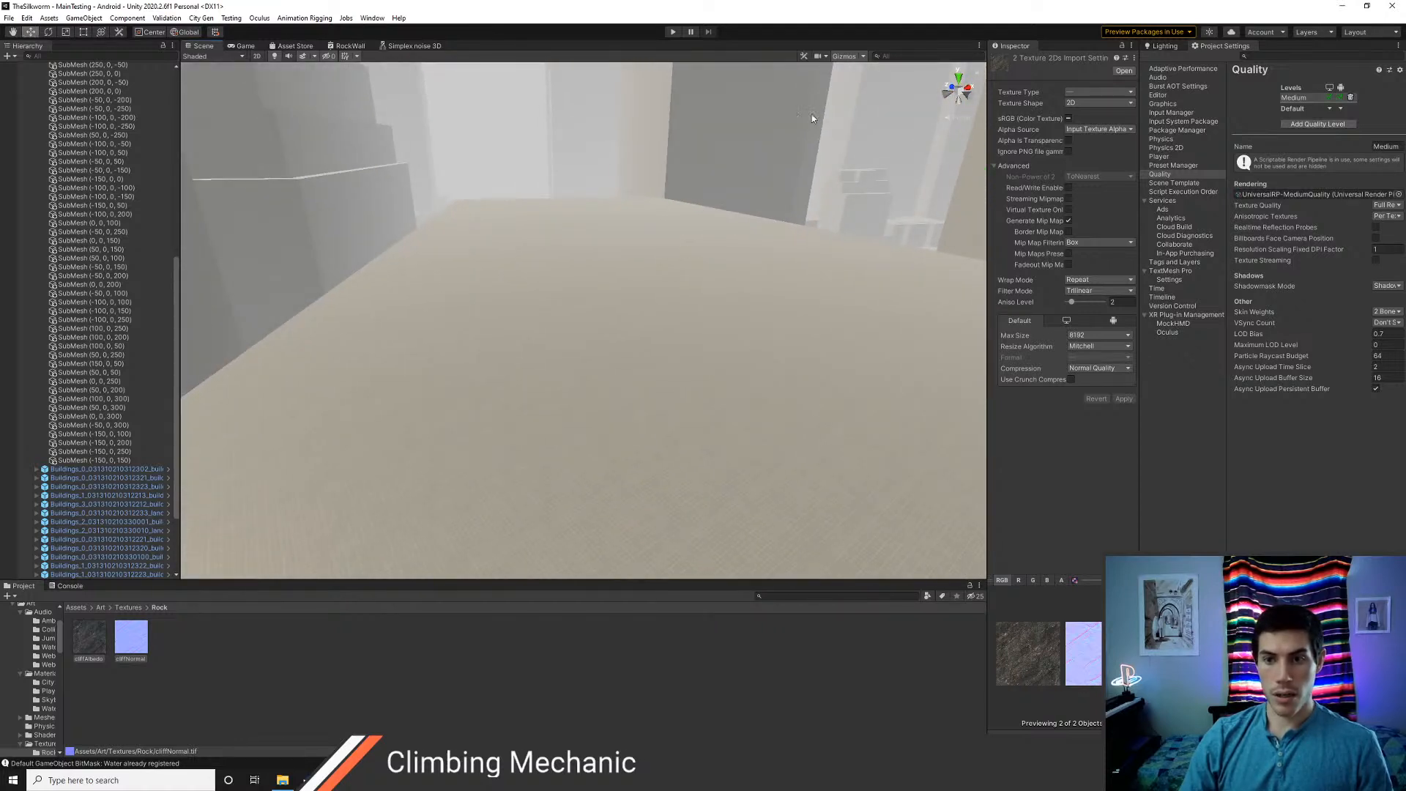
left_click(826, 57)
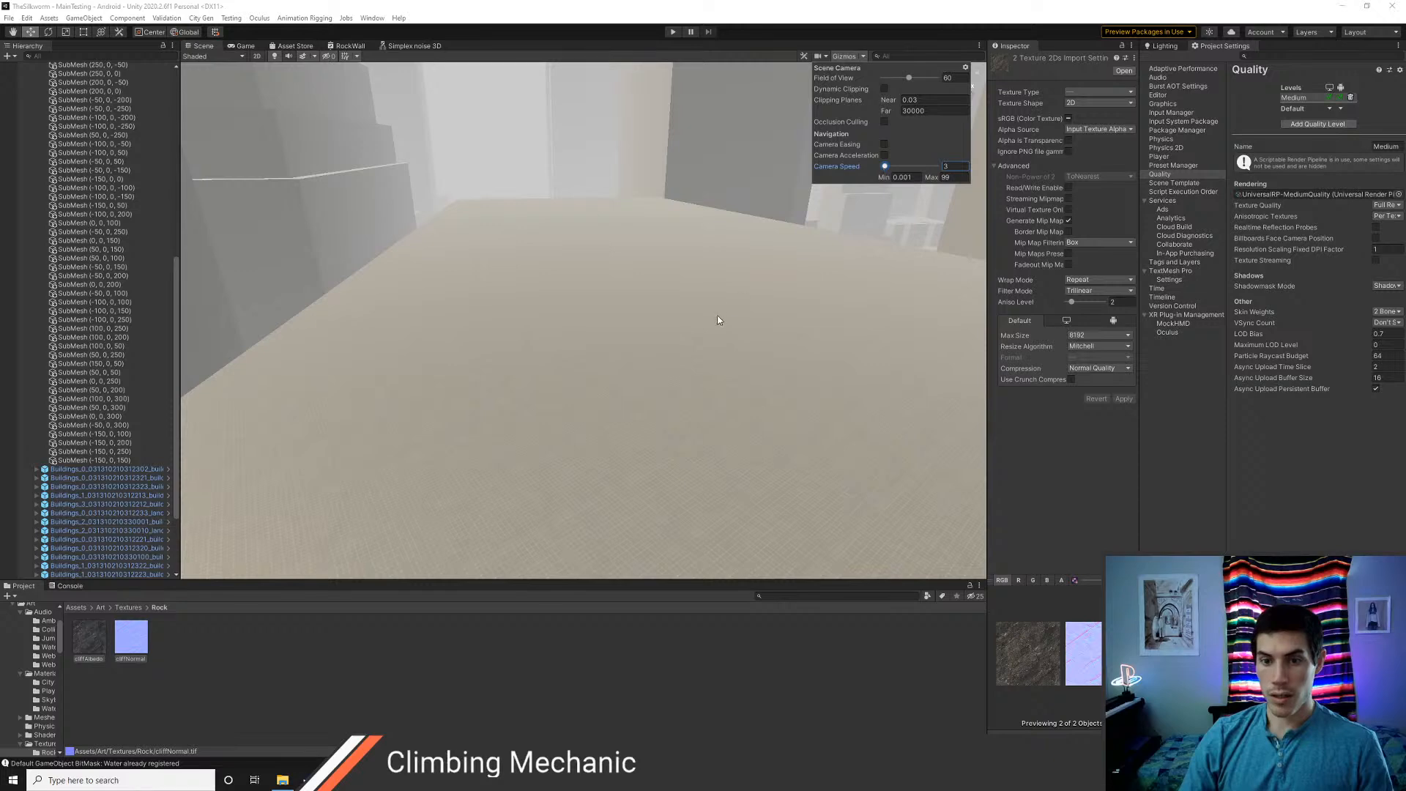
right_click_drag(717, 320, 710, 277)
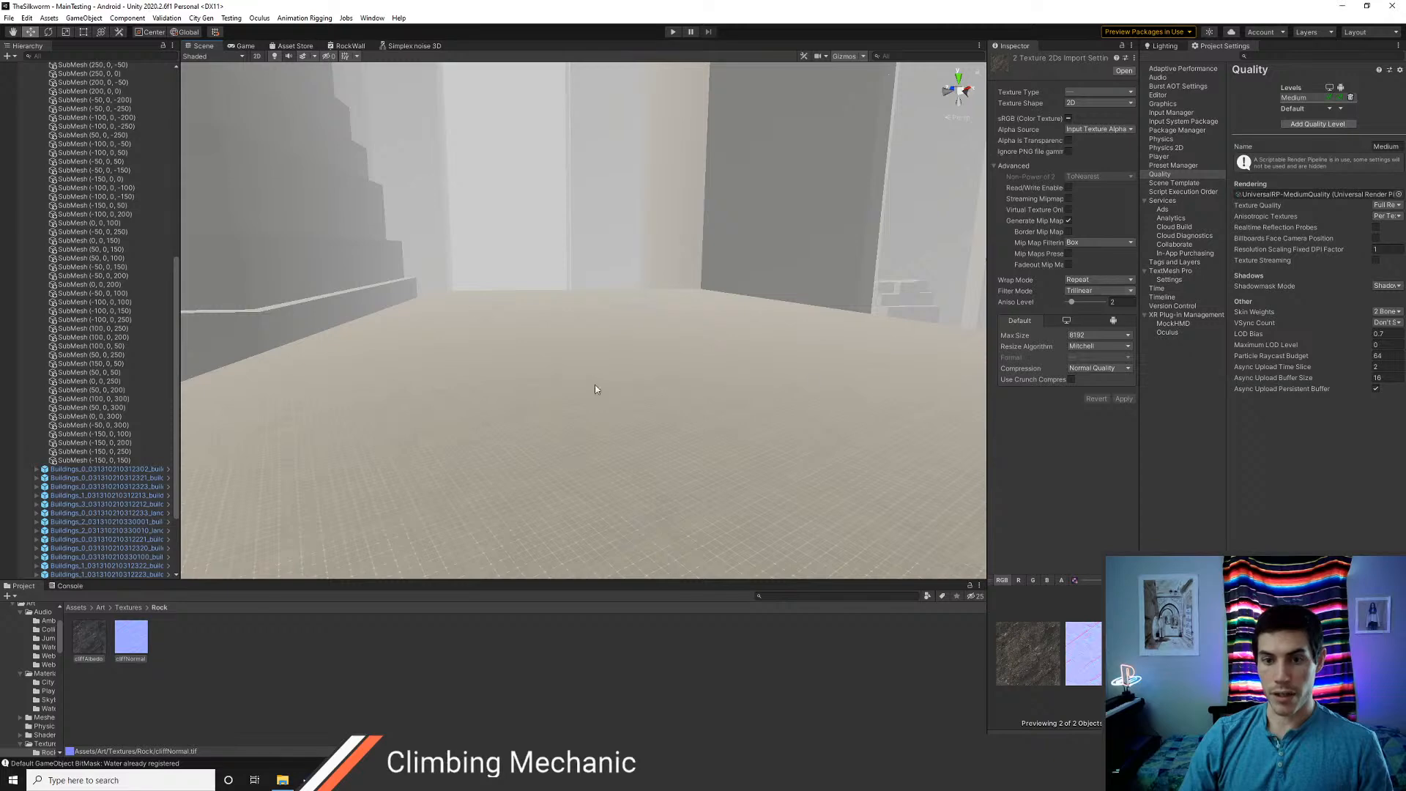
right_click_drag(595, 389, 766, 327)
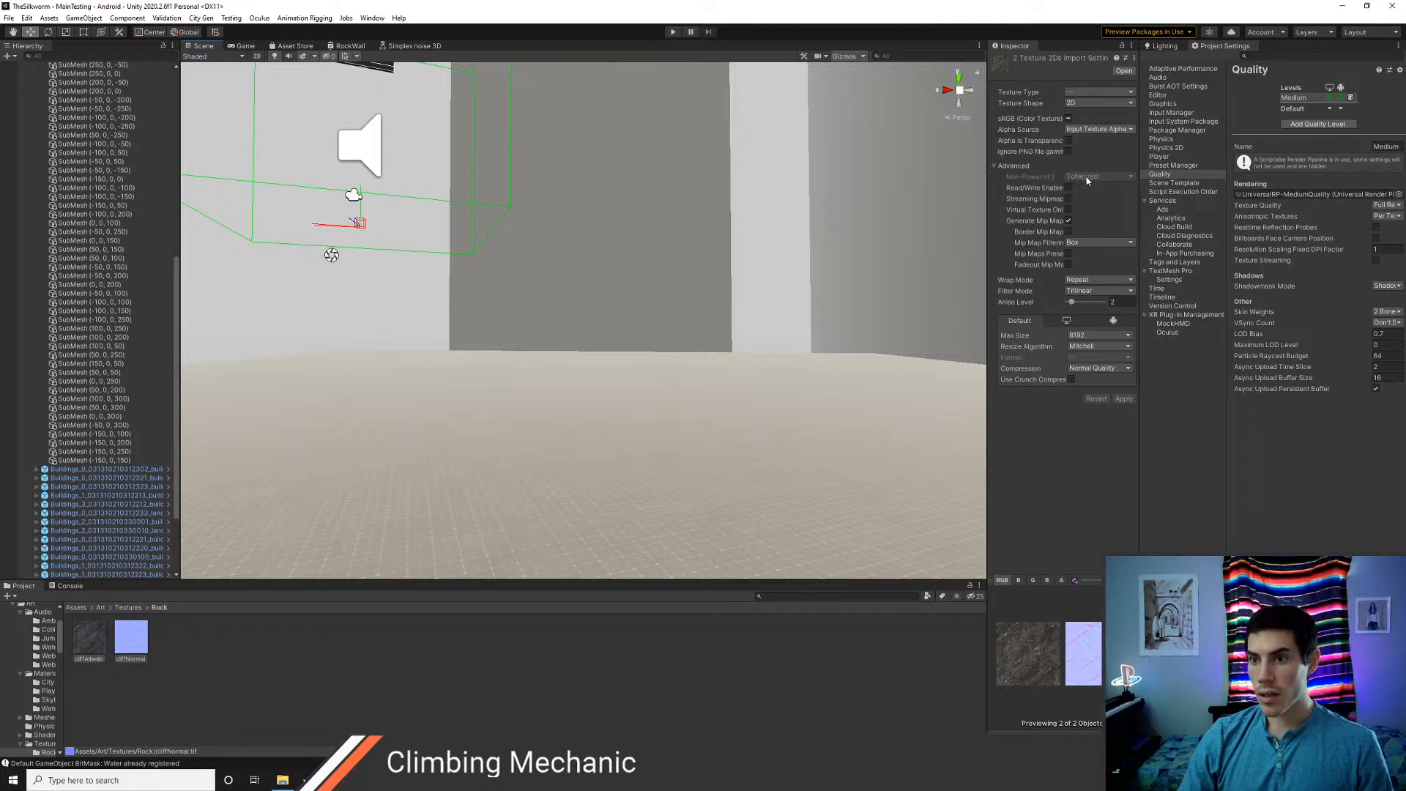
Limit the max size of both cliff textures to 1024 and apply the import settings
left_click(1091, 341)
left_click(1100, 410)
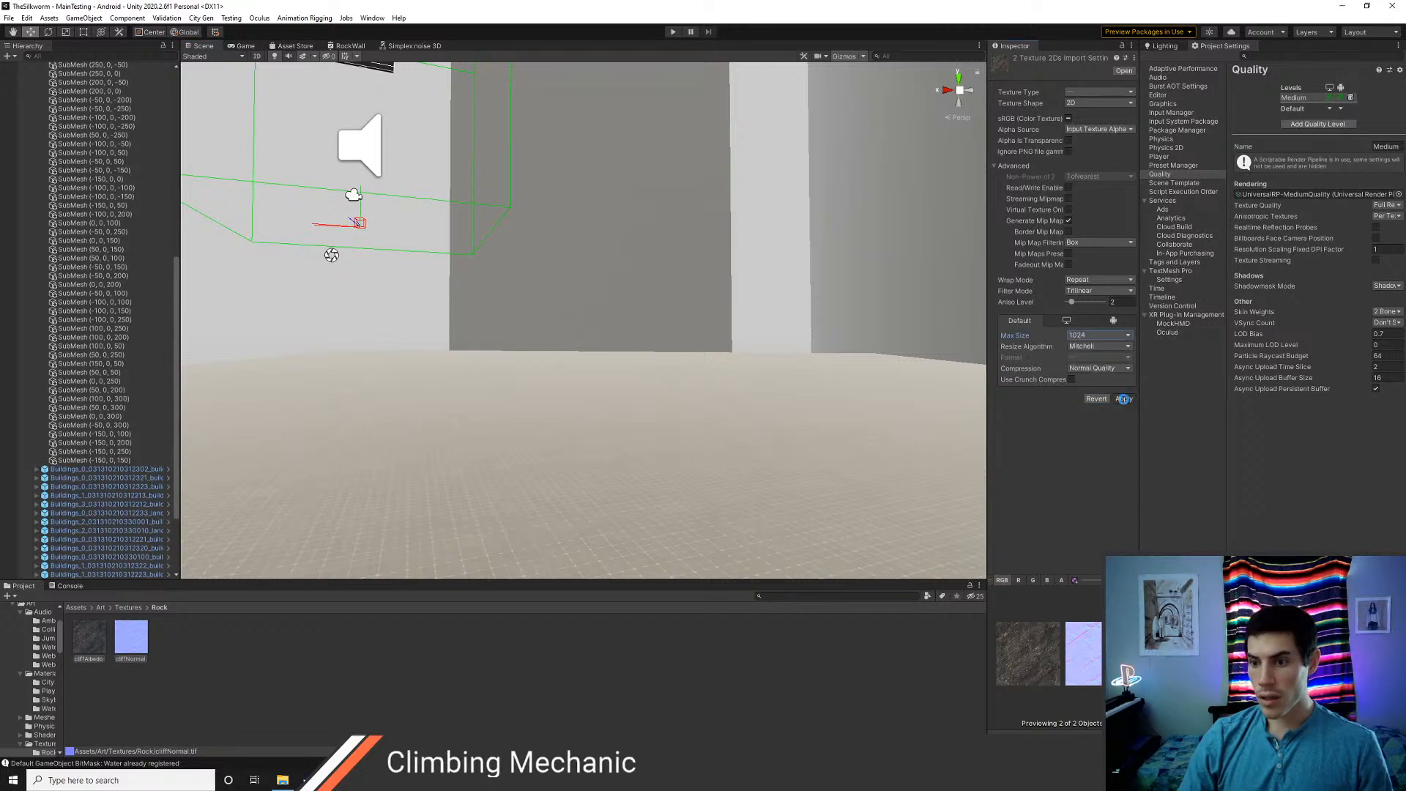
left_click(1124, 398)
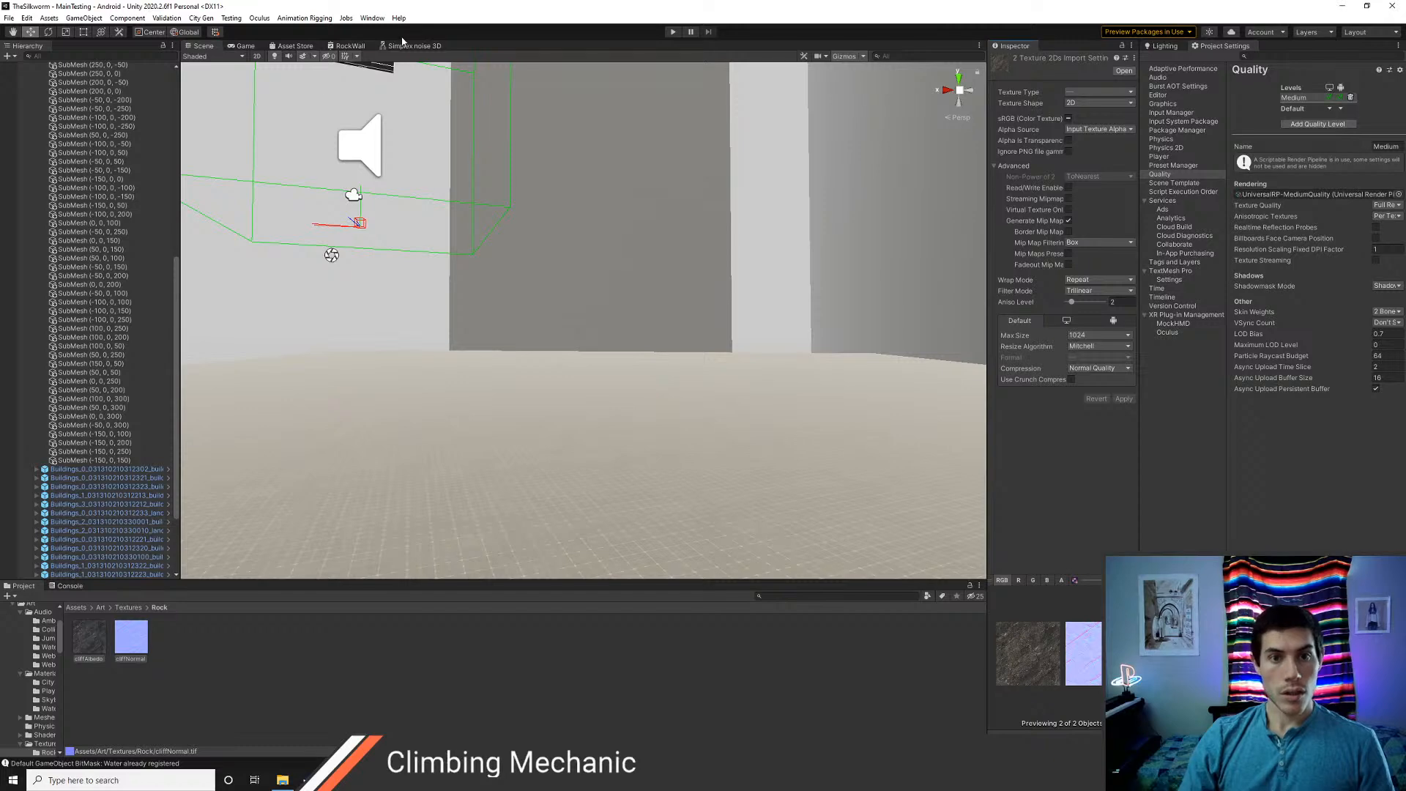
Replace the concrete texture on the RockWall graph's Triplanar node with cliffAlbedo
right_click_drag(394, 333, 493, 421)
key("e")
left_click(348, 46)
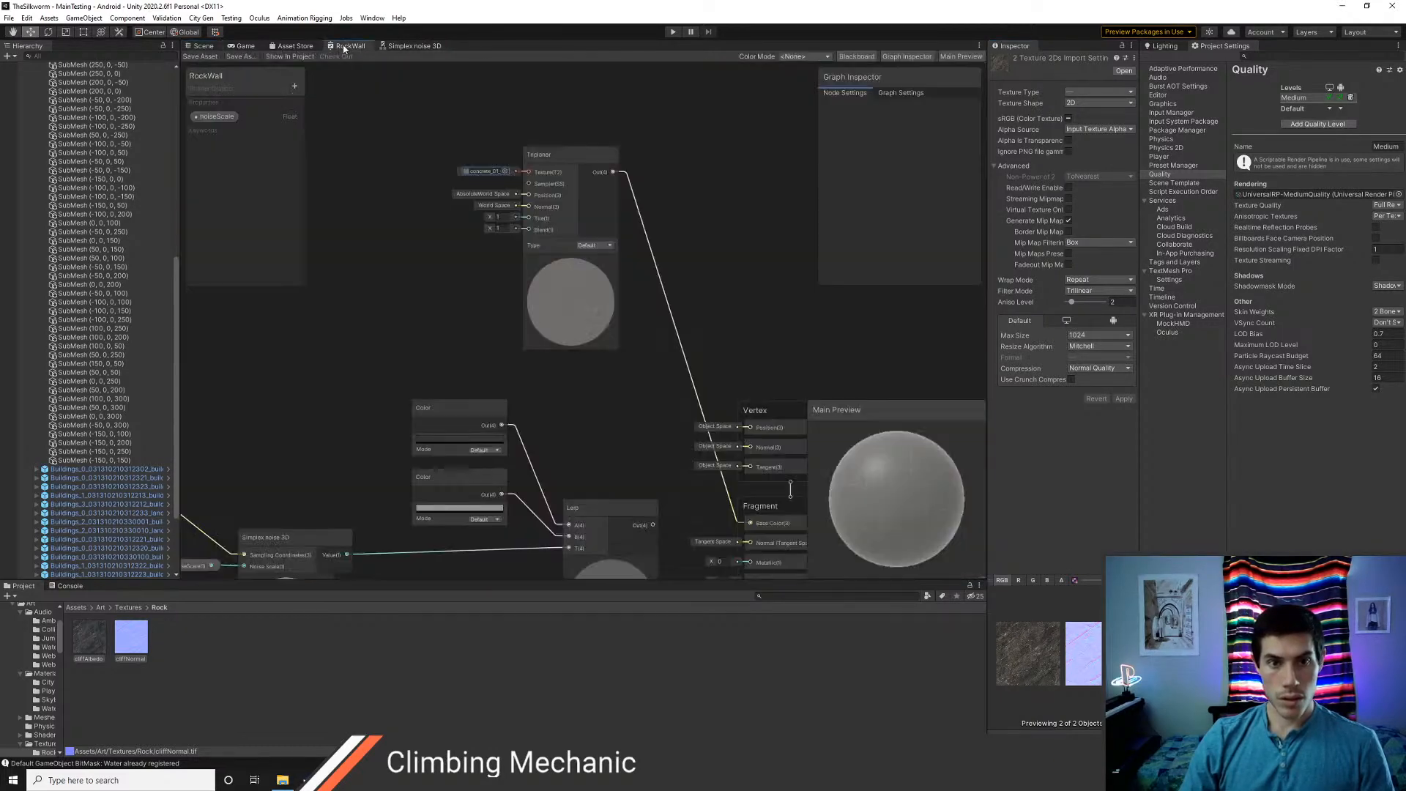
left_click(507, 170)
type("cli")
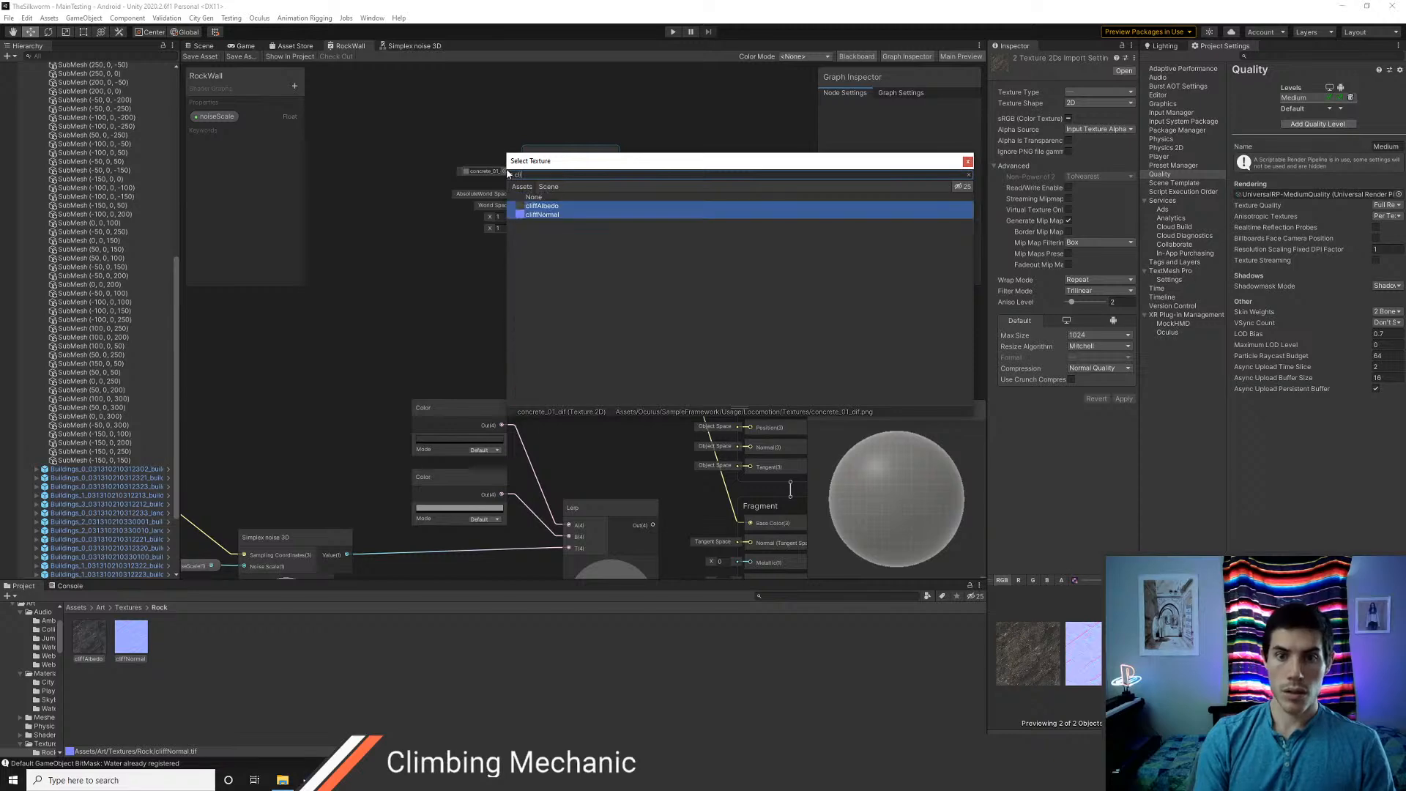
type("f")
key("Down")
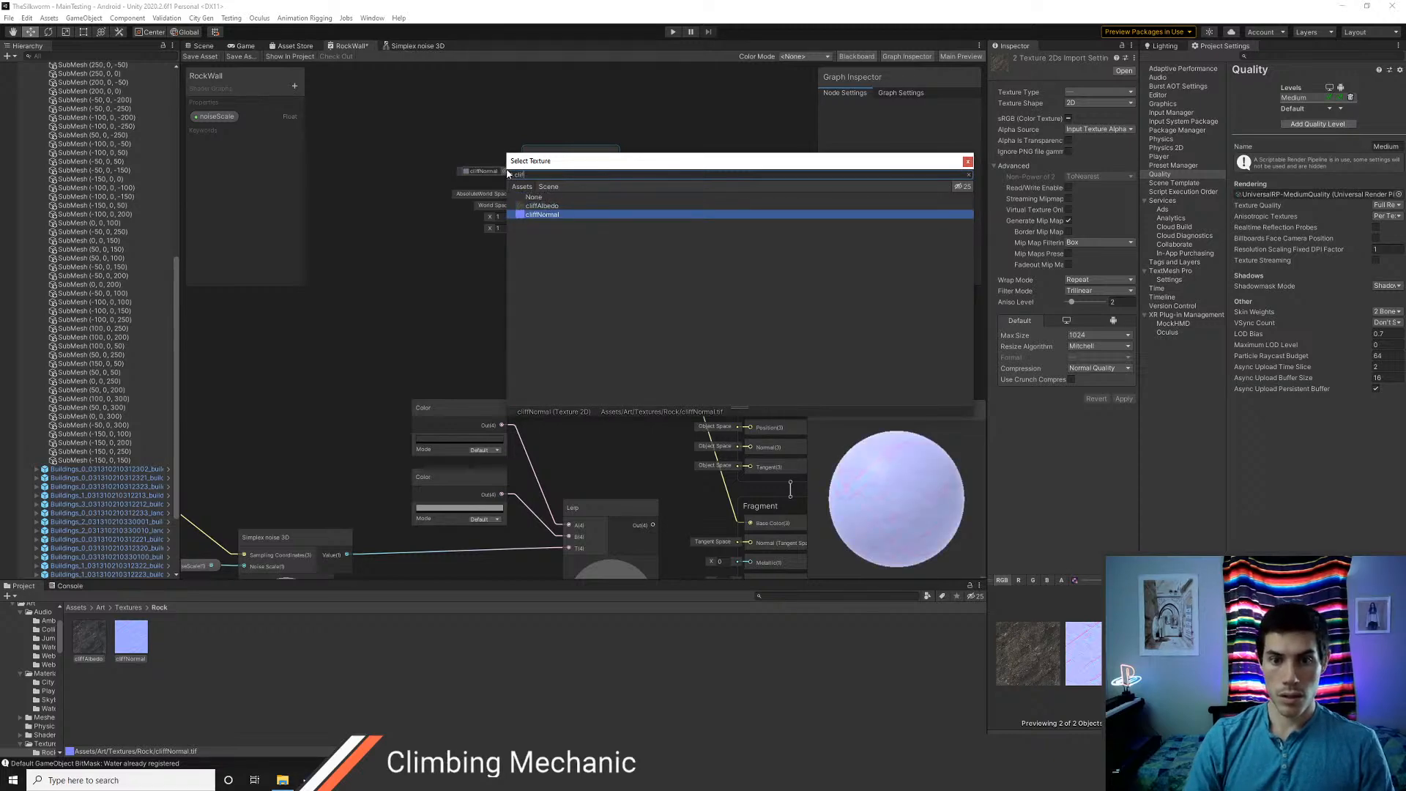
key("Up")
key("Return")
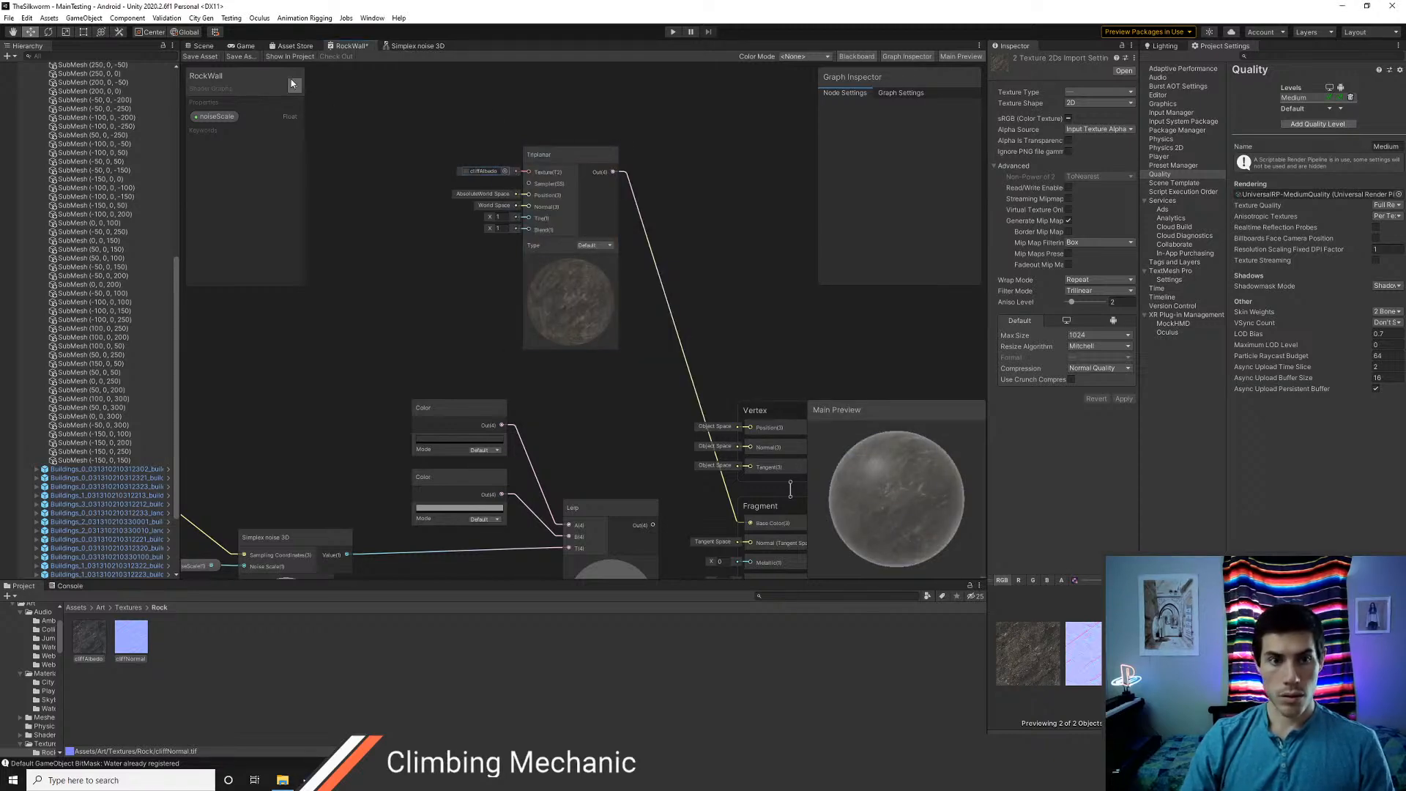
Save the RockWall graph and inspect the cliff texture on the buildings in the Scene view
left_click(207, 57)
left_click(206, 48)
right_click_drag(605, 327, 696, 364)
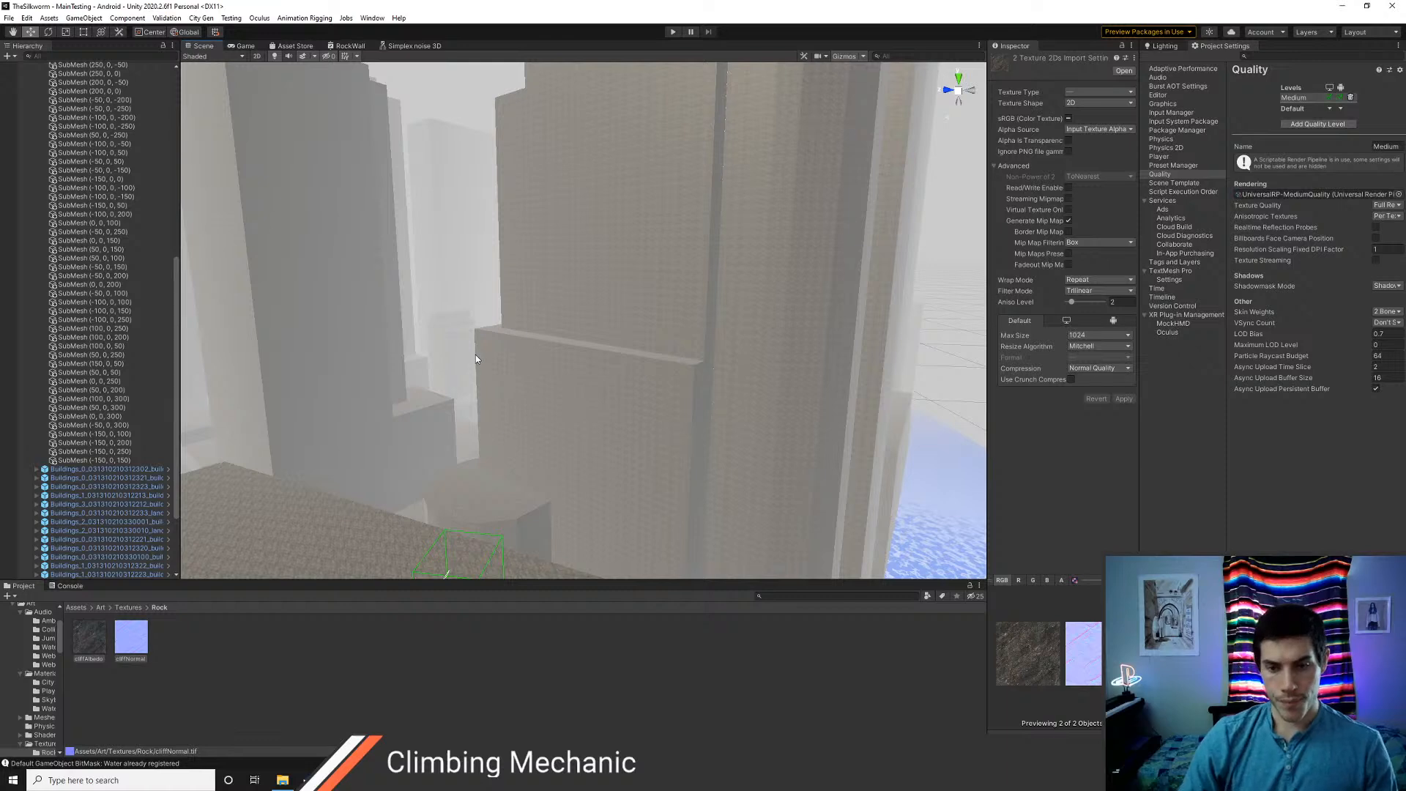
right_click_drag(476, 358, 264, 512)
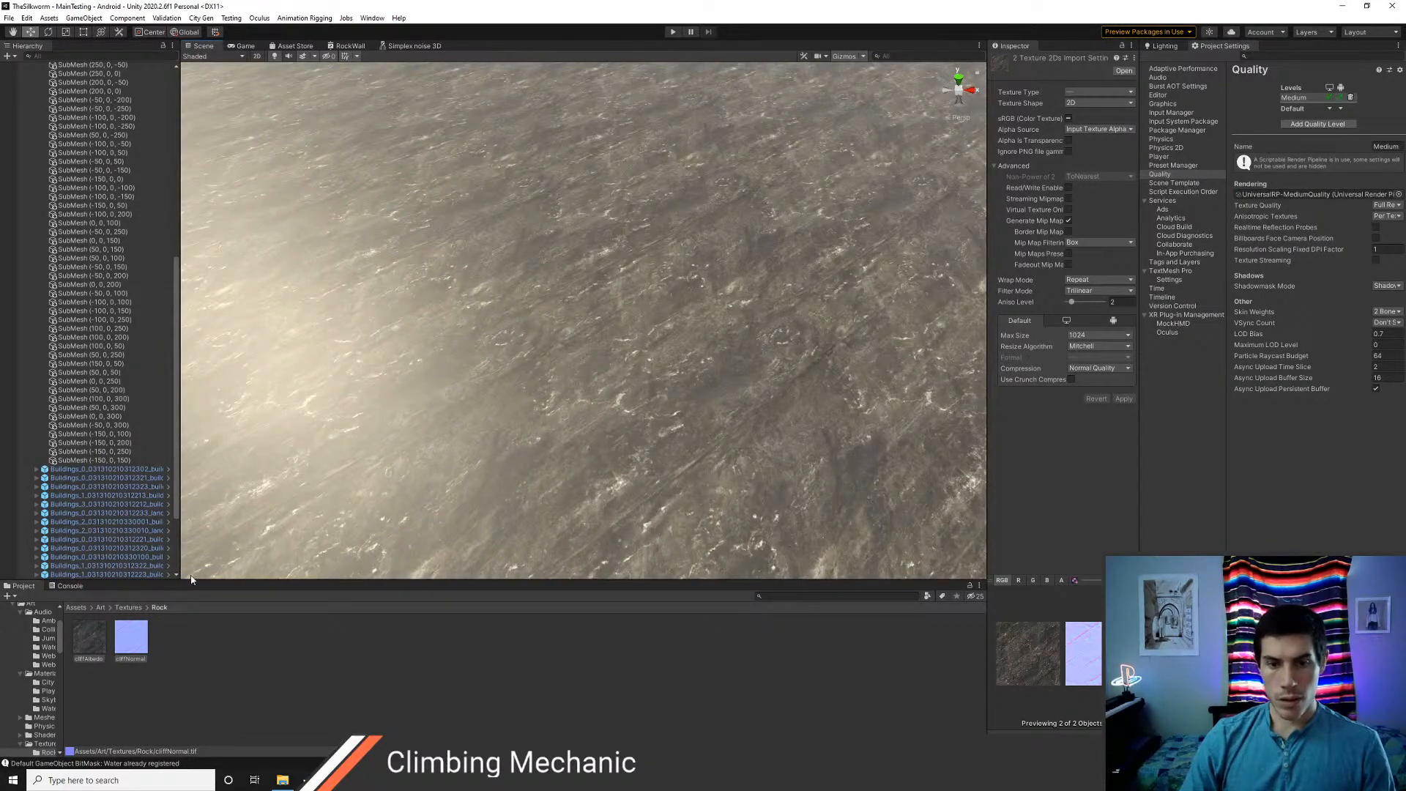
Duplicate the cliffAlbedo Triplanar node in the RockWall graph and place the copy below the Lerp node
left_click(348, 45)
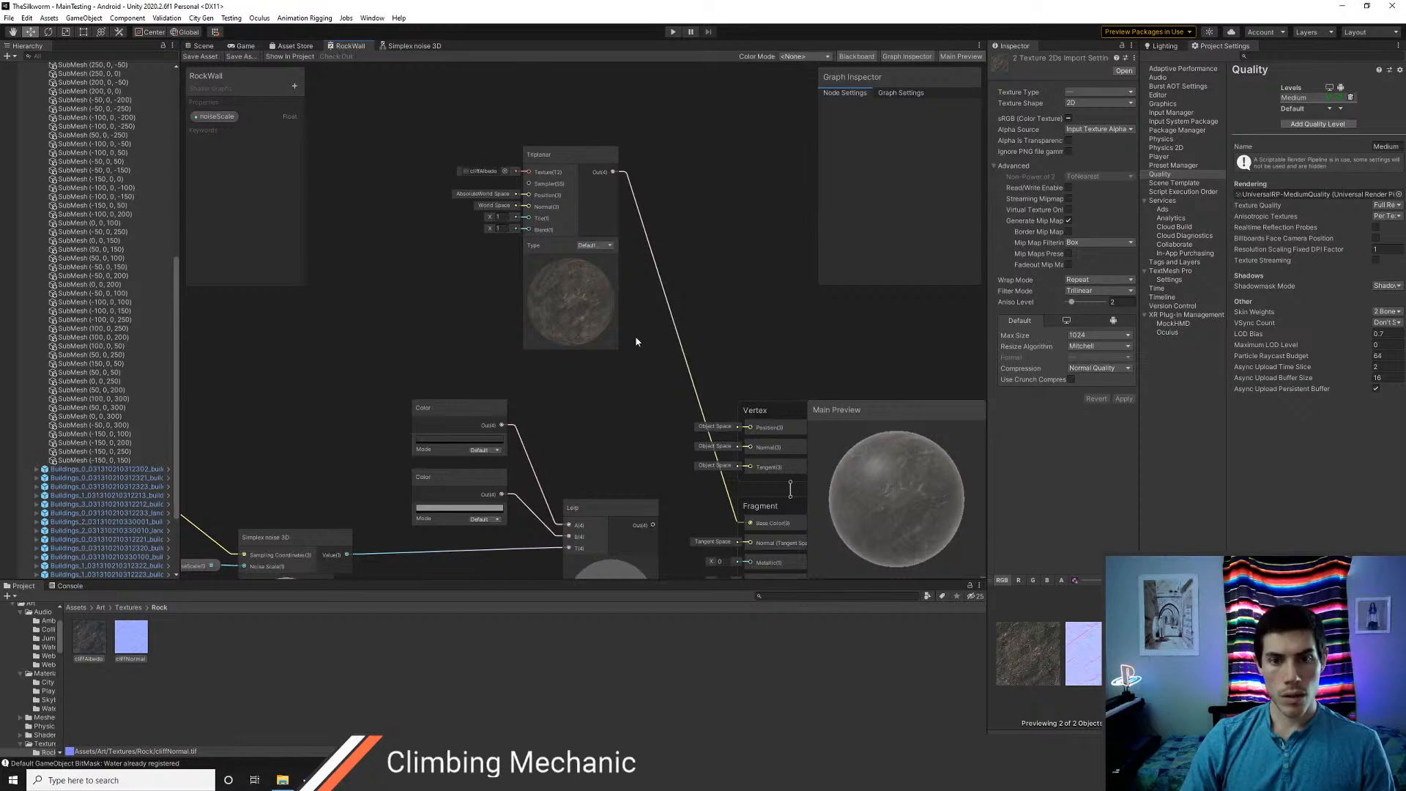
left_click(555, 148)
middle_click_drag(659, 191, 621, 322)
key("ctrl+d")
left_click_drag(678, 336, 531, 137)
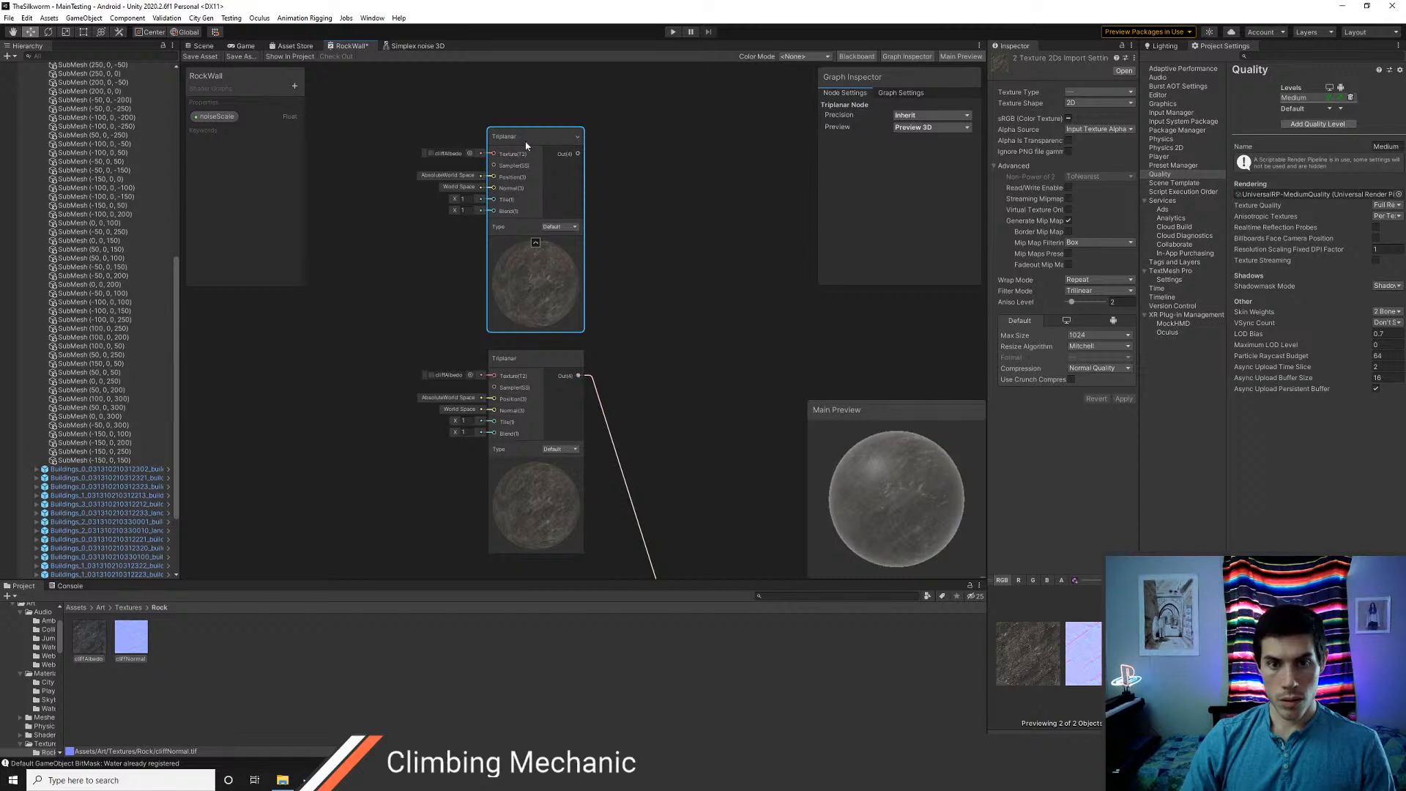
scroll(618, 388, "down", 4)
middle_click_drag(622, 367, 610, 188)
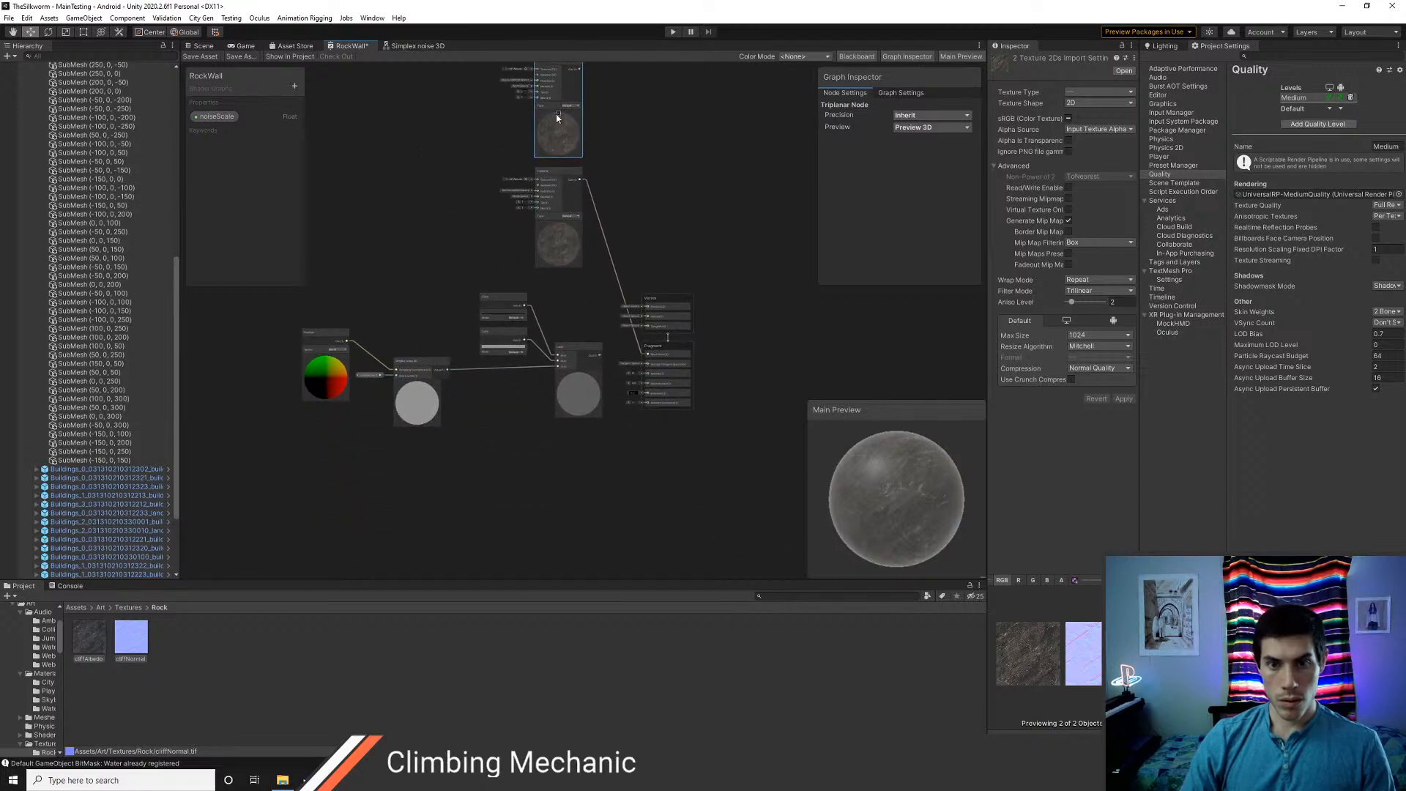
scroll(557, 120, "down", 1)
left_click_drag(555, 75, 574, 421)
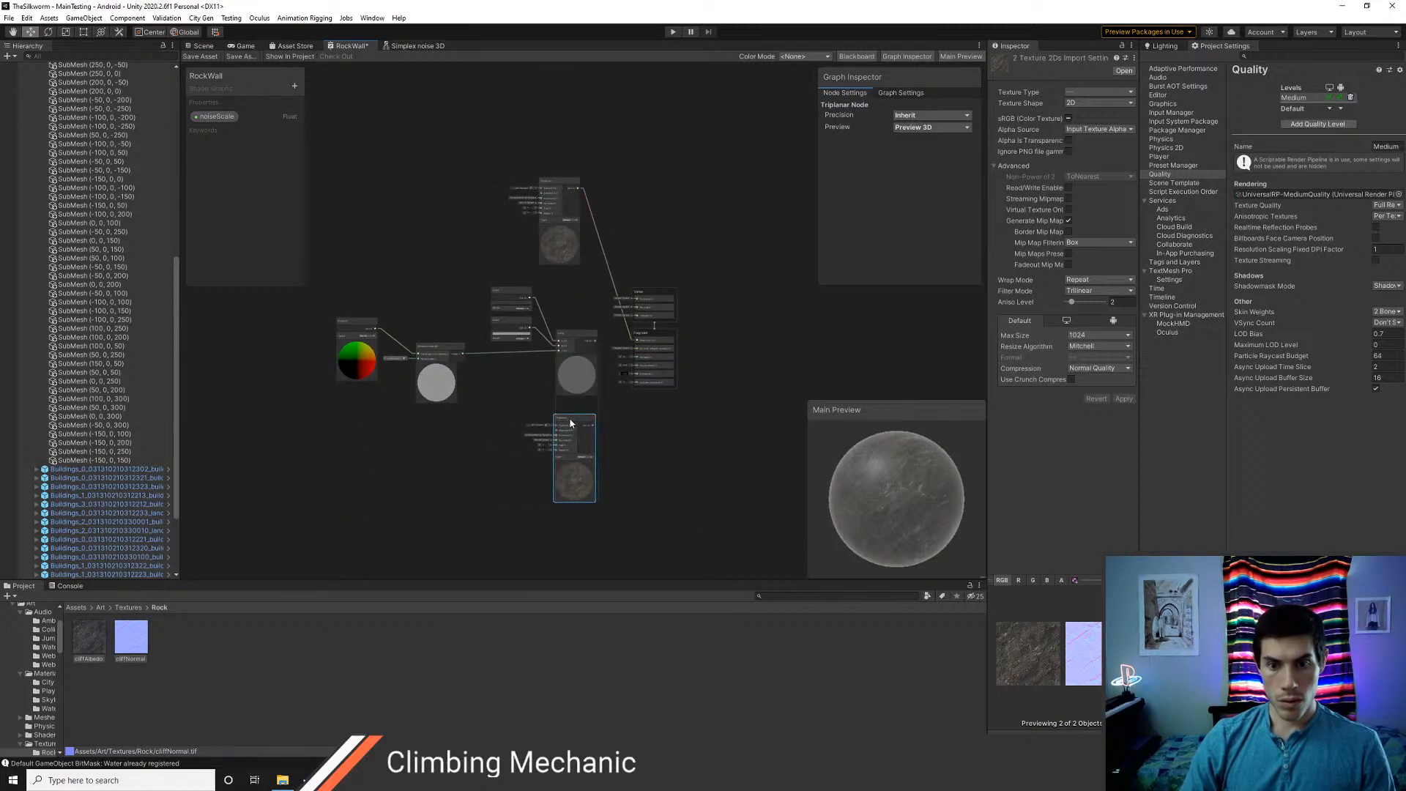
Assign the cliffNormal texture to the duplicated Triplanar node
scroll(626, 463, "up", 3)
scroll(626, 463, "up", 3)
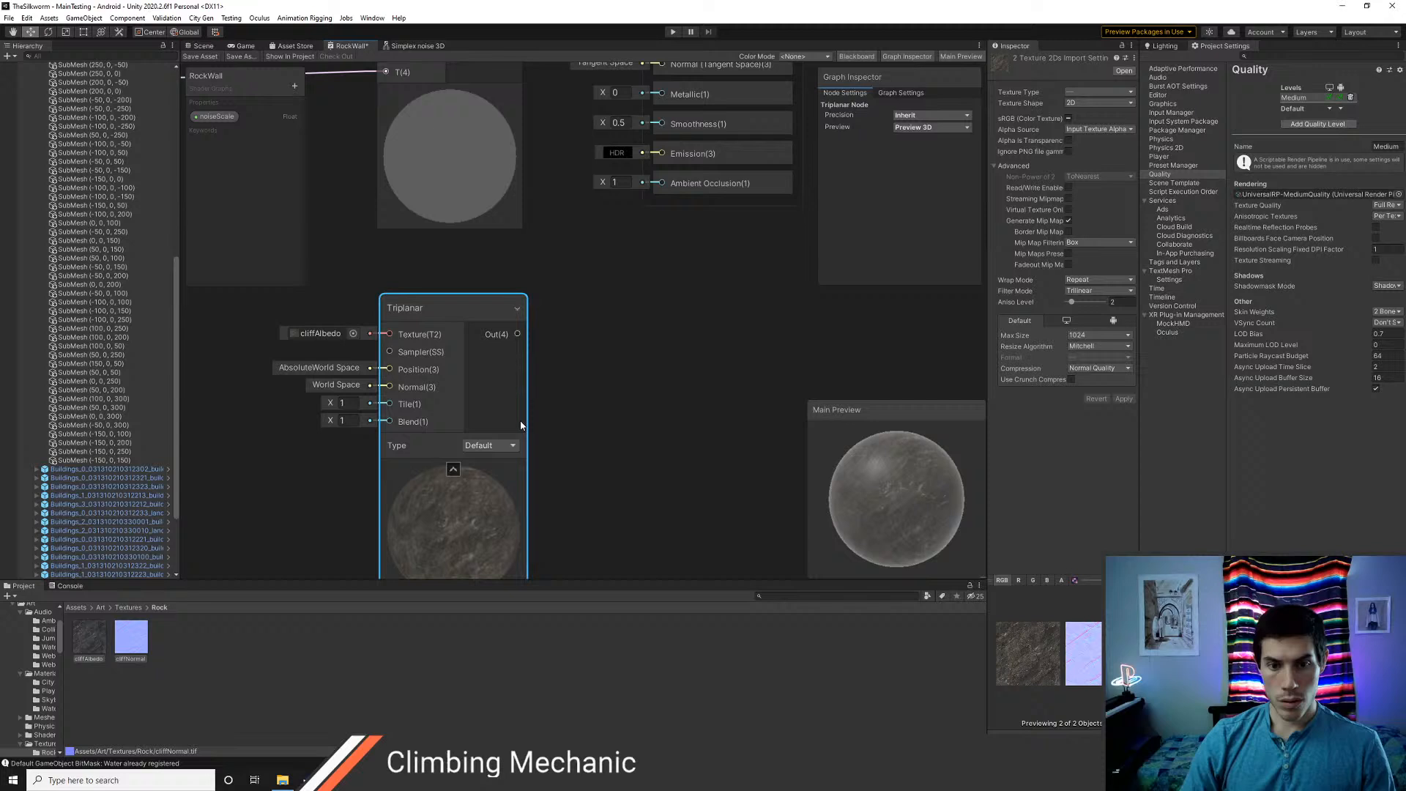
left_click(351, 334)
type("cliffno")
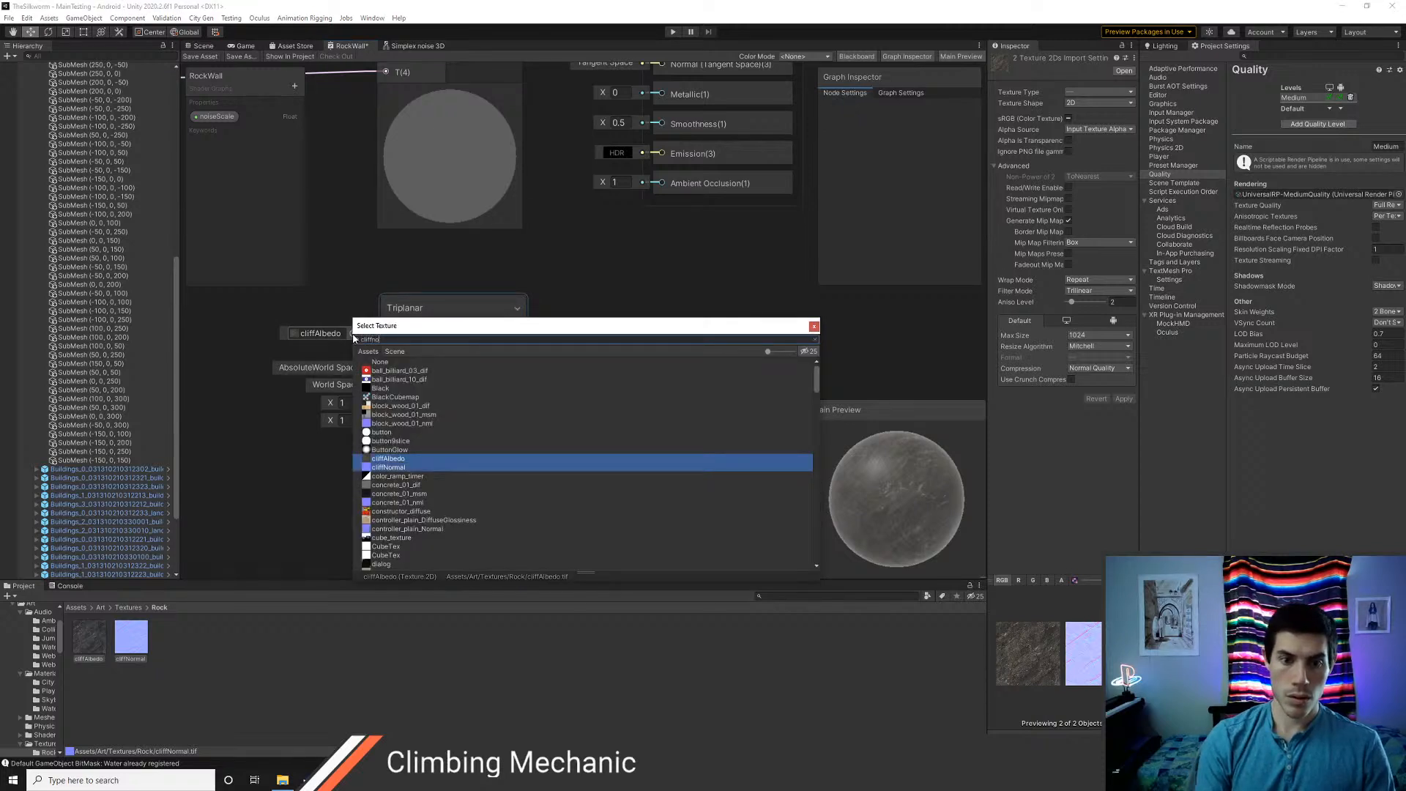
key("Return")
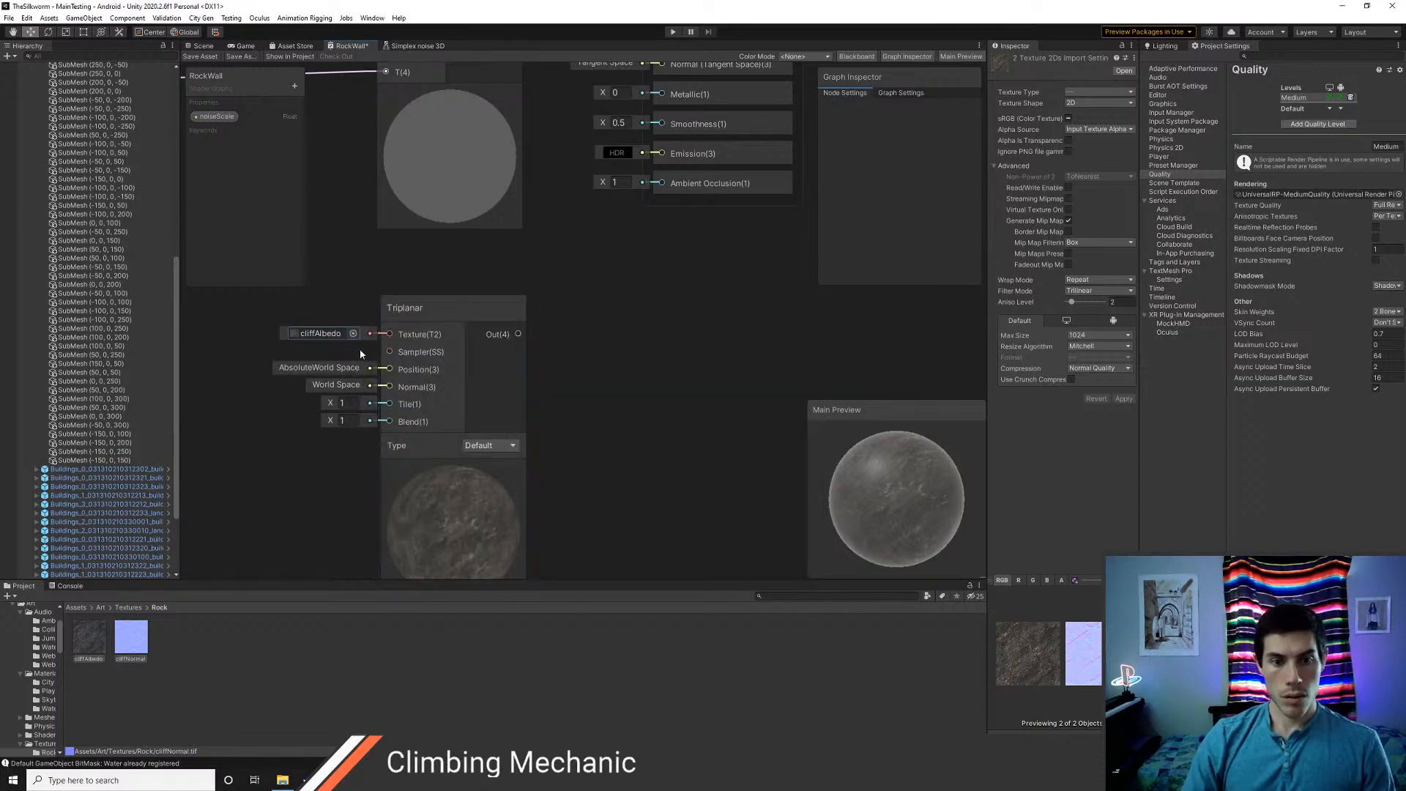
left_click(353, 333)
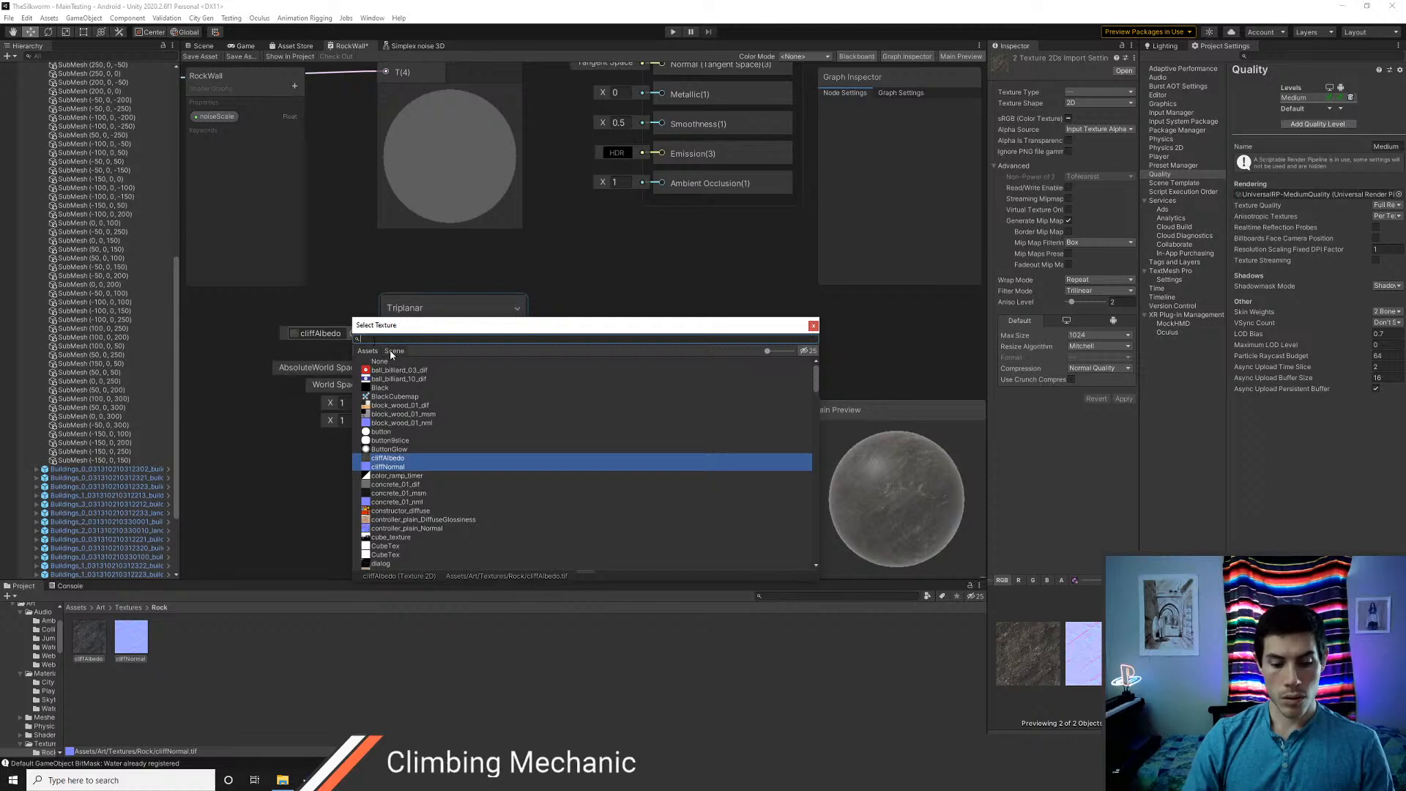
type("cliff")
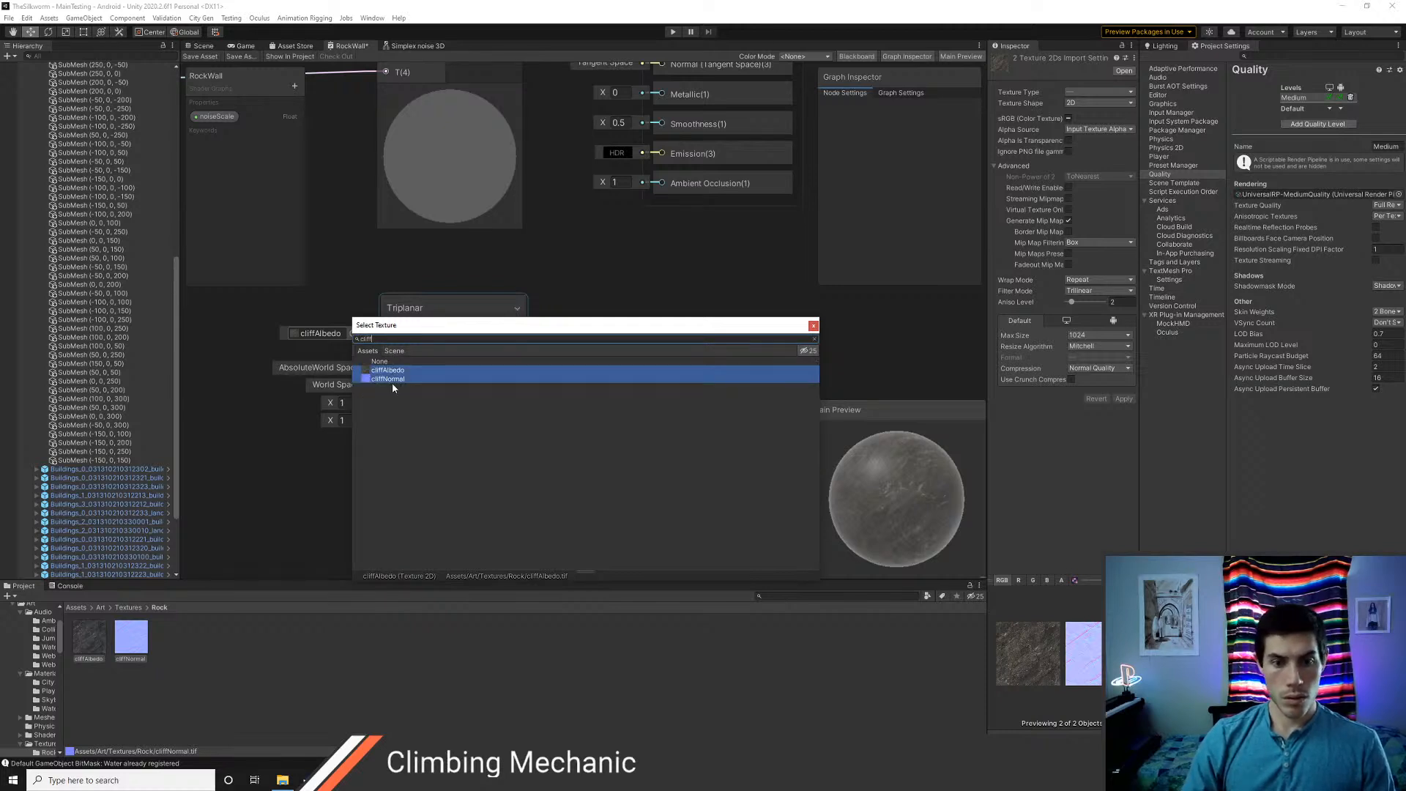
left_click(394, 380)
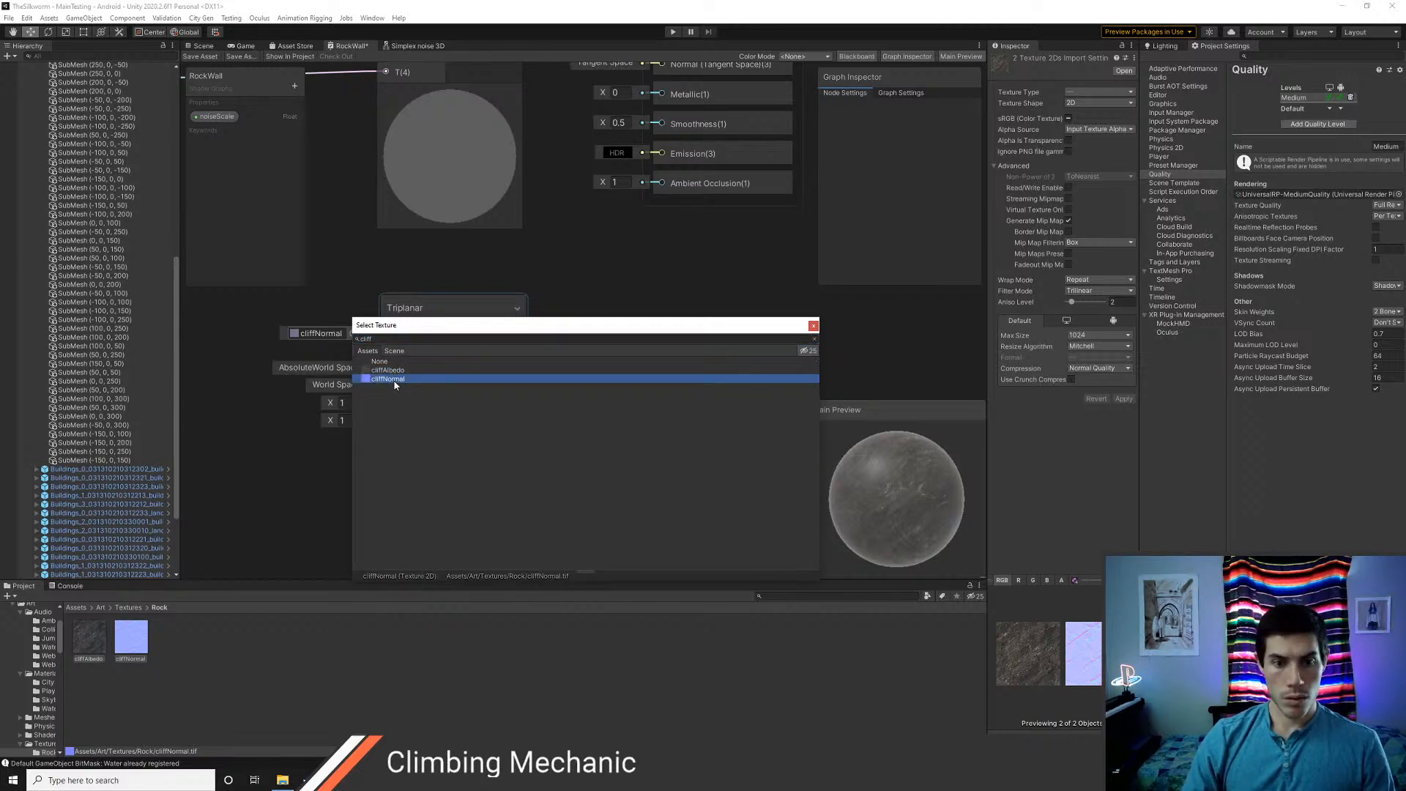
left_click(812, 325)
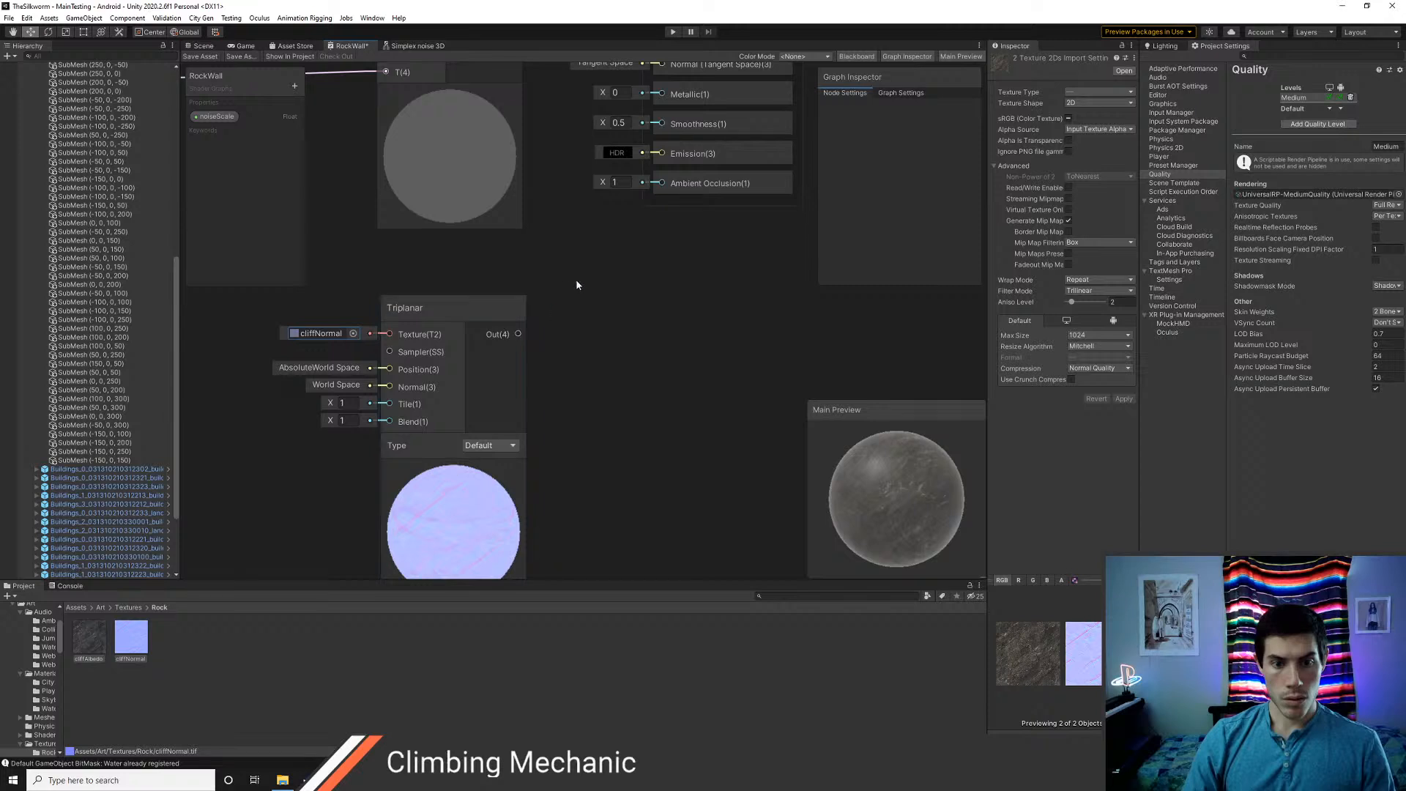
Stack the two Triplanar nodes above the Lerp node and connect the cliffNormal one to the Fragment's Normal (Tangent Space) input
scroll(551, 388, "down", 3)
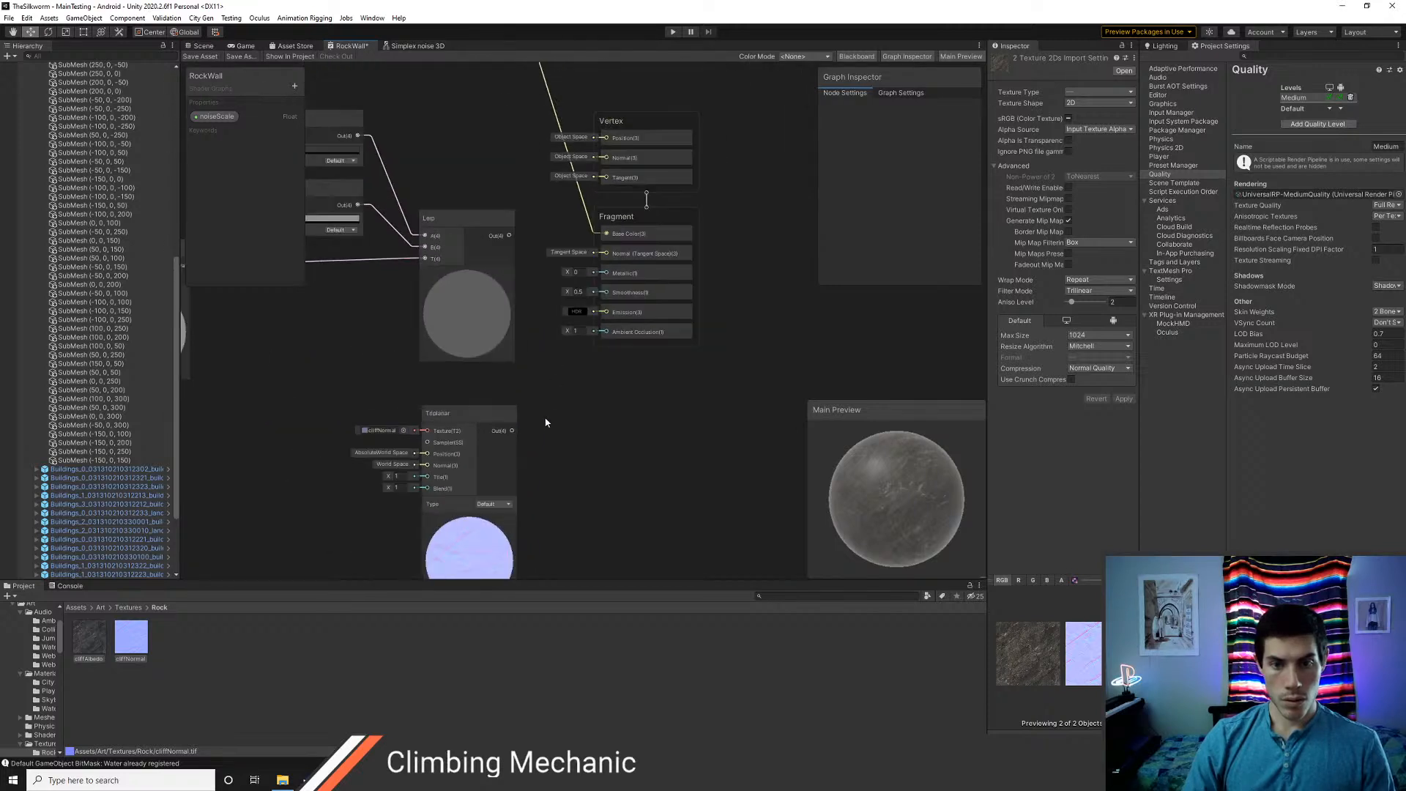
scroll(496, 334, "down", 3)
middle_click_drag(483, 229, 482, 274)
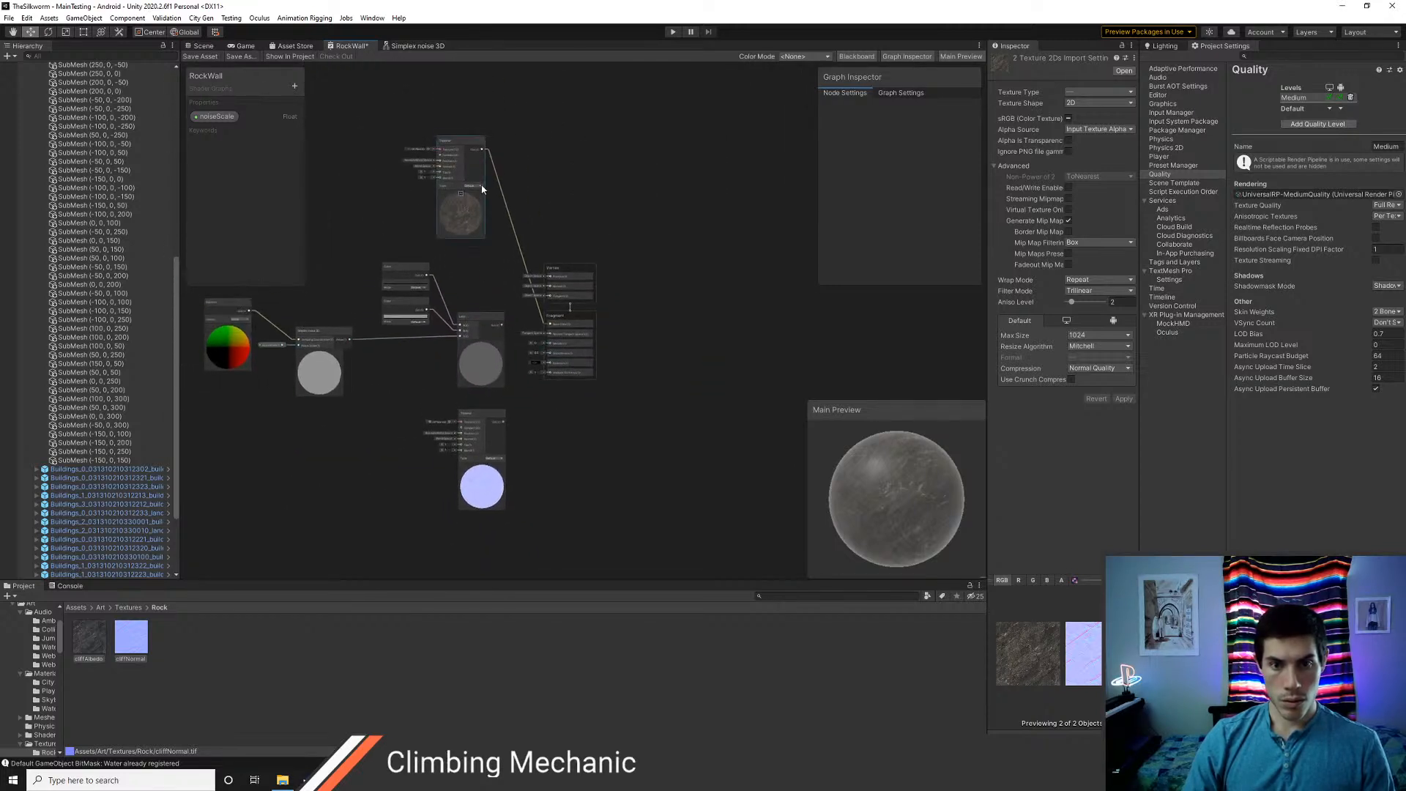
mouse_move(459, 144)
left_mouse_down()
mouse_move(491, 122)
mouse_move(476, 135)
left_mouse_up()
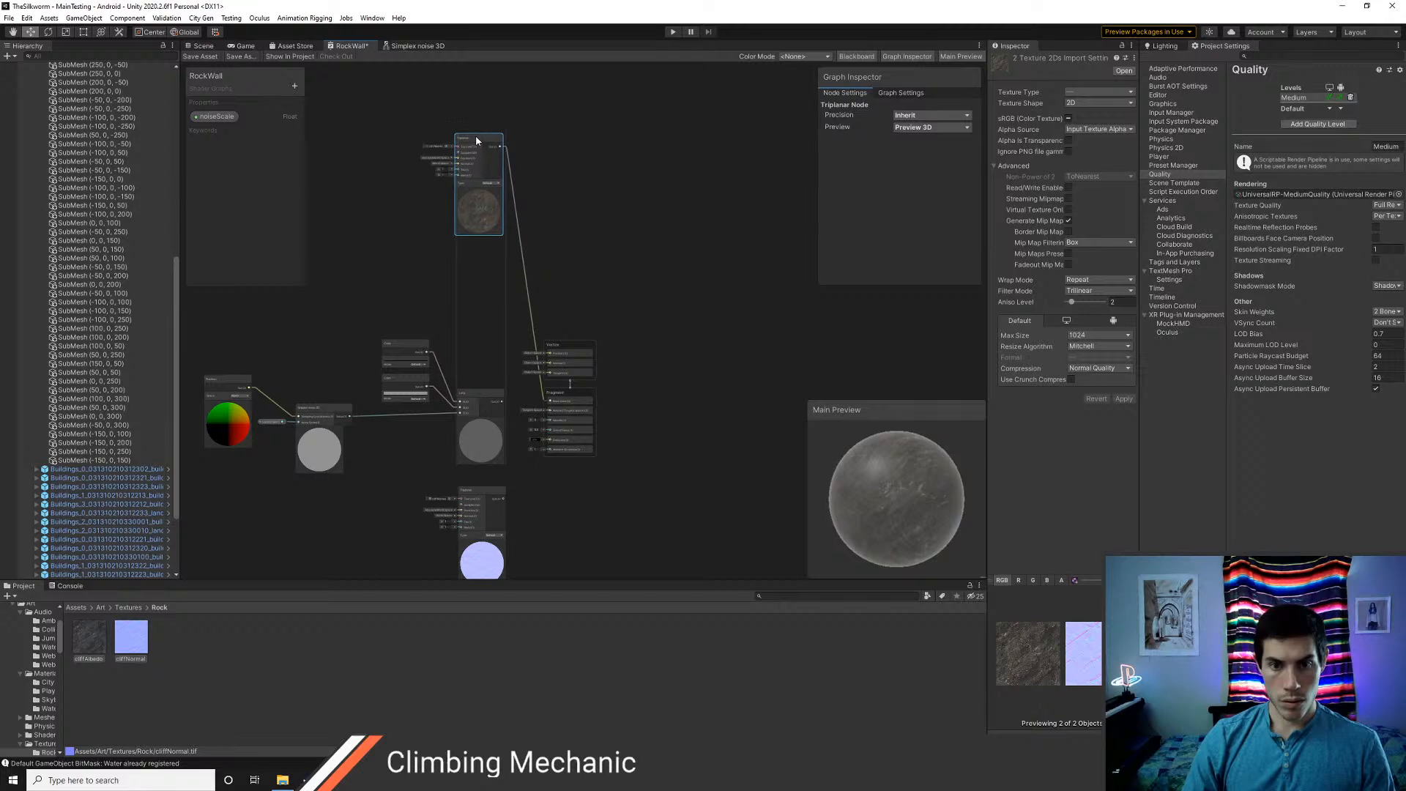
left_click_drag(477, 506, 475, 262)
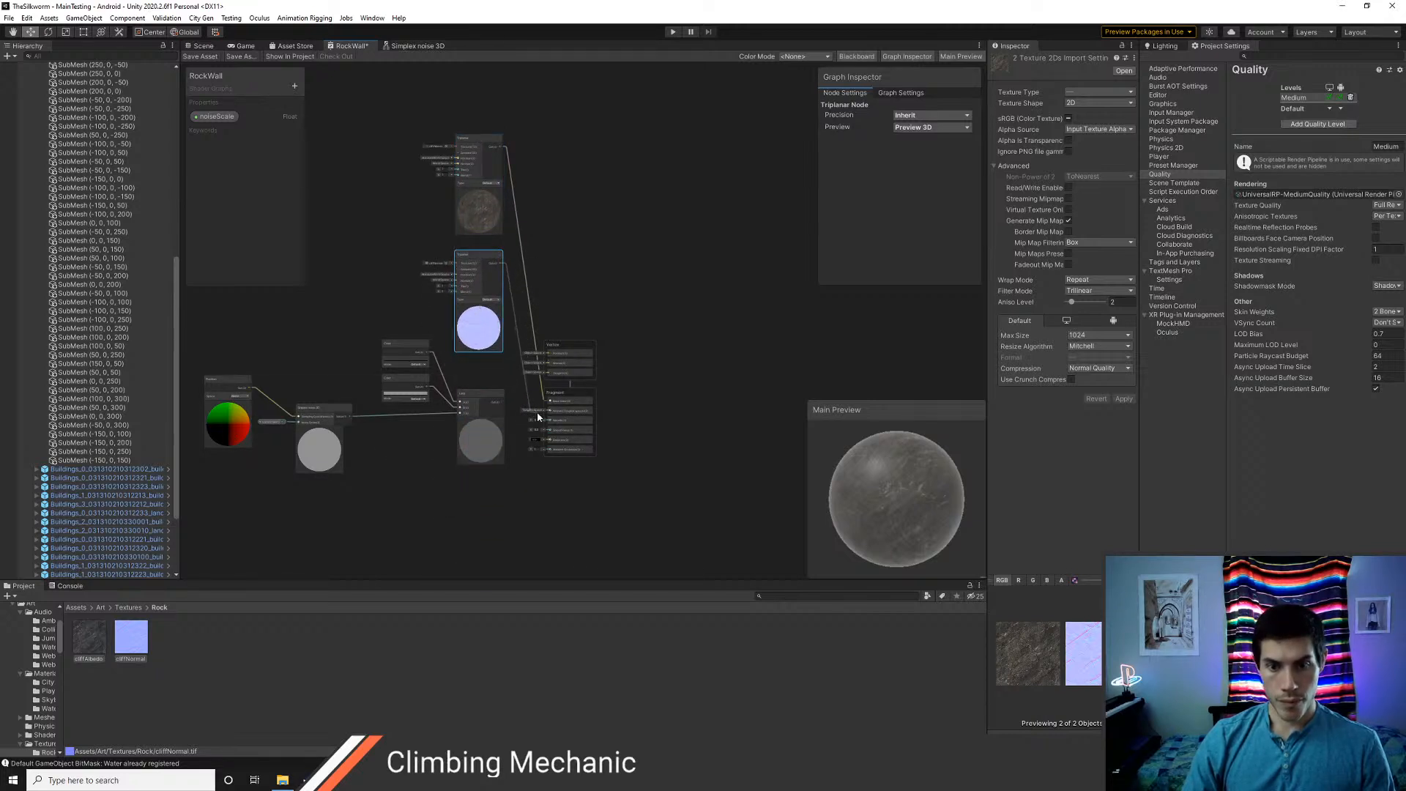
left_click_drag(538, 417, 548, 416)
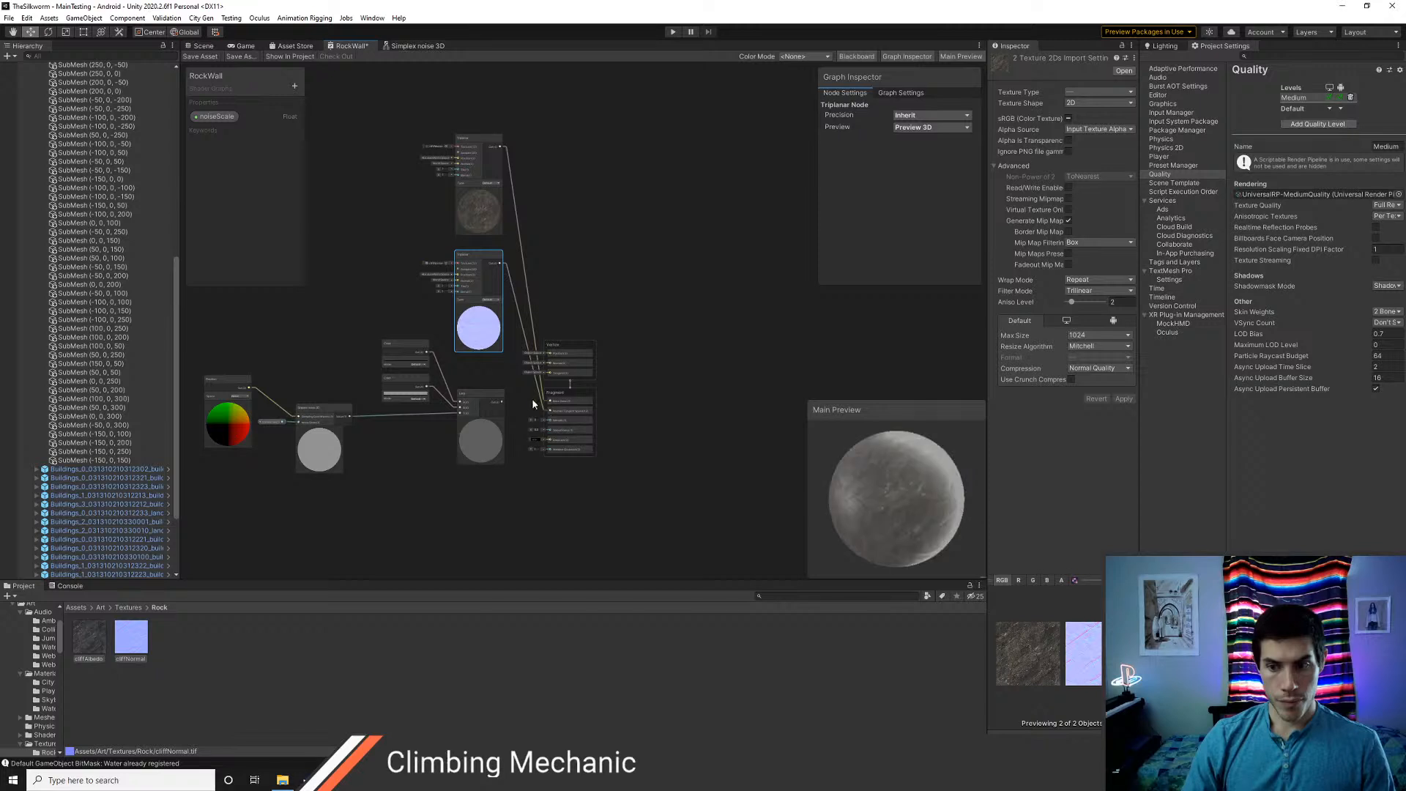
Save the RockWall graph with its normal map connection and inspect the rock surface in the Scene view
scroll(505, 393, "up", 5)
middle_click_drag(543, 390, 601, 529)
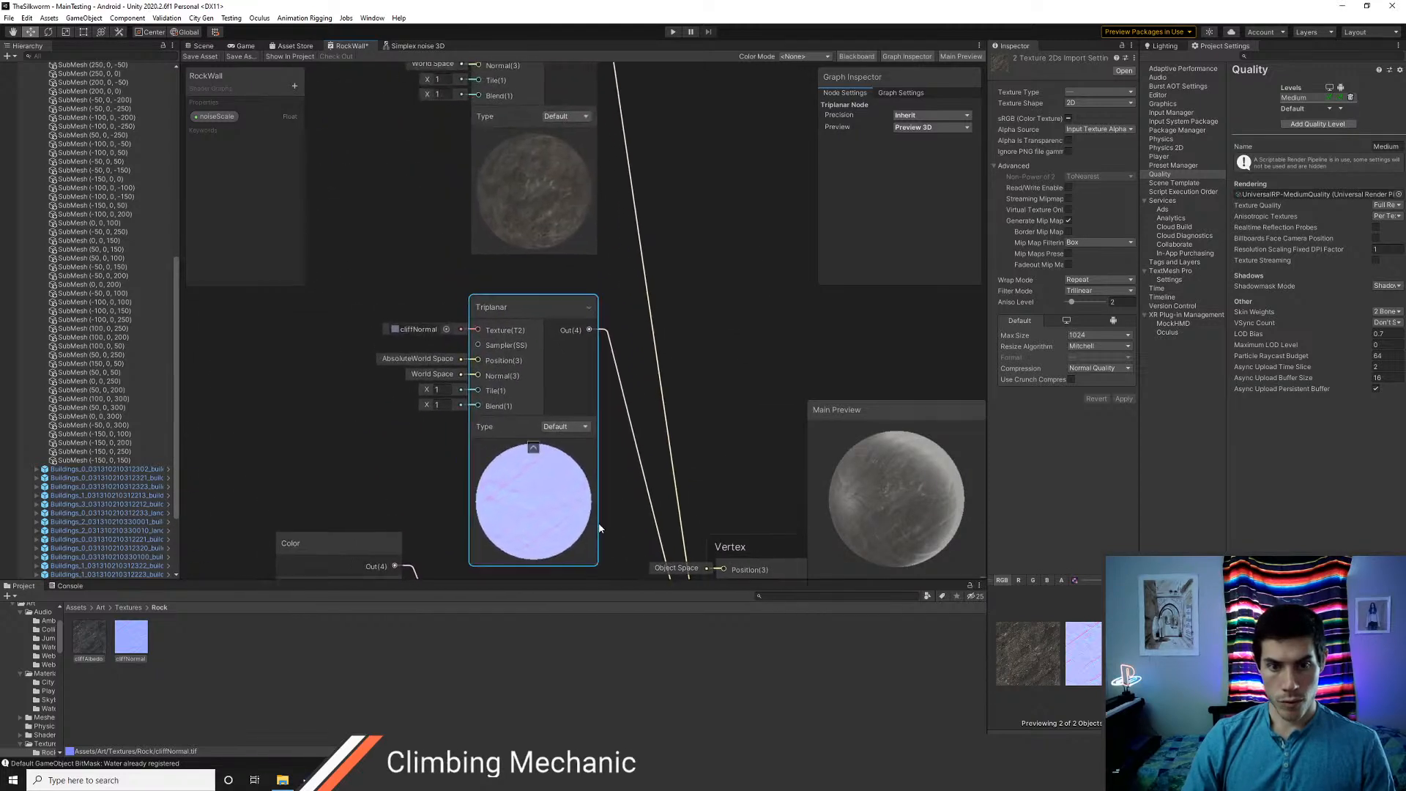
middle_click_drag(600, 365, 604, 440)
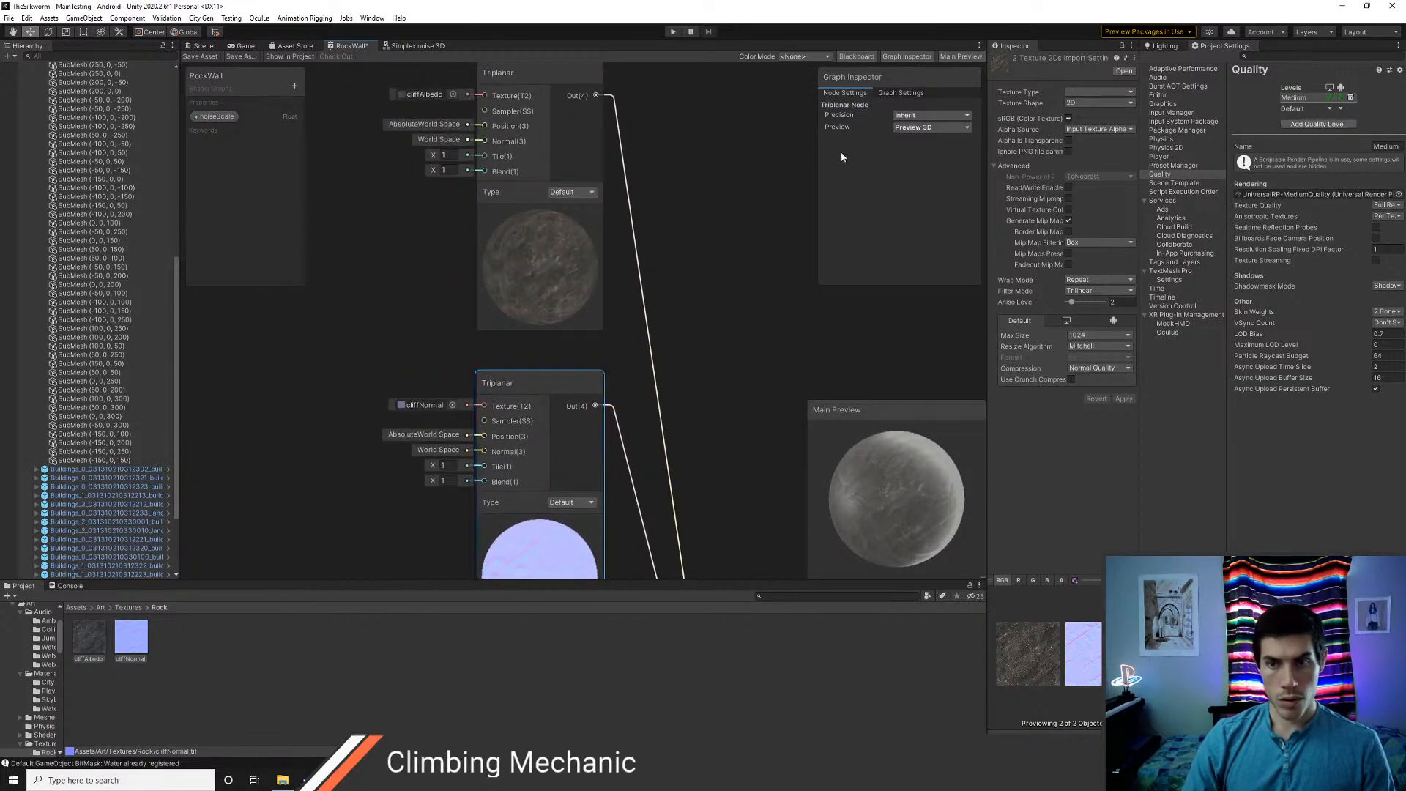
left_click(204, 56)
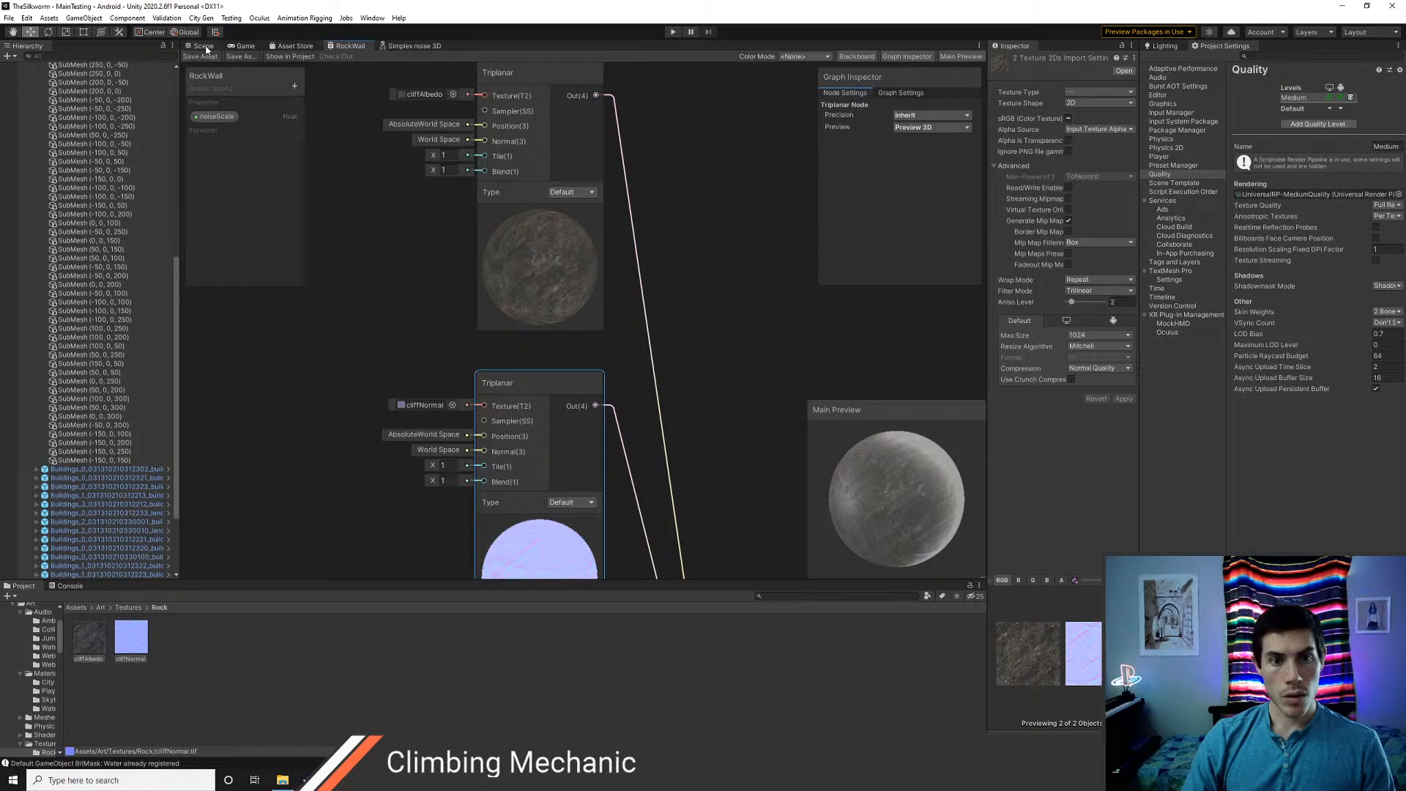
left_click(204, 46)
key("s")
right_click_drag(626, 324, 638, 250)
right_click_drag(665, 284, 417, 460)
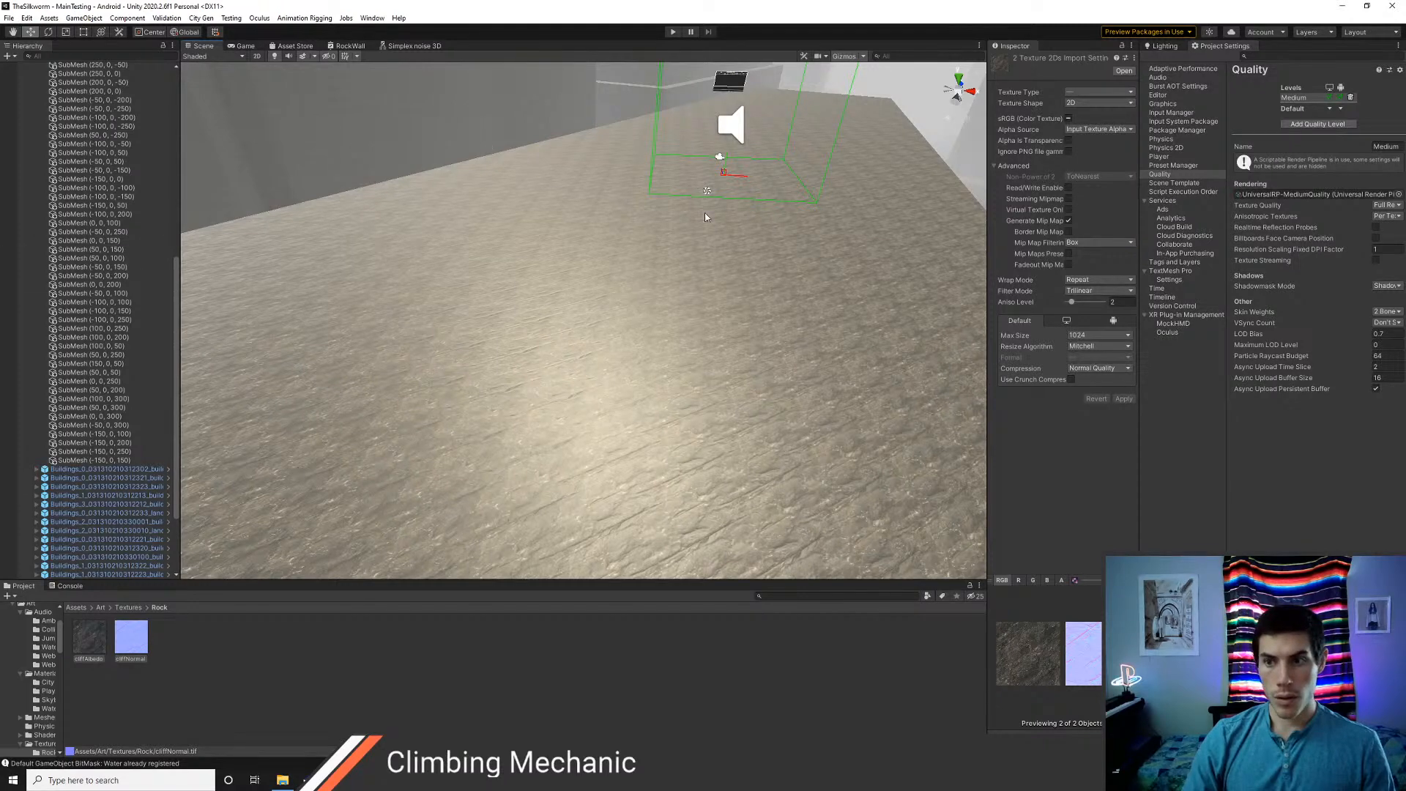
Open the Building material from Art/Materials/City to show its shader properties
left_click(101, 608)
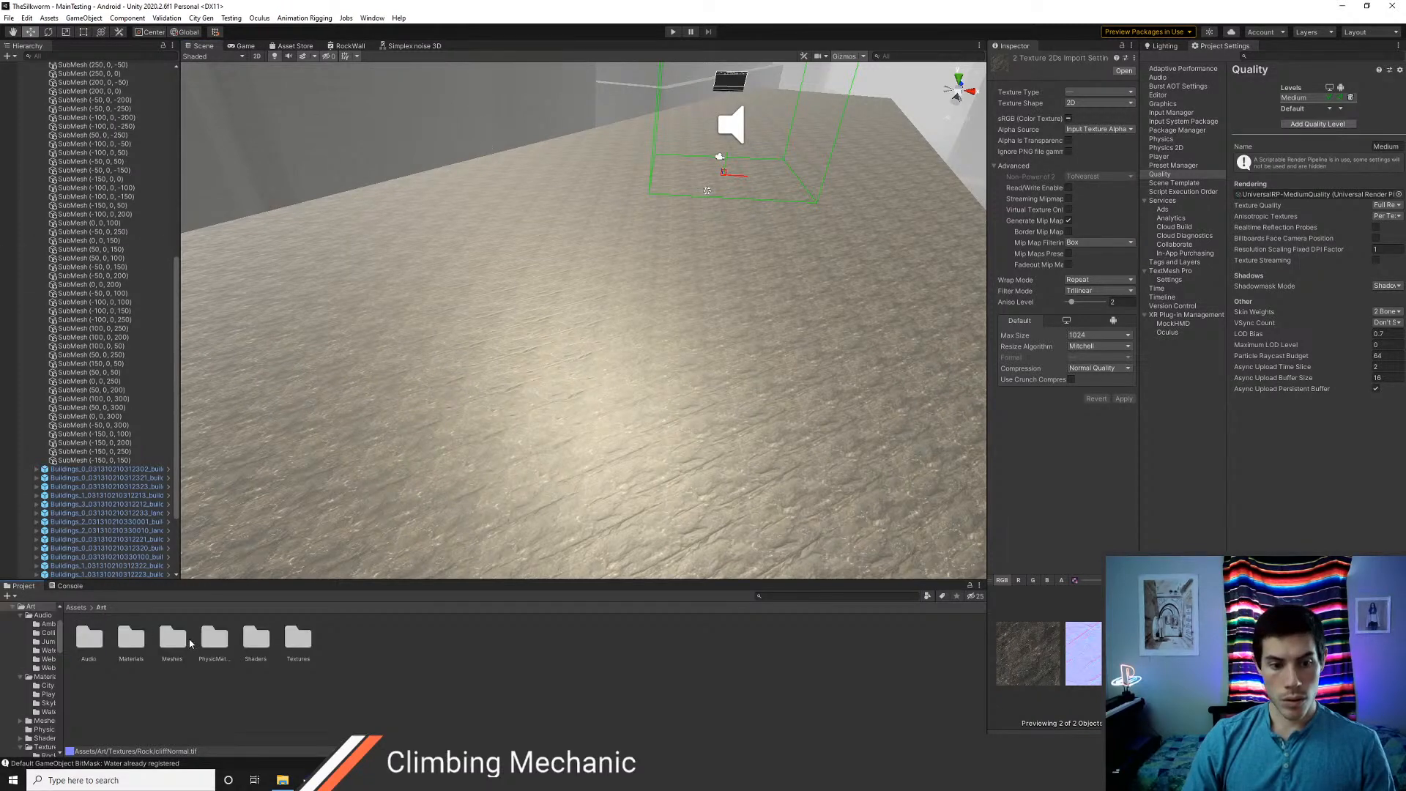
double_click(183, 644)
left_click(101, 607)
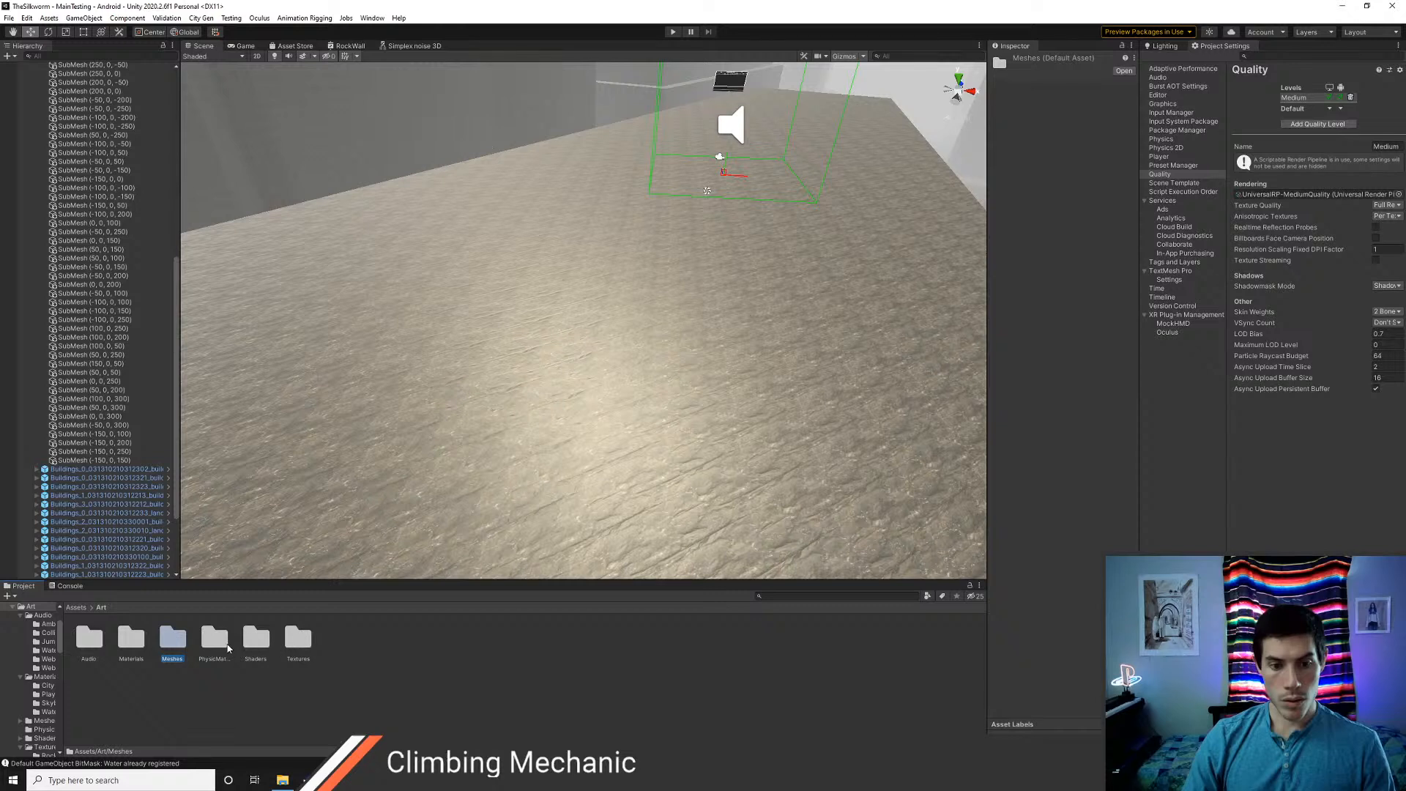
double_click(131, 641)
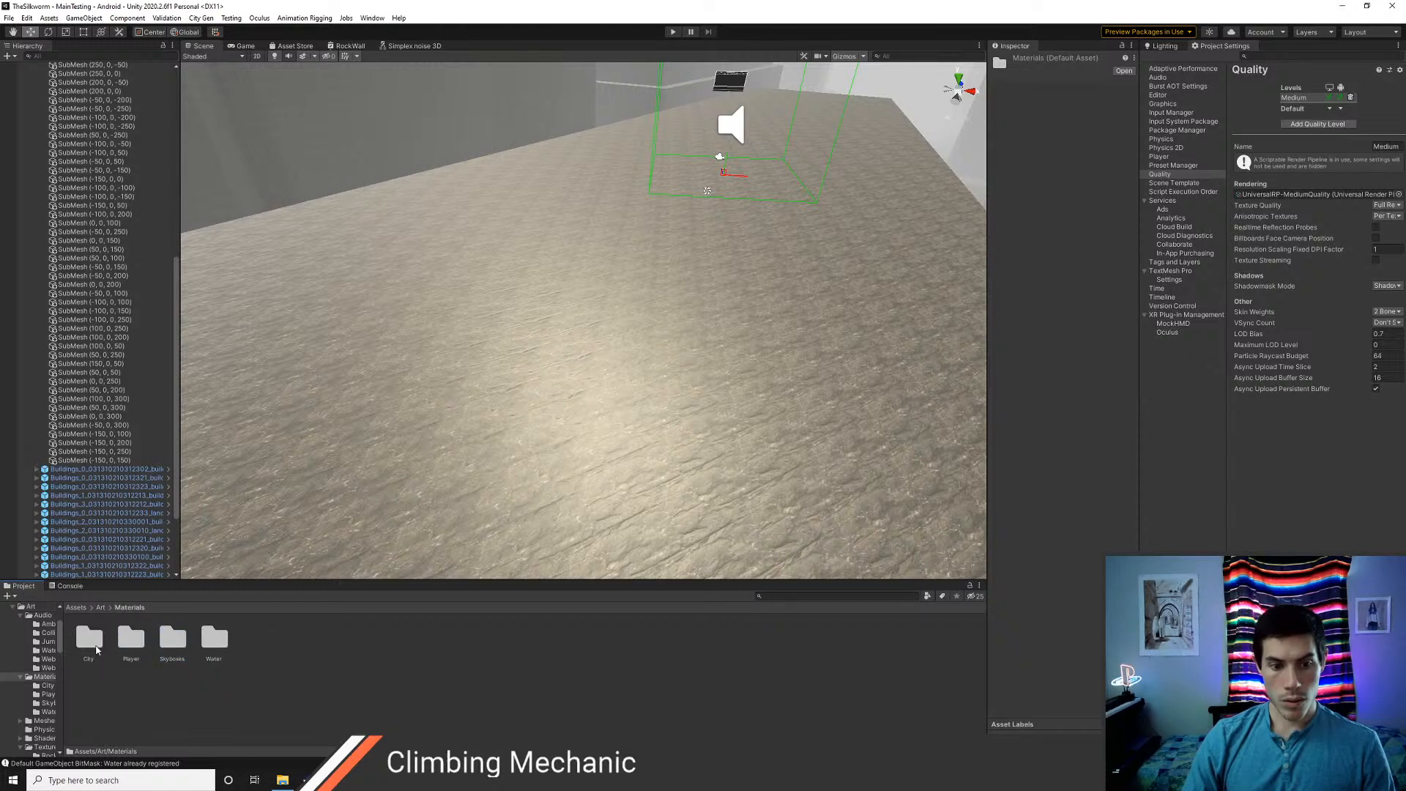
double_click(89, 640)
left_click(90, 638)
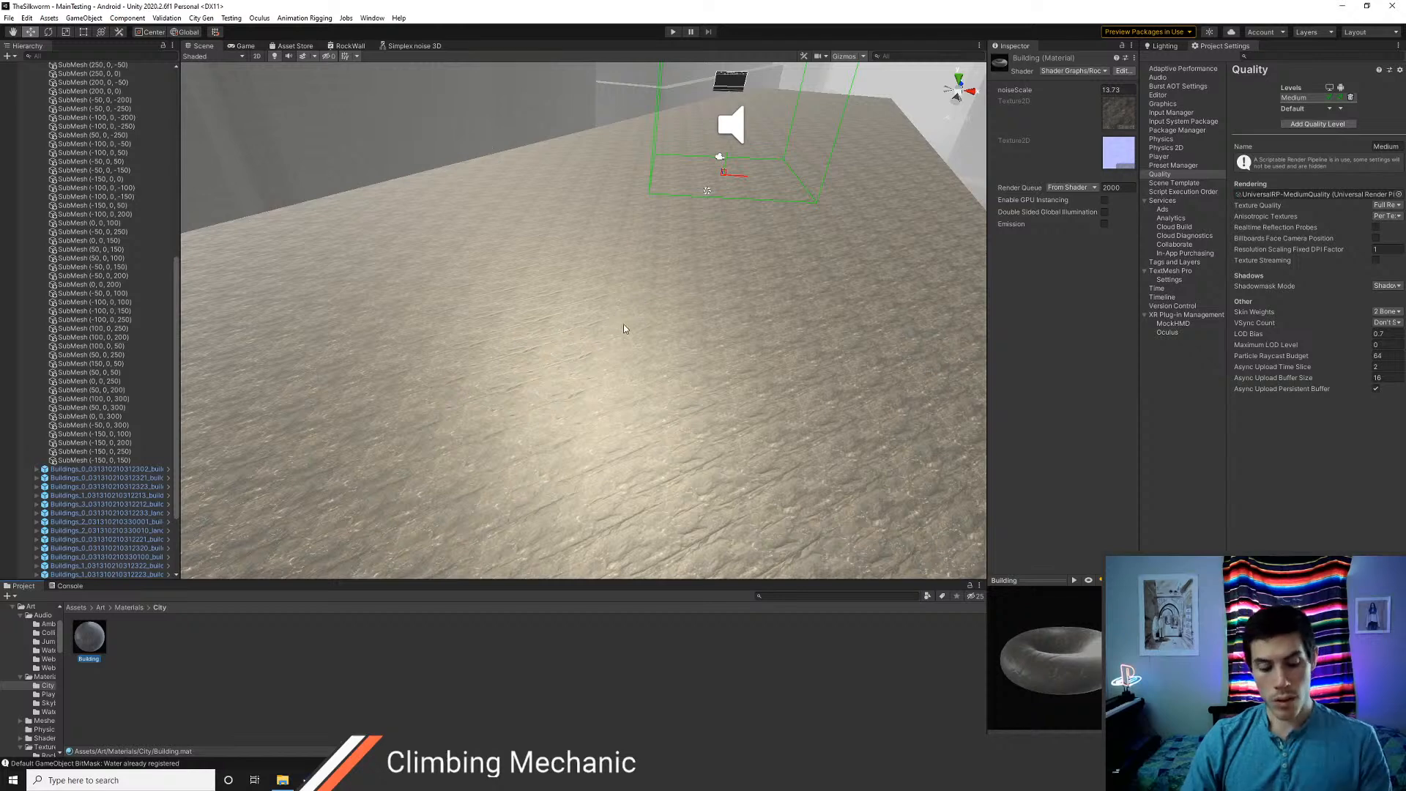
Lower the RockWall graph's Fragment Smoothness to near zero, save the graph and check the rock surface in the scene
left_click(345, 46)
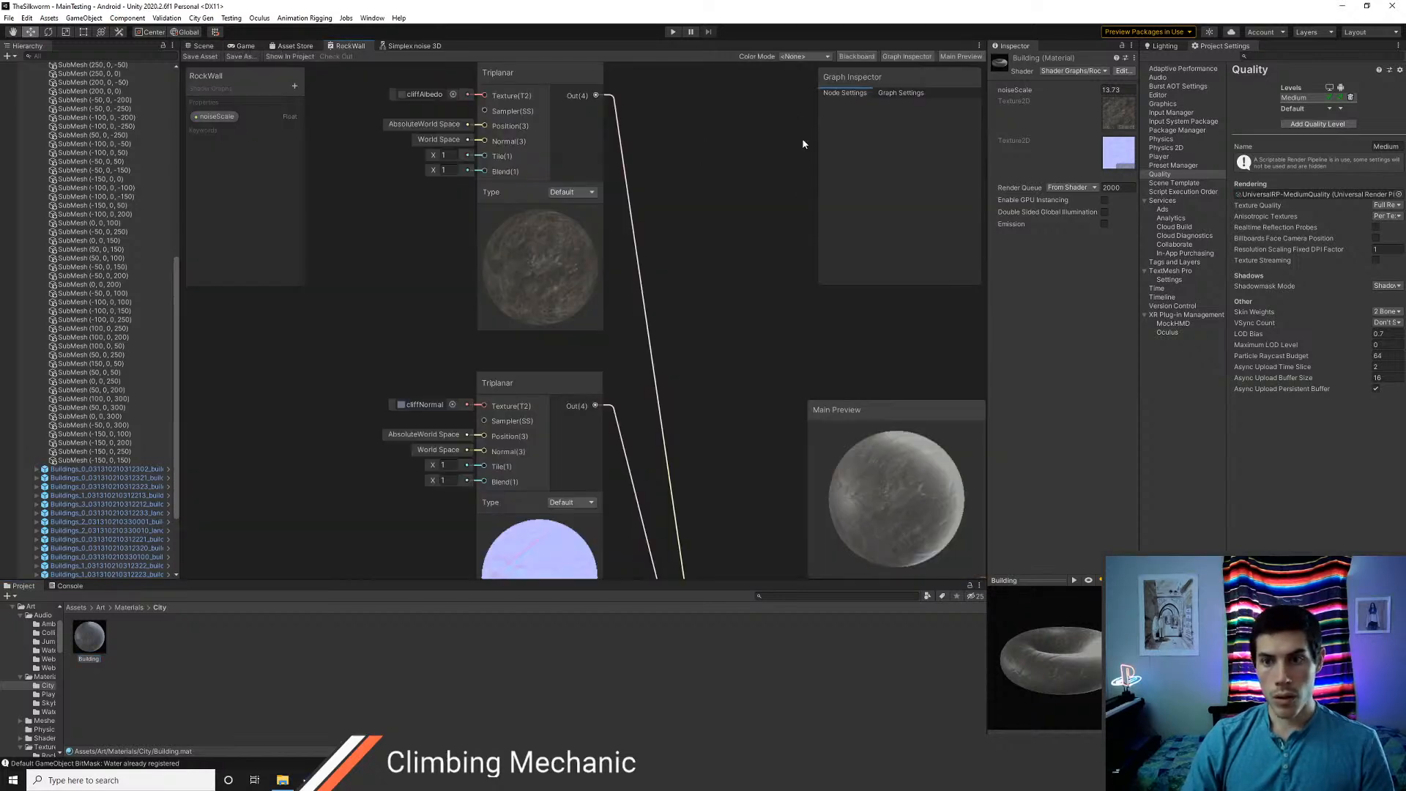
left_click(899, 93)
middle_click_drag(729, 313, 668, 72)
middle_click_drag(735, 285, 705, 121)
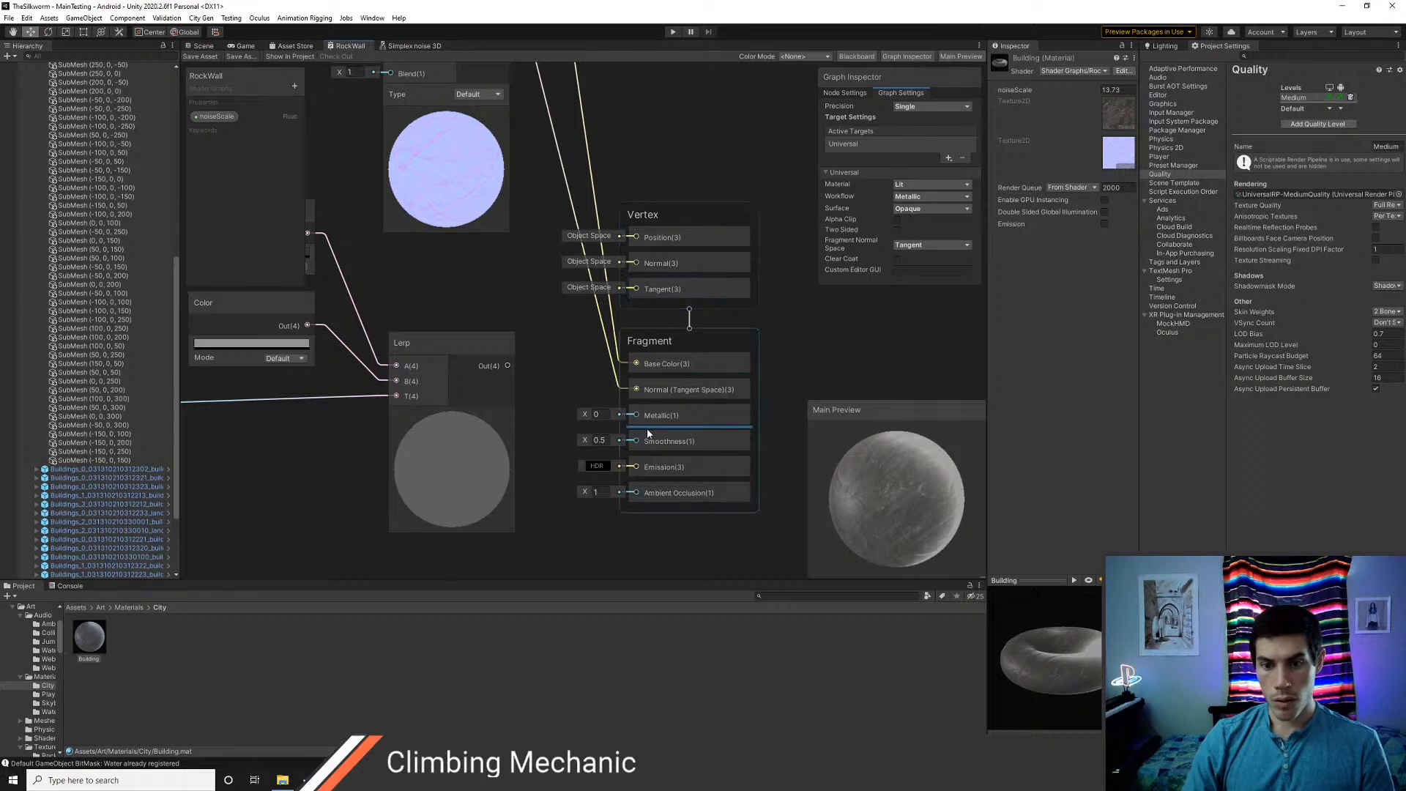
left_click_drag(581, 441, 580, 443)
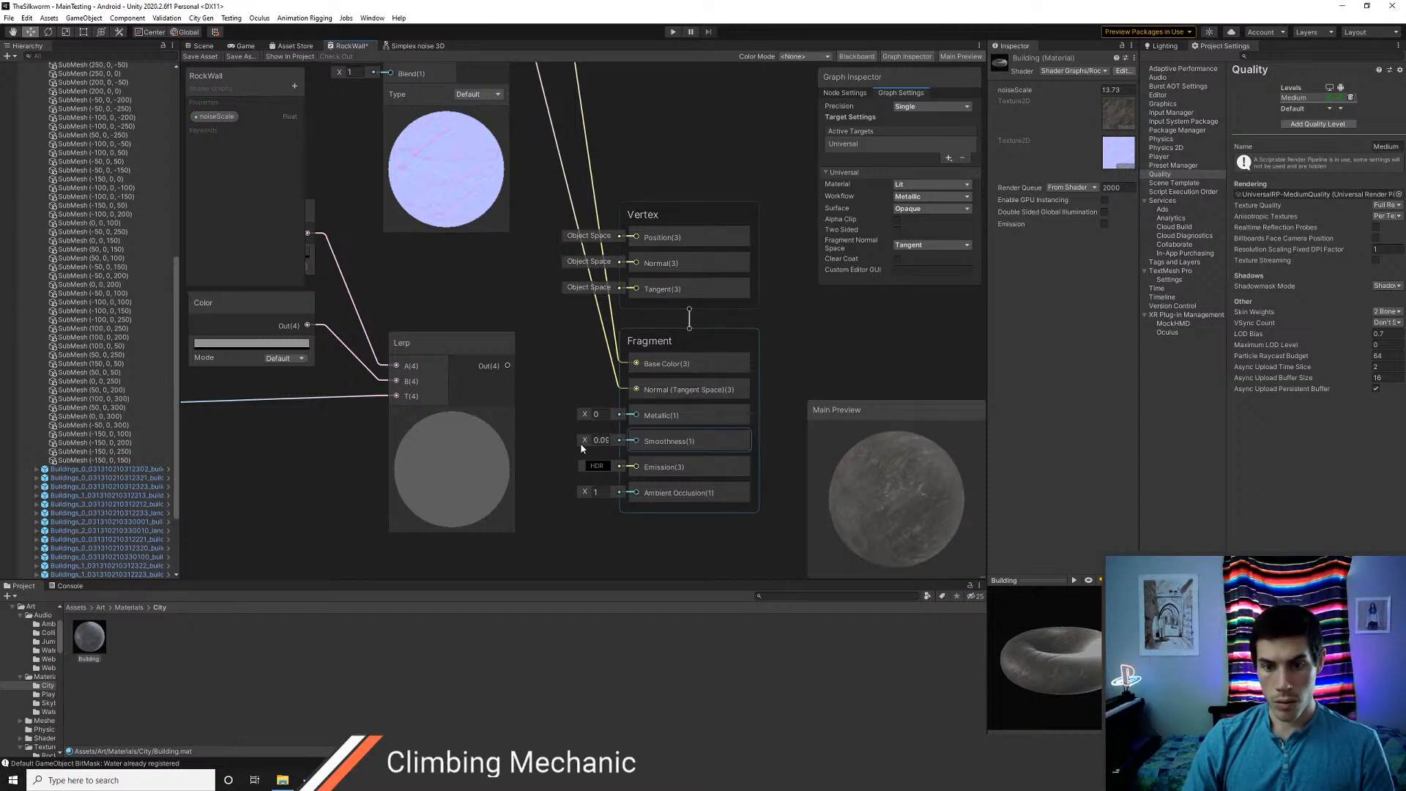
left_click(200, 56)
left_click(204, 45)
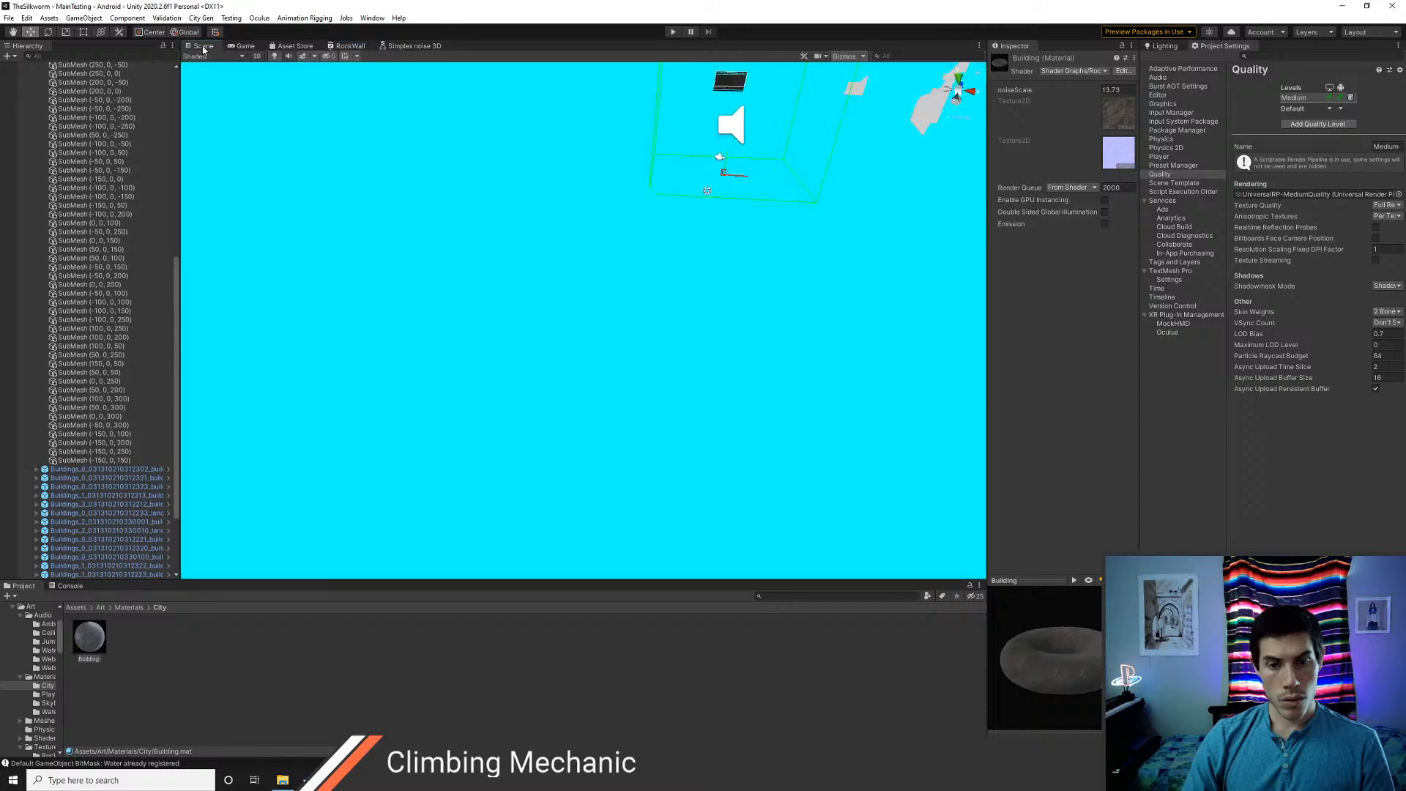
right_click_drag(629, 269, 622, 315)
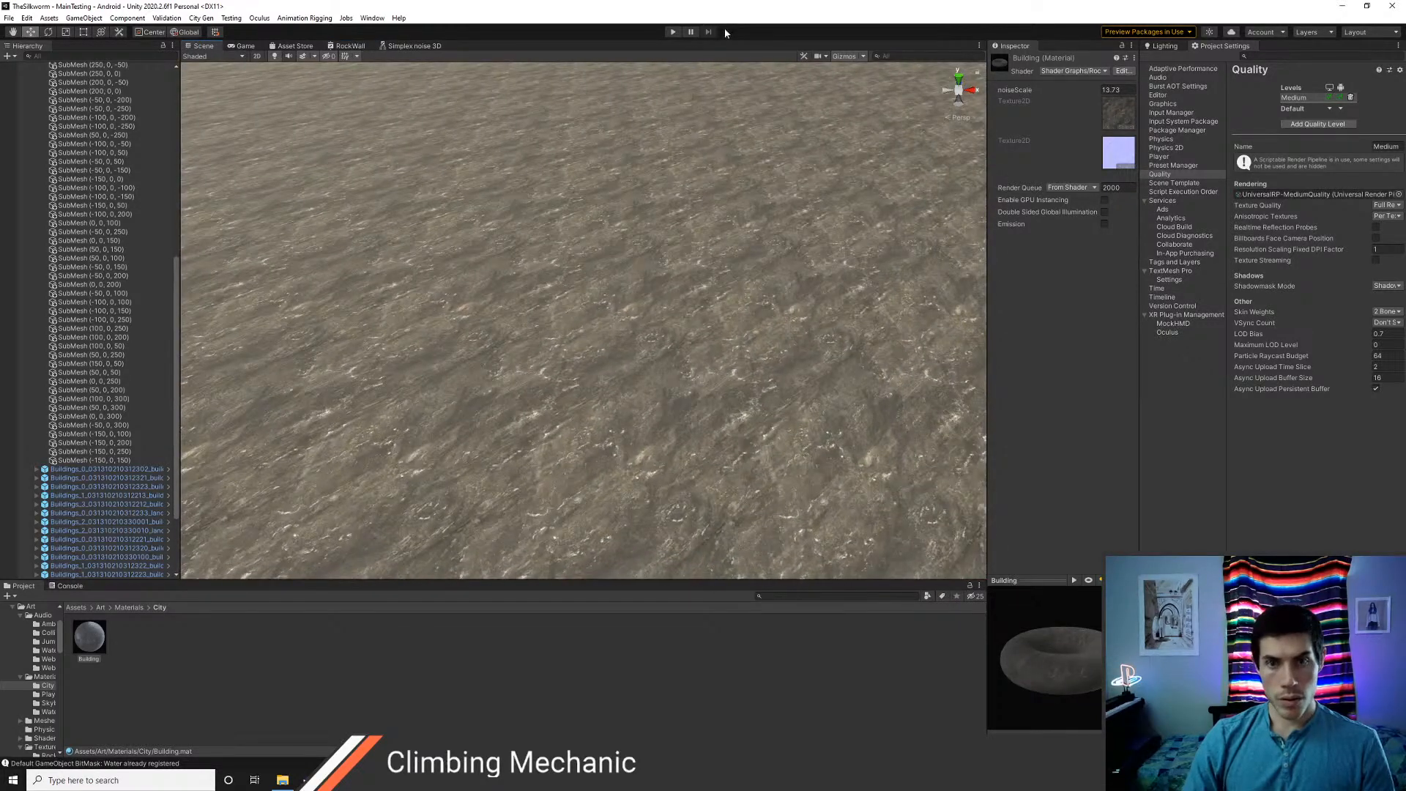
Playtest climbing on the textured buildings, stop Play mode, and return to the RockWall graph after viewing the surface
left_click(673, 32)
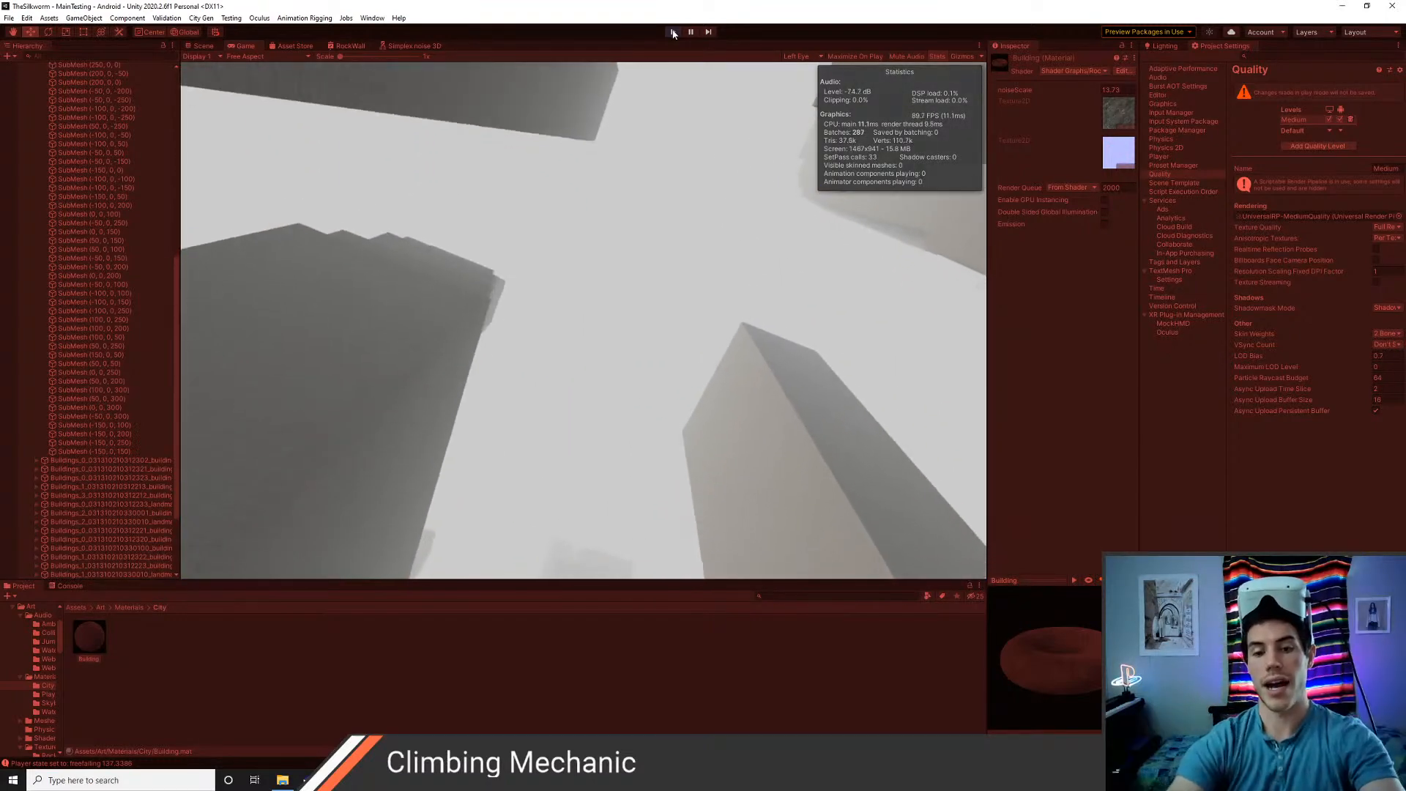
left_click(672, 31)
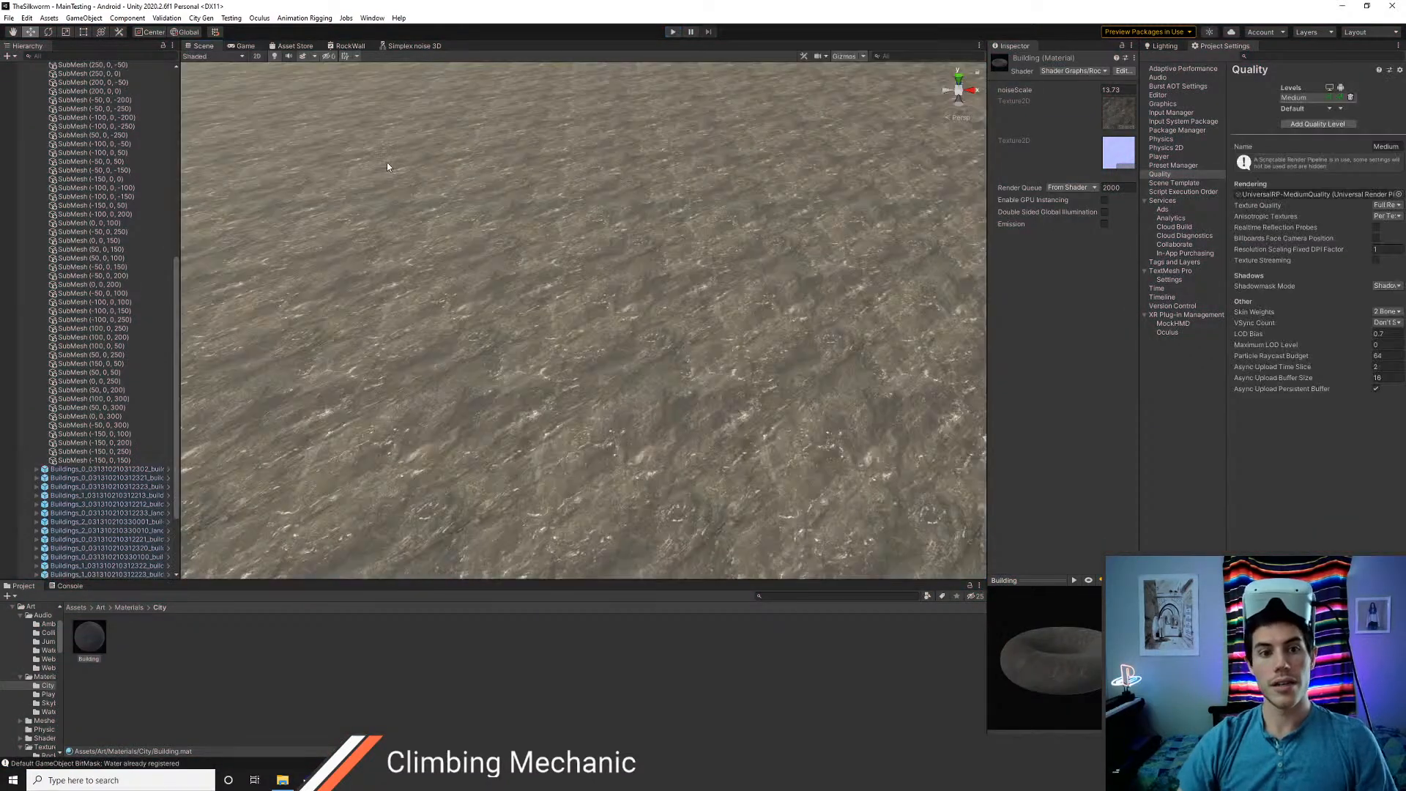
scroll(621, 304, "down", 5)
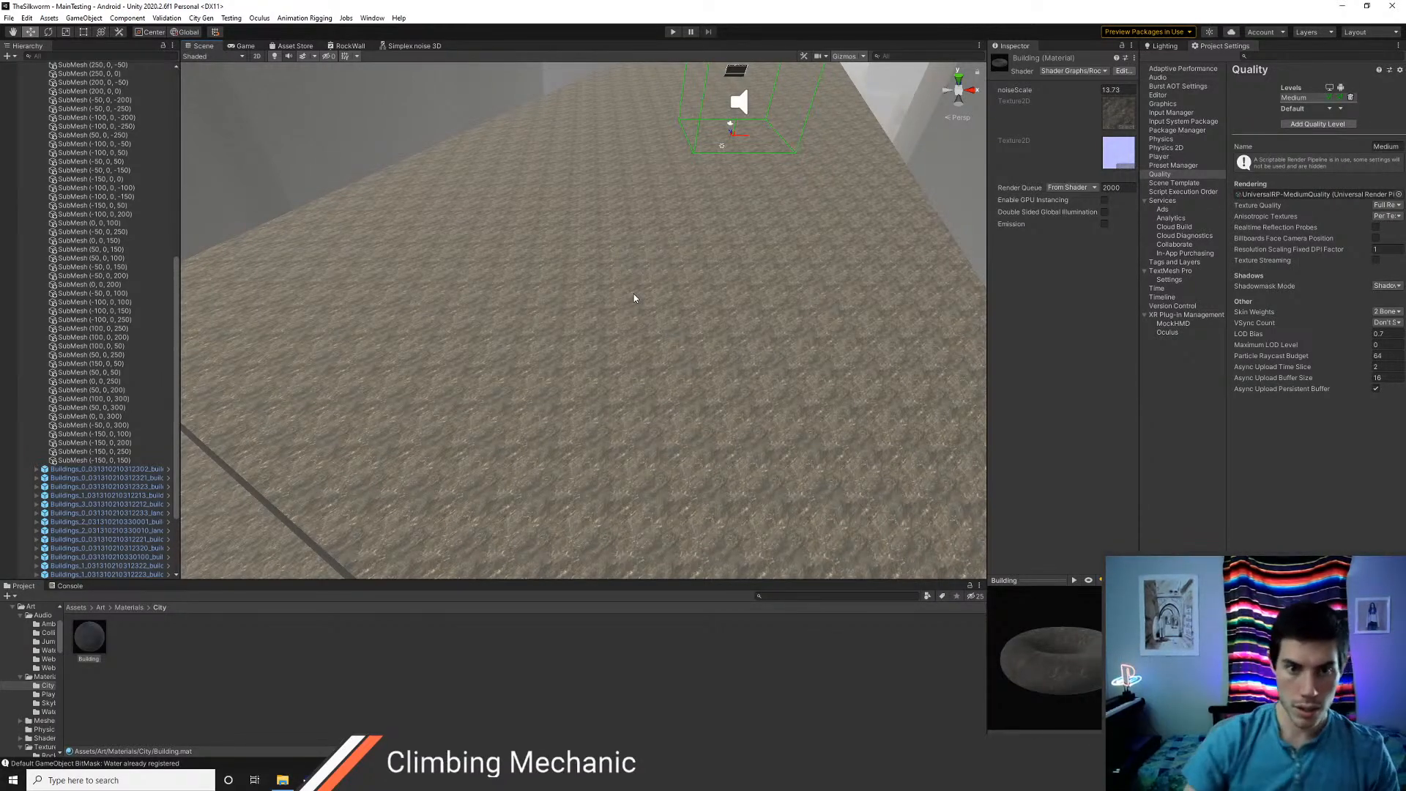
left_click(341, 47)
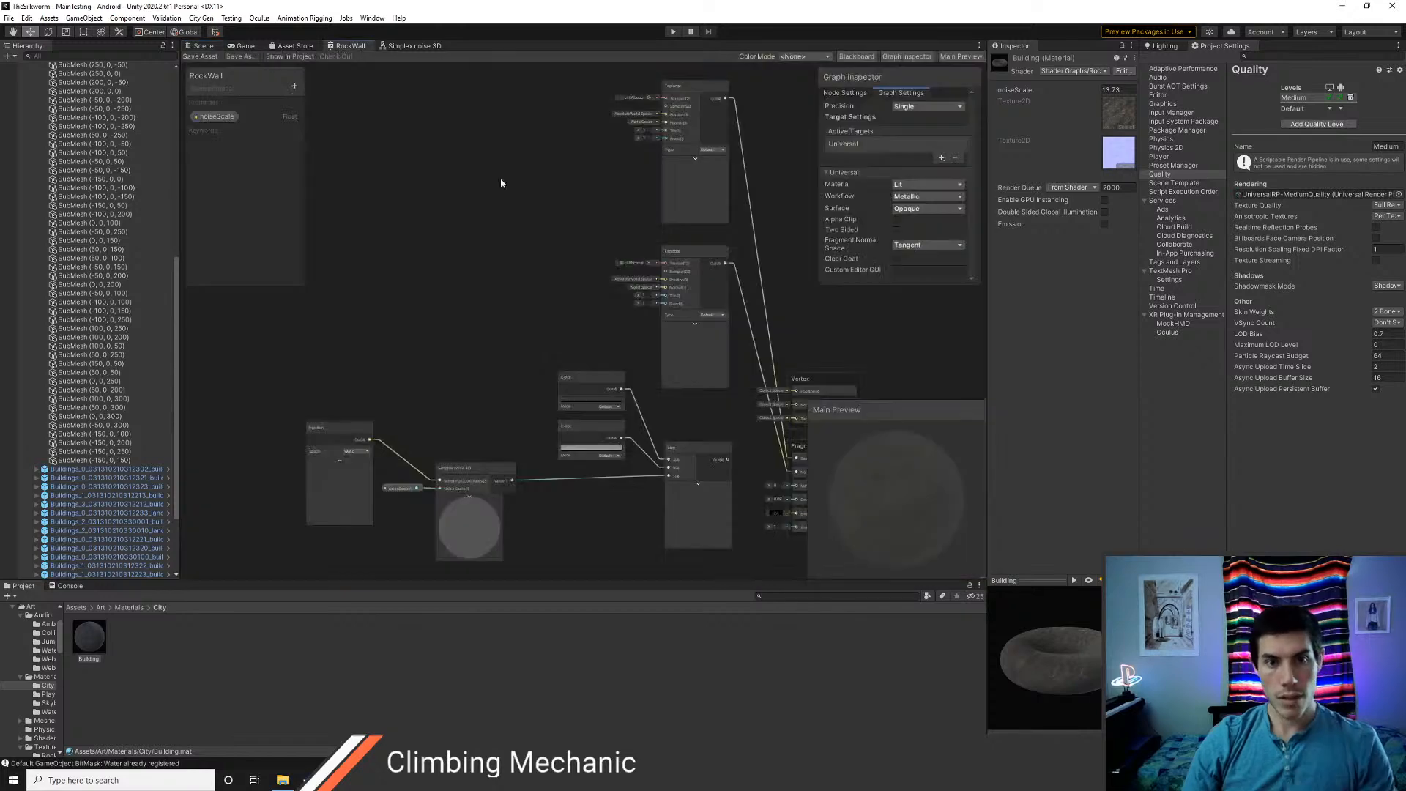
Add a Normal Vector node above the Vertex block in the RockWall graph and set its Space to Tangent
middle_click_drag(478, 273, 422, 265)
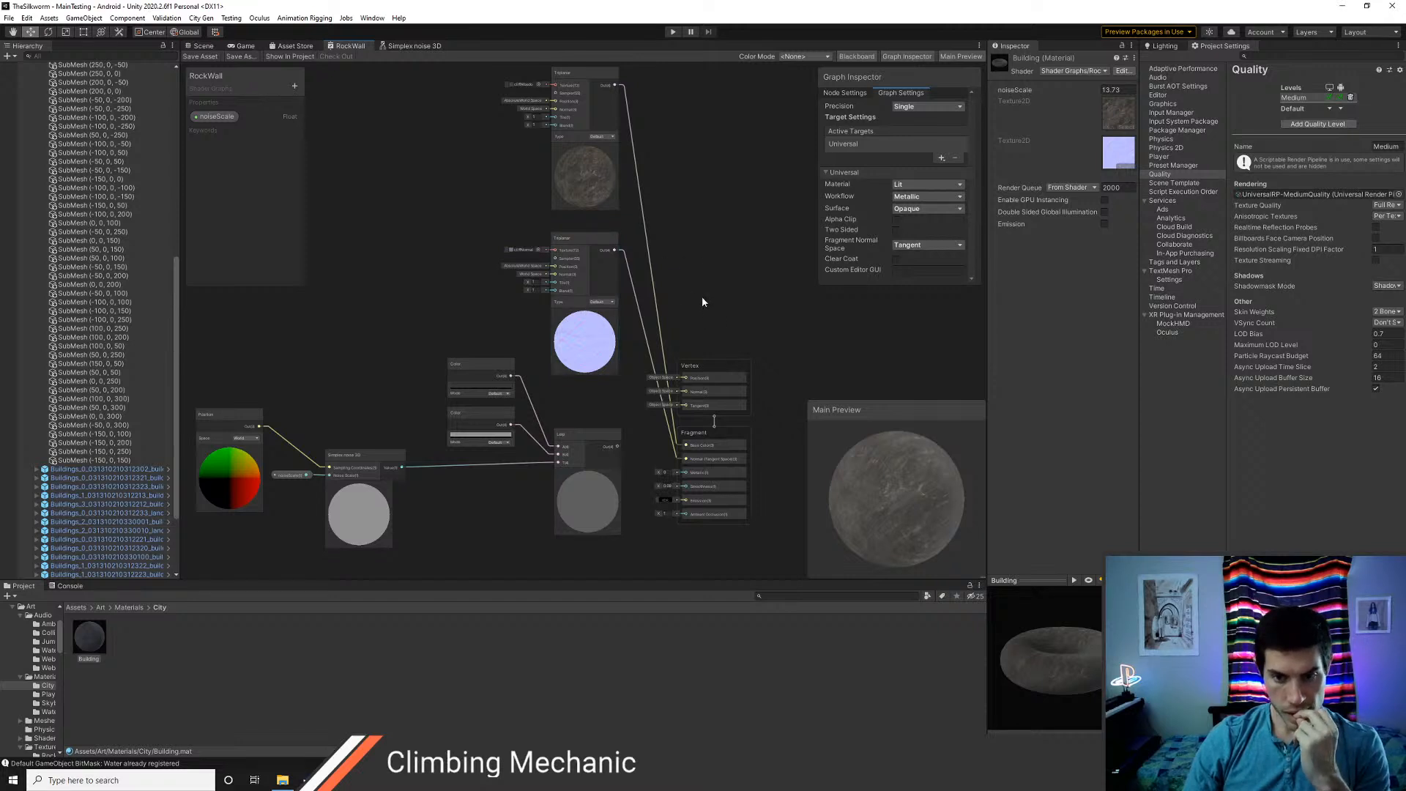
middle_click_drag(702, 293, 712, 313)
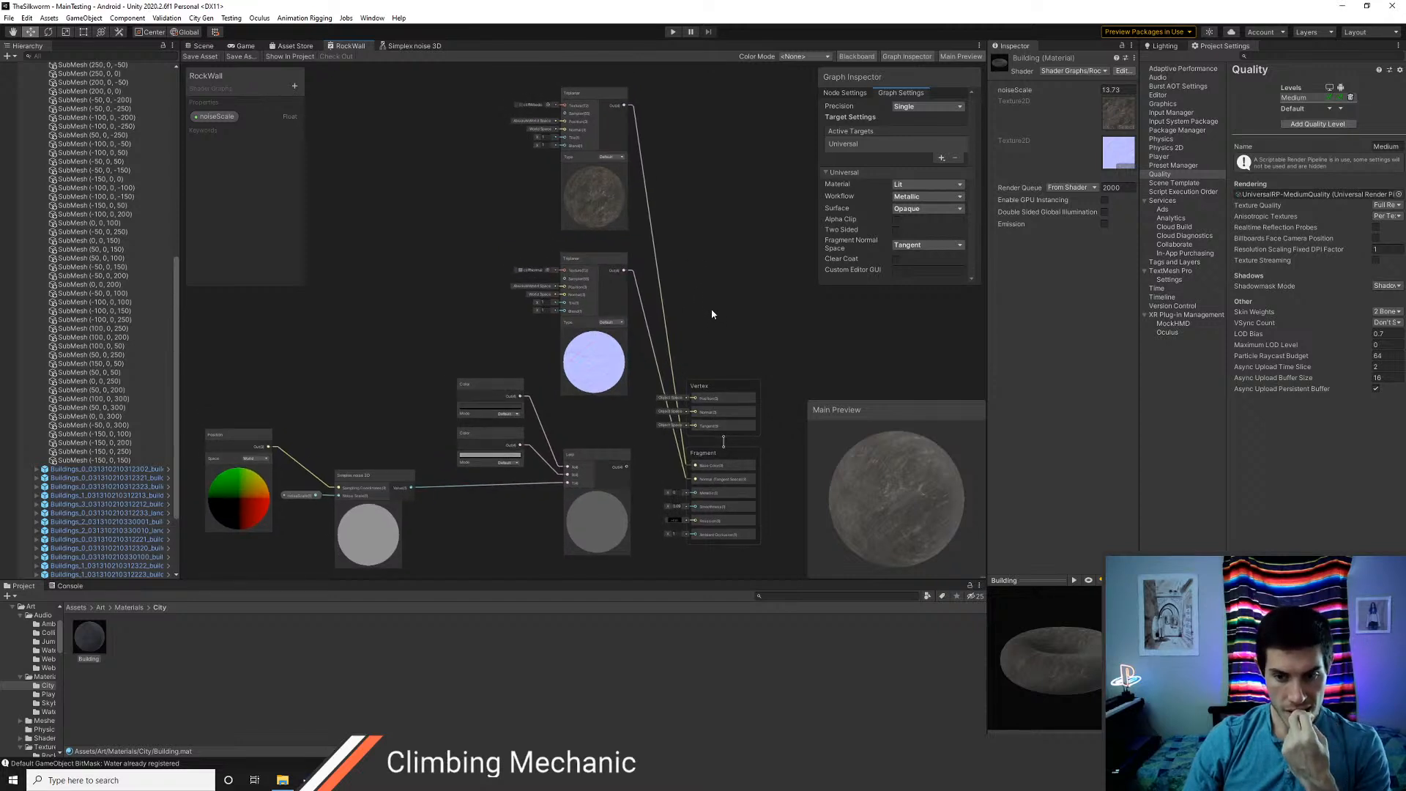
right_click(691, 264)
left_click(700, 270)
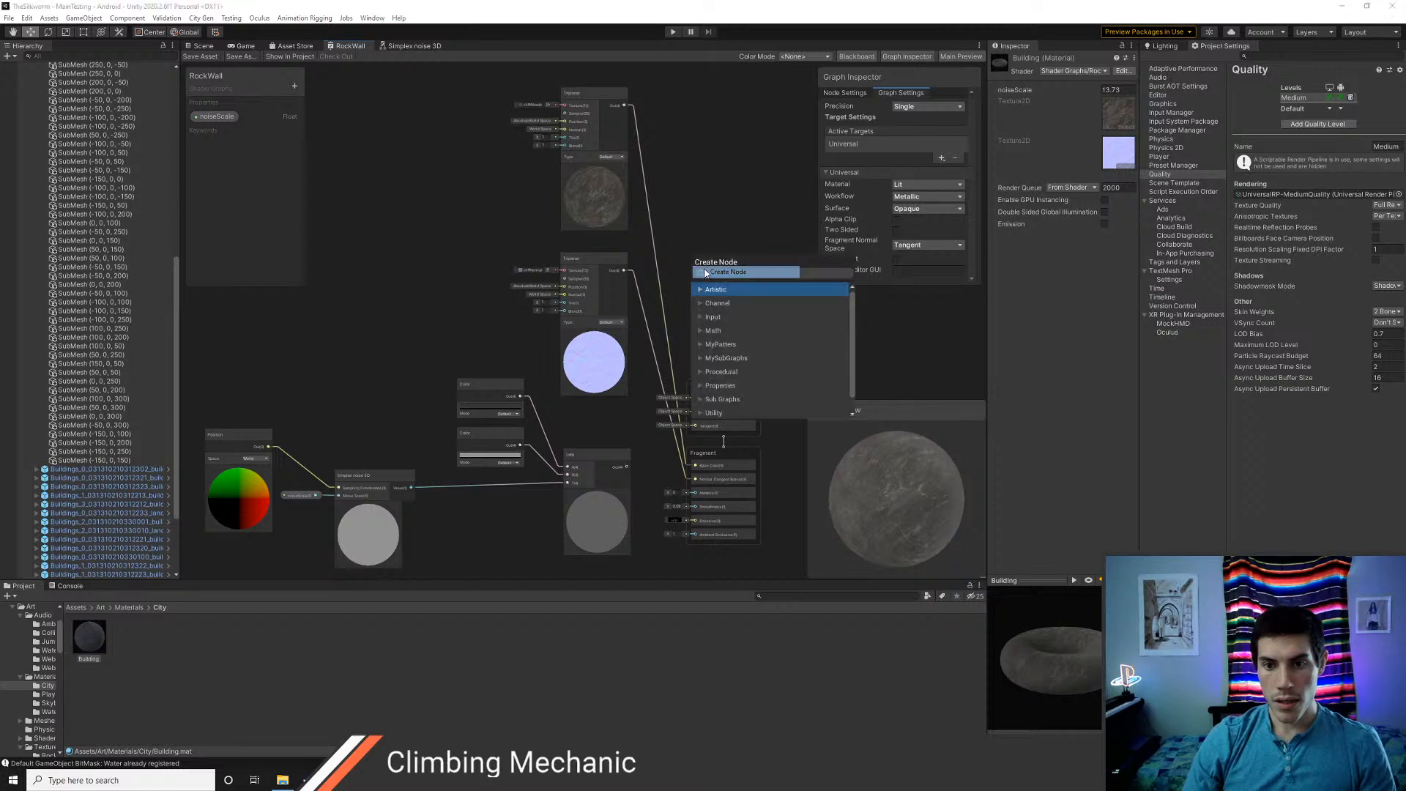
type("normal")
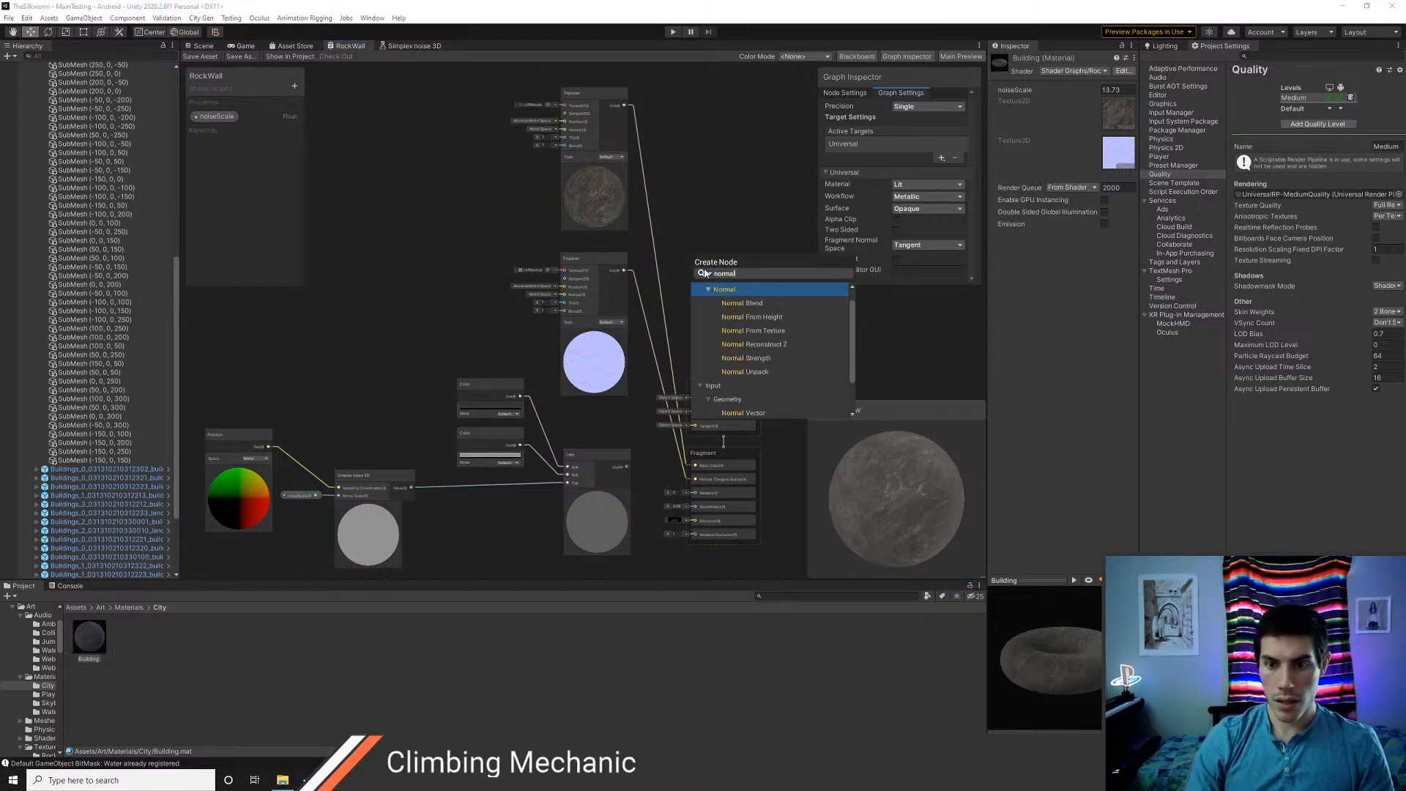
key("Down")
key("Down")
key("Down")
key("Down")
key("Down")
key("Down")
key("Down")
key("Down")
key("Down")
key("Down")
key("Down")
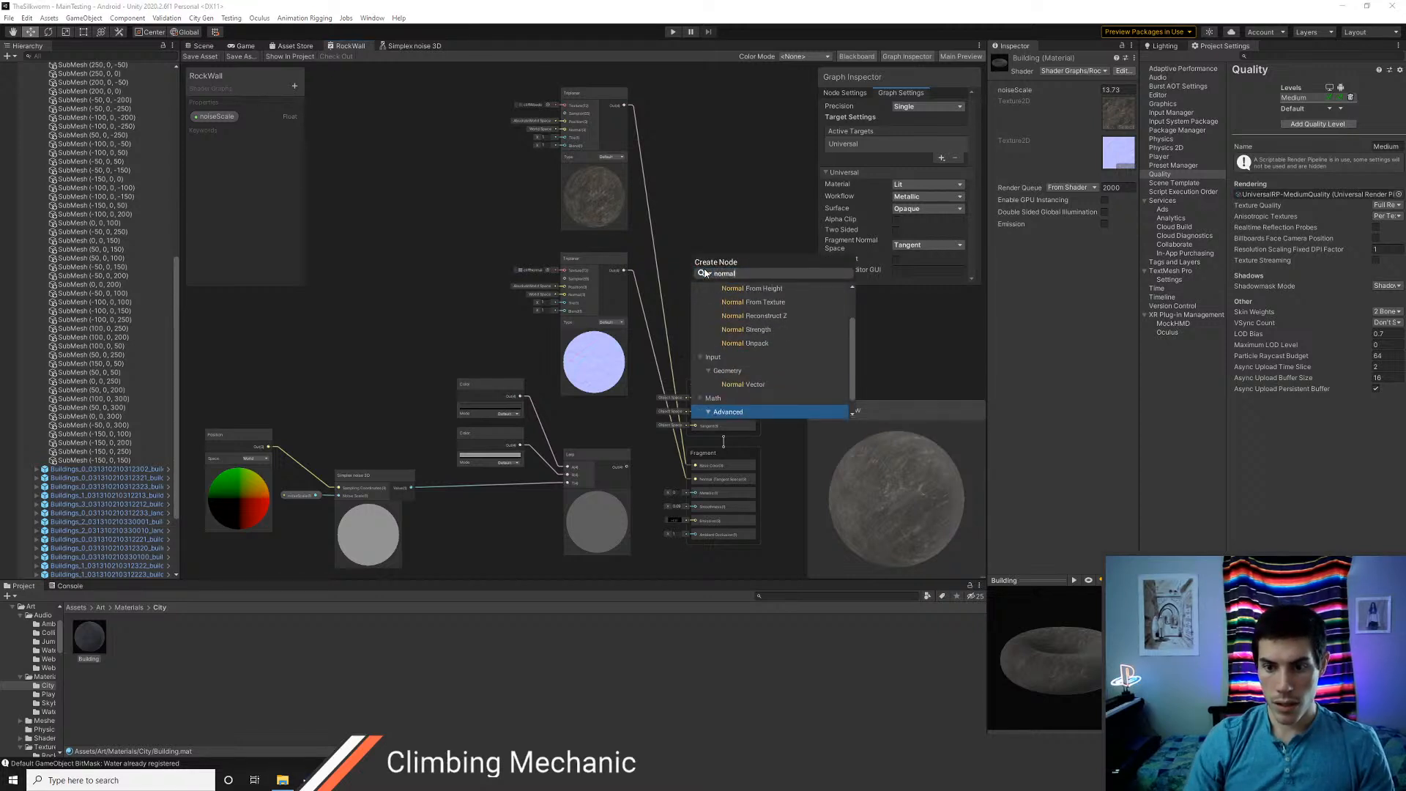
key("Down")
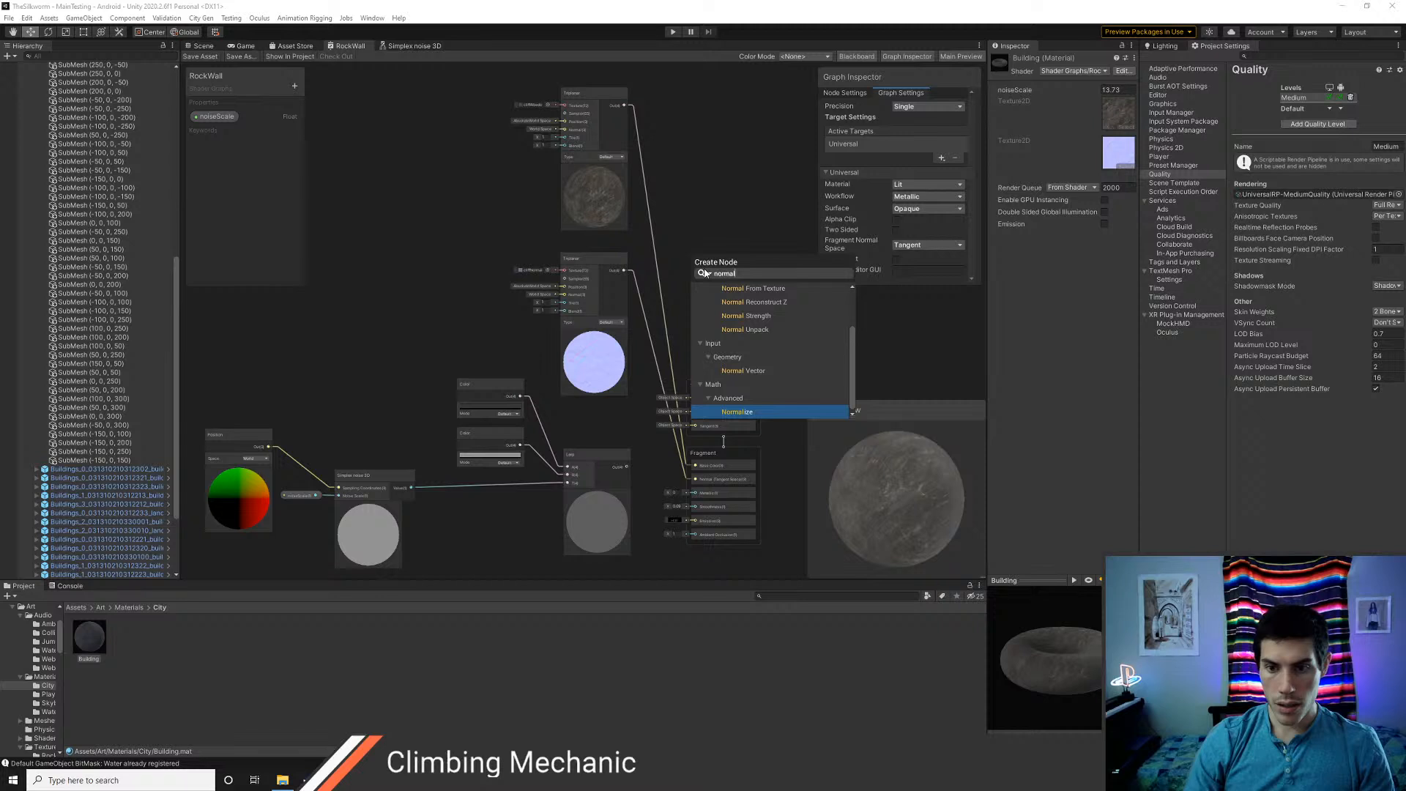
key("Up")
key("Up")
key("Up")
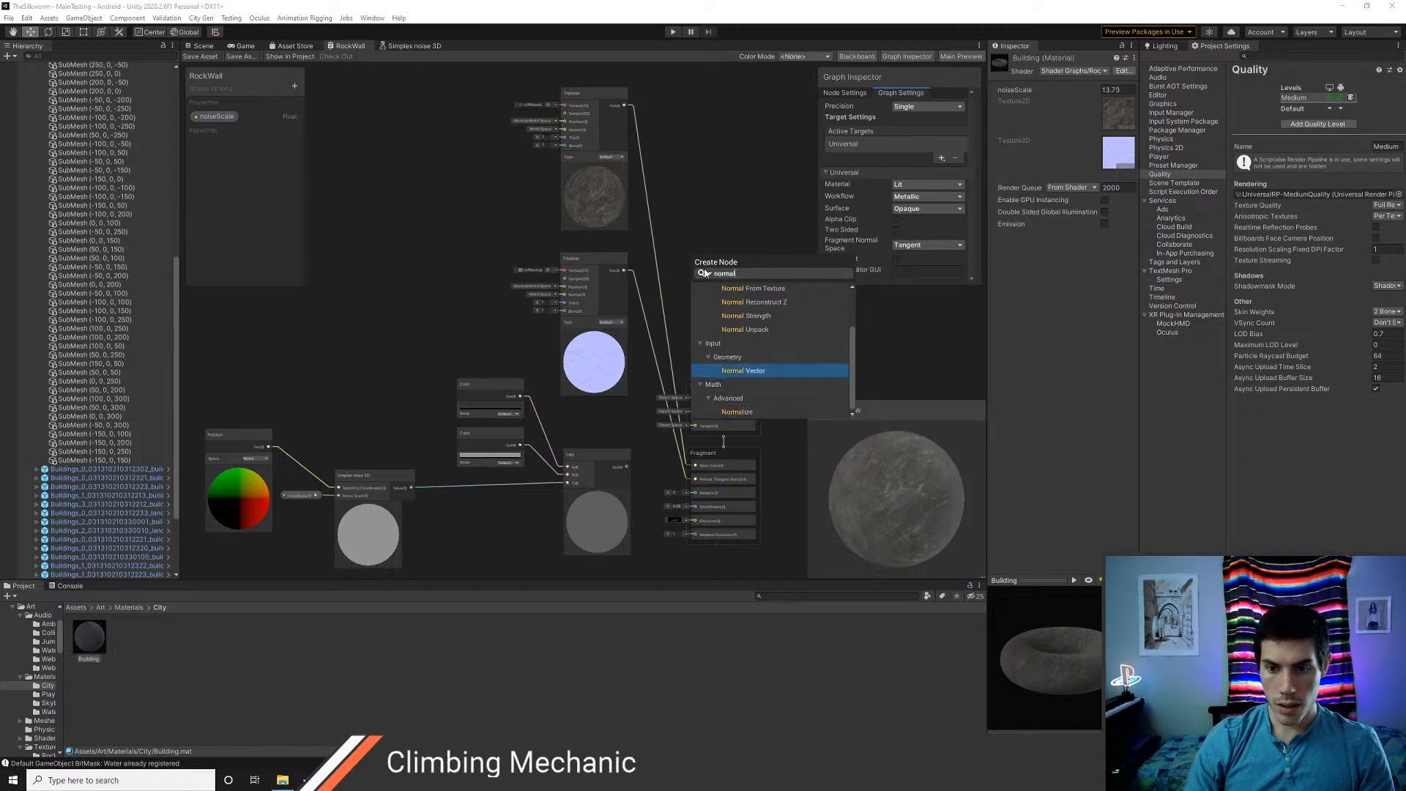
key("Return")
left_click(740, 305)
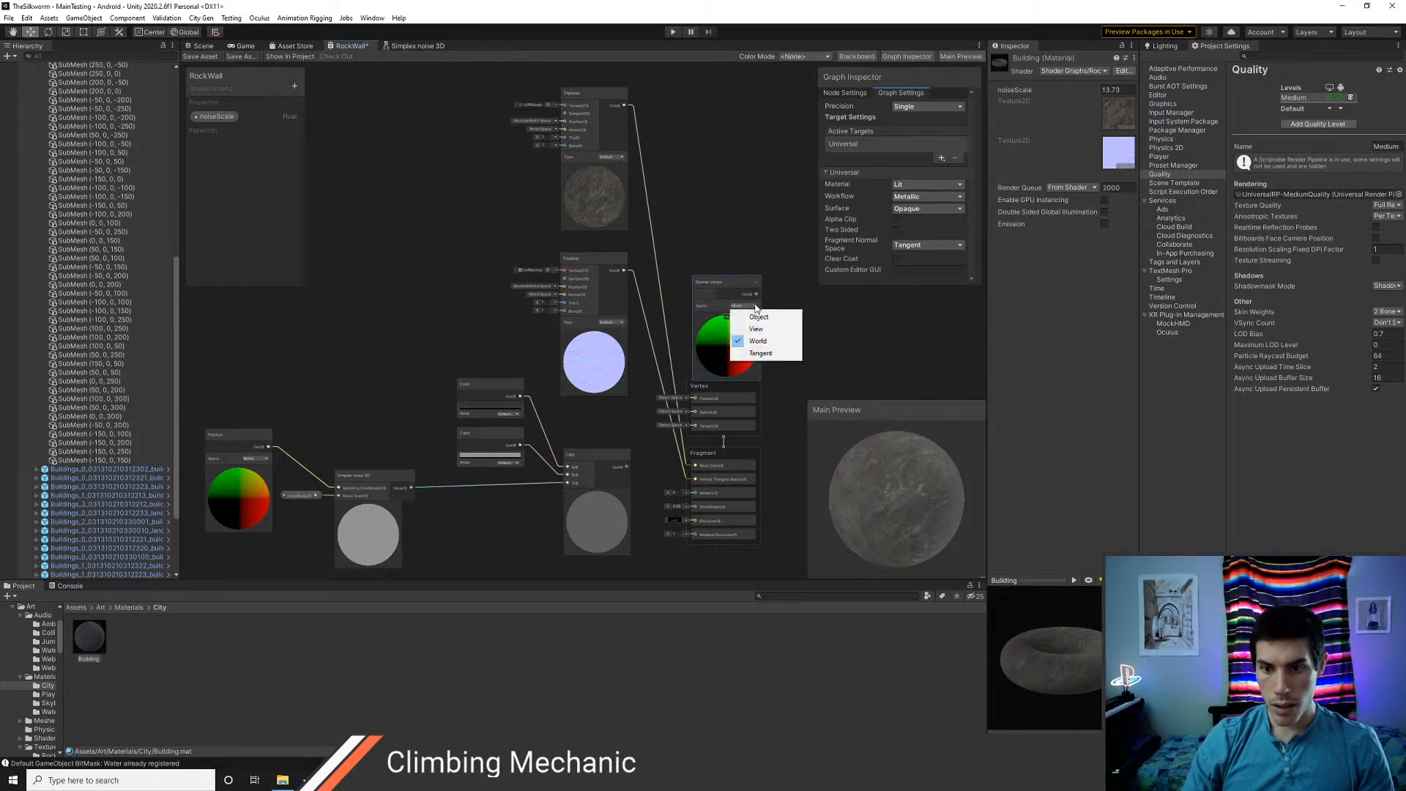
left_click(762, 354)
Move the unused group of Position, noise, Color and Lerp nodes well away from the Triplanar nodes
scroll(706, 244, "down", 5)
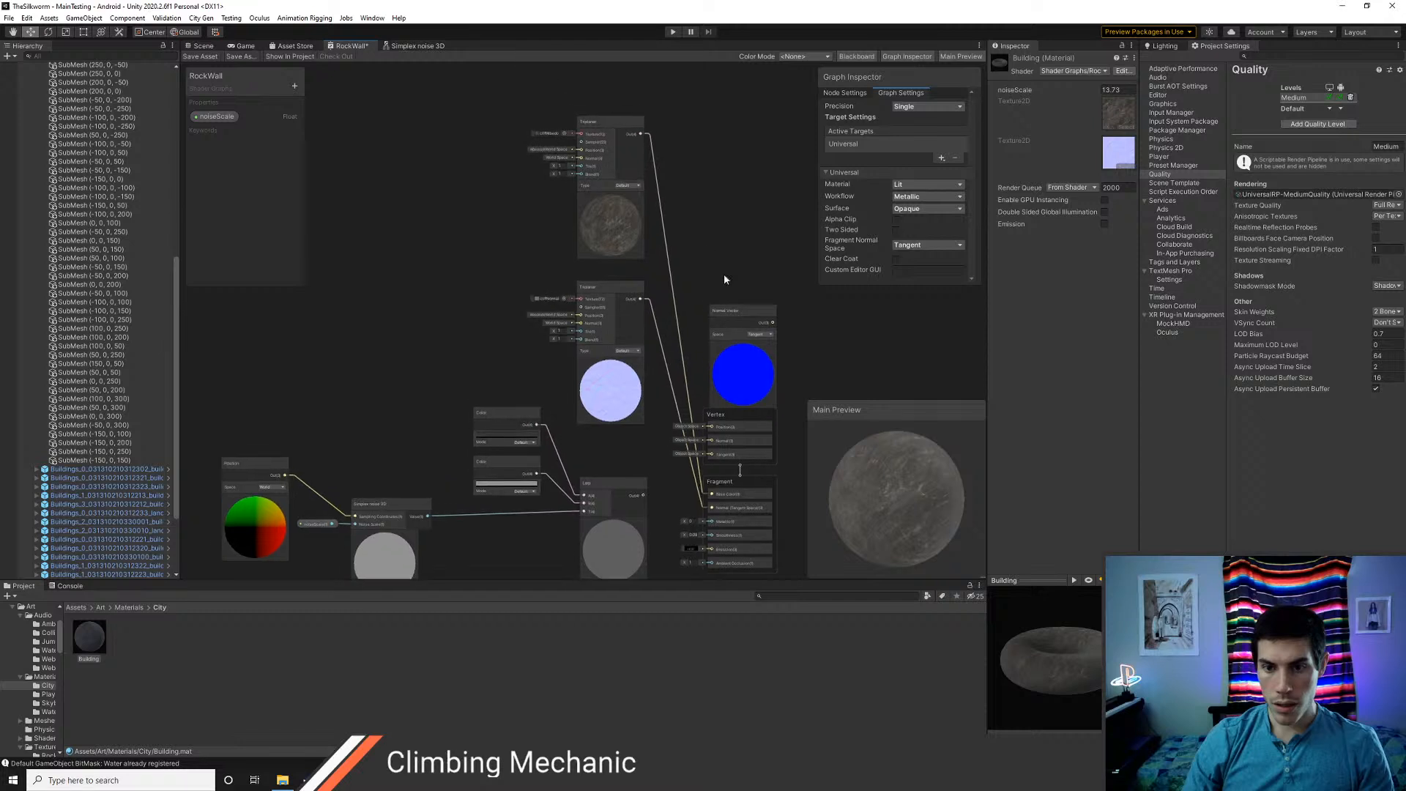
middle_click_drag(651, 459, 647, 378)
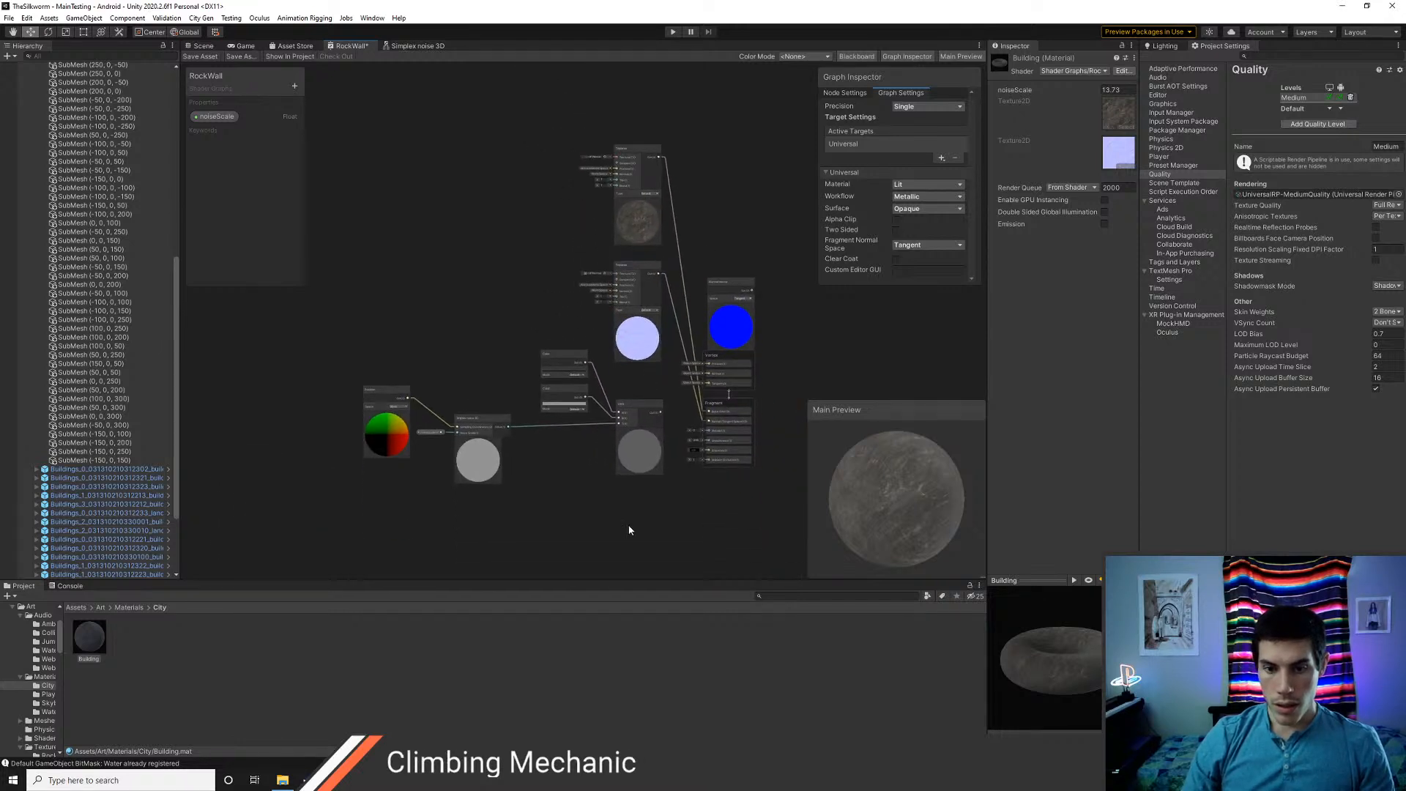
left_click_drag(440, 392, 394, 387)
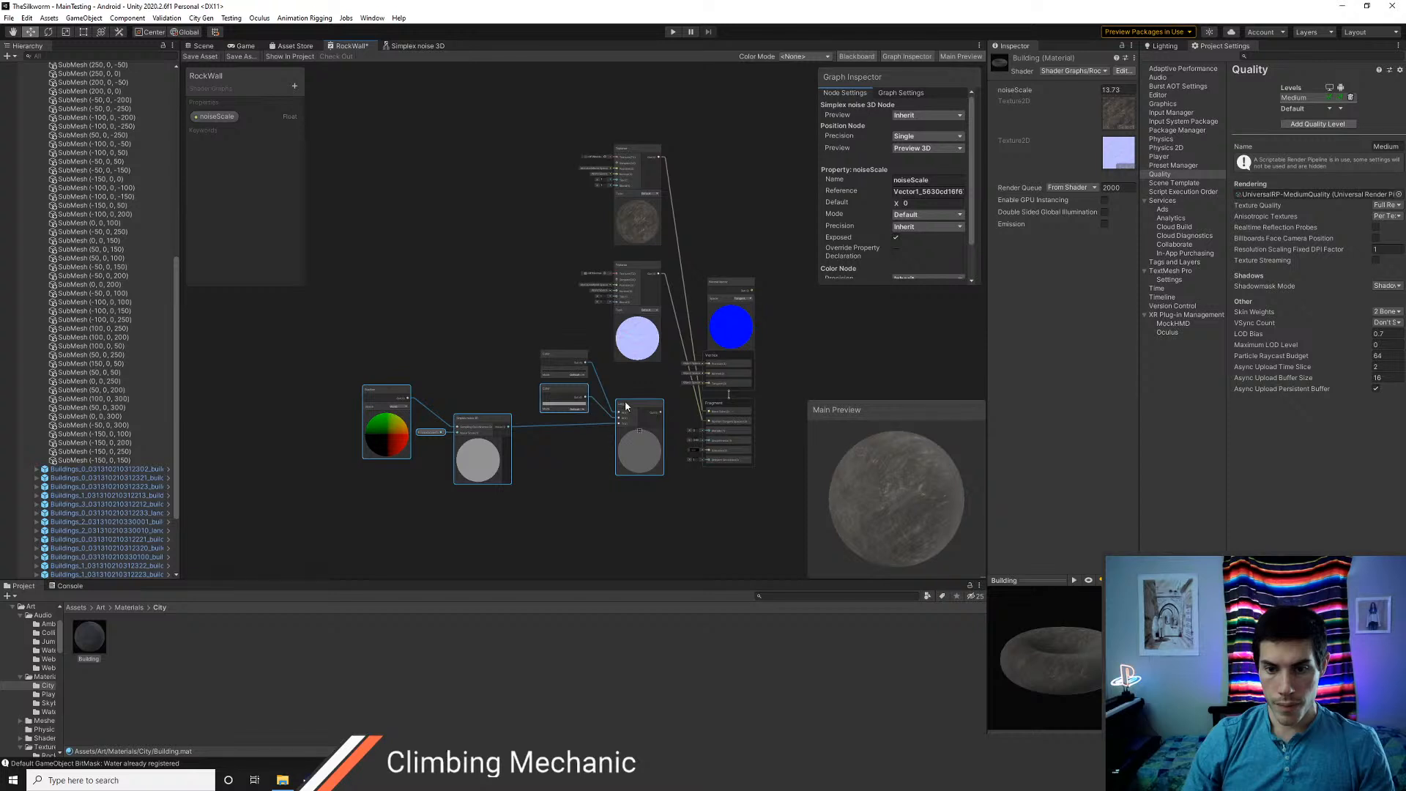
left_click_drag(670, 533, 486, 408)
left_click_drag(381, 375, 381, 375)
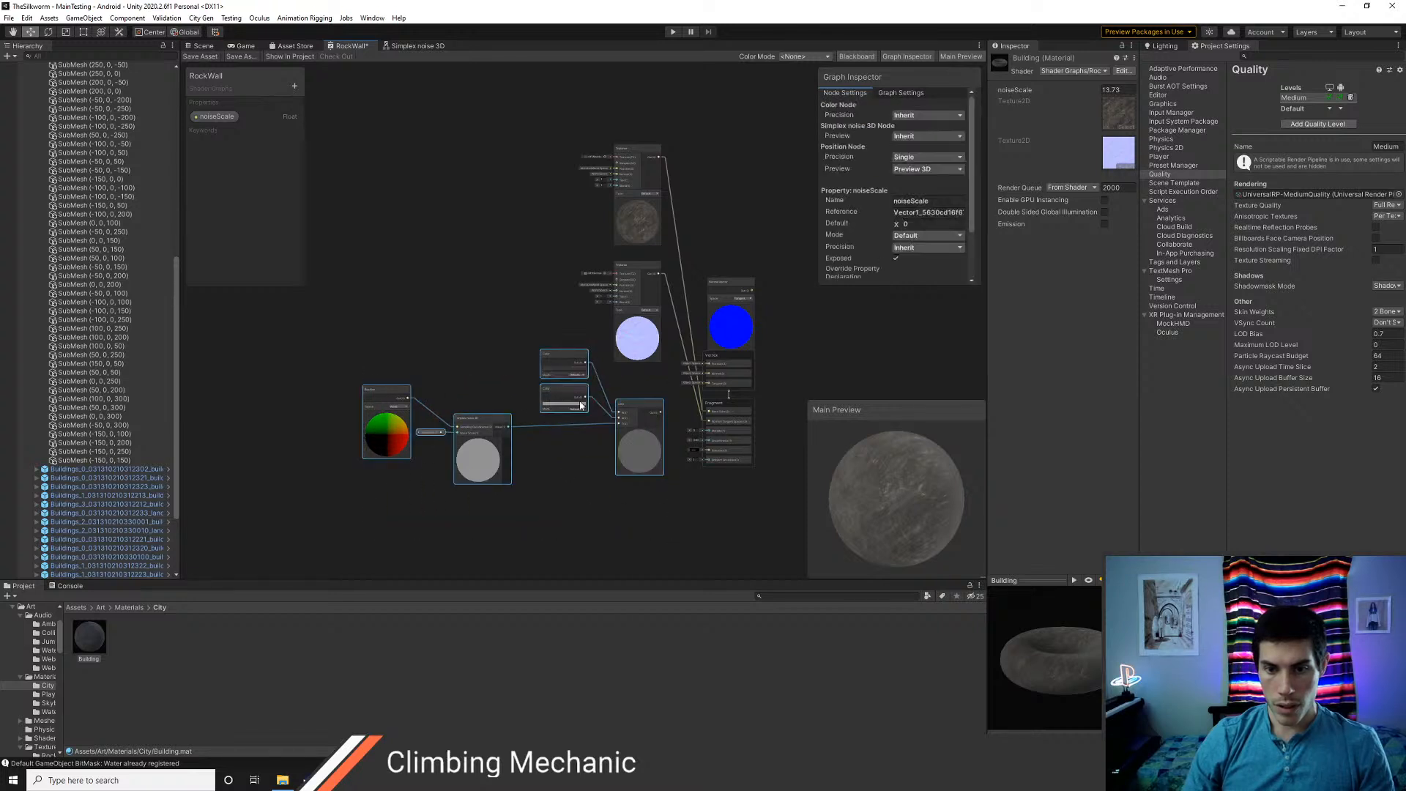
left_click_drag(632, 405, 284, 379)
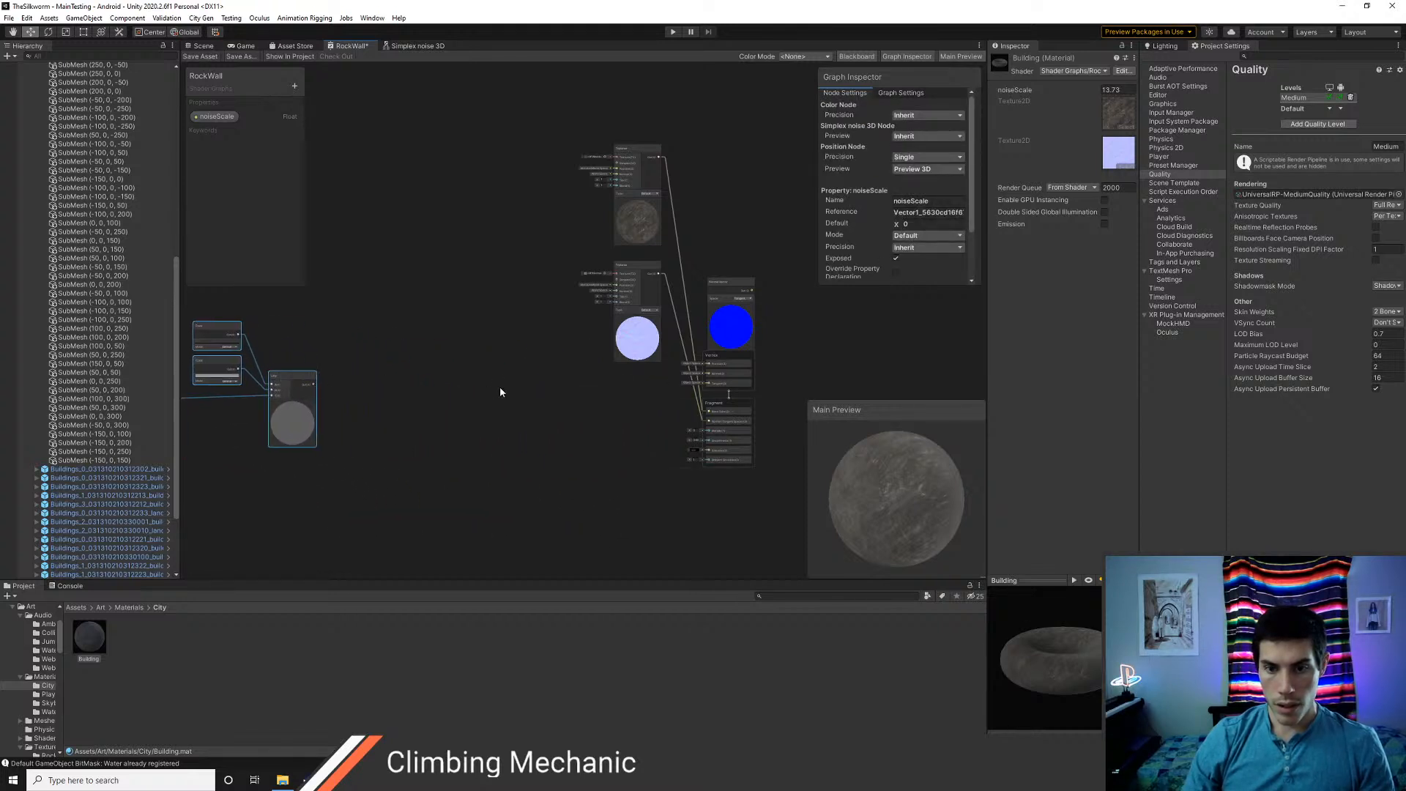
Place the normal map Triplanar node beside the Fragment block and the rock albedo Triplanar node above it
middle_click_drag(612, 287, 614, 311)
left_click_drag(614, 311, 481, 463)
left_click_drag(625, 178, 498, 308)
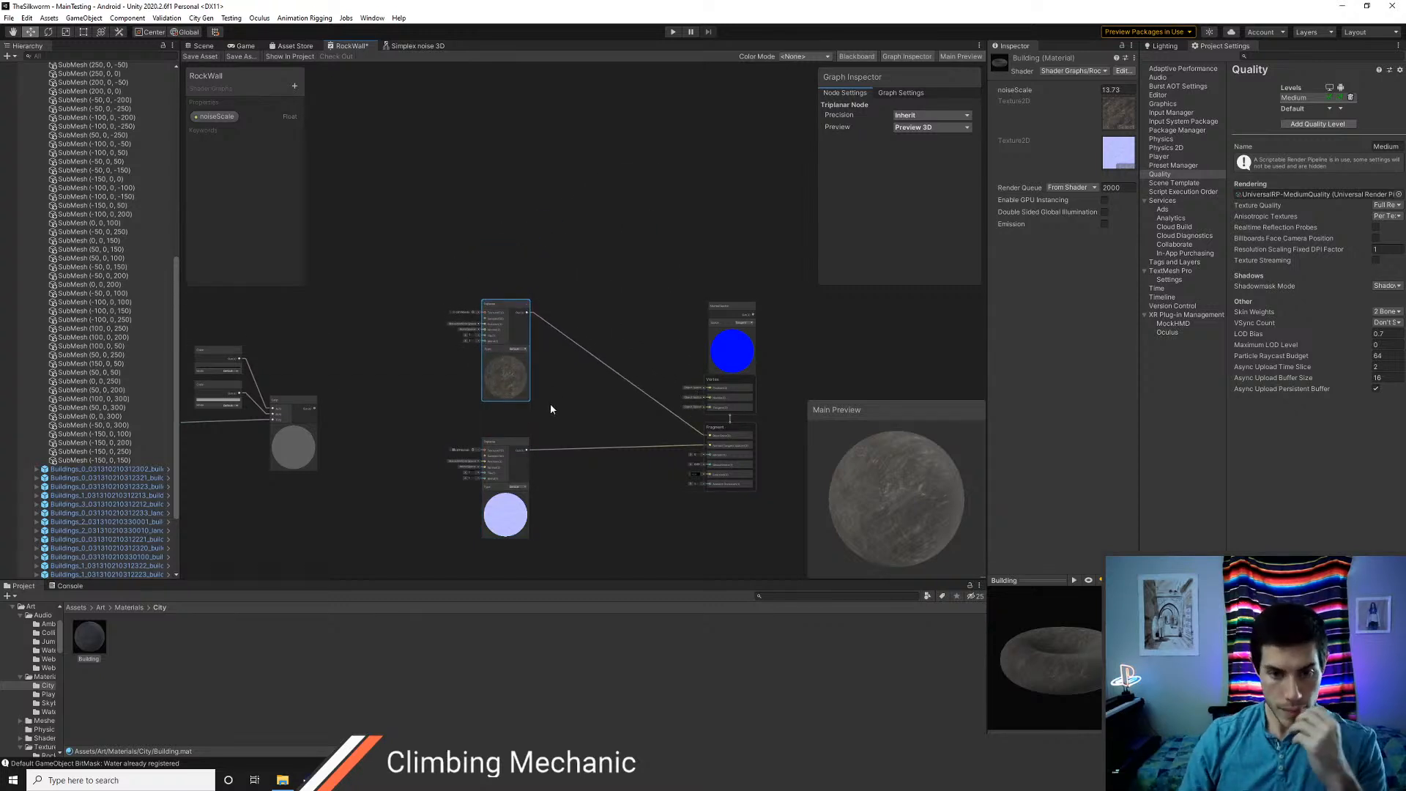
Add a Color node next to the rock albedo Triplanar node
scroll(552, 406, "up", 4)
middle_click_drag(572, 334, 499, 420)
right_click(548, 234)
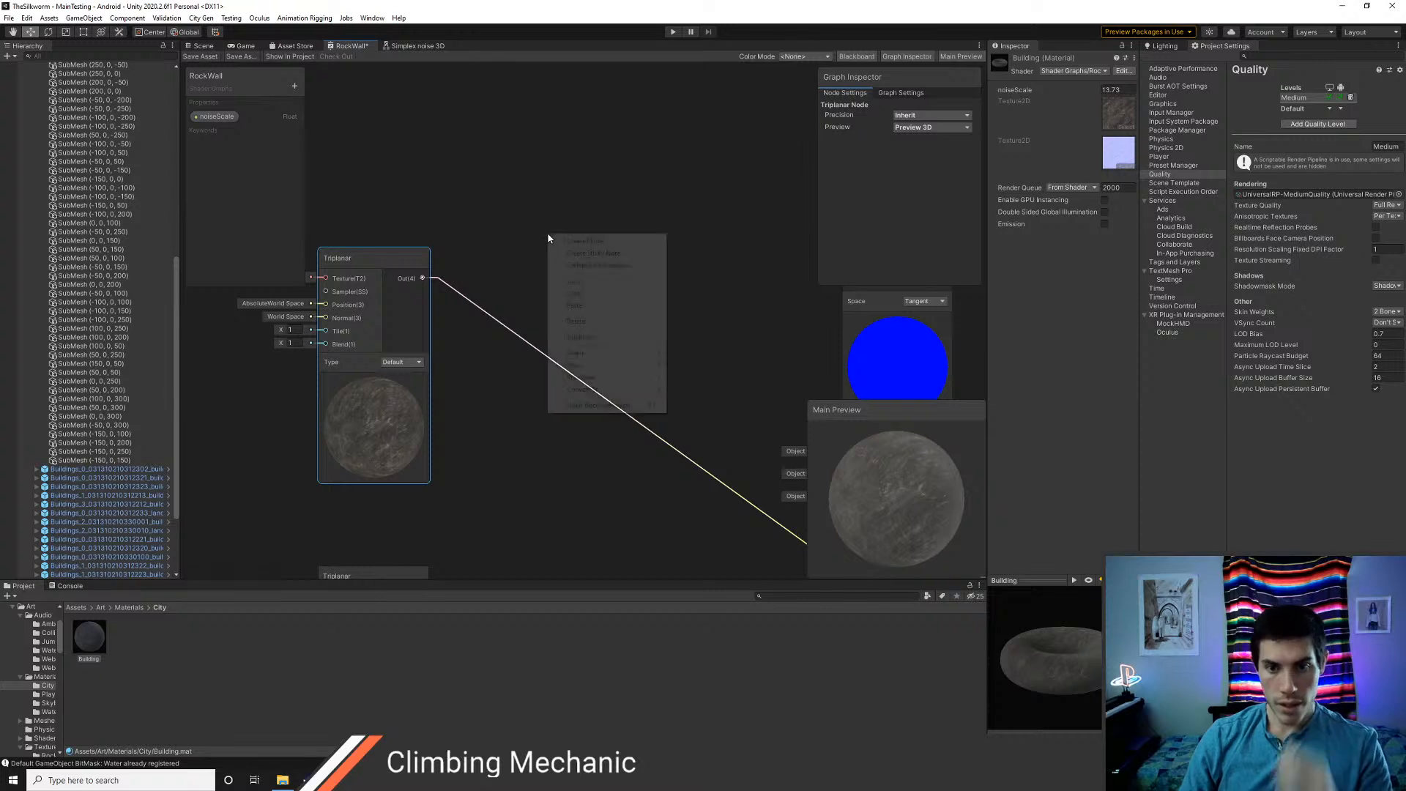
left_click(573, 244)
type("color")
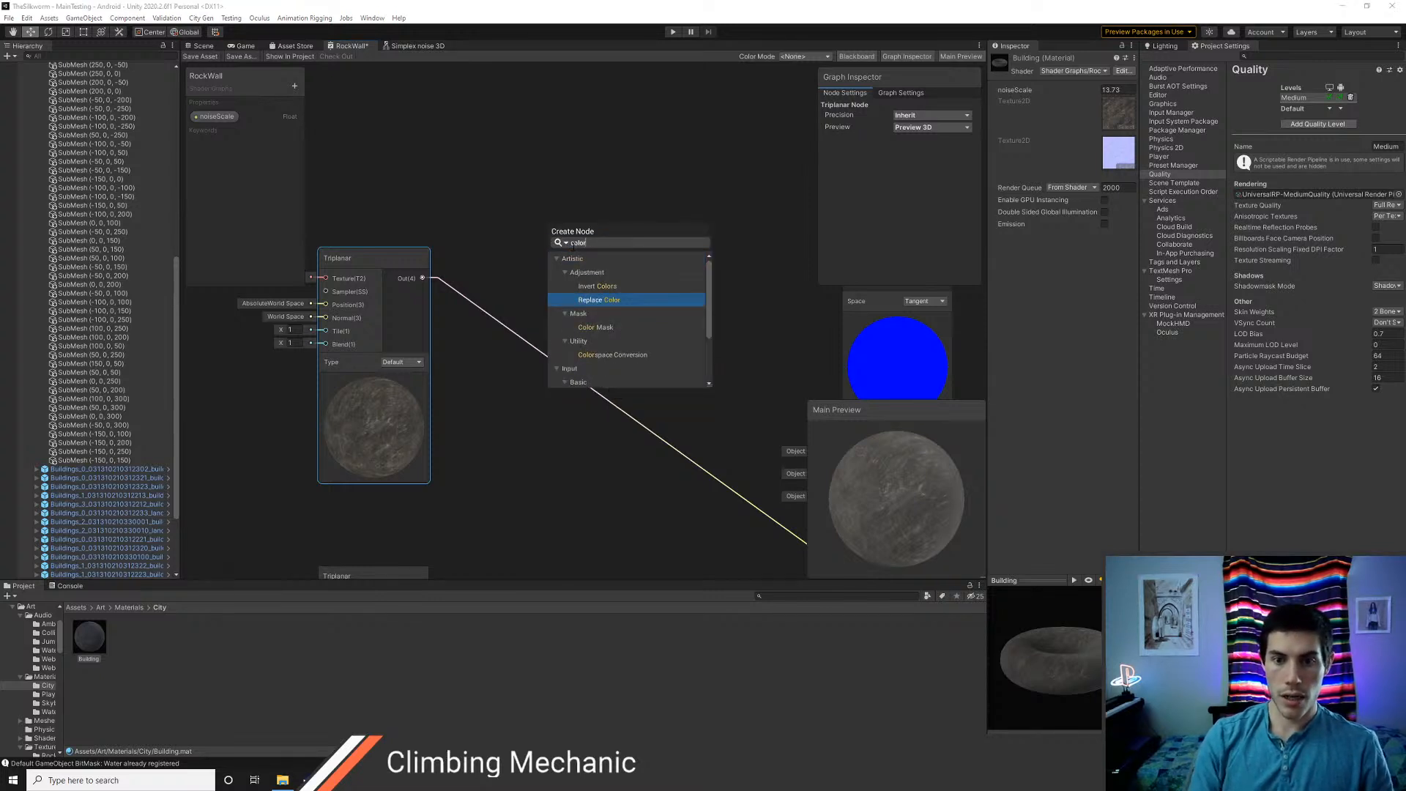
key("Down")
key("Down")
key("Down")
key("Down")
key("Down")
key("Down")
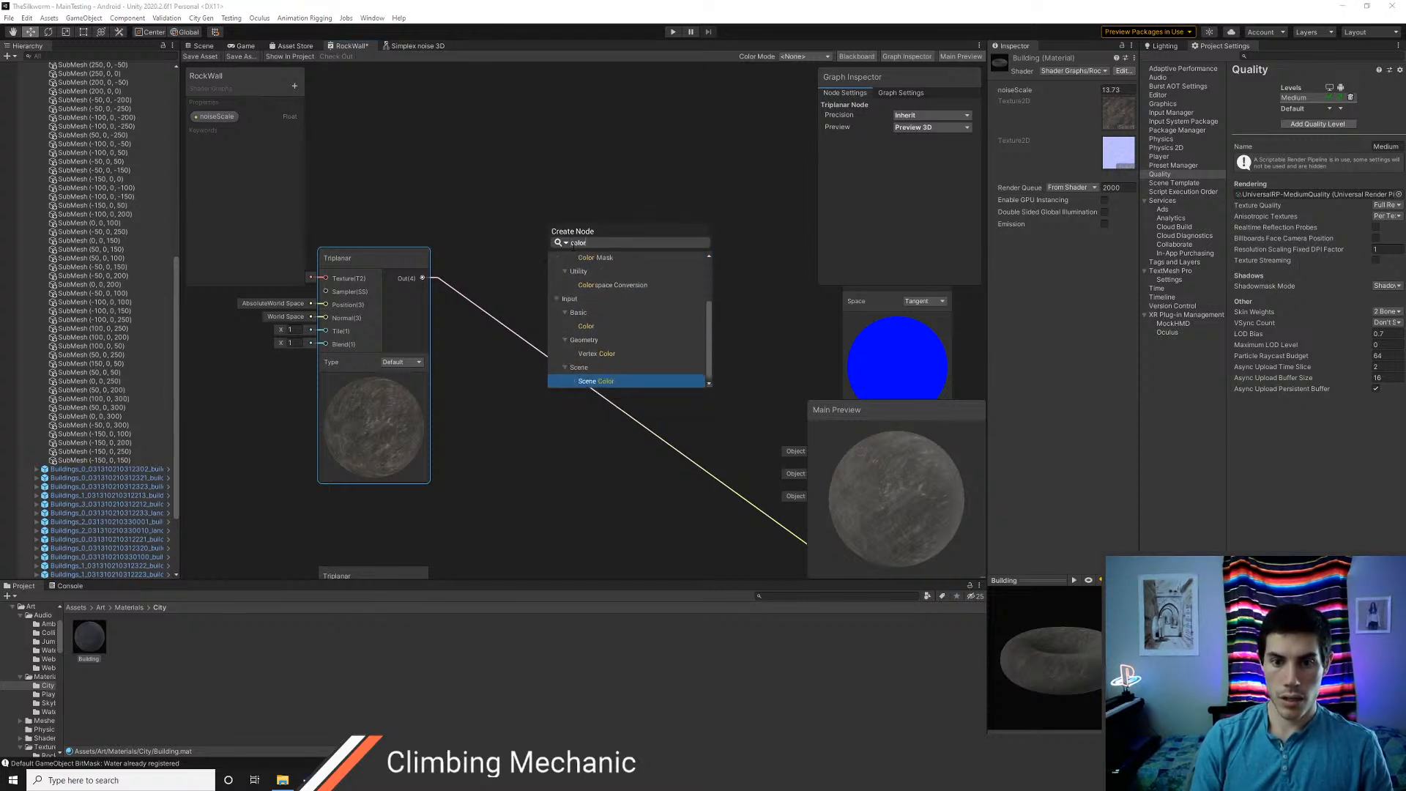
key("Up")
key("Up")
key("Up")
key("Return")
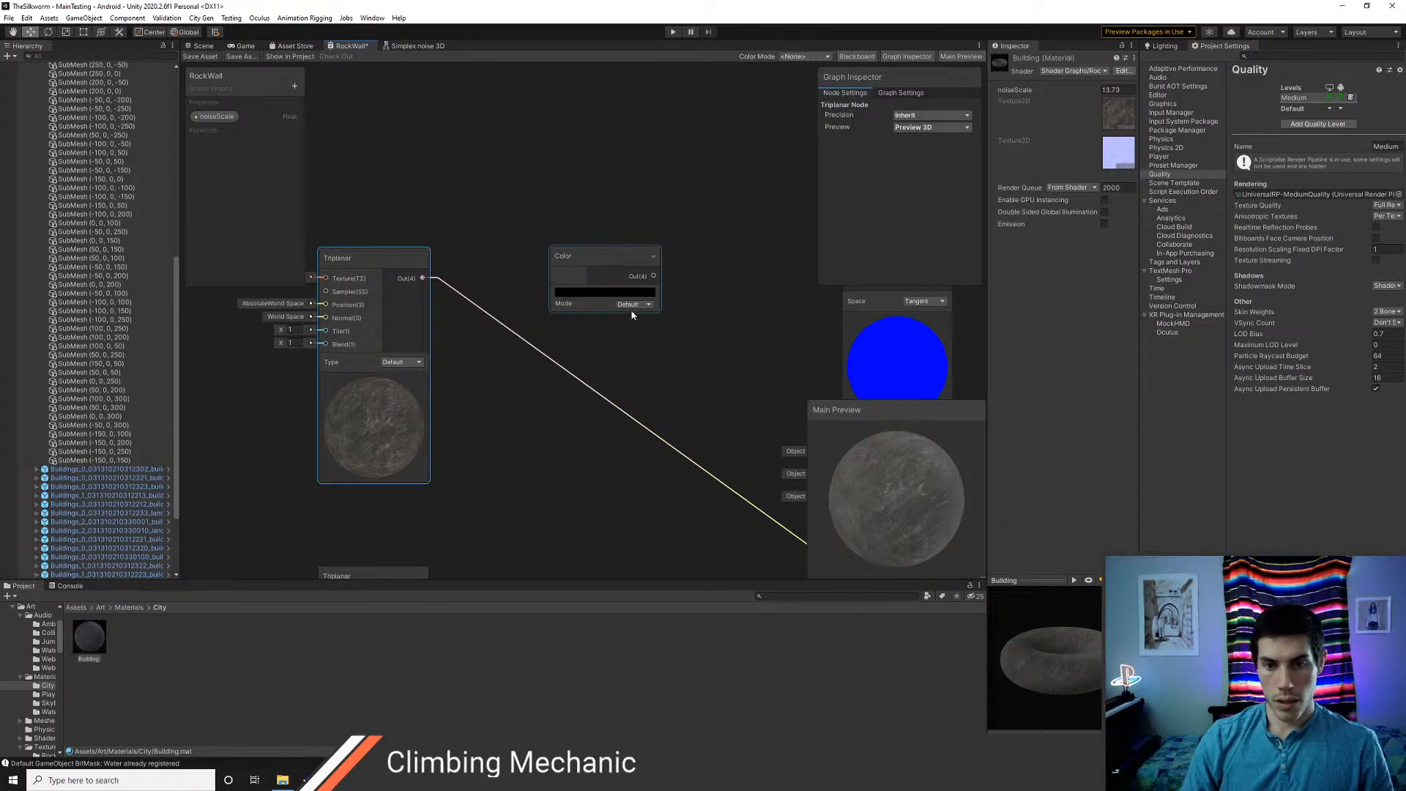
Set the new Color node to a dark brownish grey sampled from the rock albedo Triplanar preview
left_click(613, 292)
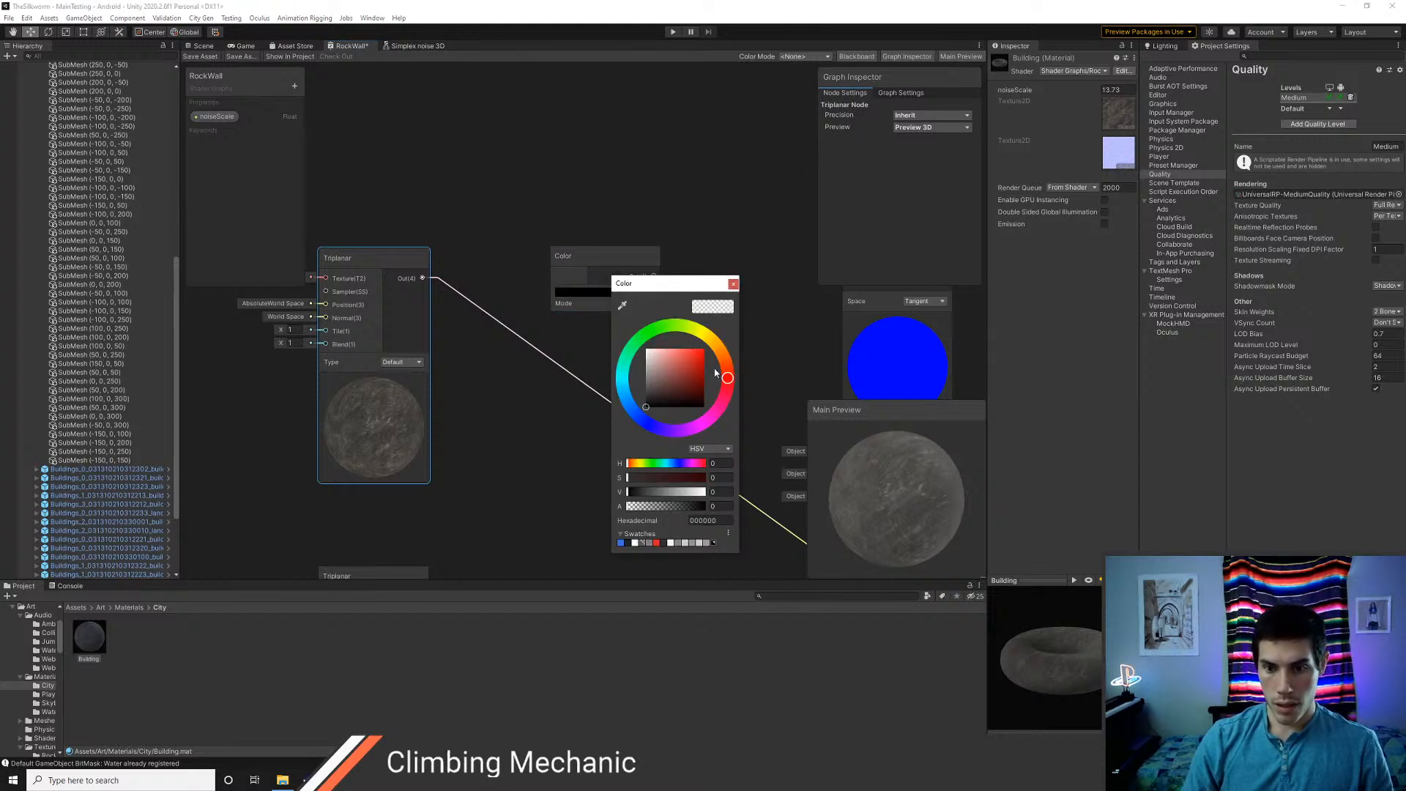
left_click(622, 306)
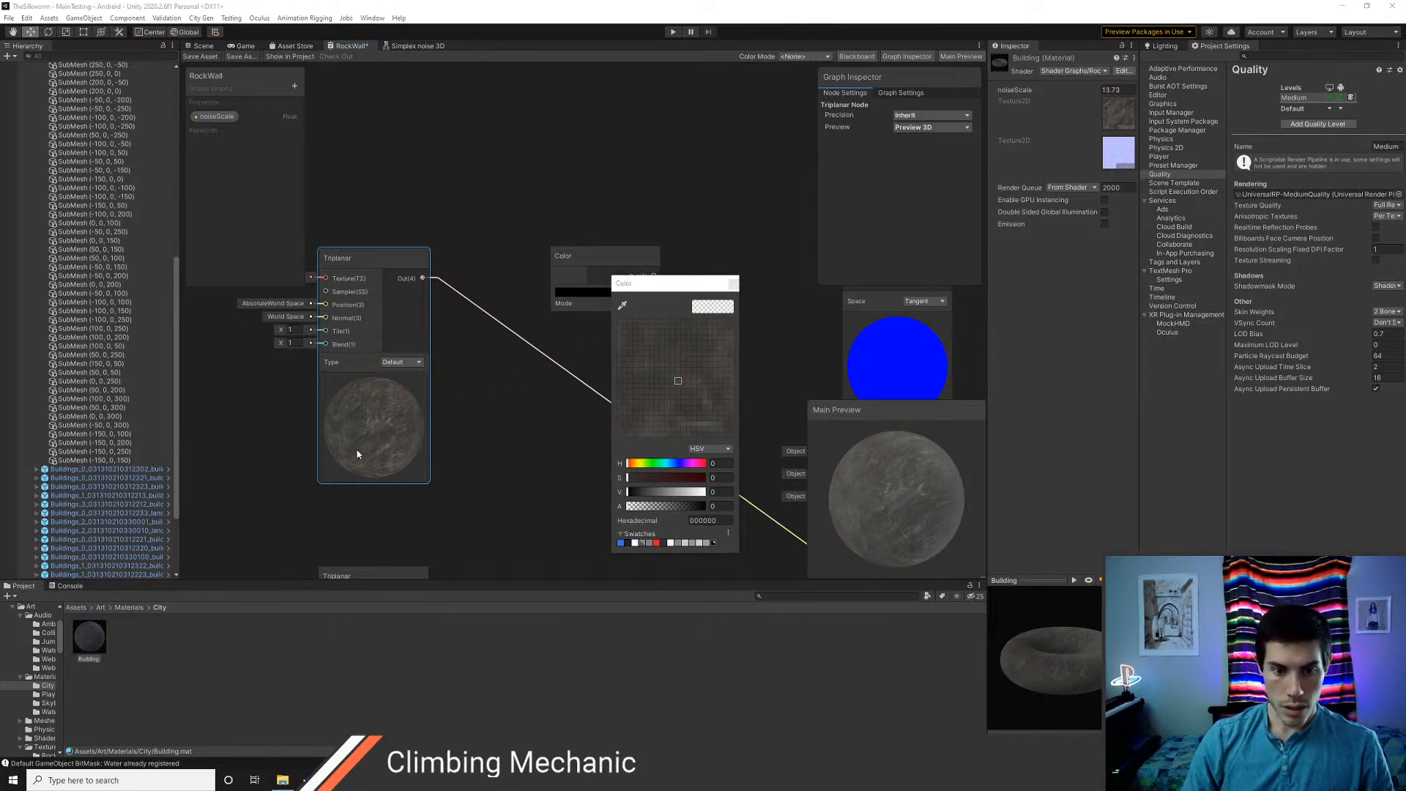
left_click(340, 411)
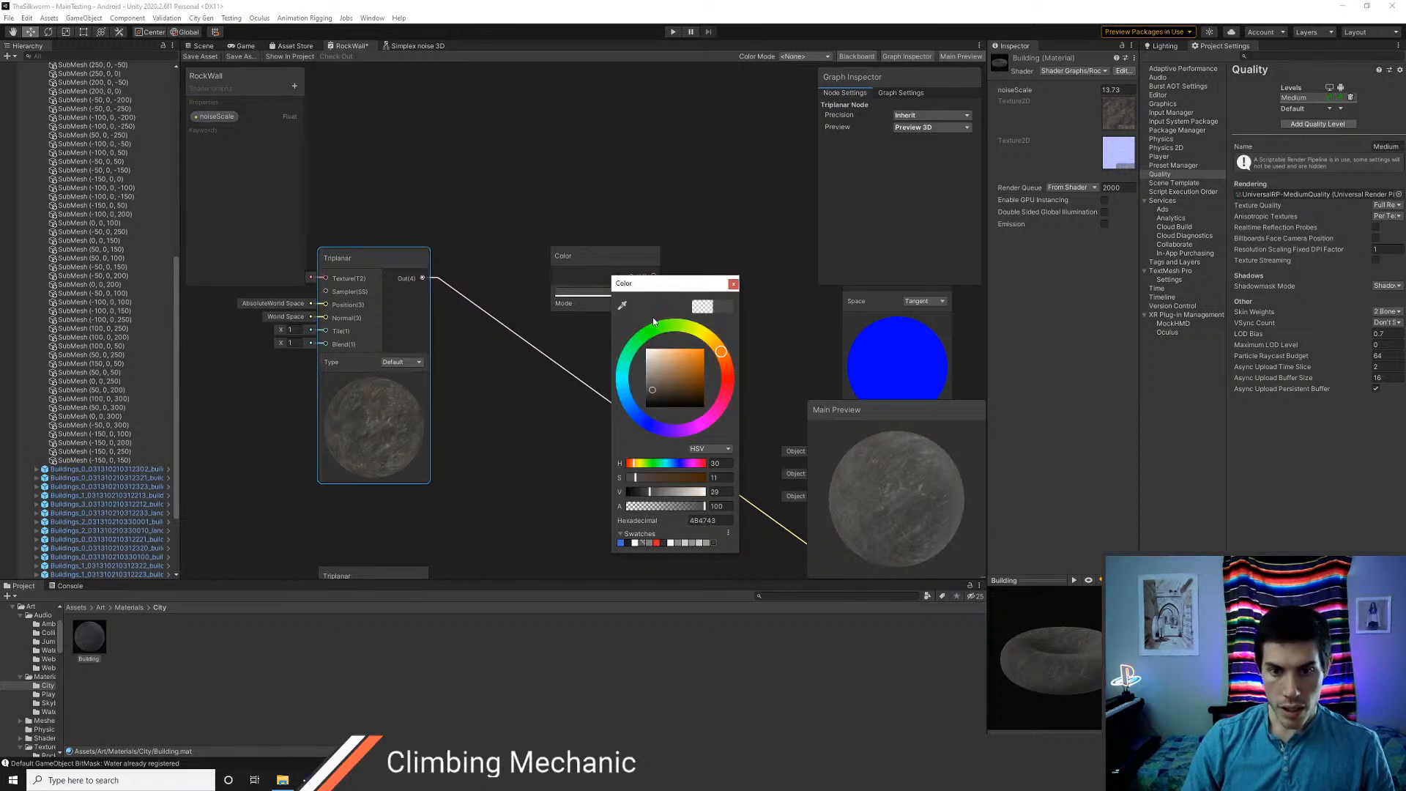
left_click(733, 285)
Copy the Lerp node from the unused noise group and paste it beside the new Color node
middle_click_drag(697, 349, 813, 151)
scroll(571, 337, "down", 1)
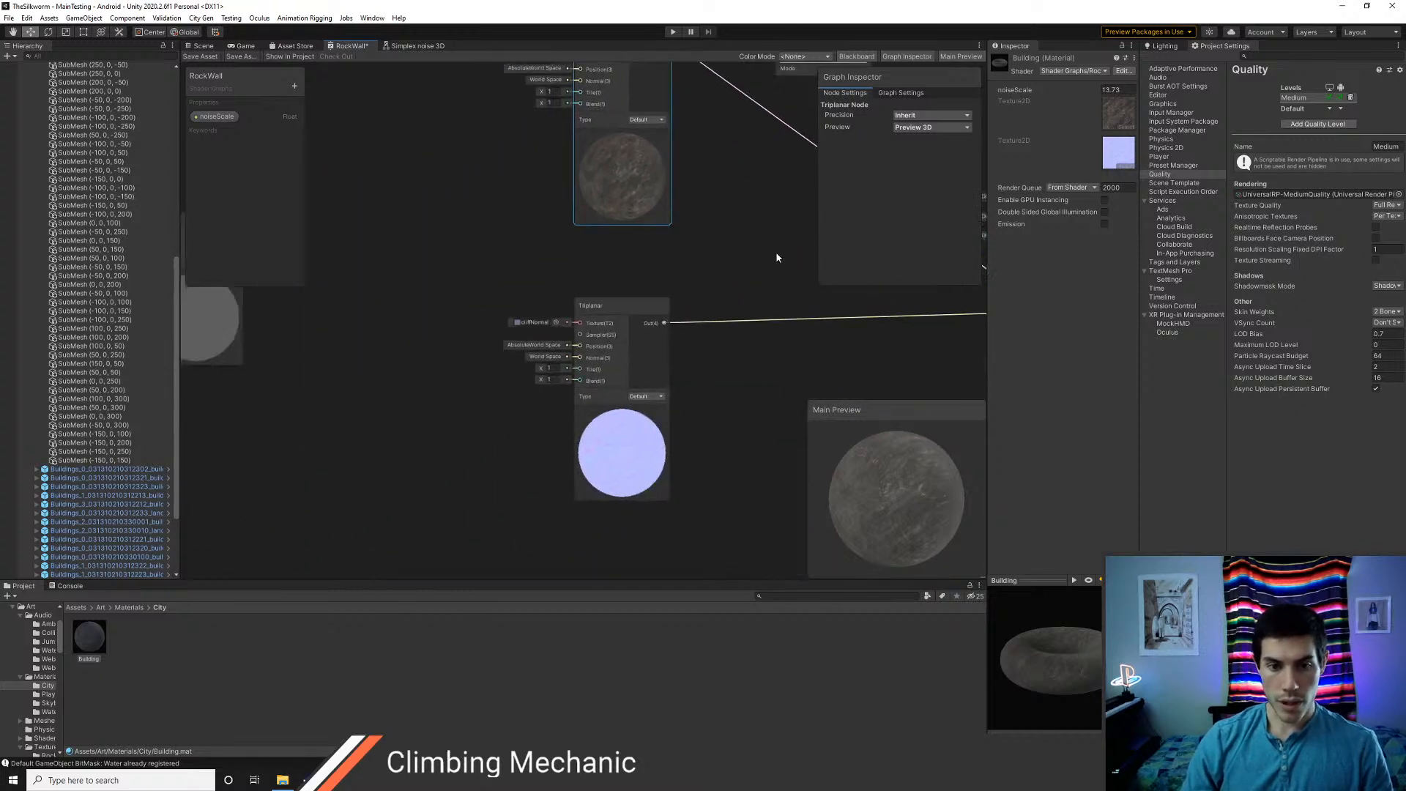
scroll(413, 327, "down", 1)
middle_click_drag(324, 322, 526, 413)
left_click(437, 335)
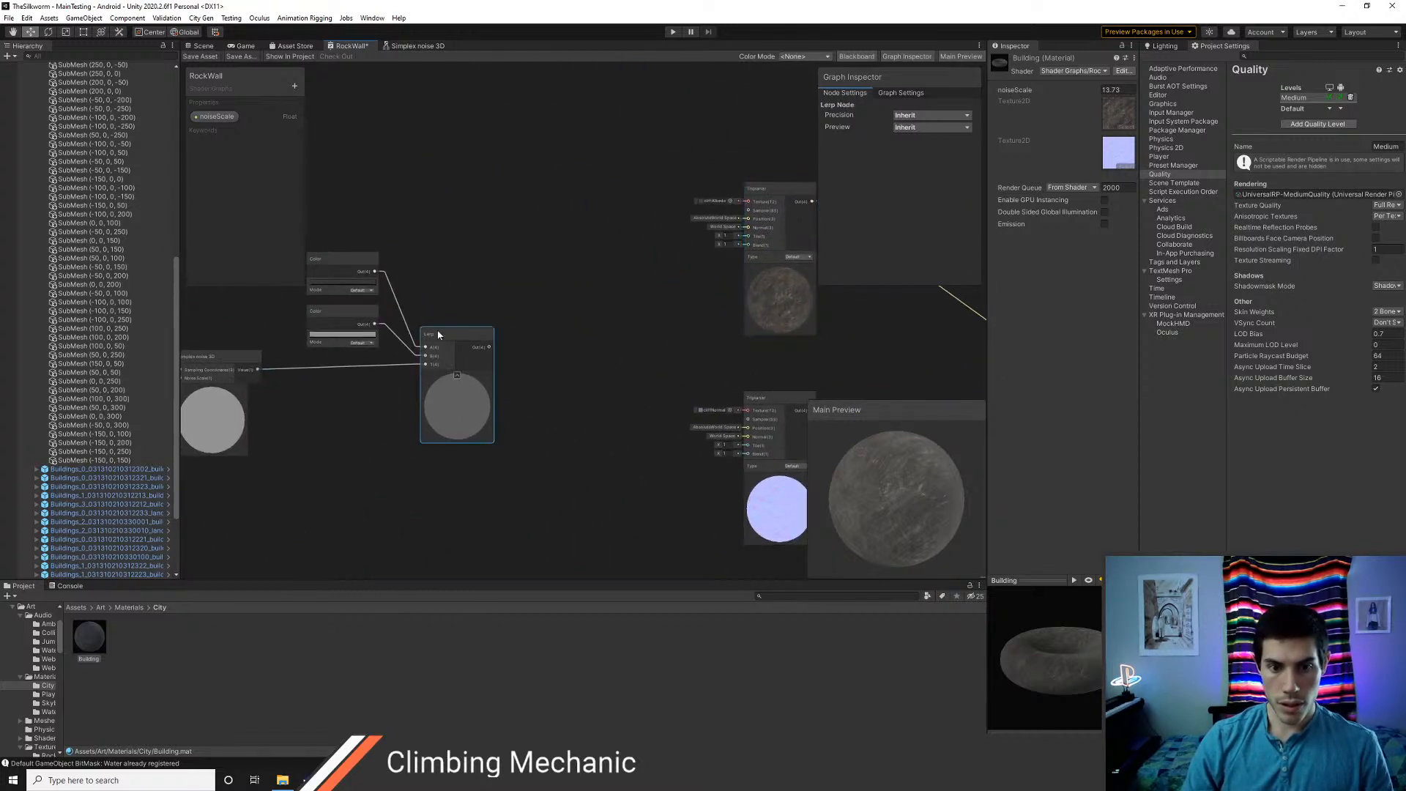
middle_click_drag(591, 339, 297, 417)
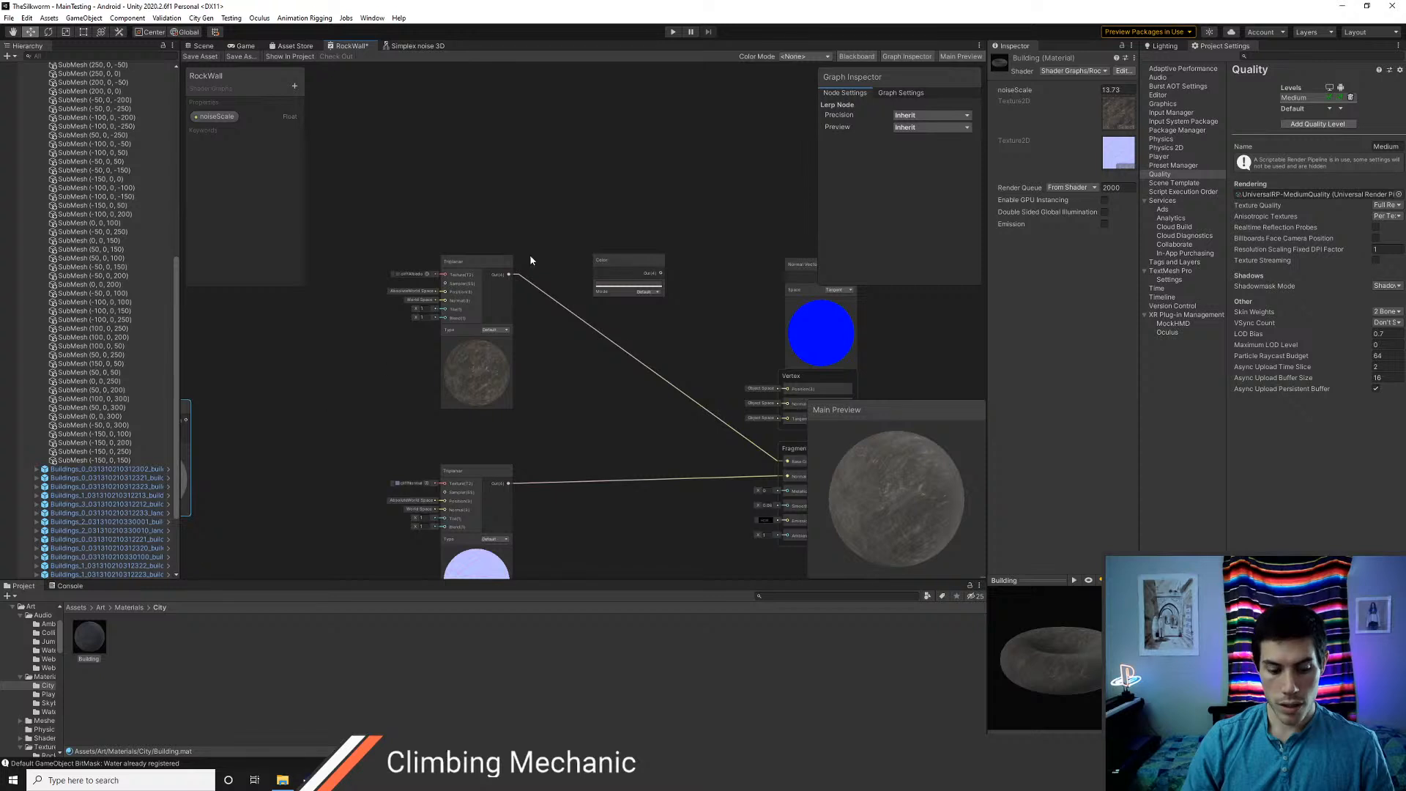
left_click(620, 225)
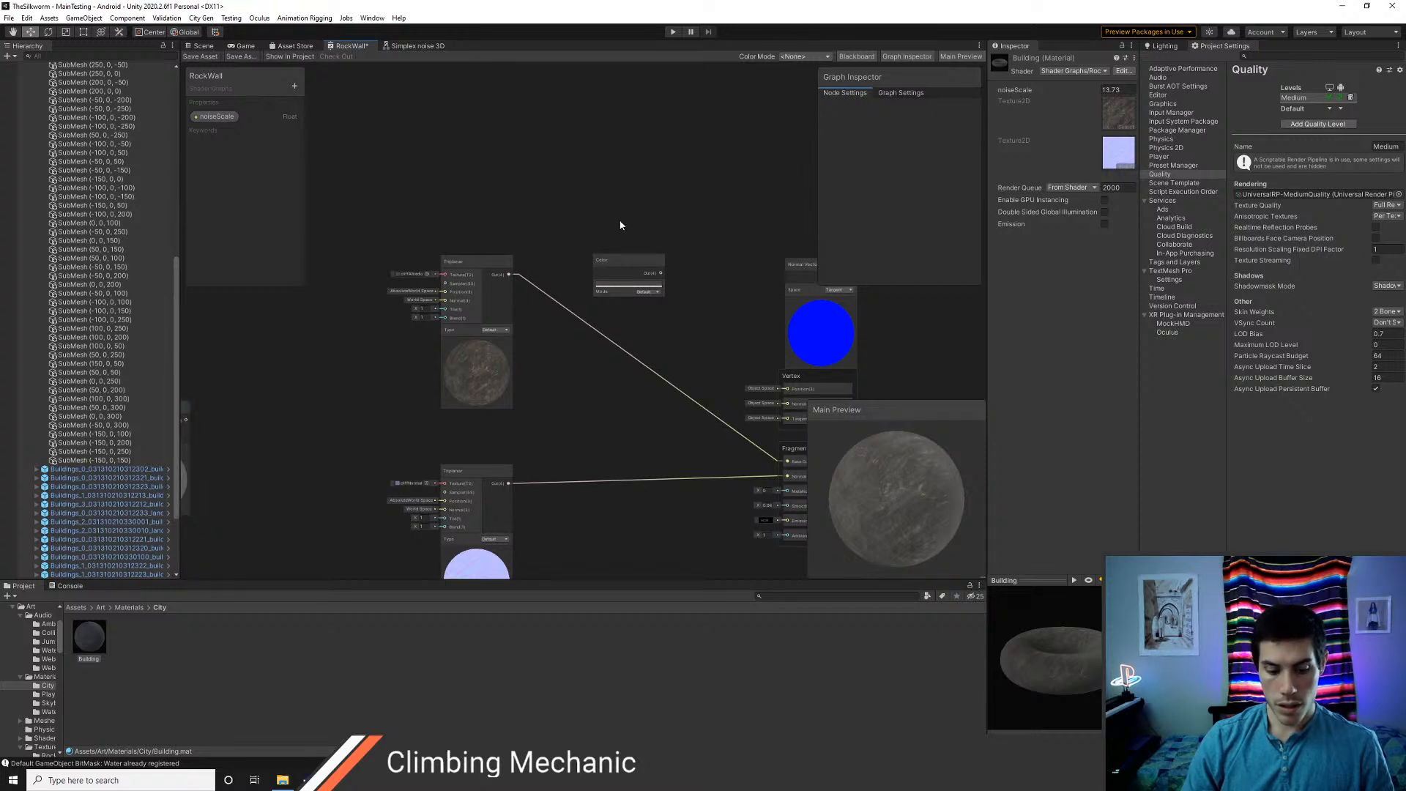
key("ctrl+v")
Delete the three input connections of the pasted Lerp node
left_click(566, 254)
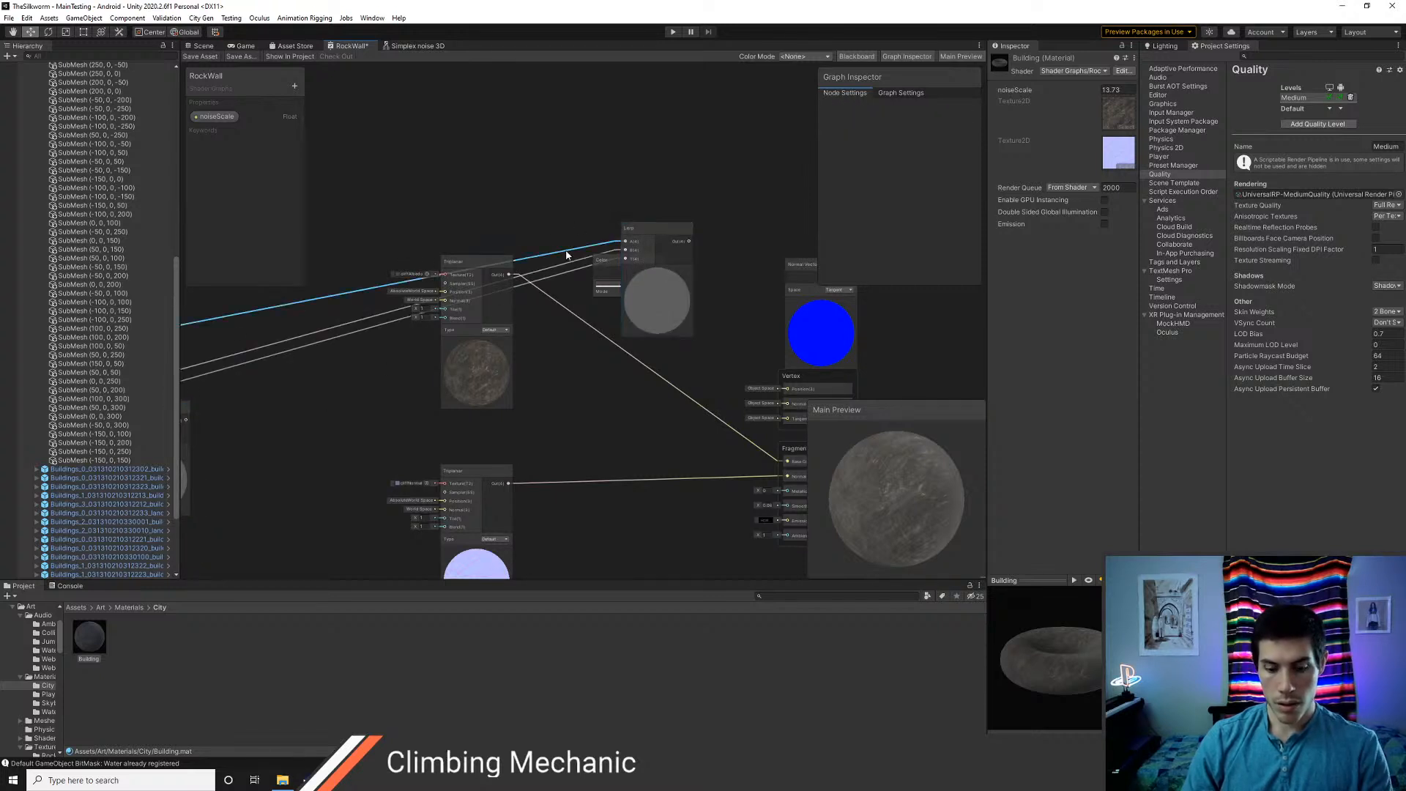
key("Delete")
left_click(572, 263)
key("Delete")
left_click(572, 270)
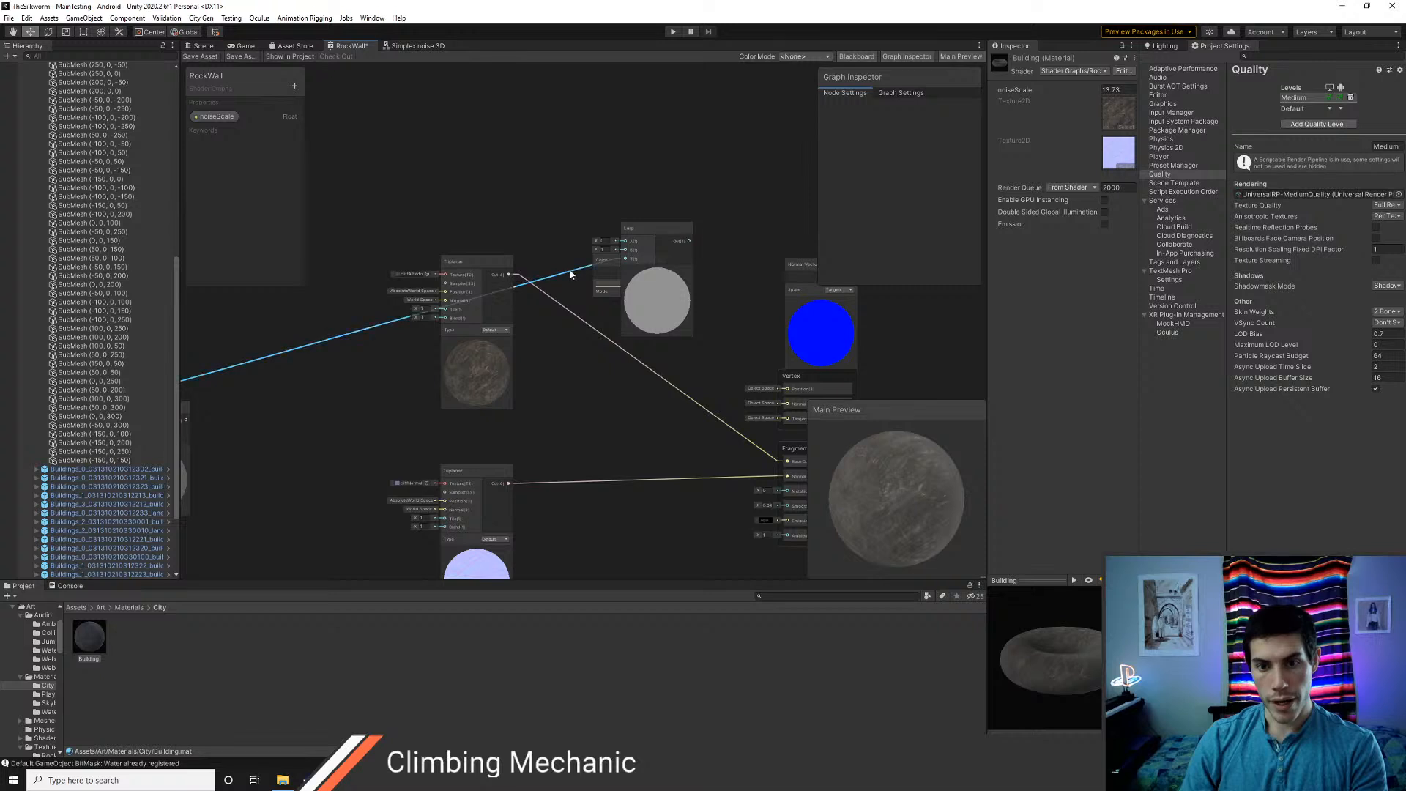
key("Delete")
Move the pasted Lerp node below the Color node and delete the rock albedo Triplanar's connection to Base Color
left_click_drag(650, 229, 646, 338)
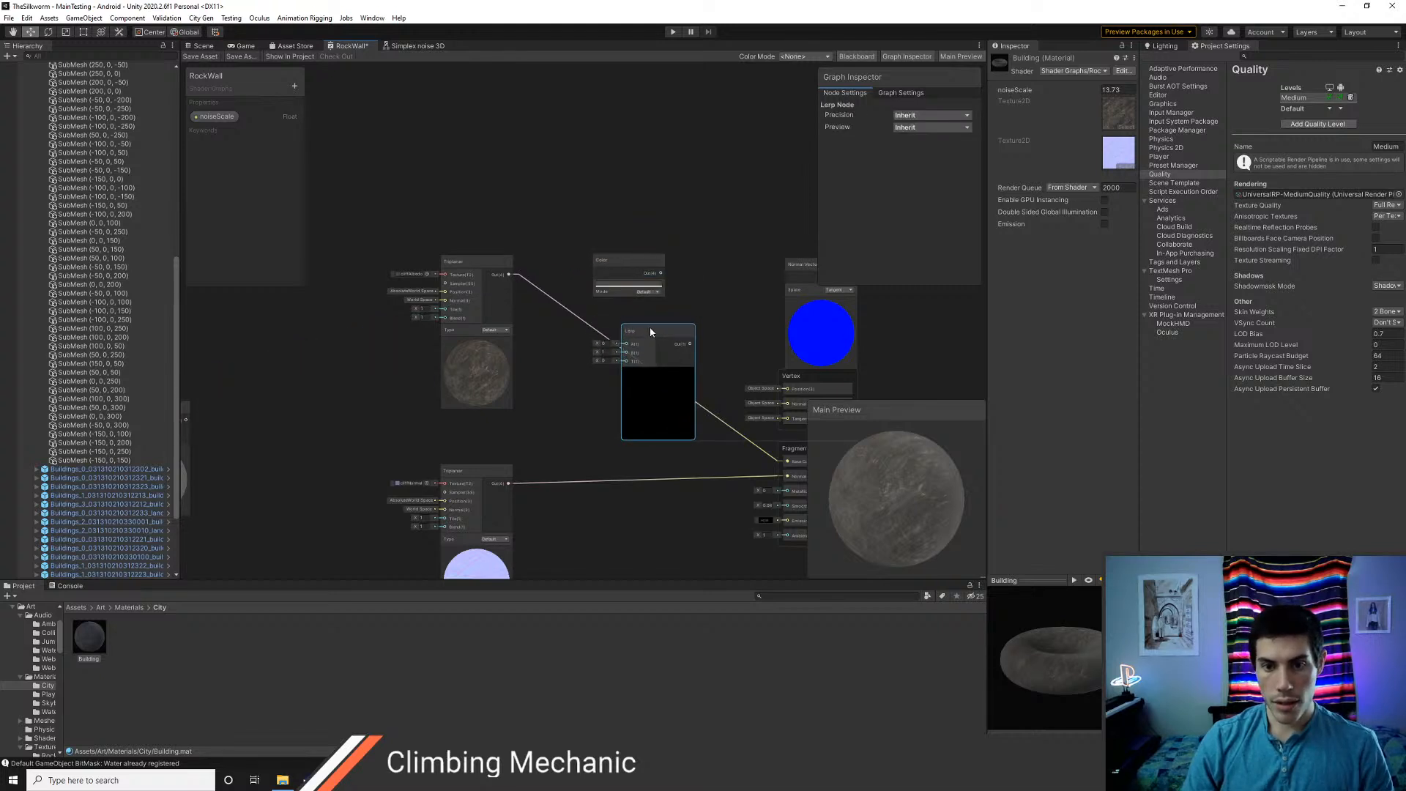
right_click(543, 295)
left_click(570, 298)
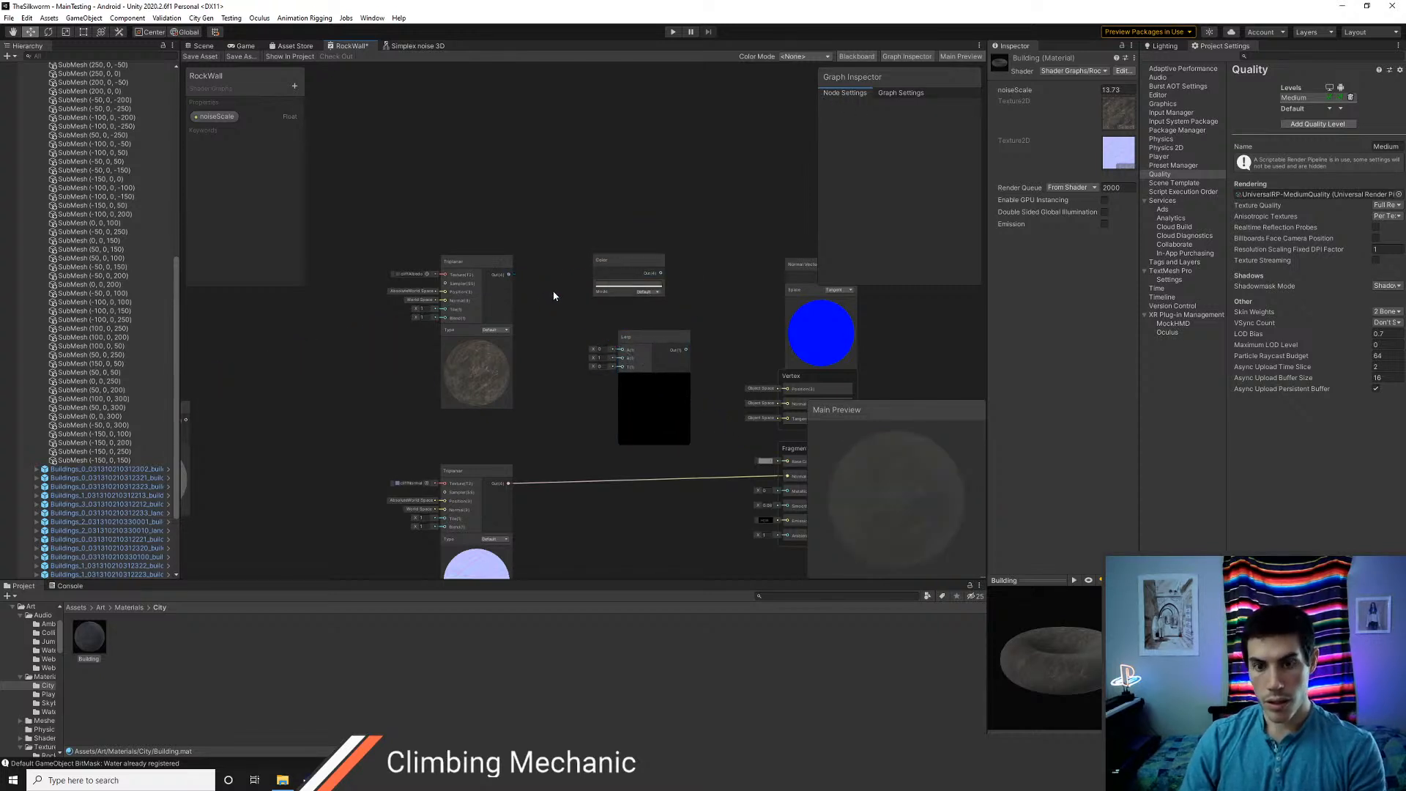
Connect the rock albedo Triplanar to the Lerp's A input and the Color node to B, stacking the Color node under the Triplanar
left_click_drag(617, 253, 464, 417)
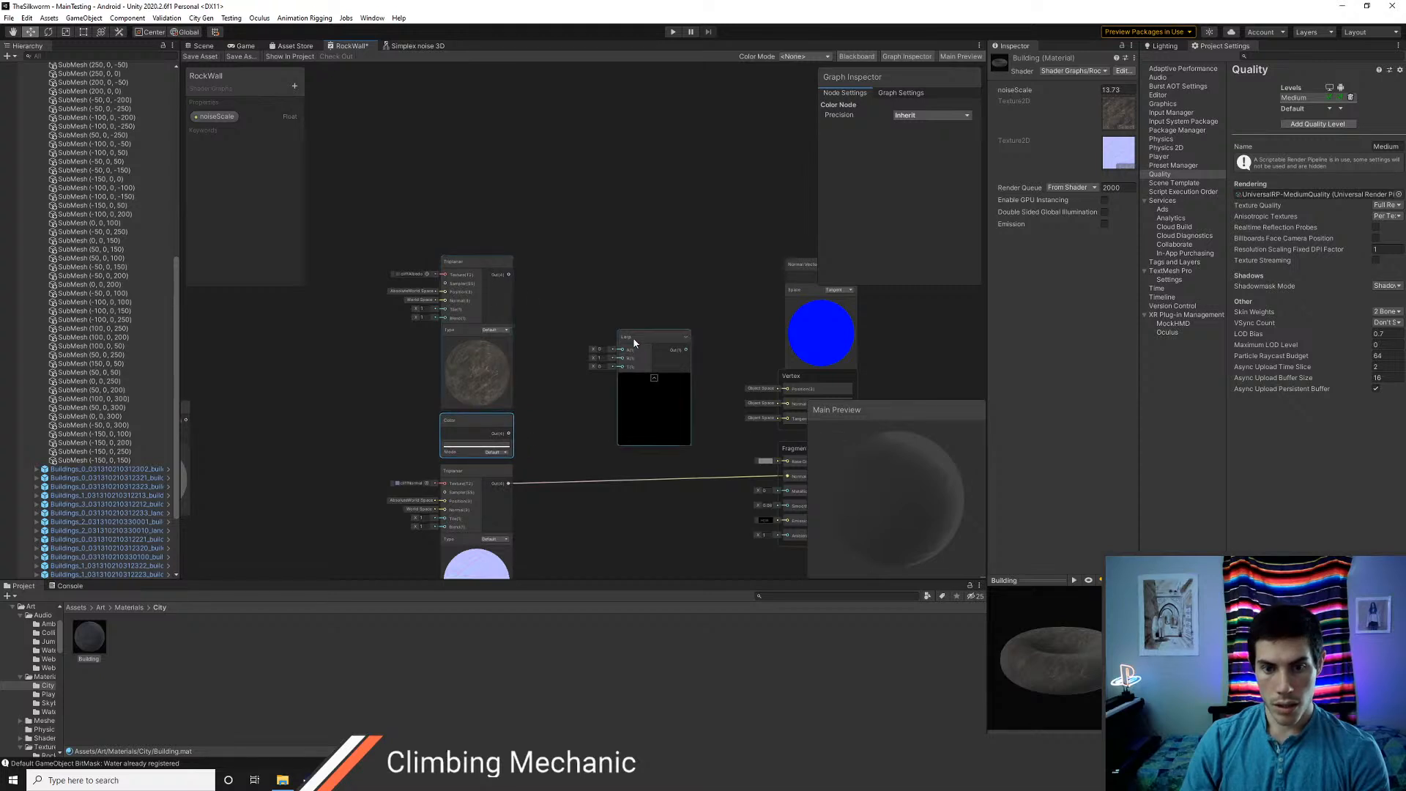
left_click_drag(627, 345, 595, 285)
left_click_drag(511, 276, 589, 291)
left_click_drag(510, 432, 553, 371)
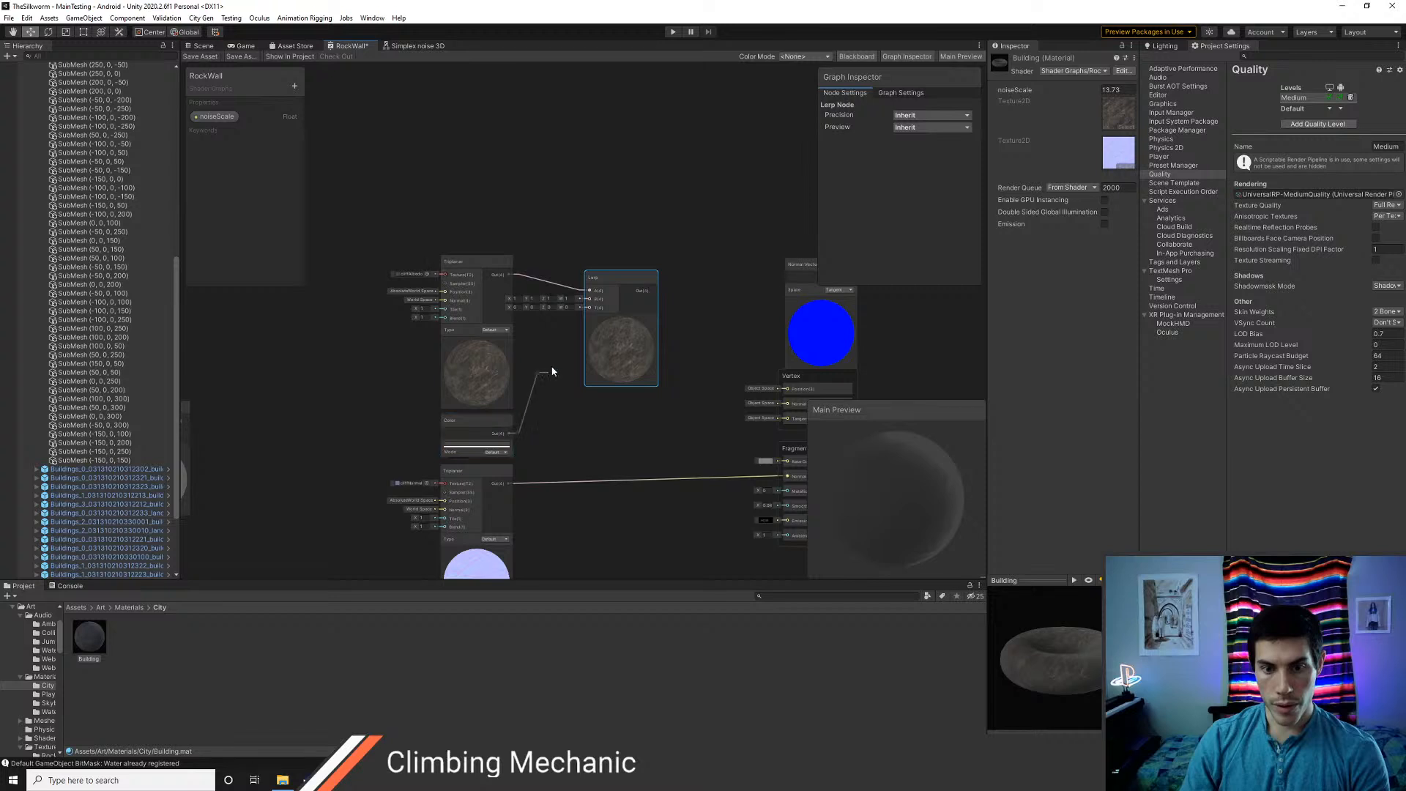
left_click_drag(586, 305, 628, 287)
left_click_drag(505, 263, 509, 200)
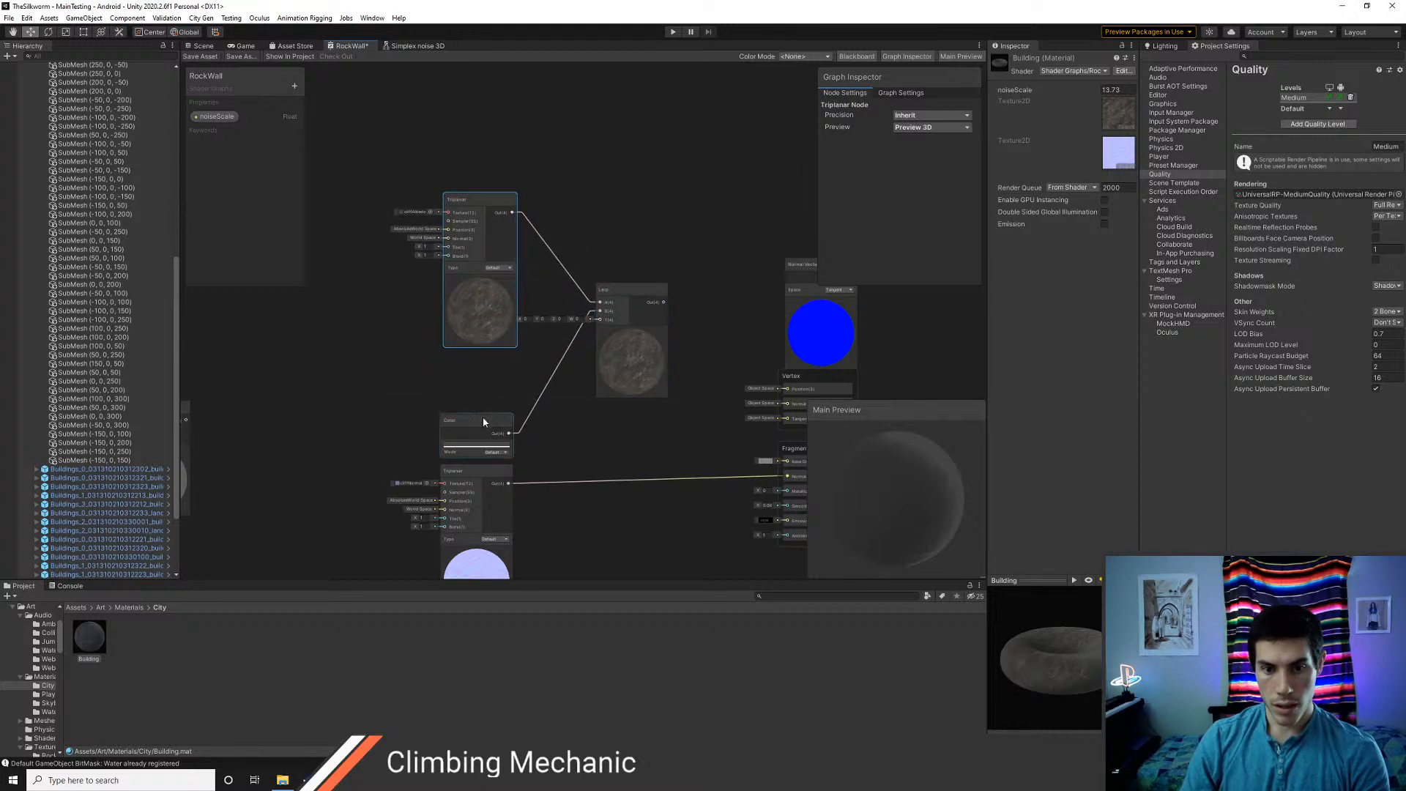
left_click_drag(483, 422, 489, 362)
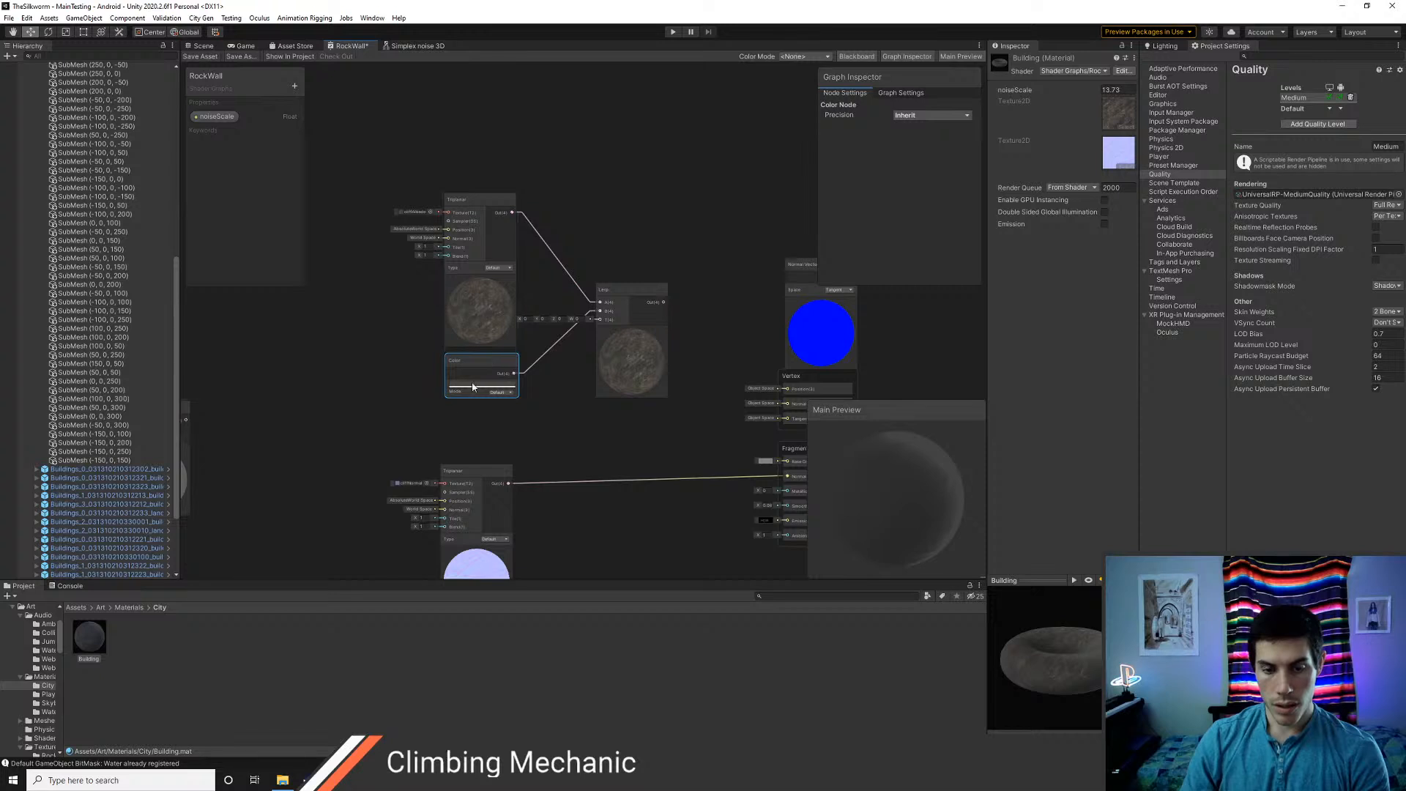
Add a Distance node below the Color node
middle_click_drag(522, 428, 486, 402)
right_click(483, 401)
left_click(506, 408)
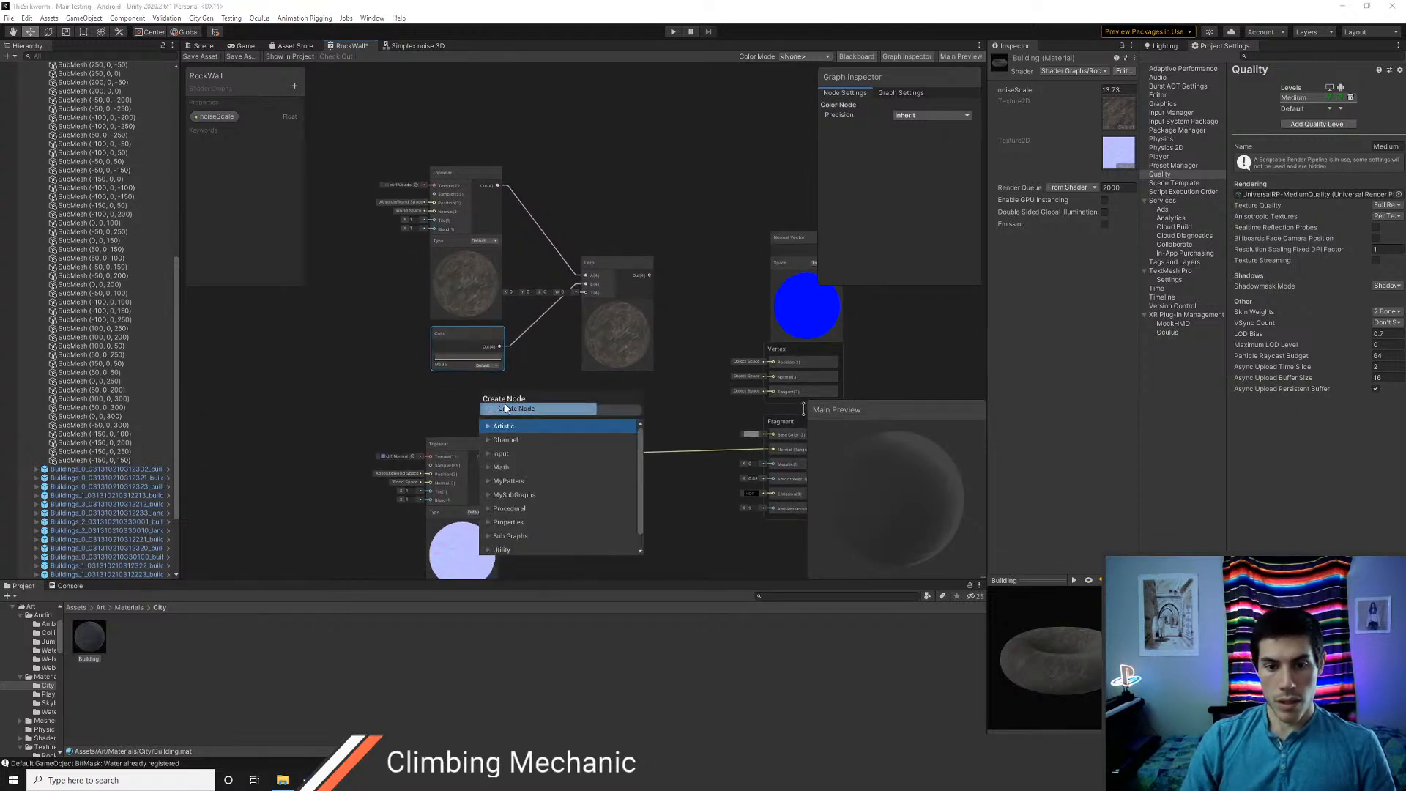
type("distance")
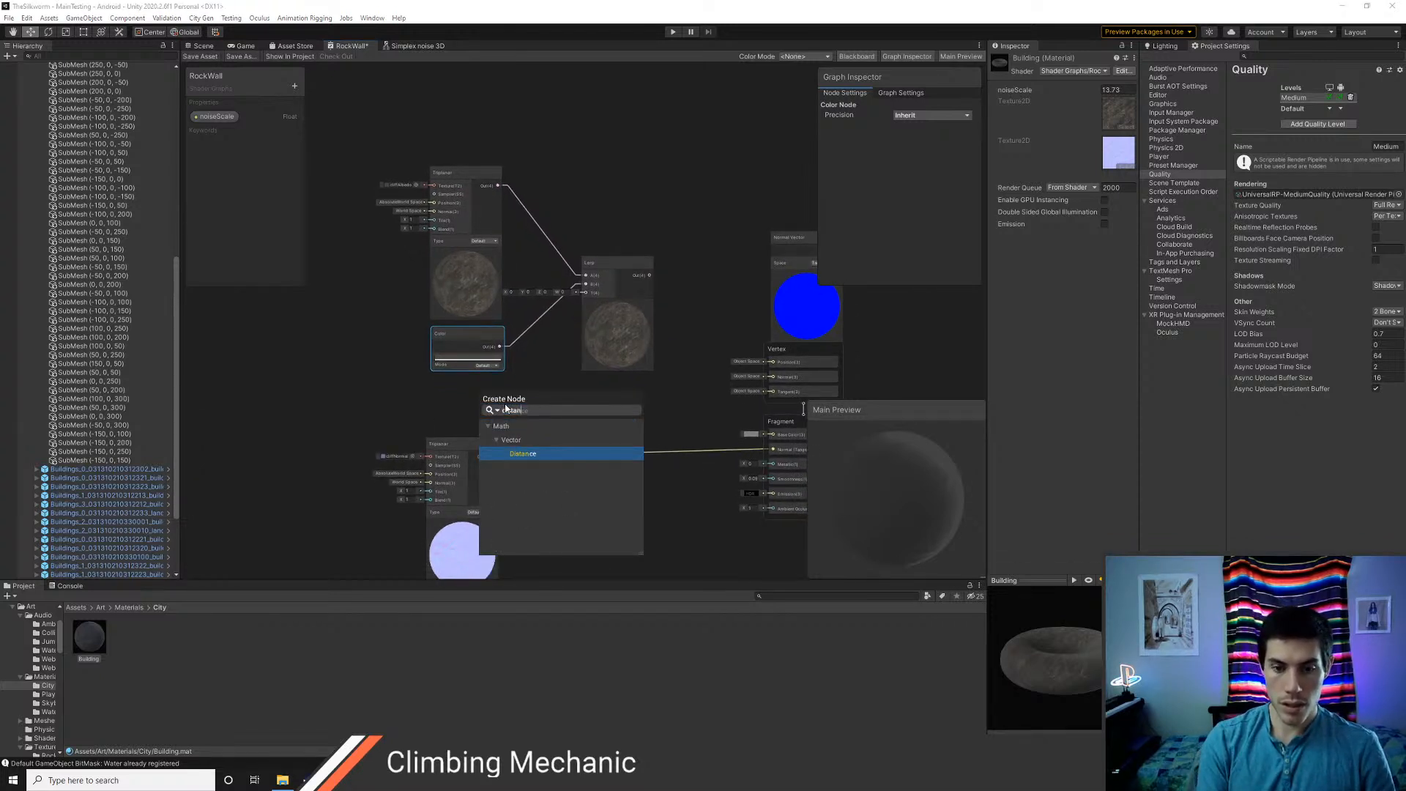
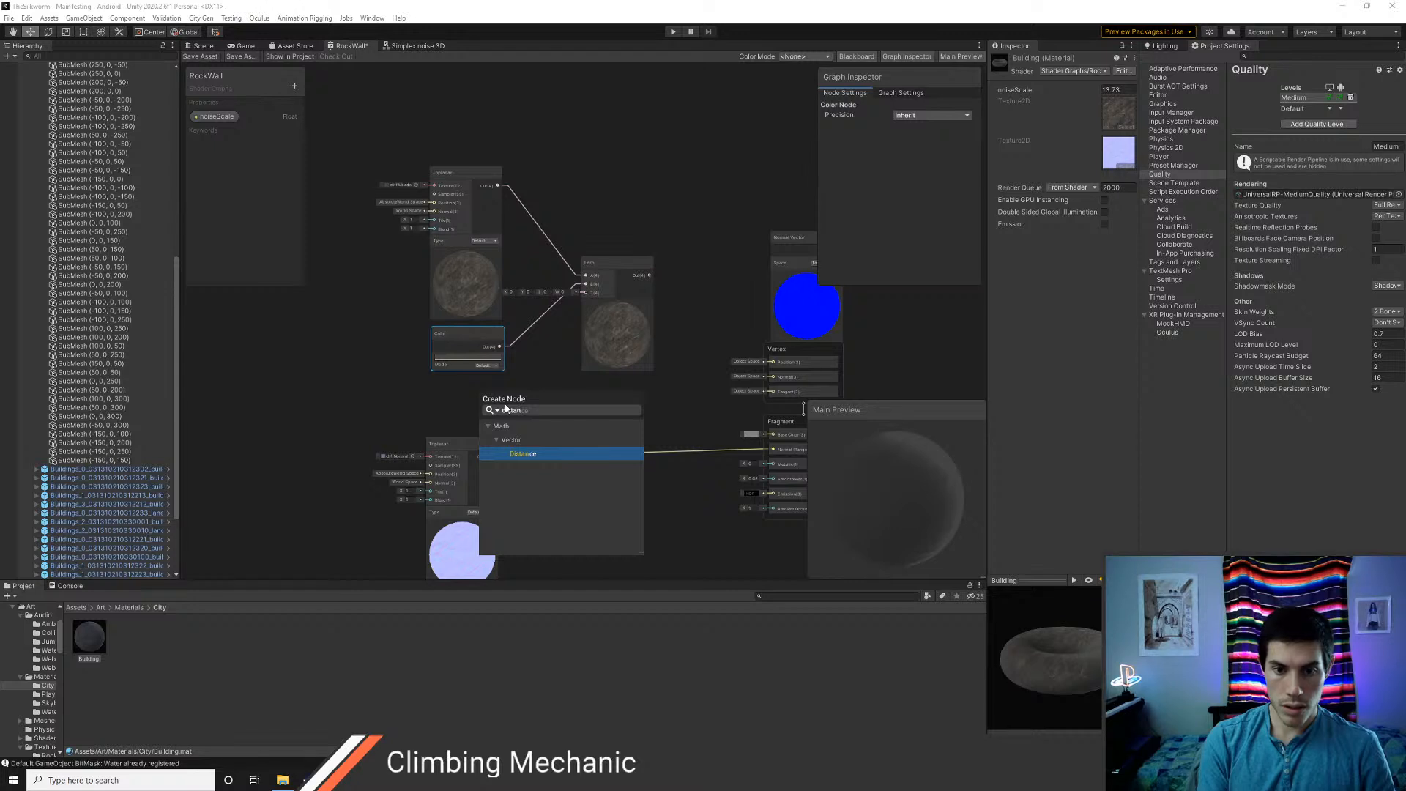
Add a Distance node and place it above the rock albedo Triplanar and Lerp nodes
key("BackSpace")
key("BackSpace")
key("BackSpace")
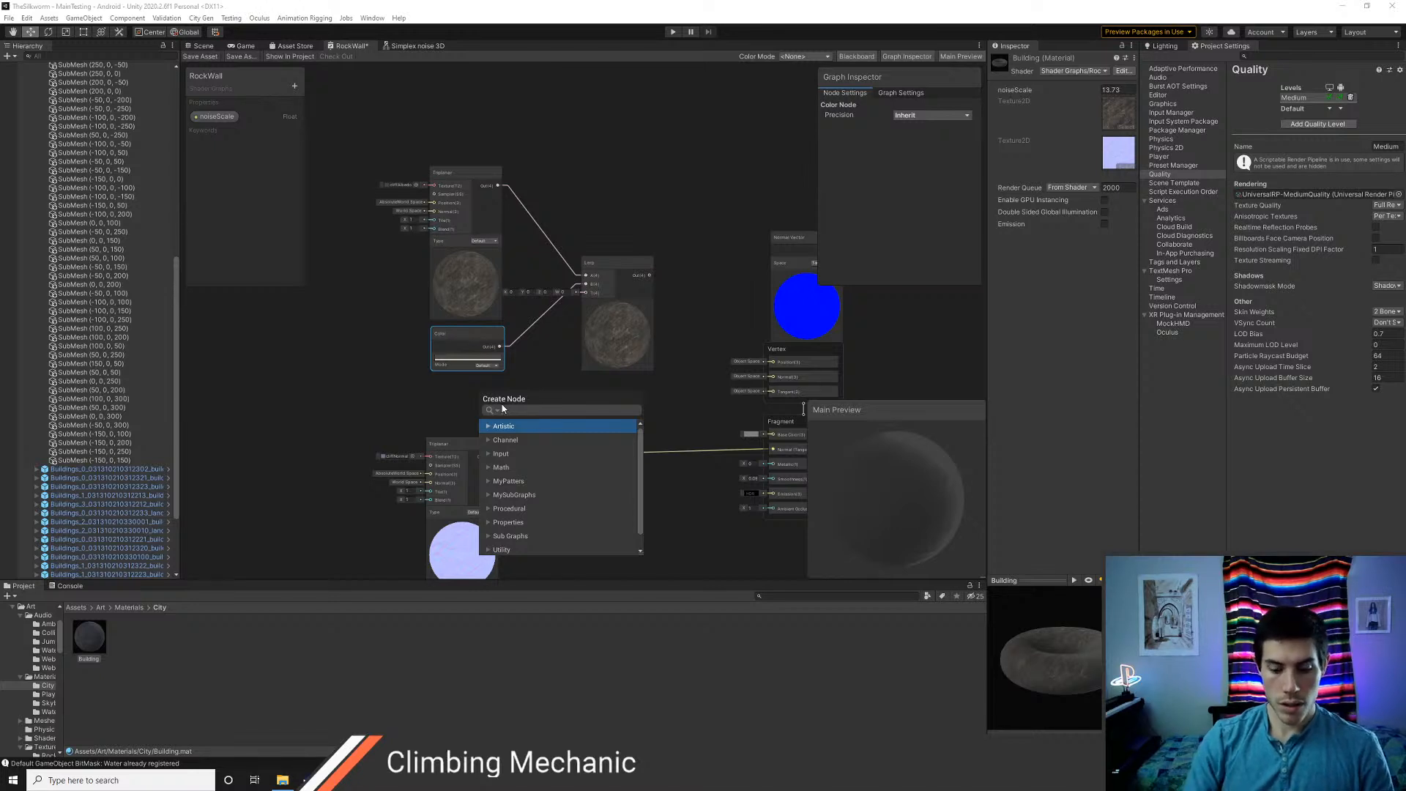
type("dist")
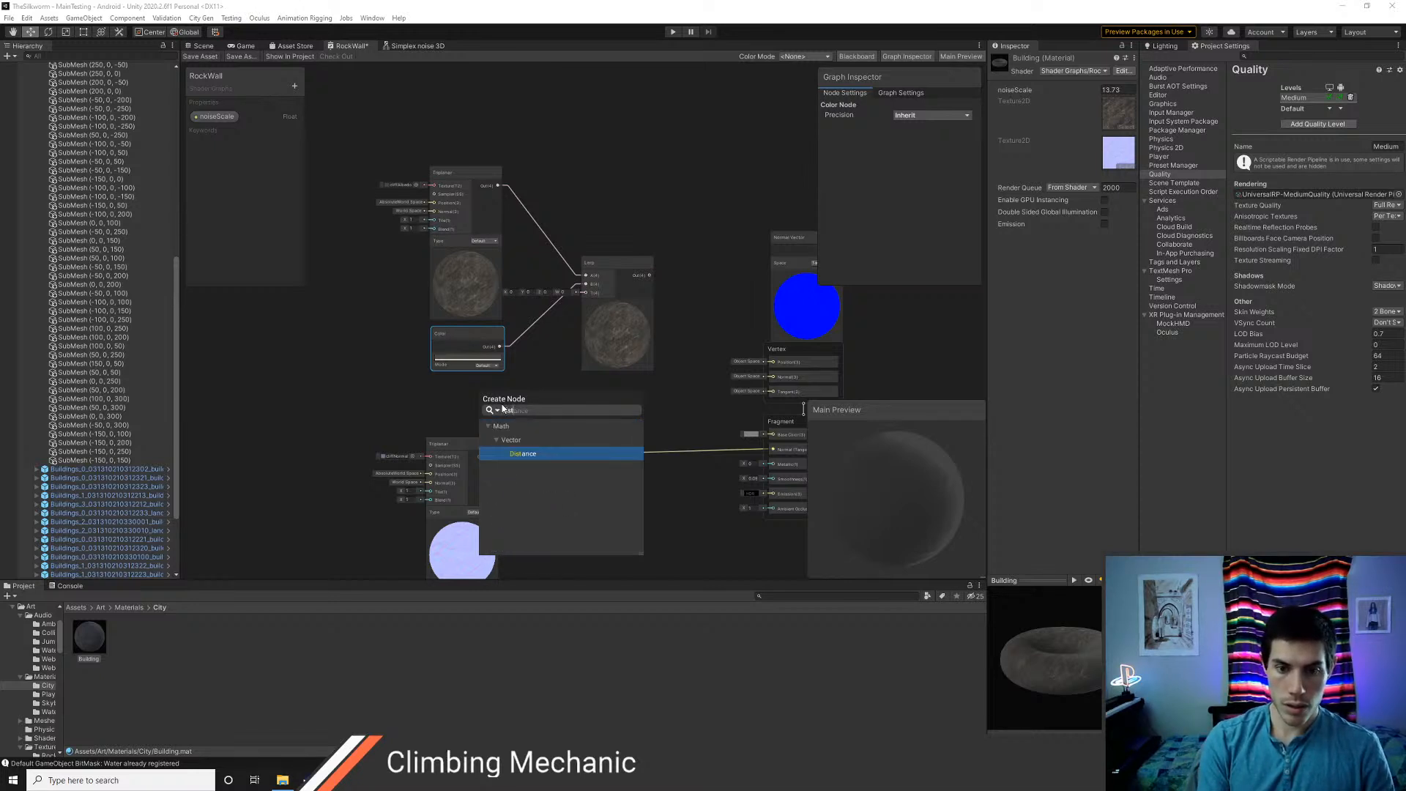
key("Return")
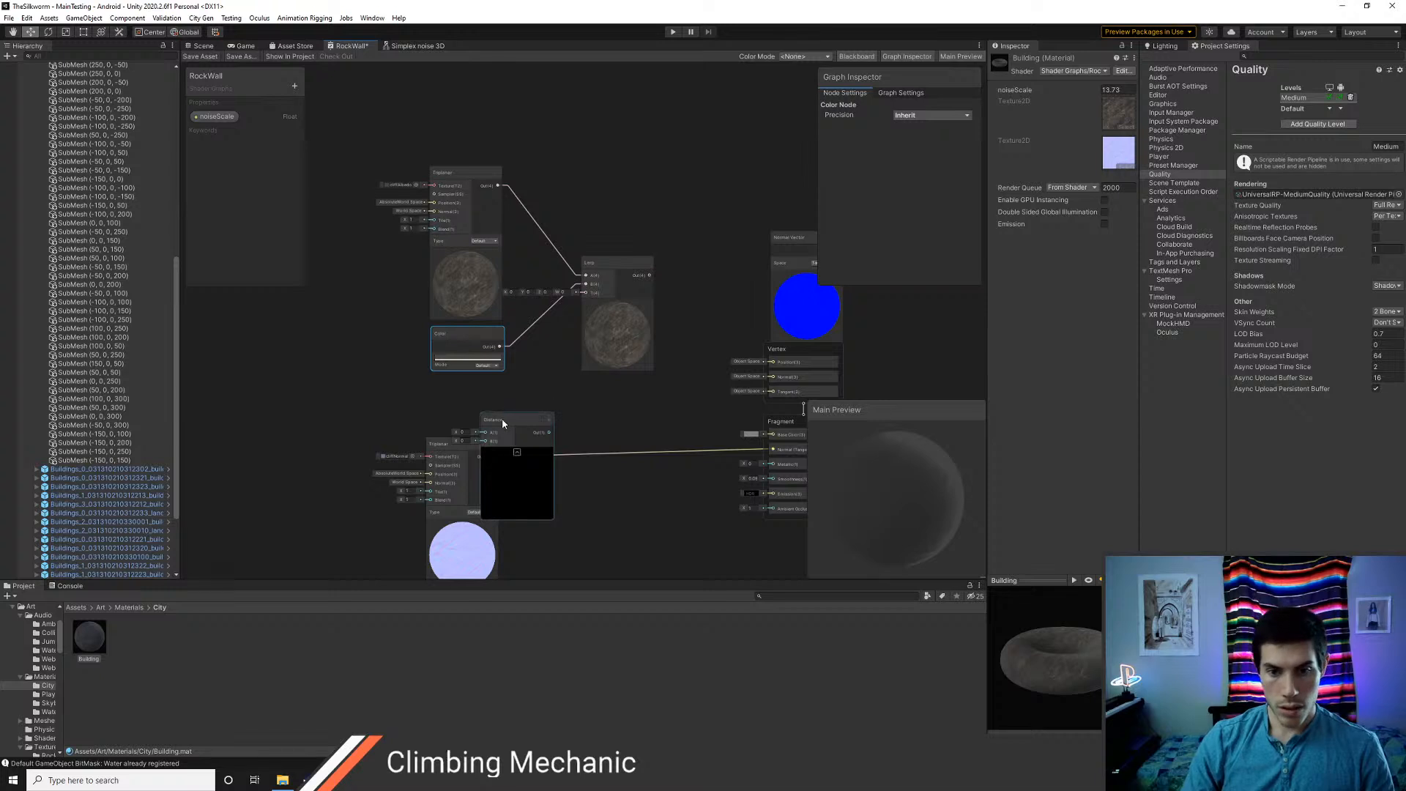
left_click_drag(503, 418, 553, 394)
scroll(560, 409, "up", 1)
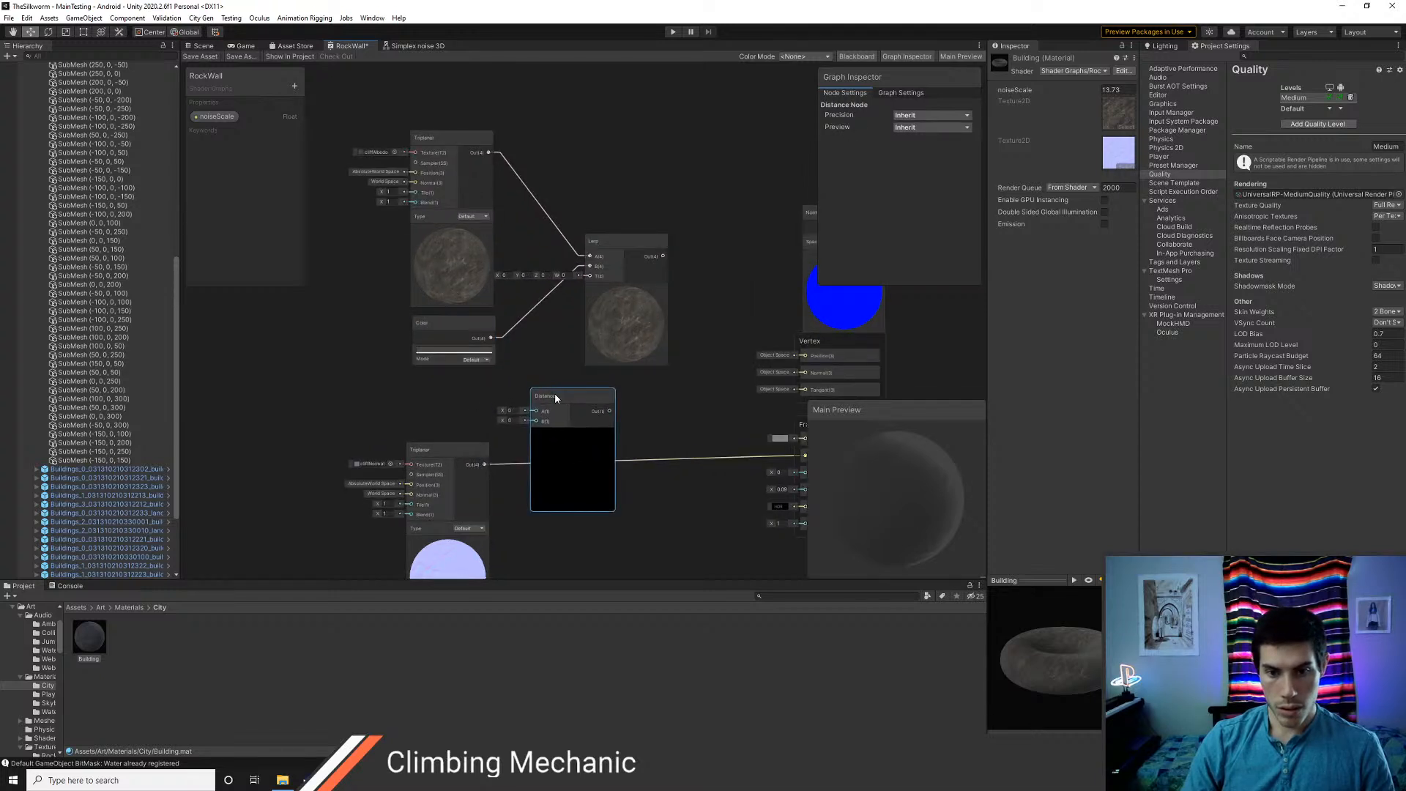
scroll(569, 394, "down", 2)
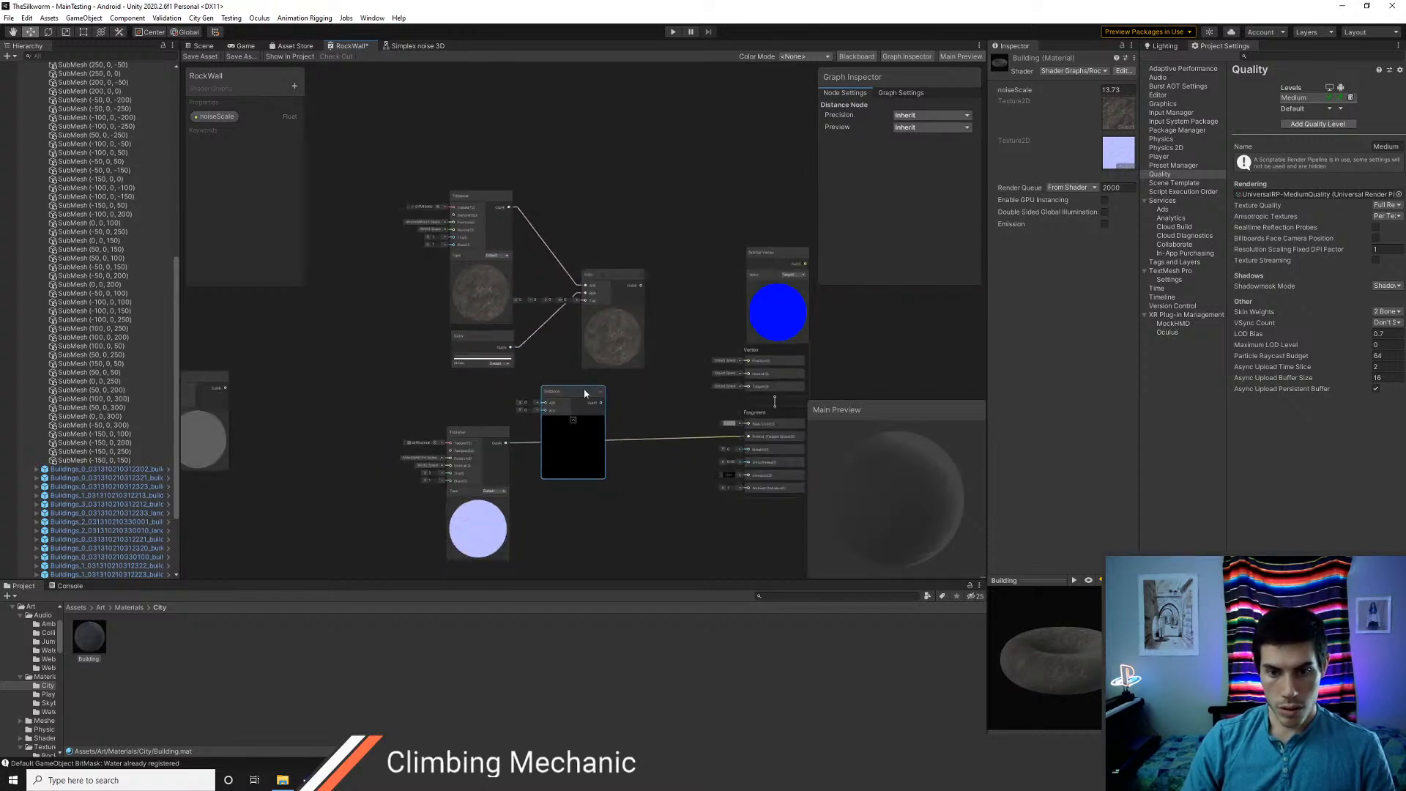
middle_click_drag(609, 330, 576, 415)
left_click_drag(548, 478, 599, 204)
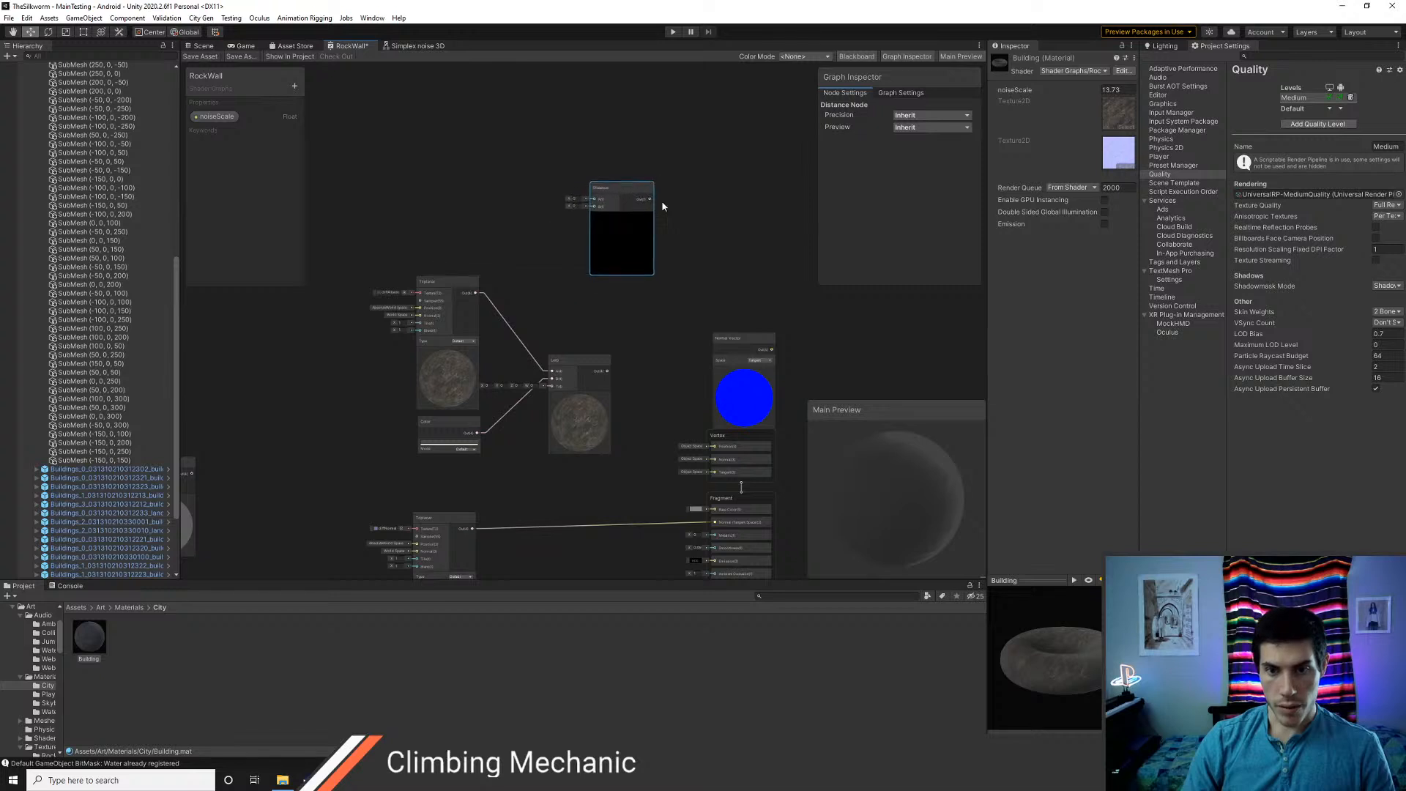
middle_click_drag(661, 200, 701, 336)
Add a world-space Position node beside the Distance node and connect its output to the Distance's A input
scroll(637, 292, "up", 3)
right_click(456, 232)
left_click(500, 242)
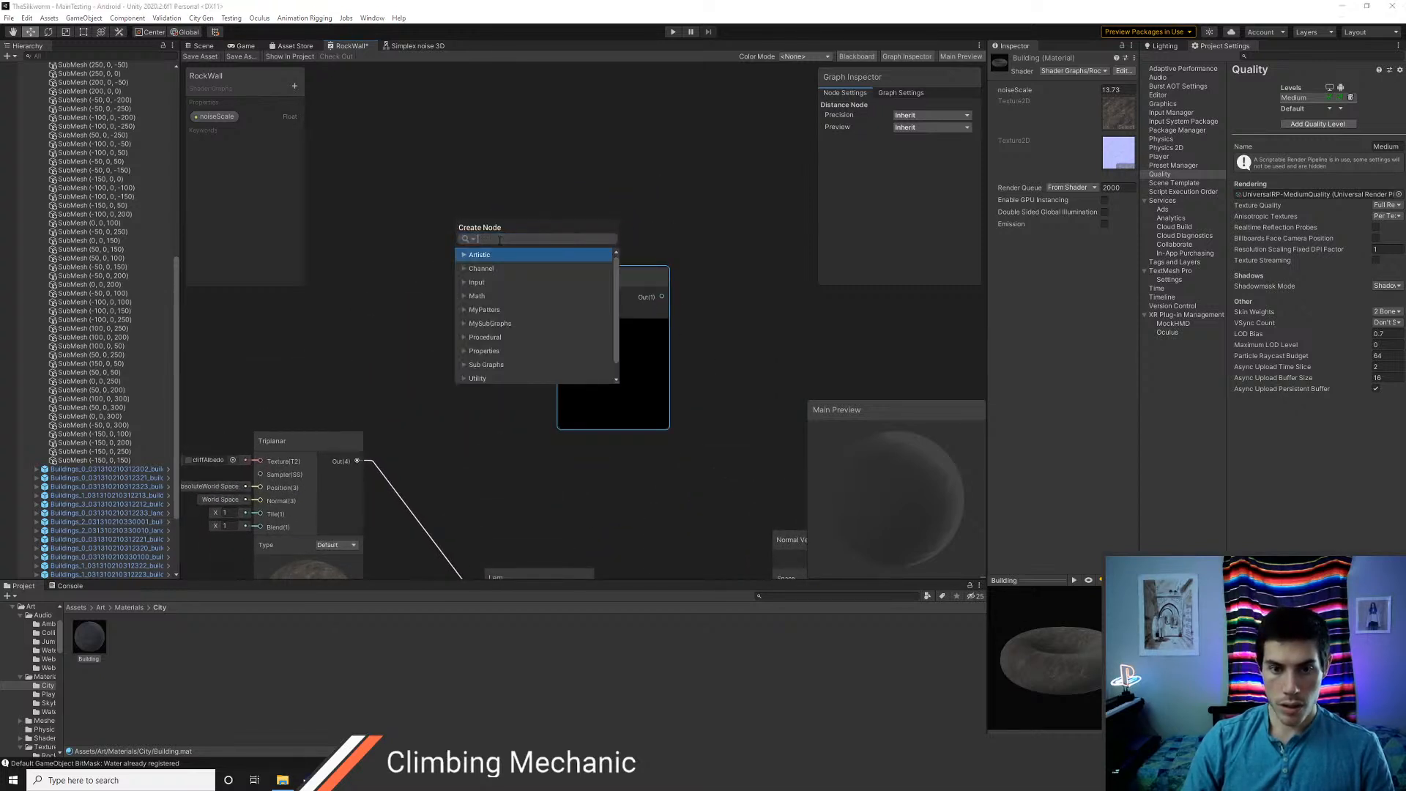
type("position")
key("Return")
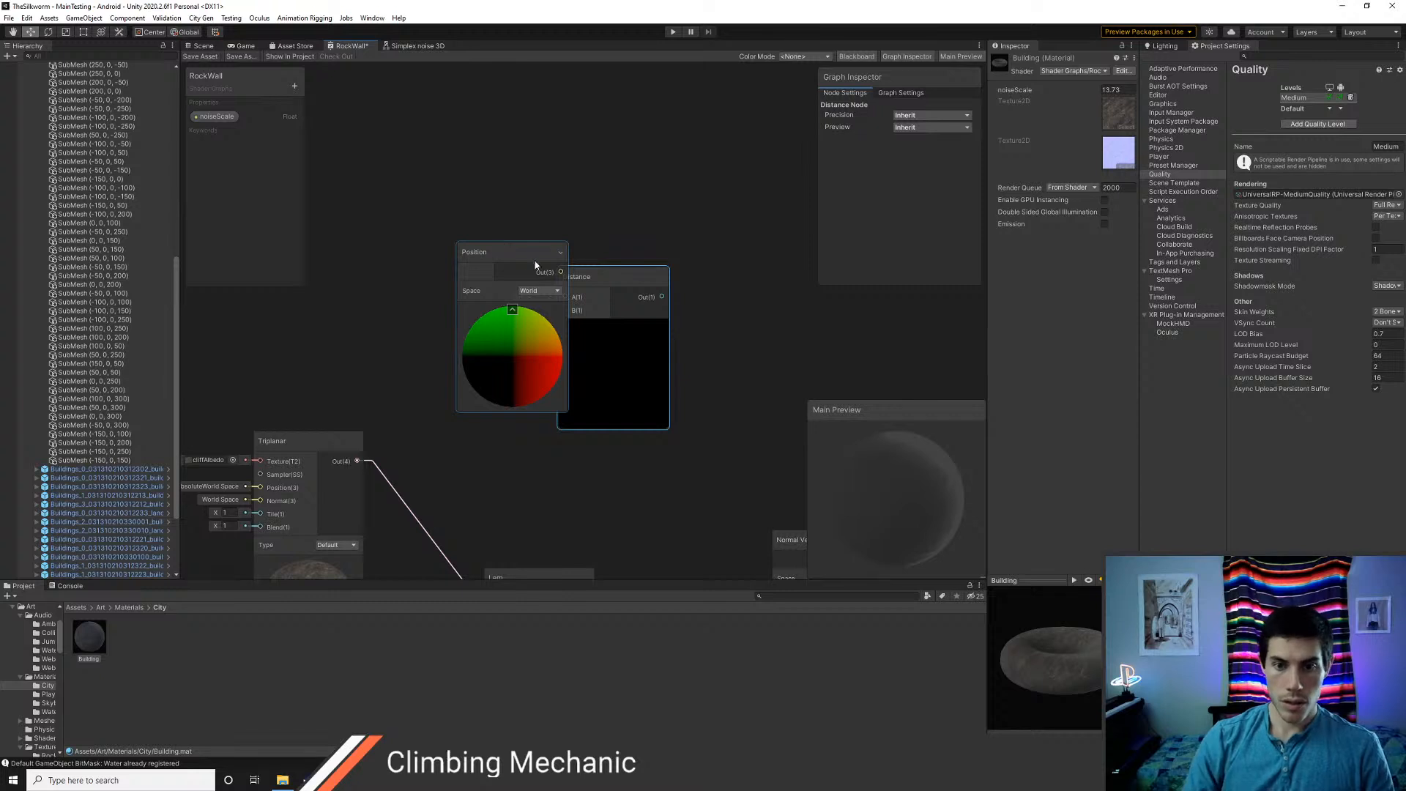
left_click_drag(500, 245, 564, 298)
left_click_drag(431, 217, 402, 177)
middle_click_drag(485, 324, 539, 358)
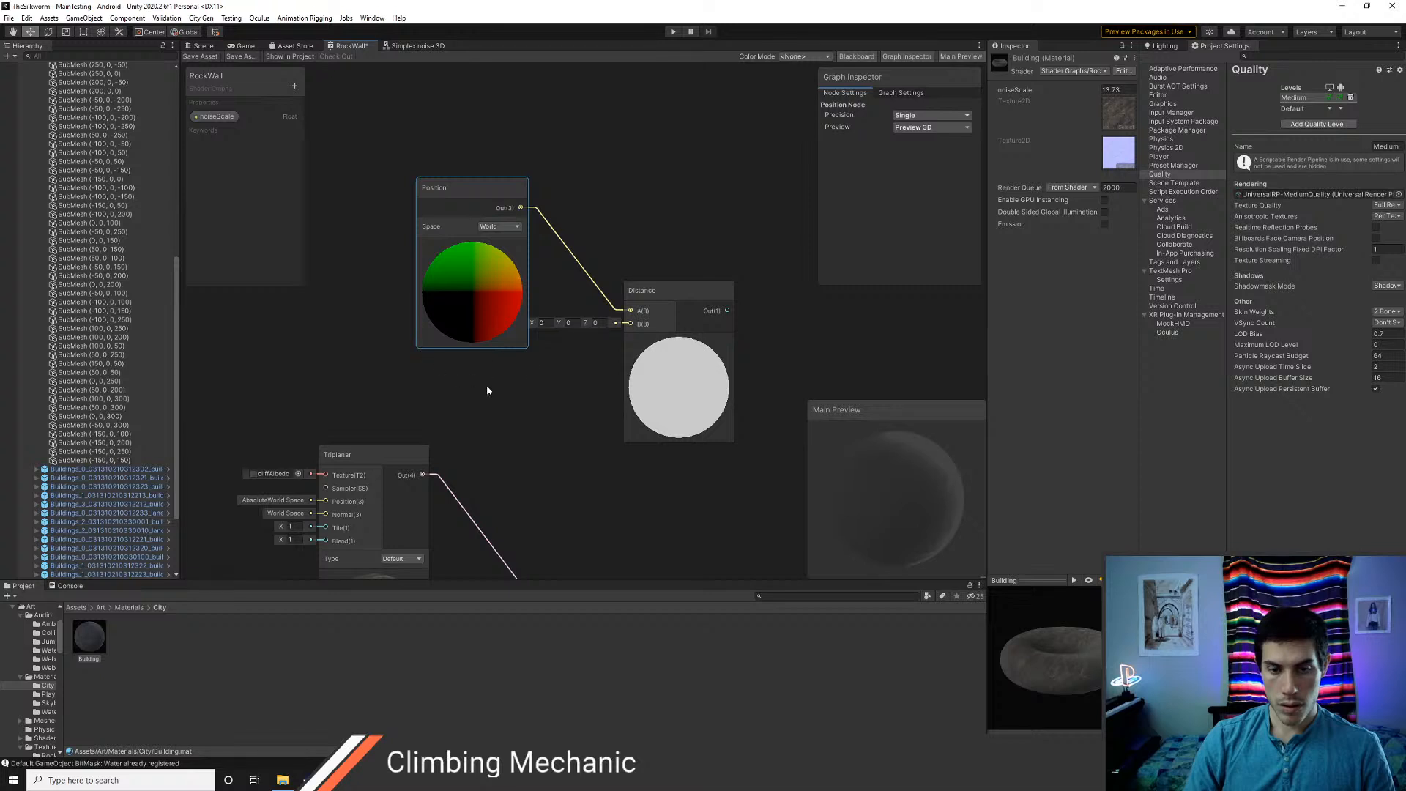
Add a Camera node, connect its Position output to the Distance's B input, and stack it under the Position node
right_click(512, 392)
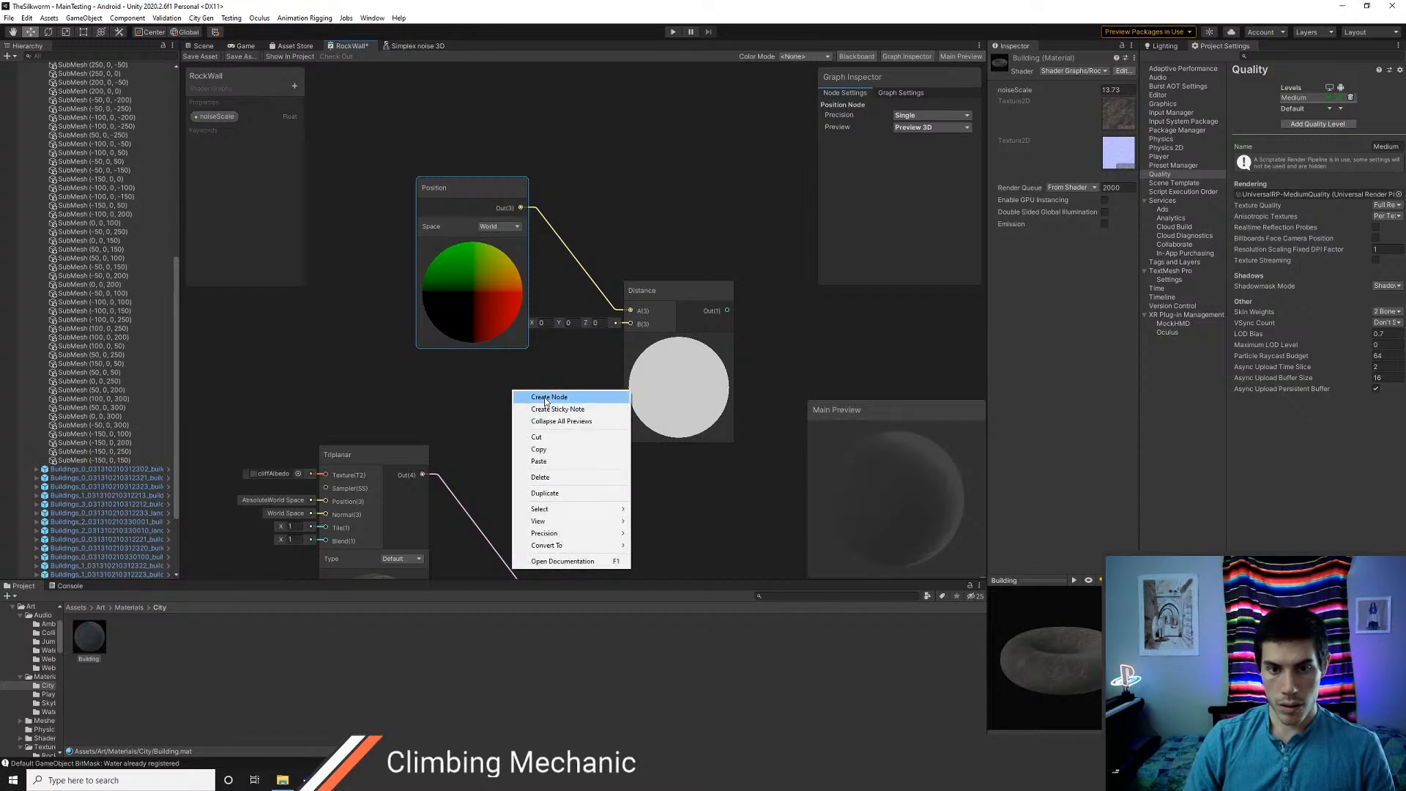
left_click(545, 402)
type("camera")
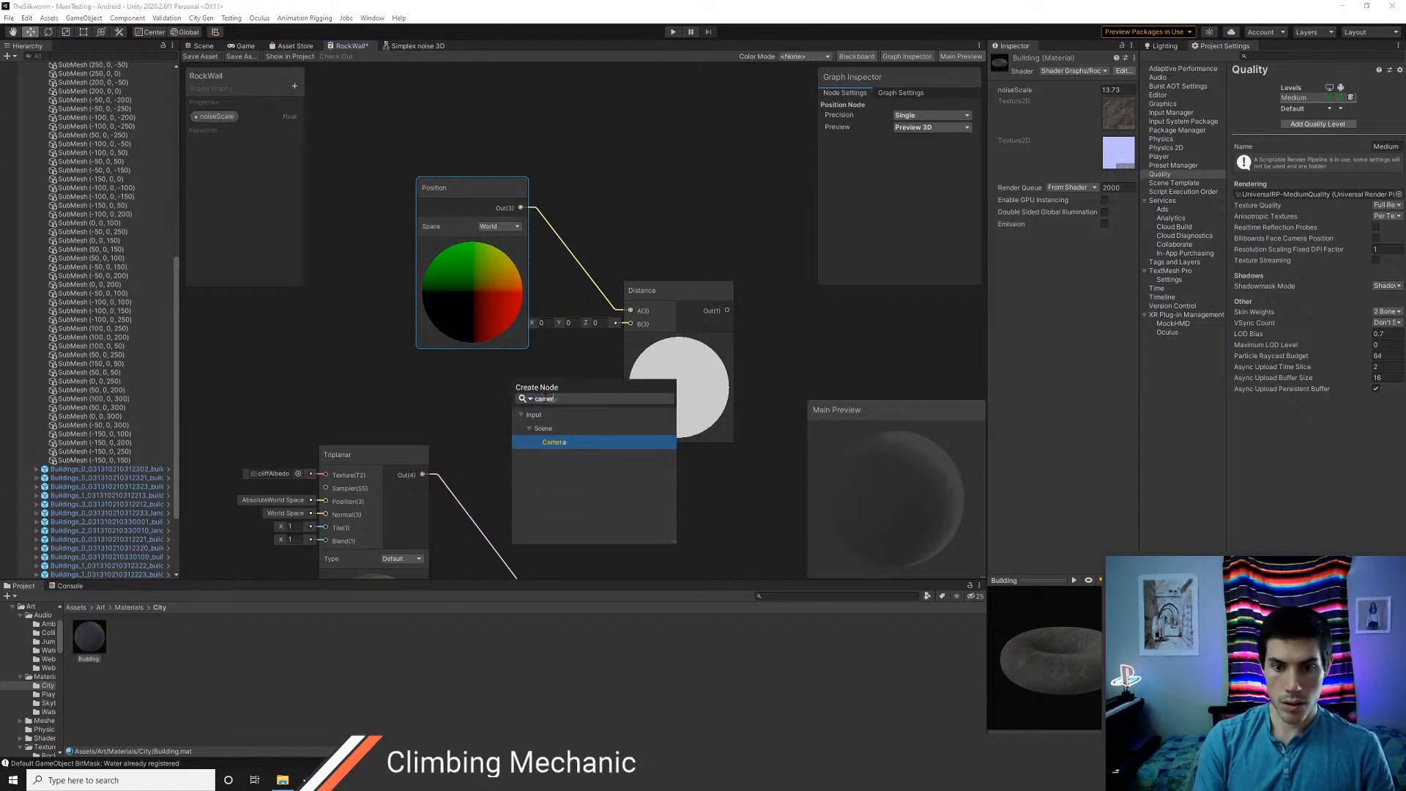
key("Return")
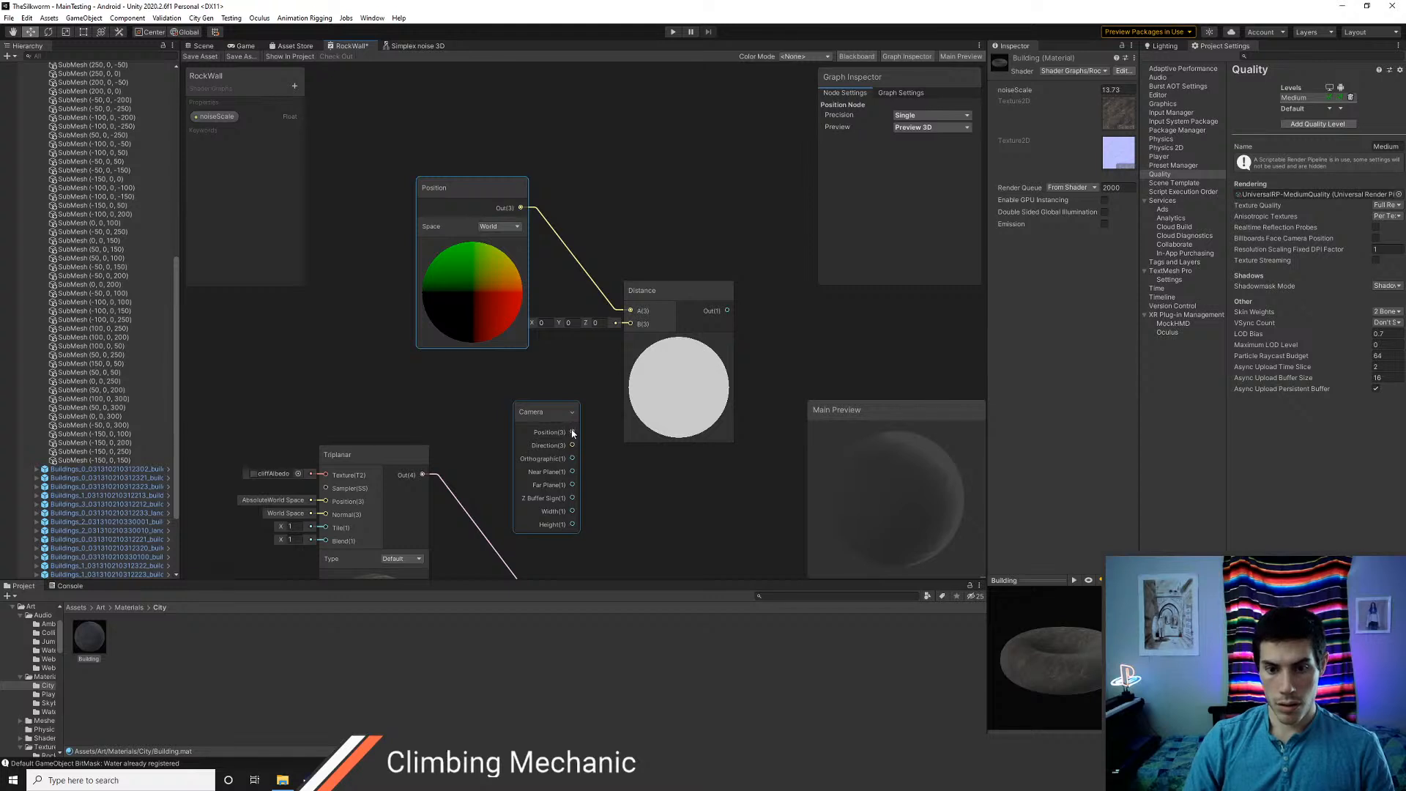
left_click_drag(576, 423, 630, 324)
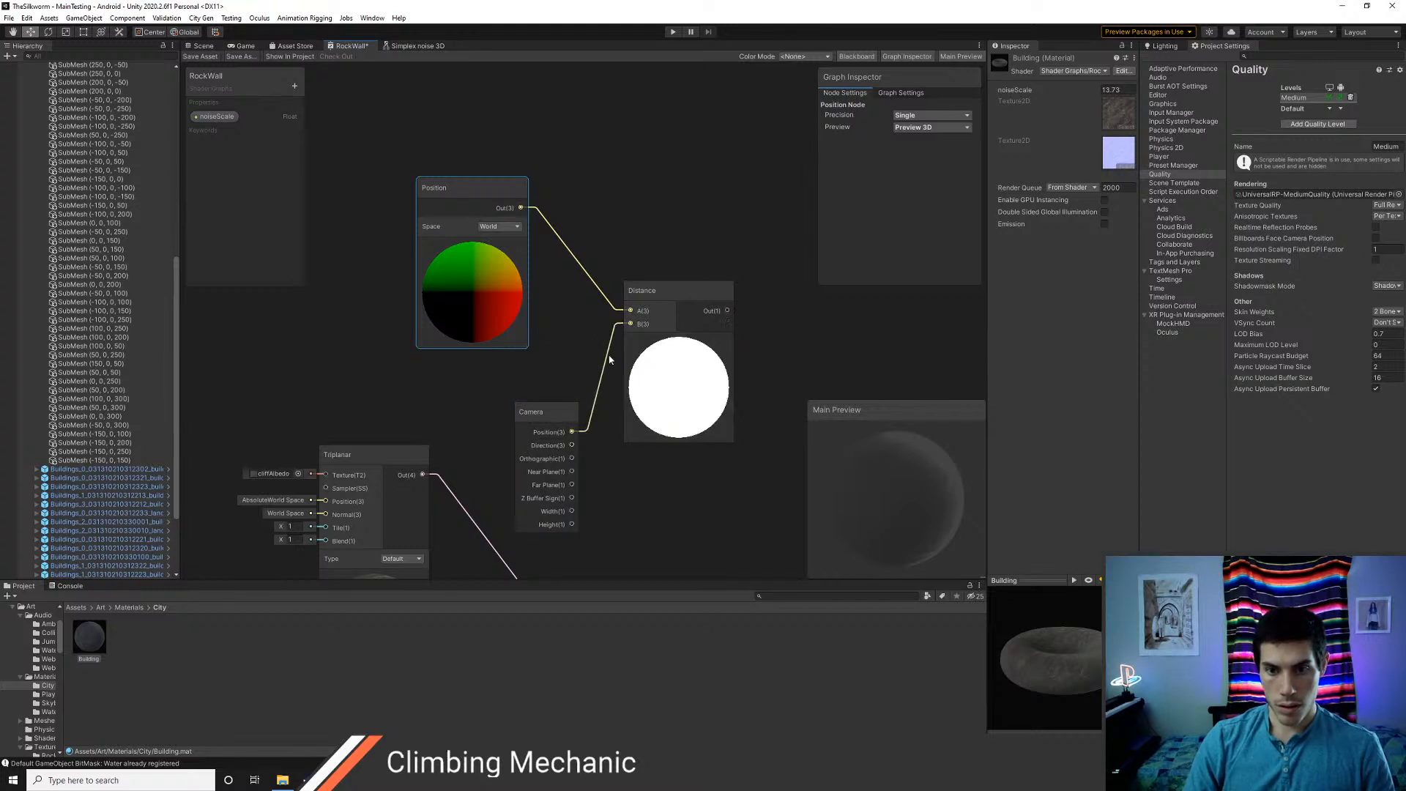
left_click_drag(534, 419, 475, 372)
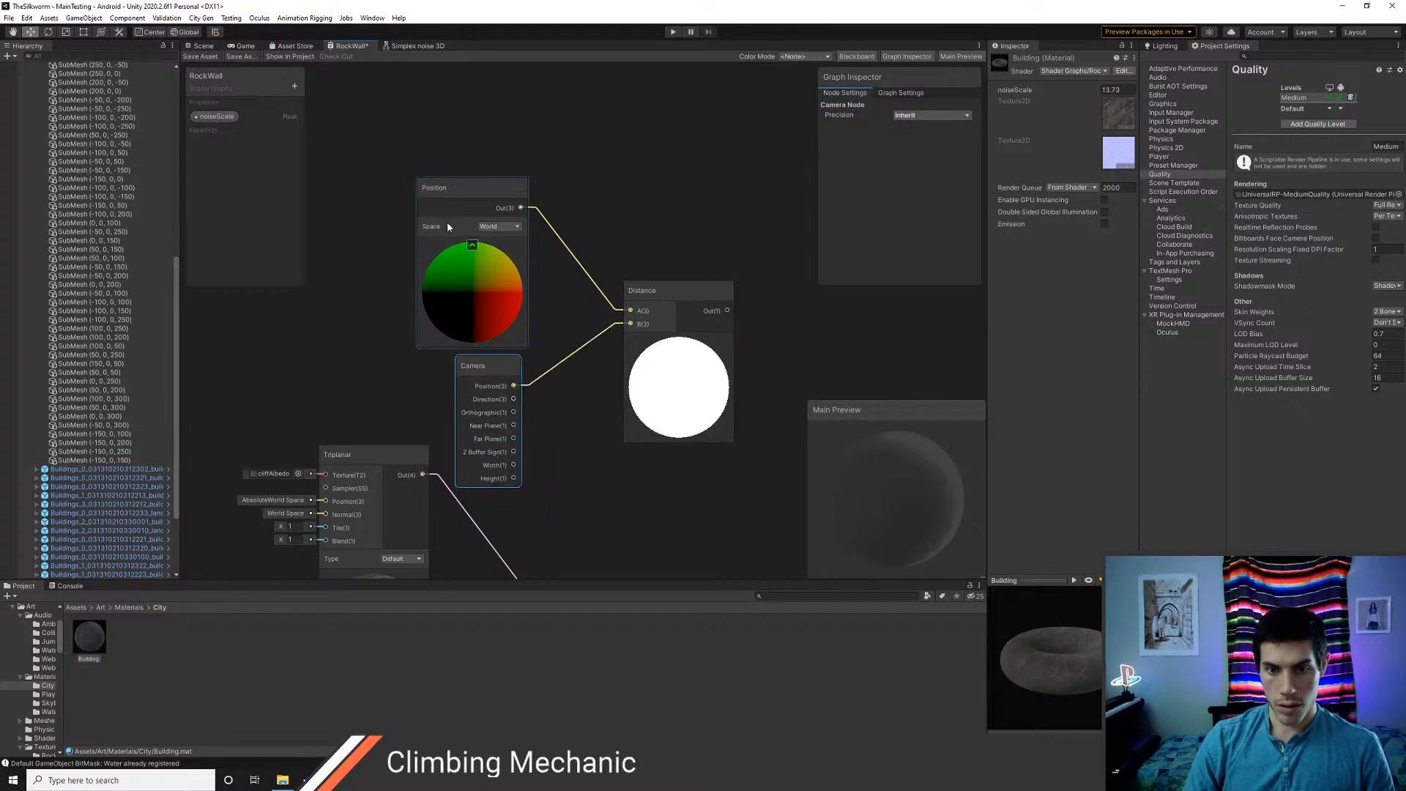
left_click_drag(463, 189, 500, 111)
left_click_drag(492, 367, 512, 301)
scroll(578, 399, "down", 3)
middle_click_drag(688, 381, 647, 373)
left_click_drag(629, 448, 579, 408)
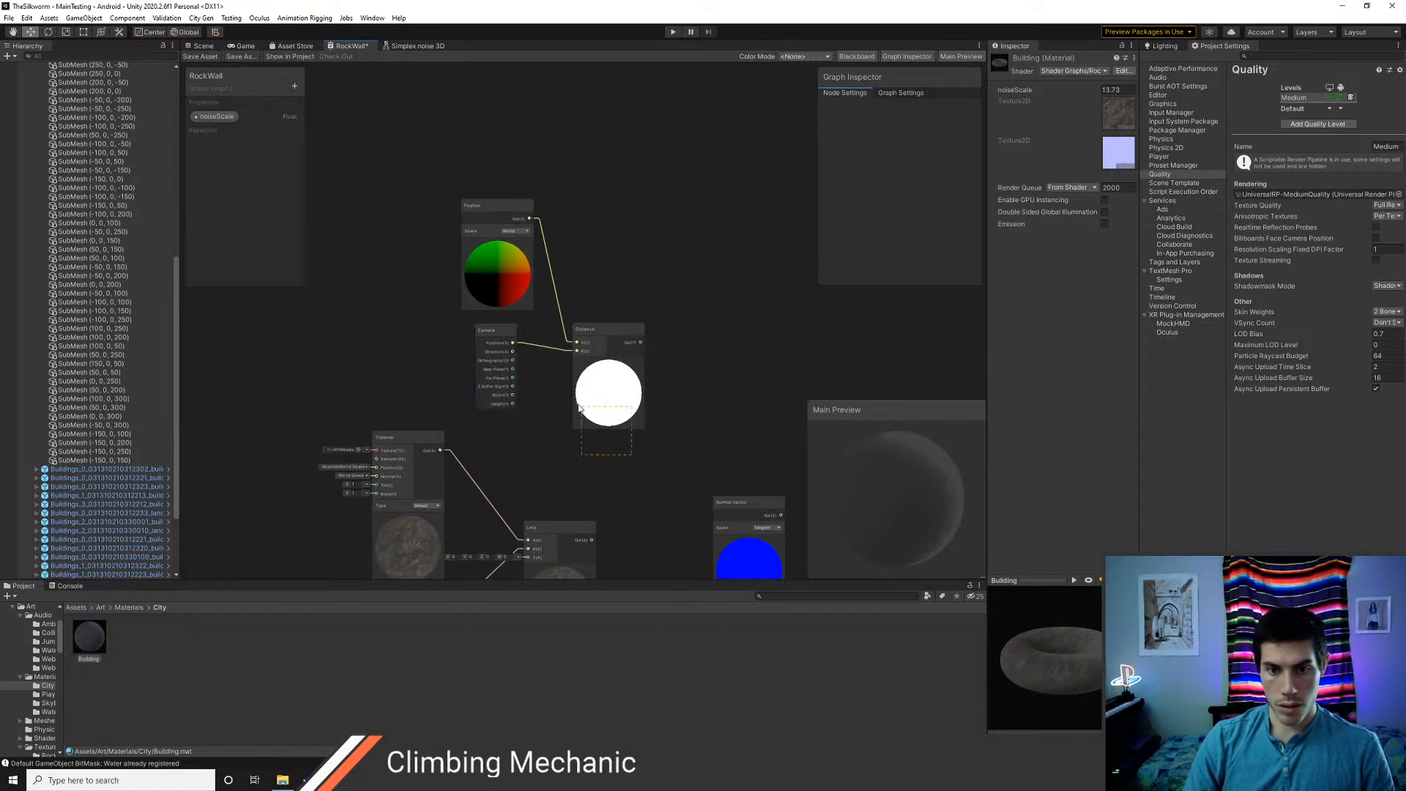
left_click_drag(478, 214, 479, 214)
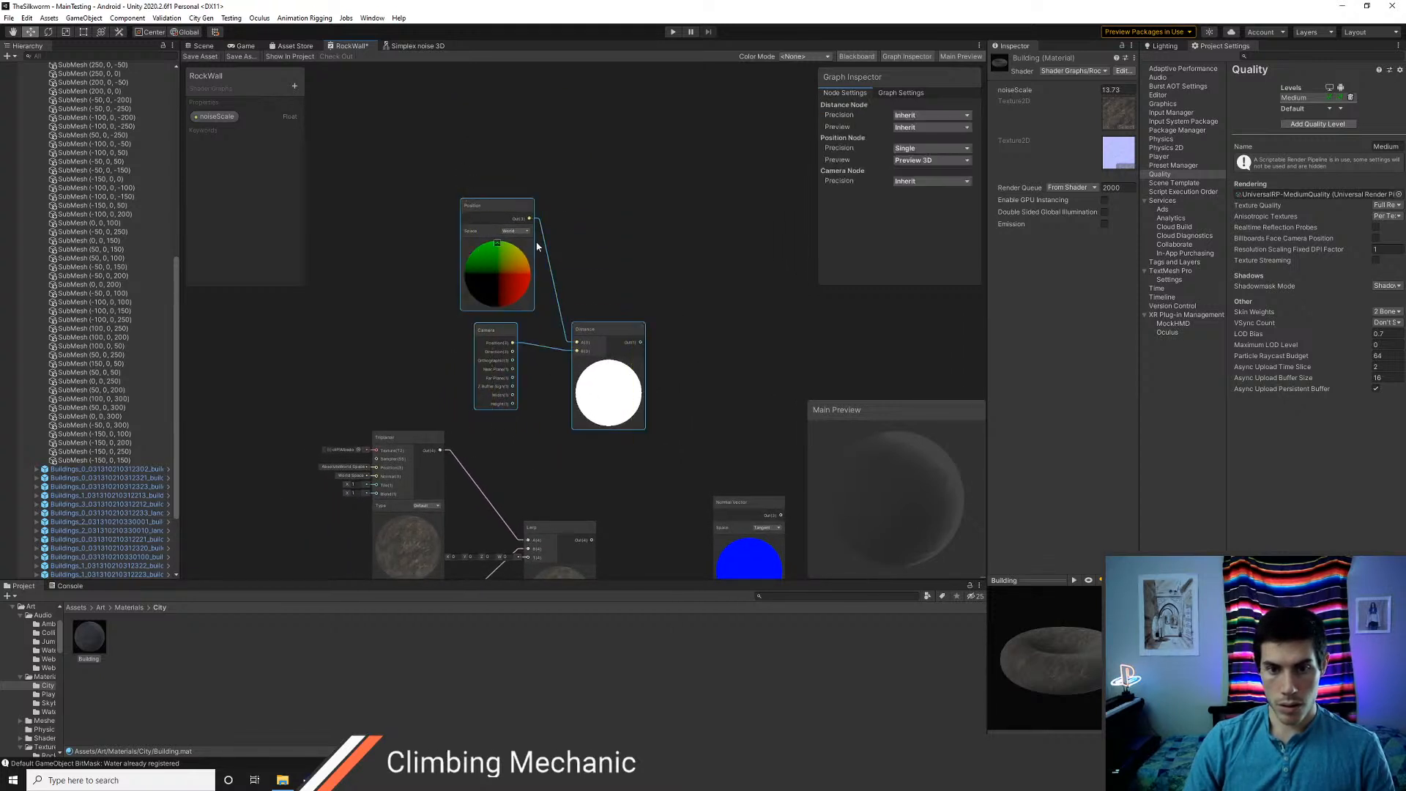
right_click(597, 333)
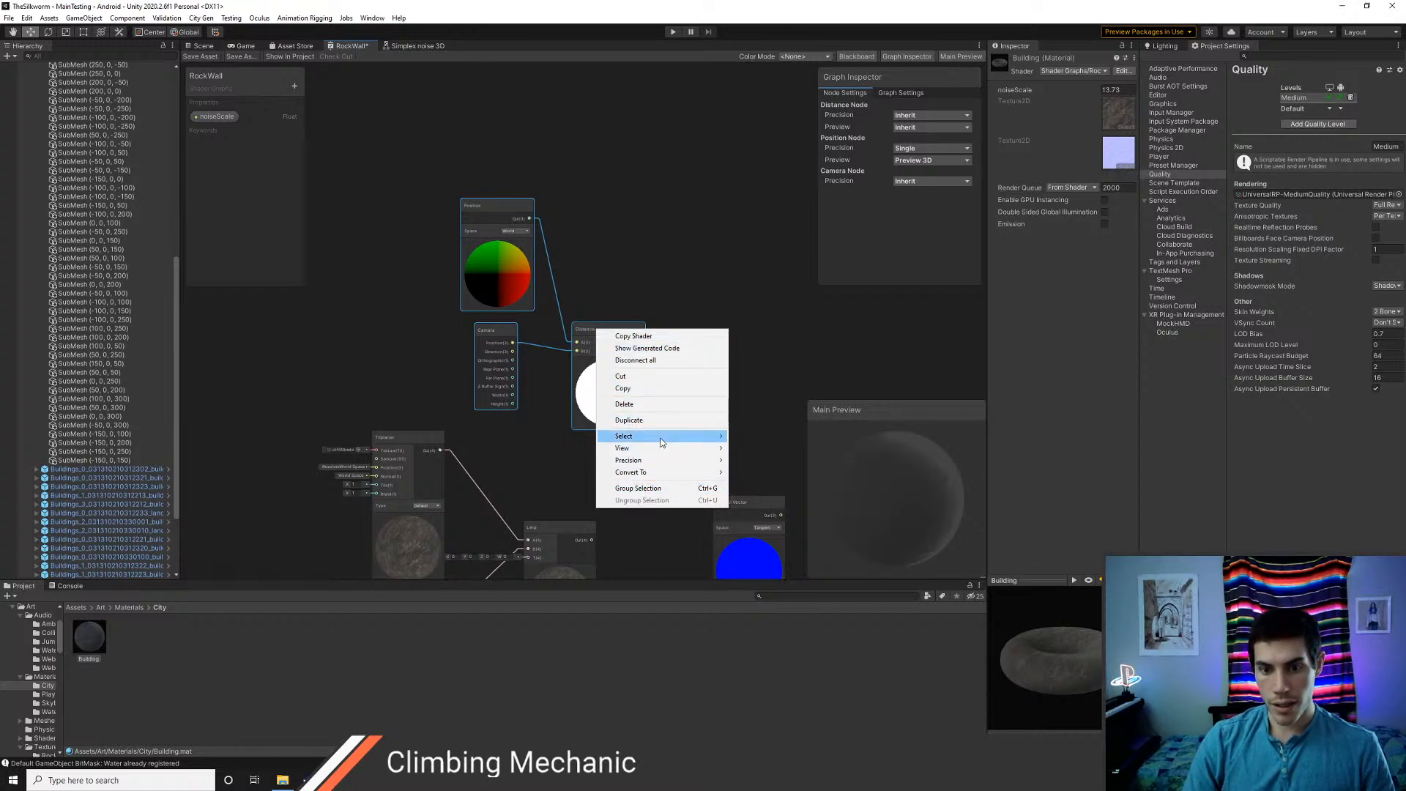
mouse_move(661, 442)
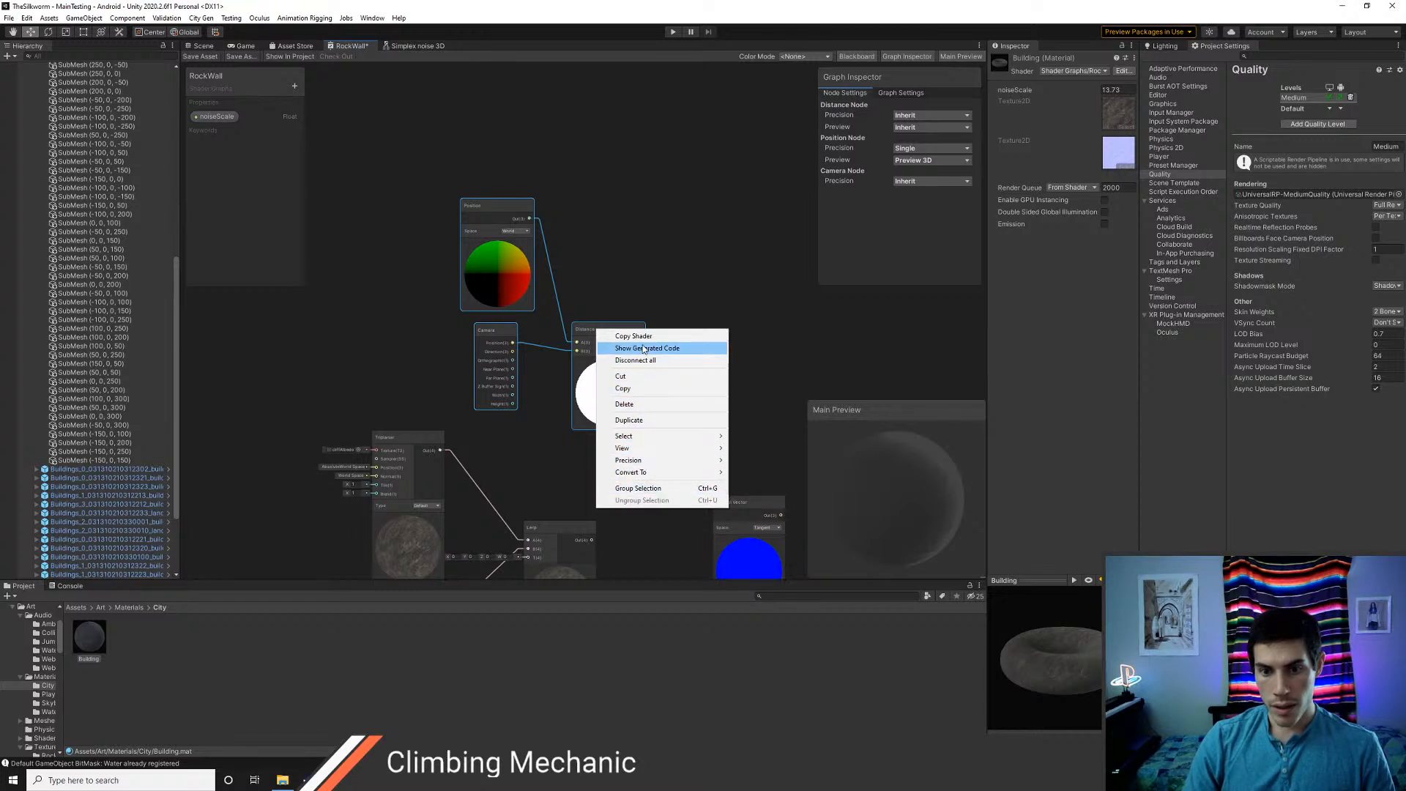
left_click(641, 317)
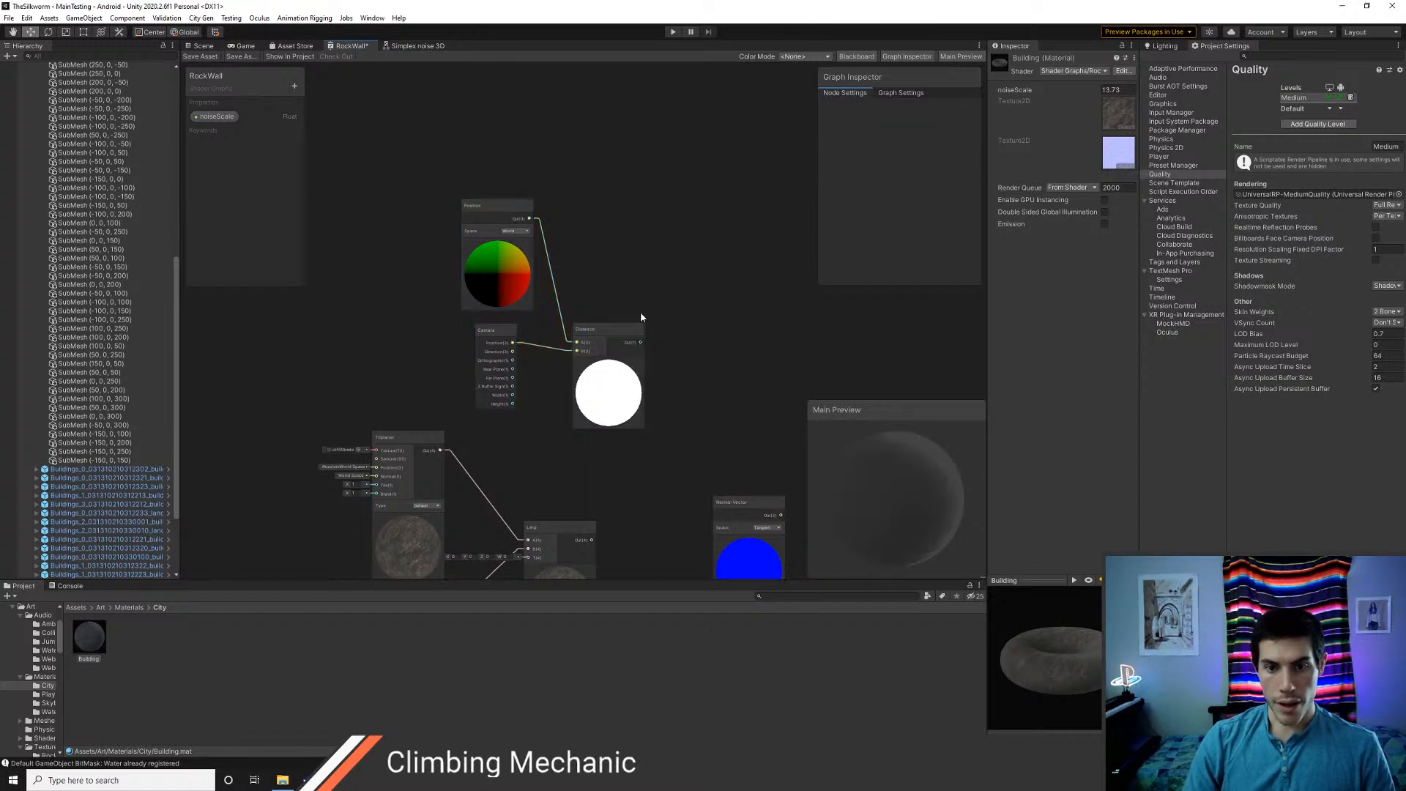
Open the Assets/Art/Shaders/CommonSubgraphs folder in the project files
left_click(76, 609)
double_click(101, 646)
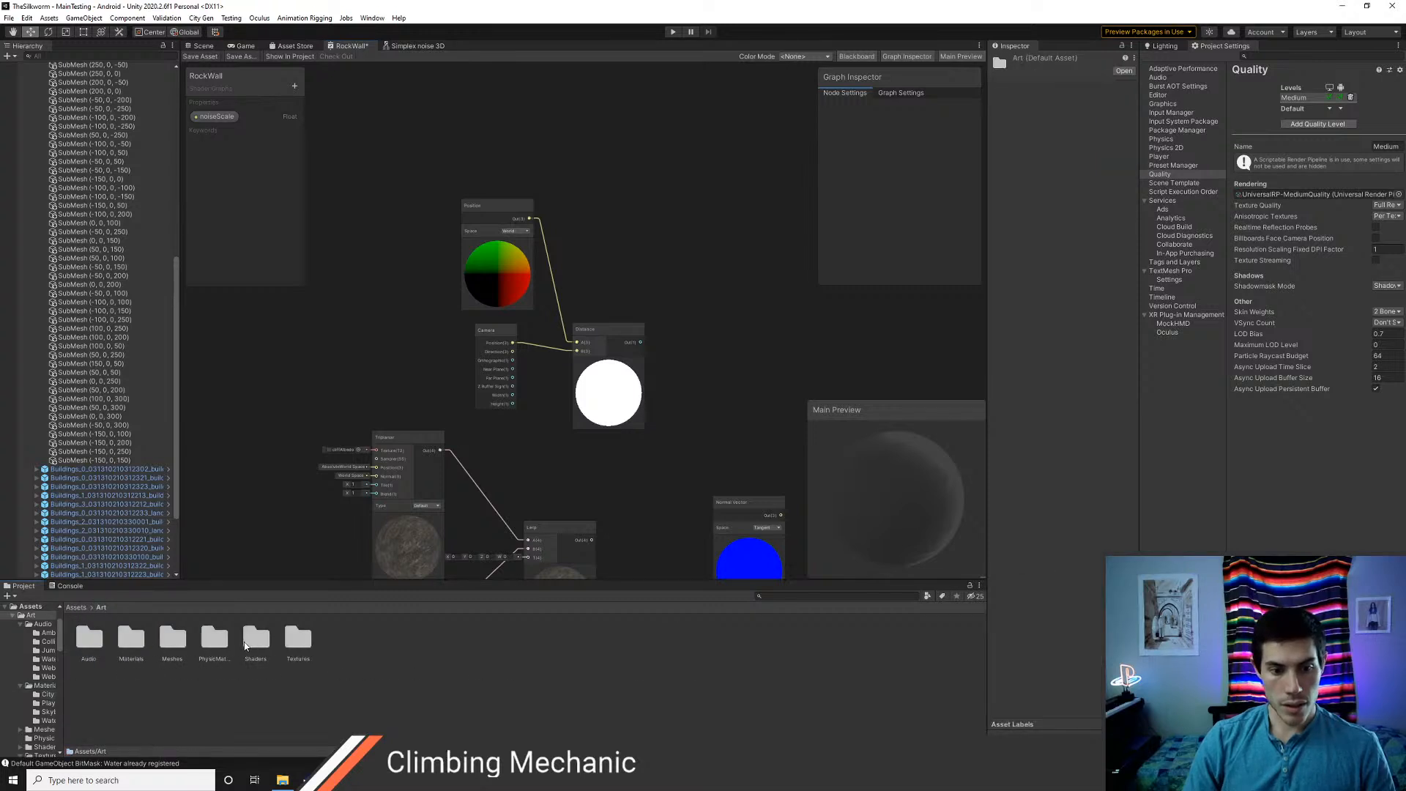
double_click(255, 639)
double_click(131, 638)
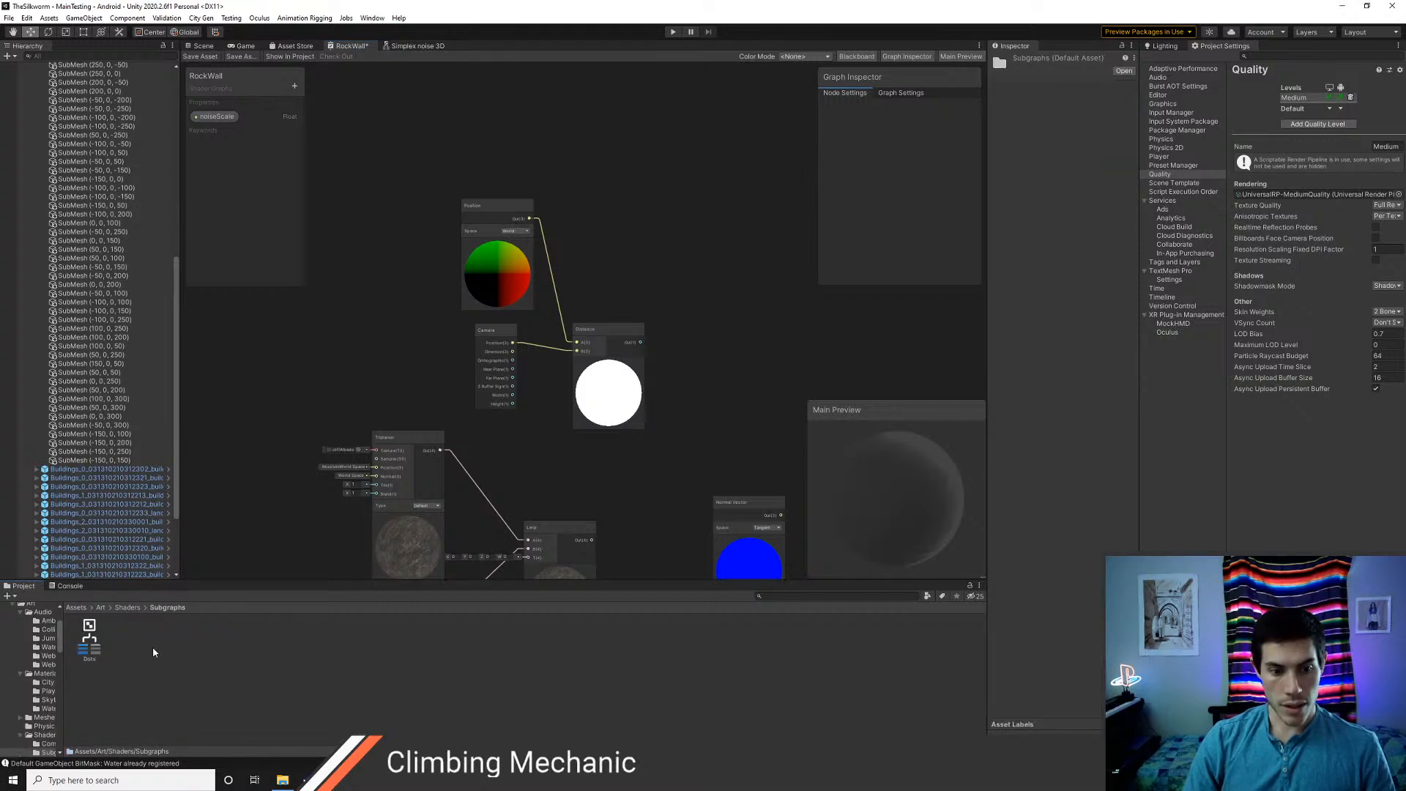
left_click(127, 607)
double_click(89, 637)
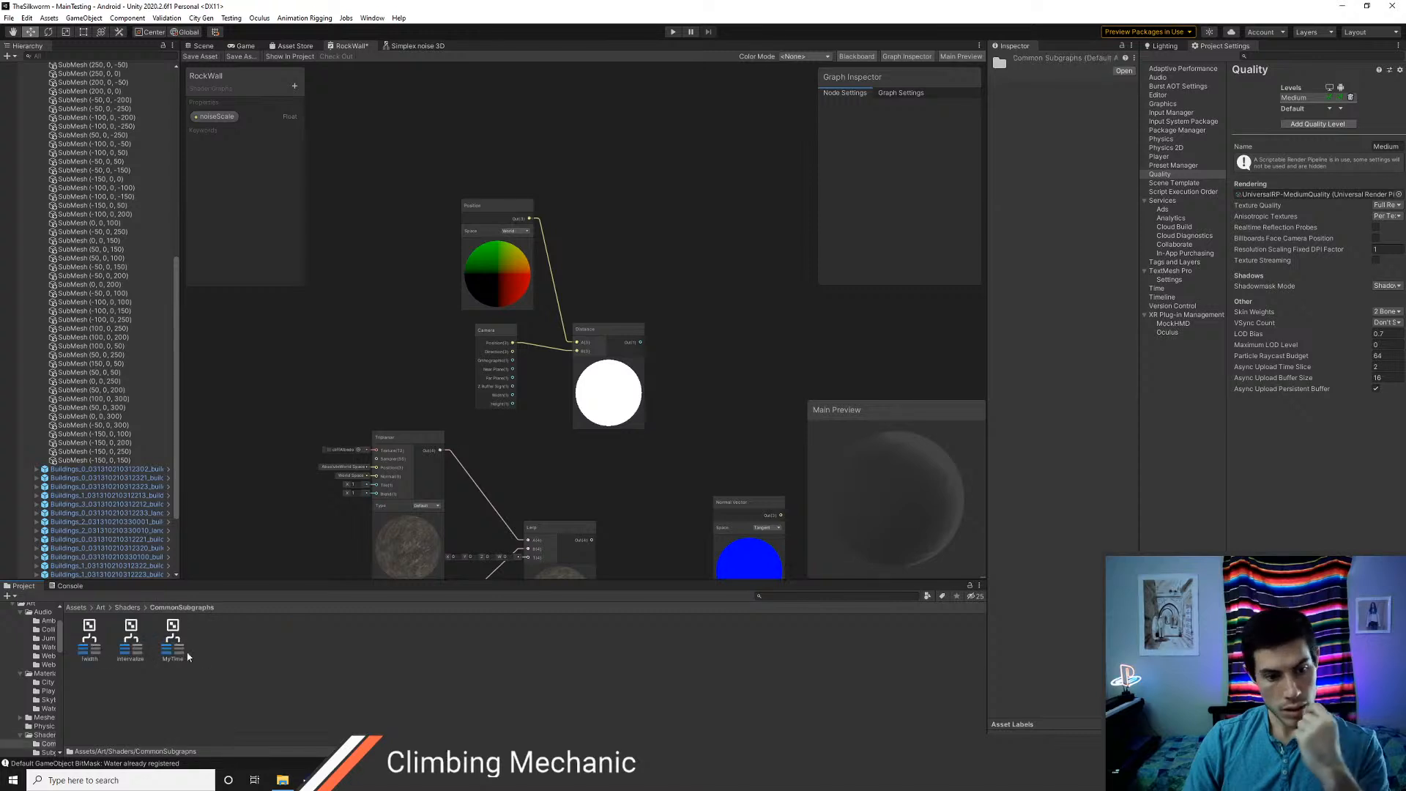
Create a Sub Graph asset named DistanceFromCam in the CommonSubgraphs folder
right_click(214, 644)
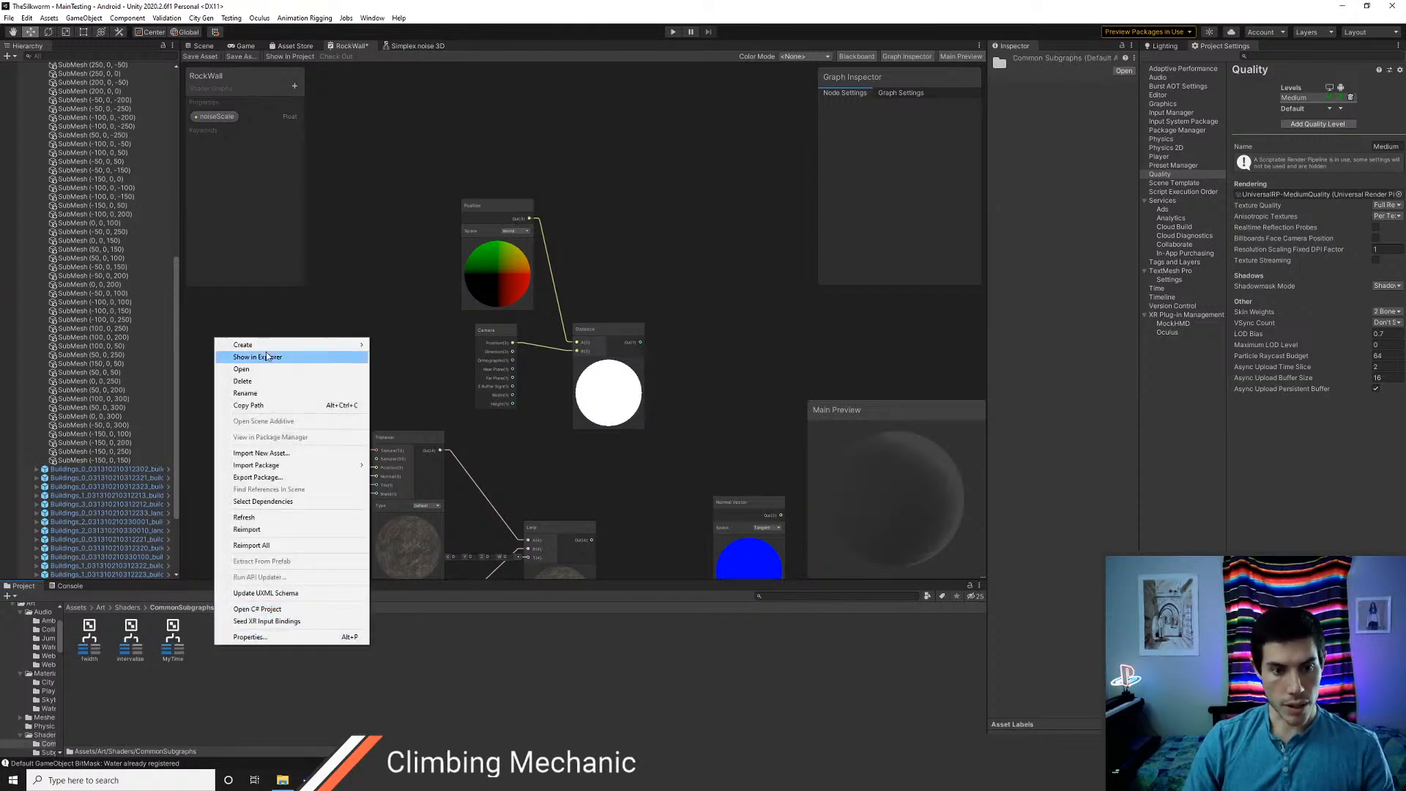
mouse_move(300, 346)
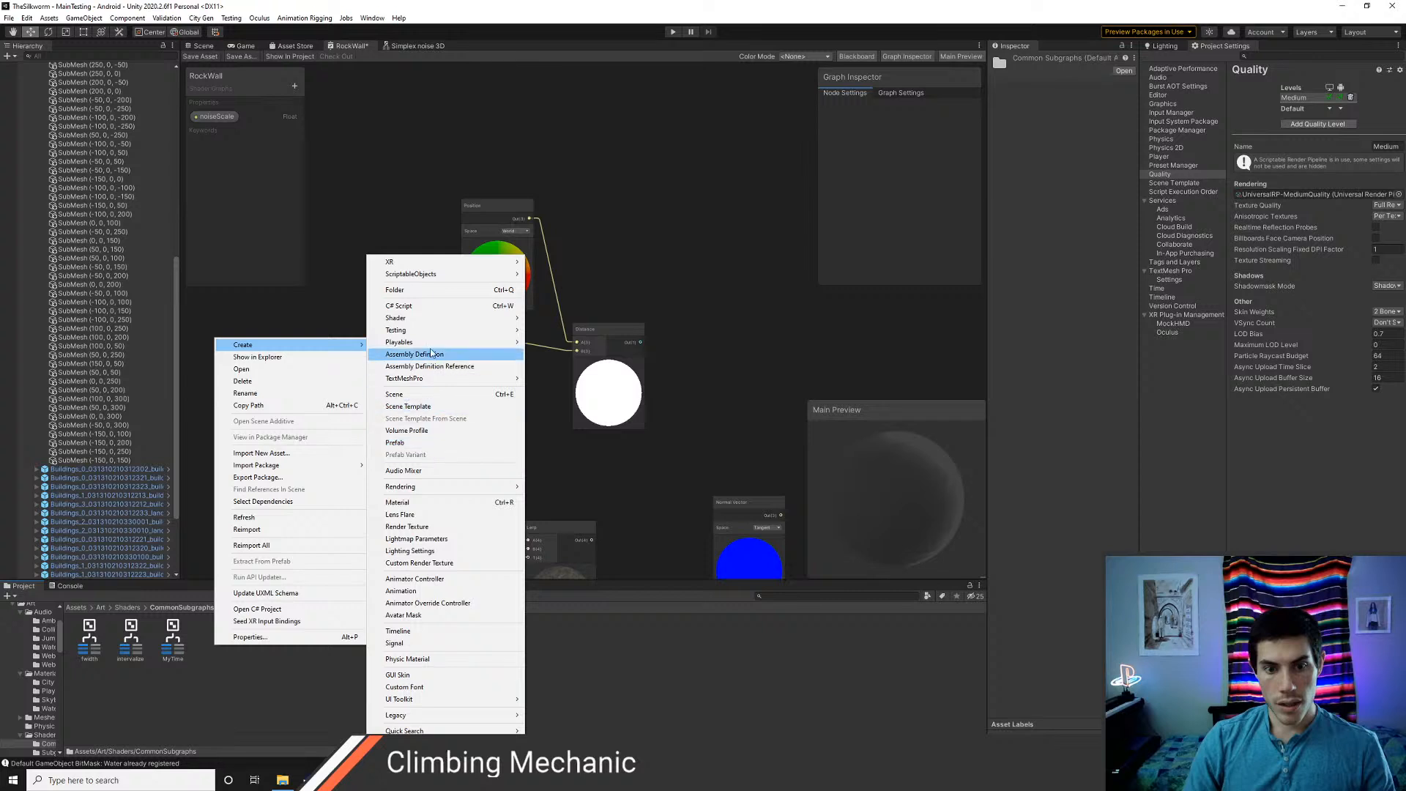
mouse_move(495, 317)
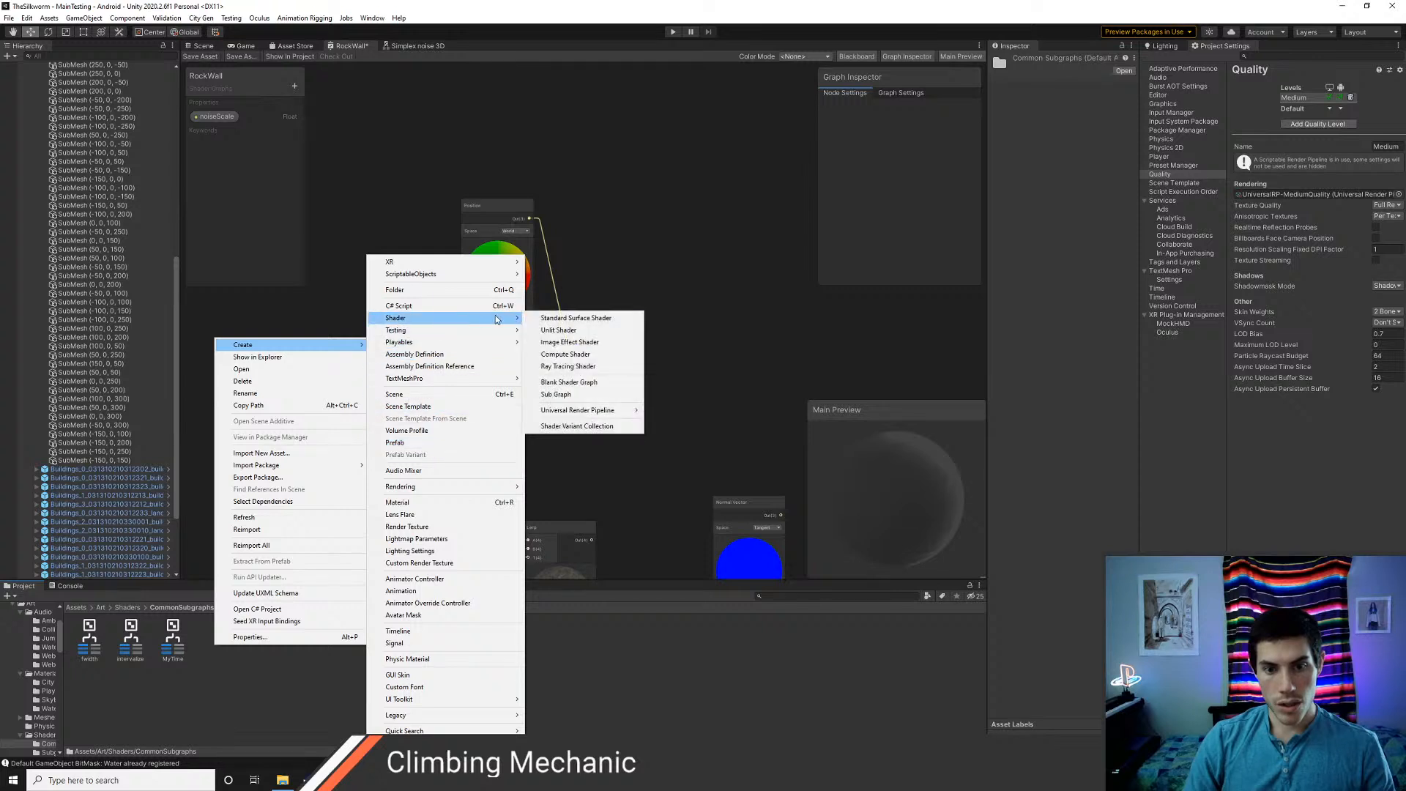
left_click(575, 394)
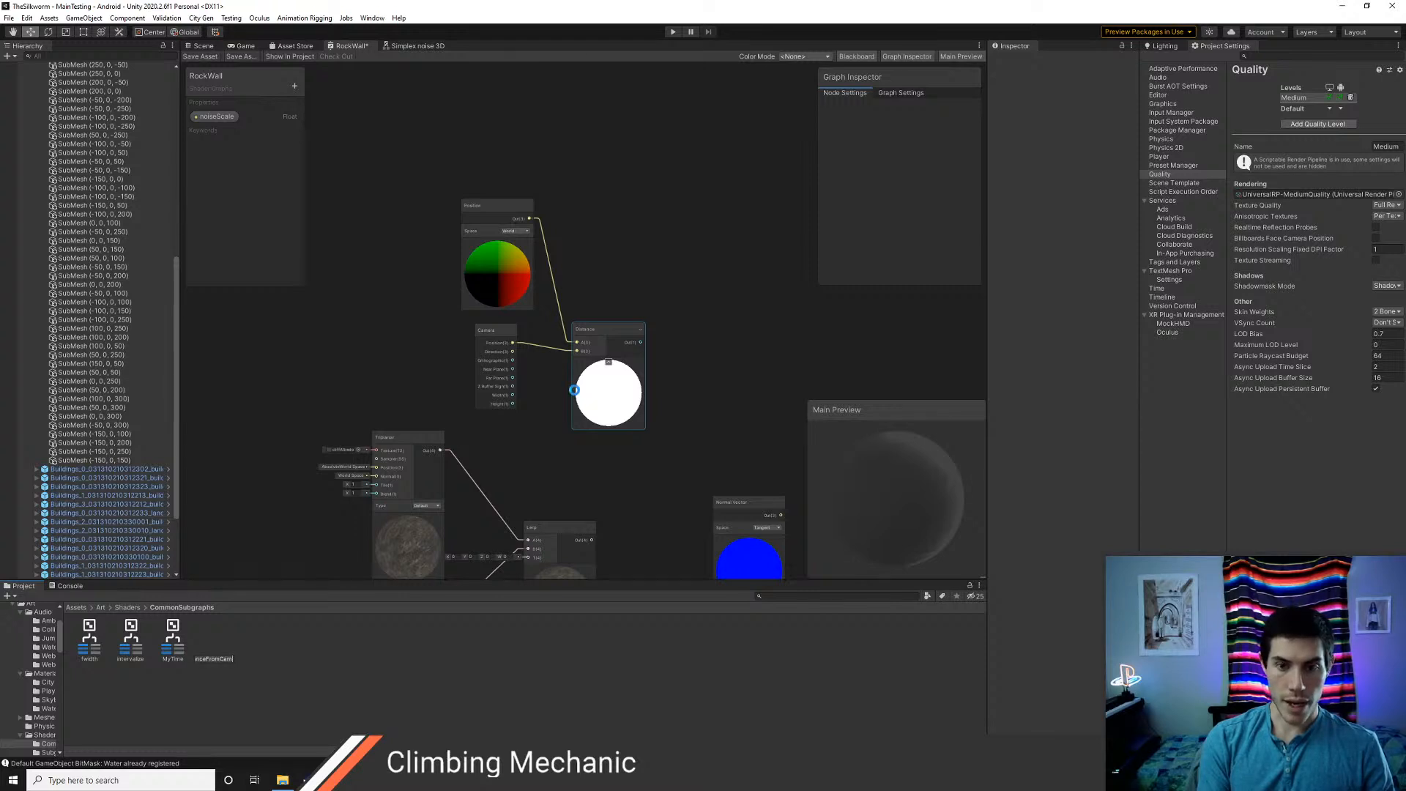
key("Return")
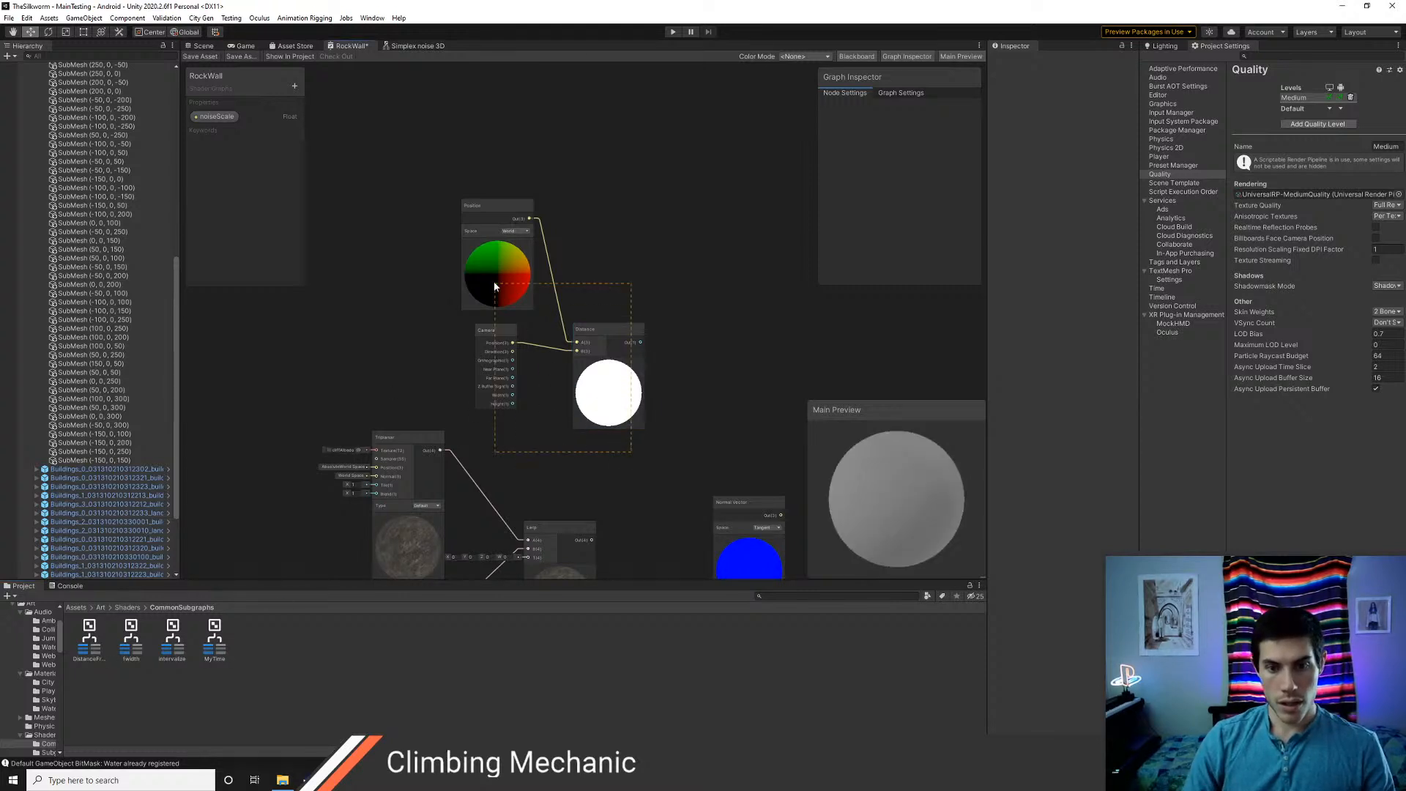
Copy the Position, Camera and Distance nodes from RockWall and paste them into the DistanceFromCam subgraph
left_click_drag(494, 286, 462, 185)
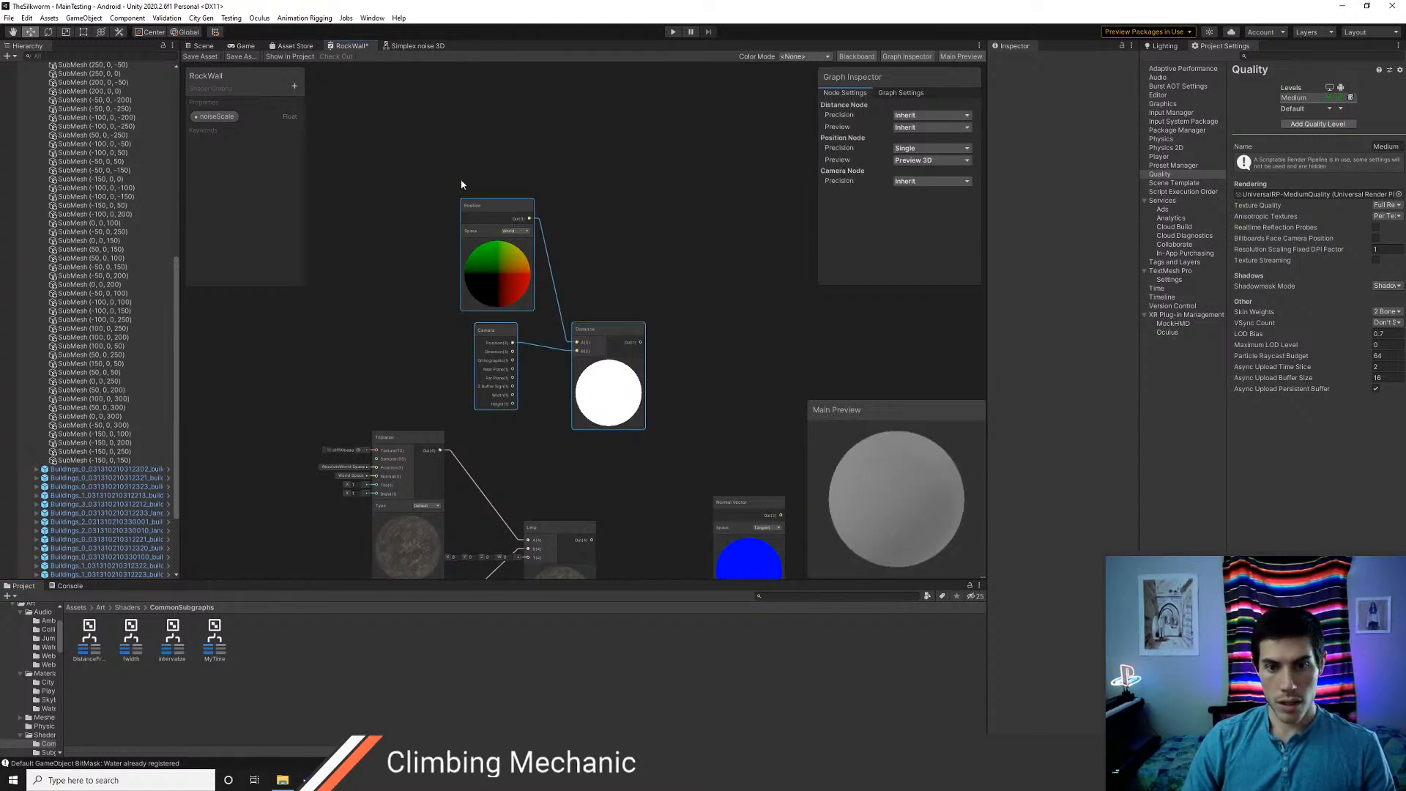
double_click(107, 630)
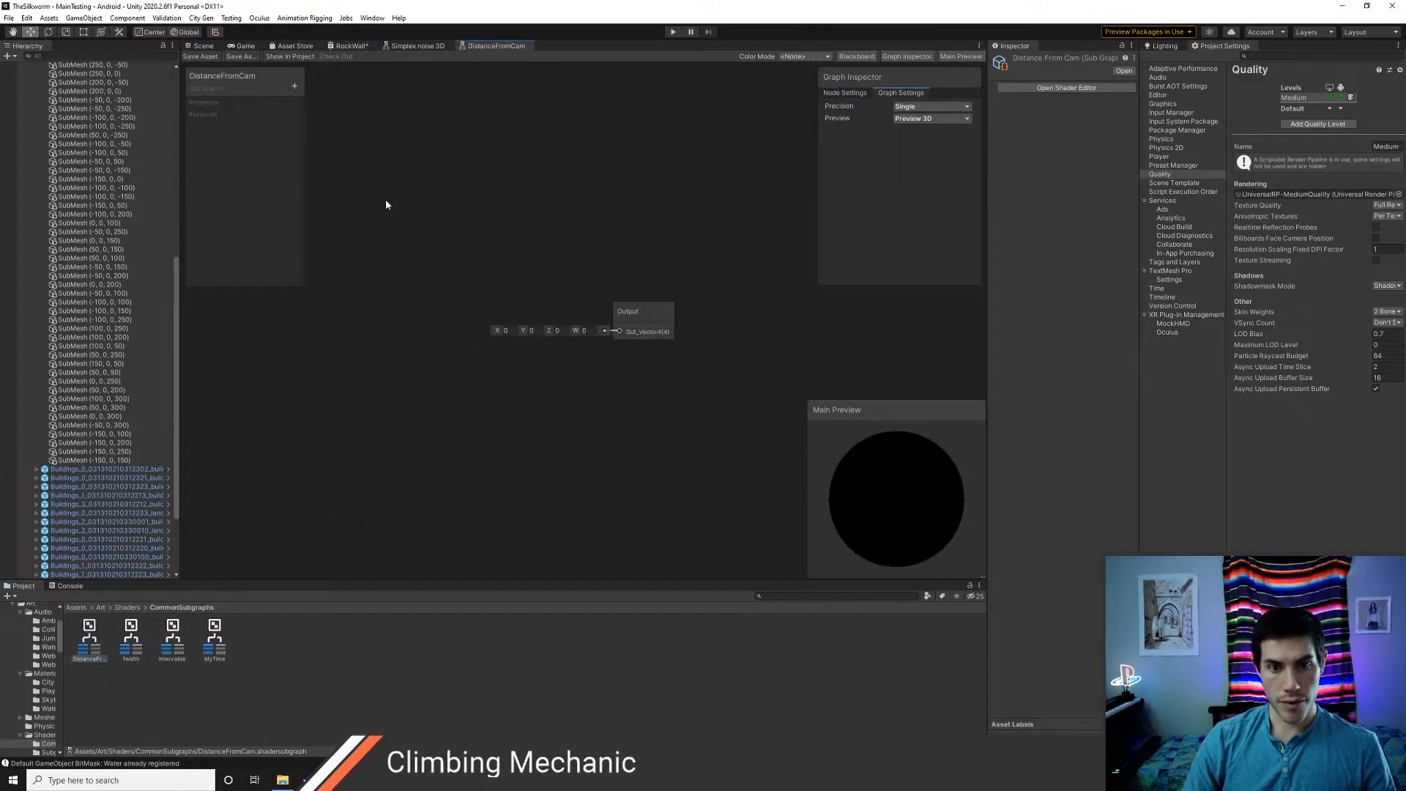
key("ctrl+v")
scroll(555, 232, "down", 1)
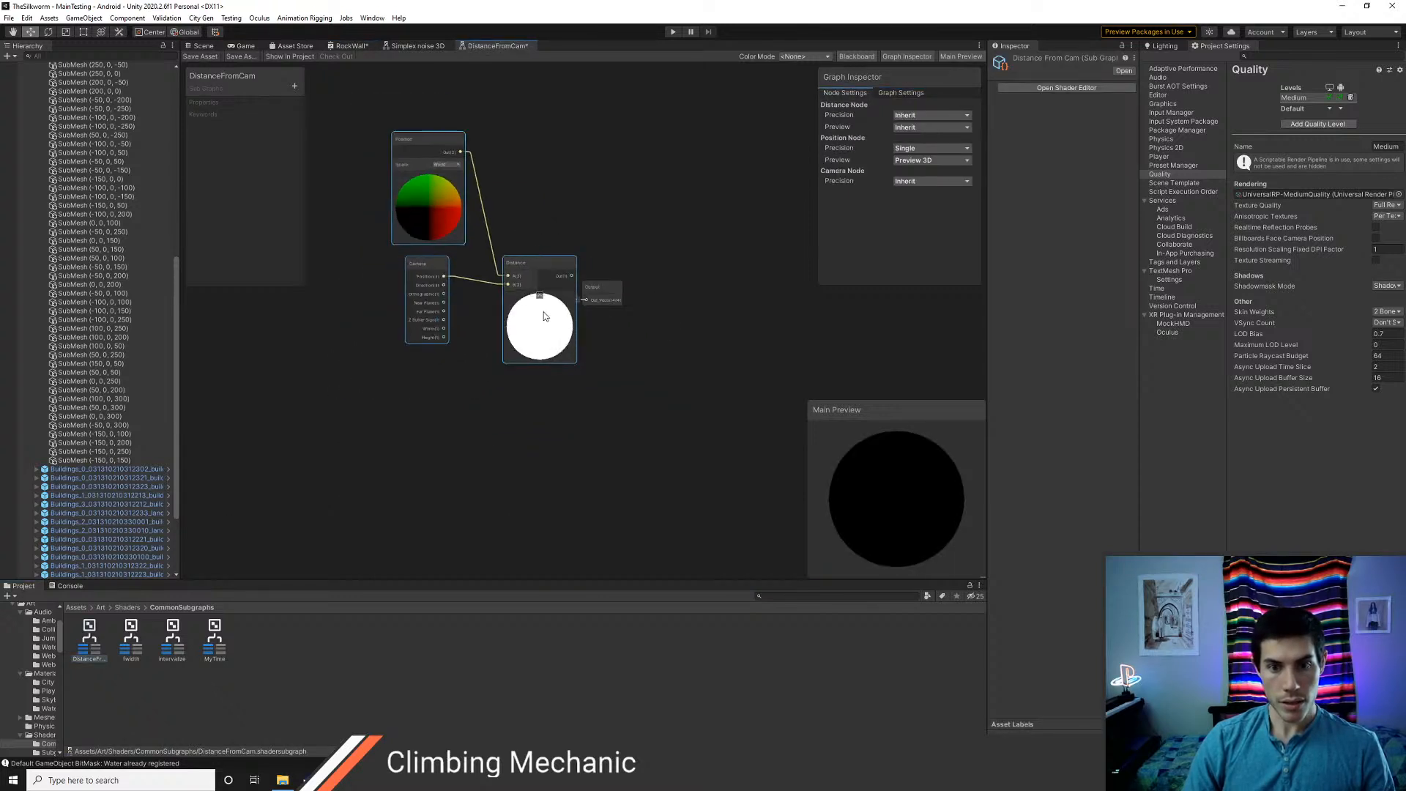
Move the pasted nodes clear of the Output node and connect the Distance output to the subgraph's output
middle_click_drag(477, 402, 522, 460)
left_click_drag(431, 174, 570, 432)
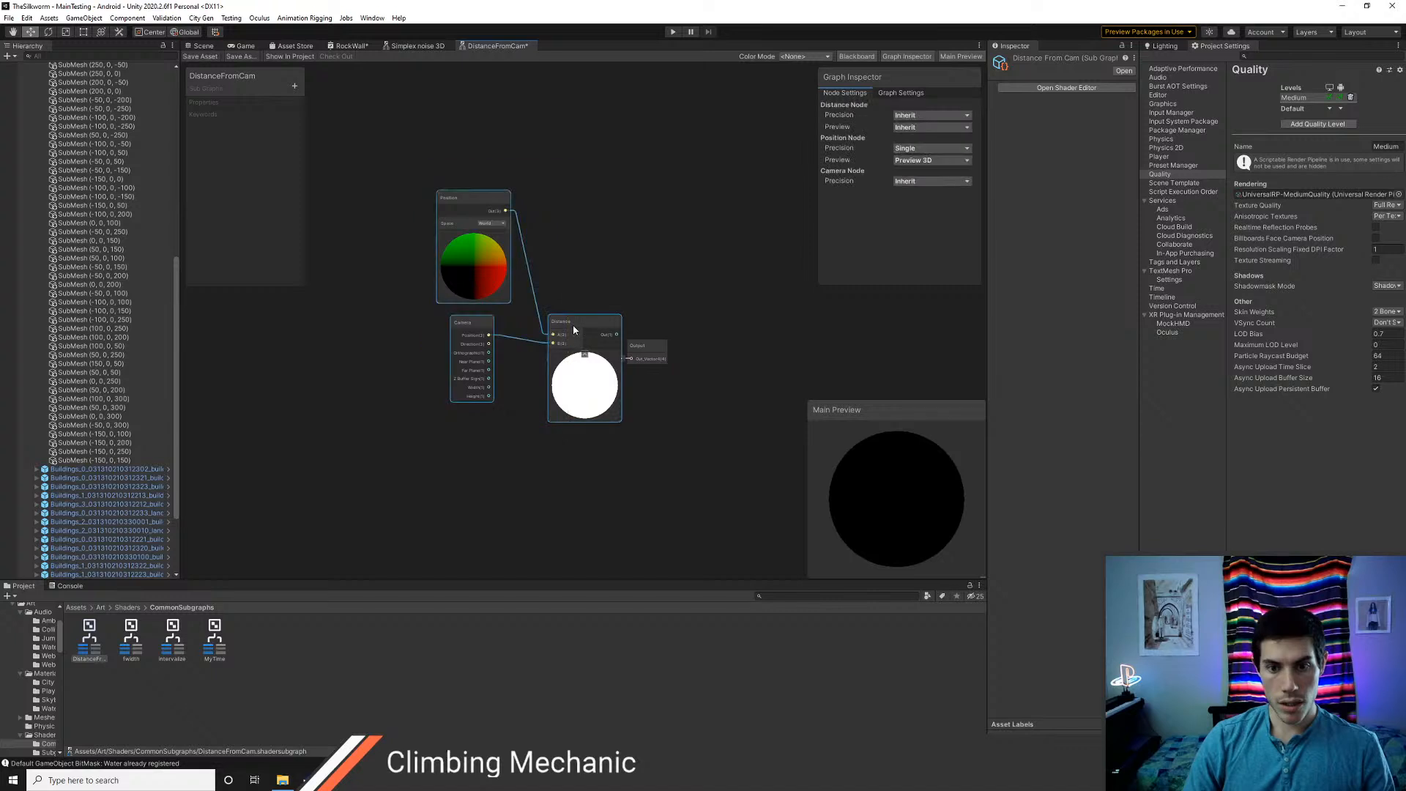
left_click_drag(573, 324, 631, 359)
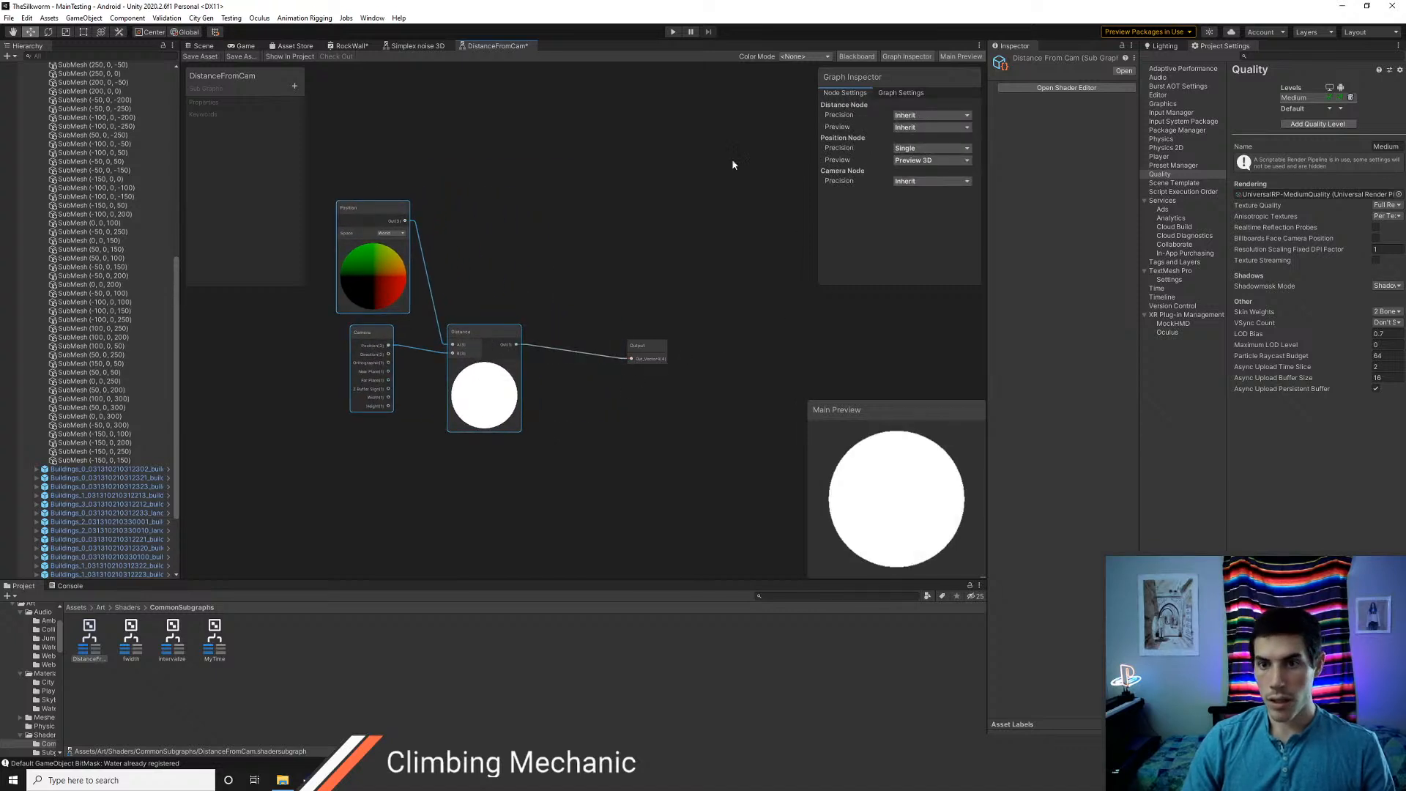
Change the subgraph's Out_Vector4 output to type Float and rename it _out
left_click(651, 357)
left_click(941, 143)
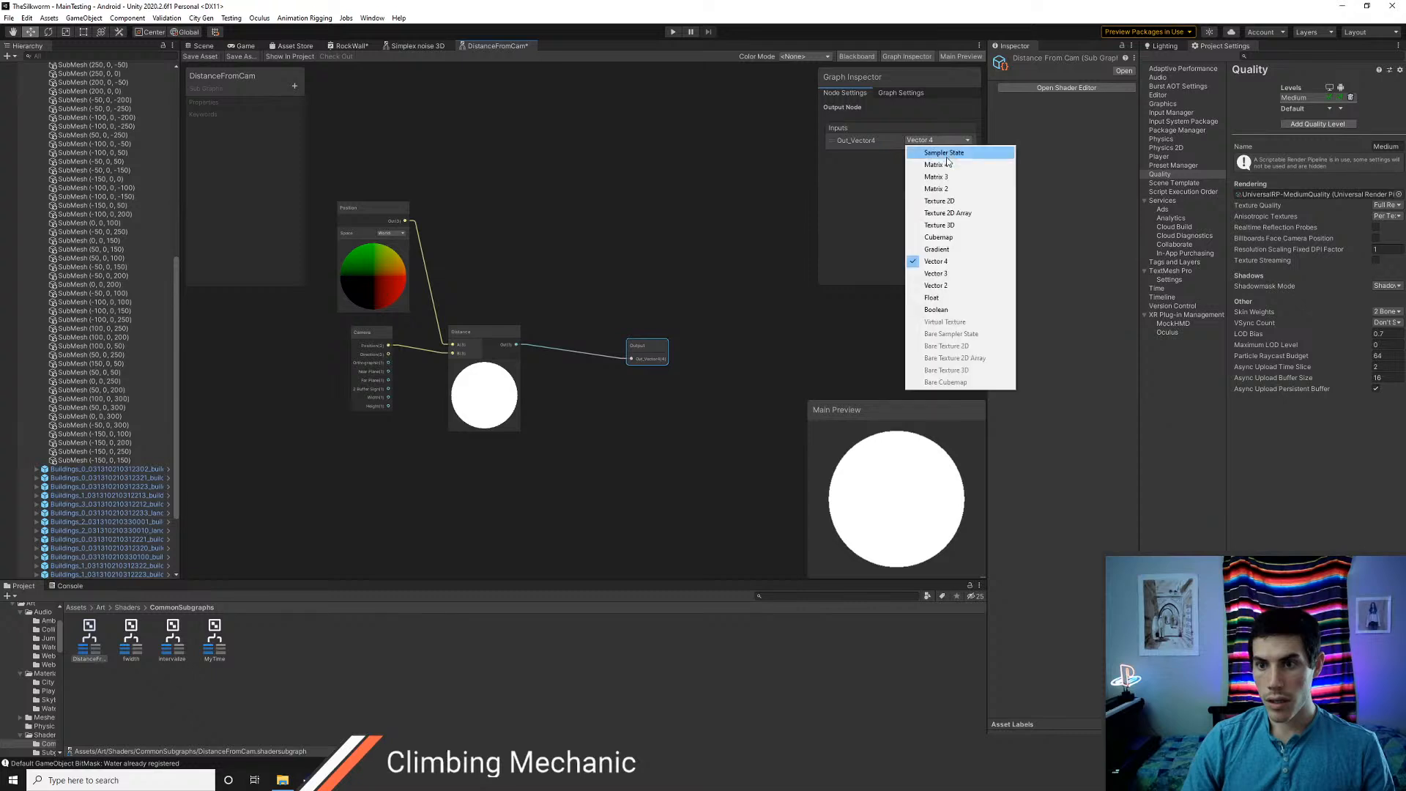
left_click(945, 296)
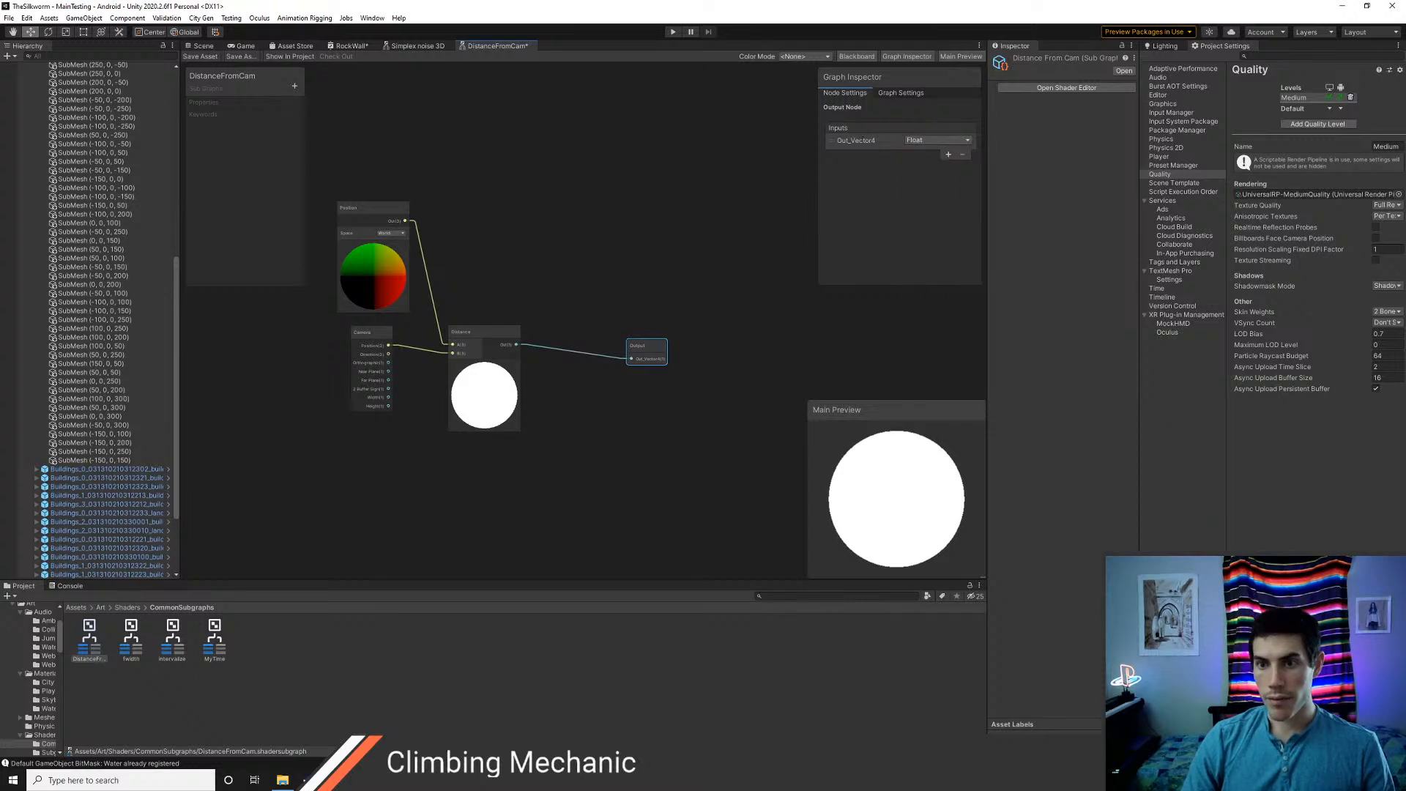
type("_out")
key("Return")
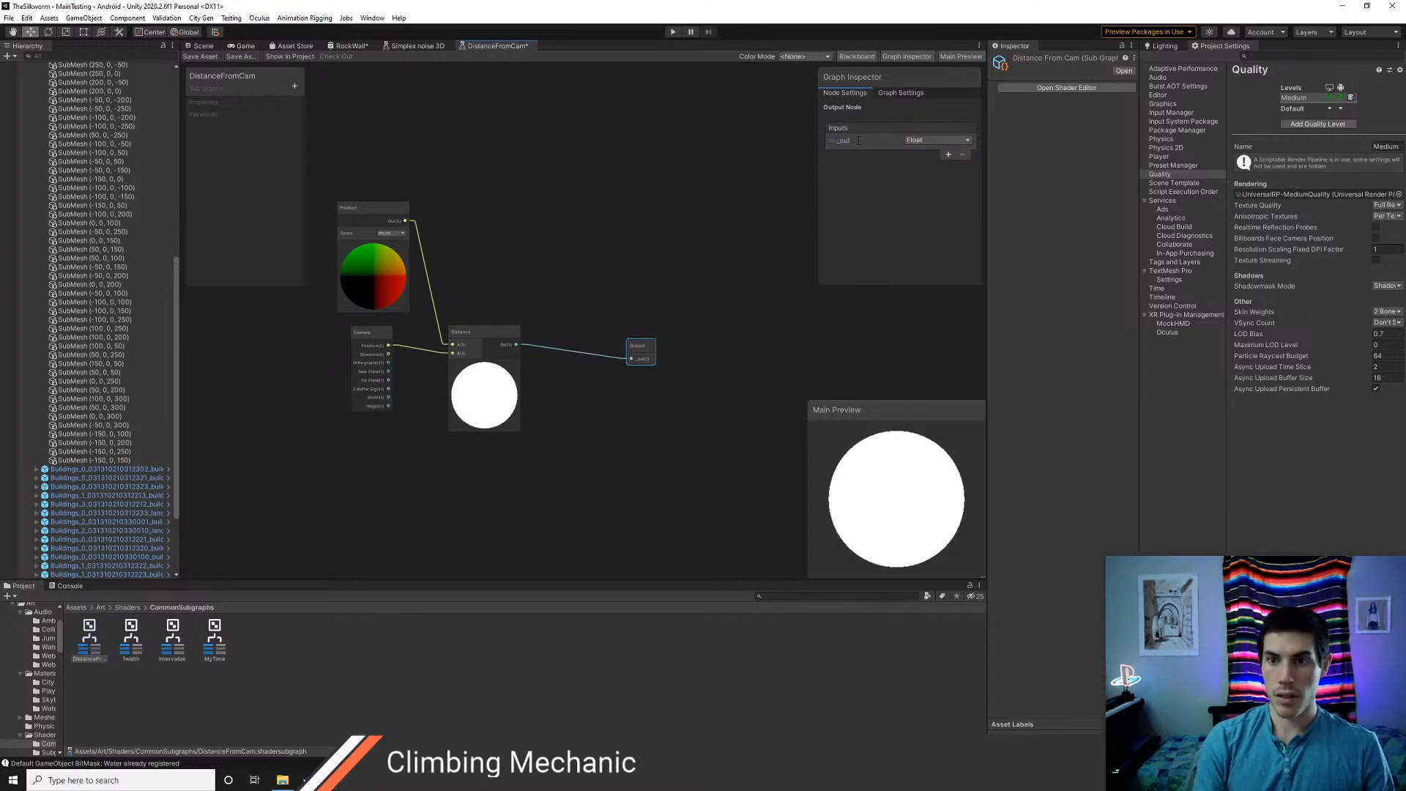
Rename the subgraph's output to distance and space out the Distance, Camera and Position nodes leading into it
middle_click_drag(543, 243, 640, 276)
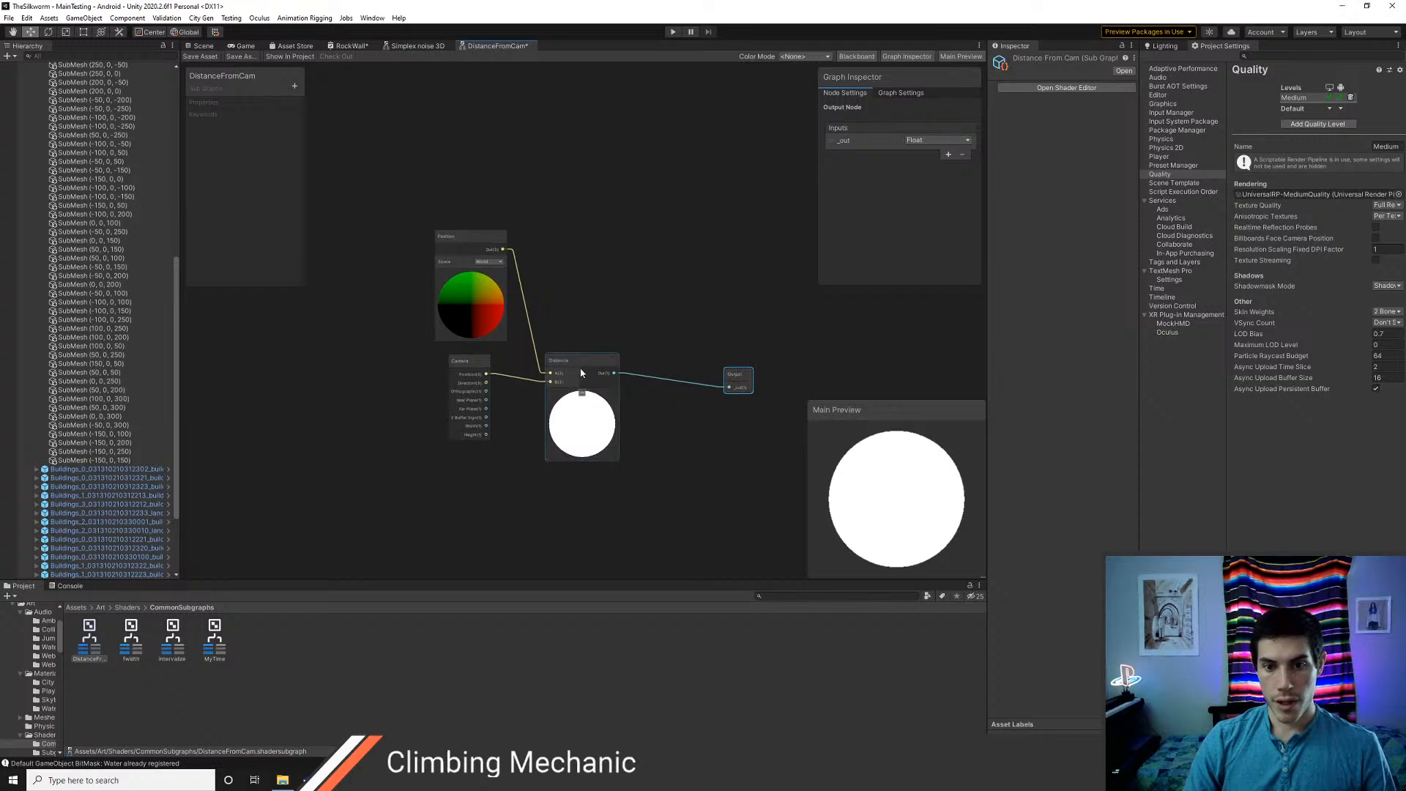
type("distance")
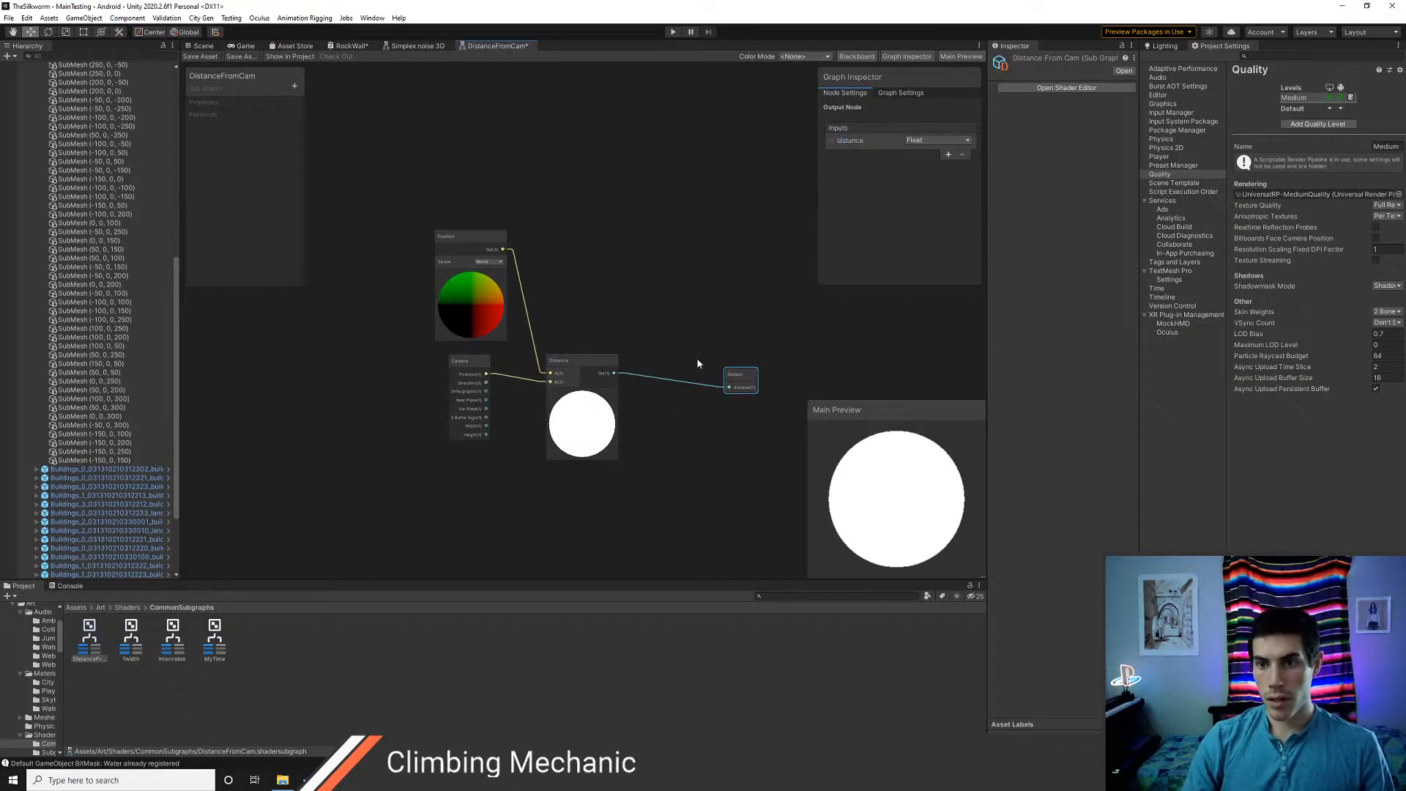
left_click_drag(591, 363, 631, 372)
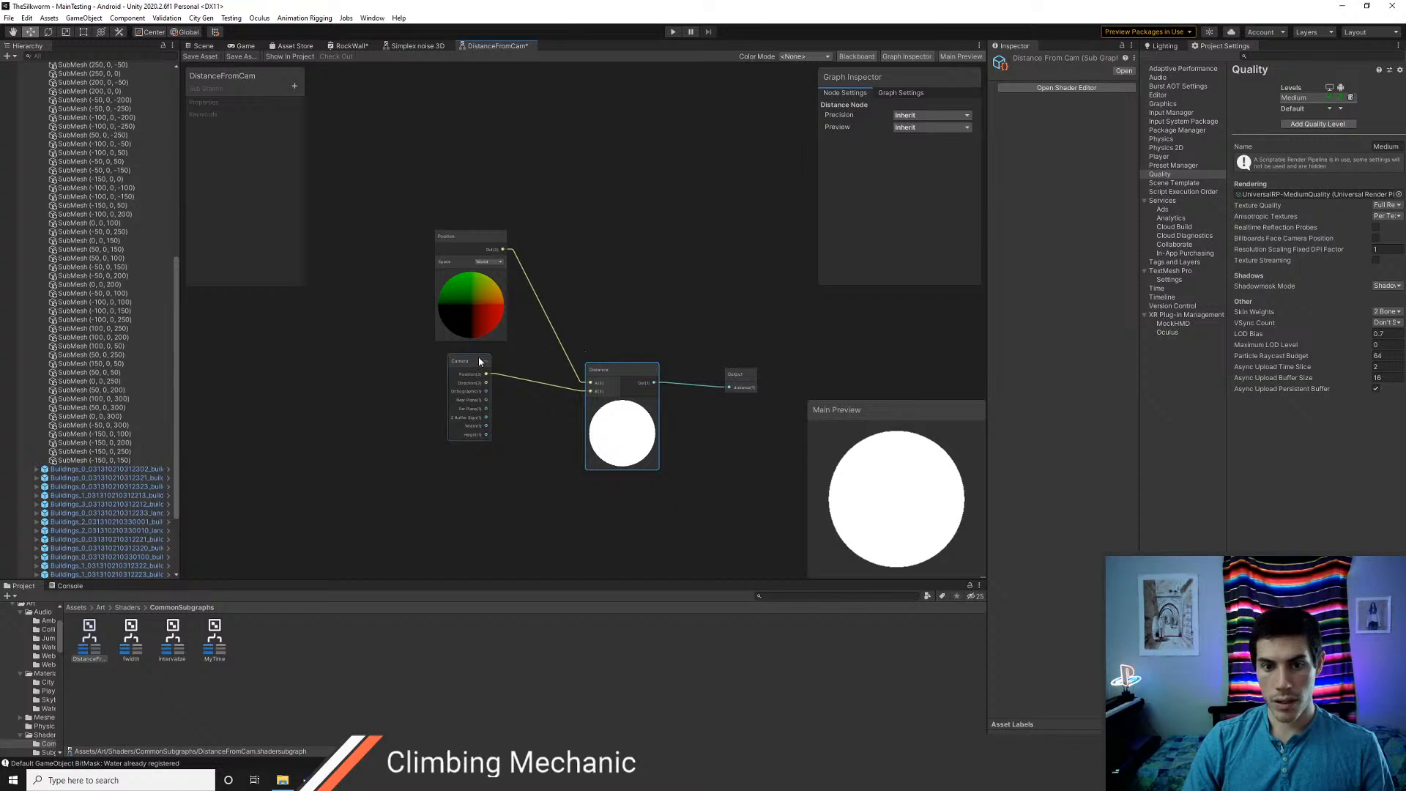
left_click_drag(478, 362, 498, 407)
left_click_drag(476, 235, 494, 264)
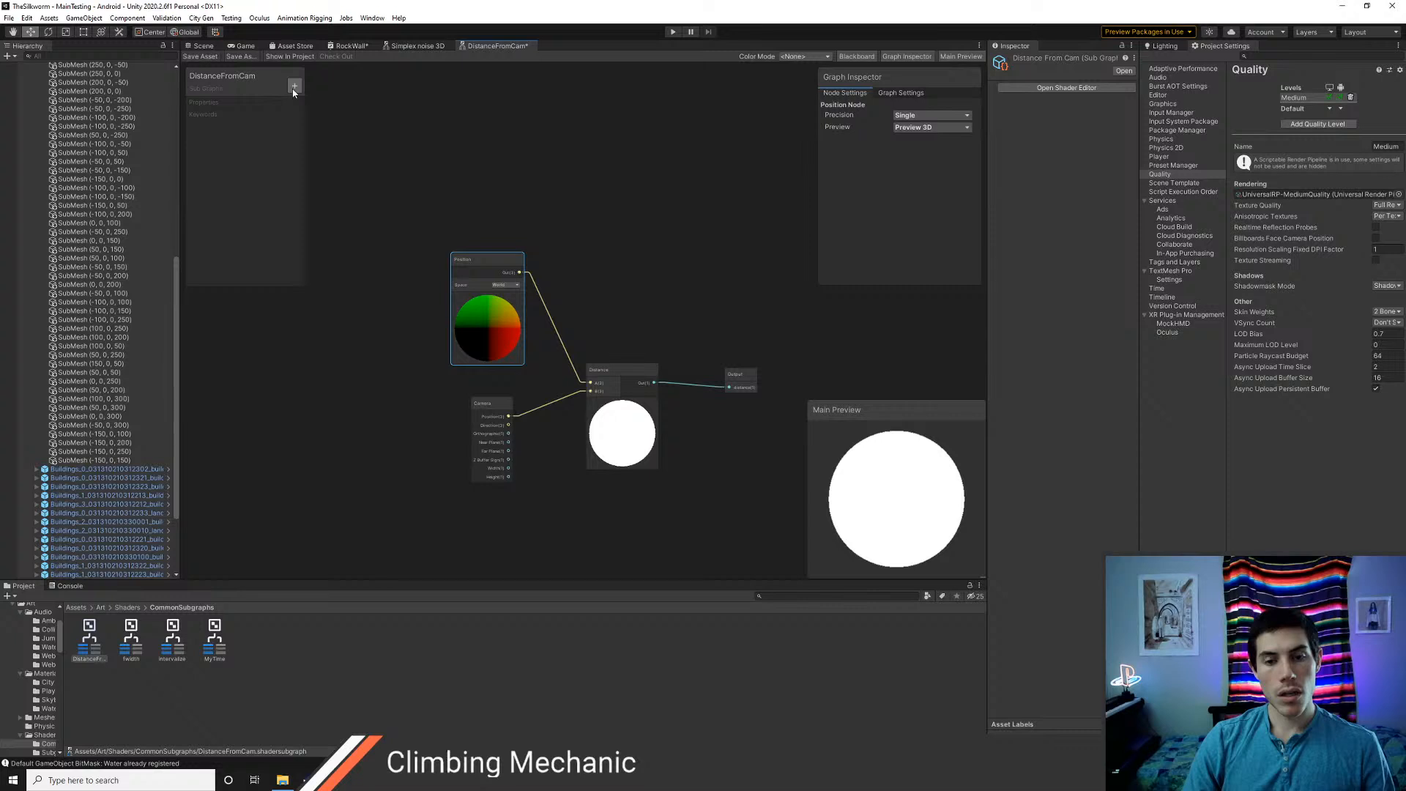
Set the subgraph's category path to CommonSubgraphs, then save and close DistanceFromCam
double_click(219, 90)
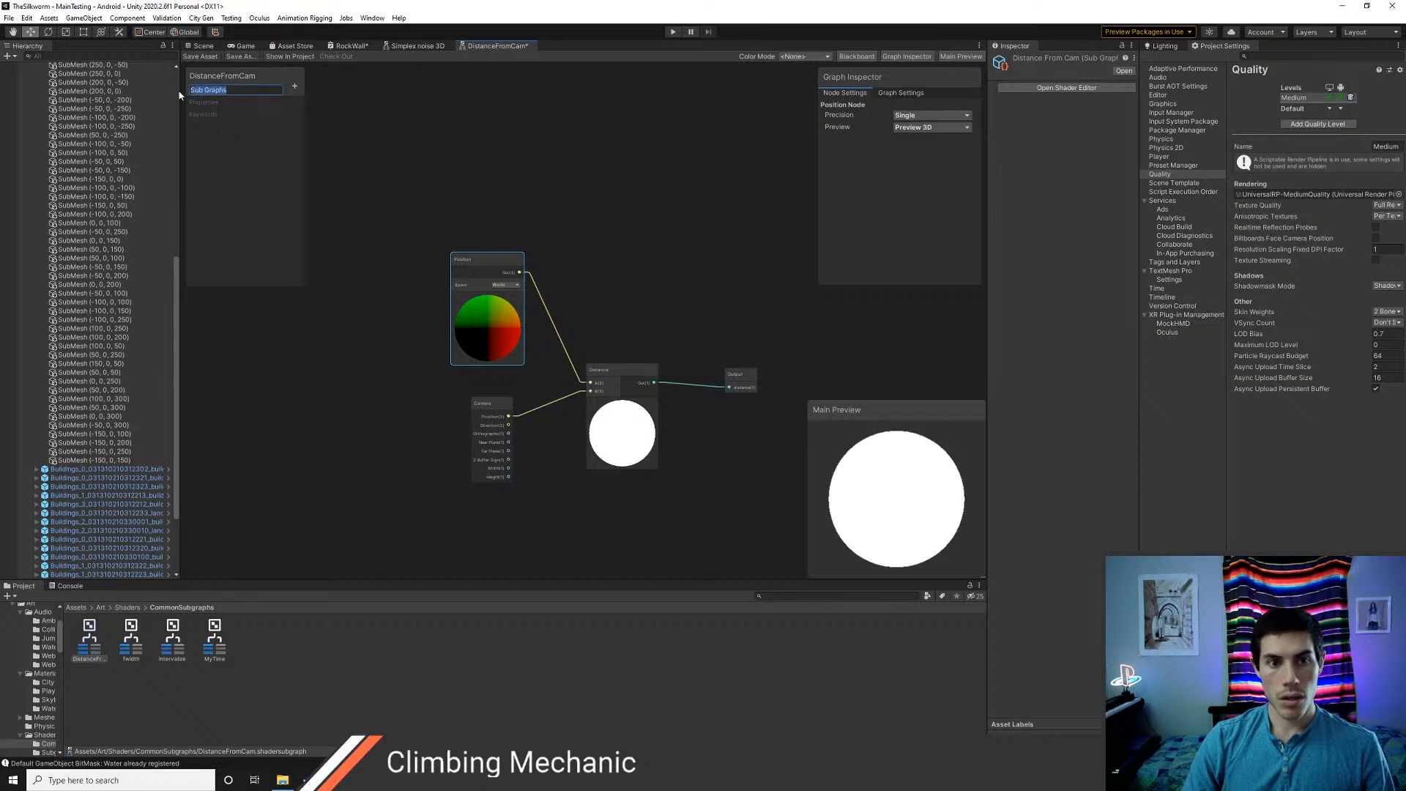
type("Com")
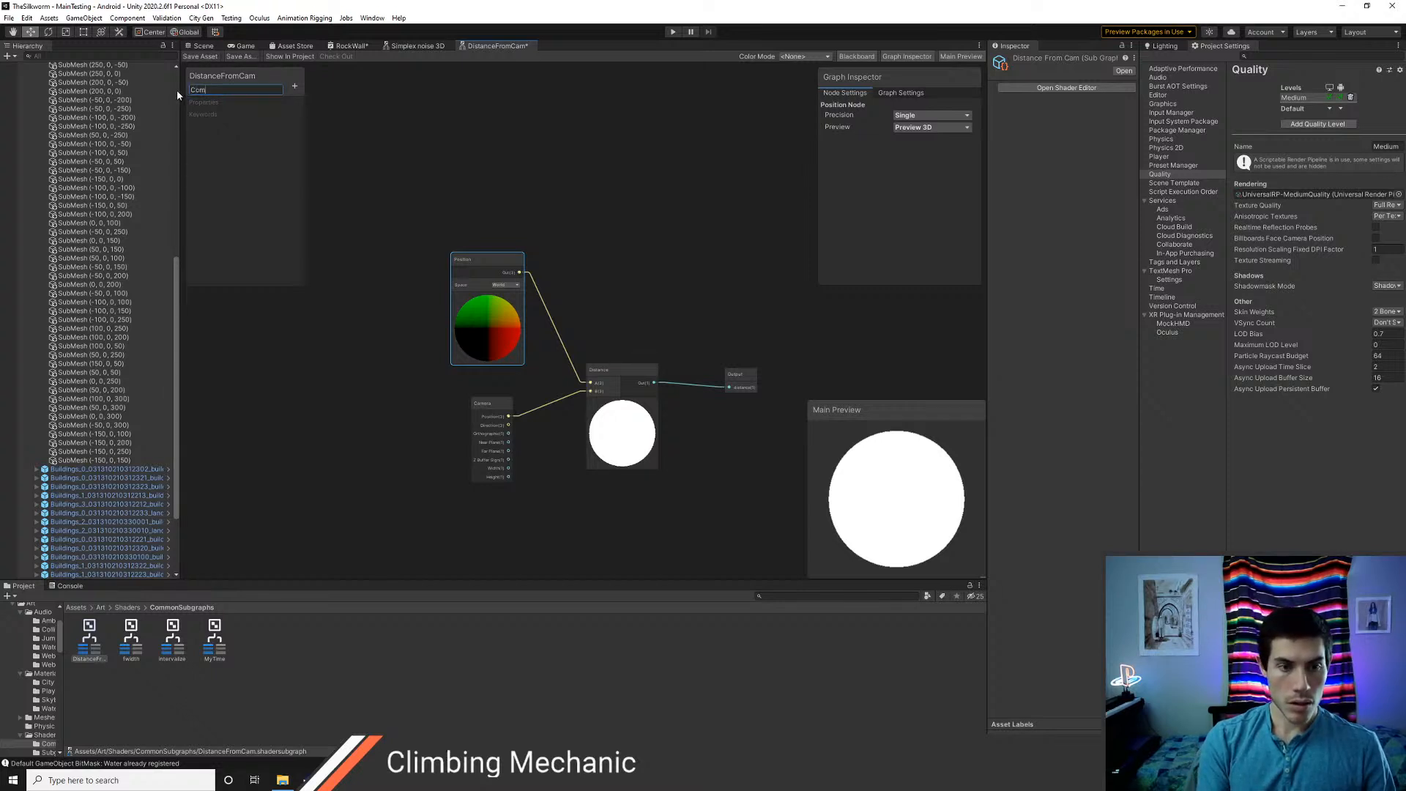
type("monSubgraphs")
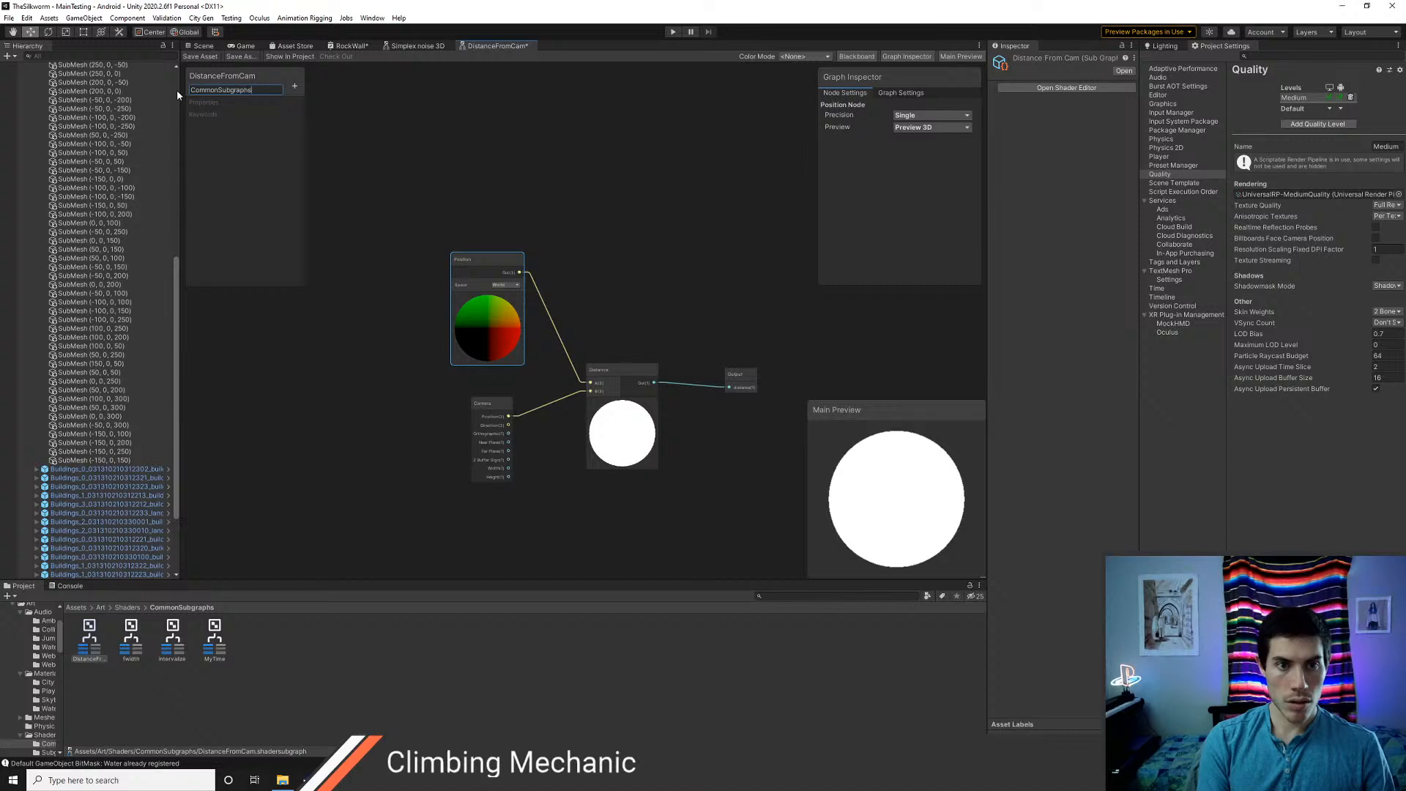
key("Return")
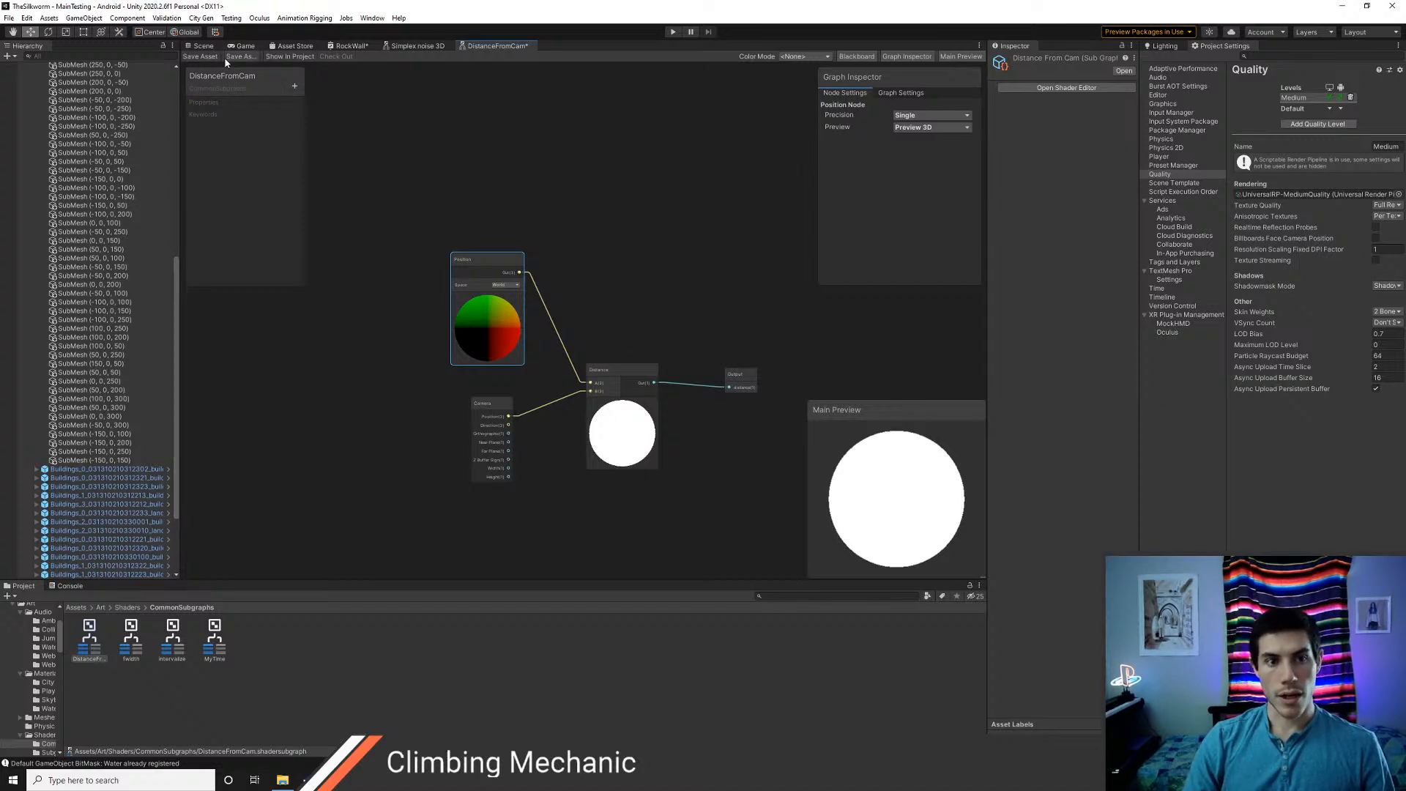
right_click(502, 46)
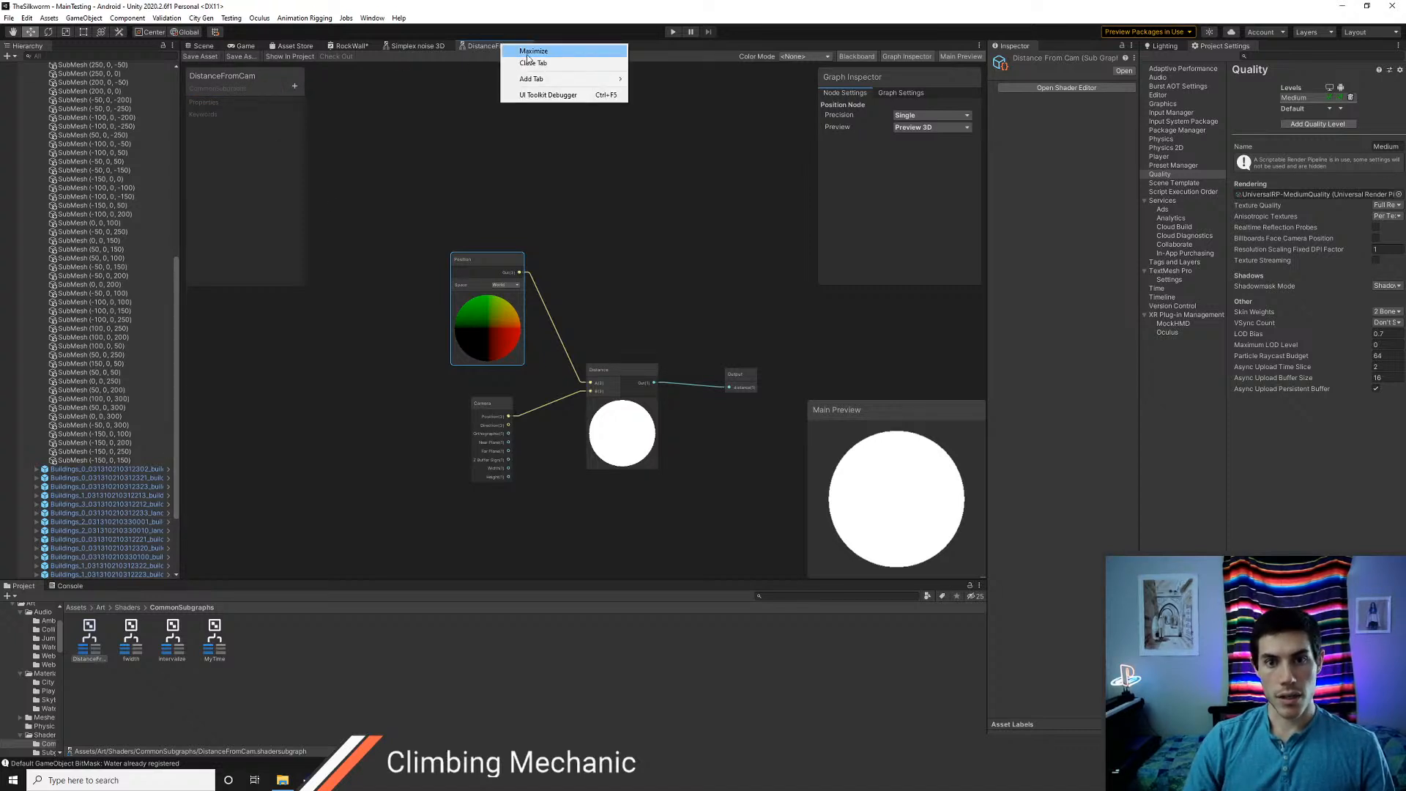
left_click(530, 62)
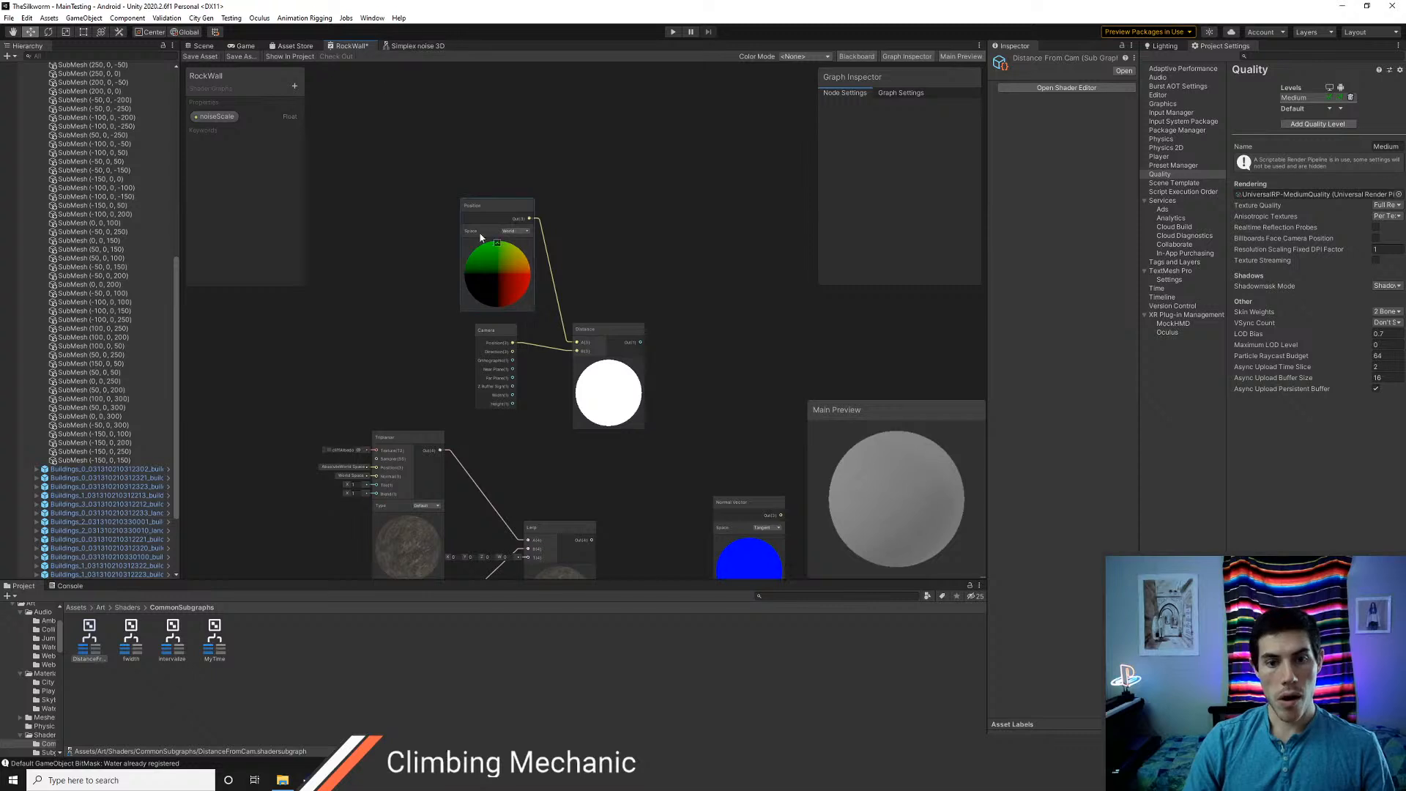
Replace the Position, Camera and Distance nodes in RockWall with a DistanceFromCam subgraph node
left_click_drag(626, 370, 658, 389)
key("Delete")
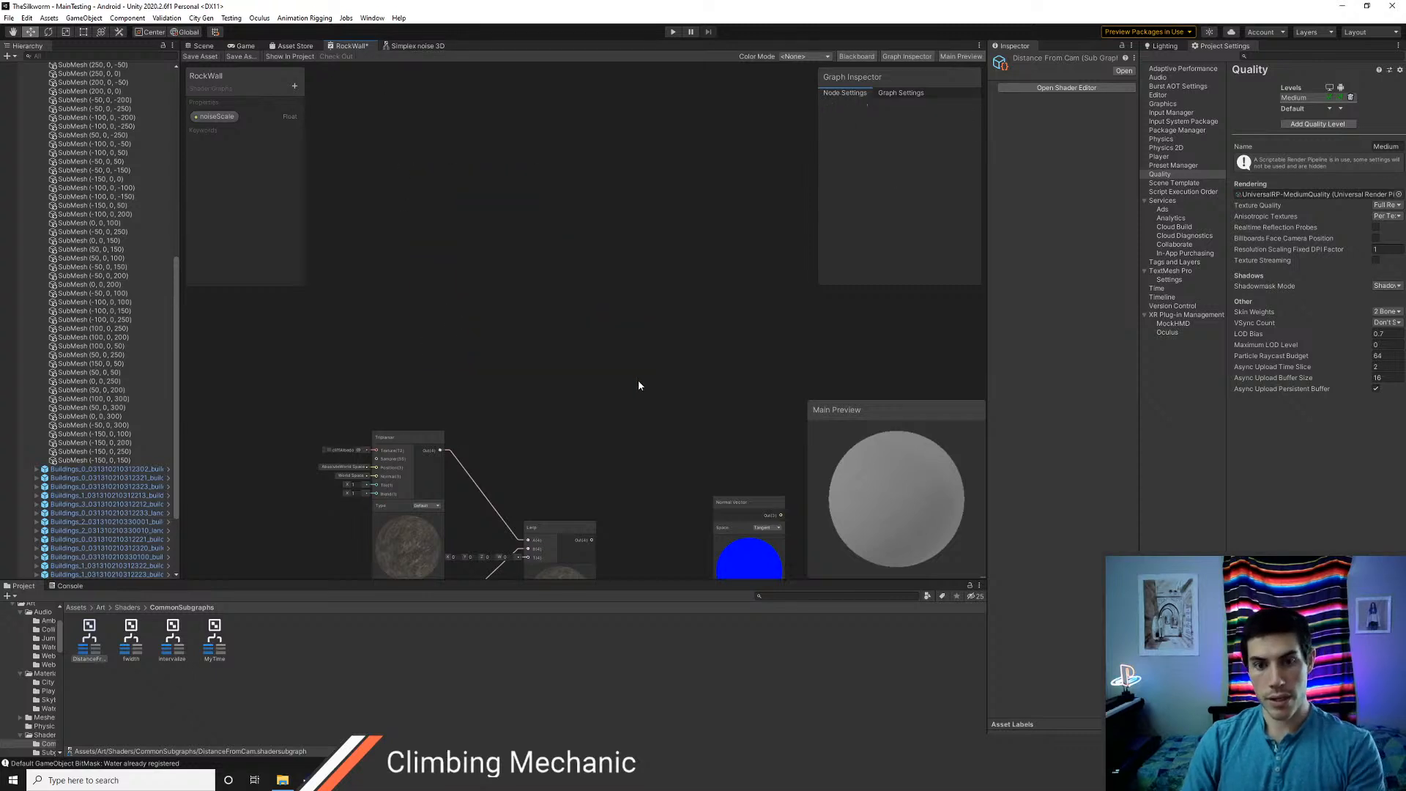
right_click(569, 330)
left_click(610, 337)
type("distan")
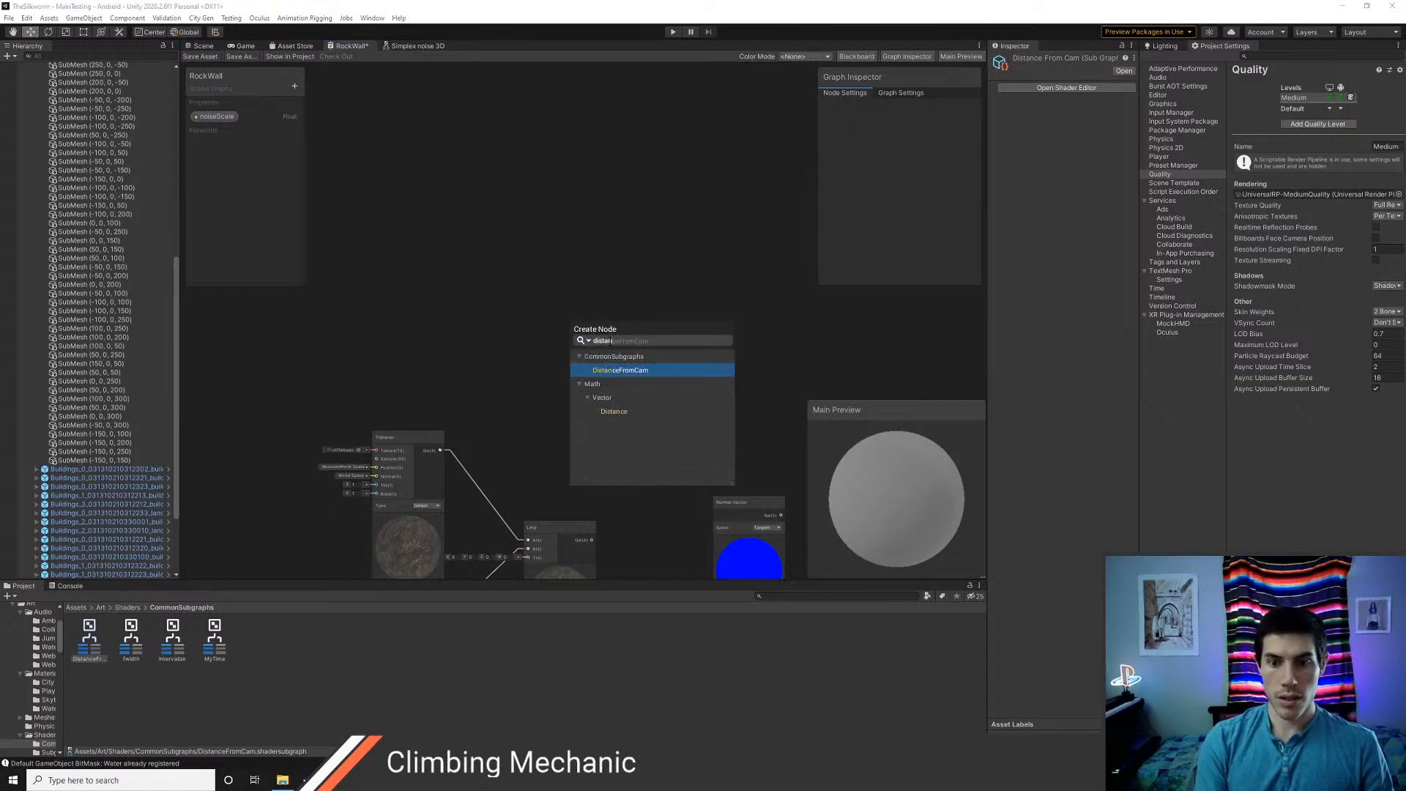
key("Return")
Lower the Lerp node, collapse the rock texture Triplanar's unused ports and place the Color node directly beneath it
middle_click_drag(514, 394, 458, 240)
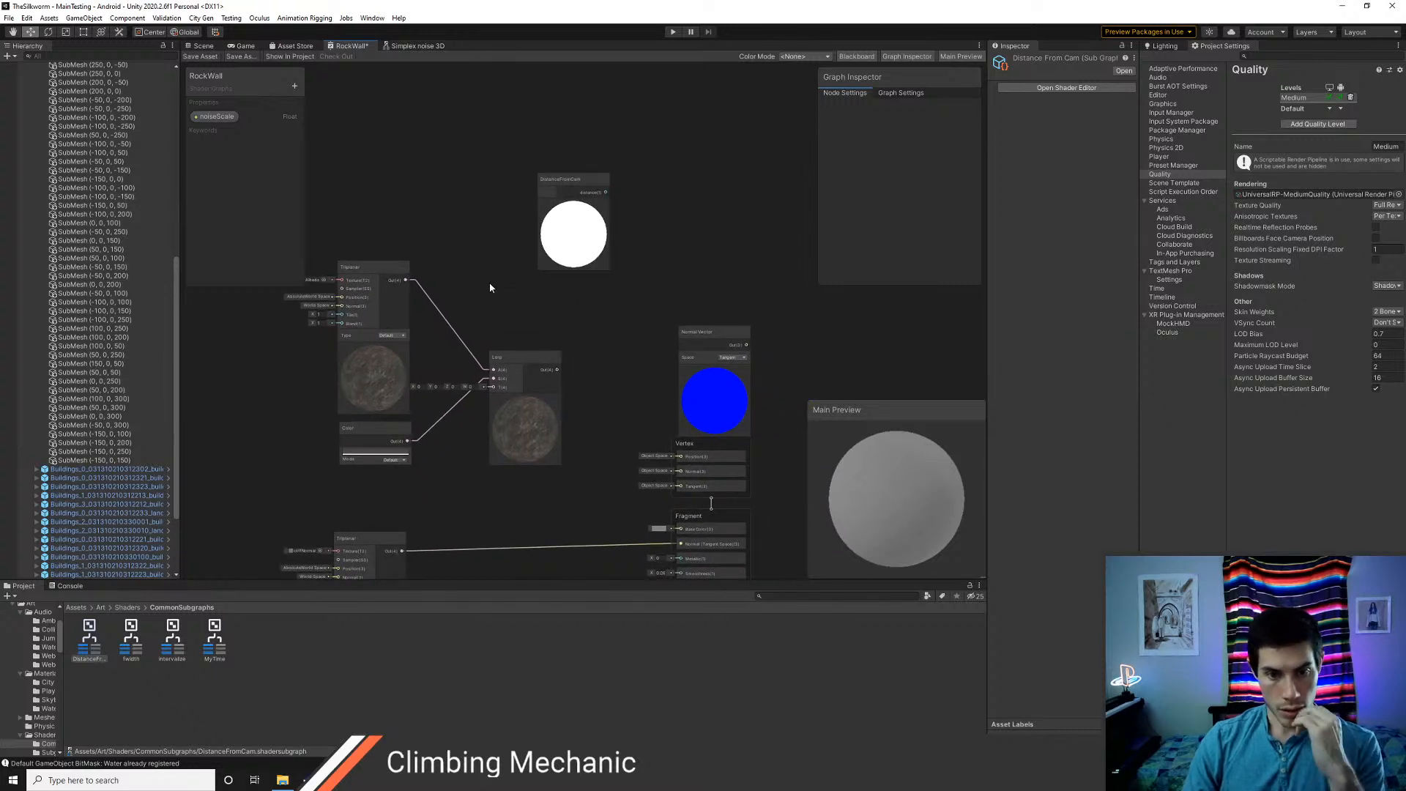
left_click_drag(516, 367, 511, 410)
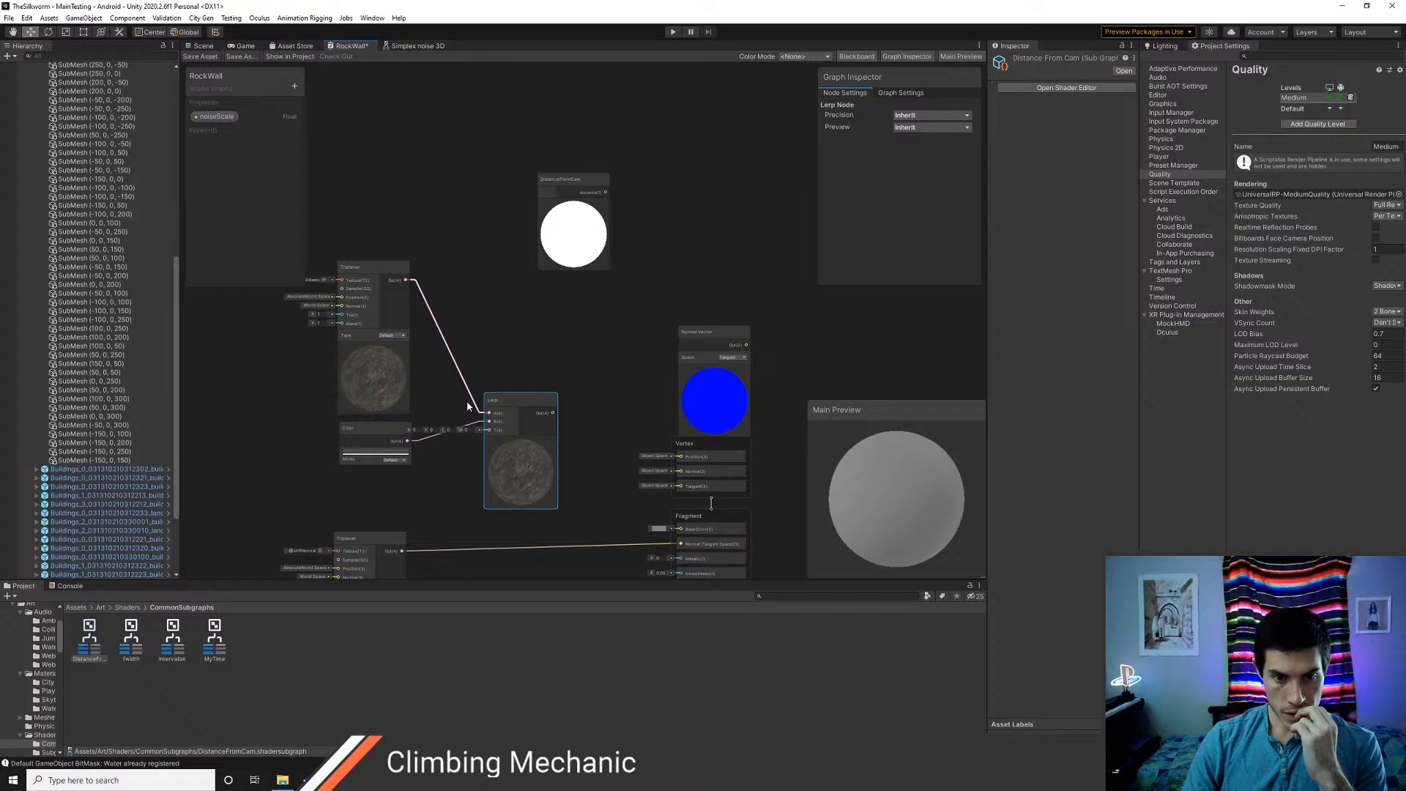
left_click(405, 270)
left_click_drag(375, 272, 378, 259)
left_click_drag(384, 429, 381, 367)
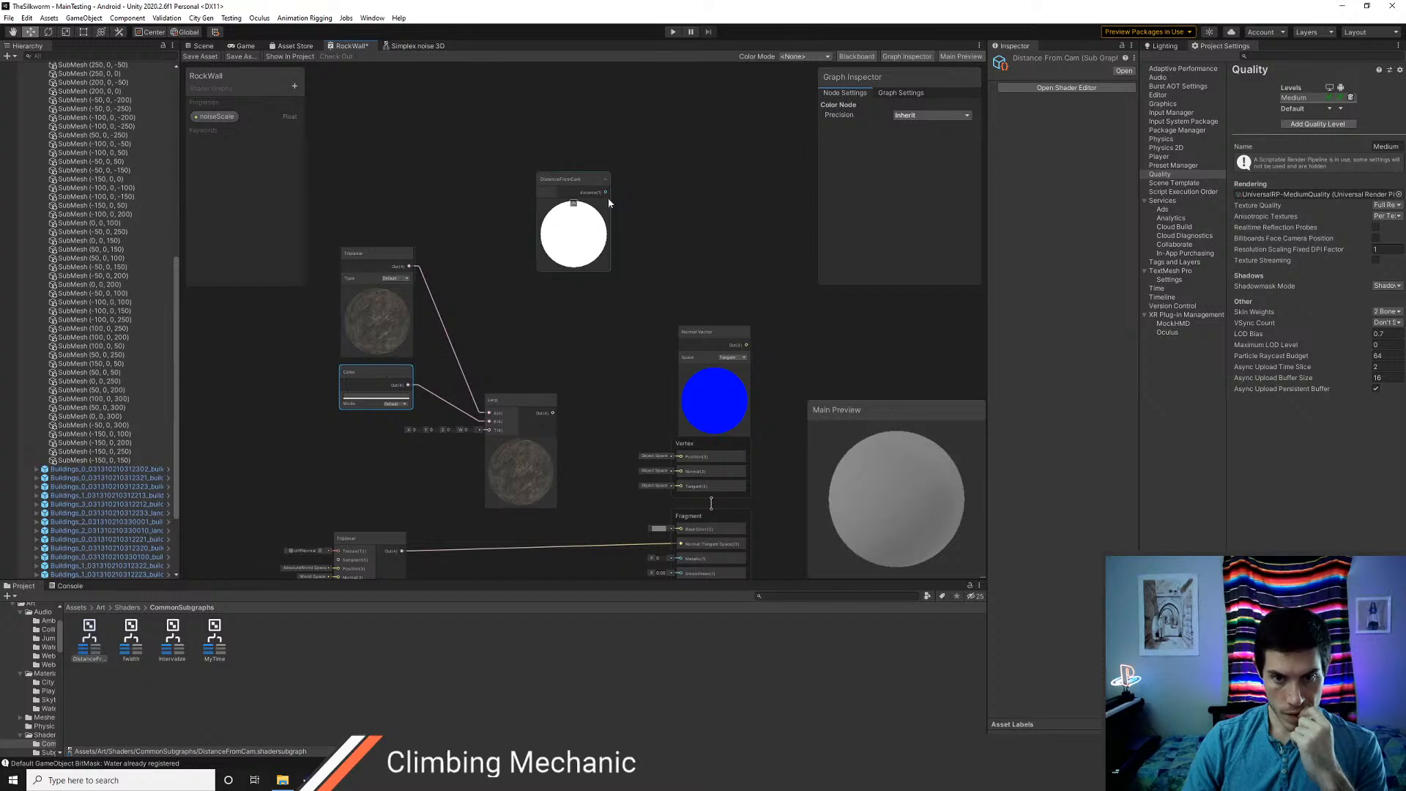
right_click(637, 196)
left_click(662, 203)
type("inter")
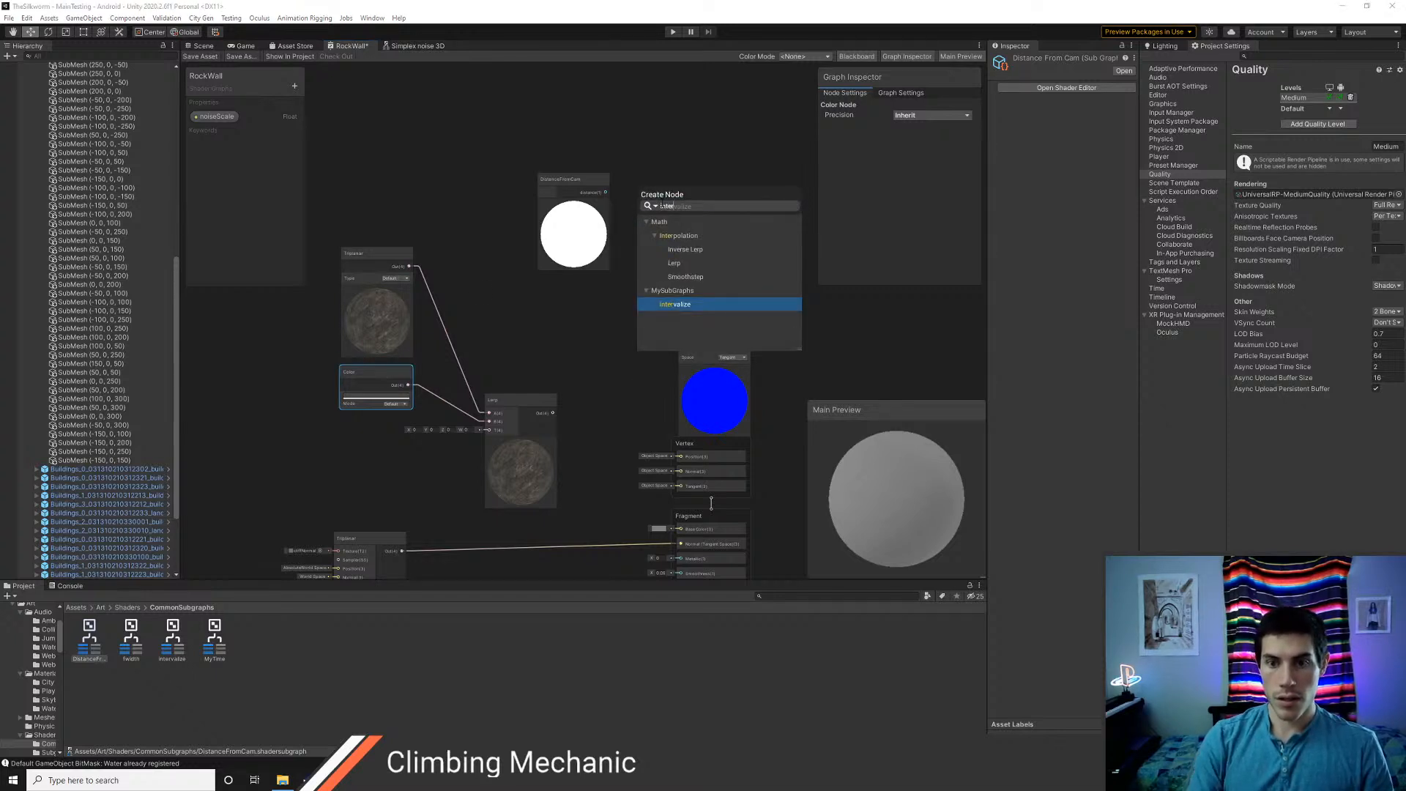
key("Return")
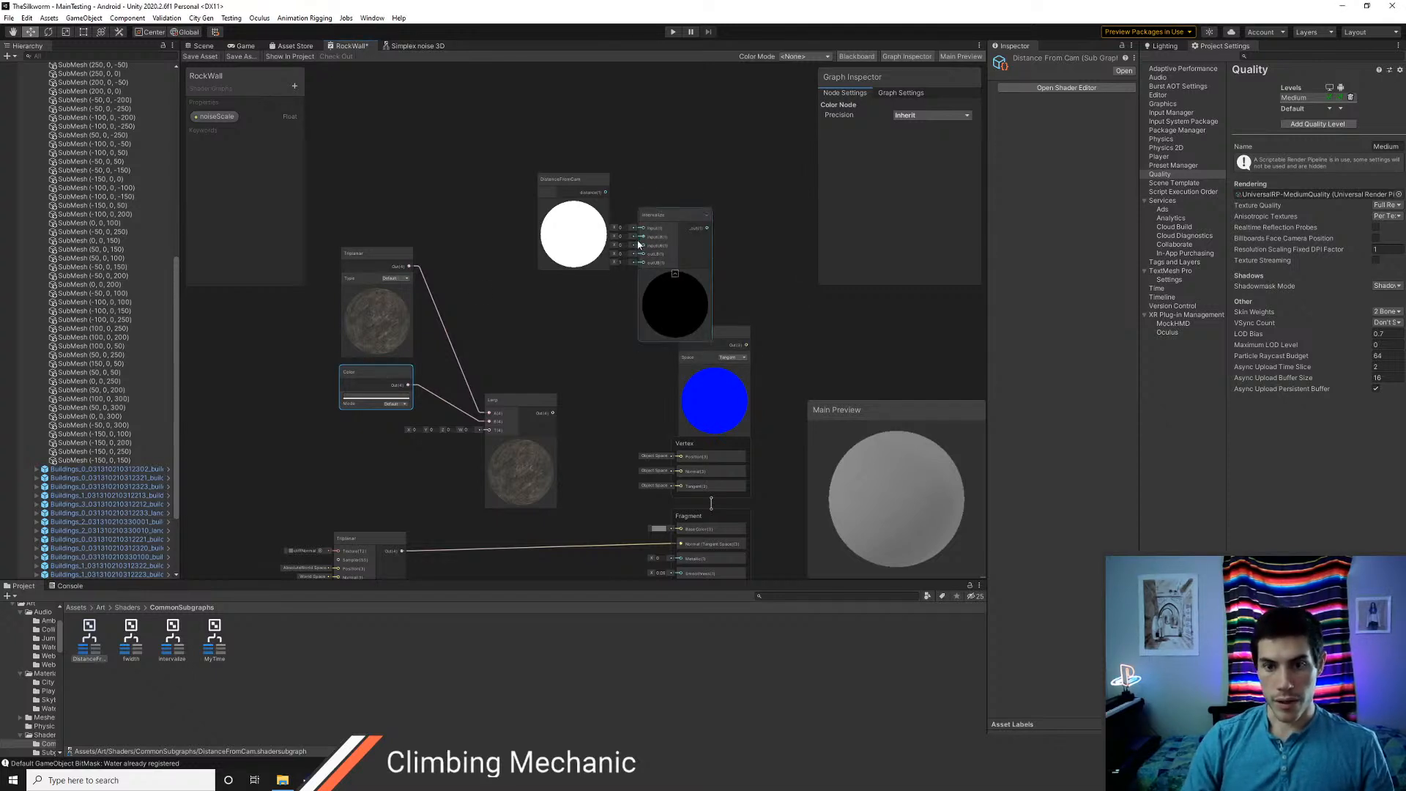
scroll(596, 290, "up", 1)
middle_click_drag(598, 323, 565, 352)
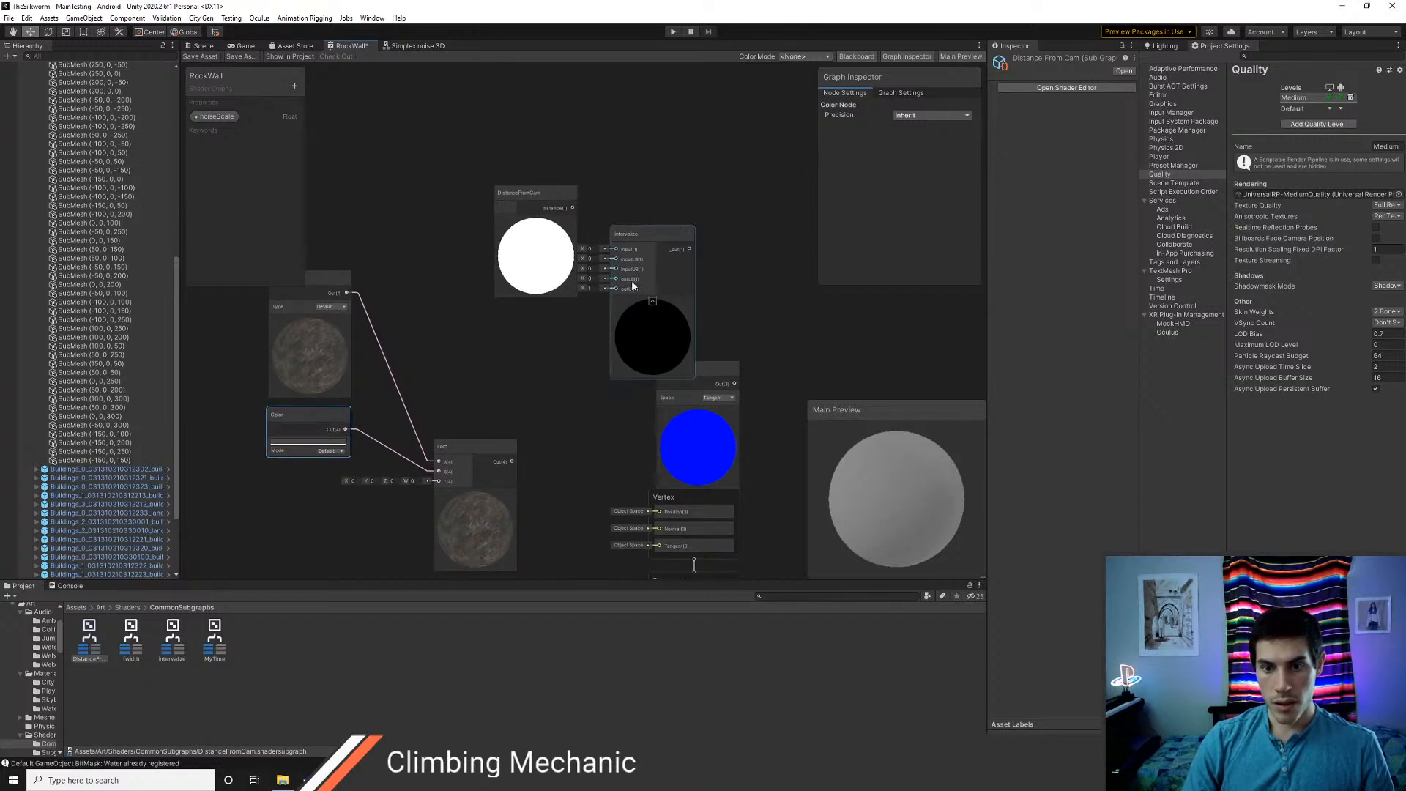
left_click(659, 233)
key("Delete")
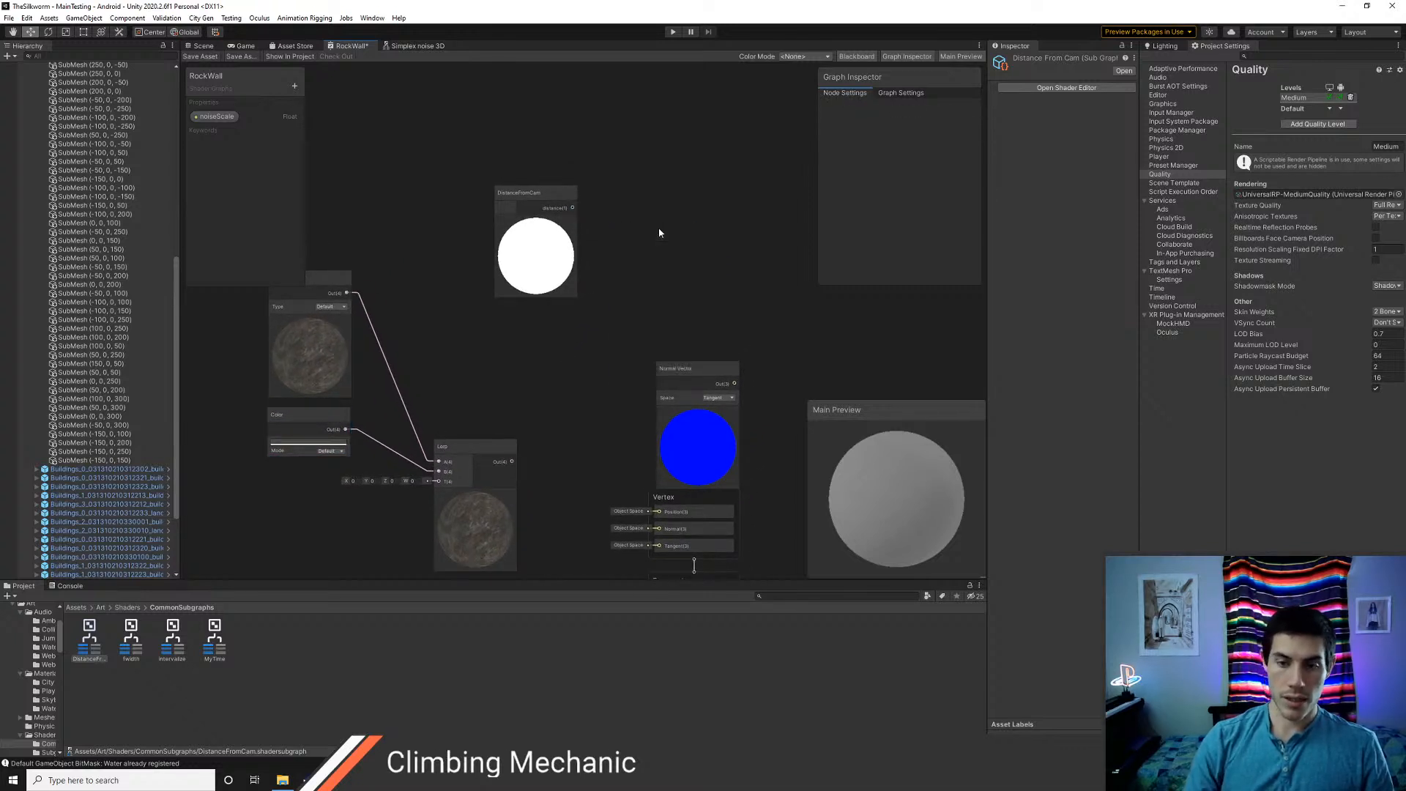
Add a Remap node beside DistanceFromCam and connect the distance output to its In port
right_click(651, 195)
left_click(662, 202)
type("remap")
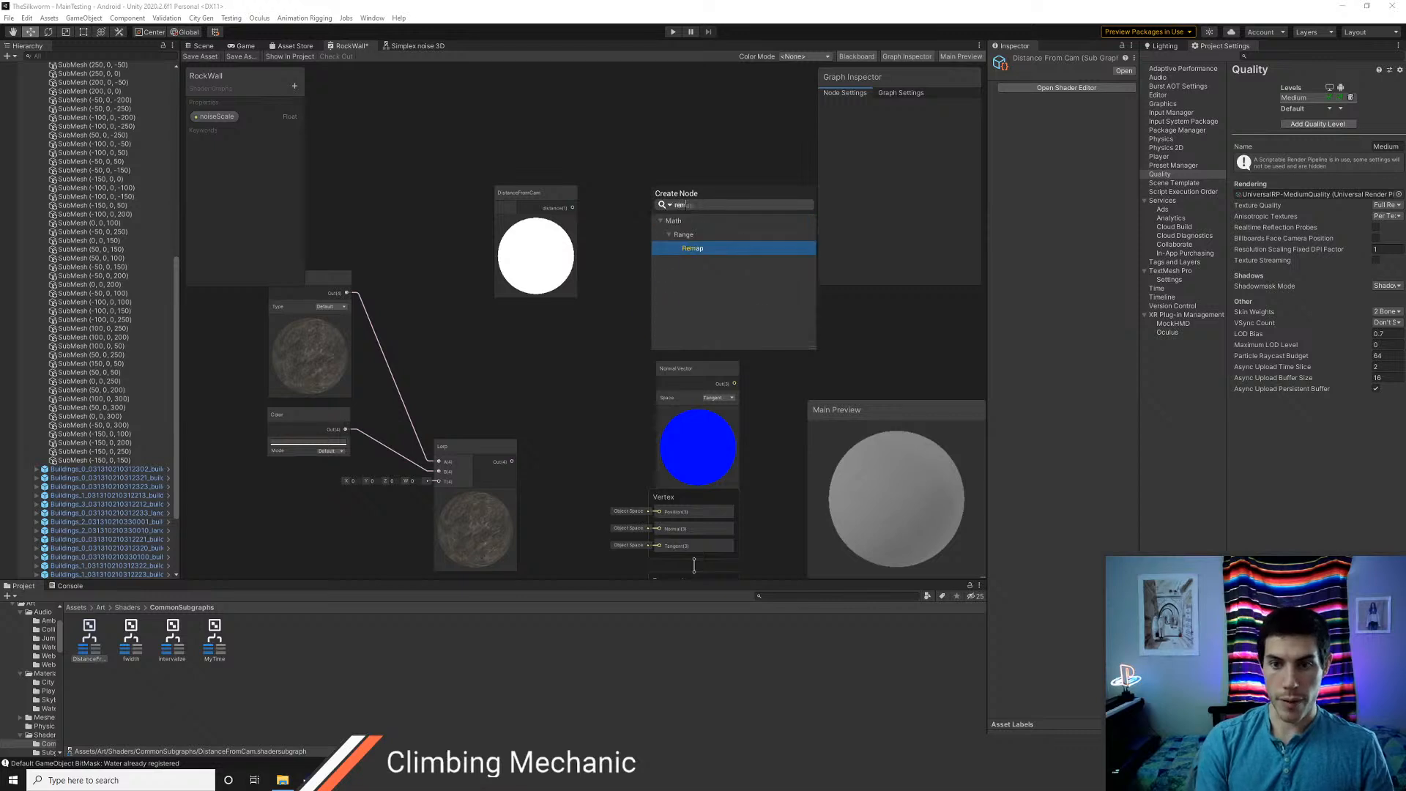
key("Return")
scroll(580, 314, "up", 1)
scroll(582, 313, "up", 1)
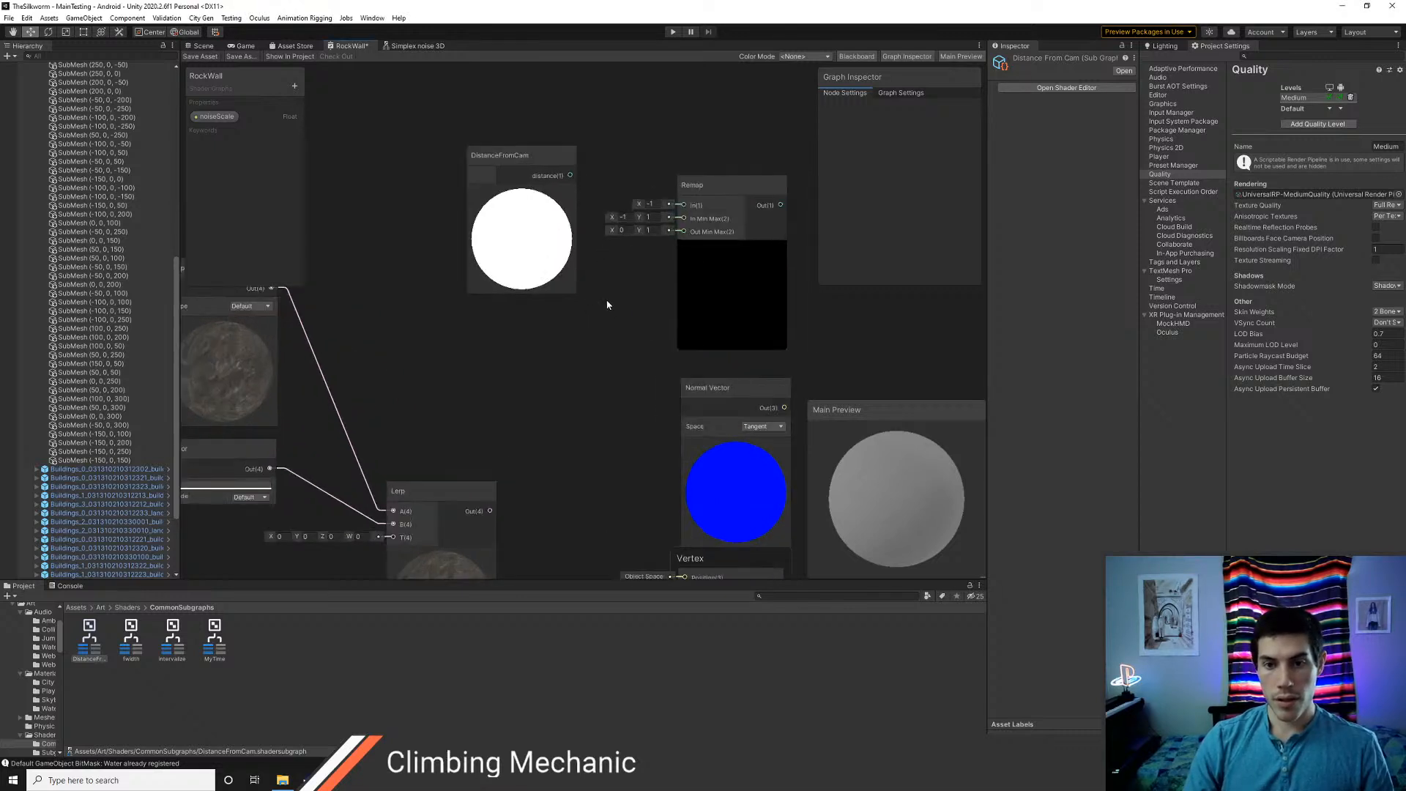
middle_click_drag(609, 305, 582, 374)
left_click(669, 254)
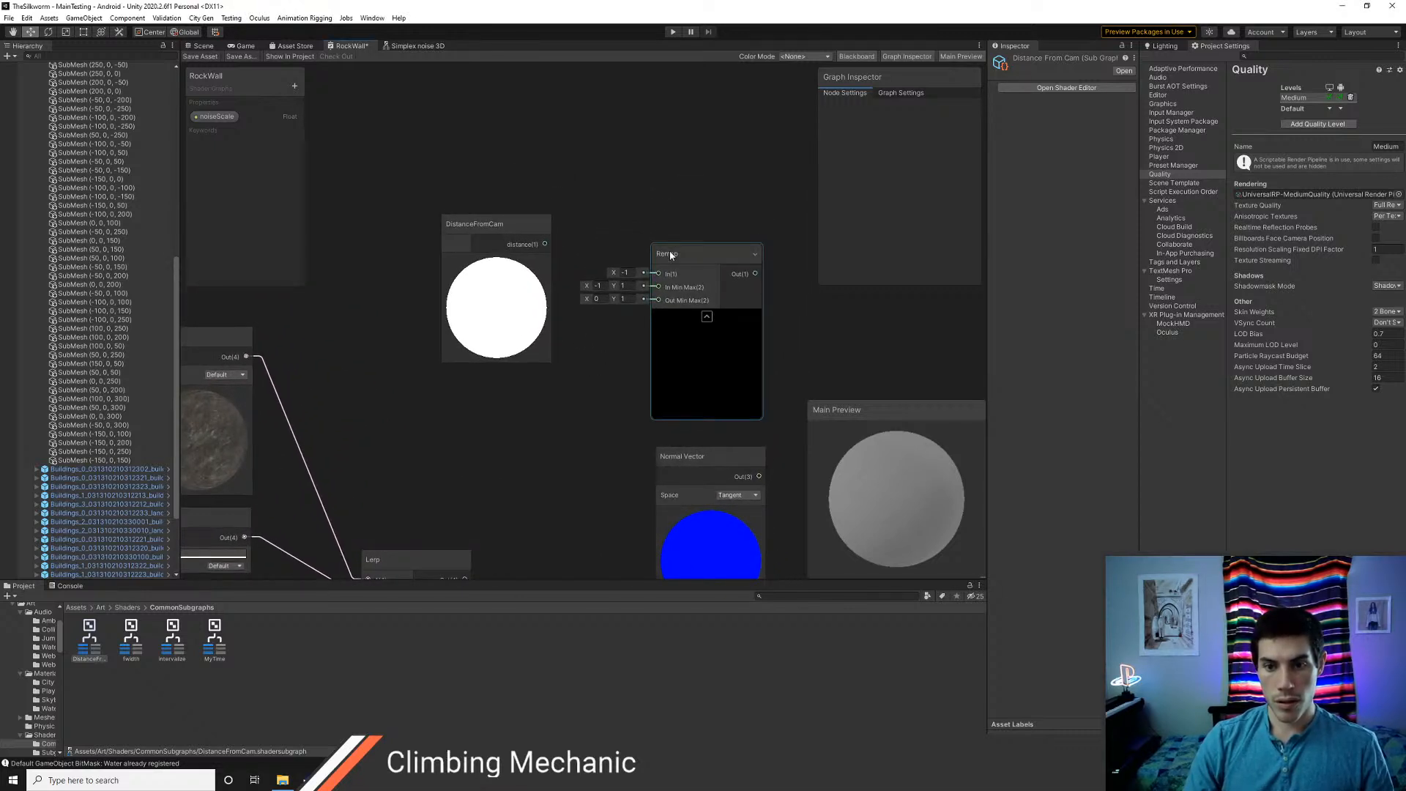
left_click_drag(669, 251, 657, 225)
left_click_drag(546, 243, 646, 249)
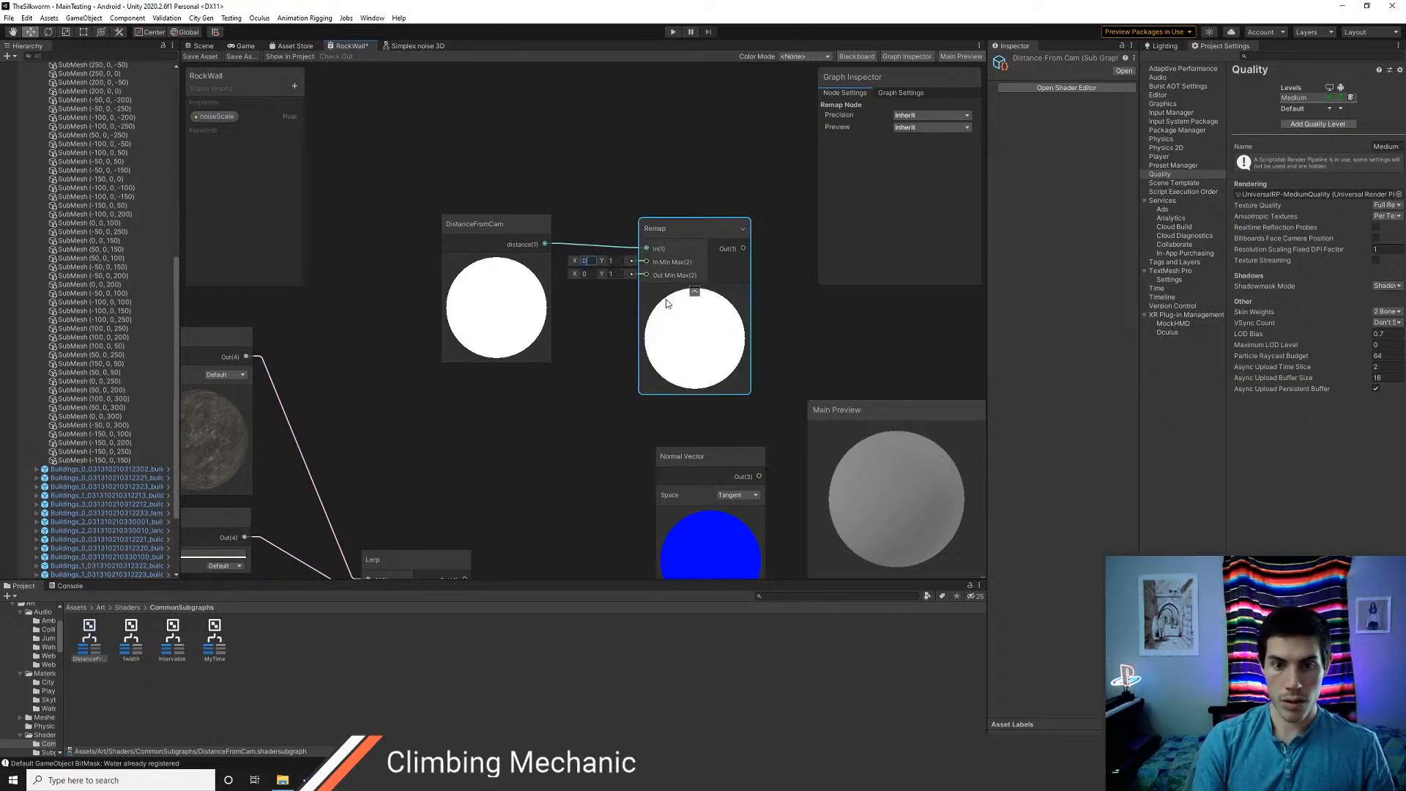
Set the Remap node's In Min Max range to 0 and 25
type("0")
key("Tab")
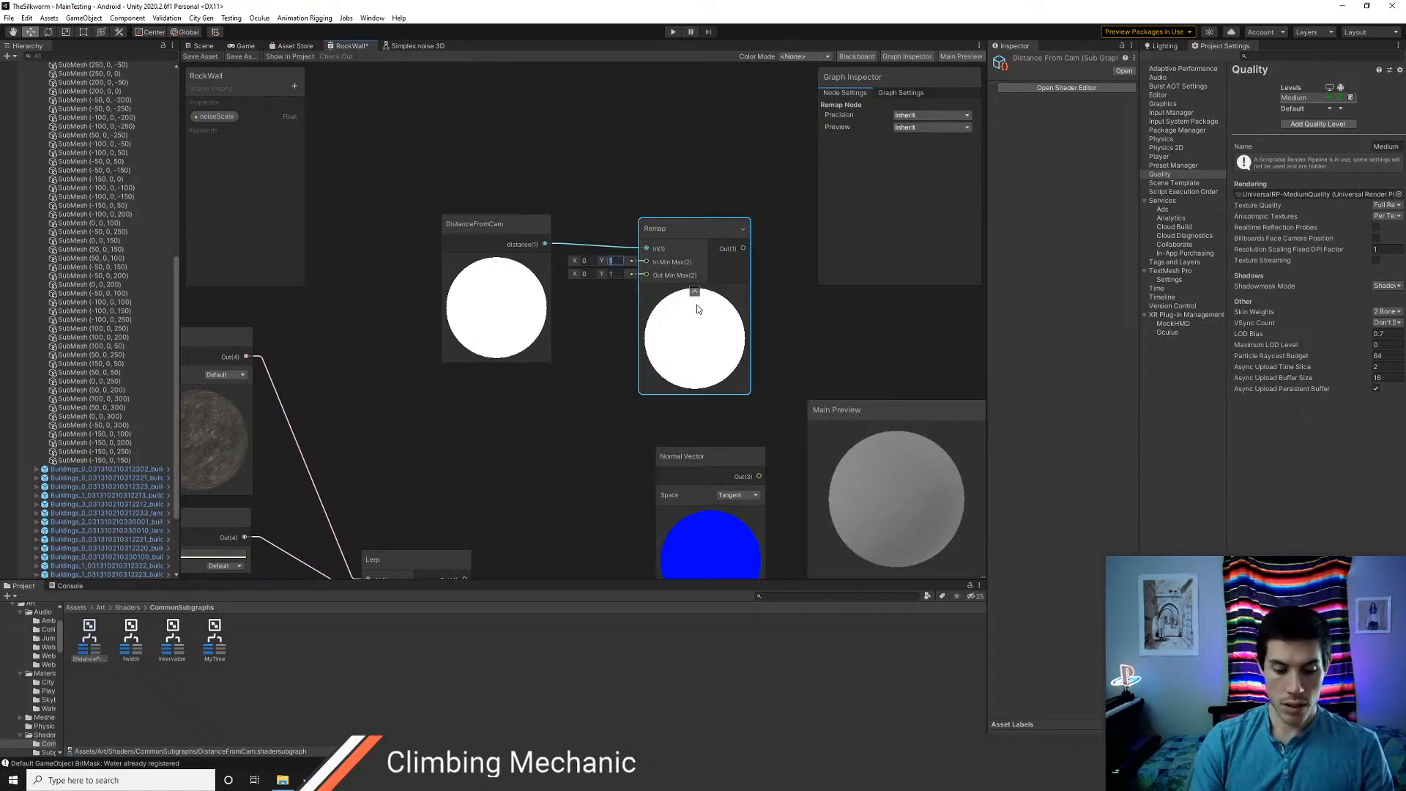
type("2")
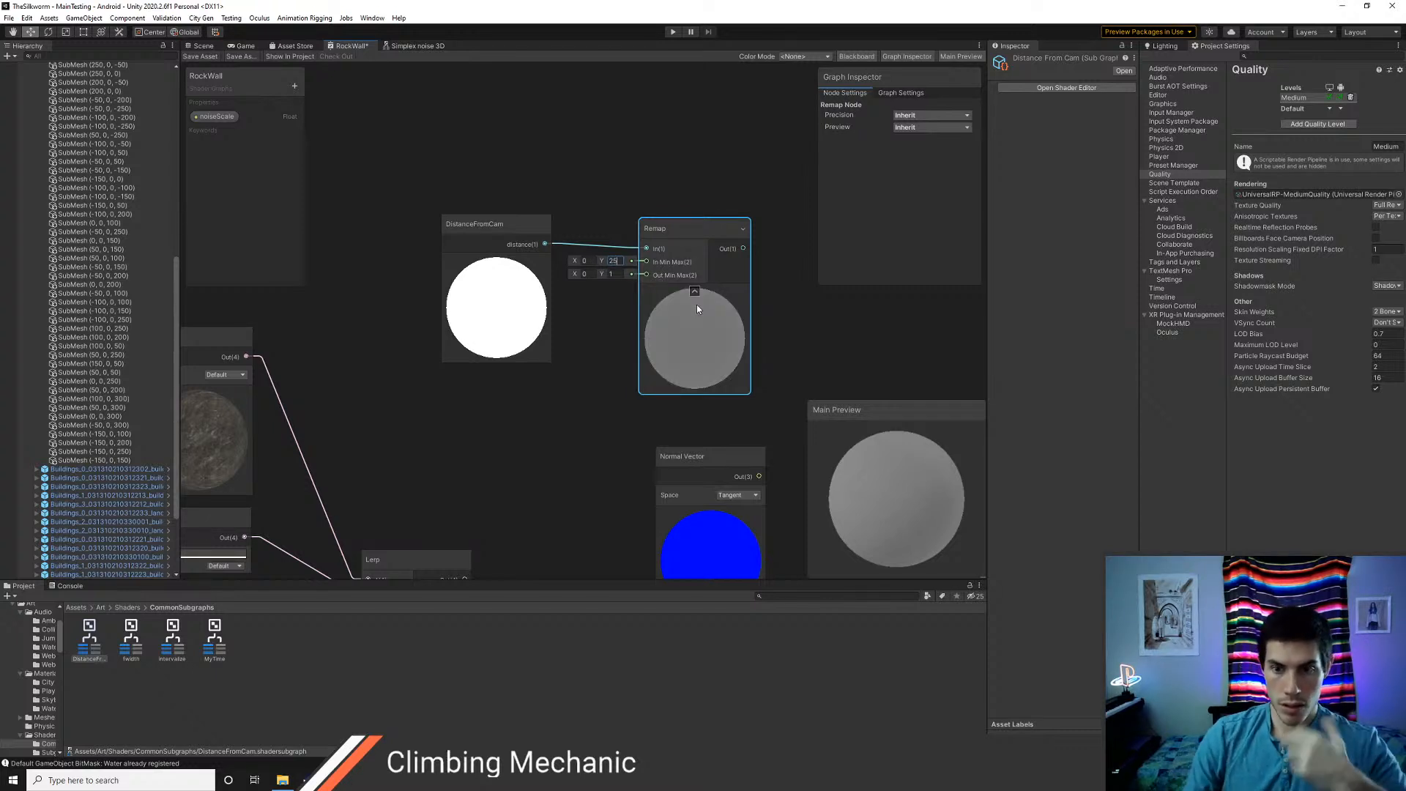
type("5")
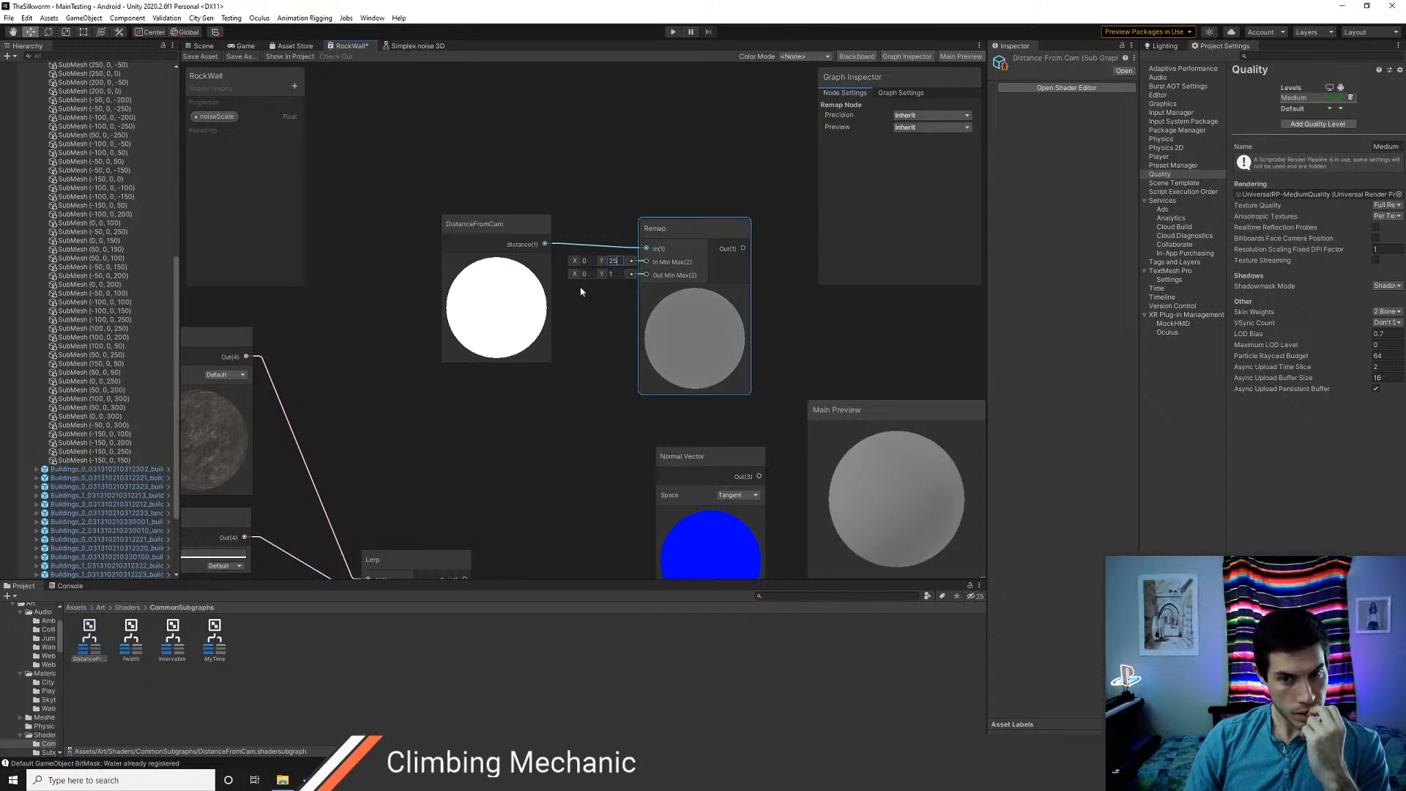
Move the DistanceFromCam and Remap nodes together to just below the Color node
middle_click_drag(490, 430, 552, 351)
left_click(588, 156)
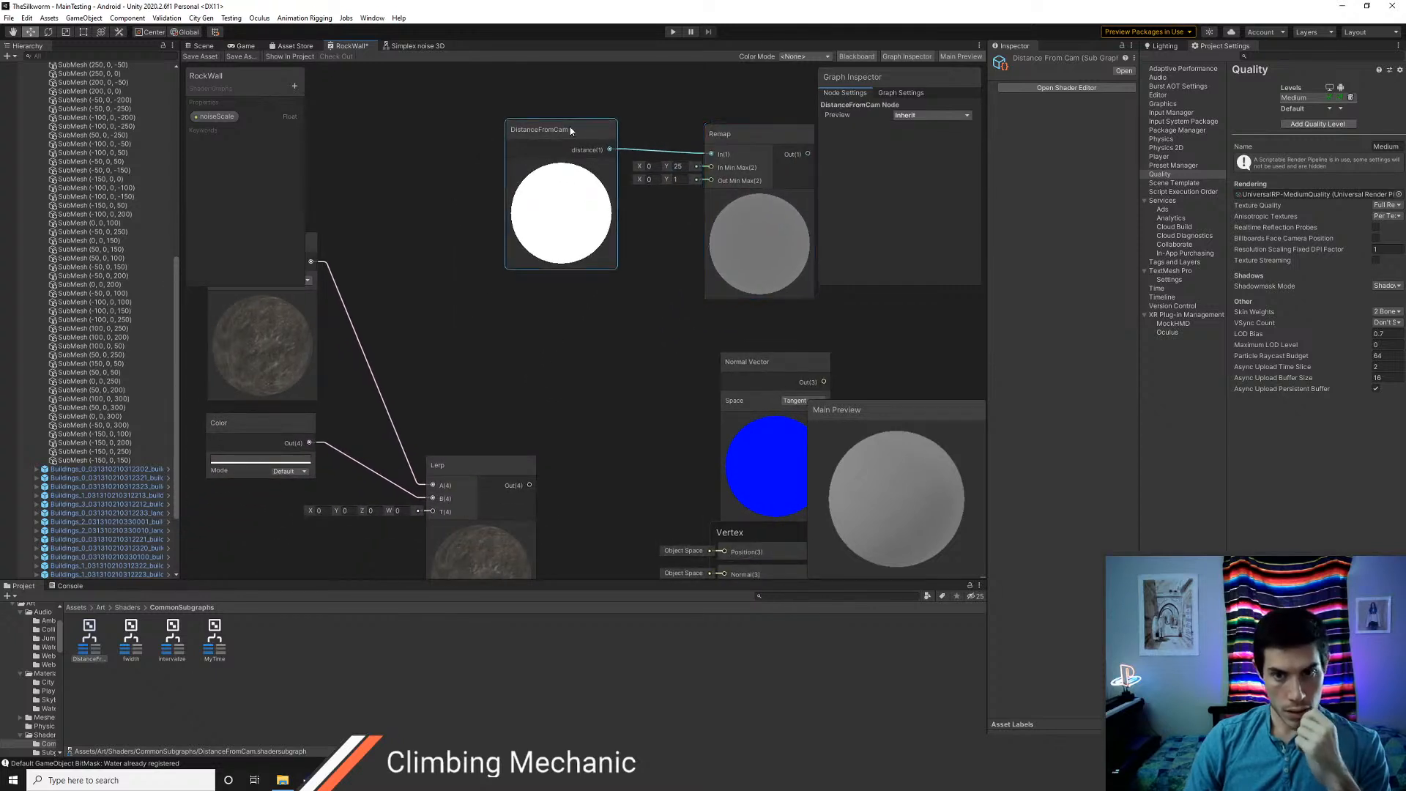
scroll(560, 225, "down", 3)
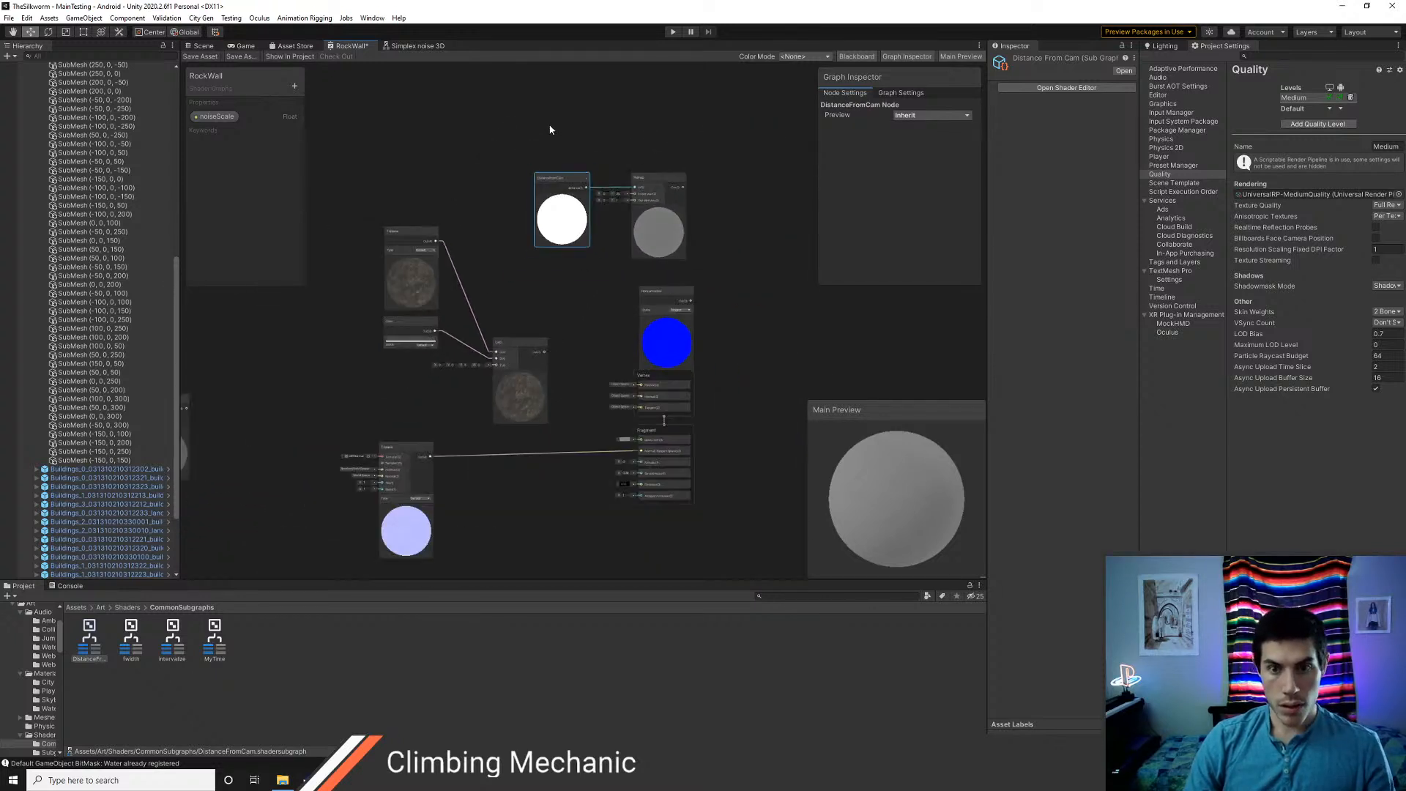
left_click_drag(550, 132, 412, 364)
left_click(402, 356)
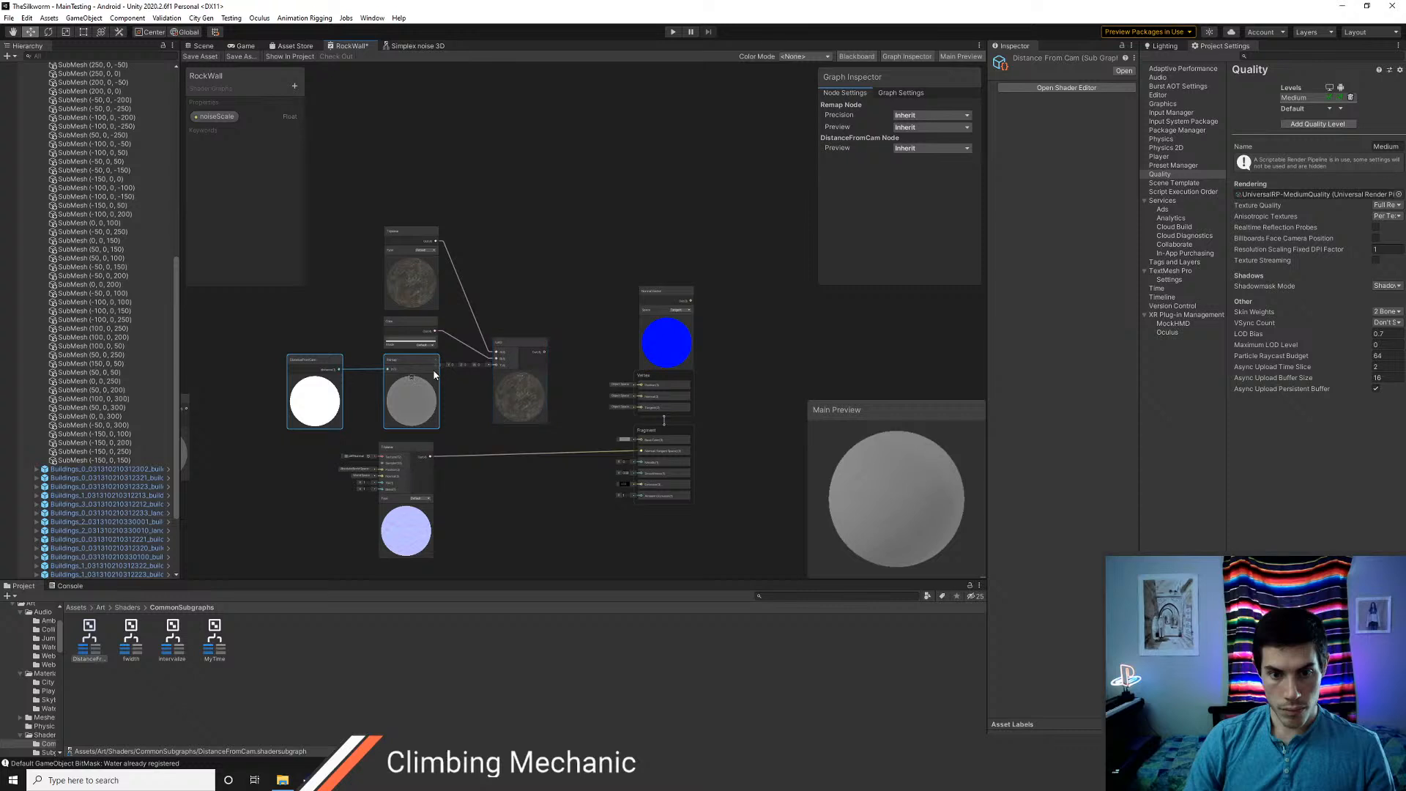
Connect the Remap output to the Lerp node's T input and collapse Remap's unused ports
scroll(441, 372, "up", 5)
left_click_drag(440, 370, 576, 358)
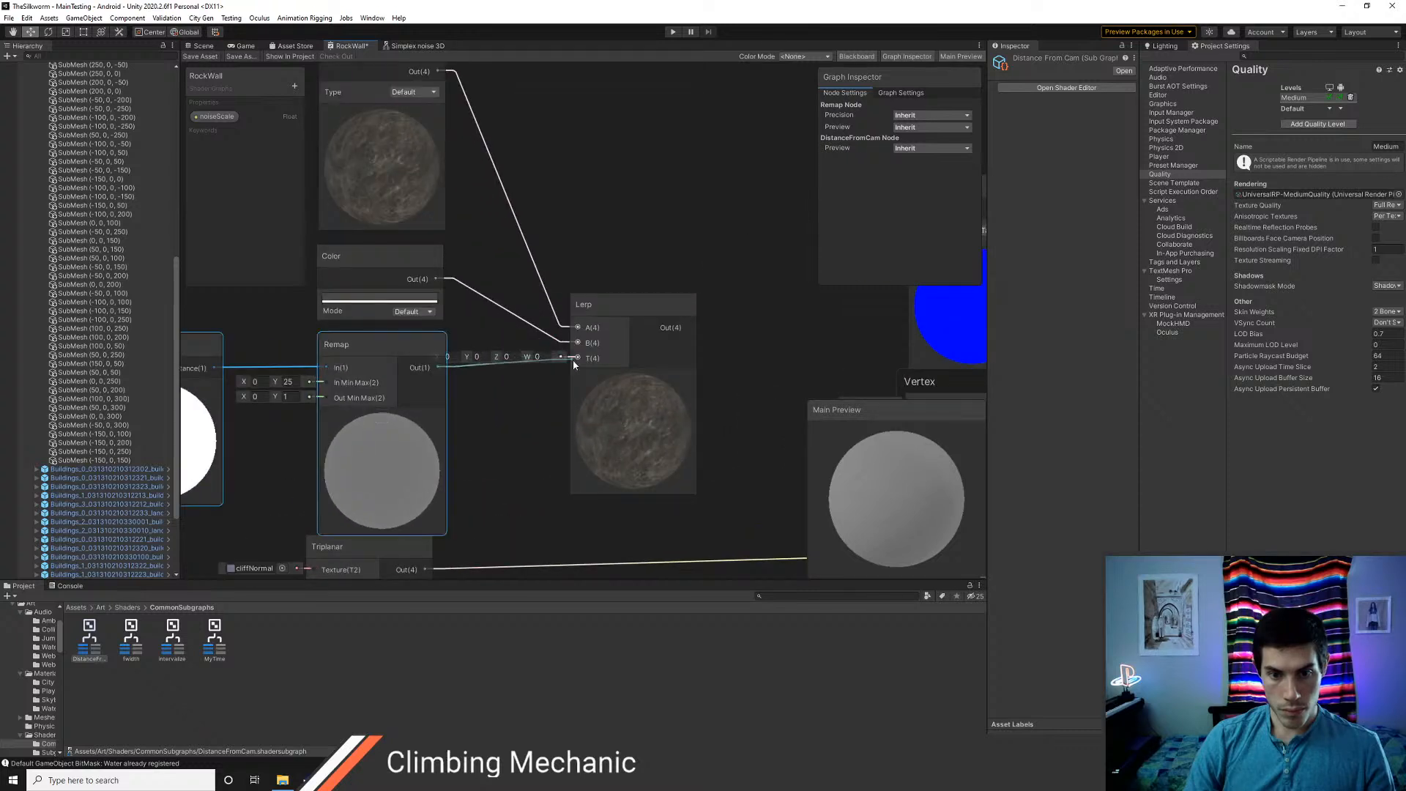
left_click(436, 347)
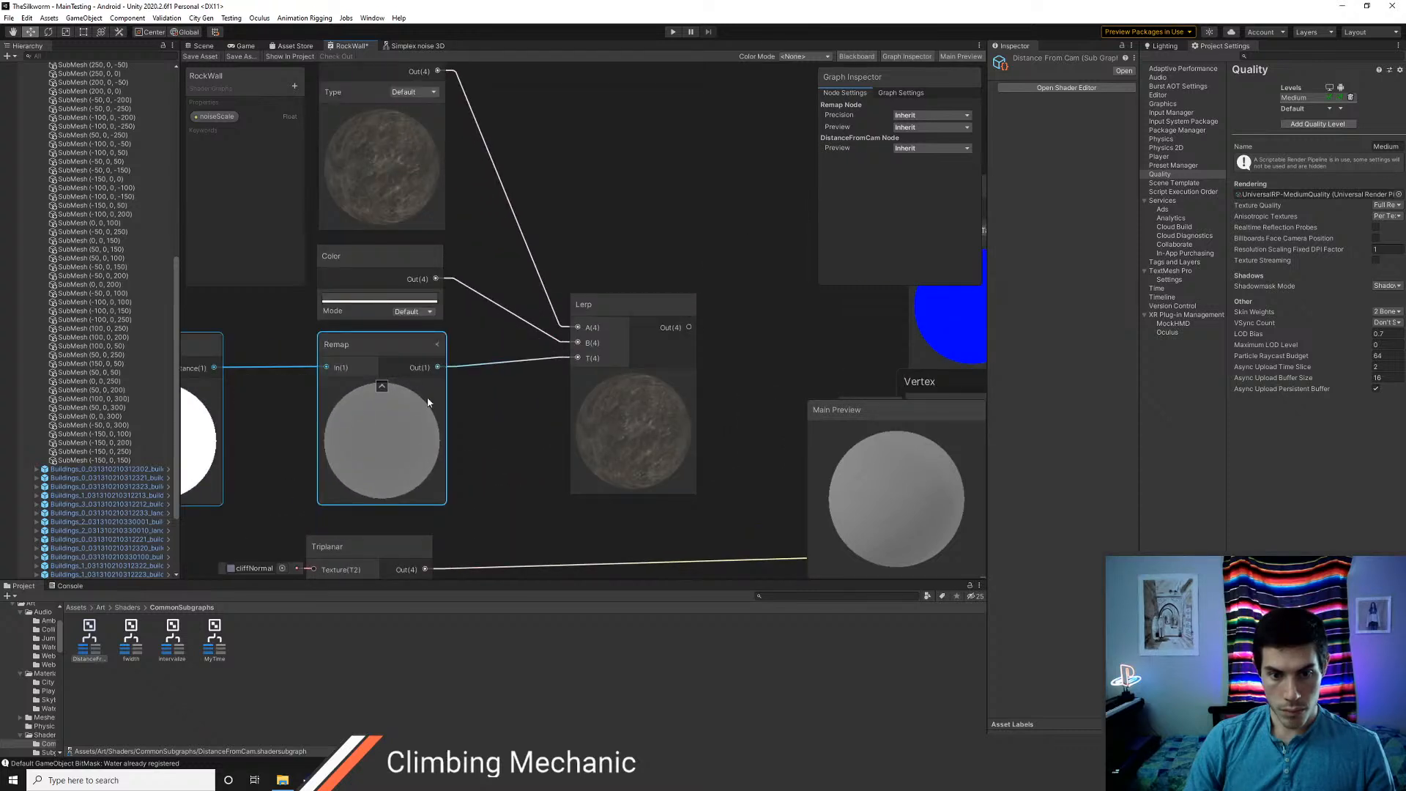
scroll(472, 405, "down", 3)
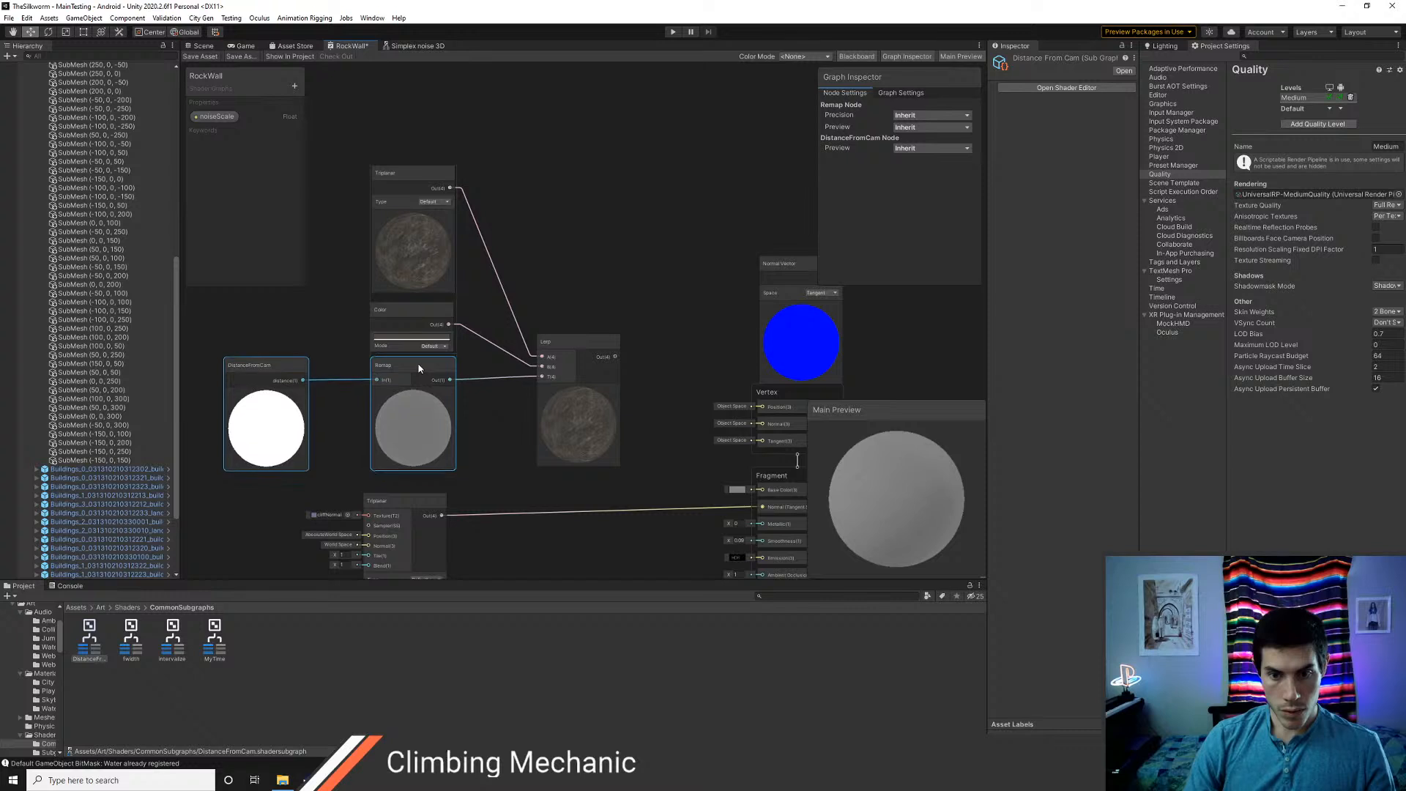
Save the RockWall shader and examine a building wall up close in the scene
left_click(202, 57)
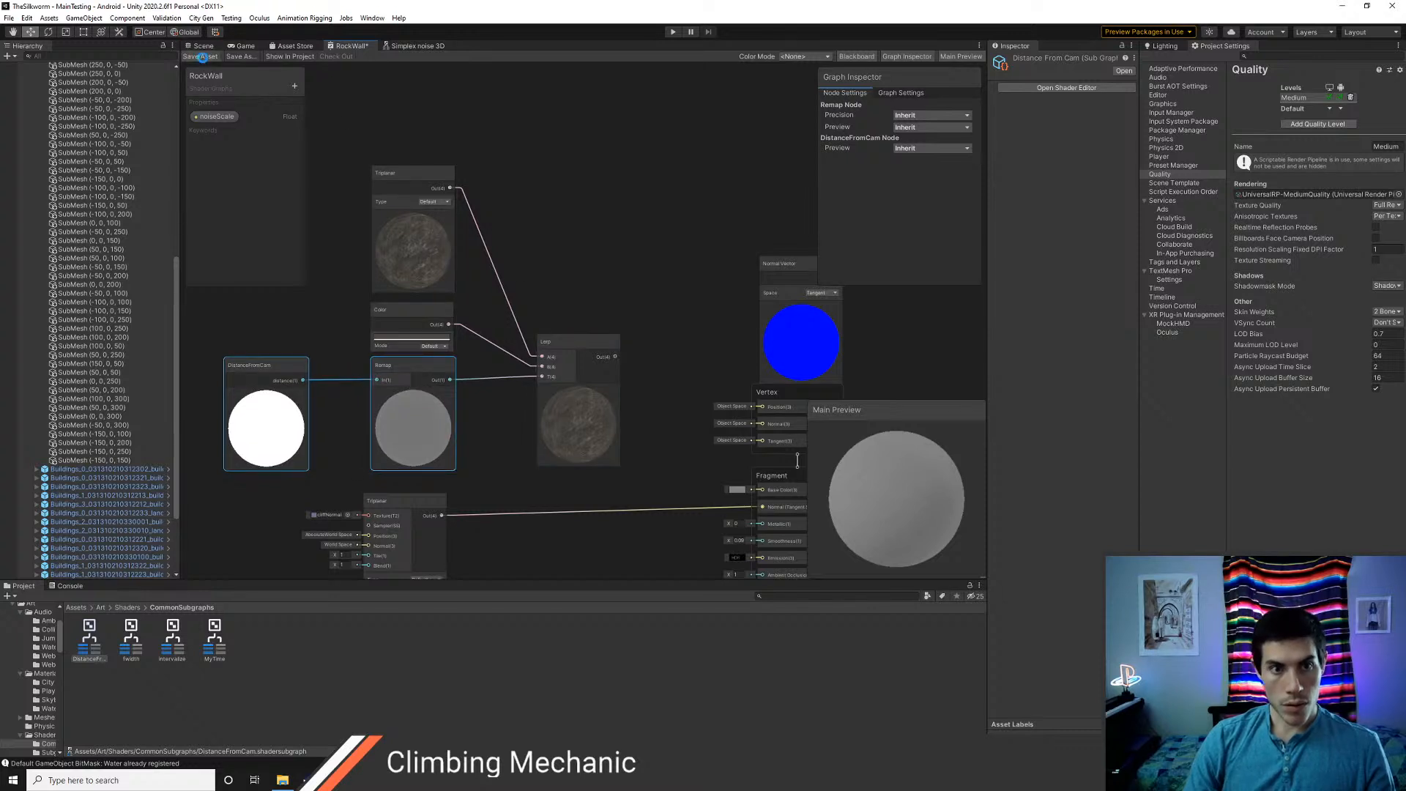
left_click(203, 46)
right_click_drag(541, 360, 571, 396)
key("s")
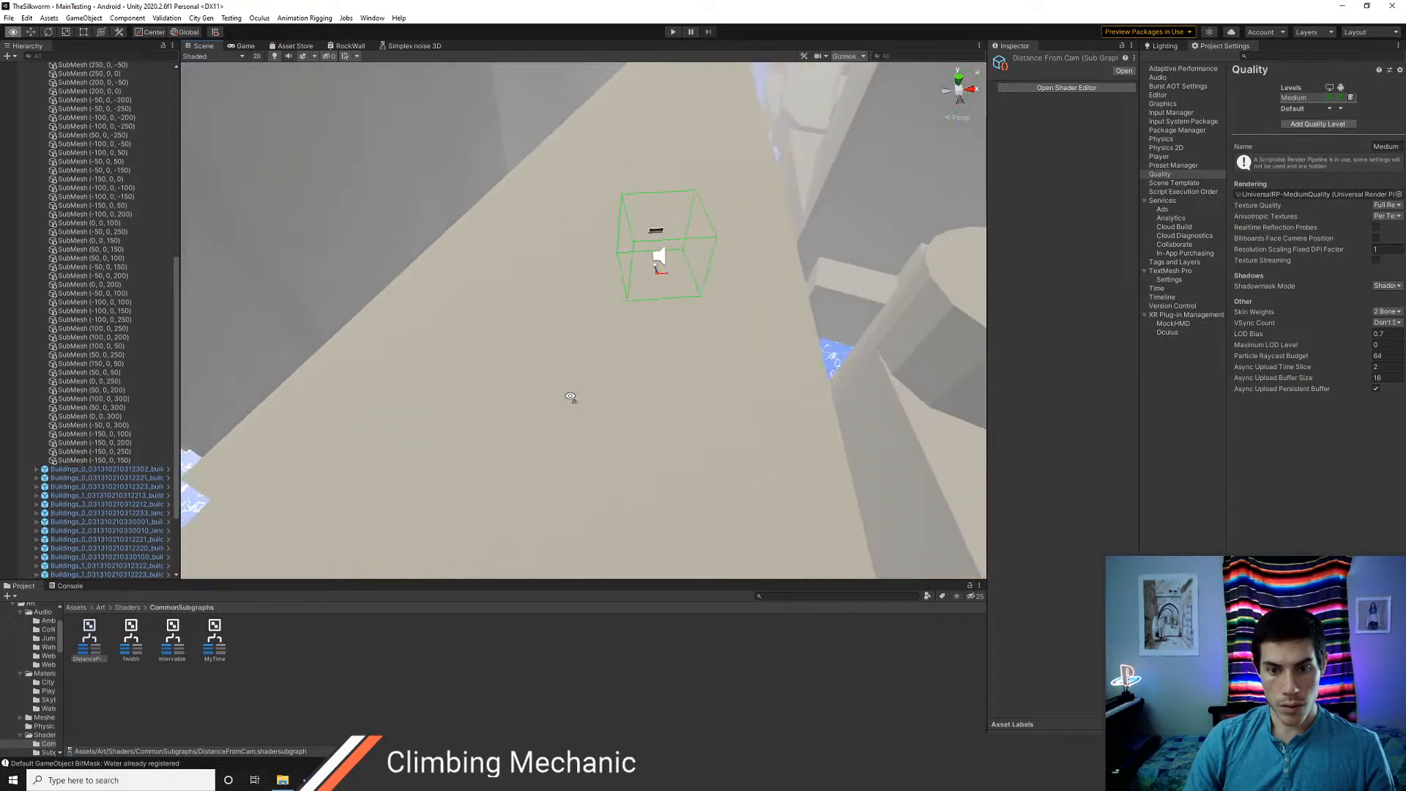
key("w")
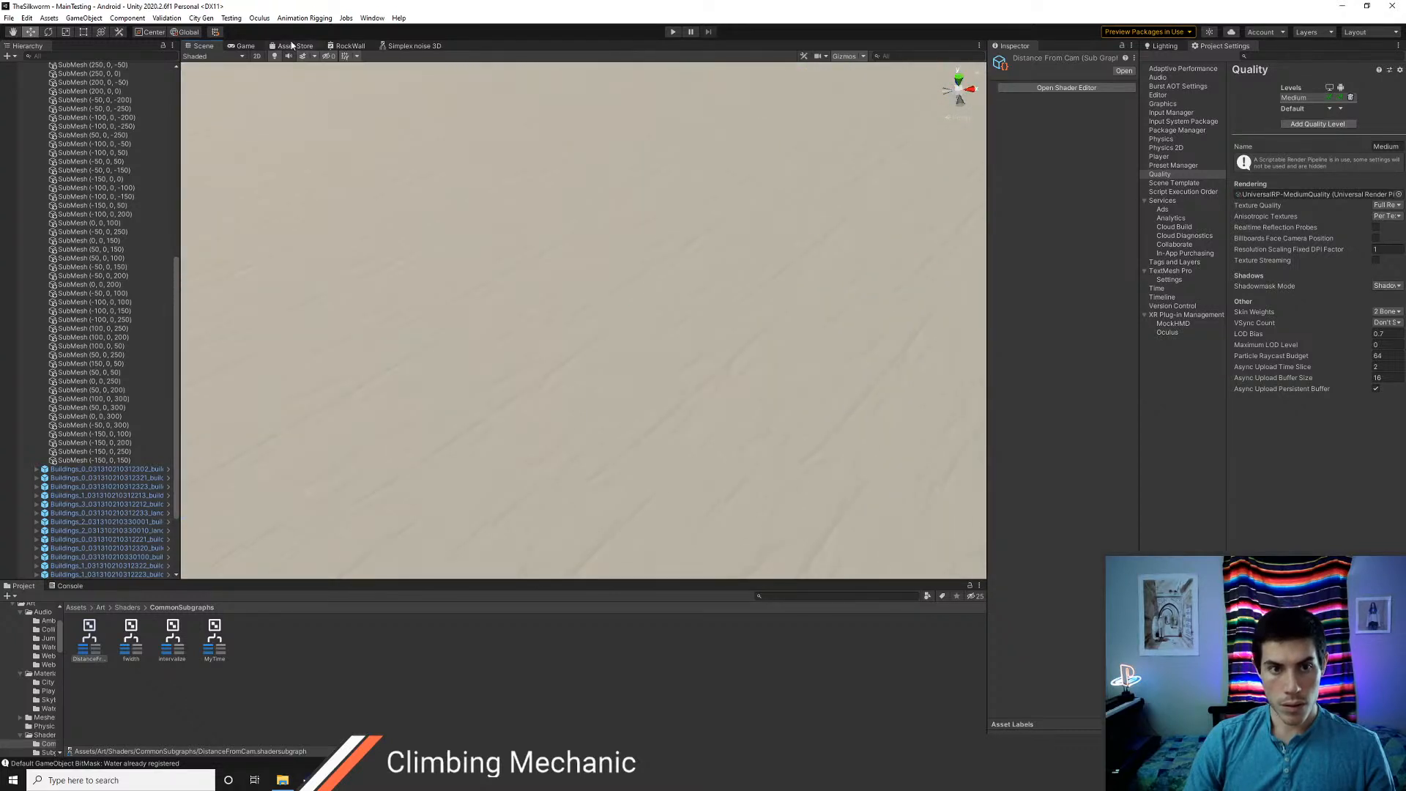
Try to connect the Lerp output to the Fragment's Base Color in RockWall and check the wall in the scene
left_click(347, 45)
middle_click_drag(643, 455, 543, 311)
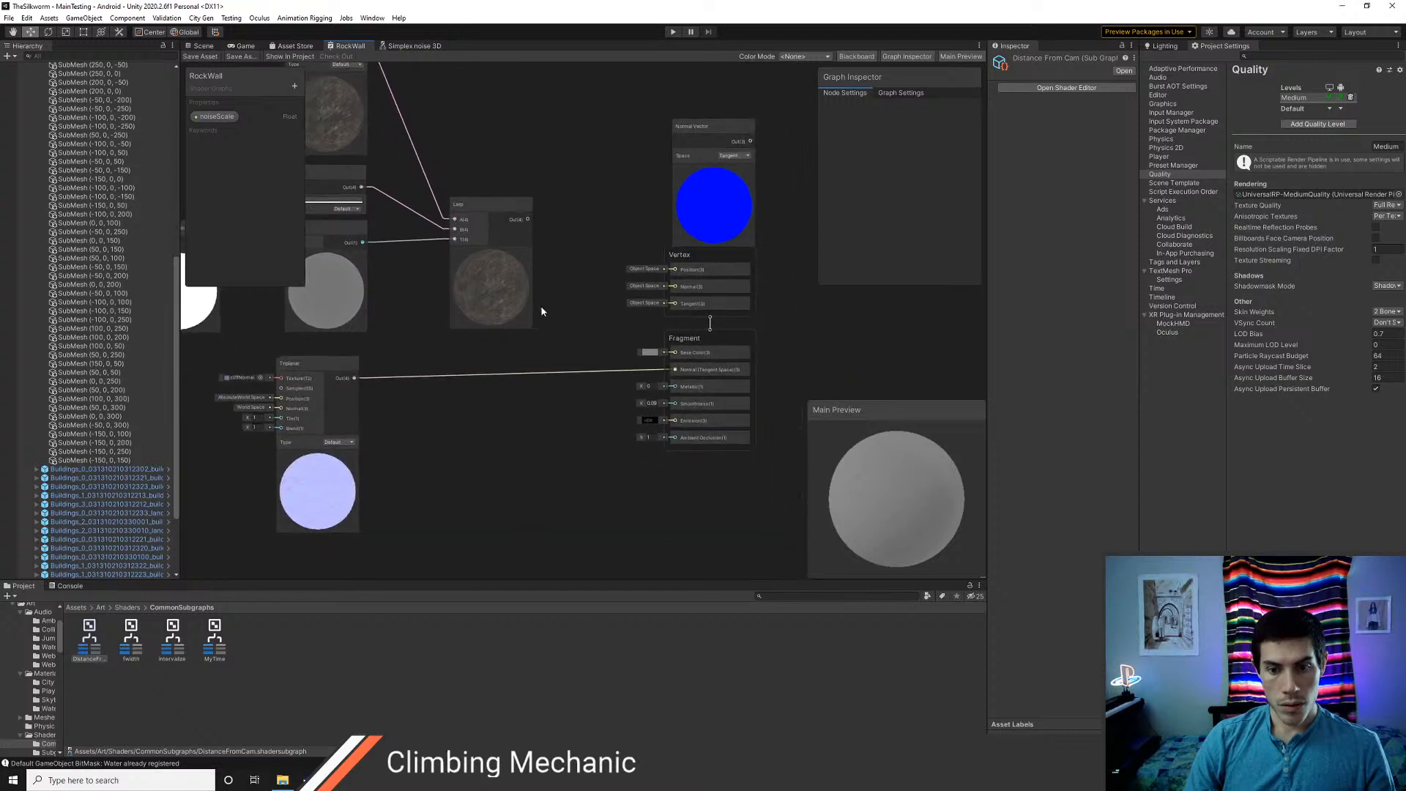
left_click_drag(527, 219, 660, 348)
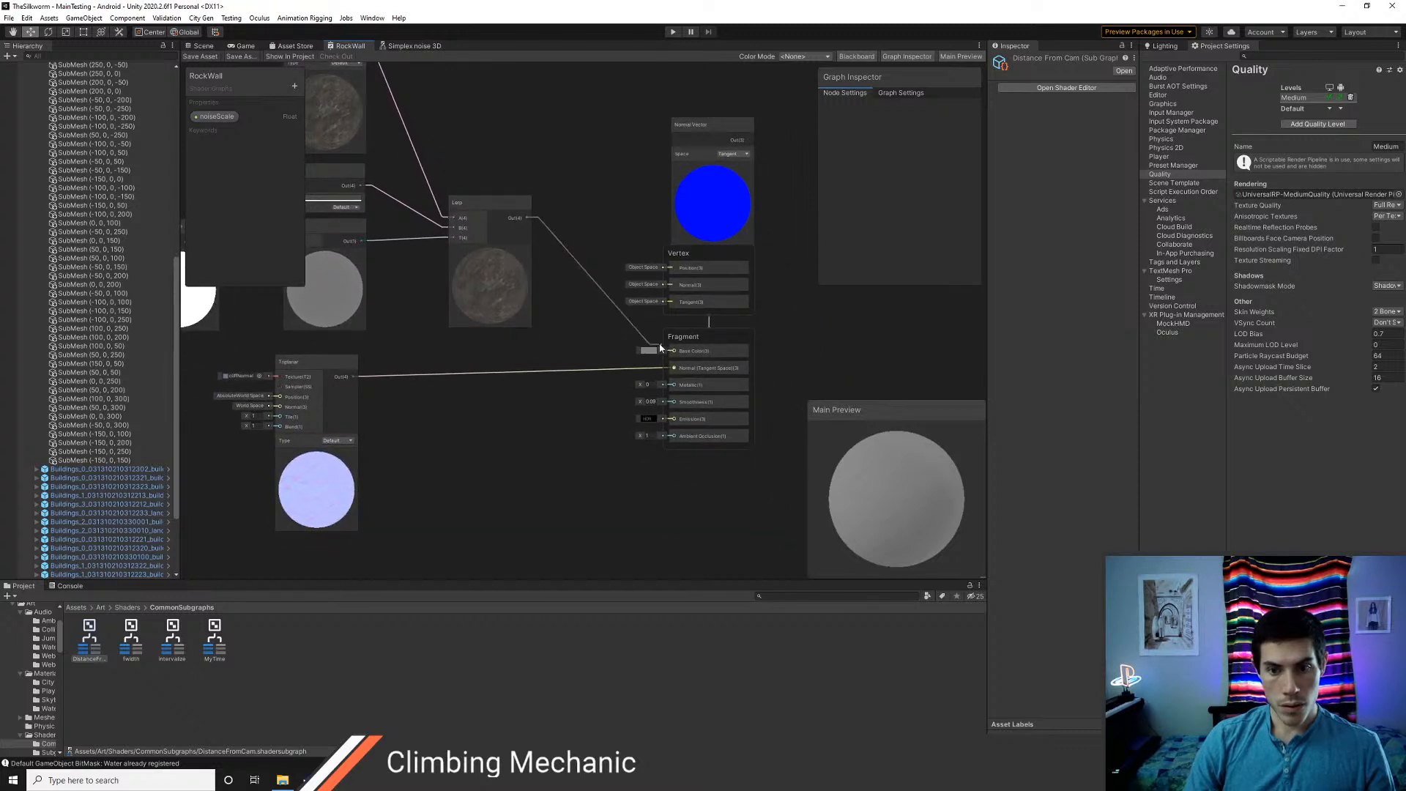
key("space")
key("Escape")
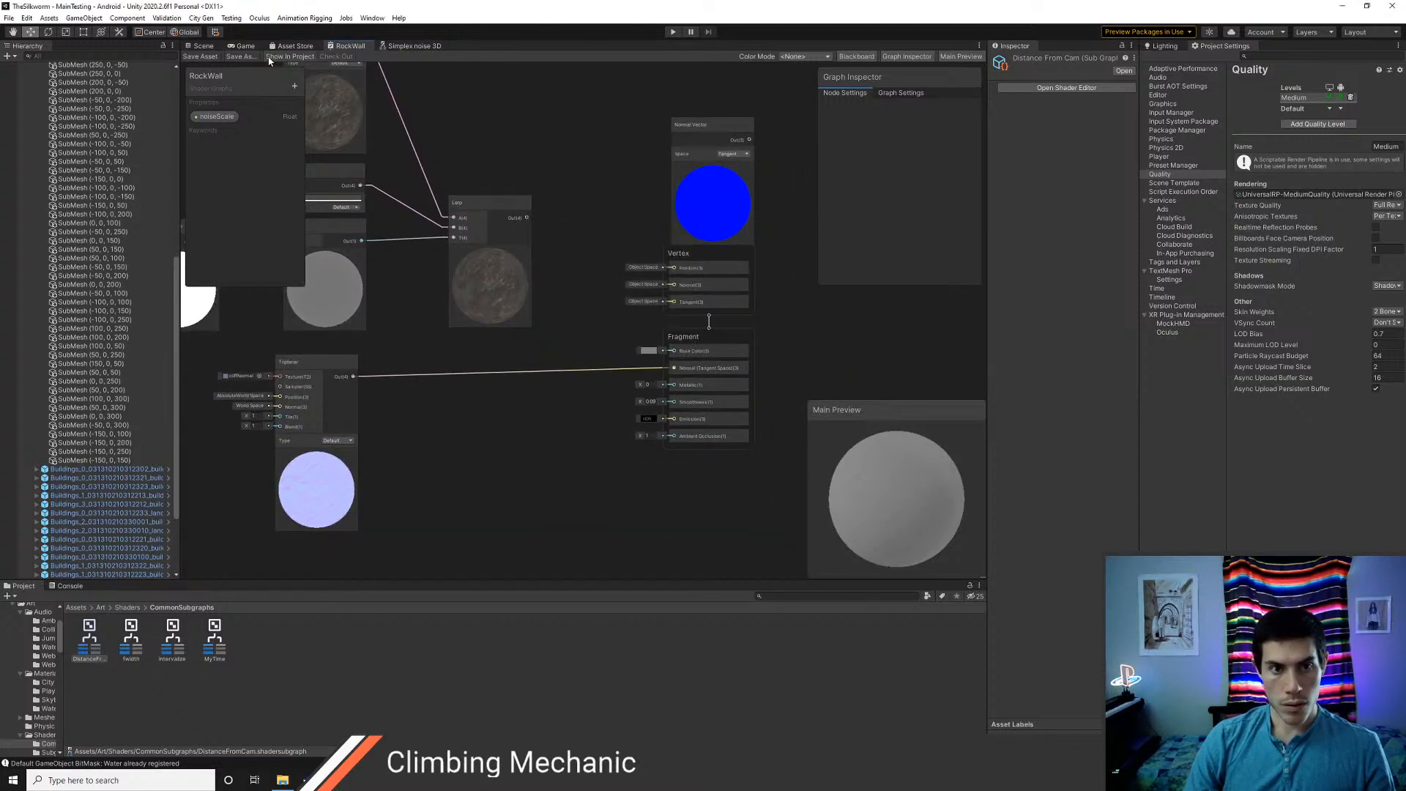
left_click(204, 46)
right_click_drag(547, 325, 601, 480)
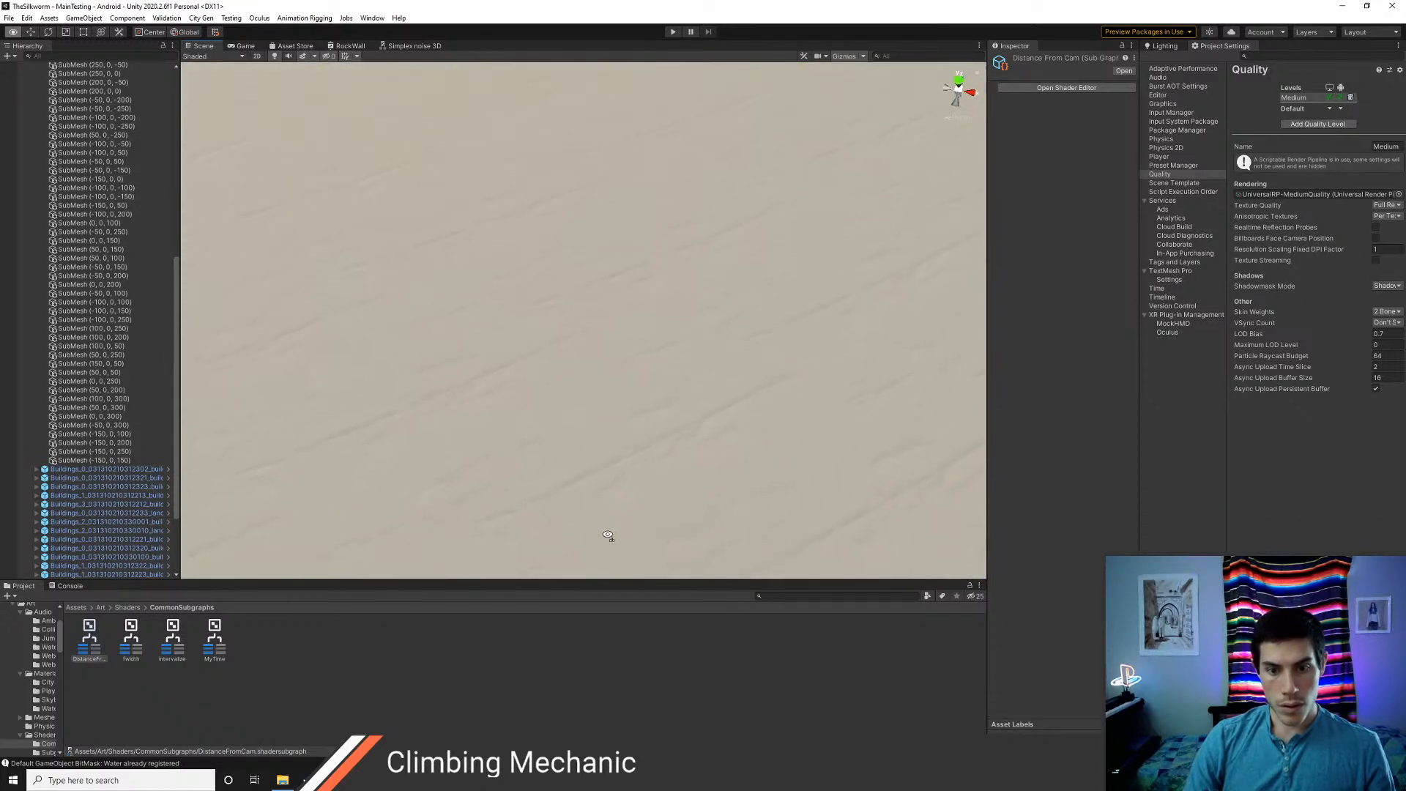
right_click_drag(606, 534, 479, 400)
Connect the Lerp node's output to the Fragment's Base Color input and save the RockWall shader
left_click(350, 46)
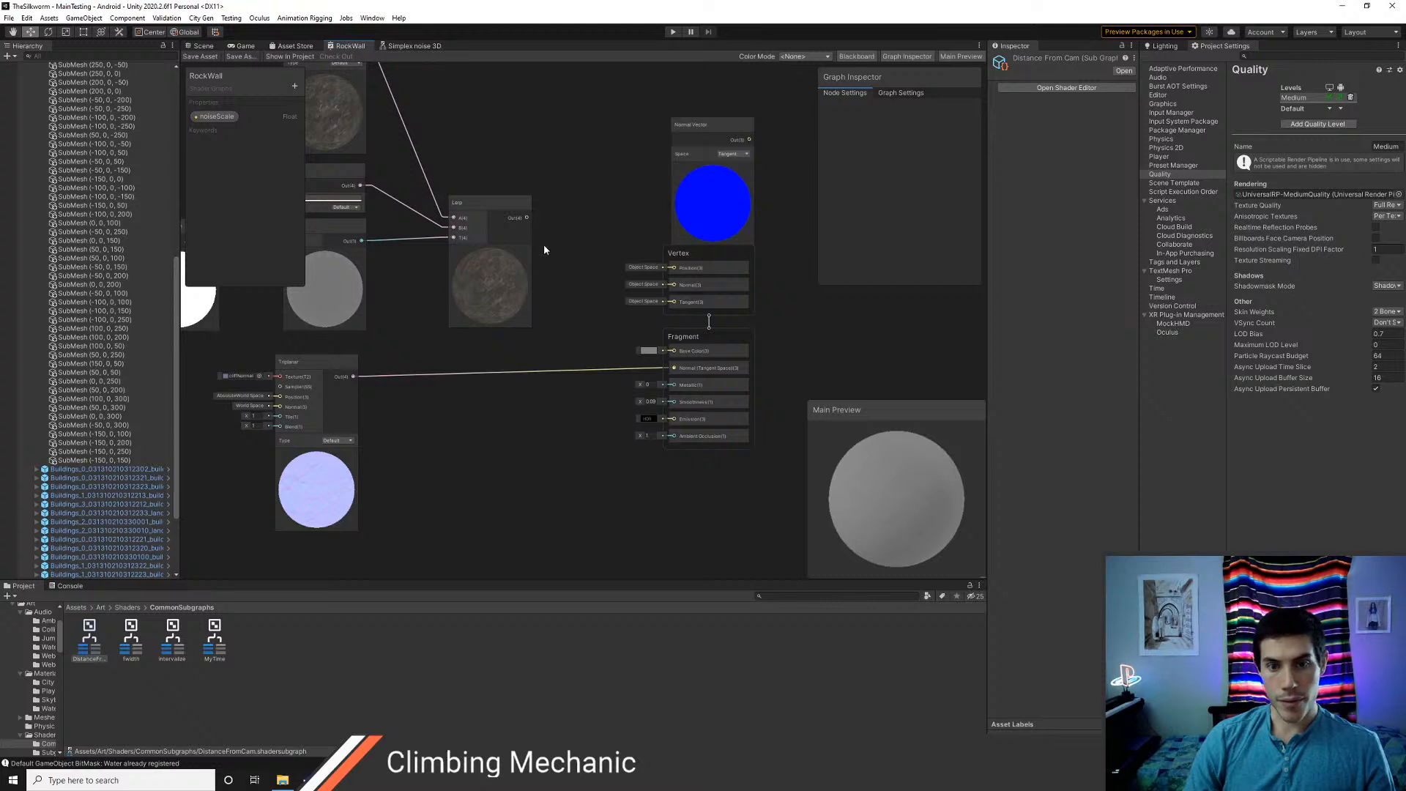
left_click_drag(527, 217, 673, 351)
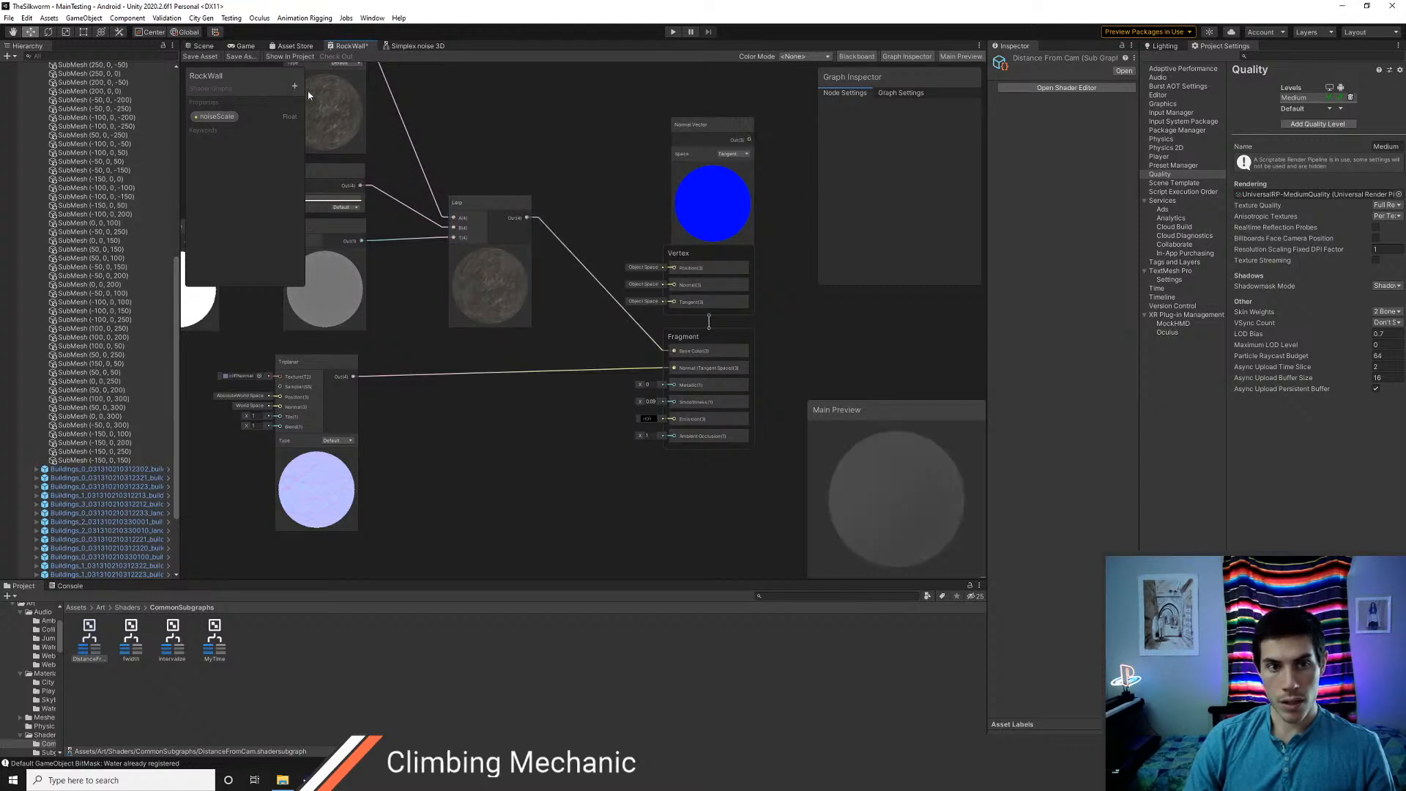
left_click(201, 57)
Examine how the rock texture blends into the flat colour with distance along a building's long roof in the scene
left_click(202, 46)
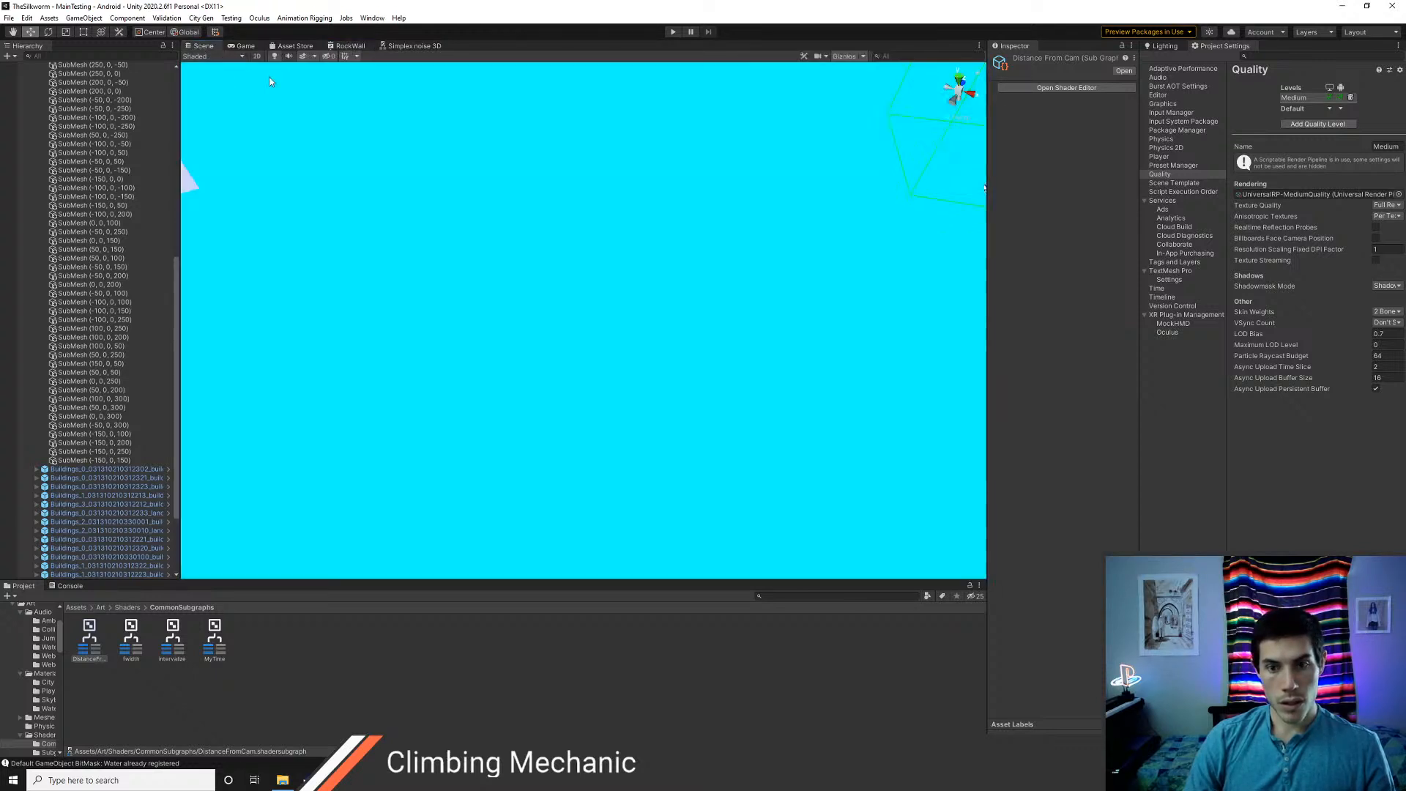
right_click_drag(580, 364, 615, 451)
key("w")
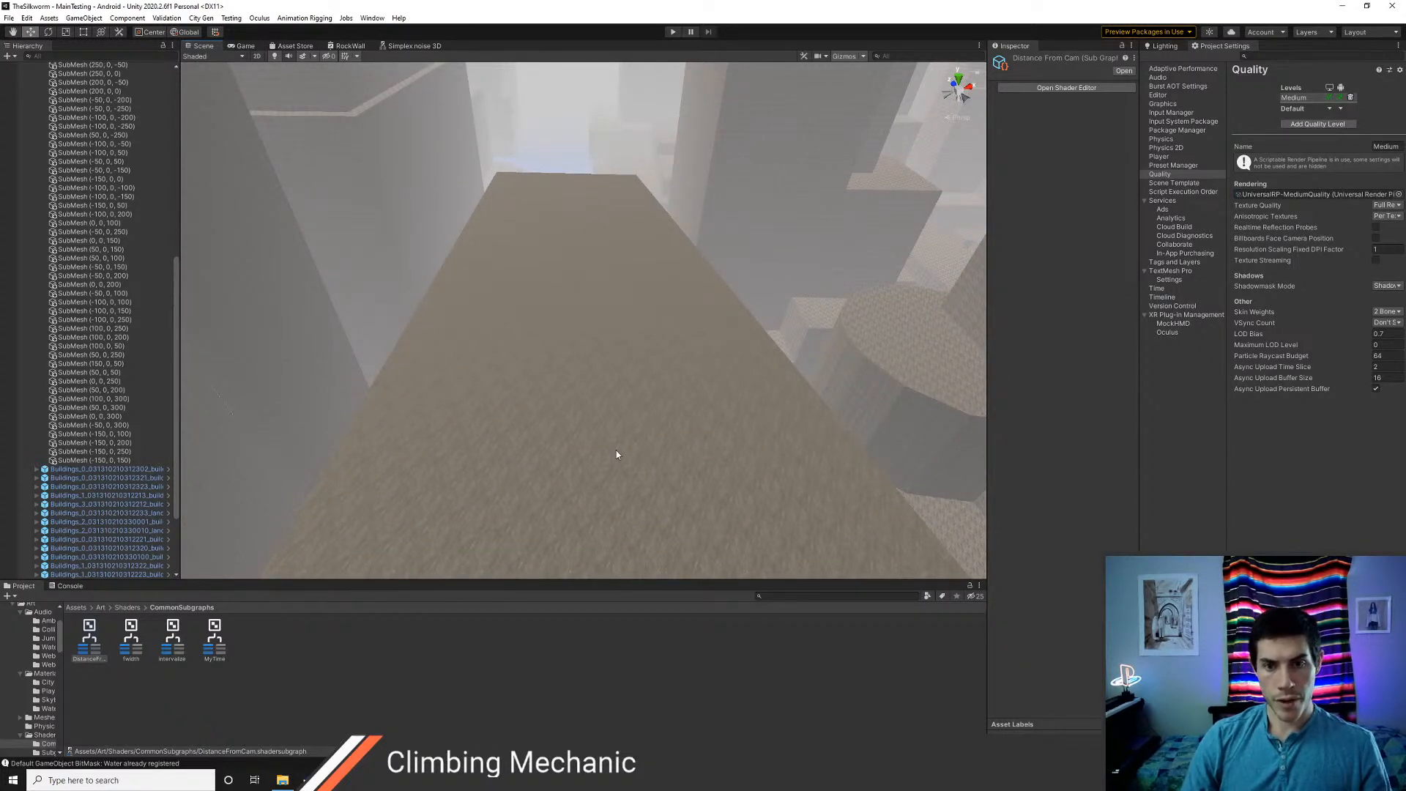
scroll(582, 322, "up", 1)
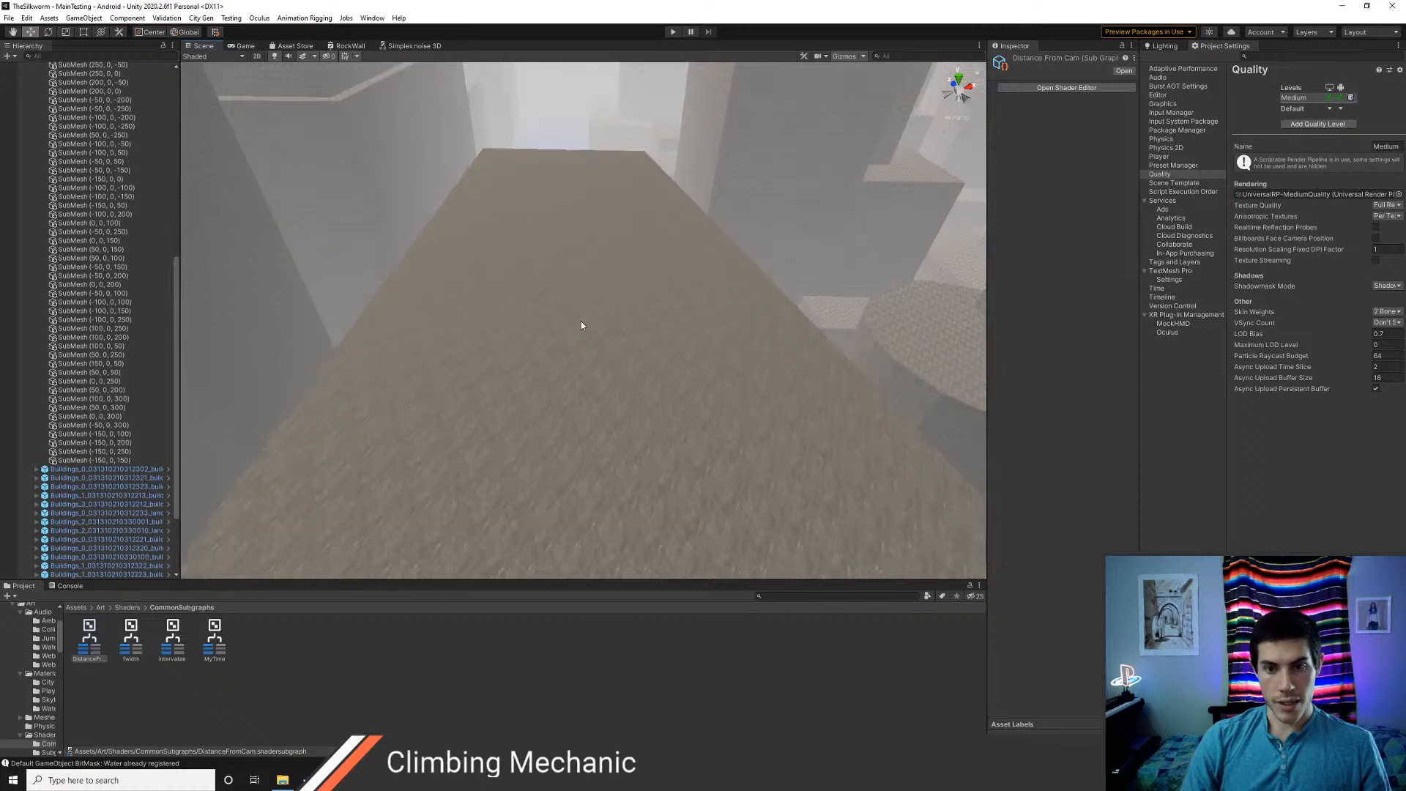
scroll(581, 322, "down", 1)
right_click_drag(568, 346, 568, 330)
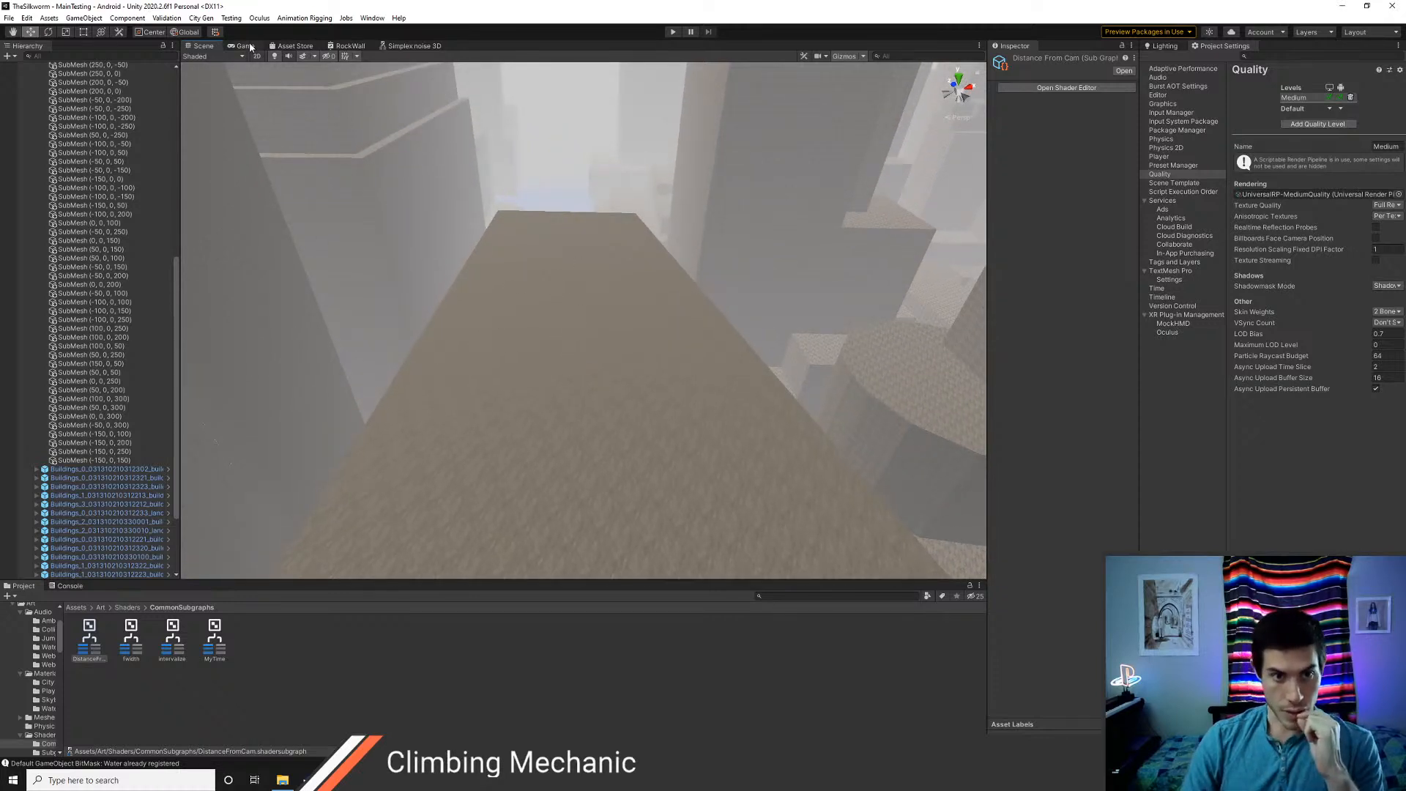
Expand the Remap node's ports and add a Float property named testFloat to the RockWall shader
left_click(347, 45)
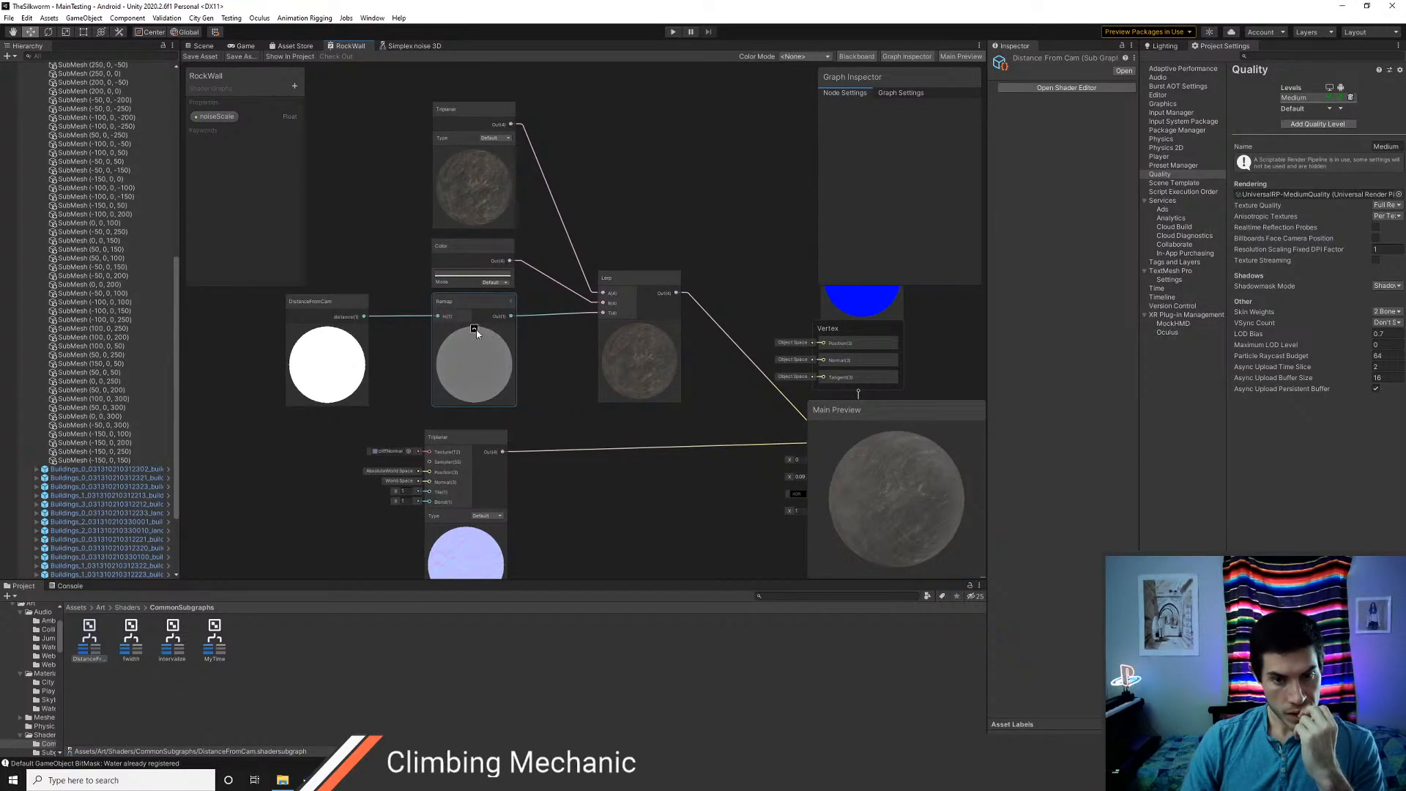
left_click(507, 303)
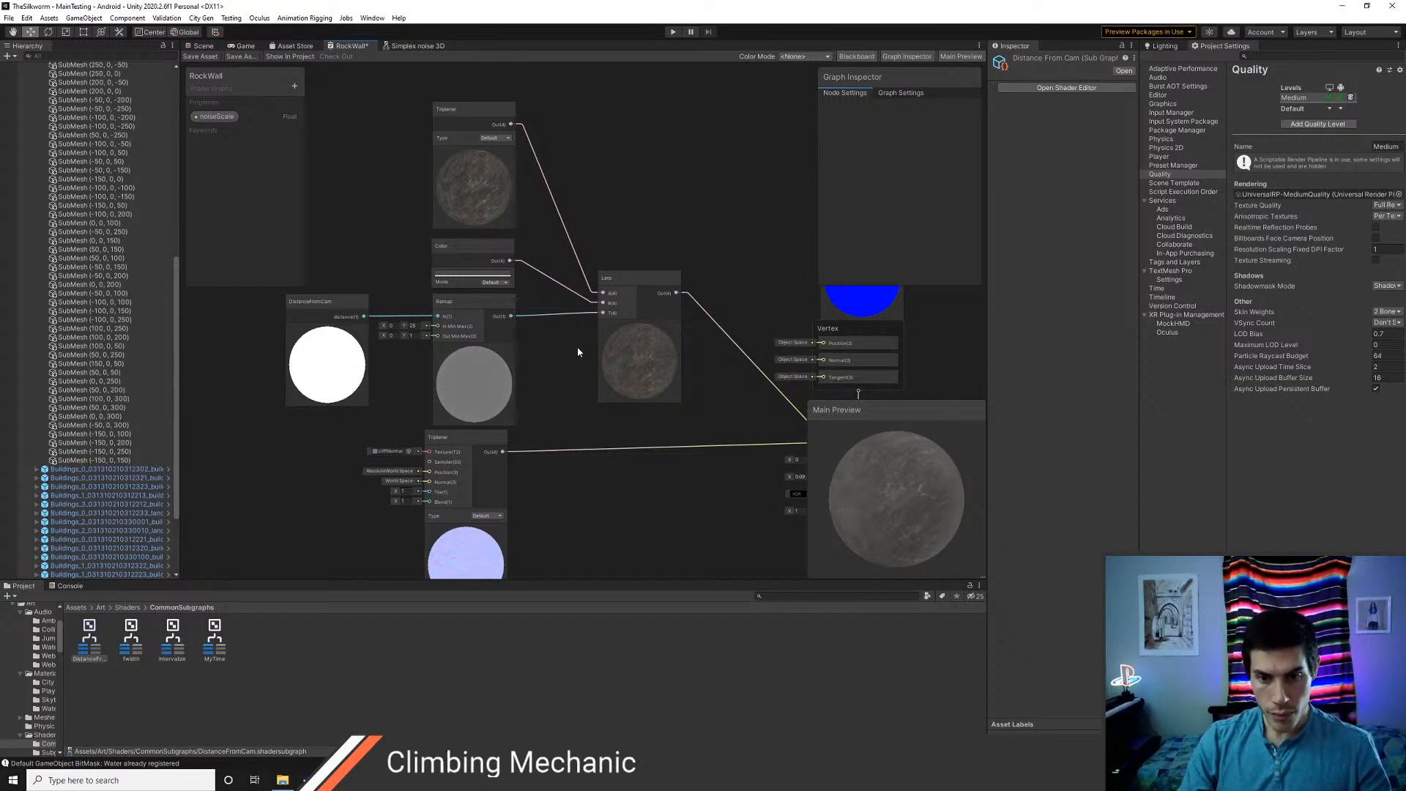
right_click(557, 336)
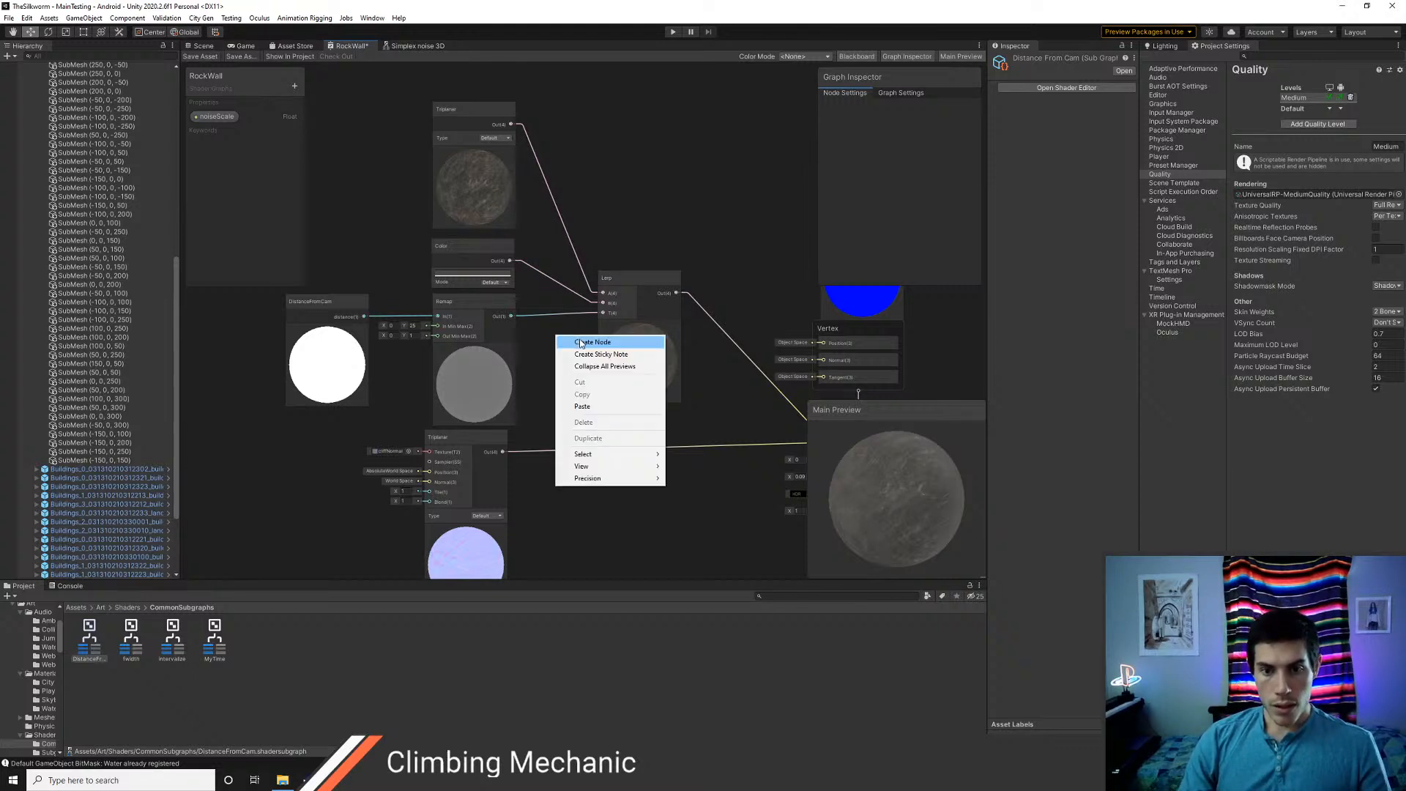
left_click(294, 86)
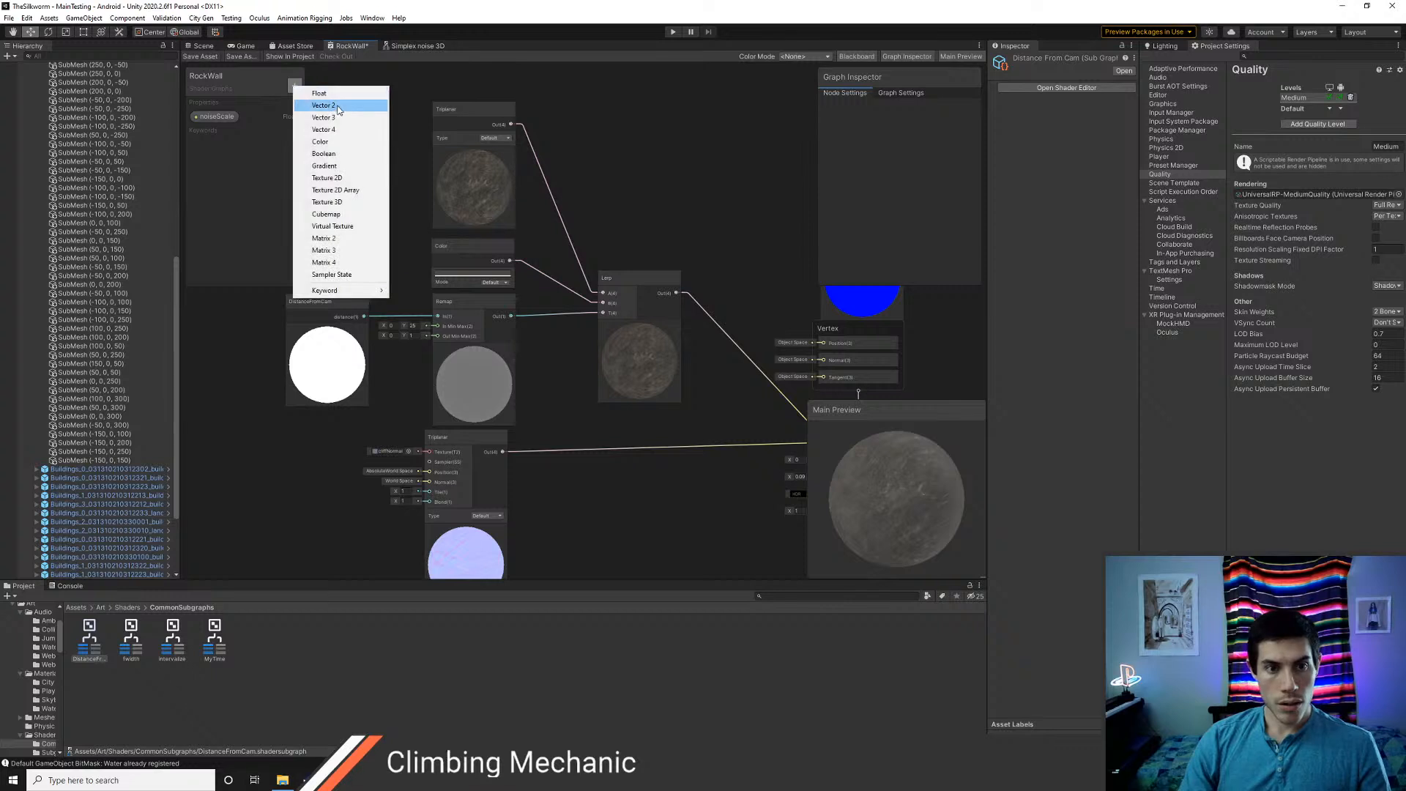
left_click(335, 98)
type("testFloa")
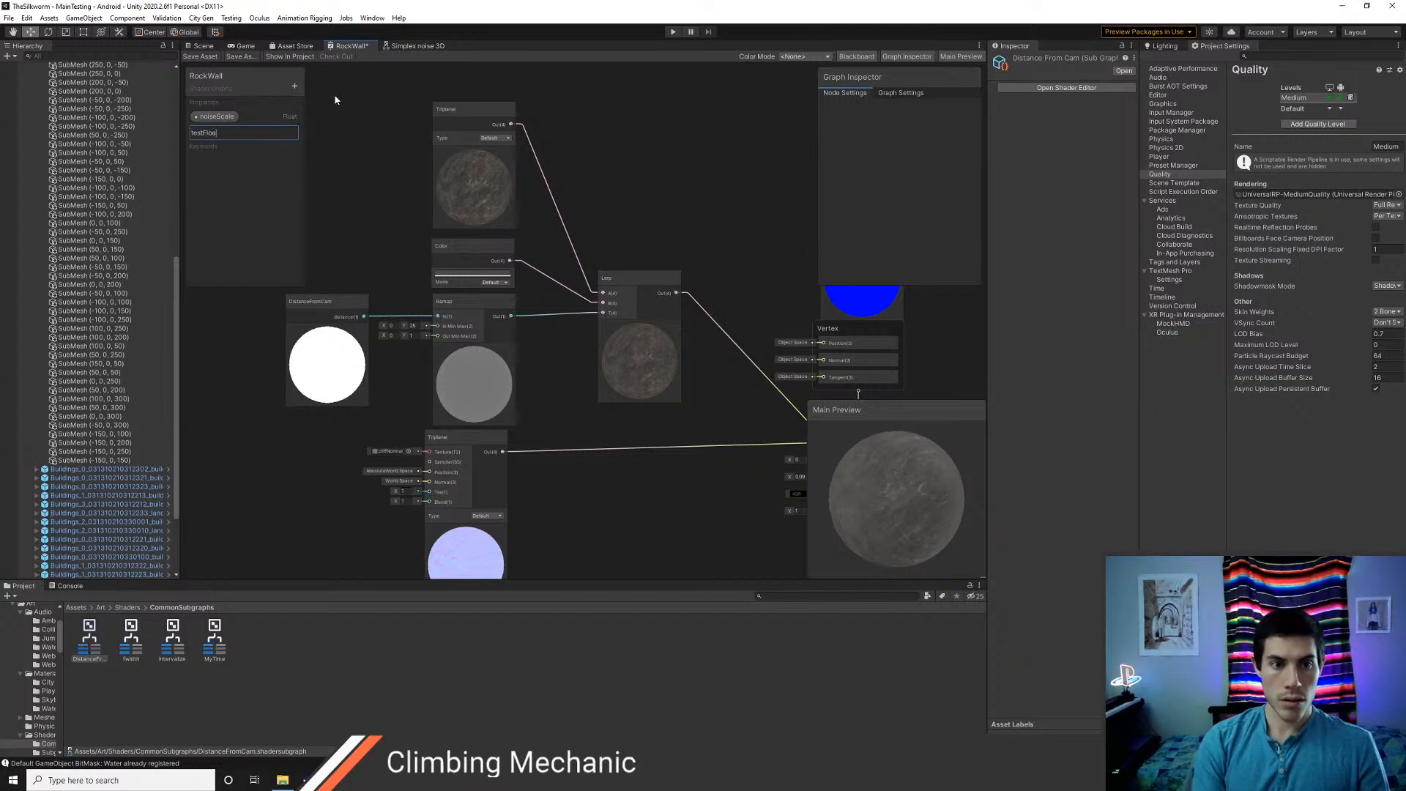
type("t")
key("Return")
Place the testFloat property beside the Lerp node, connecting it to the T input, and save the shader
left_click(211, 132)
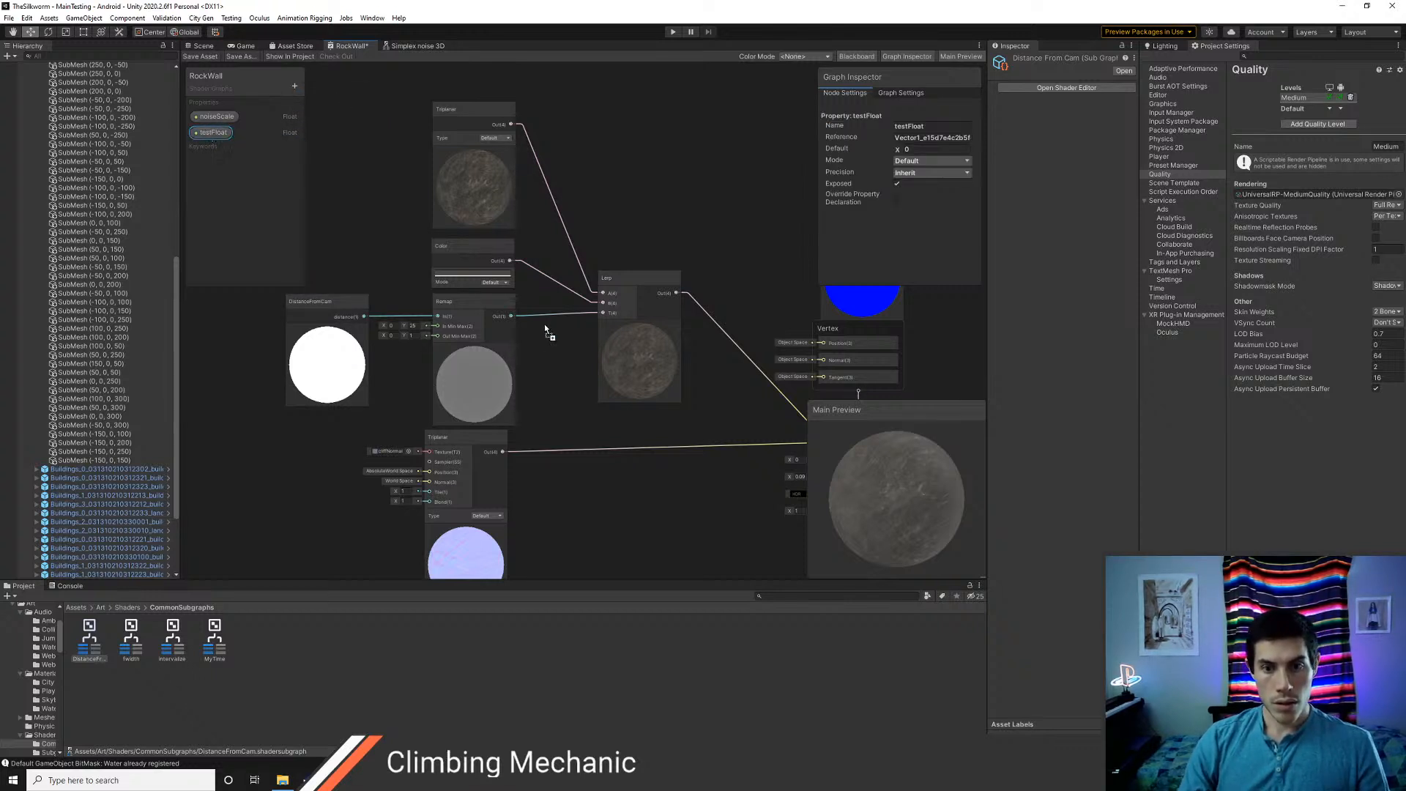
left_click_drag(545, 331, 599, 313)
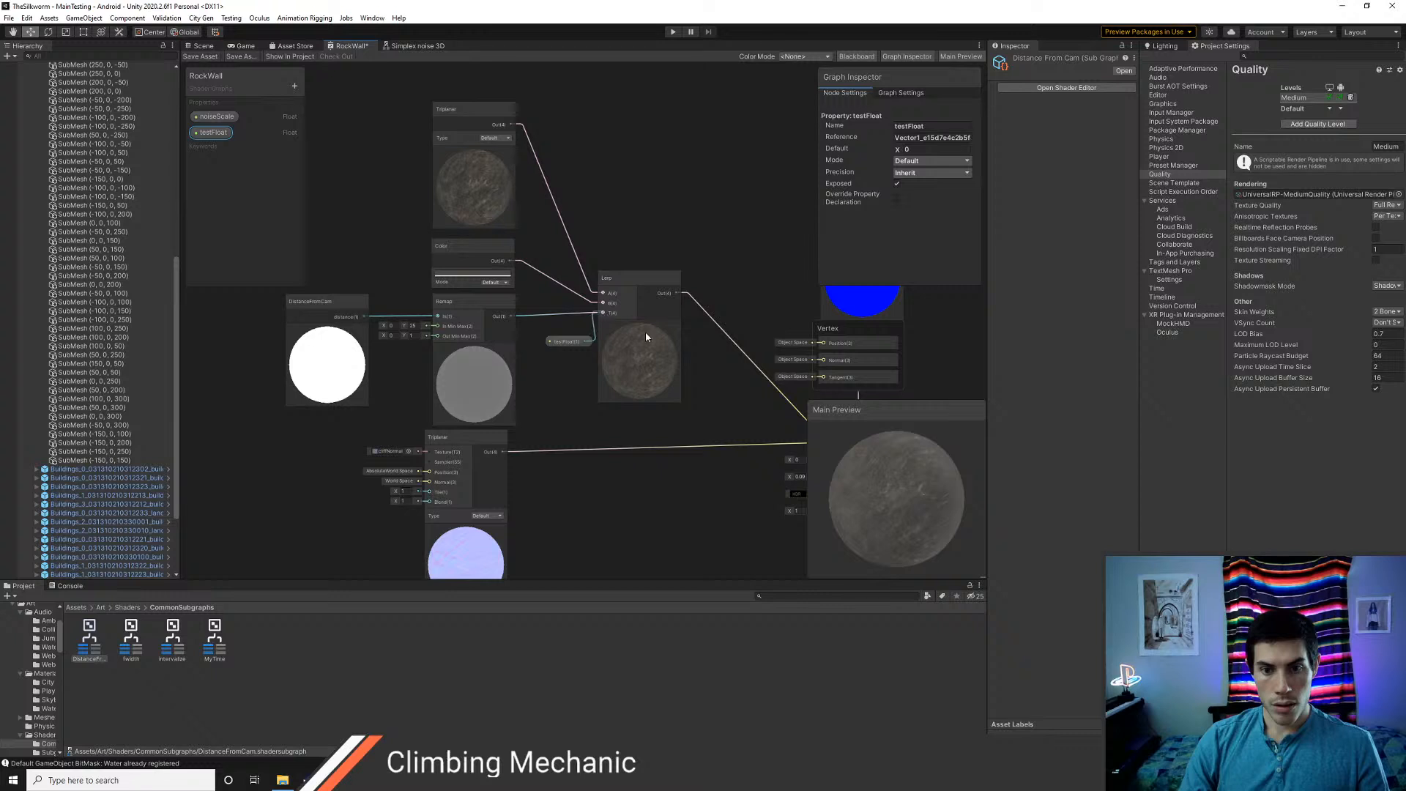
left_click(200, 58)
Select a submesh of a city building and locate its assigned Building material in the project
left_click(202, 45)
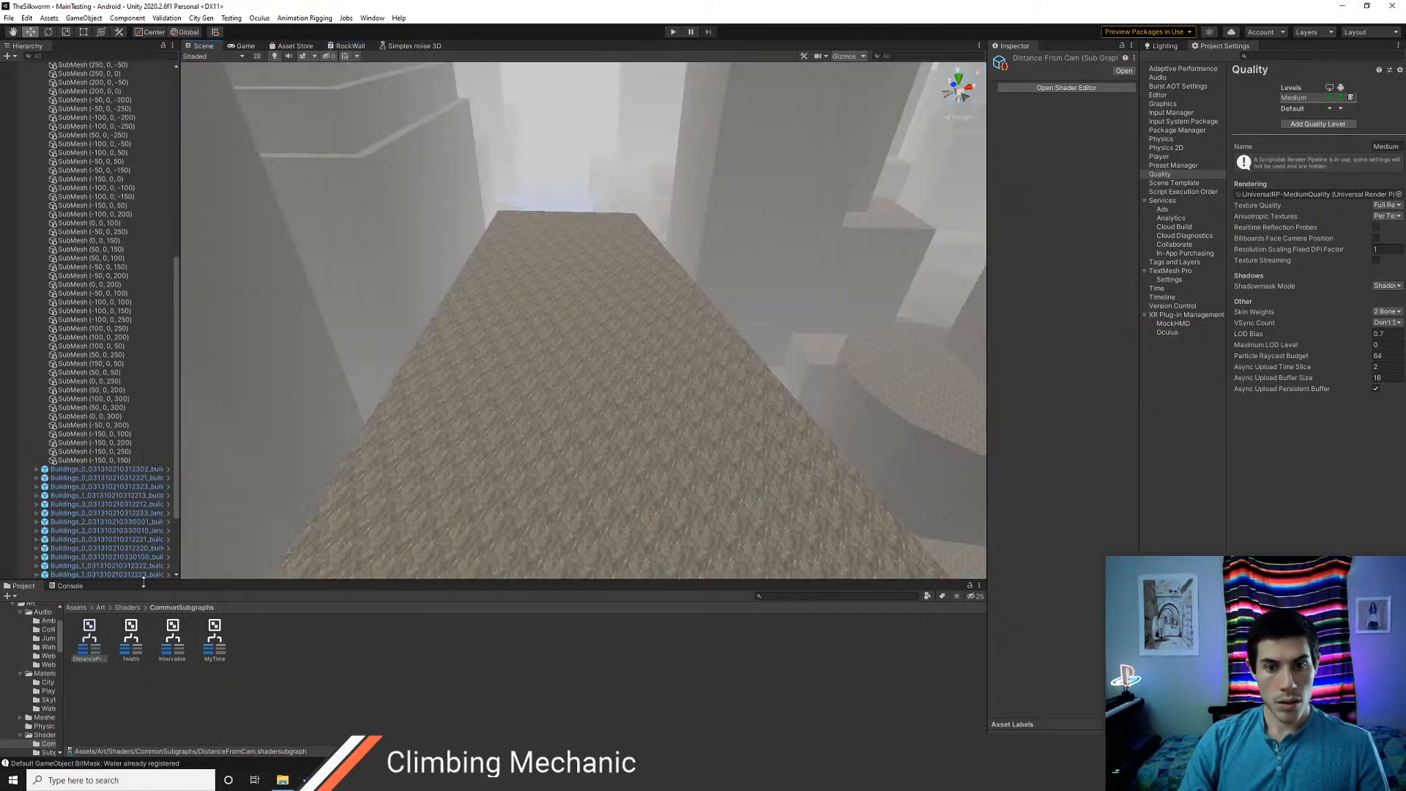
left_click(433, 455)
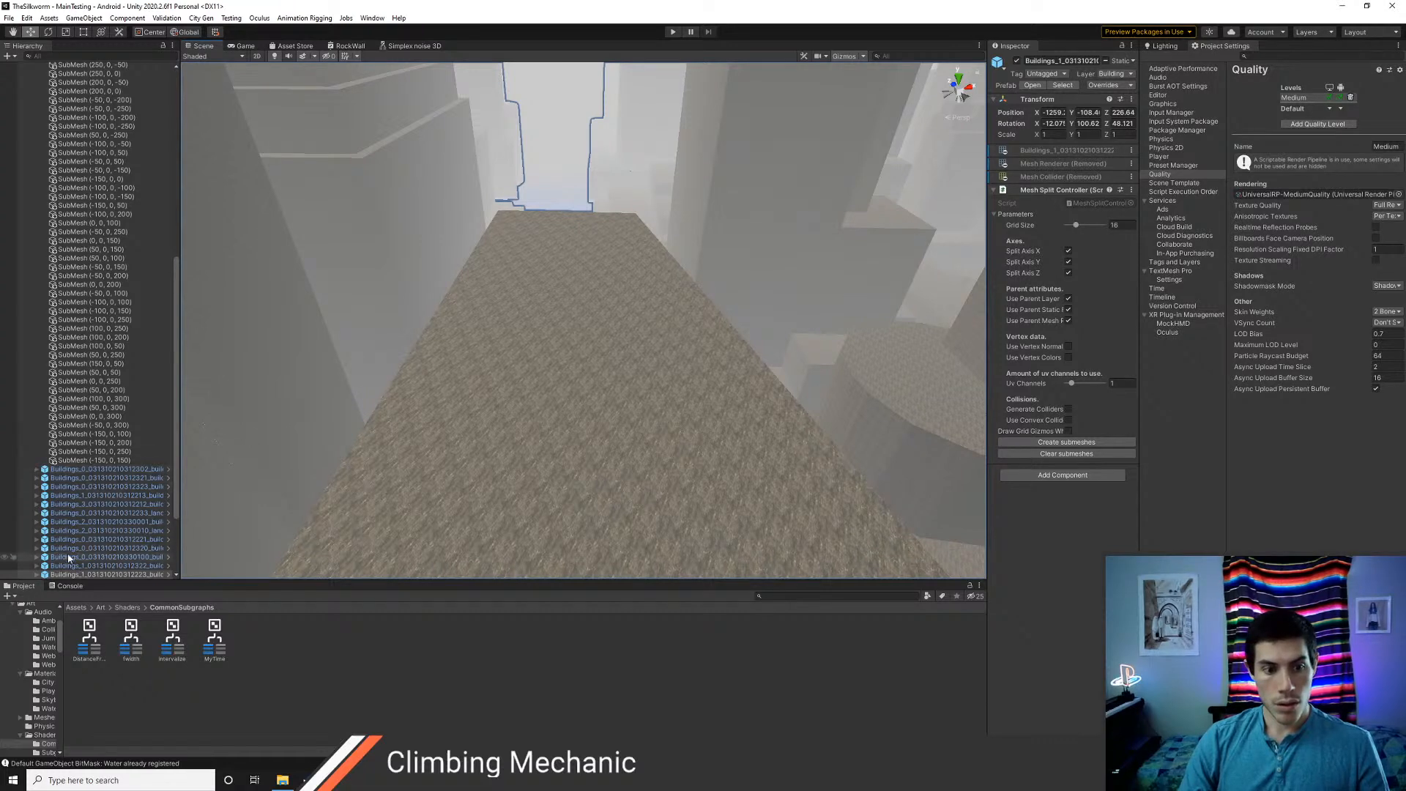
scroll(29, 546, "down", 3)
left_click(36, 509)
left_click(88, 517)
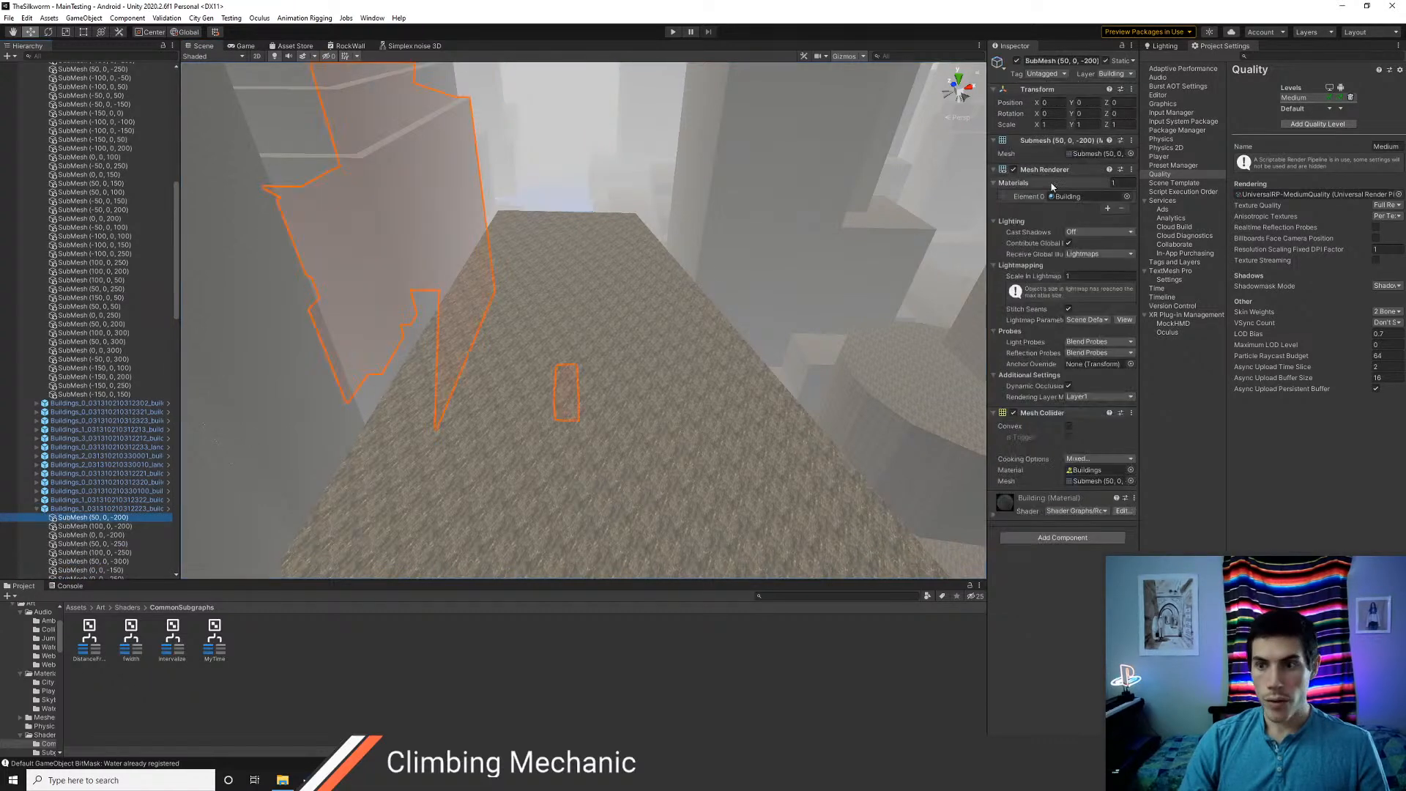
left_click(1069, 196)
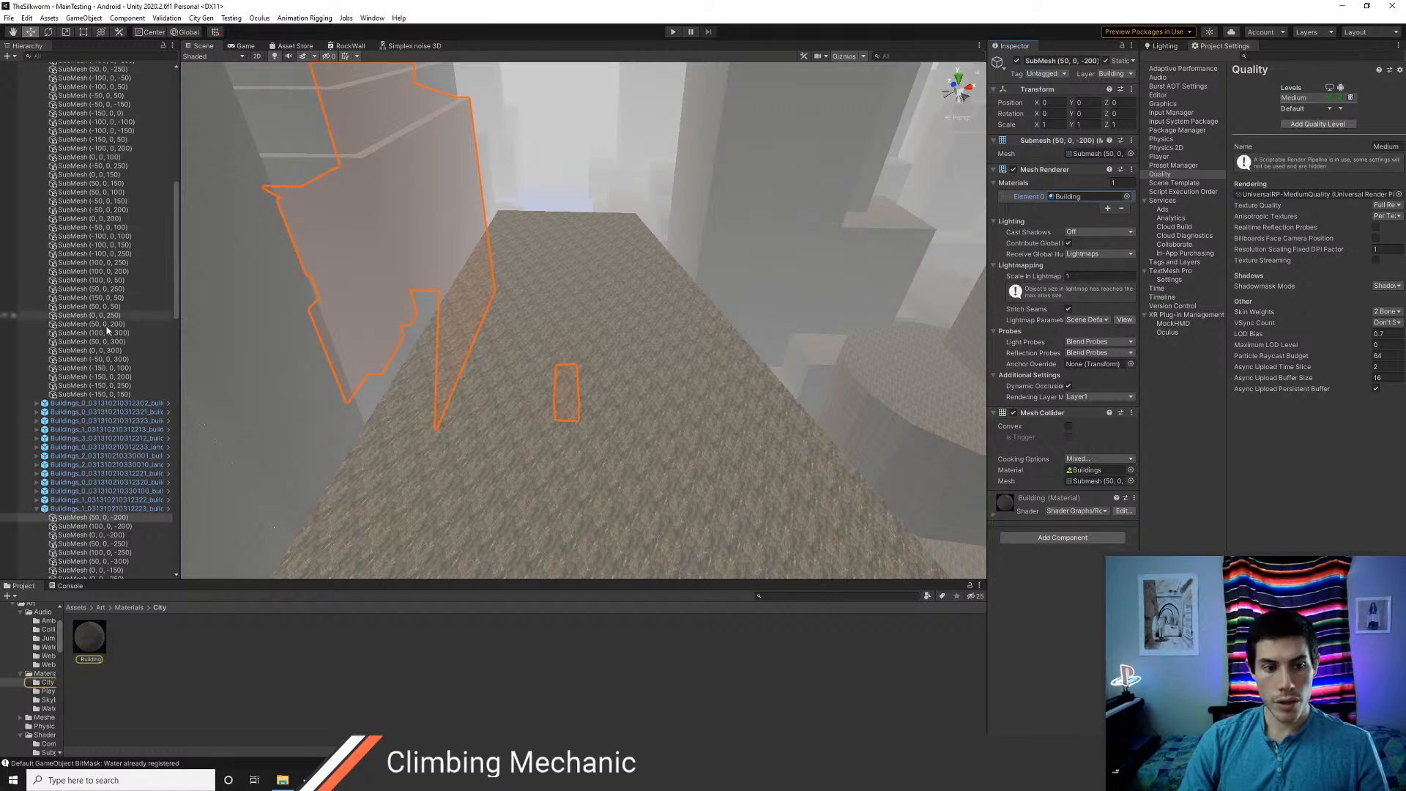
Collapse the City object in the hierarchy and select the Building material for editing
scroll(65, 301, "up", 6)
scroll(66, 301, "up", 12)
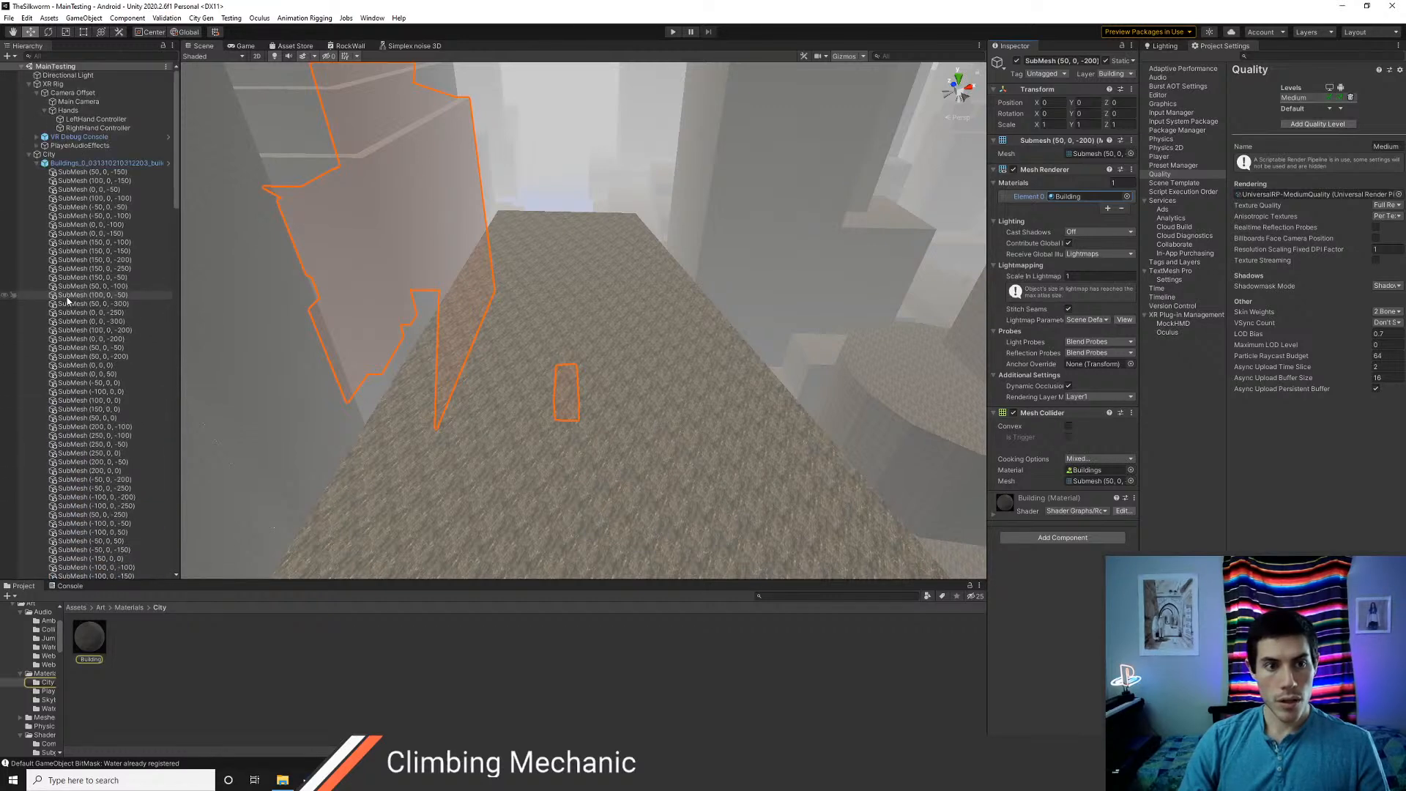
left_click(30, 156, "alt")
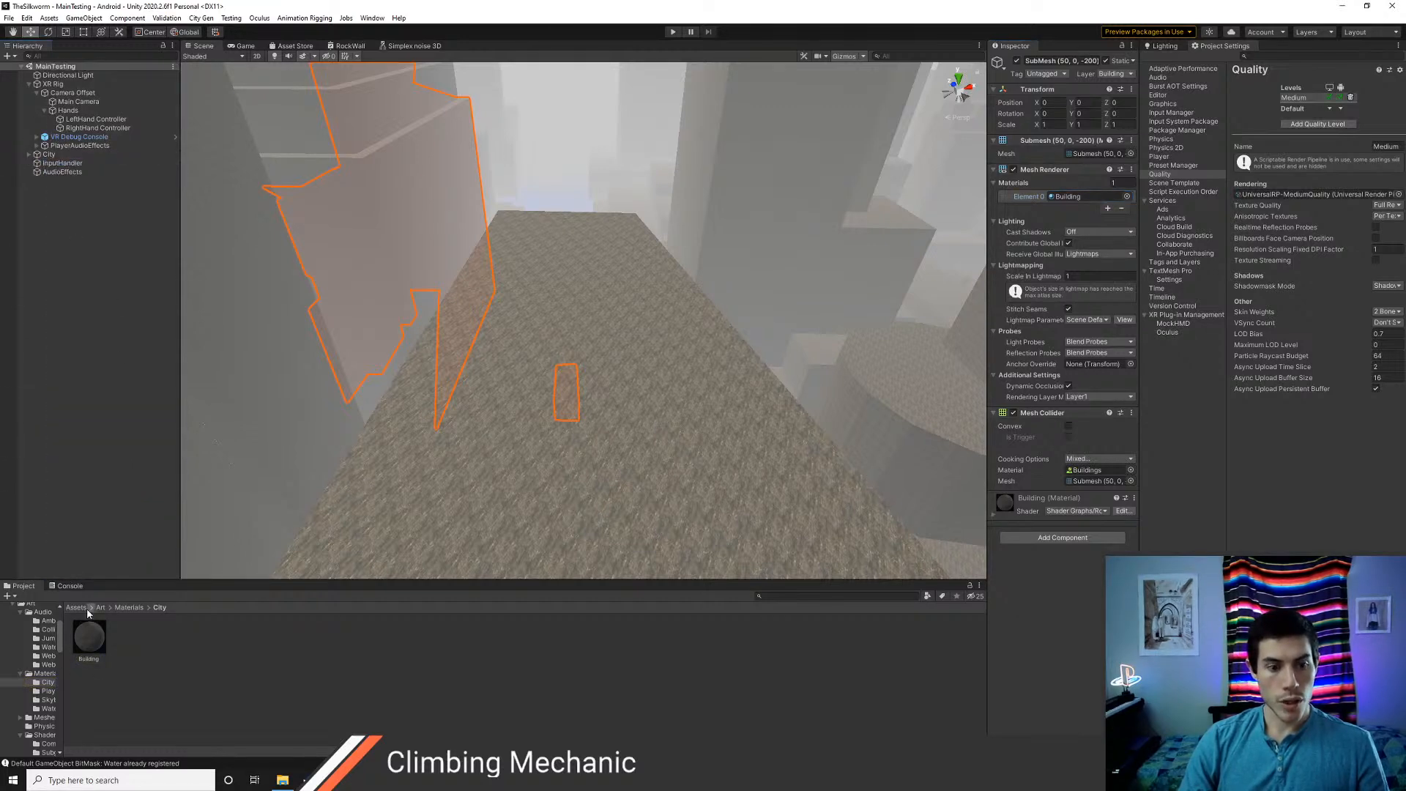
left_click(91, 645)
Set the Building material's testFloat to 1.08 and check the roof's colour in the scene
scroll(963, 235, "up", 2)
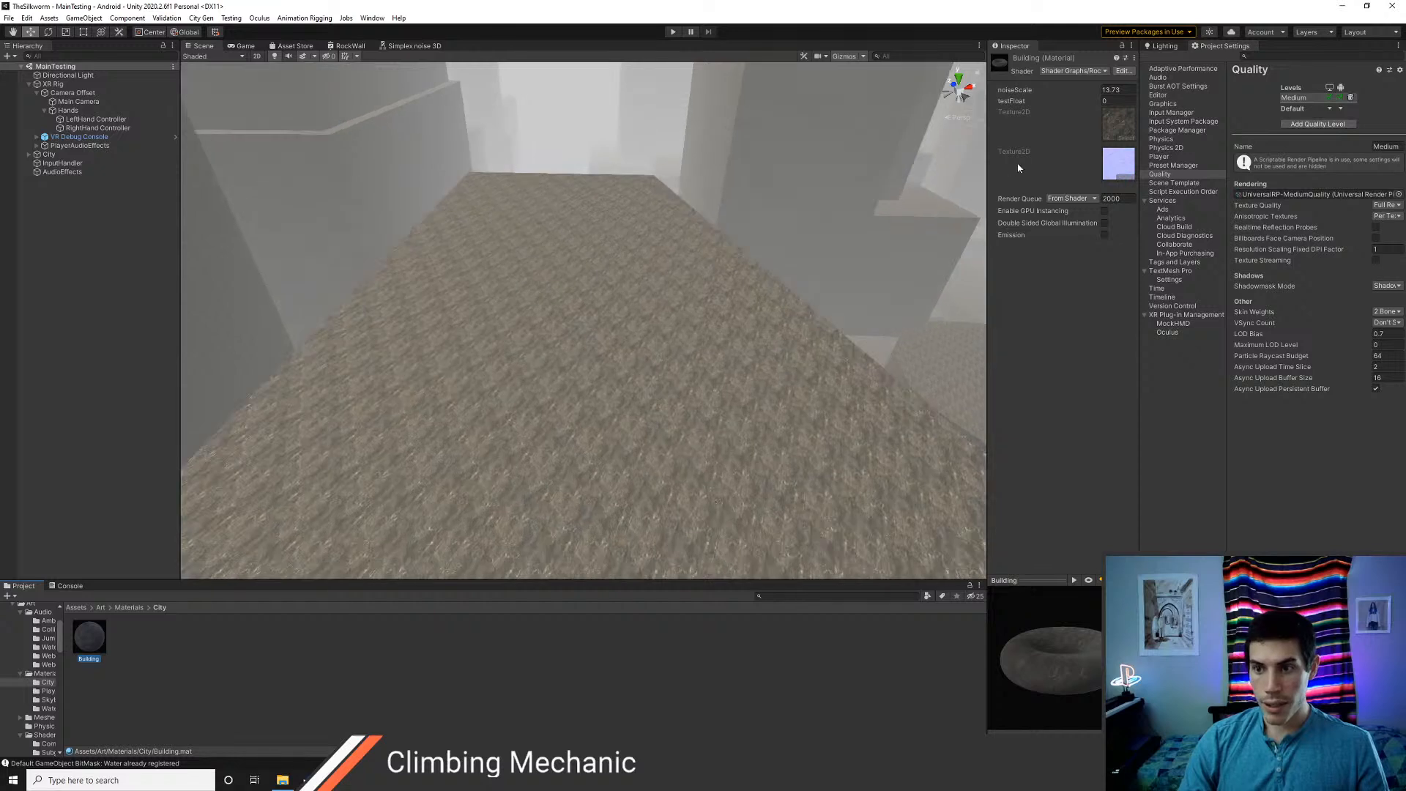
left_click_drag(1090, 103, 1104, 114)
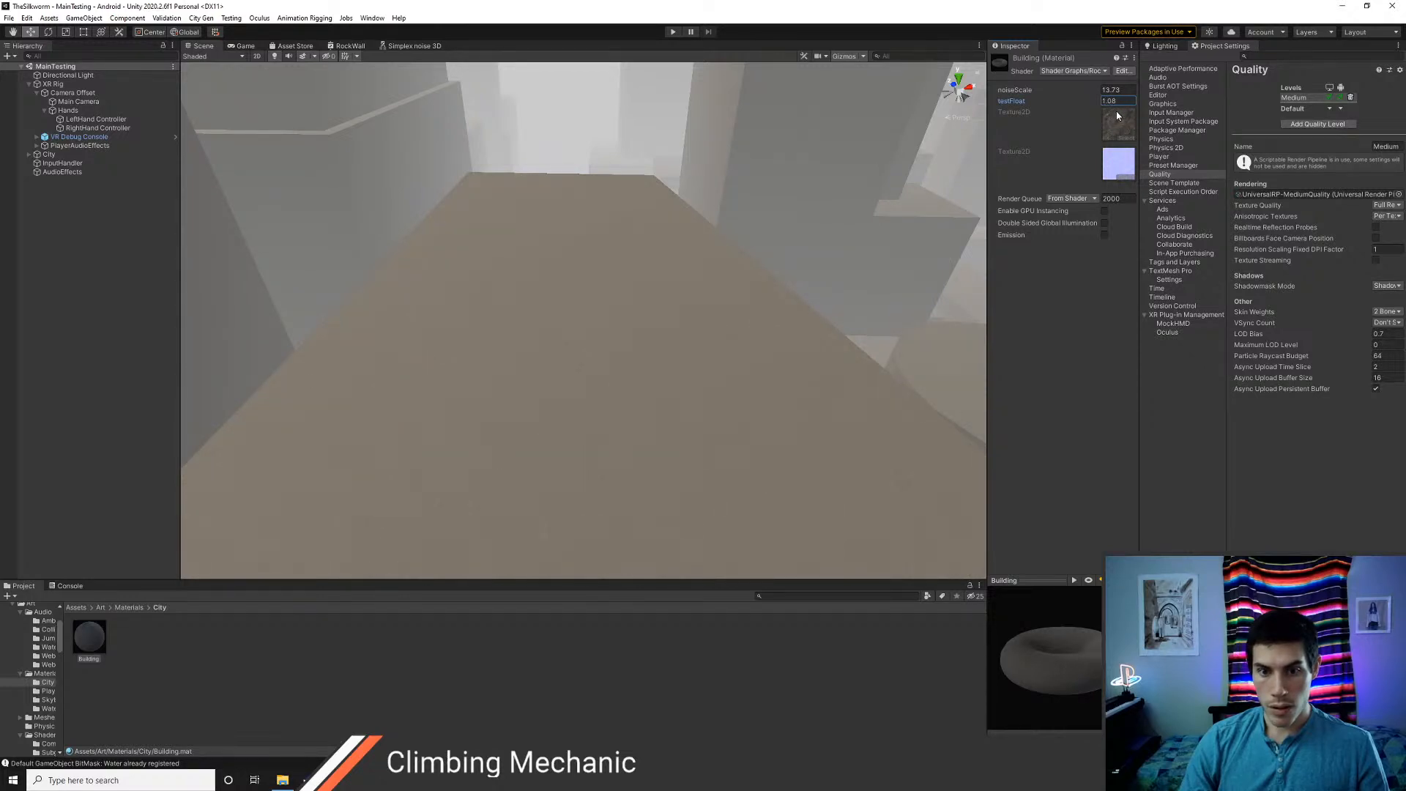
mouse_move(756, 327)
right_mouse_down()
mouse_move(622, 216)
mouse_move(769, 322)
right_mouse_up()
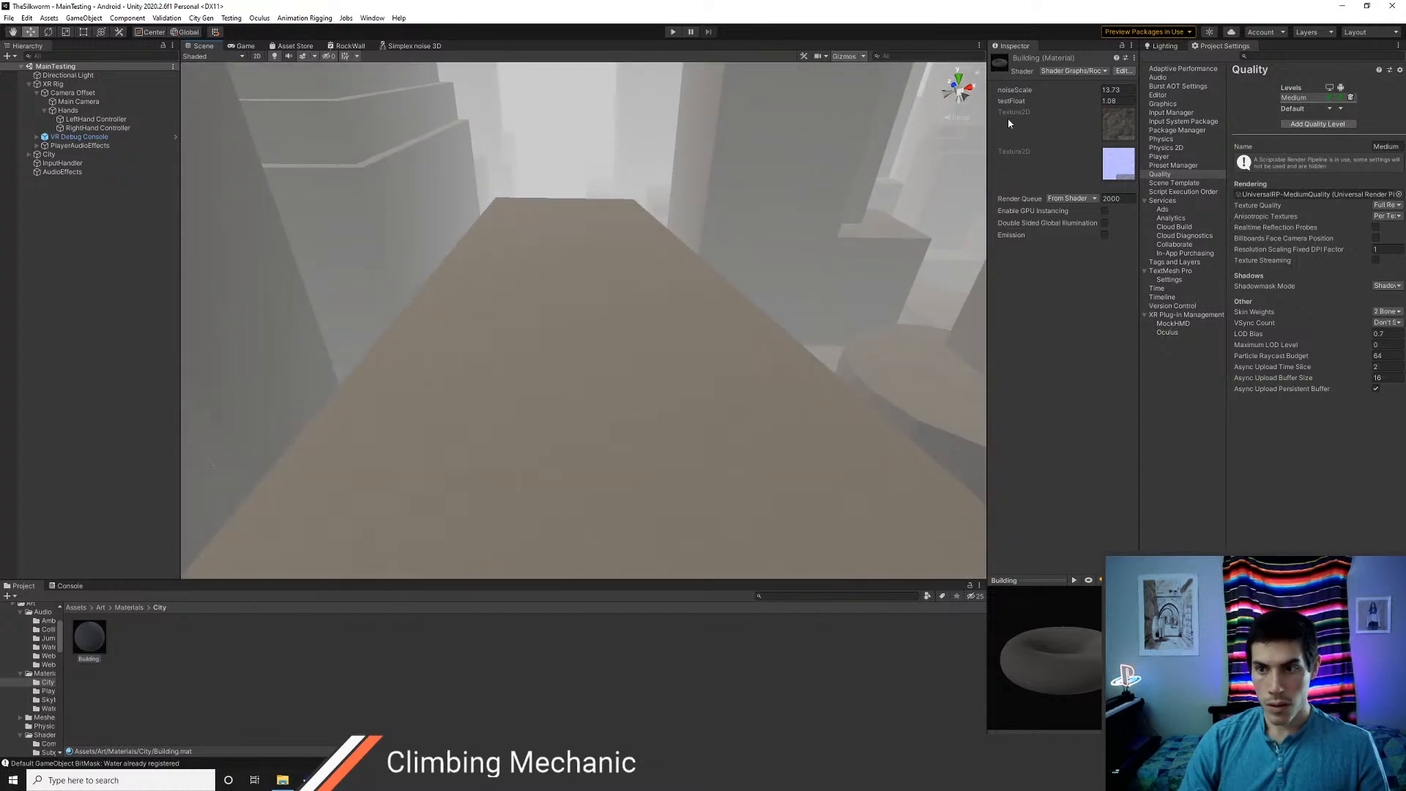
Reconnect the Remap output to the Lerp node's T input in the RockWall graph, replacing testFloat
left_click(350, 45)
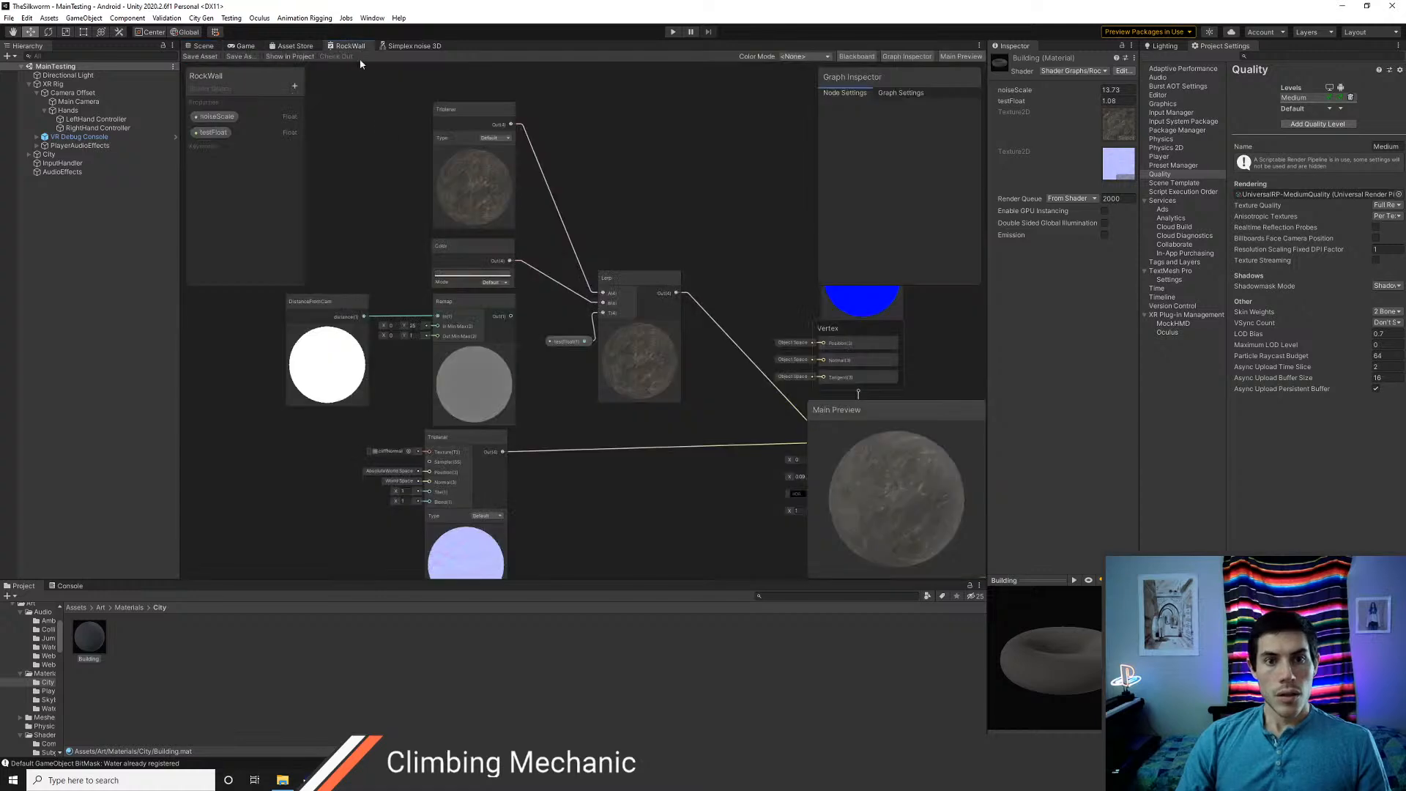
left_click(559, 344)
left_click_drag(510, 315, 604, 313)
Disconnect the normal-map Triplanar node from the Fragment's Normal input and check the saved shader on the roof in the scene
middle_click_drag(661, 420, 529, 235)
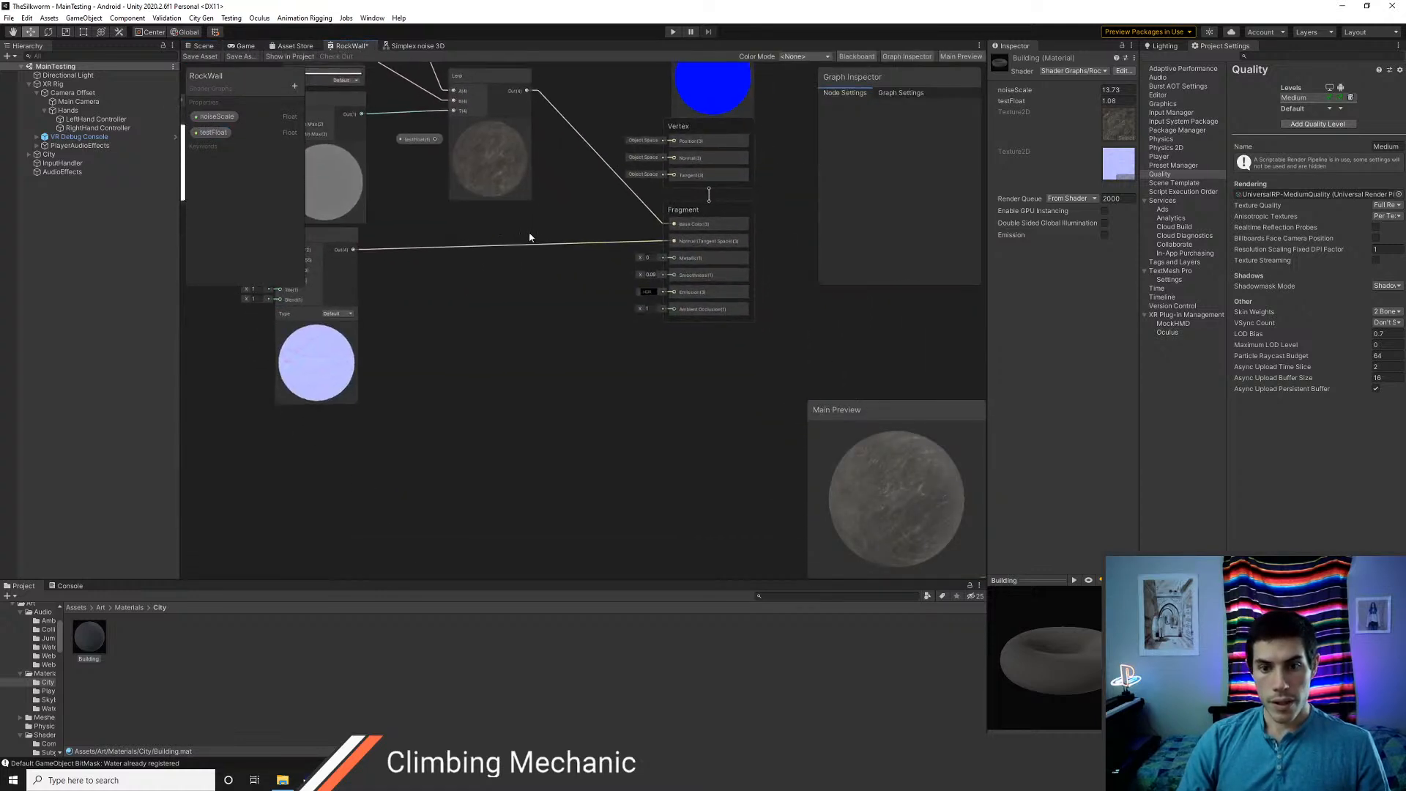
left_click(556, 247)
key("Delete")
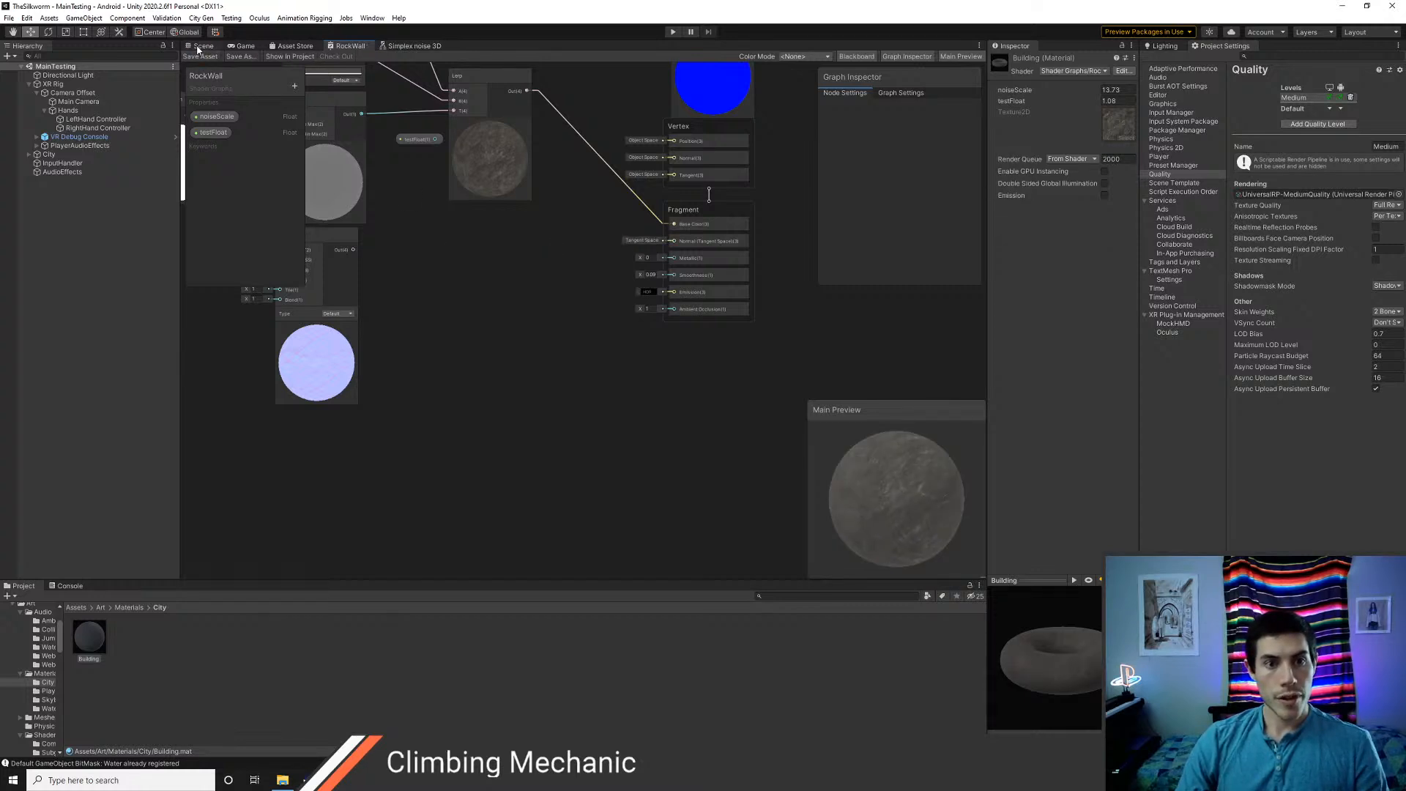
left_click(199, 47)
mouse_move(584, 364)
right_mouse_down()
mouse_move(439, 345)
mouse_move(591, 371)
mouse_move(578, 374)
right_mouse_up()
key("s")
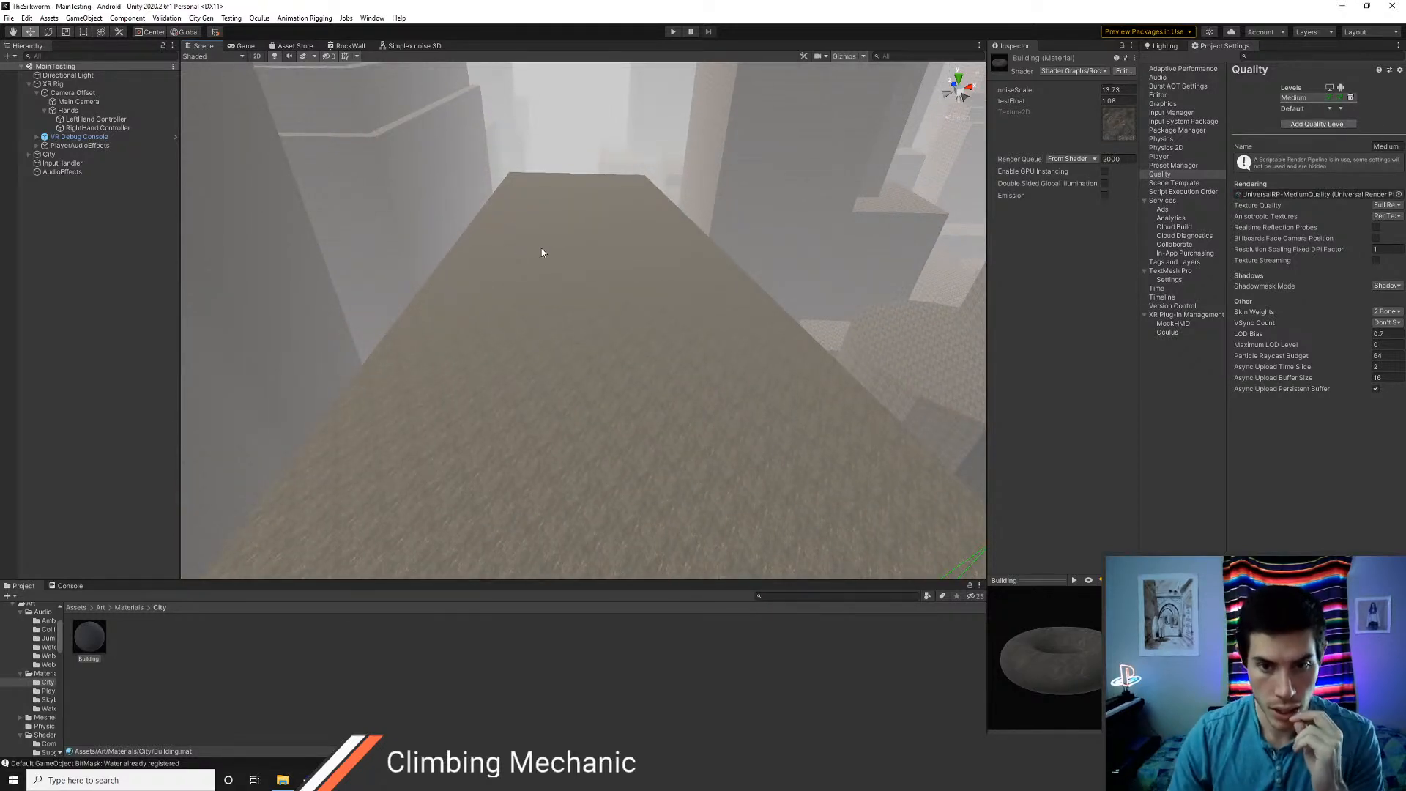
Add an Intervalize subgraph node just above the Lerp node in the RockWall graph
left_click(342, 46)
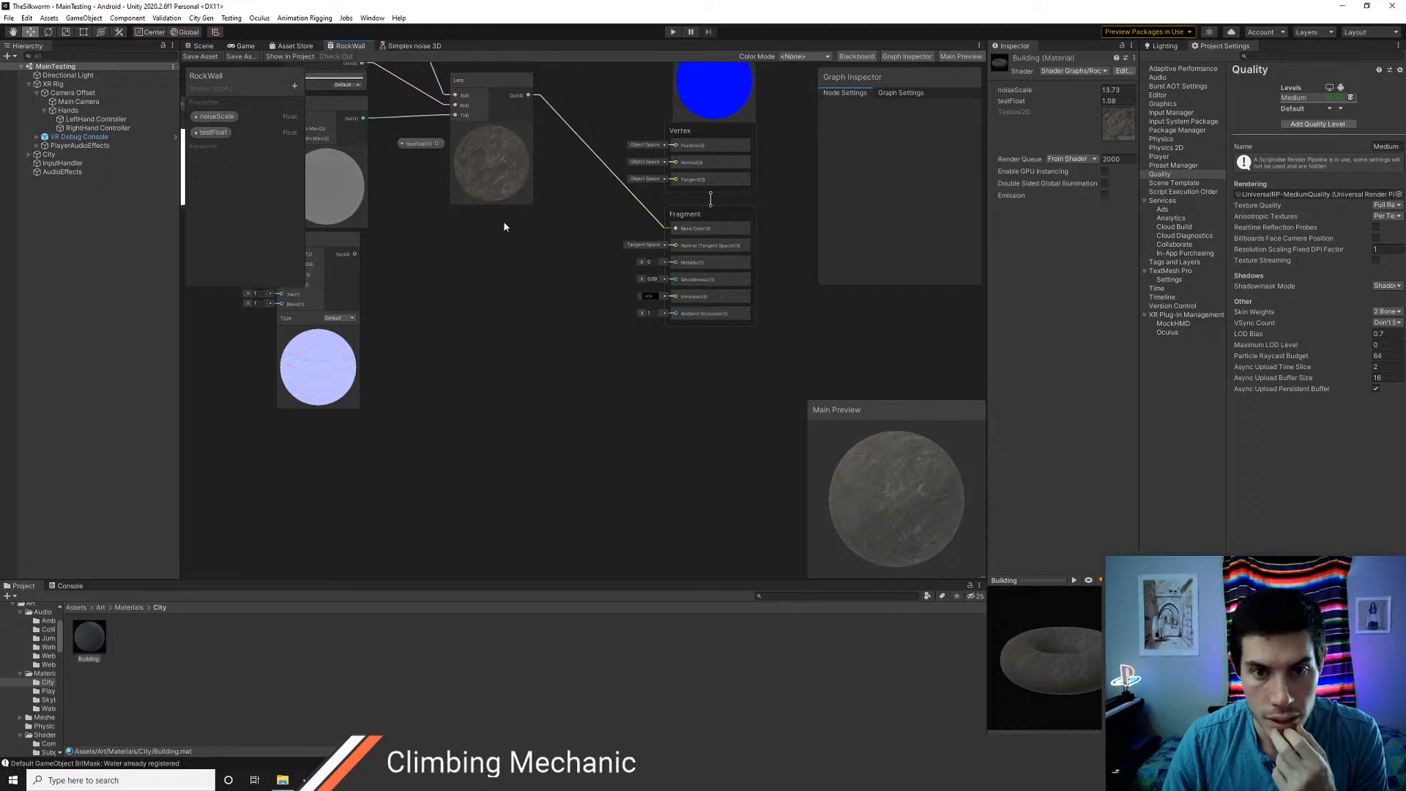
middle_click_drag(503, 221, 615, 411)
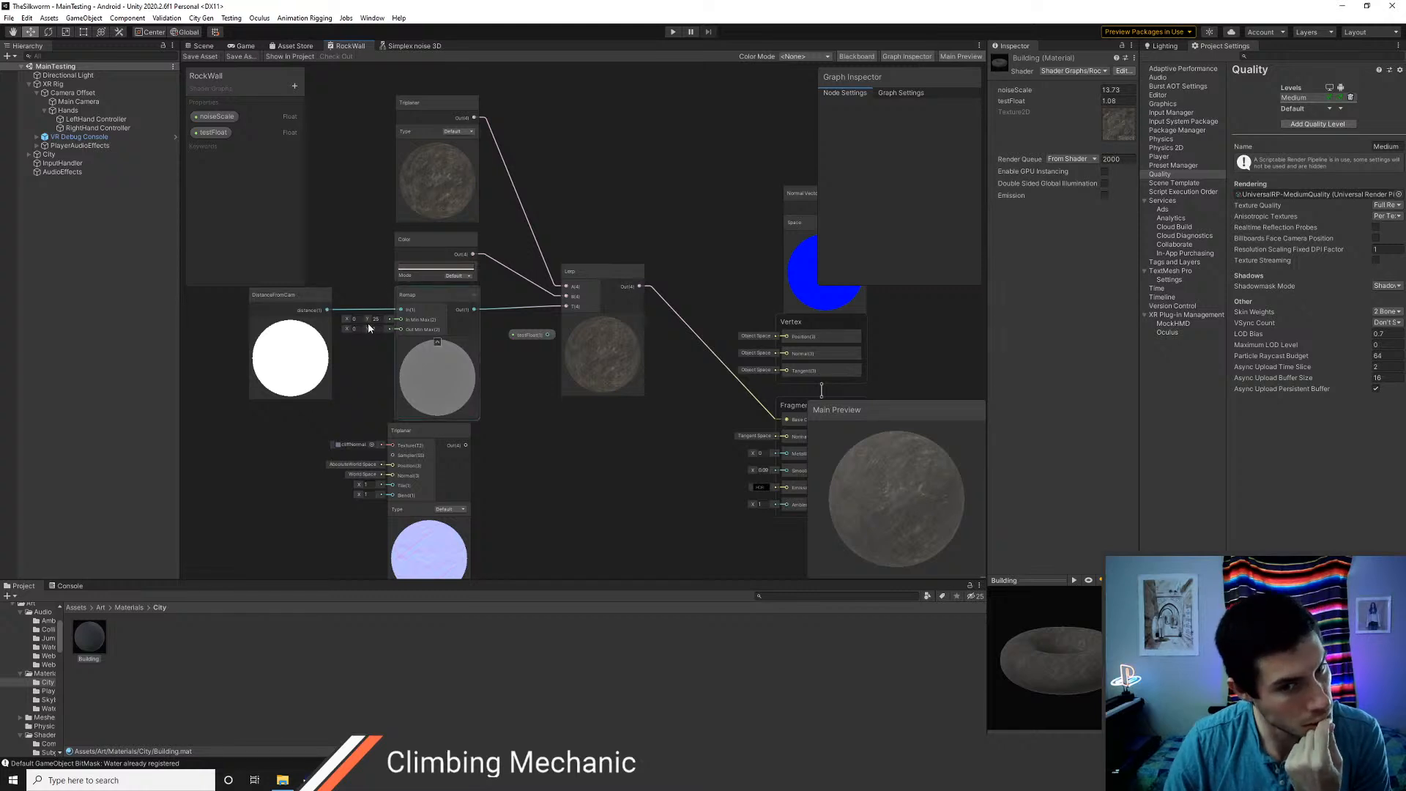
right_click(595, 156)
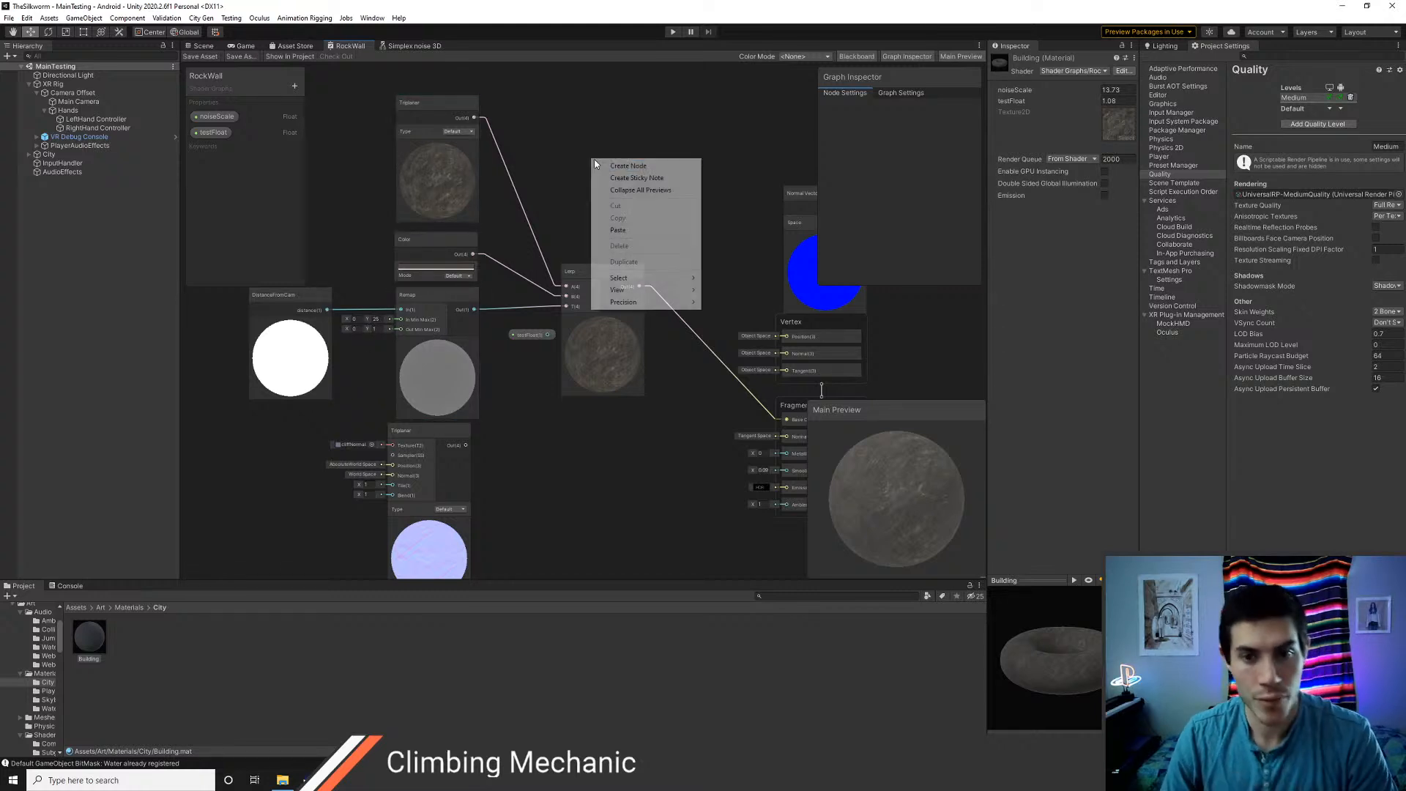
left_click(614, 163)
type("inter")
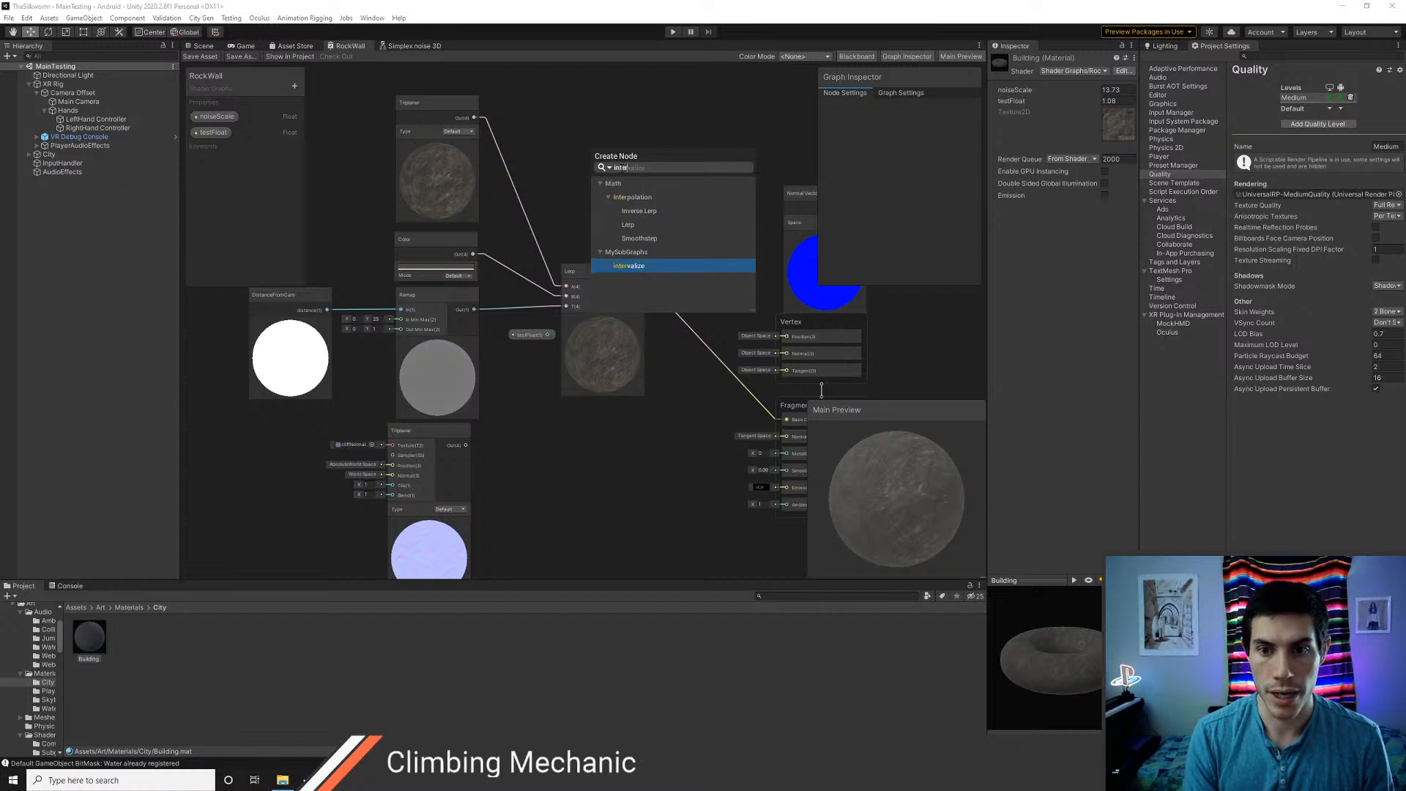
key("Return")
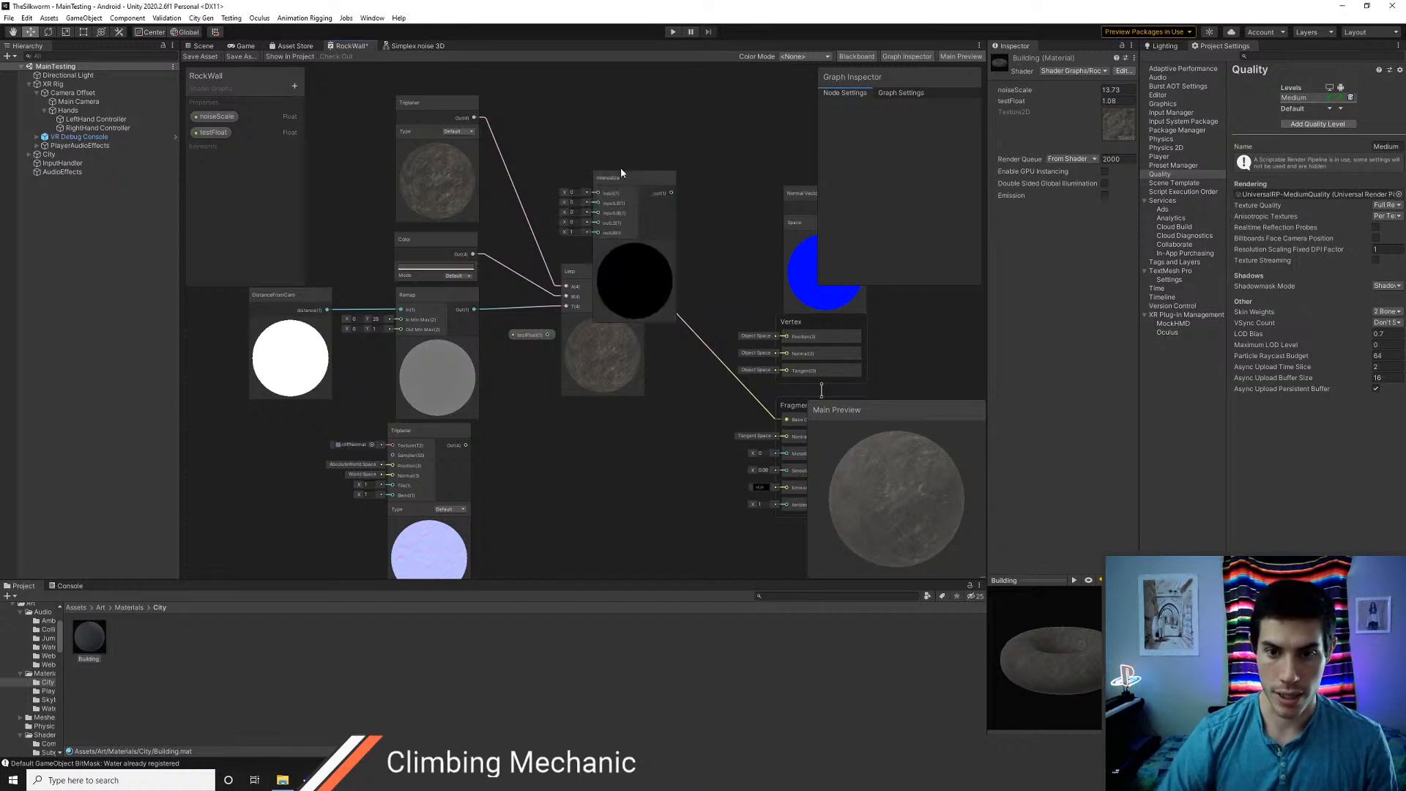
Delete the Remap node from the RockWall graph and place the Intervalize node in its spot
left_click(433, 293)
key("Delete")
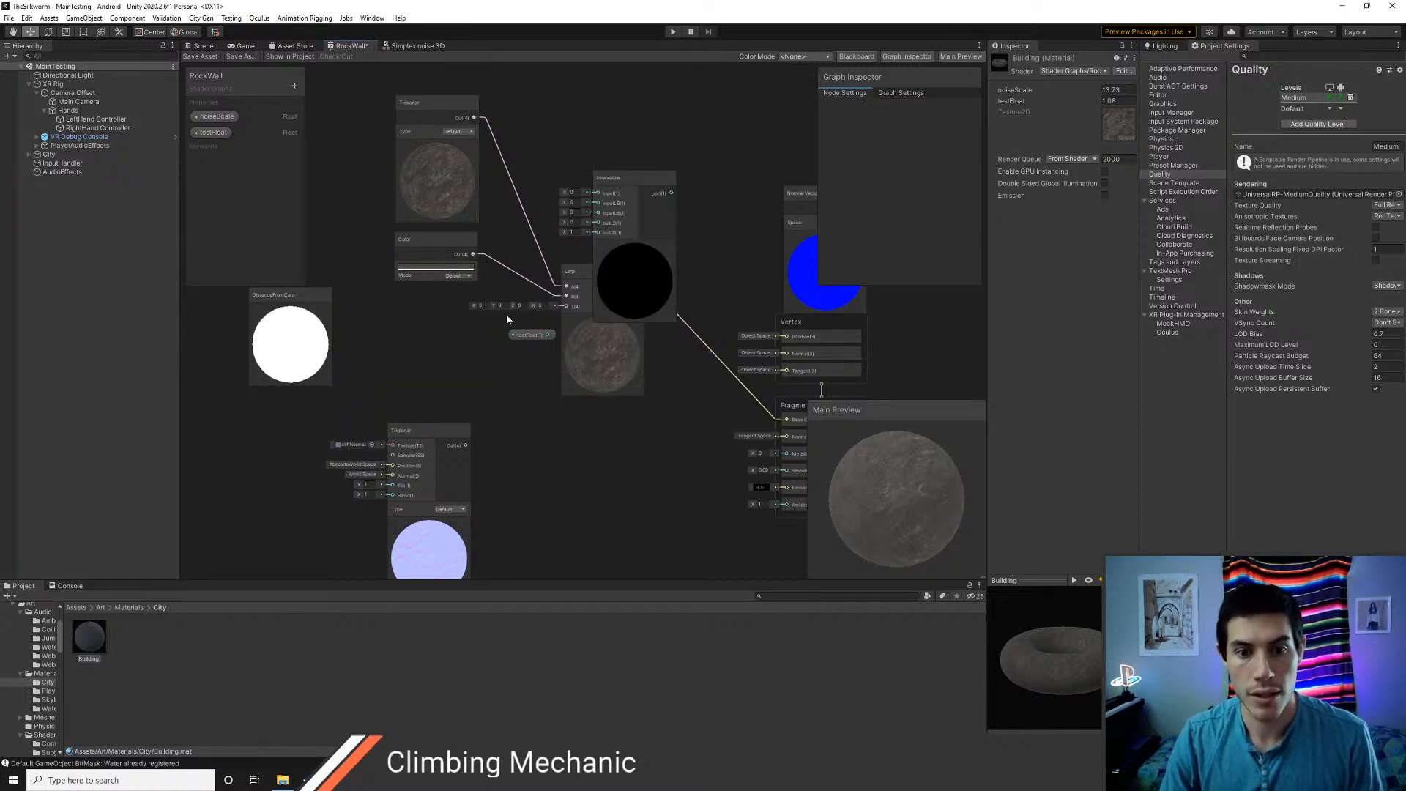
left_click_drag(621, 183, 412, 295)
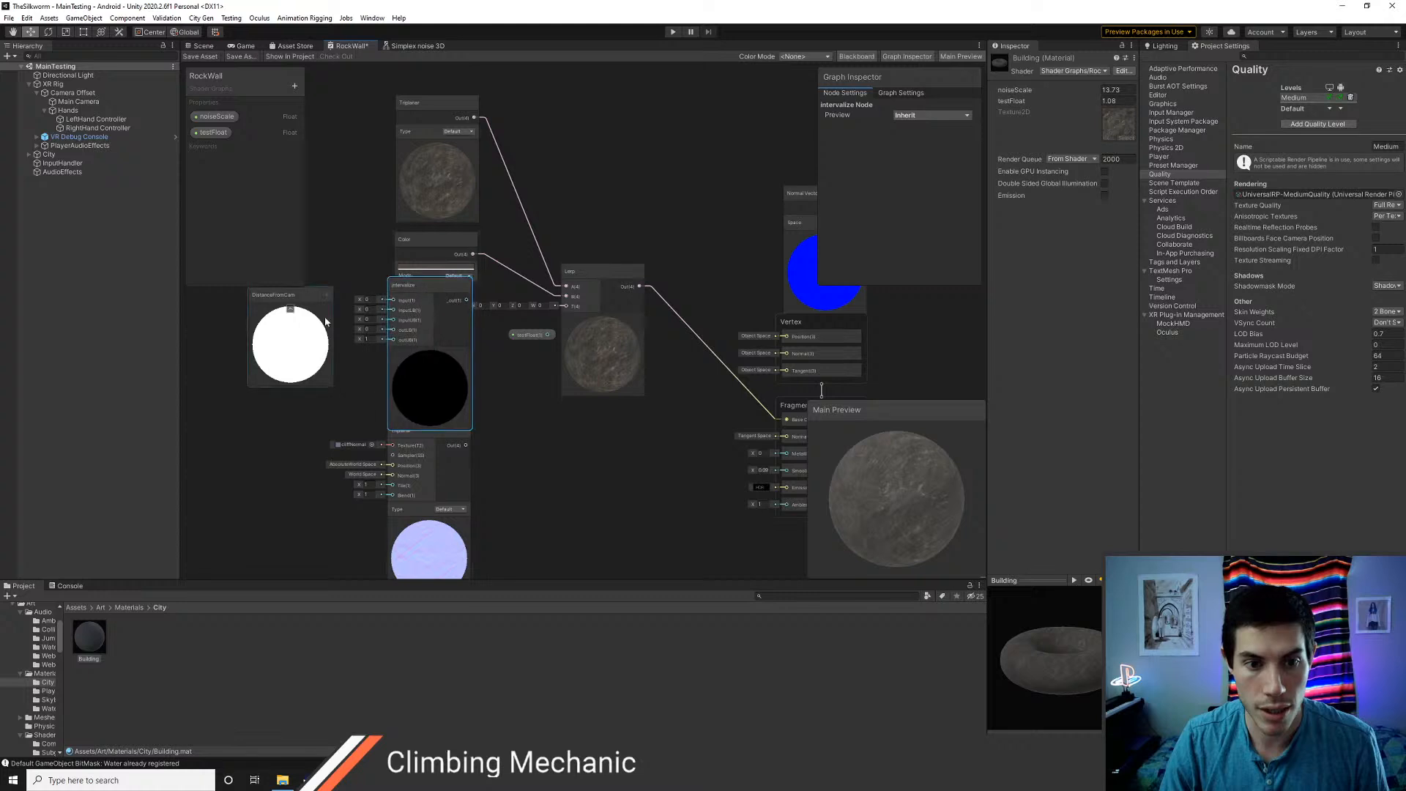
Wire DistanceFromCam through Intervalize into the Lerp's T input, set Intervalize's upper input bound to 25 and collapse its unused ports
left_click(327, 295)
left_click_drag(329, 310, 394, 300)
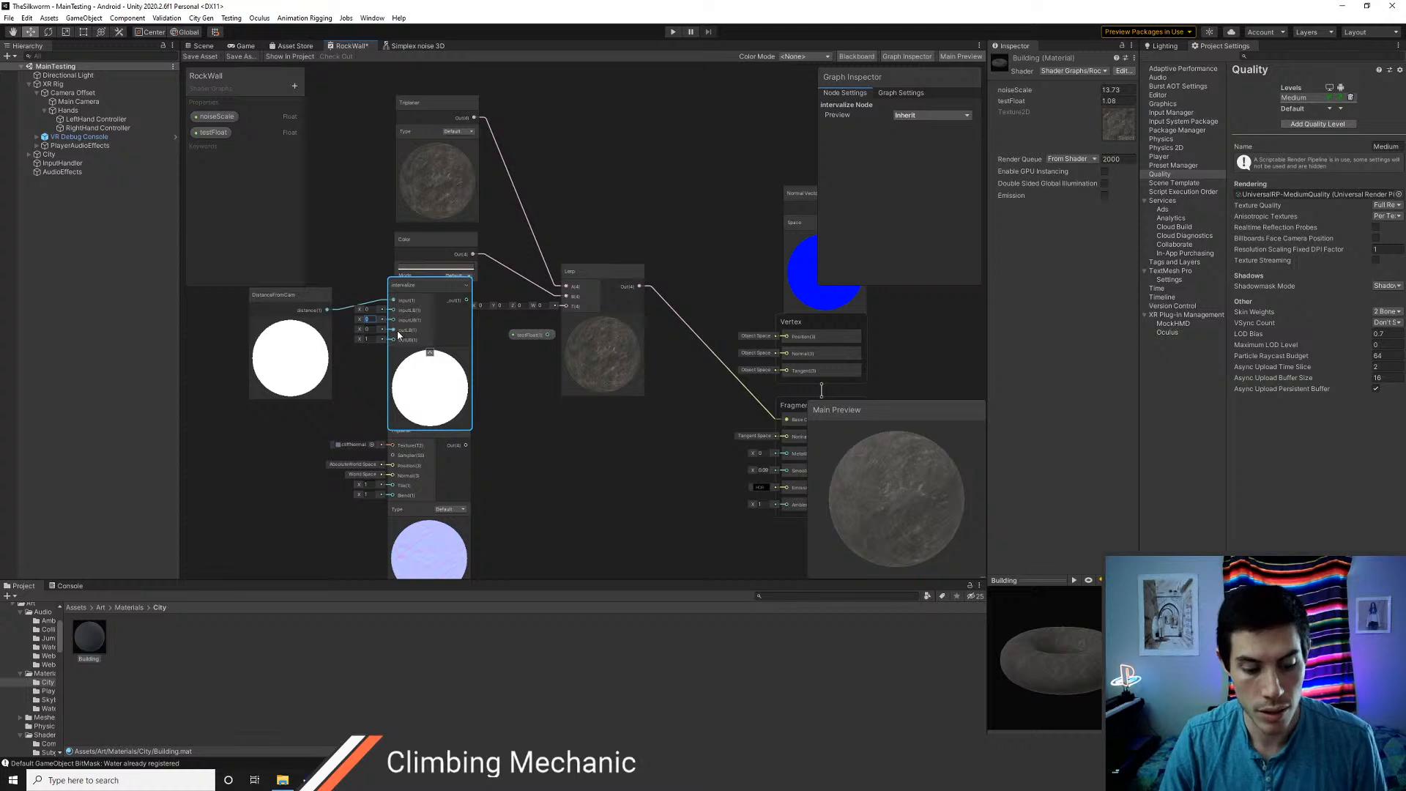
type("25")
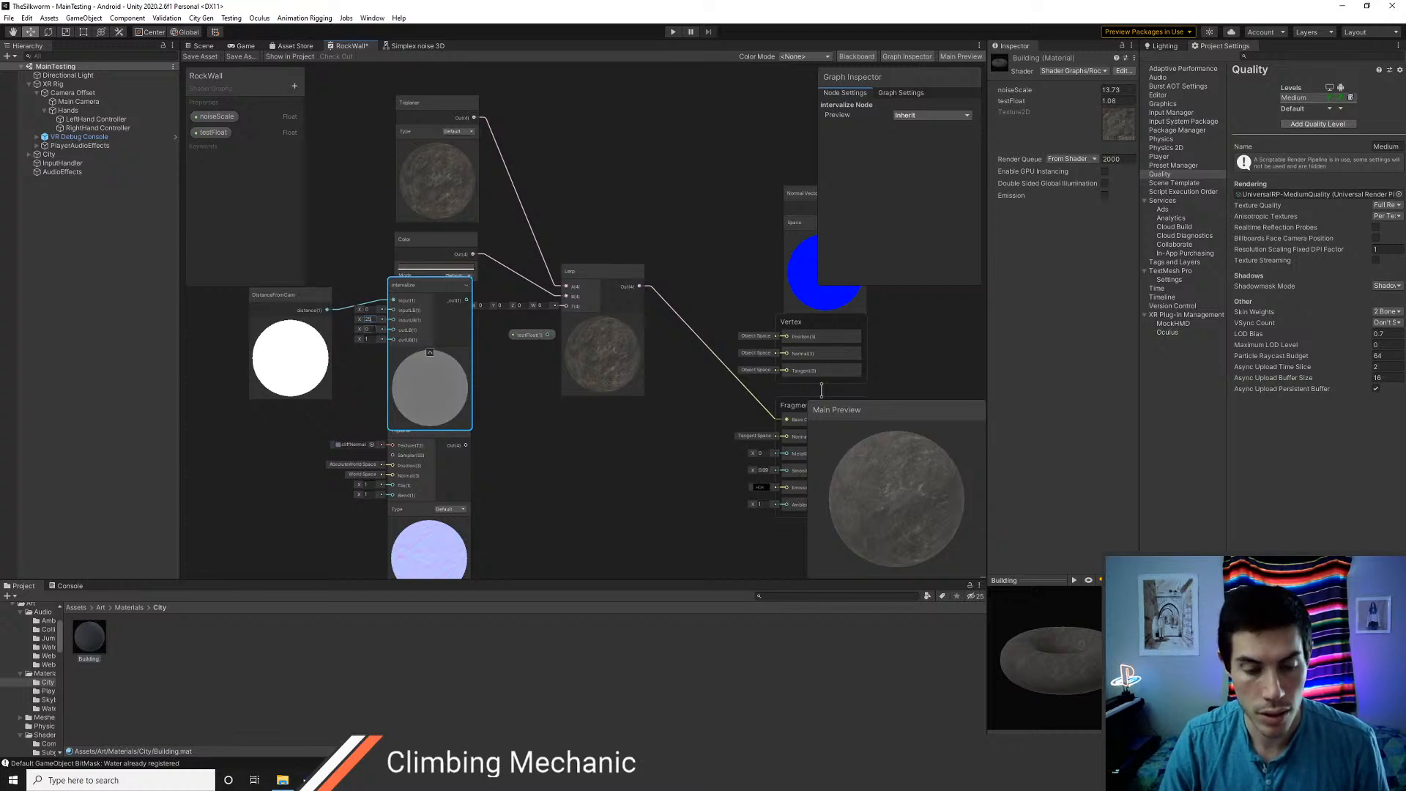
left_click_drag(467, 300, 565, 305)
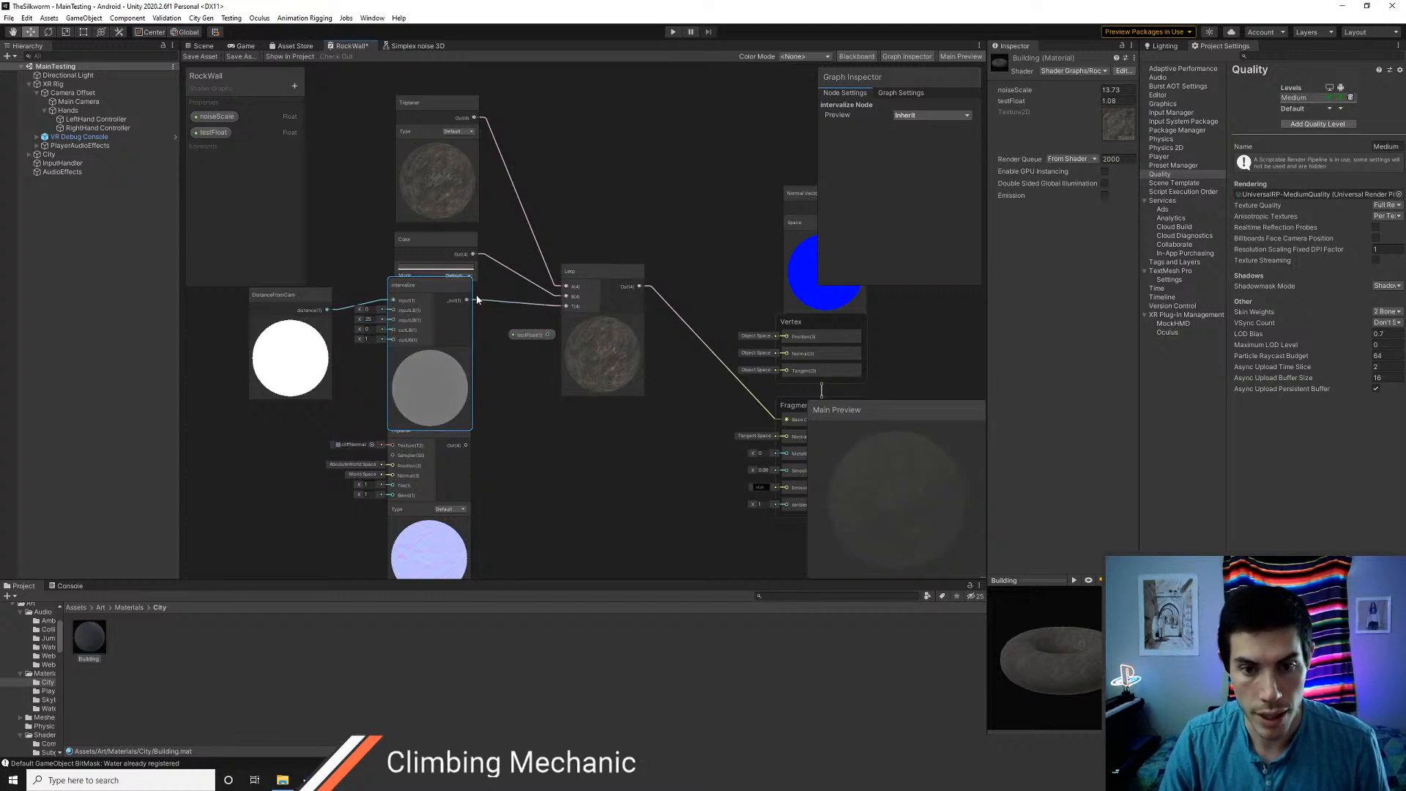
left_click_drag(446, 290, 463, 298)
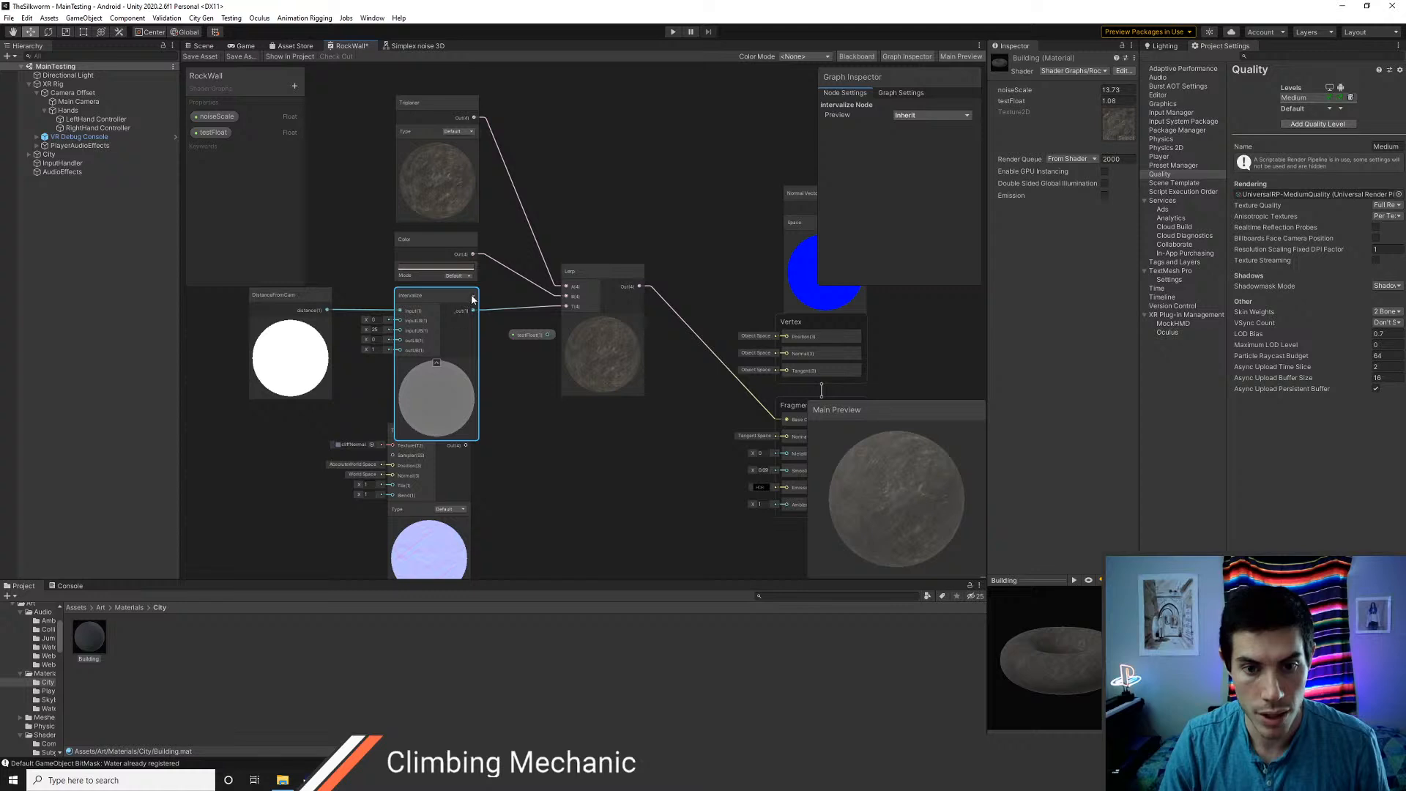
left_click(472, 297)
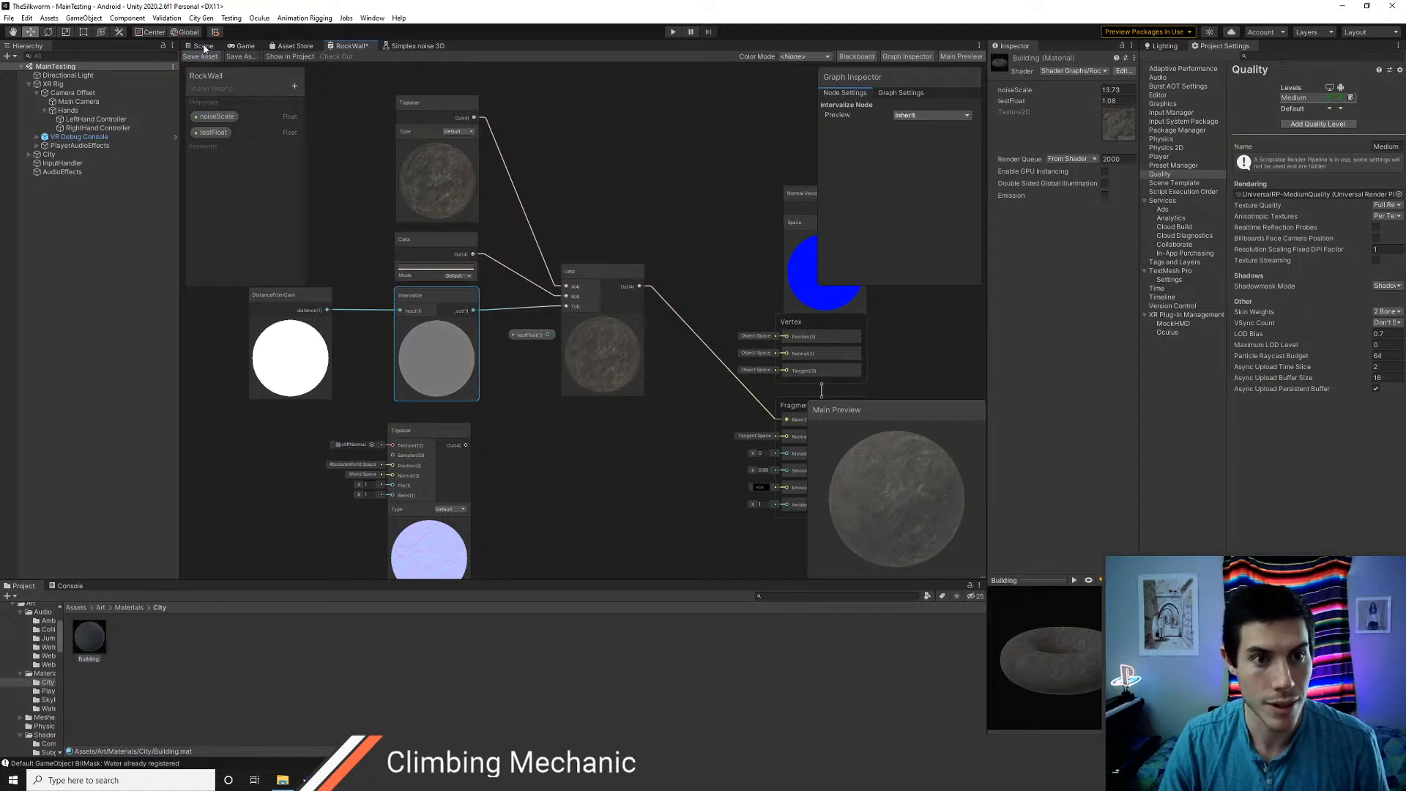
Check how the saved RockWall shader fades the roof's texture with camera distance in the scene
left_click(205, 47)
right_click_drag(493, 229, 597, 335)
key("w")
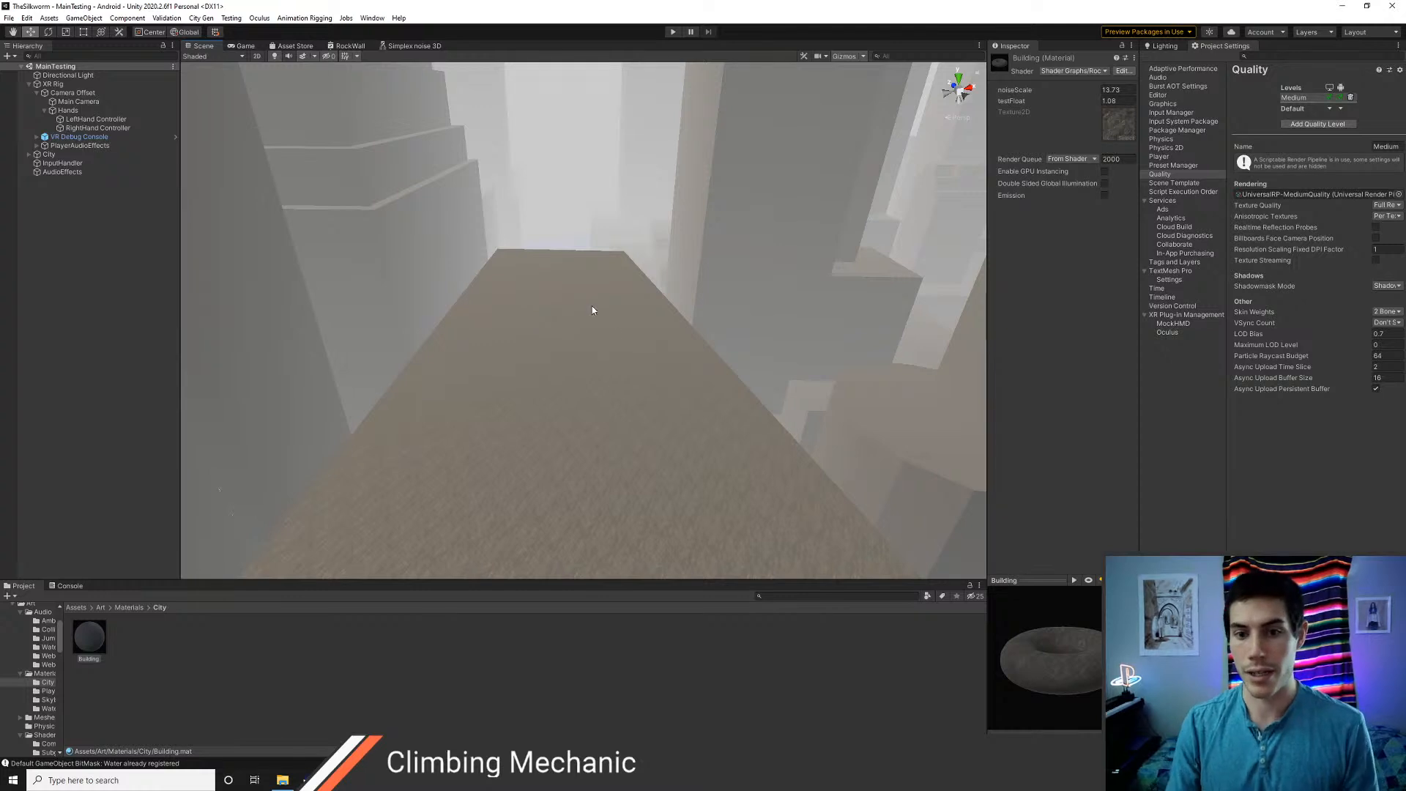
right_click_drag(591, 305, 594, 319)
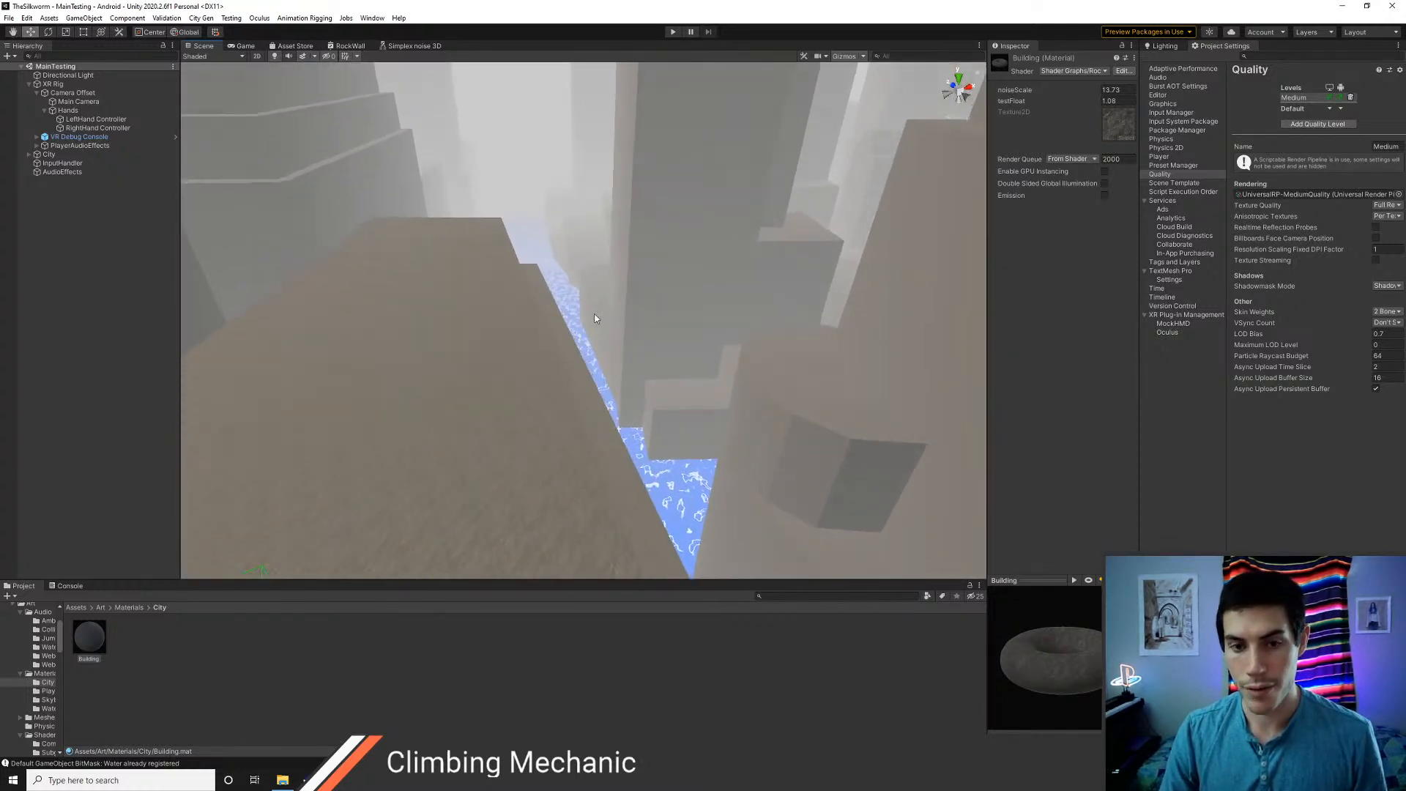
Move the DistanceFromCam node closer to Intervalize, save the RockWall graph and check the roof in the scene
left_click(344, 46)
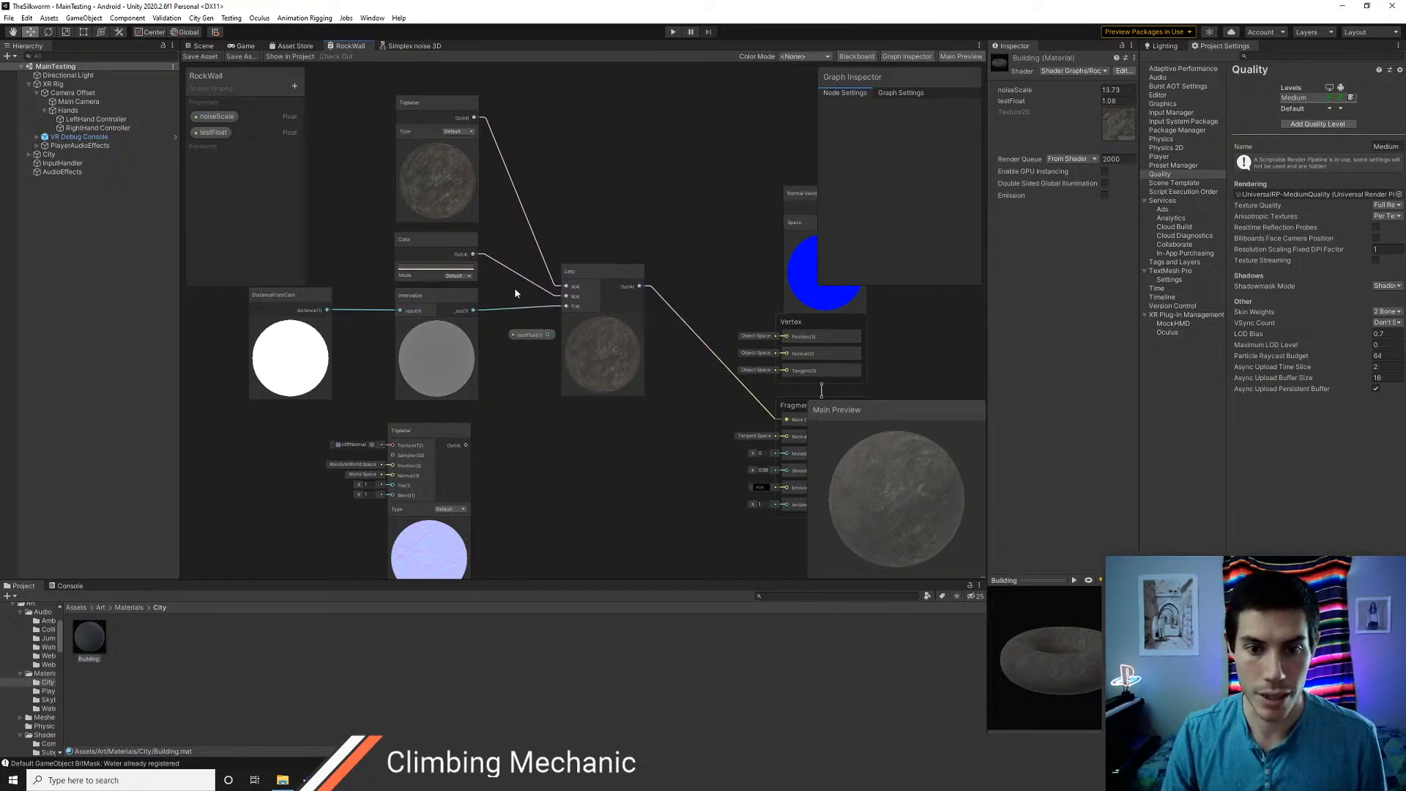
middle_click_drag(514, 287, 560, 292)
left_click(514, 306)
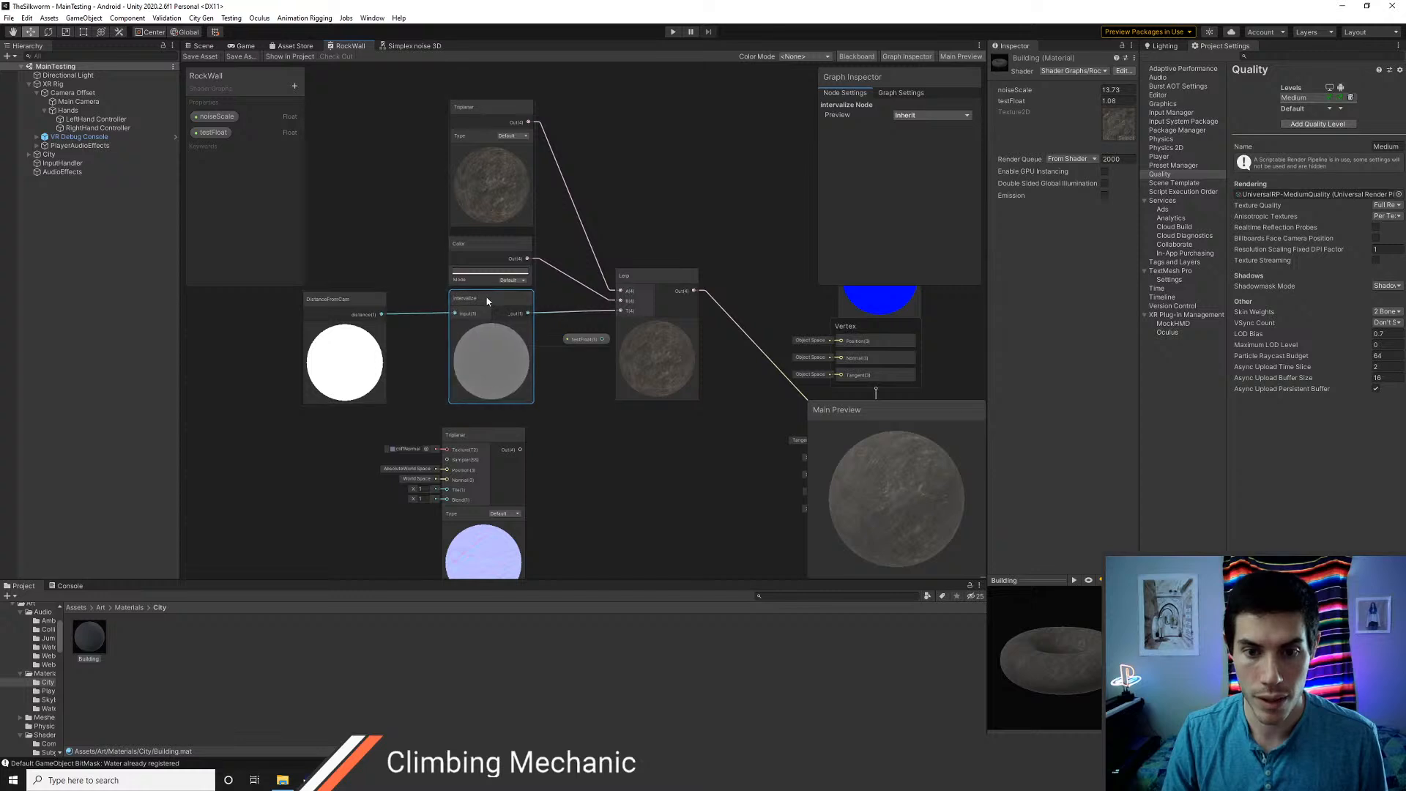
left_click_drag(369, 303, 390, 302)
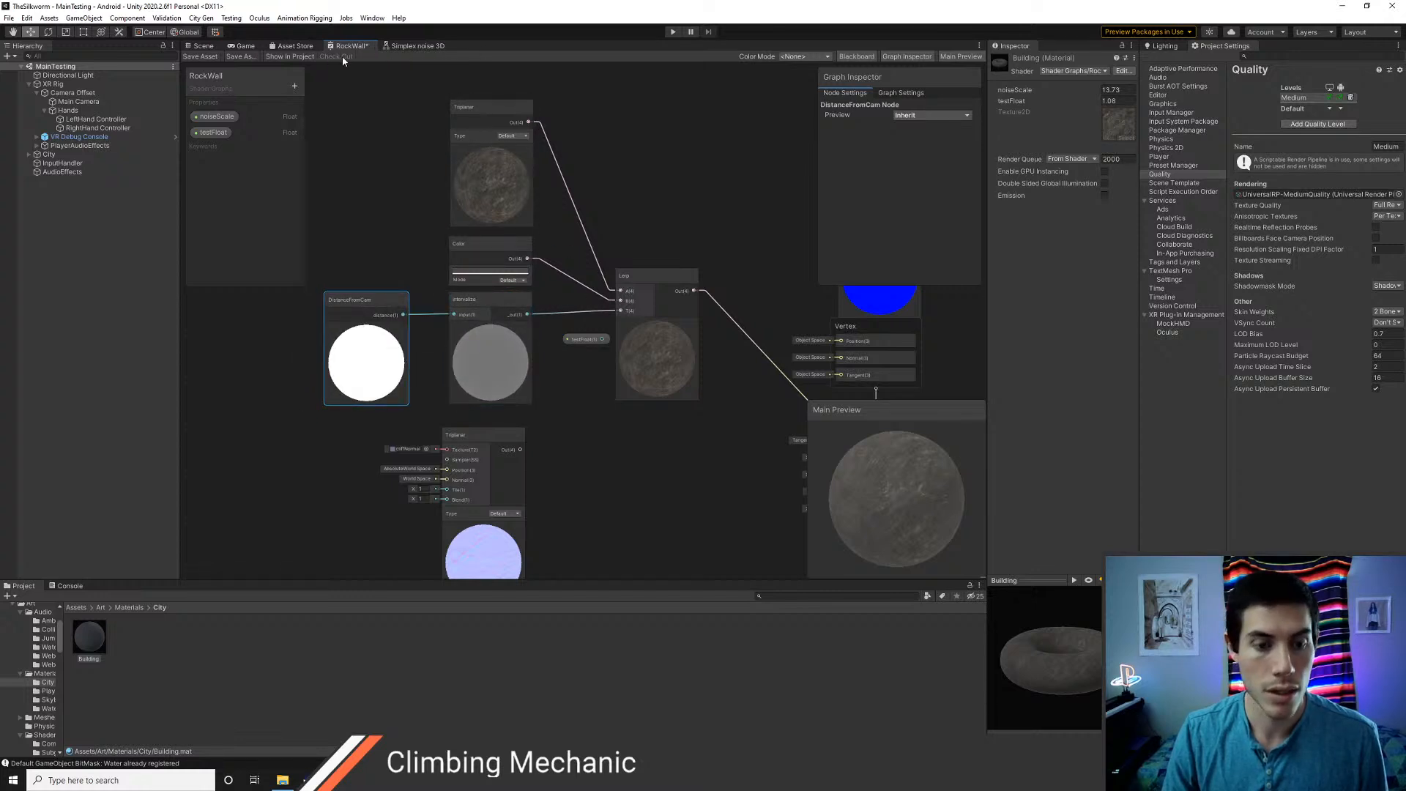
left_click(199, 56)
left_click(203, 45)
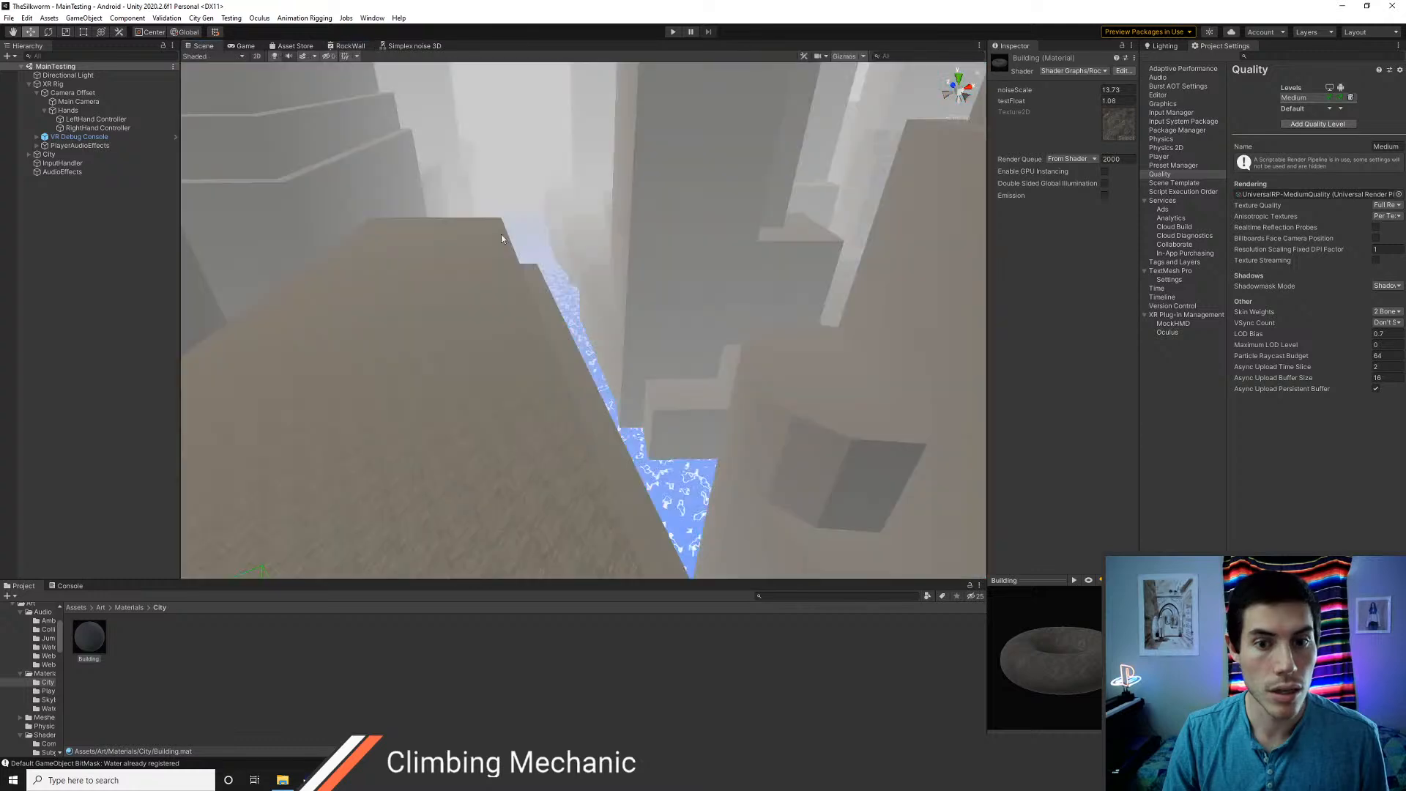
right_click_drag(501, 235, 623, 364)
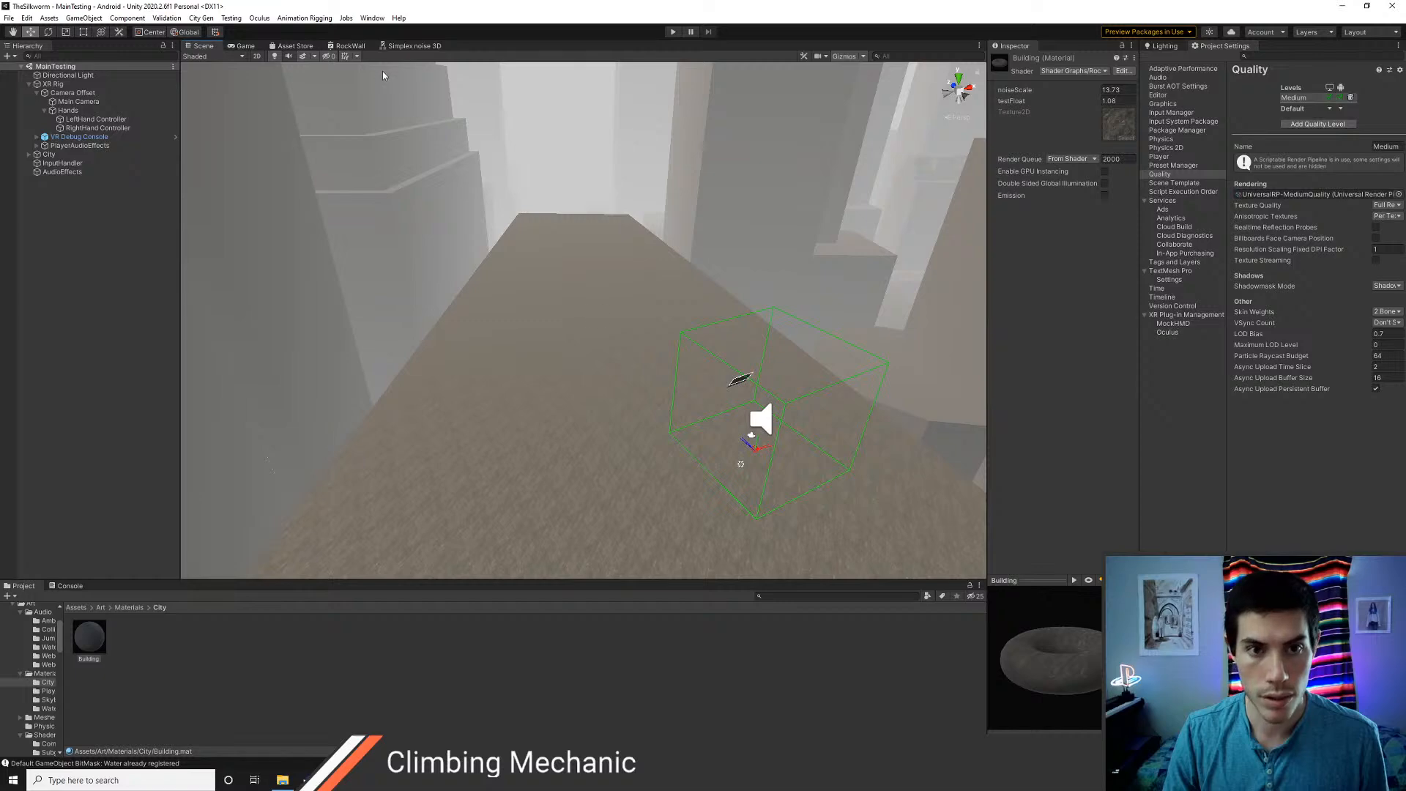
right_click_drag(544, 296, 410, 183)
Connect the normal-map Triplanar node to the Fragment's Normal input and check the saved shader on the roof up close
left_click(353, 46)
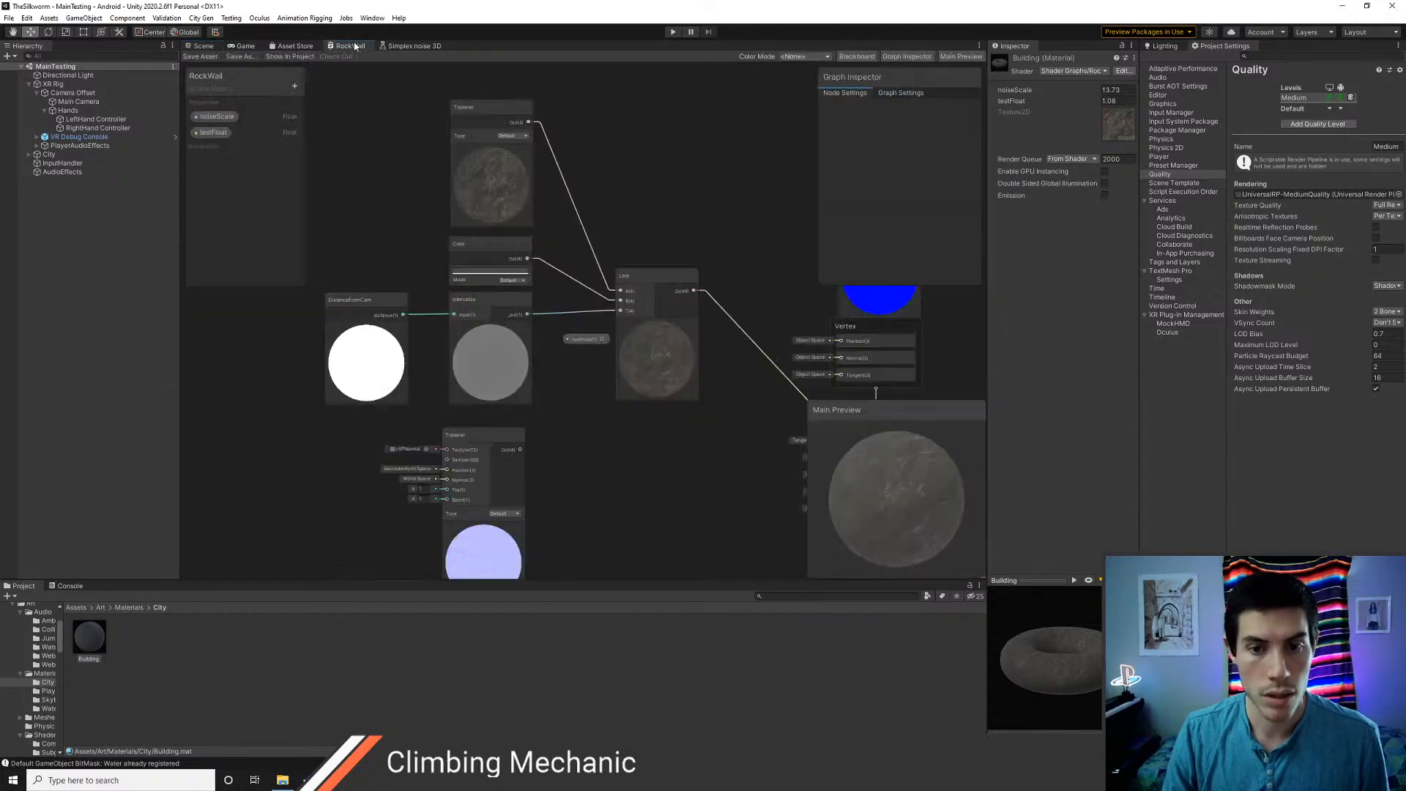
middle_click_drag(669, 490, 607, 361)
left_click_drag(462, 314, 781, 304)
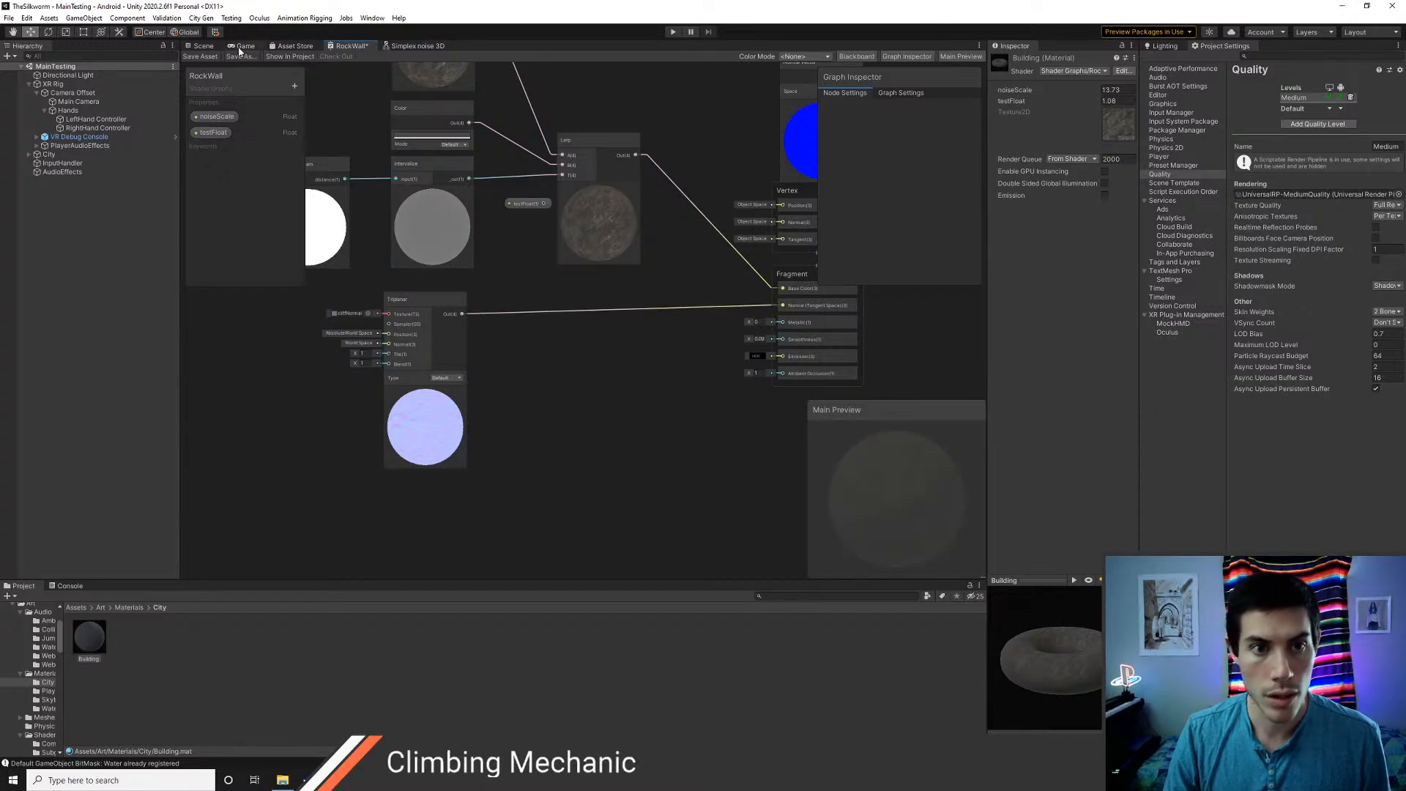
left_click(202, 46)
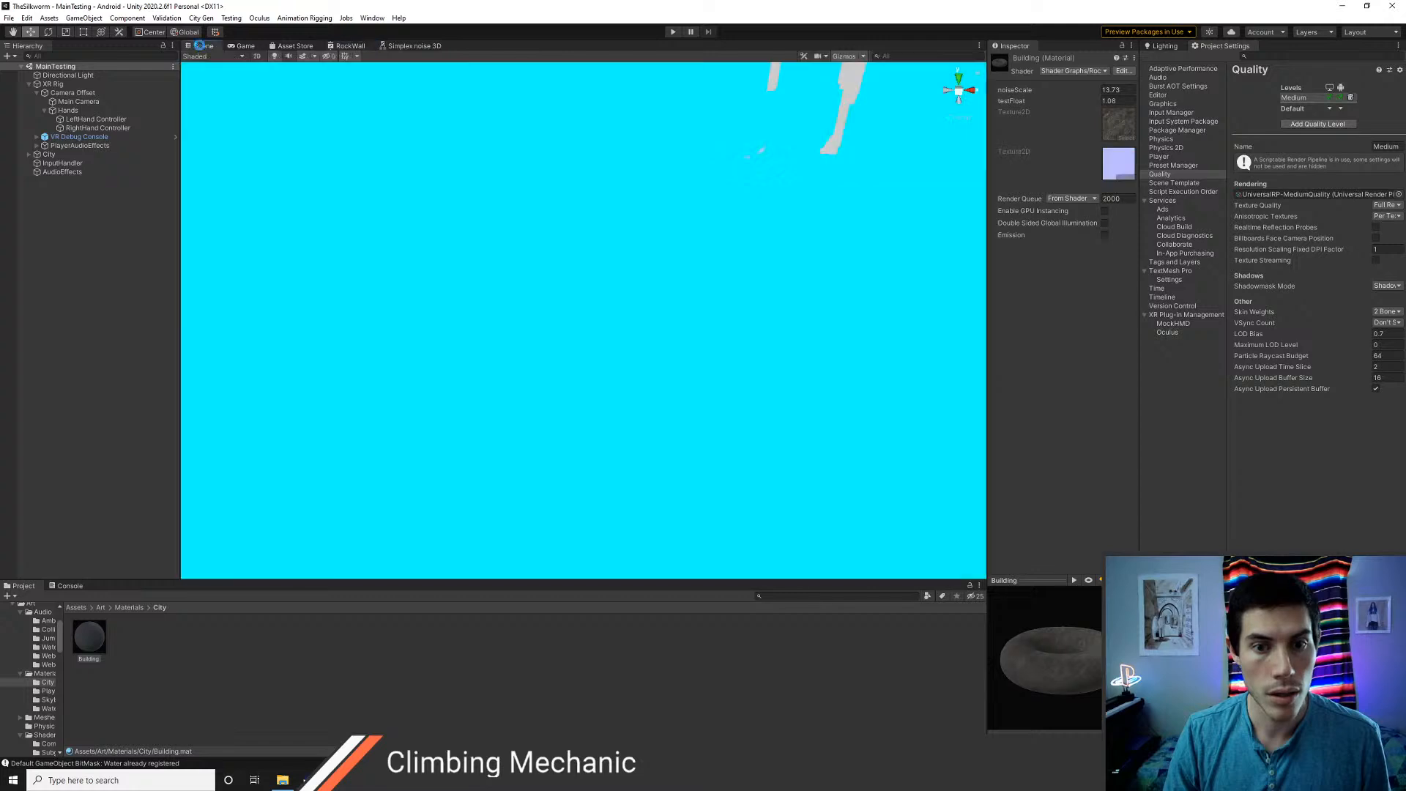
right_click_drag(505, 276, 643, 271)
key("q")
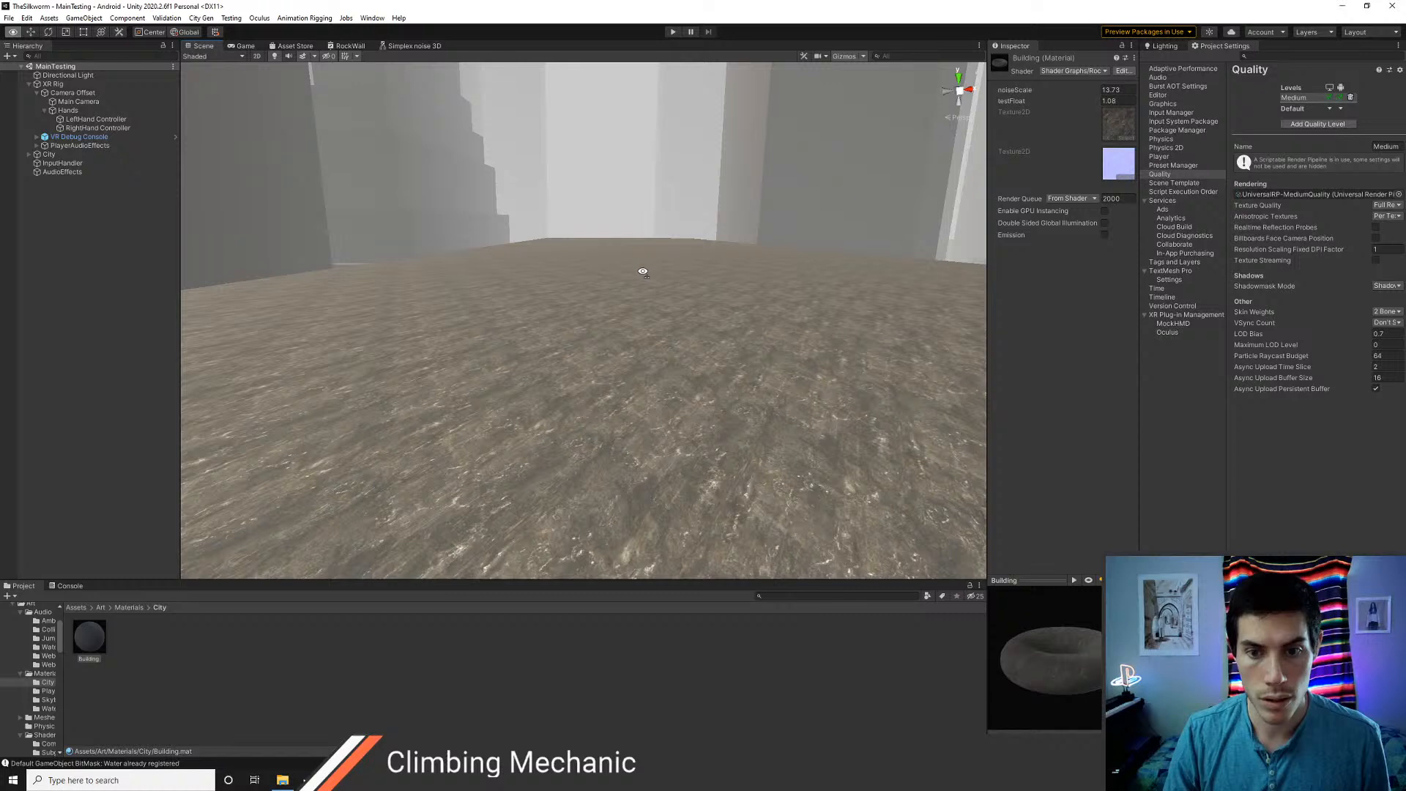
Move the normal-map Triplanar node further down in the RockWall graph to make room for another Lerp
left_click(349, 47)
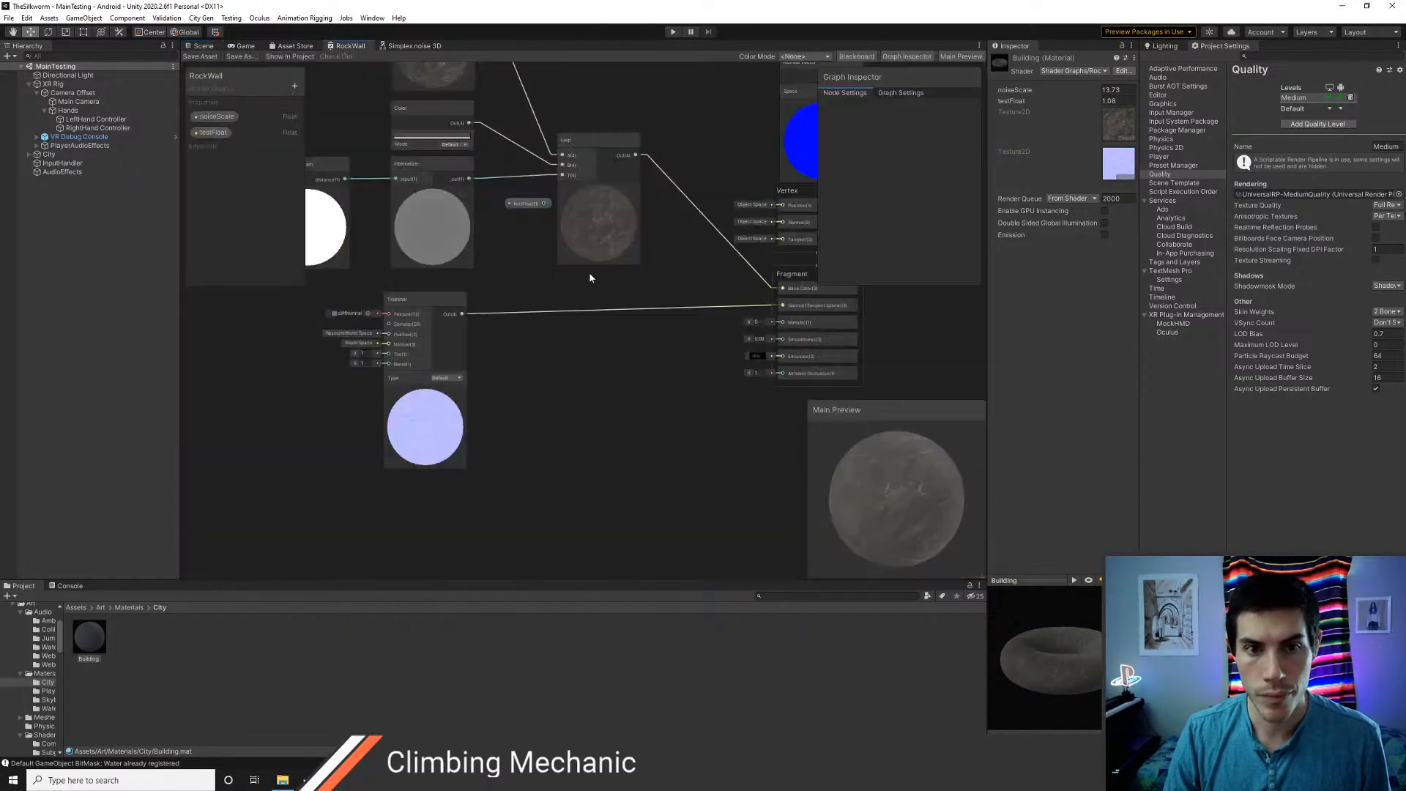
mouse_move(665, 337)
middle_mouse_down()
mouse_move(592, 340)
mouse_move(651, 357)
middle_mouse_up()
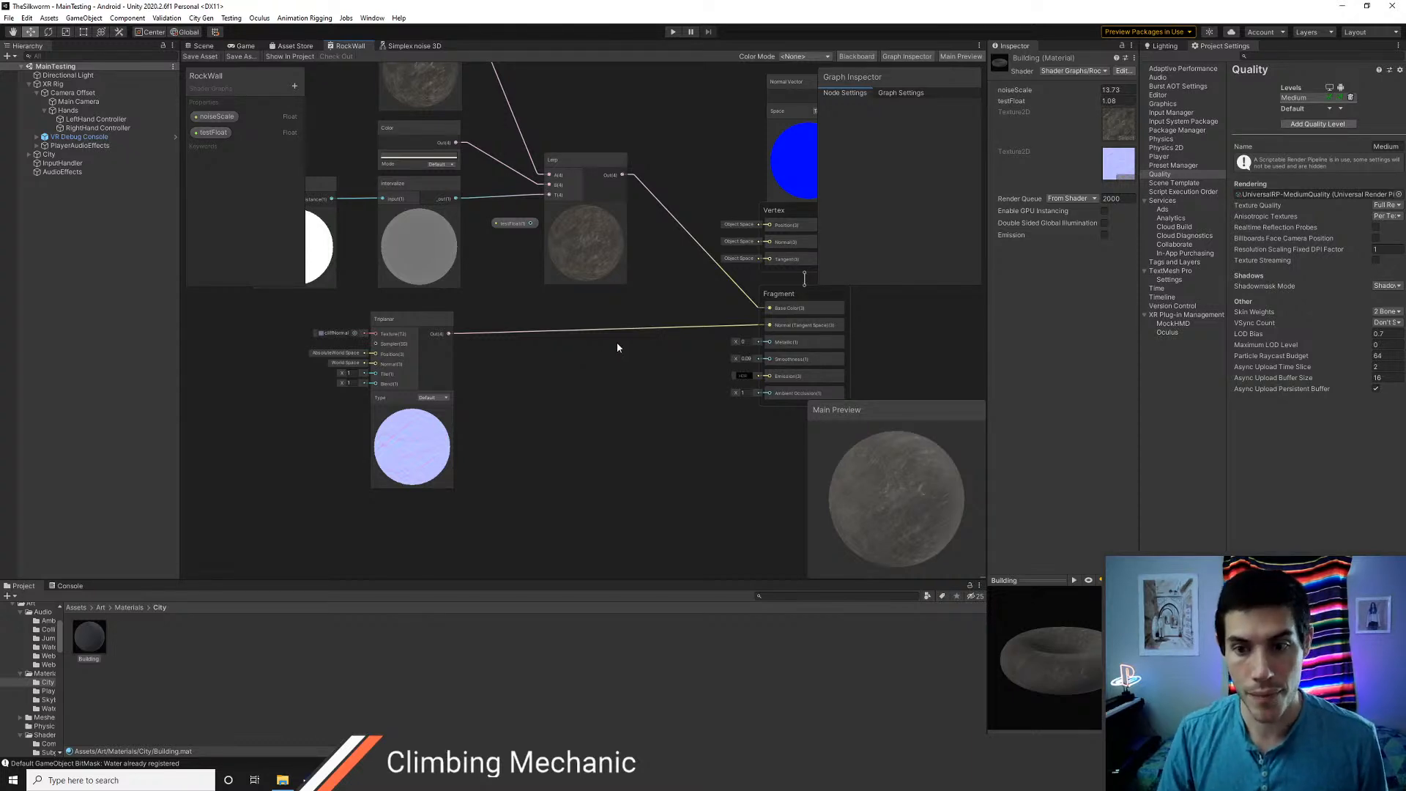
middle_click_drag(616, 343, 649, 418)
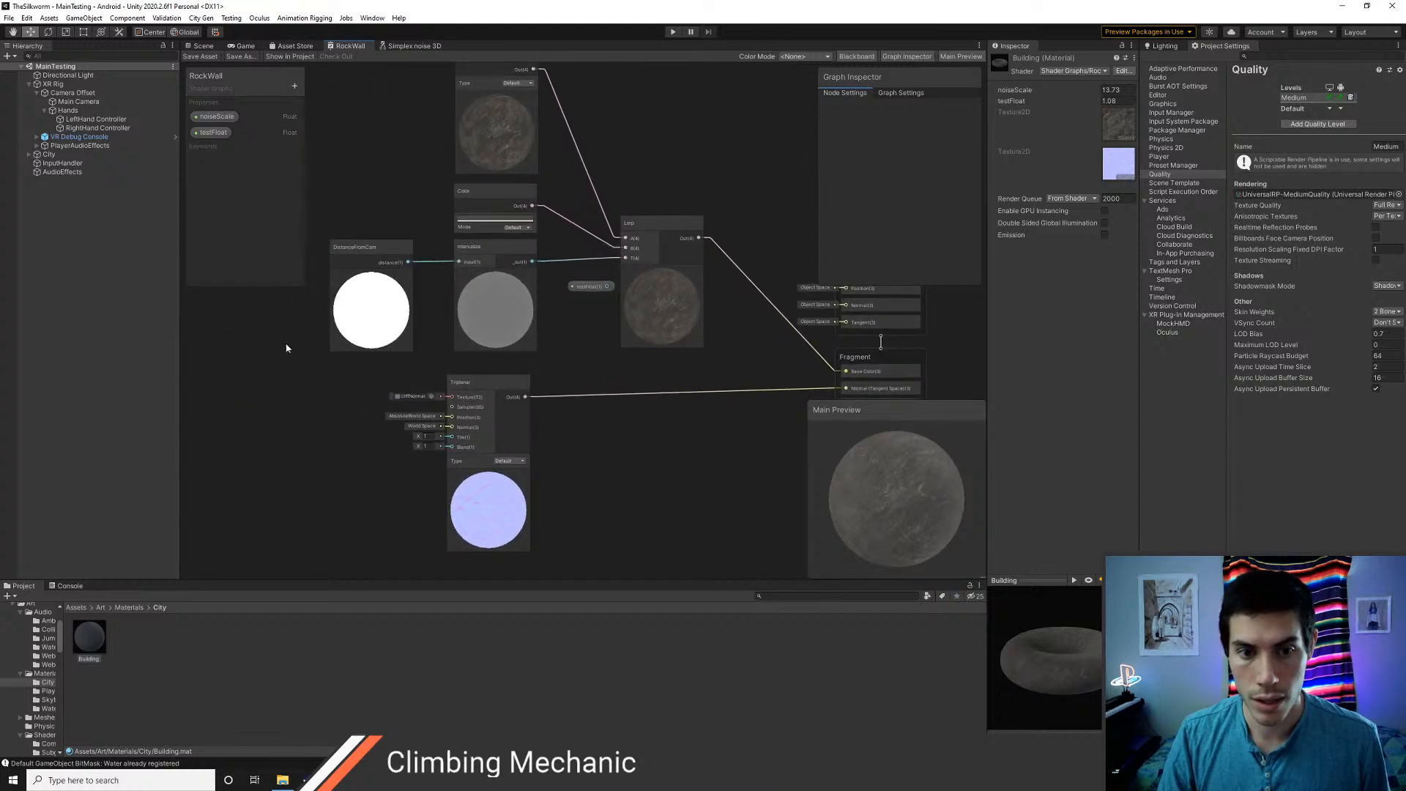
scroll(525, 384, "down", 2)
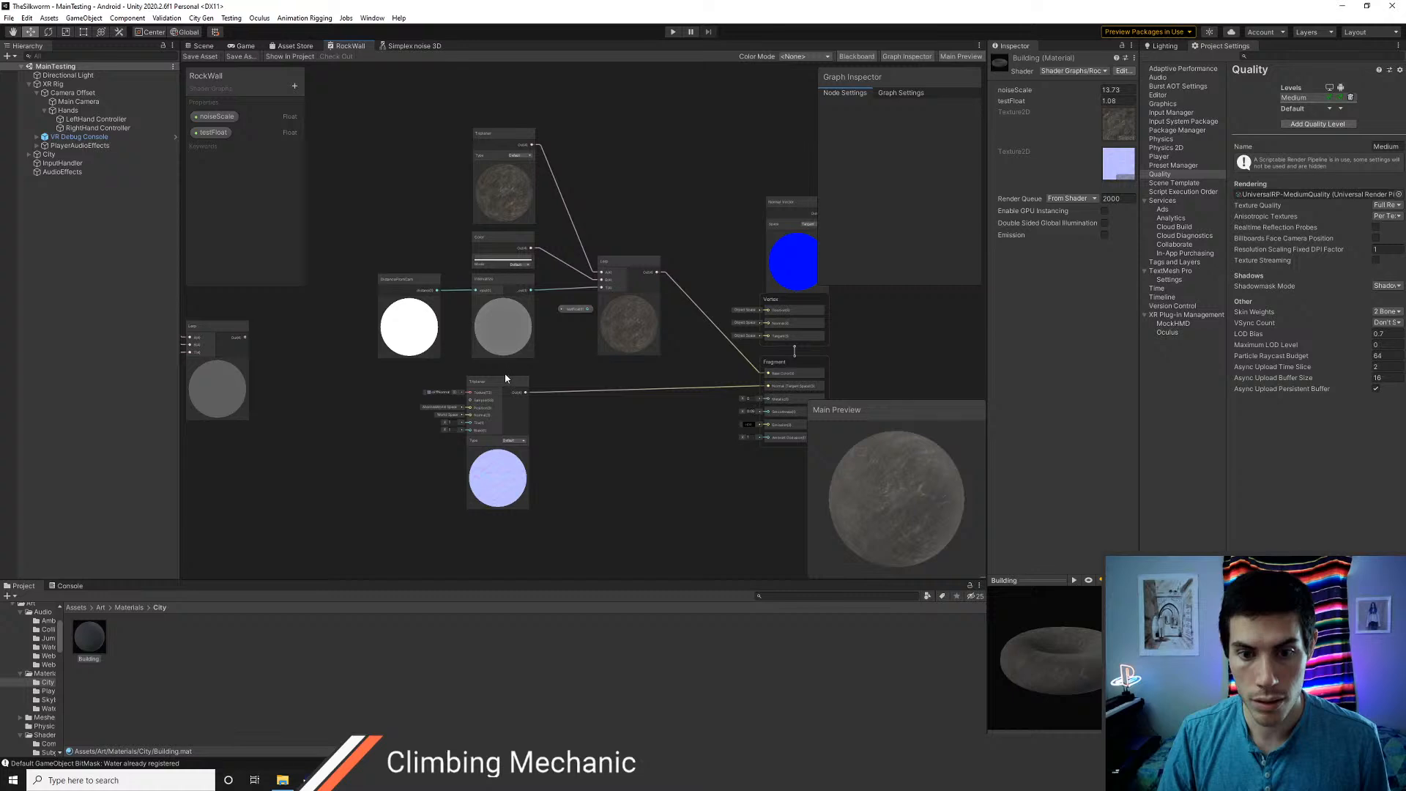
left_click_drag(506, 385, 511, 448)
Duplicate the Lerp node, place the copy below the original and delete the copy's inherited input connections
left_click(624, 265)
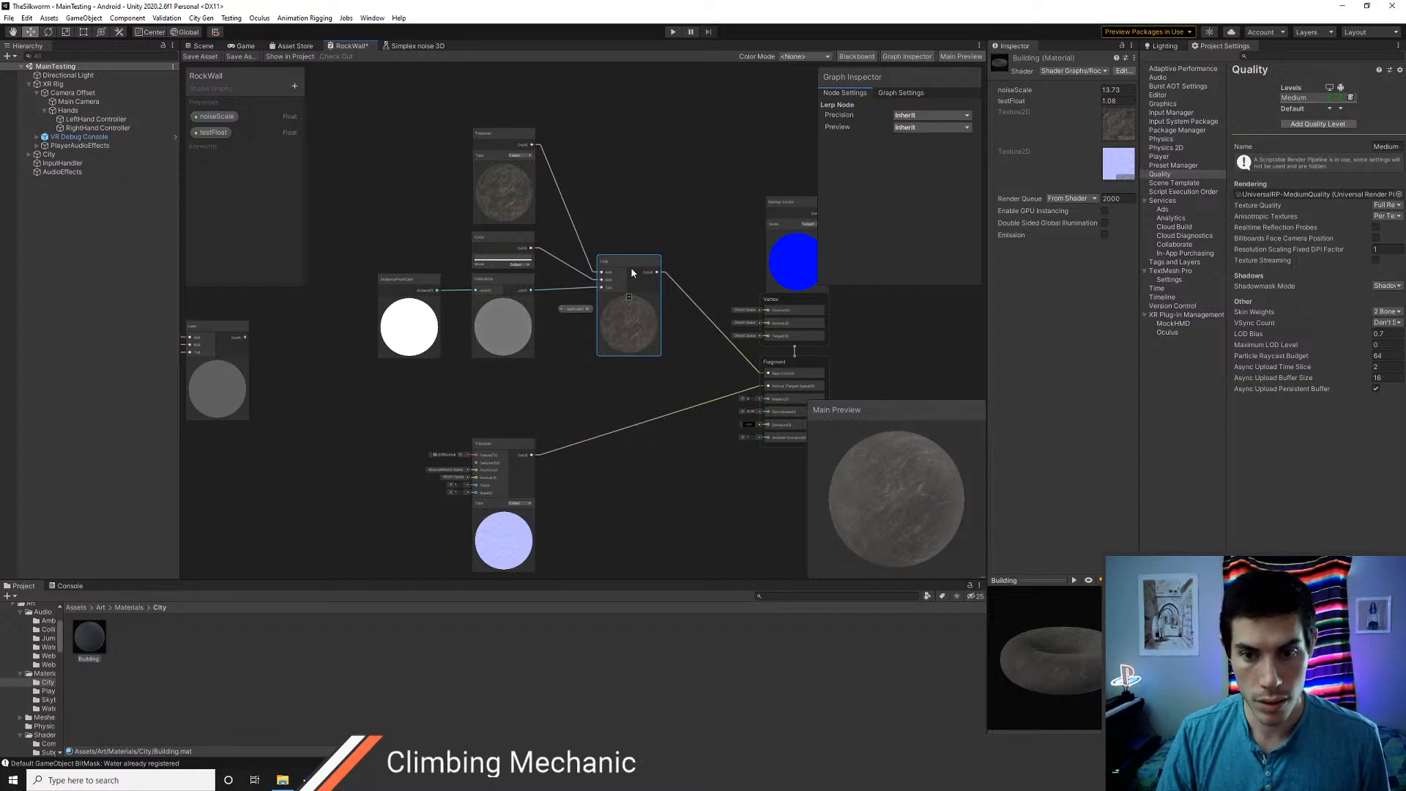
key("ctrl+d")
left_click_drag(654, 278, 631, 385)
left_click(597, 372)
key("Delete")
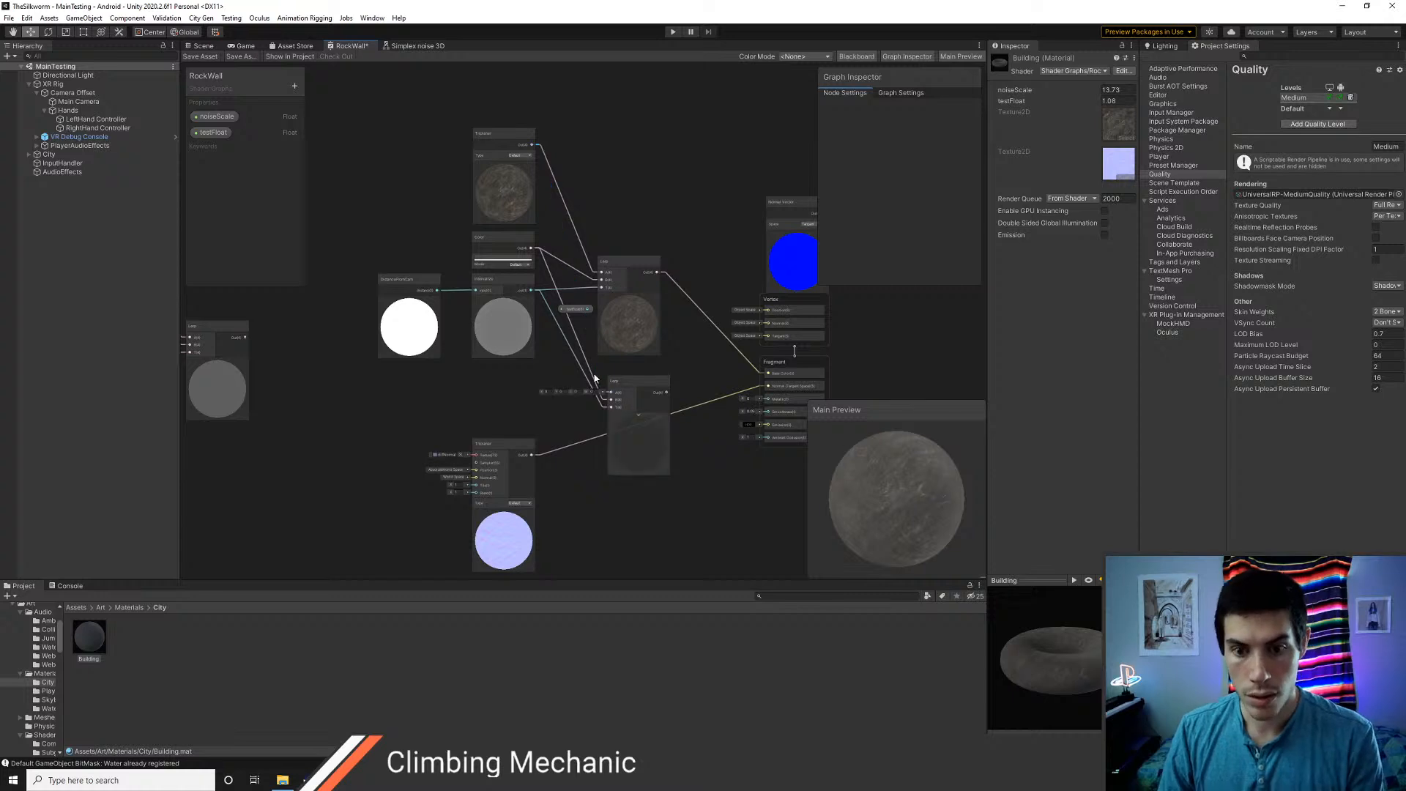
left_click(591, 382)
key("Delete")
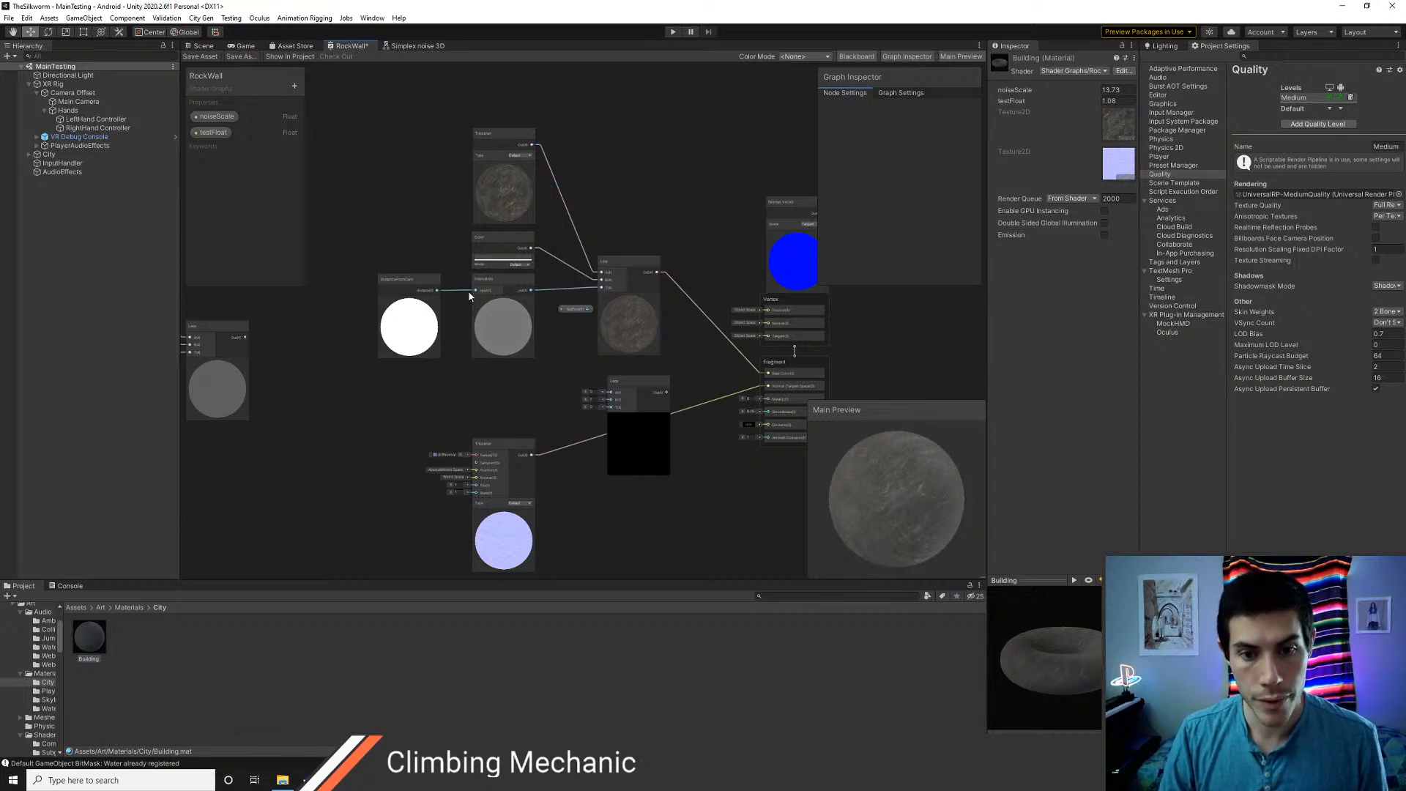
Line up Intervalize and DistanceFromCam lower in the graph and place the Normal Vector node between Intervalize and the normal-map Triplanar
left_click_drag(488, 286, 488, 303)
left_click_drag(408, 284, 405, 299)
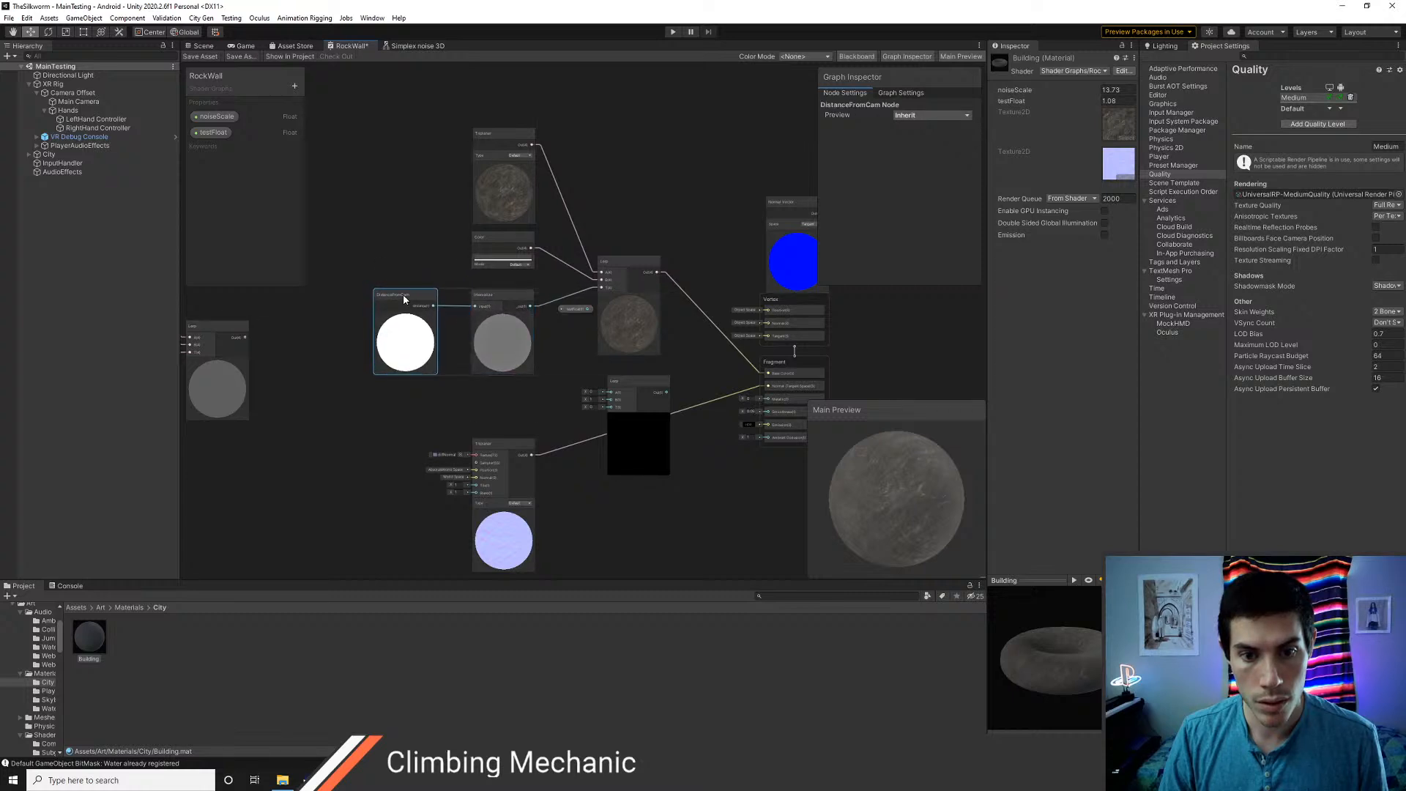
middle_click_drag(533, 310, 478, 294)
left_click_drag(723, 191, 438, 336)
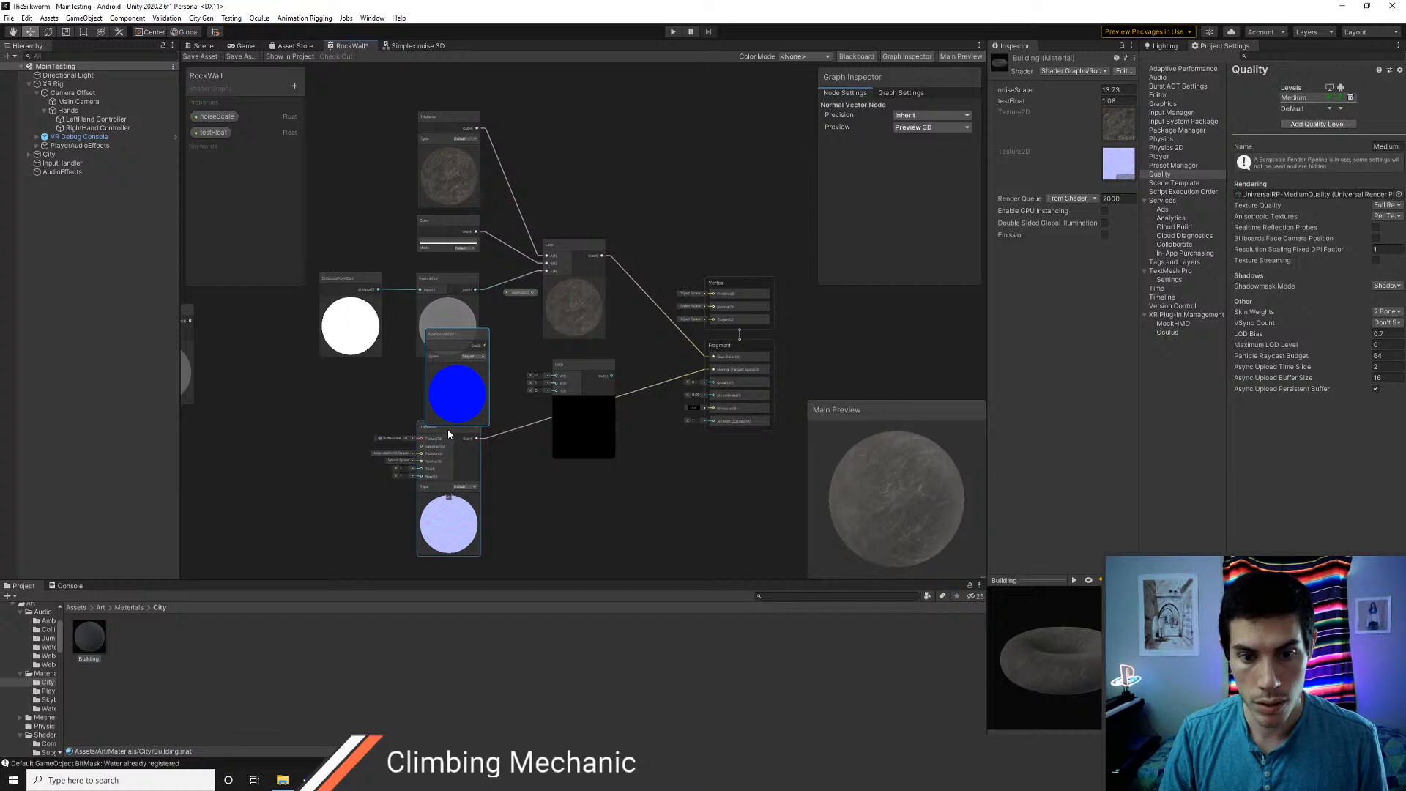
left_click_drag(448, 434, 454, 457)
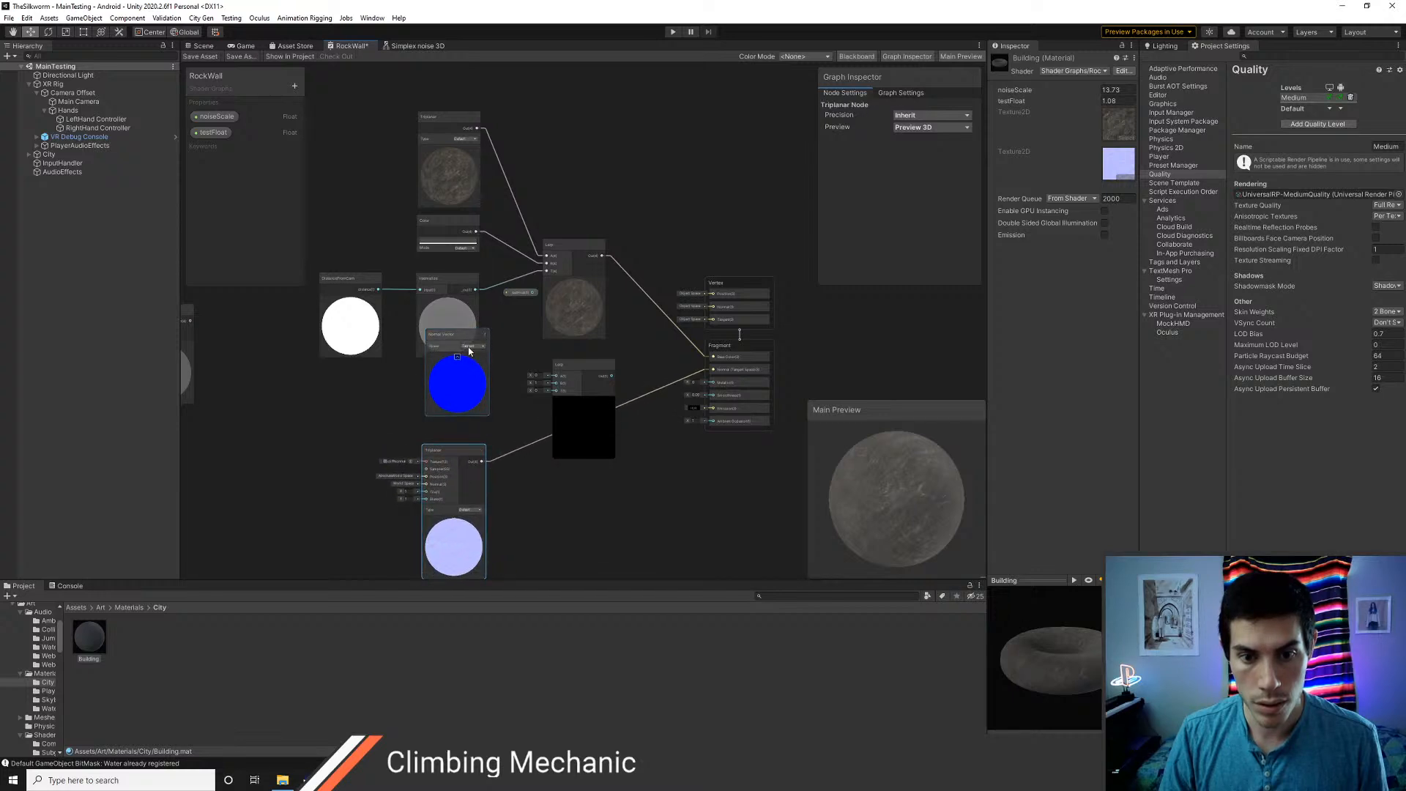
left_click_drag(485, 339, 488, 360)
scroll(549, 479, "down", 2)
middle_click_drag(549, 474, 567, 418)
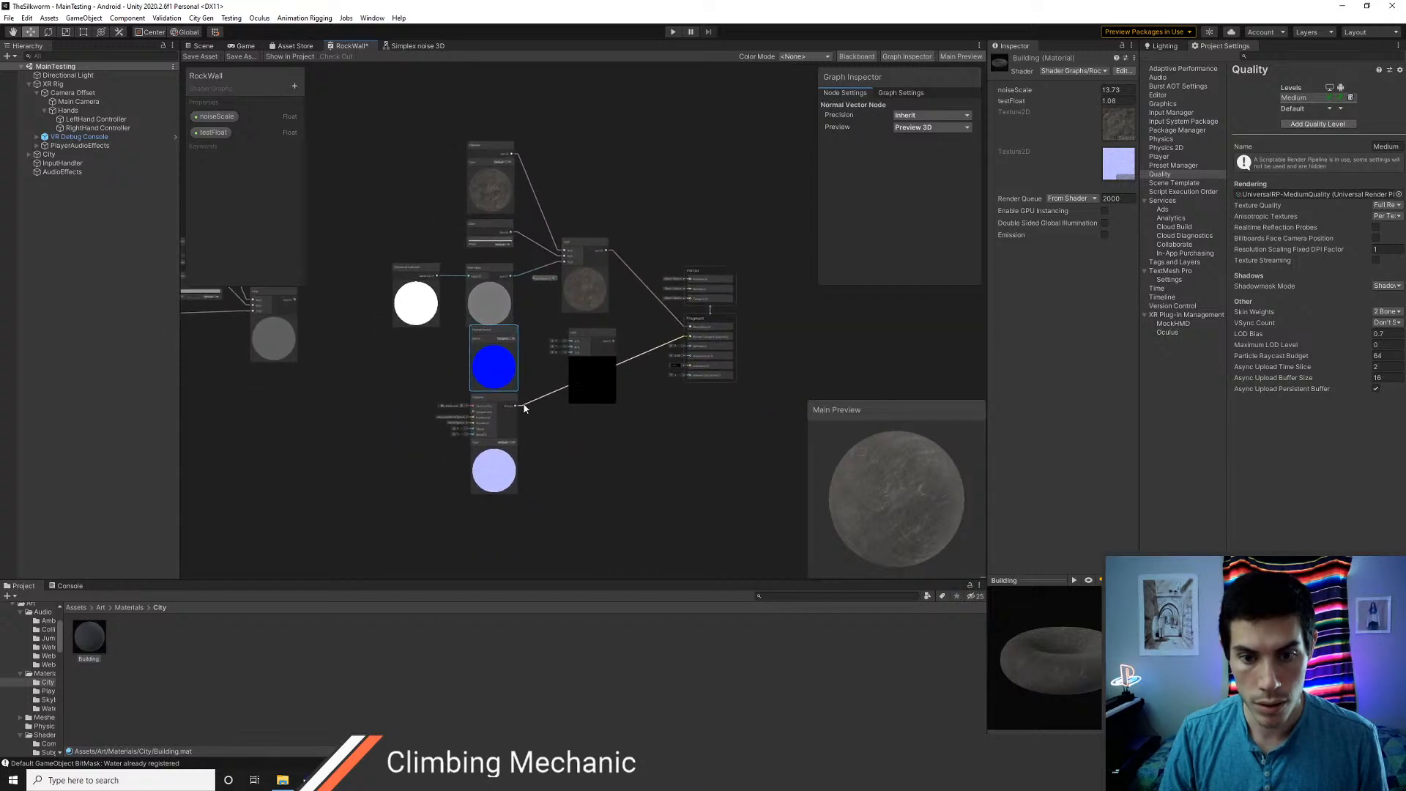
left_click_drag(499, 398, 495, 415)
left_click_drag(503, 330, 499, 339)
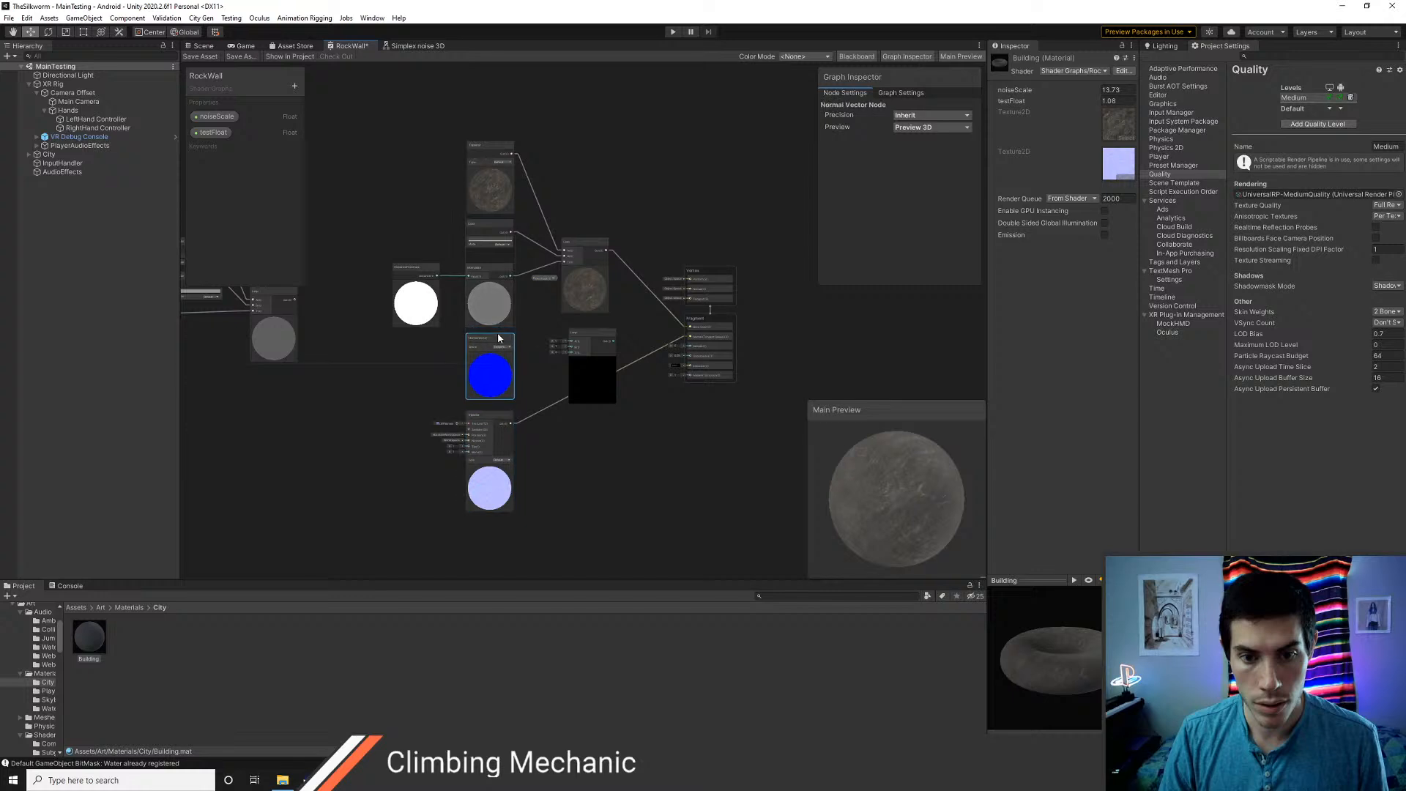
scroll(564, 412, "up", 2)
Disconnect the normal-map Triplanar from the Fragment's Normal input and expand the Normal Vector node to expose its output
left_click(548, 400)
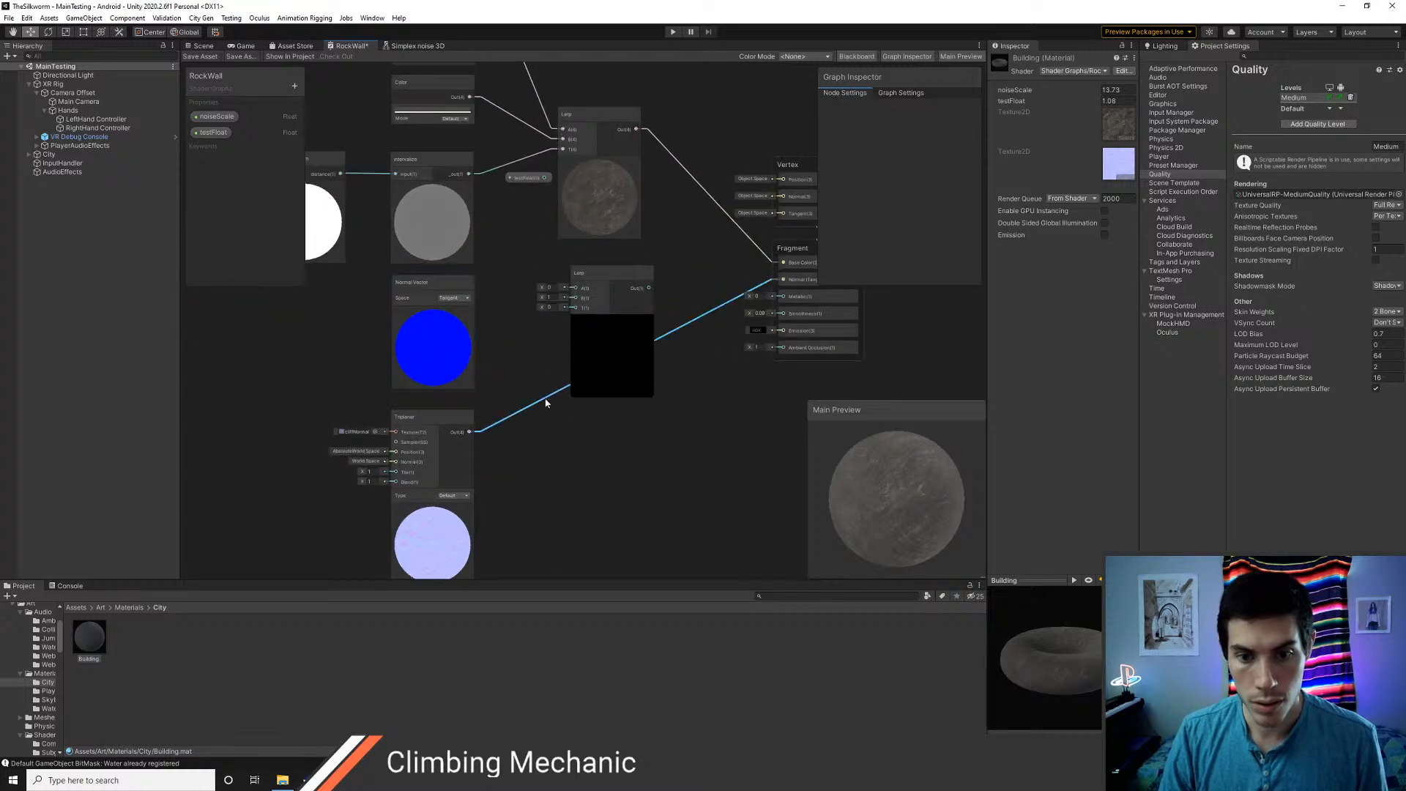
key("Delete")
left_click(469, 287)
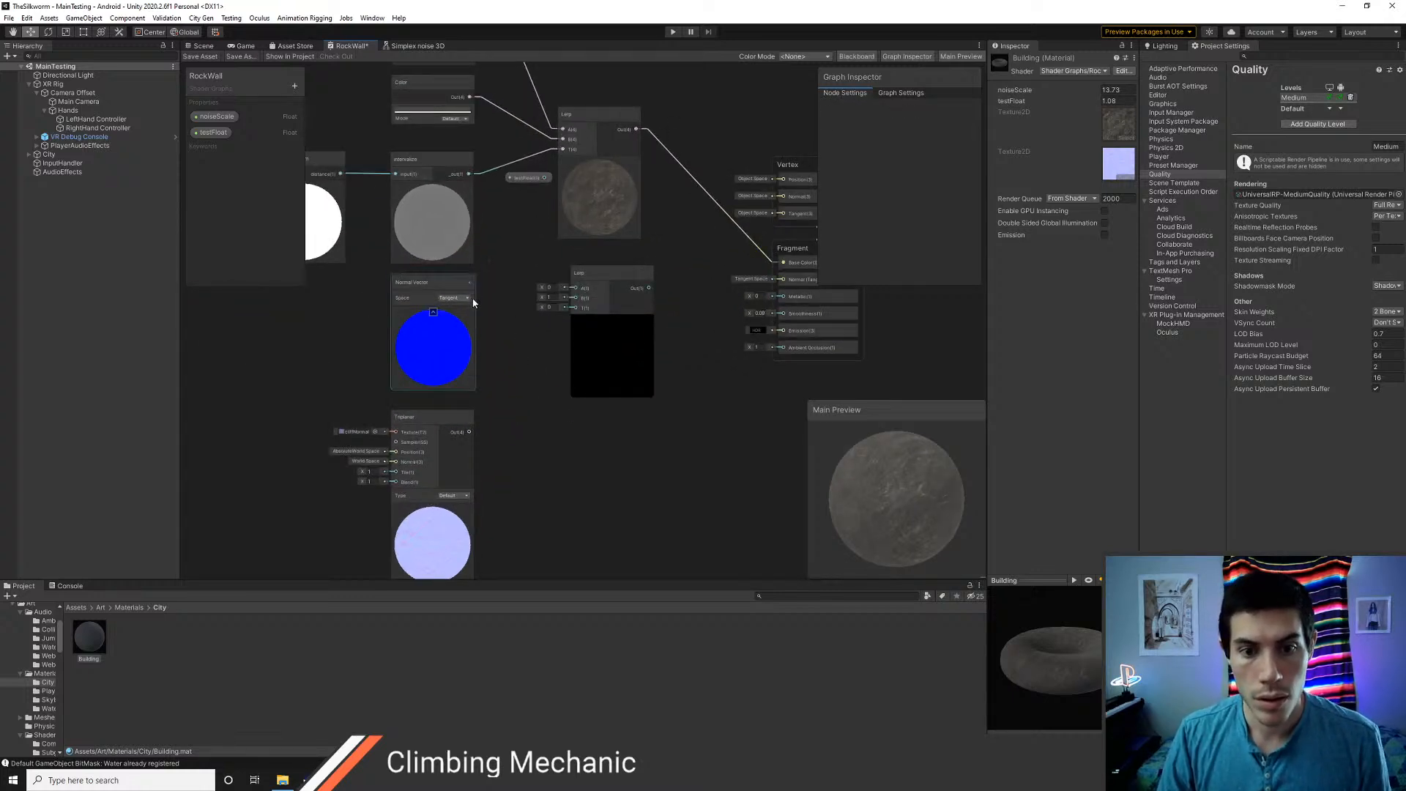
left_click(470, 284)
Connect the normal-map Triplanar, Normal Vector and Intervalize to the second Lerp's A, B and T inputs, placing the Triplanar above Normal Vector
left_click_drag(470, 298, 577, 305)
left_click_drag(473, 436, 577, 293)
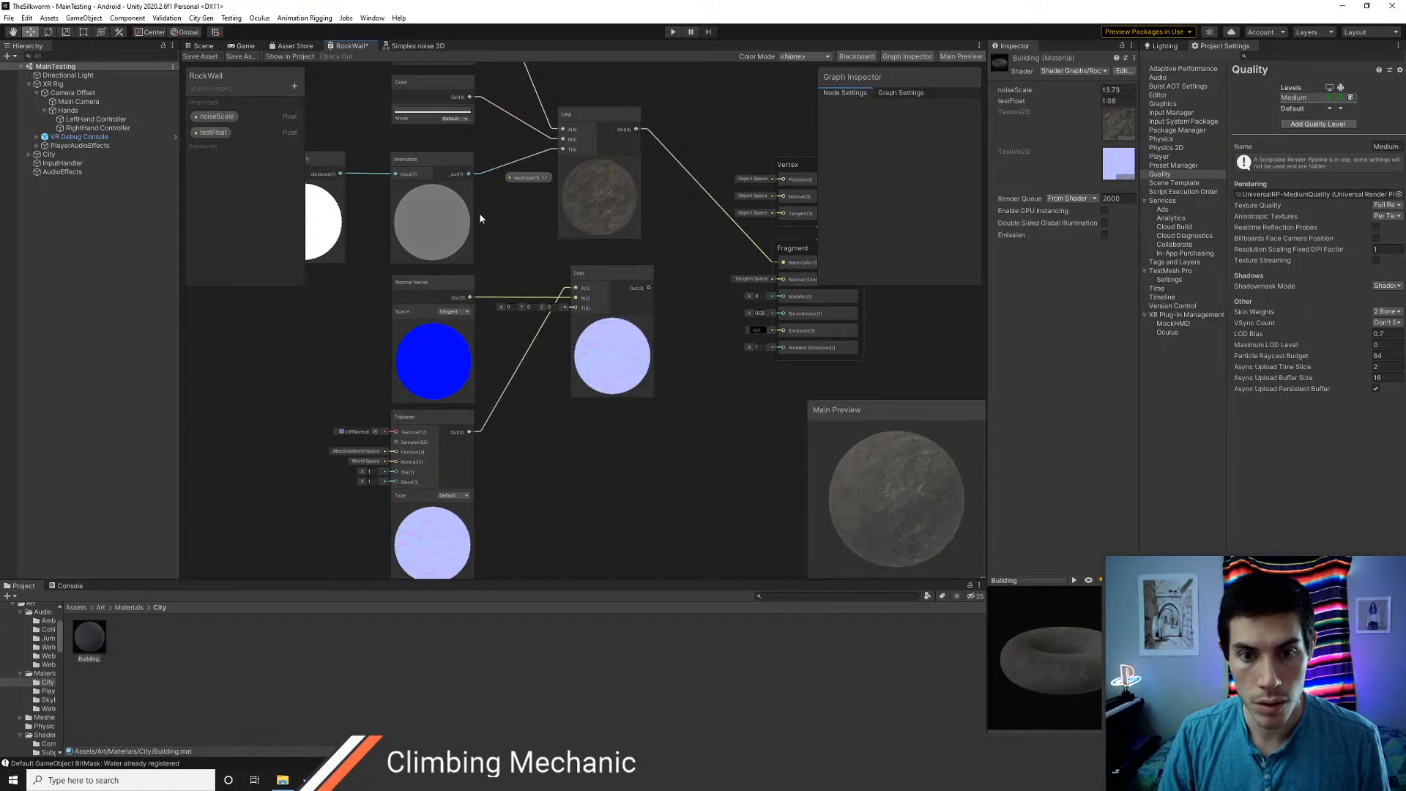
left_click_drag(469, 174, 575, 308)
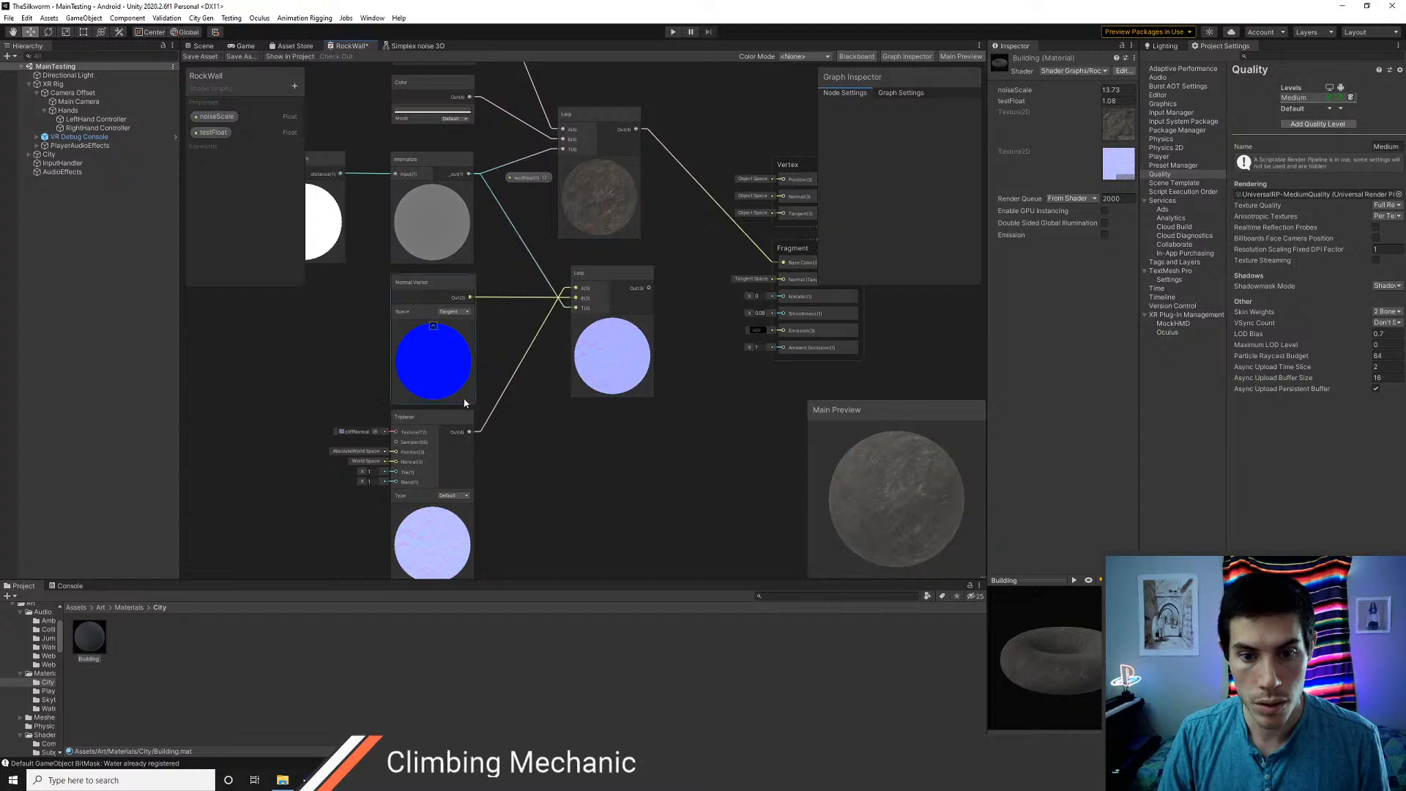
left_click_drag(437, 415, 429, 459)
left_click_drag(434, 301, 443, 277)
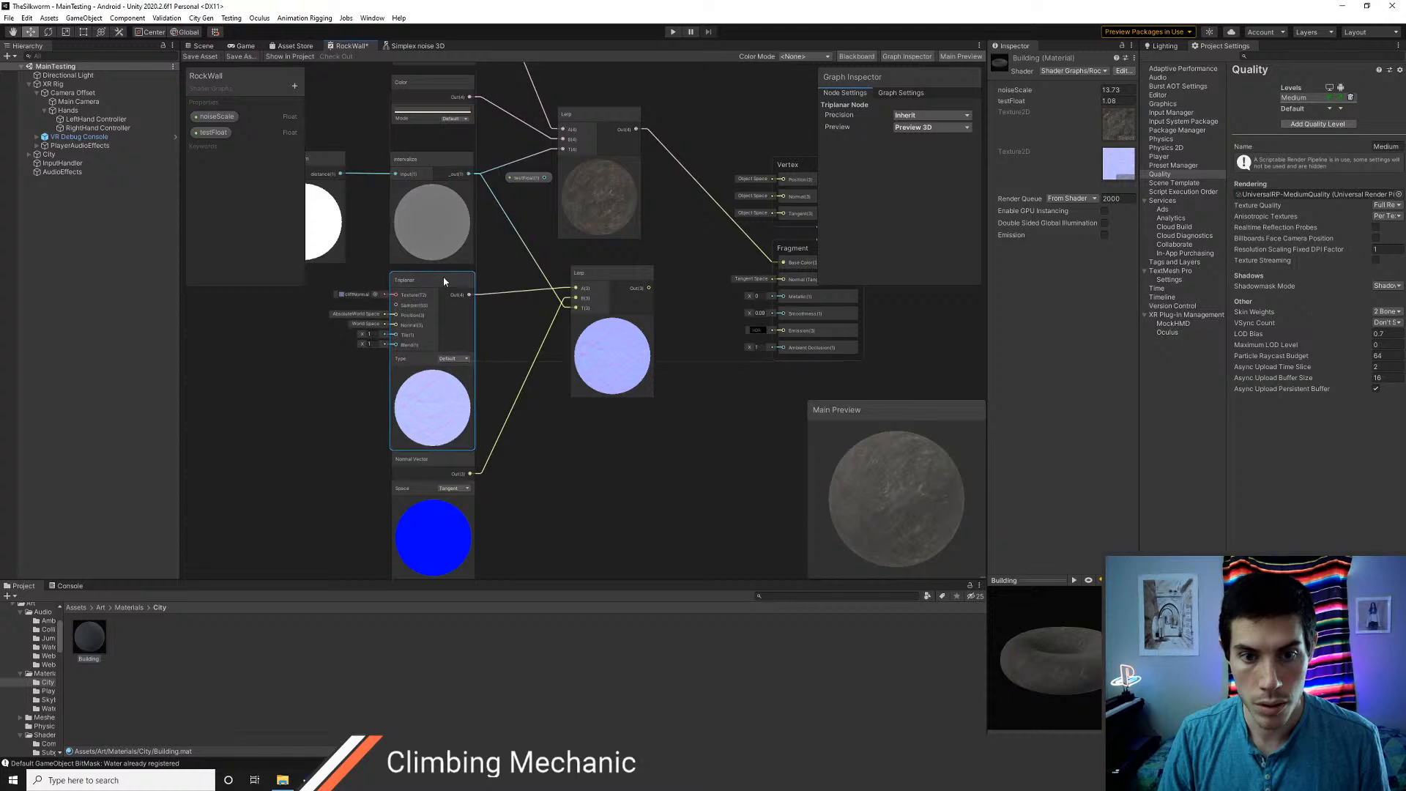
Connect the second Lerp's output to the Fragment's Normal input, save the shader and check the blend on the rooftop in the scene
left_click_drag(446, 461, 445, 465)
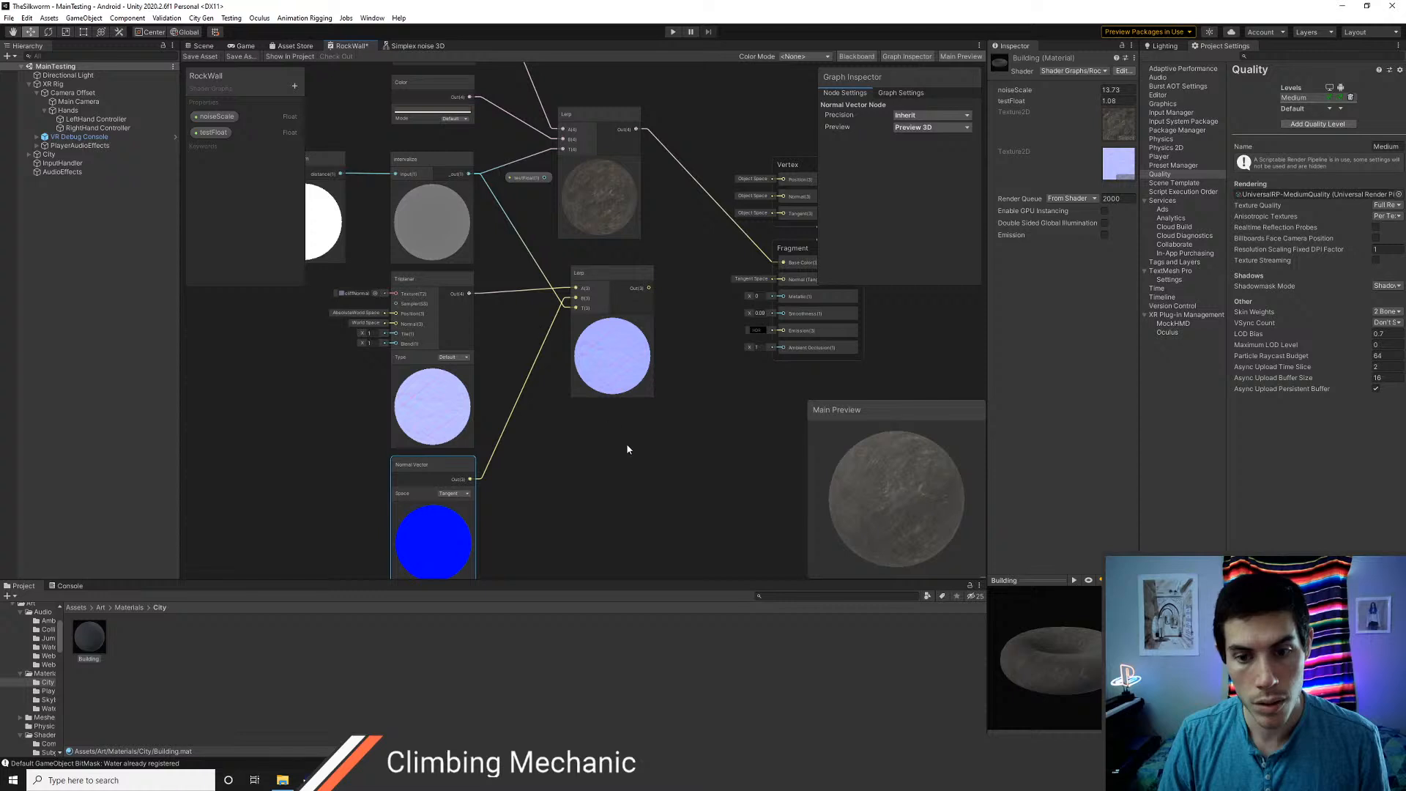
left_click_drag(649, 288, 780, 282)
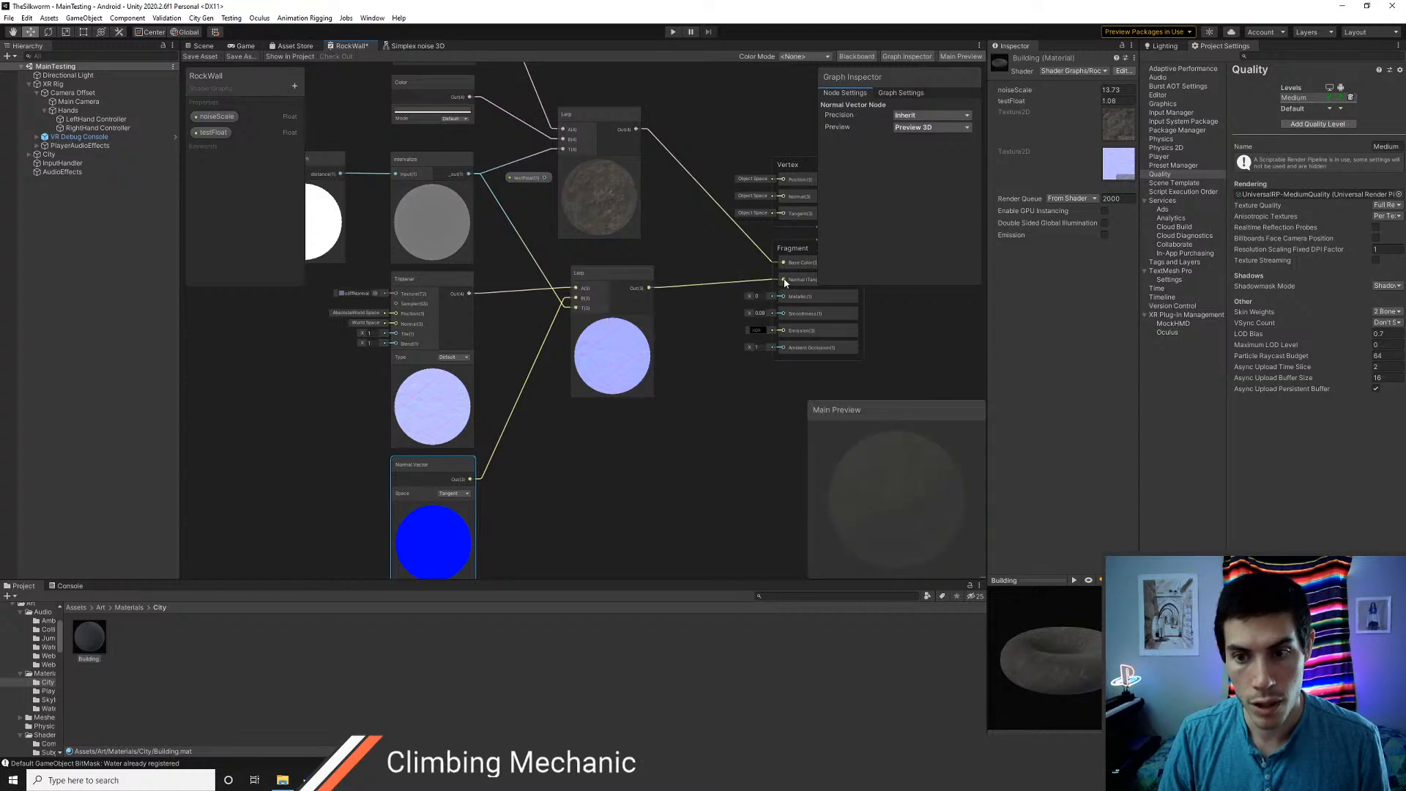
left_click(202, 48)
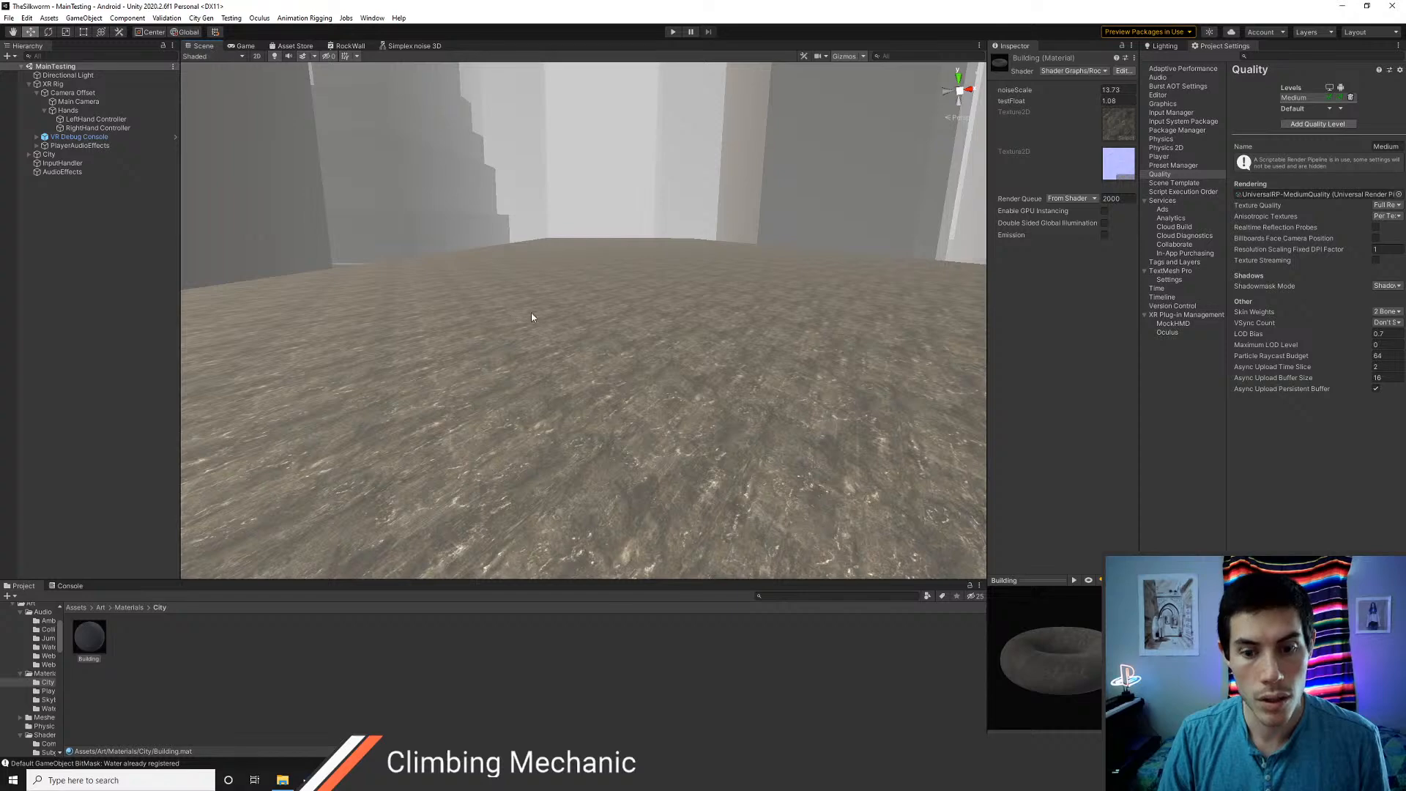
right_click_drag(531, 317, 545, 361)
key("s")
key("w")
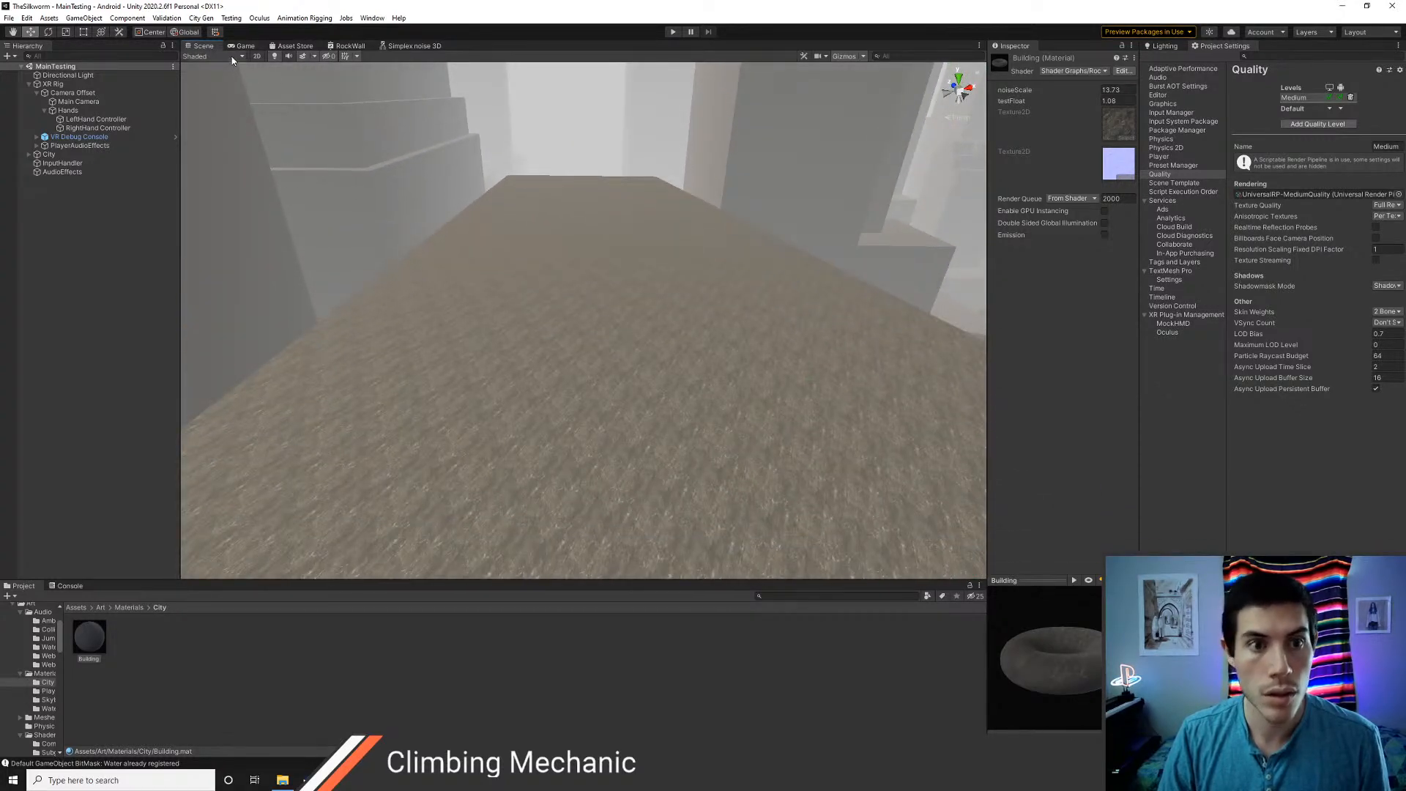
Rename the RockWall shader graph's testFloat property to texFadeDistance
left_click(341, 47)
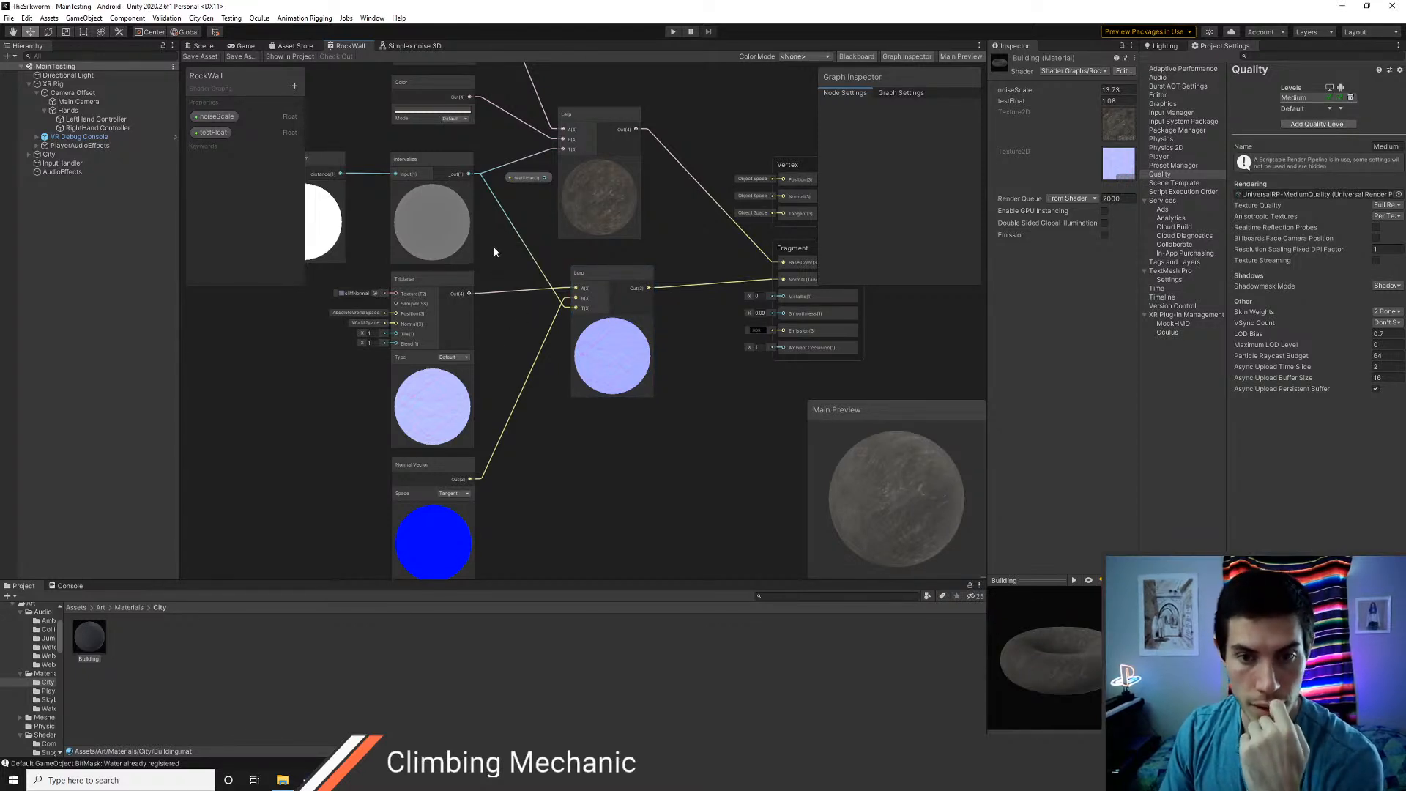
middle_click_drag(494, 252, 570, 316)
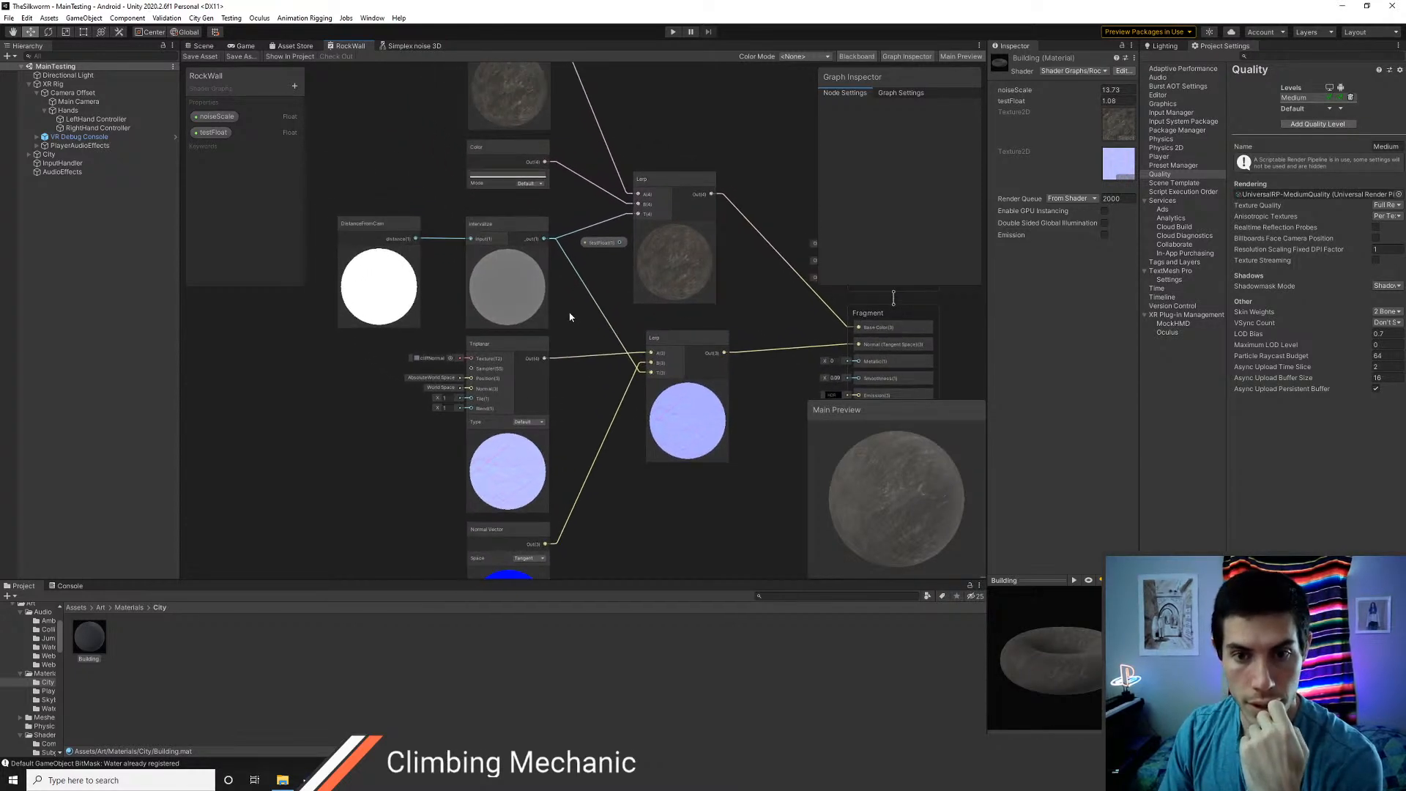
double_click(220, 133)
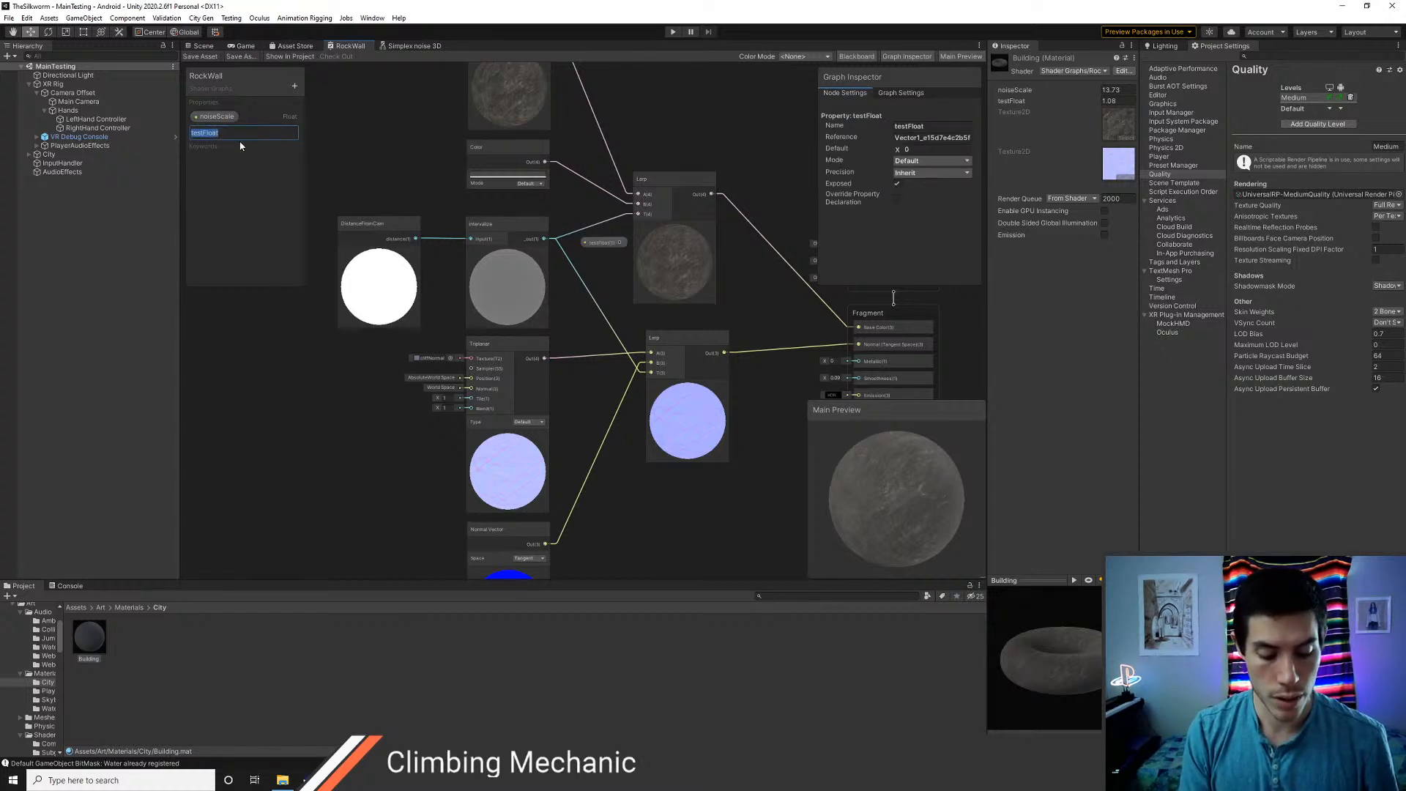
type("fa")
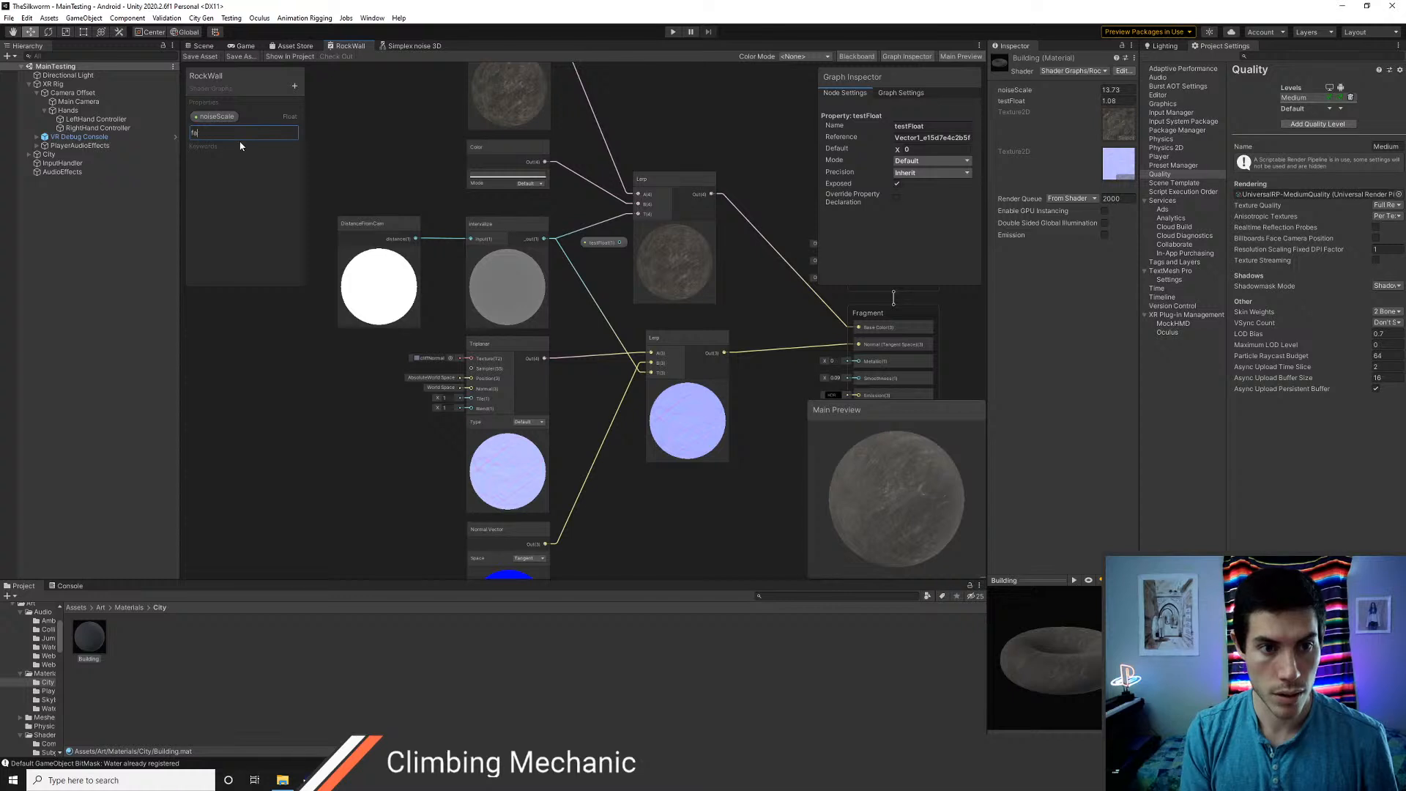
key("BackSpace")
type("Fad")
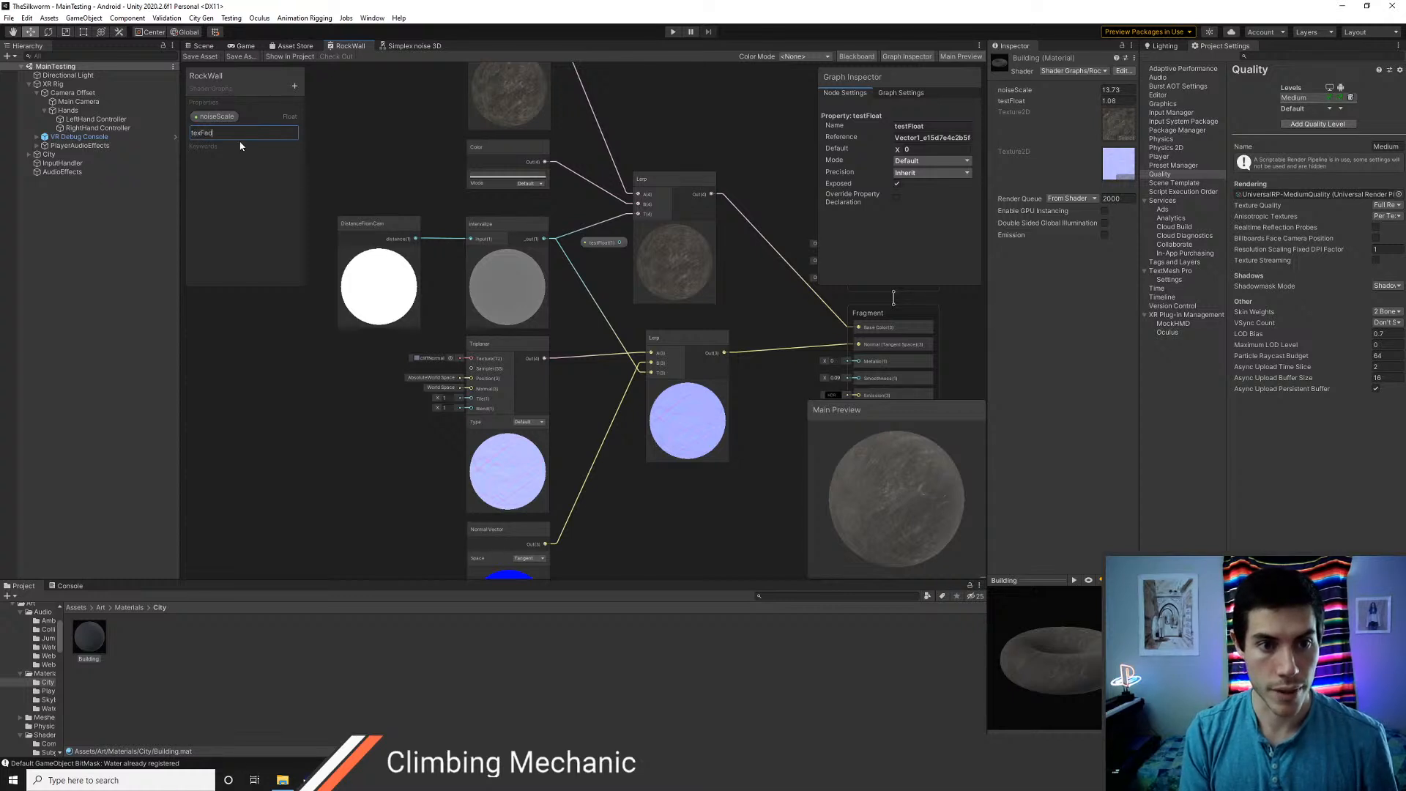
type("eDistance")
key("Return")
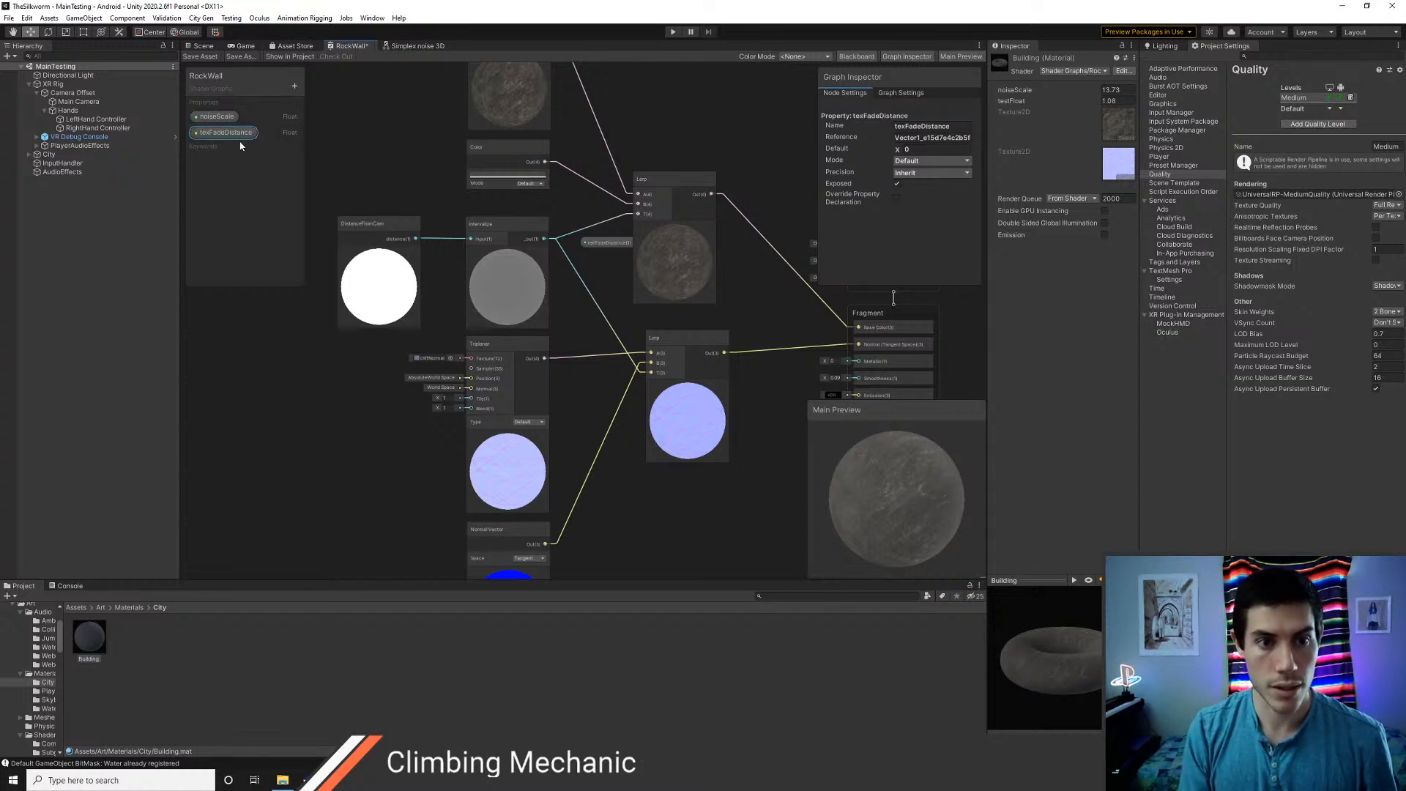
Expand the Intervalize node, move DistanceFromCam higher, and connect a new texFadeDistance node to Intervalize's third input
middle_click_drag(540, 206, 566, 188)
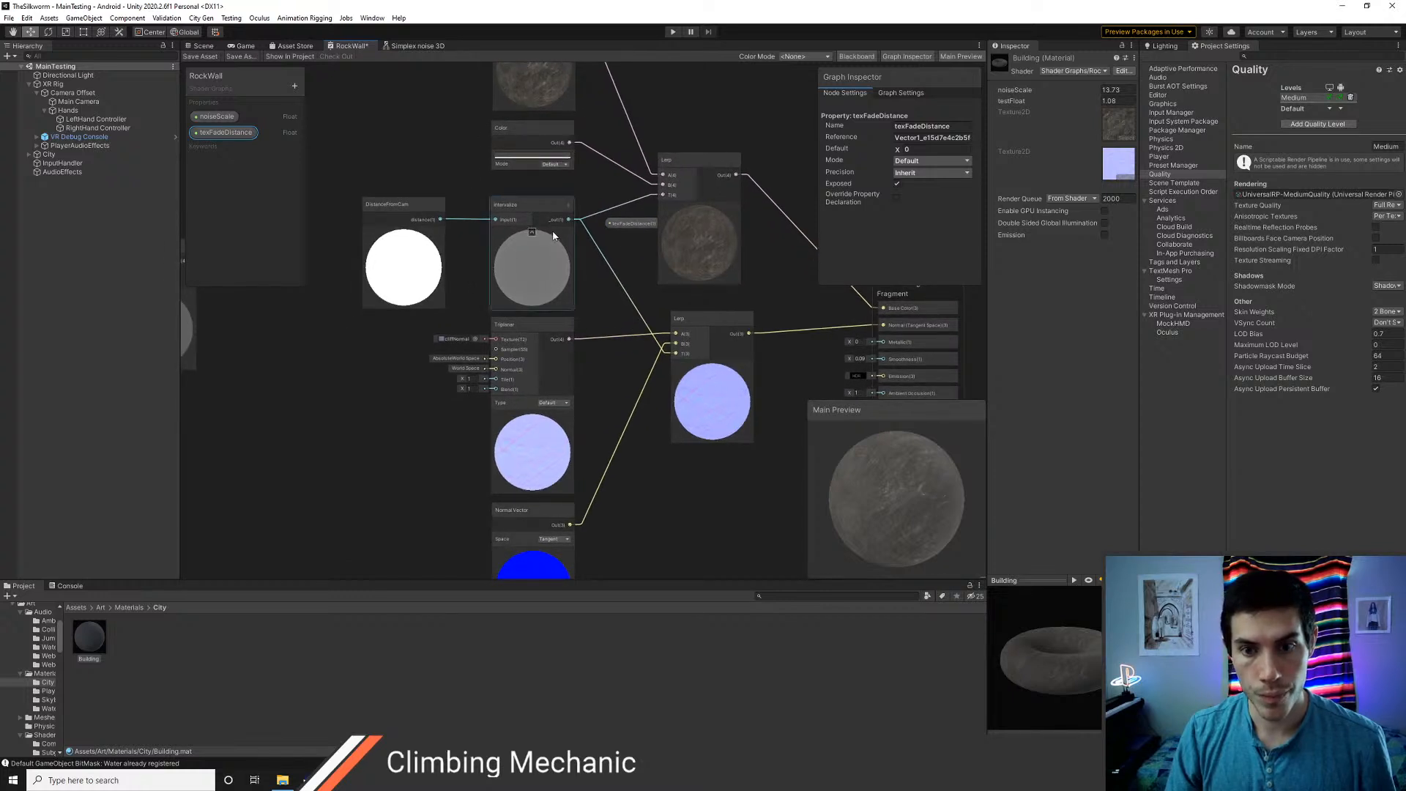
left_click(568, 207)
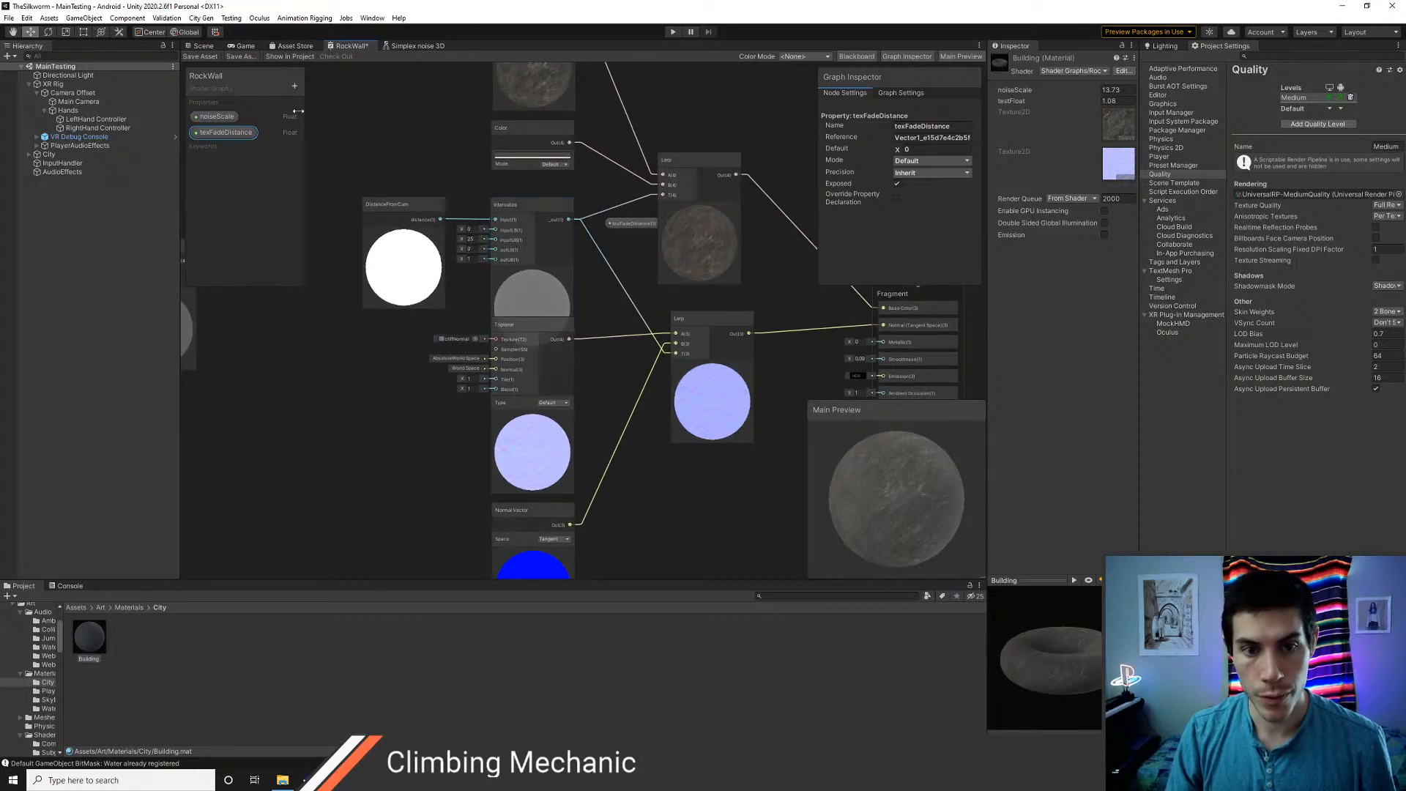
left_click_drag(397, 306, 392, 346)
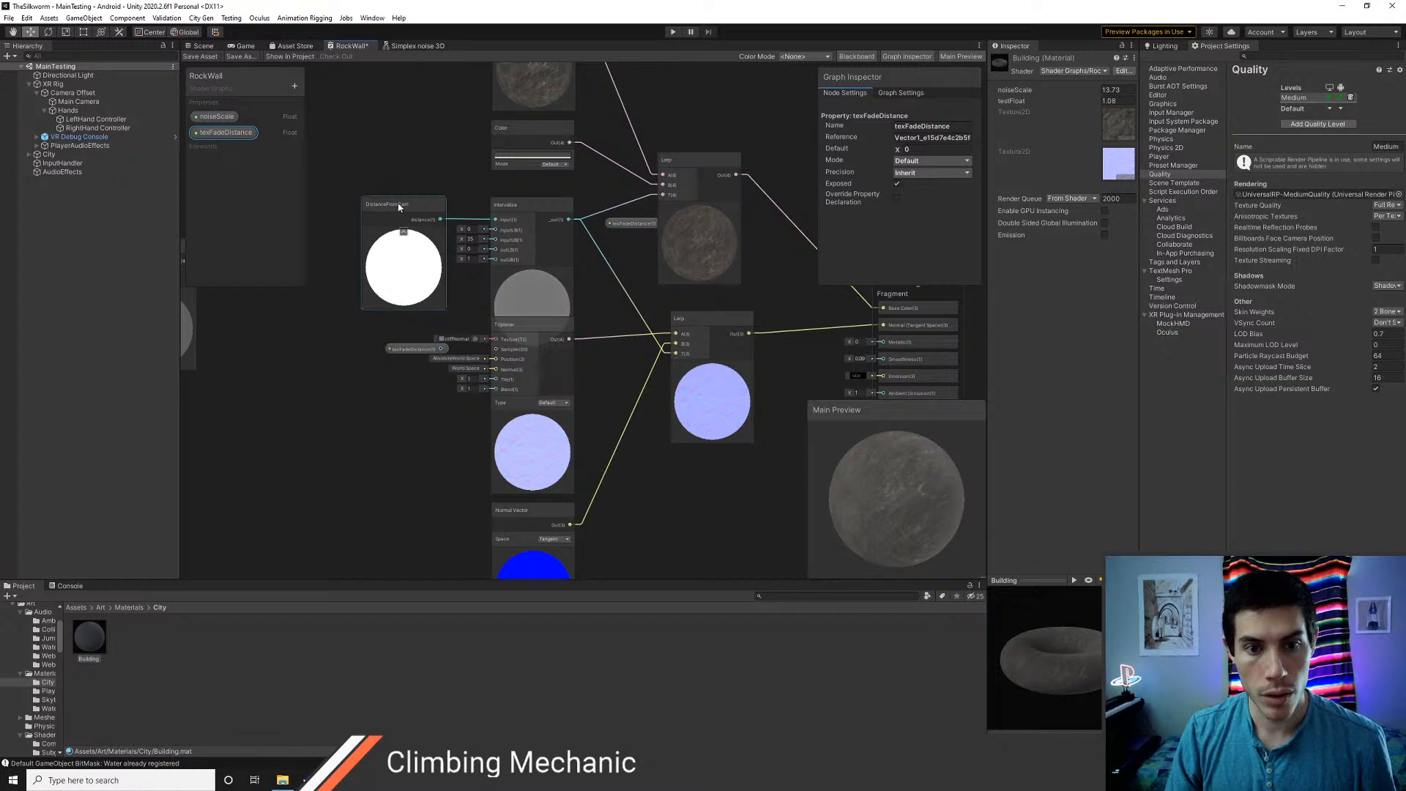
left_click_drag(397, 202, 393, 160)
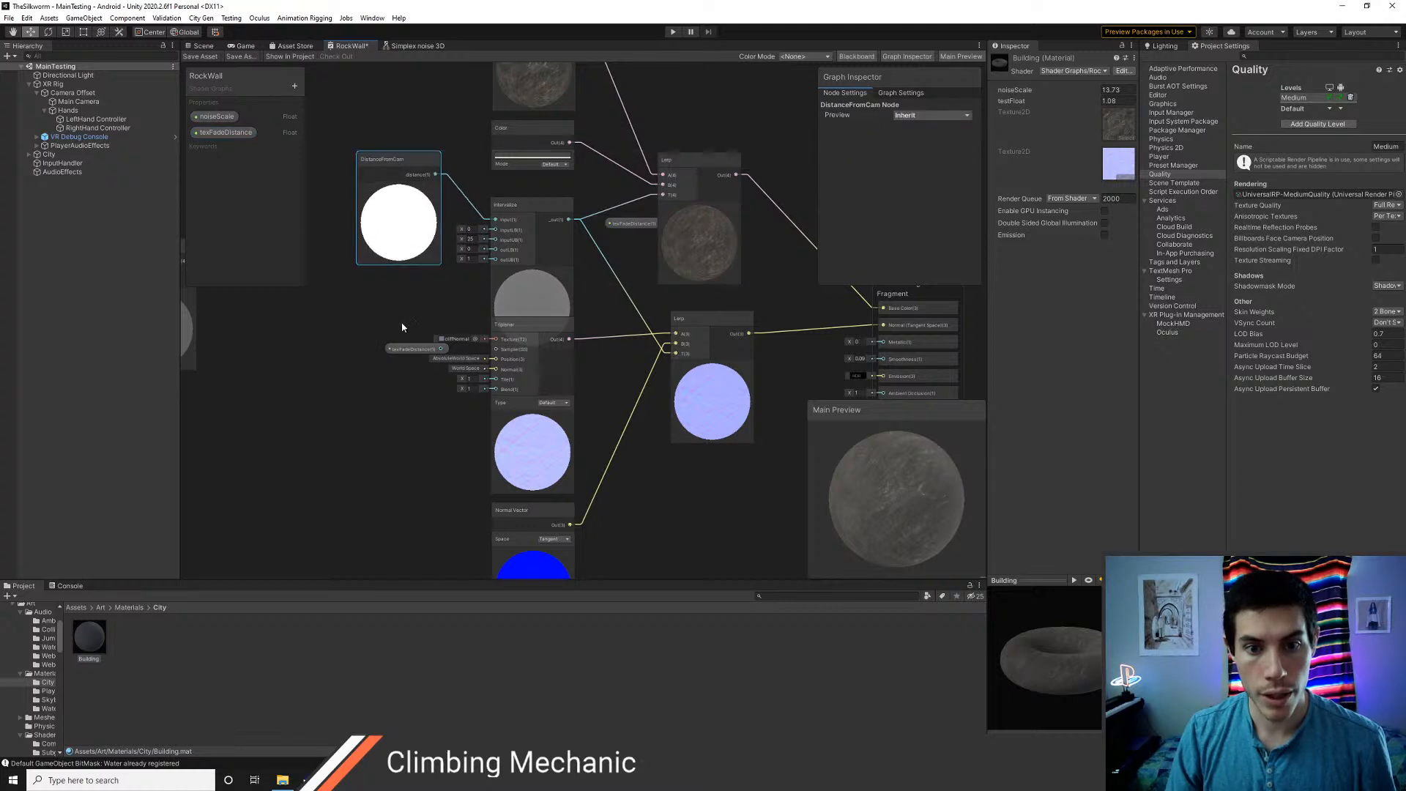
left_click_drag(411, 350, 495, 239)
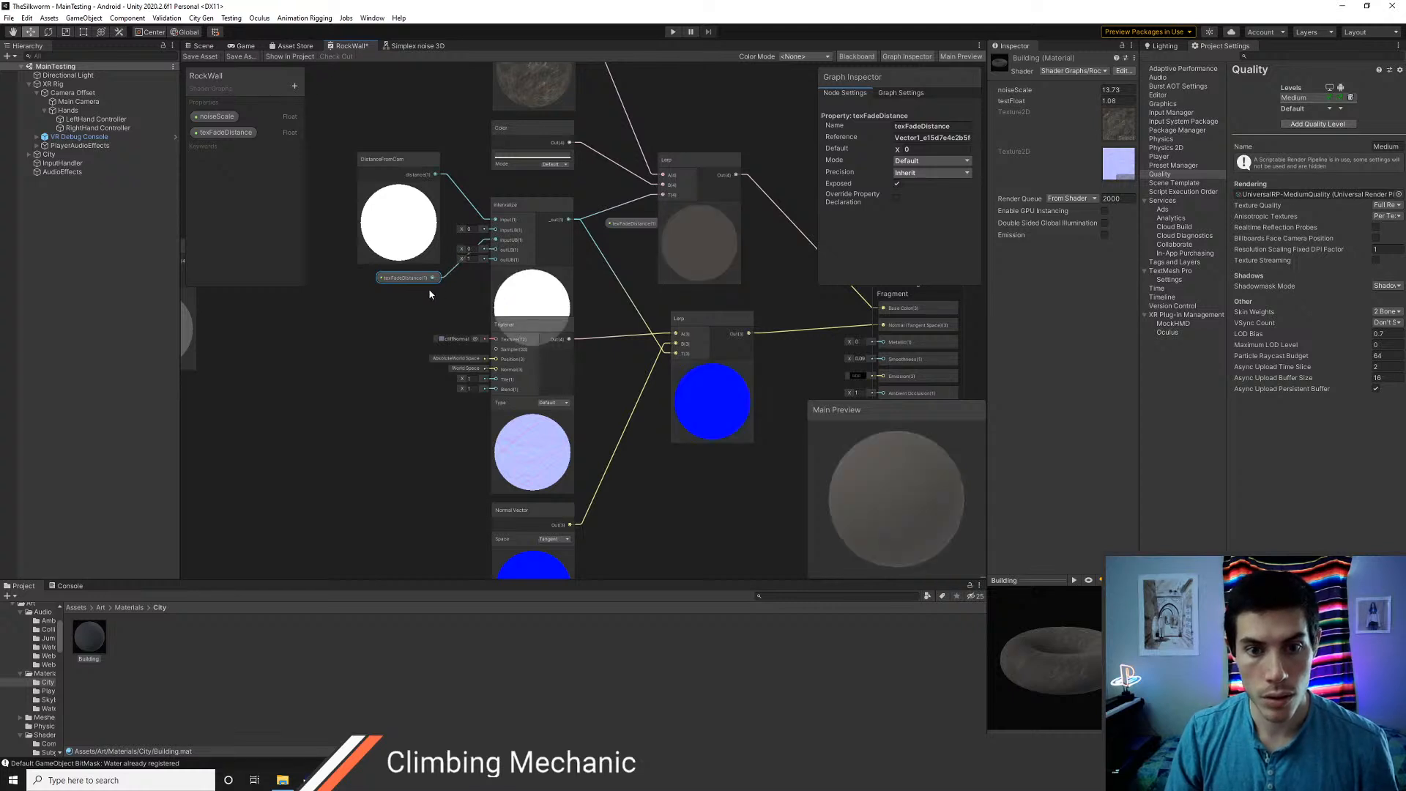
Save the shader and set the Building material's texFadeDistance to 41.2, checking the fade across the rooftops in the scene
left_click(201, 56)
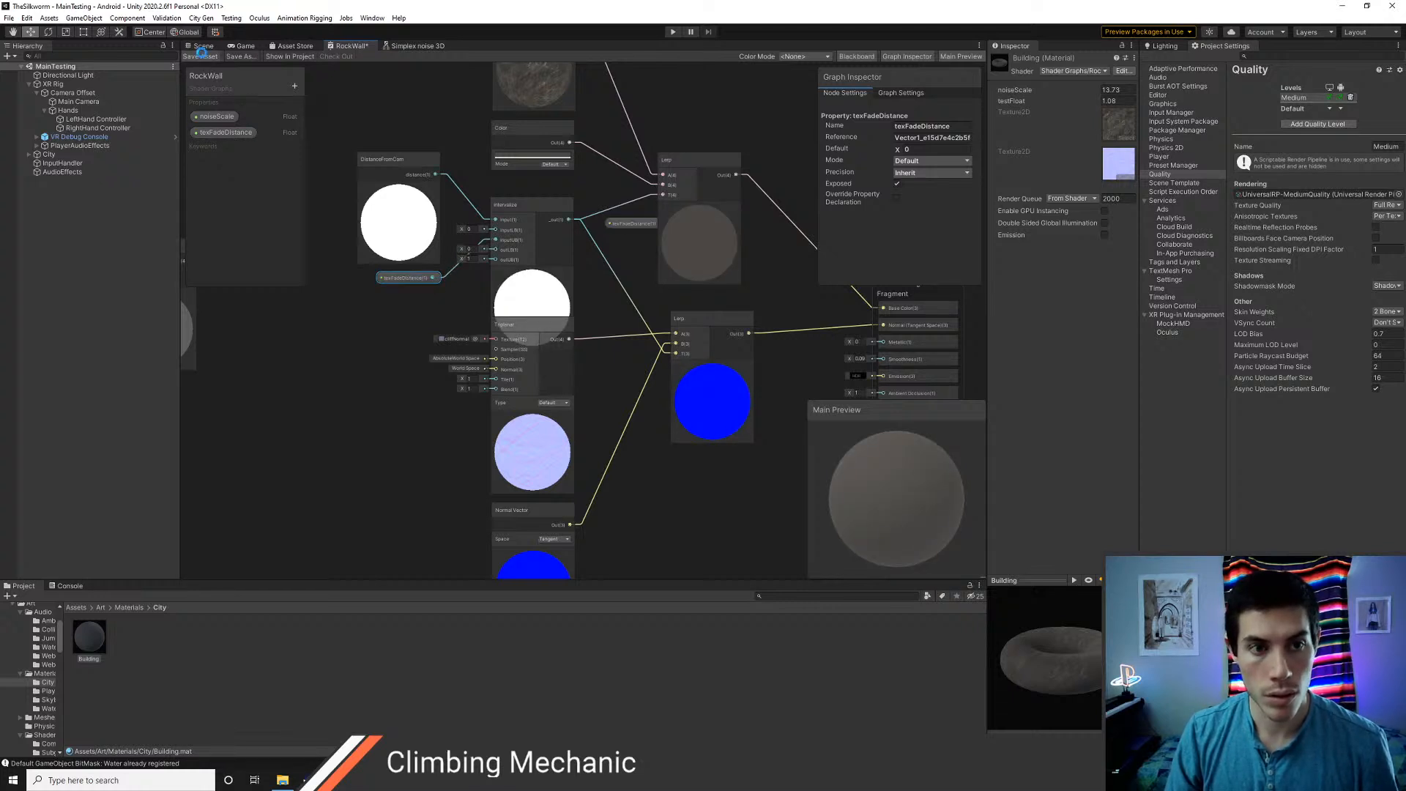
left_click(202, 46)
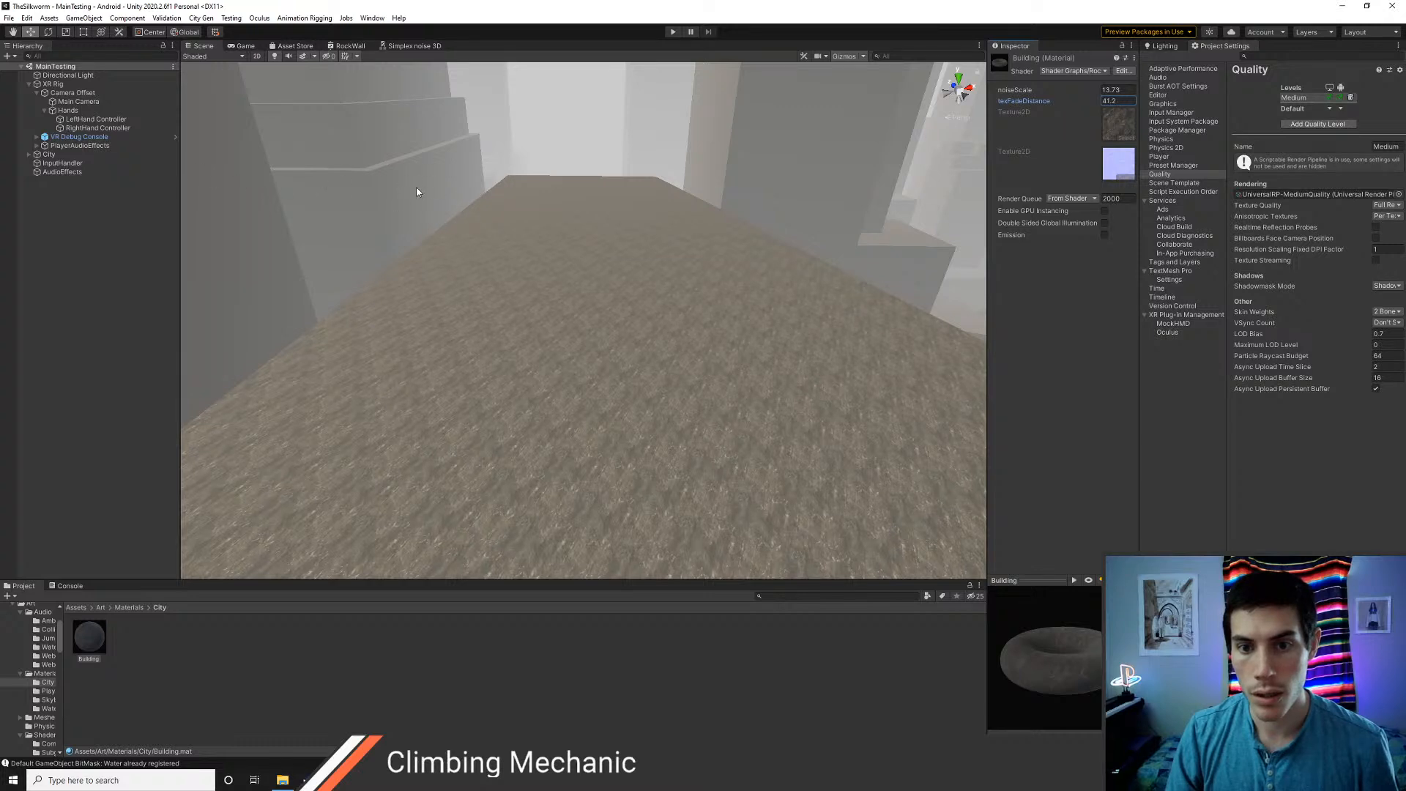
right_click_drag(417, 192, 564, 246)
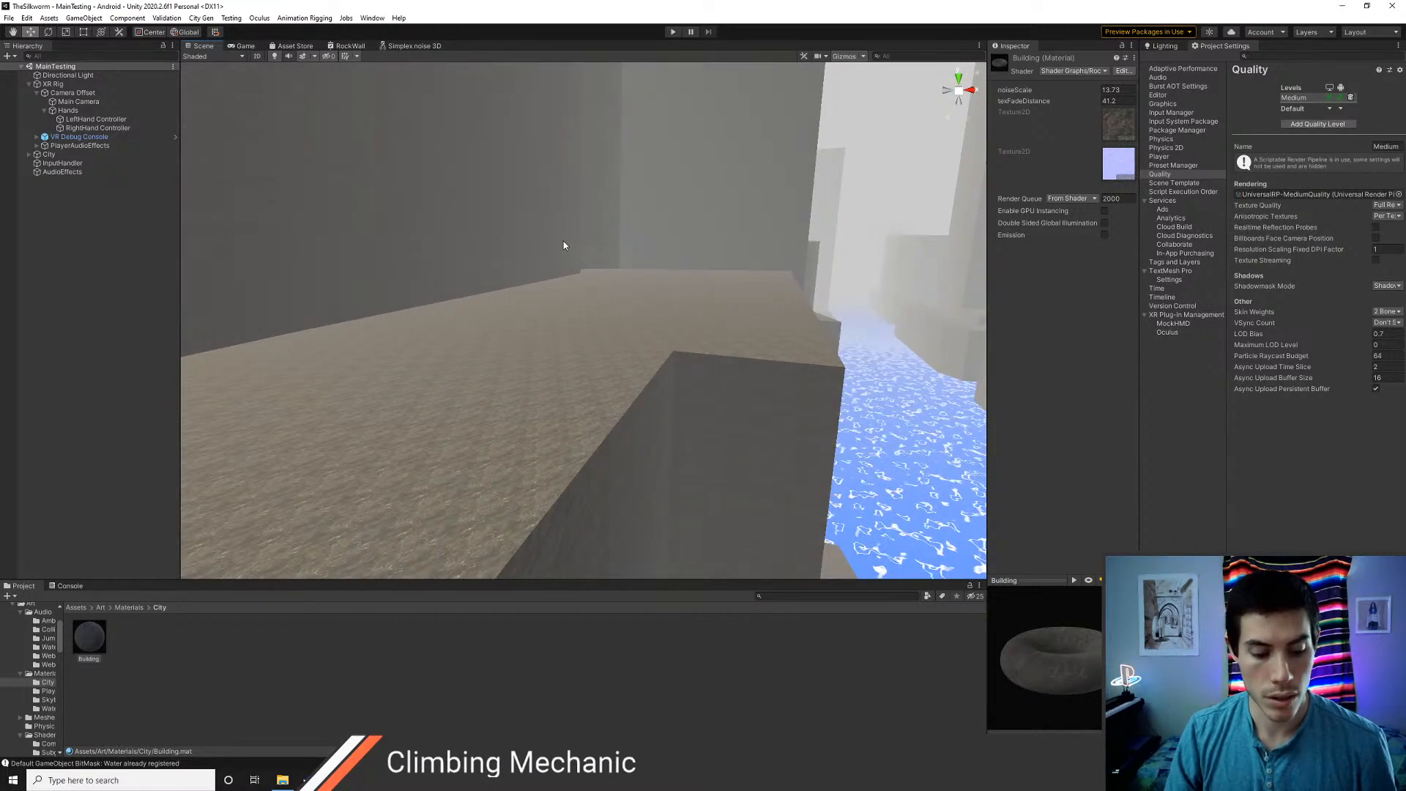
Run the scene in Play mode to test the textured buildings, and stop it
left_click(672, 32)
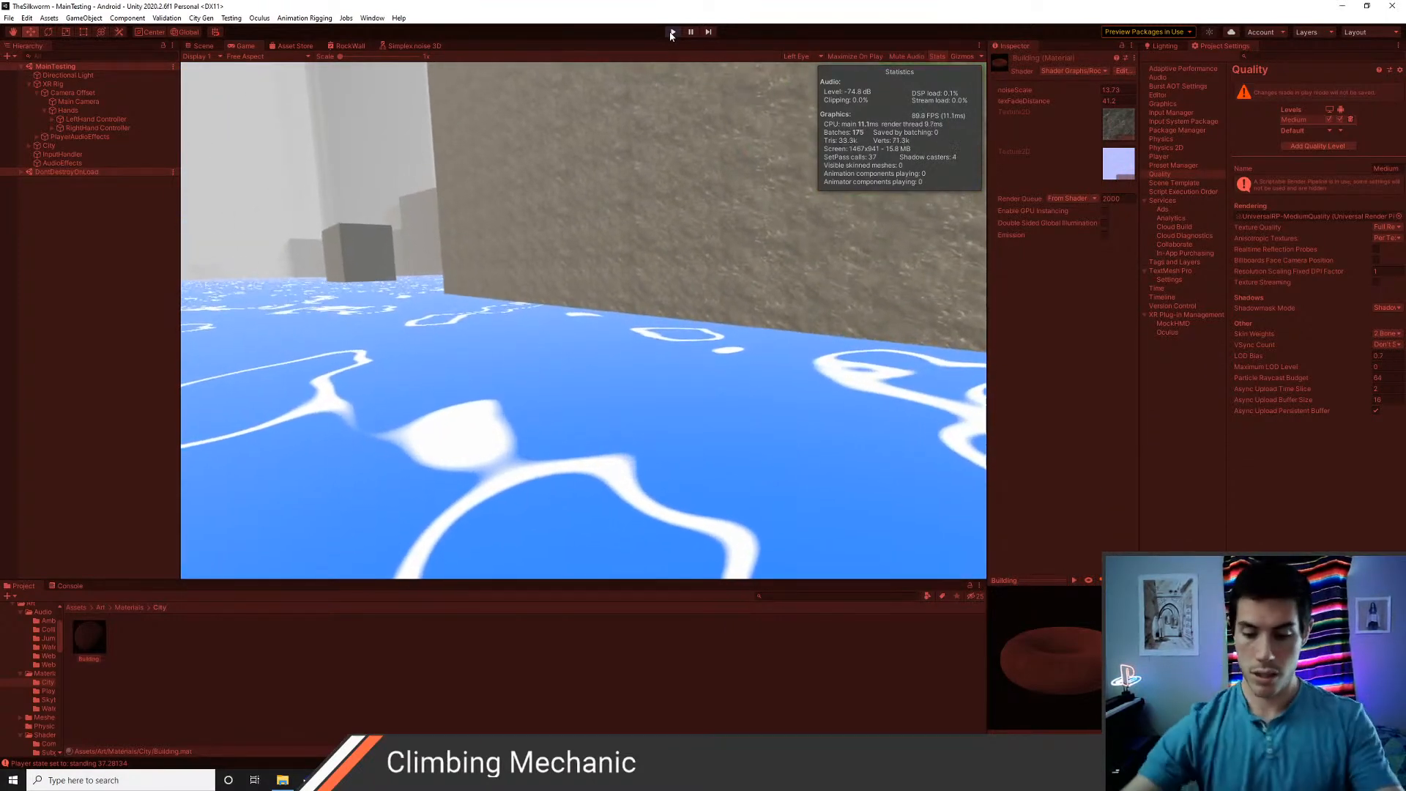
left_click(671, 32)
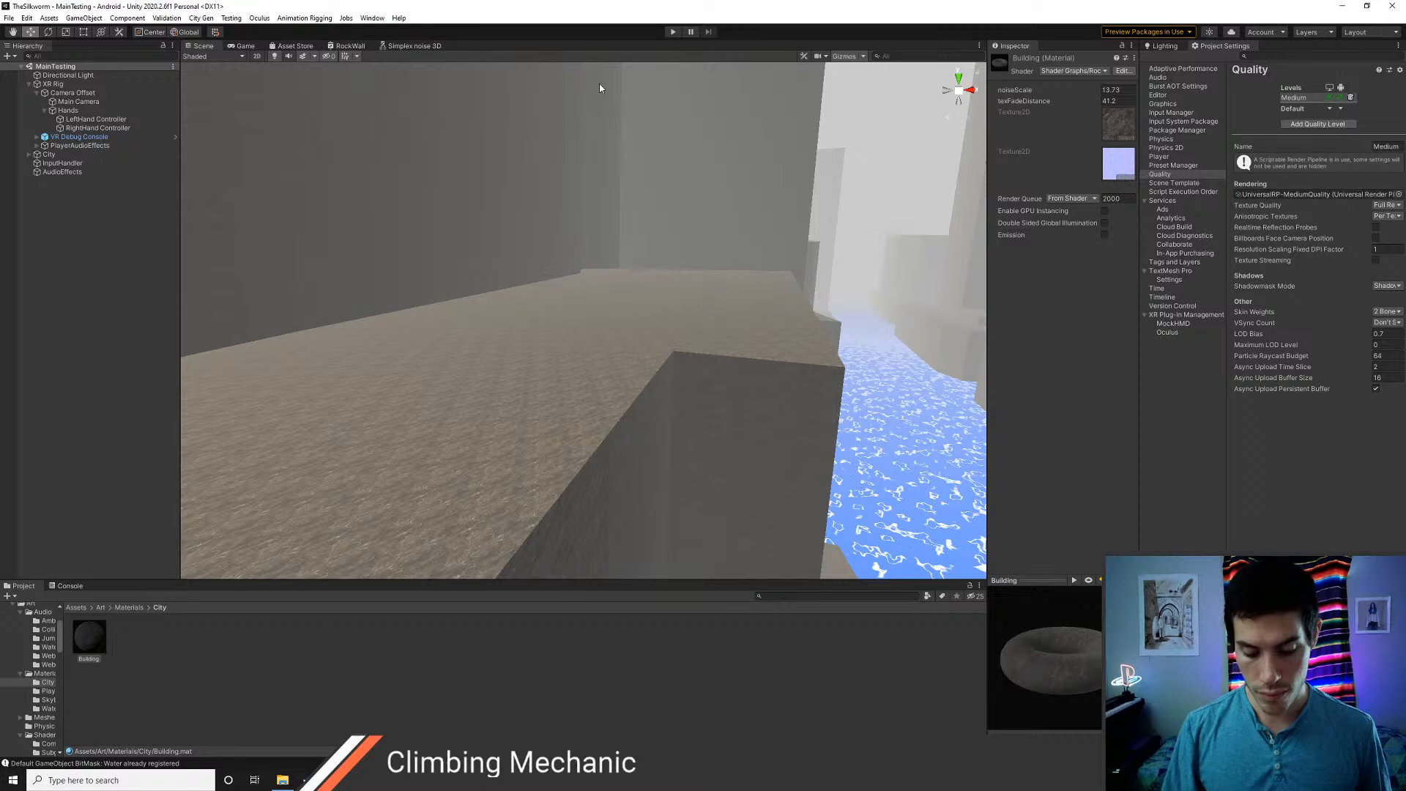
Build and run the Android project on the Oculus Quest 2, saving it as TheSilkworm.apk in the Builds folder
key("ctrl+shift+b")
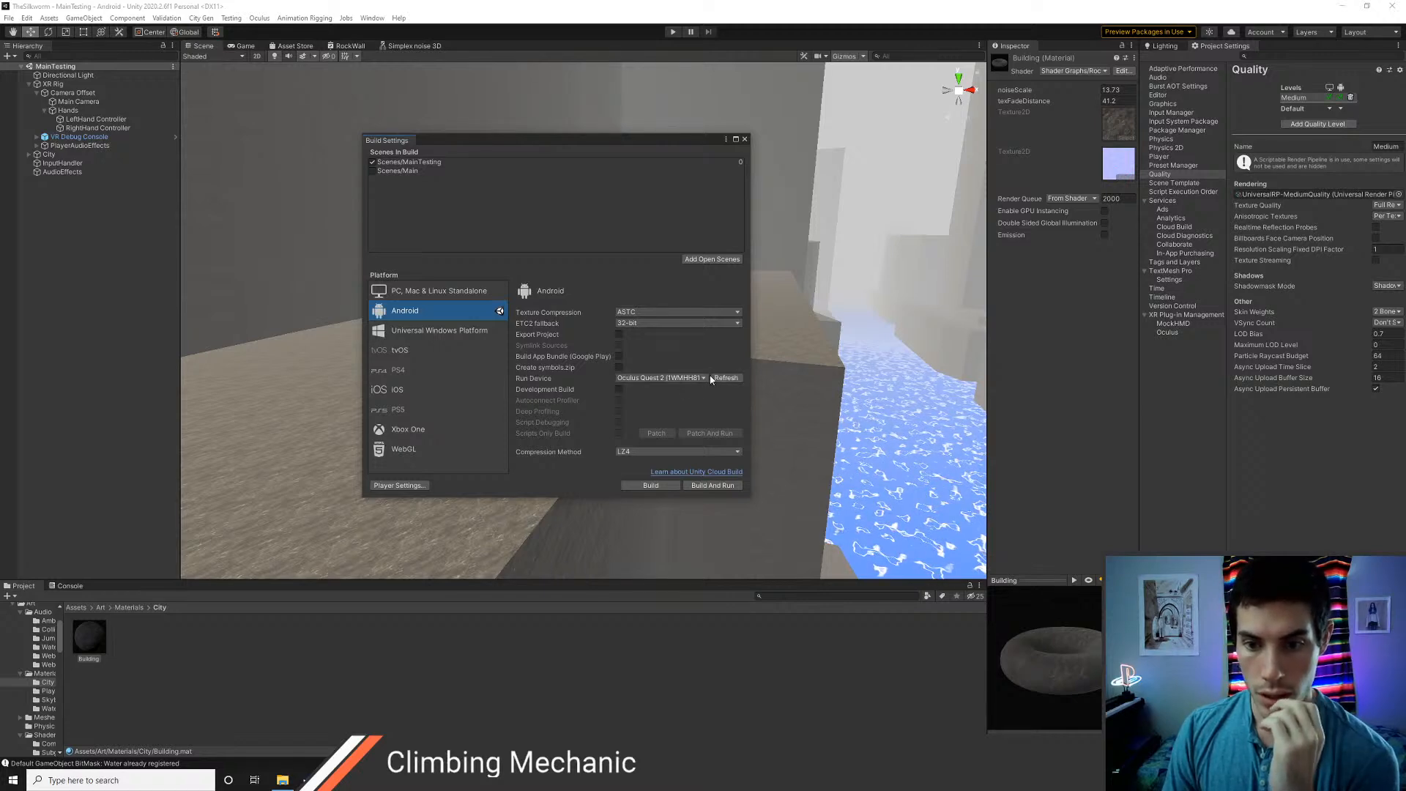
left_click(701, 377)
left_click(699, 411)
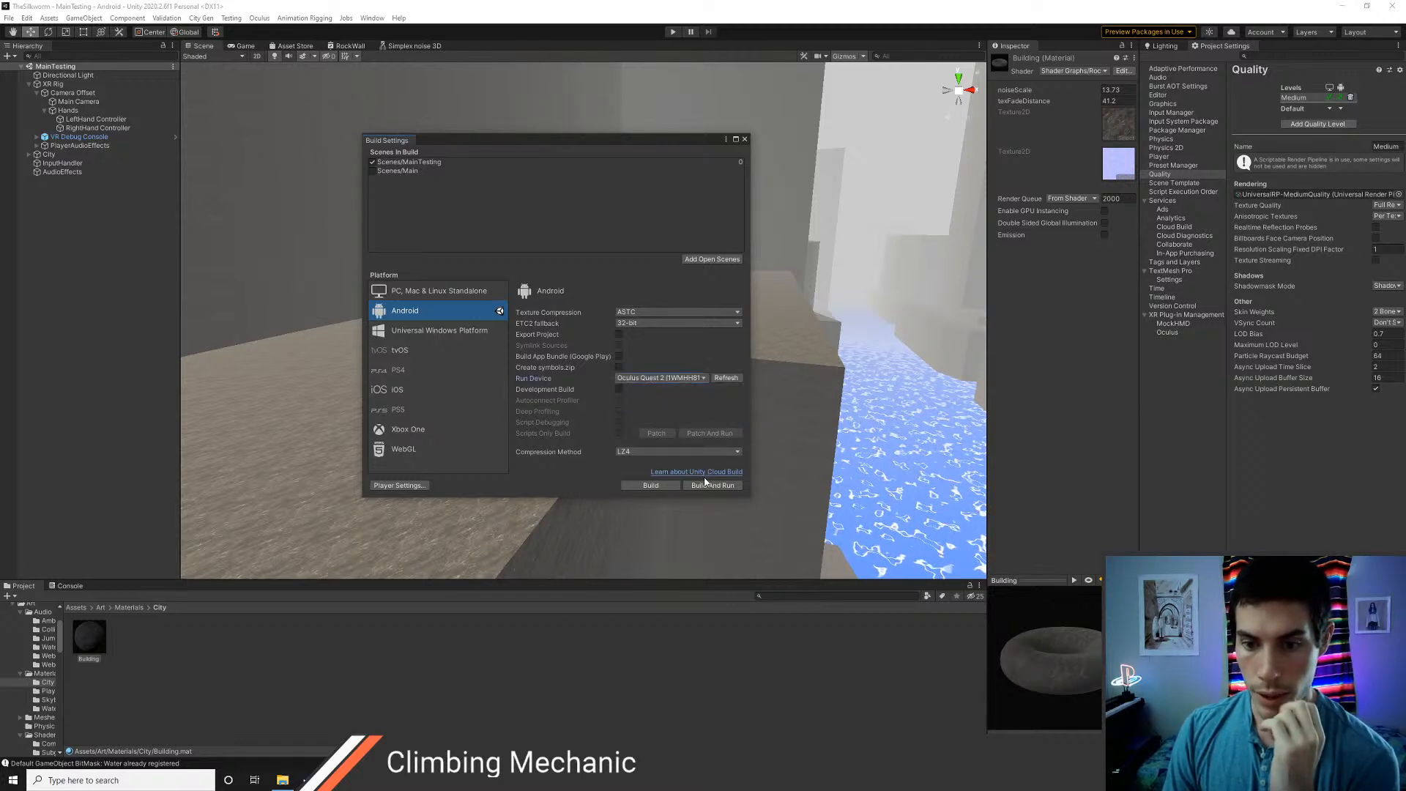
left_click(707, 485)
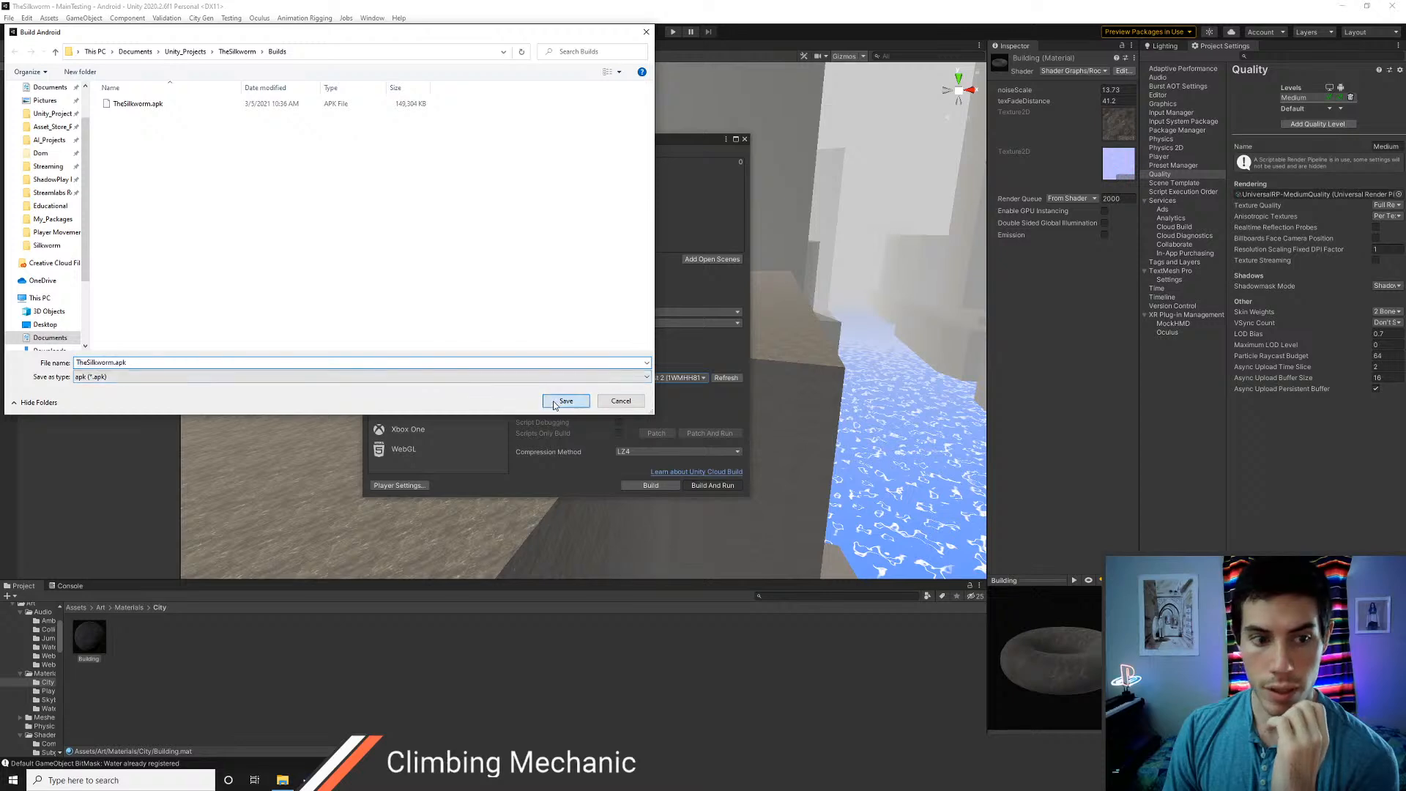
left_click(555, 402)
left_click(718, 389)
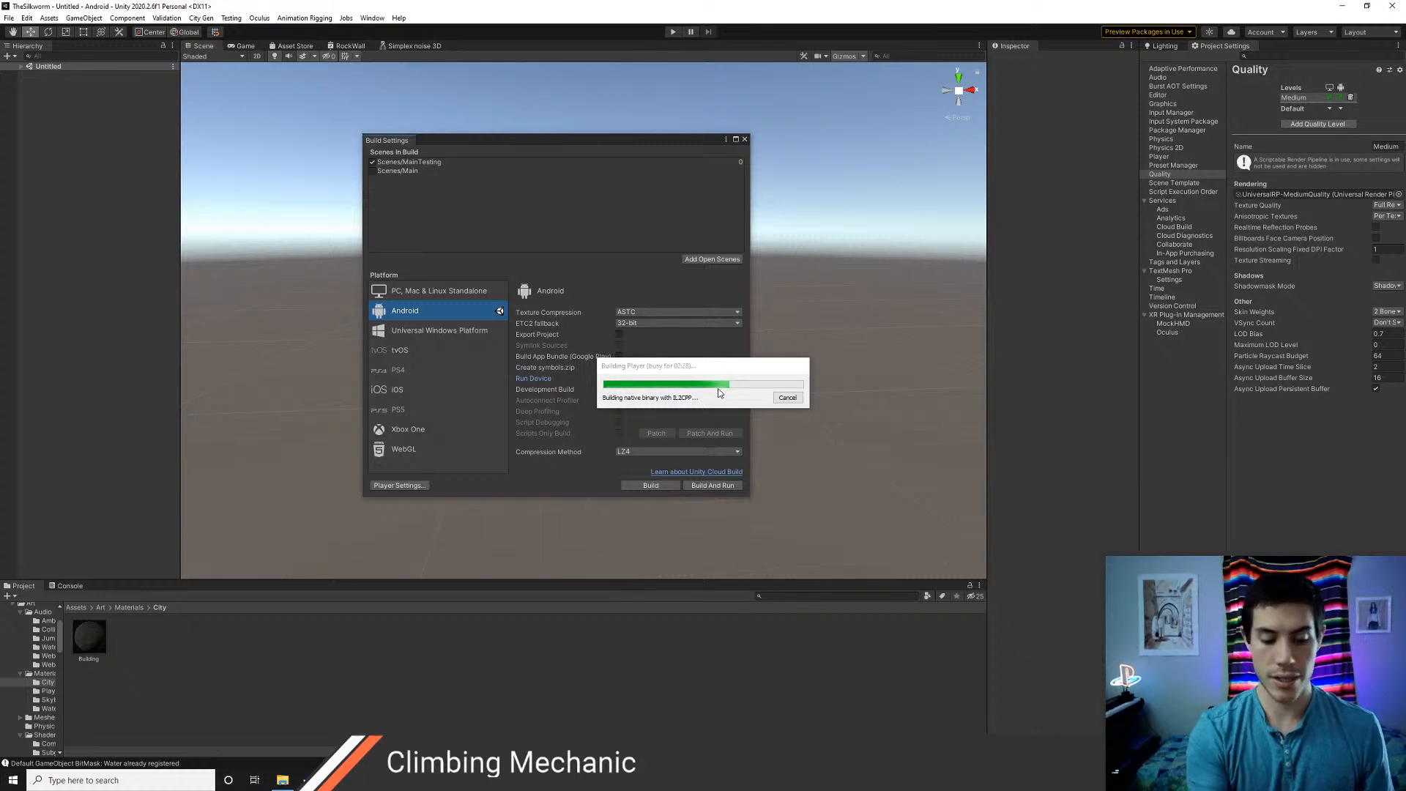
Switch to the web browser during the build and open gmail.com in a new tab
key("alt+Tab")
key("alt+Tab")
left_click(719, 393)
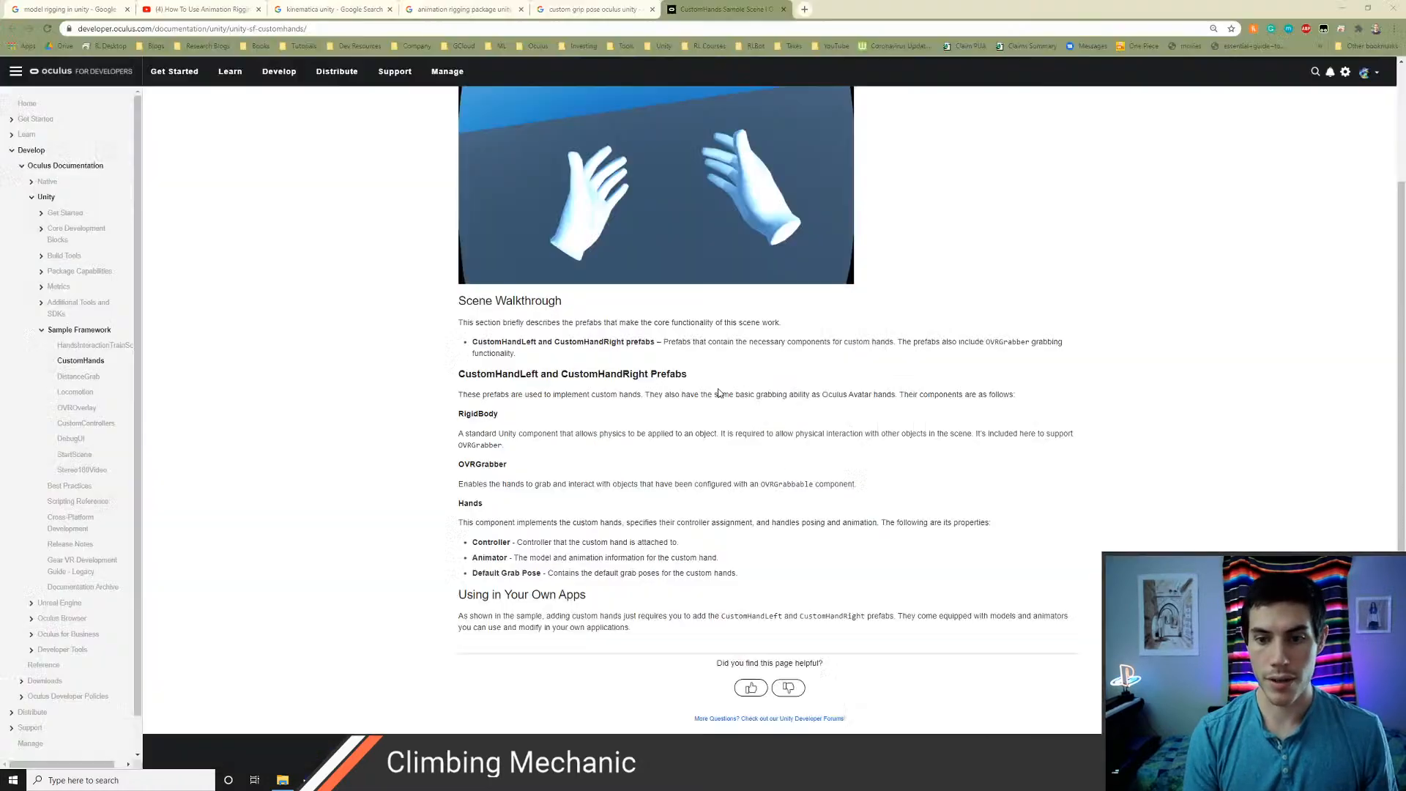
key("ctrl+t")
type("oculu")
type("sgmai")
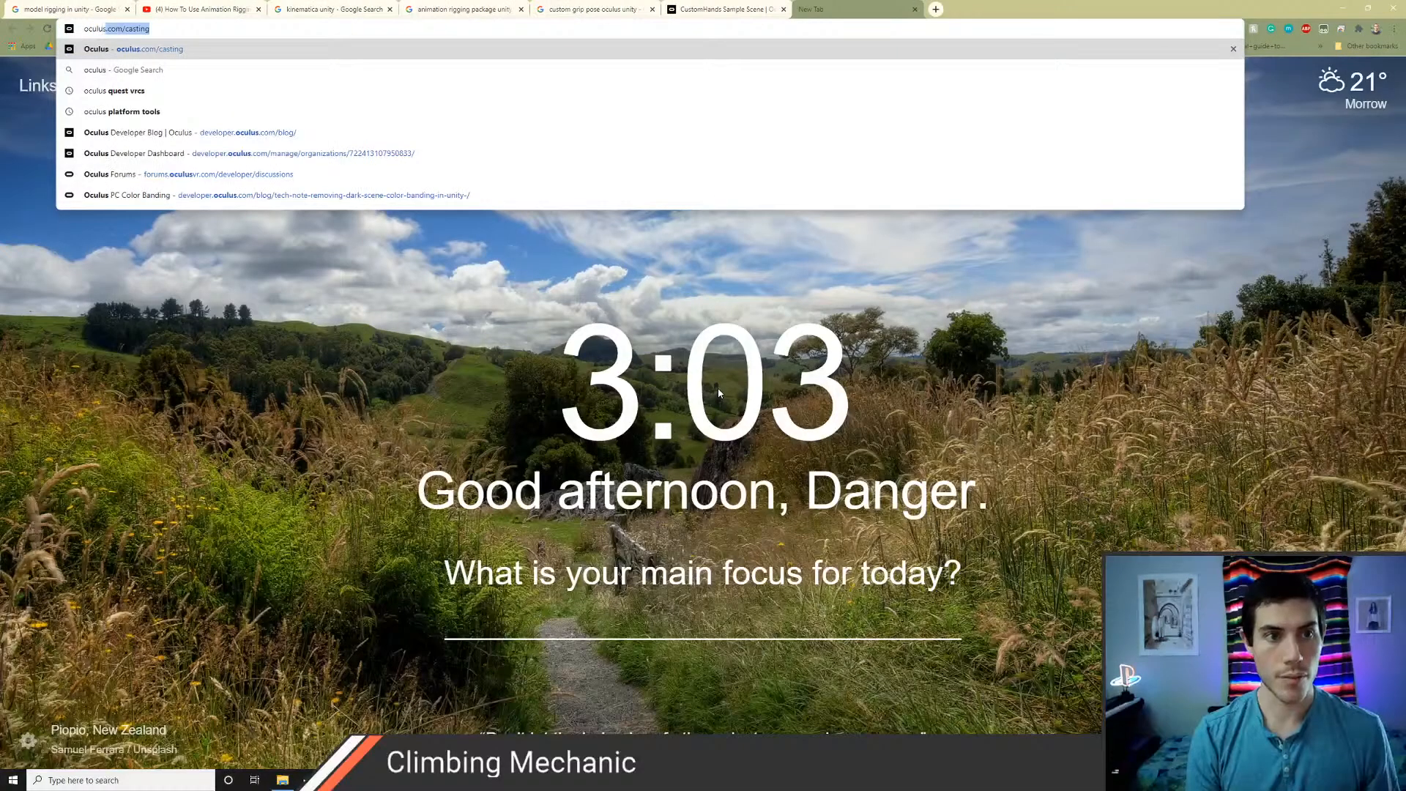
key("ctrl+a")
key("BackSpace")
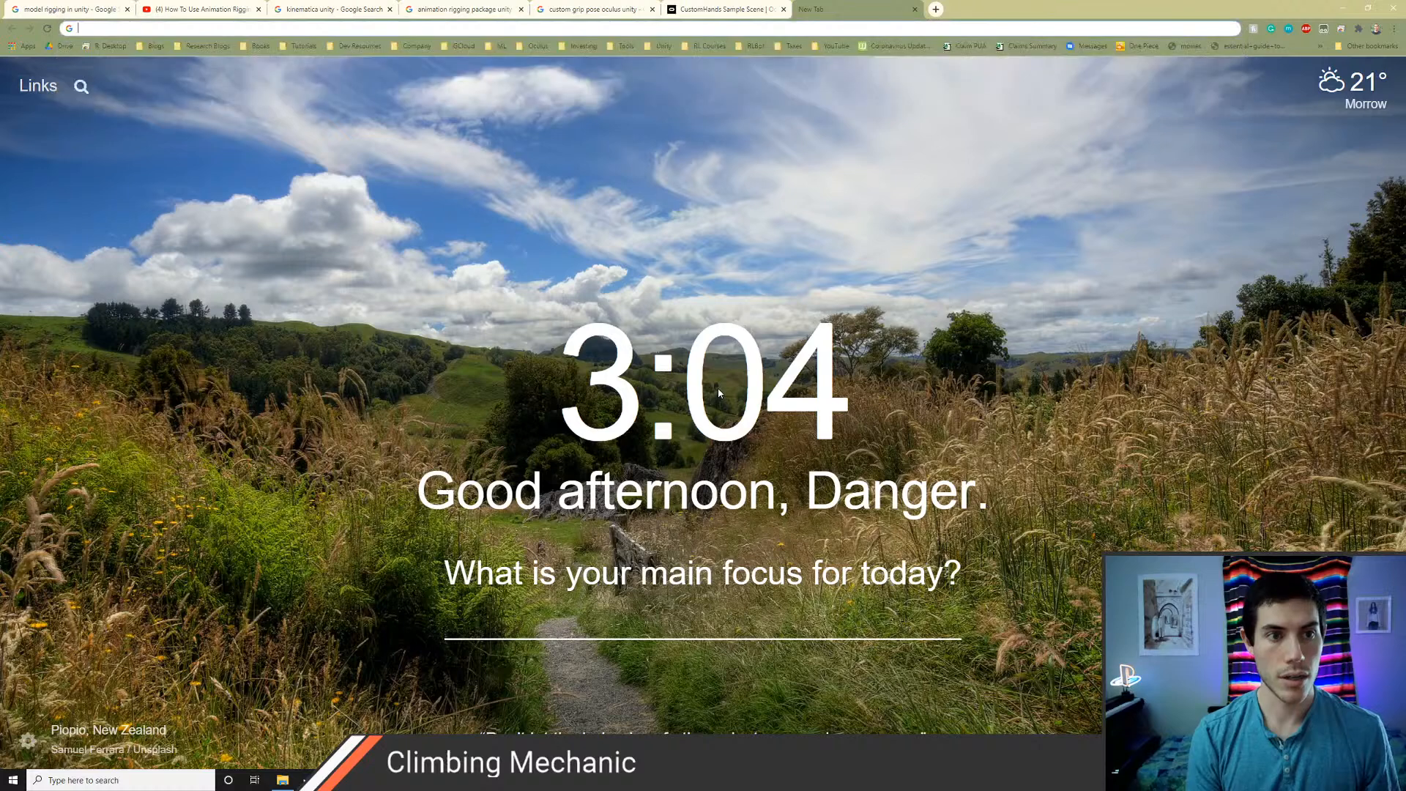
type("gmail.com")
key("Return")
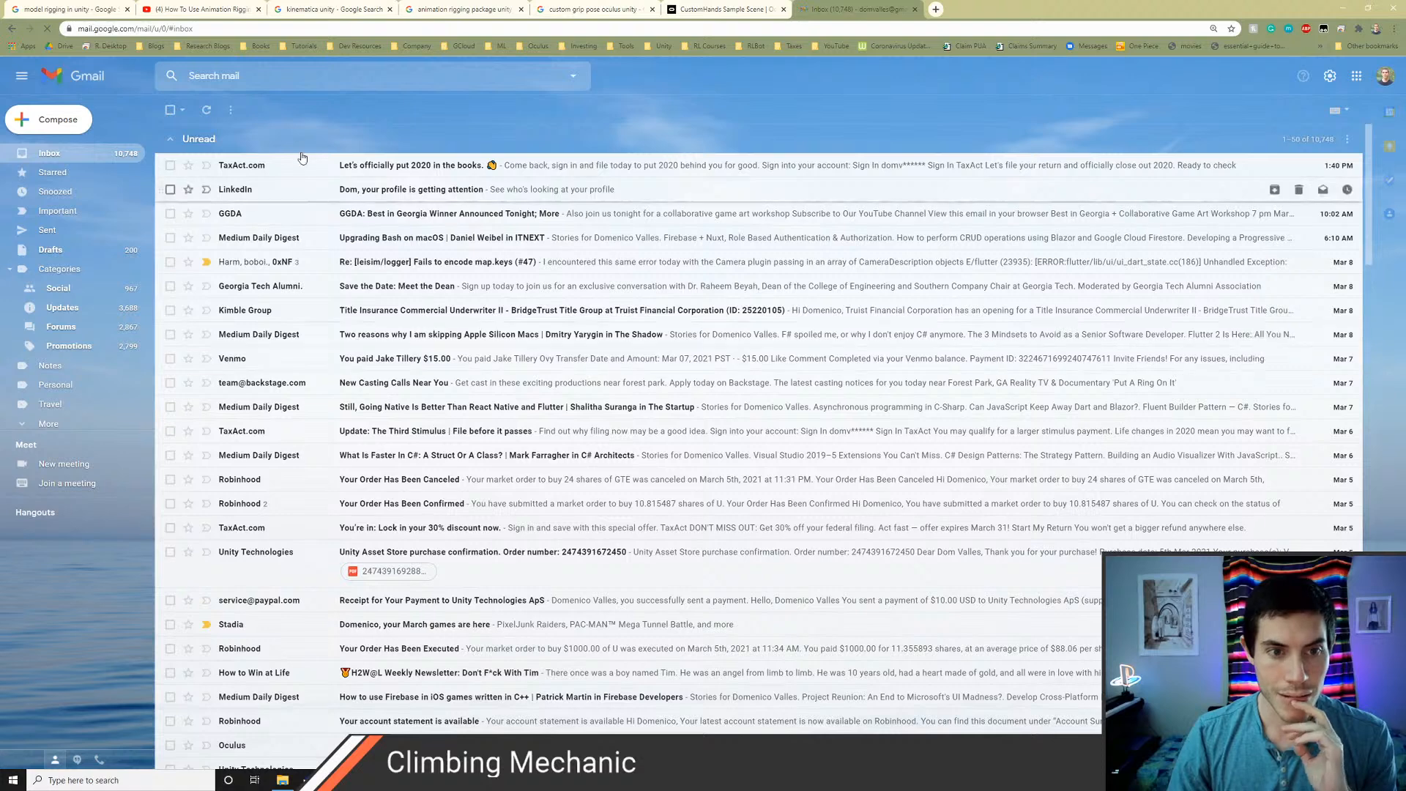
Search the mailbox for "oculus", close the mail tab and return to Unity
left_click(281, 74)
type("oculus")
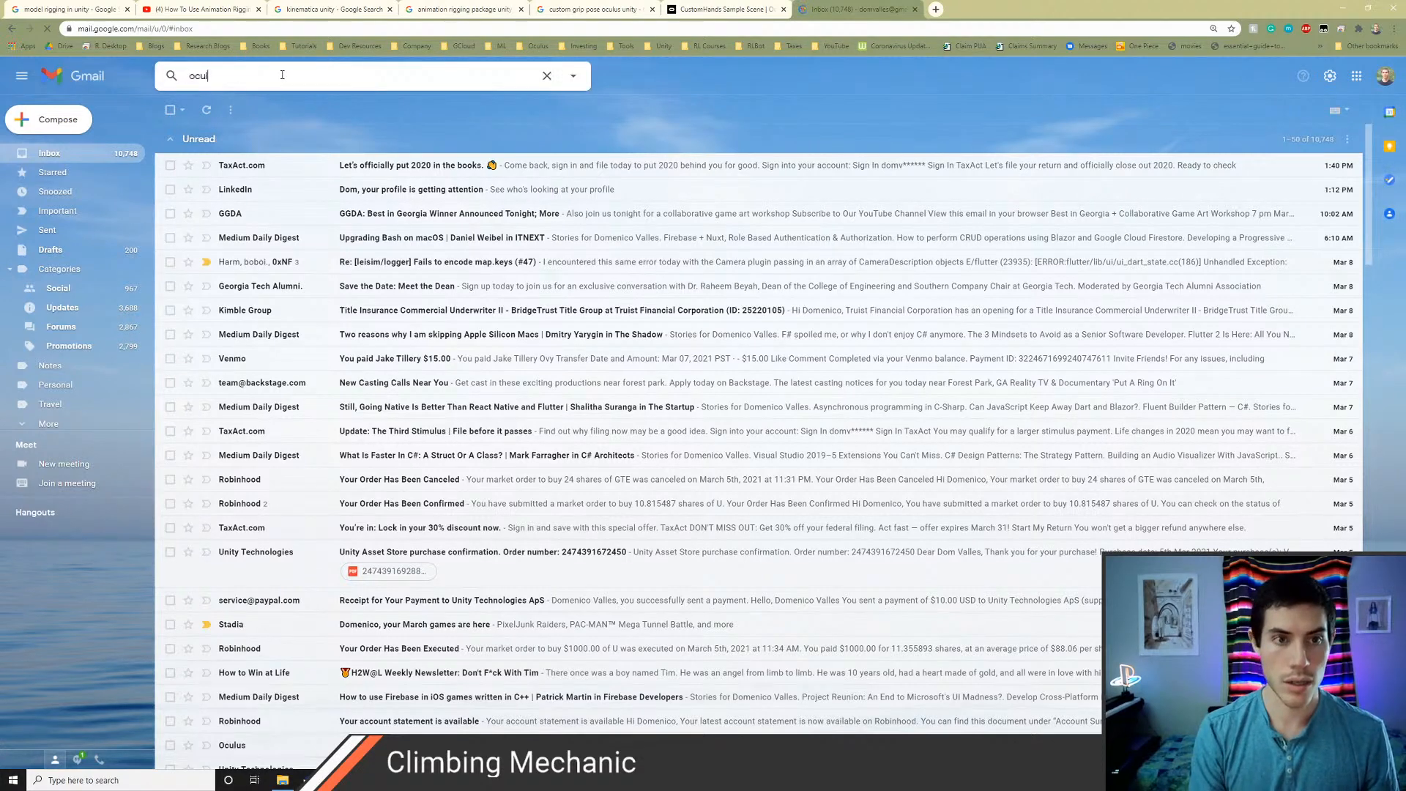
key("Return")
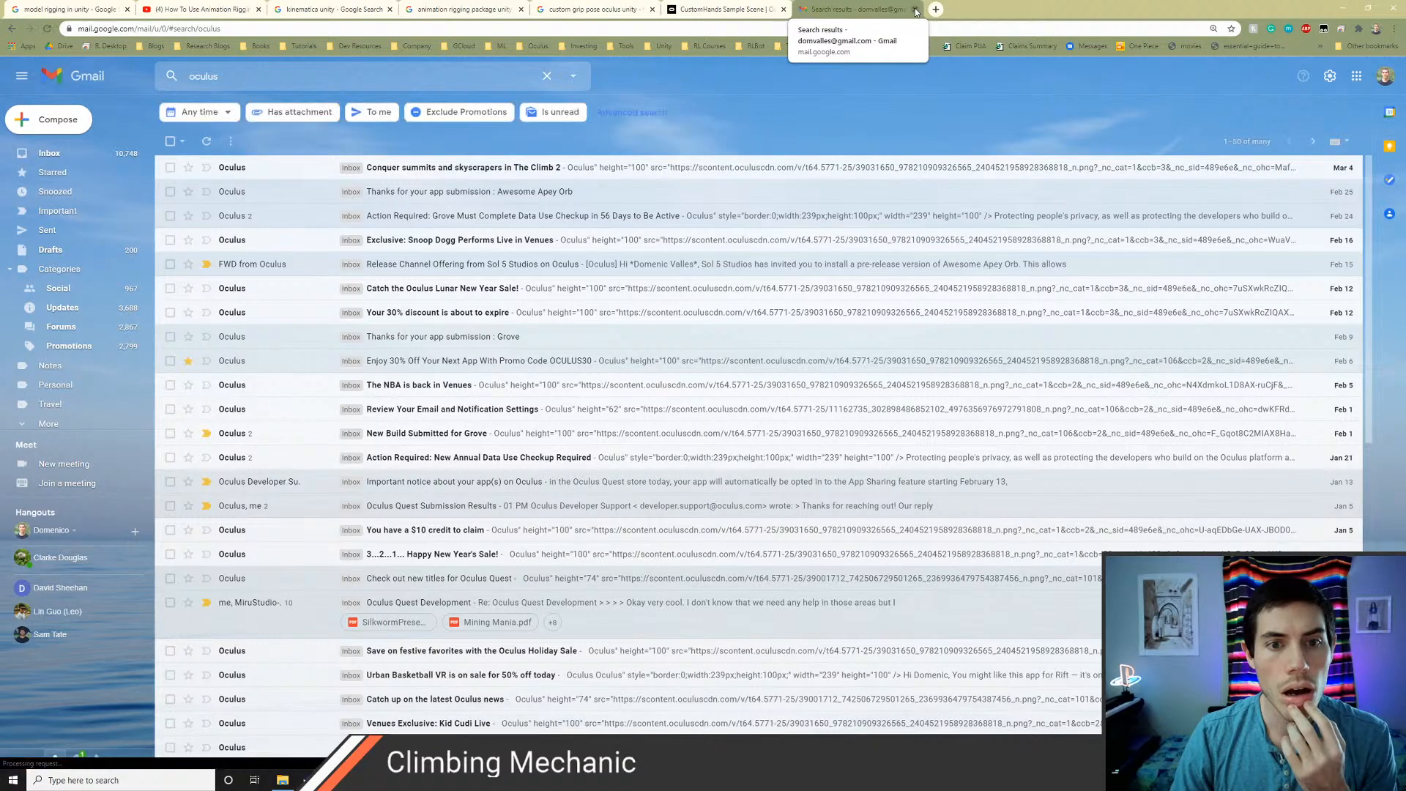
left_click(916, 9)
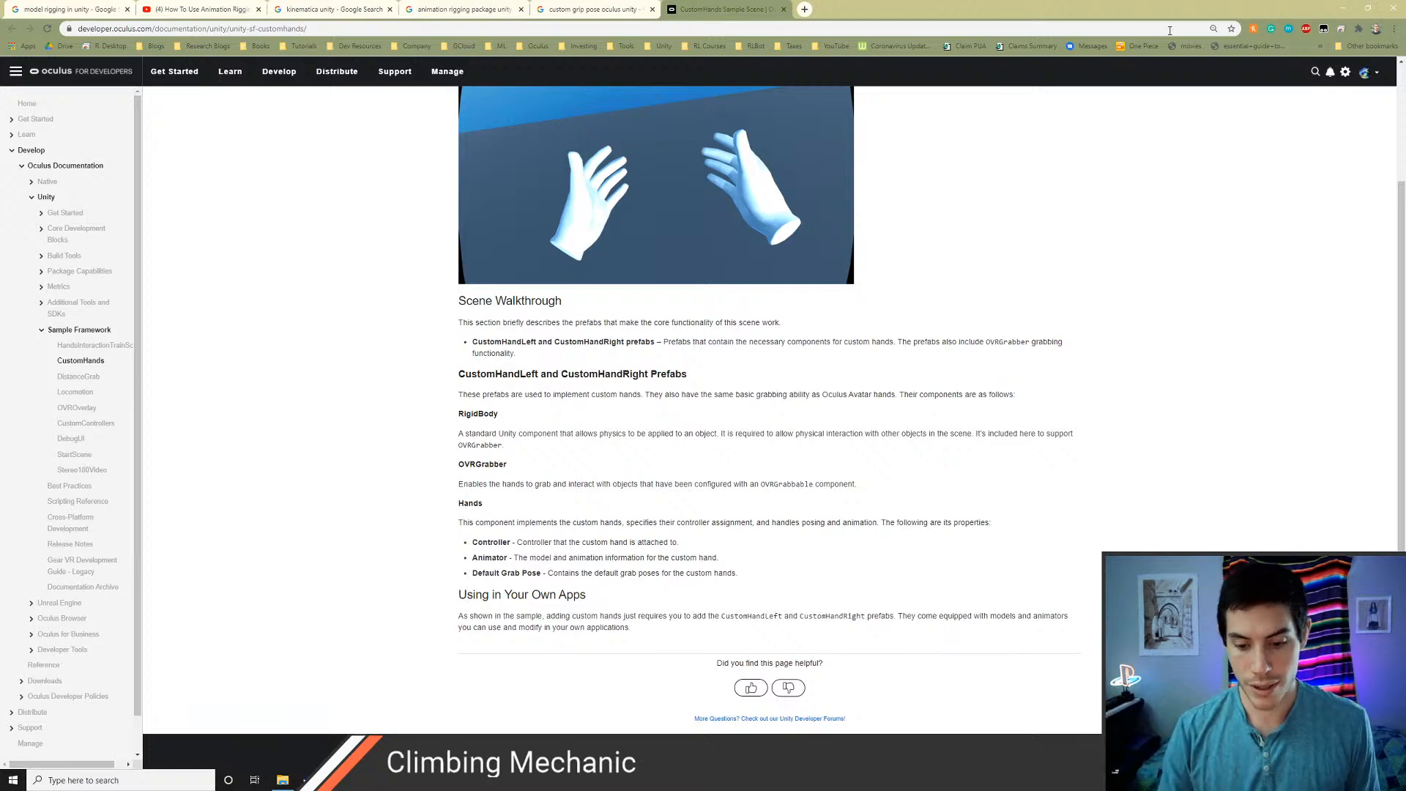
key("alt+Tab")
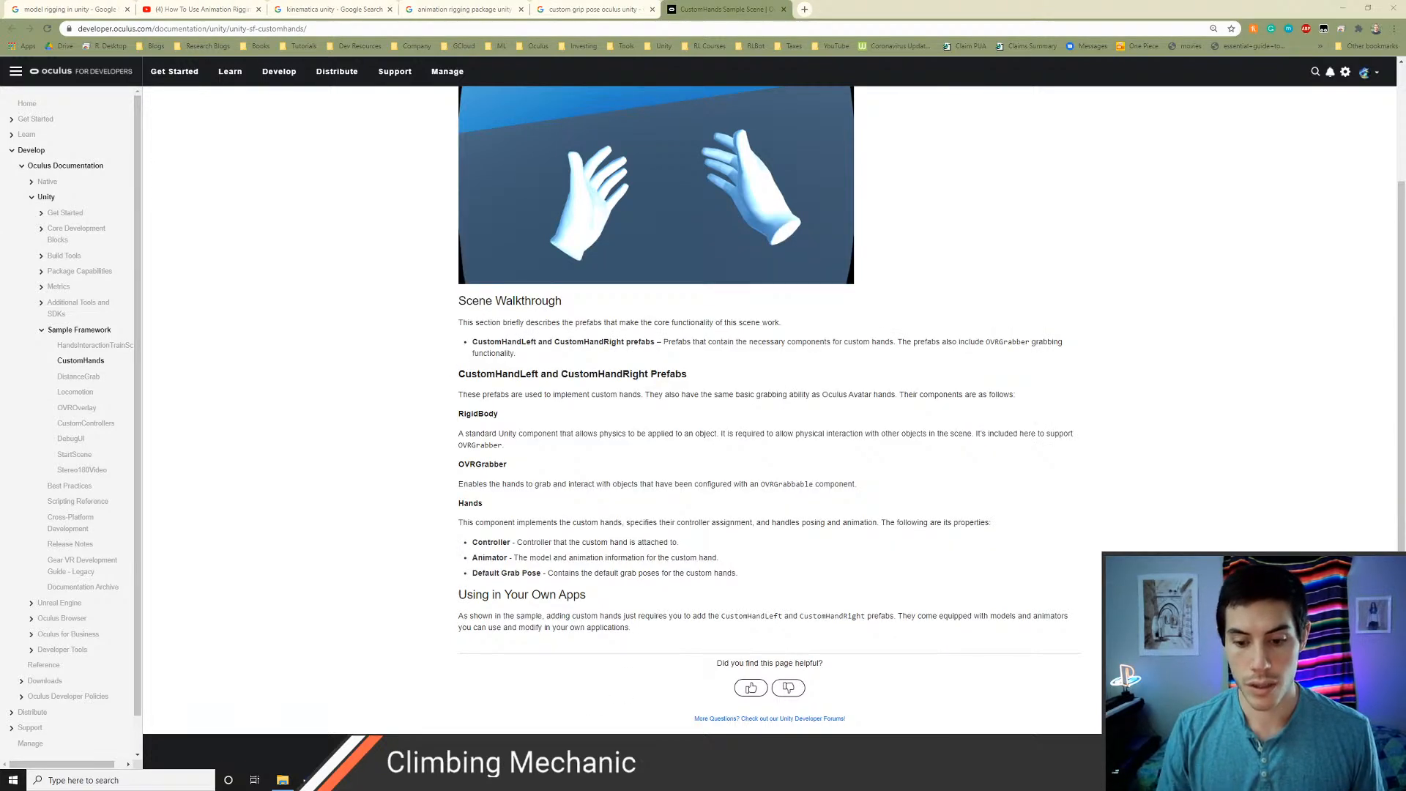
mouse_move(471, 780)
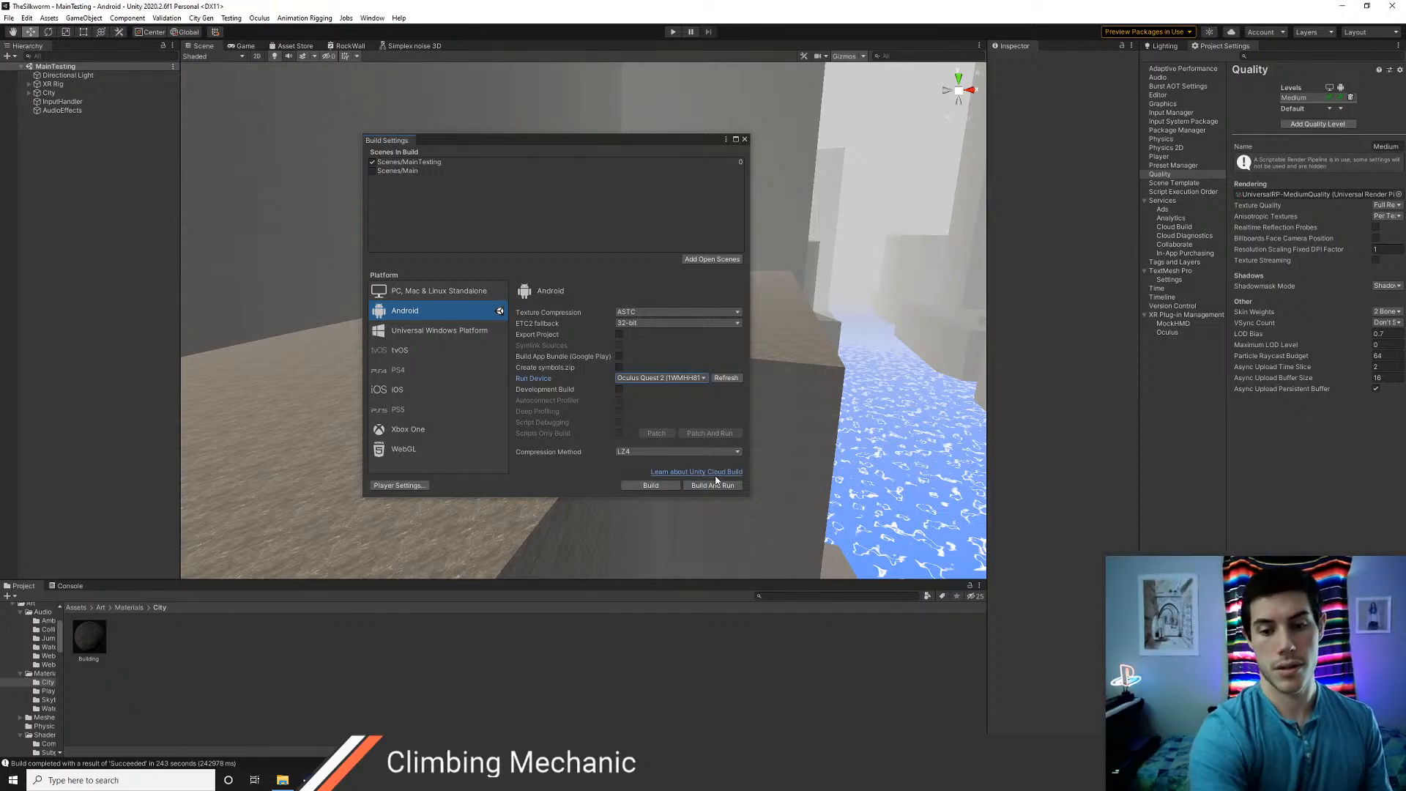
Close the Build Settings window and look over the stepped buildings and the water in the scene
left_click(745, 139)
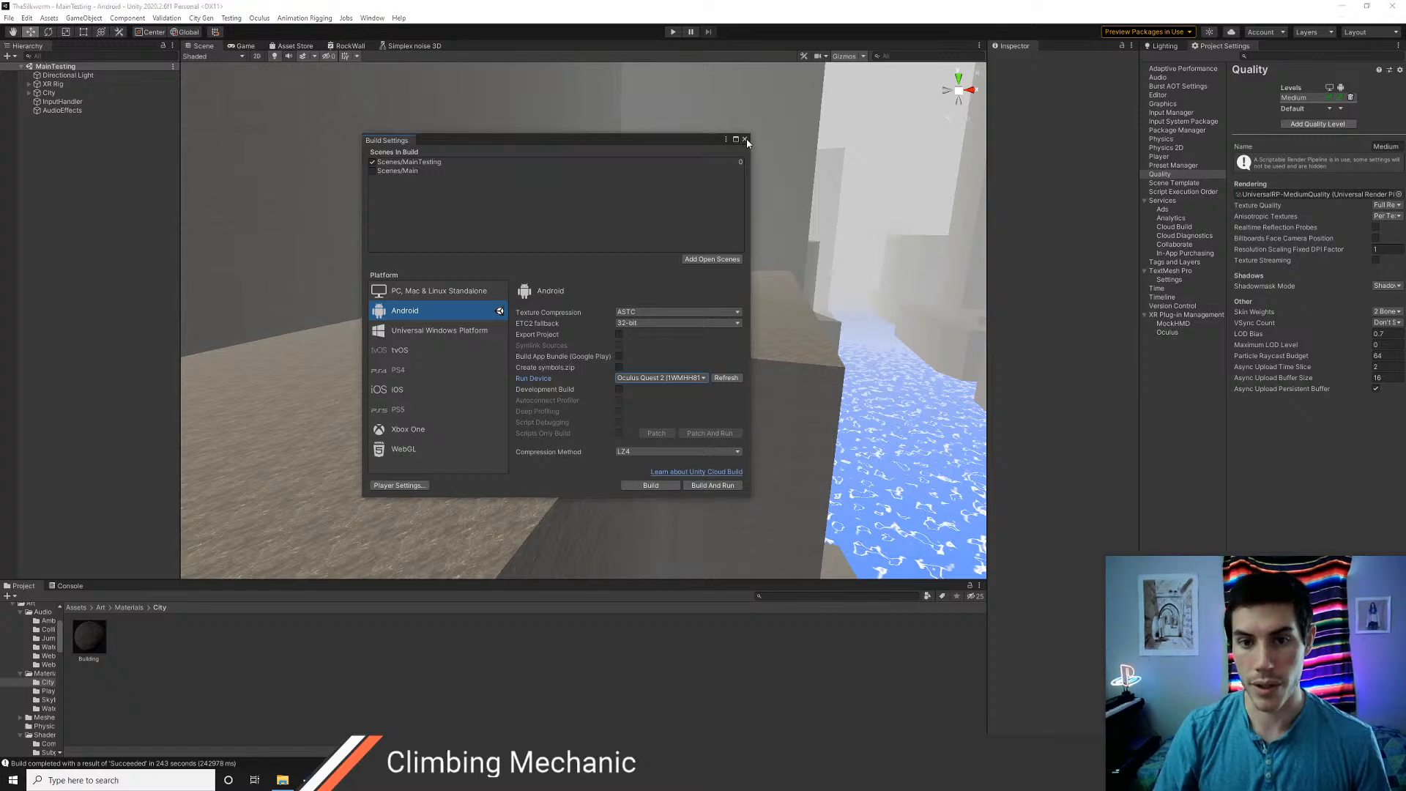
left_click(745, 139)
right_click_drag(622, 318, 661, 307)
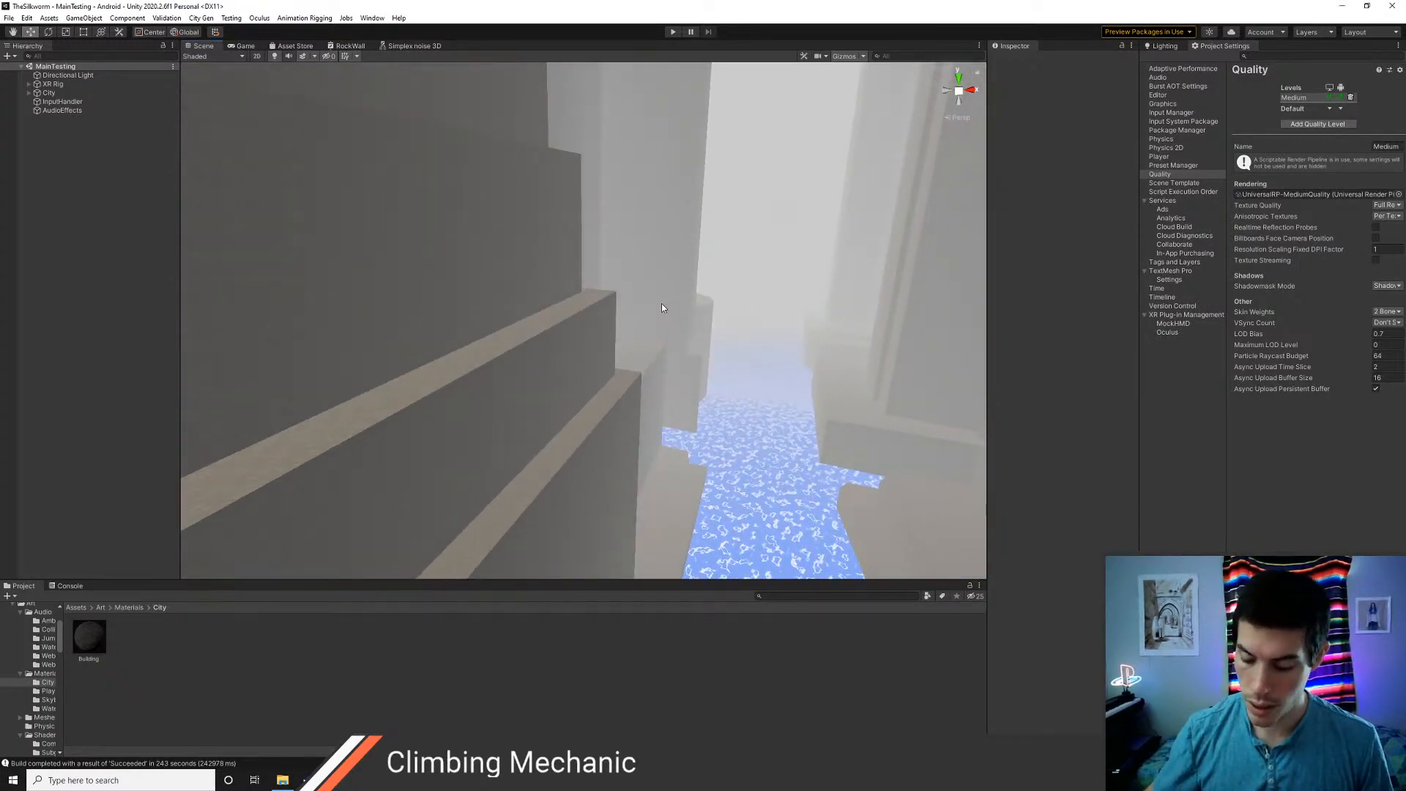
Revert all prefab overrides on every Buildings object under City, and check the restored components on the first one
left_click(29, 93)
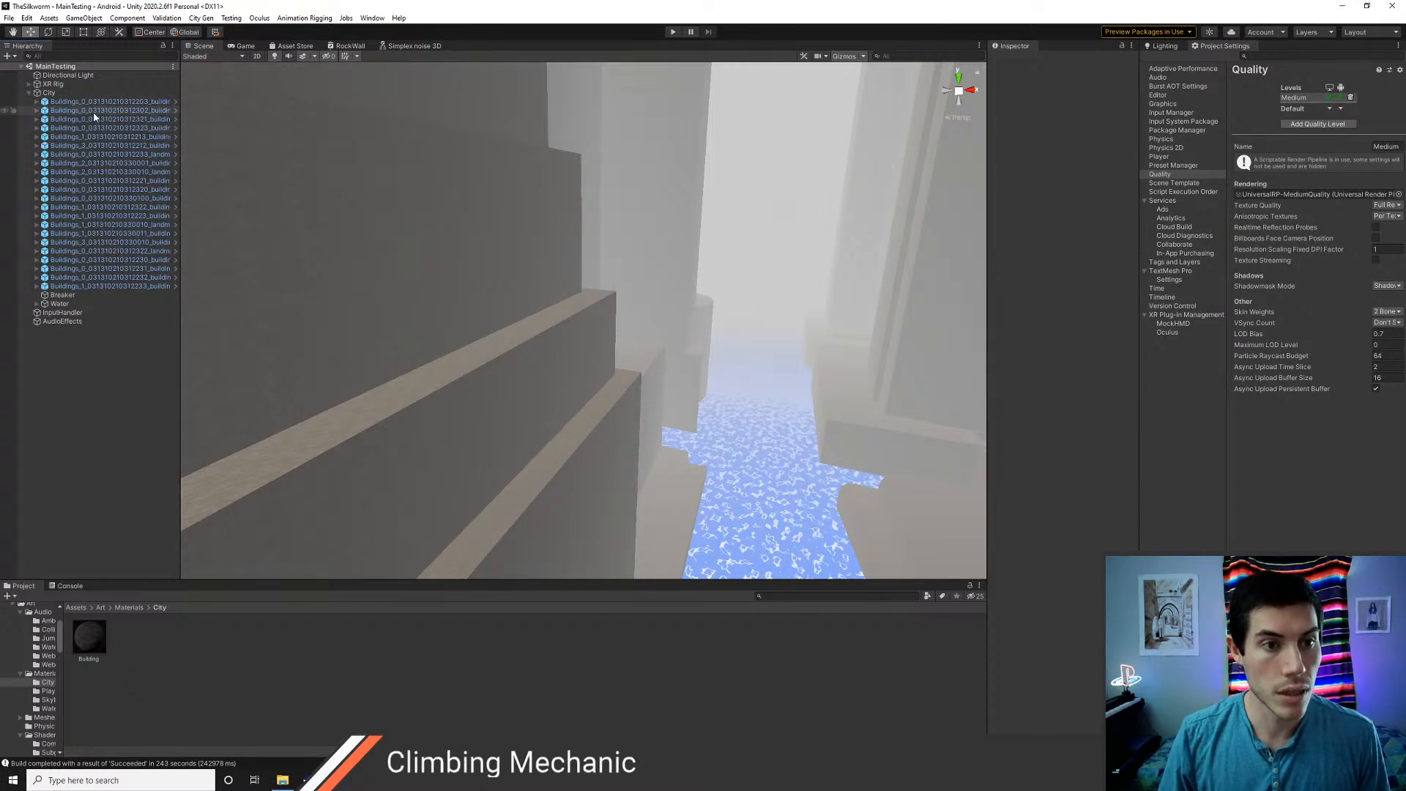
right_click_drag(263, 342, 456, 356)
key("e")
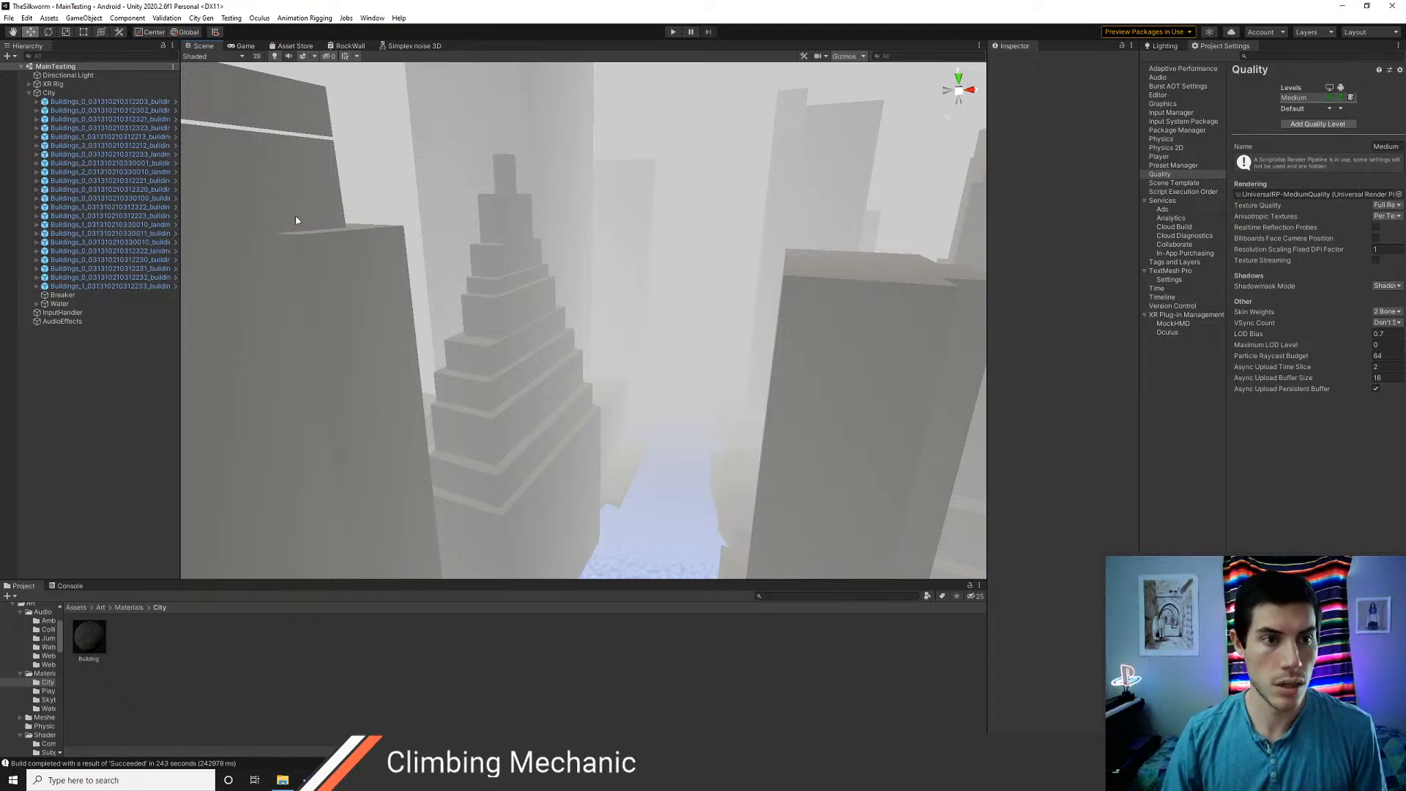
left_click(103, 101)
left_click(105, 287, "shift")
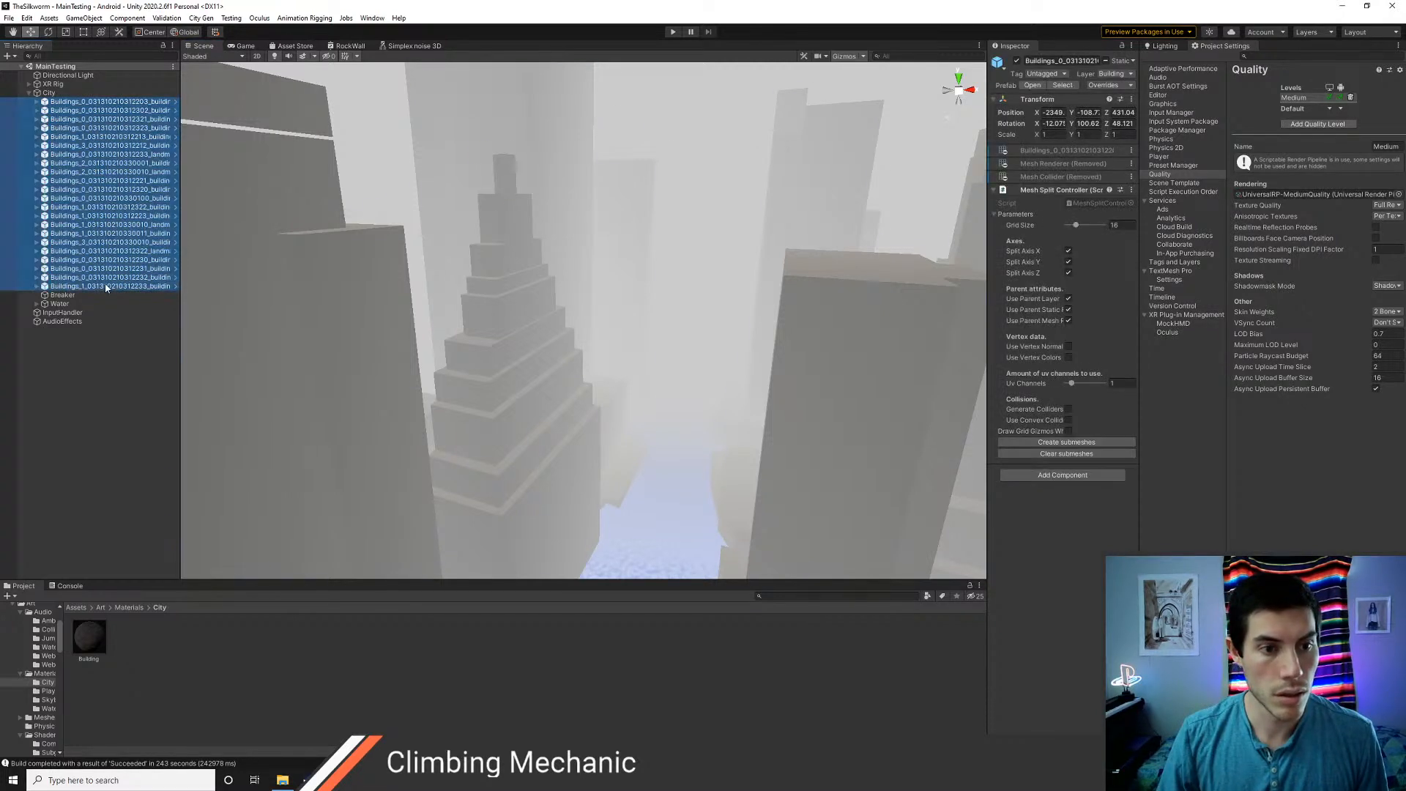
left_click(1107, 85)
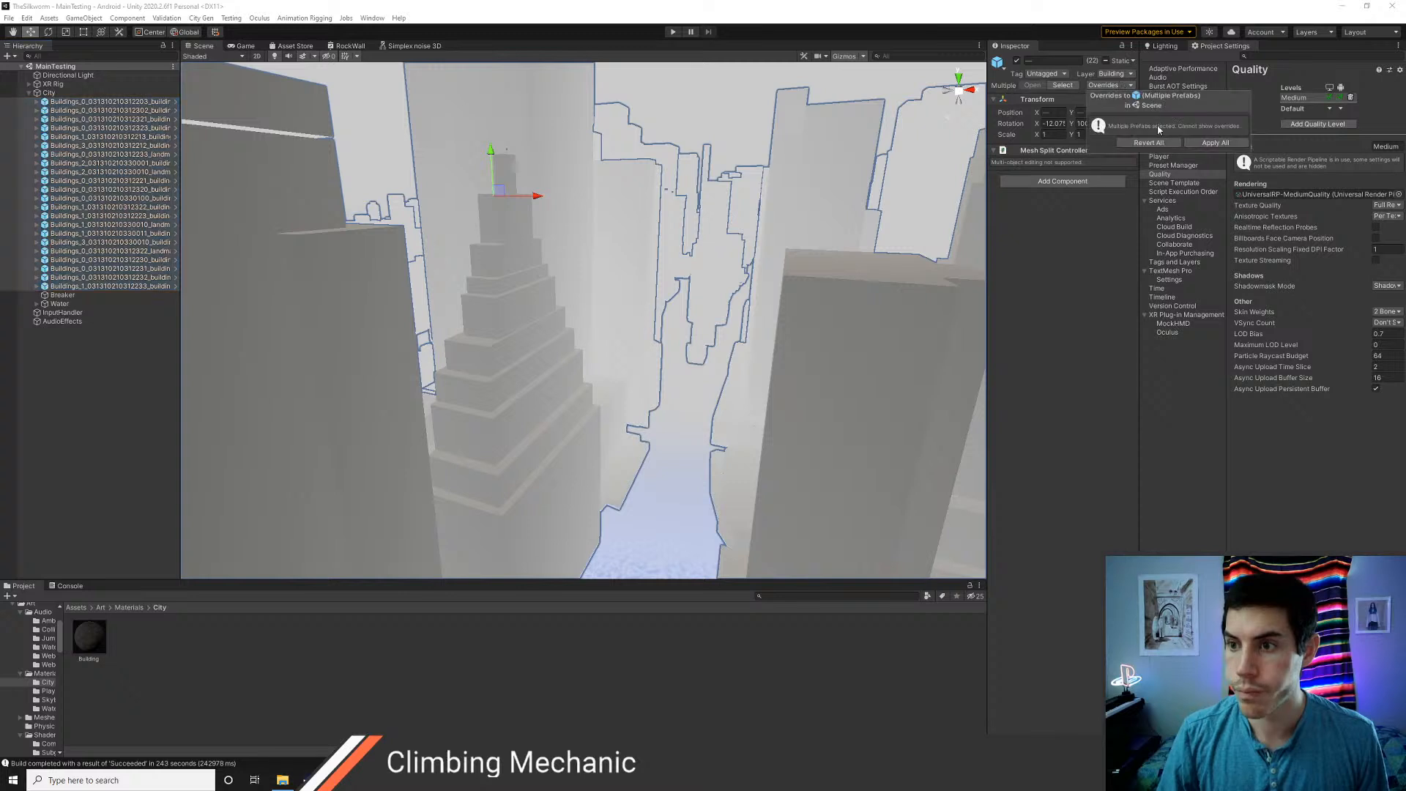
left_click(1149, 143)
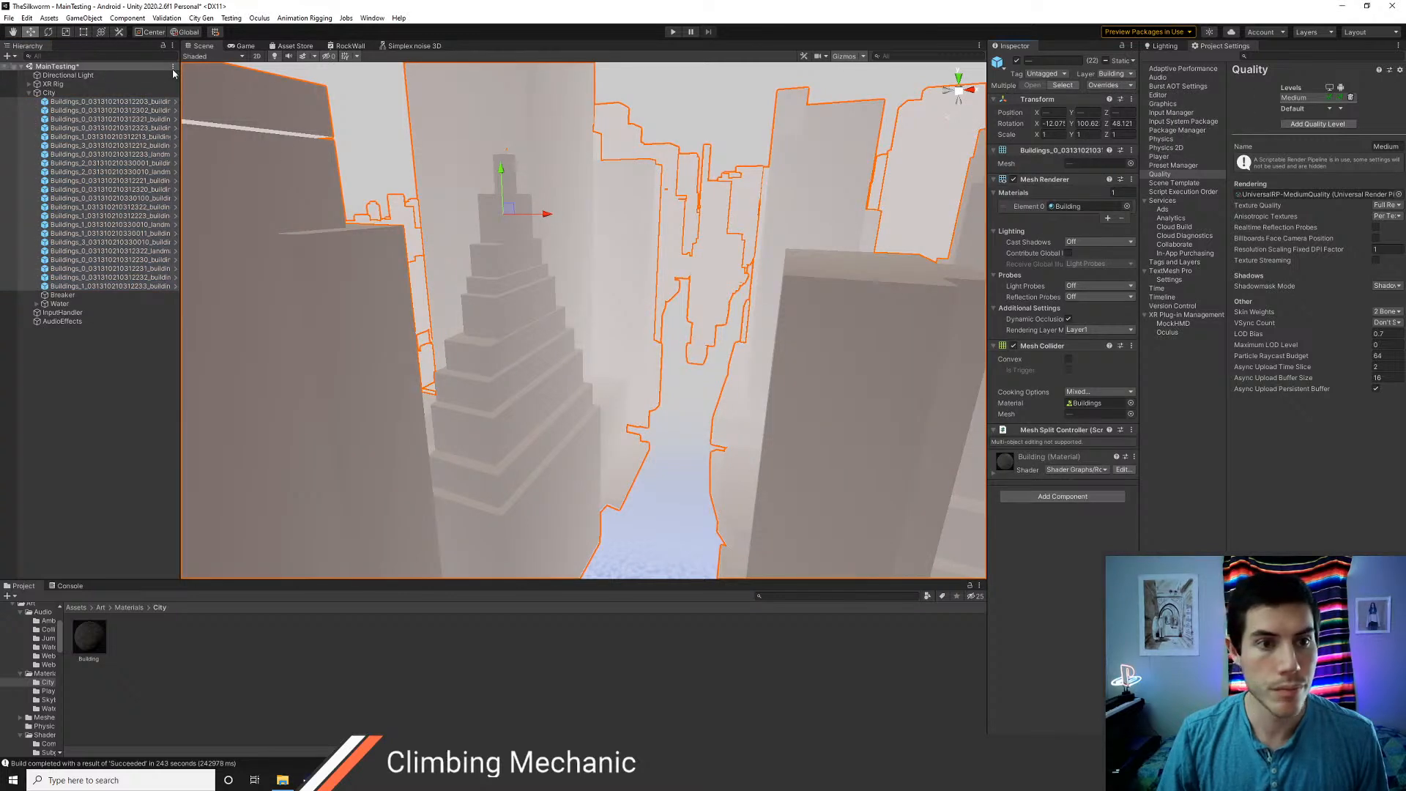
left_click(88, 101)
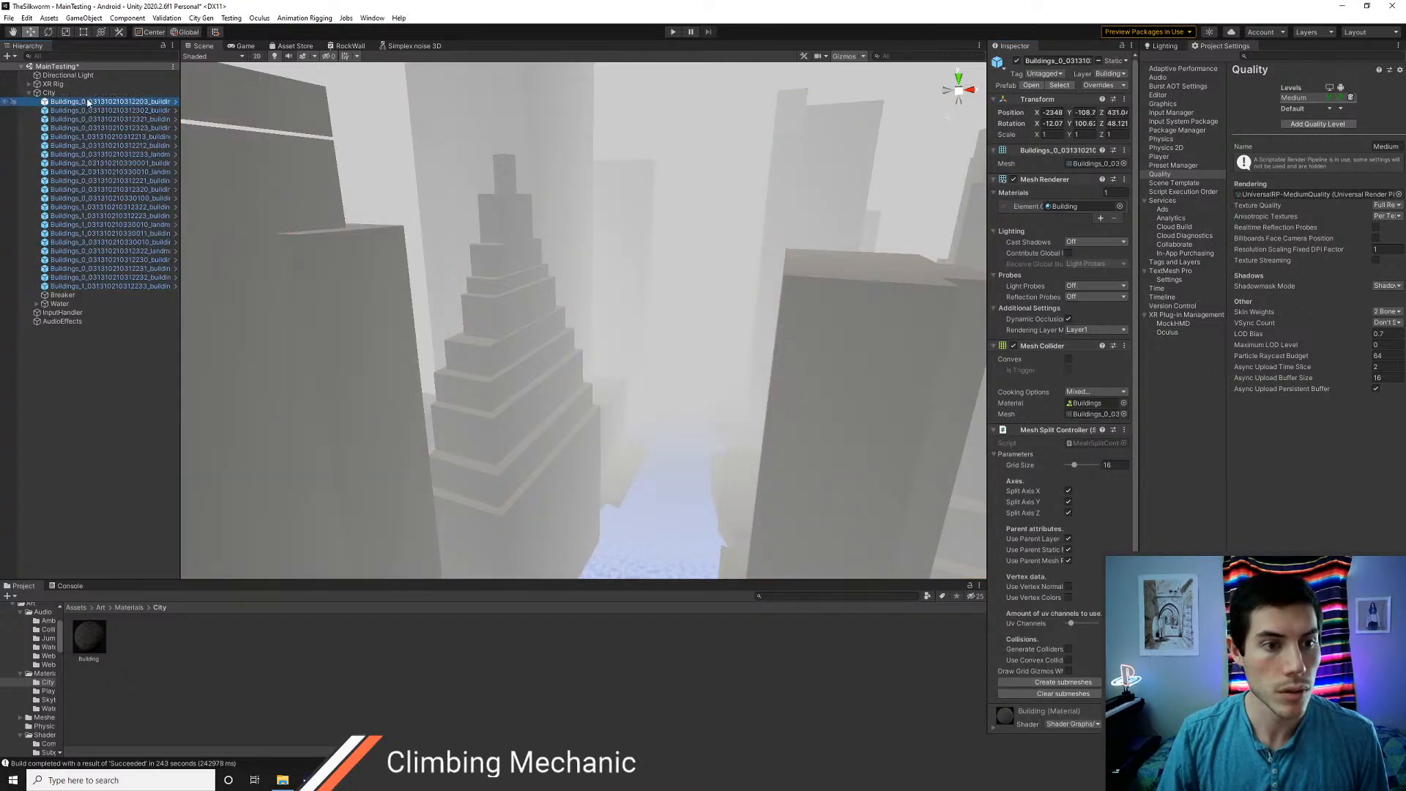
Move every Buildings object after the first four out of City to the scene root, above City
scroll(545, 239, "up", 3)
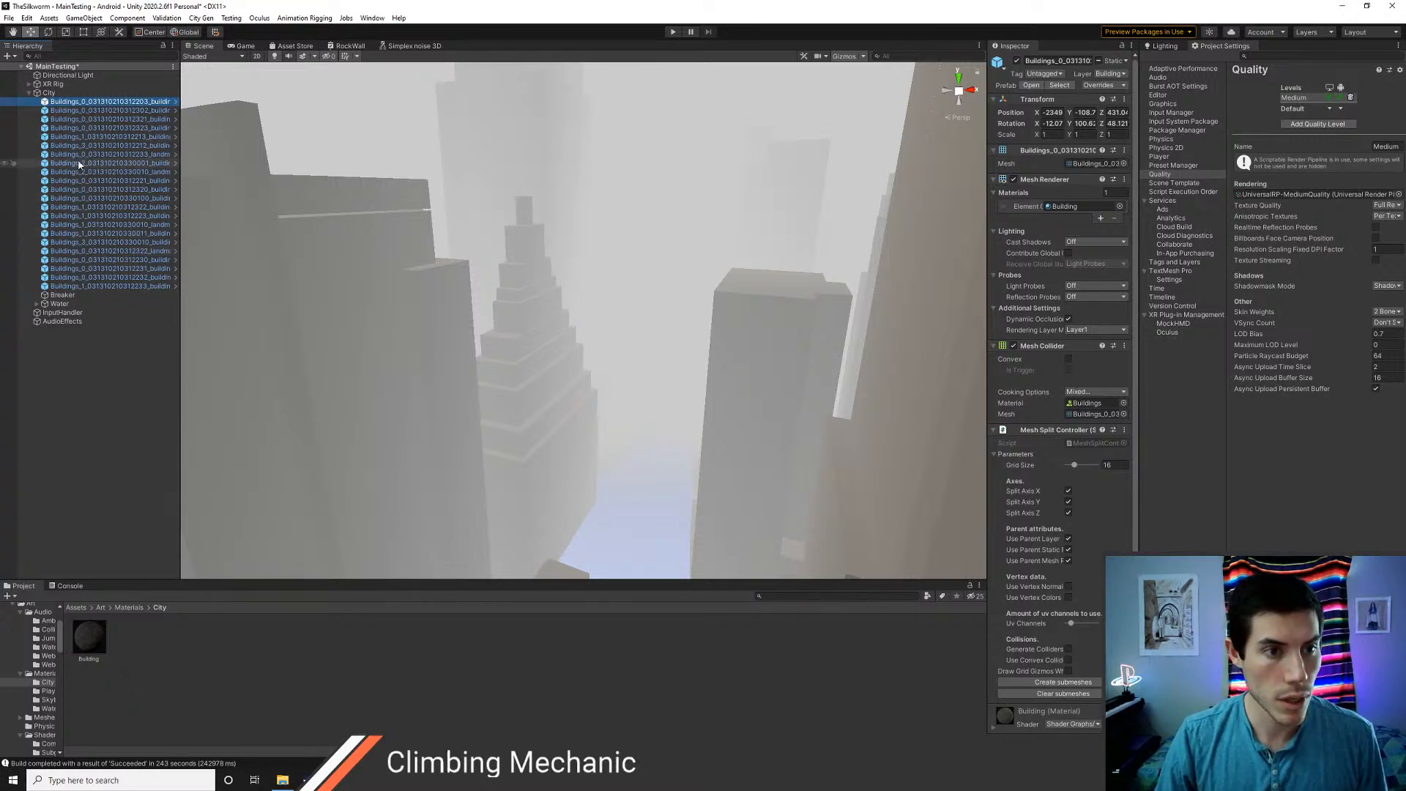
left_click(76, 139)
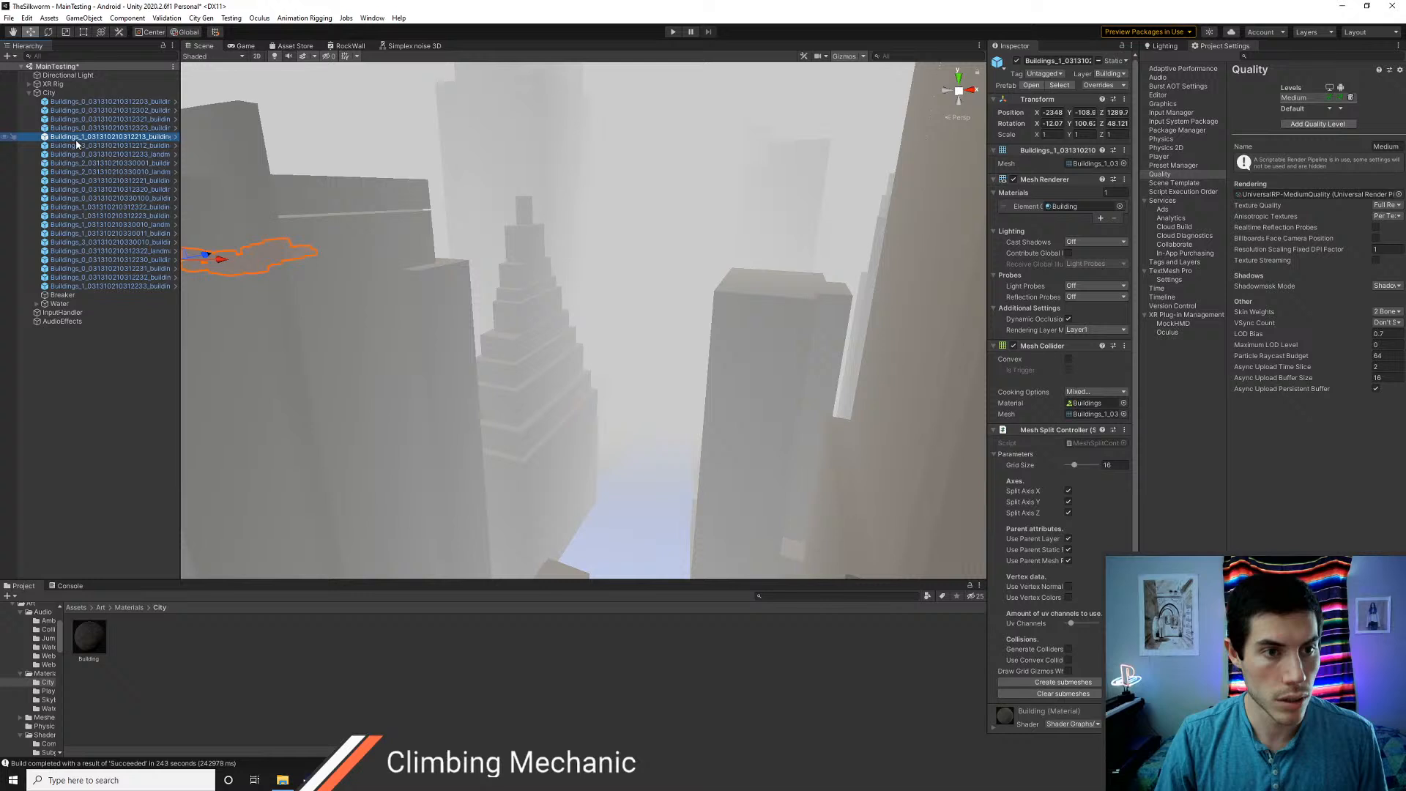
left_click(100, 285, "shift")
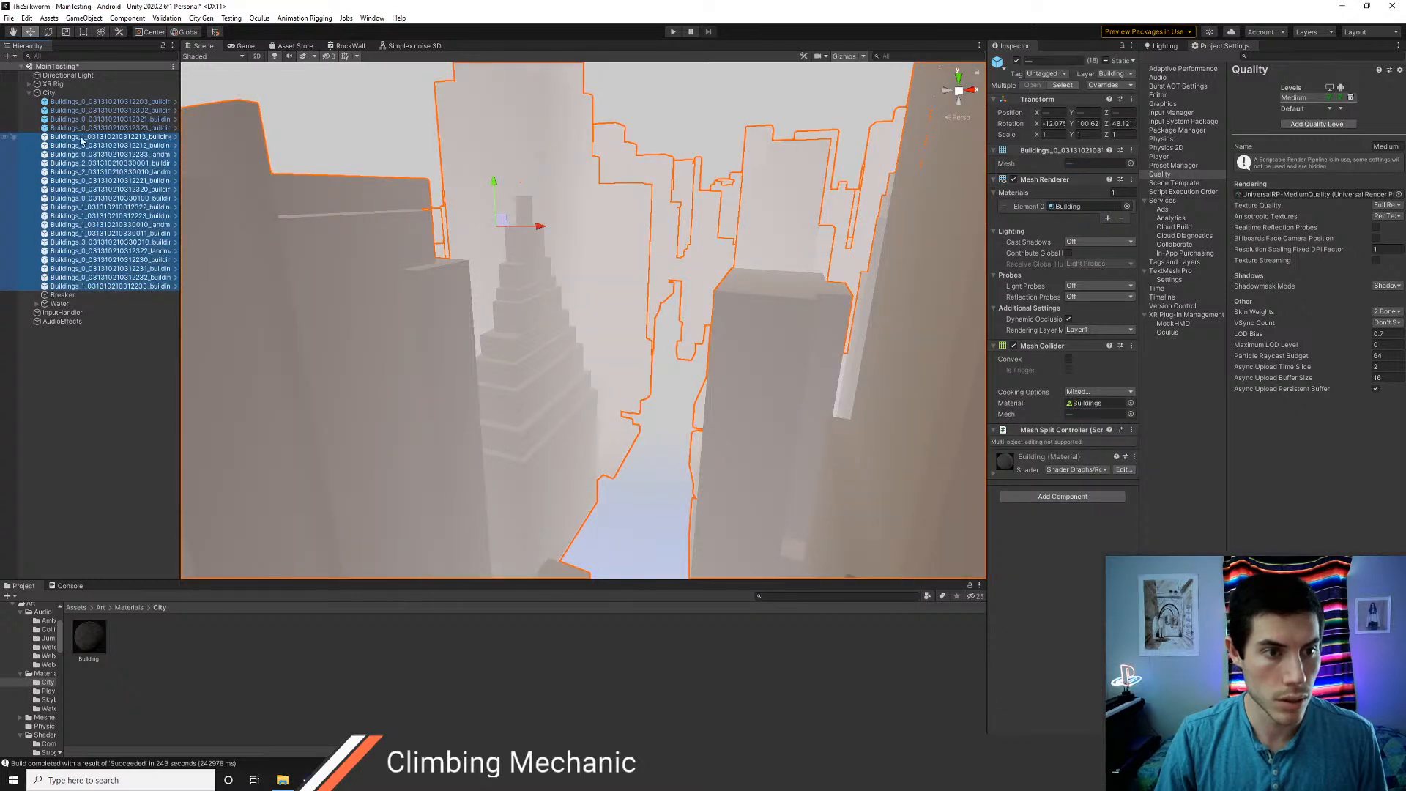
left_click_drag(80, 139, 74, 91)
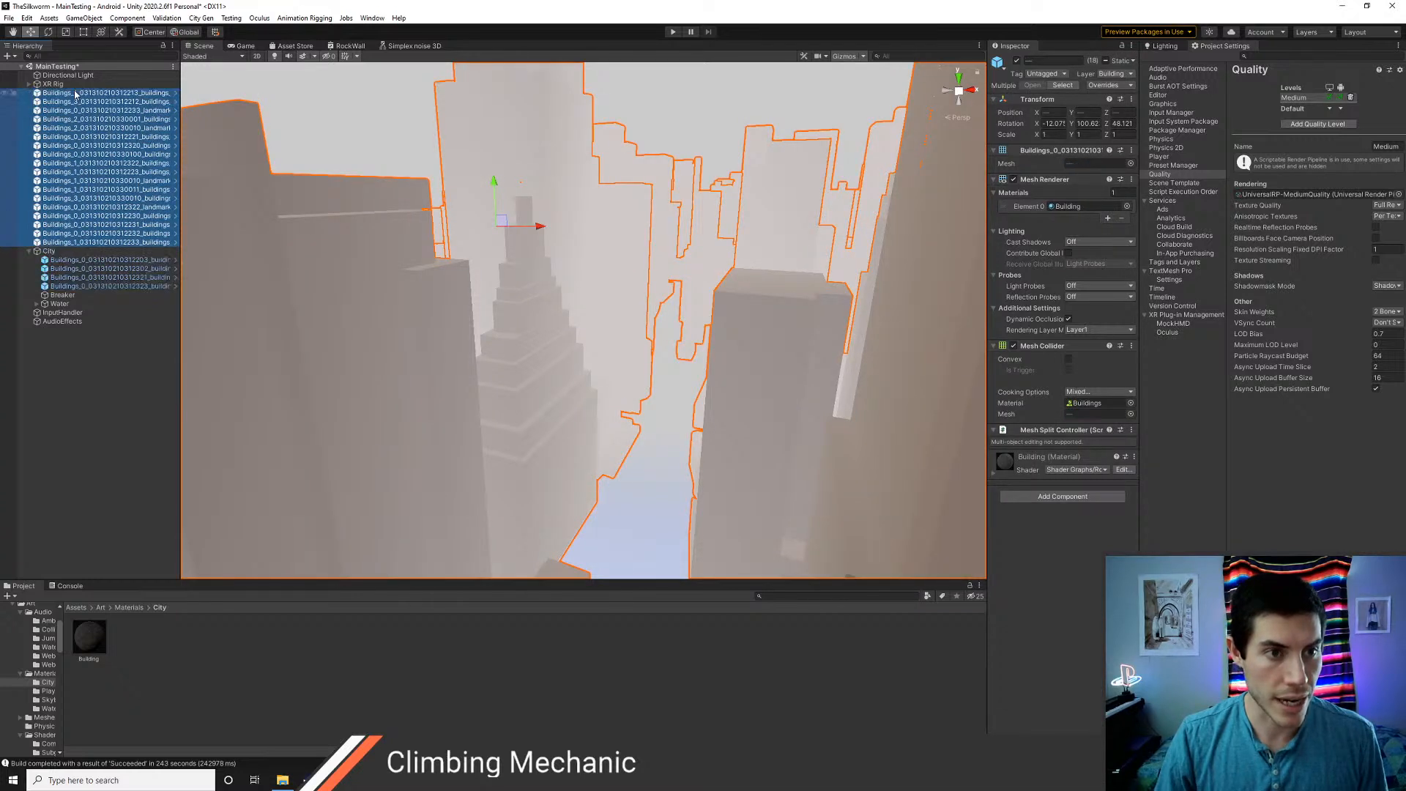
left_click(1024, 65)
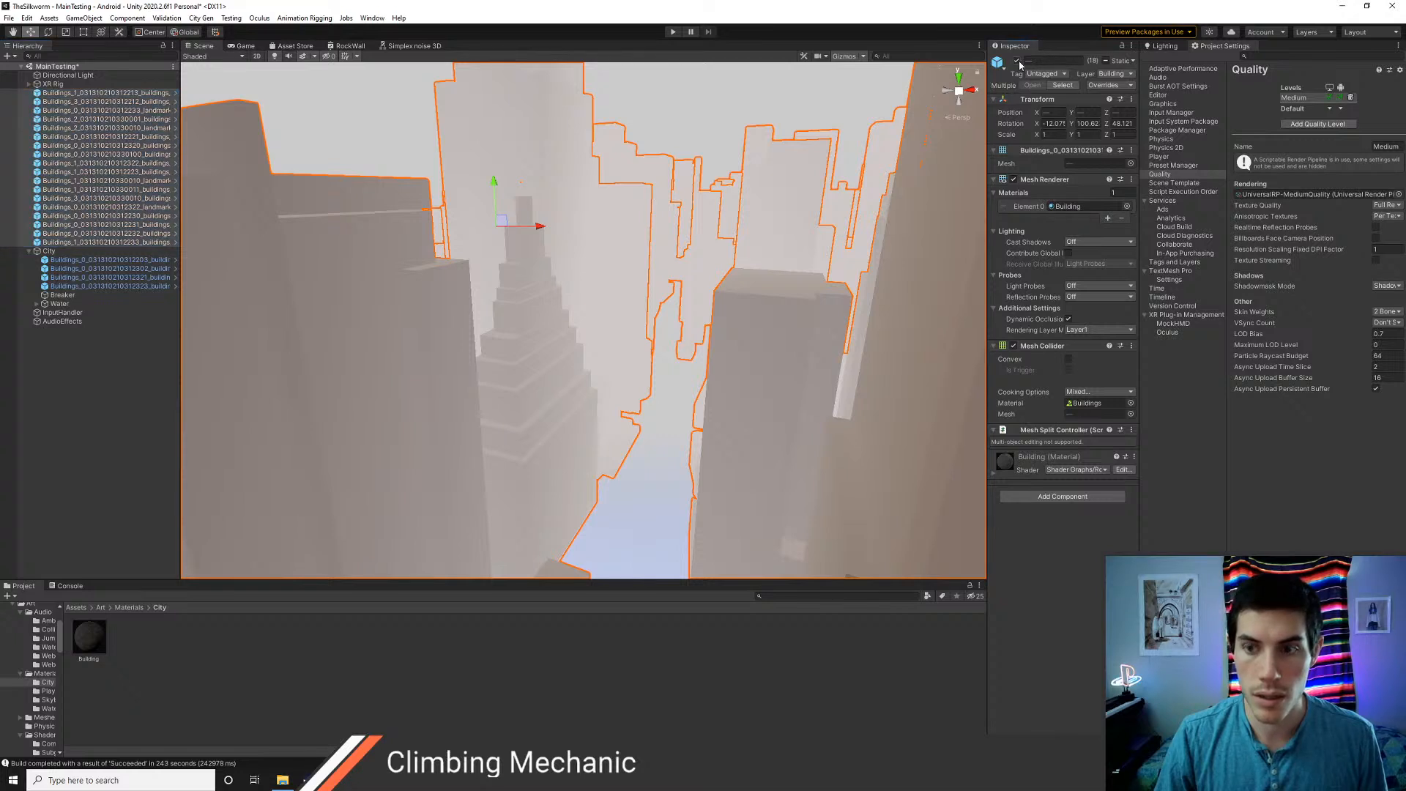
left_click(1017, 61)
left_click(1016, 61)
Run the City Gen command to split the meshes of the four buildings left under City into submeshes
left_click(113, 345)
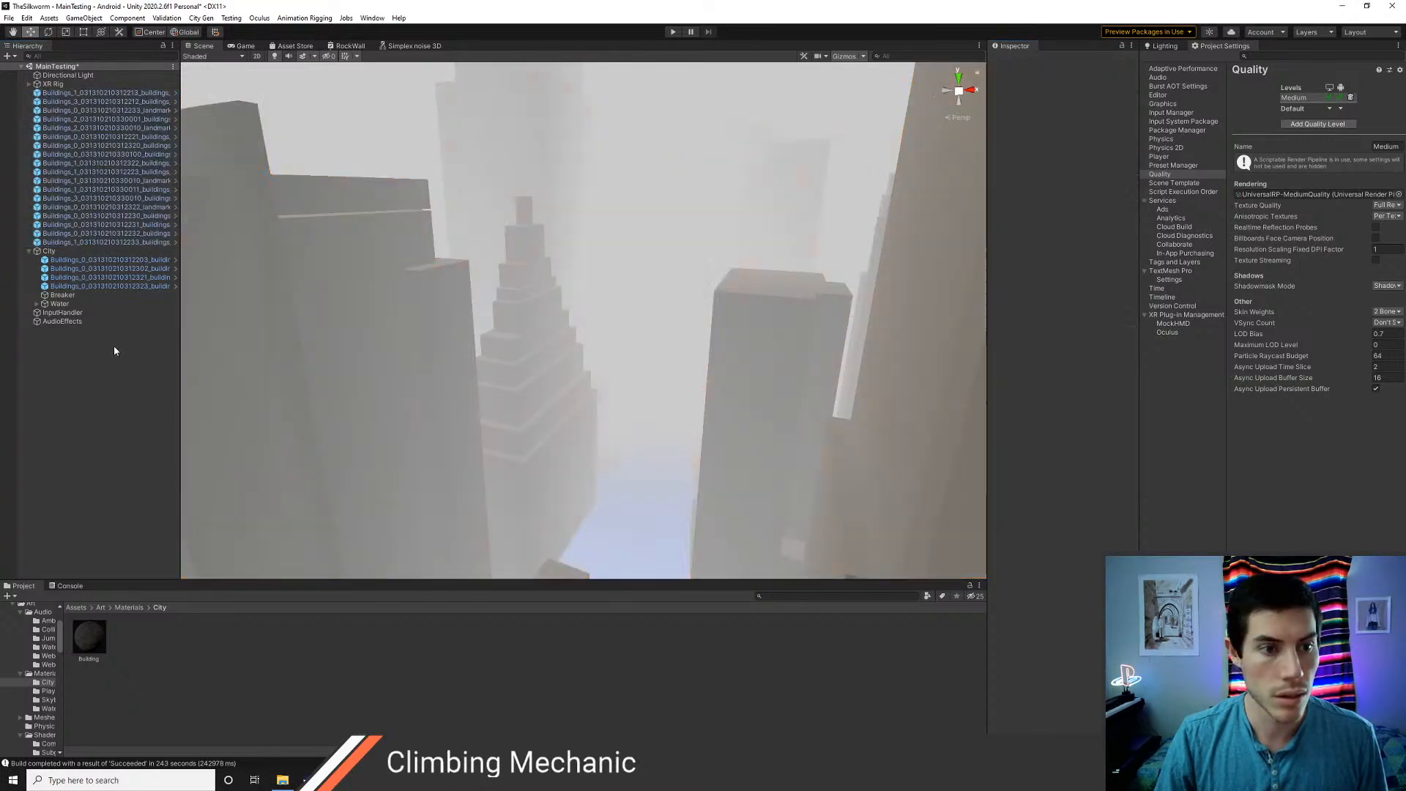
left_click(206, 20)
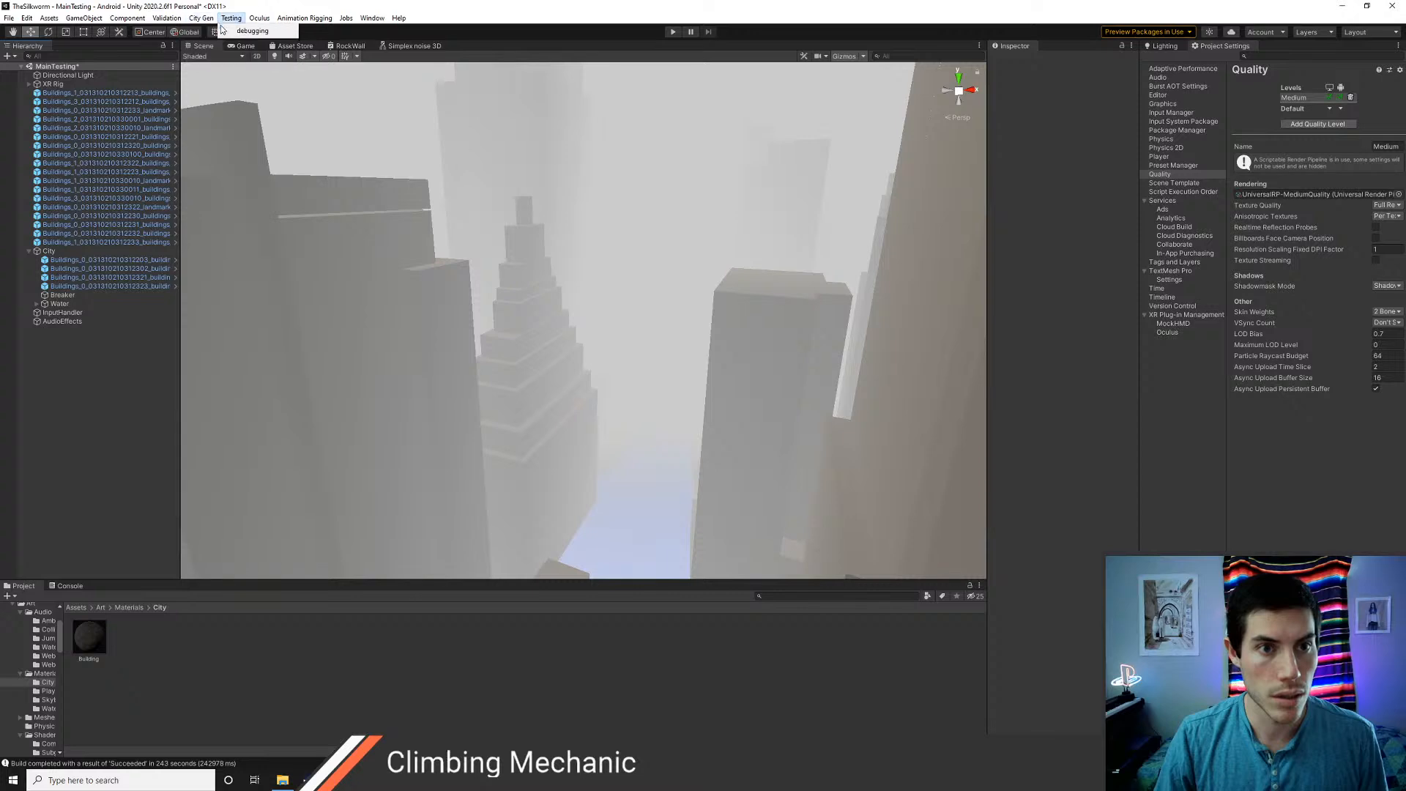
left_click(208, 33)
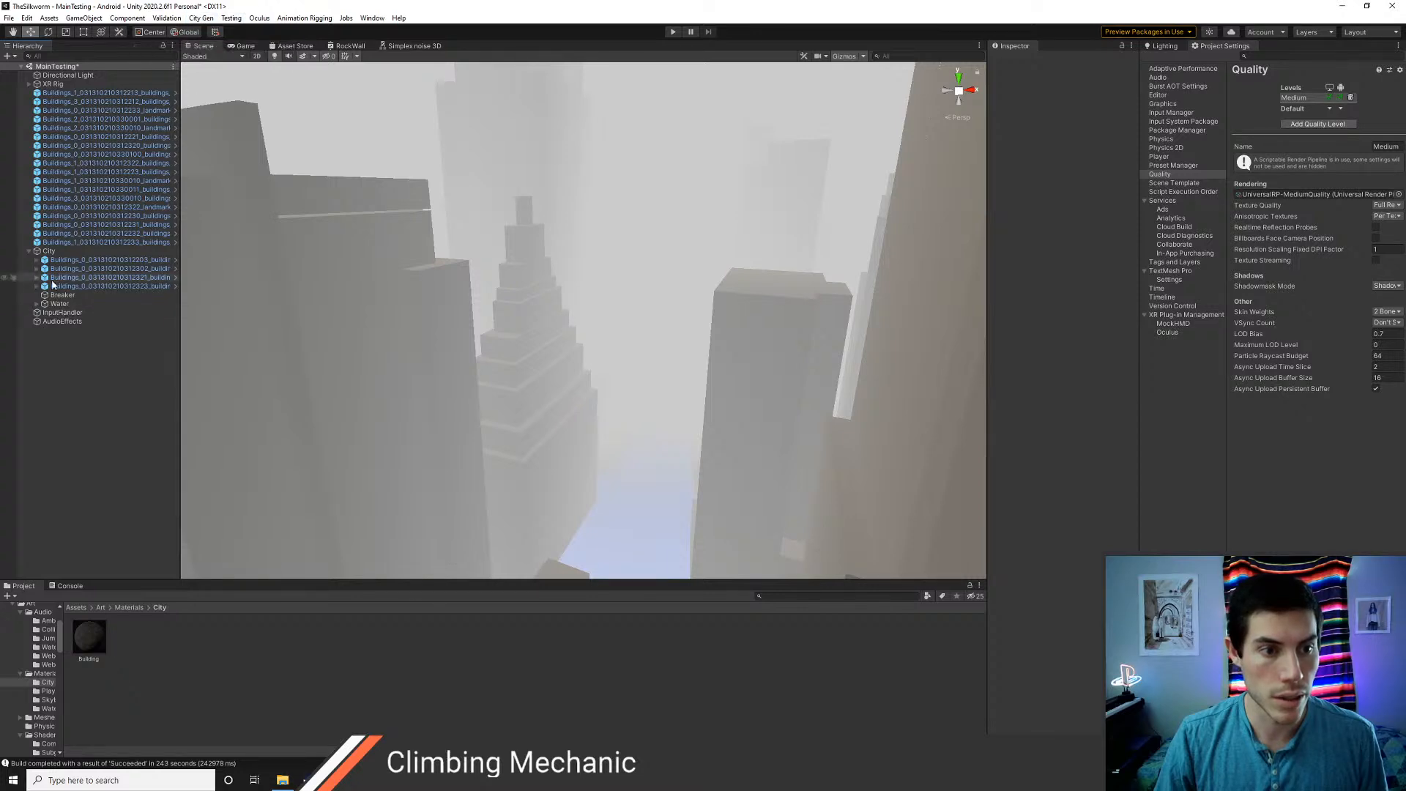
left_click(82, 93)
left_click(94, 241, "shift")
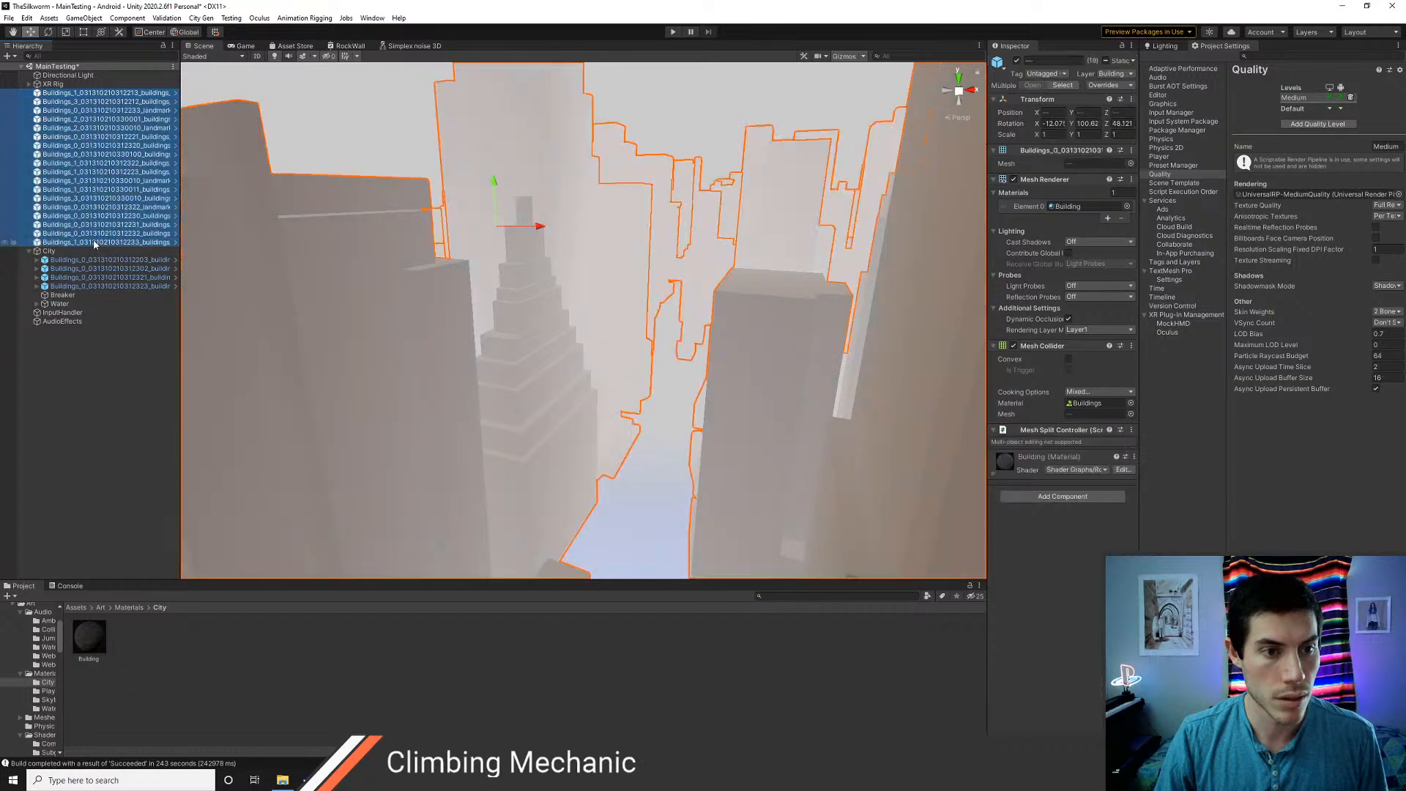
right_click(1043, 182)
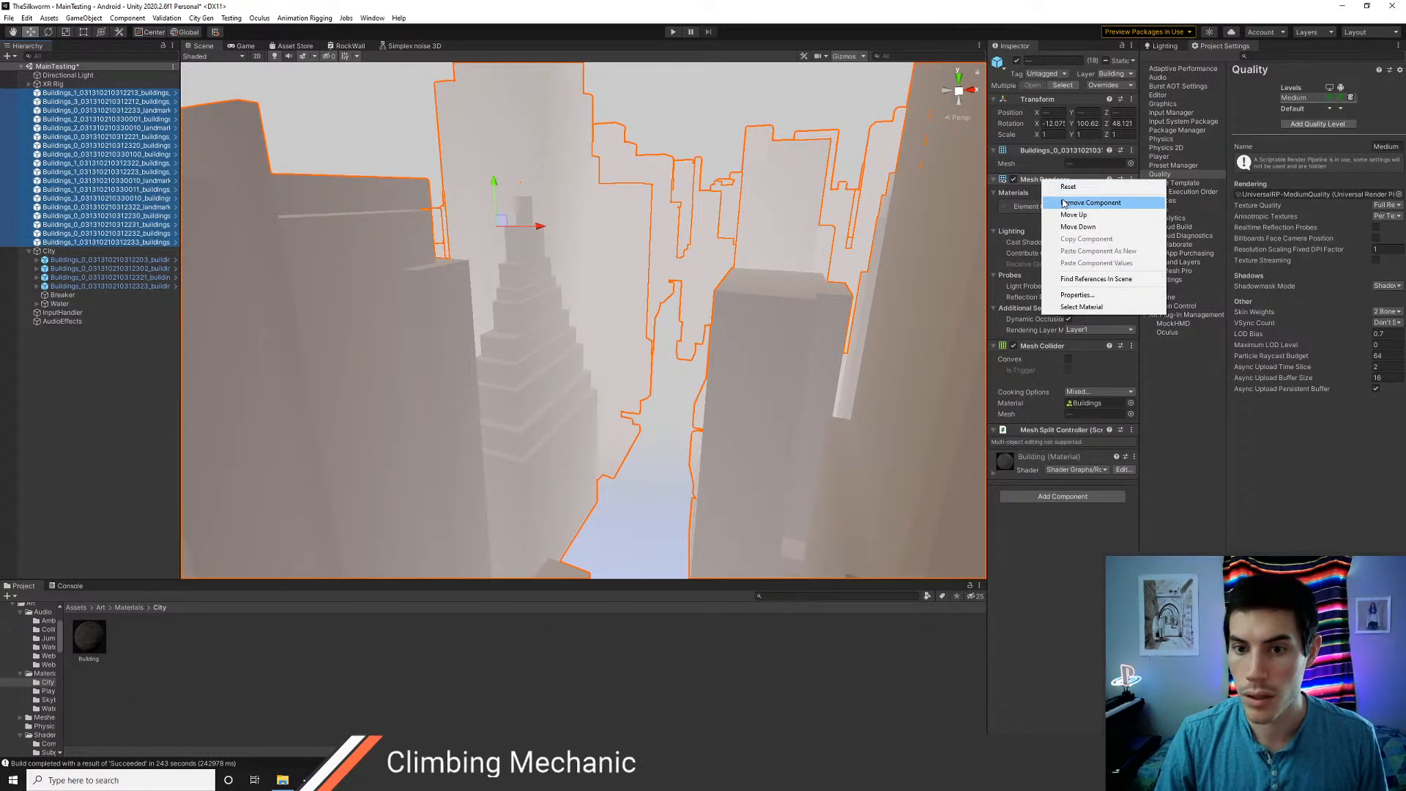
left_click(85, 373)
Remove the Mesh Renderer, Mesh Filter and Mesh Collider components from the four parent Buildings objects under City
key("w")
right_click_drag(484, 263, 564, 344)
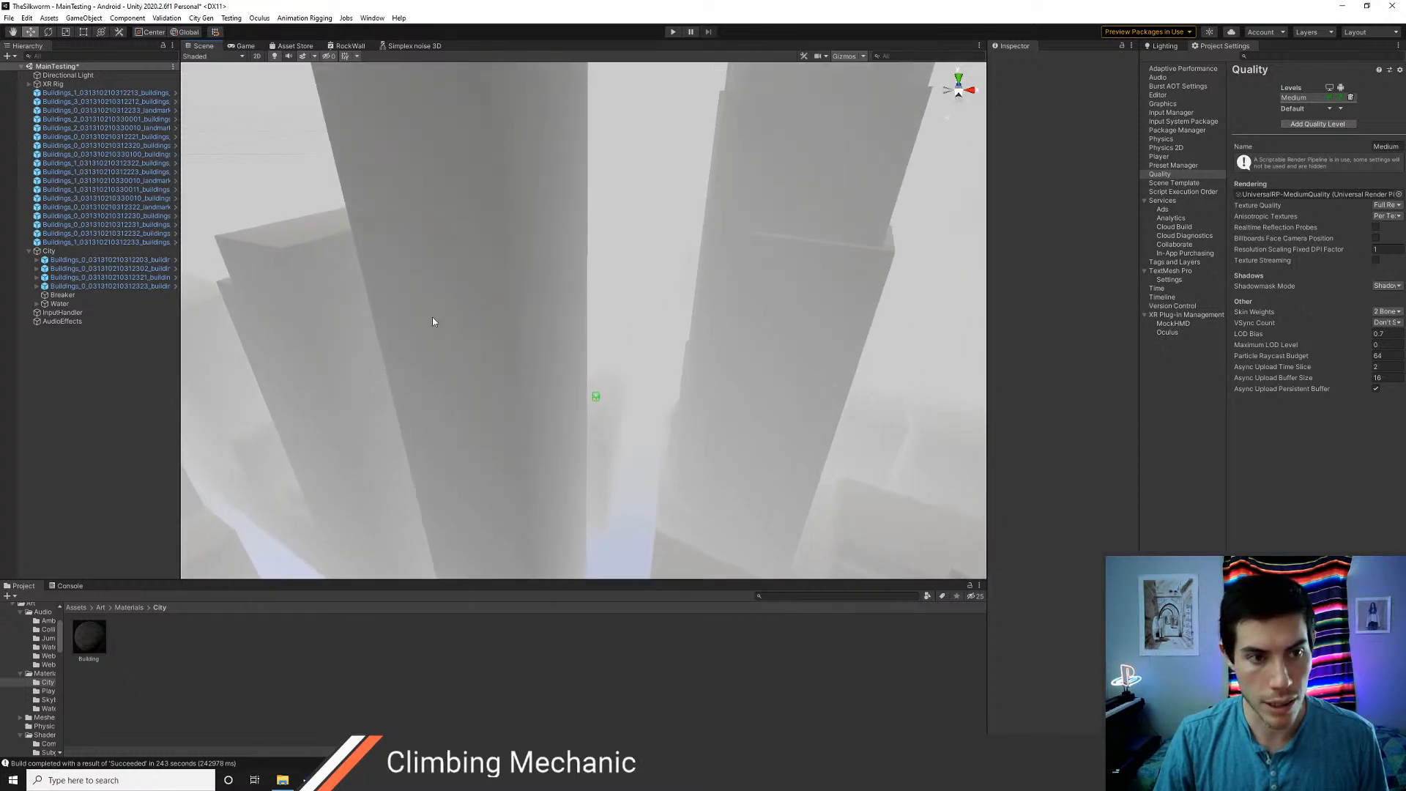
left_click(80, 260)
left_click(72, 286, "shift")
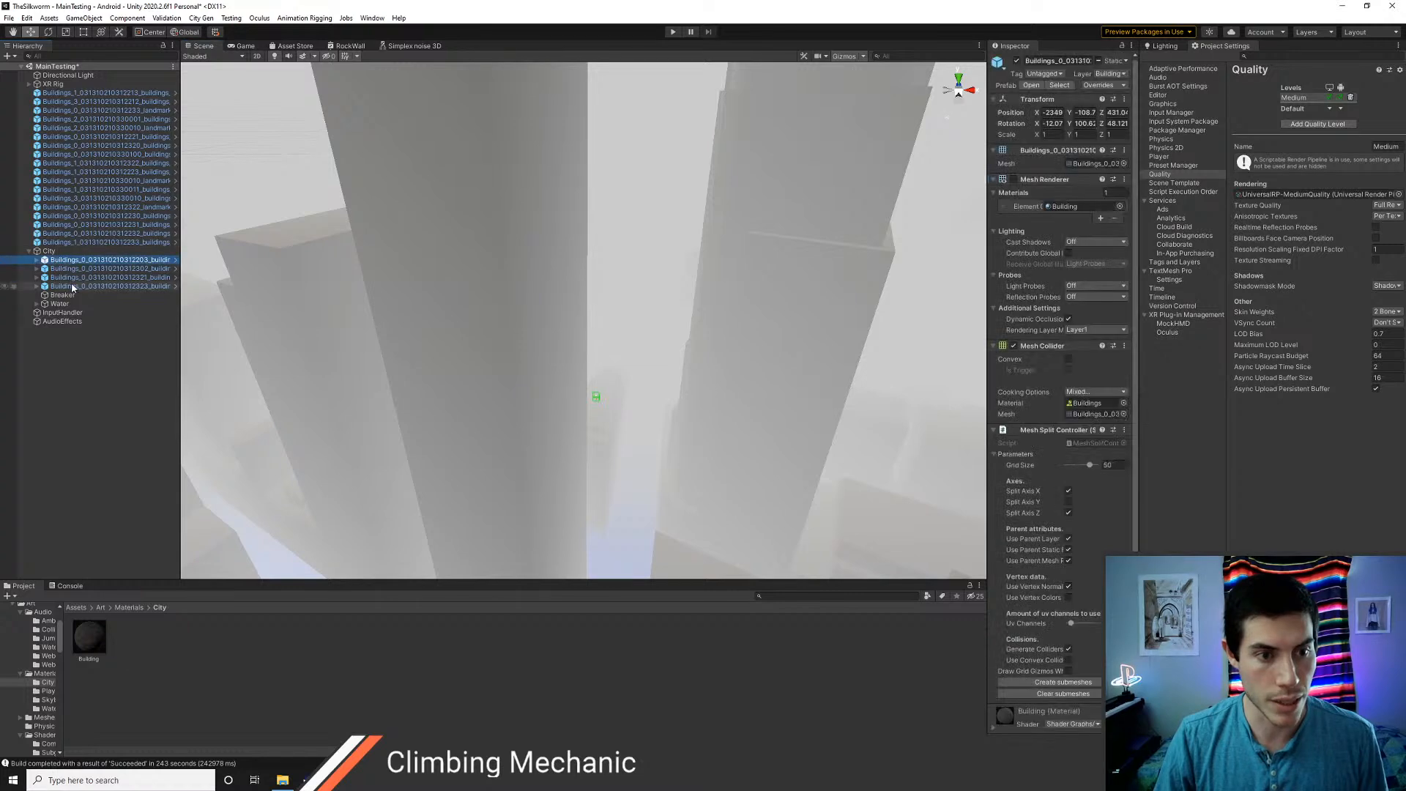
right_click(1052, 183)
left_click(1077, 204)
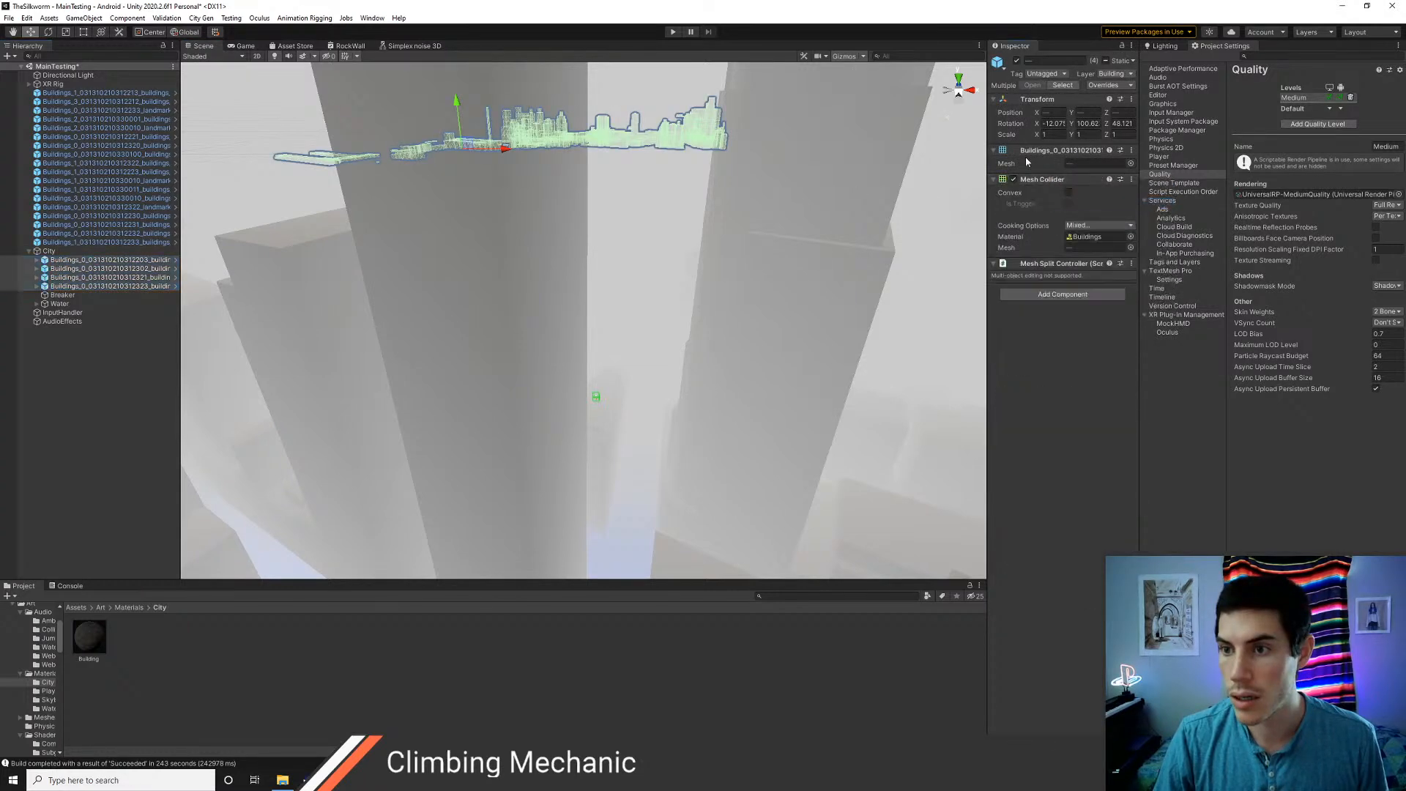
right_click(1025, 151)
left_click(1051, 177)
right_click(1038, 150)
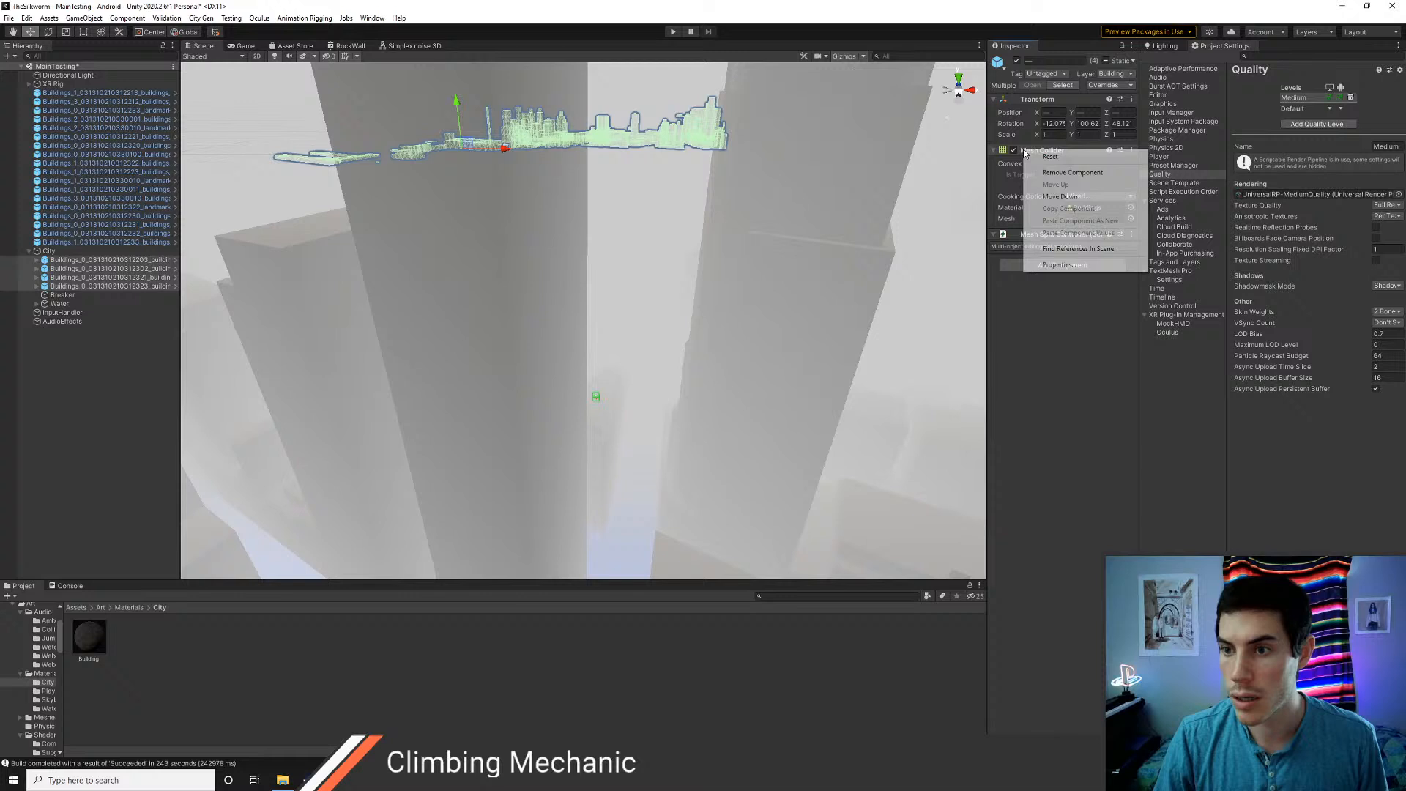
left_click(1069, 170)
left_click(100, 368)
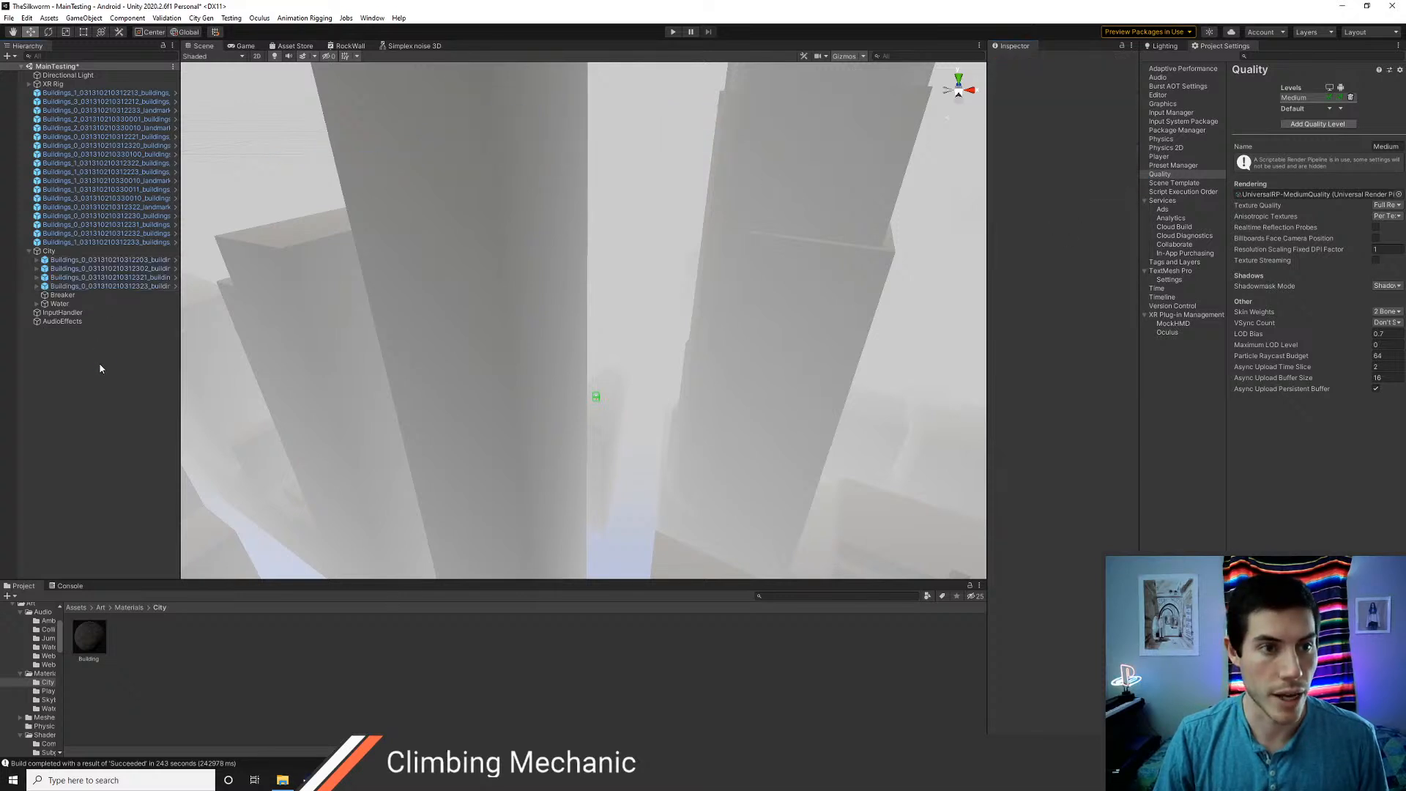
Save the scene and build and run it on the Oculus Quest 2, replacing TheSilkworm.apk in Builds, and open the Console log
key("ctrl+s")
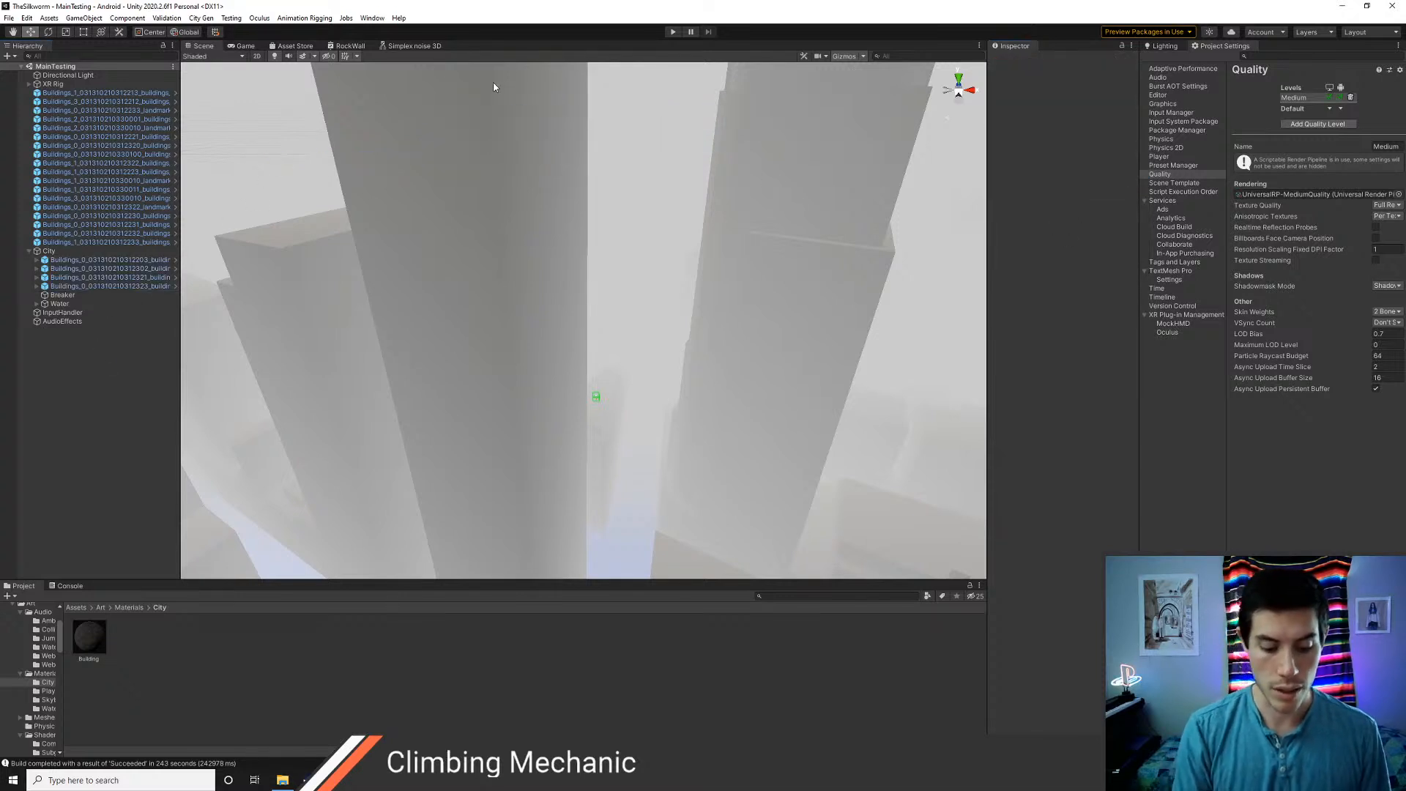
key("ctrl+shift+b")
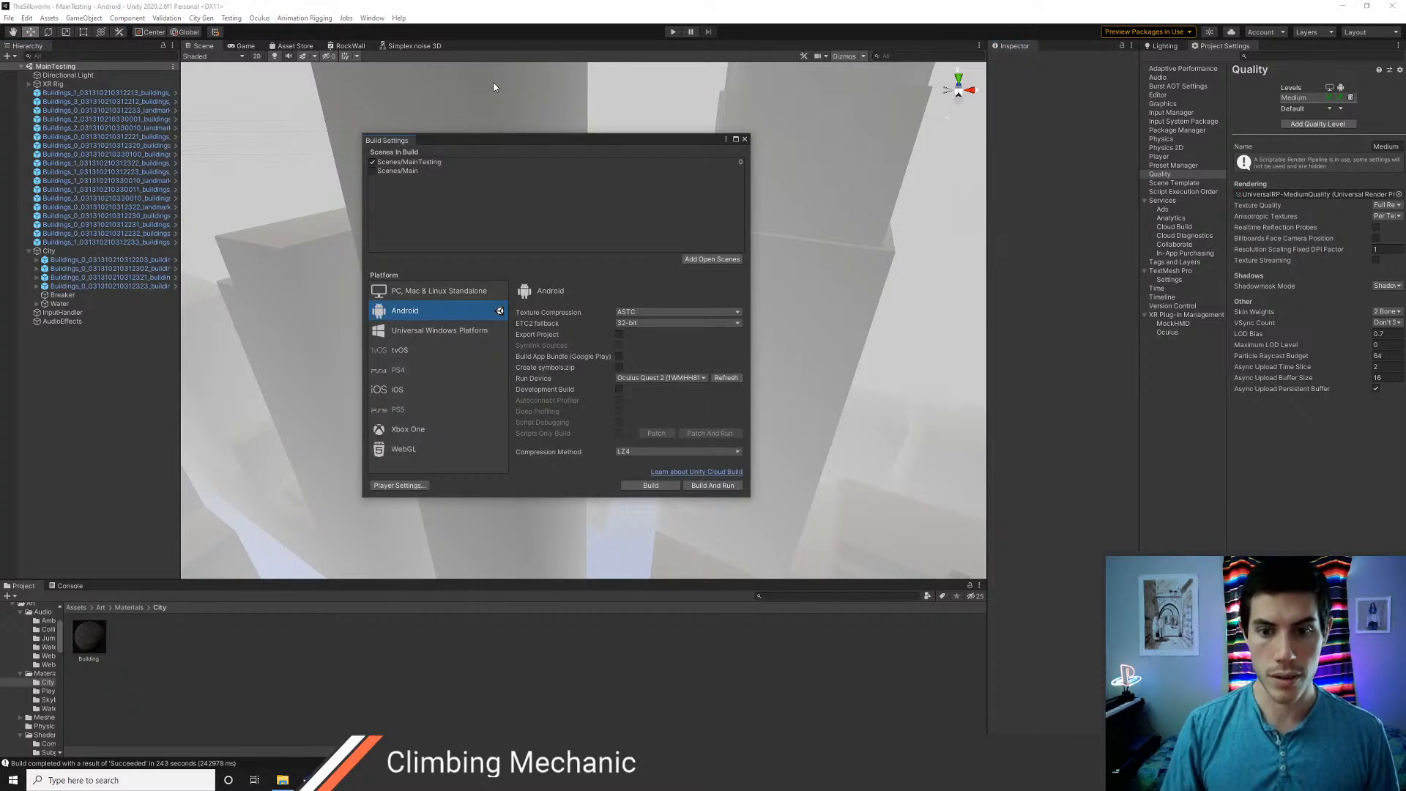
left_click(713, 484)
left_click(567, 401)
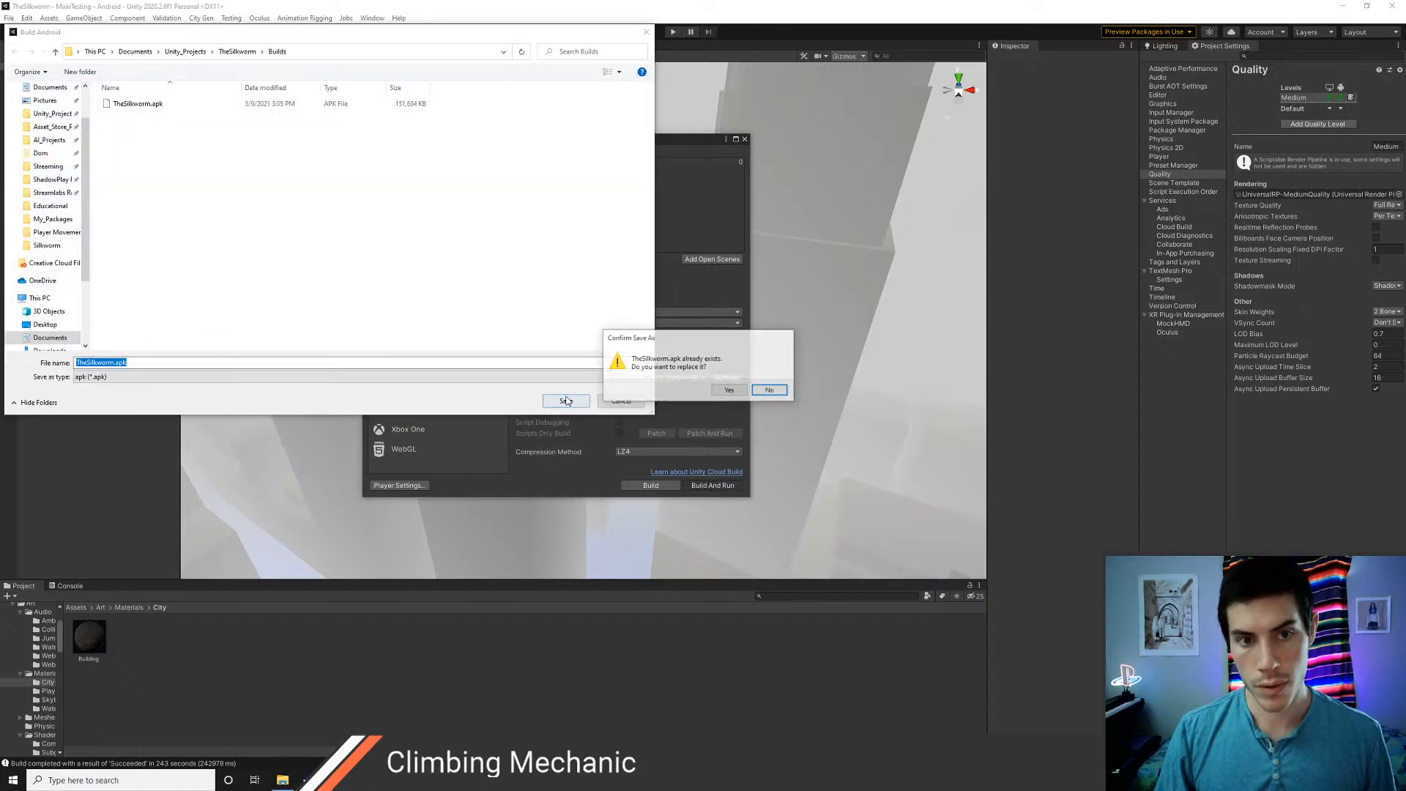
left_click(712, 395)
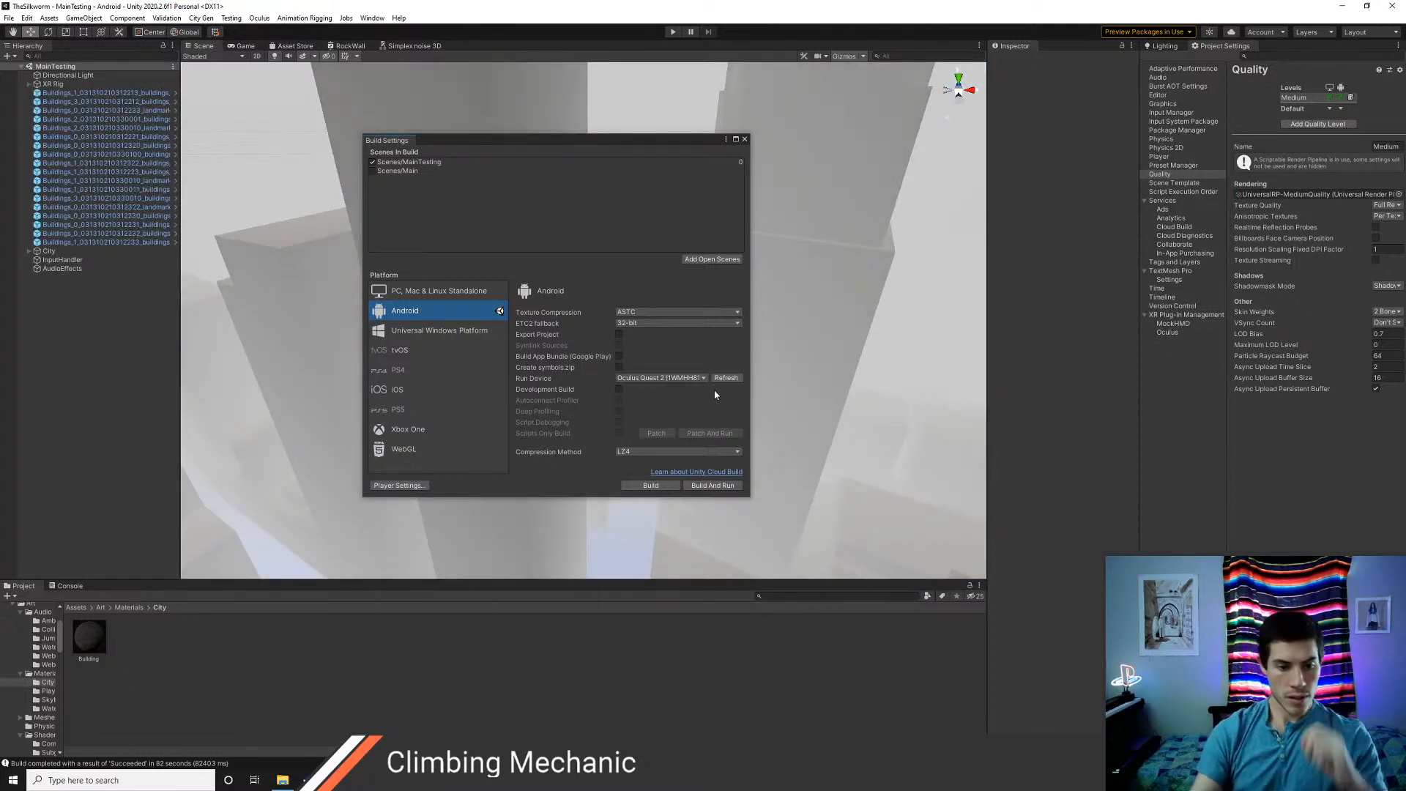
left_click(69, 586)
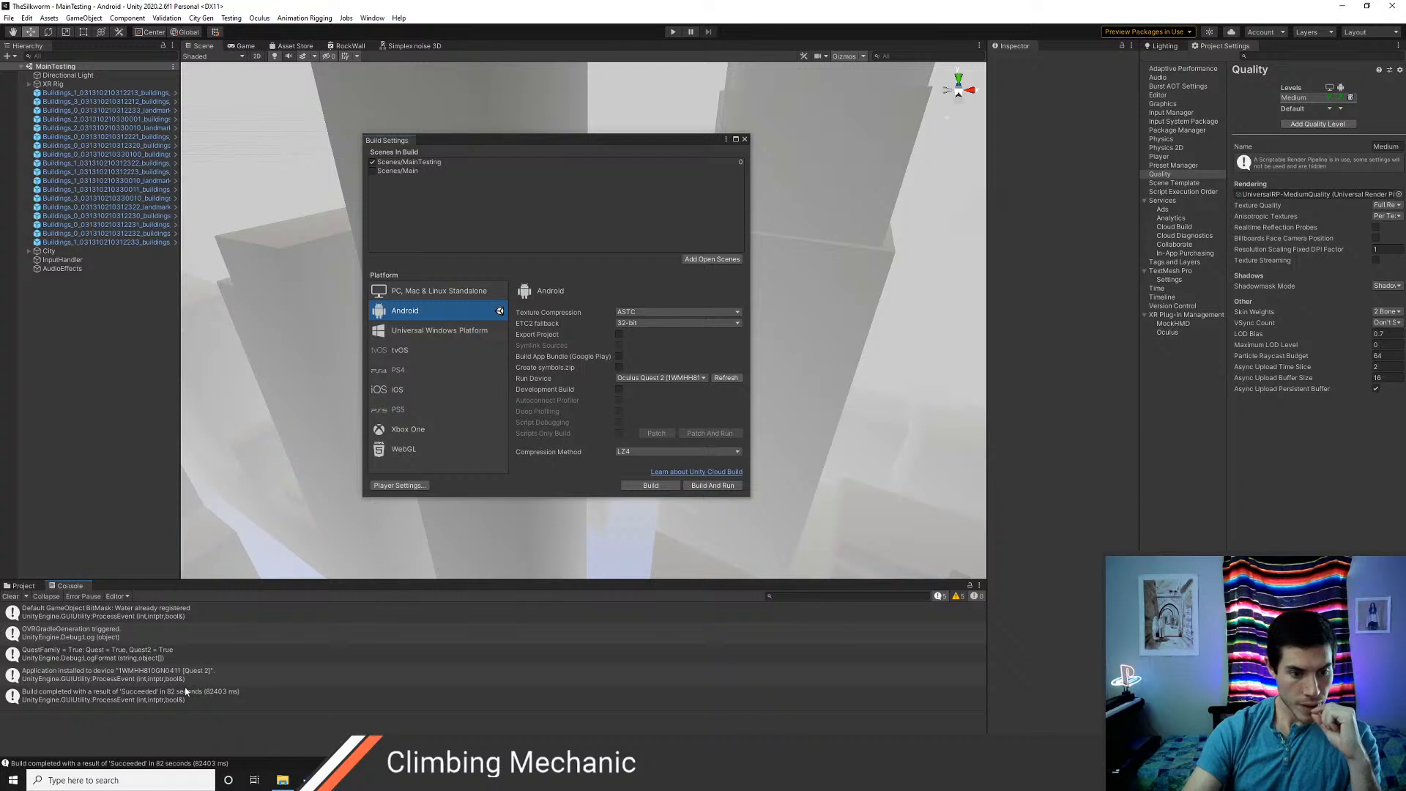
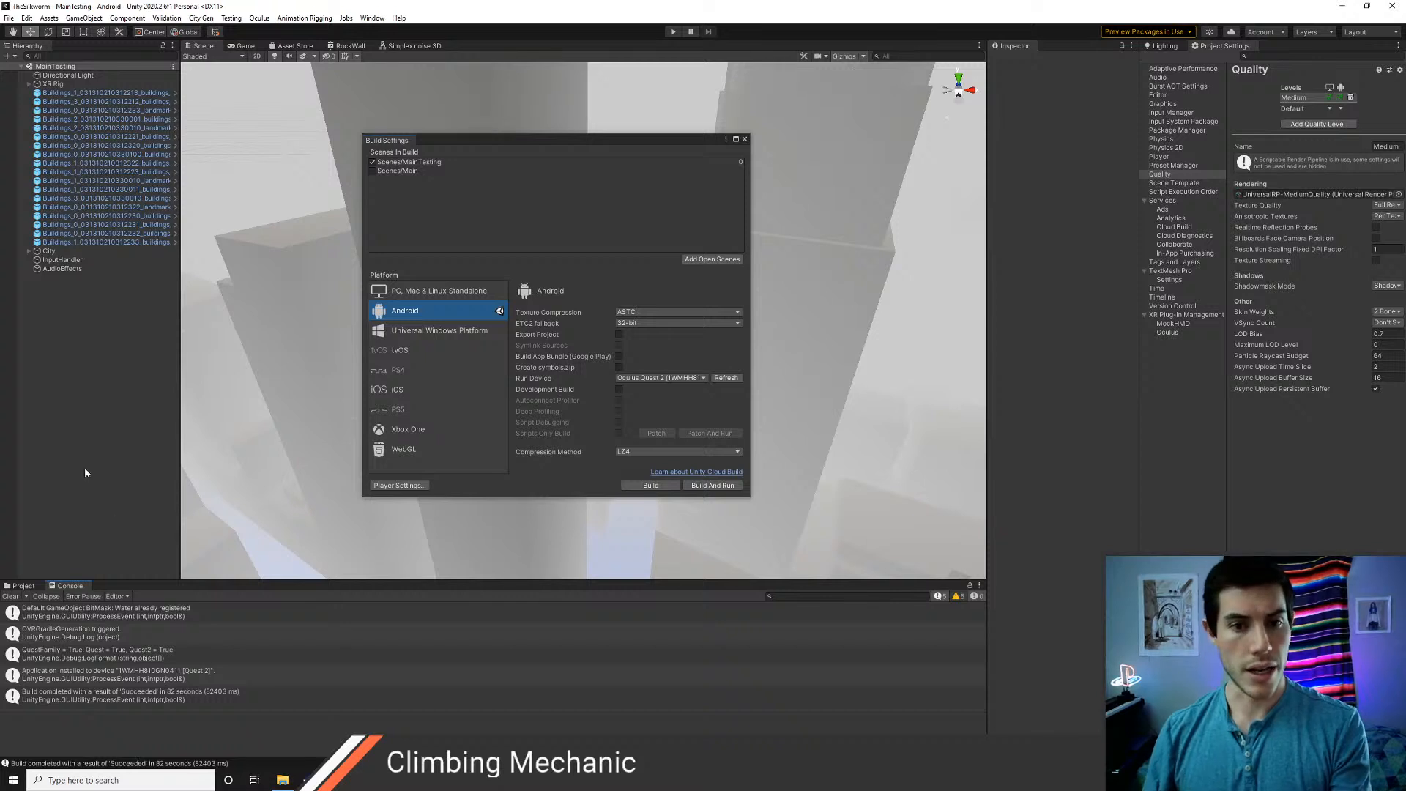
left_click(745, 139)
left_click(66, 94)
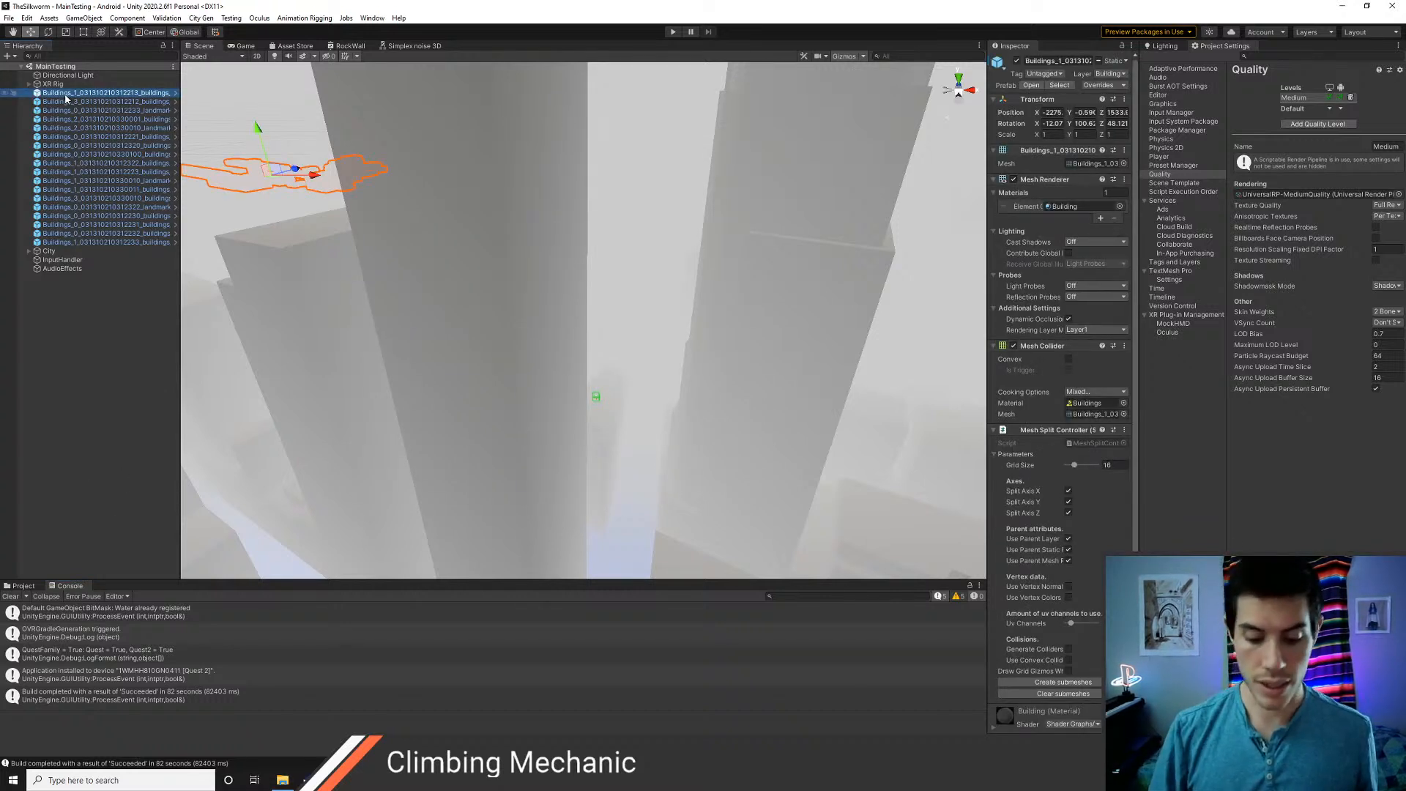
key("Delete")
key("ctrl+z")
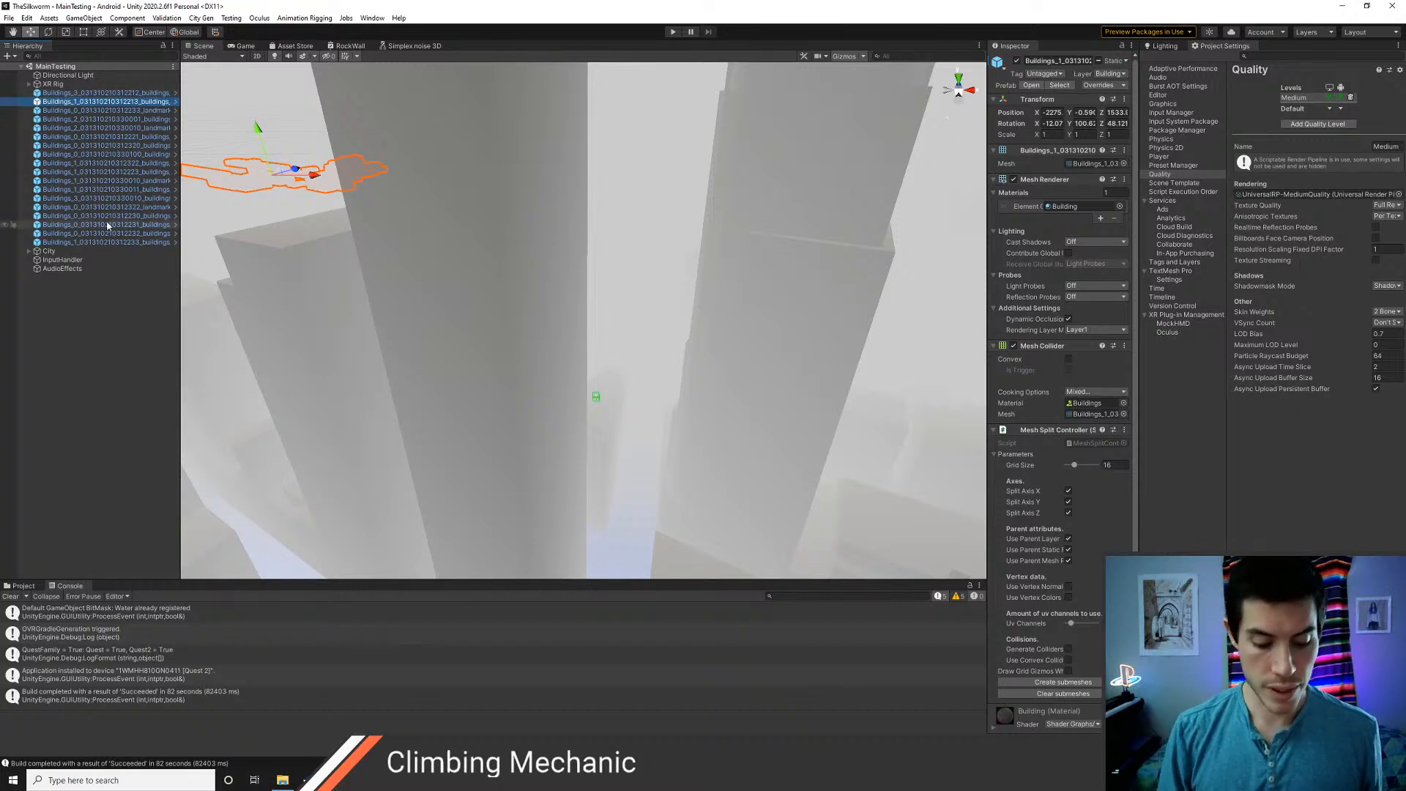
key("ctrl+shift+b")
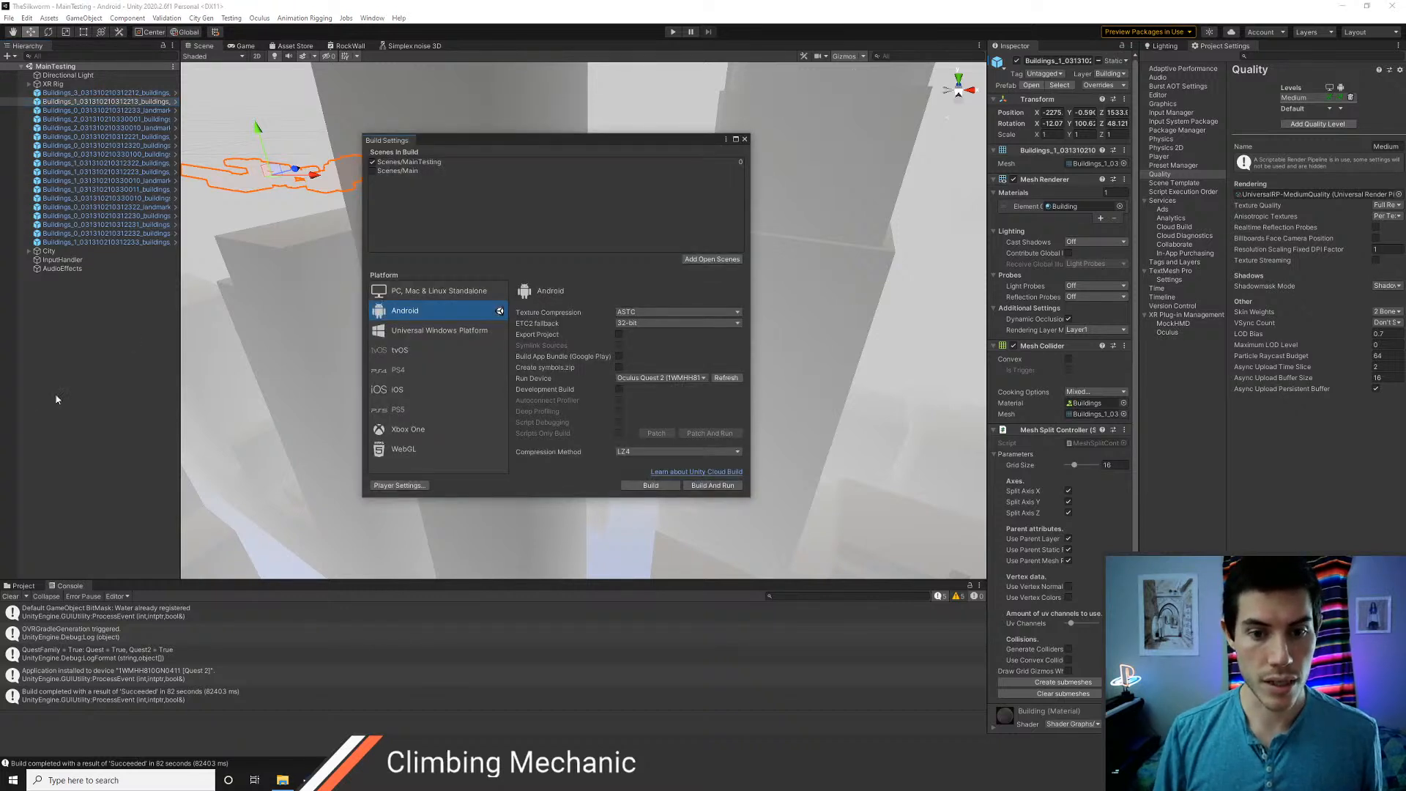
Run the City Gen command that clears the submeshes of the four Buildings objects under City
left_click(34, 356)
left_click(28, 251)
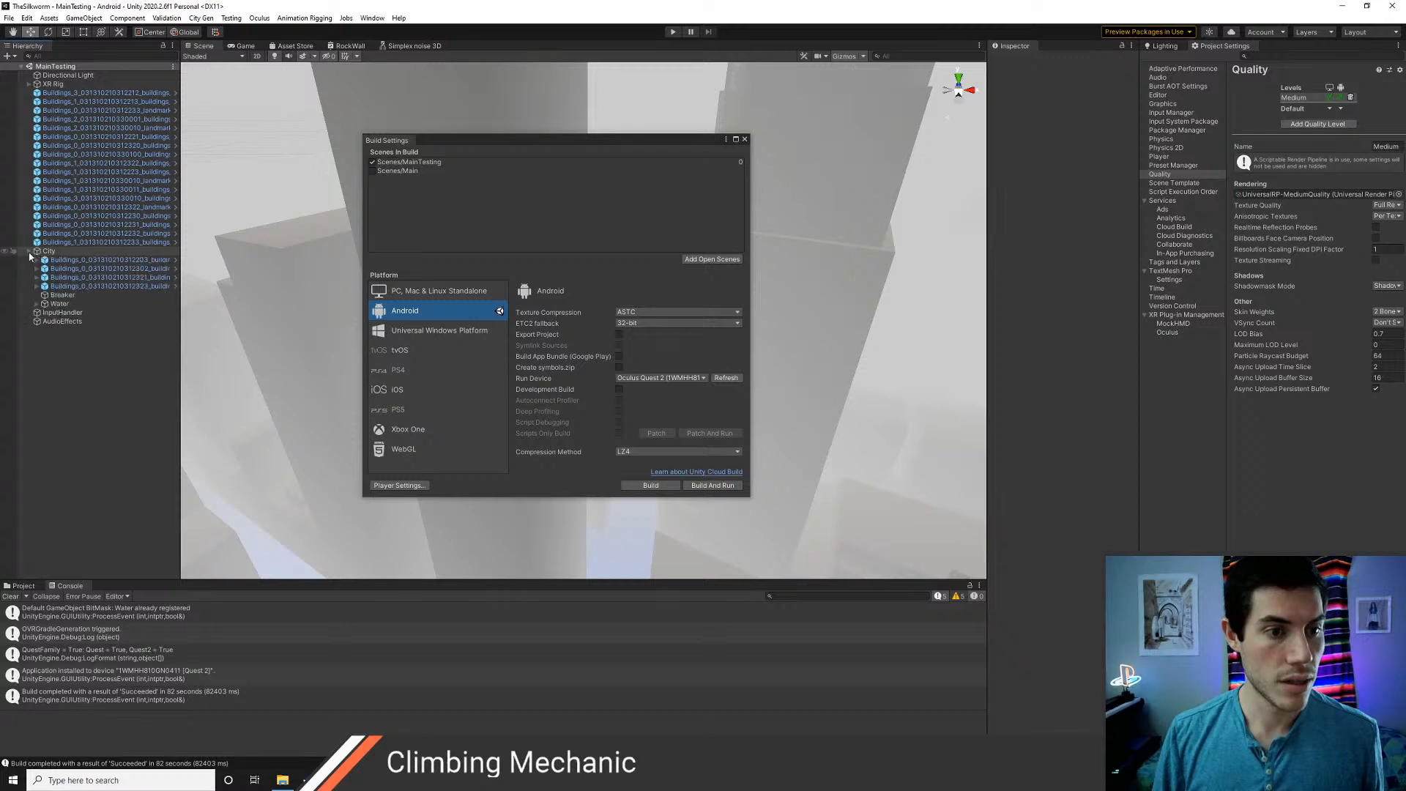
left_click(745, 139)
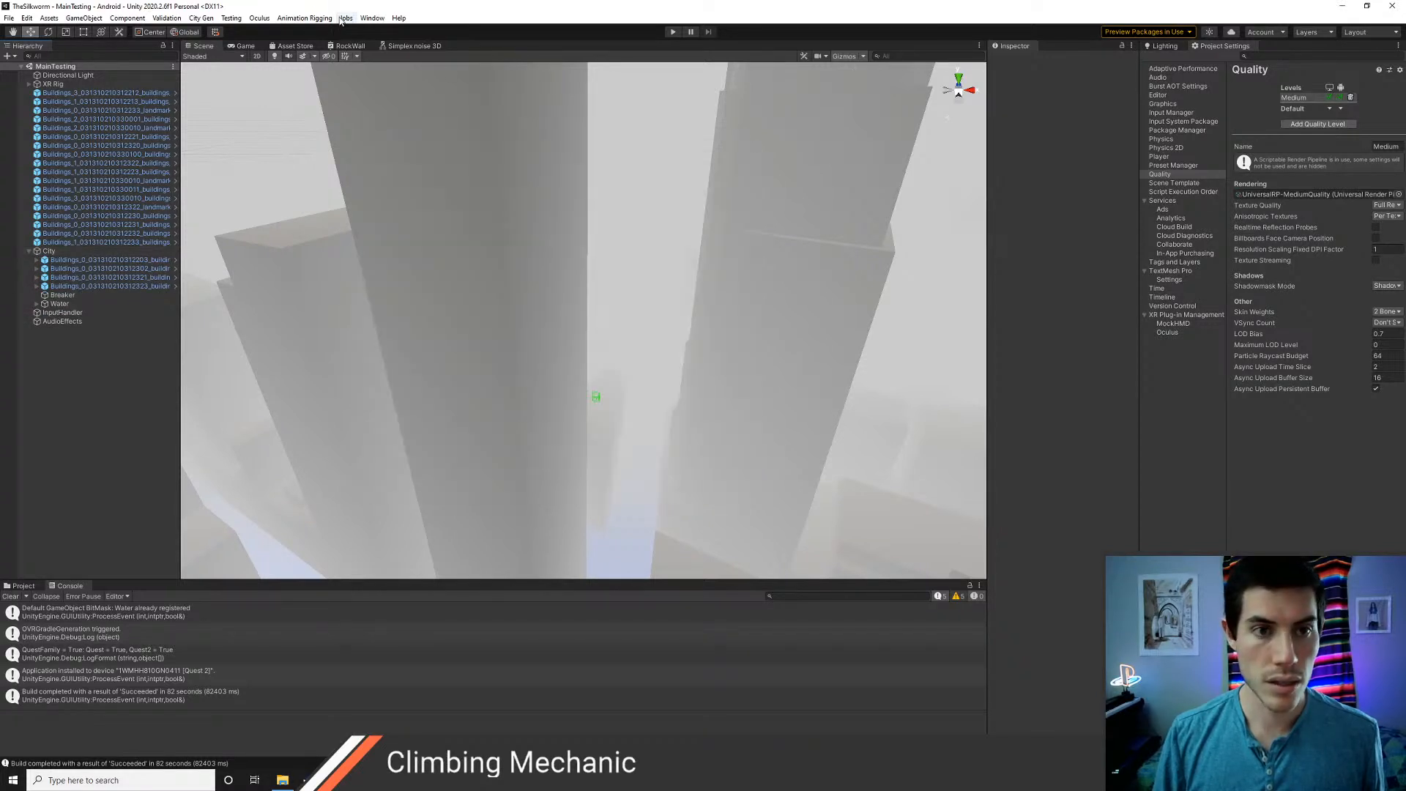
left_click(201, 18)
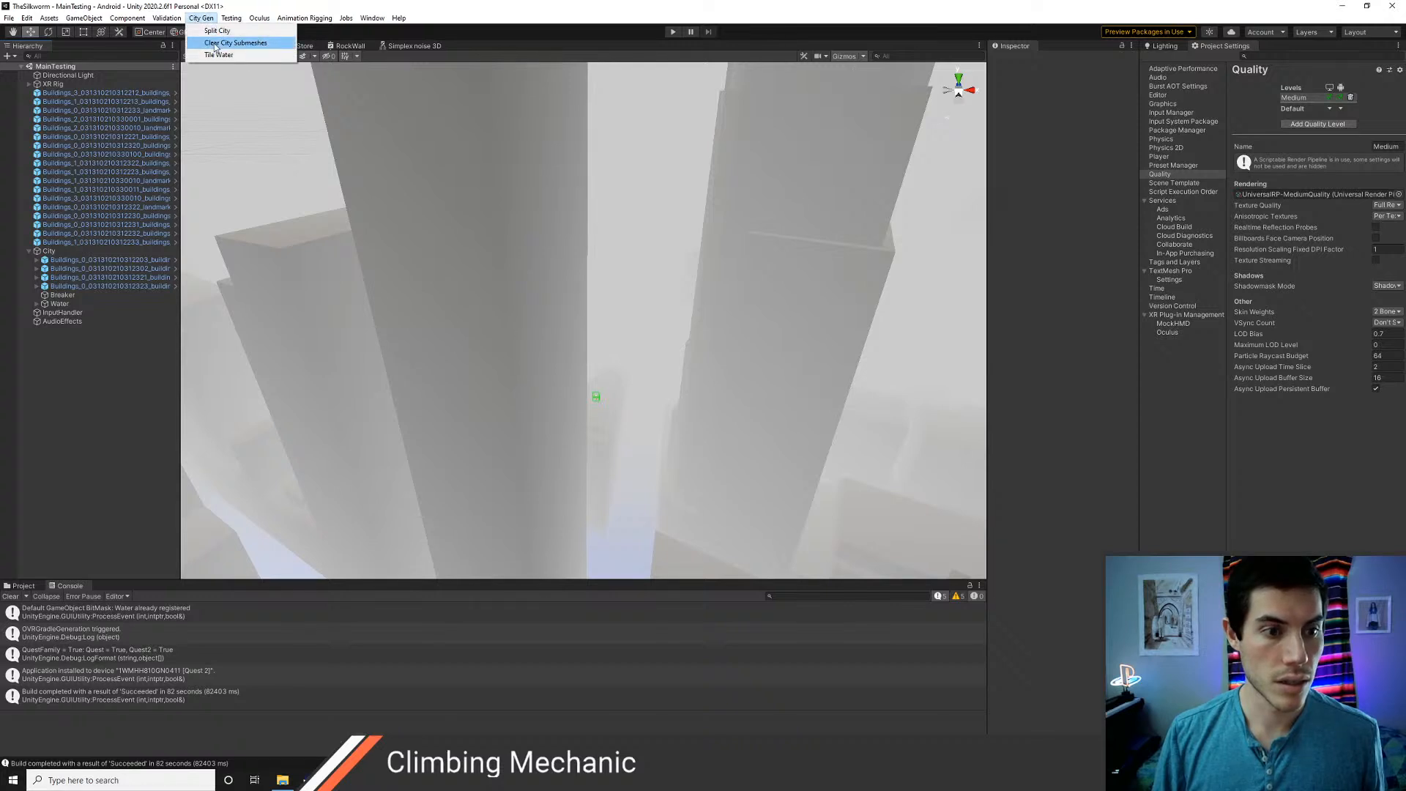
left_click(216, 43)
Revert all prefab overrides on the four Buildings objects under City to restore their removed mesh components
left_click(76, 261)
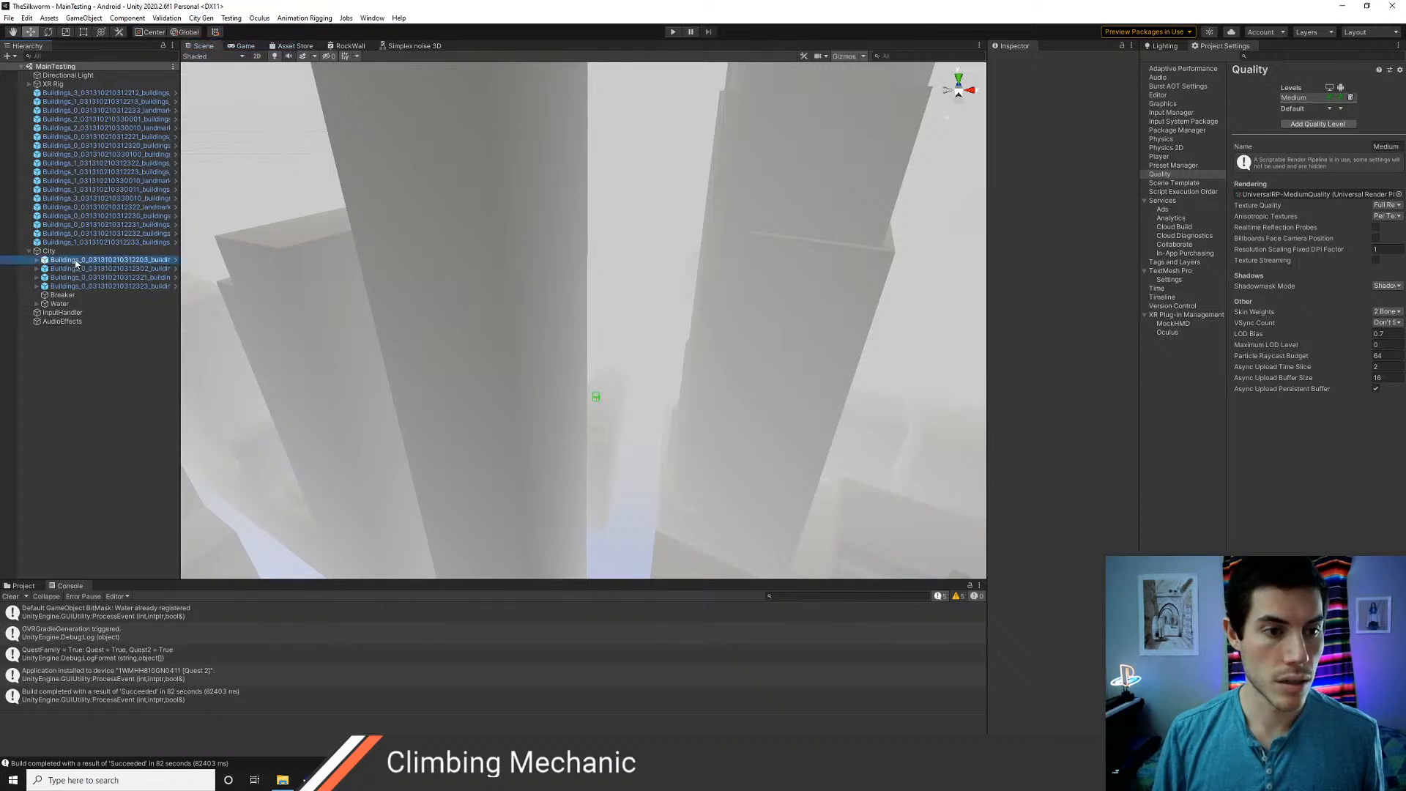
left_click(76, 286, "shift")
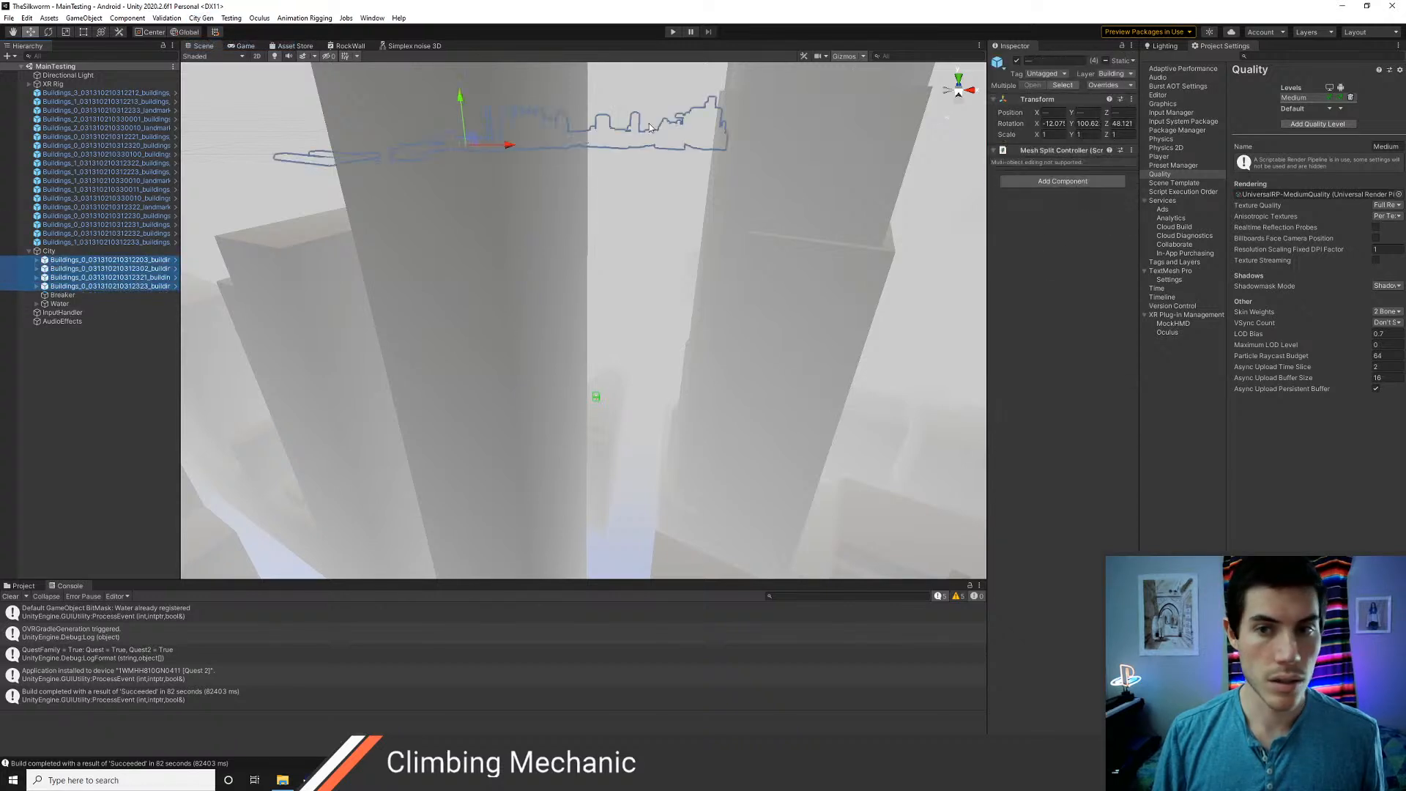
left_click(1099, 86)
left_click(1143, 146)
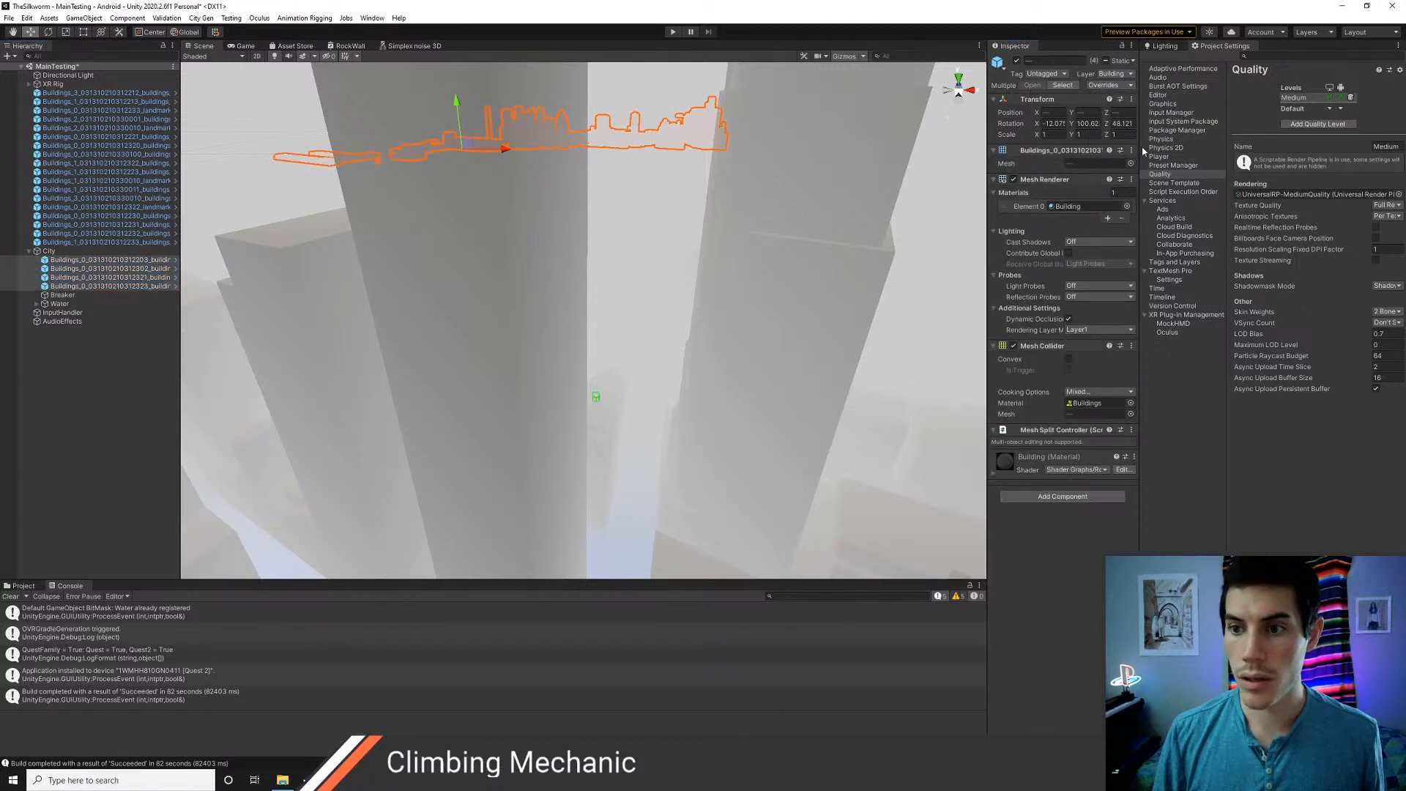
left_click(112, 389)
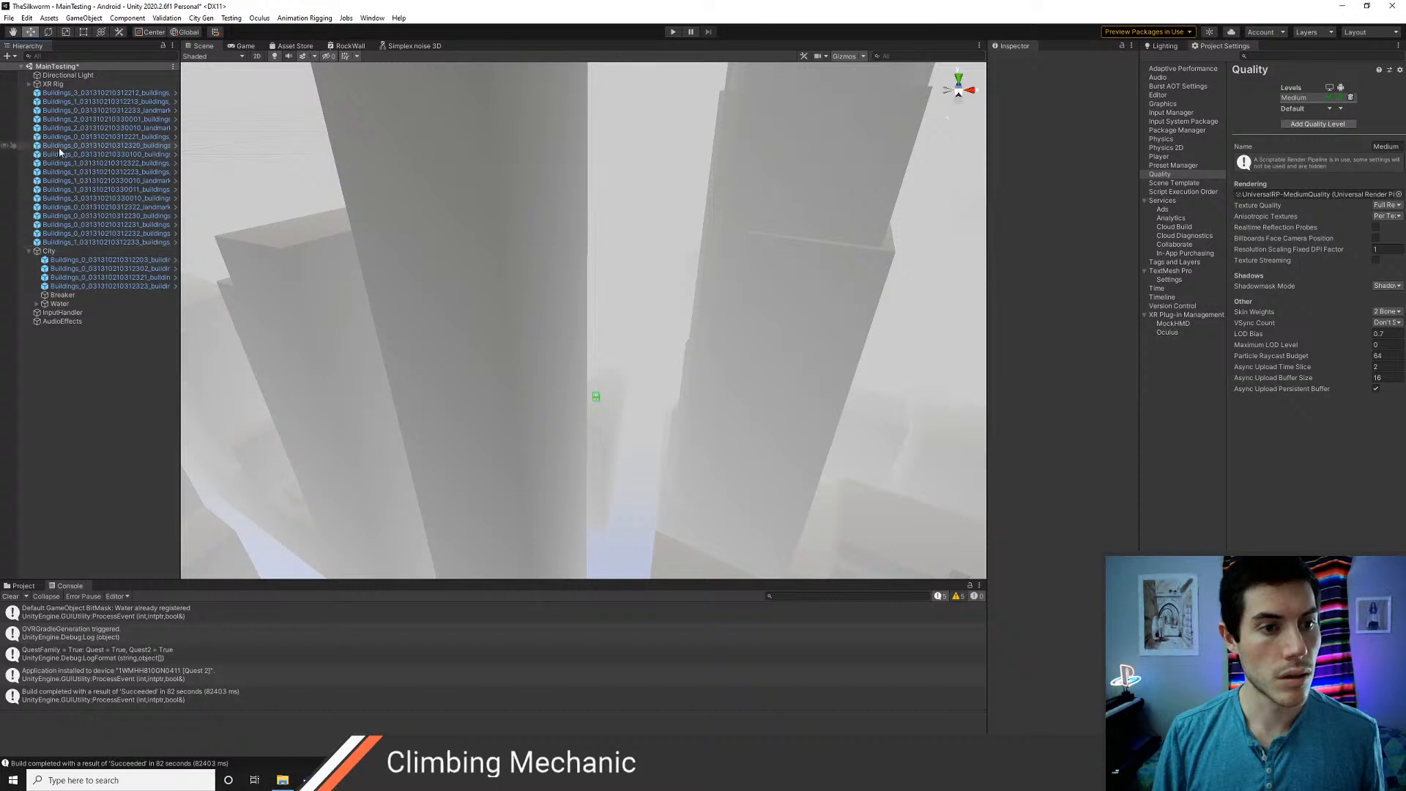
Move all Buildings objects from the scene root back into City and save the scene
left_click(79, 94)
left_click(68, 242, "shift")
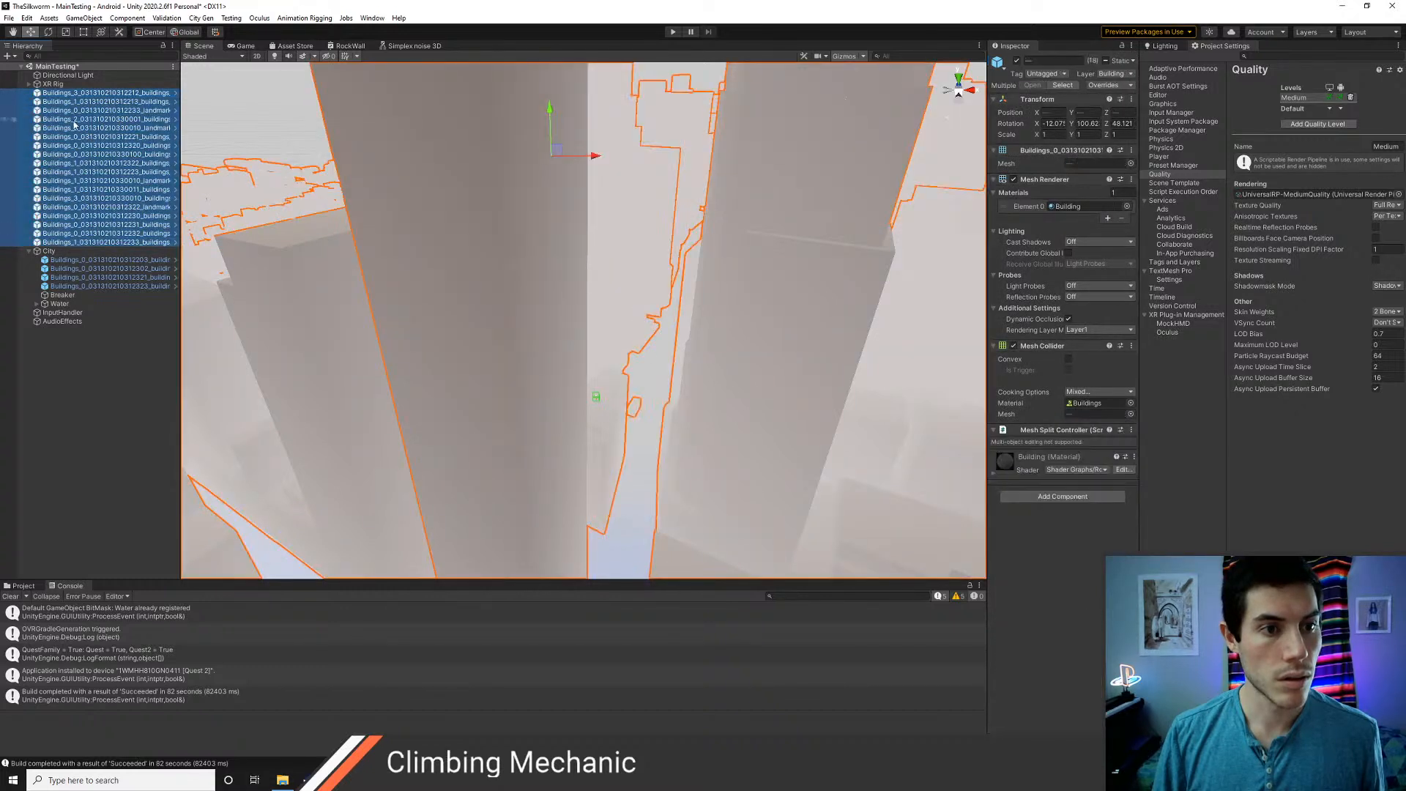
left_click_drag(76, 94, 91, 256)
left_click(88, 277)
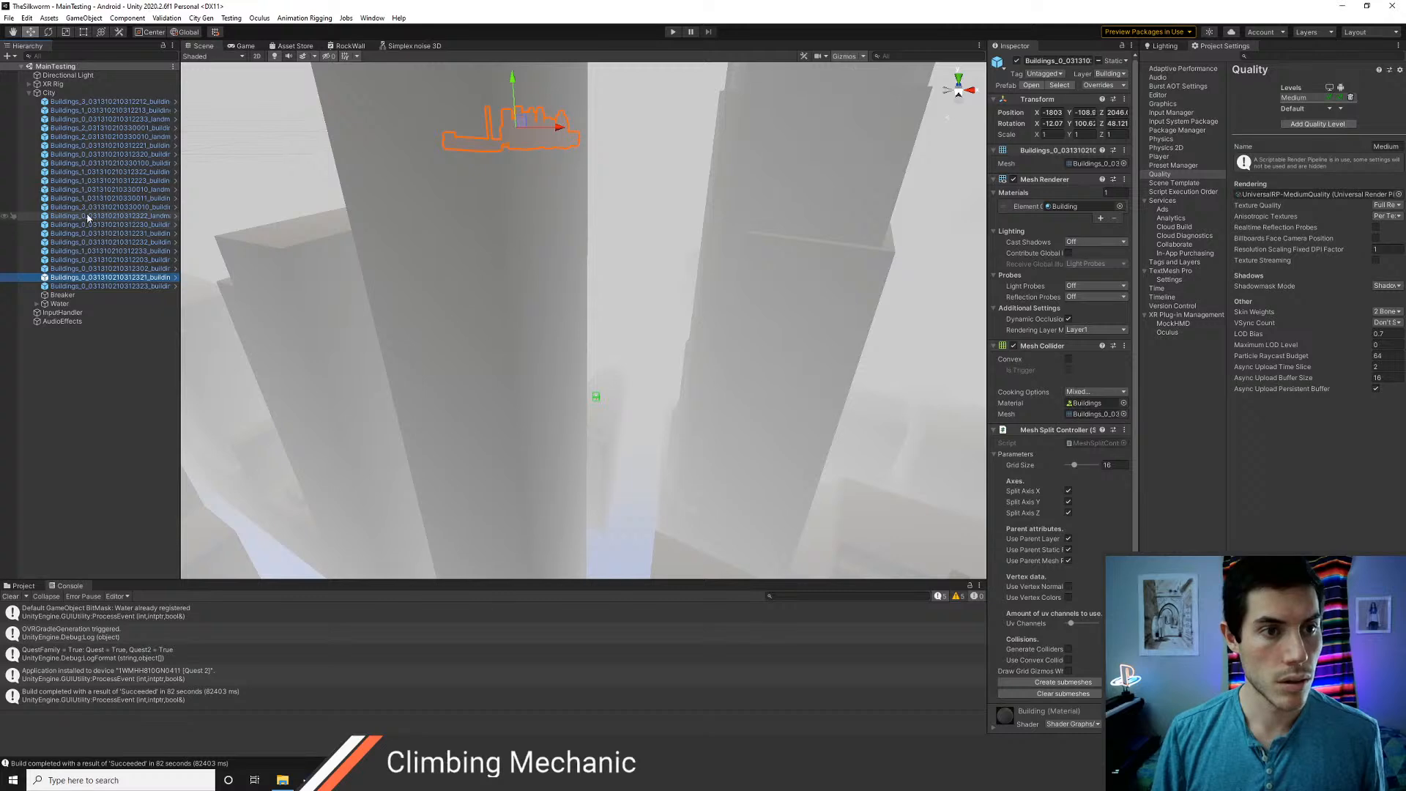
Delete every Buildings object under City, keeping Breaker and Water, and save the scene
left_click(85, 102)
left_click(76, 285, "shift")
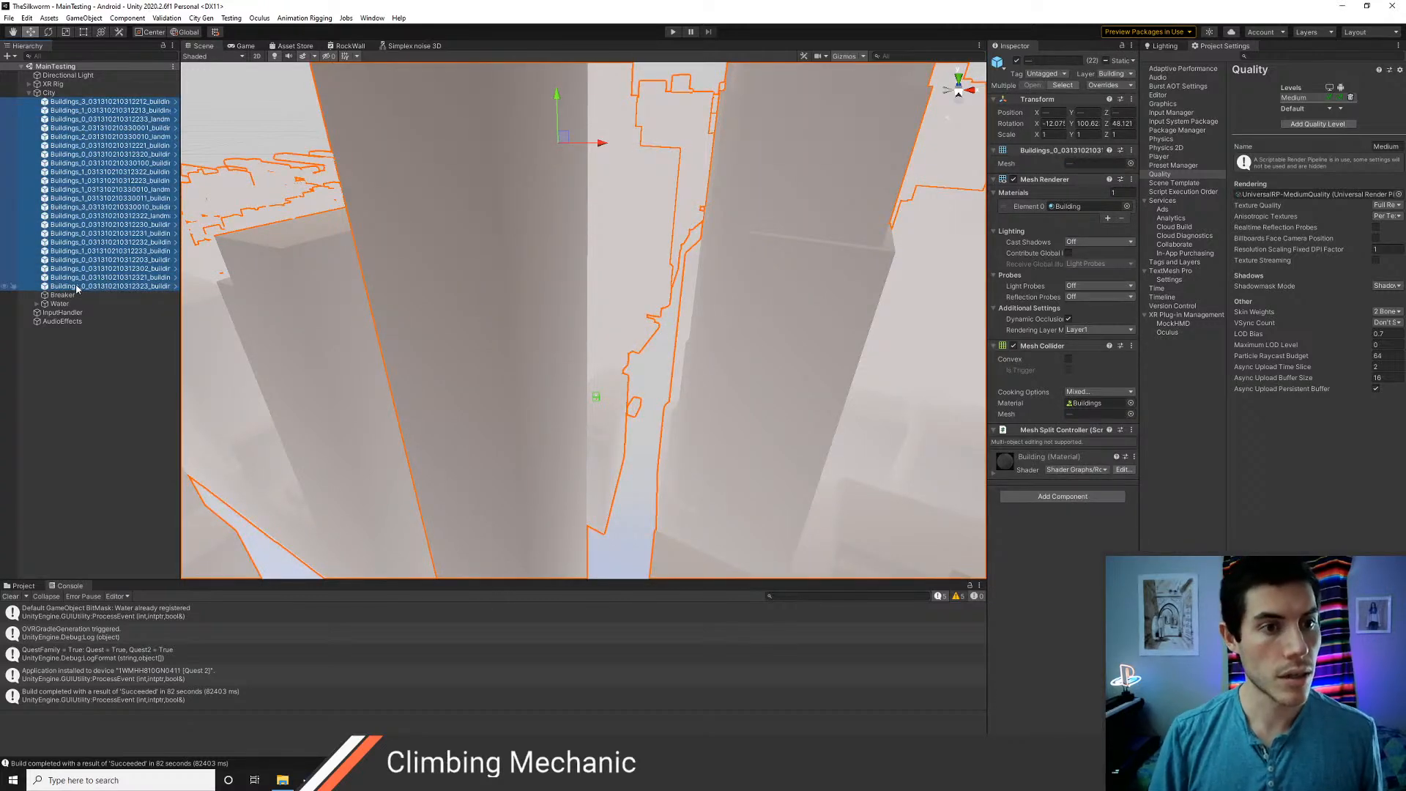
key("Delete")
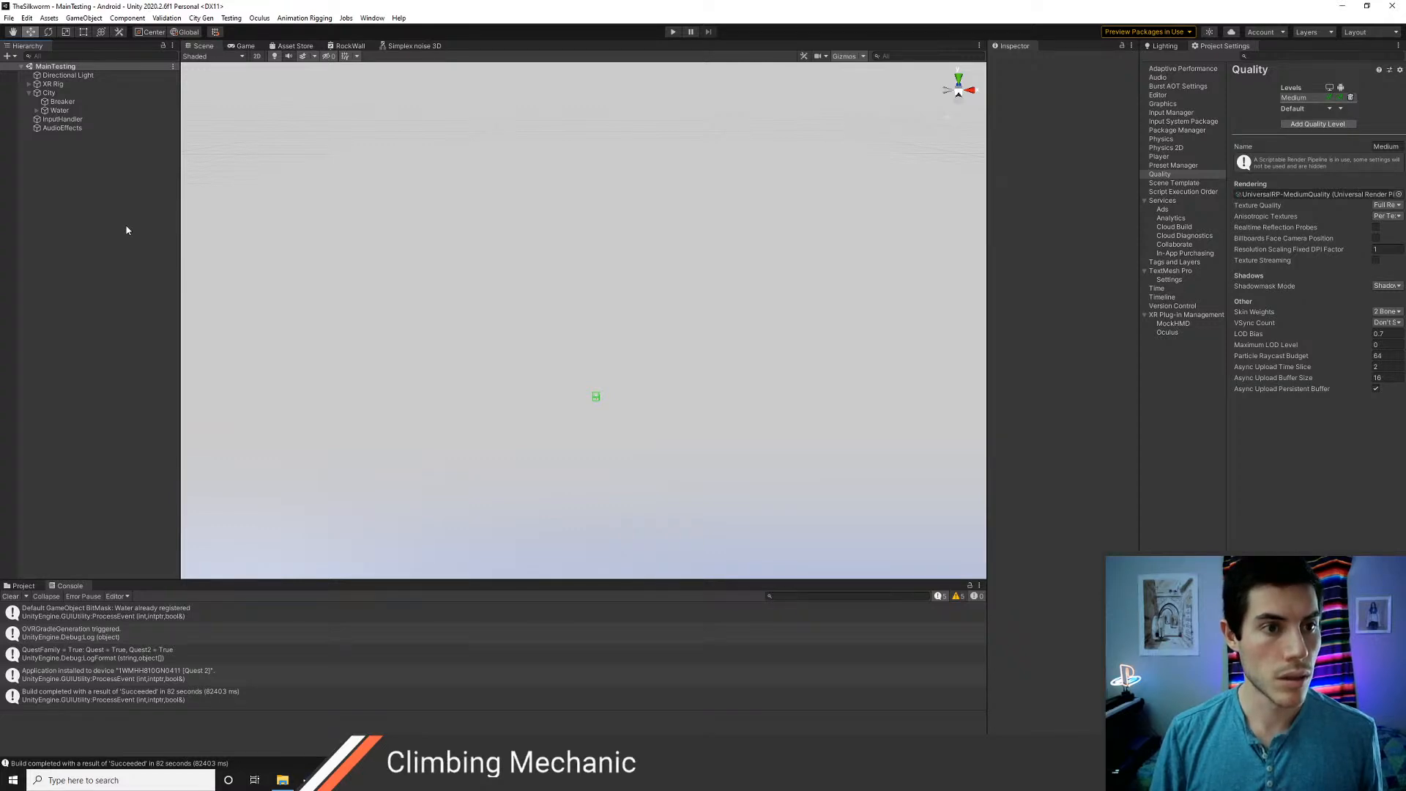
key("ctrl+shift+b")
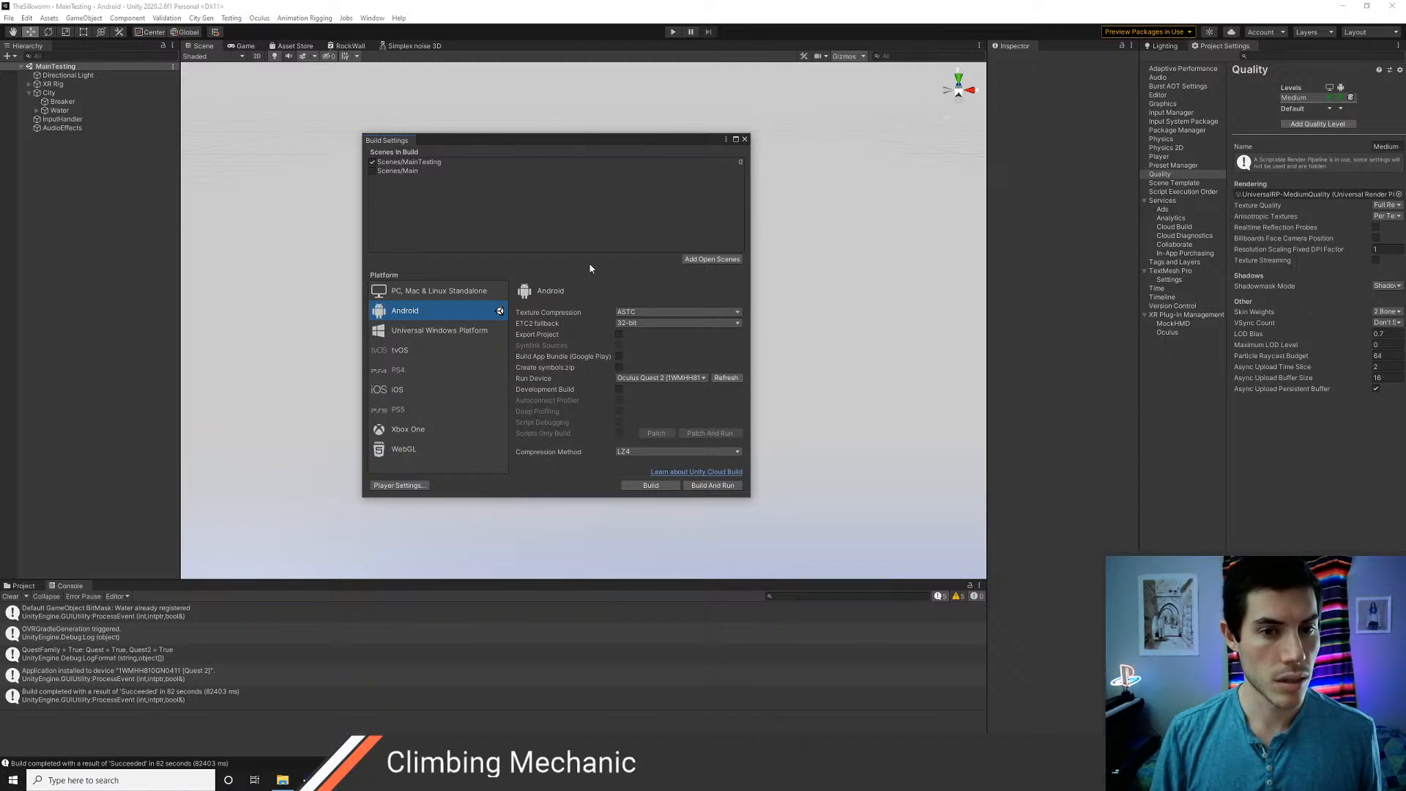
left_click(745, 139)
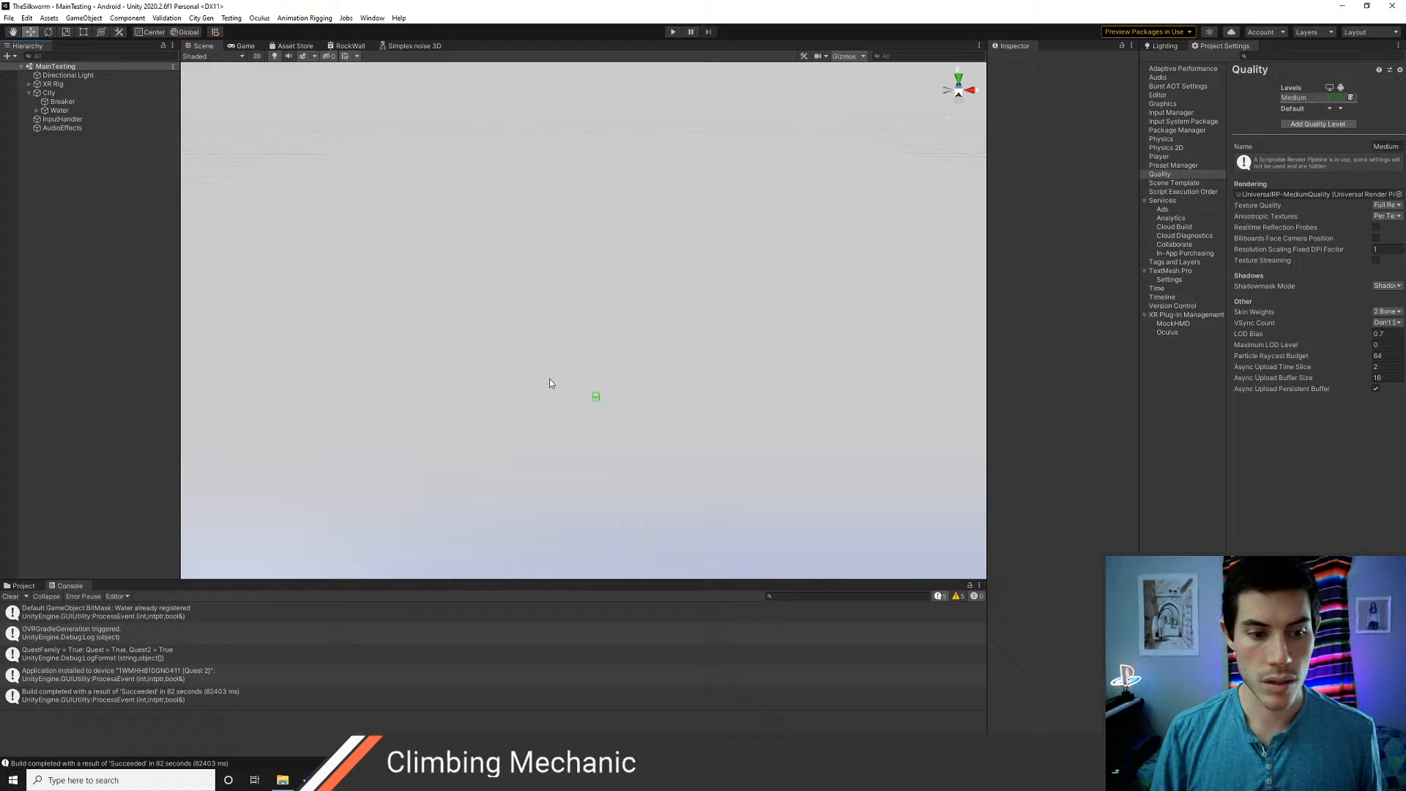
Examine the contents of the Buildings folder in Resources and the City folder in Prefabs
left_click(22, 586)
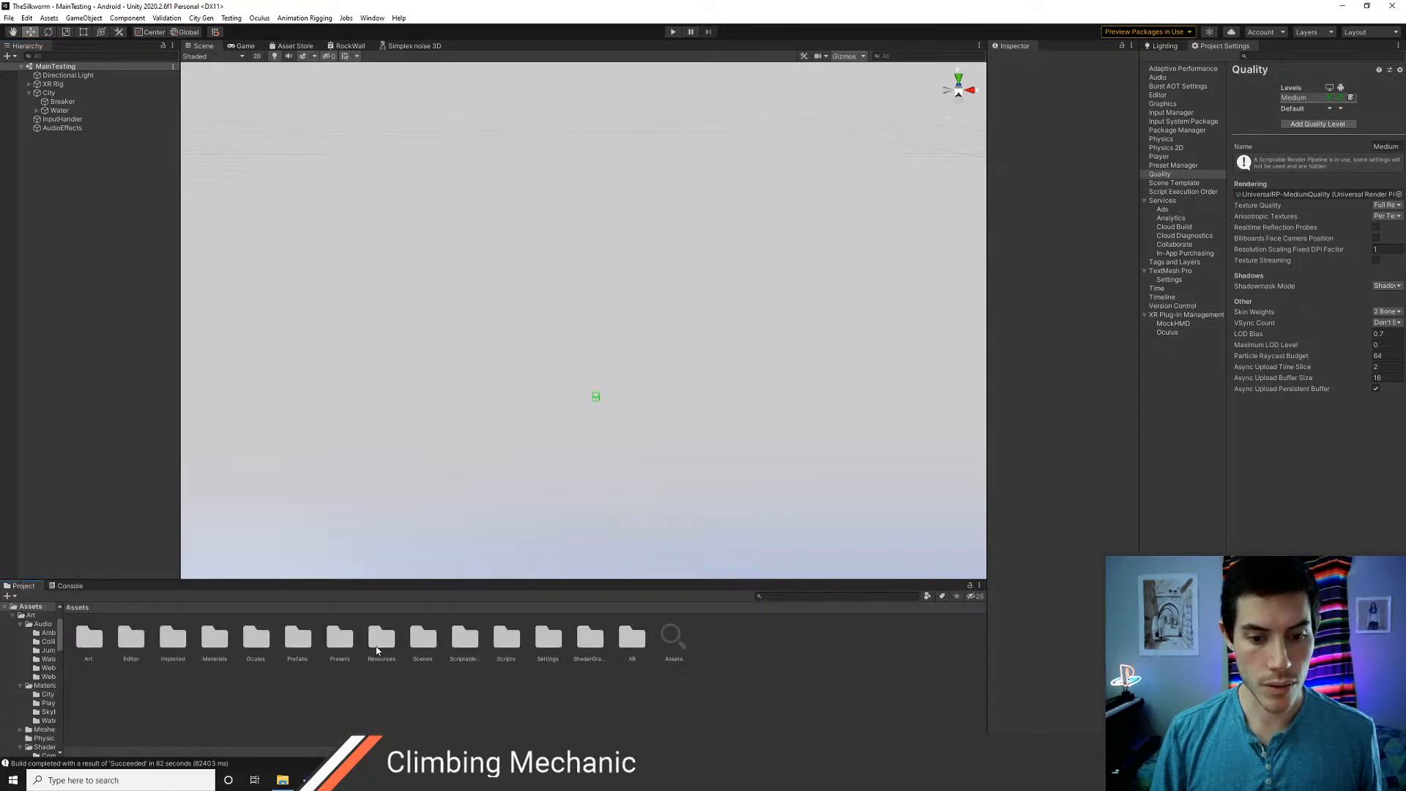
double_click(379, 639)
double_click(89, 637)
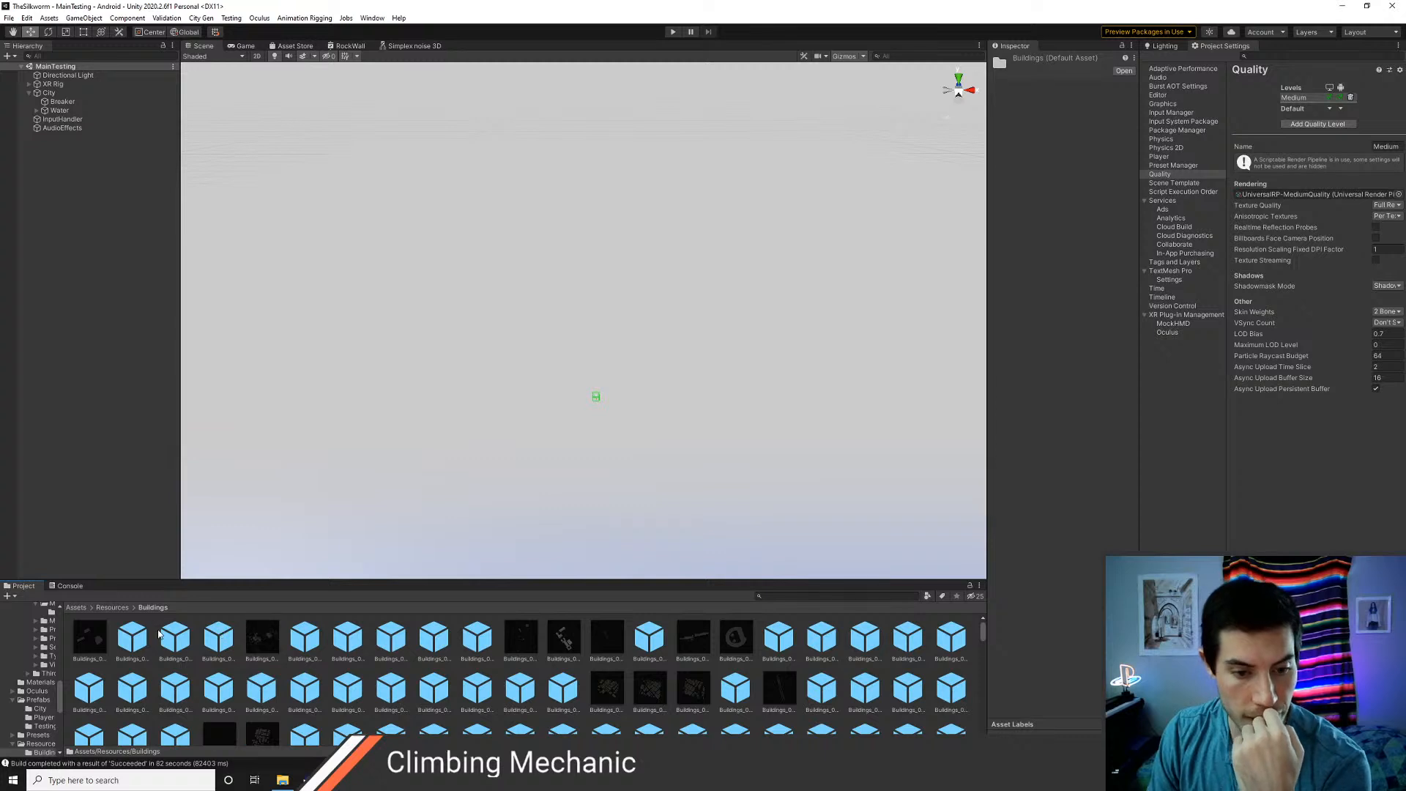
left_click(112, 607)
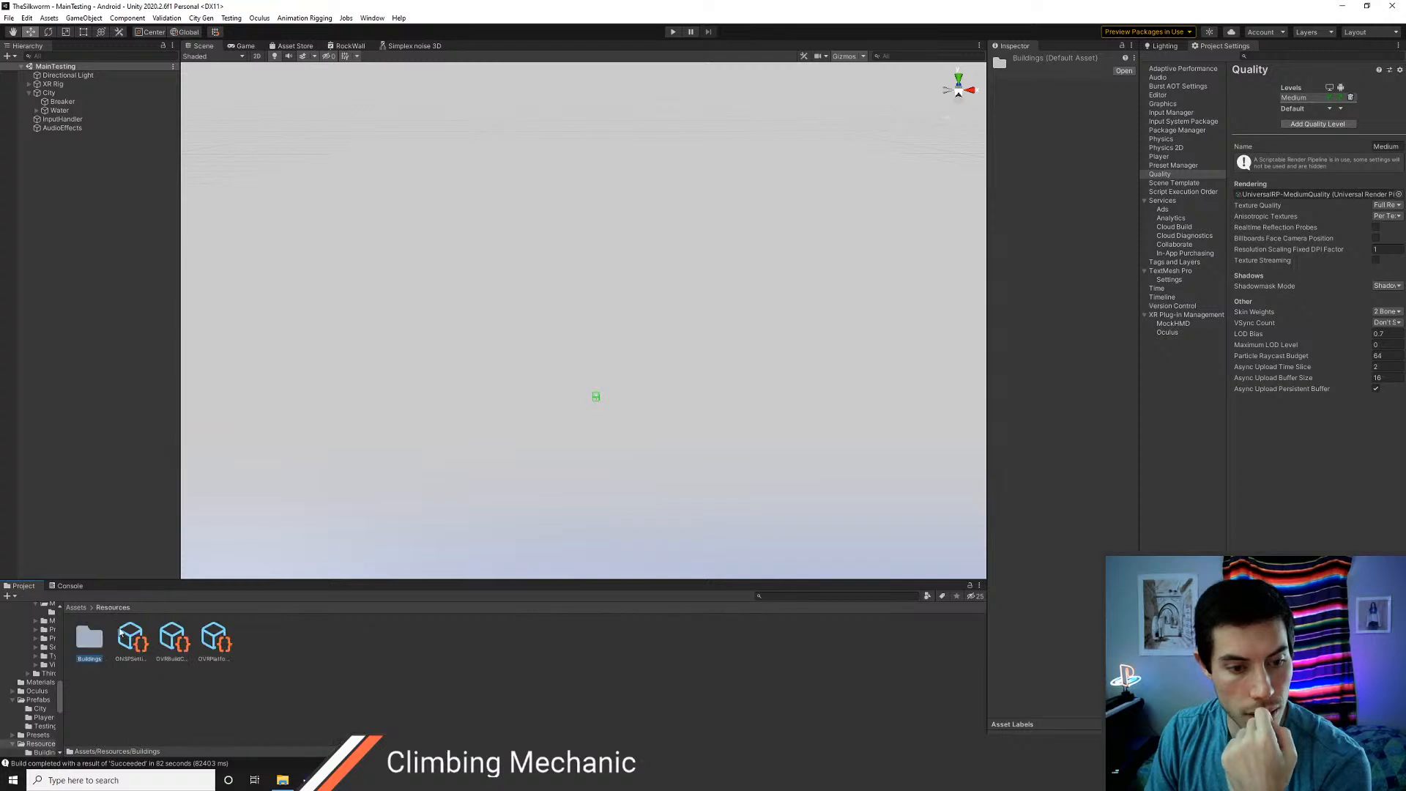
left_click(75, 607)
double_click(297, 637)
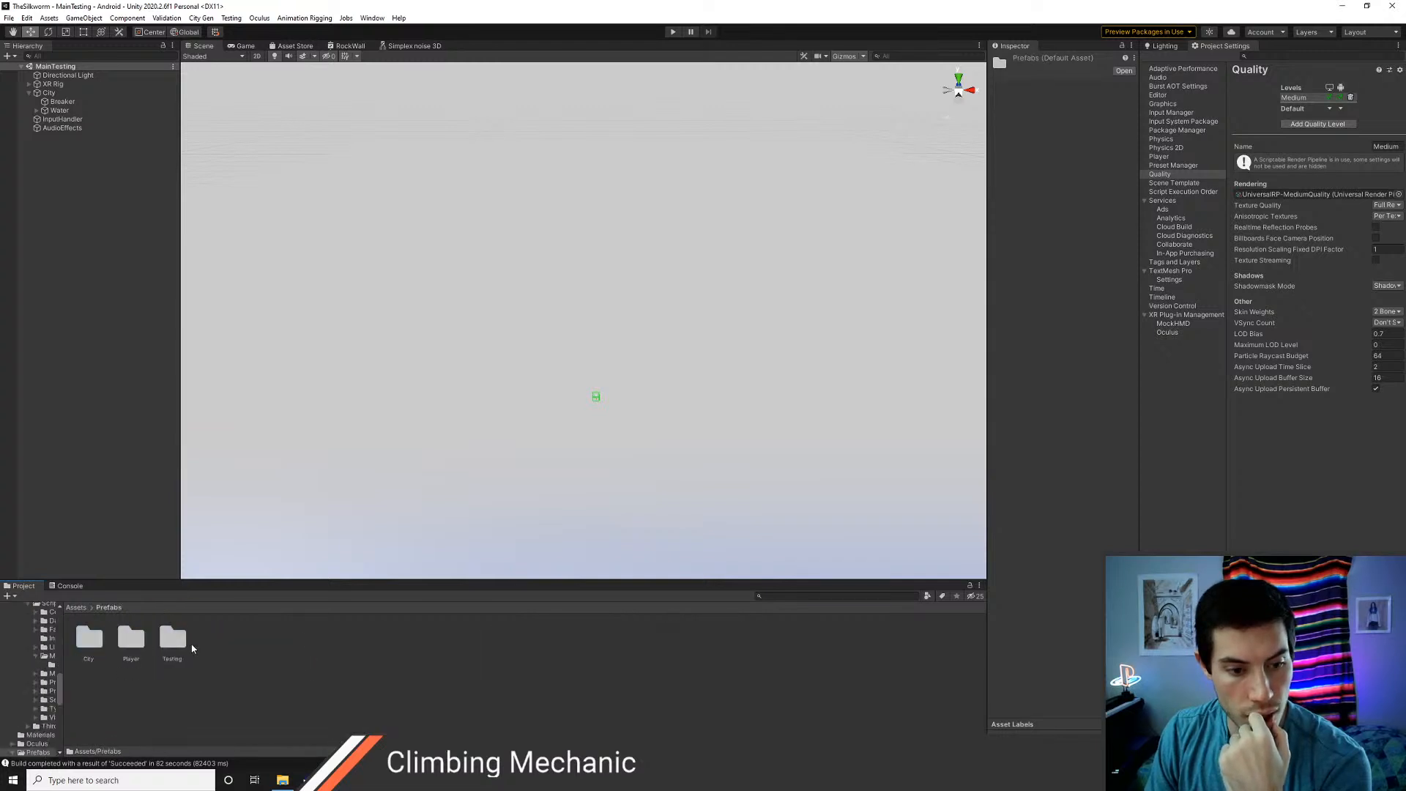
double_click(89, 637)
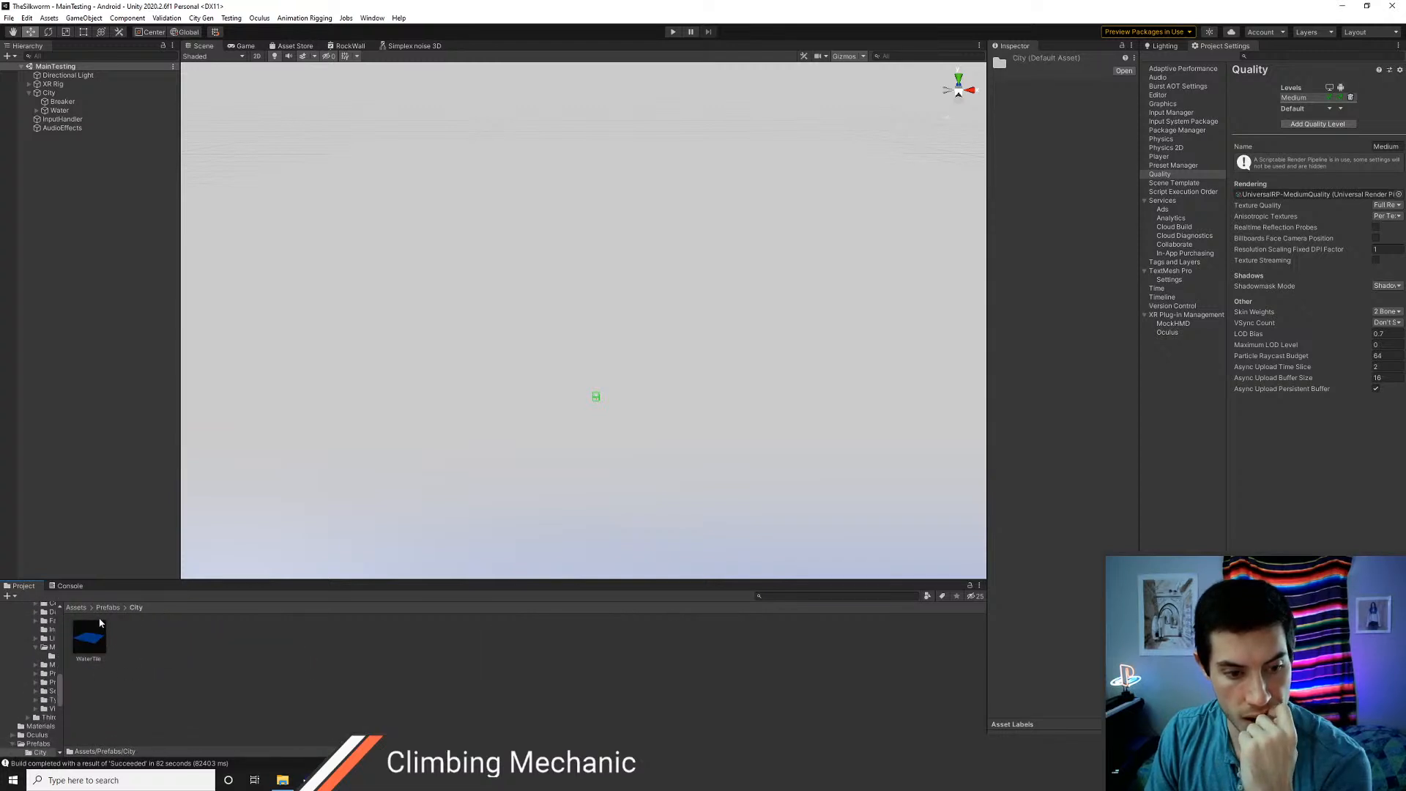
left_click(102, 607)
left_click(76, 608)
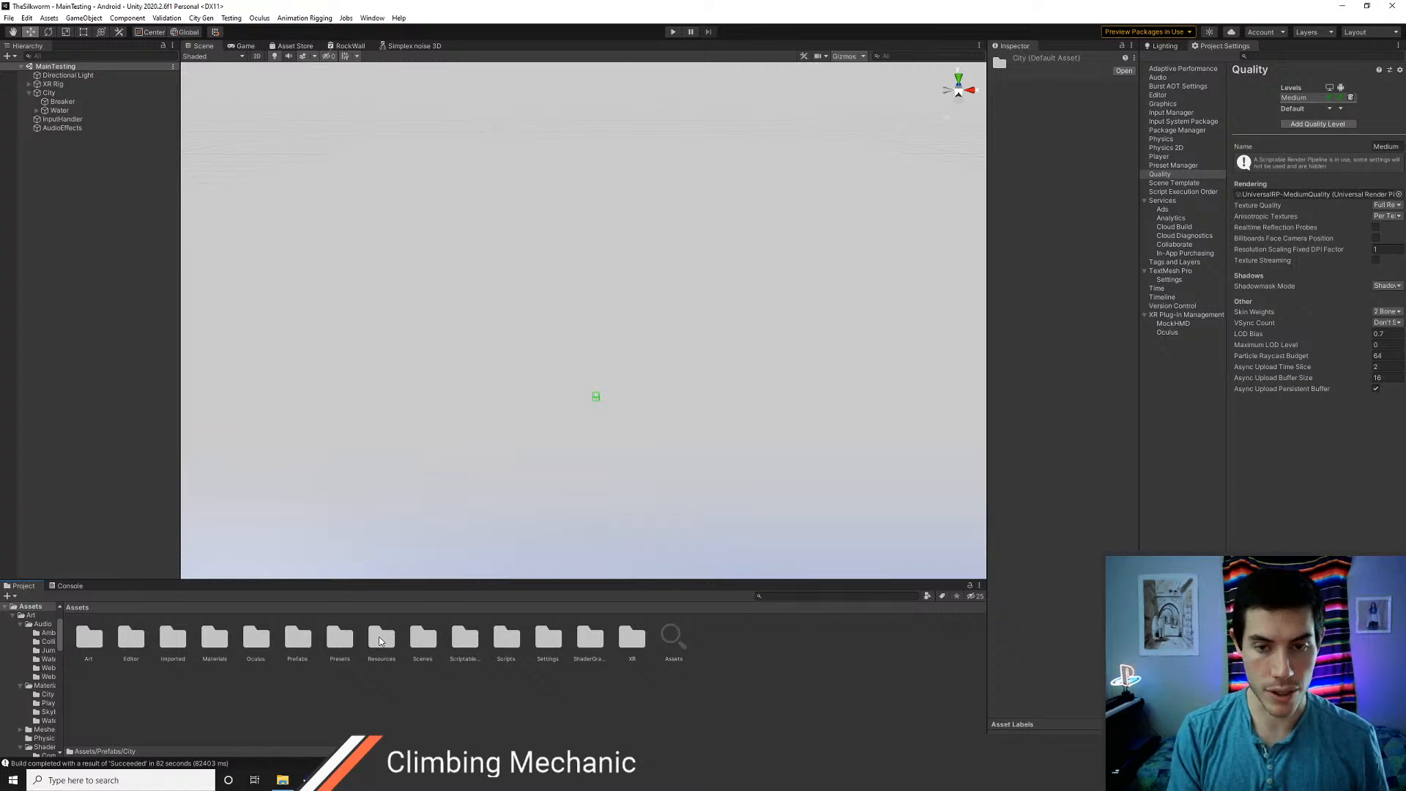
Build and run the scene without buildings on the Oculus Quest 2, replacing TheSilkworm.apk in Builds
key("ctrl+shift+b")
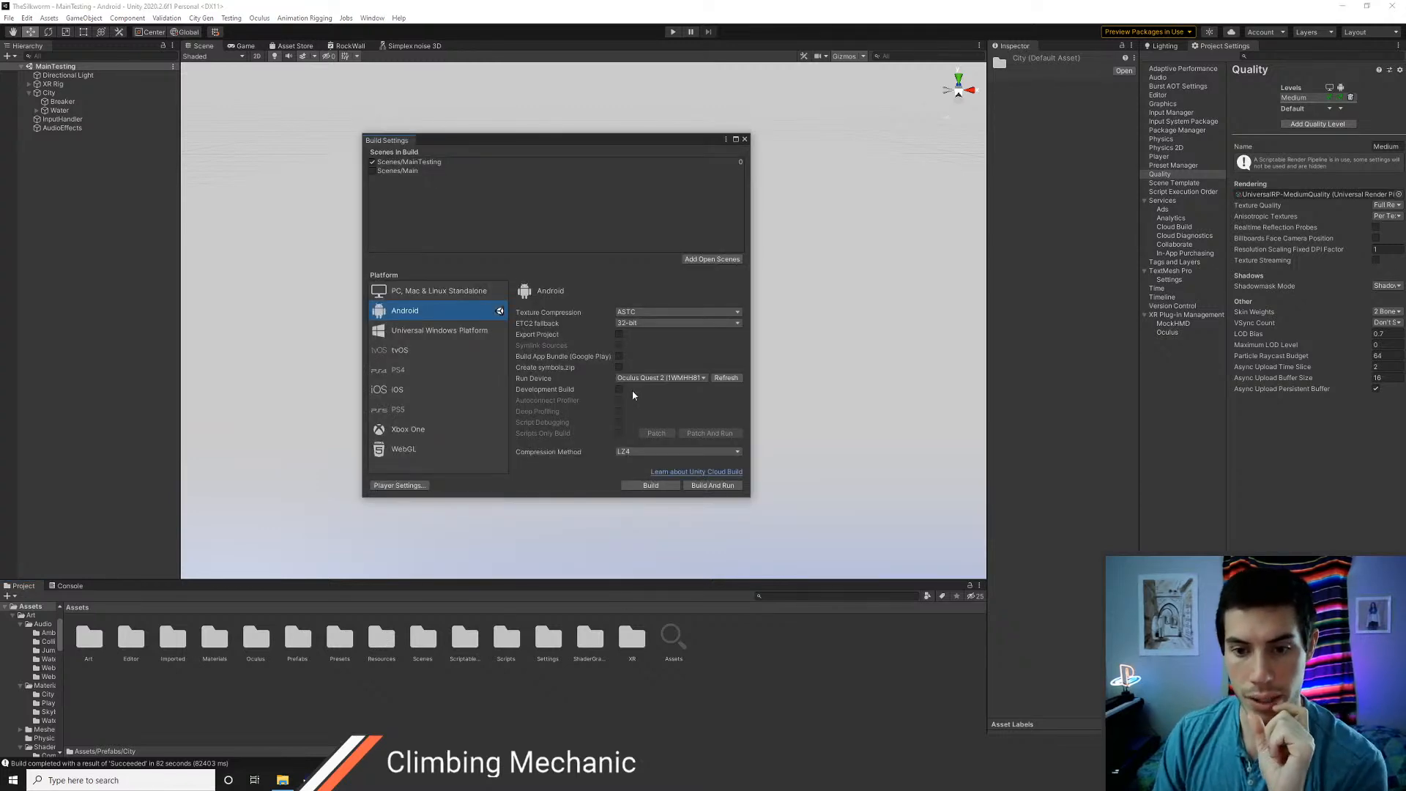
left_click(702, 485)
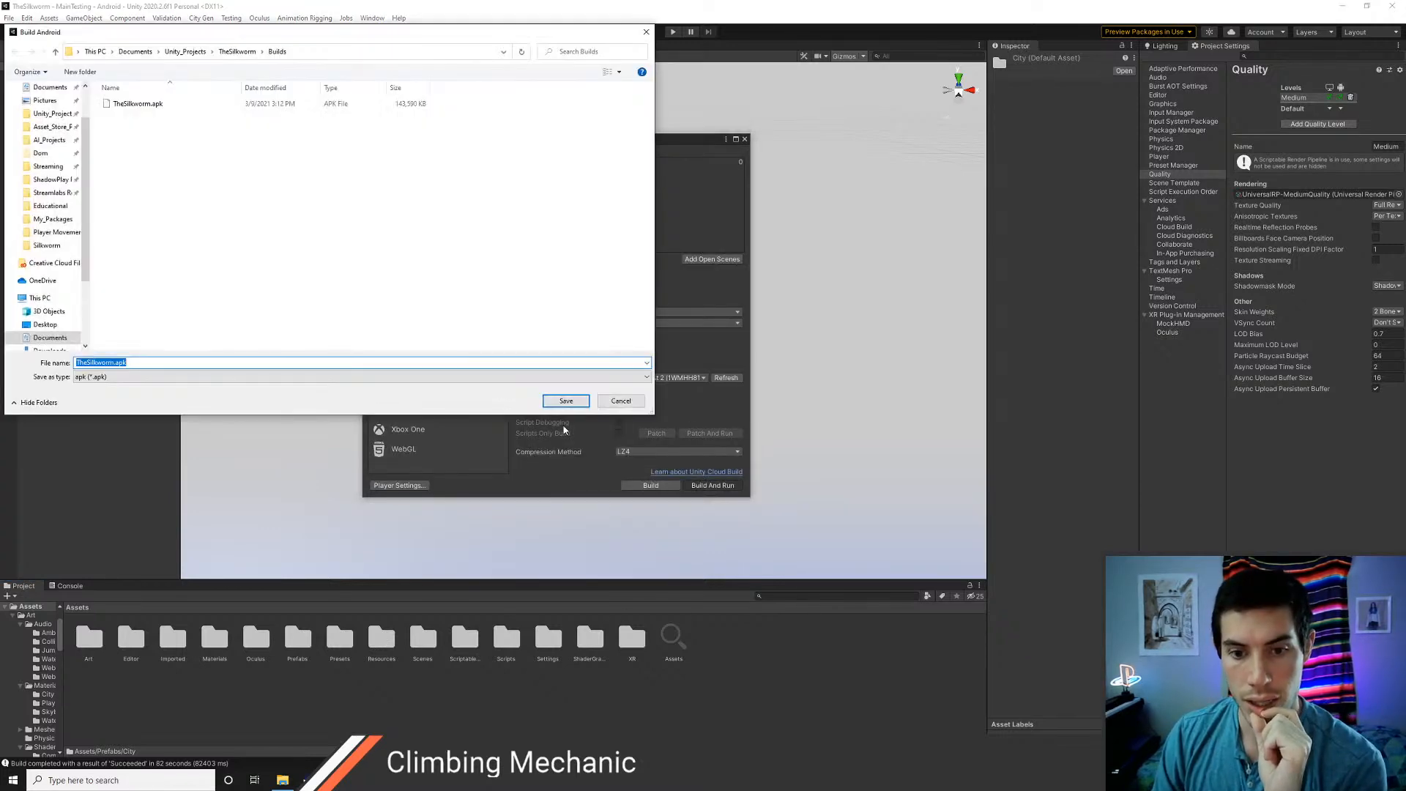
left_click(569, 404)
left_click(728, 396)
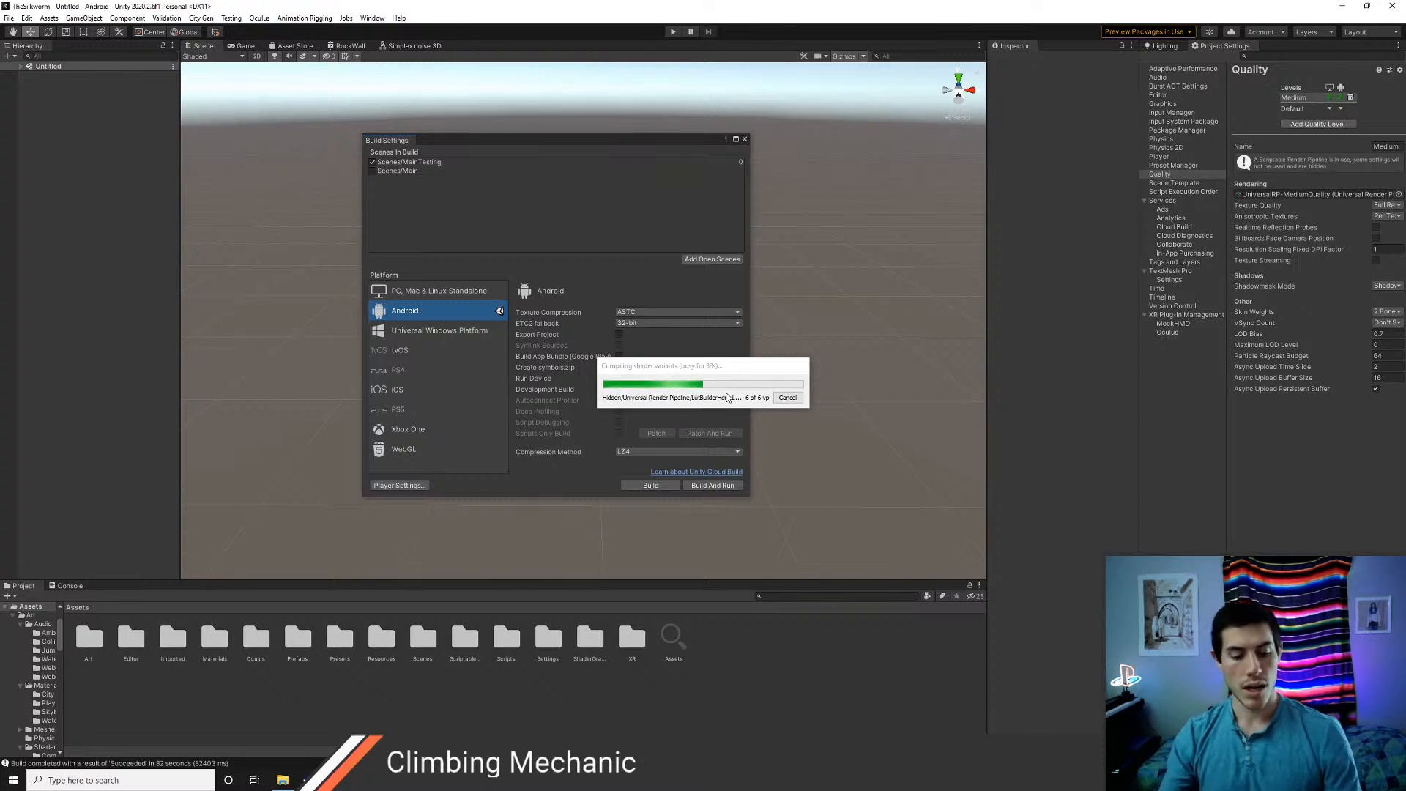
Check the size of TheSilkworm.apk in the project's Builds folder in File Explorer, and return to Unity
key("alt+Tab")
key("alt+Tab")
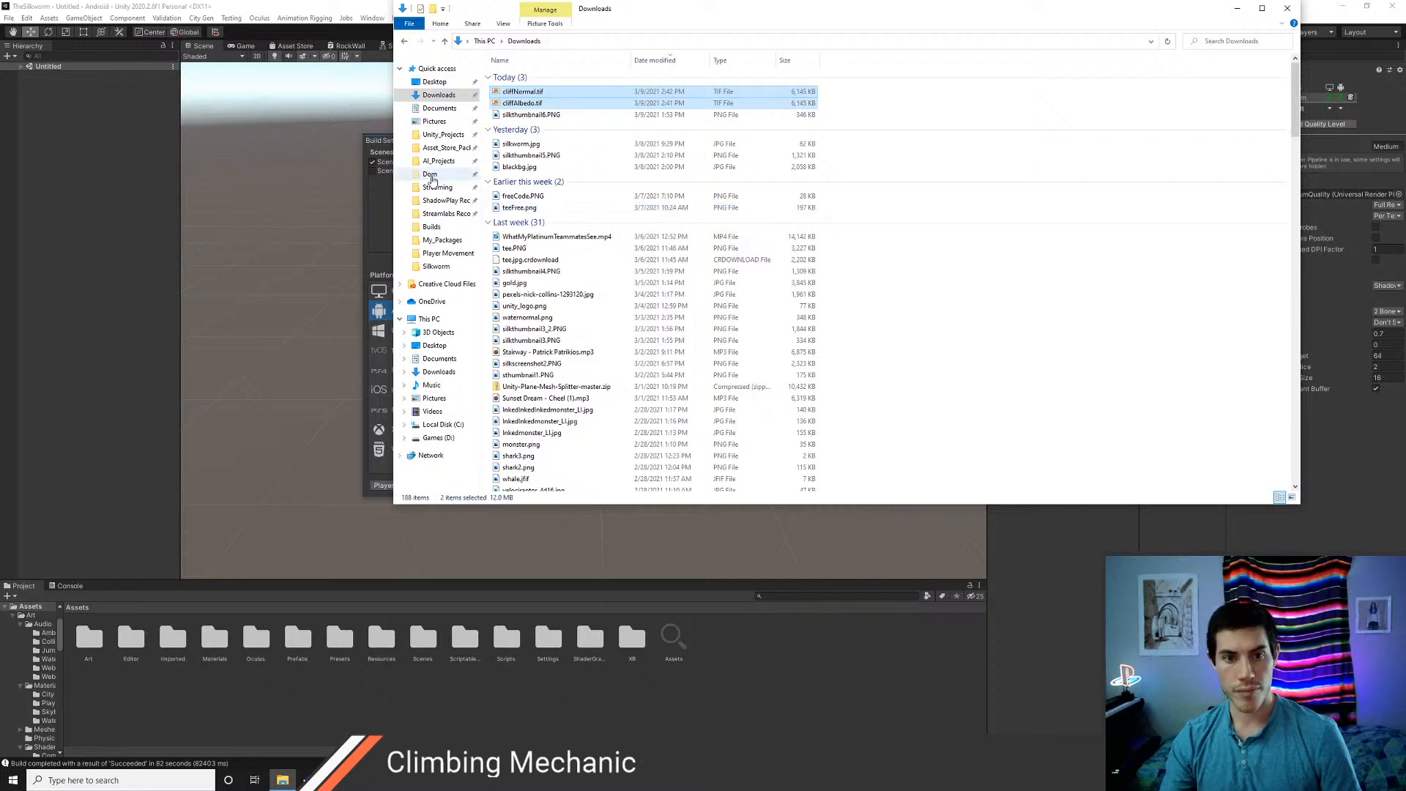
left_click(442, 134)
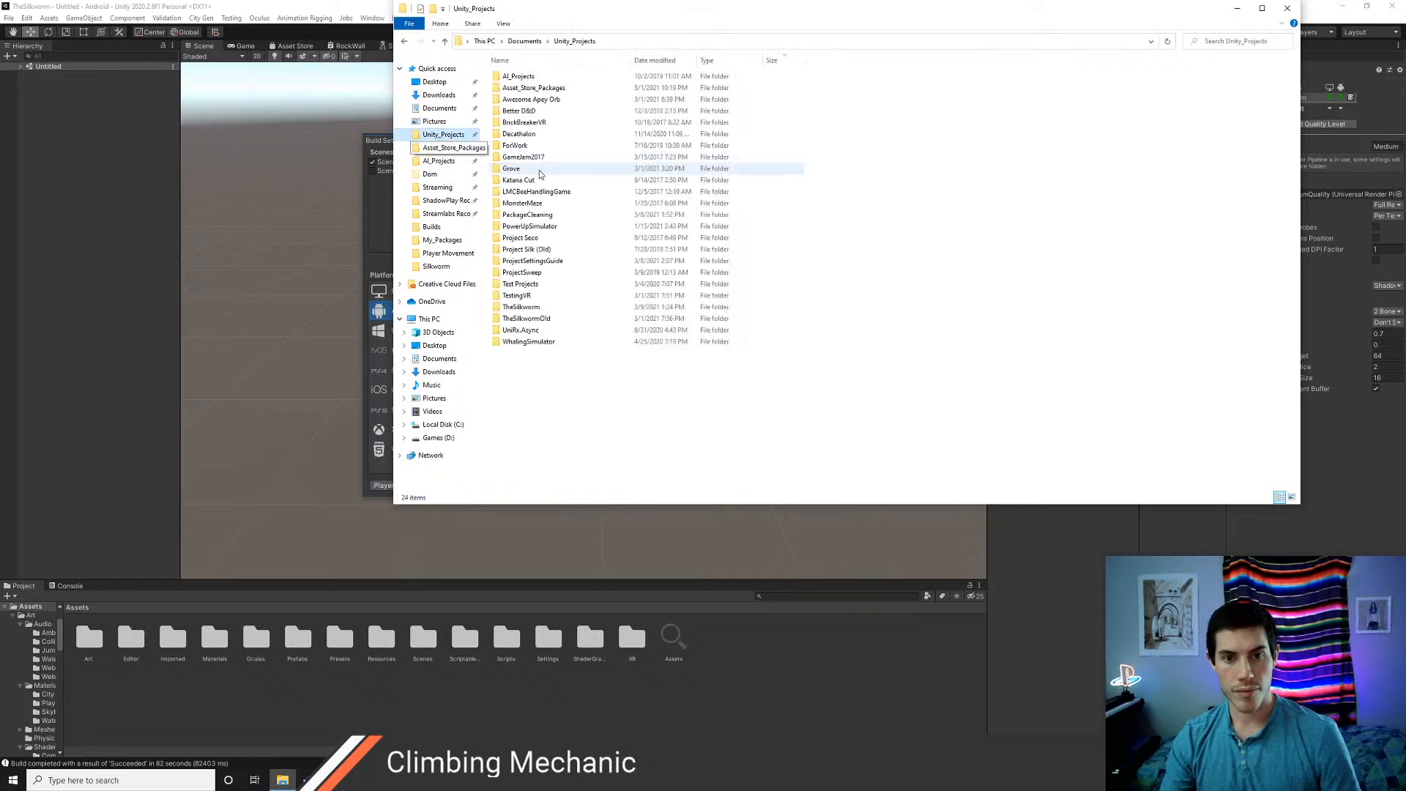
double_click(534, 311)
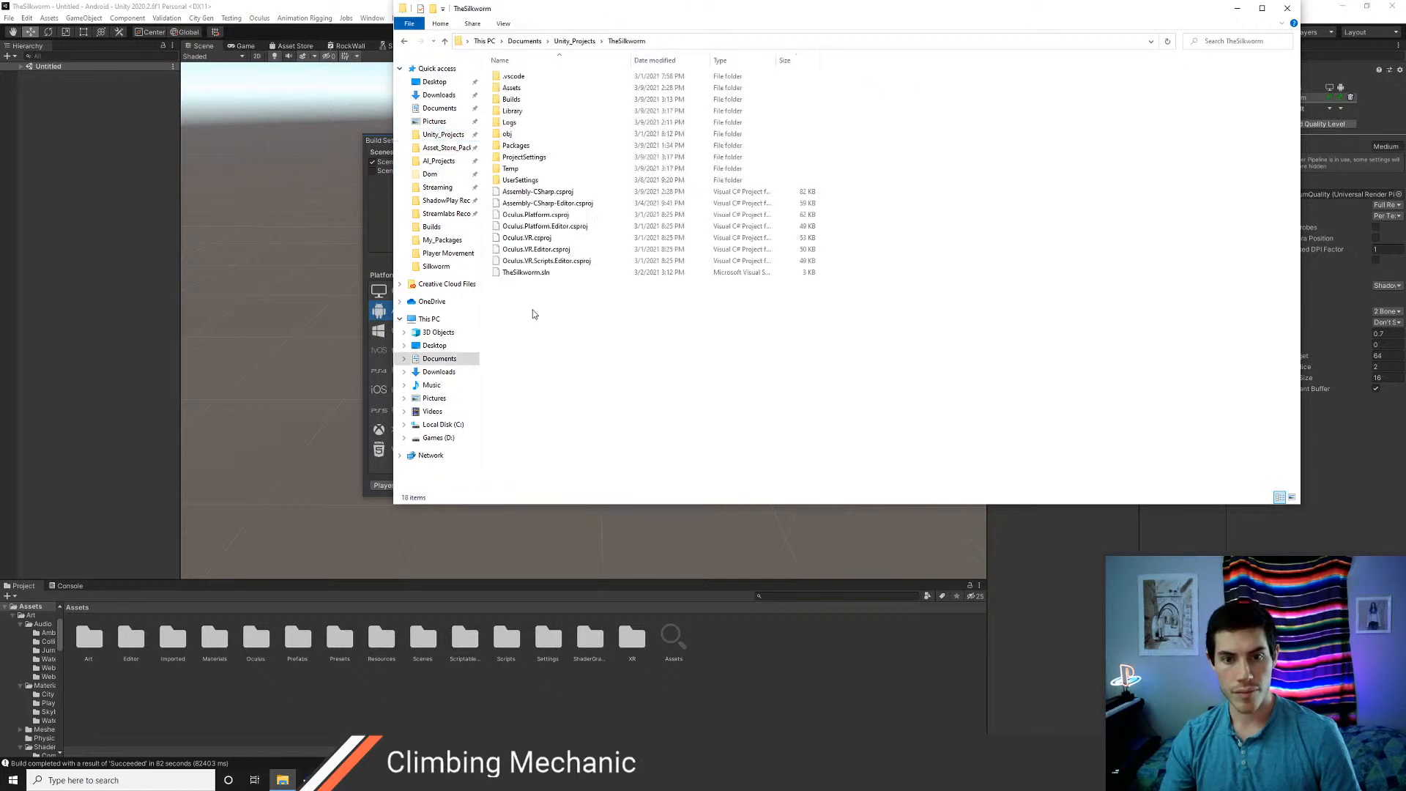
double_click(521, 100)
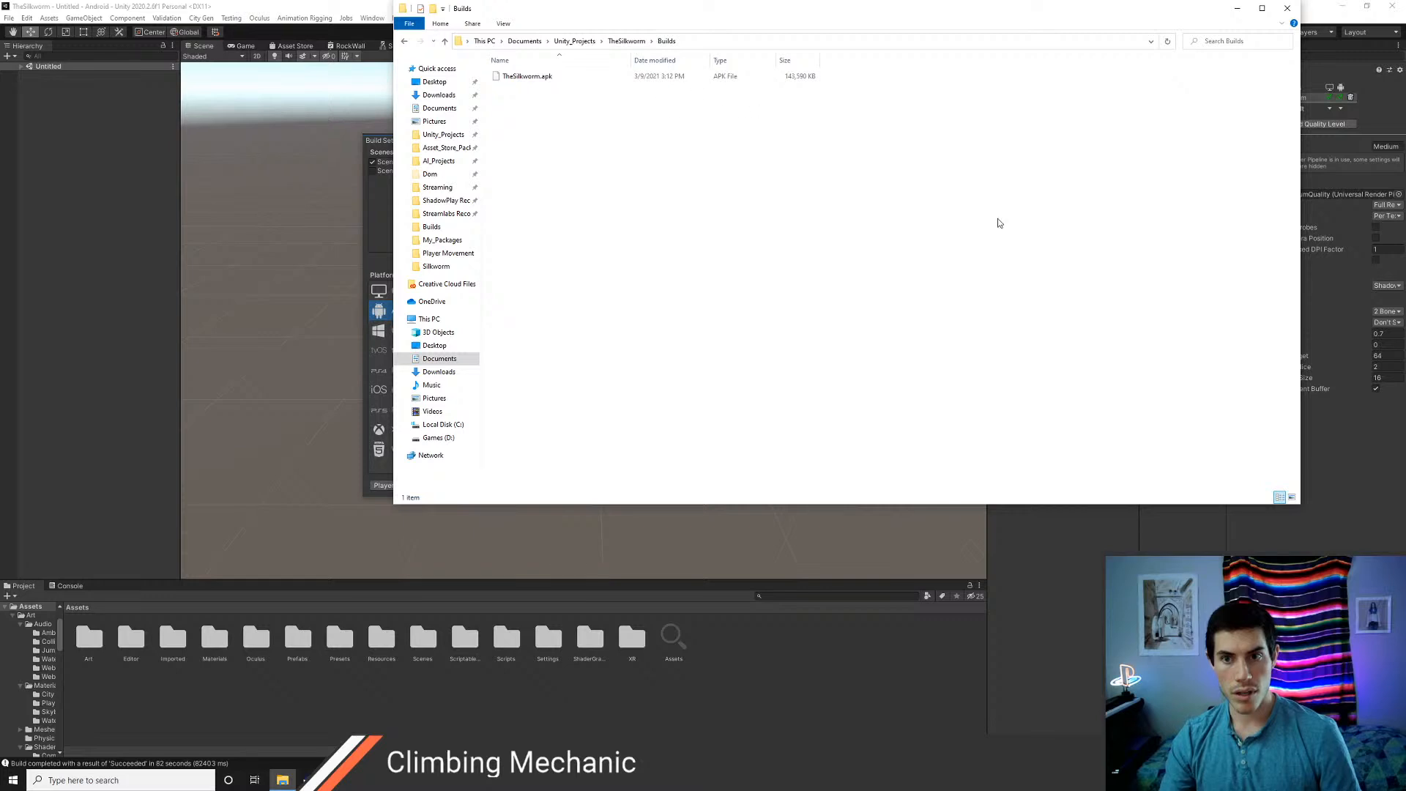
key("alt+Tab")
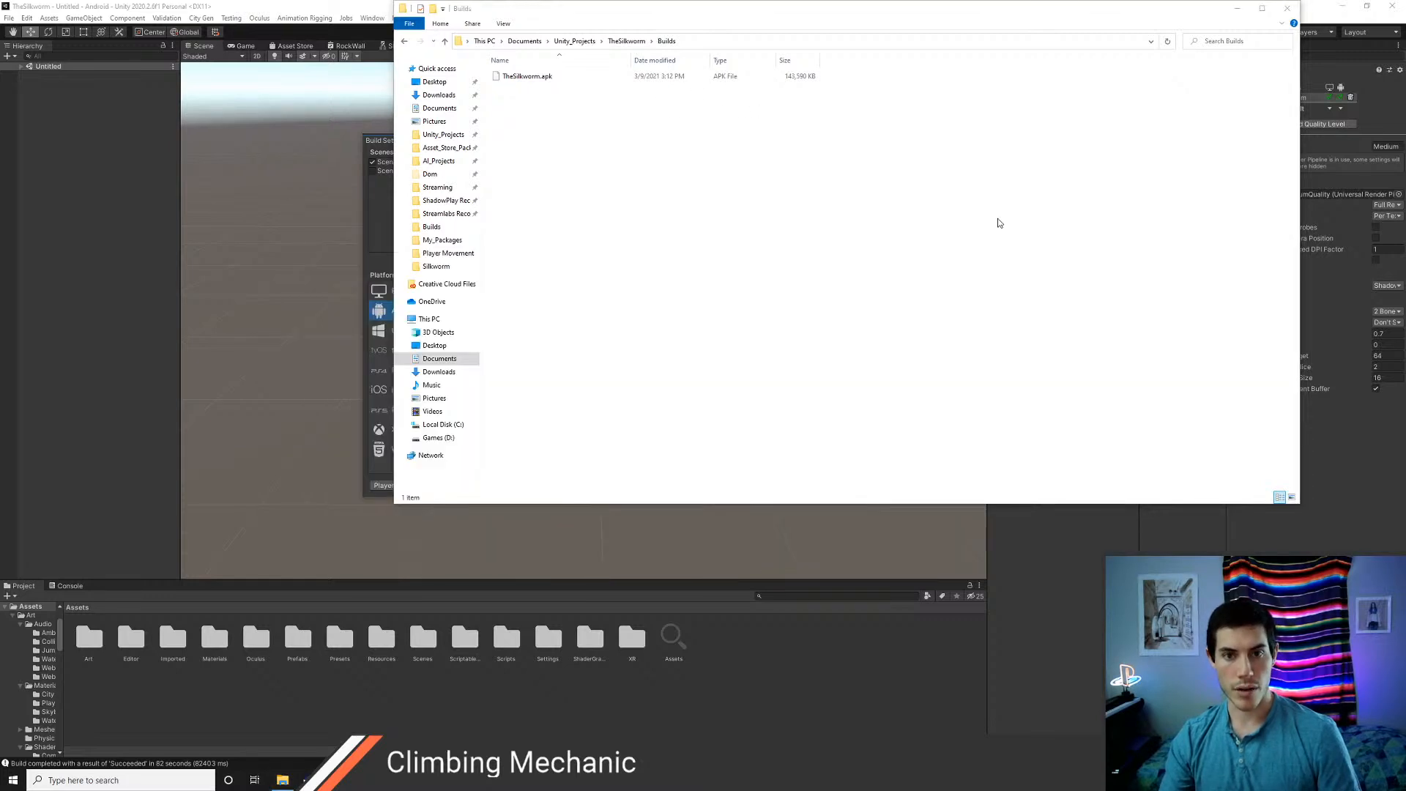
key("Escape")
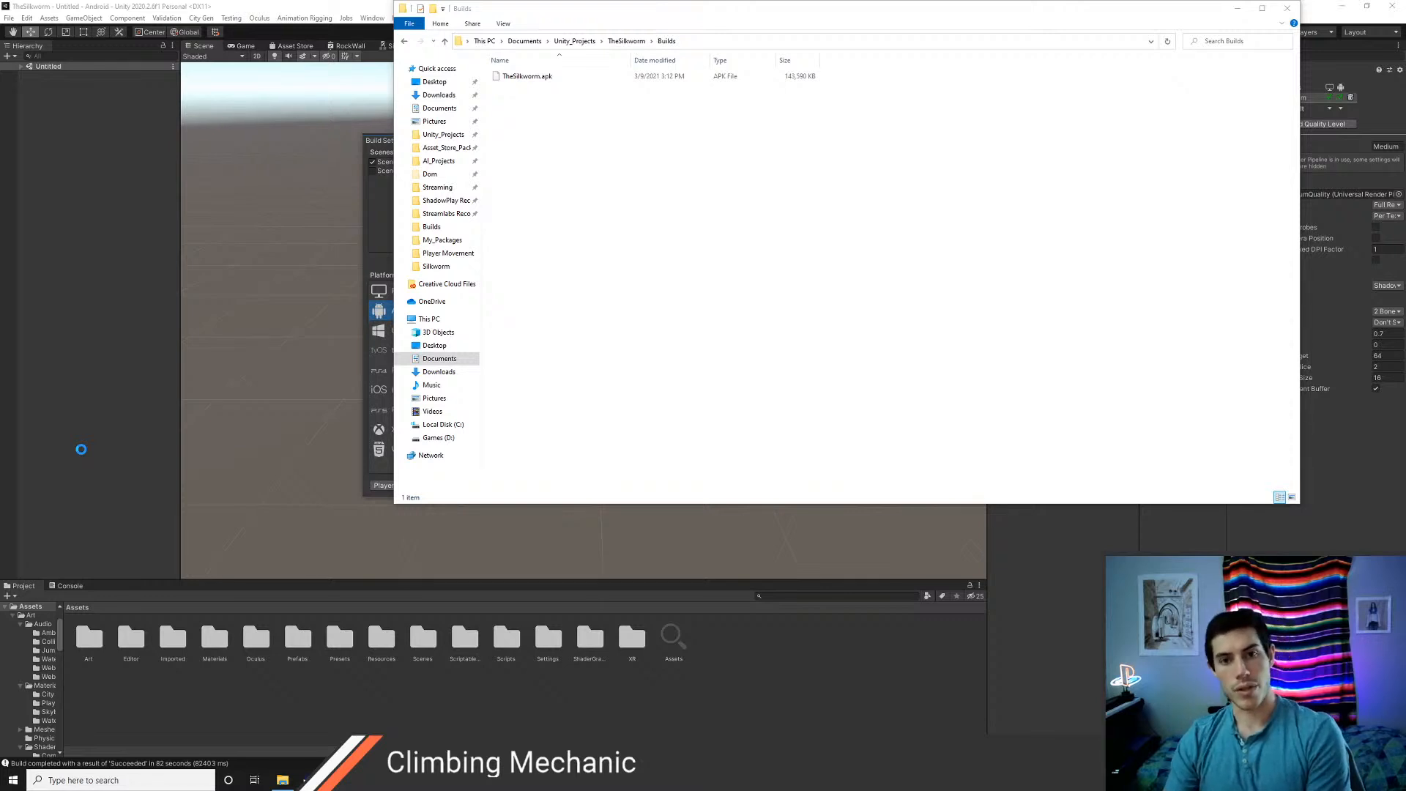
key("alt+Tab")
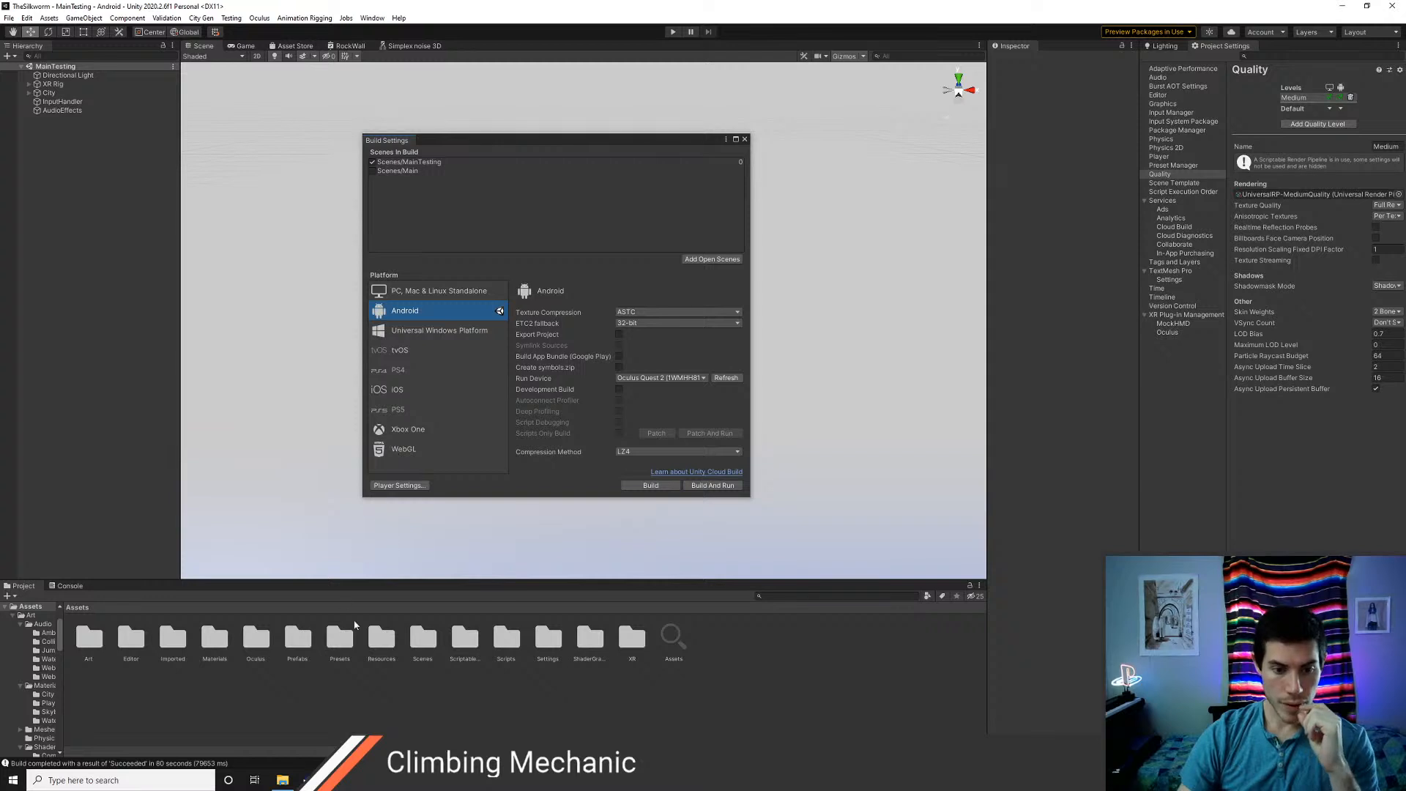
Move the Buildings folder from Resources into the City folder in Prefabs, and open that City folder
double_click(372, 635)
left_click(98, 642)
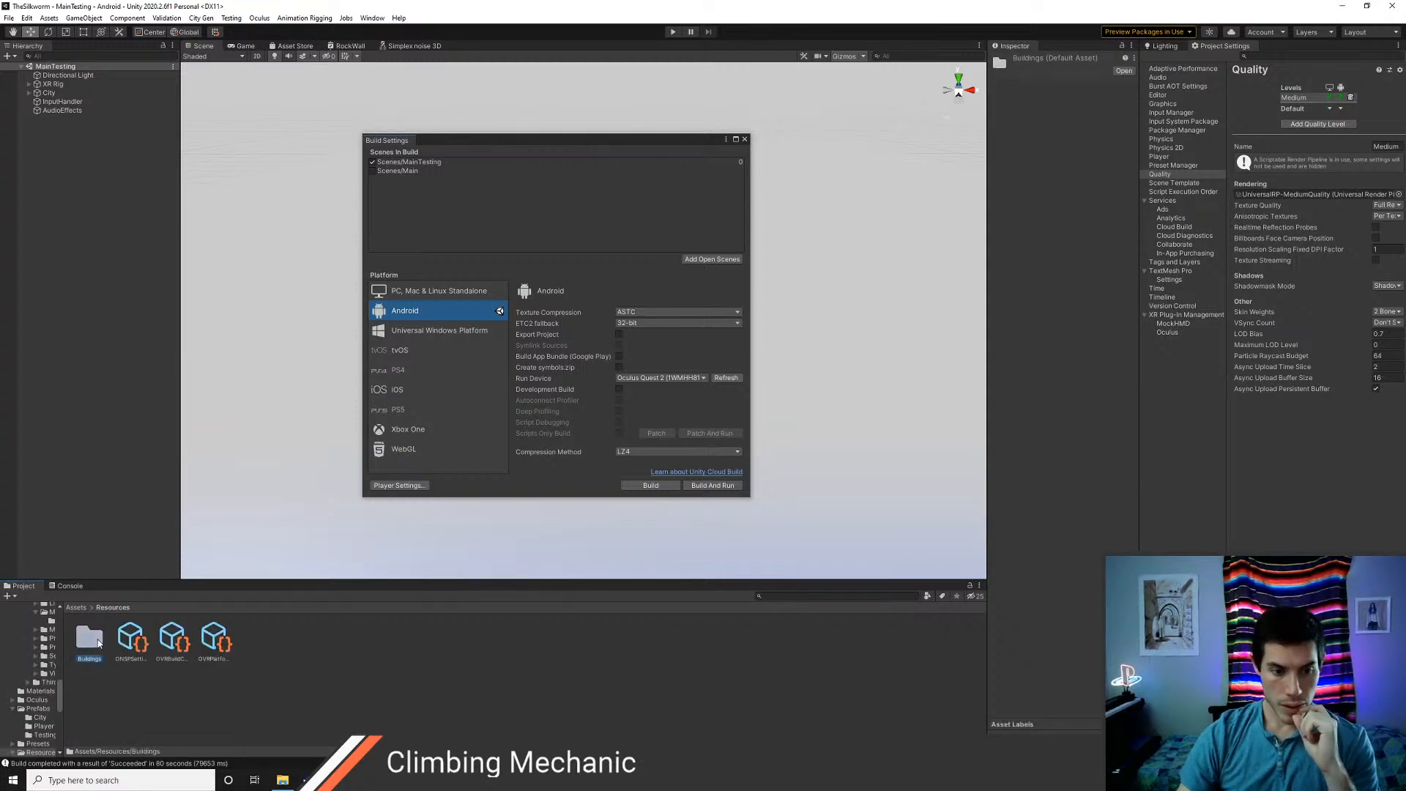
scroll(44, 666, "up", 10)
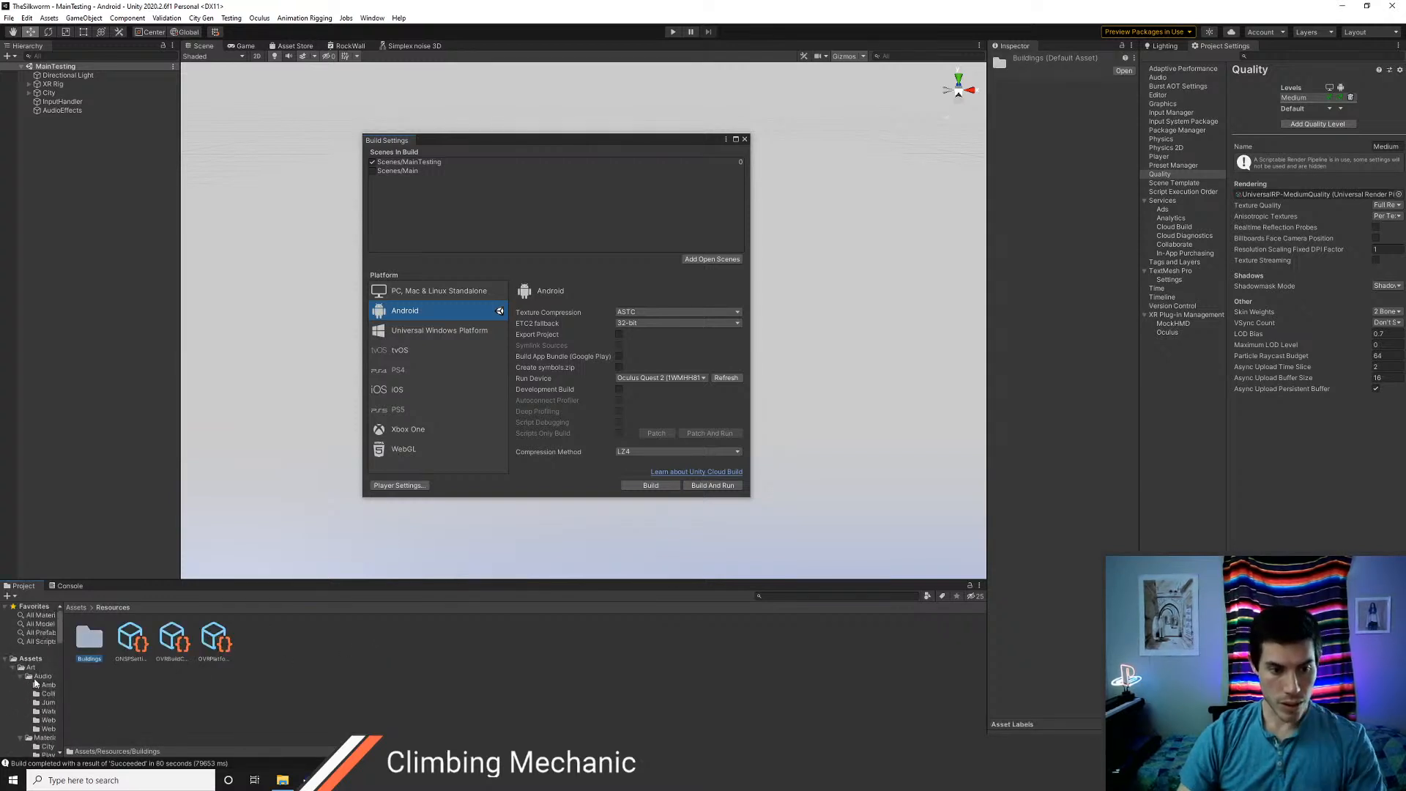
left_click(7, 659)
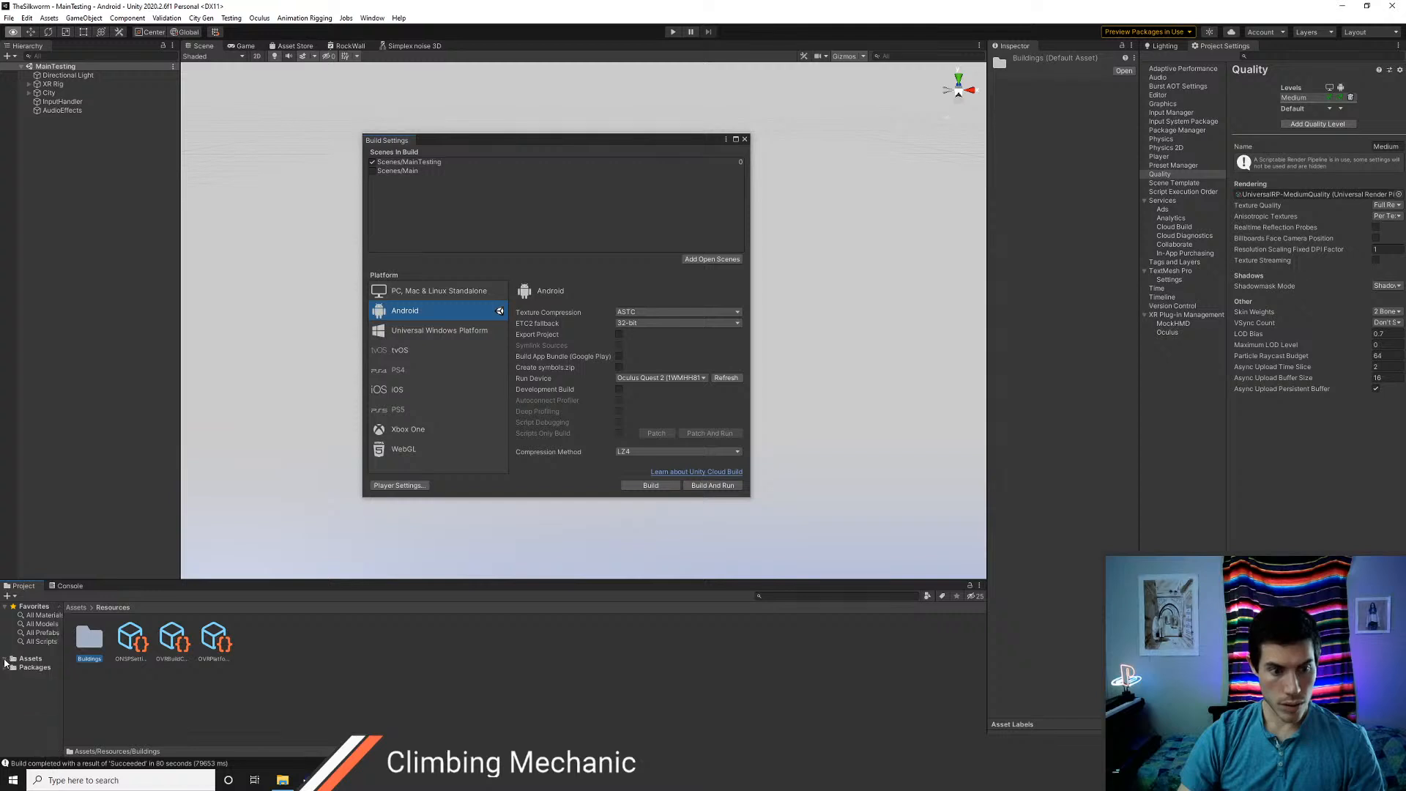
left_click(6, 659)
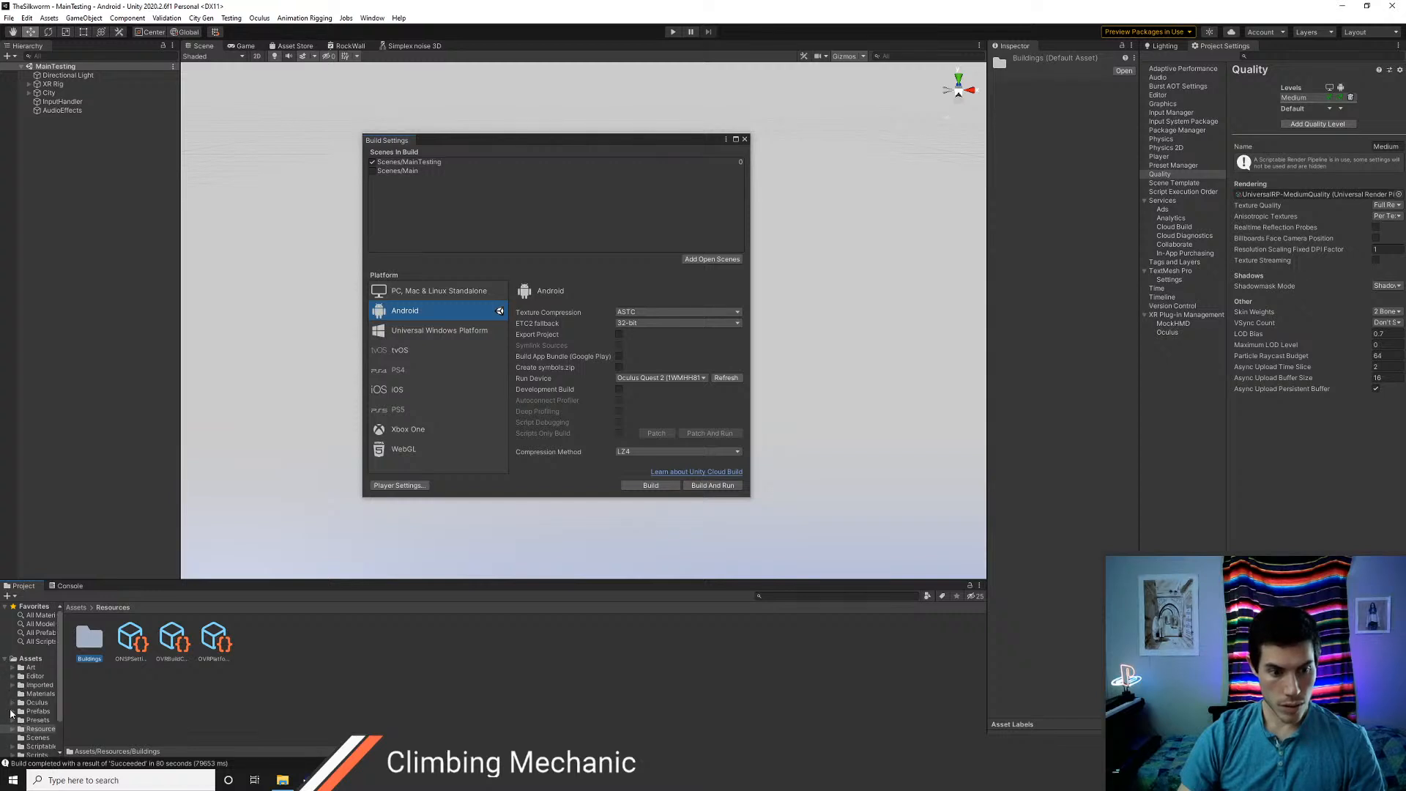
left_click(11, 711)
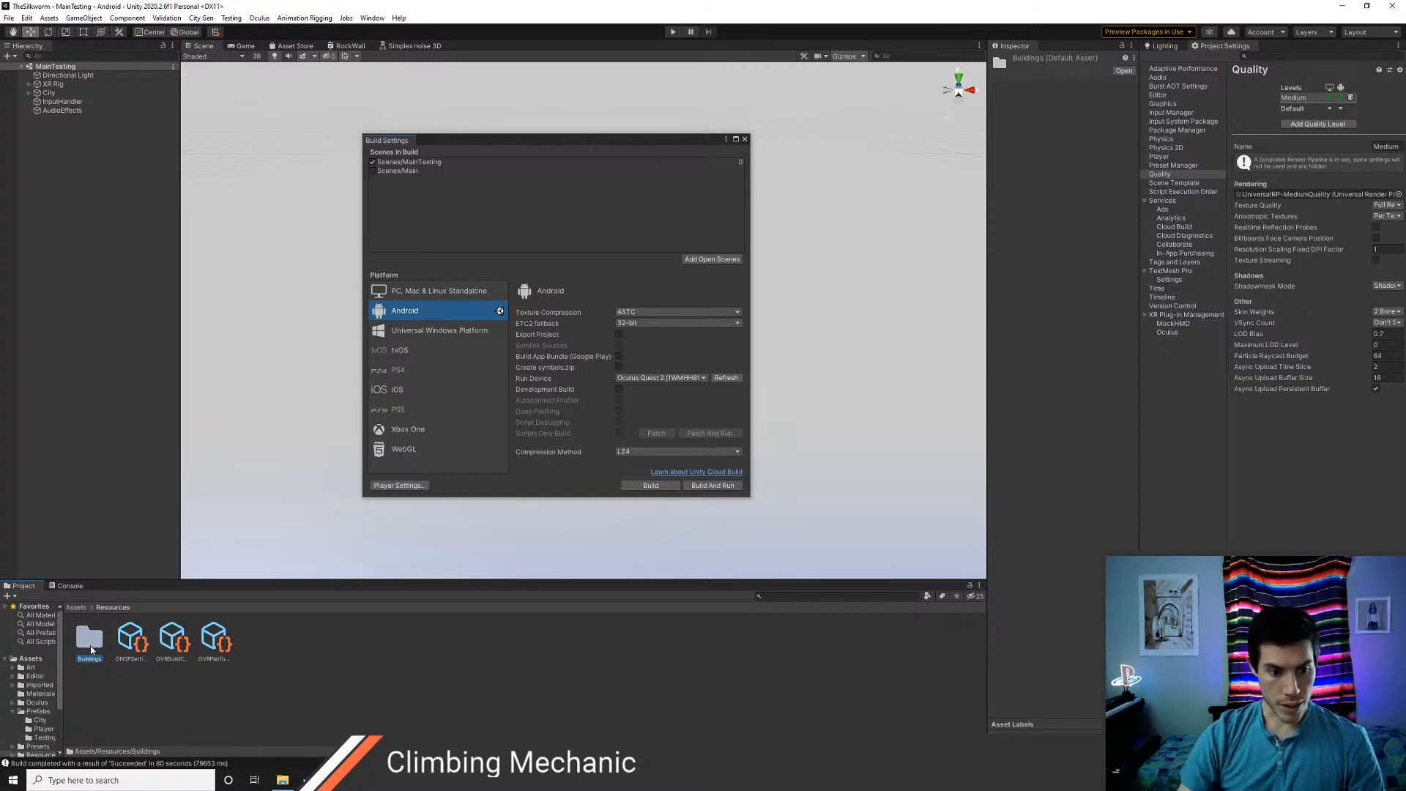
left_click_drag(92, 649, 42, 730)
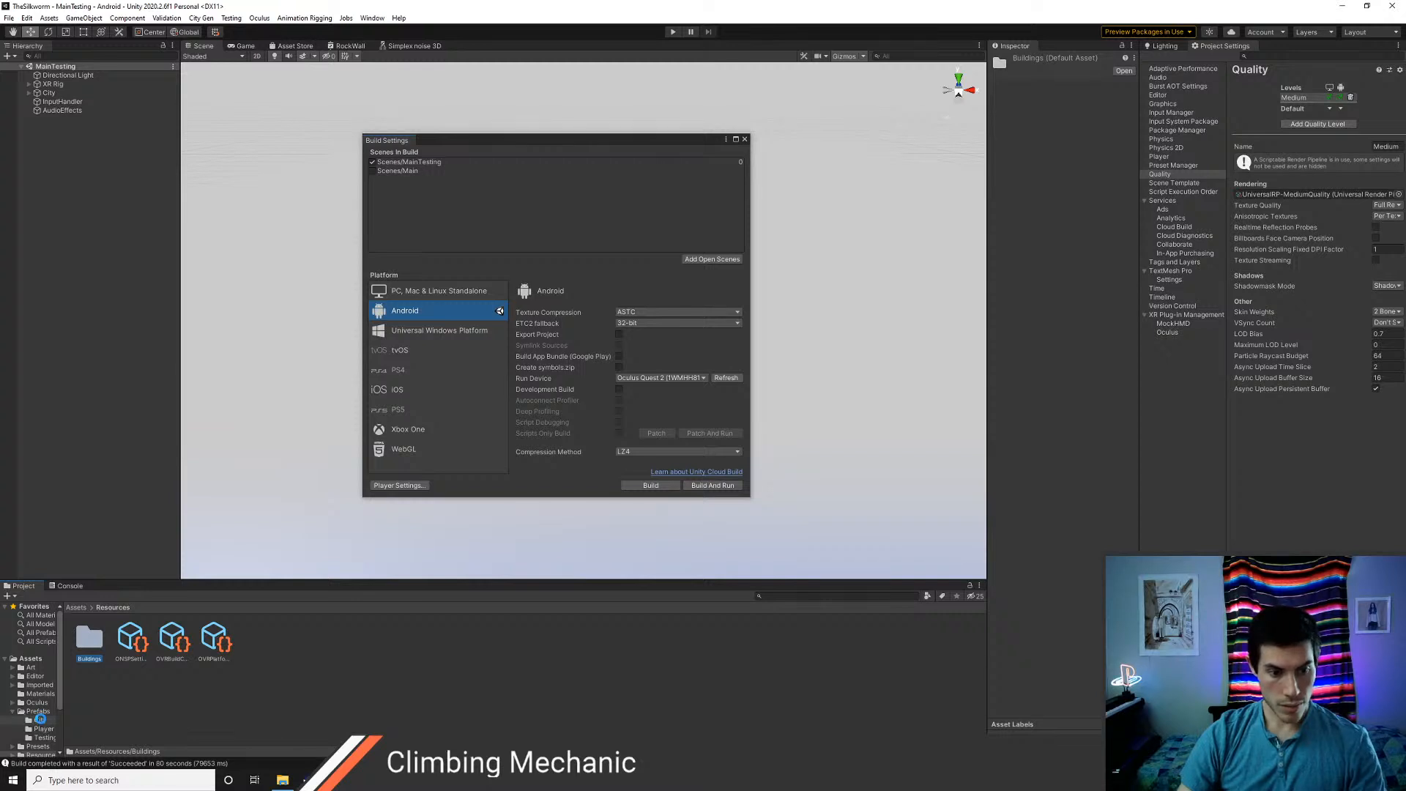
left_click_drag(41, 720, 41, 718)
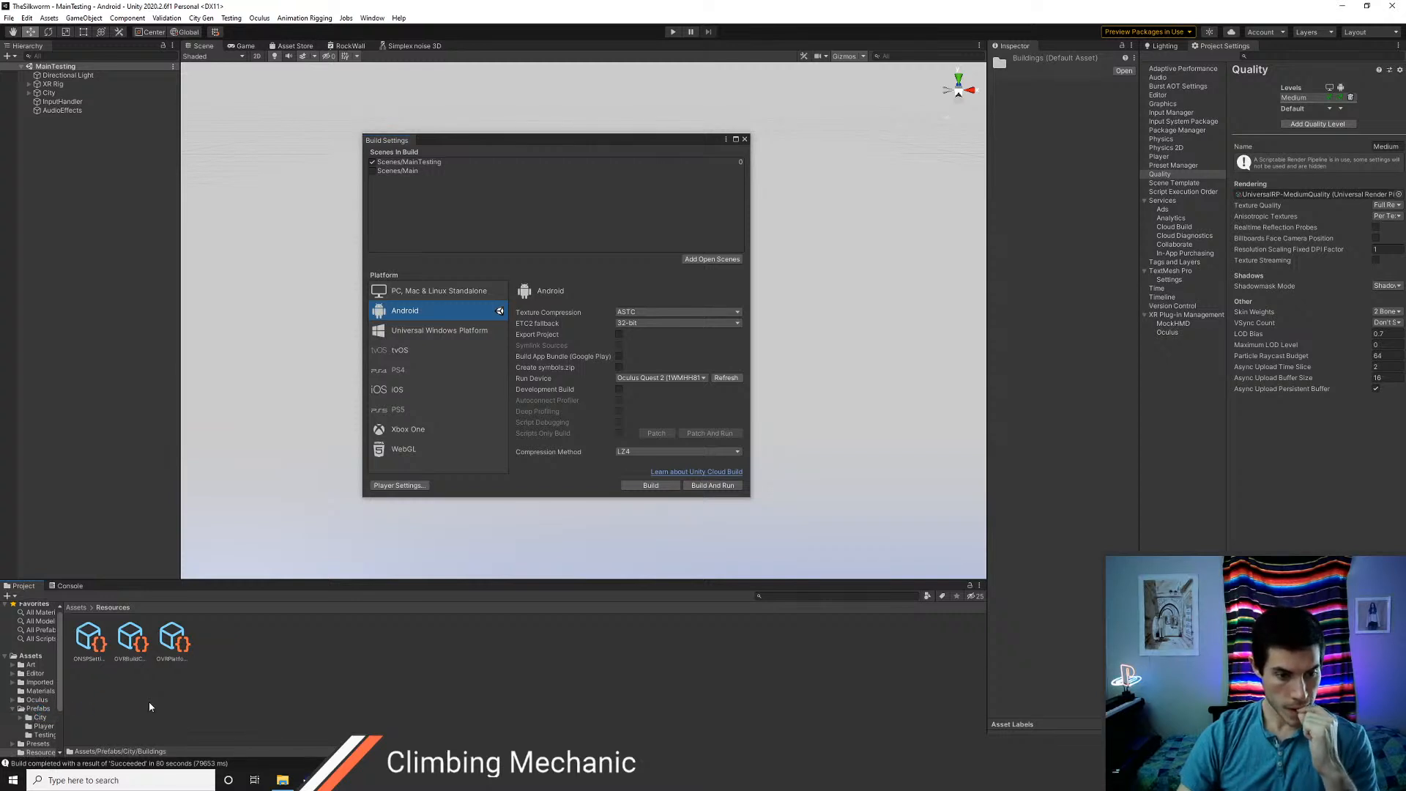
left_click(75, 607)
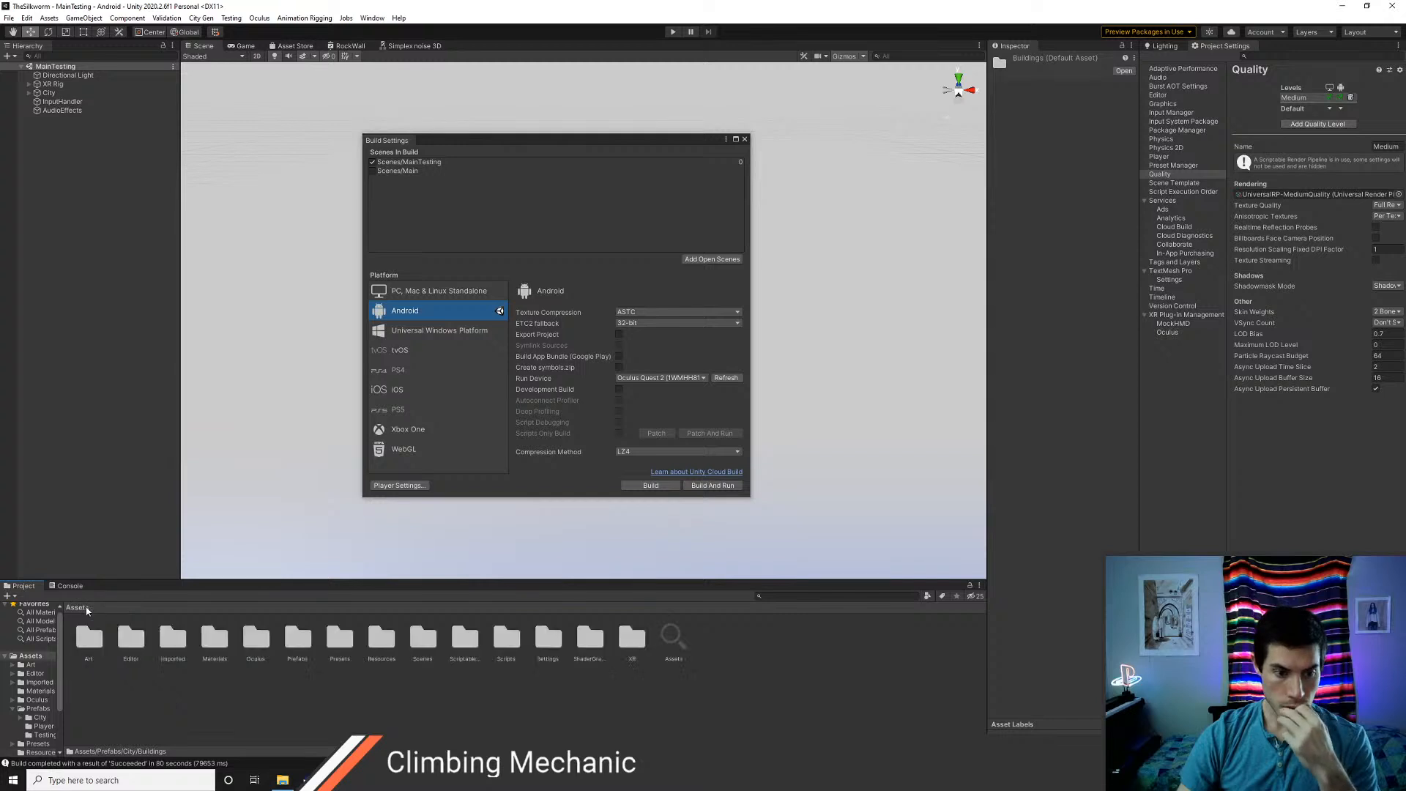
double_click(298, 638)
double_click(89, 645)
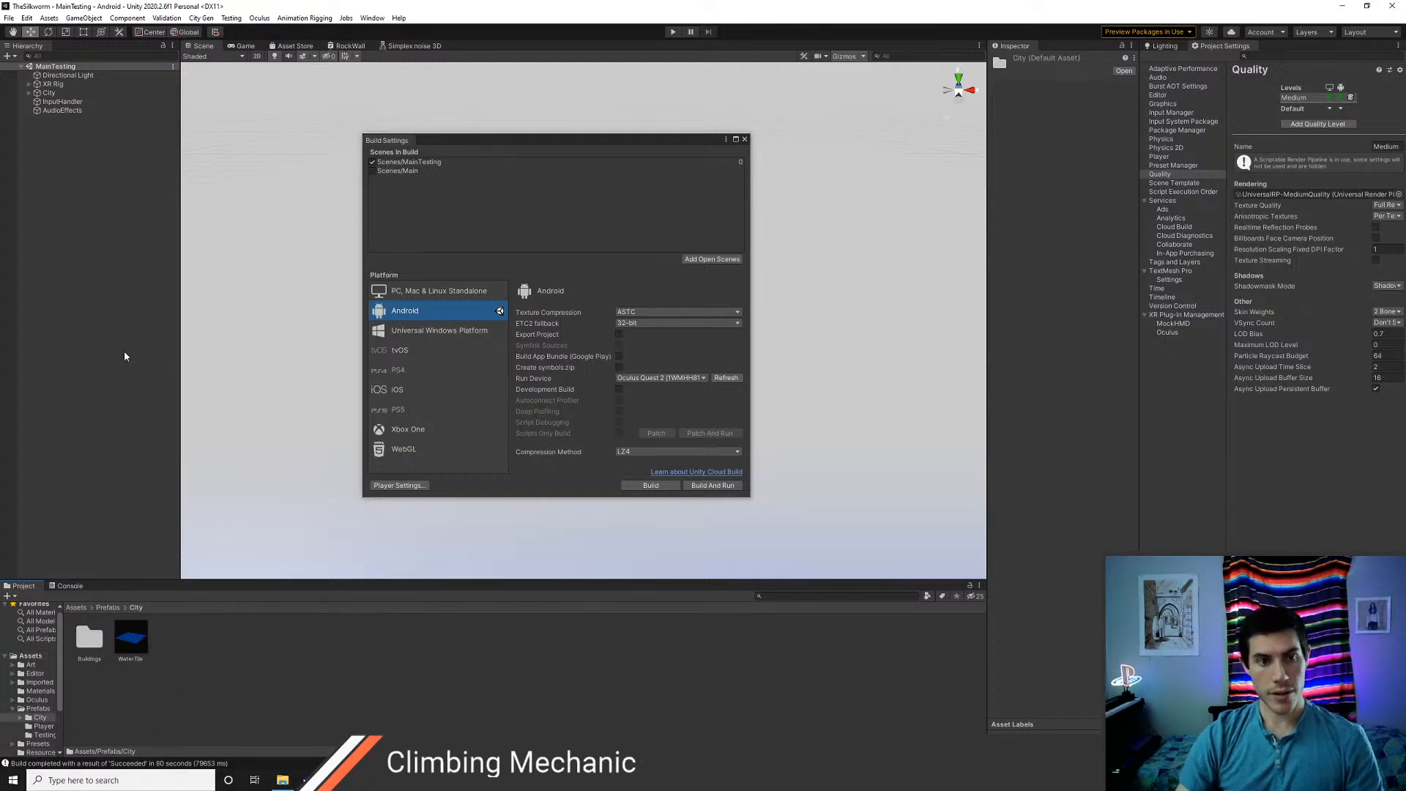
Build and run the MainTesting scene on the Oculus Quest 2, replacing TheSilkworm.apk, and close the build settings
left_click(721, 487)
left_click(561, 403)
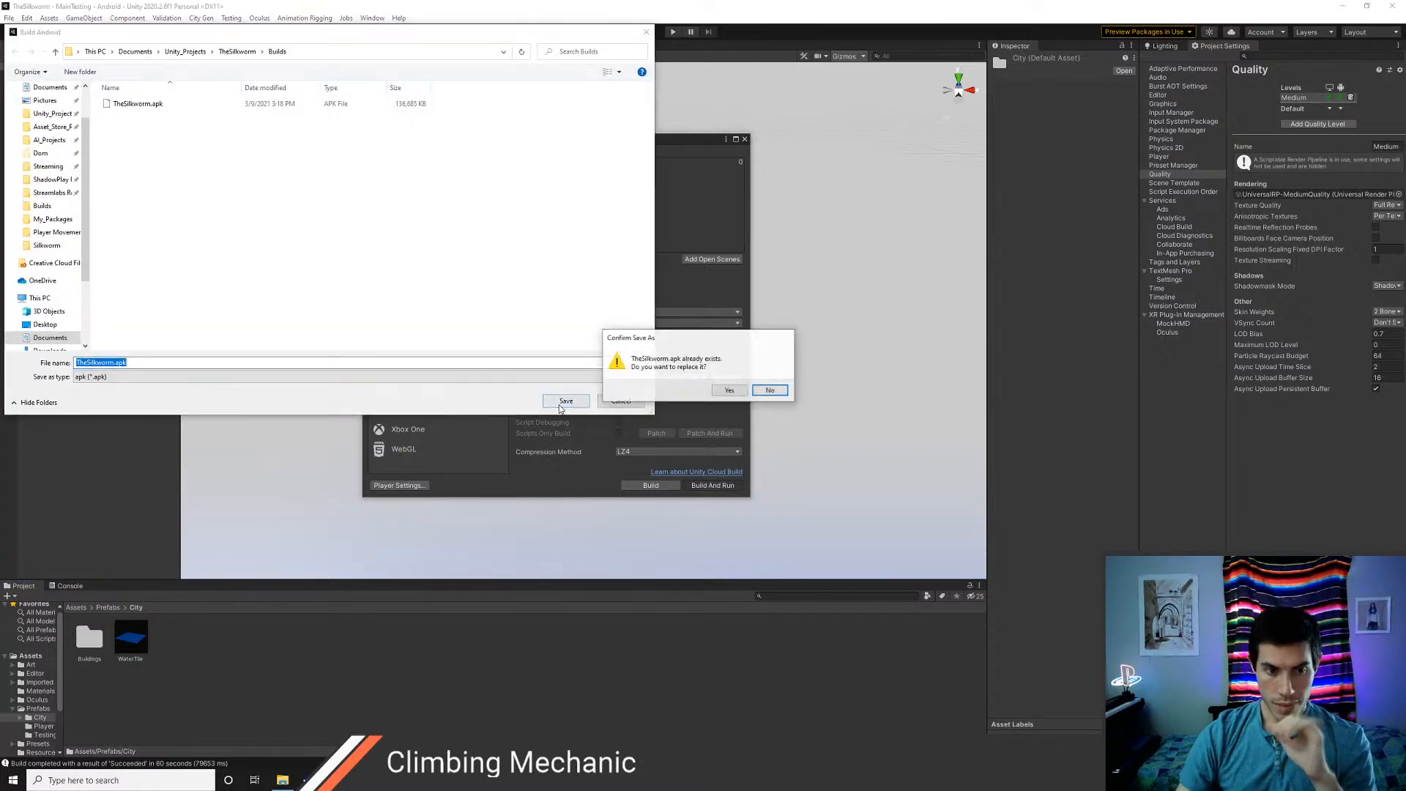
left_click(728, 389)
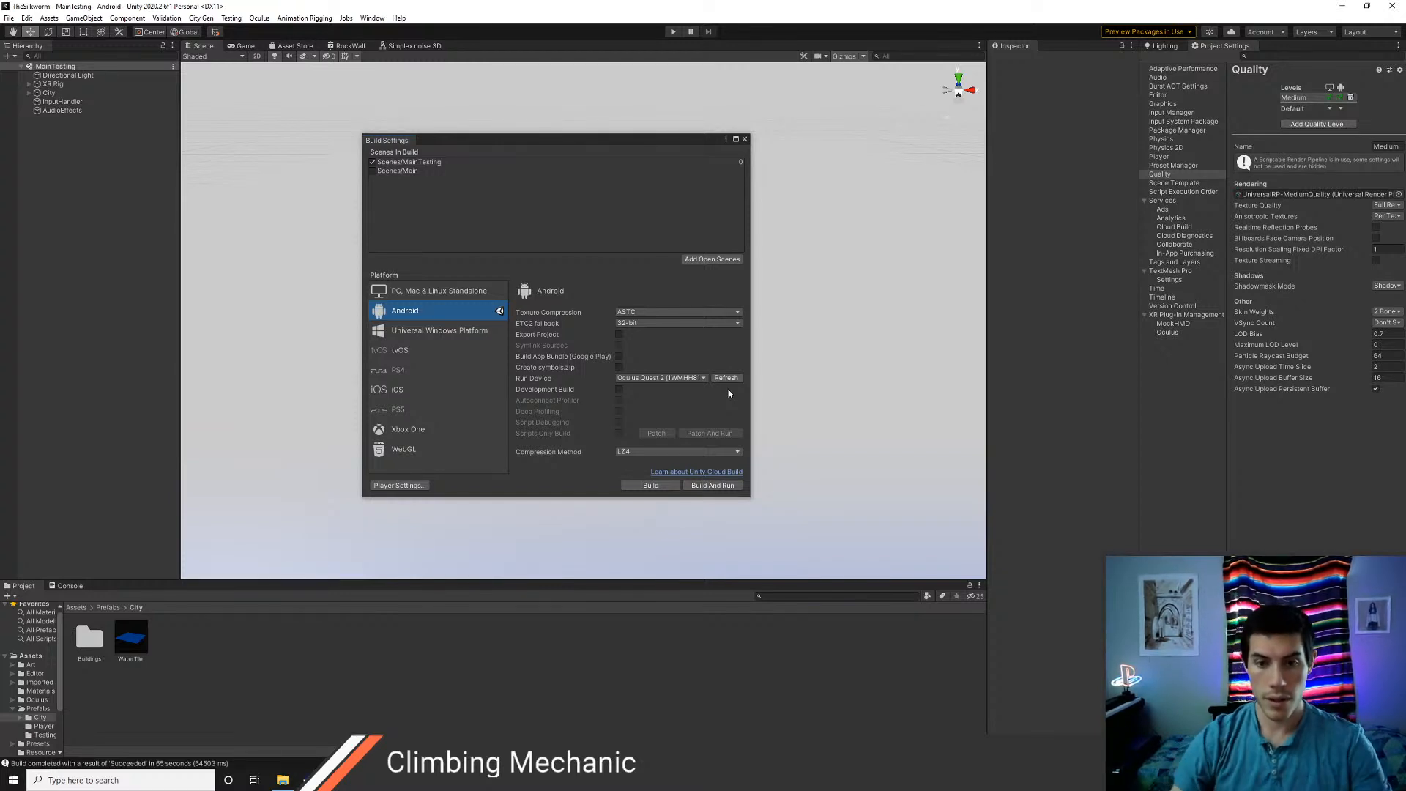
left_click(745, 139)
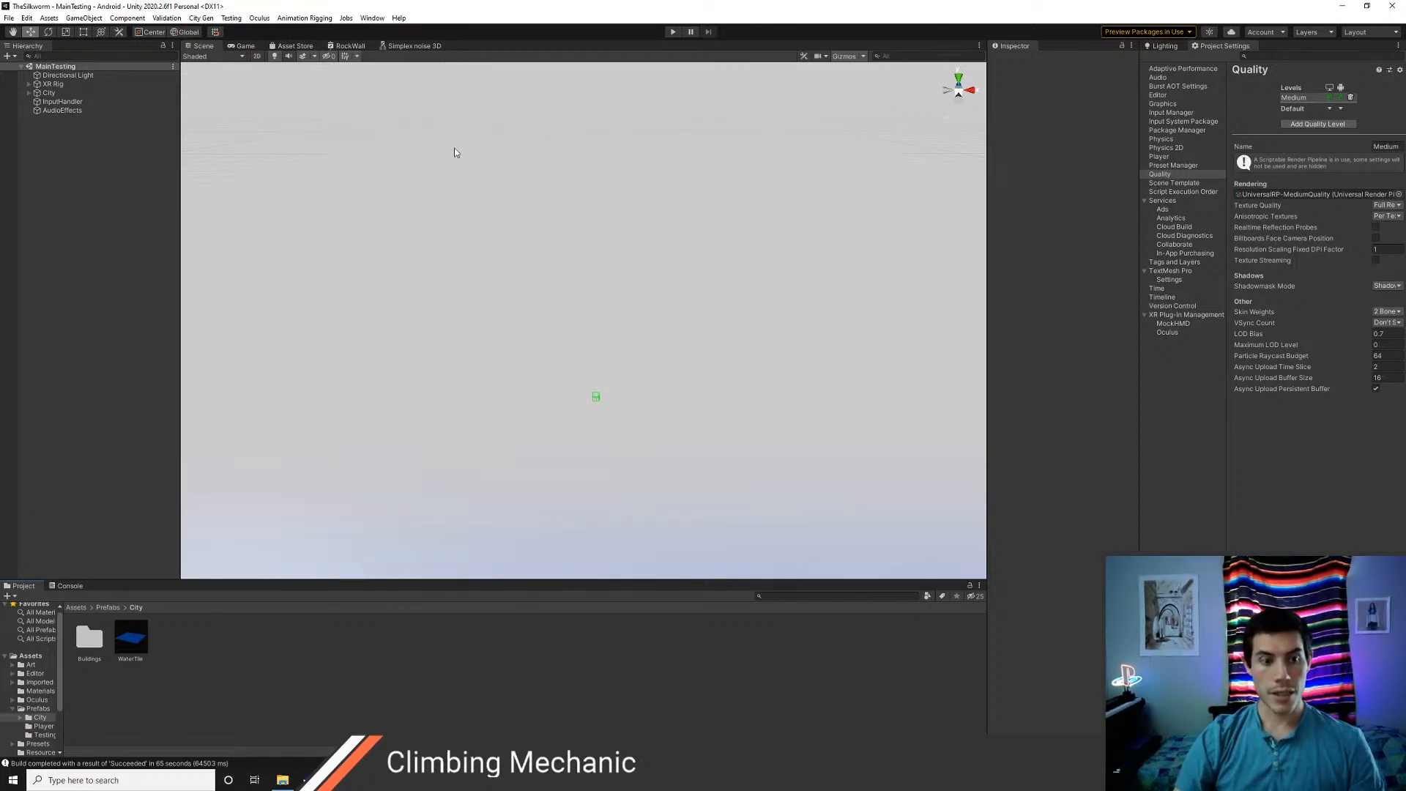
Open the Main scene and copy the group of Buildings objects listed above Breaker under City
left_click(33, 94)
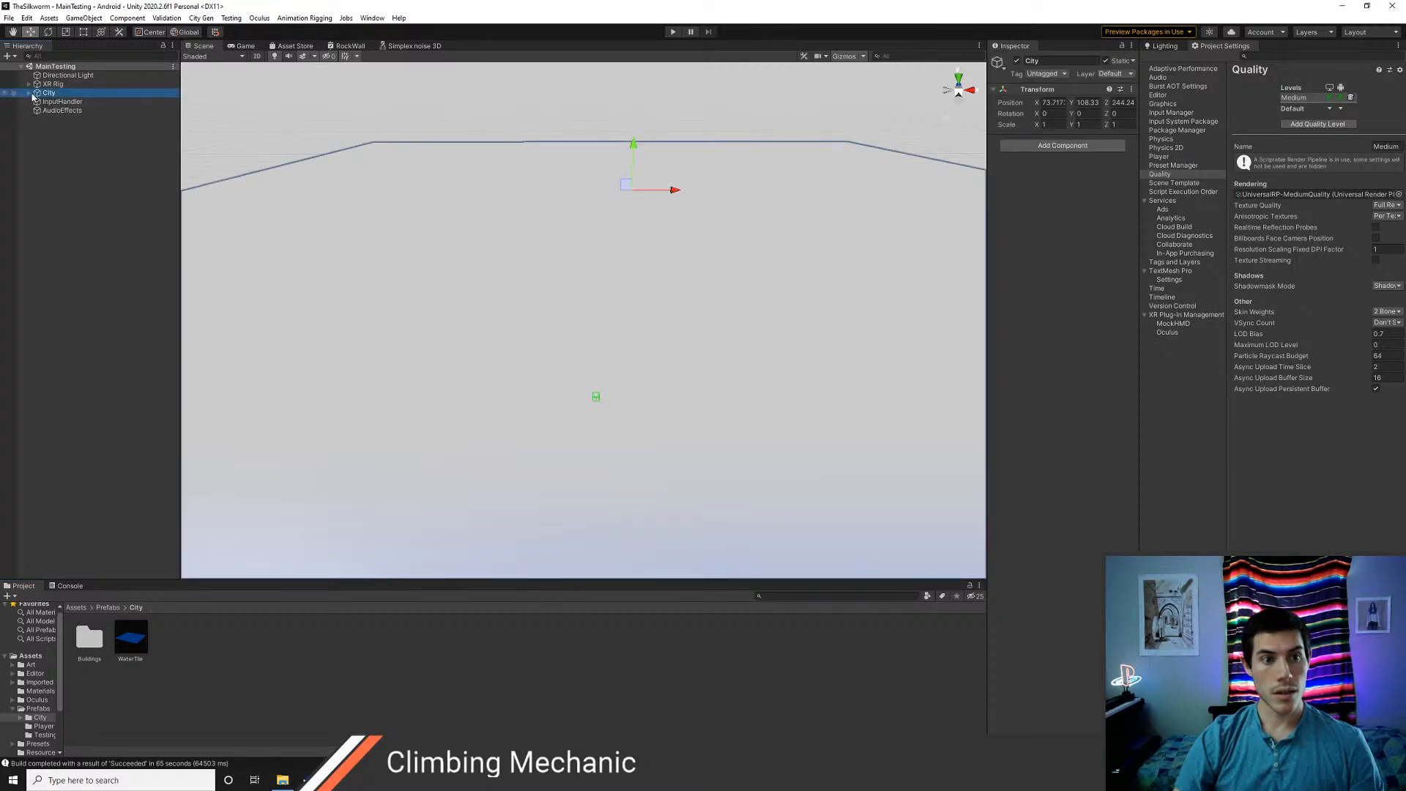
left_click(29, 93)
left_click(123, 141)
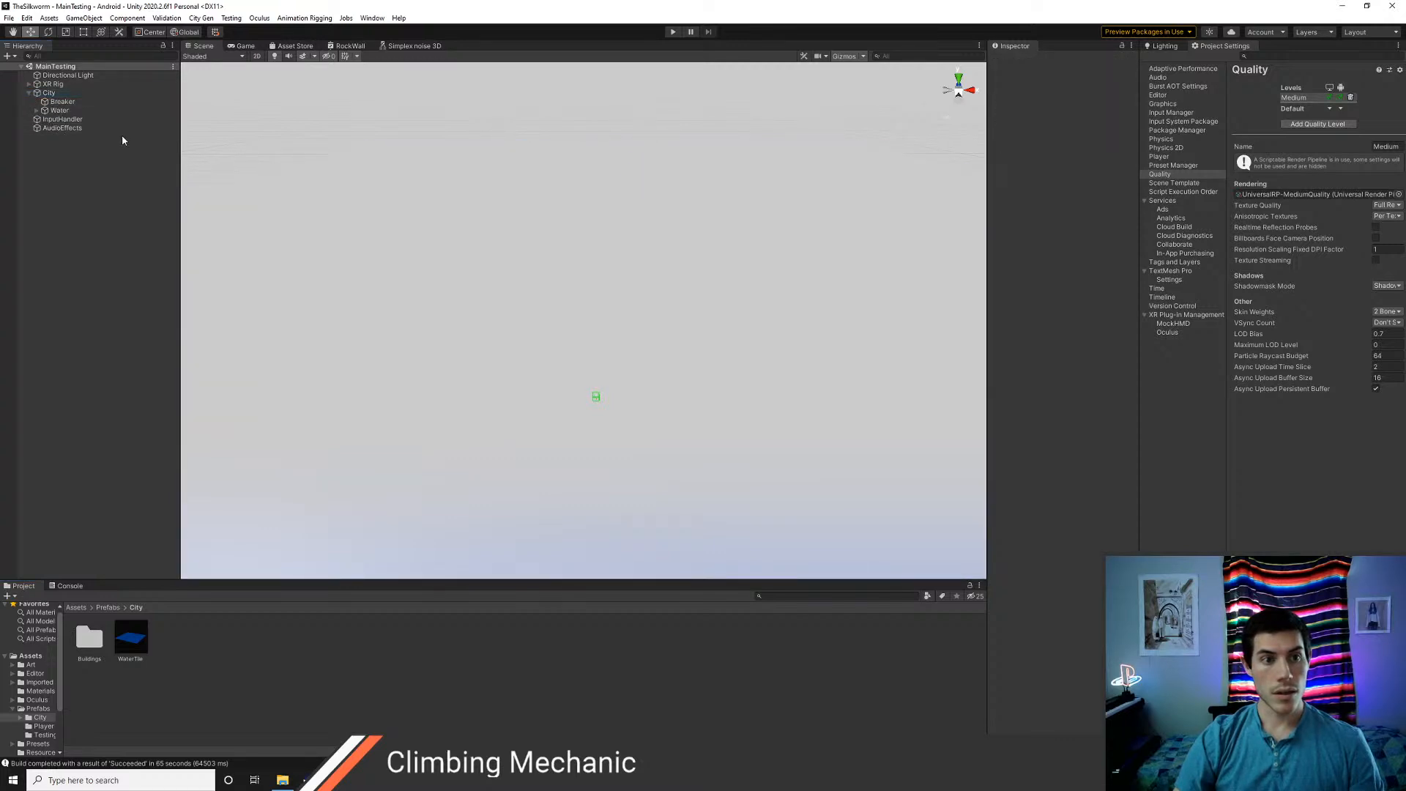
left_click(76, 607)
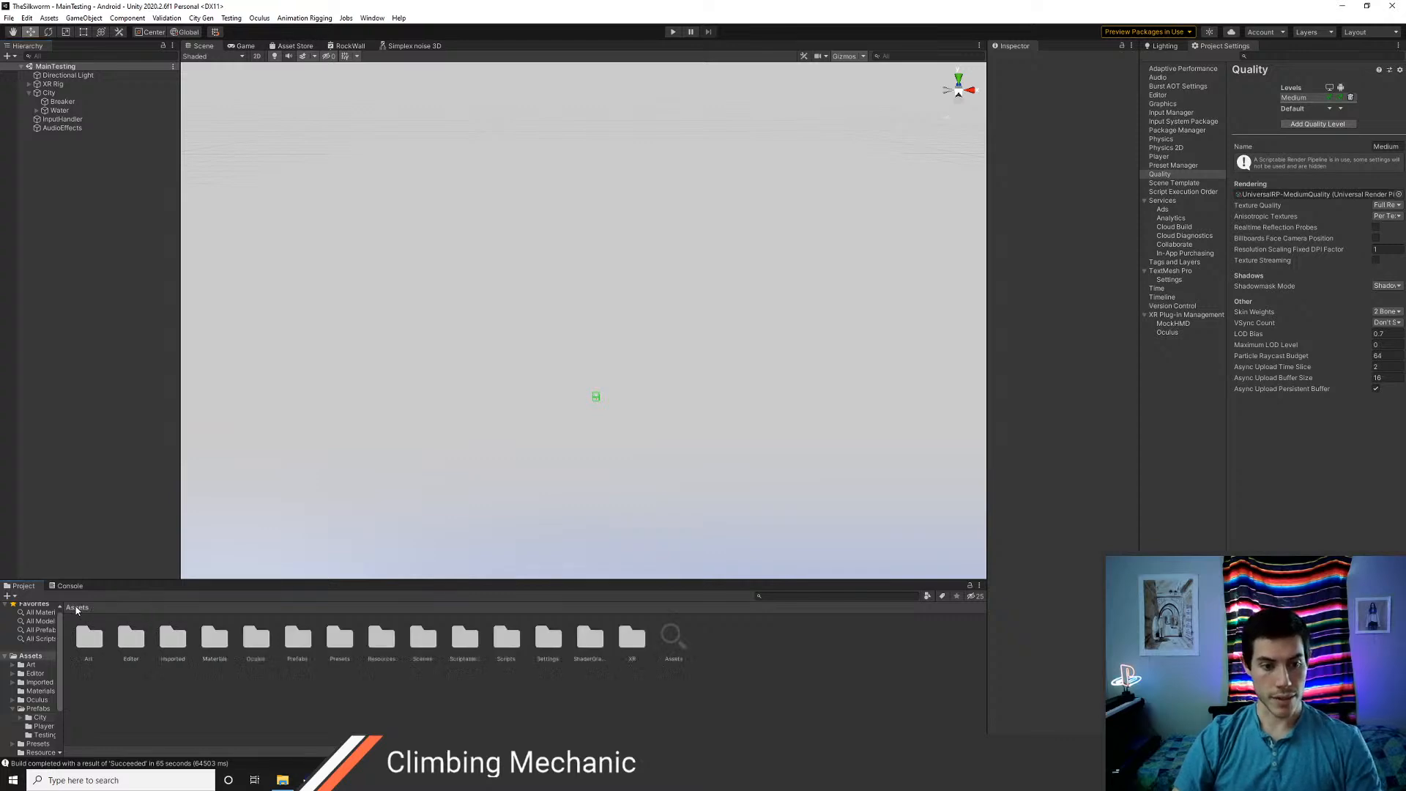
double_click(423, 637)
left_click(89, 637)
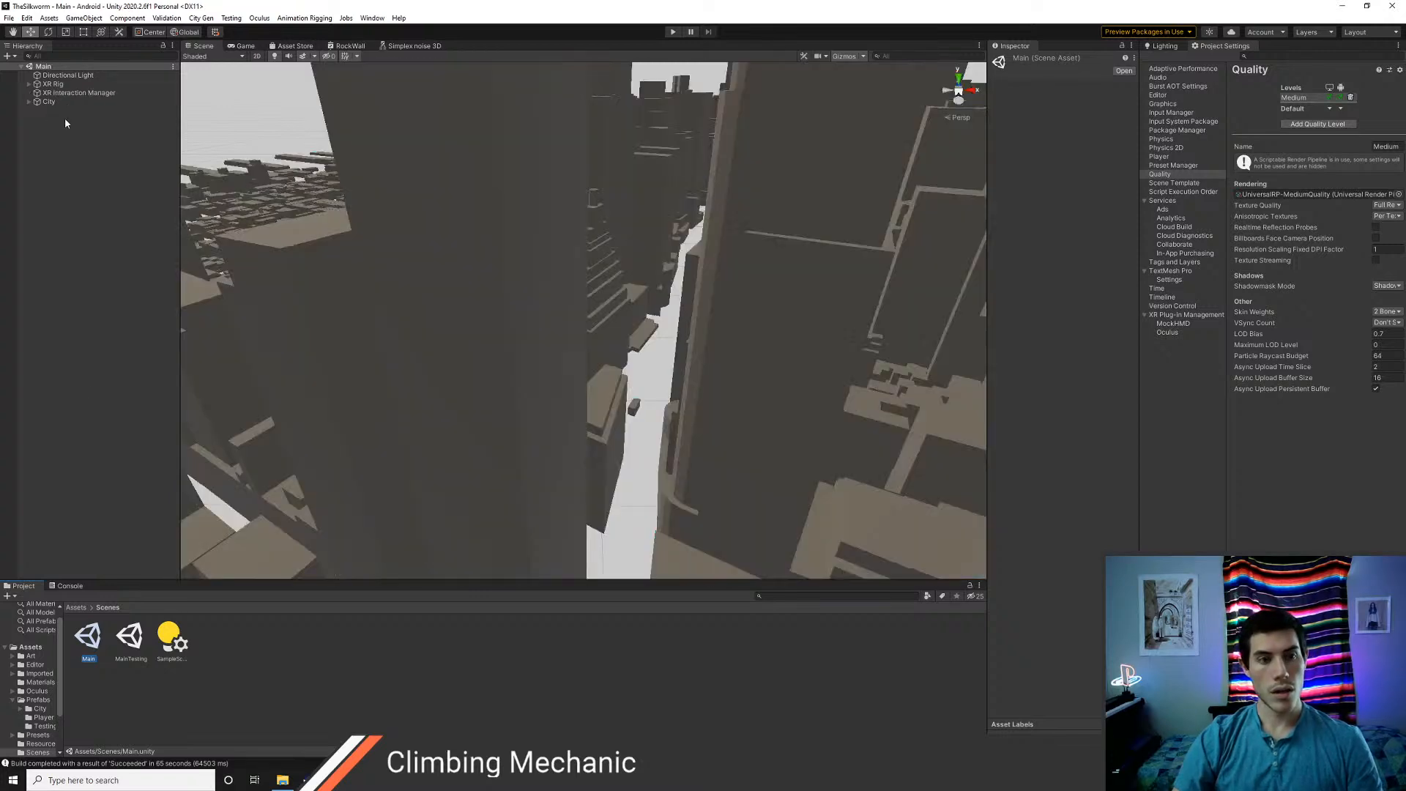
left_click(29, 101)
left_click(69, 112)
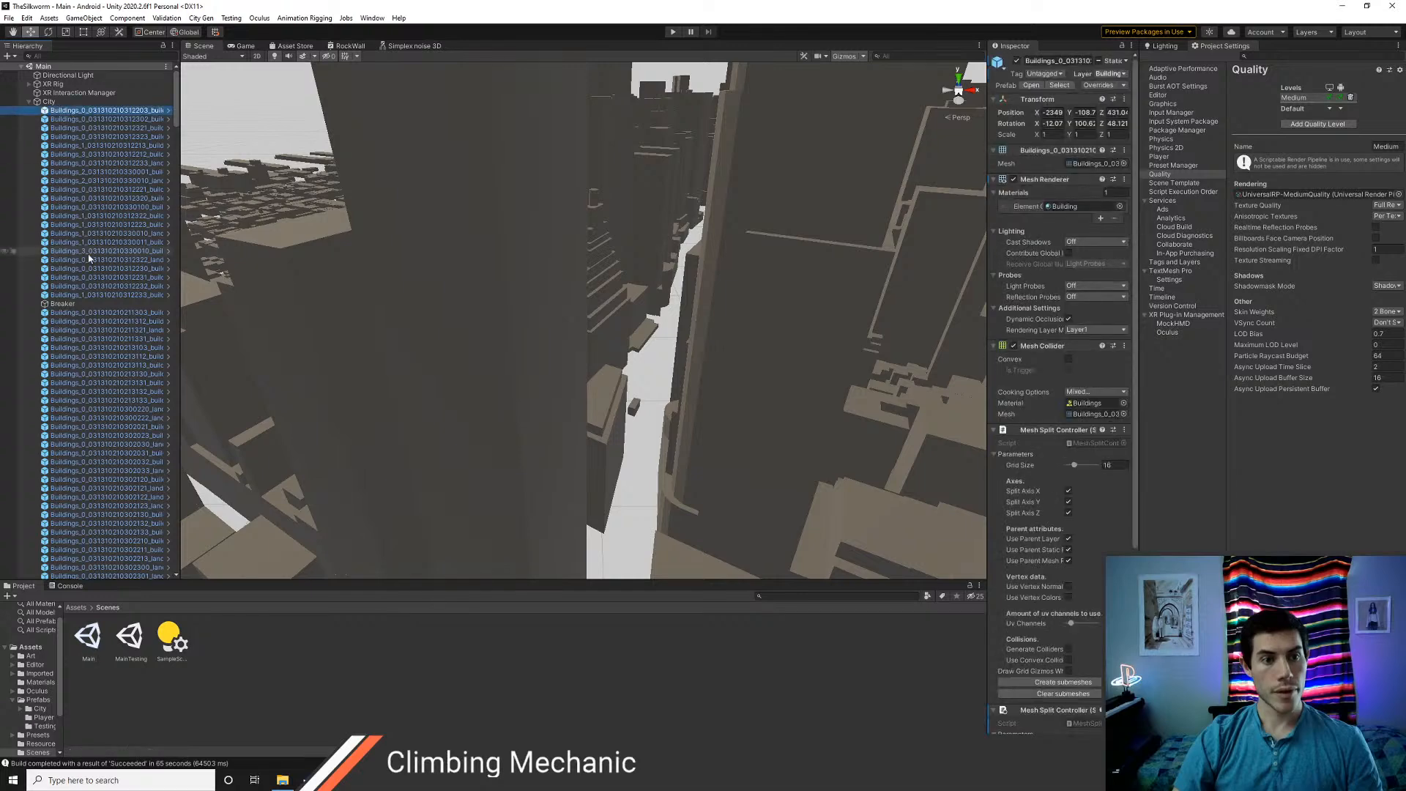
left_click(87, 294, "shift")
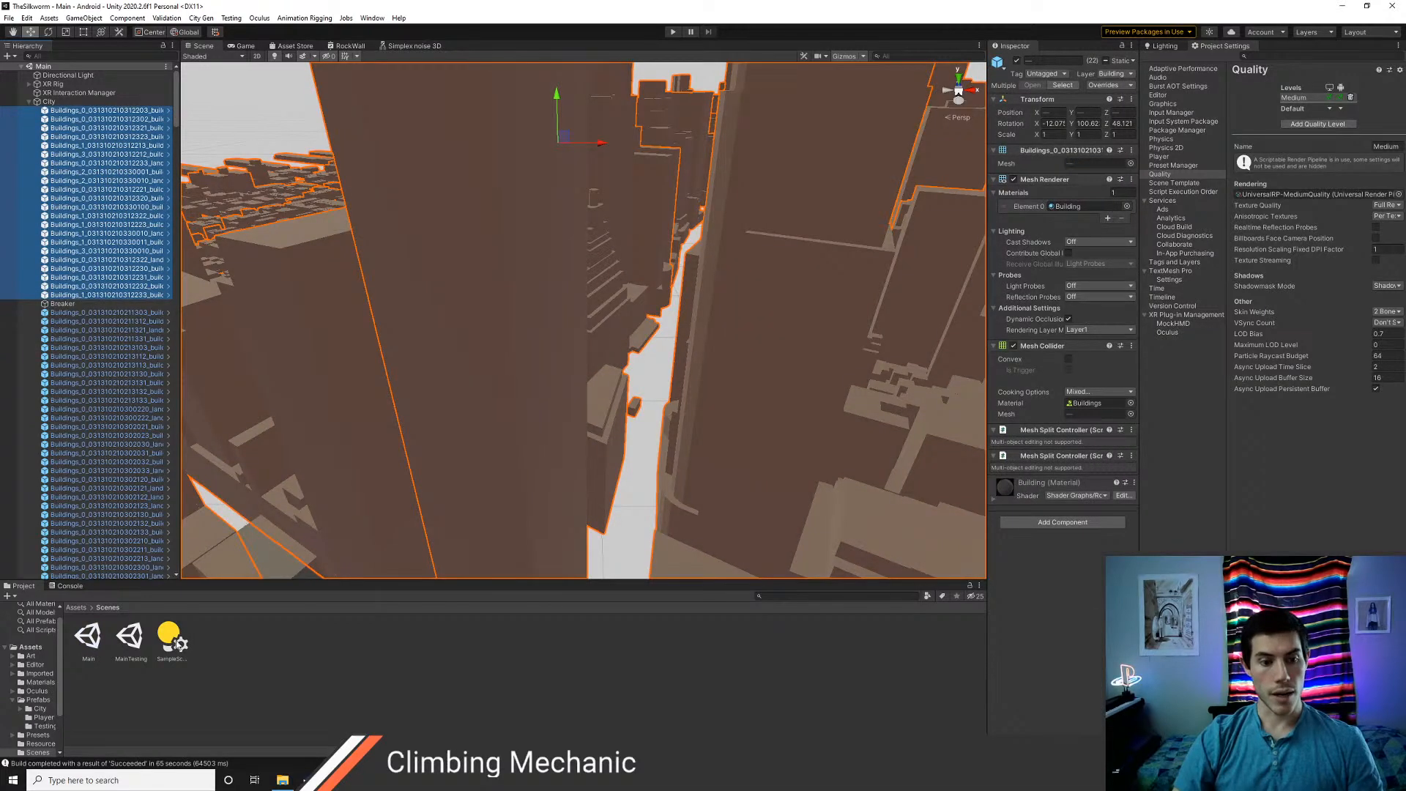
Reopen the MainTesting scene and paste the copied Buildings objects under City, above Breaker
double_click(130, 637)
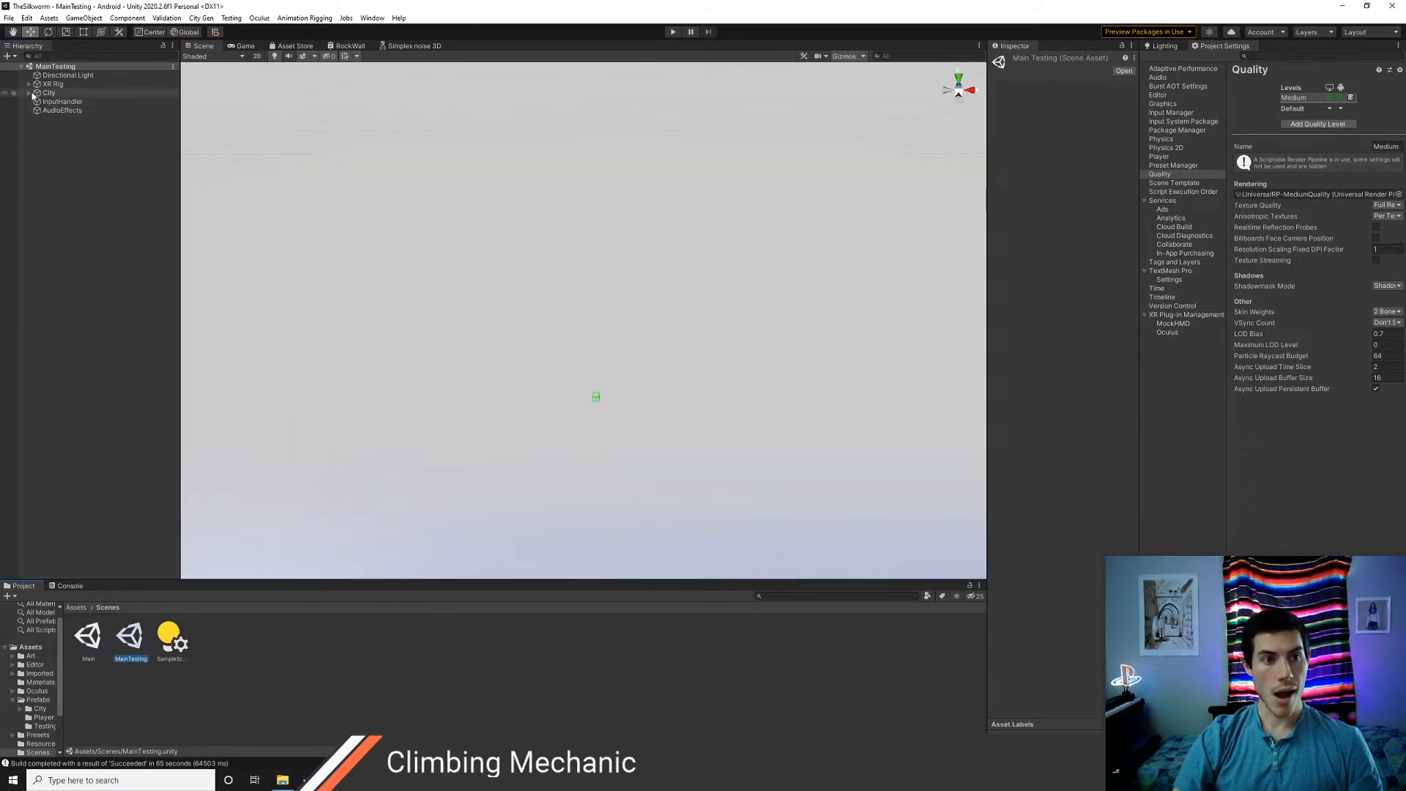
left_click(29, 93)
left_click(61, 93)
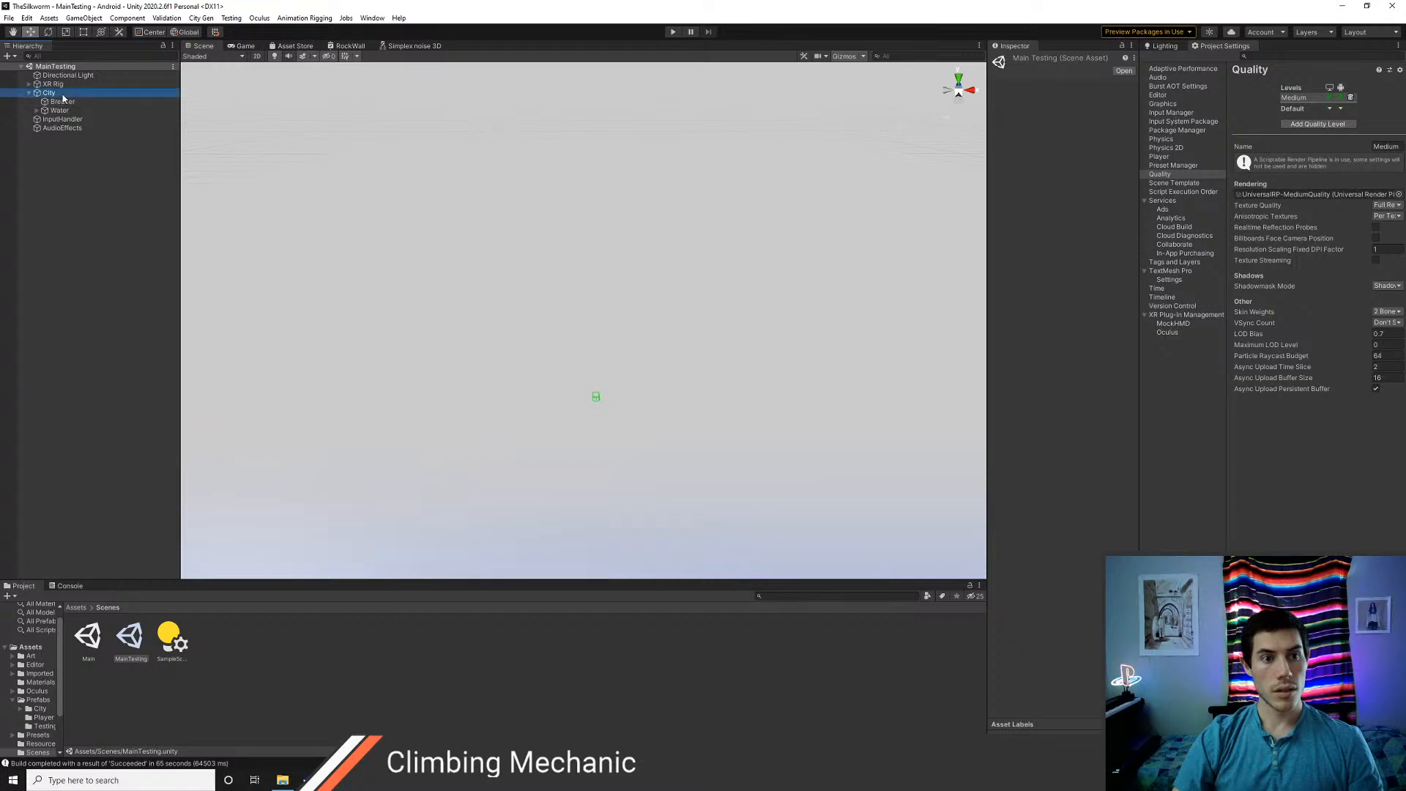
left_click(67, 101)
key("ctrl+v")
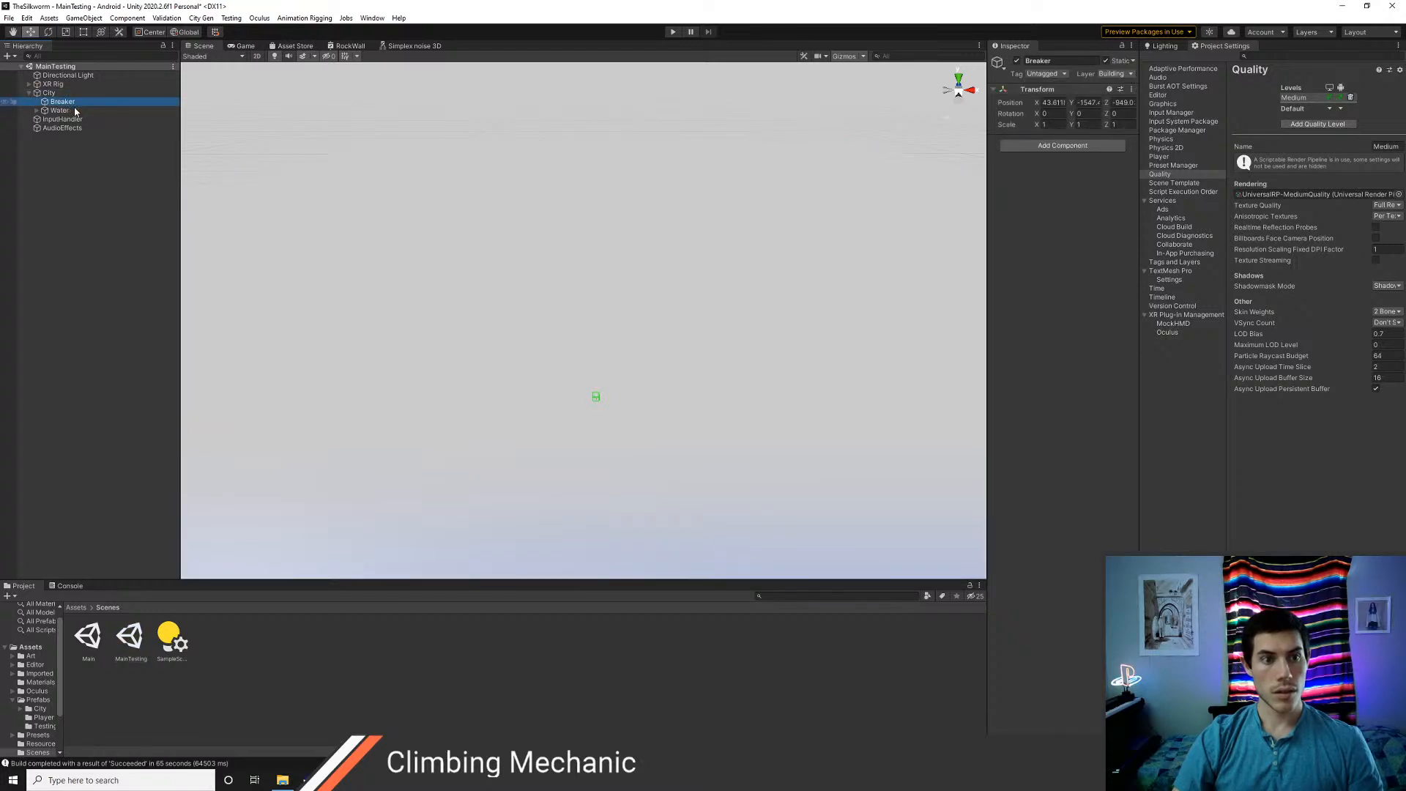
left_click_drag(66, 122, 68, 98)
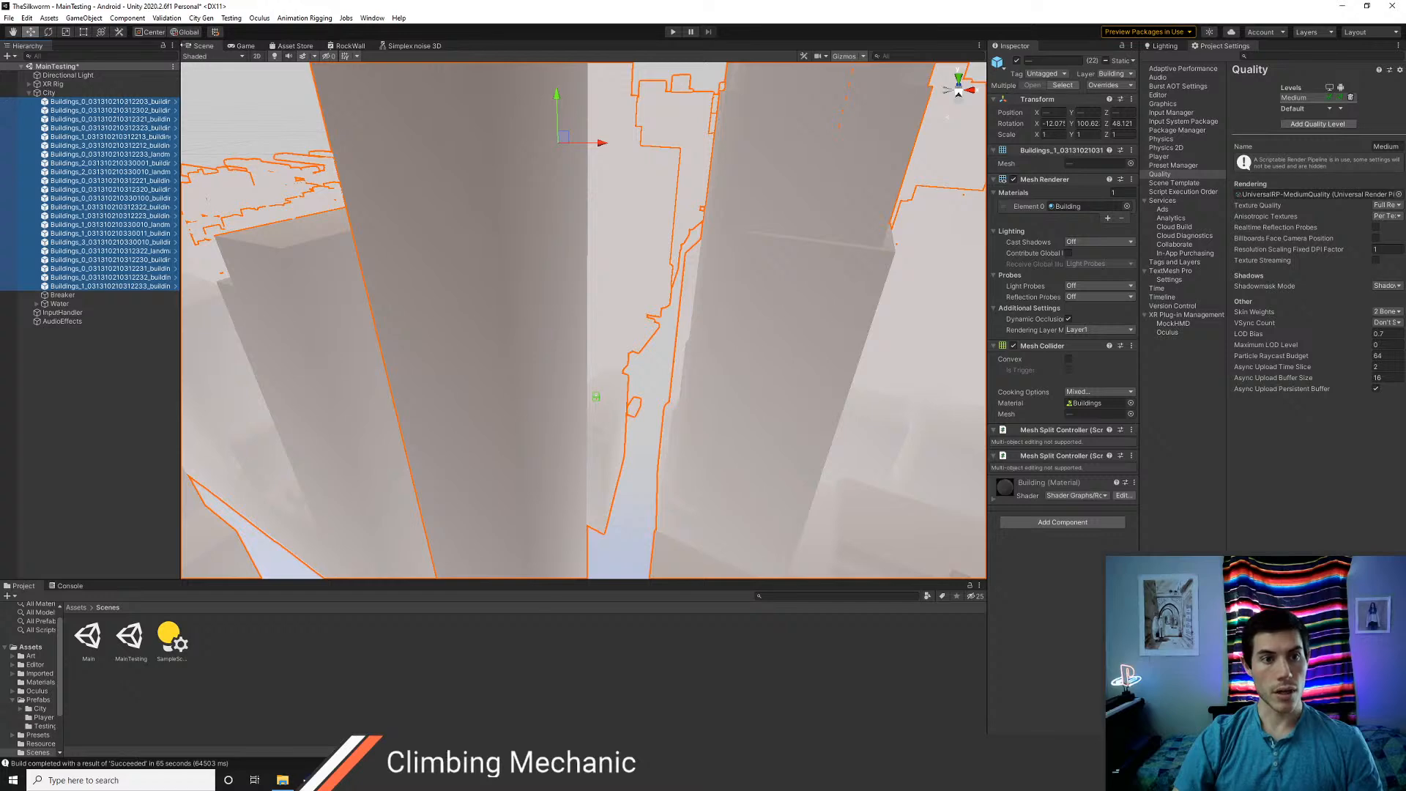
Split the meshes of the pasted Buildings objects into submeshes with the City Gen command
left_click(204, 21)
left_click(211, 40)
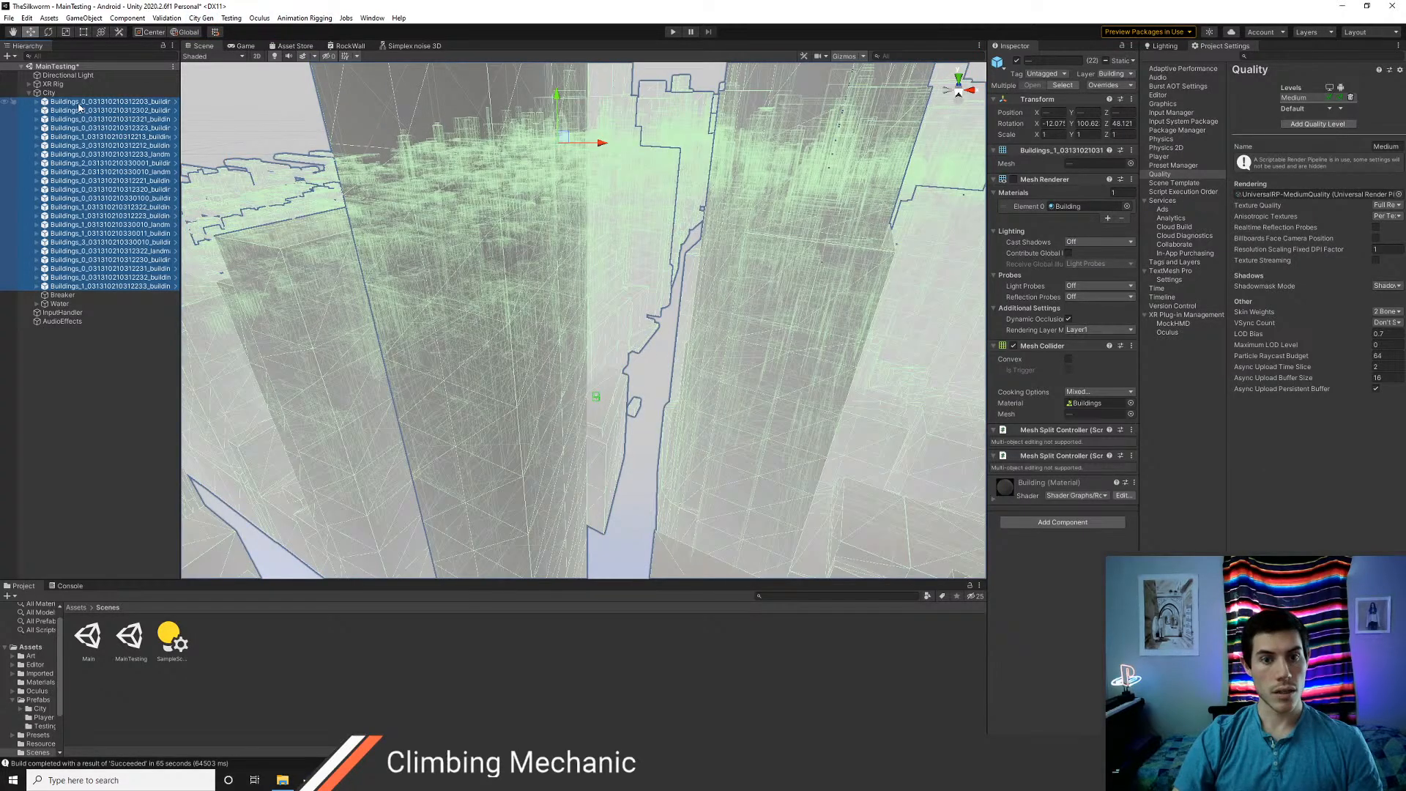
right_click_drag(505, 278, 432, 261)
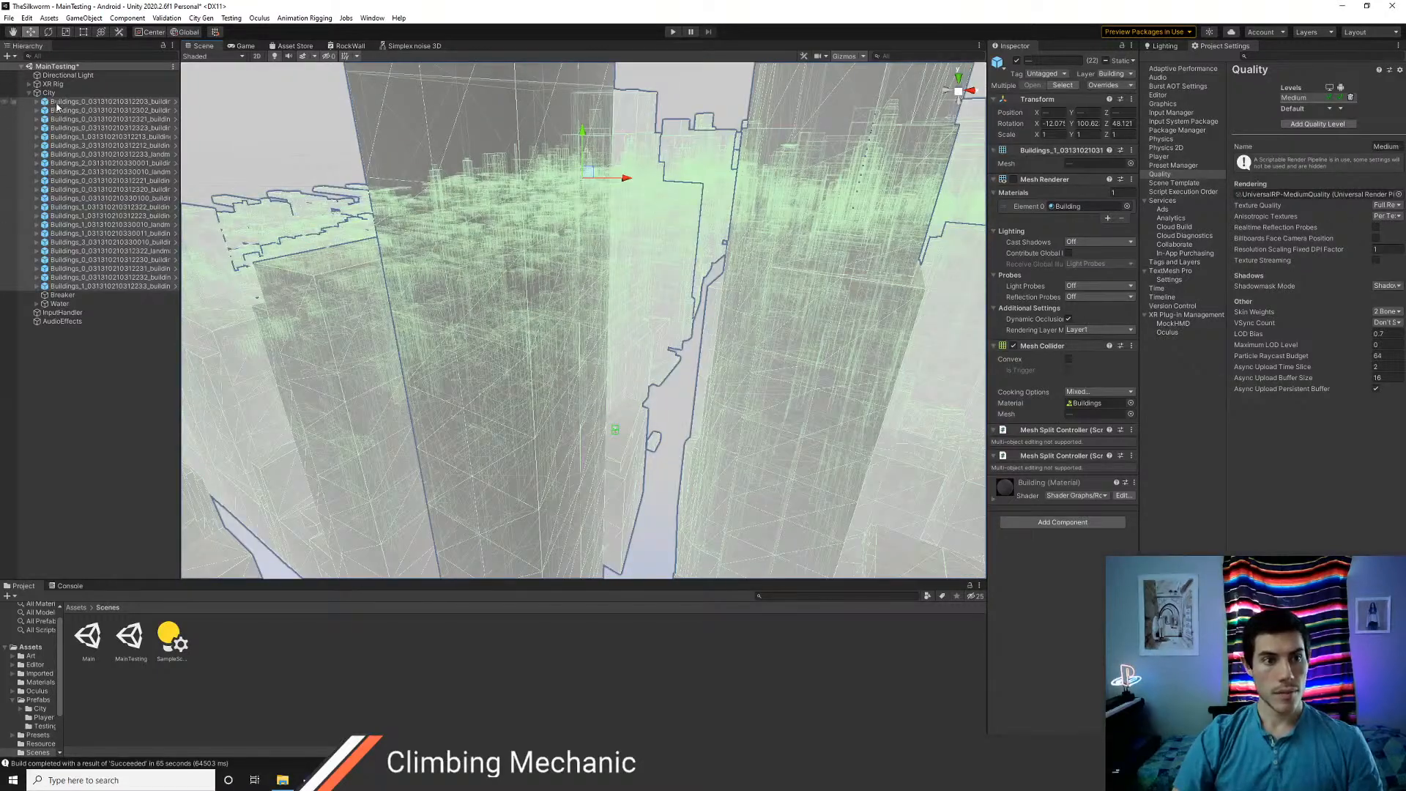
Remove the mesh renderer, mesh filter, Mesh Collider and one of the two Mesh Split Controller components from the selected Buildings parents
right_click(1039, 179)
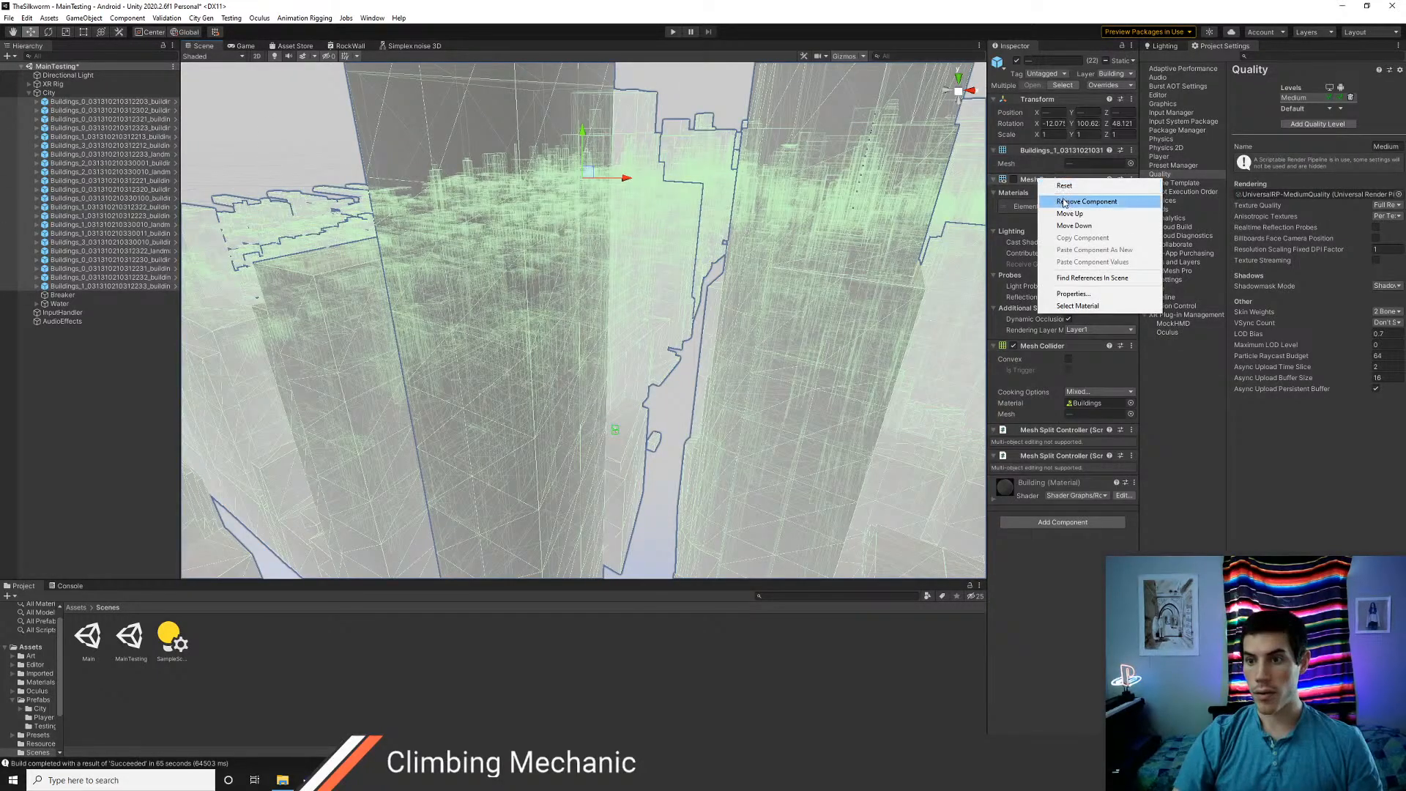
left_click(1064, 203)
right_click(1040, 150)
left_click(1065, 172)
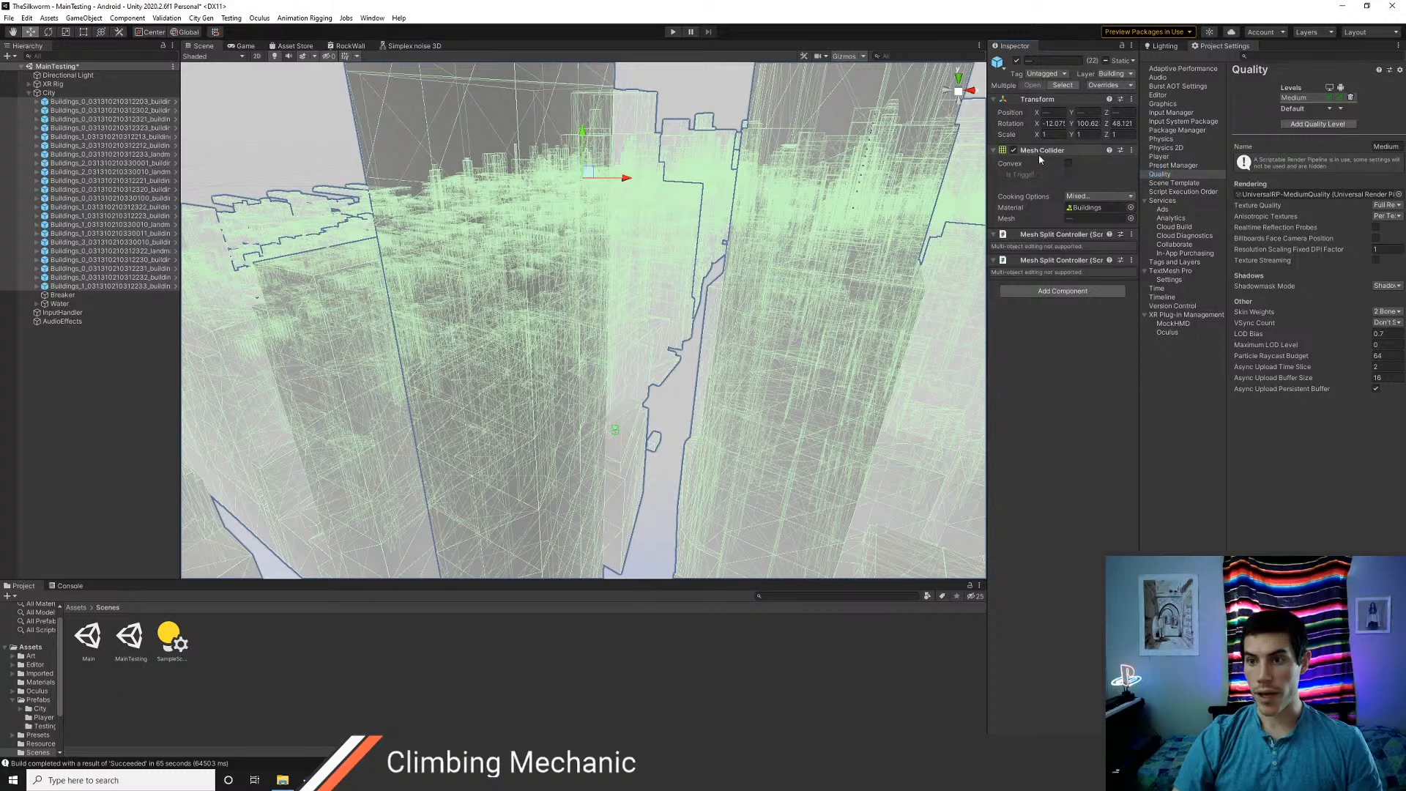
right_click(1038, 156)
left_click(1066, 174)
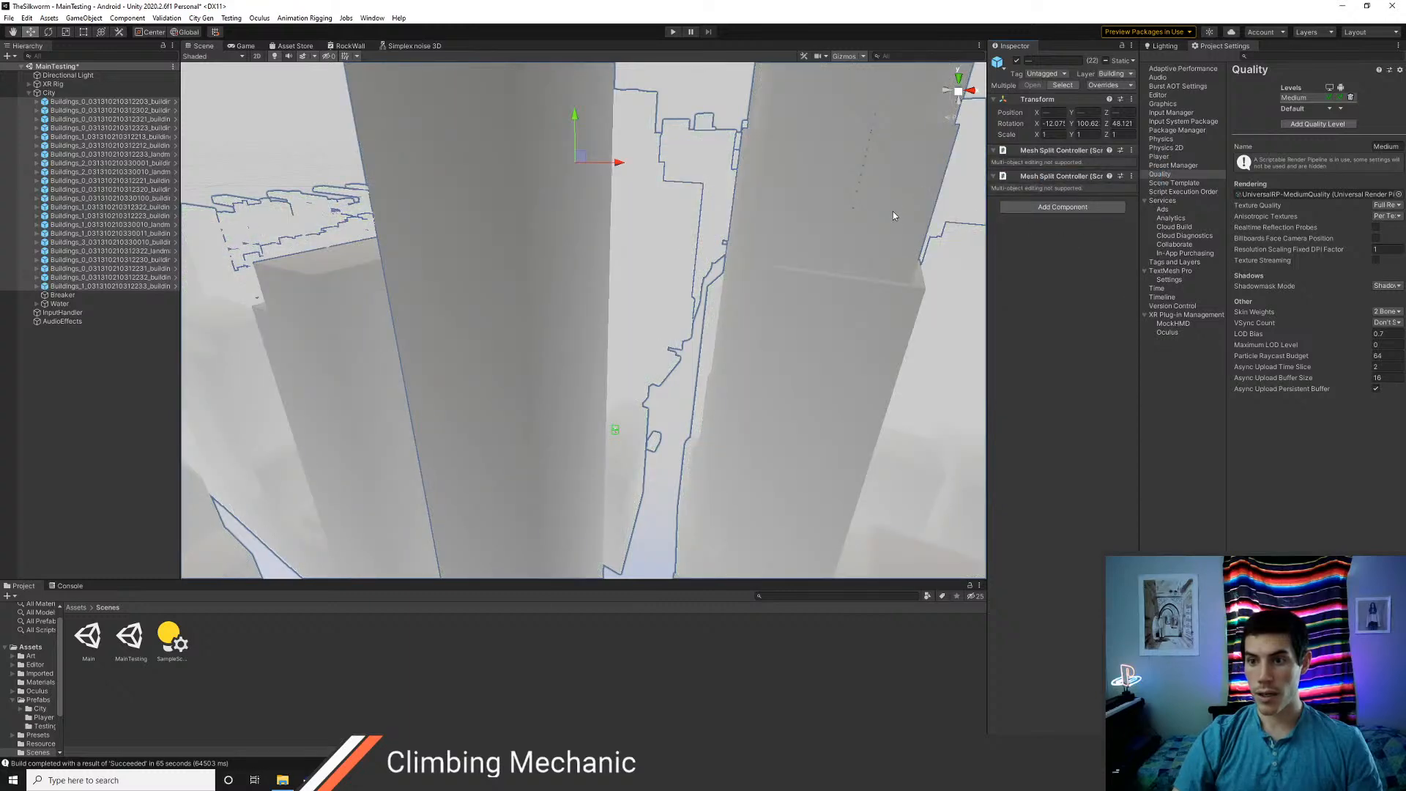
right_click(1061, 177)
left_click(1086, 201)
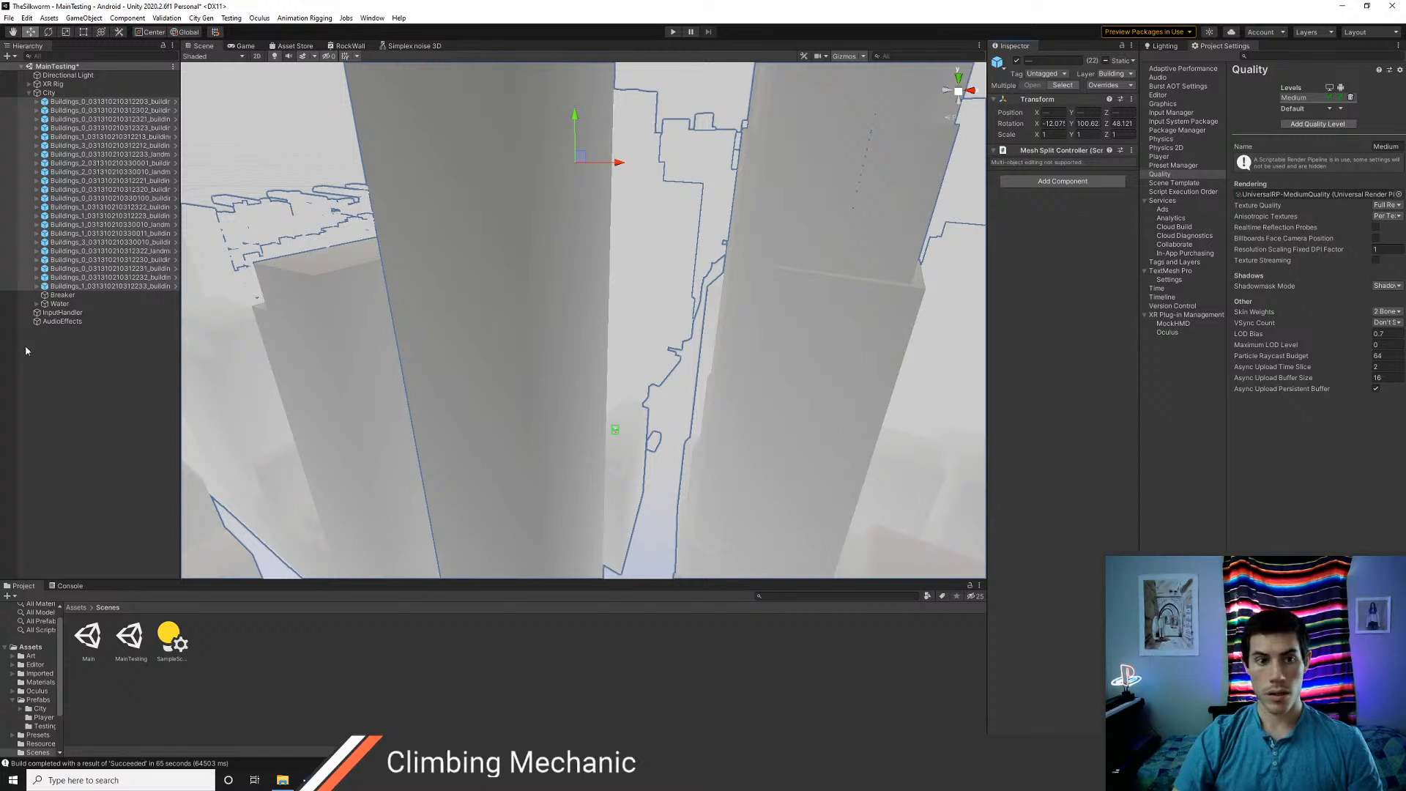
Save the MainTesting scene, test it in Play mode with the headset, and stop playing
left_click(56, 391)
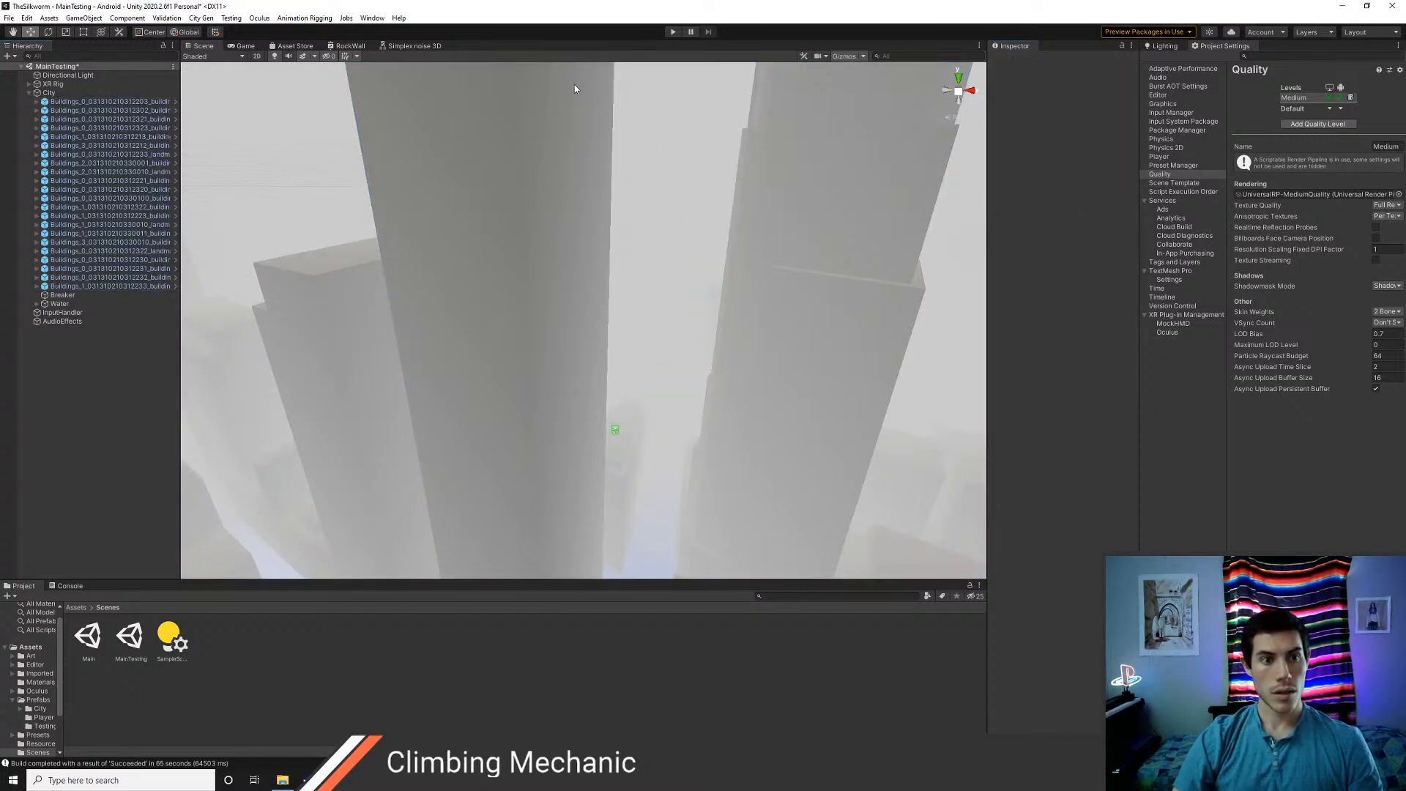
key("ctrl+s")
left_click(673, 33)
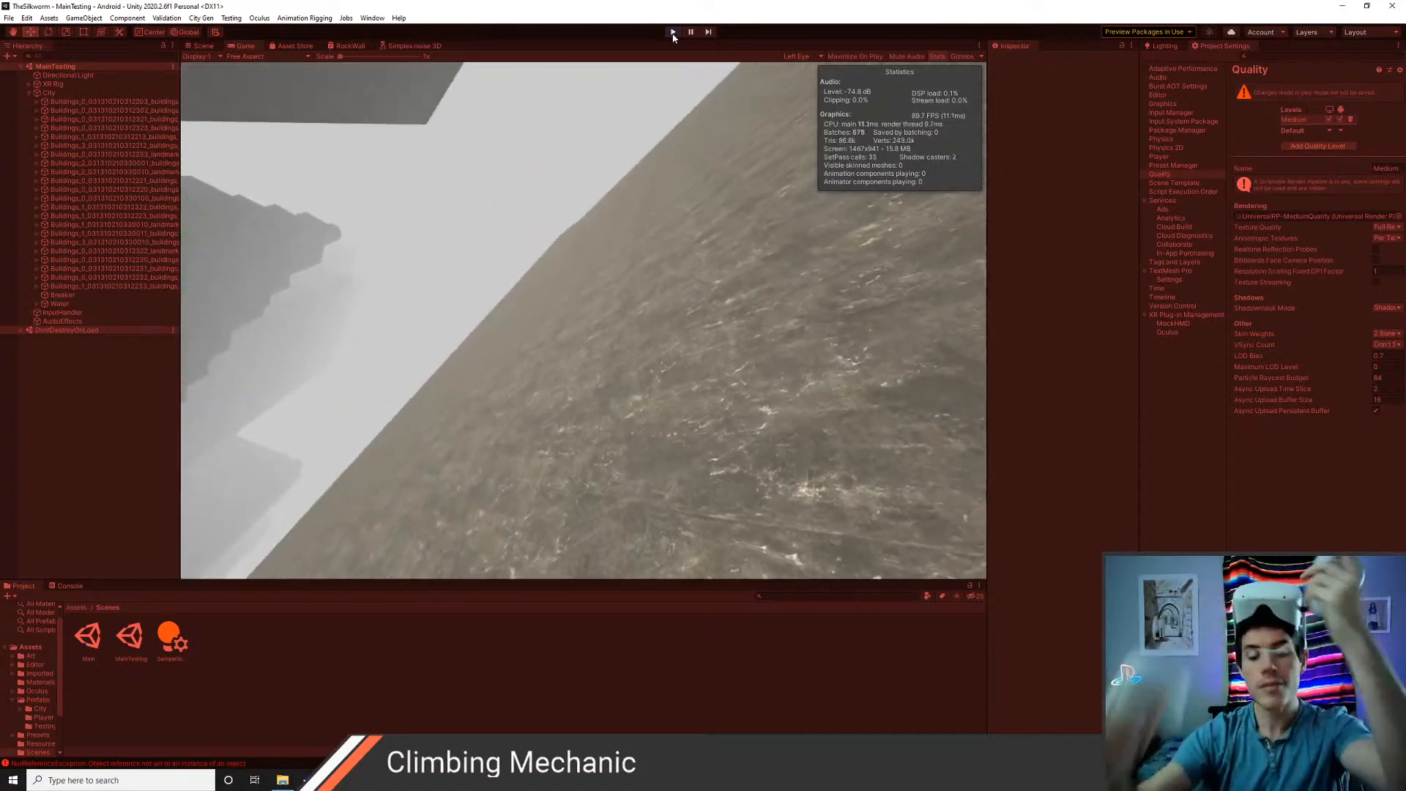
left_click(673, 31)
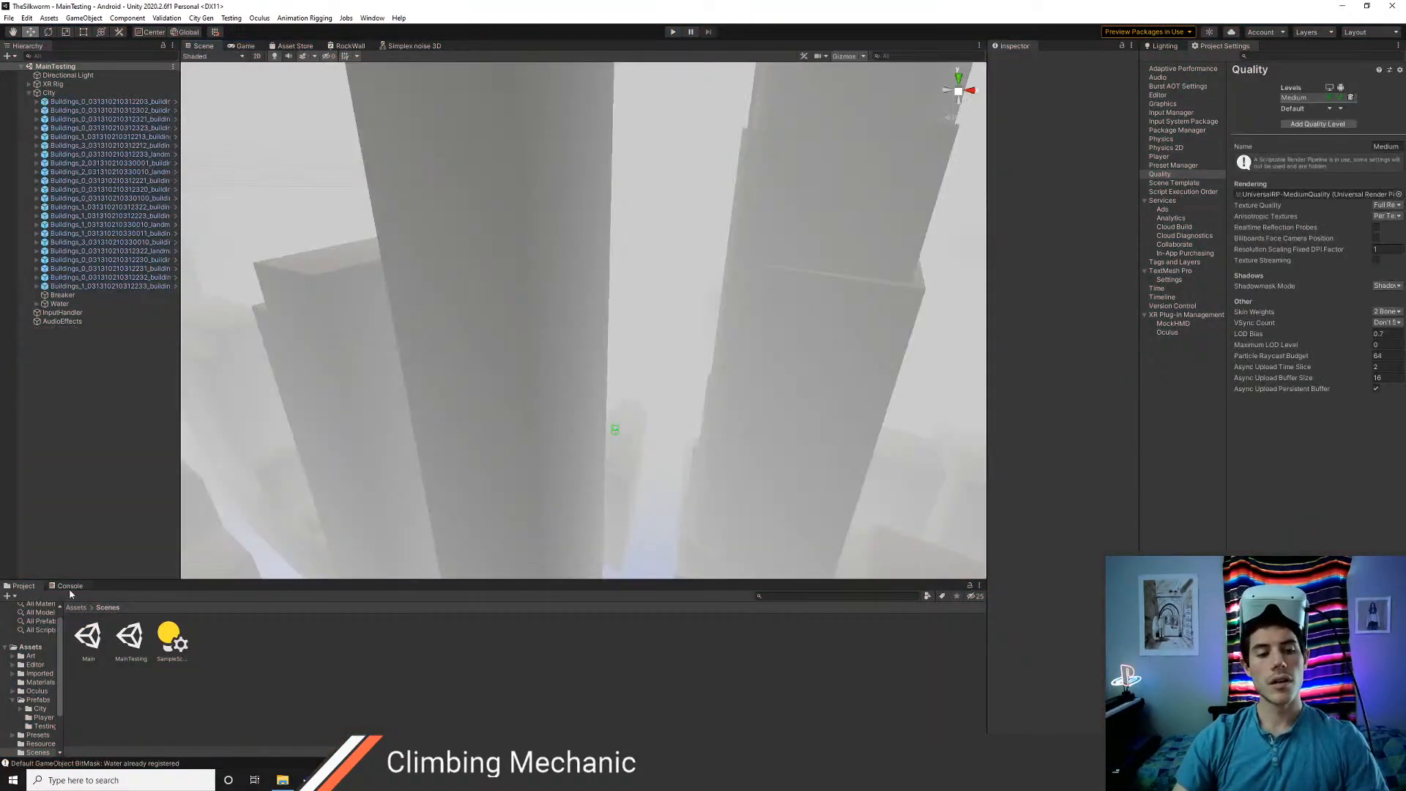
Trace the NullReferenceException to line 203 of Climb.cs and inspect the LeftHand Controller's components in Unity
left_click(69, 587)
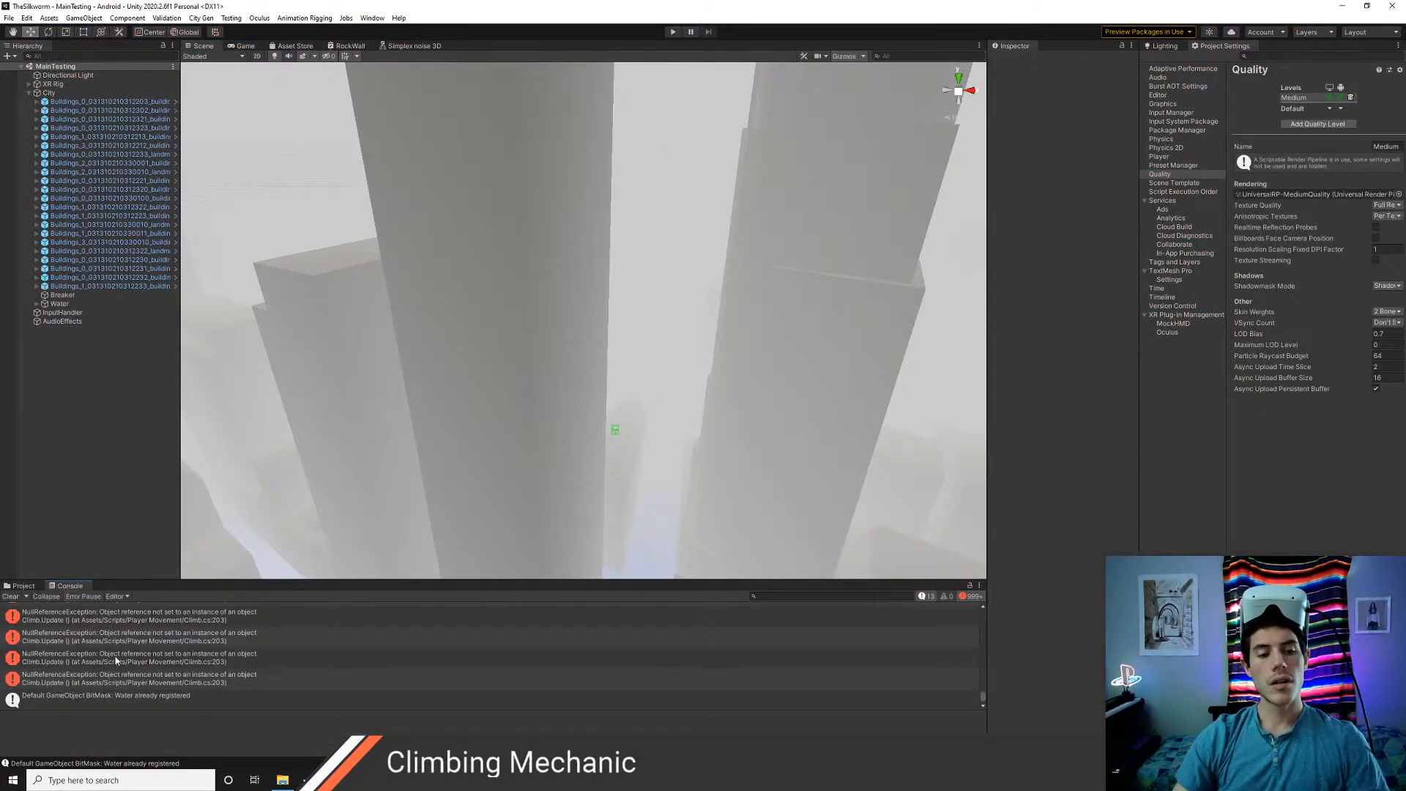
double_click(92, 630)
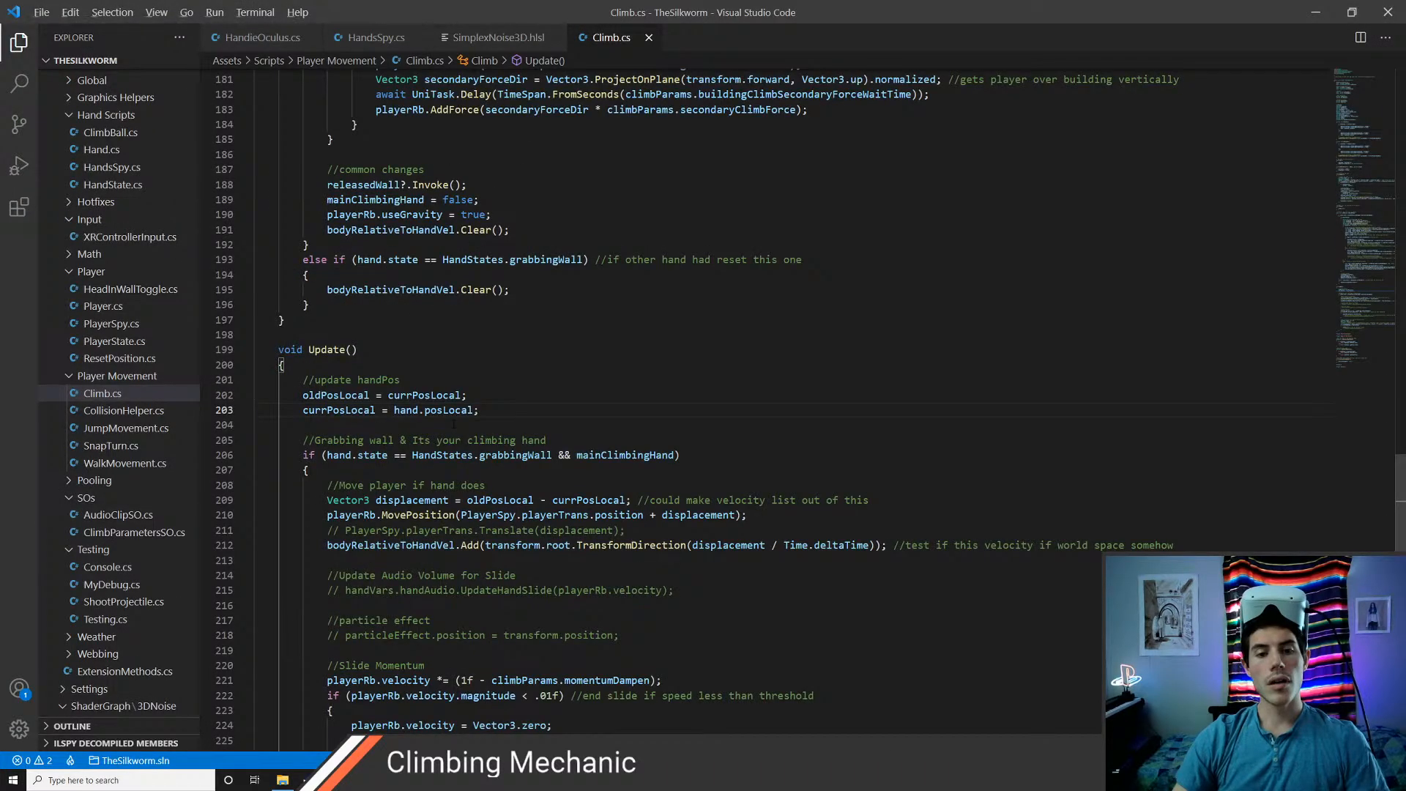
key("alt+Tab")
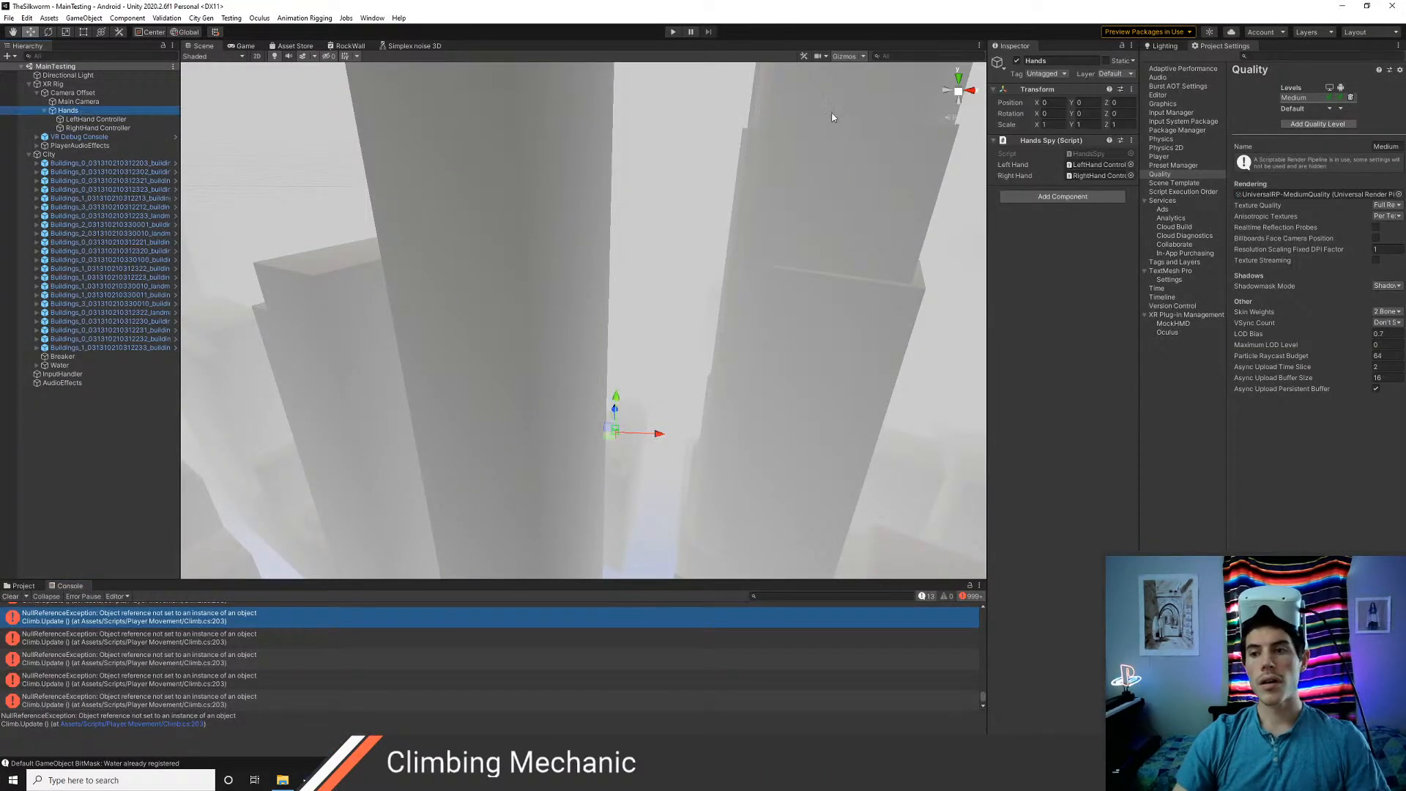
left_click(93, 120)
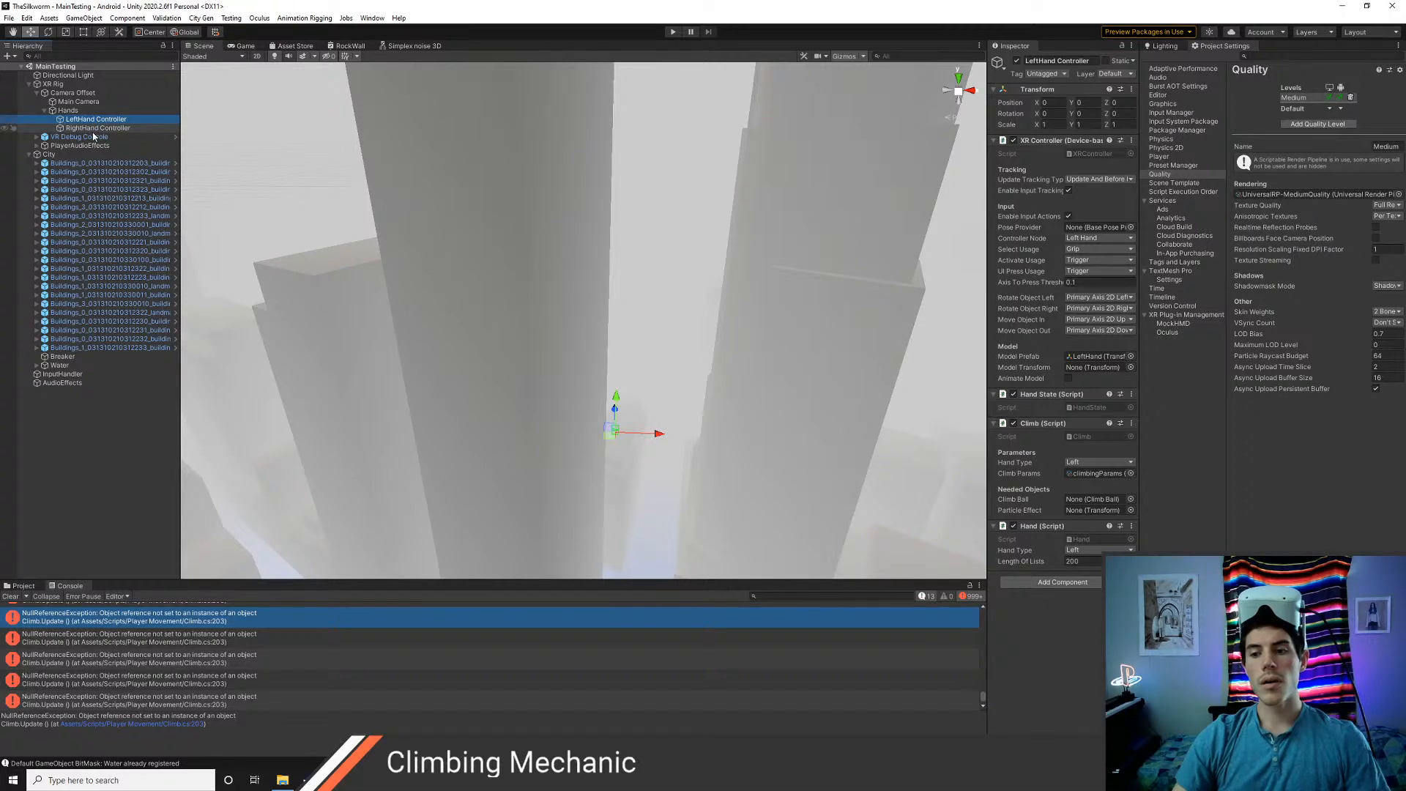
Compare the RightHand and LeftHand Controller components and review the scripts attached to the XR Rig
left_click(94, 128)
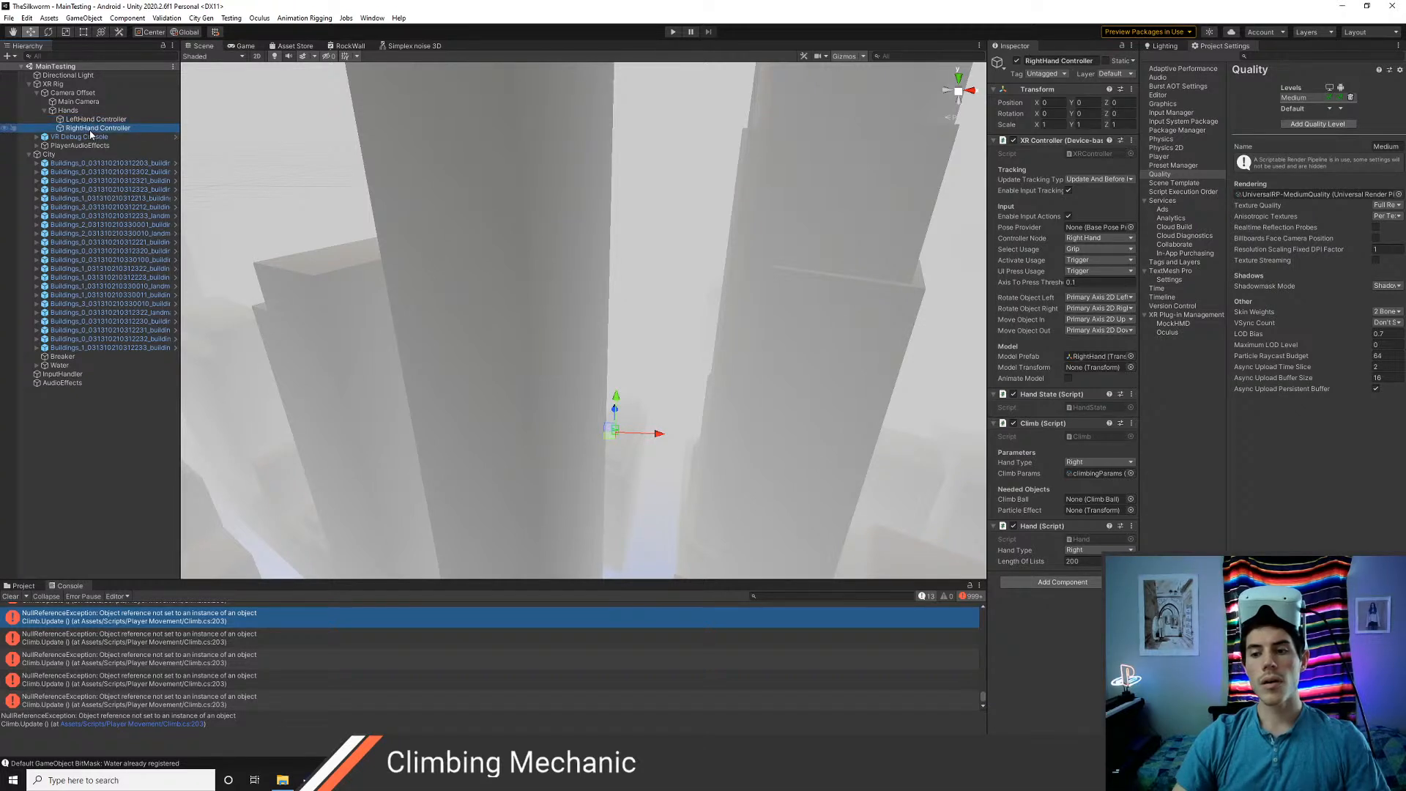
left_click(89, 119)
left_click(71, 84)
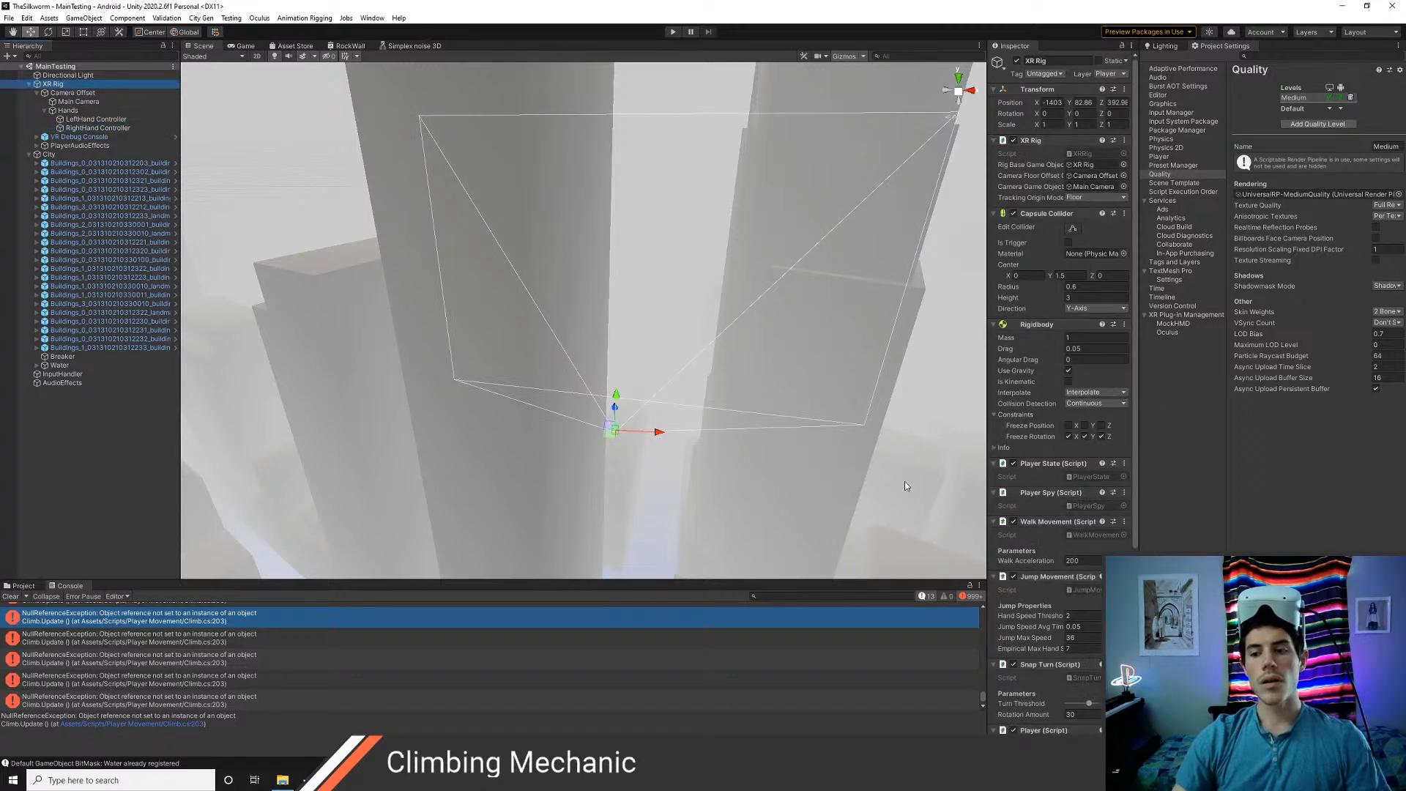
scroll(1088, 586, "down", 5)
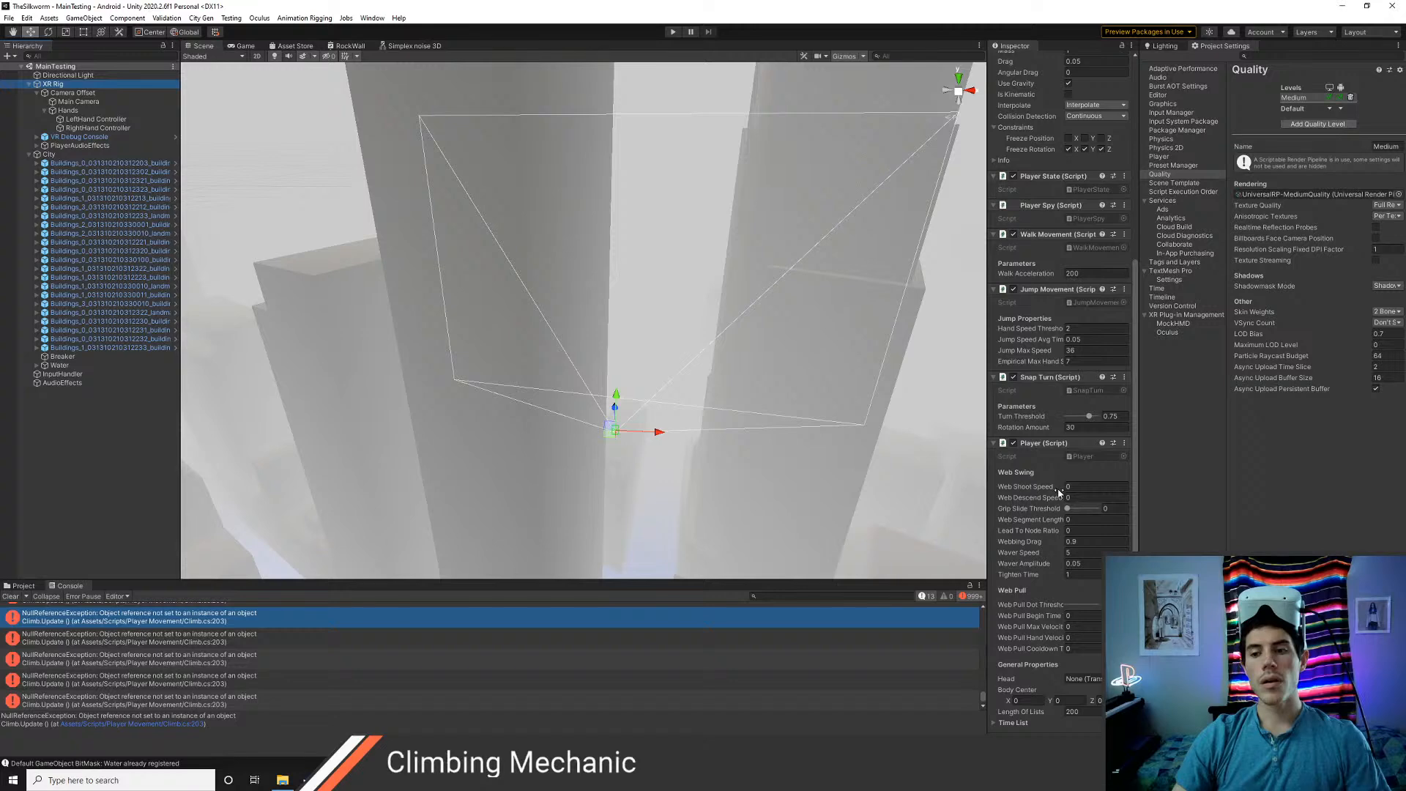
scroll(1056, 479, "up", 3)
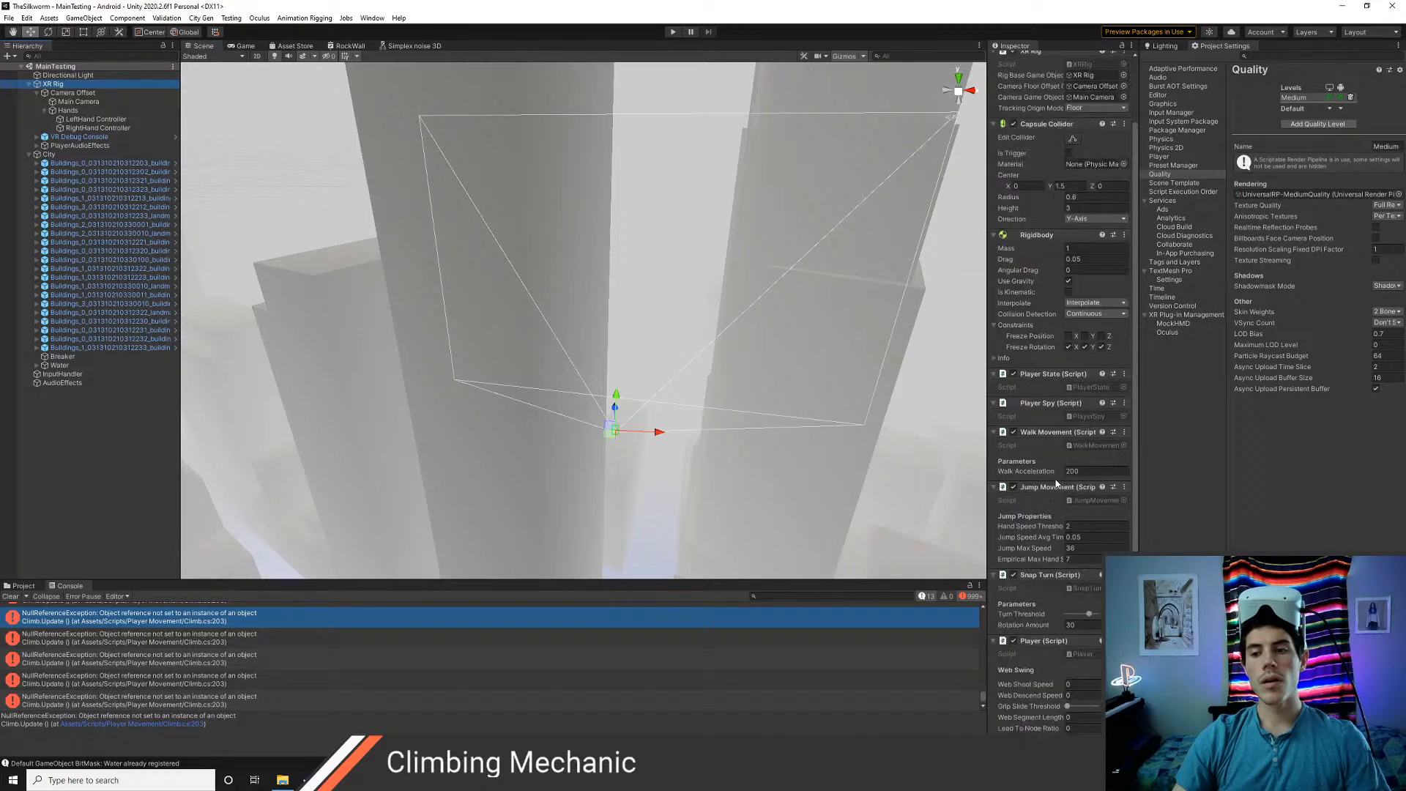
scroll(1056, 483, "up", 2)
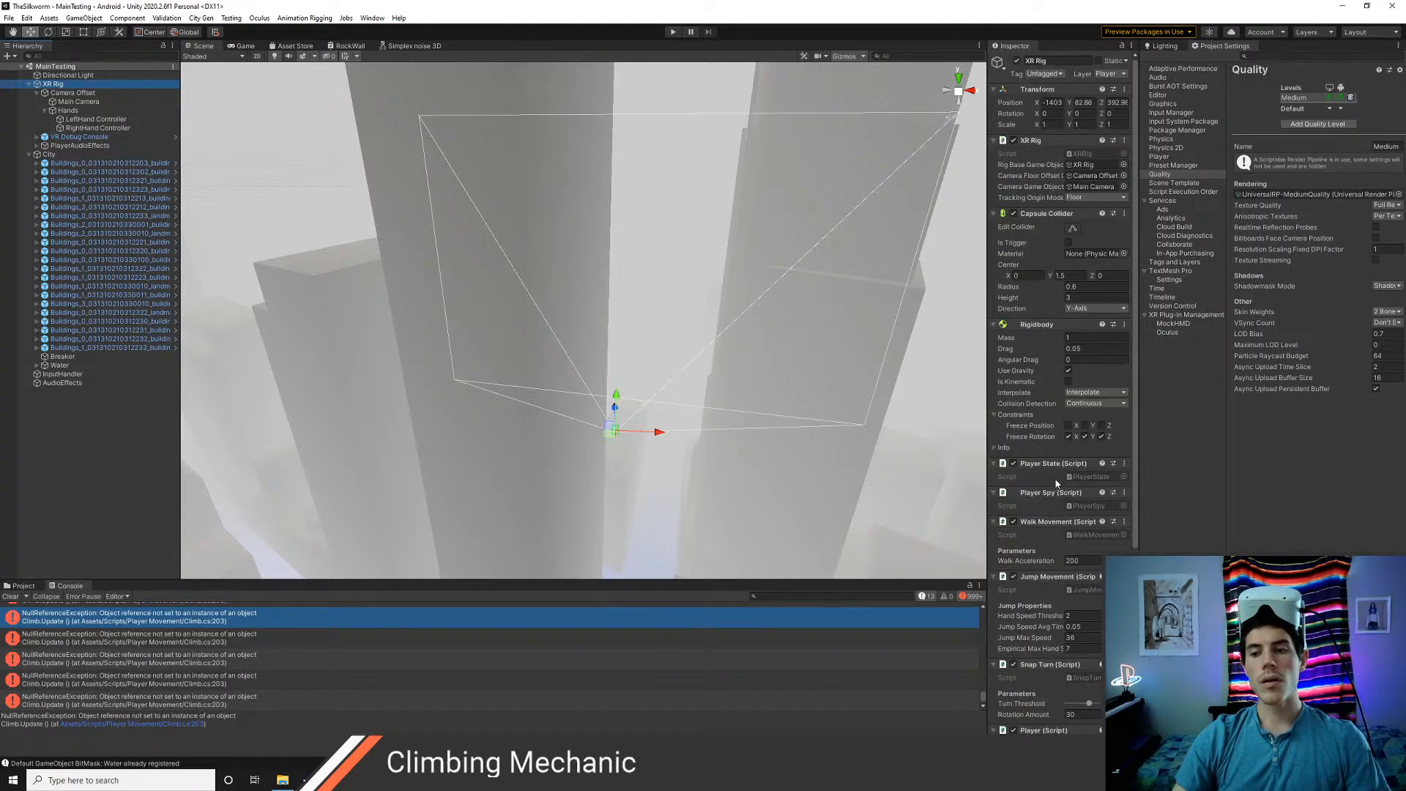
Inspect the Camera Offset, Main Camera and Hands objects, and check which controllers the Hands Spy component references
left_click(73, 93)
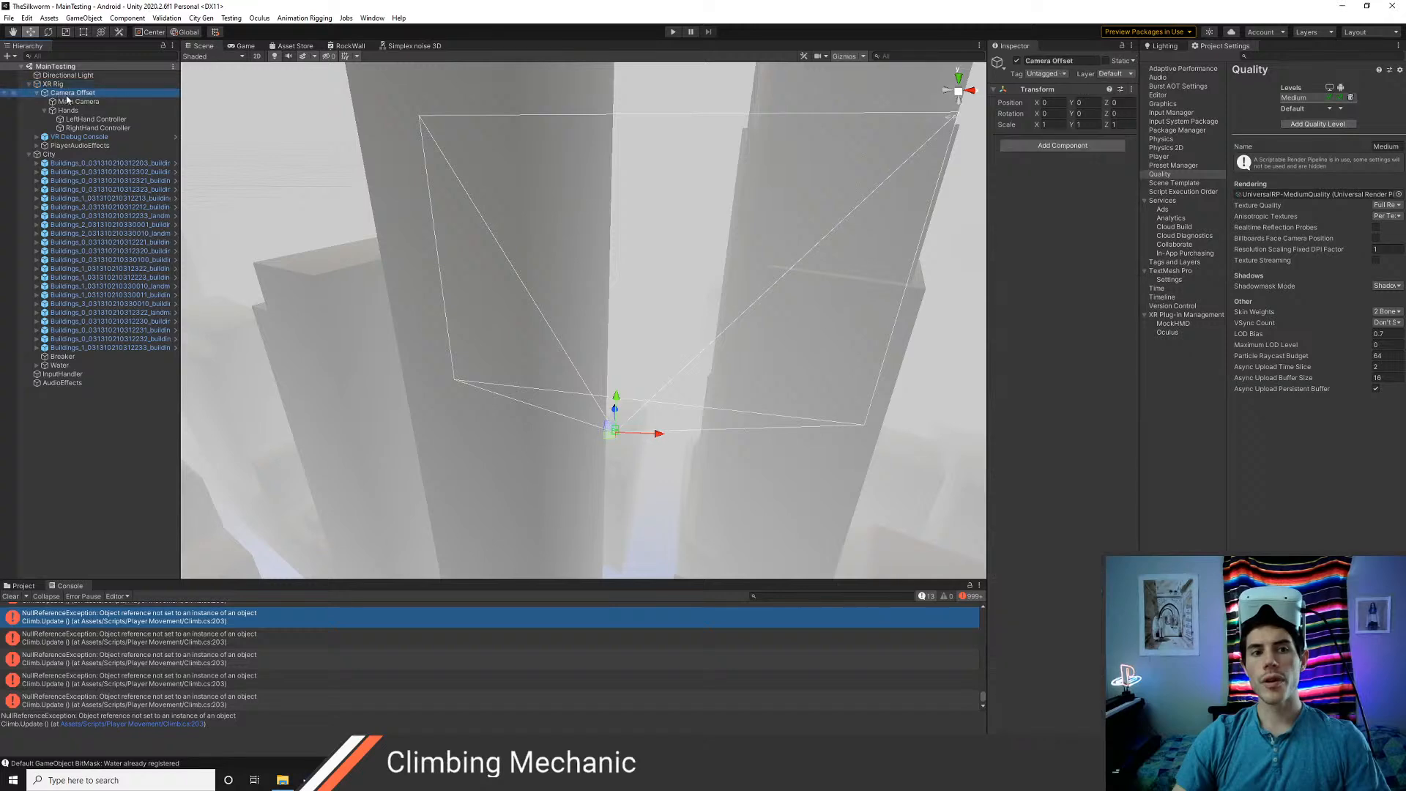
left_click(76, 102)
left_click(70, 110)
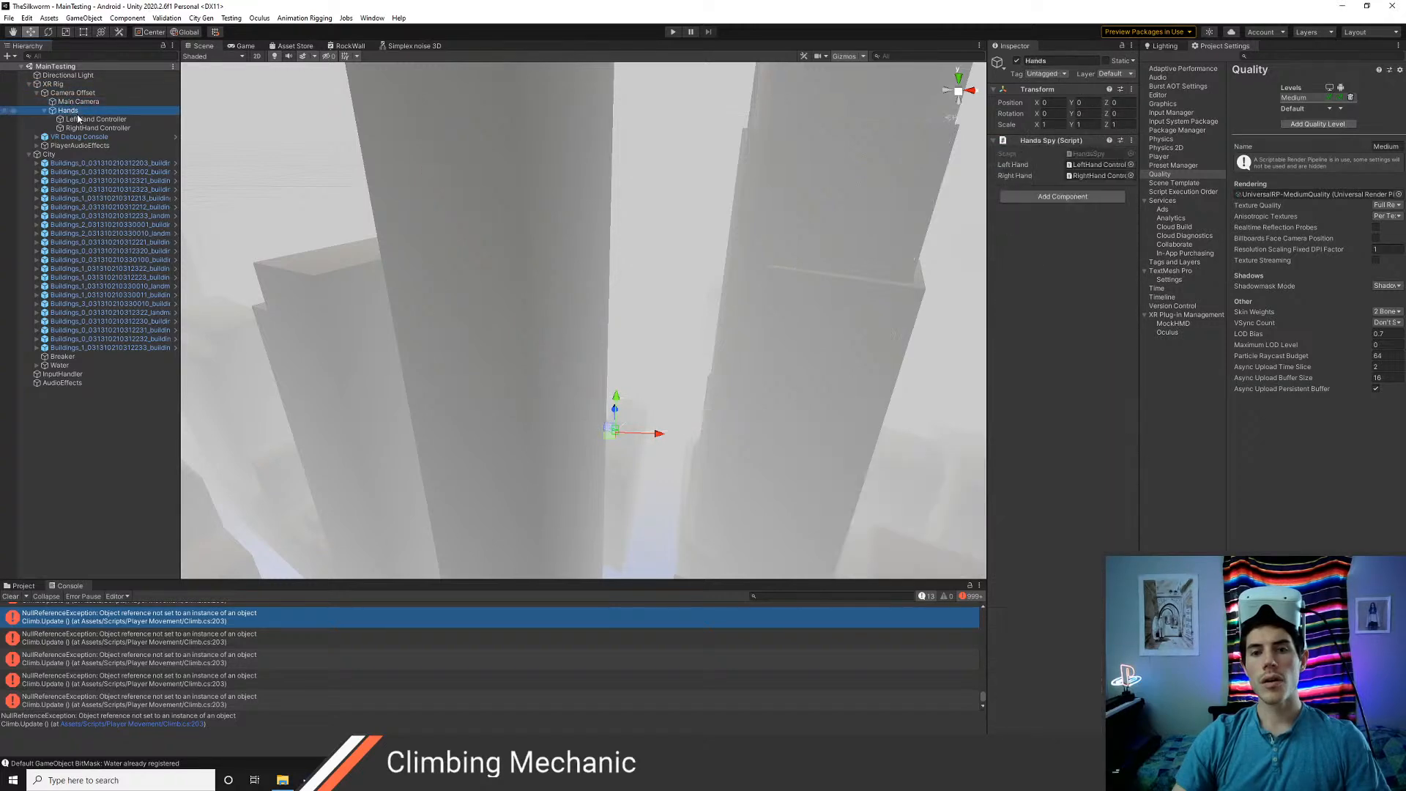
left_click(79, 121)
left_click(70, 111)
left_click(1098, 164)
left_click(1096, 176)
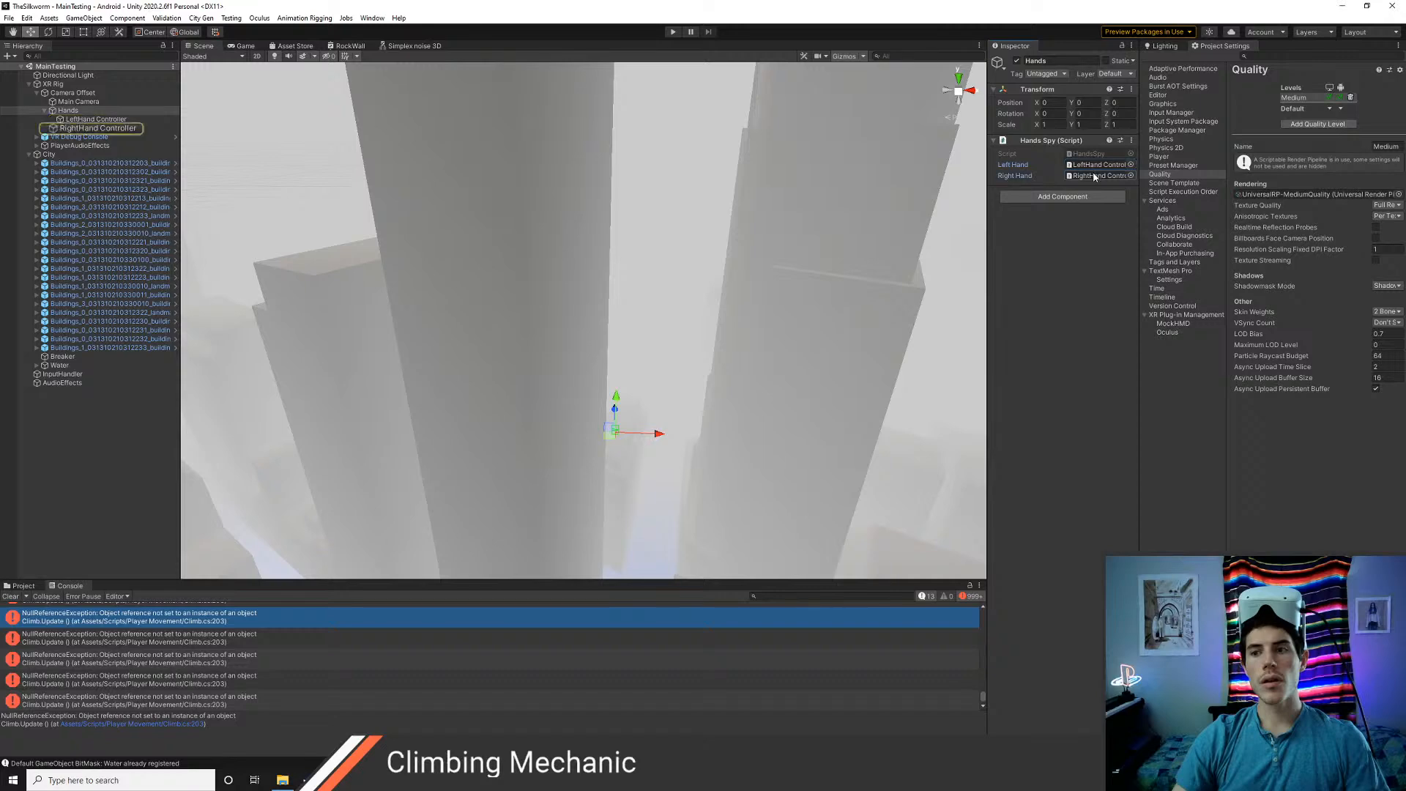
Examine the code at Climb.cs line 203 and trace the earliest console error to line 20 of HandsSpy.cs
double_click(173, 621)
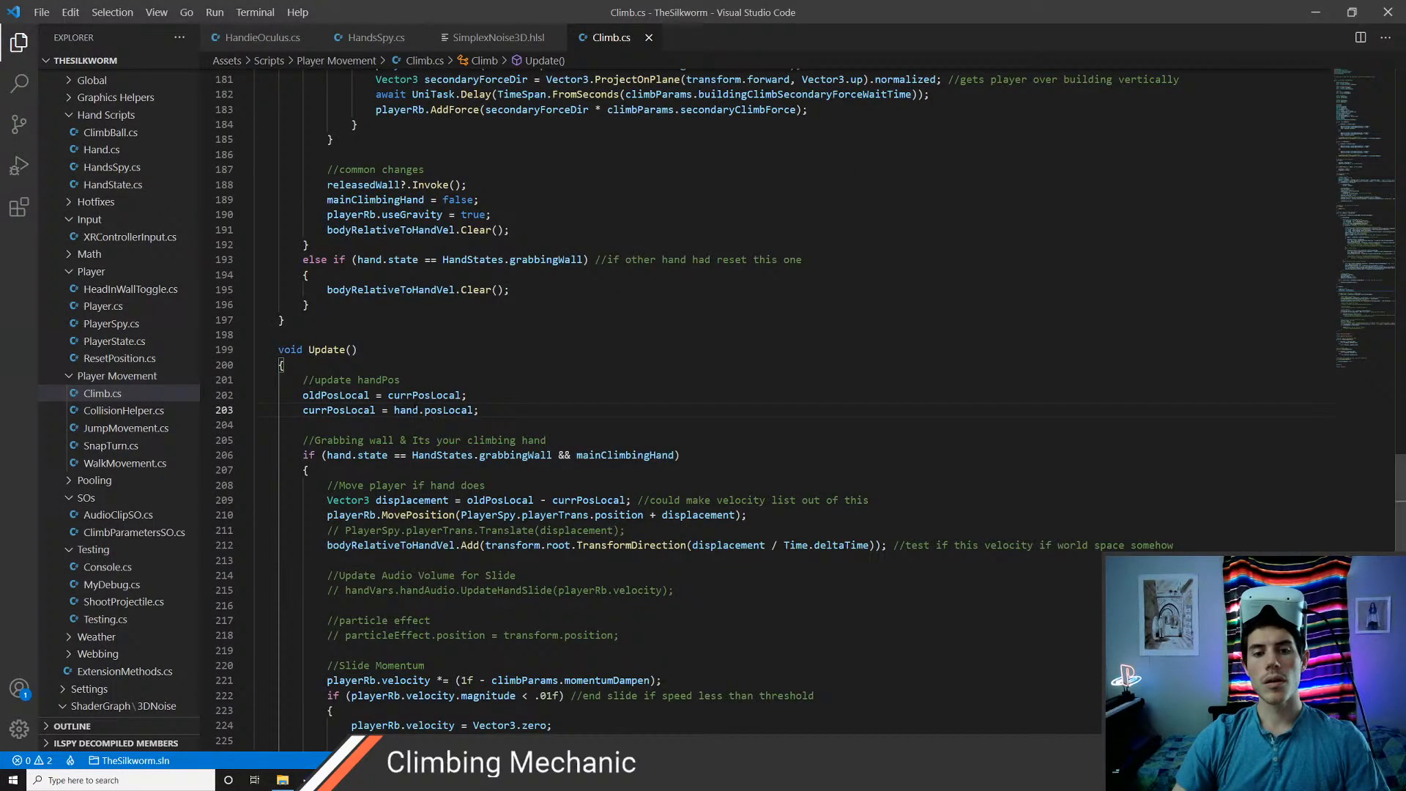
key("alt+Tab")
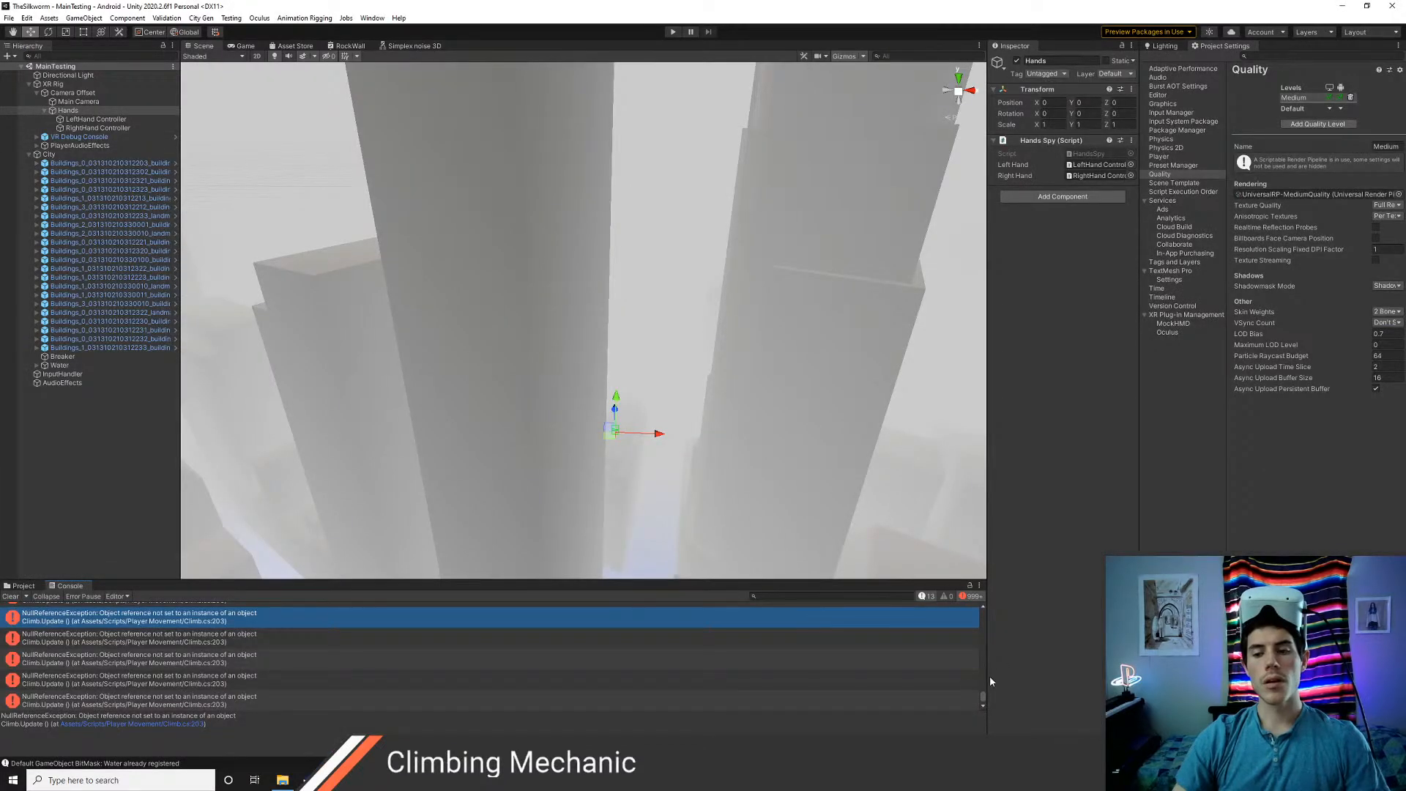
left_click_drag(984, 697, 988, 592)
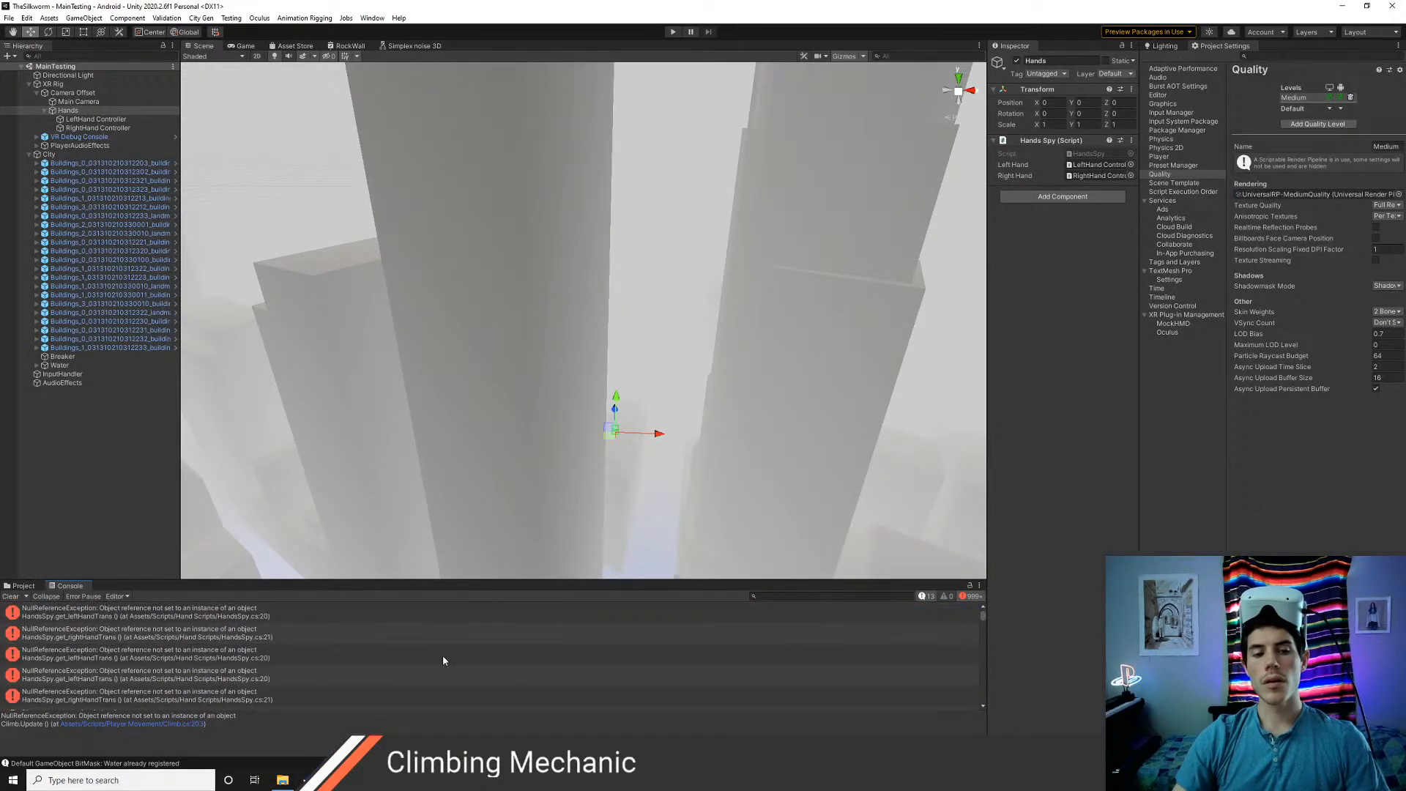
double_click(178, 616)
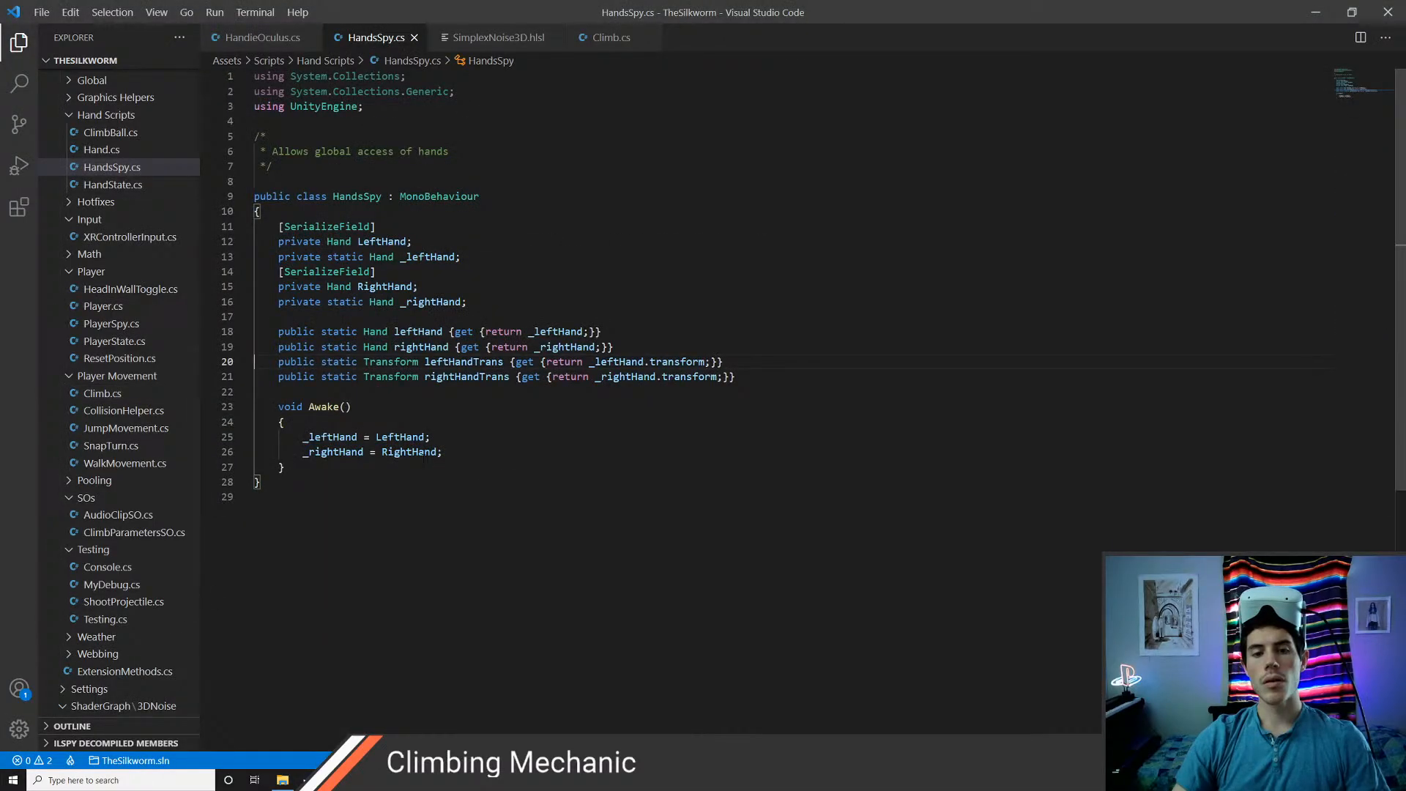
key("alt+Tab")
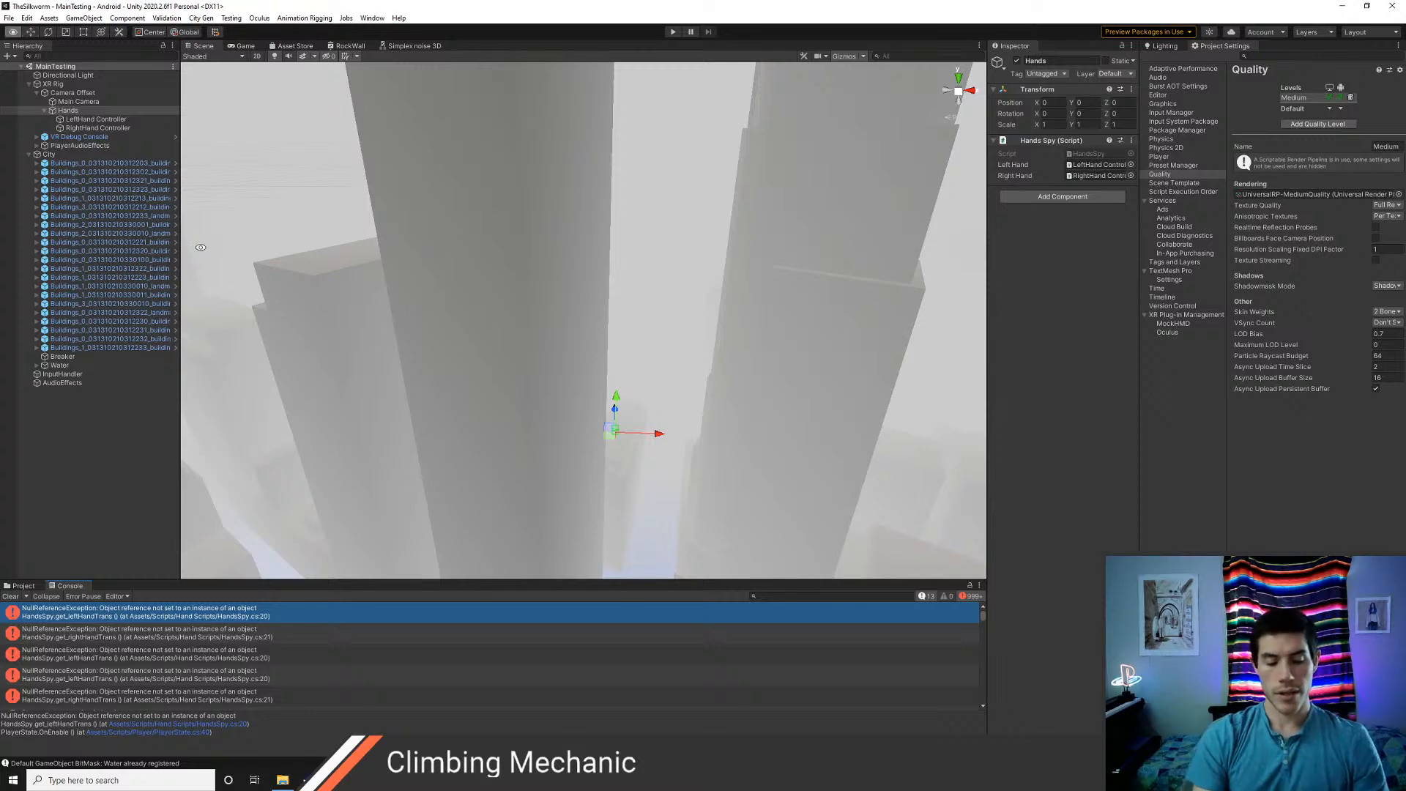
Switch to Visual Studio Code and find HandsSpy.cs by file name to review its hand fields
key("alt+Tab")
key("ctrl+p")
type("hand")
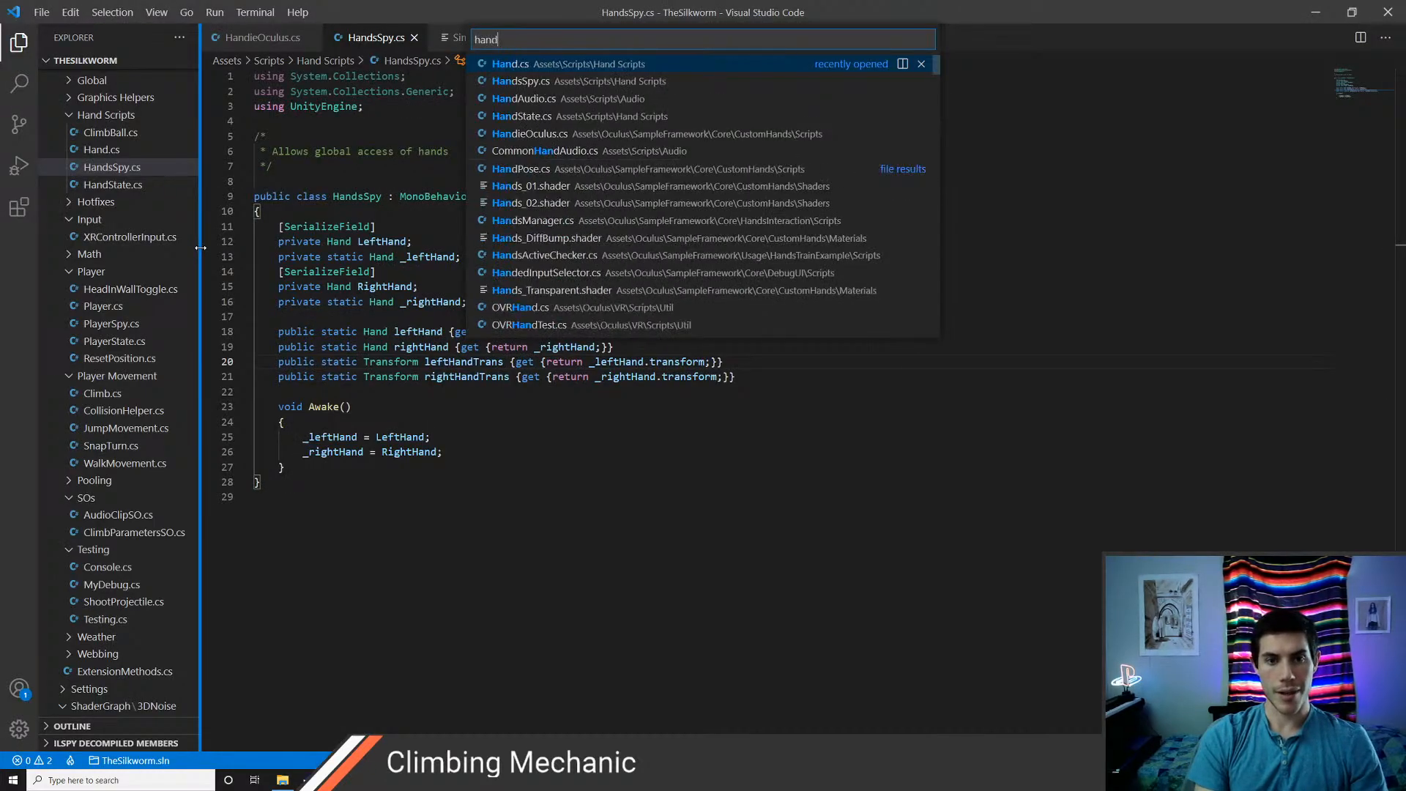
type("sspy")
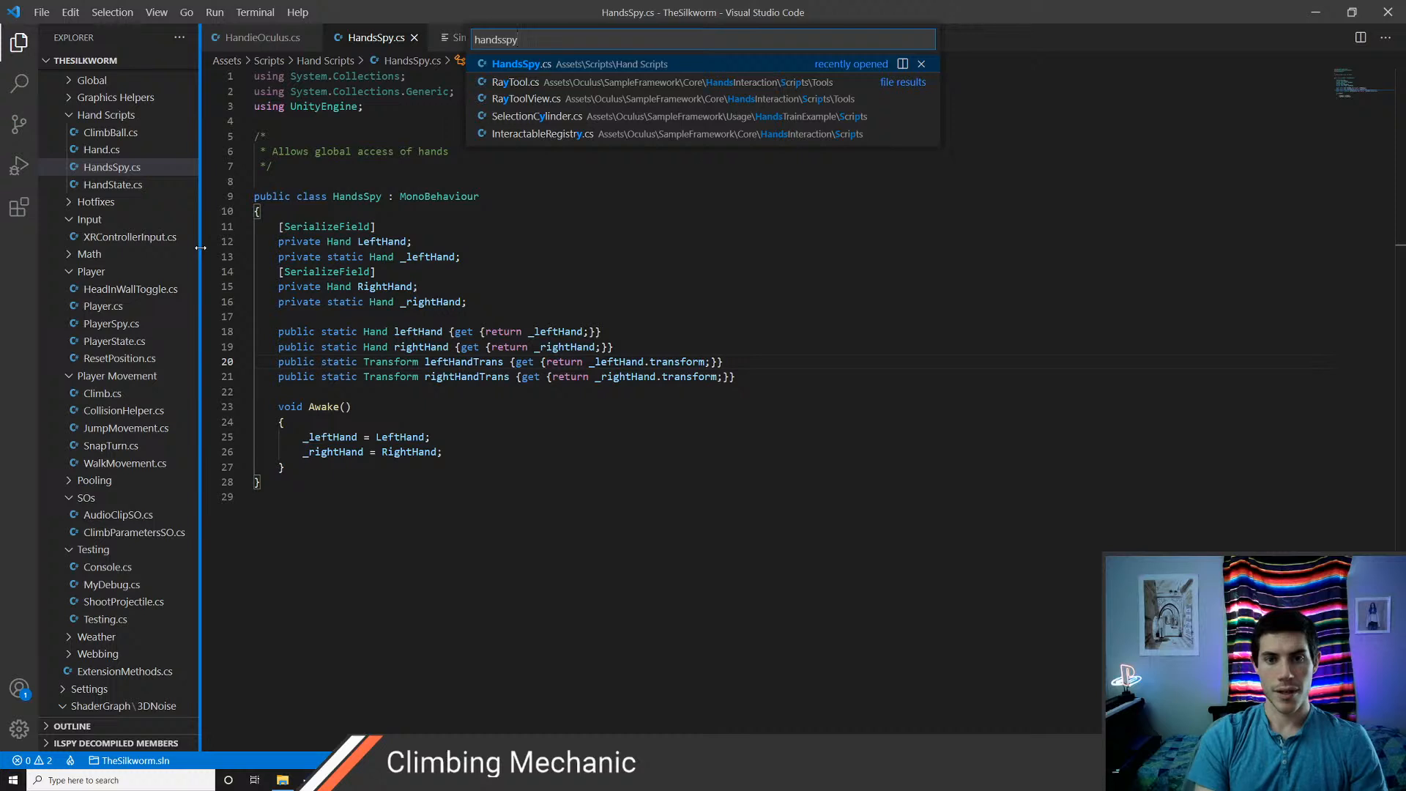
key("Return")
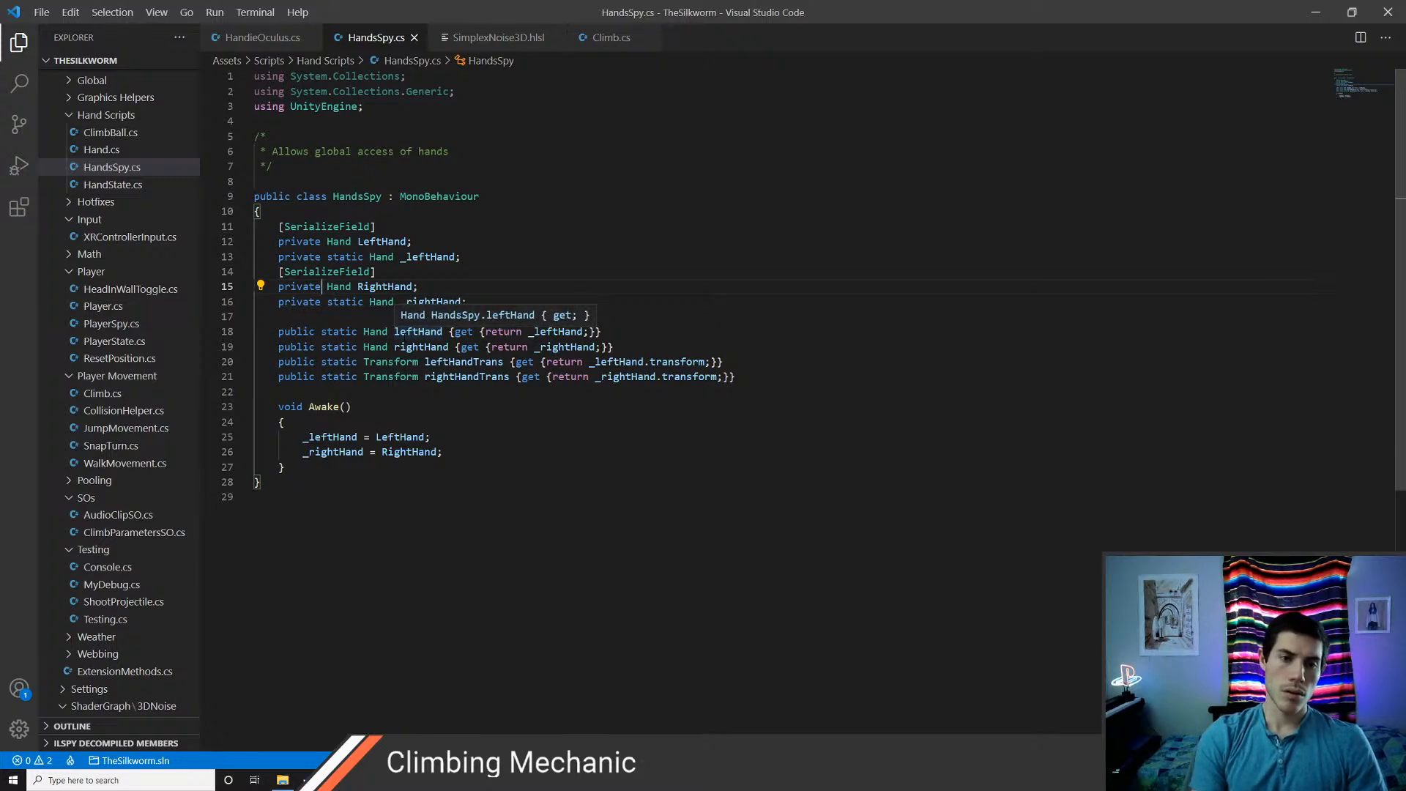
Try making the RightHand field public instead of private in HandsSpy.cs
key("BackSpace")
key("BackSpace")
key("BackSpace")
key("BackSpace")
key("BackSpace")
key("BackSpace")
key("BackSpace")
type("public")
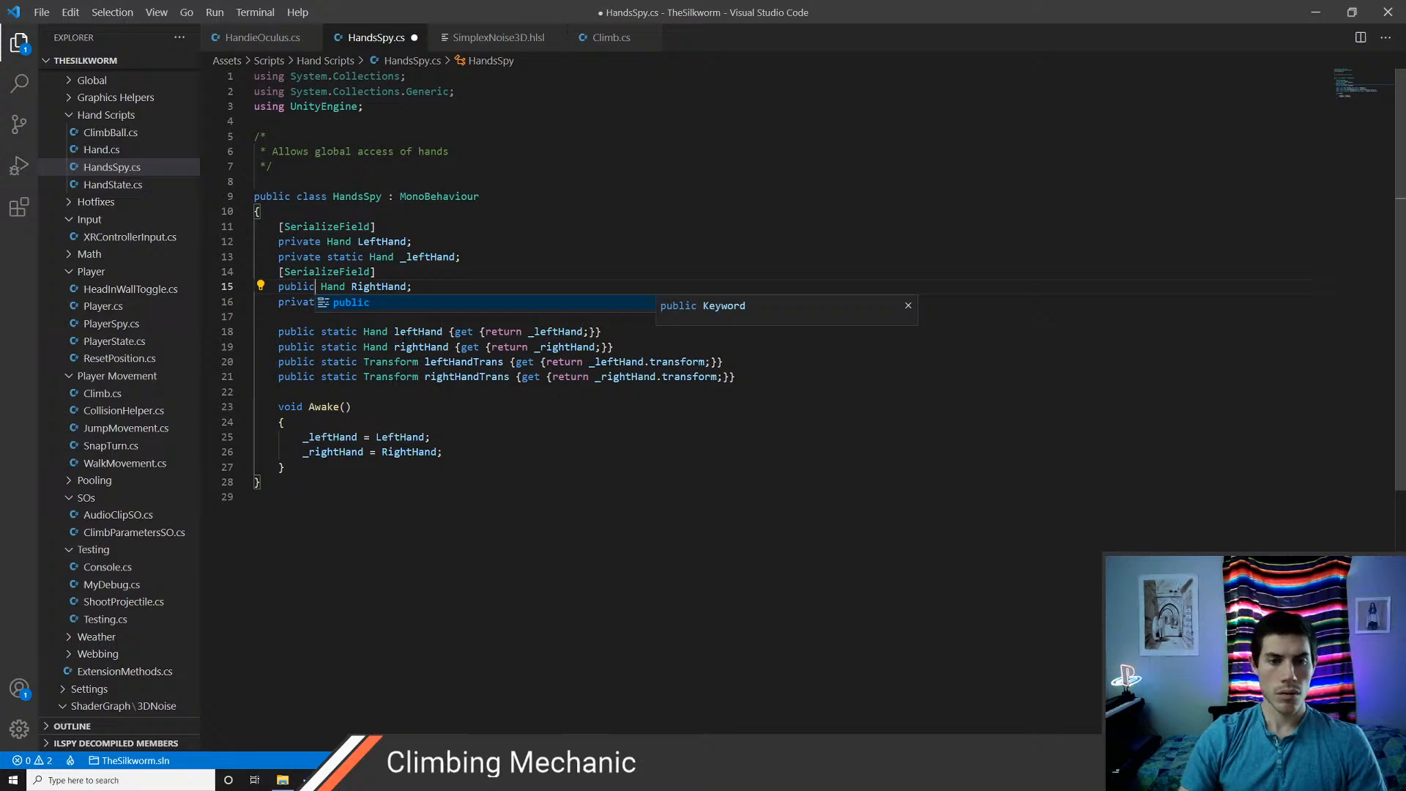
key("Escape")
key("Up")
key("Up")
key("Up")
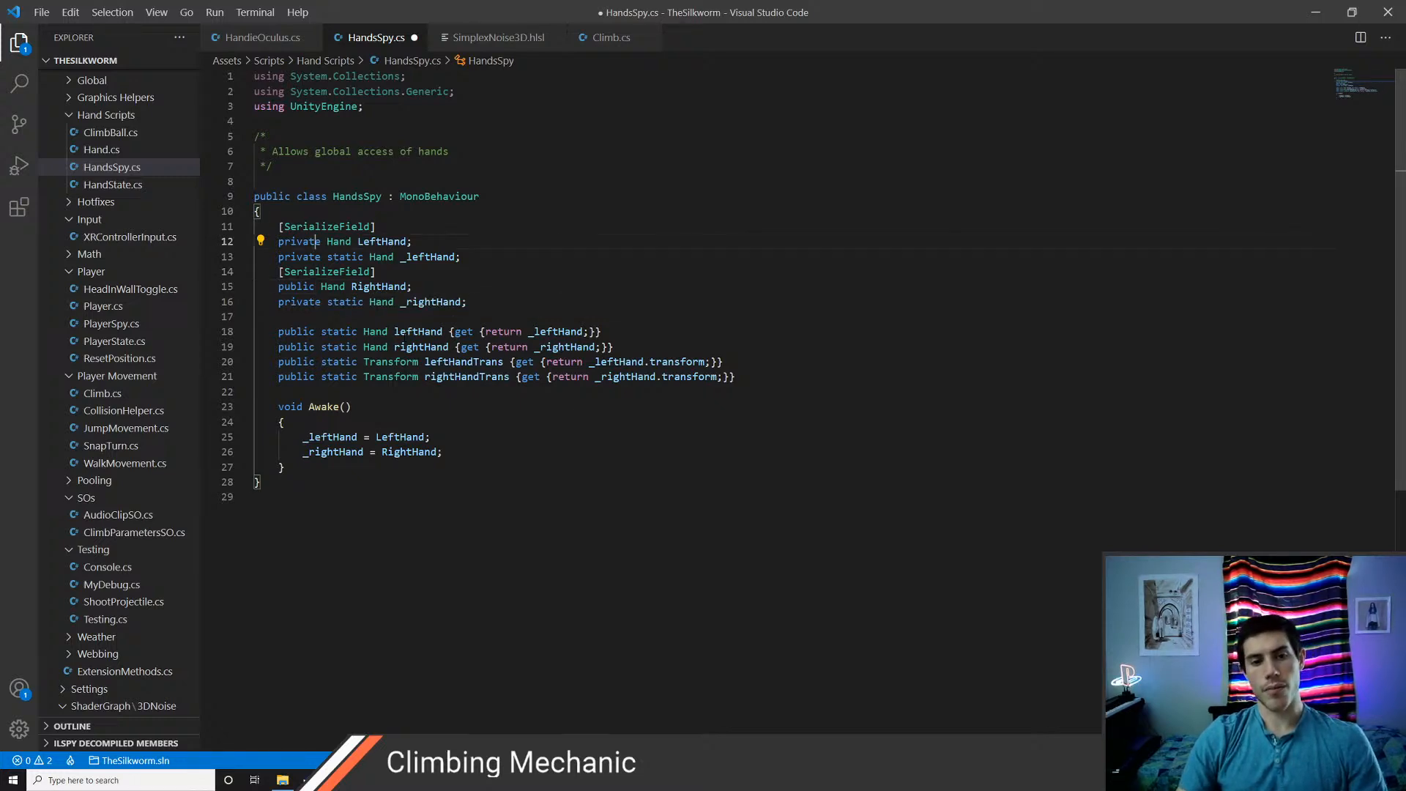
Restore the RightHand field's private modifier on line 15 and save HandsSpy.cs
key("Down")
key("Down")
key("Down")
key("BackSpace")
key("BackSpace")
key("BackSpace")
key("BackSpace")
key("BackSpace")
key("BackSpace")
type("priva")
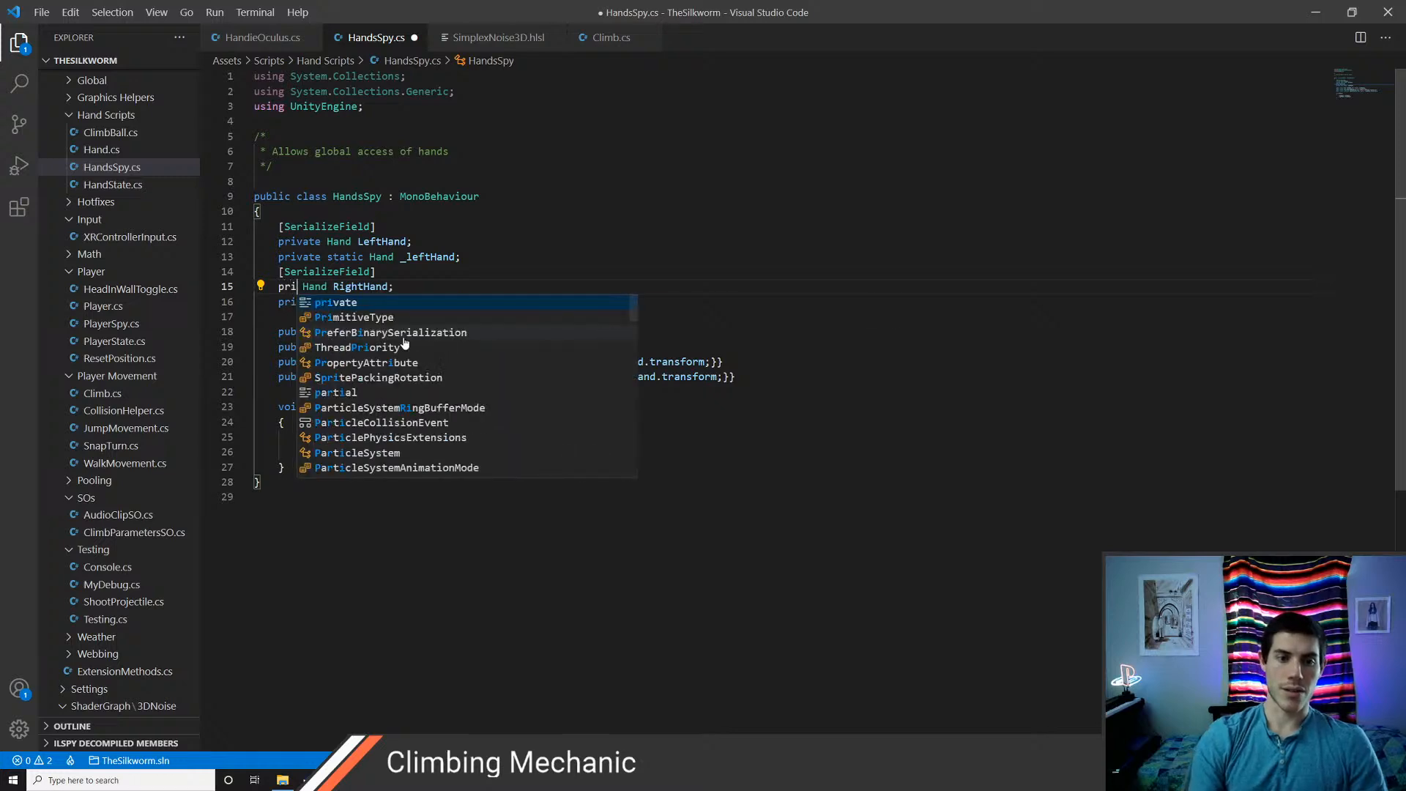
key("Return")
key("ctrl+s")
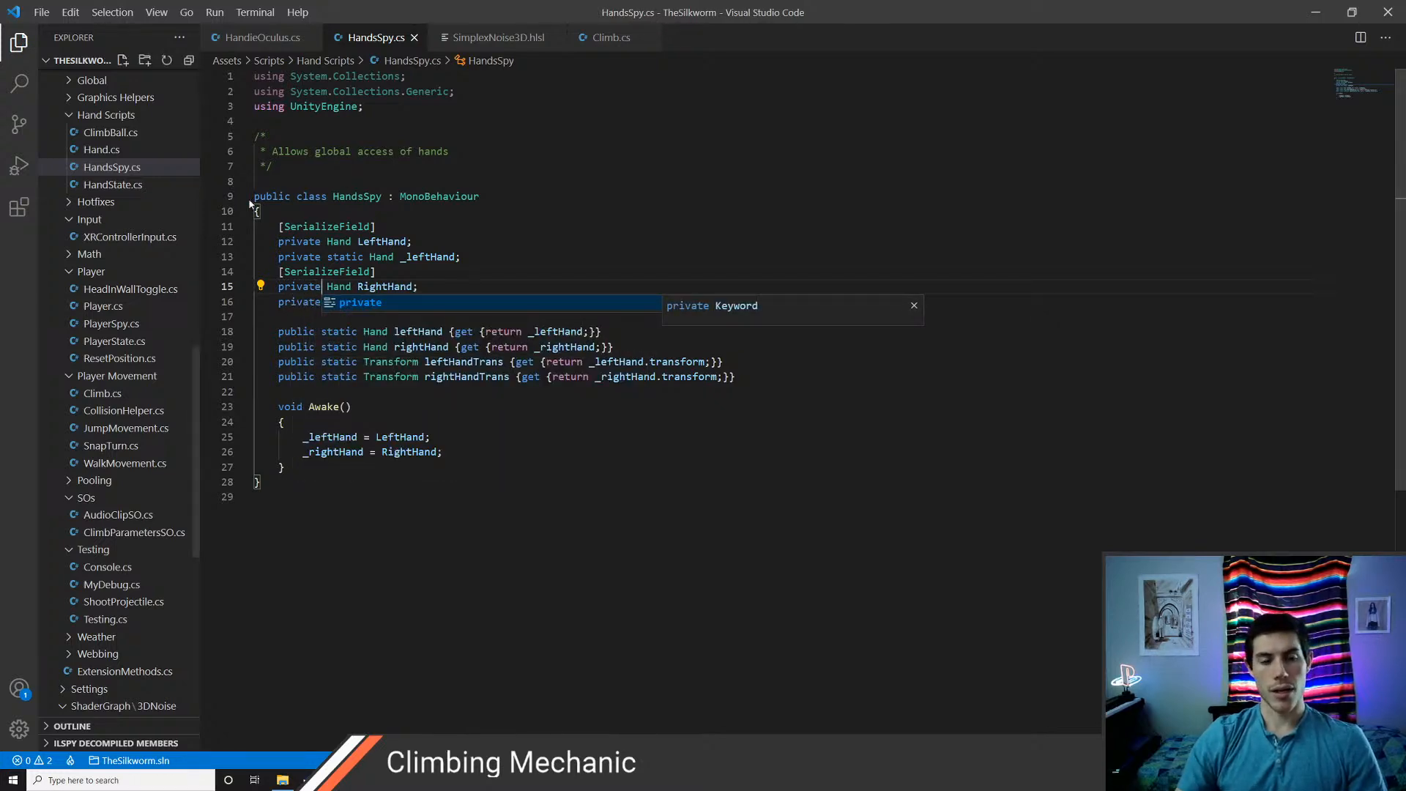
In Unity, reassign the LeftHand and RightHand Controllers to the Hands object's reset Hands Spy component and run a Play mode test
left_click(358, 196)
key("alt+Tab")
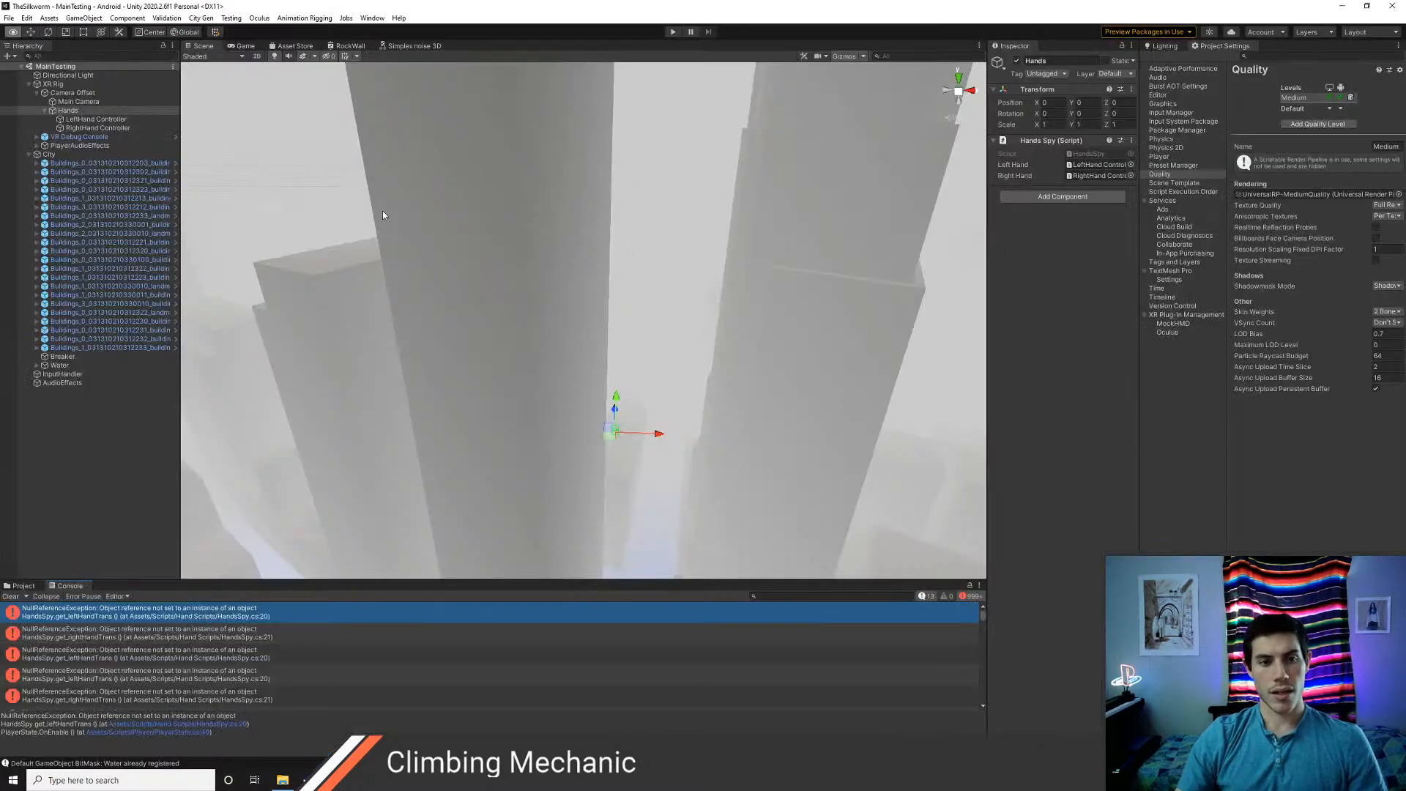
right_click(1033, 141)
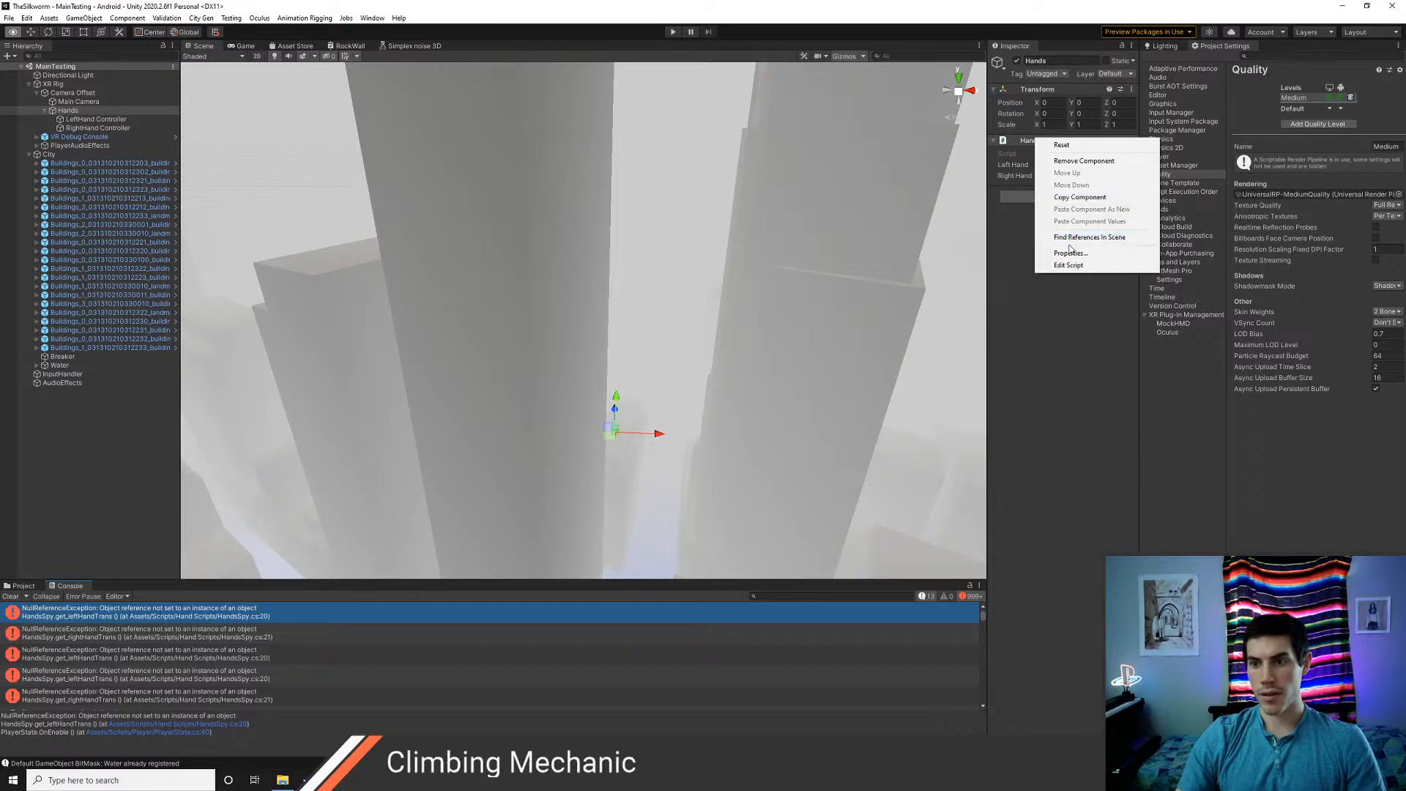
left_click(1071, 146)
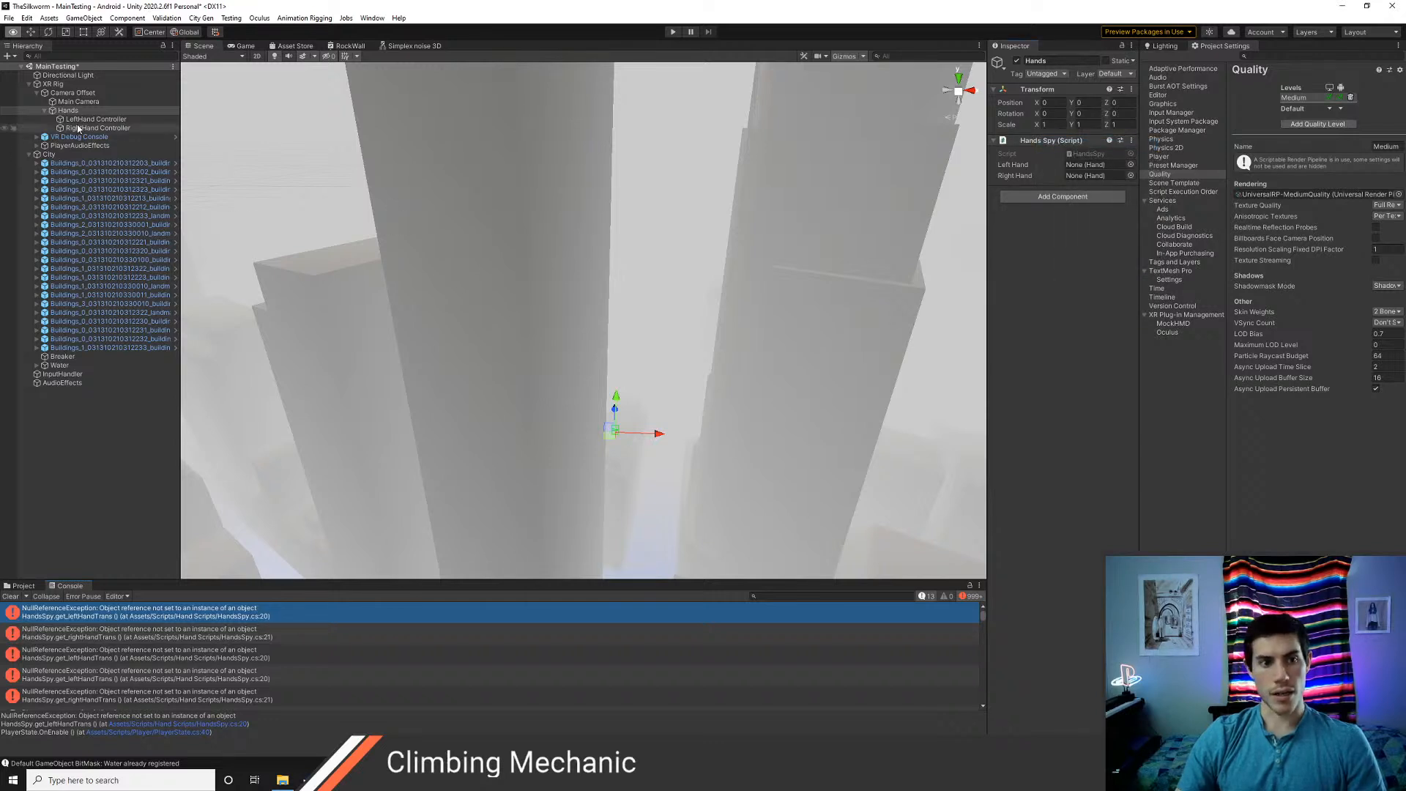
left_click_drag(139, 118, 1091, 166)
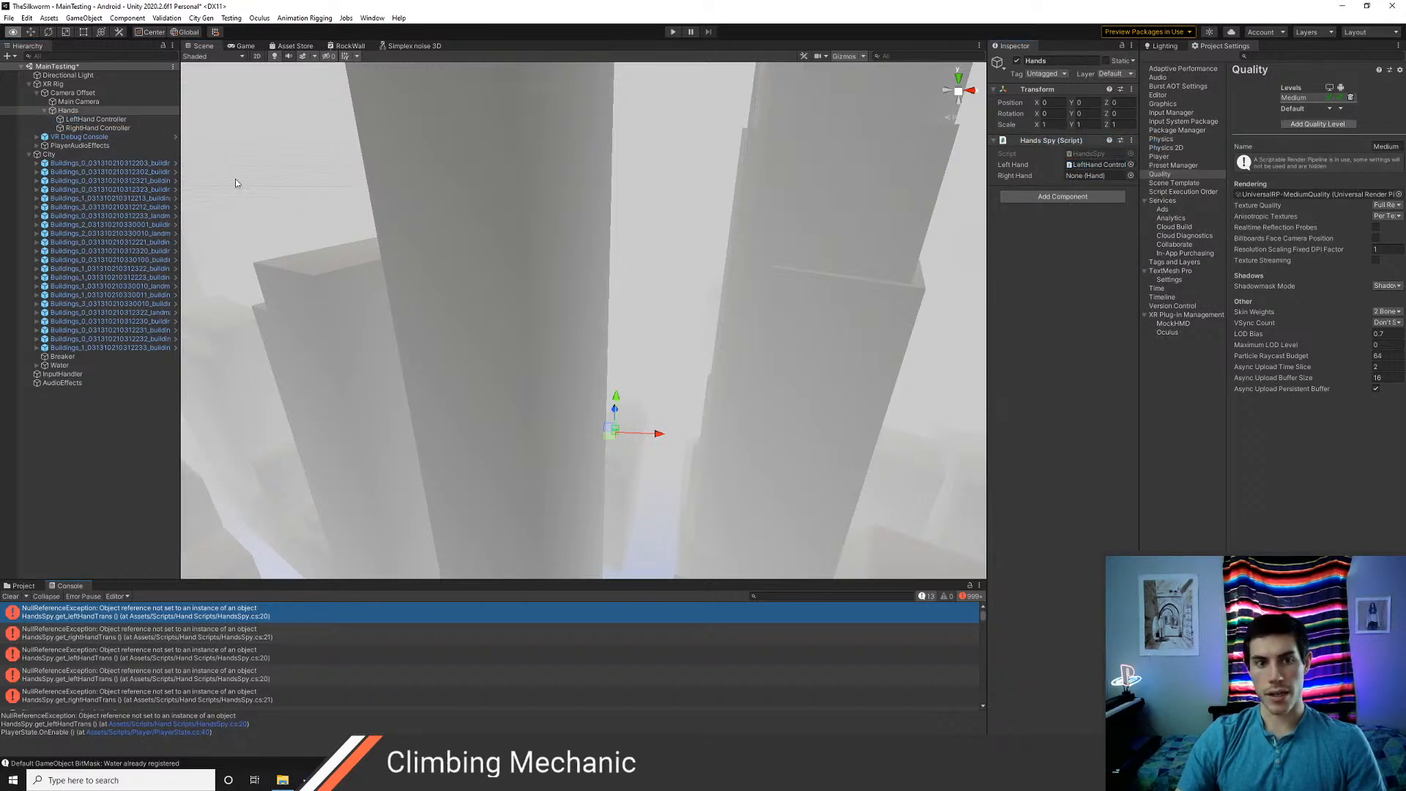
left_click_drag(113, 129, 1075, 177)
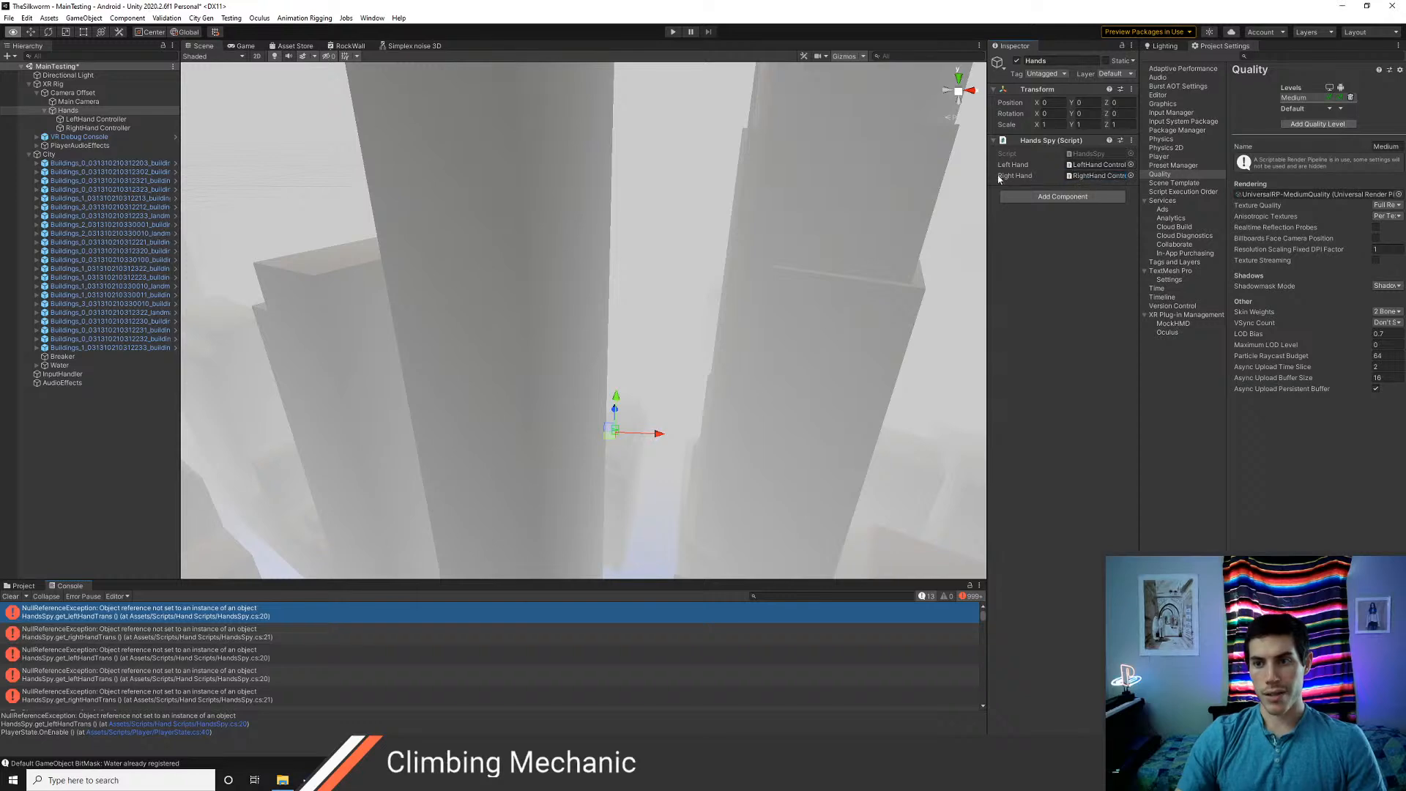
left_click(670, 31)
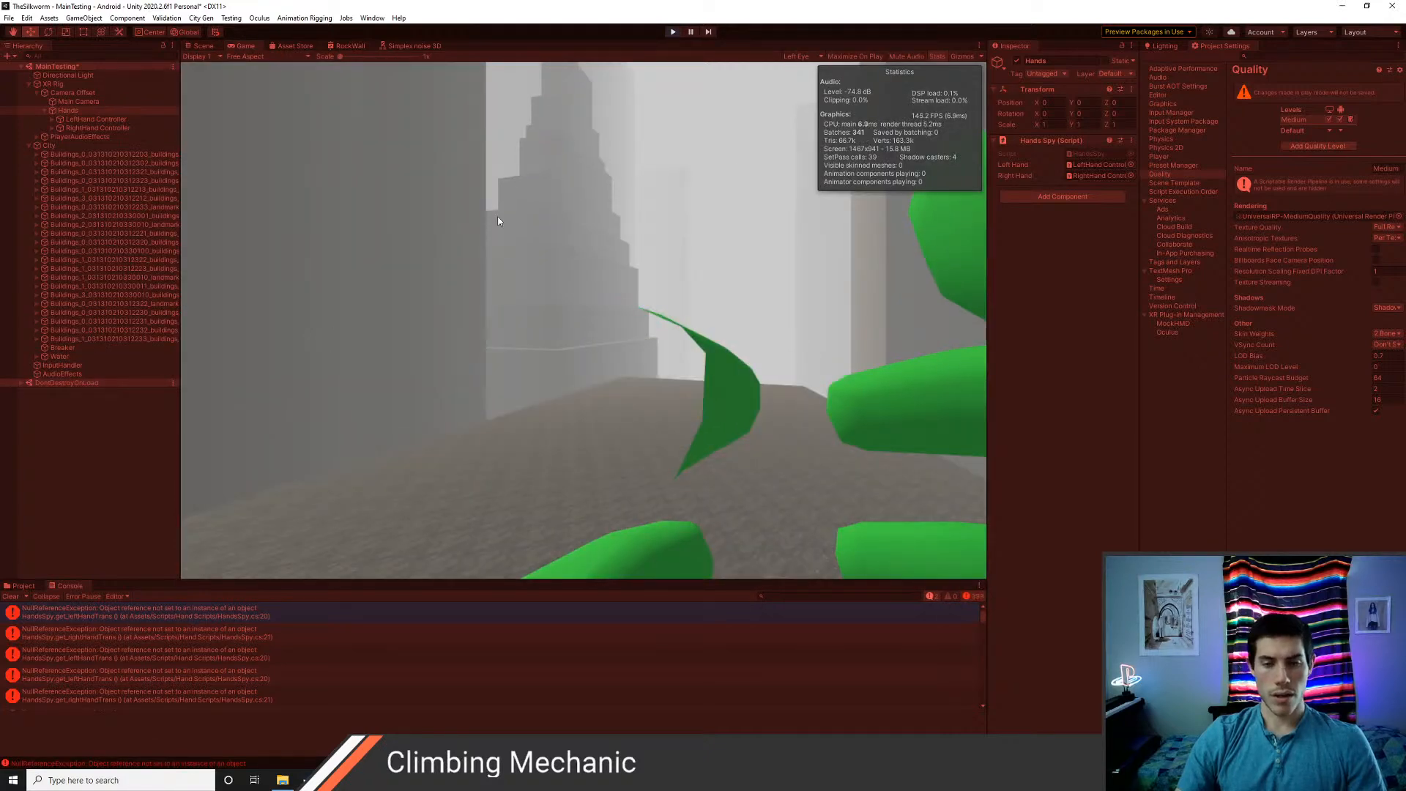
left_click(672, 31)
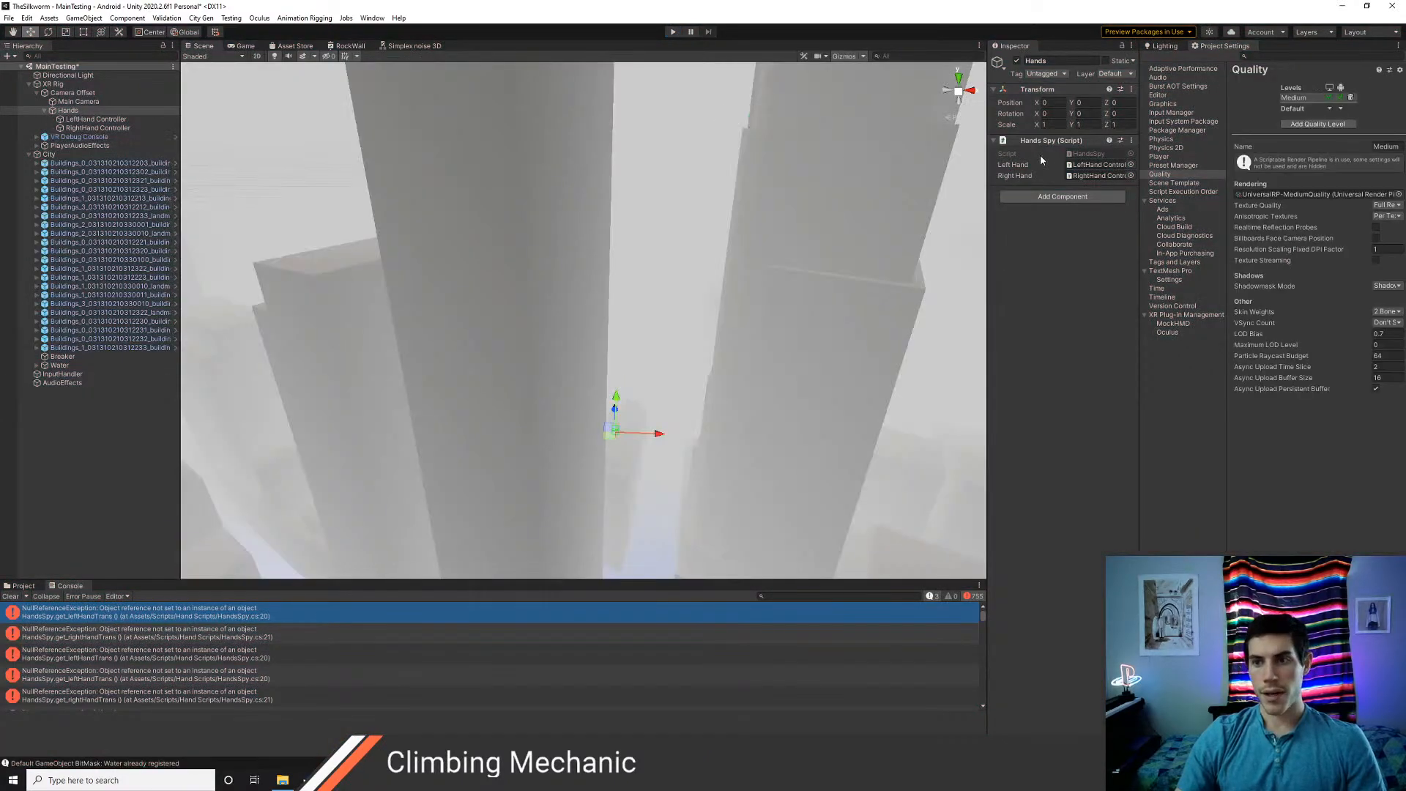
Remove the Hands Spy component from the Hands object and add a fresh Hands Spy component
right_click(1046, 144)
left_click(1092, 166)
left_click(1054, 146)
type("hand")
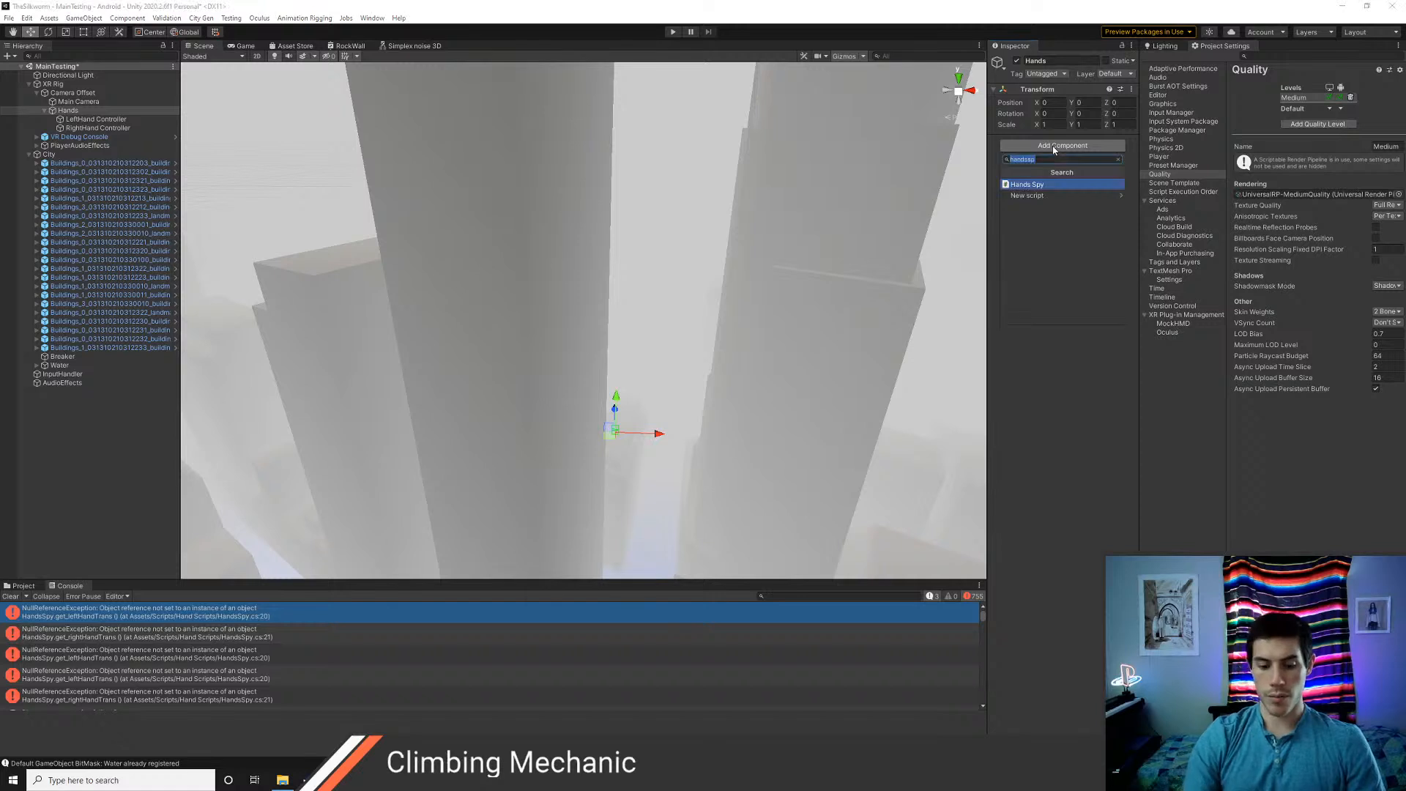
type("s")
key("Down")
key("Down")
key("Down")
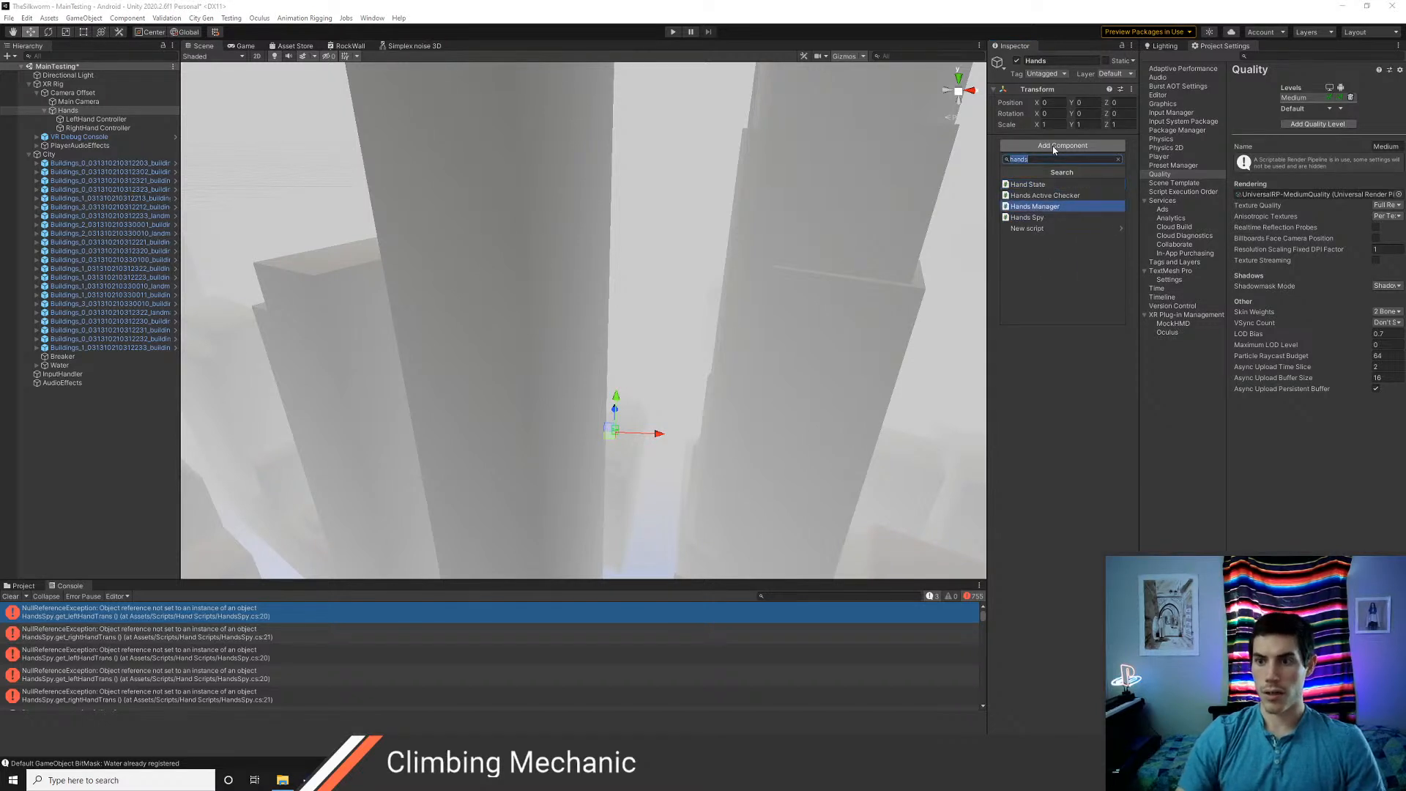
key("Return")
Assign the LeftHand and RightHand Controllers to the new Hands Spy component and test the scene in Play mode
left_click_drag(141, 120, 1095, 165)
left_click_drag(99, 128, 1095, 176)
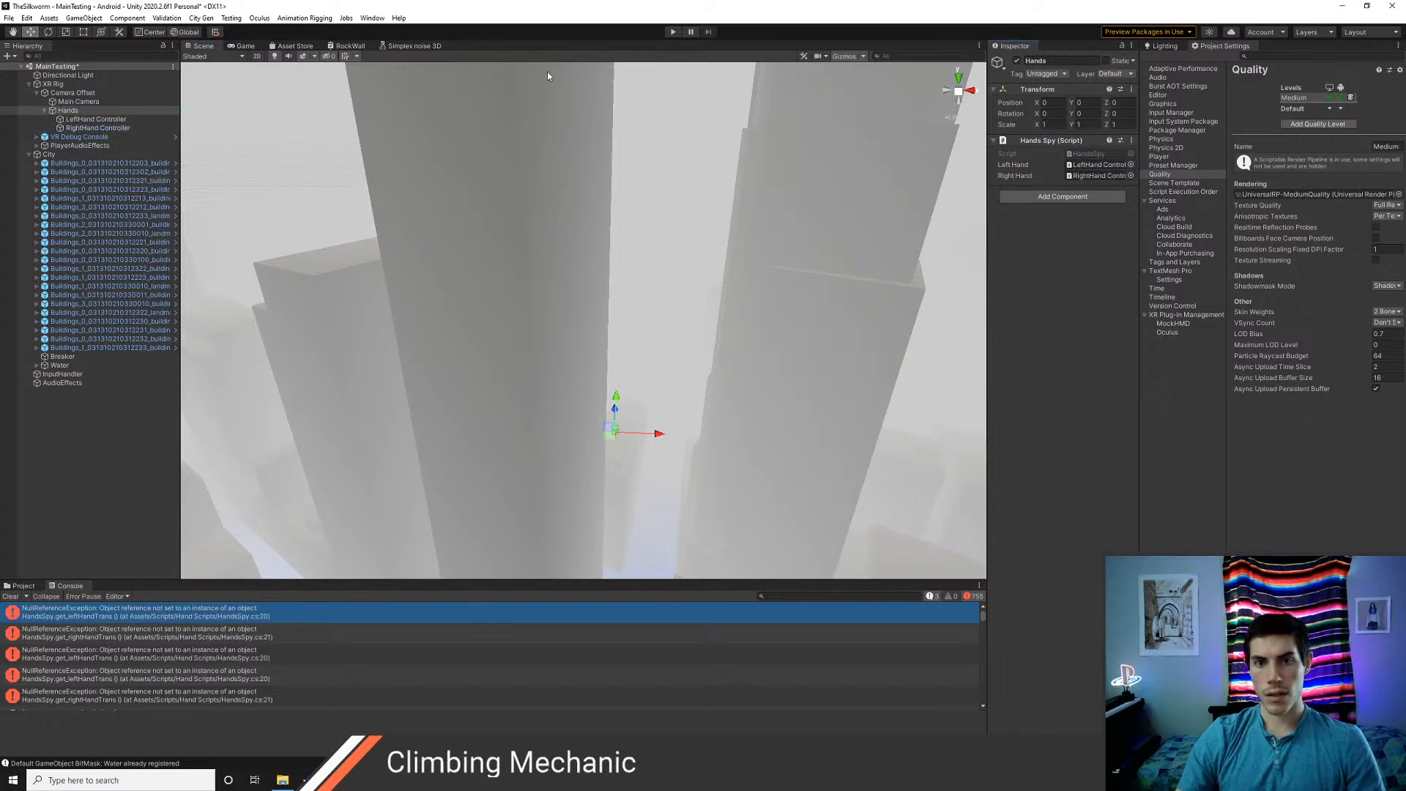
left_click(672, 32)
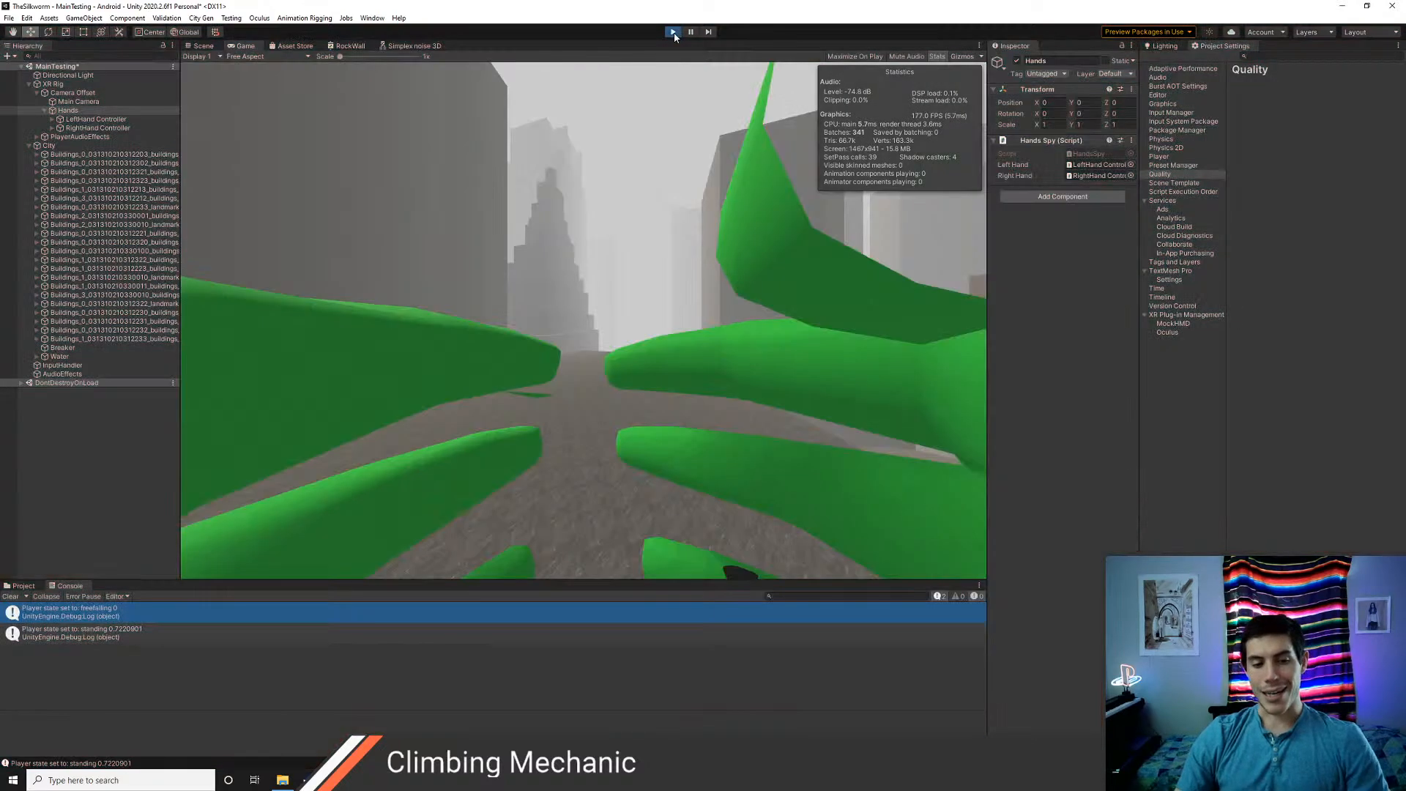
left_click(673, 32)
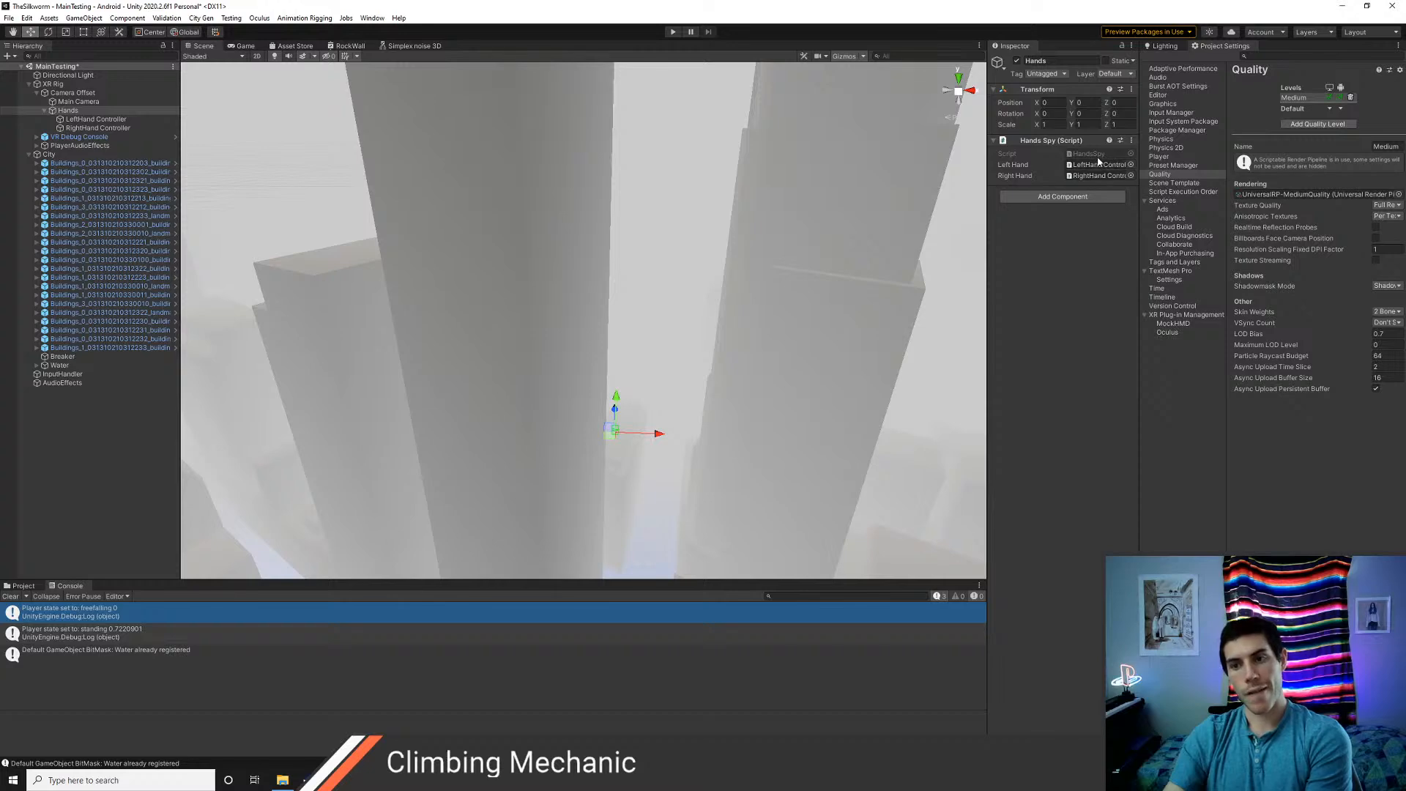
Recheck the HandsSpy.cs code and inspect the LeftHand Controller's components in Unity
key("alt+Tab")
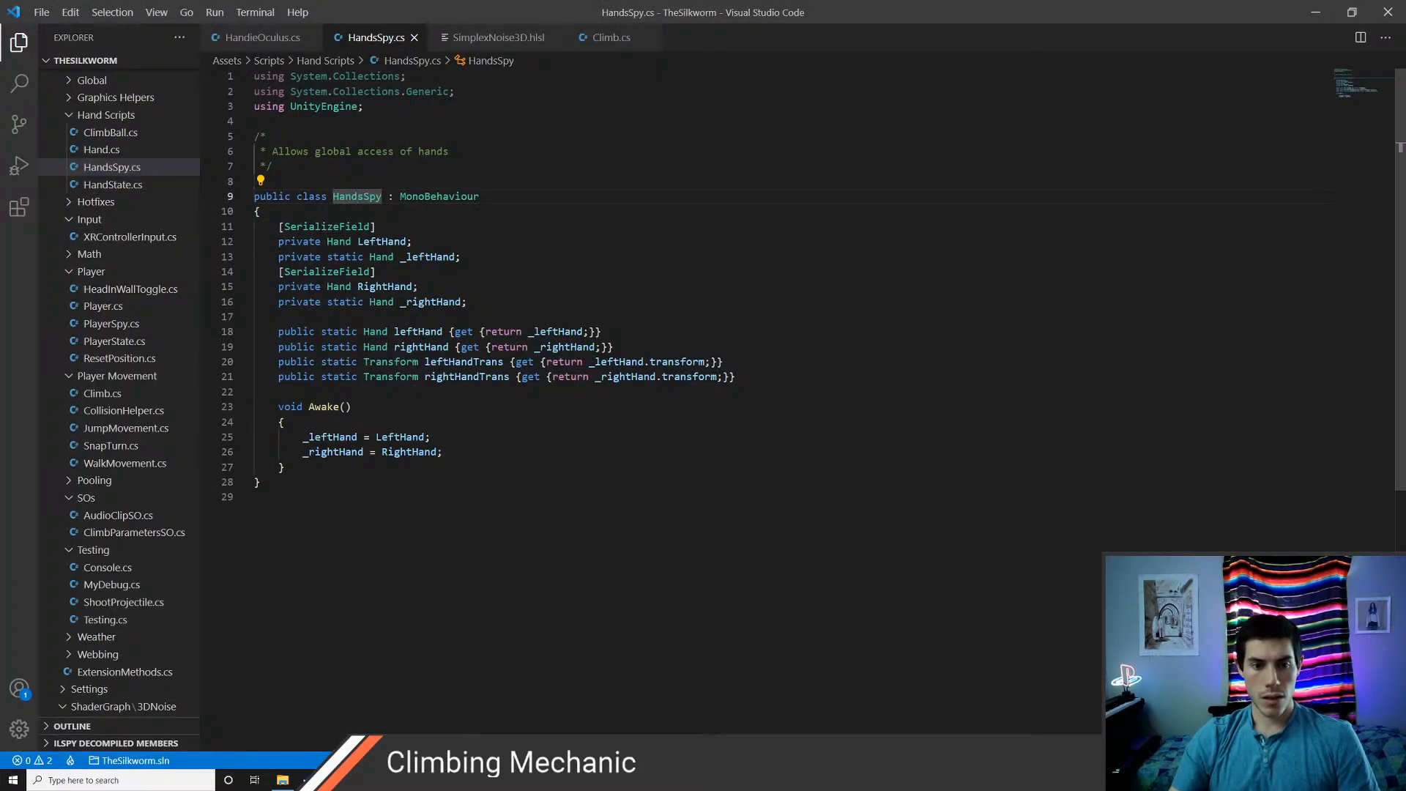
key("alt+Tab")
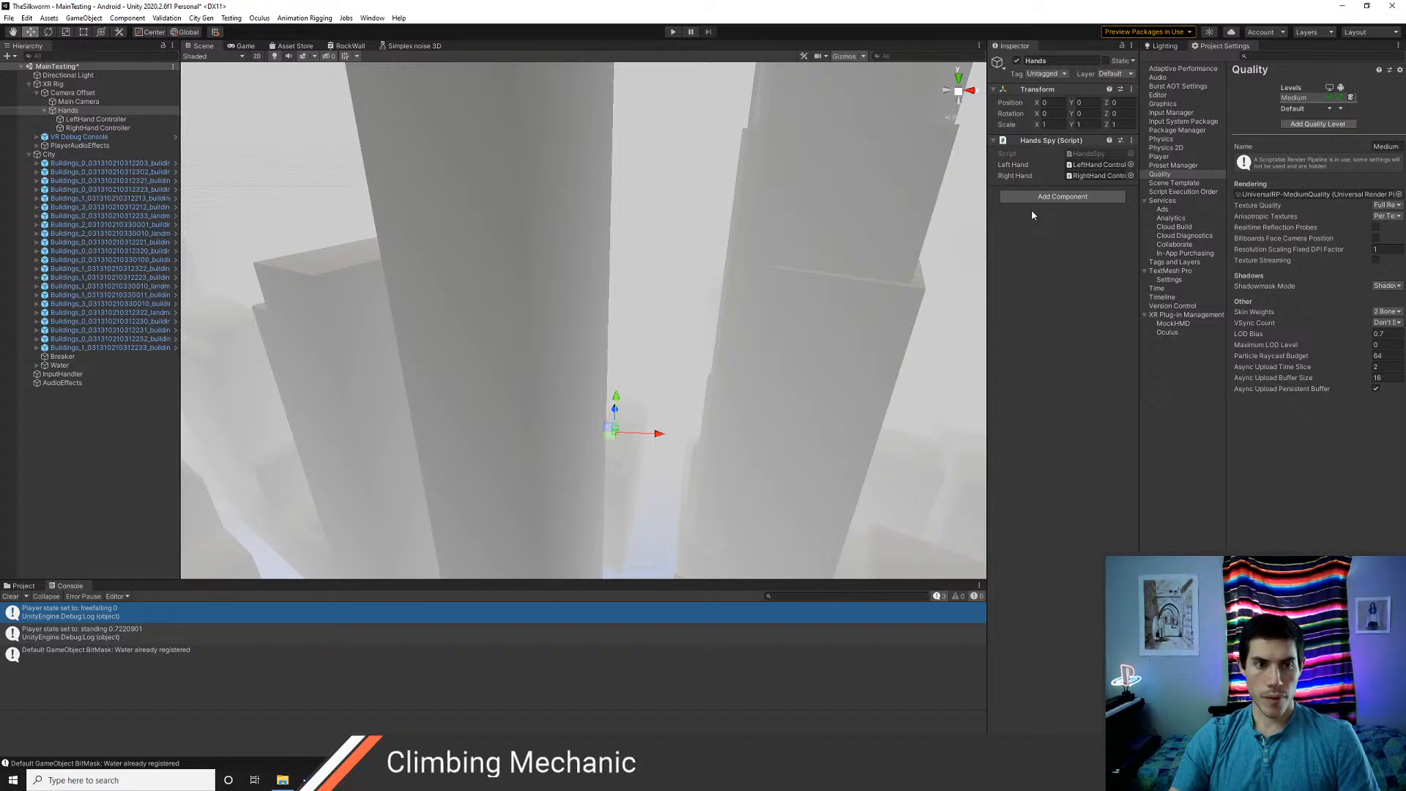
left_click(93, 120)
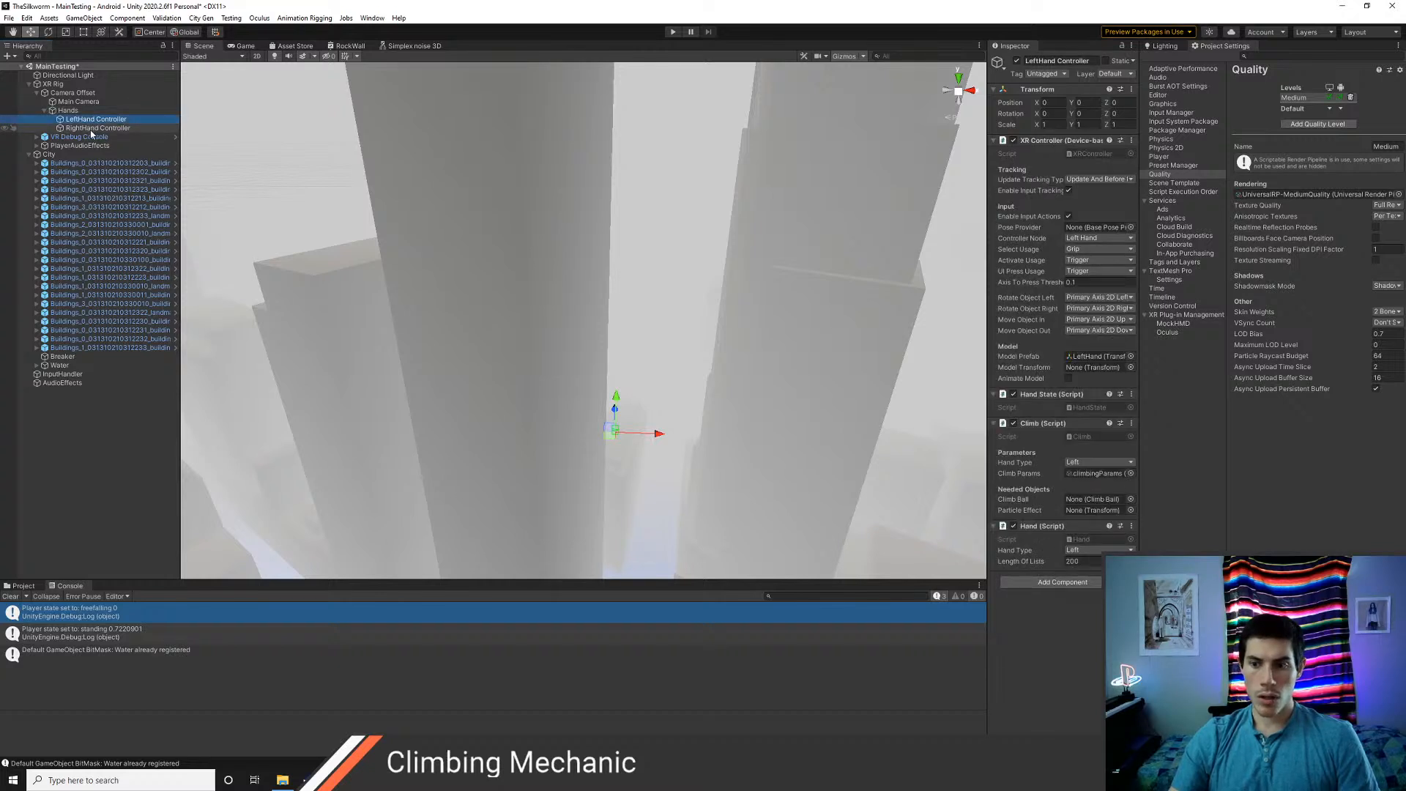
Compare the component settings of the LeftHand Controller and the RightHand Controller
left_click(92, 129)
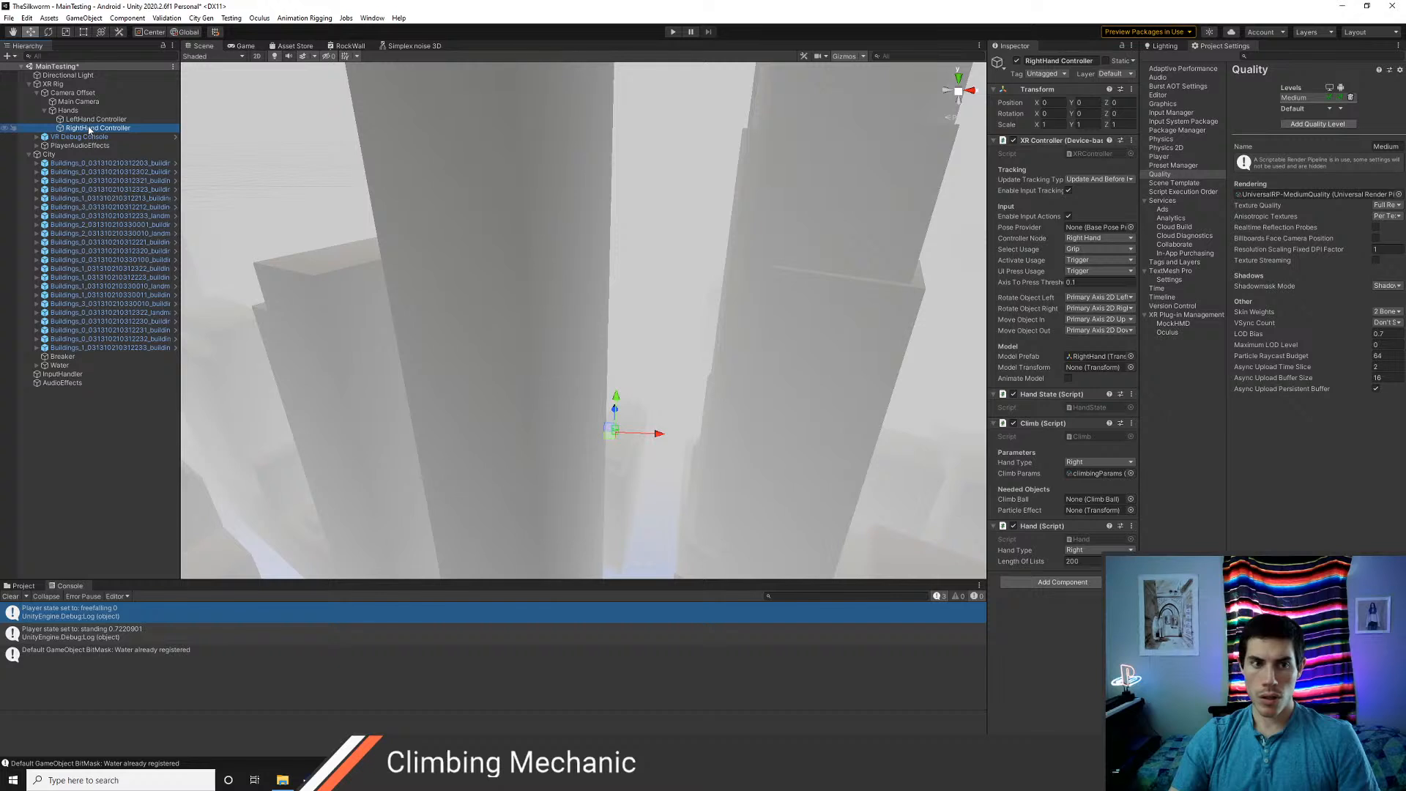
left_click(87, 121)
left_click(85, 129)
left_click(85, 121)
left_click(83, 129)
left_click(84, 121)
left_click(83, 129)
left_click(84, 121)
left_click(82, 128)
left_click(84, 120)
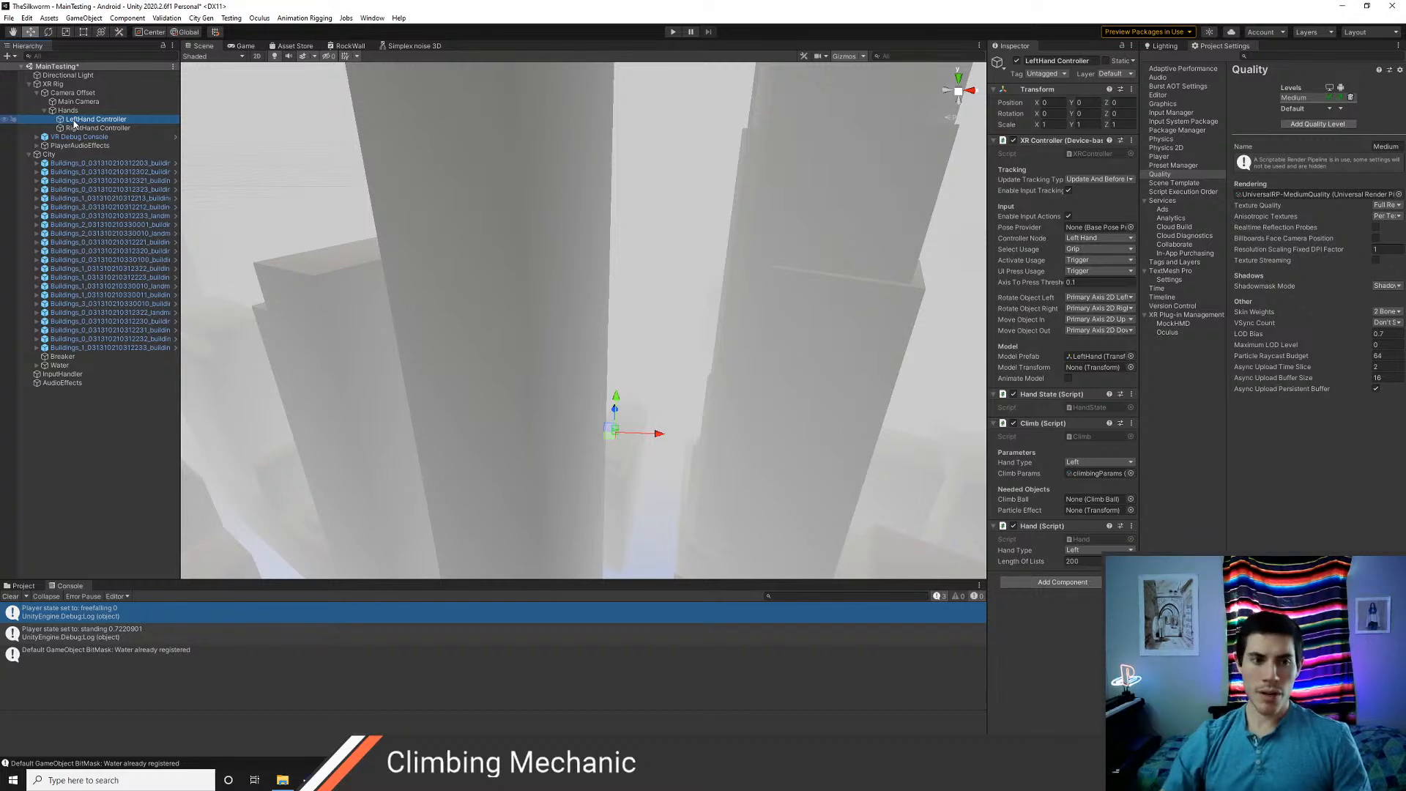
left_click(93, 128)
left_click(92, 120)
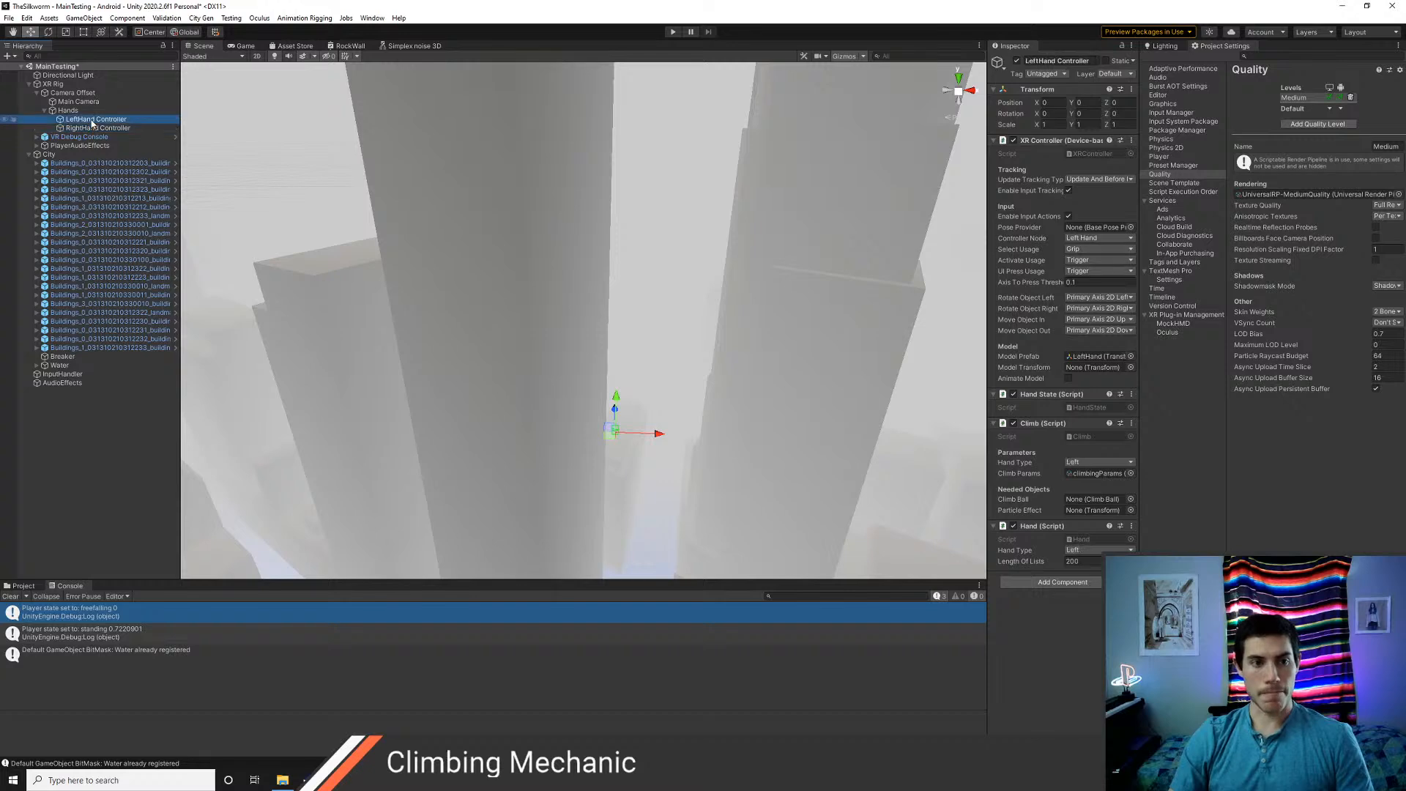
left_click(92, 128)
left_click(91, 120)
left_click(90, 128)
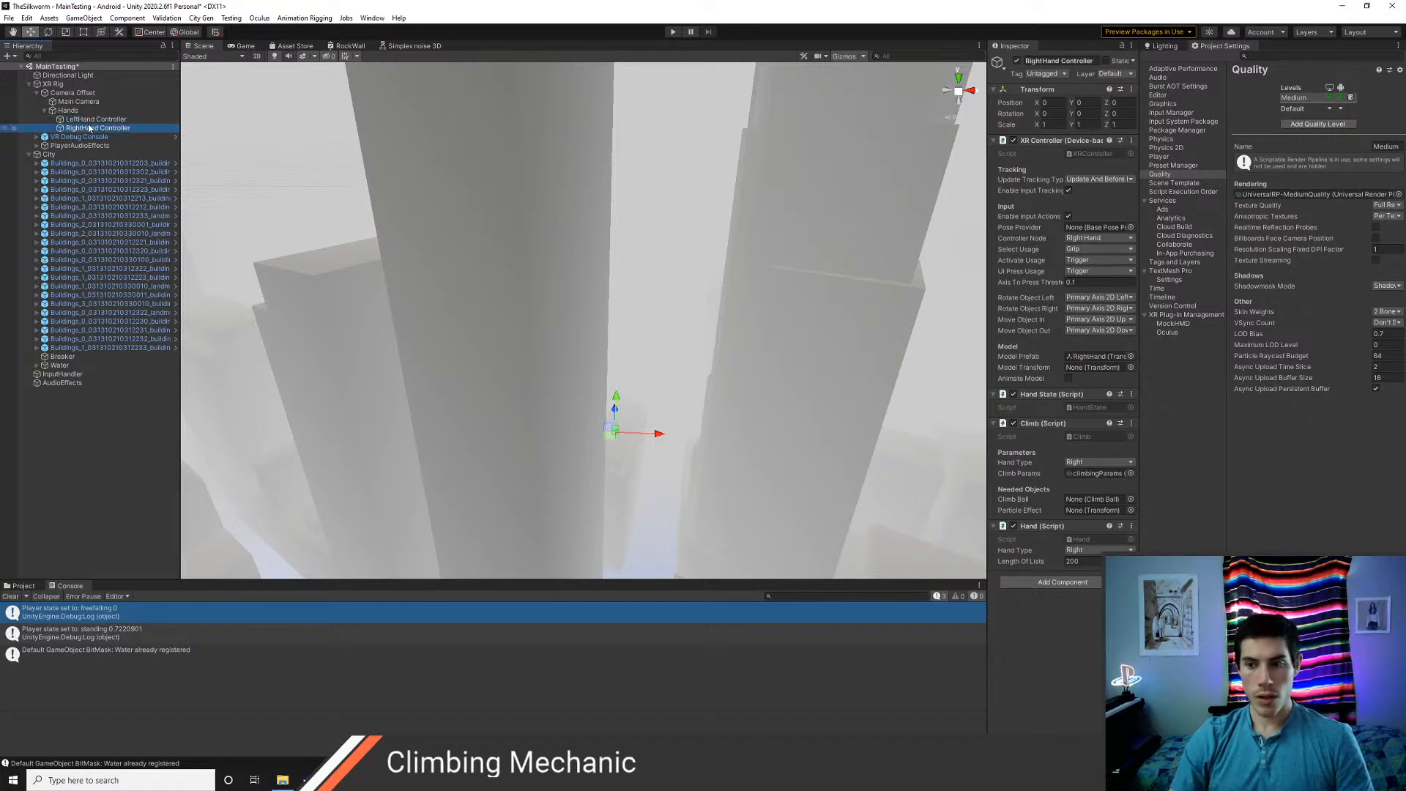
Switch to HandsSpy.cs in Visual Studio Code and add "Hand[] hands = GetComponentsInChildren<Hand>();" at the start of Awake
key("alt+Tab")
left_click(400, 423)
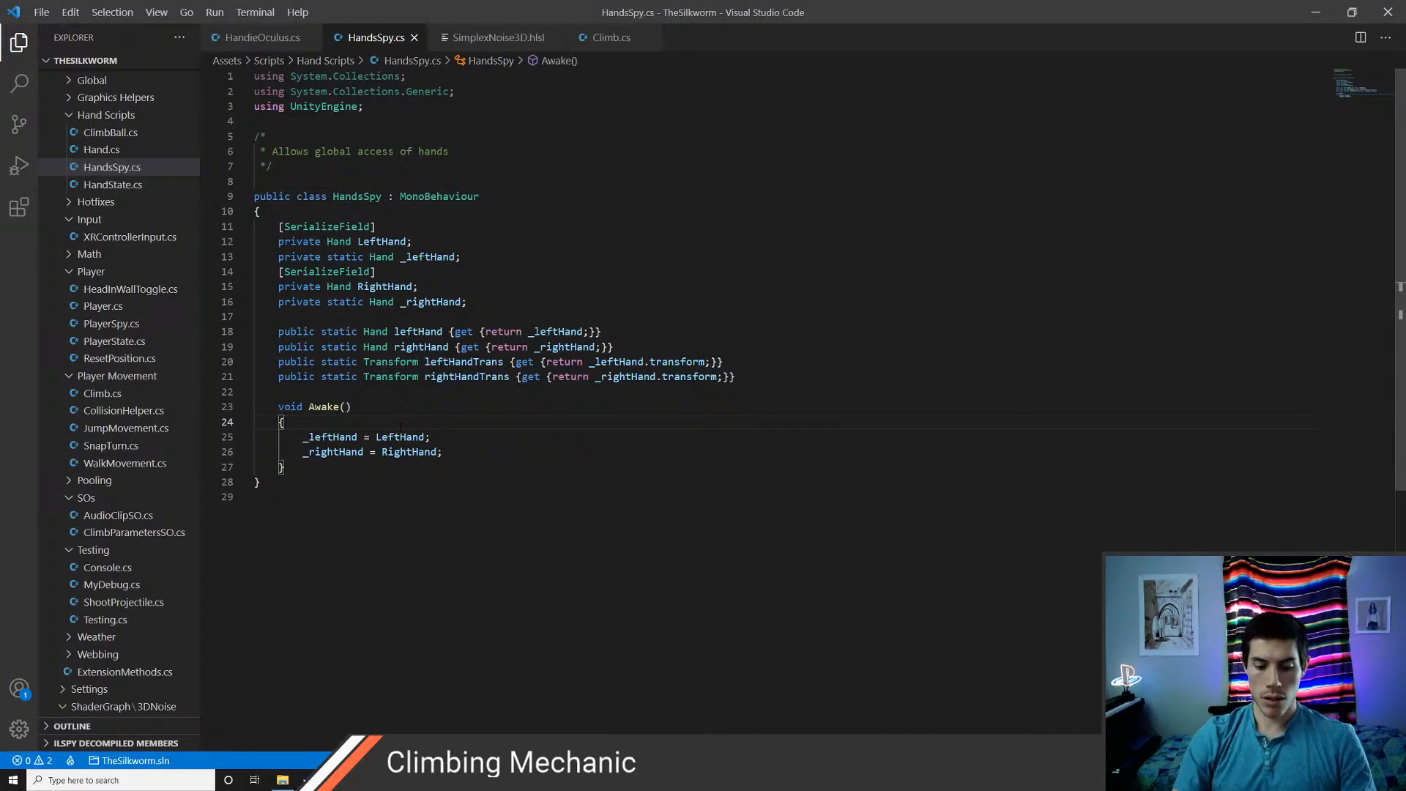
key("Return")
type("Hand[] ")
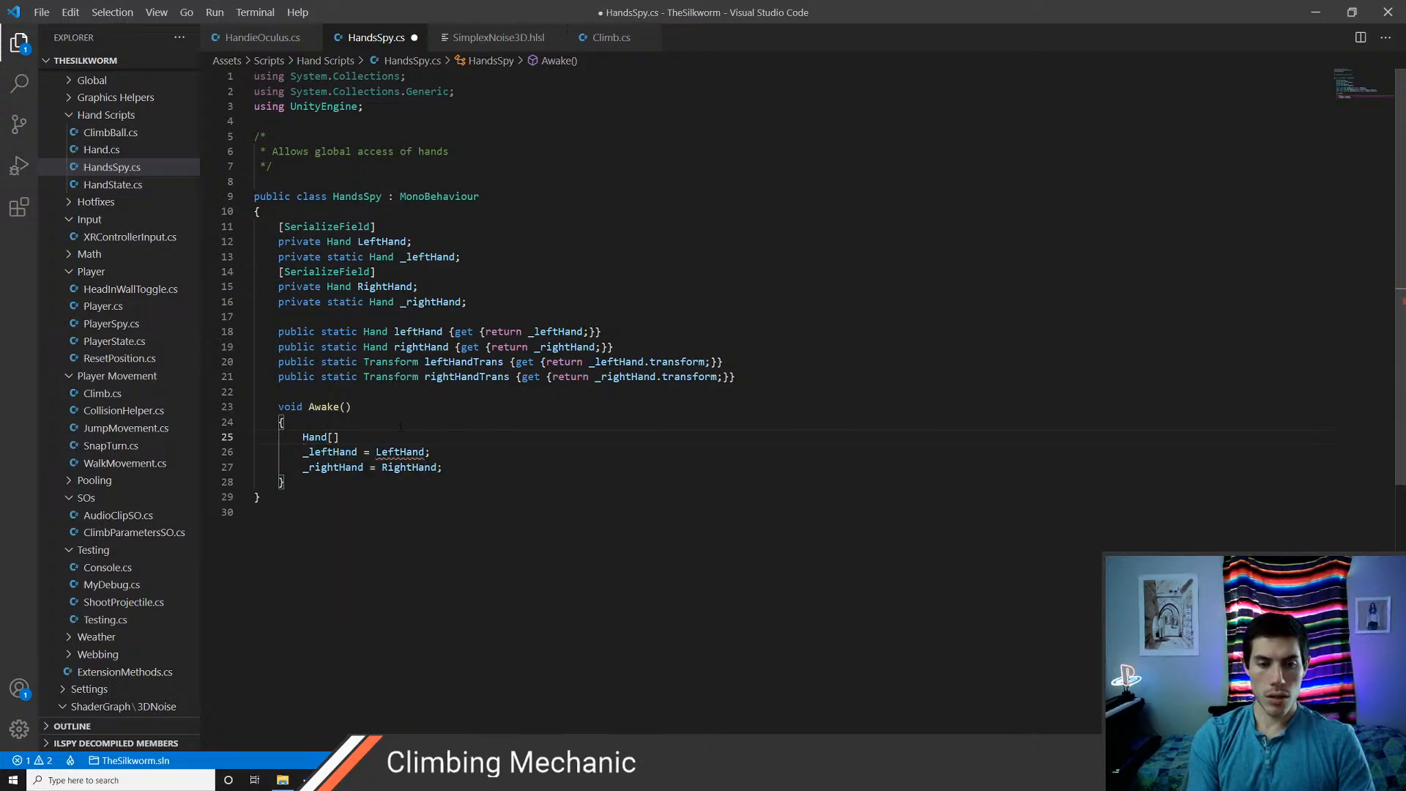
type("hands = Getco")
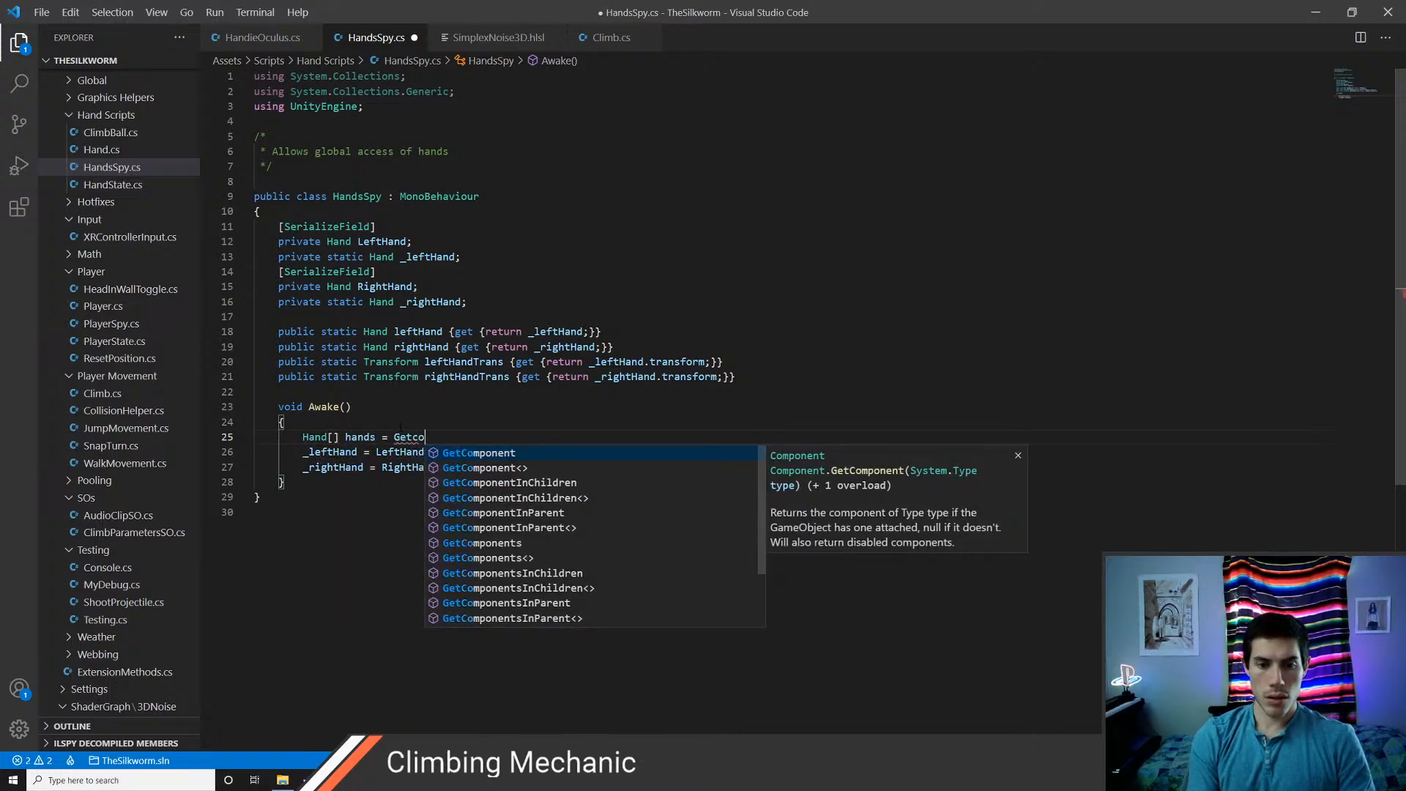
key("Down")
key("Down")
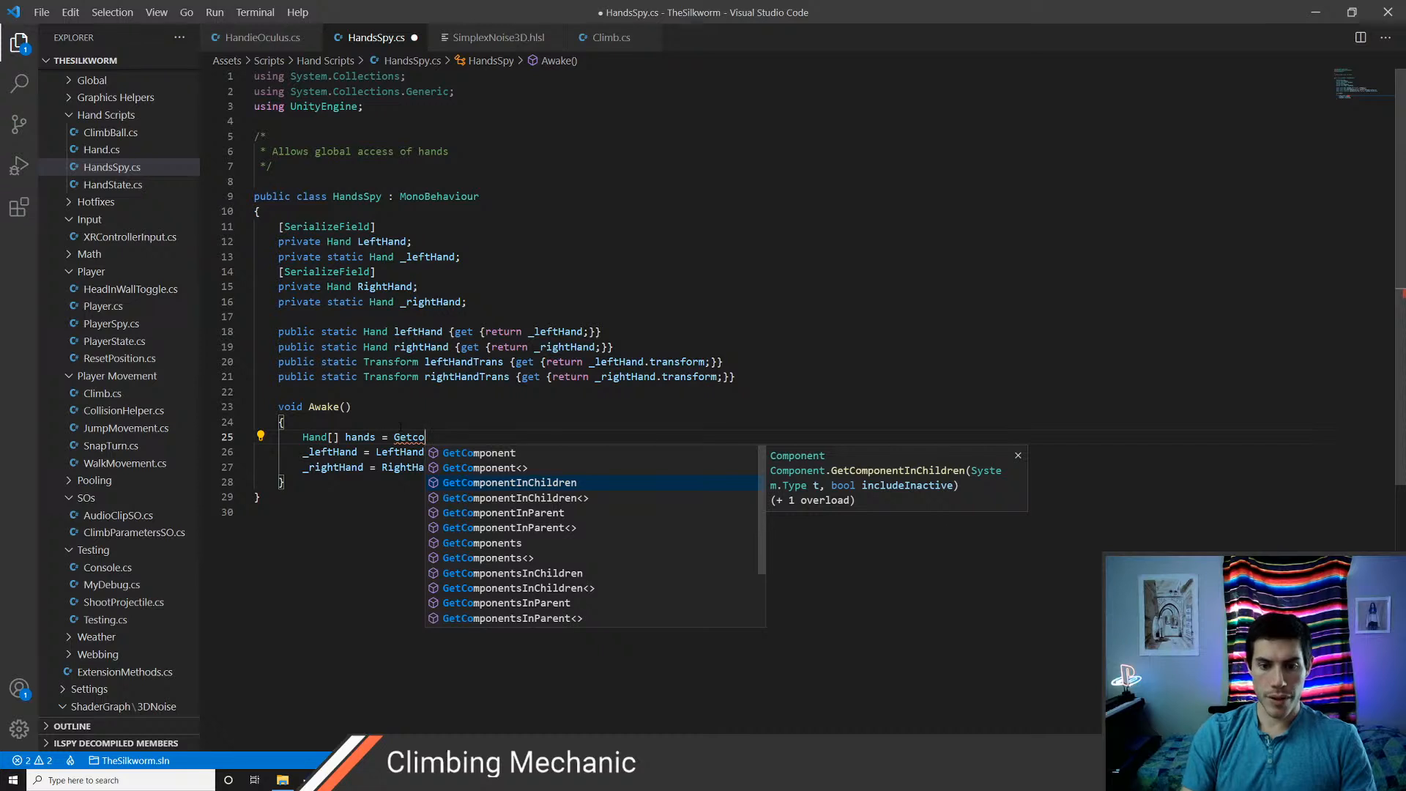
key("Down")
key("Down")
key("Down")
key("Down")
key("Down")
key("Down")
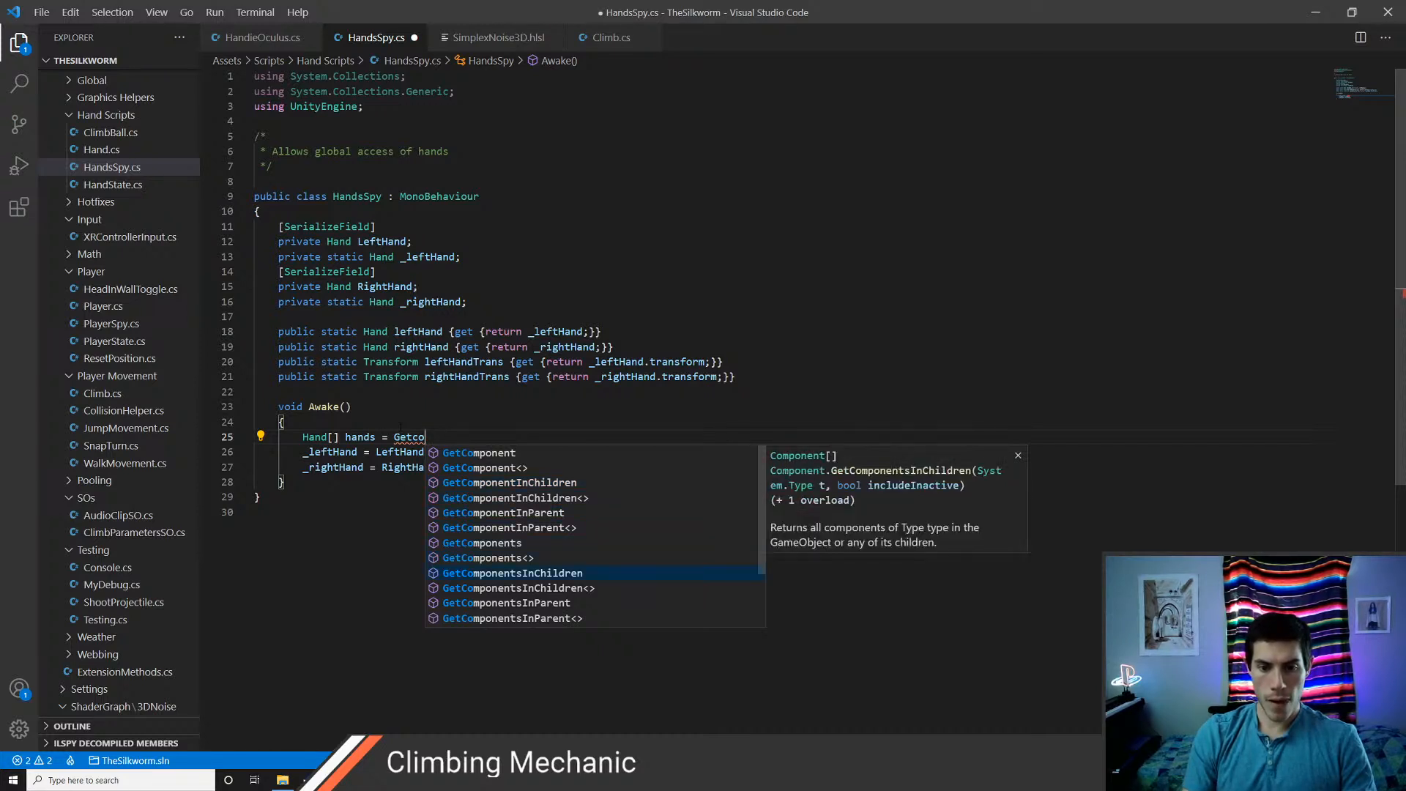
key("Tab")
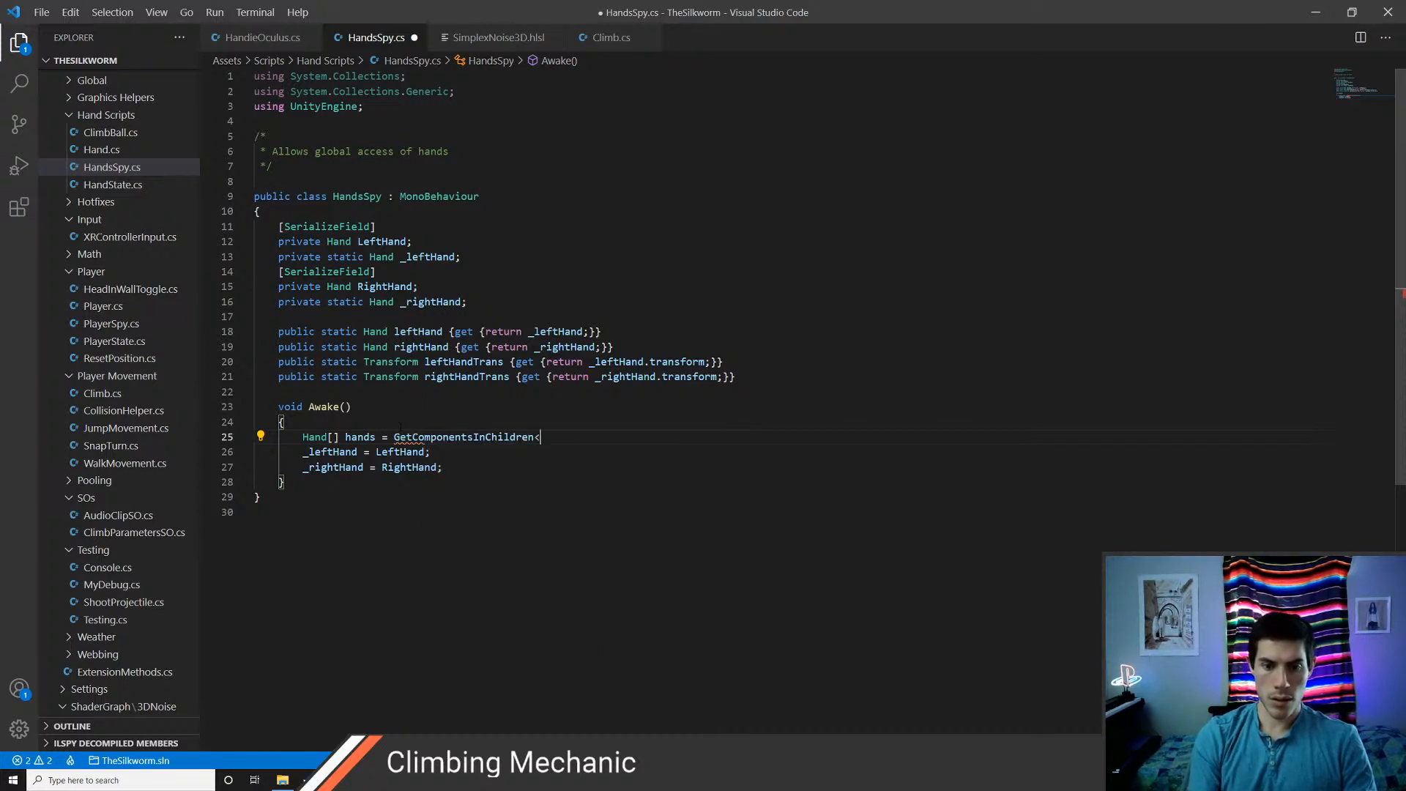
type("<Hand>();")
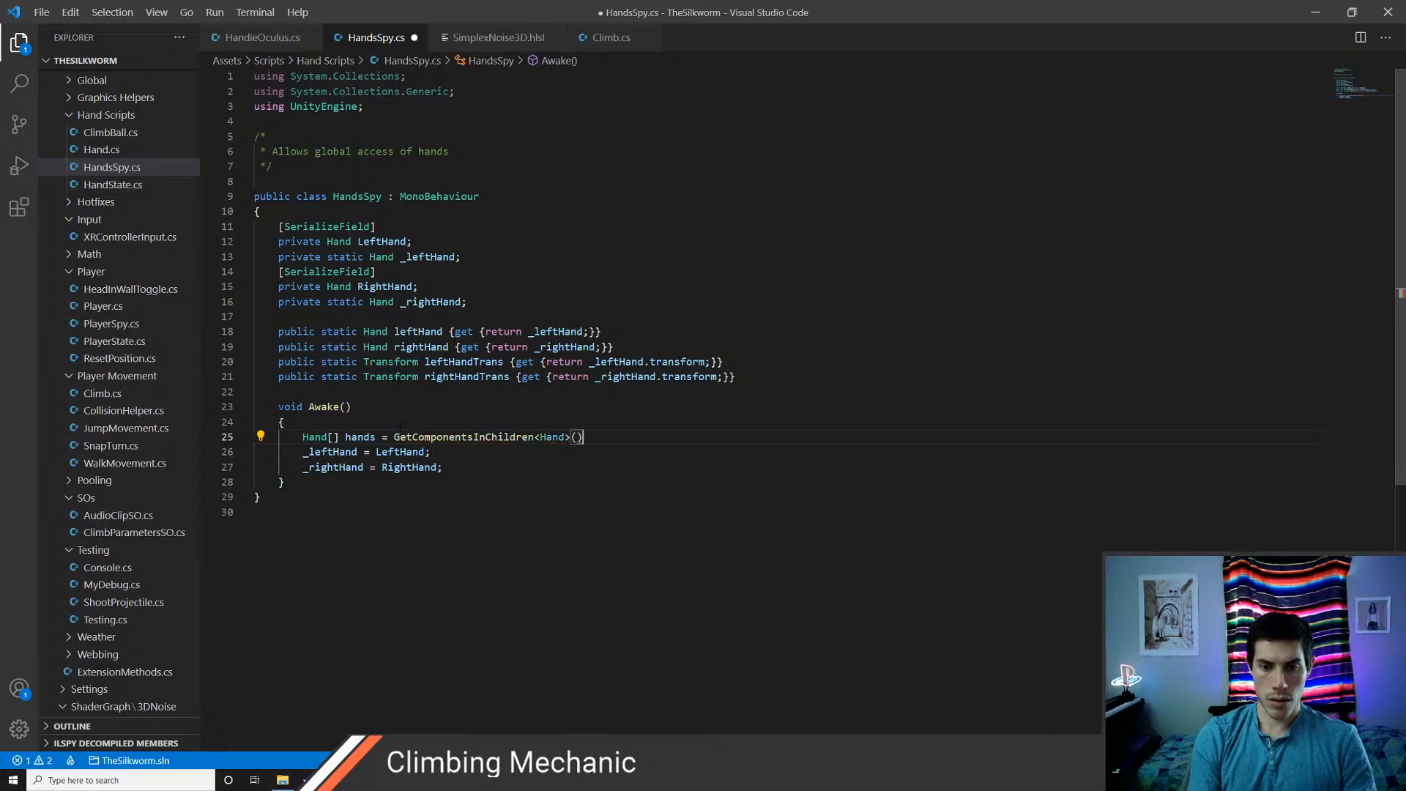
Add a foreach loop over "Hand hand in hands" below the array declaration in Awake
key("Return")
type("for")
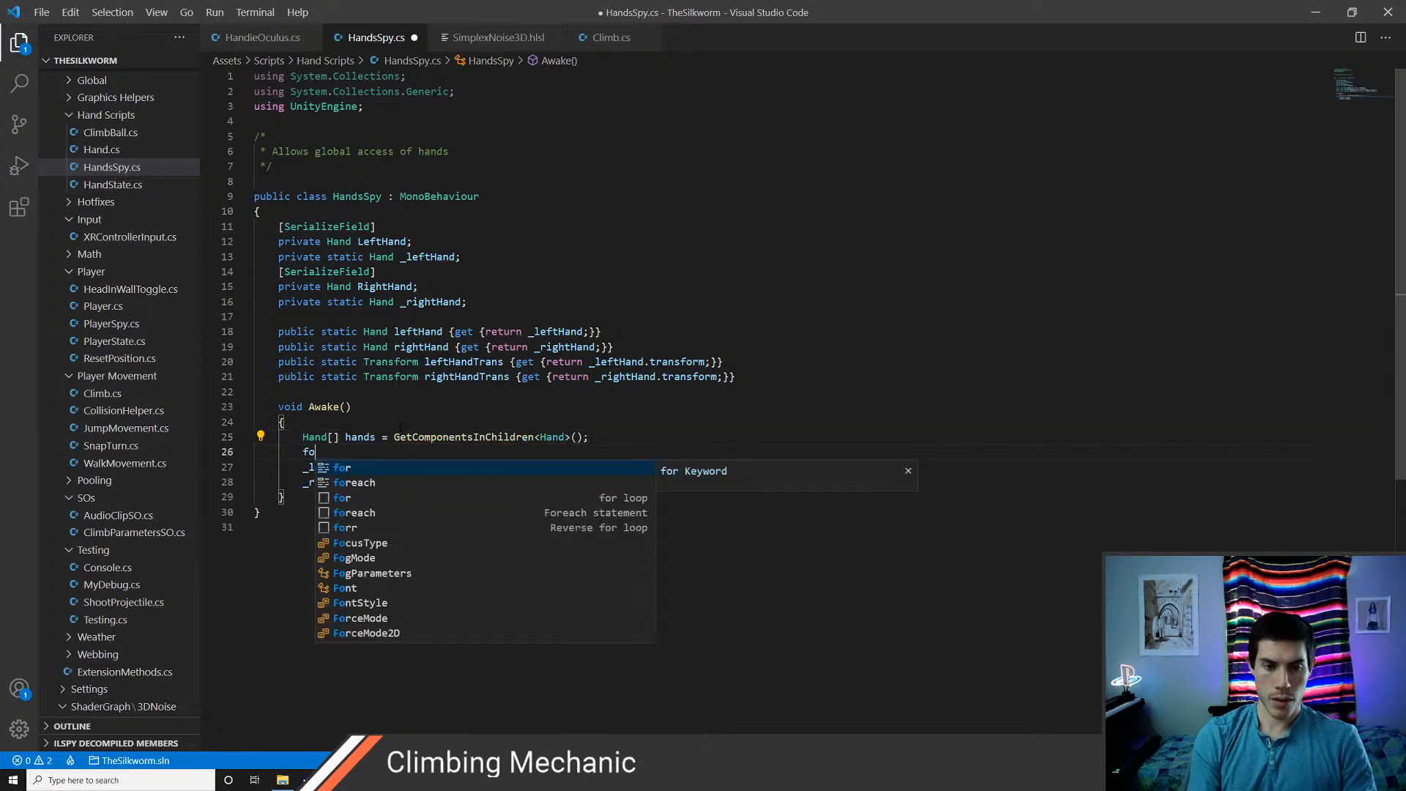
key("Down")
key("Down")
key("Down")
key("Down")
key("Down")
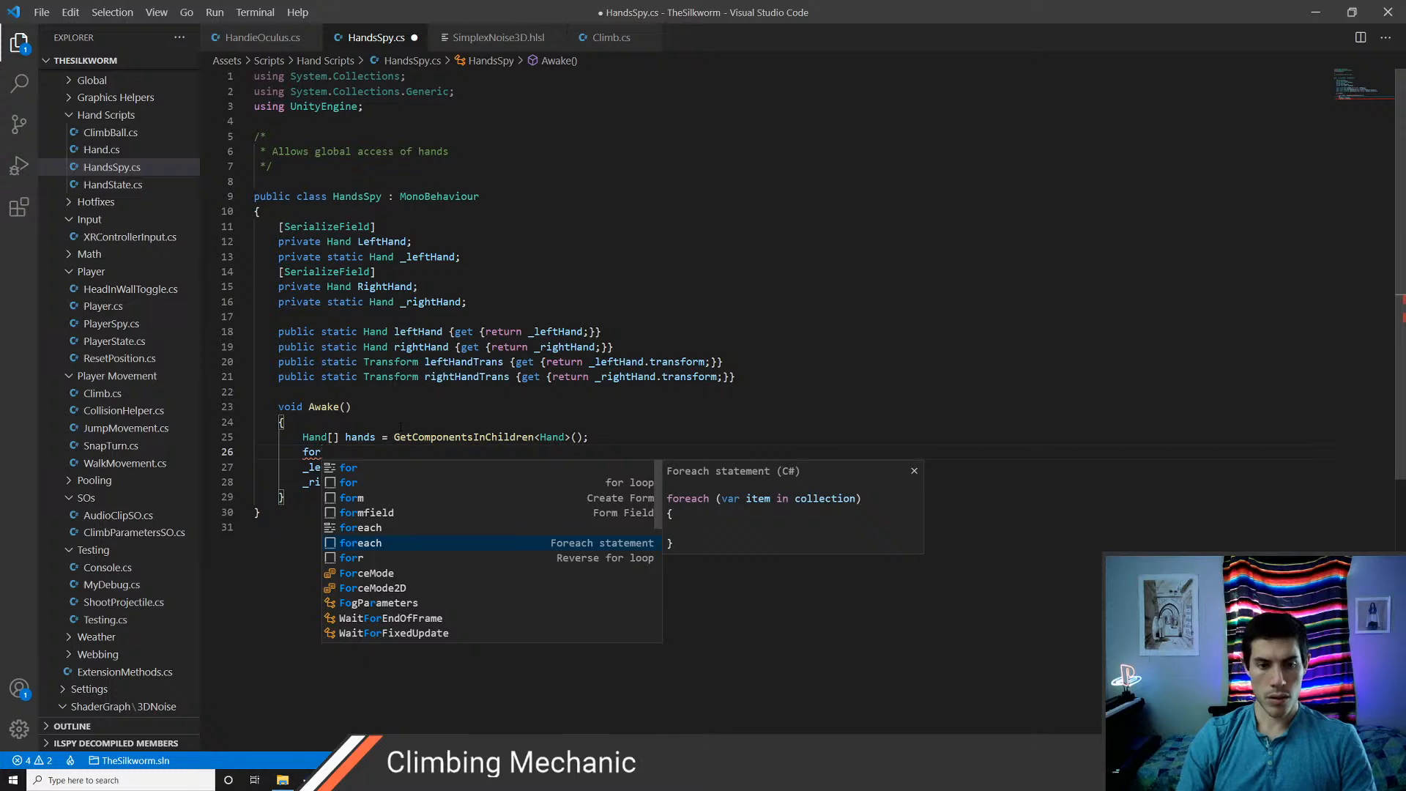
key("Return")
type("Hand")
key("Tab")
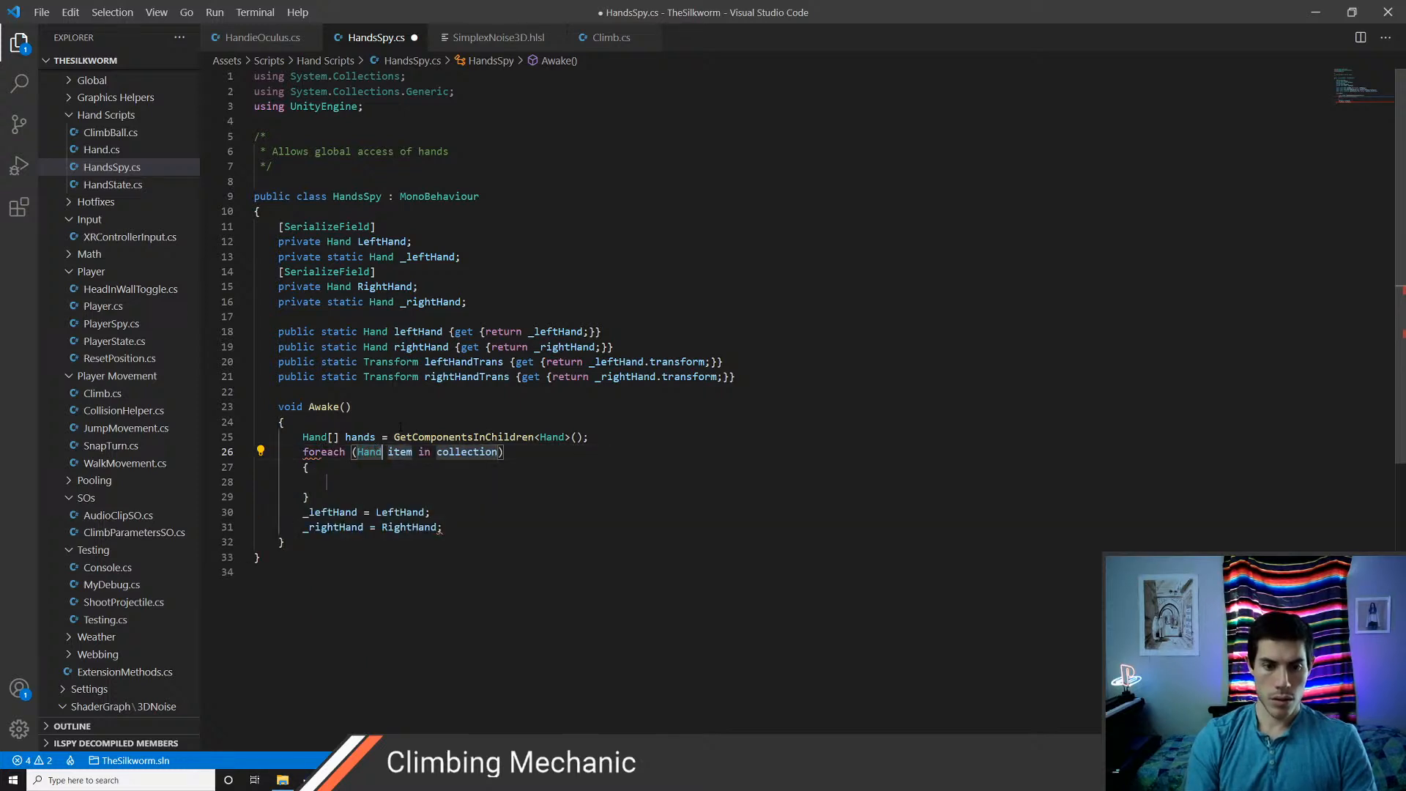
type("hand")
key("Tab")
type("hands")
key("Tab")
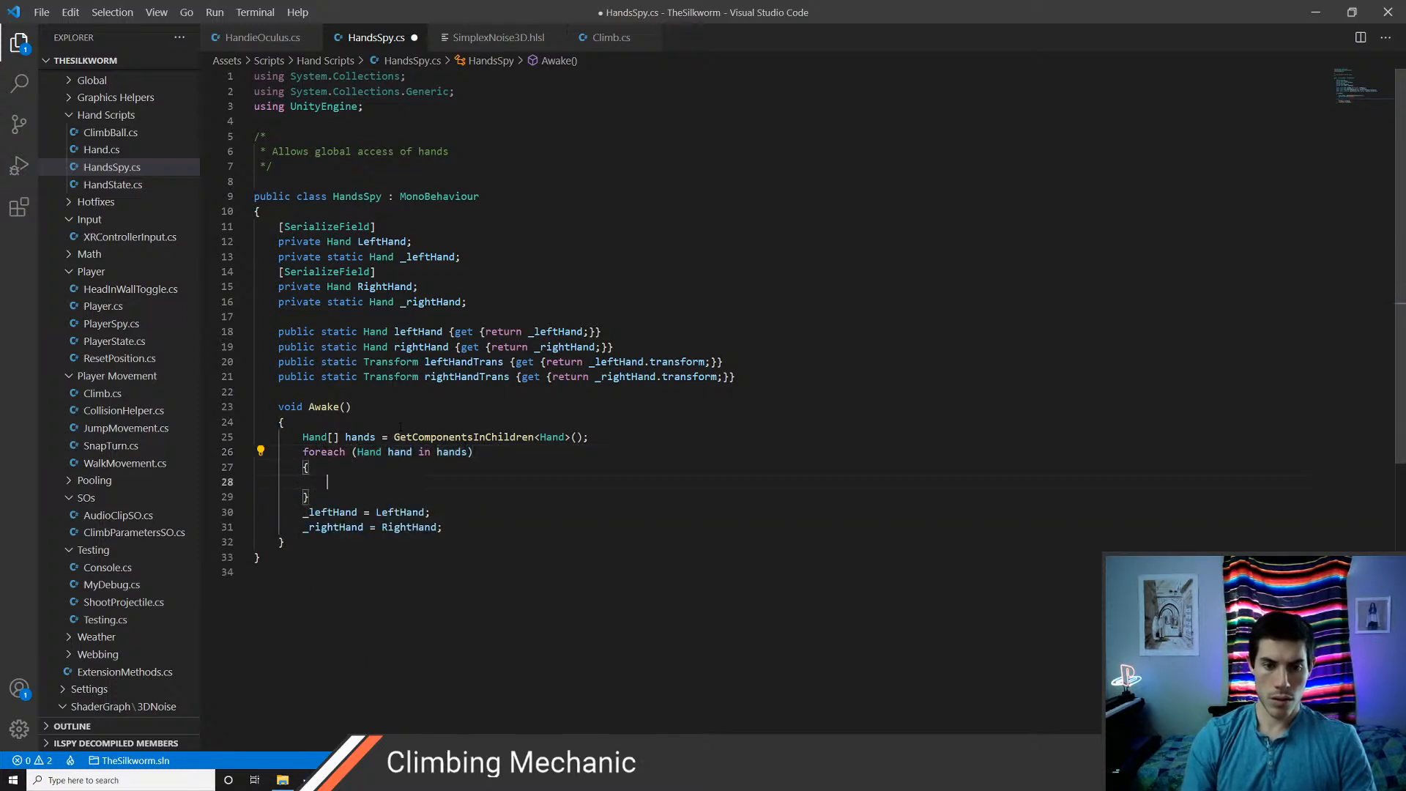
Inside the loop, assign "_leftHand = LeftHand;" if hand.handType == HandType.Left, and save the script
type("if (")
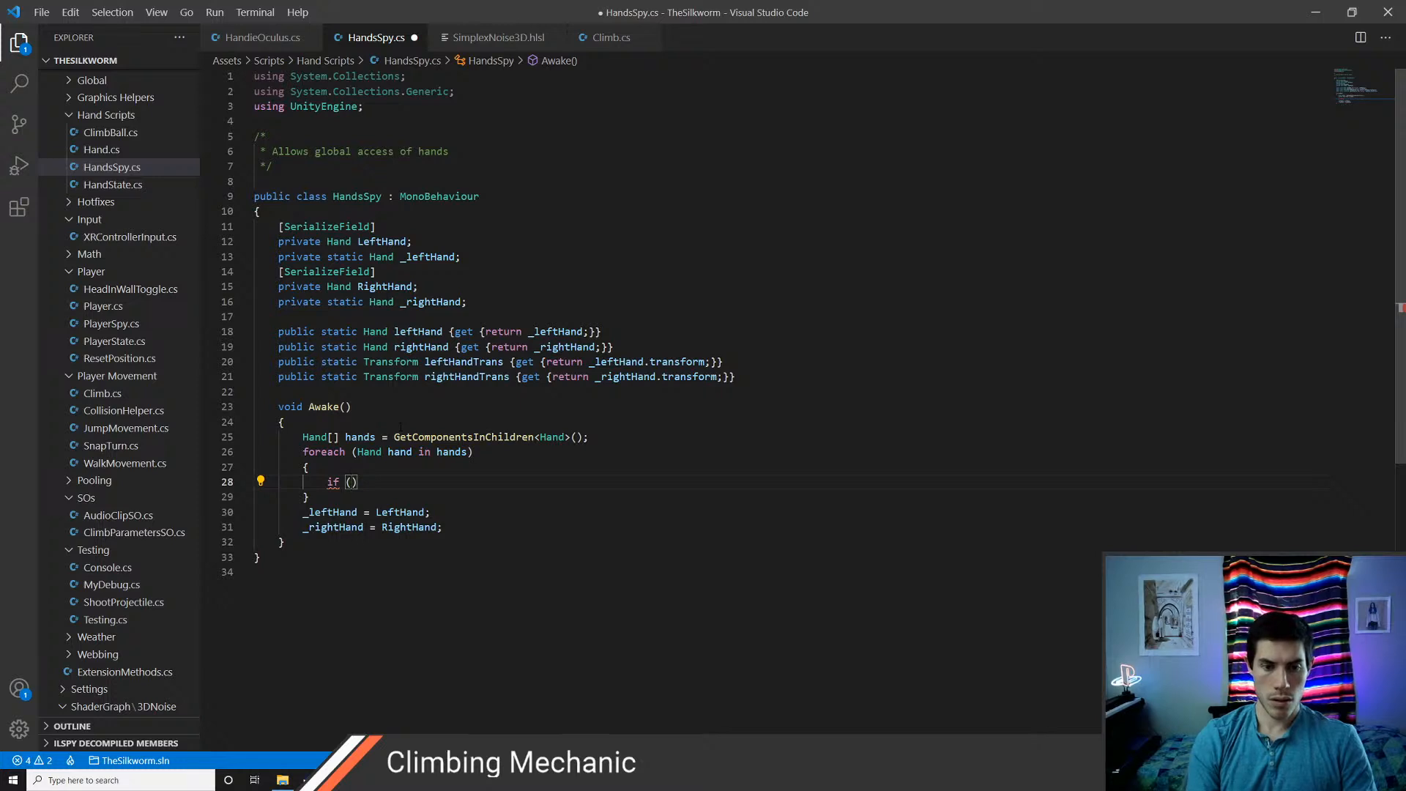
type("hand.handType")
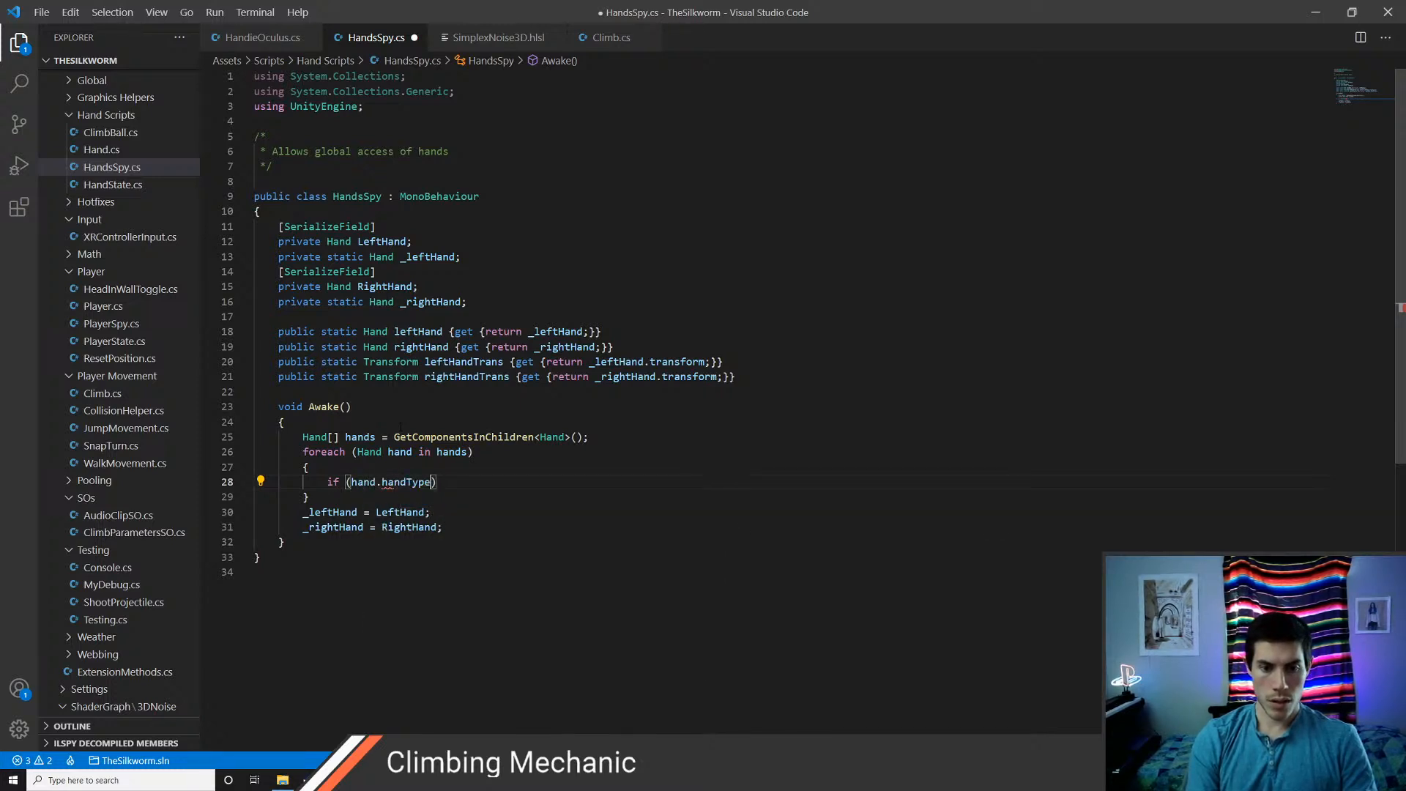
type(" == HandType.Left")
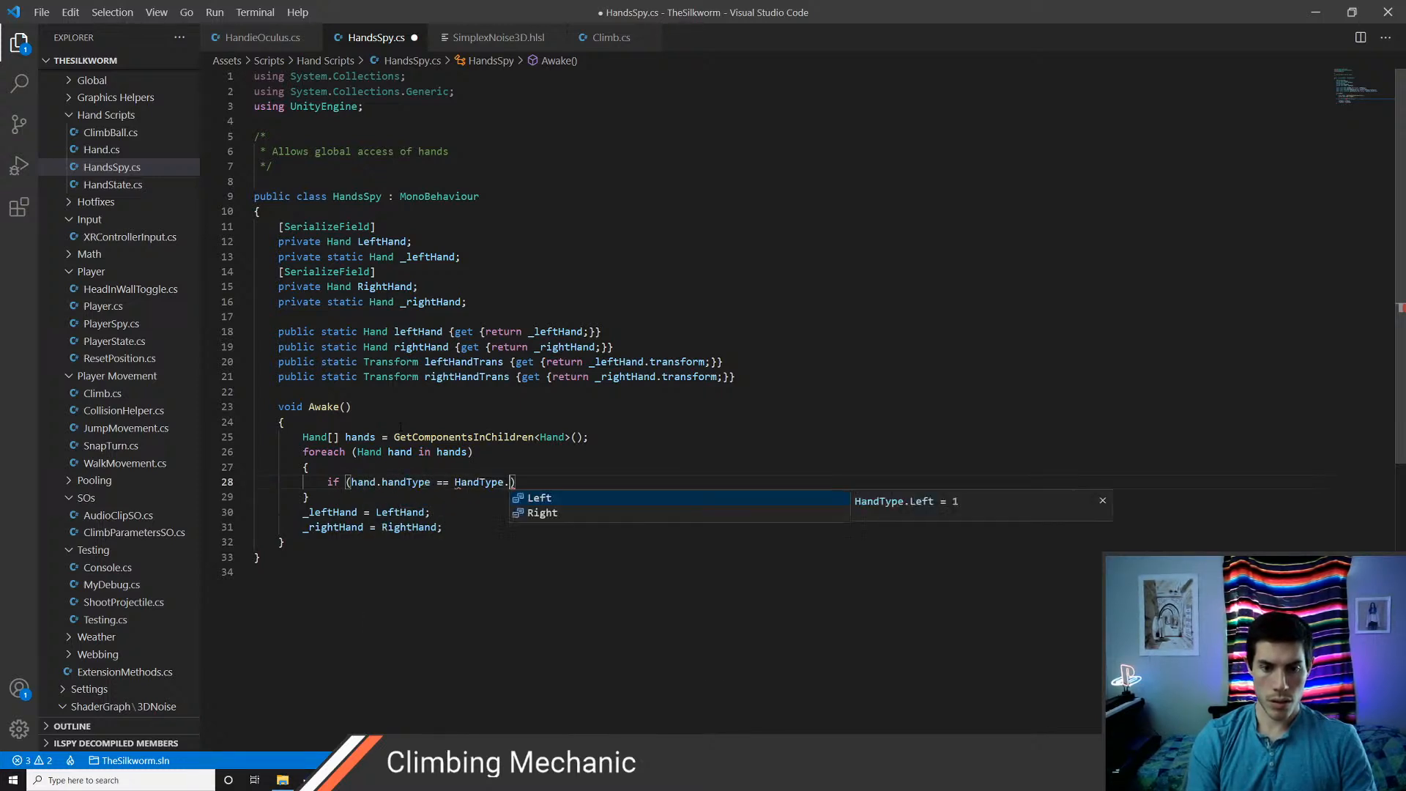
key("Return")
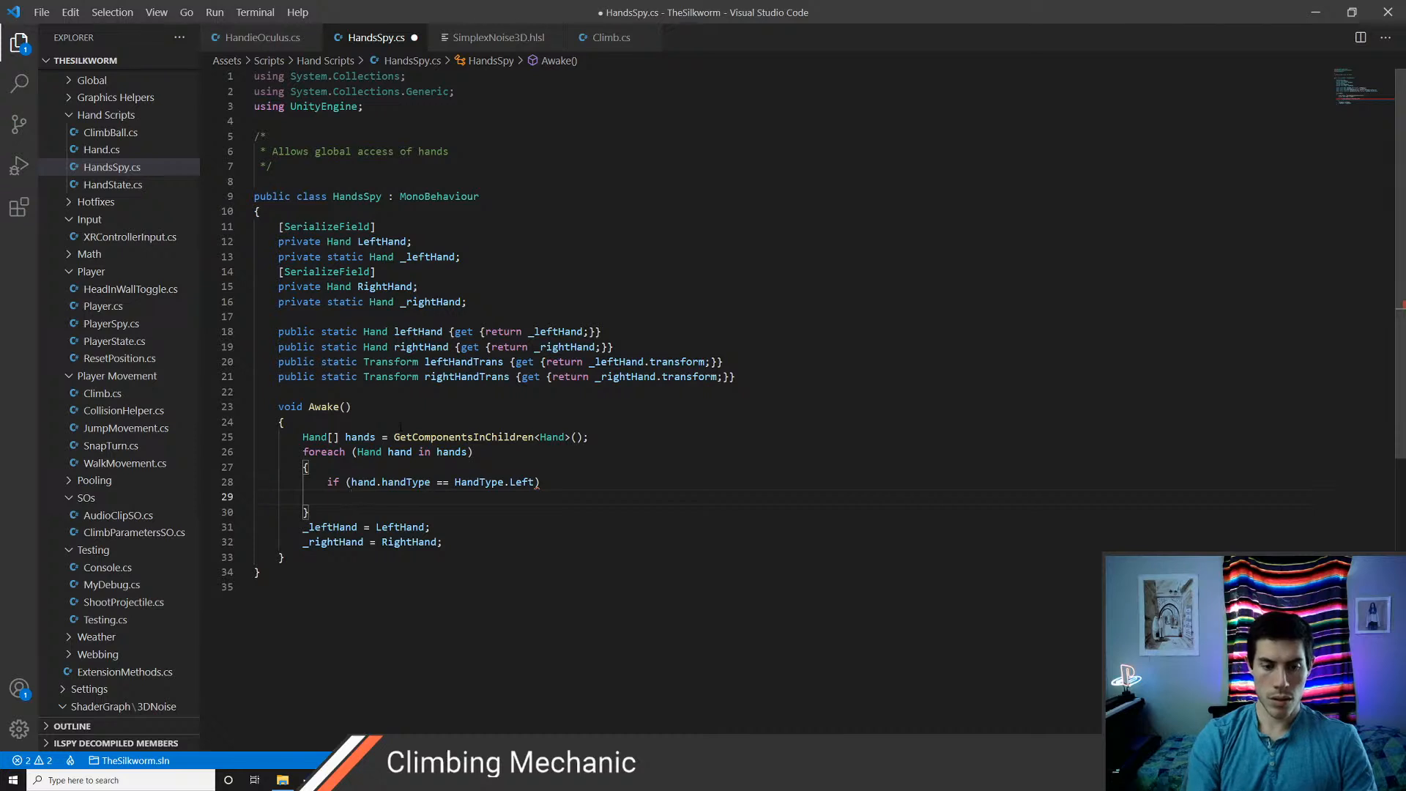
type("_l")
key("Tab")
type("=")
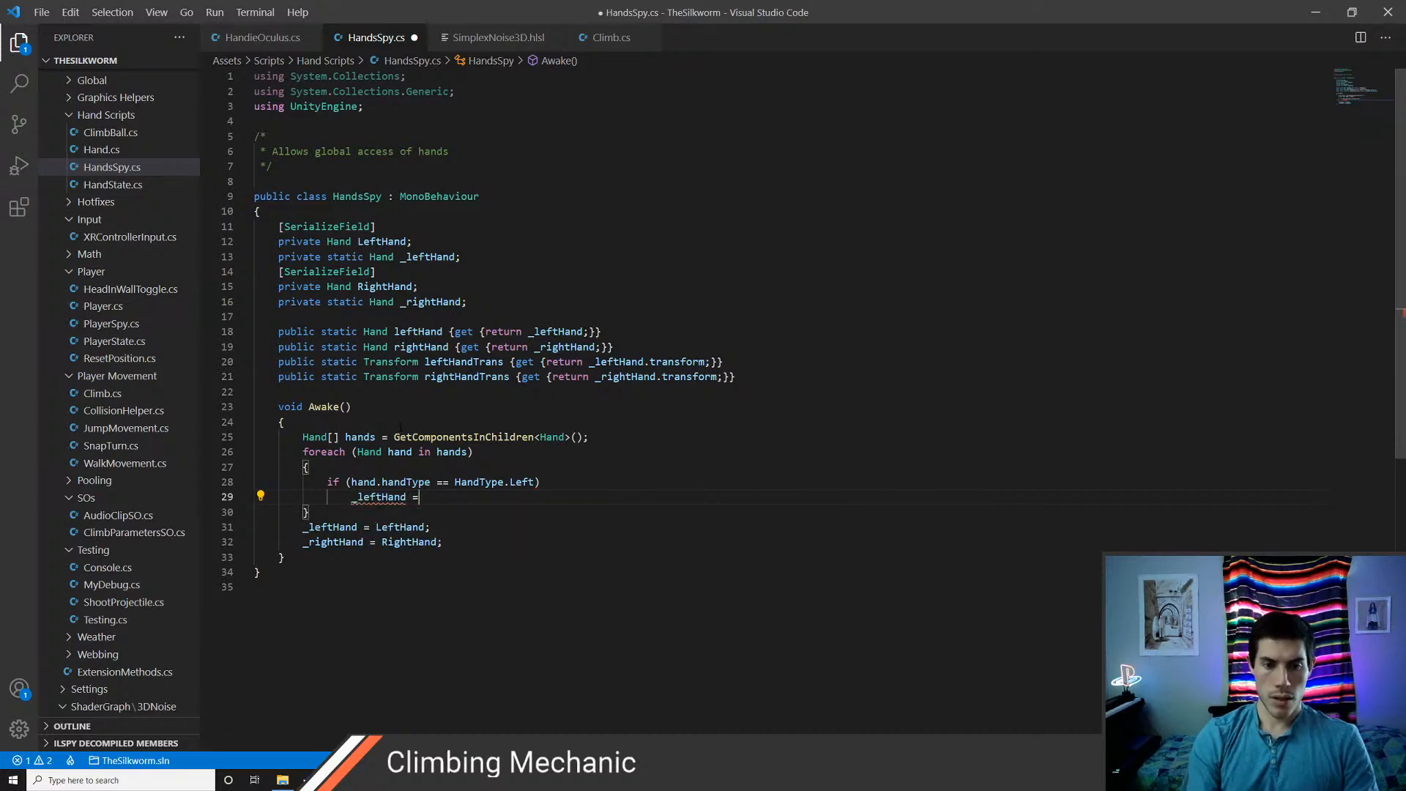
key("Escape")
type("Lefth")
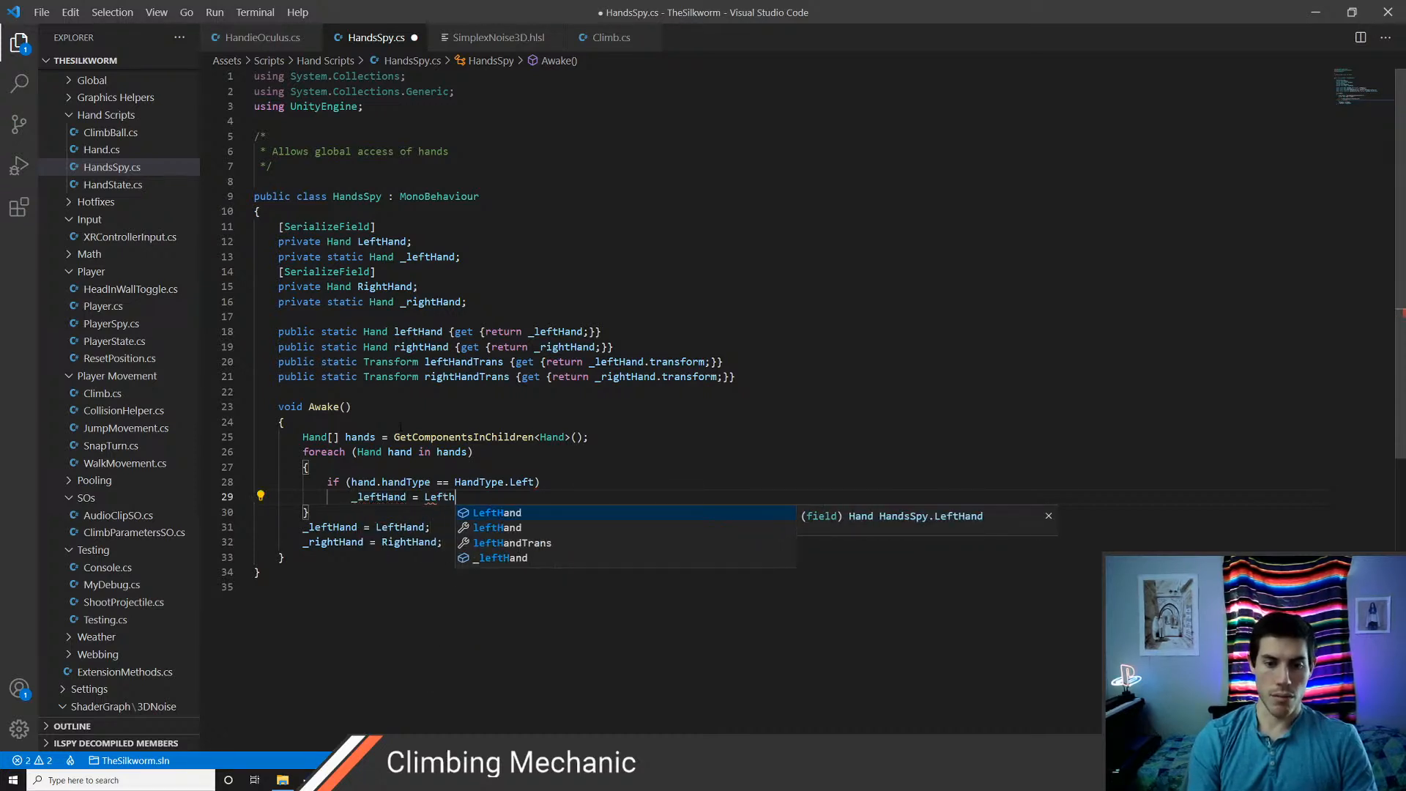
key("Tab")
type(";")
key("ctrl+s")
Duplicate the HandType.Left condition and its assignment directly below the original inside the foreach loop
key("Return")
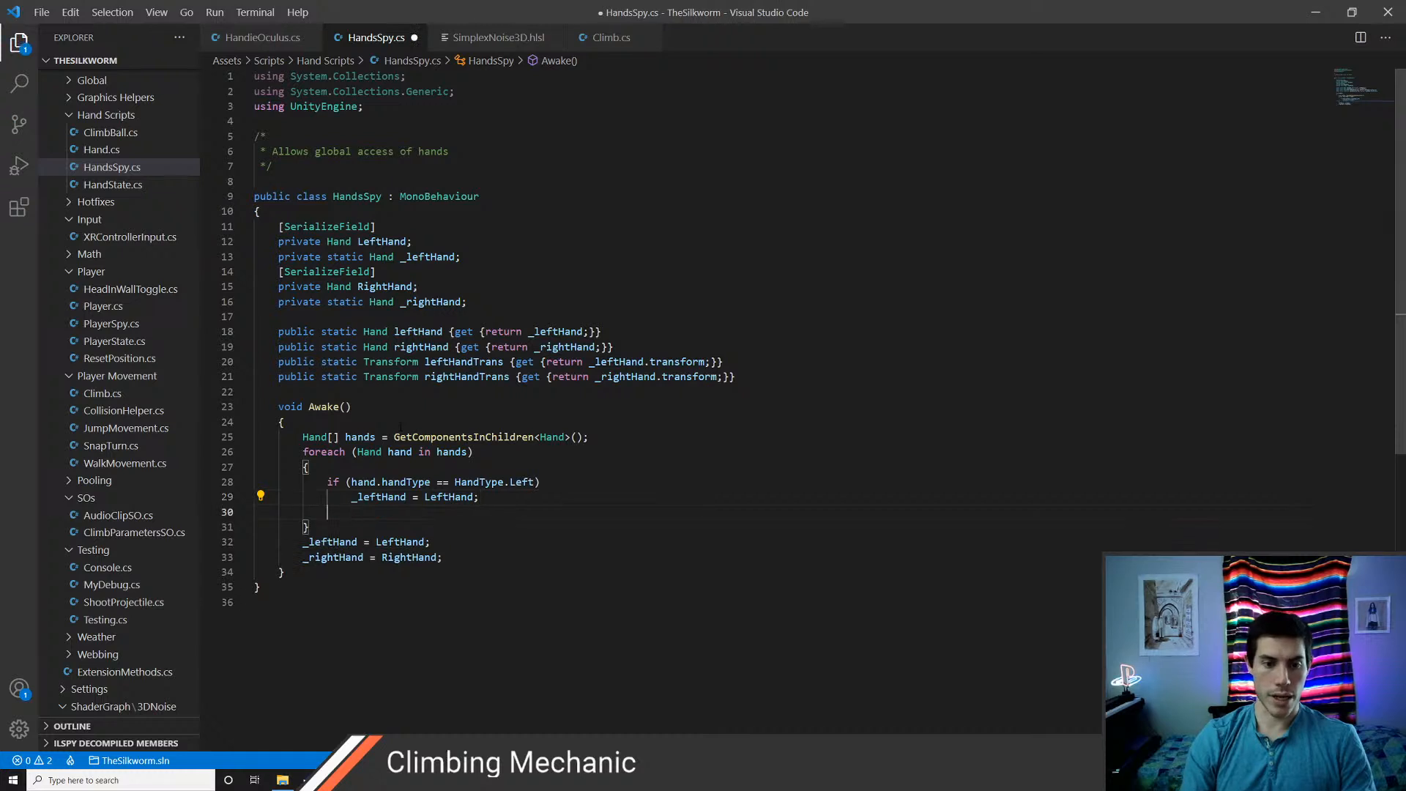
type("if (")
key("Up")
key("Up")
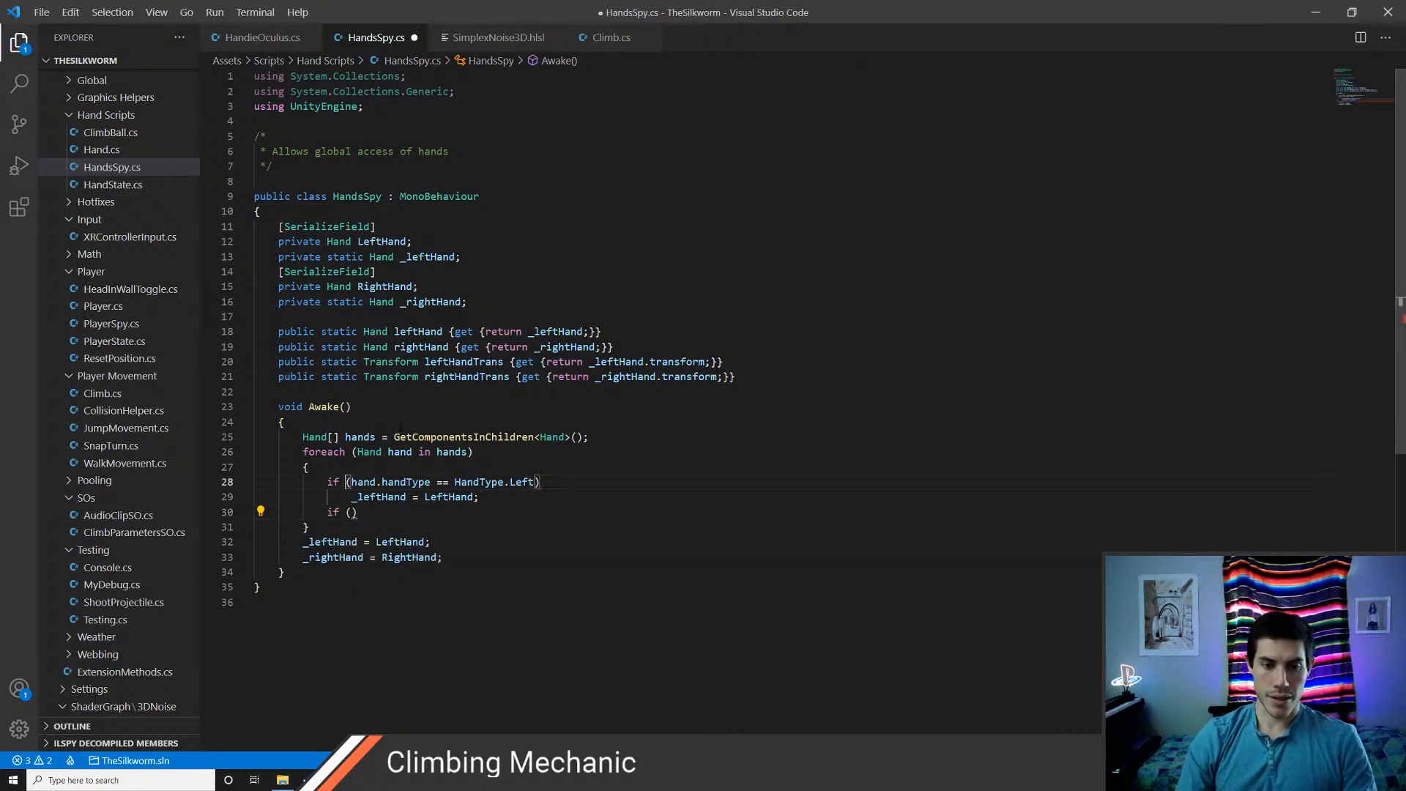
key("Home")
key("shift+Down")
key("shift+End")
key("ctrl+c")
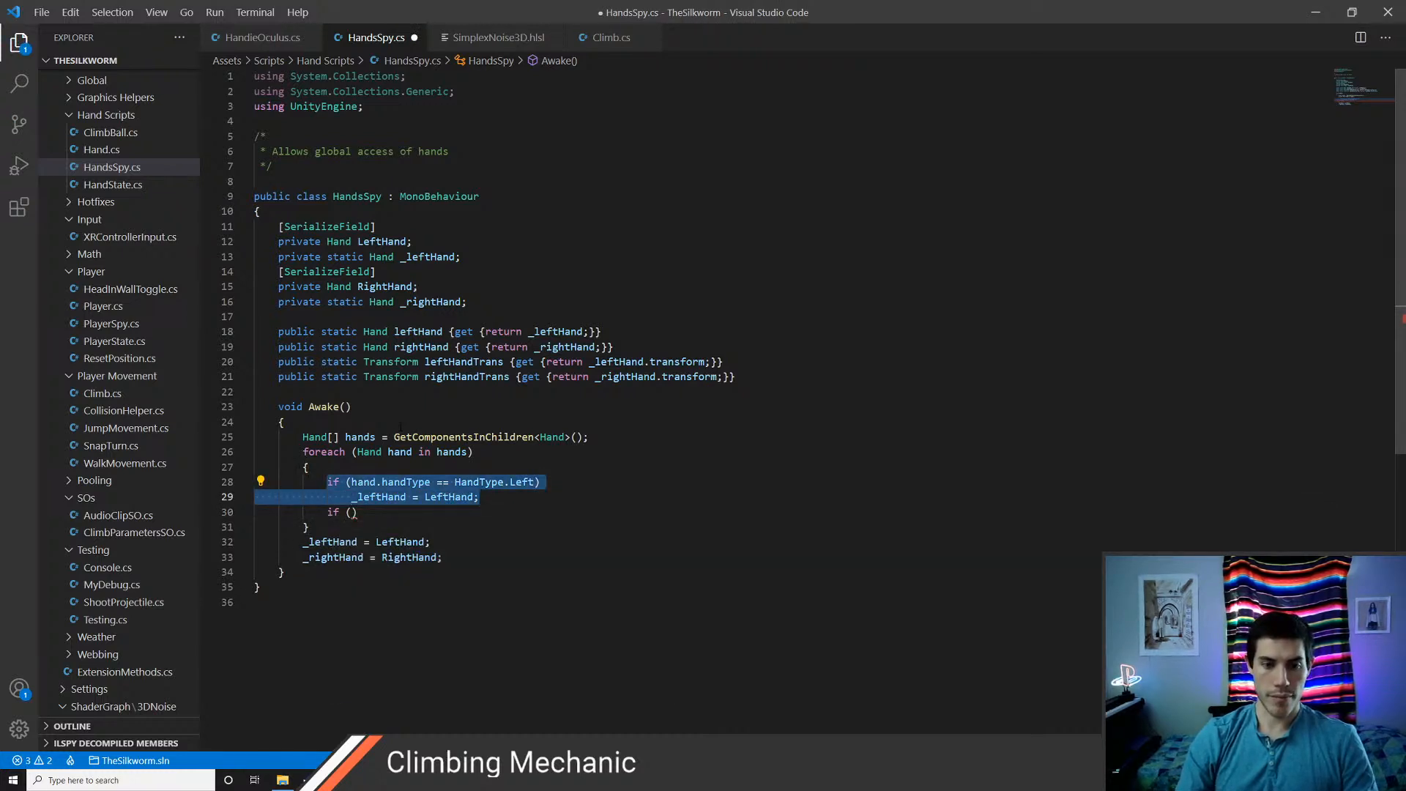
key("Down")
key("shift+Home")
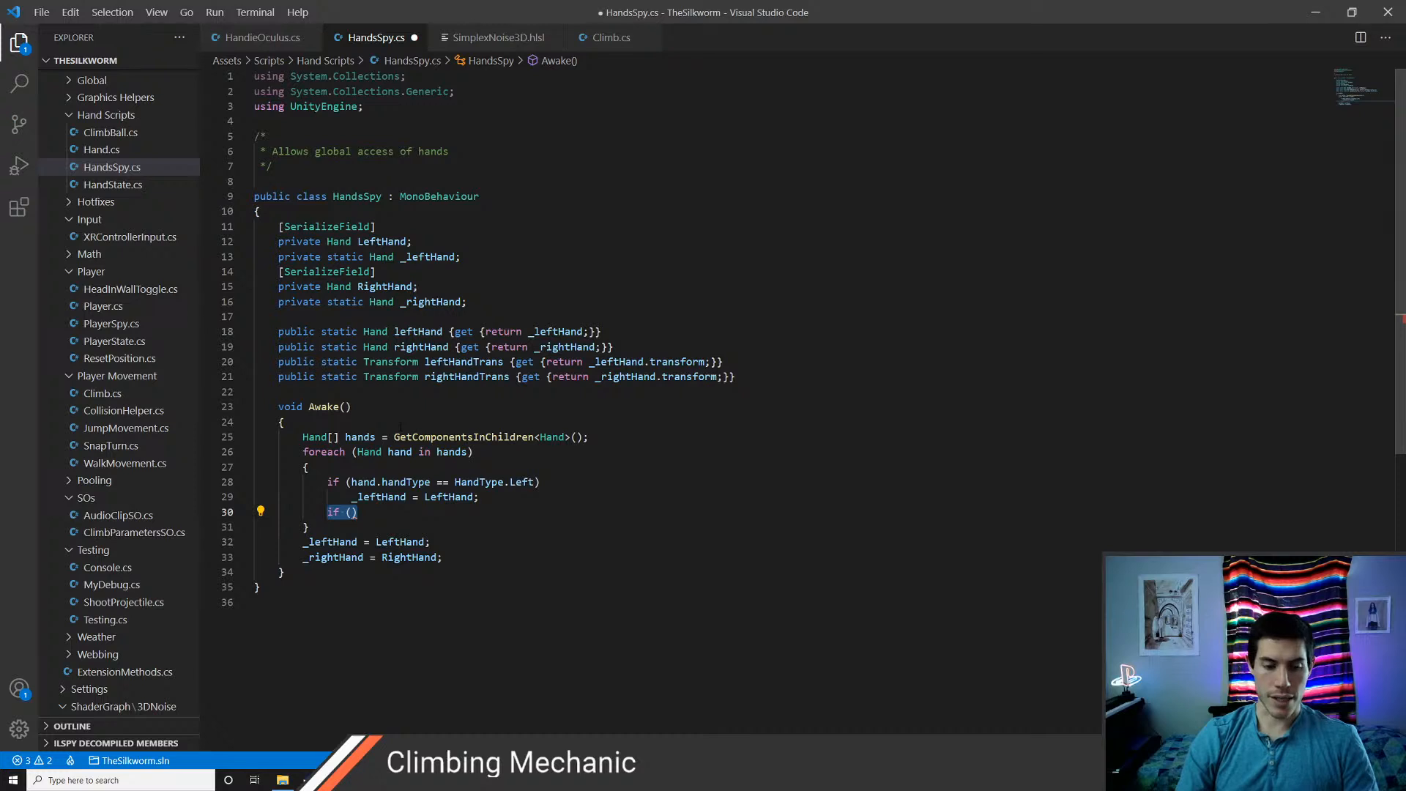
key("ctrl+v")
Delete the two original _leftHand and _rightHand assignments below the foreach loop and save the script
key("Down")
key("Down")
key("ctrl+x")
key("ctrl+x")
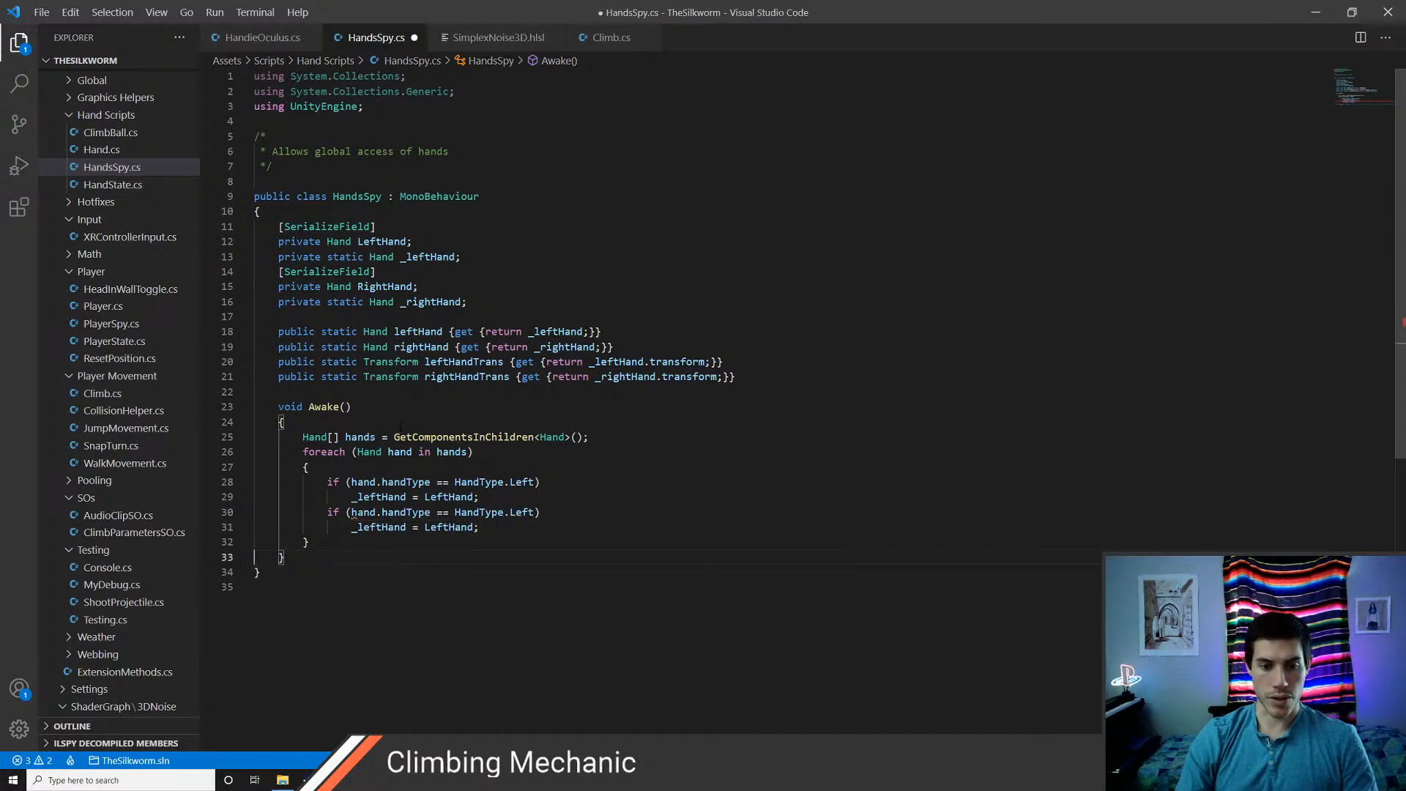
key("ctrl+s")
Change the second if condition in the loop to compare against HandType.Right
key("Up")
key("ctrl+Right")
key("ctrl+Right")
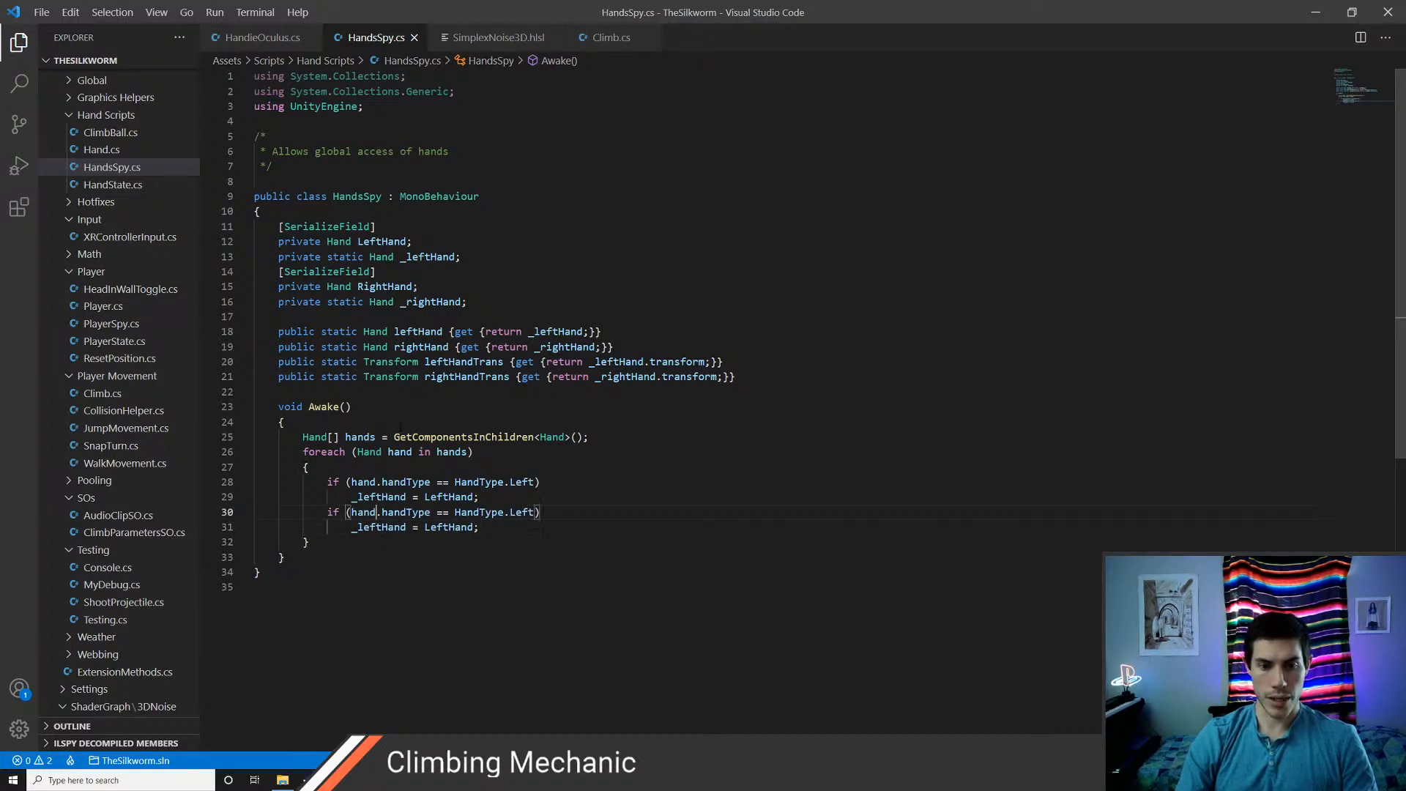
key("ctrl+BackSpace")
type("R")
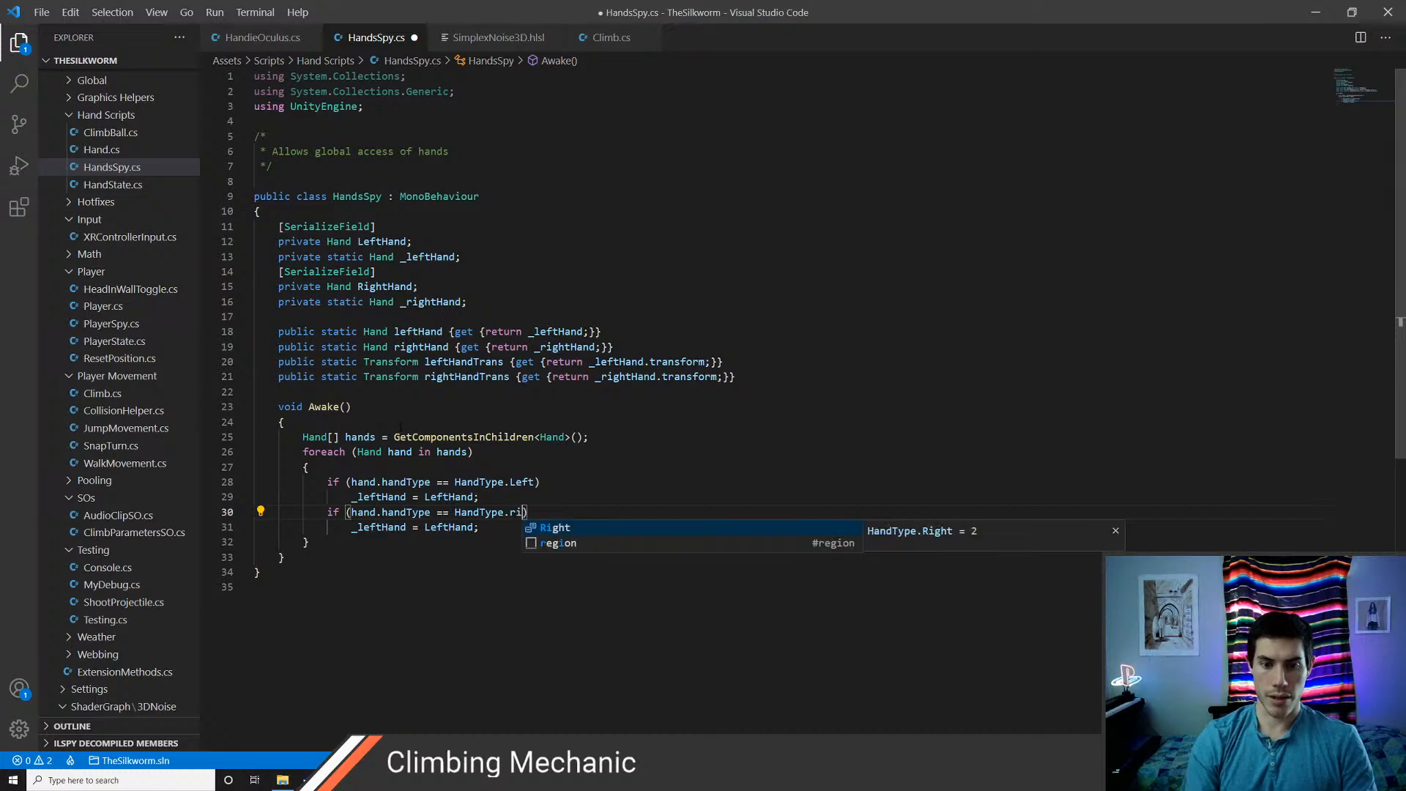
key("Tab")
key("Down")
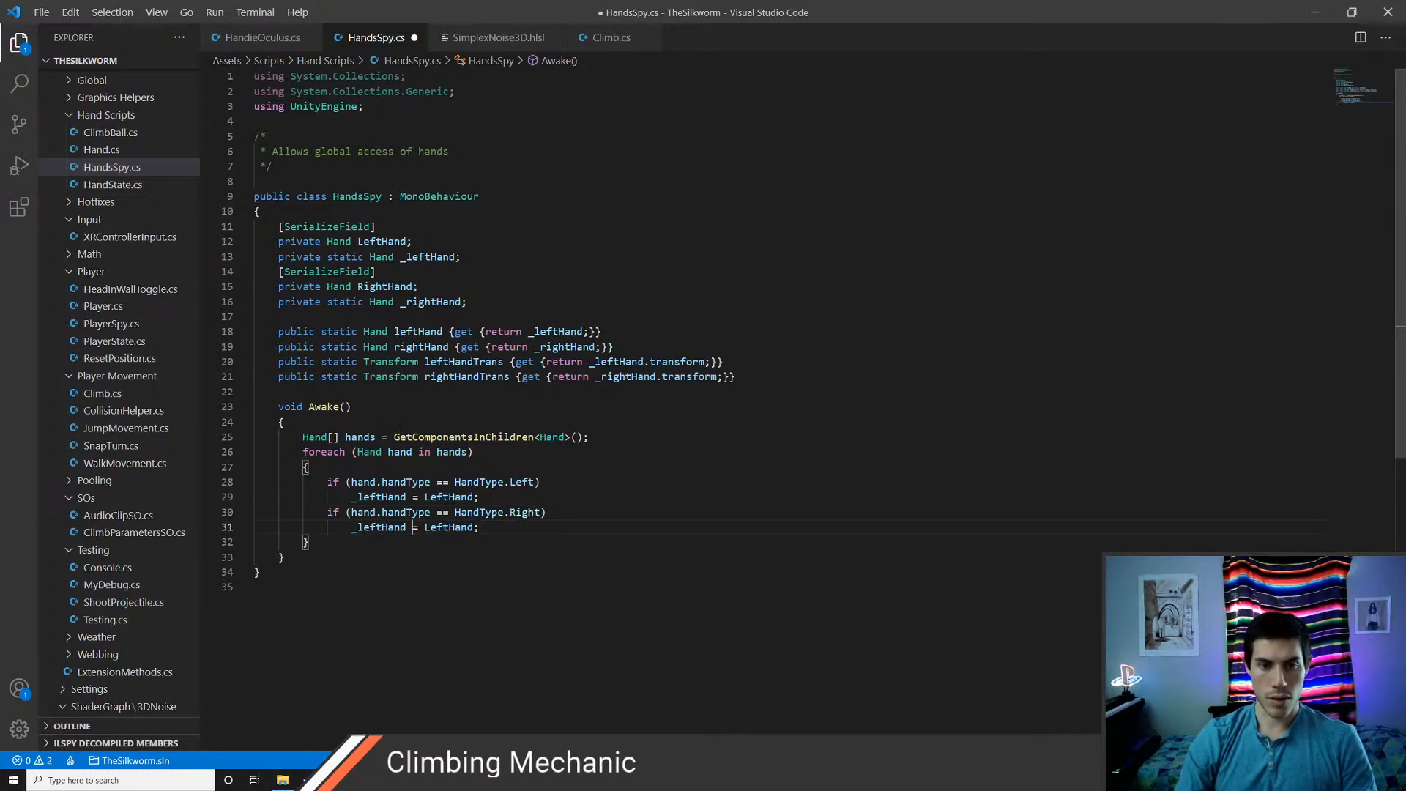
Remove the [SerializeField] attributes from the LeftHand and RightHand fields and save the script
key("Up")
key("Up")
key("Up")
key("Up")
key("Up")
key("Up")
key("Up")
key("Up")
key("Up")
key("Up")
key("Up")
key("Up")
key("Up")
key("Up")
key("Up")
key("Up")
key("Up")
key("Up")
key("Up")
key("Up")
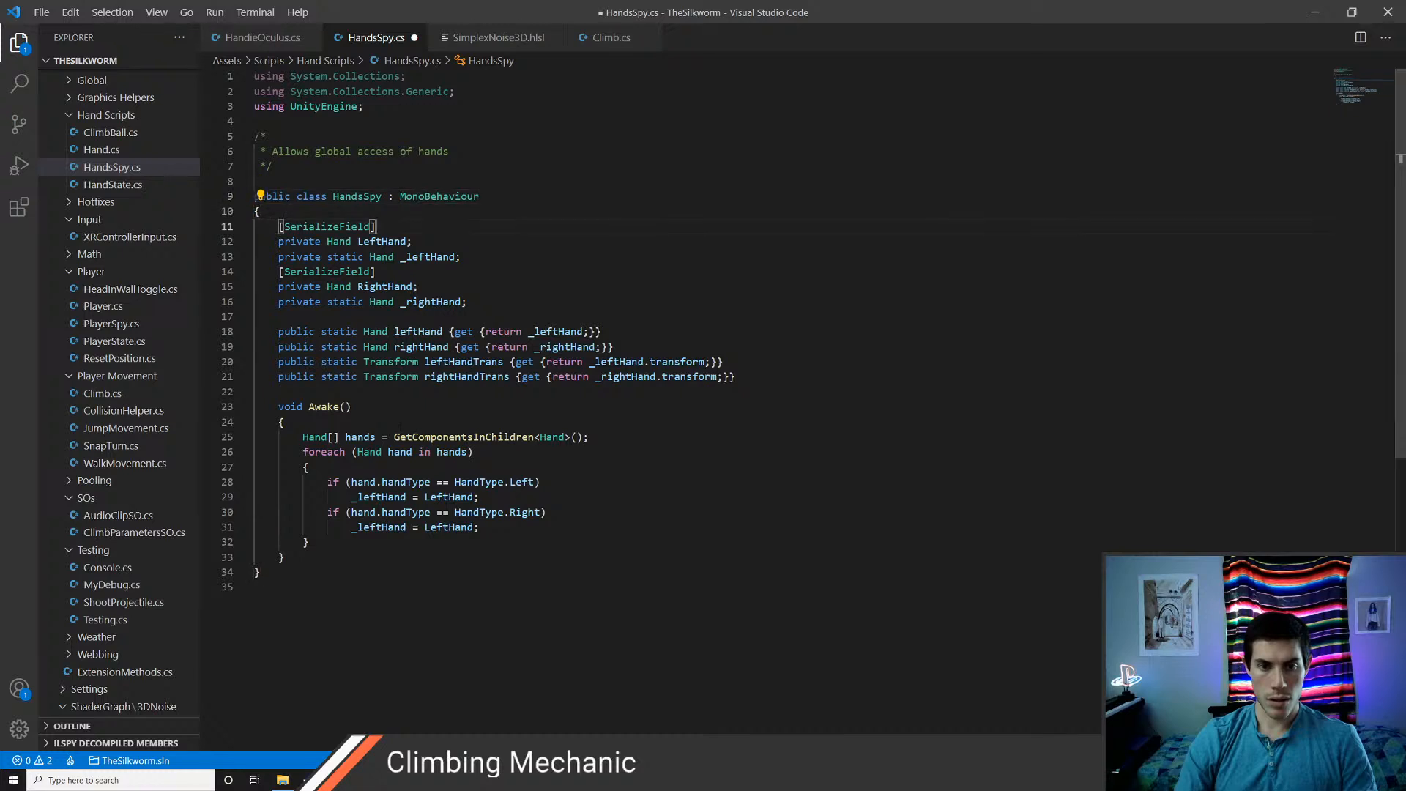
key("ctrl+shift+k")
key("Down")
key("Down")
key("ctrl+shift+k")
key("ctrl+s")
Comment out the private LeftHand and RightHand field declarations and save the script
key("Down")
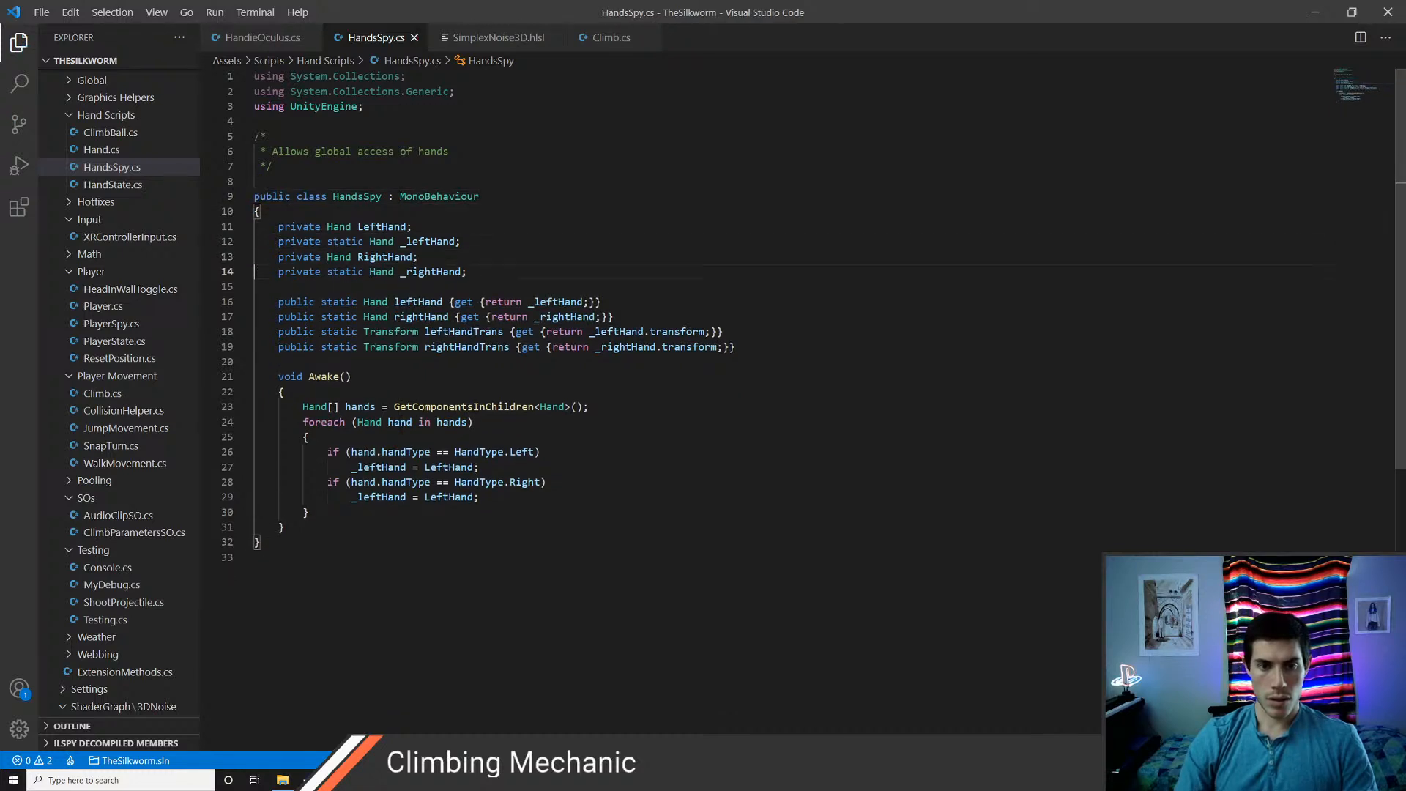
key("Down")
key("Down")
key("Down")
key("Down")
key("Down")
key("Down")
key("Down")
key("Down")
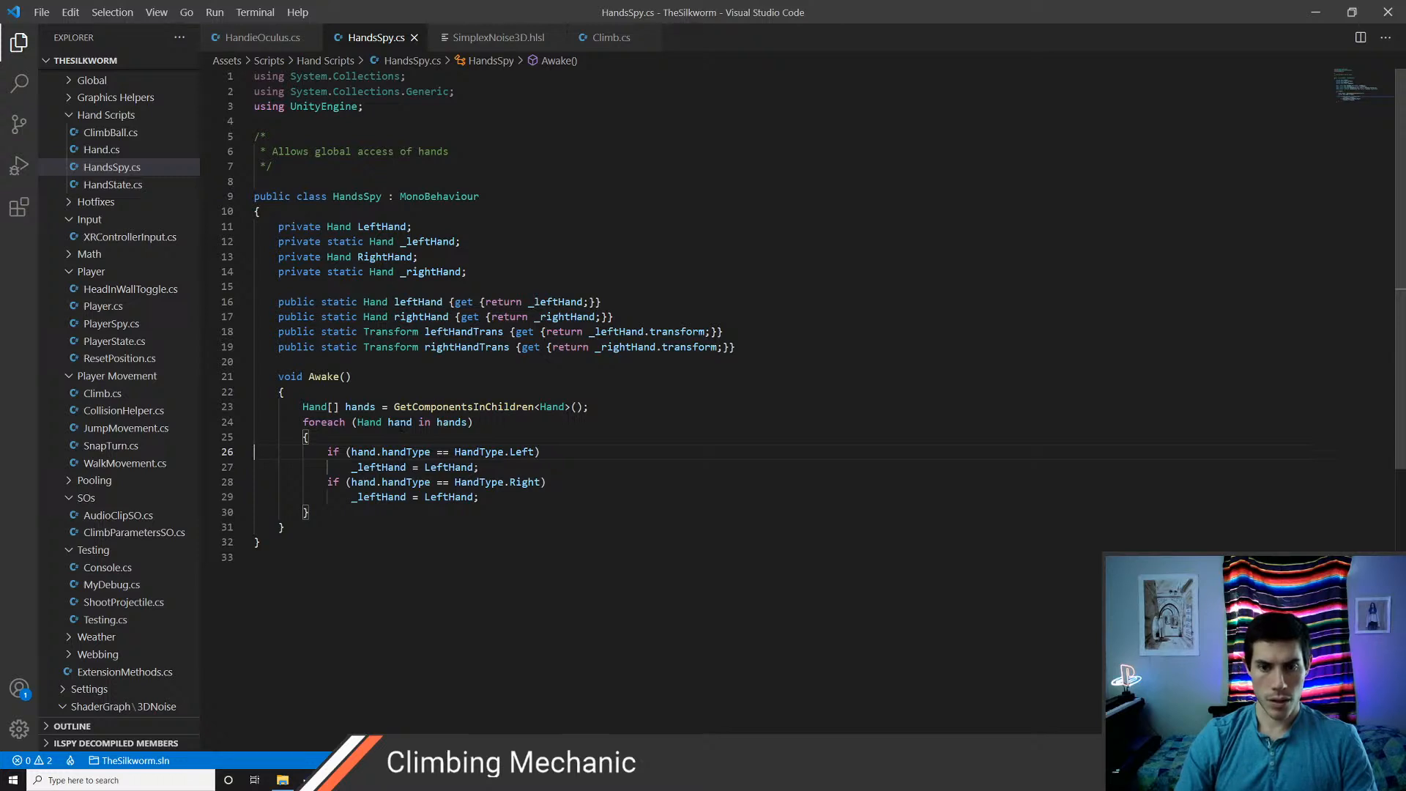
key("Up")
key("Up")
key("Up")
key("Up")
key("Up")
key("Up")
key("Up")
key("Up")
key("Up")
key("Up")
key("Up")
key("Up")
key("Up")
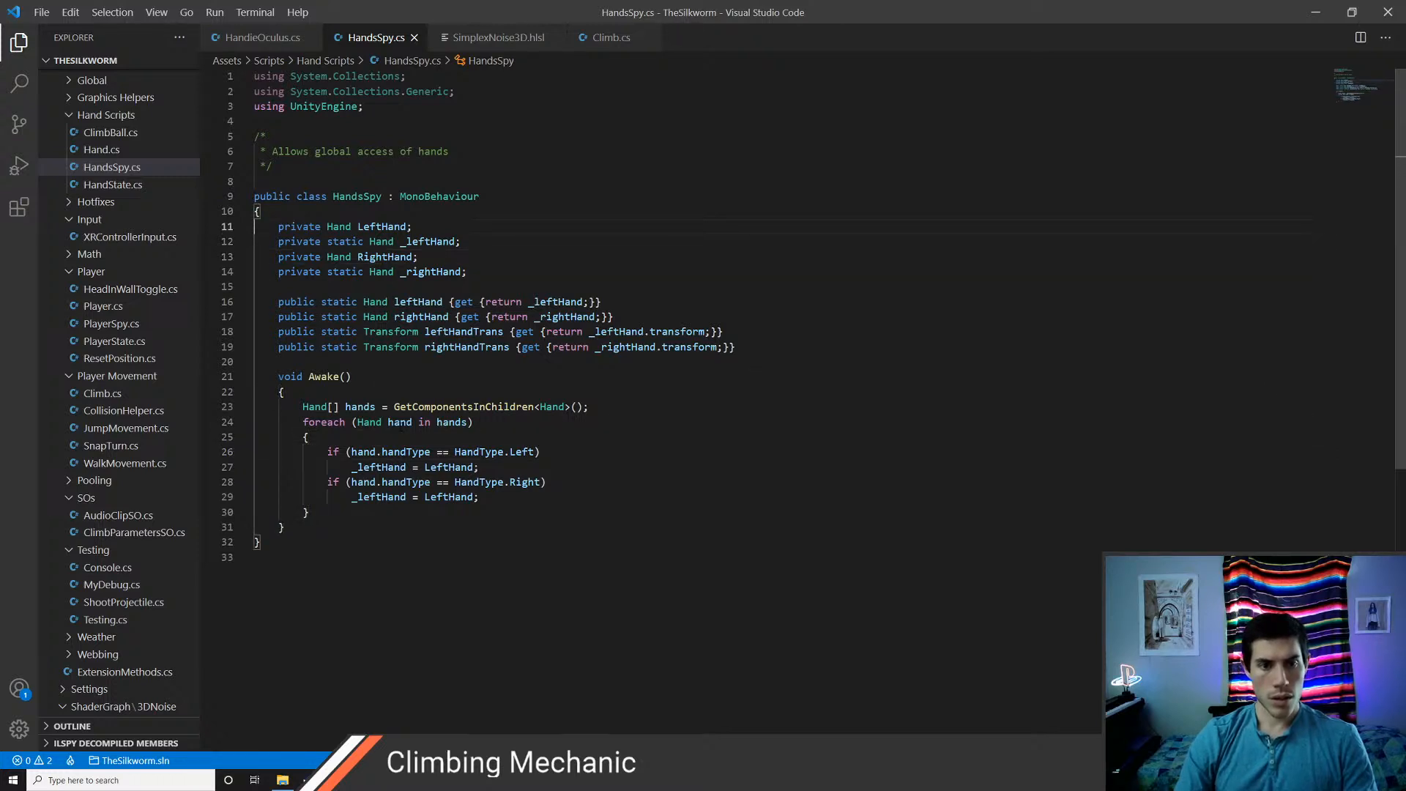
key("Up")
key("ctrl+slash")
key("ctrl+slash")
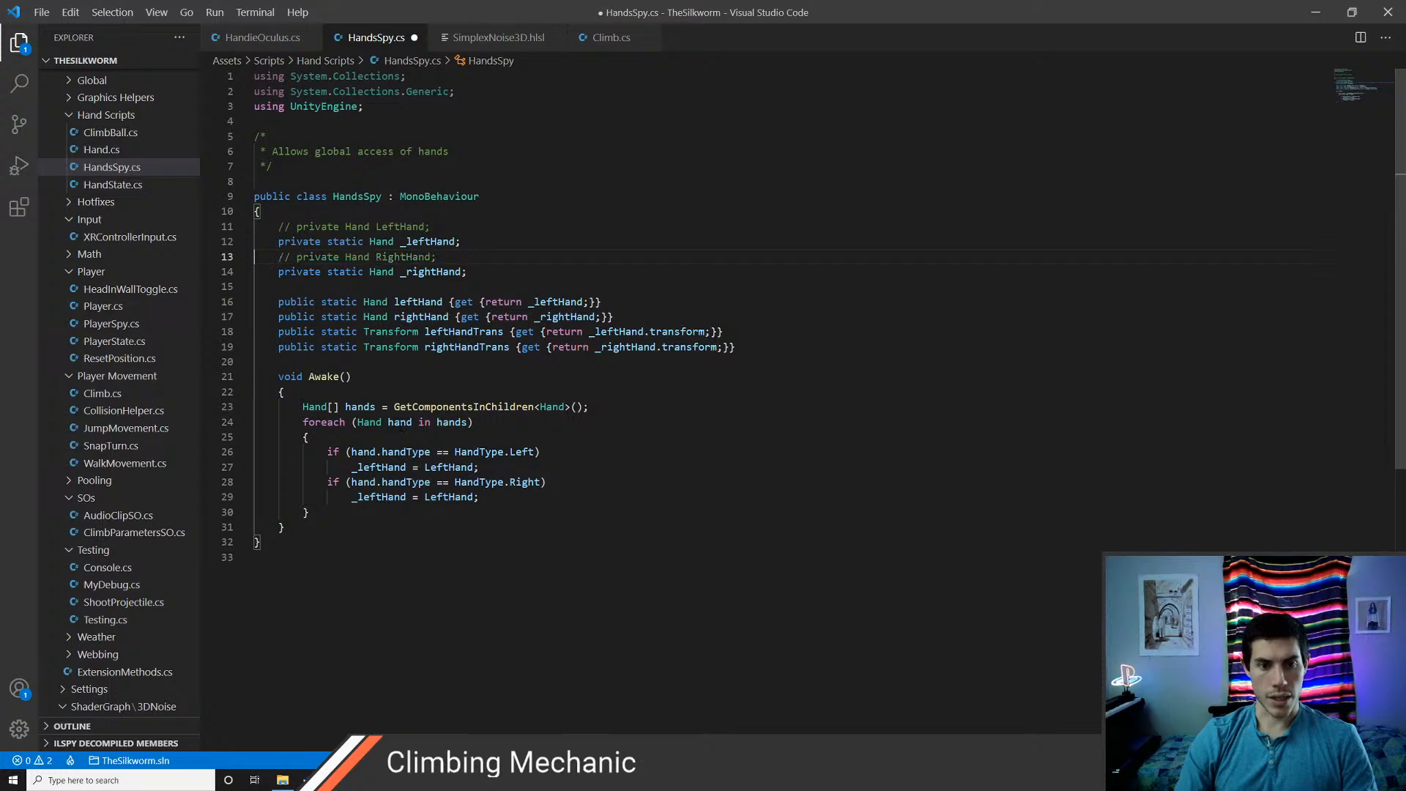
key("ctrl+s")
Replace LeftHand with the loop variable hand in the _leftHand assignment under the HandType.Left condition
key("Down")
key("Down")
key("Down")
key("Down")
key("Down")
key("Down")
key("Down")
key("Down")
key("Down")
key("Down")
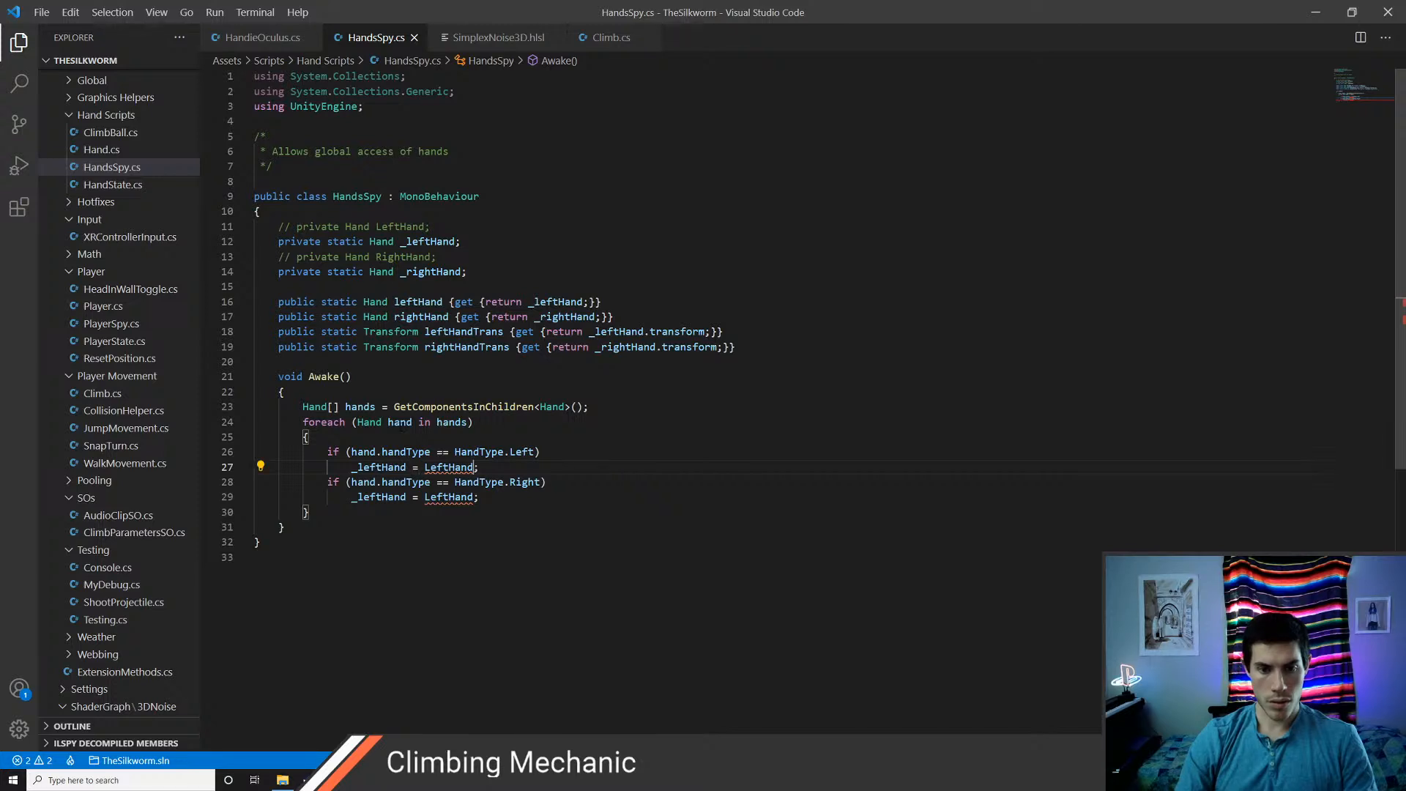
double_click(427, 467)
key("BackSpace")
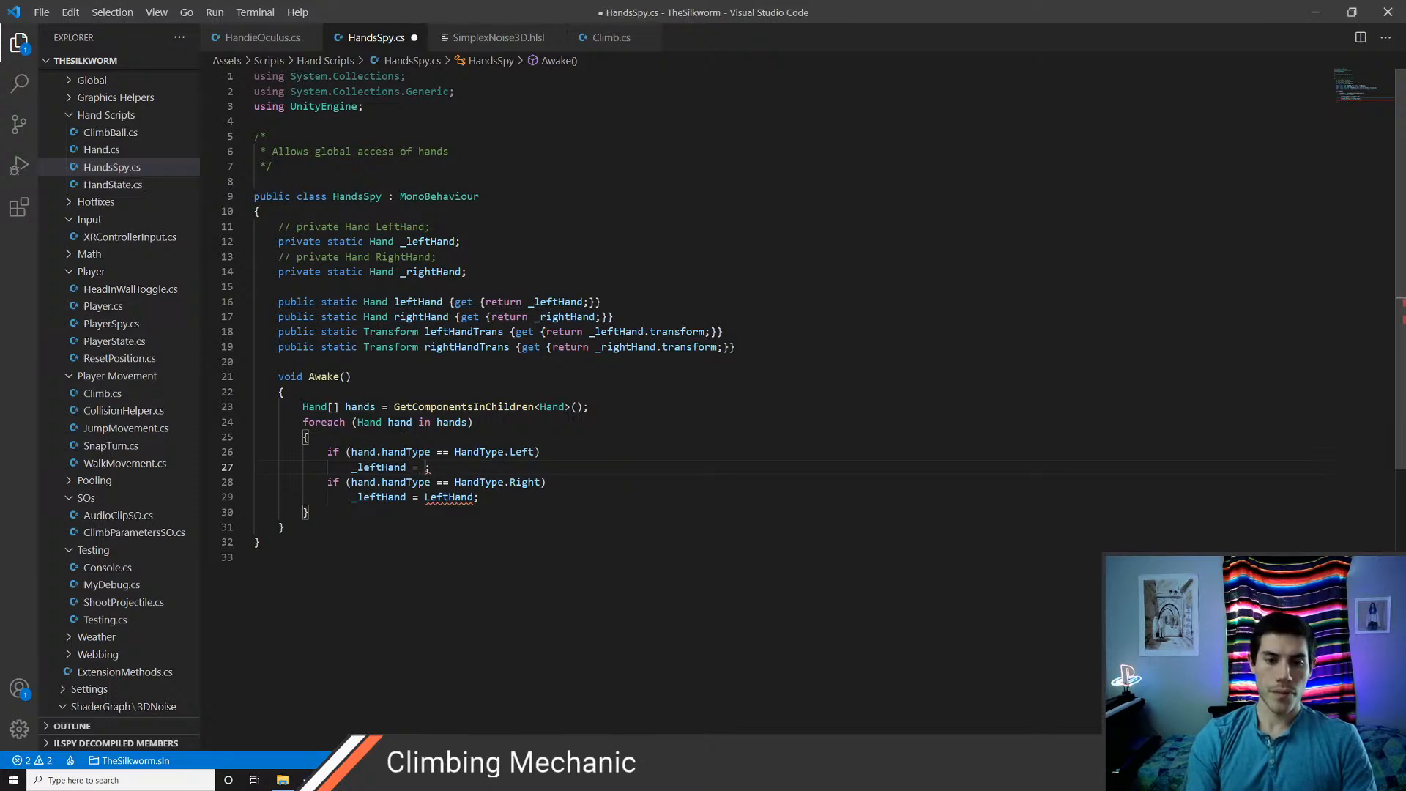
type("hand")
Change the assignment under the HandType.Right condition to _rightHand = hand and save the script
double_click(449, 497)
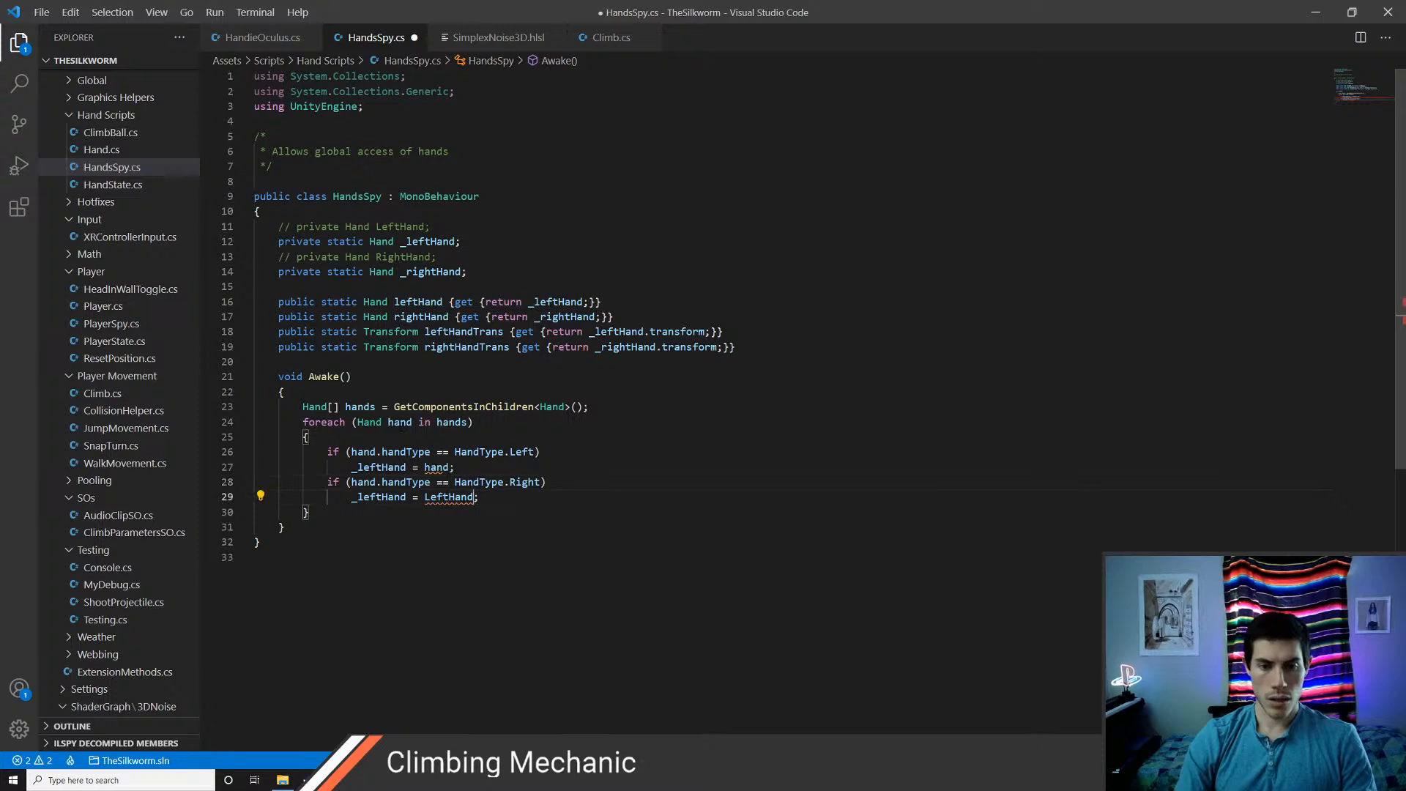
key("BackSpace")
type("hand")
key("ctrl+BackSpace")
type("_righ")
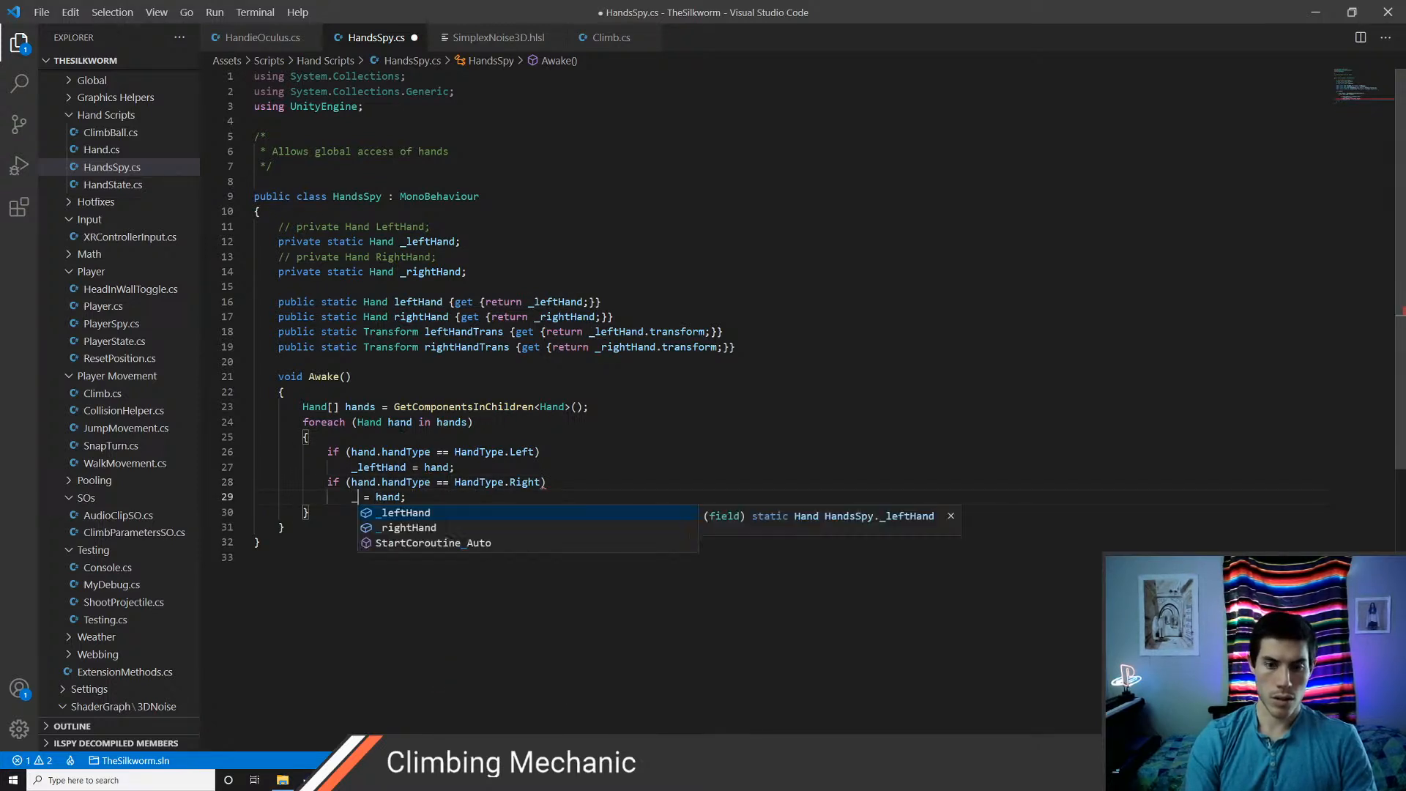
key("Tab")
key("ctrl+s")
key("Up")
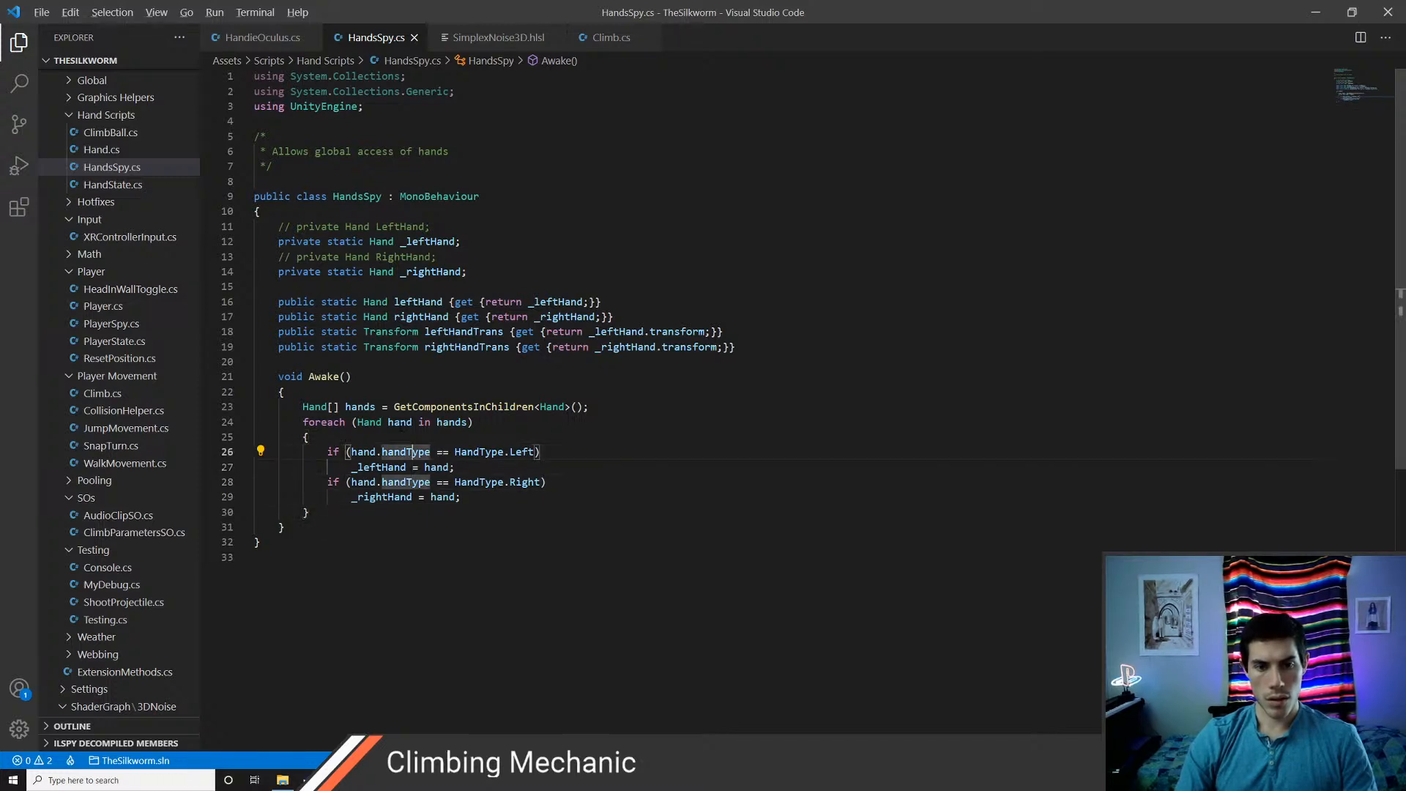
Switch to Unity, play-test the MainTesting scene with the updated HandsSpy script, and stop play mode
key("alt+Tab")
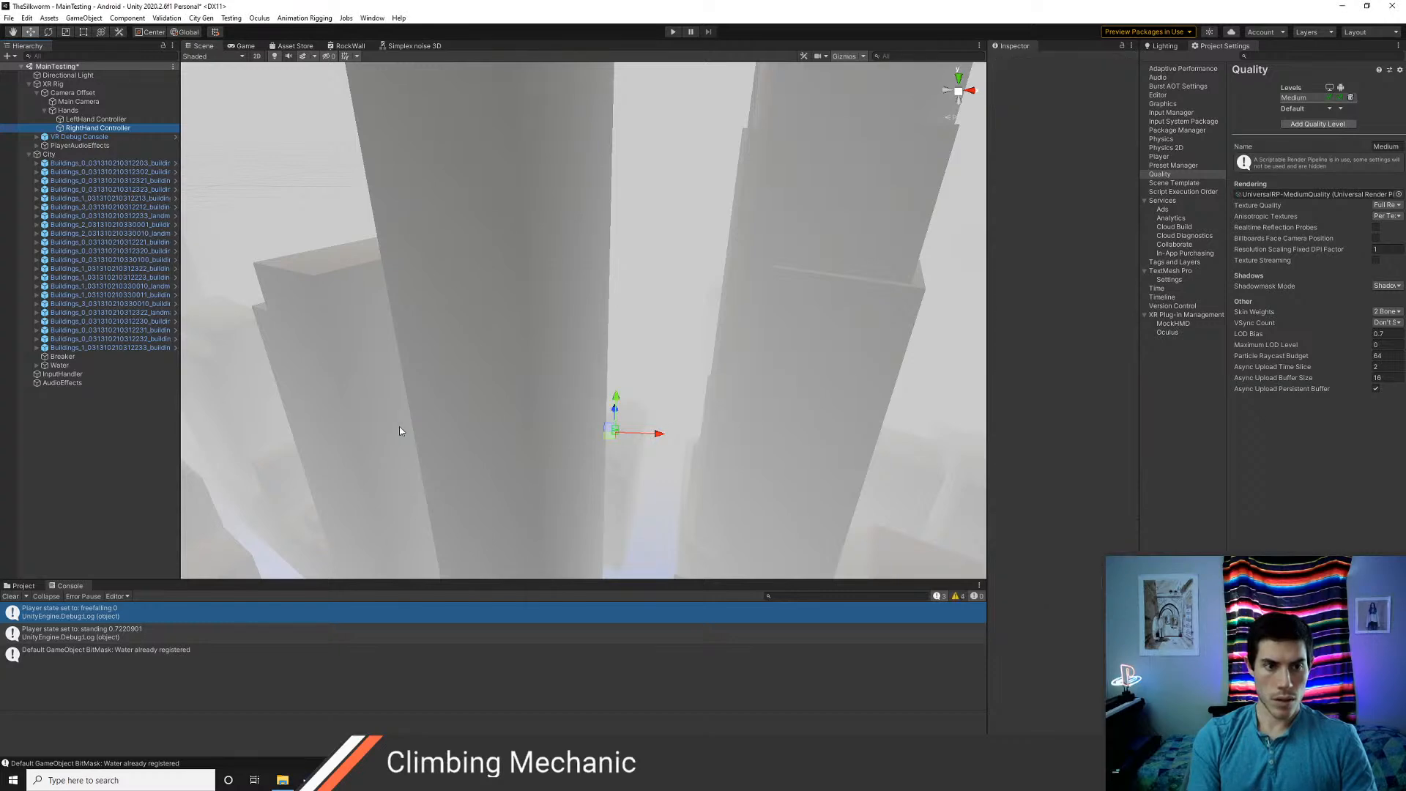
key("ctrl+p")
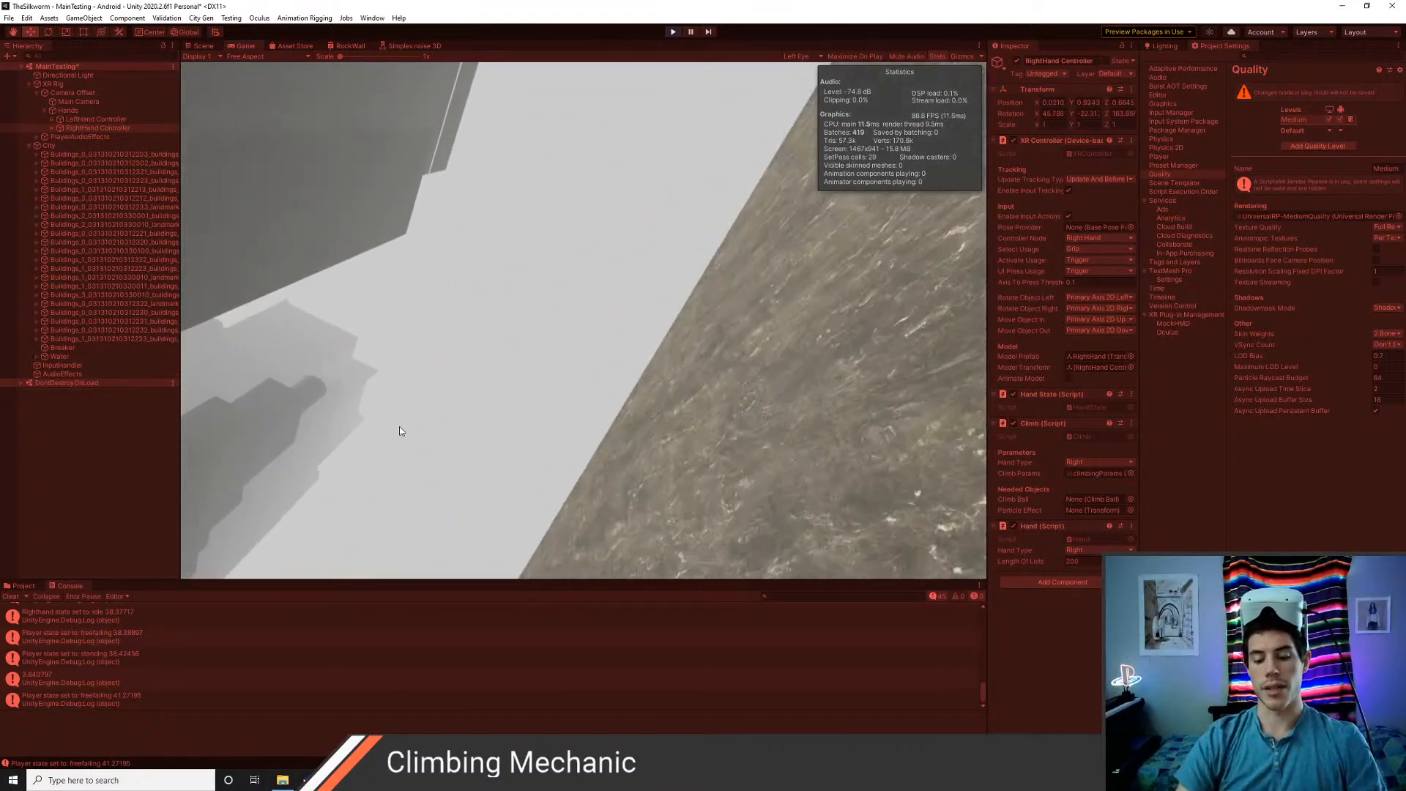
key("ctrl+p")
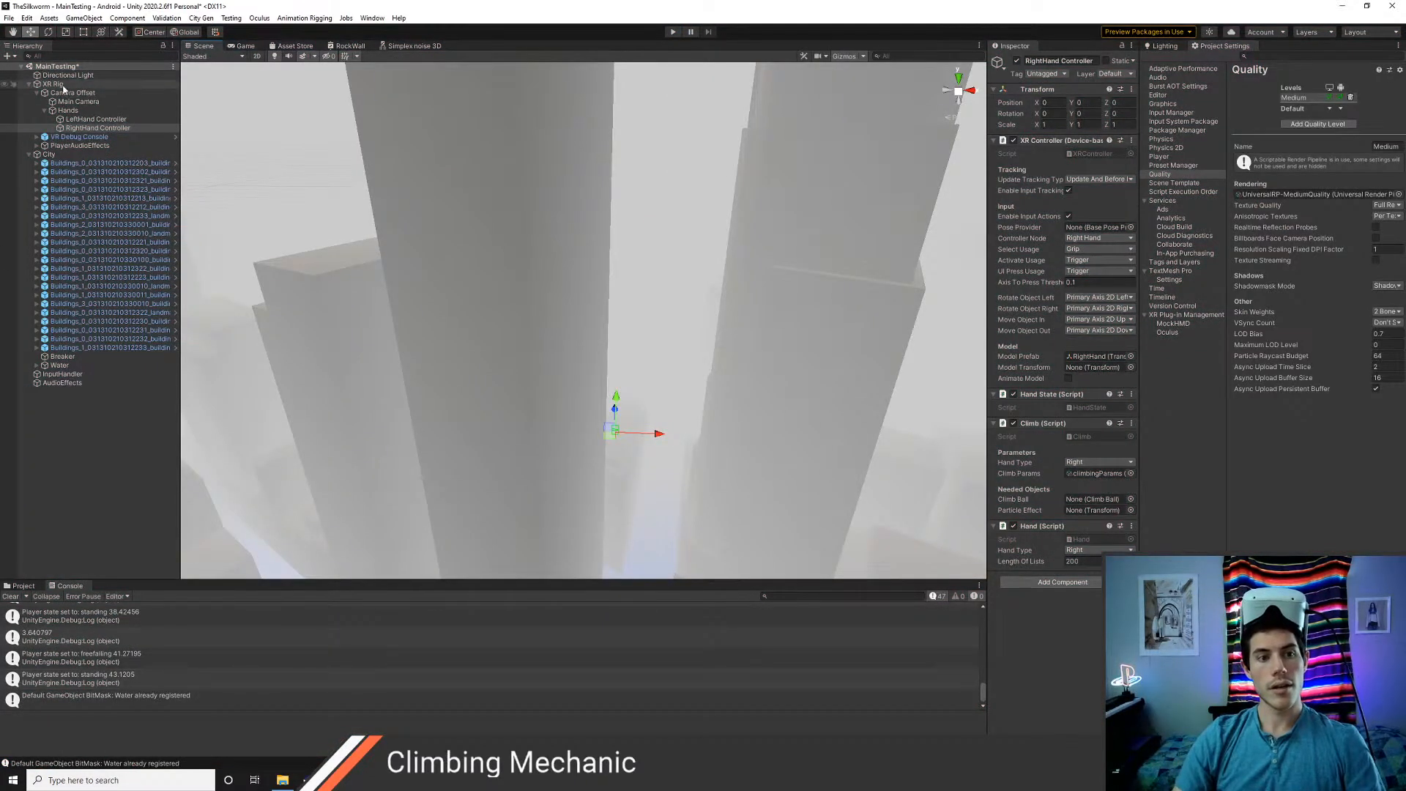
Set the XR Rig's Capsule Collider radius to 0.1 and save the scene
double_click(62, 85)
scroll(518, 313, "up", 5)
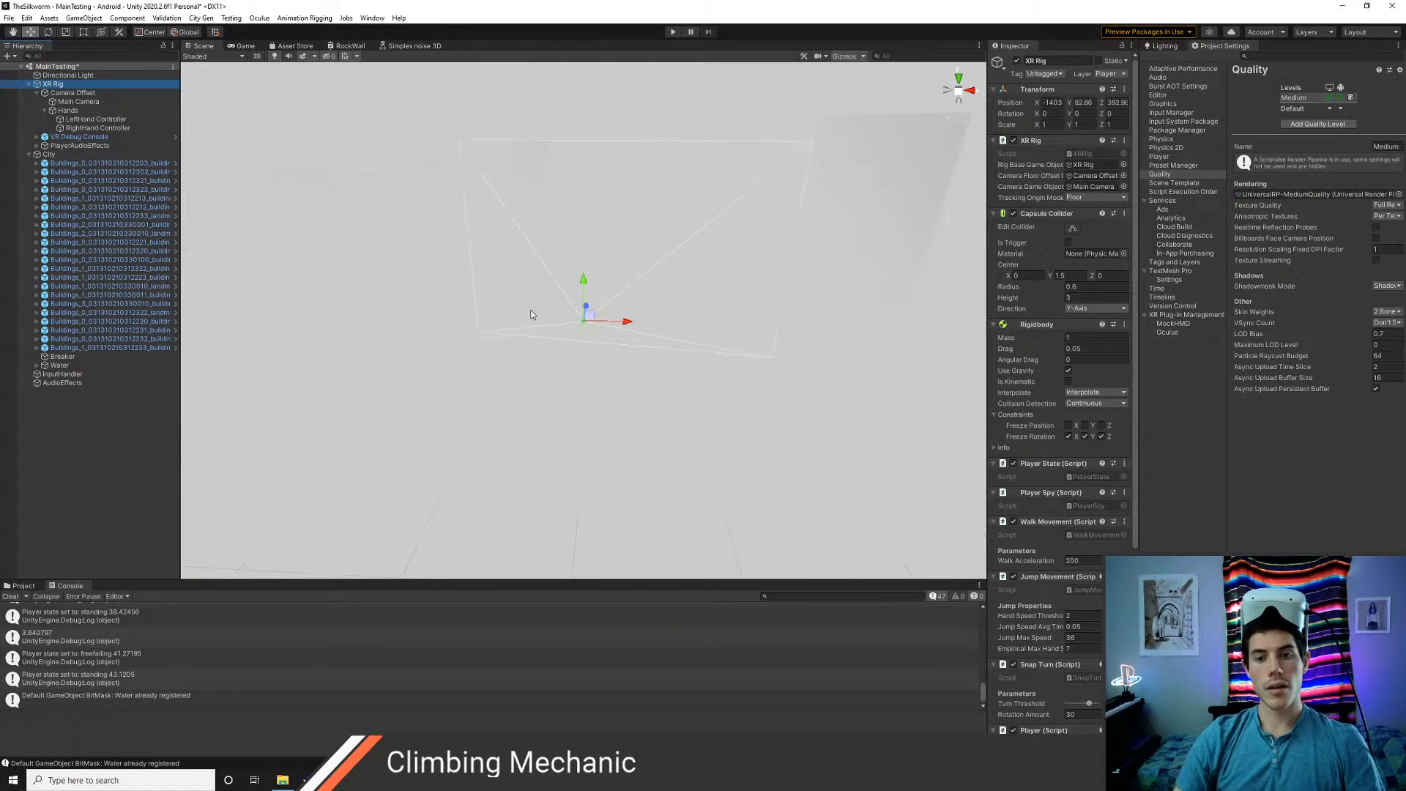
scroll(532, 315, "up", 12)
left_click_drag(788, 331, 636, 334, "alt")
scroll(741, 314, "down", 8)
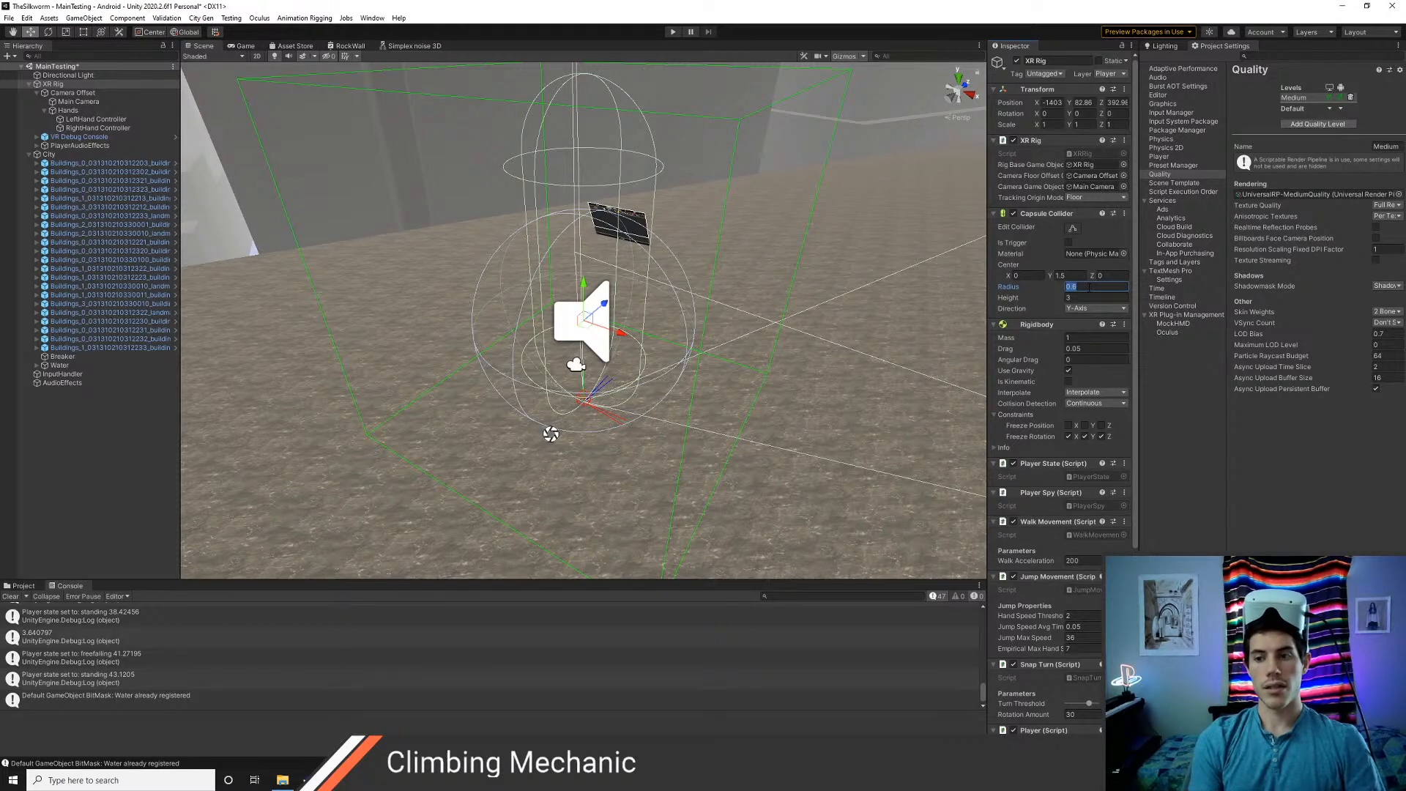
type(".1")
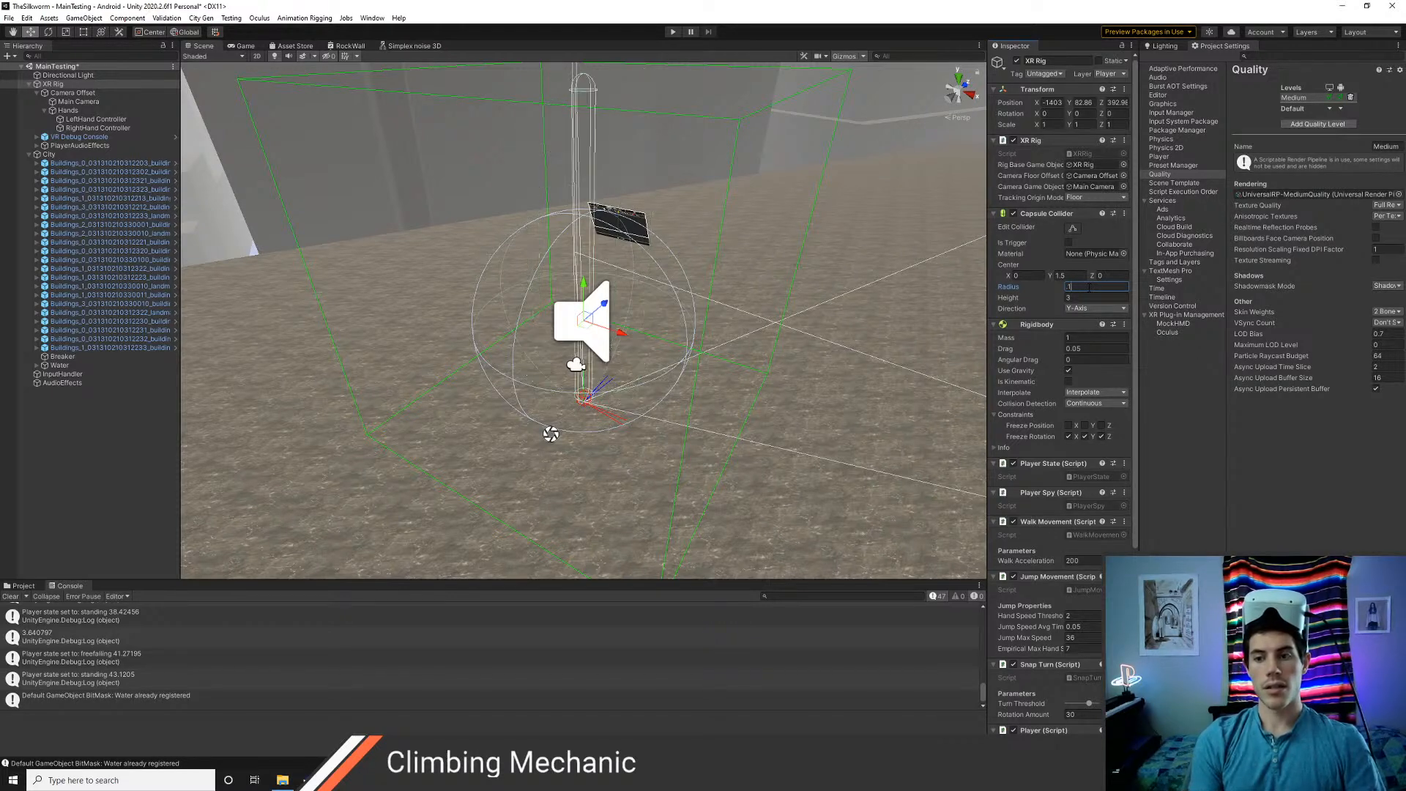
left_click(101, 451)
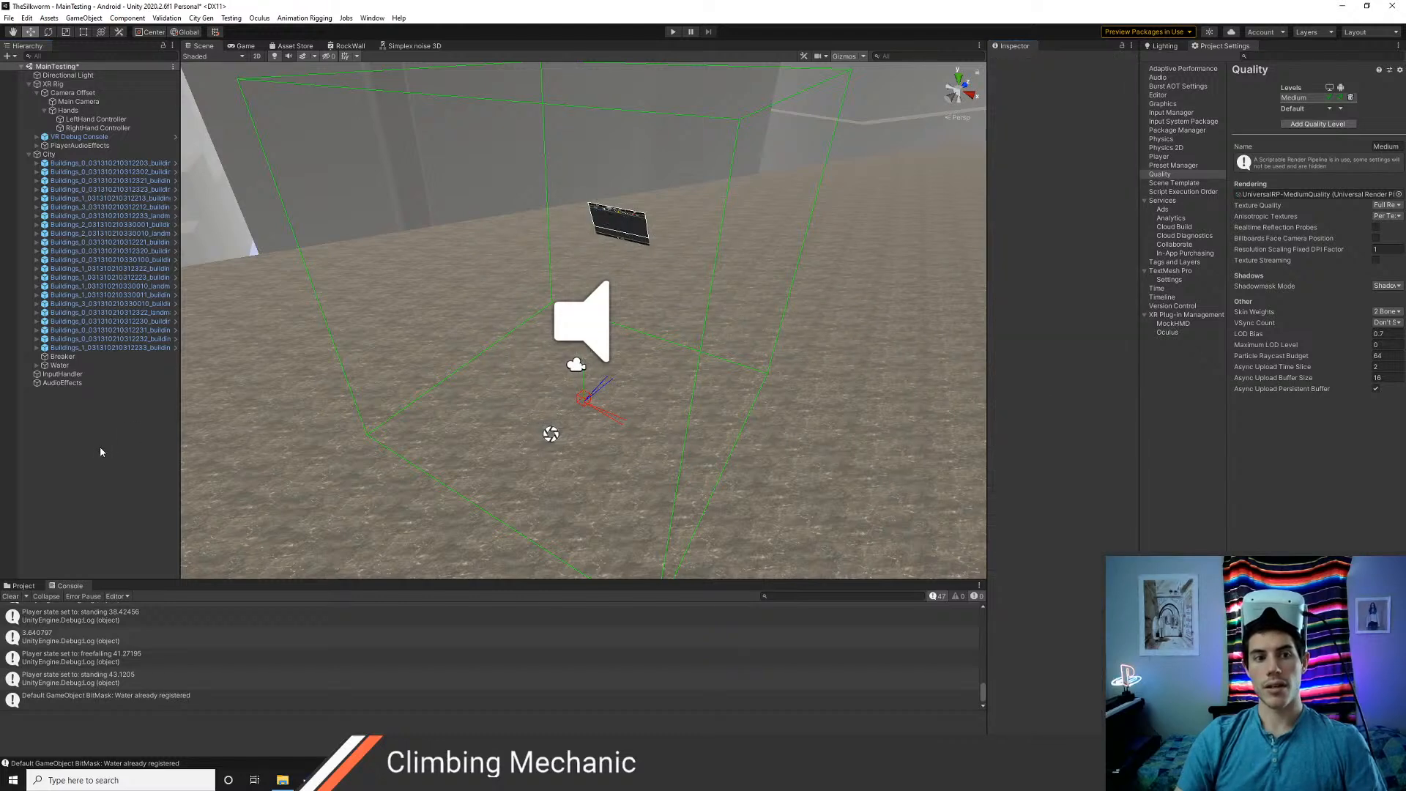
key("ctrl+s")
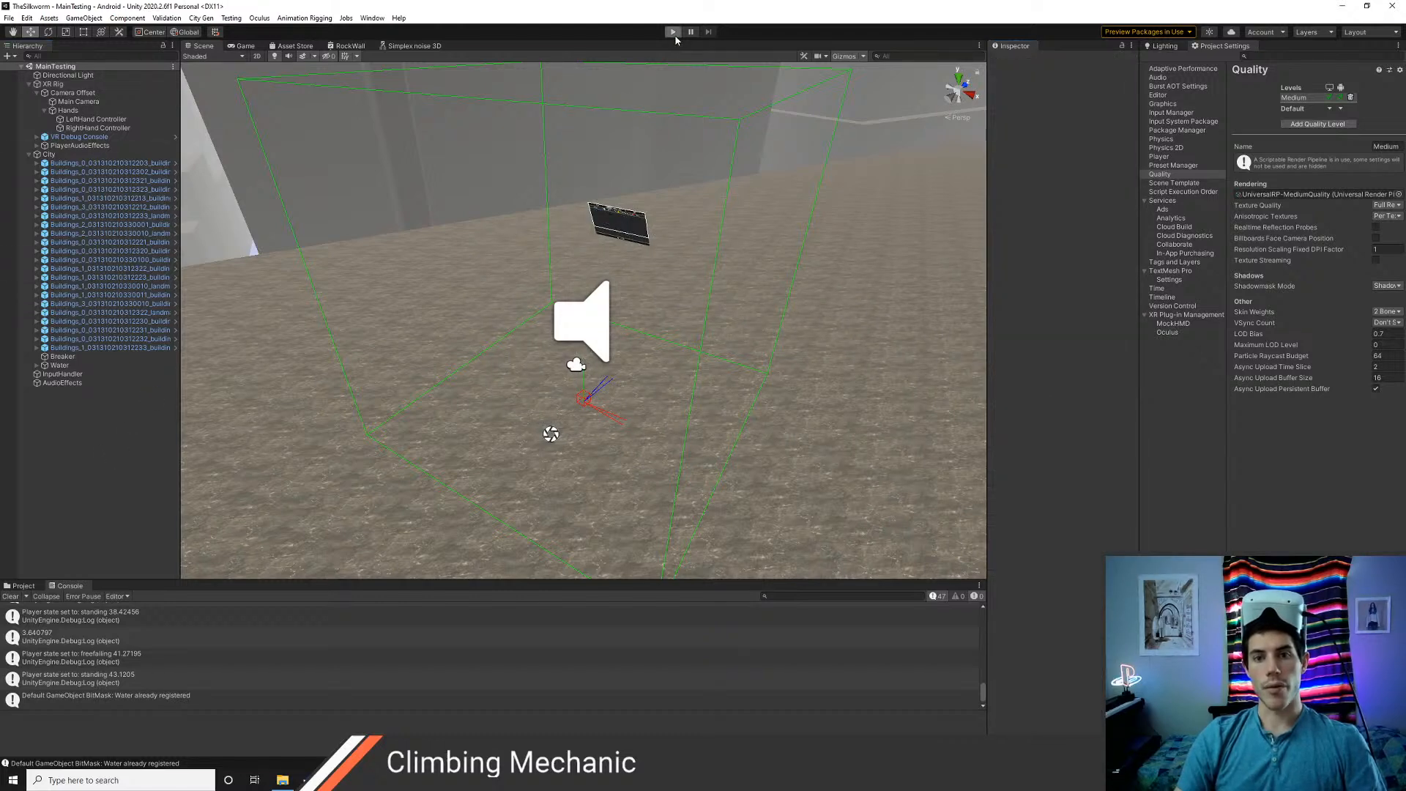
Play-test the scene with the narrower player collider and stop play mode
left_click(674, 34)
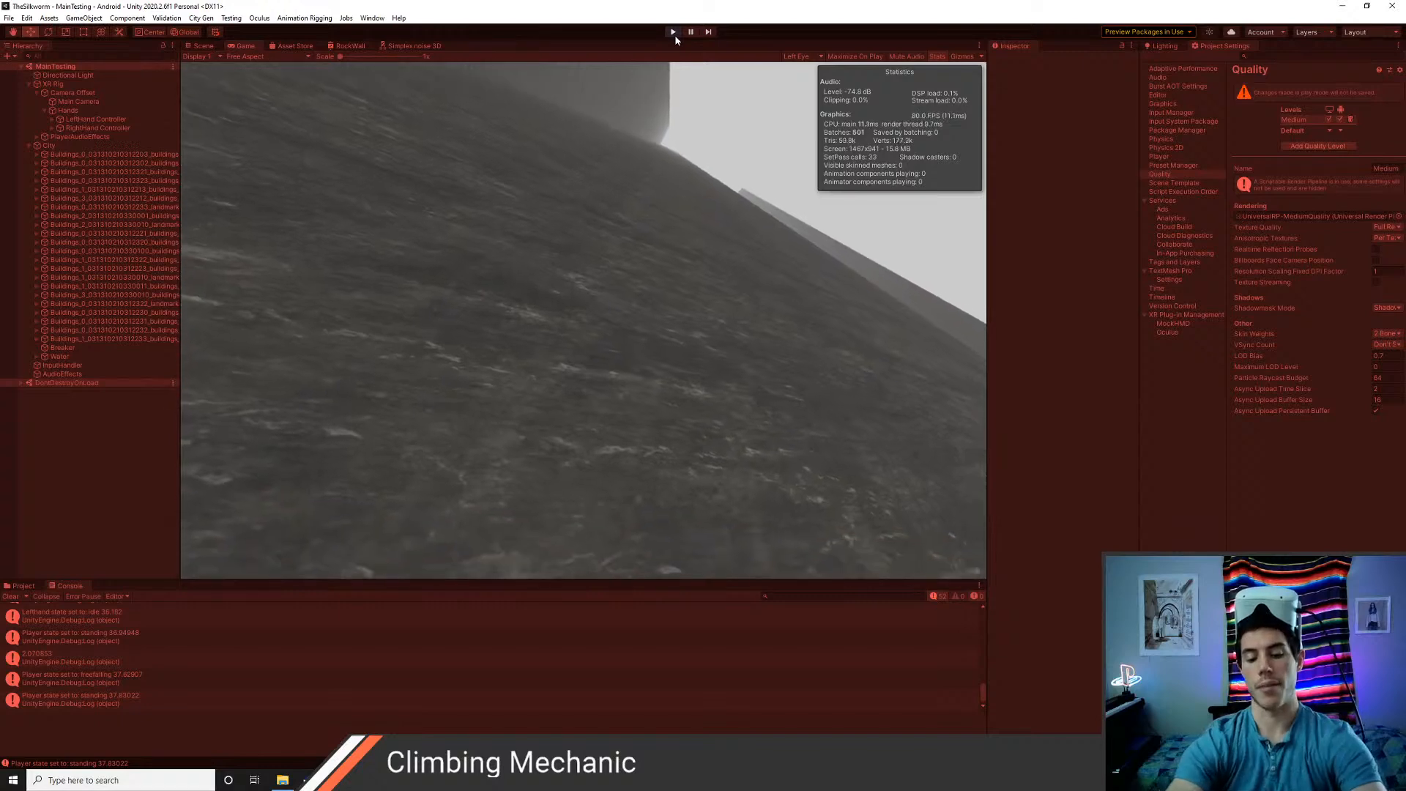
left_click(674, 33)
left_click(673, 34)
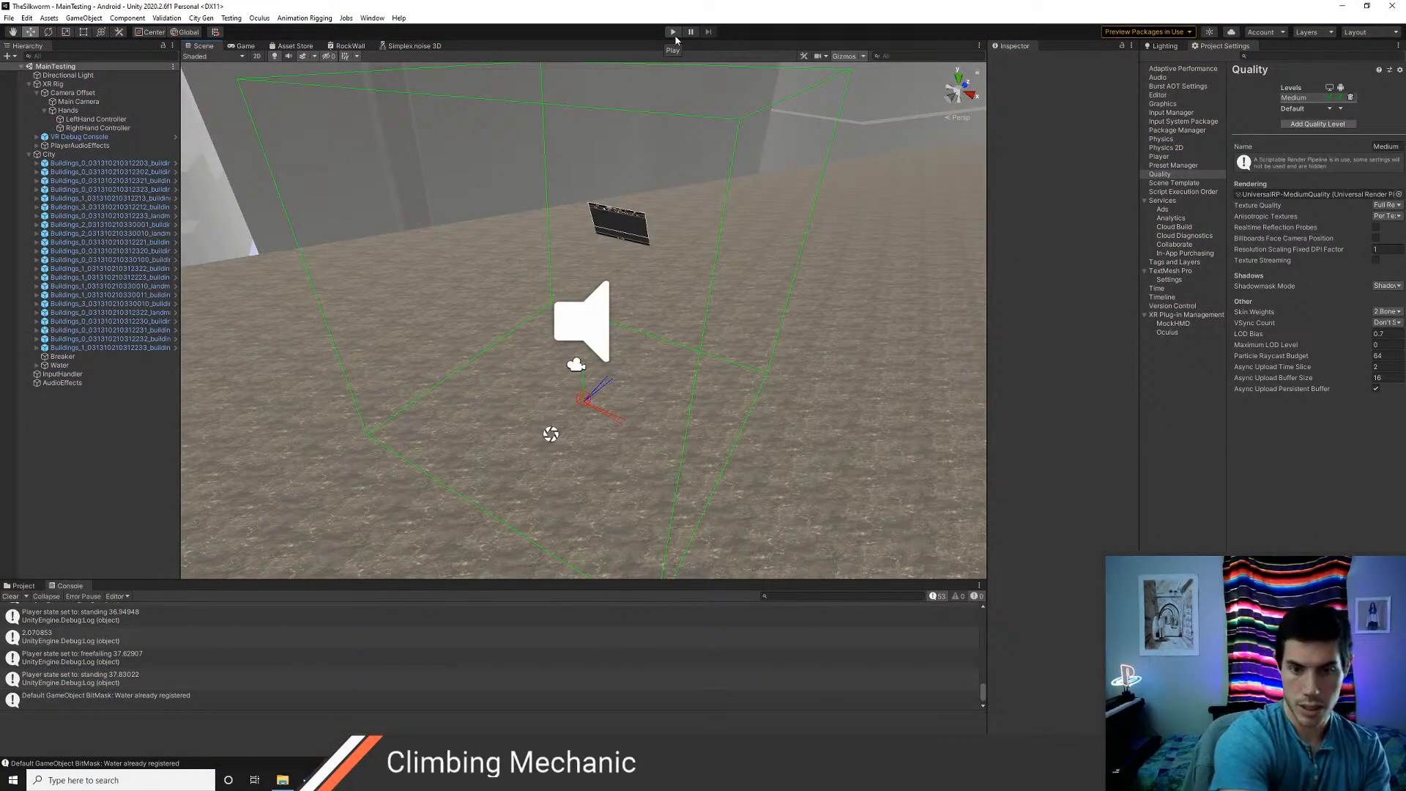
Move the XR Rig to about X -1419, Y 75.74, onto the rocky surface beside the water channel
left_click(45, 87)
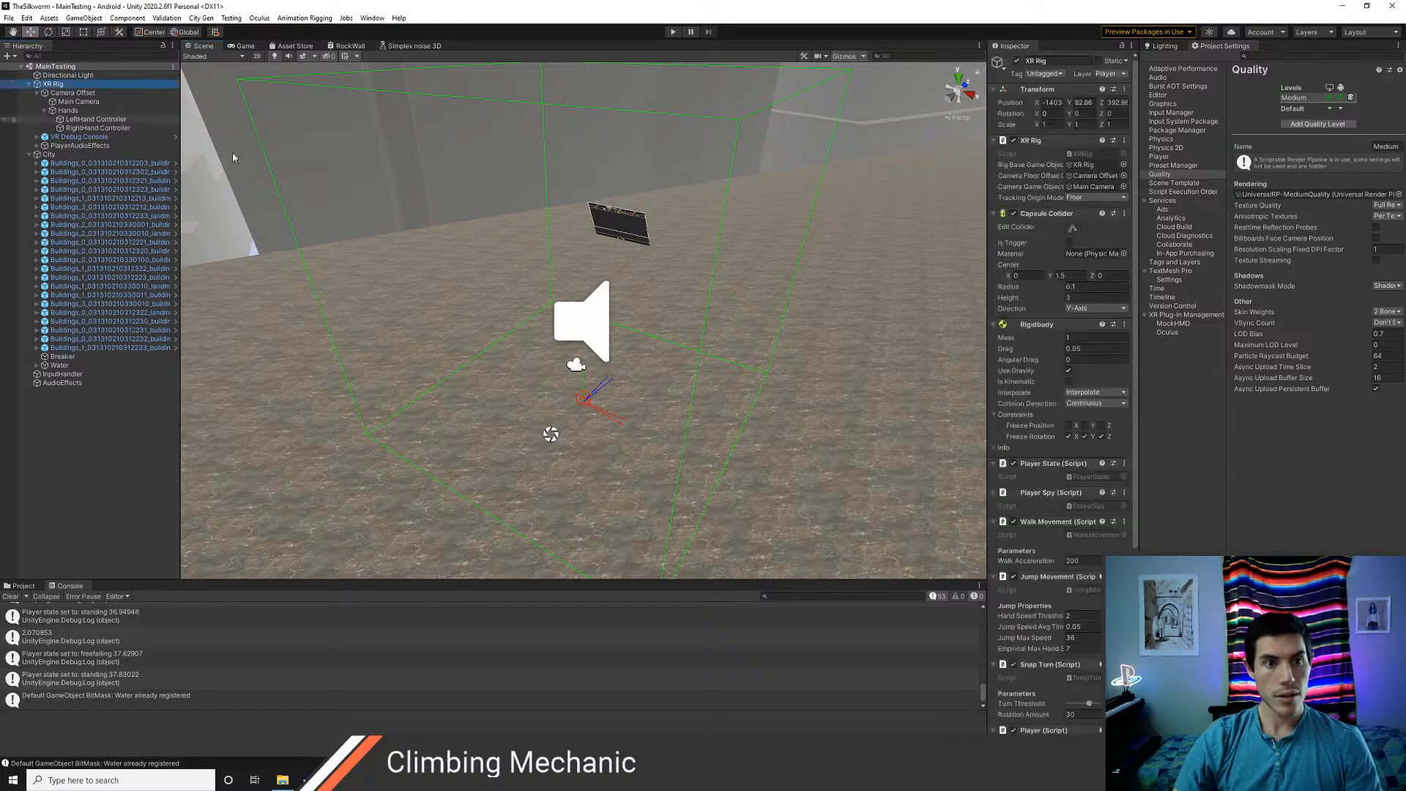
scroll(433, 257, "down", 10)
right_click_drag(432, 257, 605, 388)
key("a")
left_click_drag(632, 375, 484, 461)
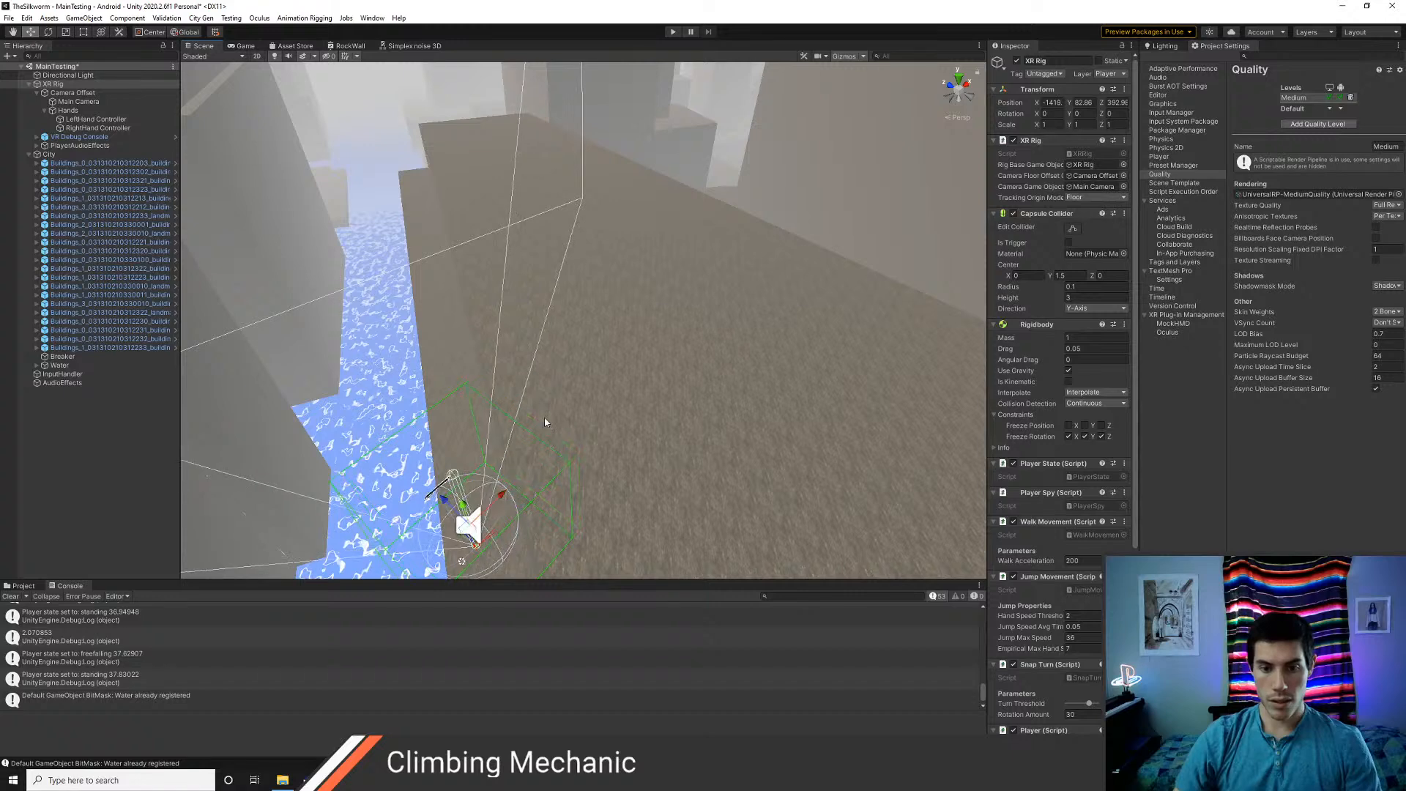
key("q")
right_click_drag(547, 423, 532, 394)
left_click_drag(490, 81, 506, 337)
right_click_drag(586, 402, 555, 417)
key("w")
left_click_drag(545, 222, 548, 224)
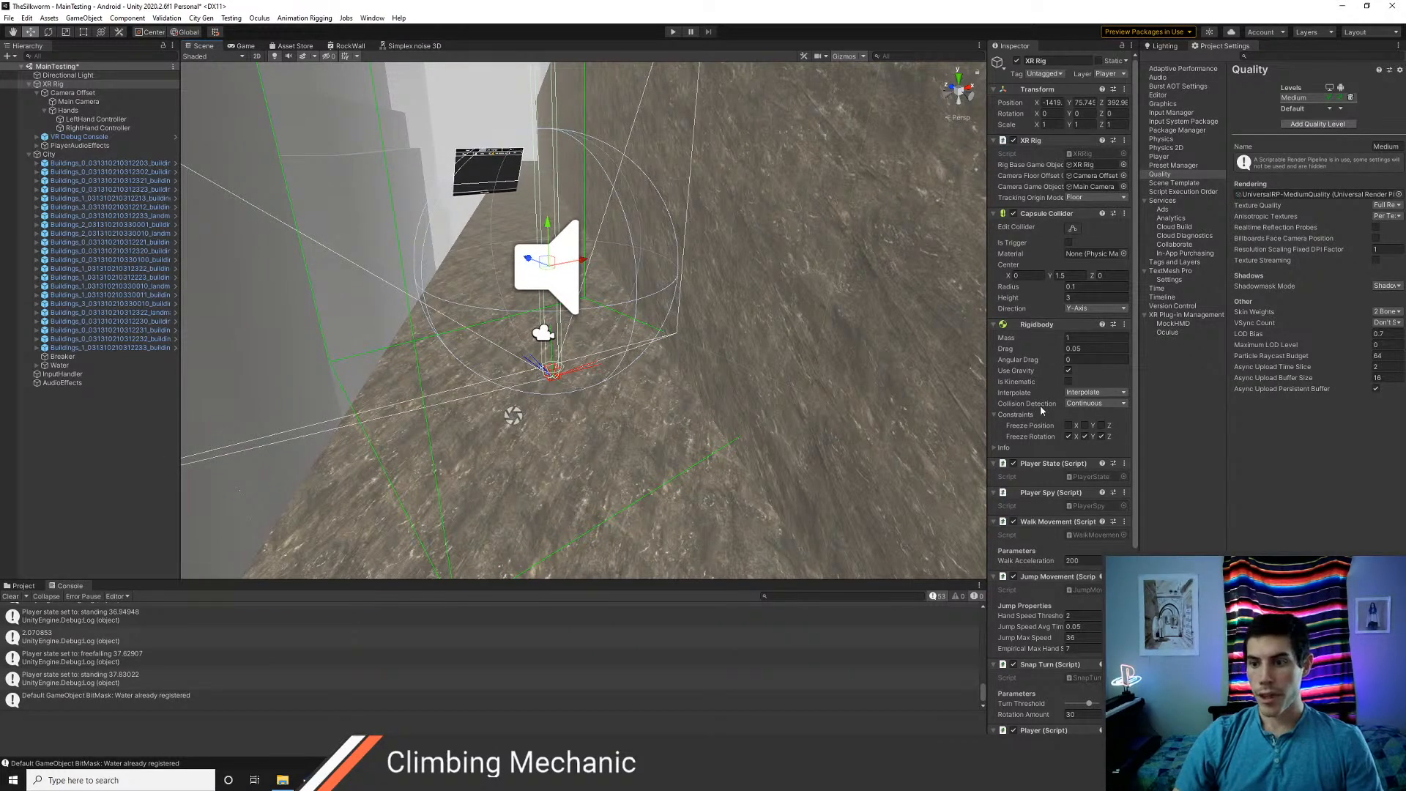
scroll(574, 387, "down", 4)
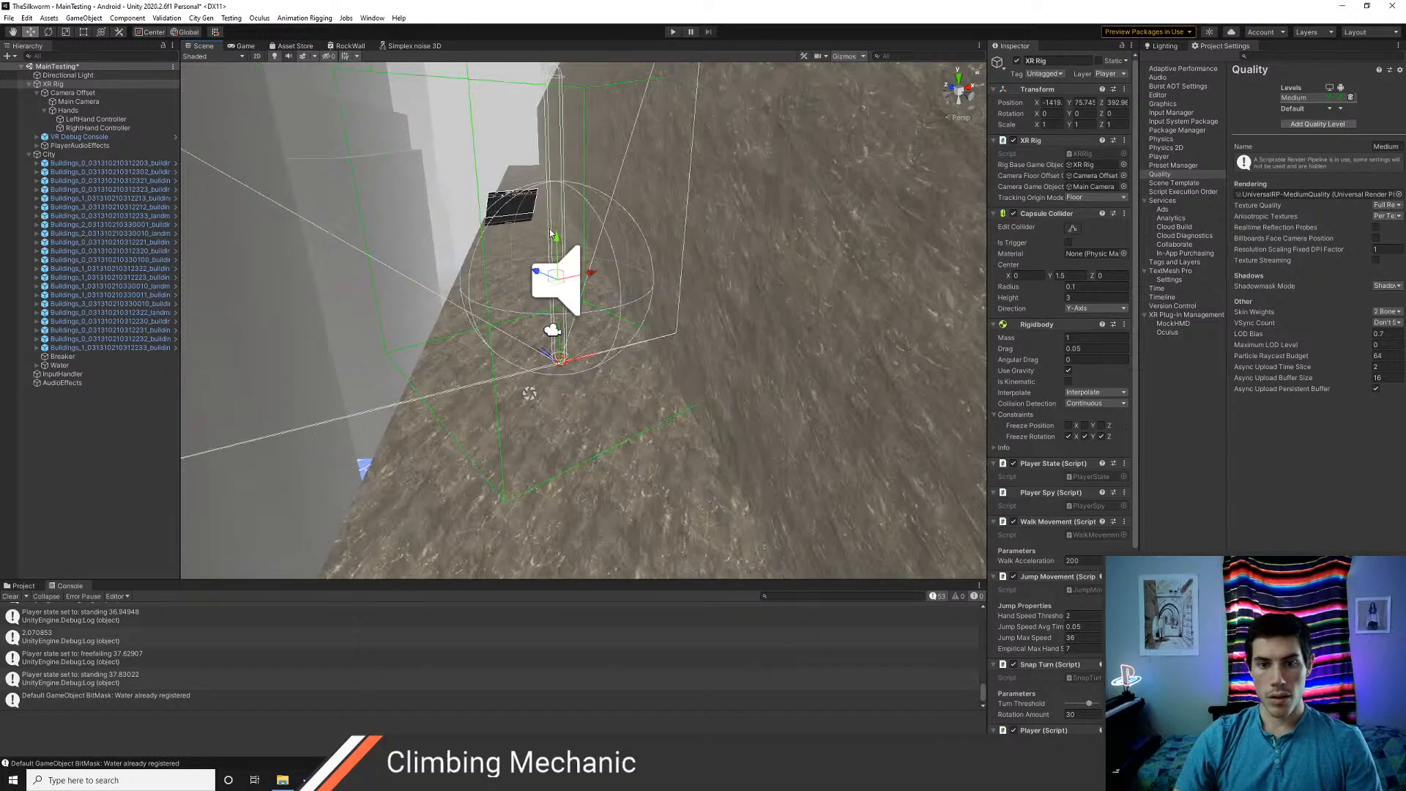
left_click_drag(447, 271, 568, 315, "alt")
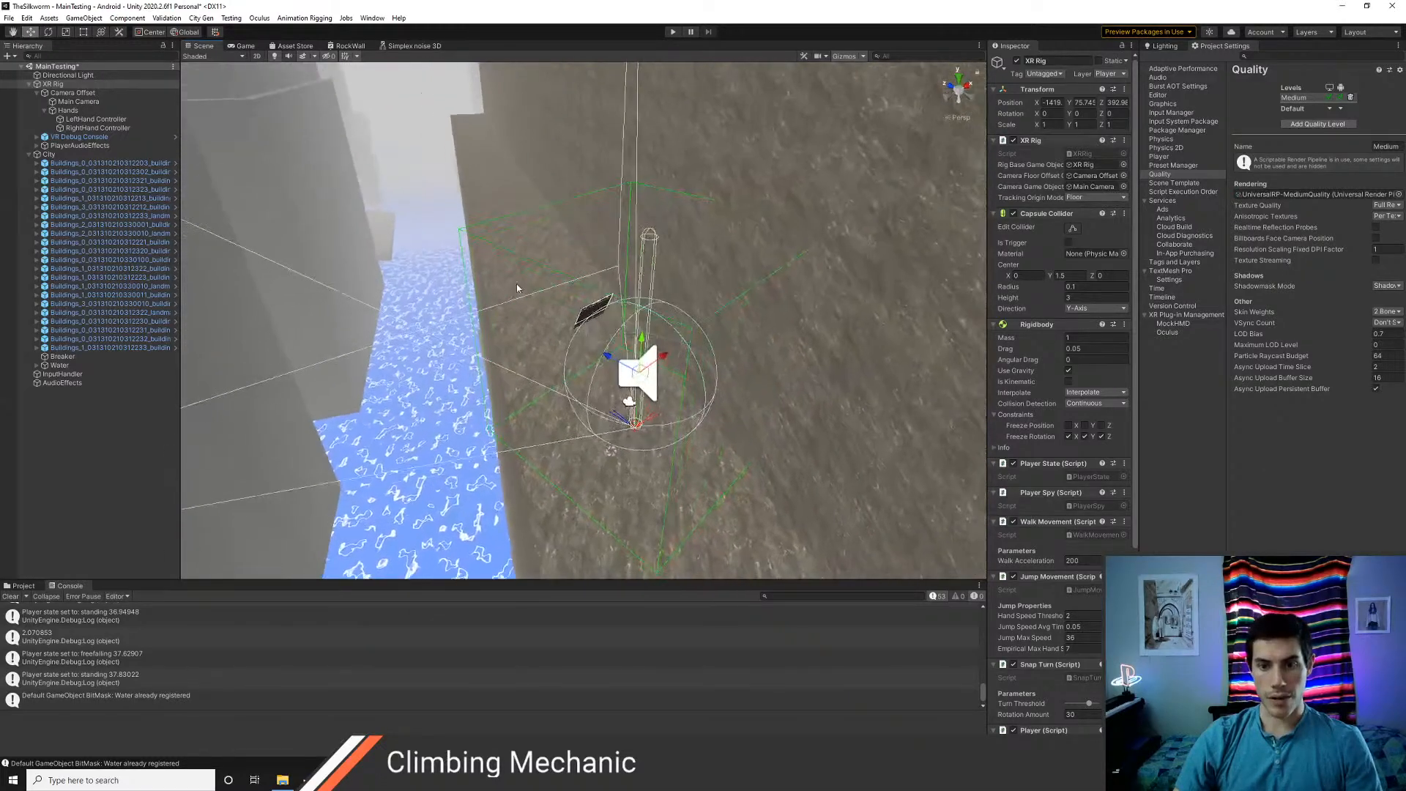
Inspect Camera Offset, Main Camera, VR Debug Console and Hands, toggling XR Rig and Hands inactive and back to active
left_click(72, 93)
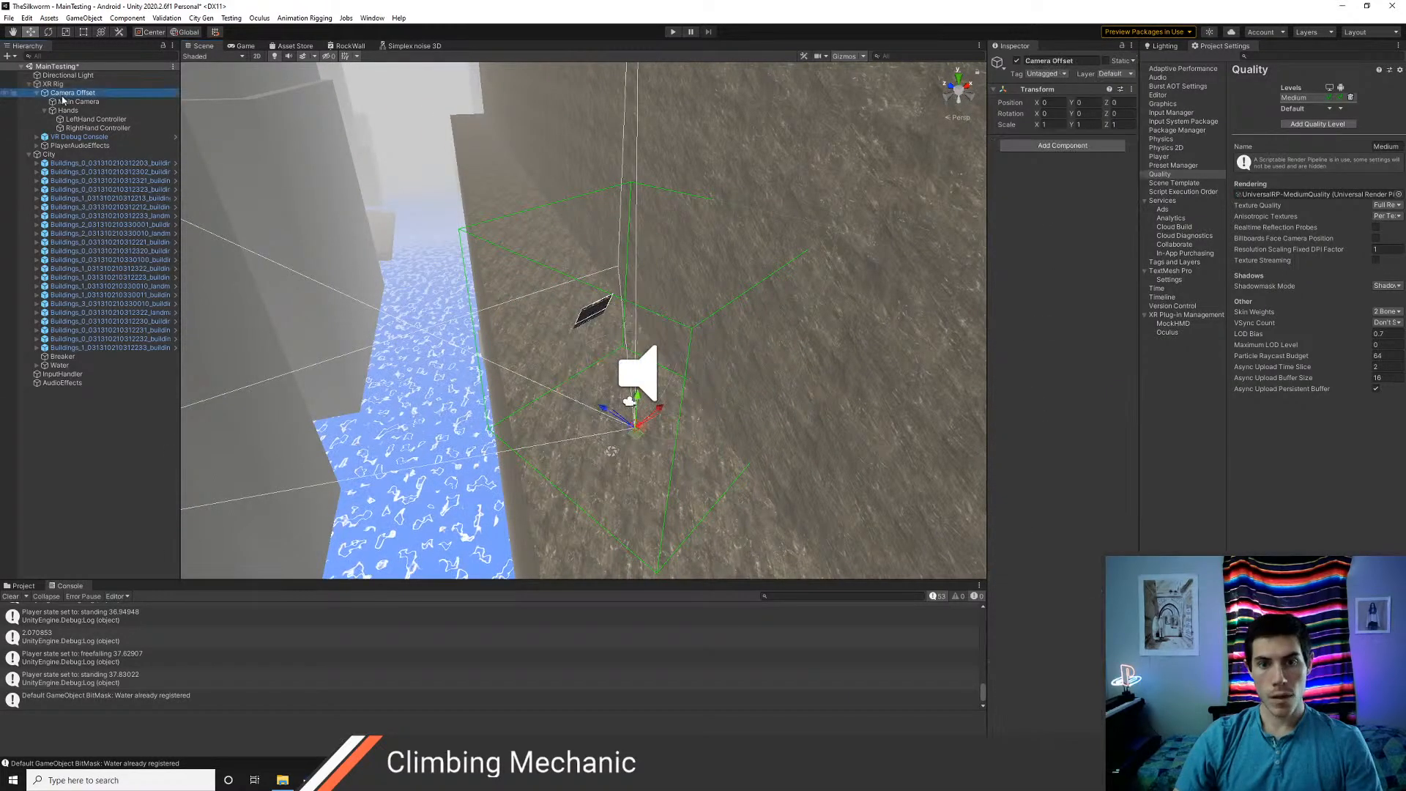
left_click(63, 101)
left_click(71, 93)
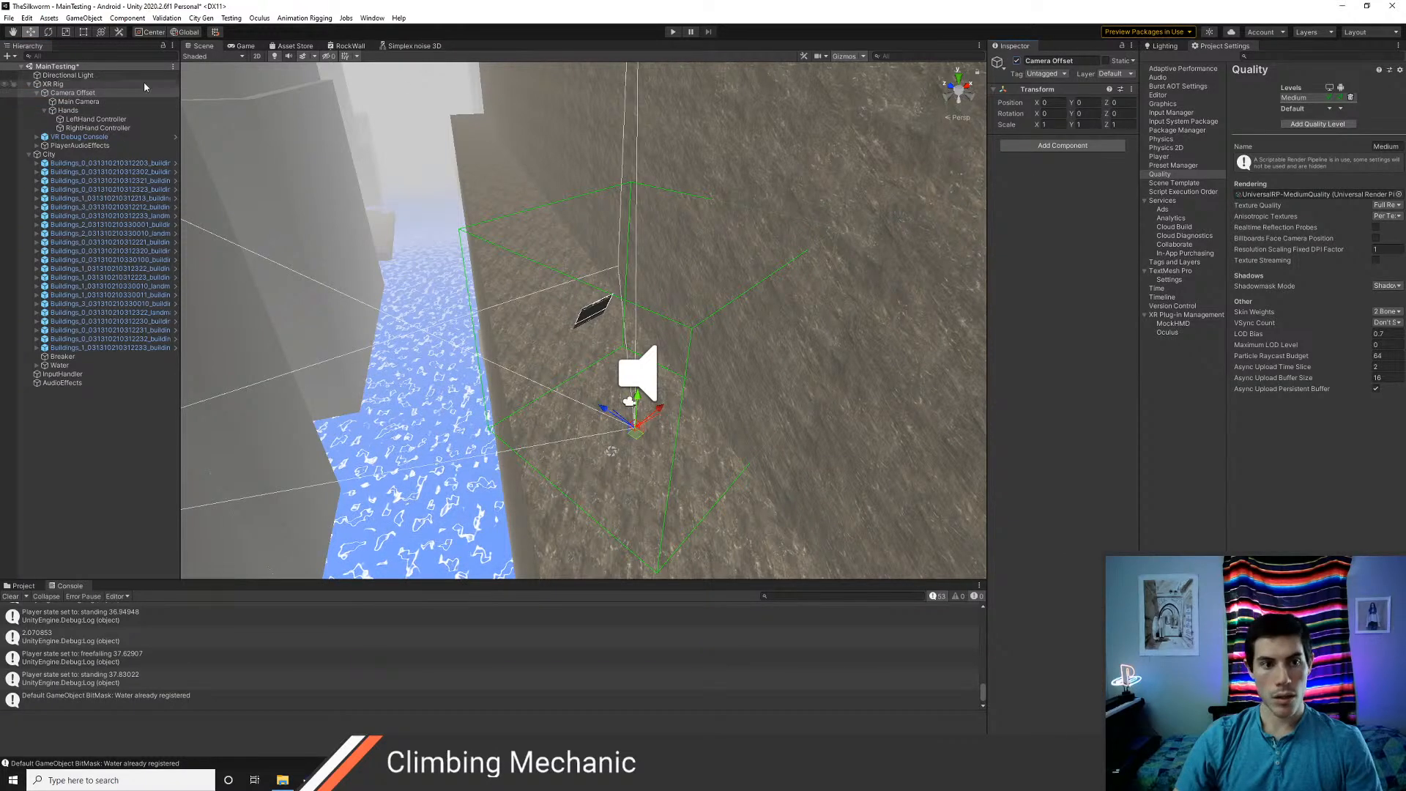
left_click(66, 85)
left_click(1016, 63)
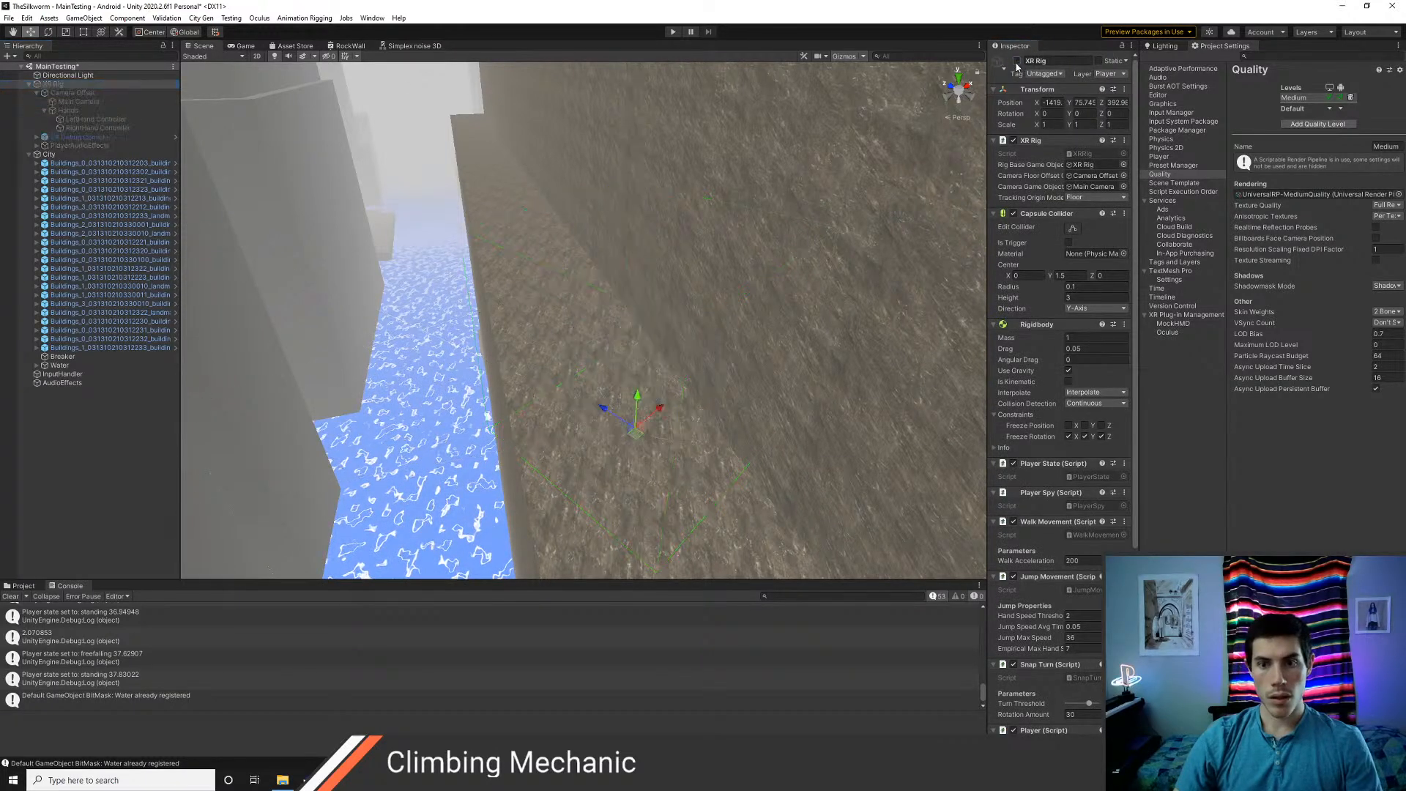
left_click(1016, 63)
left_click(58, 137)
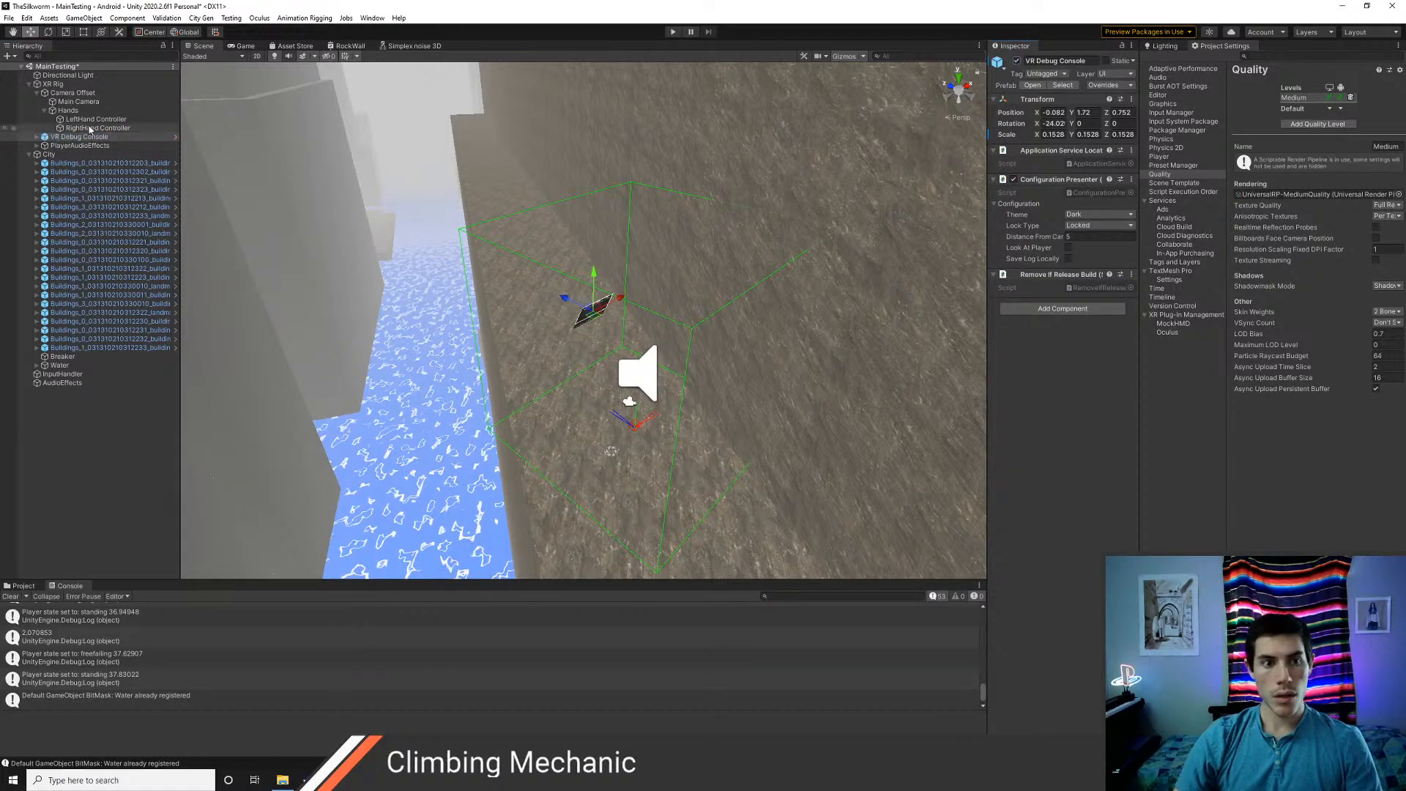
left_click(68, 110)
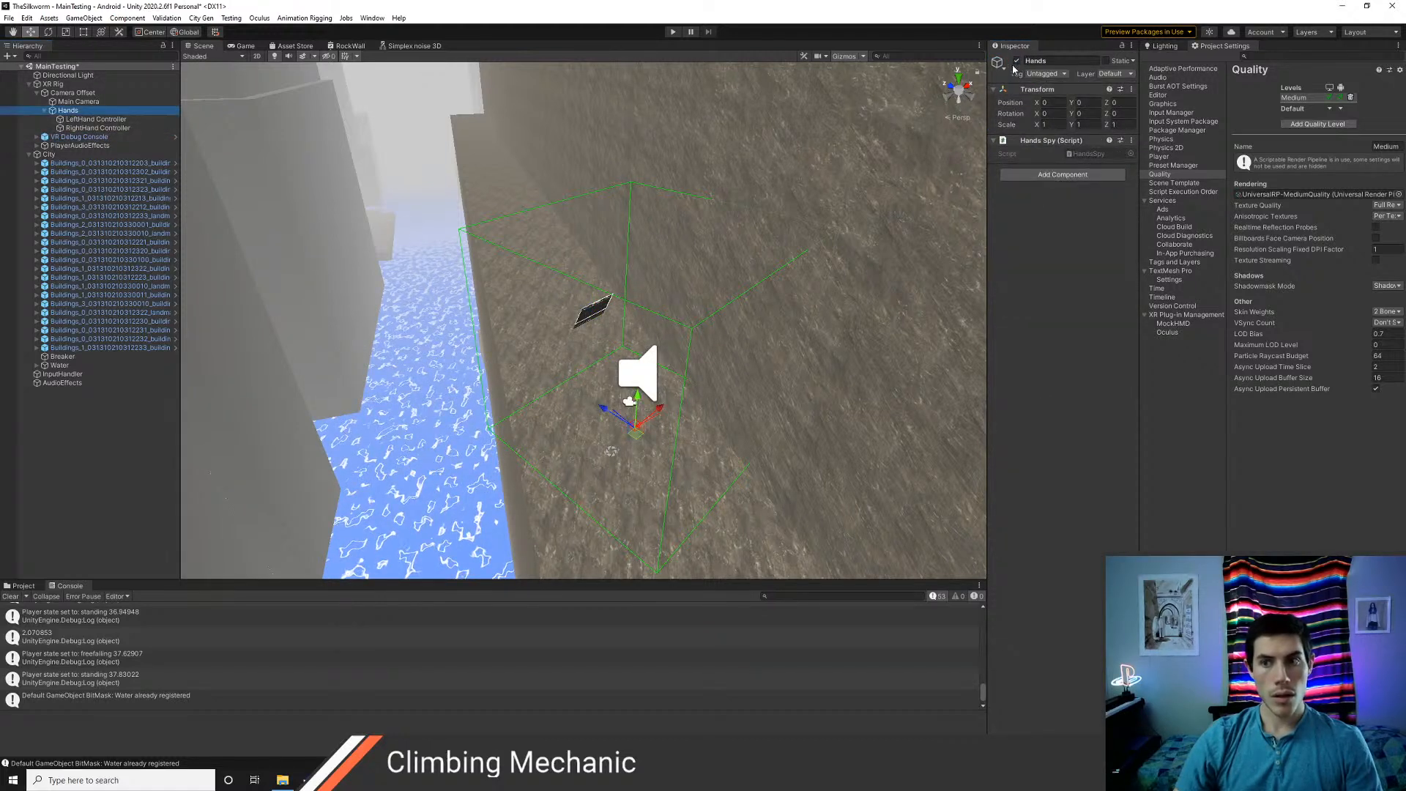
left_click(1016, 61)
left_click(1016, 62)
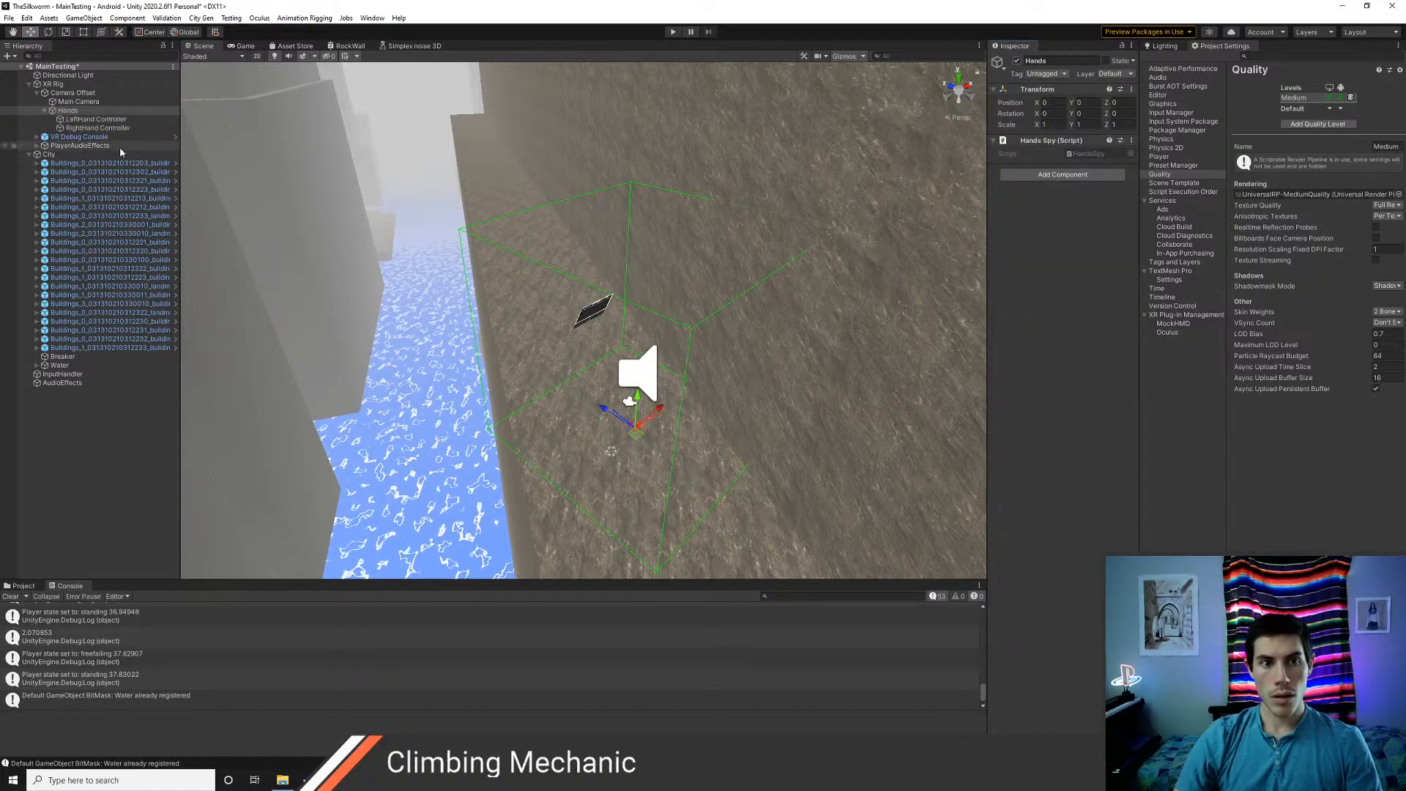
left_click(74, 102)
left_click(72, 94)
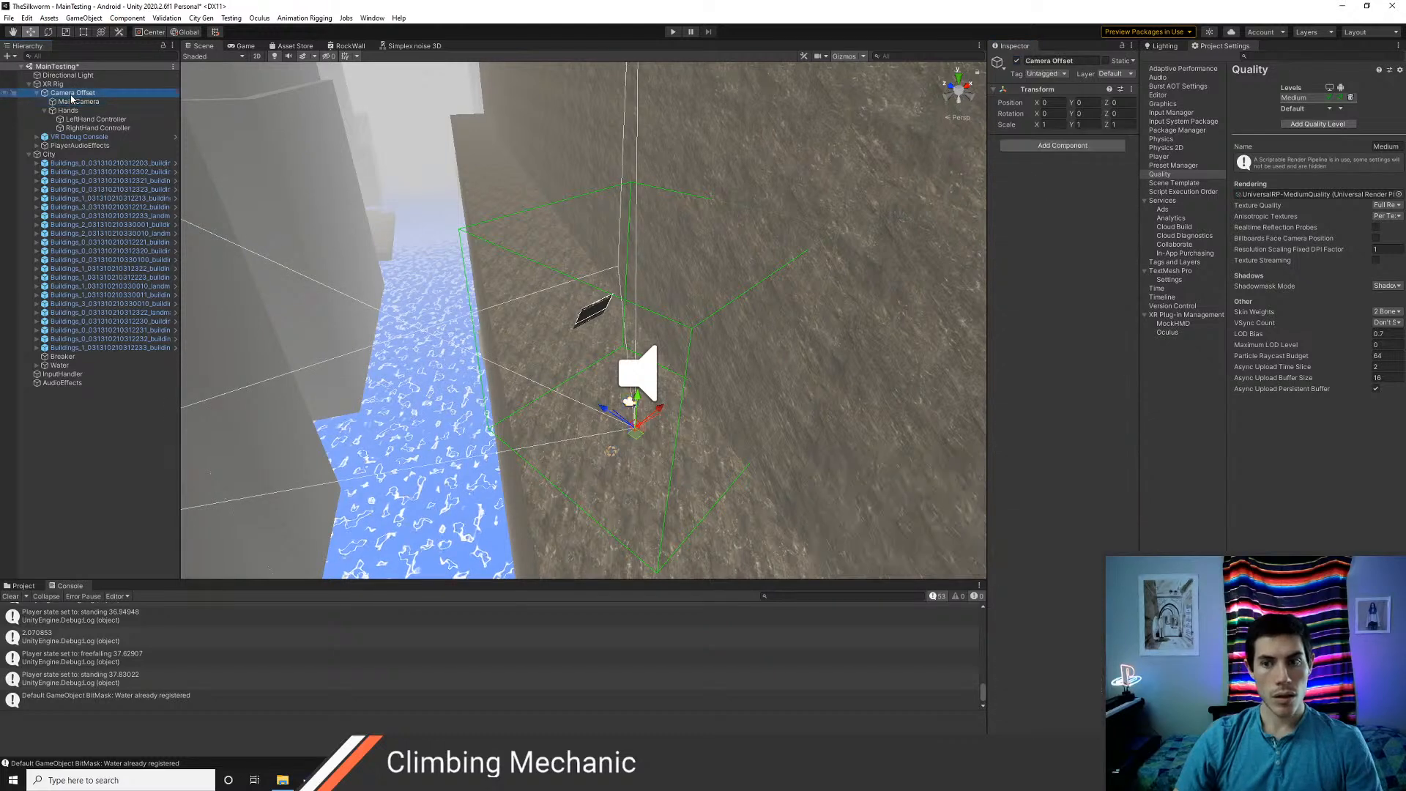
Review the XR Rig's components through to the Player script, and save the scene
left_click(57, 84)
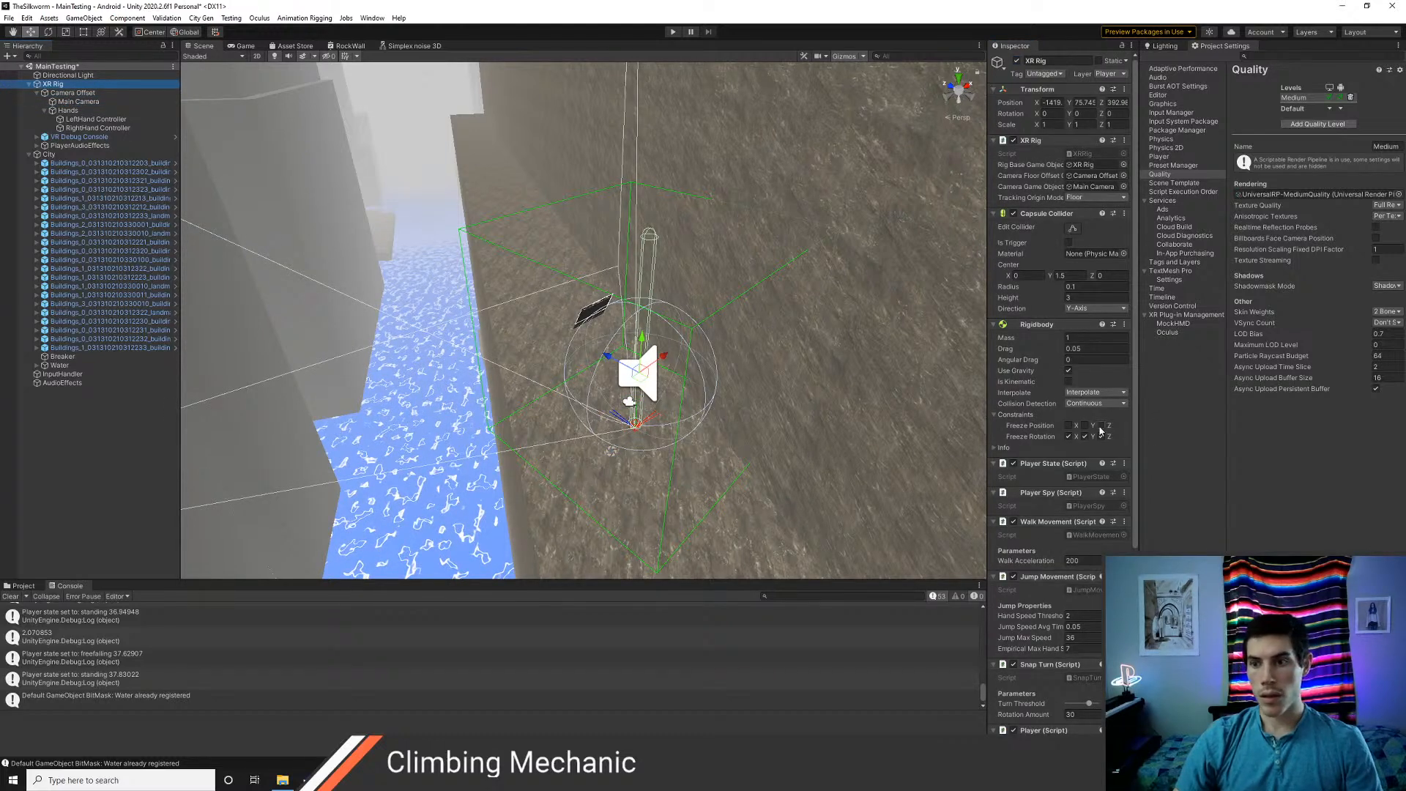
scroll(1087, 557, "down", 5)
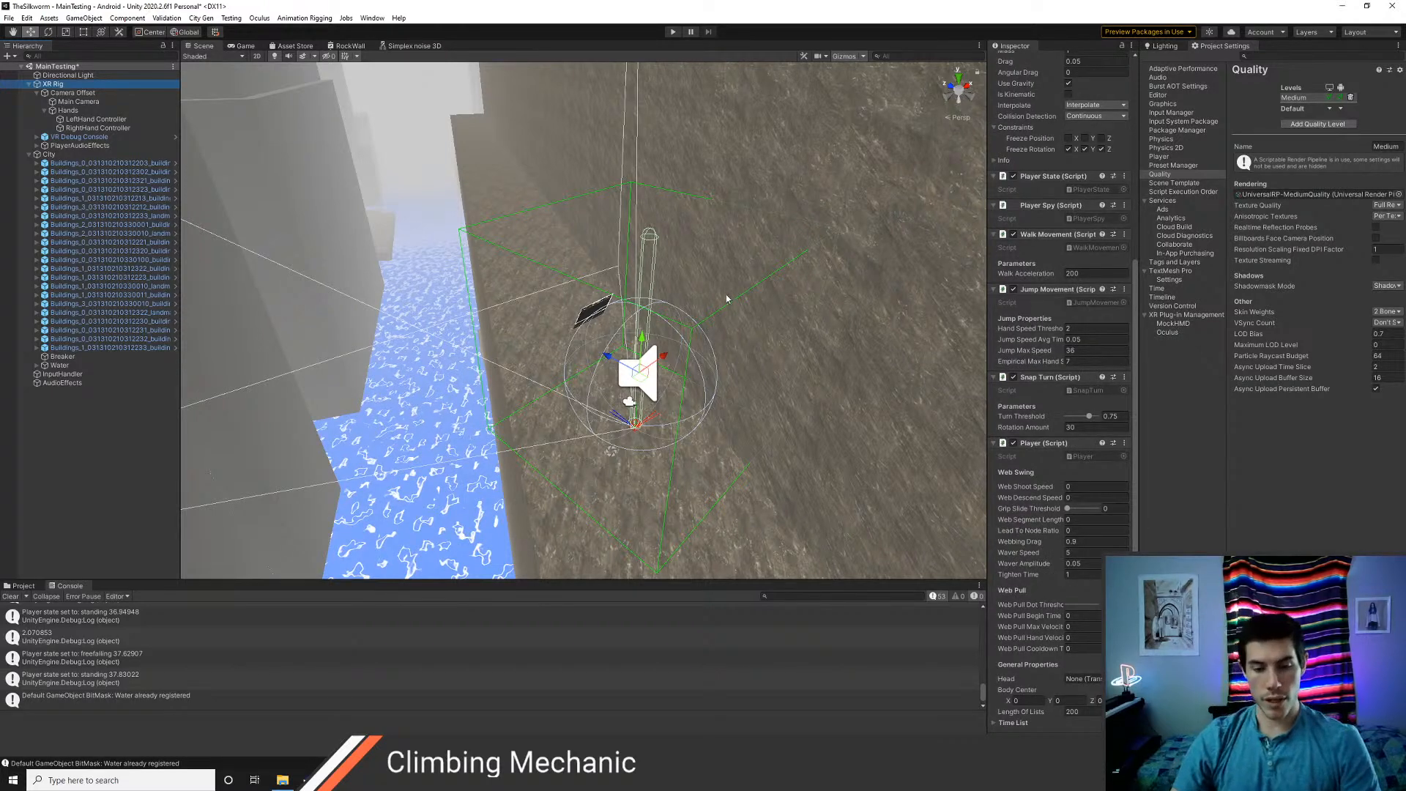
right_click_drag(727, 299, 762, 315)
scroll(761, 315, "down", 6)
scroll(762, 315, "up", 8)
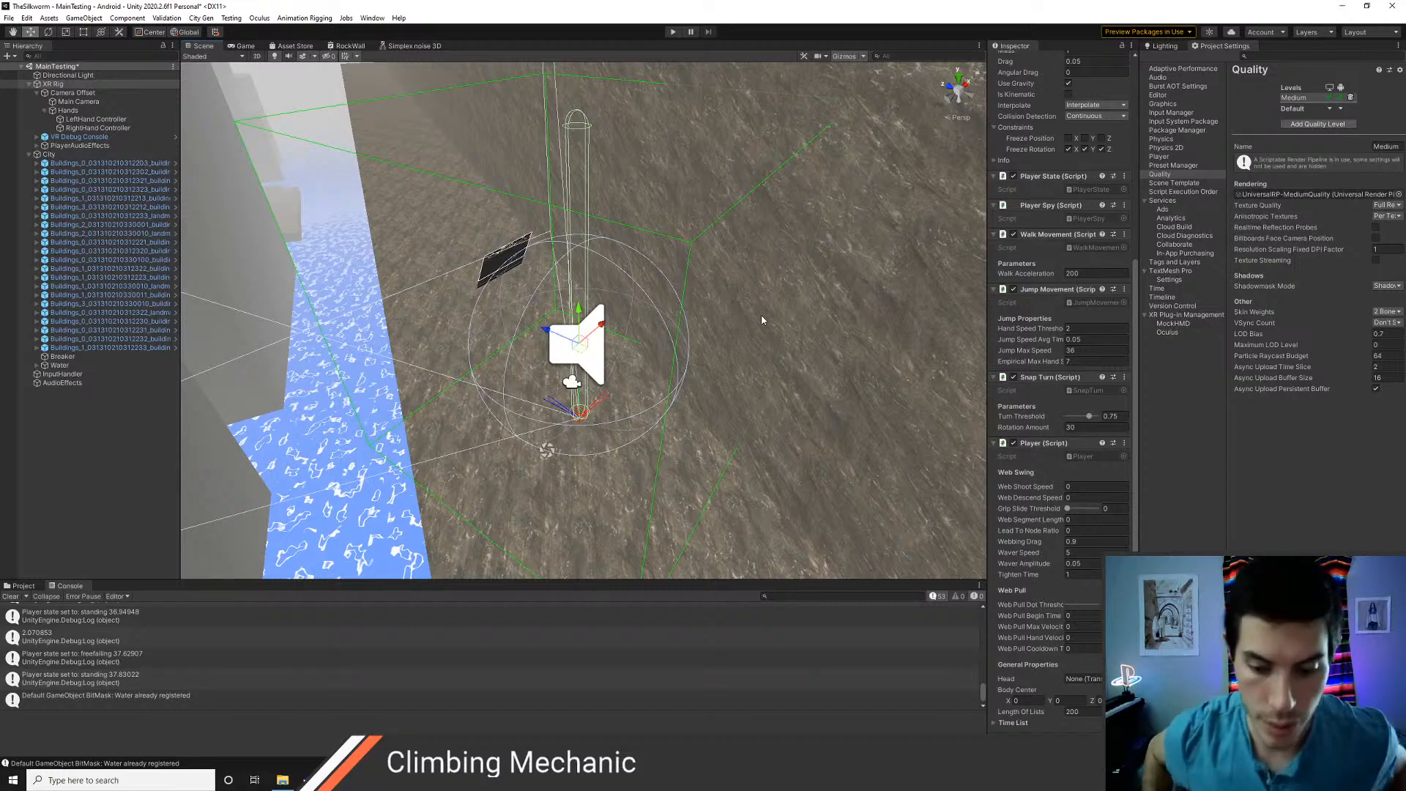
key("ctrl+s")
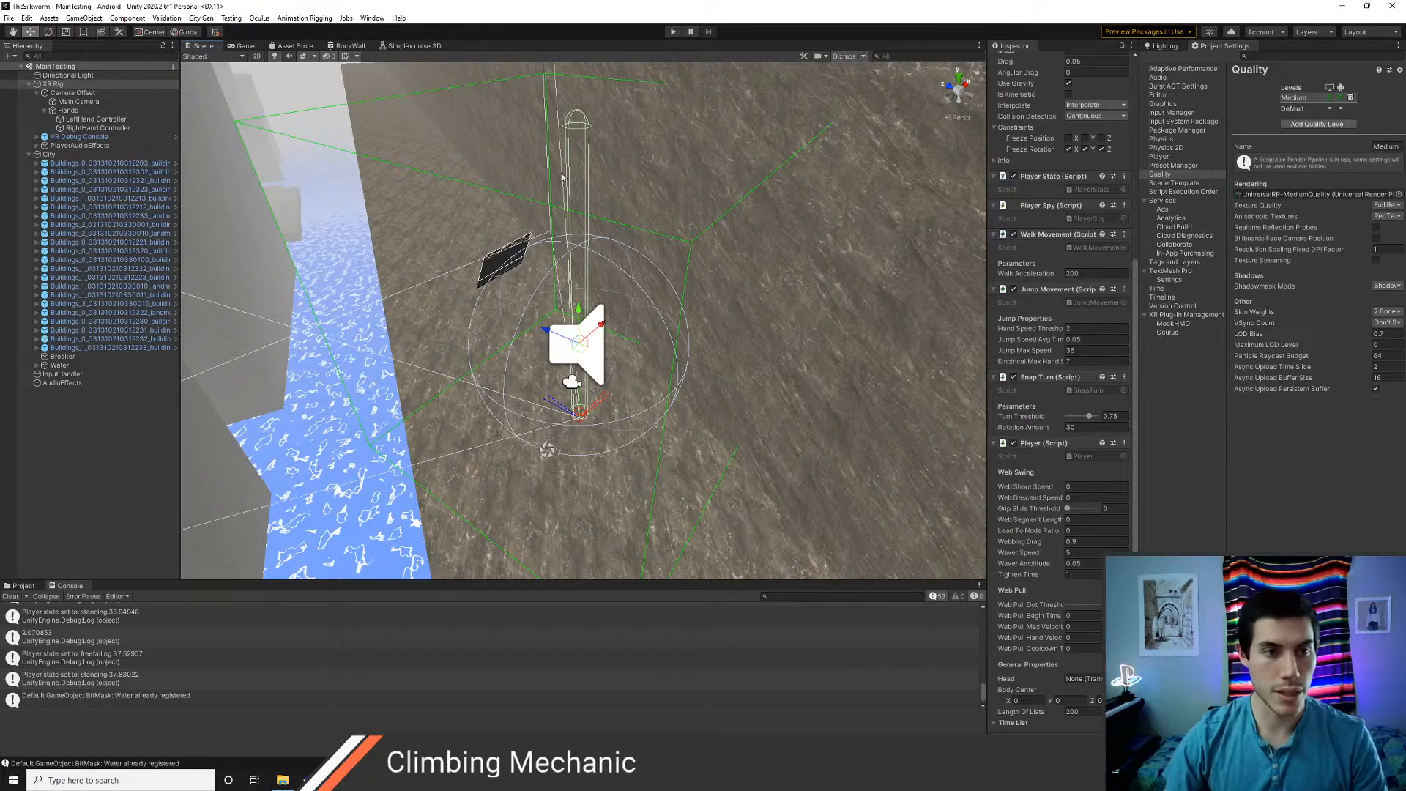
Check the LeftHand Controller's Climb script, then create a Climbing folder inside Assets/Prefabs and open it
left_click(96, 119)
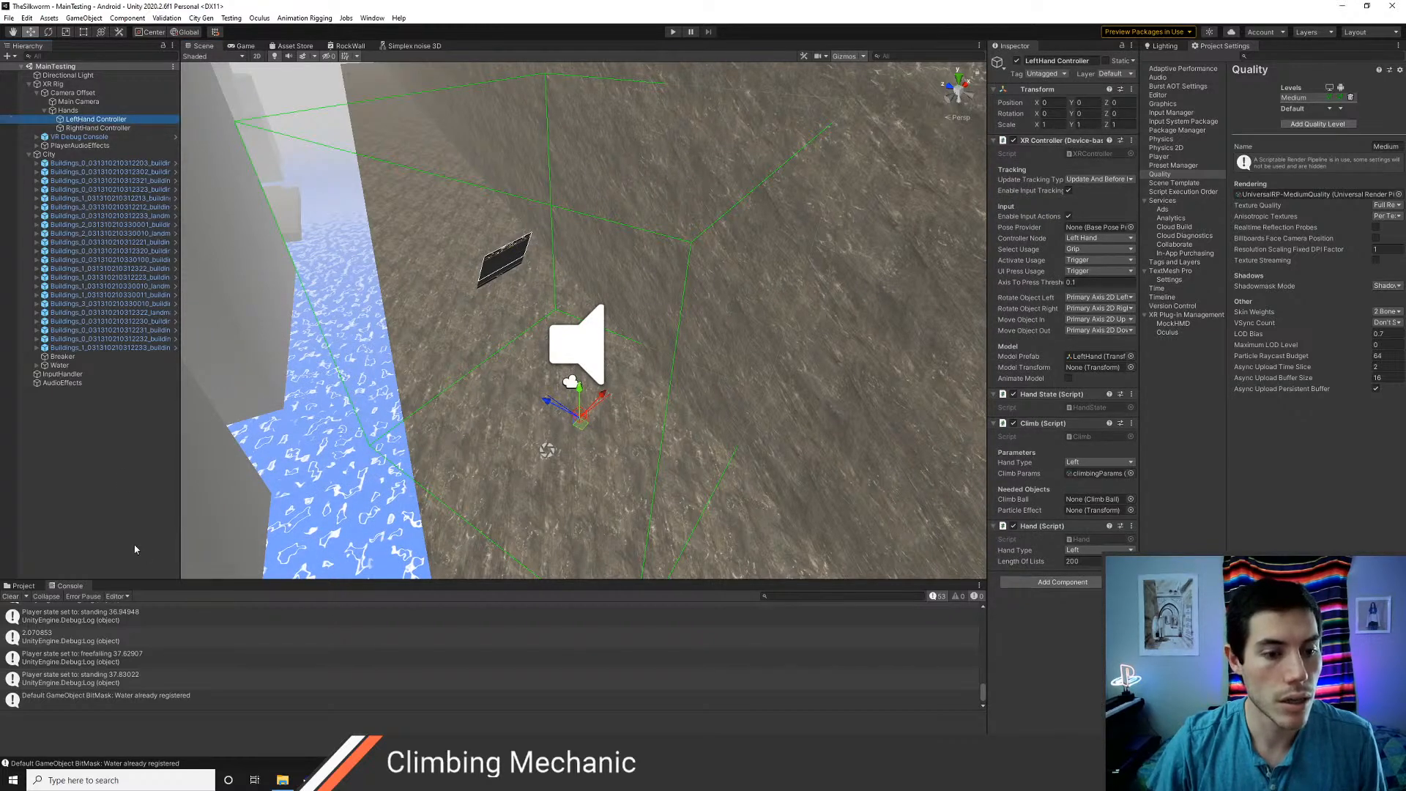
left_click(29, 585)
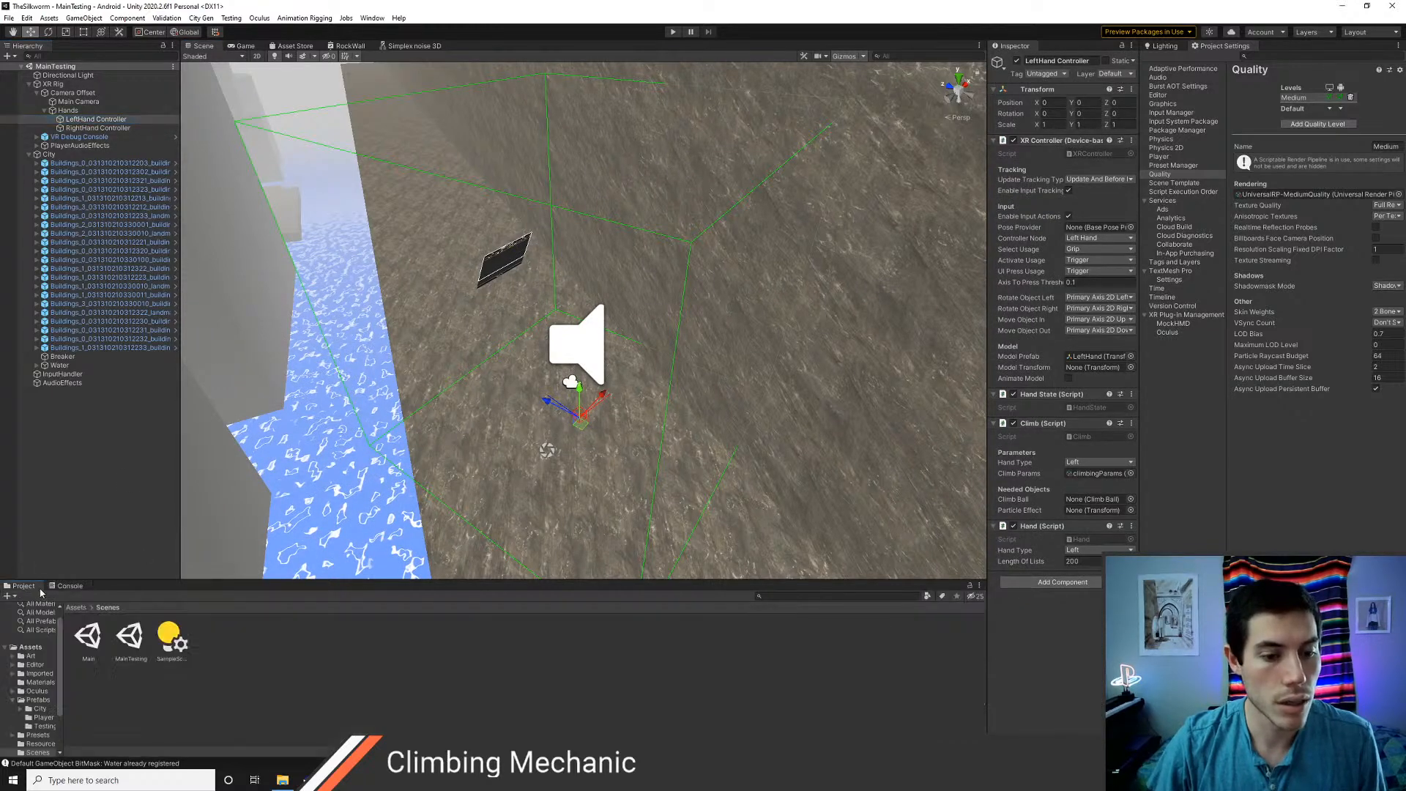
left_click(76, 608)
double_click(297, 638)
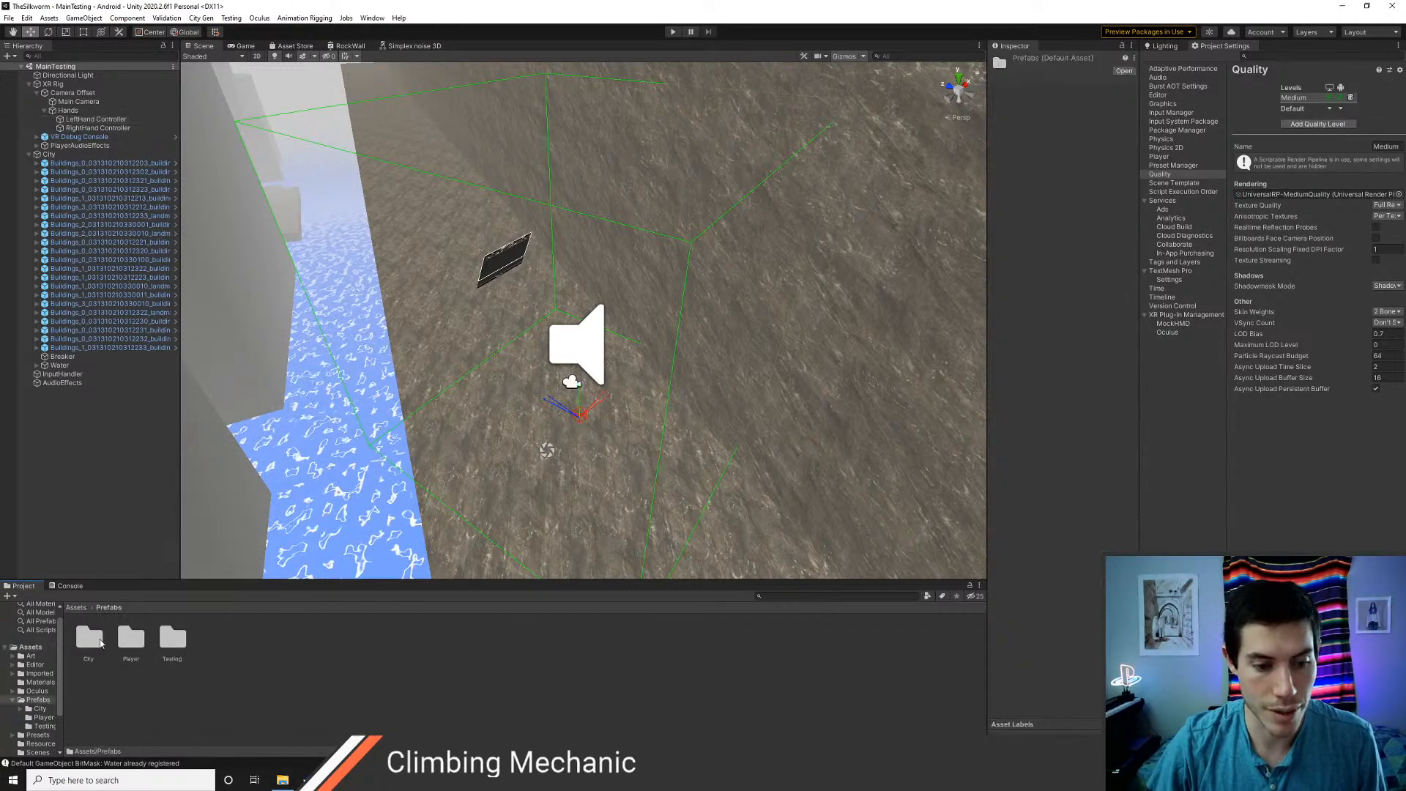
key("ctrl+shift+n")
type("Cl")
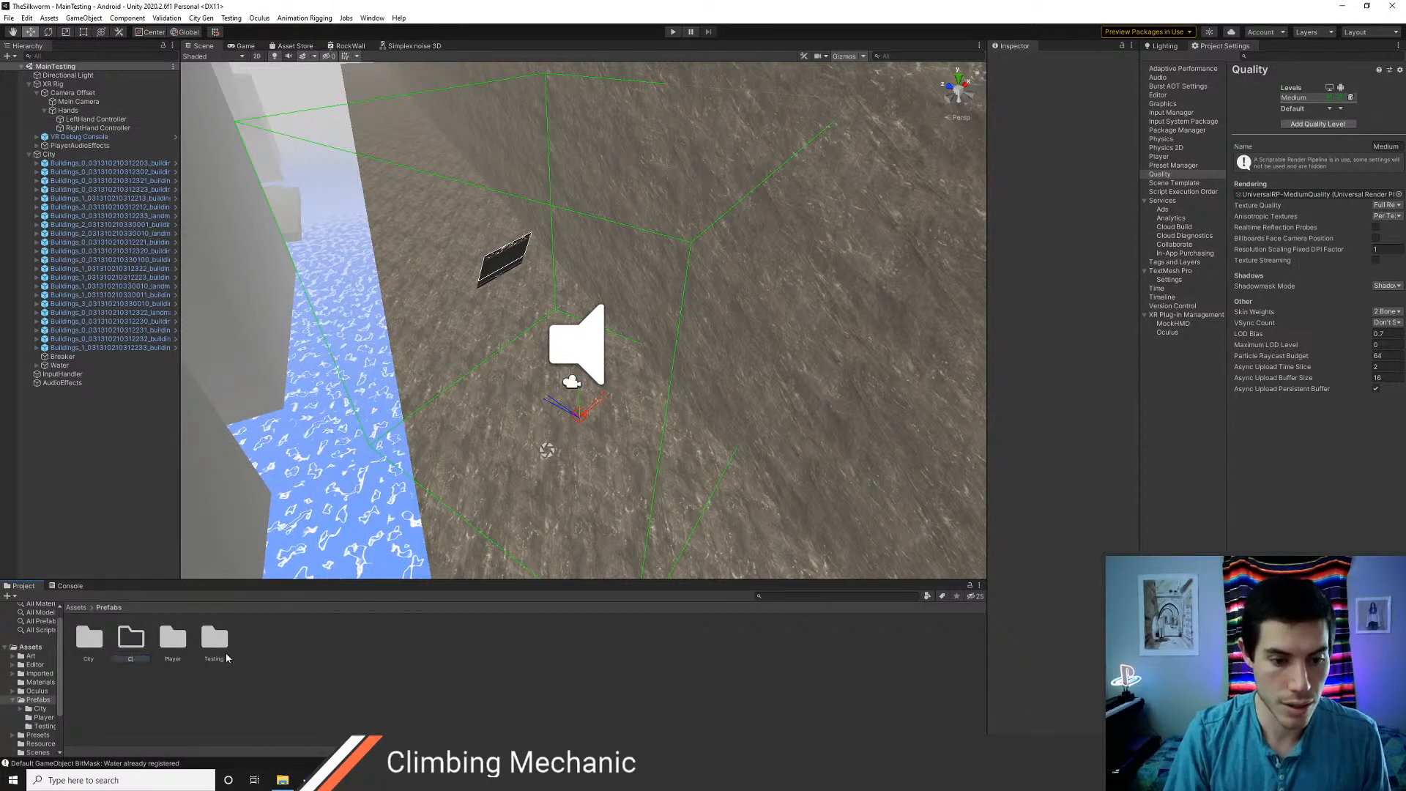
type("imbing")
key("Return")
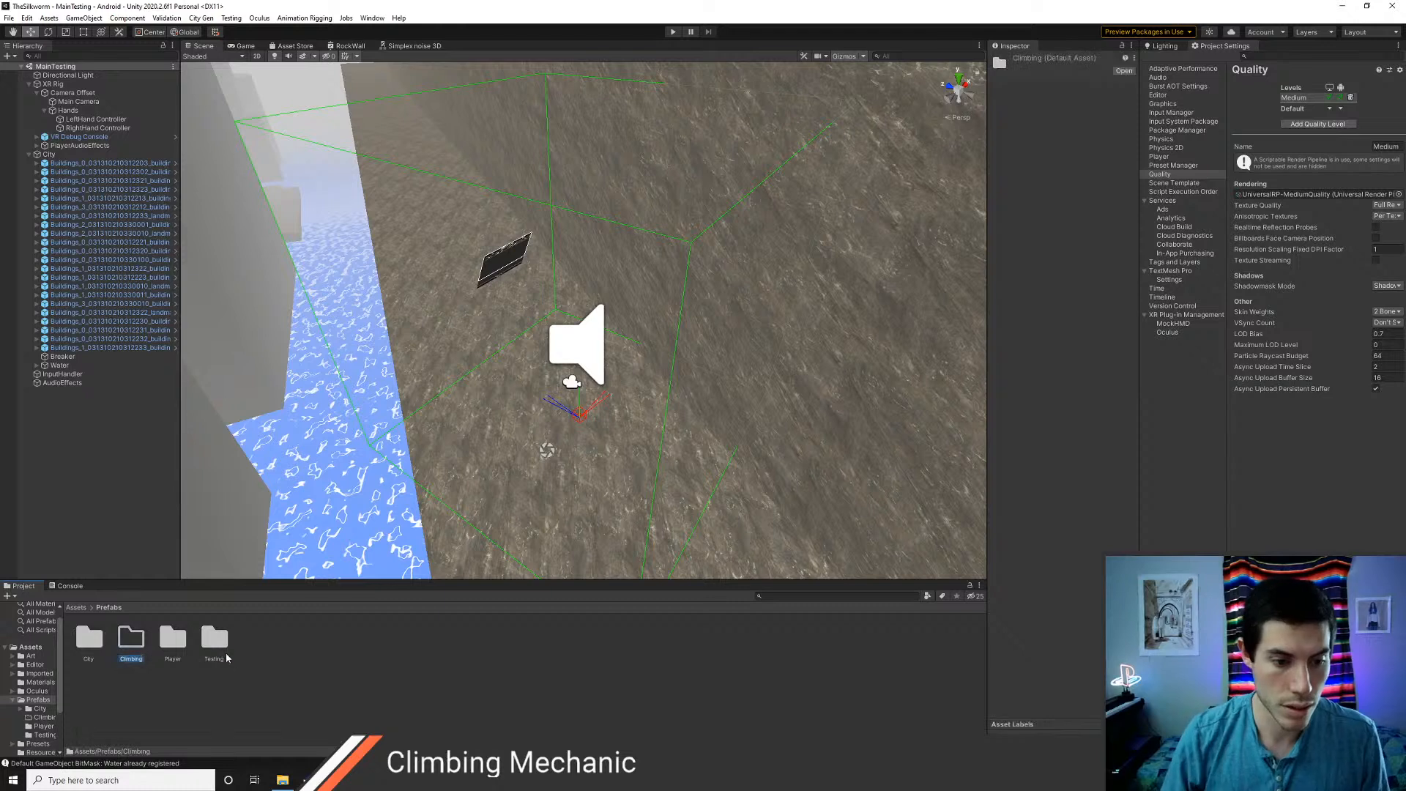
double_click(132, 640)
Add a 3D sphere to the scene and place it near the XR Rig at about X -1419, Y 76.52, Z 393.29
right_click(42, 432)
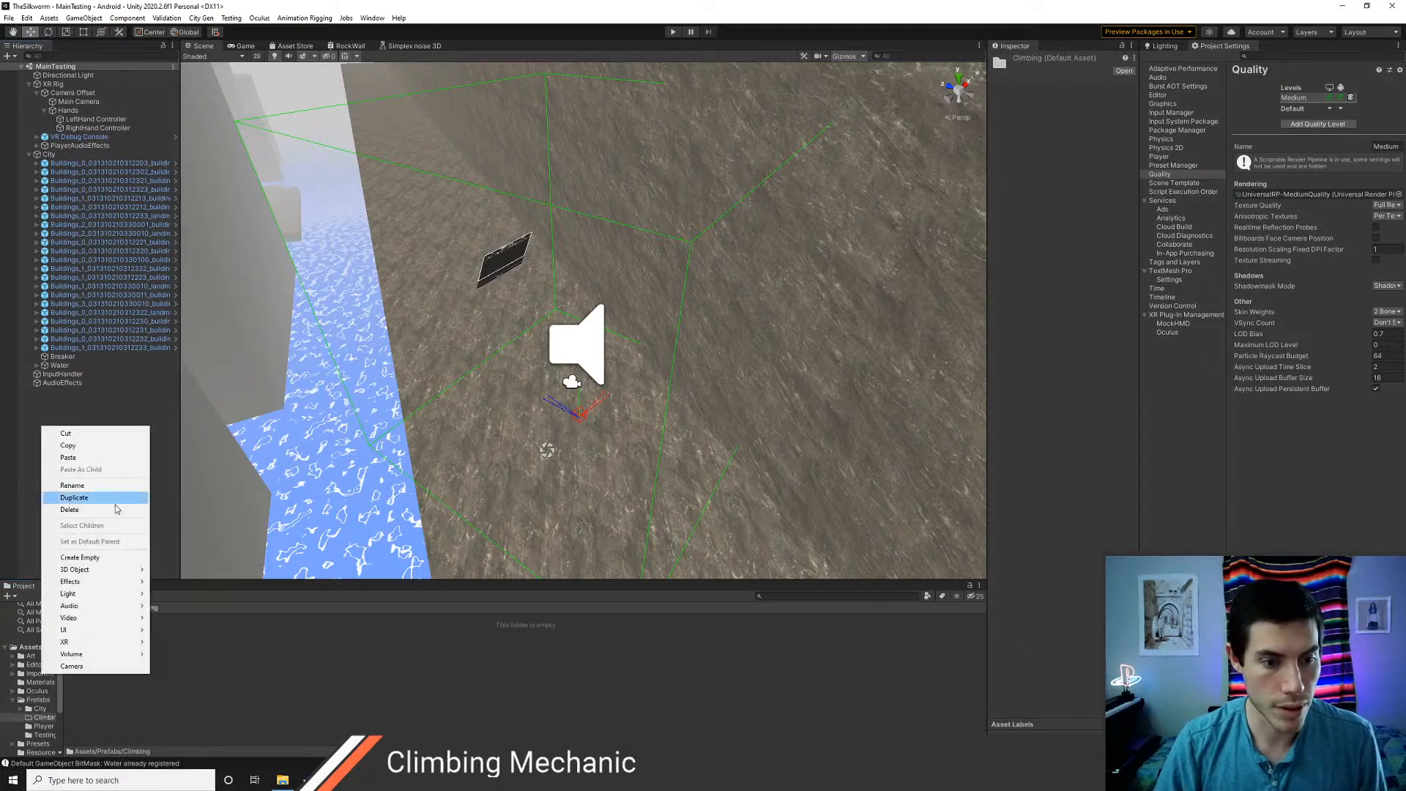
mouse_move(99, 569)
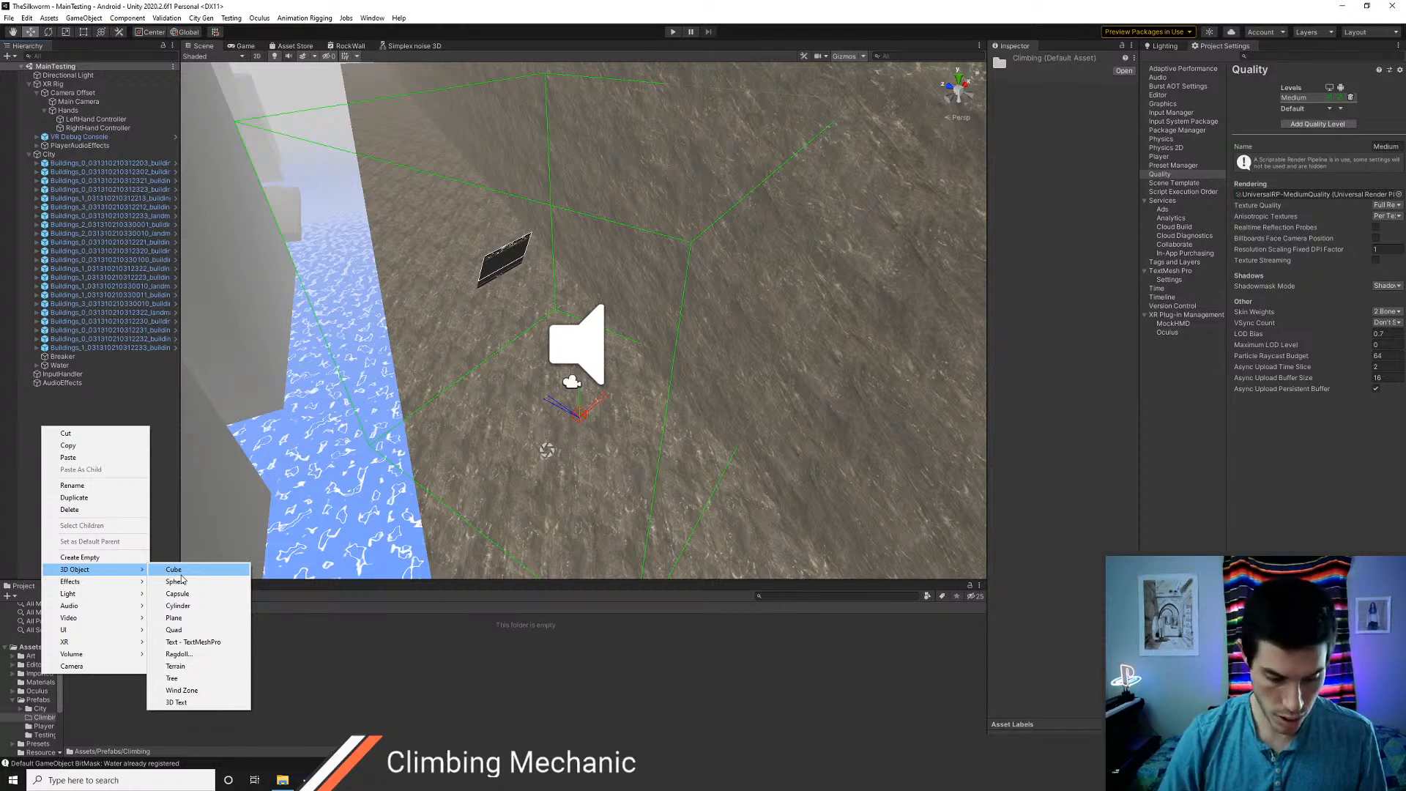
left_click(184, 583)
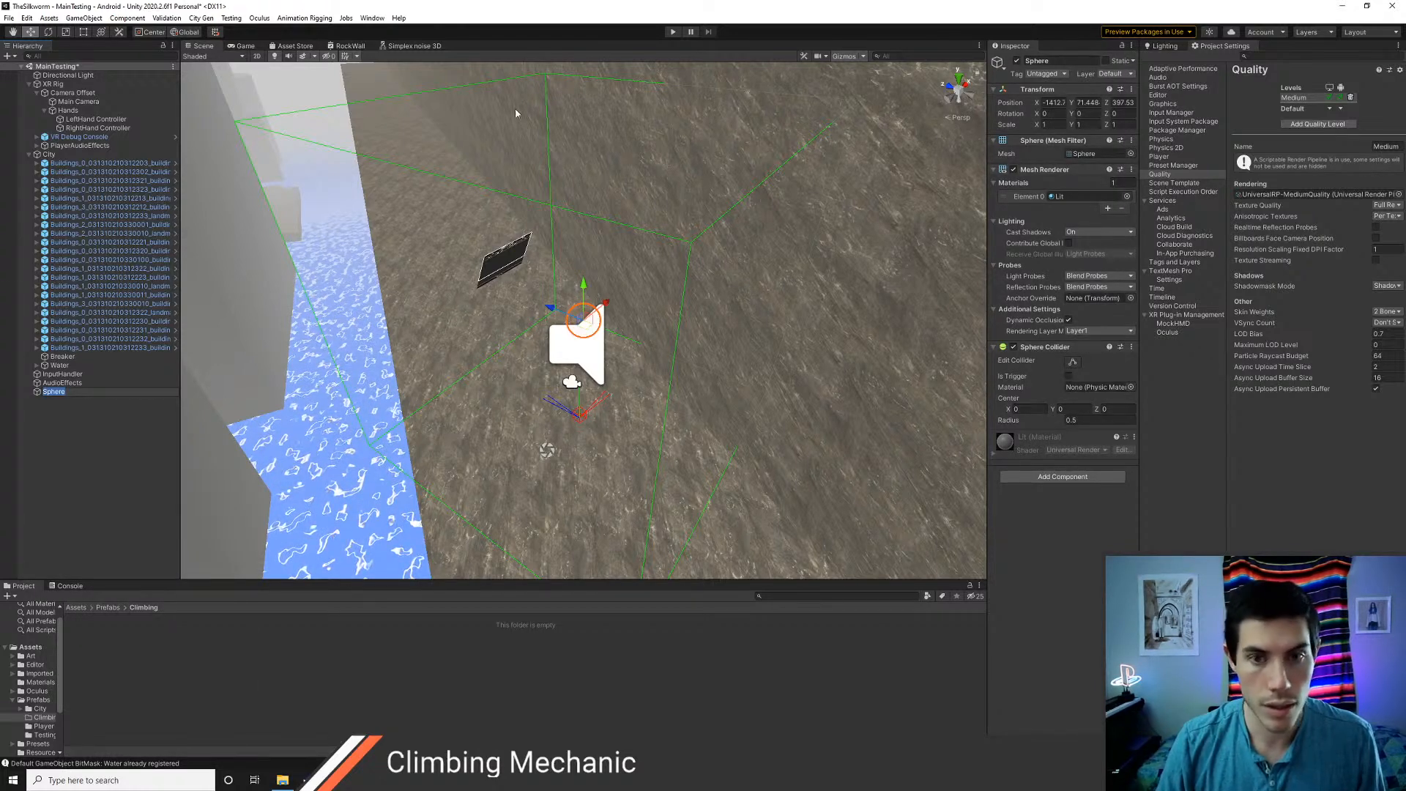
left_click(84, 17)
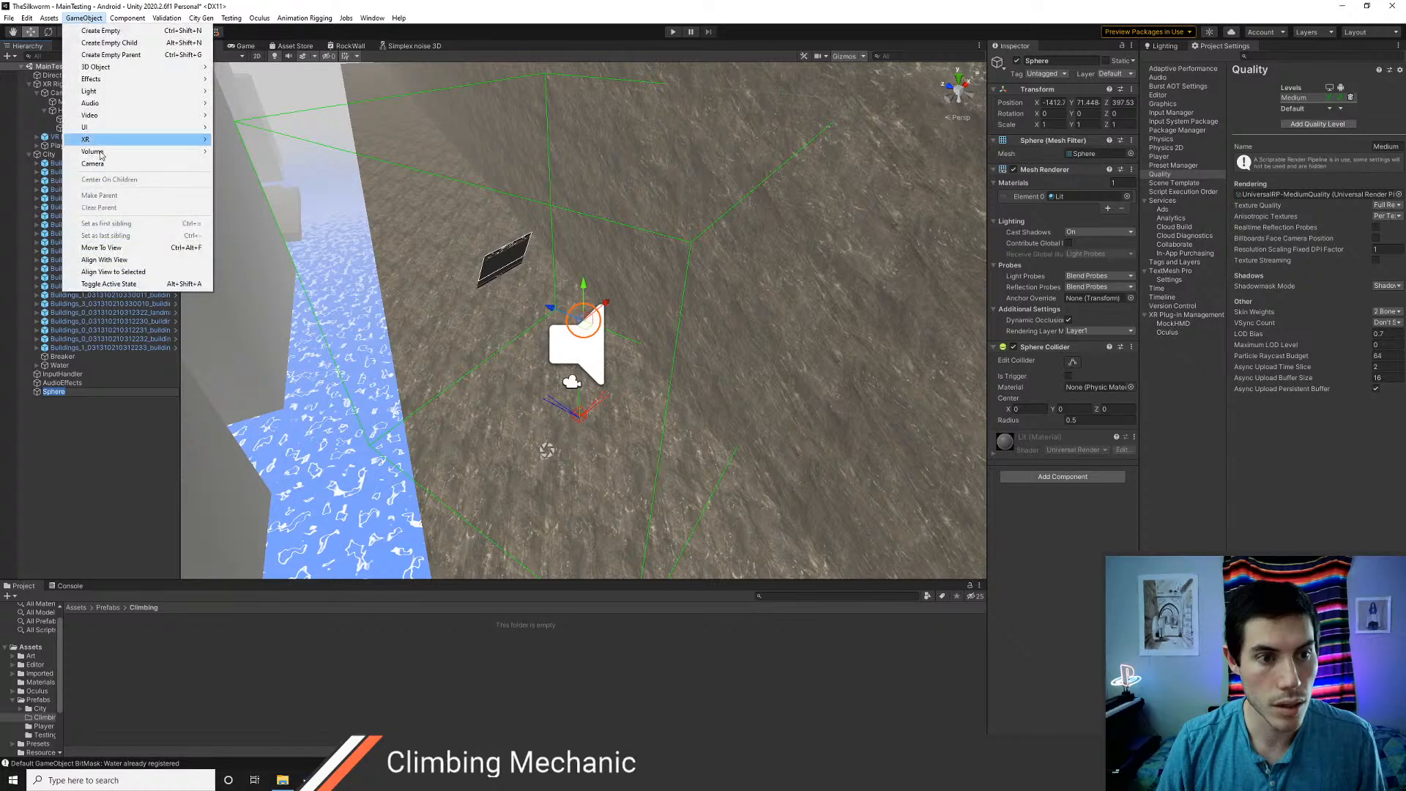
left_click(123, 249)
left_click_drag(596, 317, 546, 329)
Scale the sphere to 0.1 on the X, Y and Z axes
left_click(1055, 124)
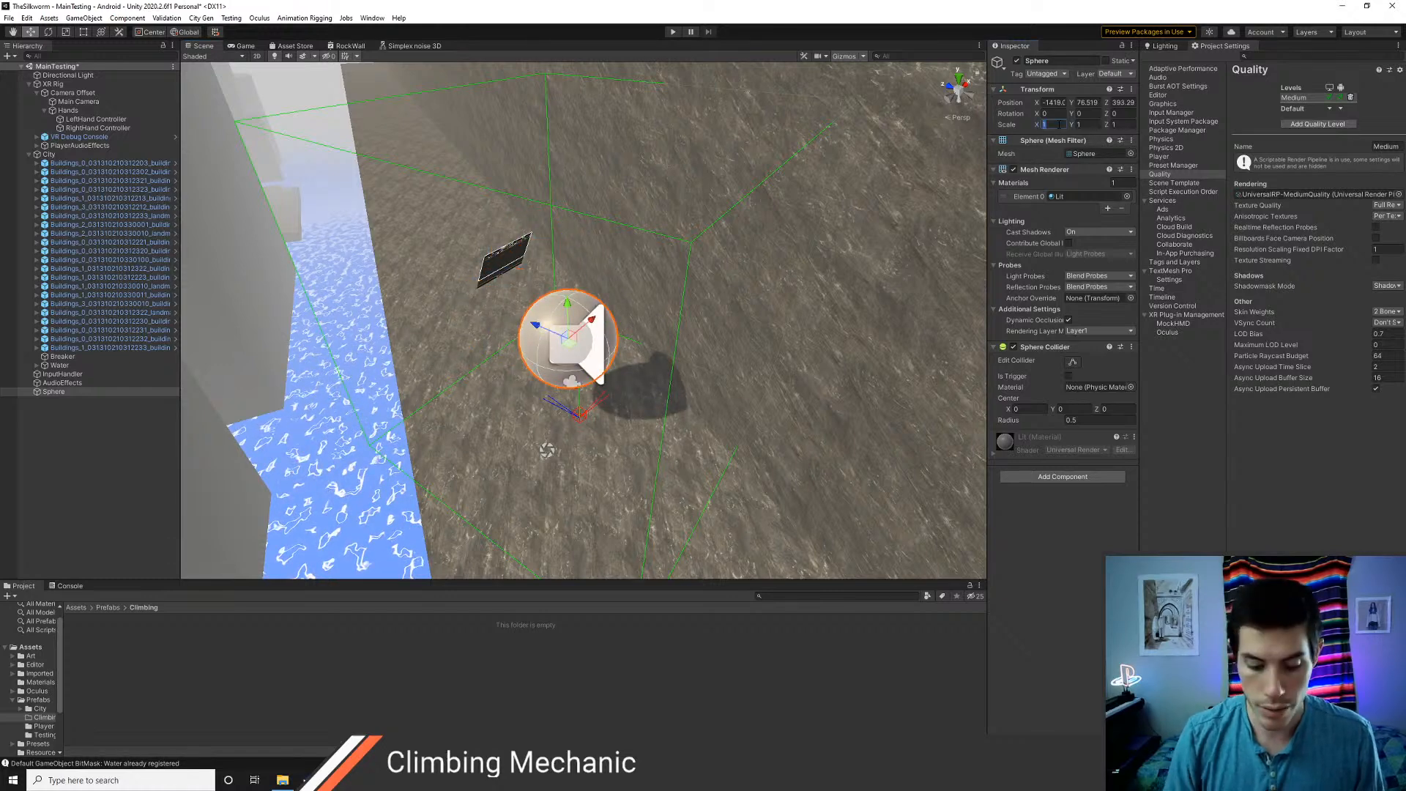
type(".1")
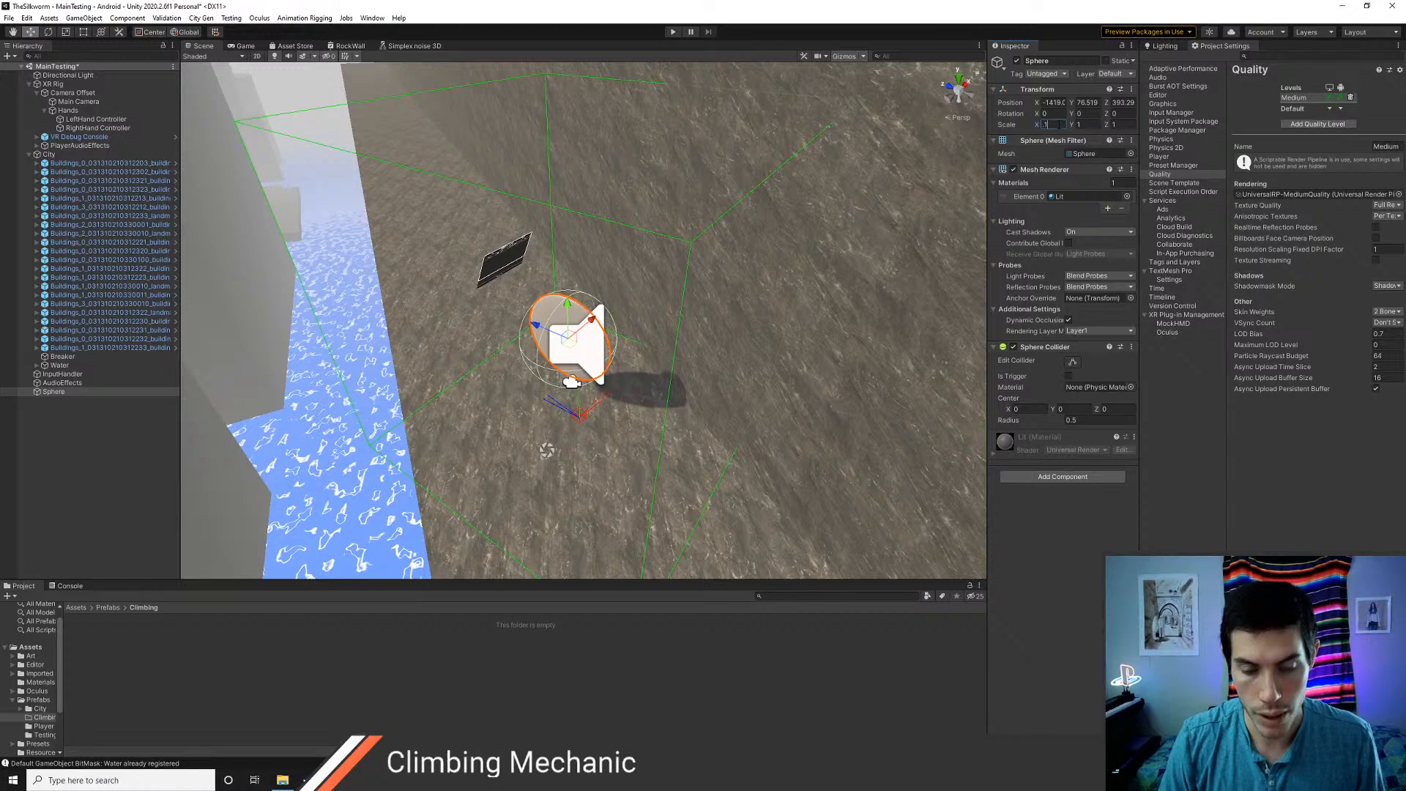
key("Tab")
type(".1")
key("Tab")
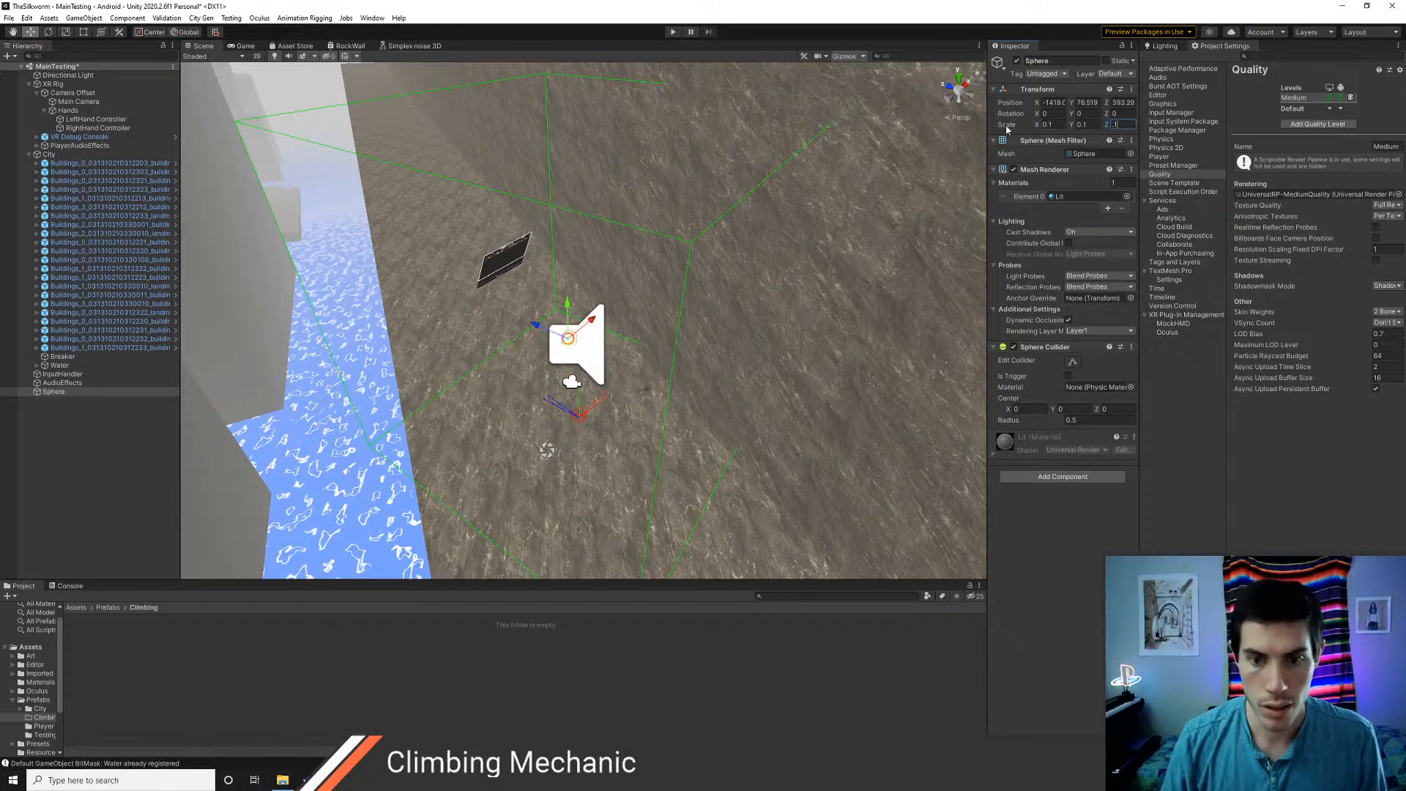
type(".1")
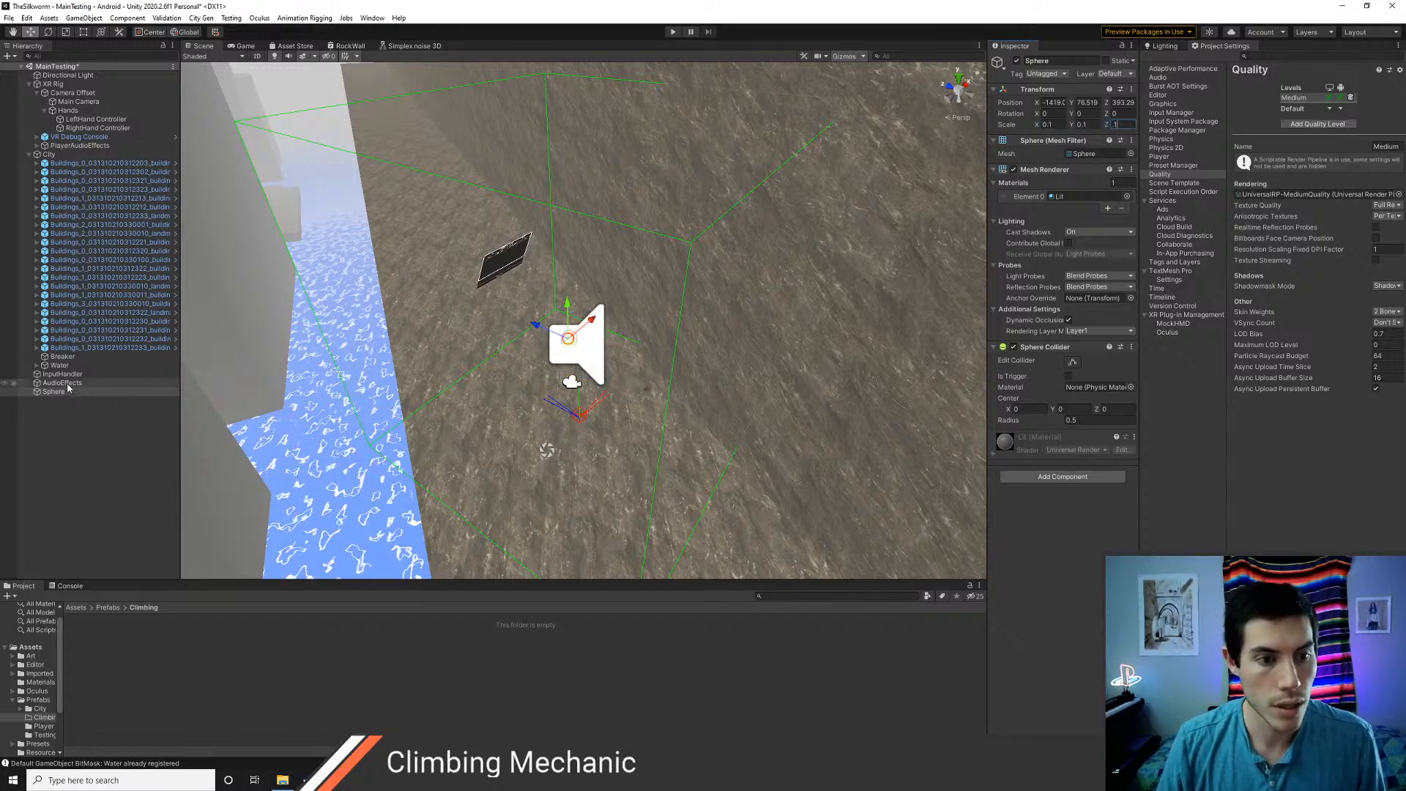
Rename the sphere to ClimbBall and keep it selected
left_click(64, 393)
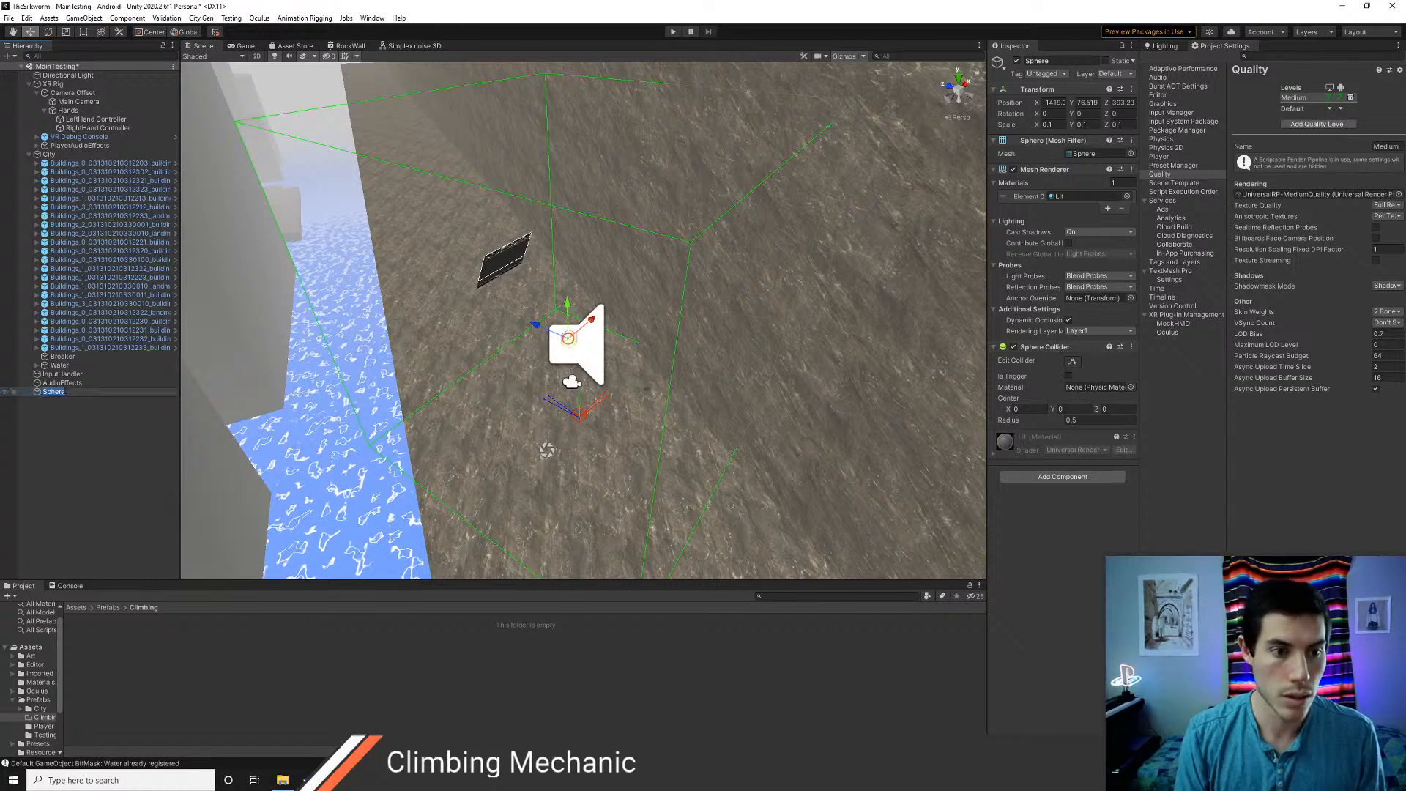
type("ClimbBall")
key("Return")
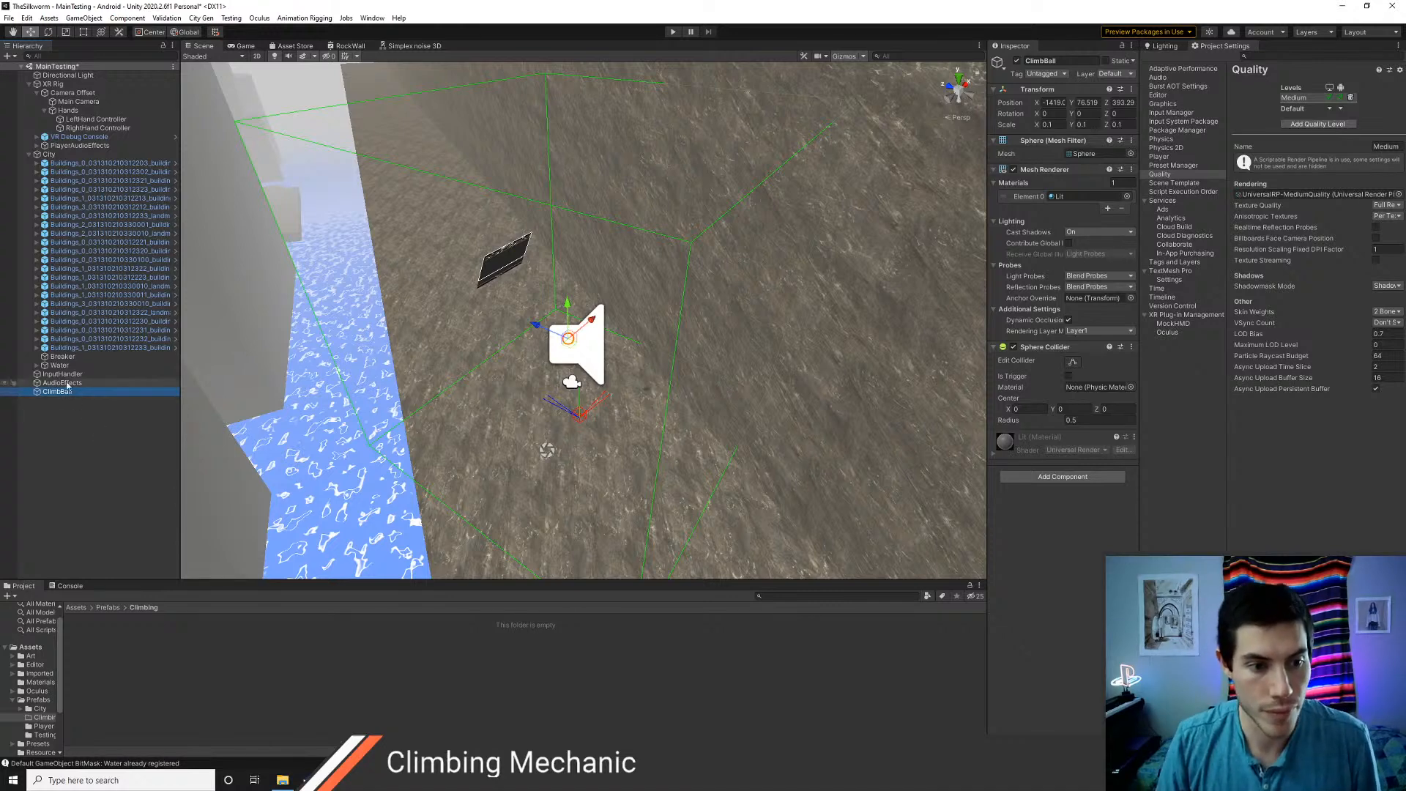
left_click(63, 384)
left_click(63, 392)
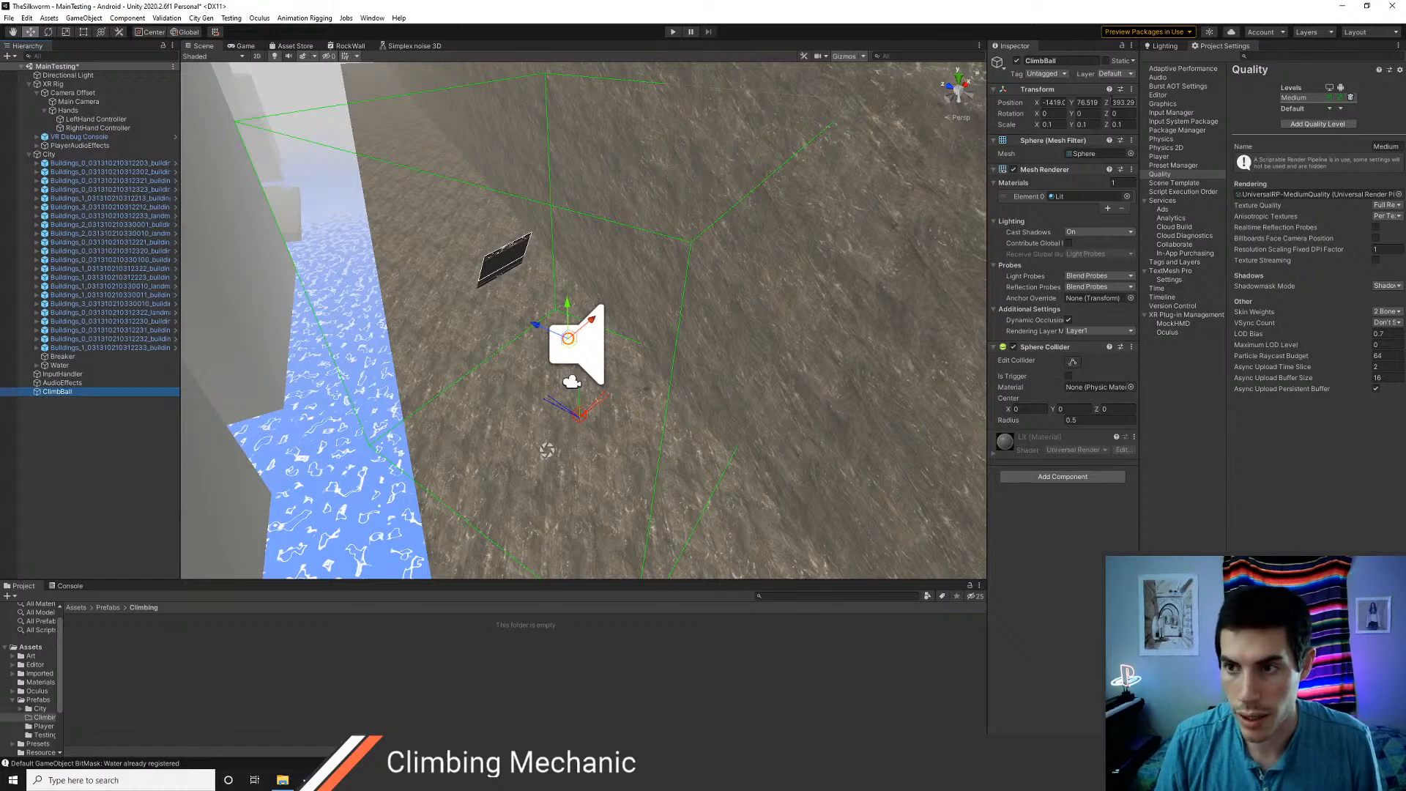
Define a new layer named ClimbBall as User Layer 10
left_click(1113, 74)
left_click(1113, 203)
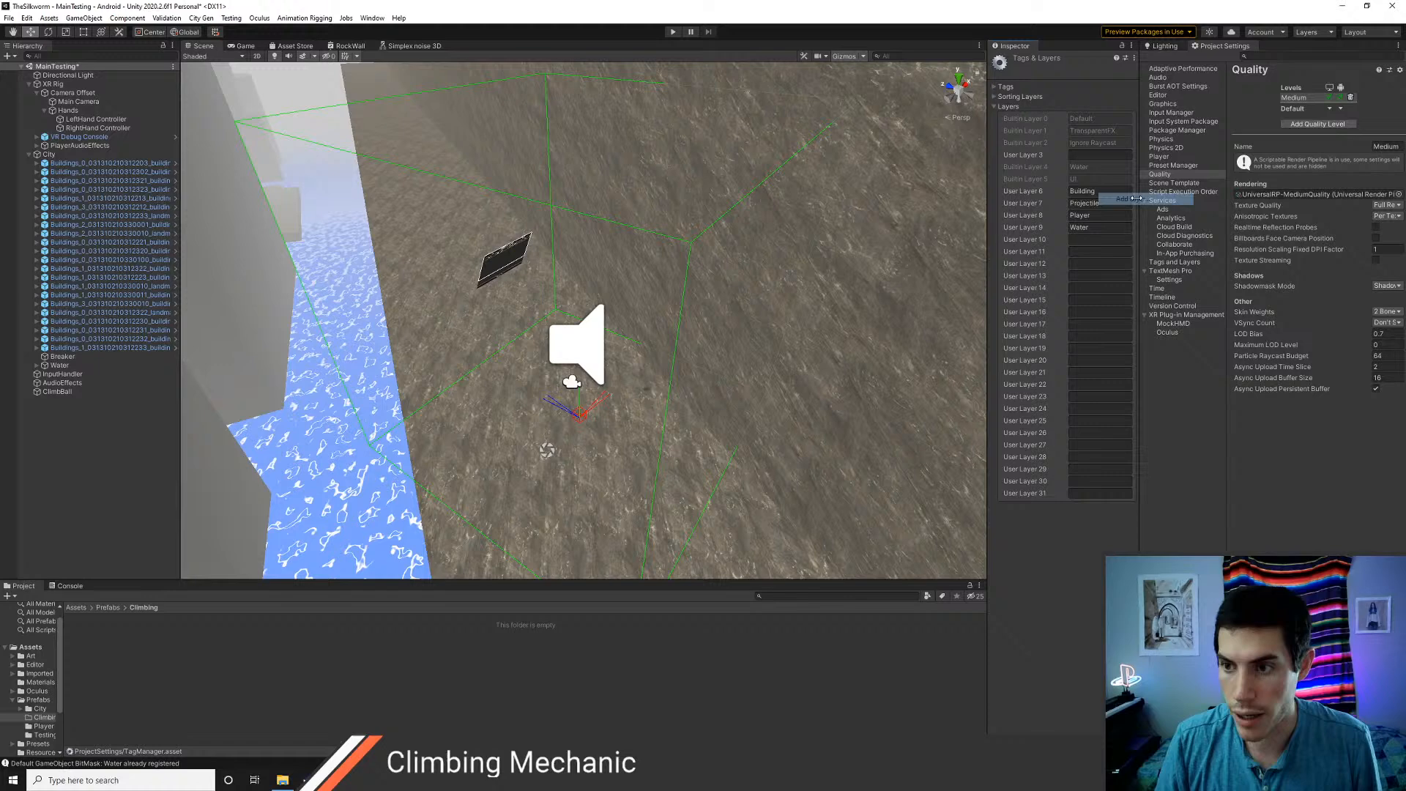
left_click(1102, 239)
type("Climb")
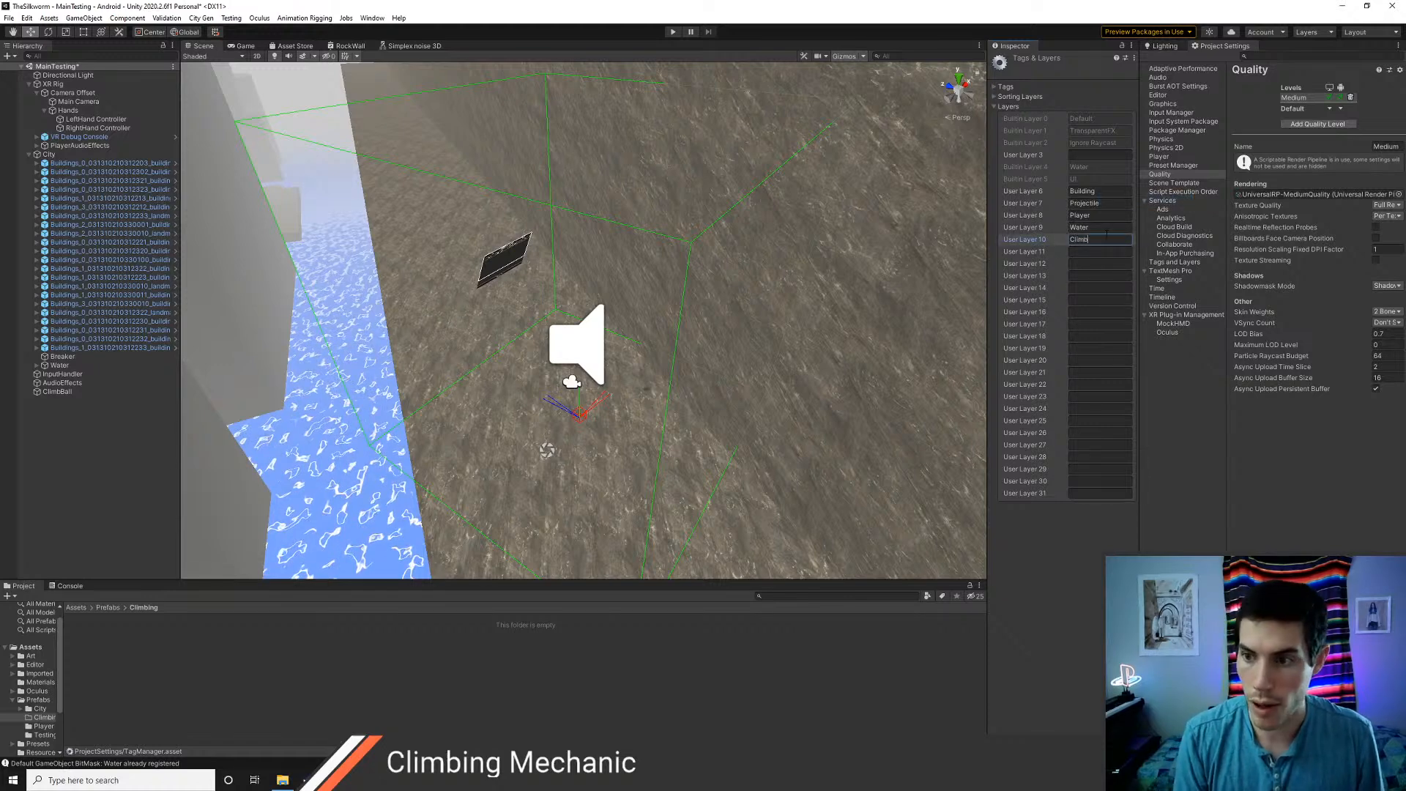
type("Ball")
key("Return")
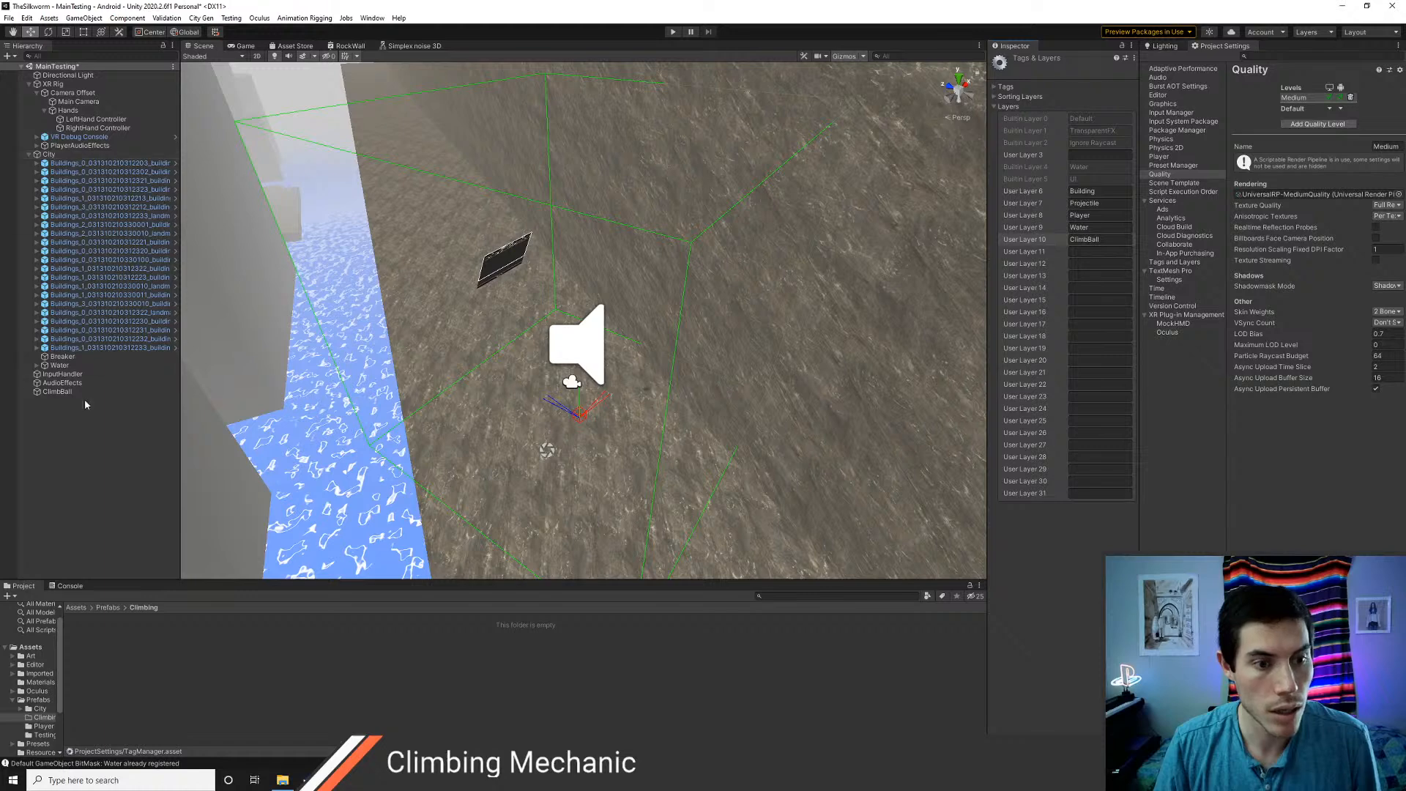
Assign the ClimbBall object to the ClimbBall layer
left_click(59, 392)
left_click(1116, 74)
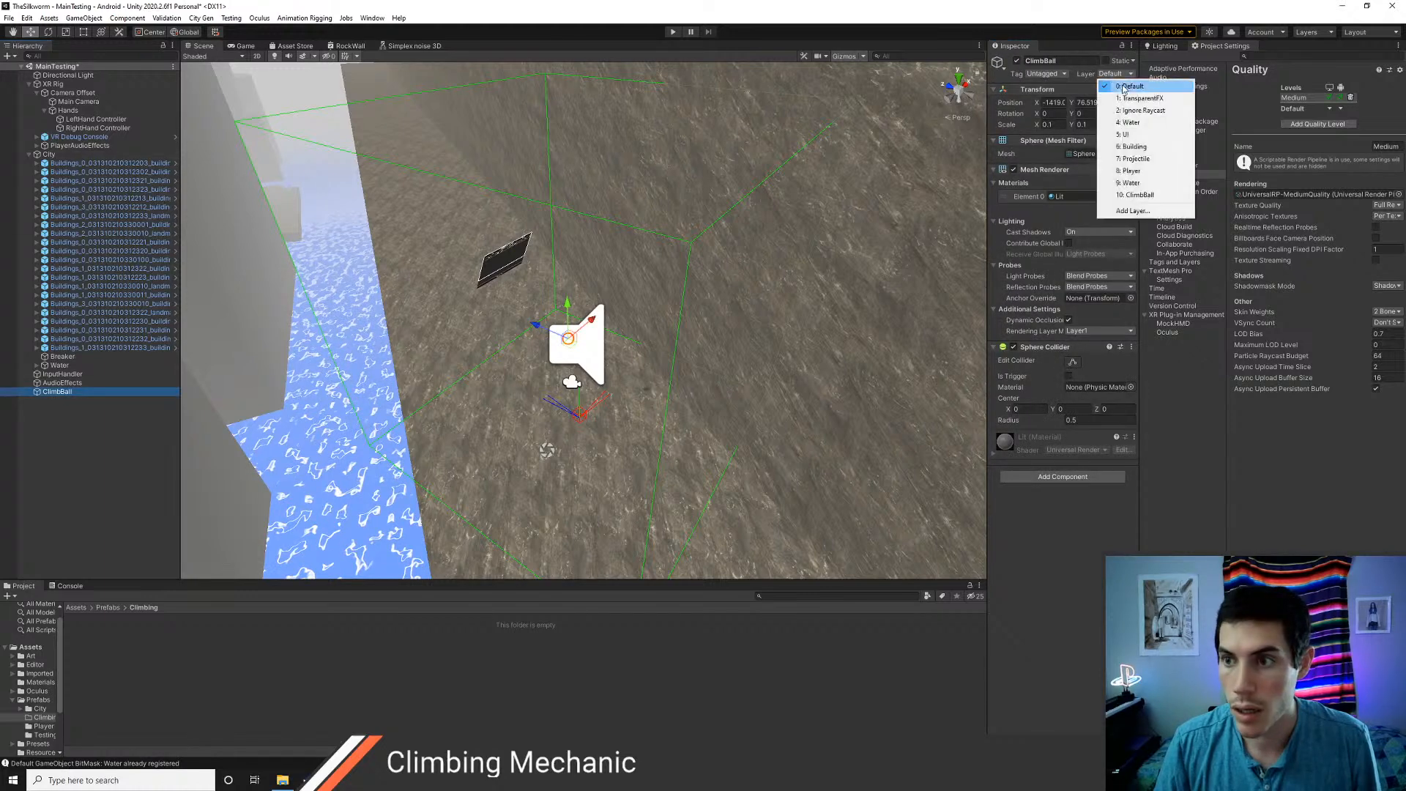
left_click(1135, 195)
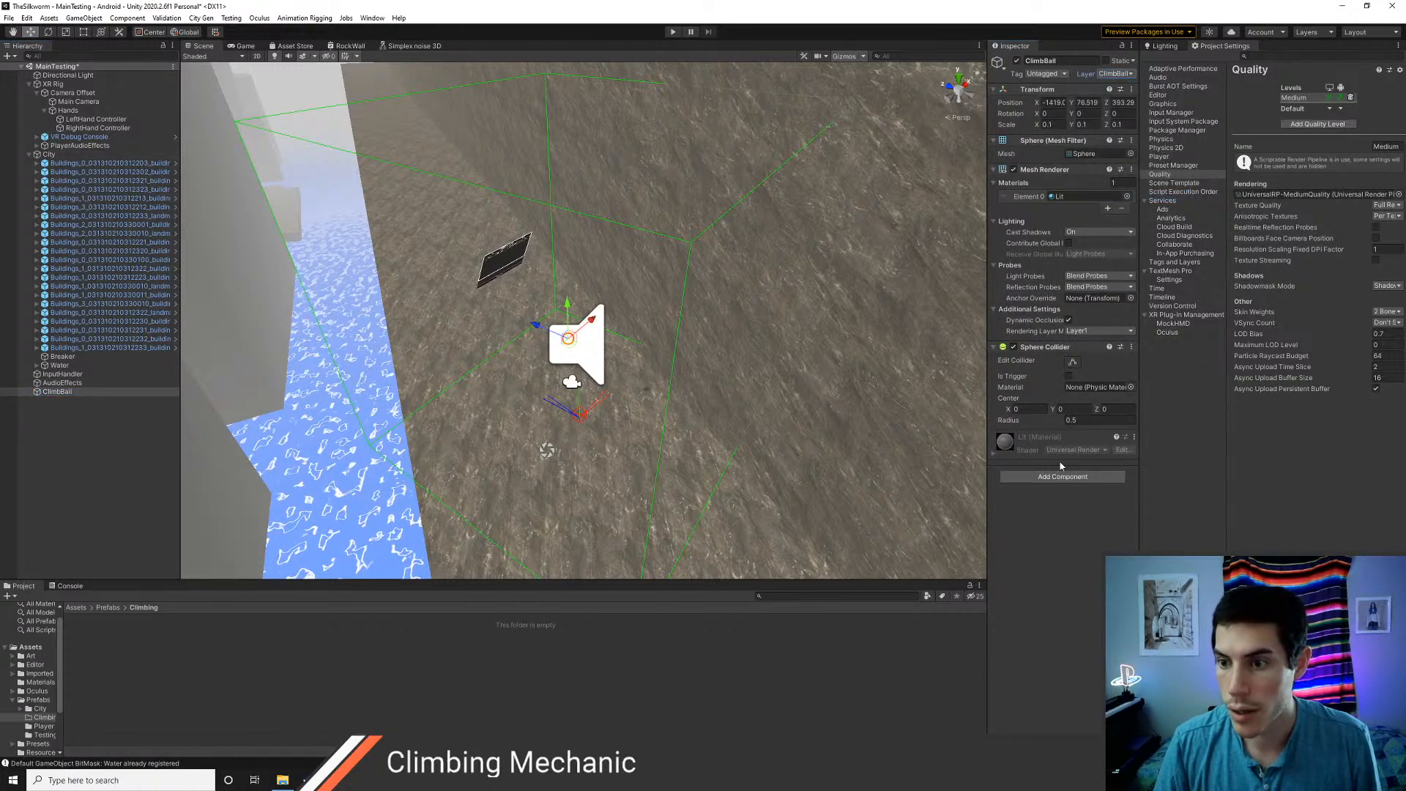
Add a Rigidbody to ClimbBall, leaving it non-kinematic, with gravity disabled and angular drag set to 0
left_click(1060, 480)
type("rigid")
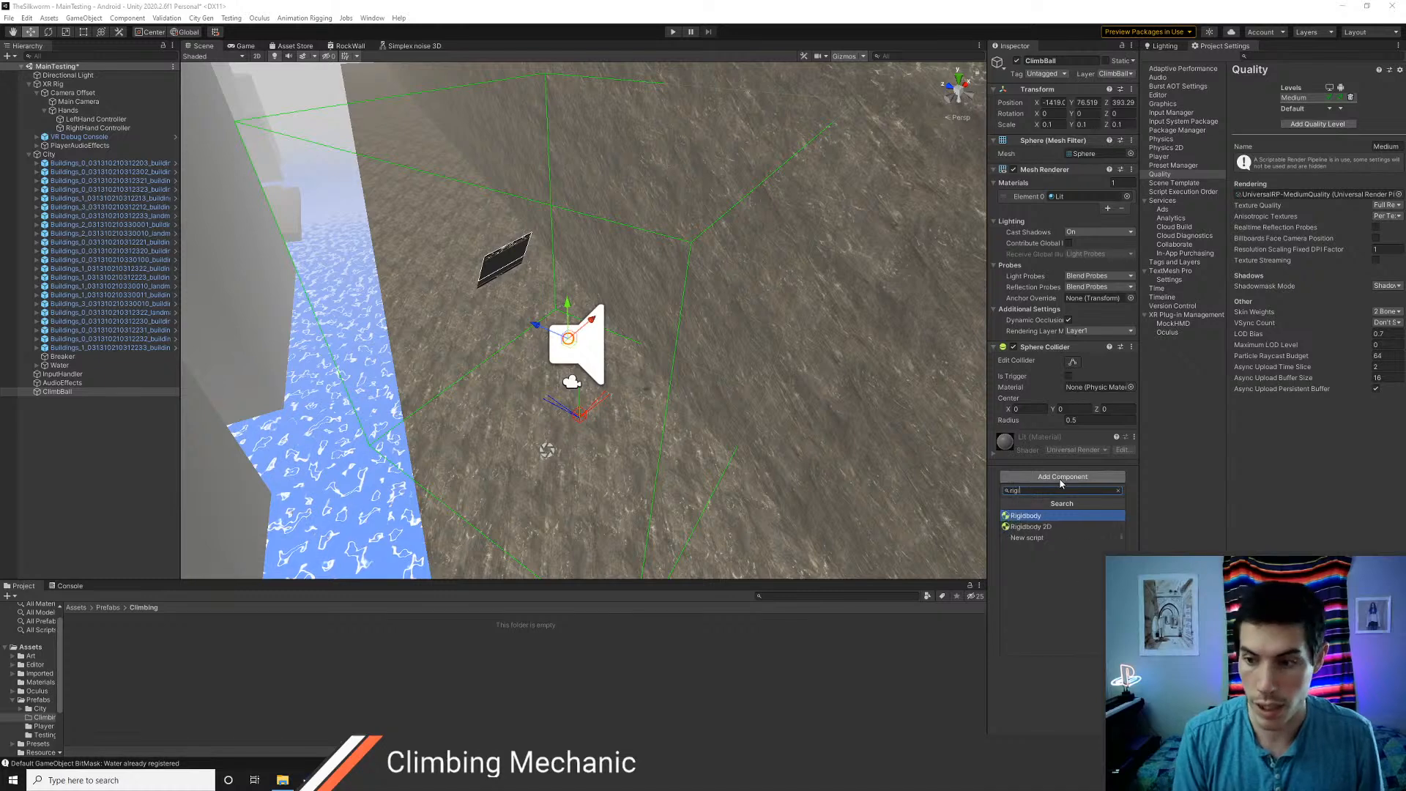
key("Return")
left_click(1069, 494)
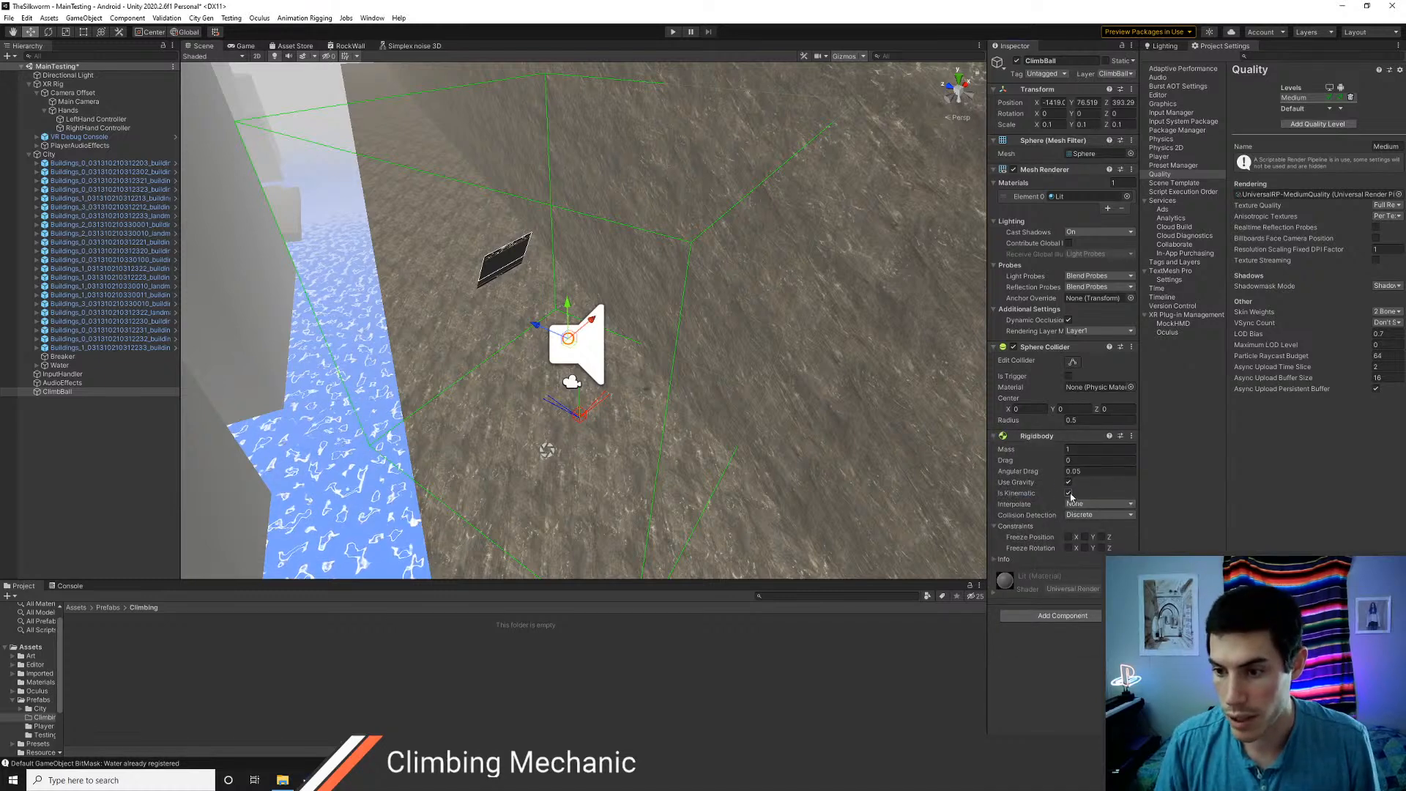
left_click(1069, 493)
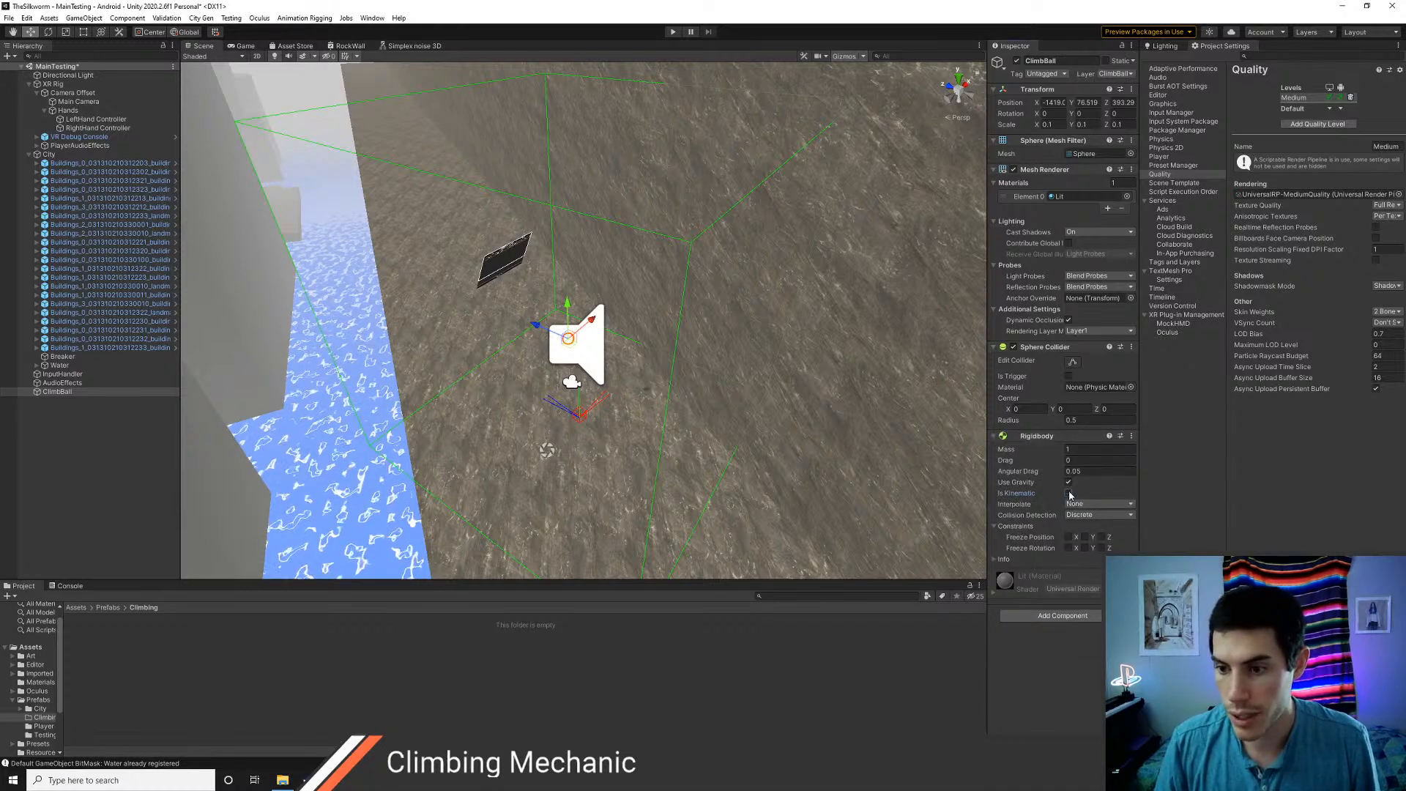
left_click(1068, 481)
left_click(1094, 471)
type("0")
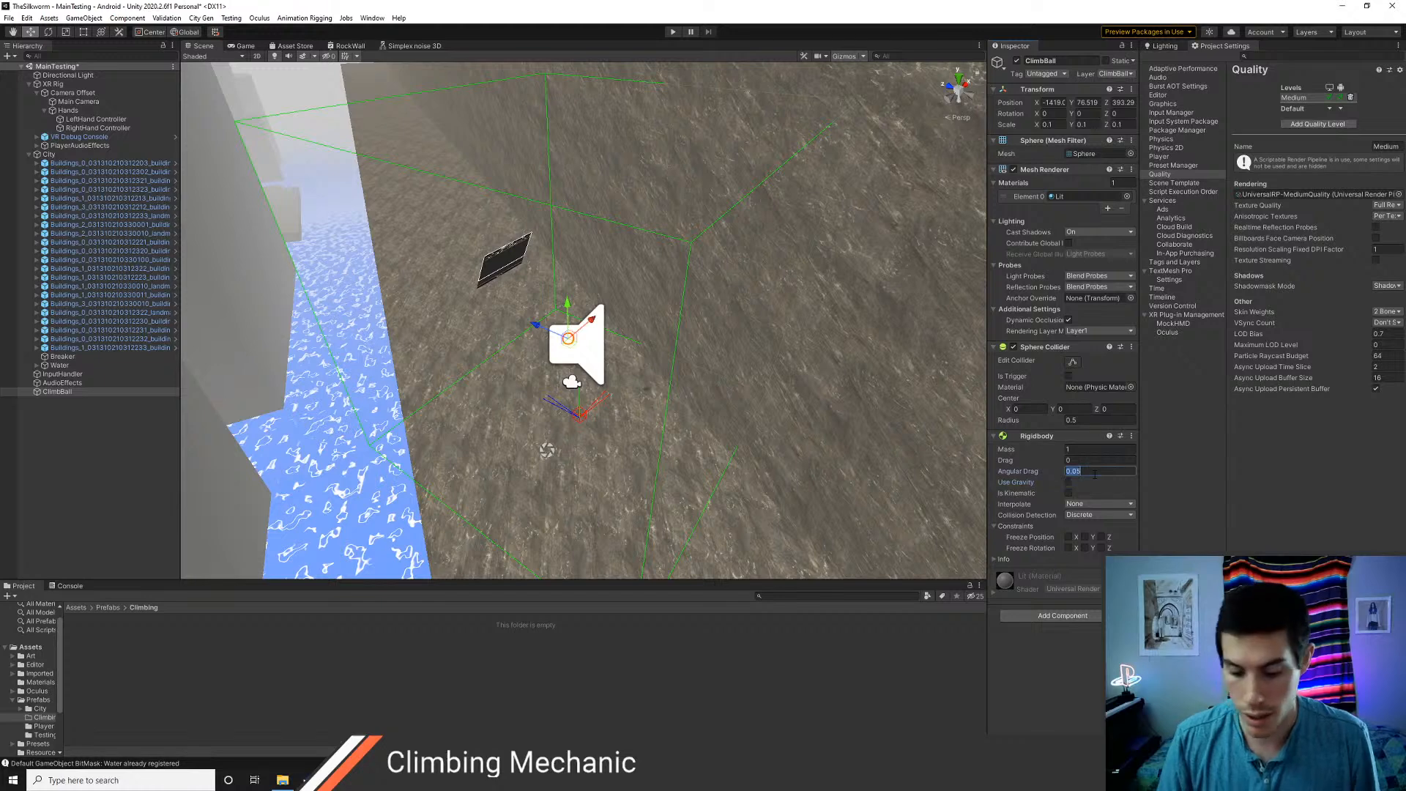
Set the ClimbBall Rigidbody's mass to 0.1 and its collision detection to Continuous
left_click(1097, 451)
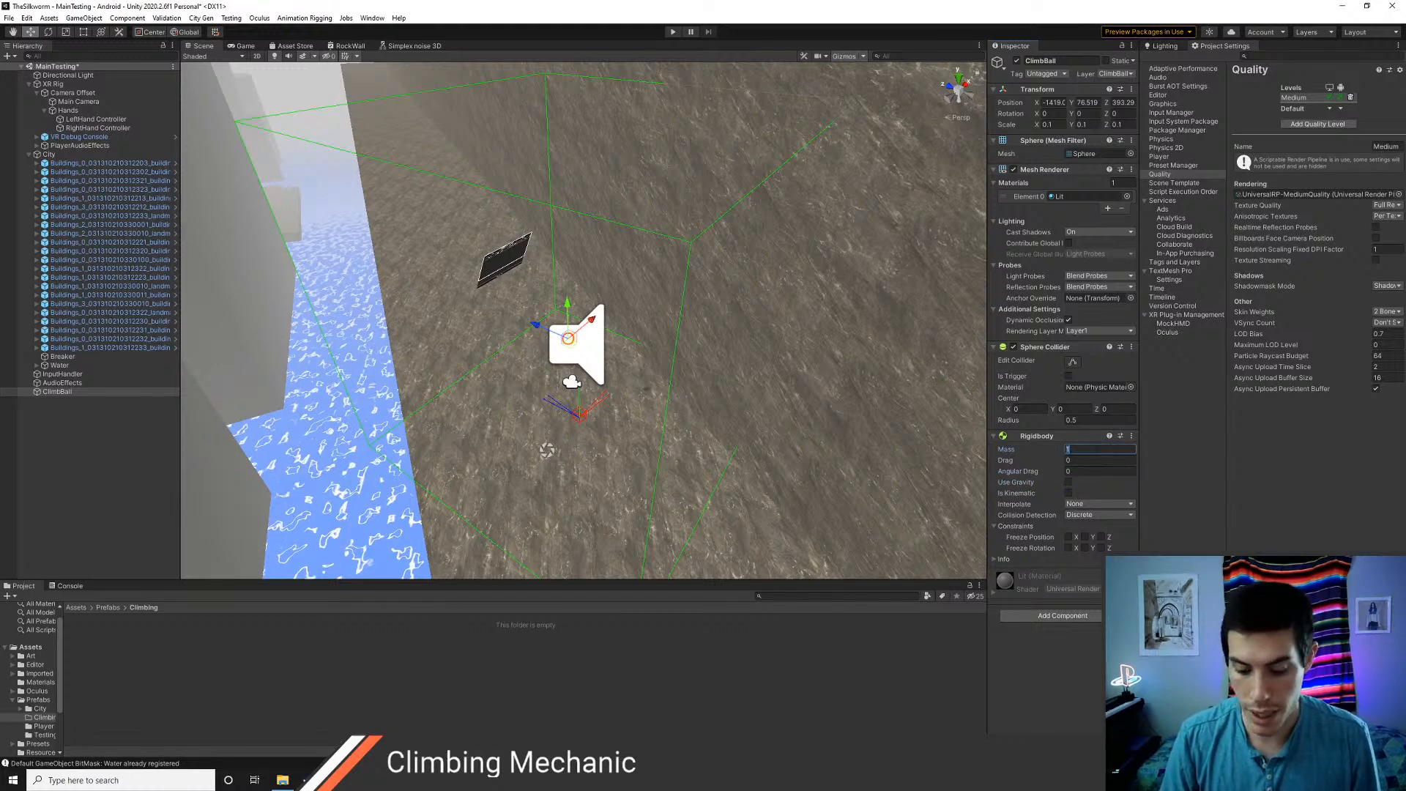
type(".1")
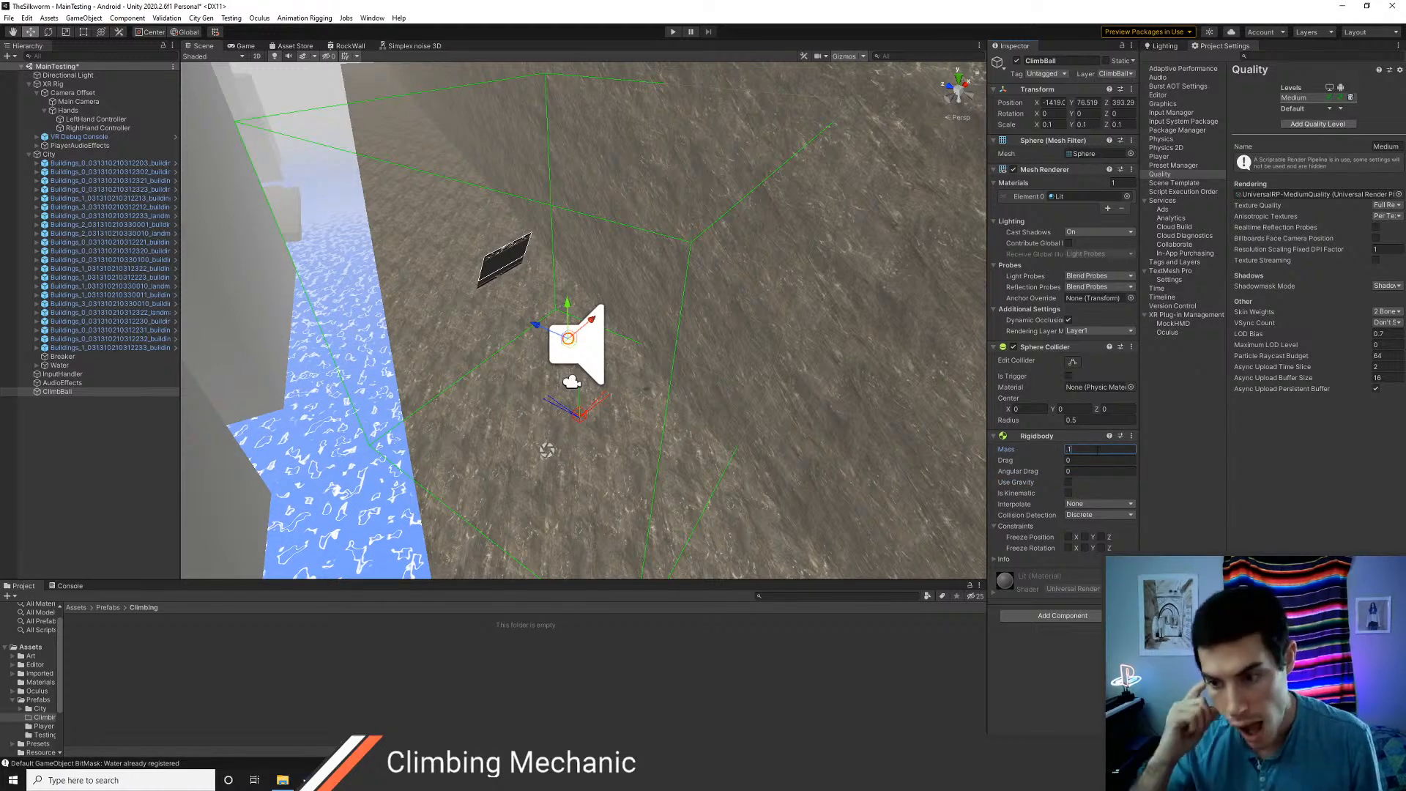
left_click(1098, 514)
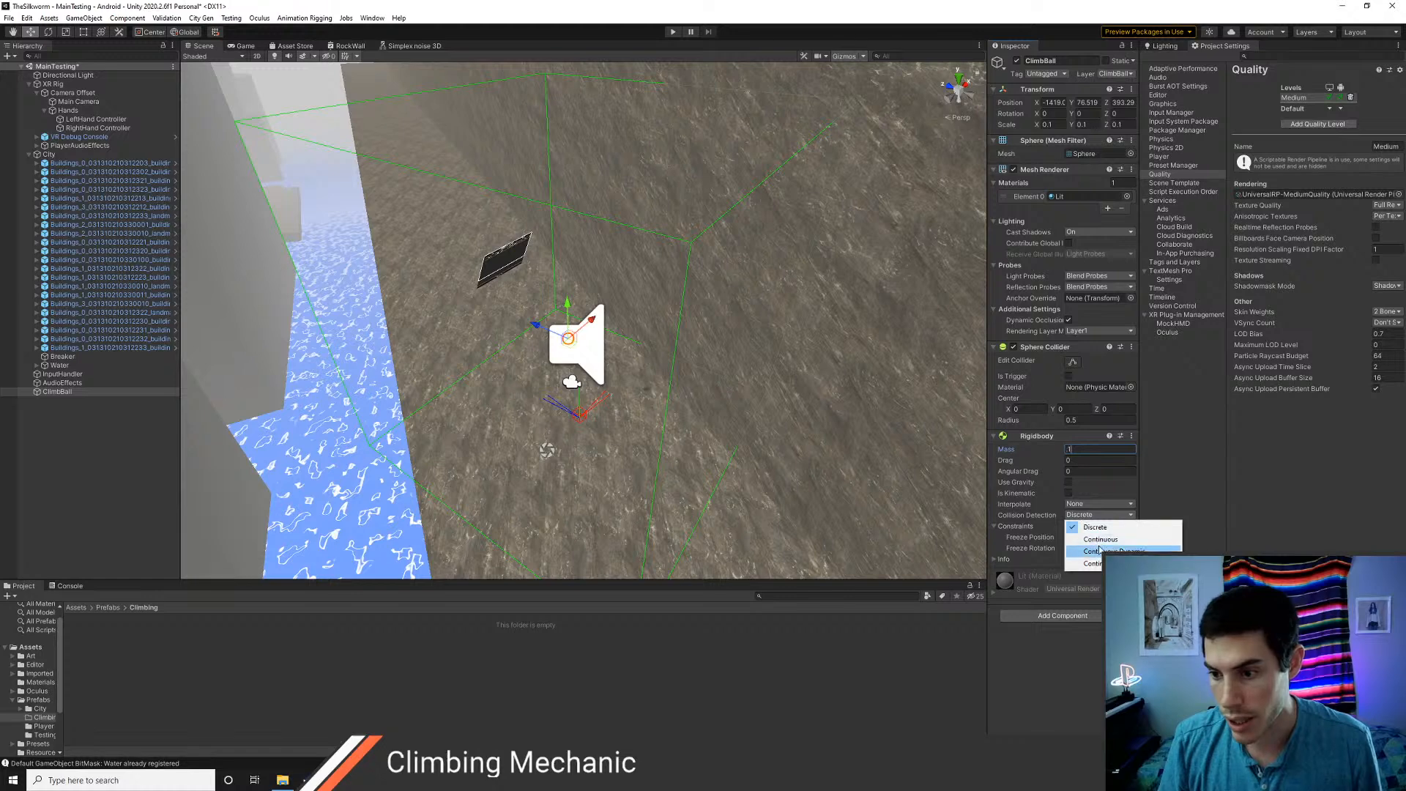
left_click(1100, 539)
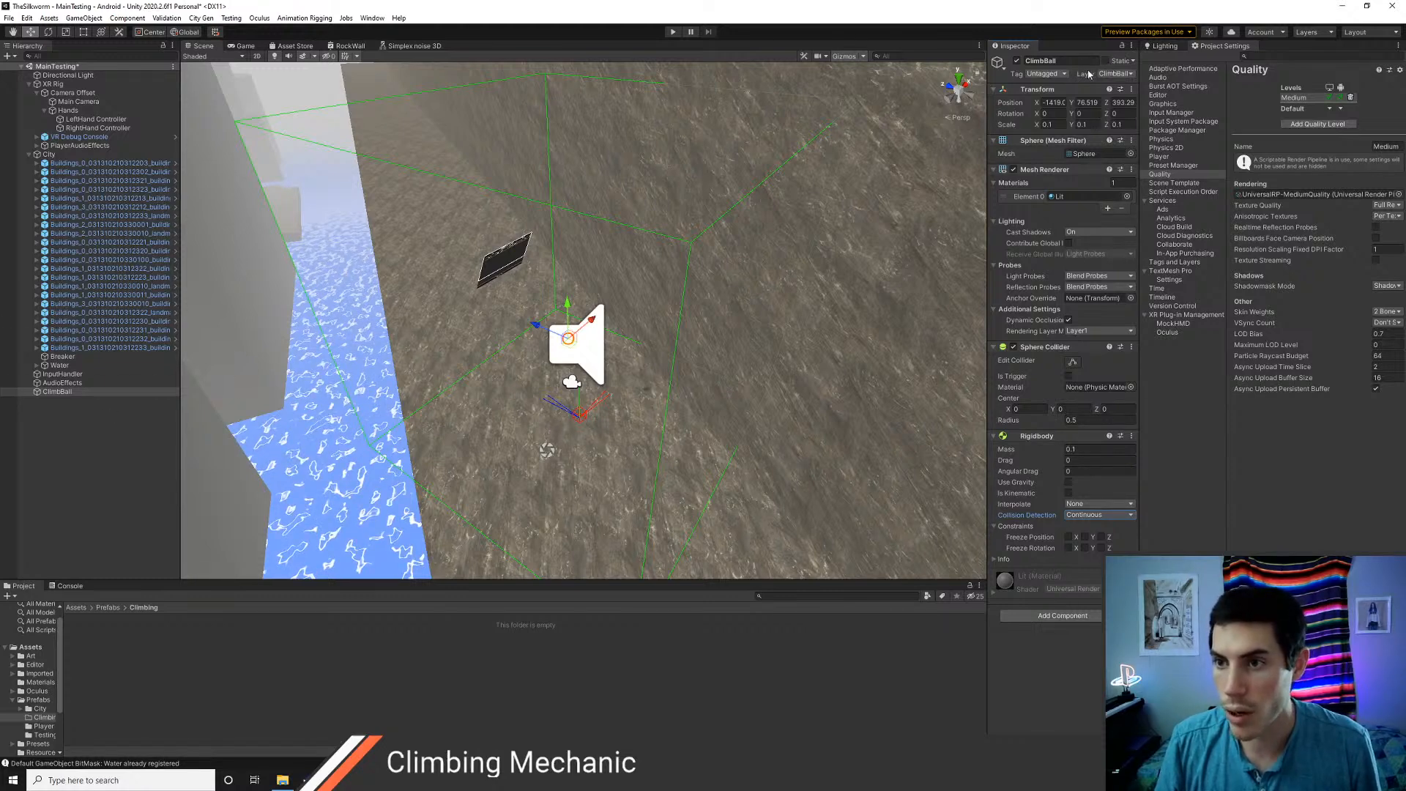
Add the Climb Ball script component to the ClimbBall object
left_click(1056, 616)
type("clim")
key("Down")
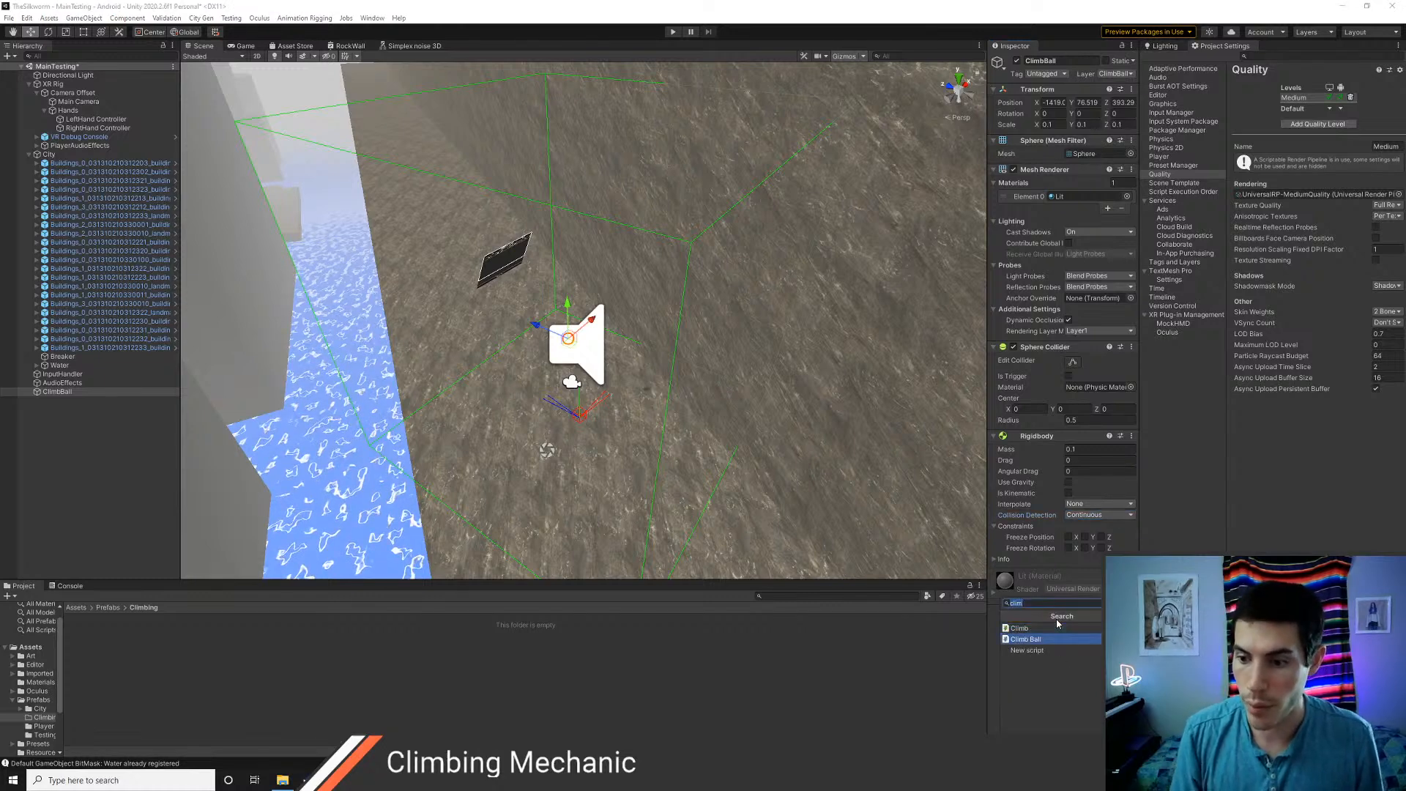
key("Return")
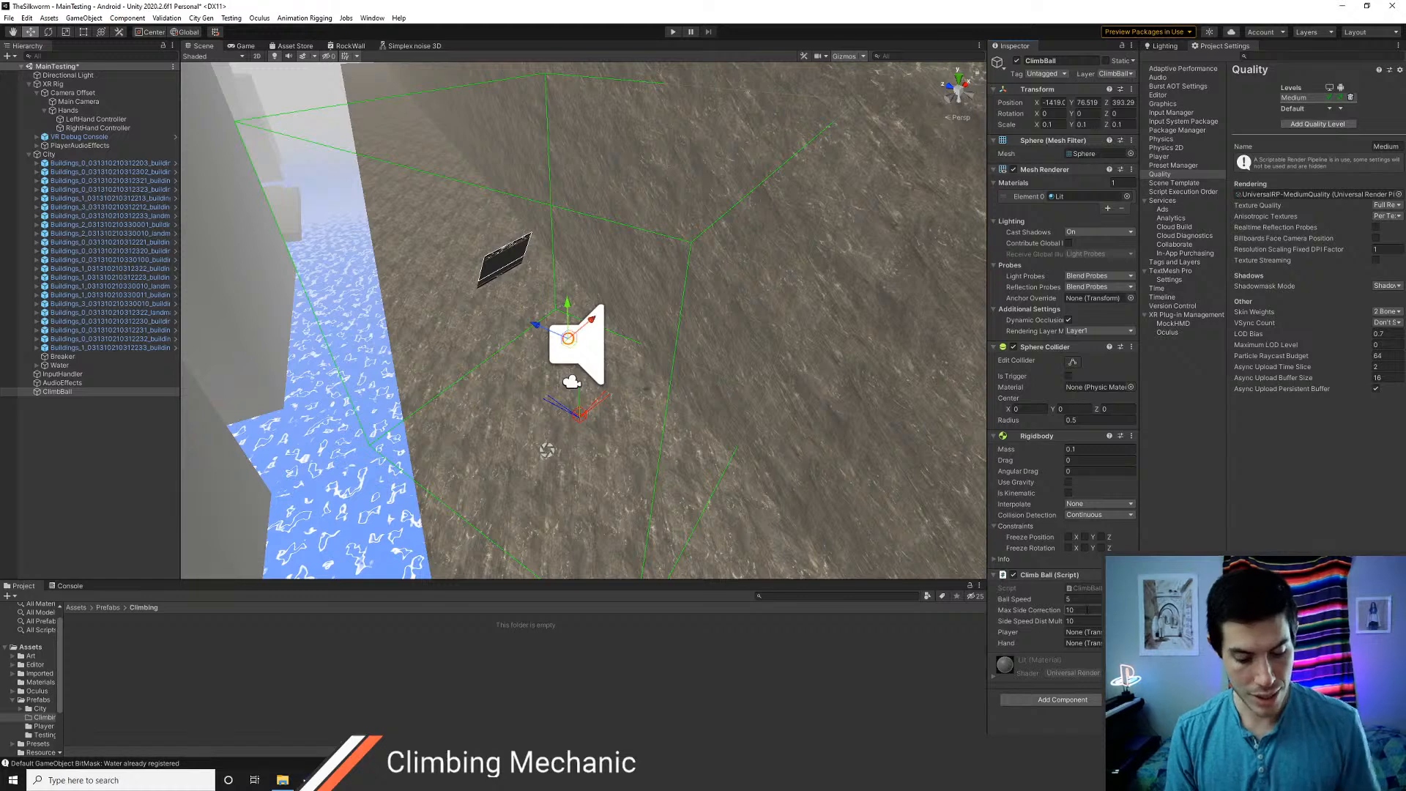
Switch to Visual Studio Code and open the ClimbBall.cs script
key("alt+Tab")
key("ctrl+p")
type("c")
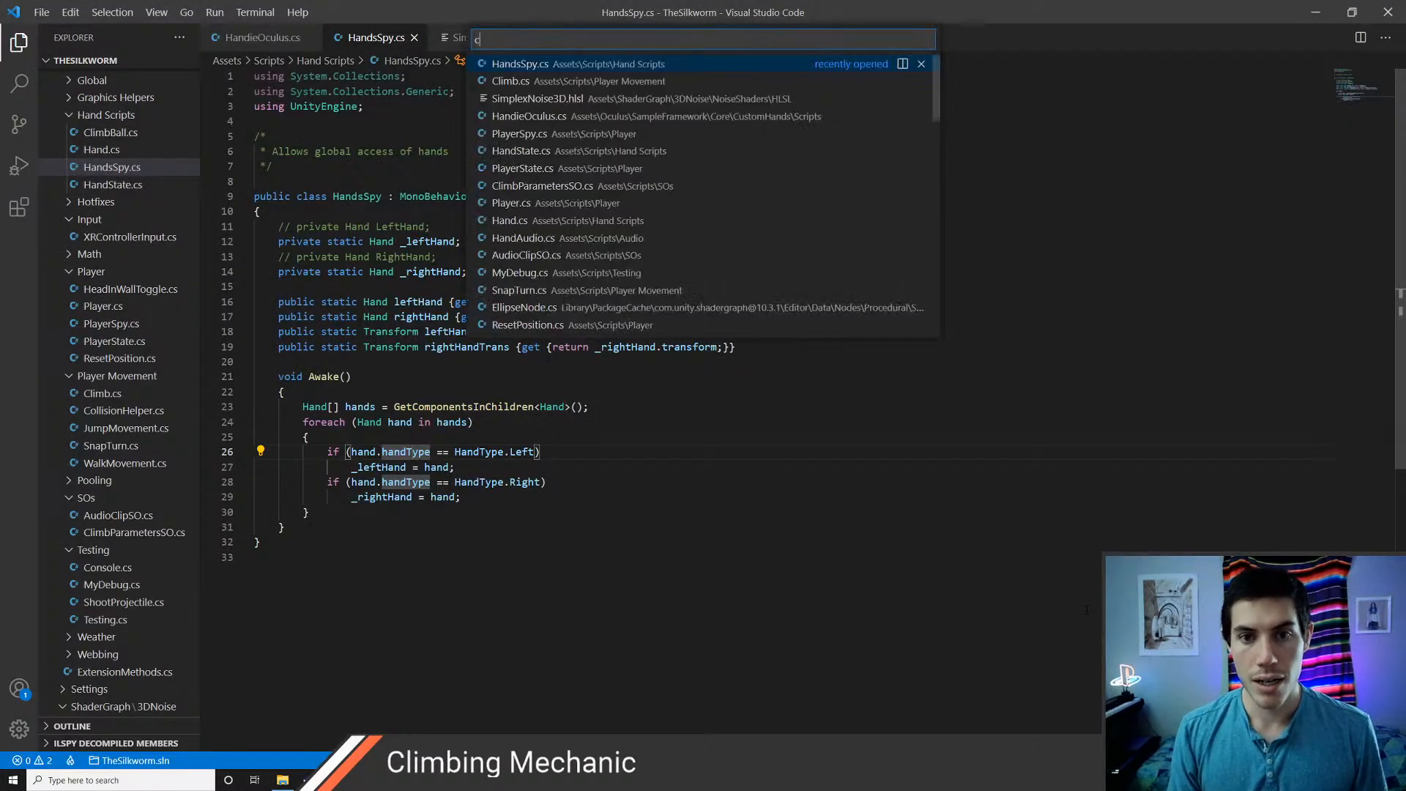
type("limbb")
key("Return")
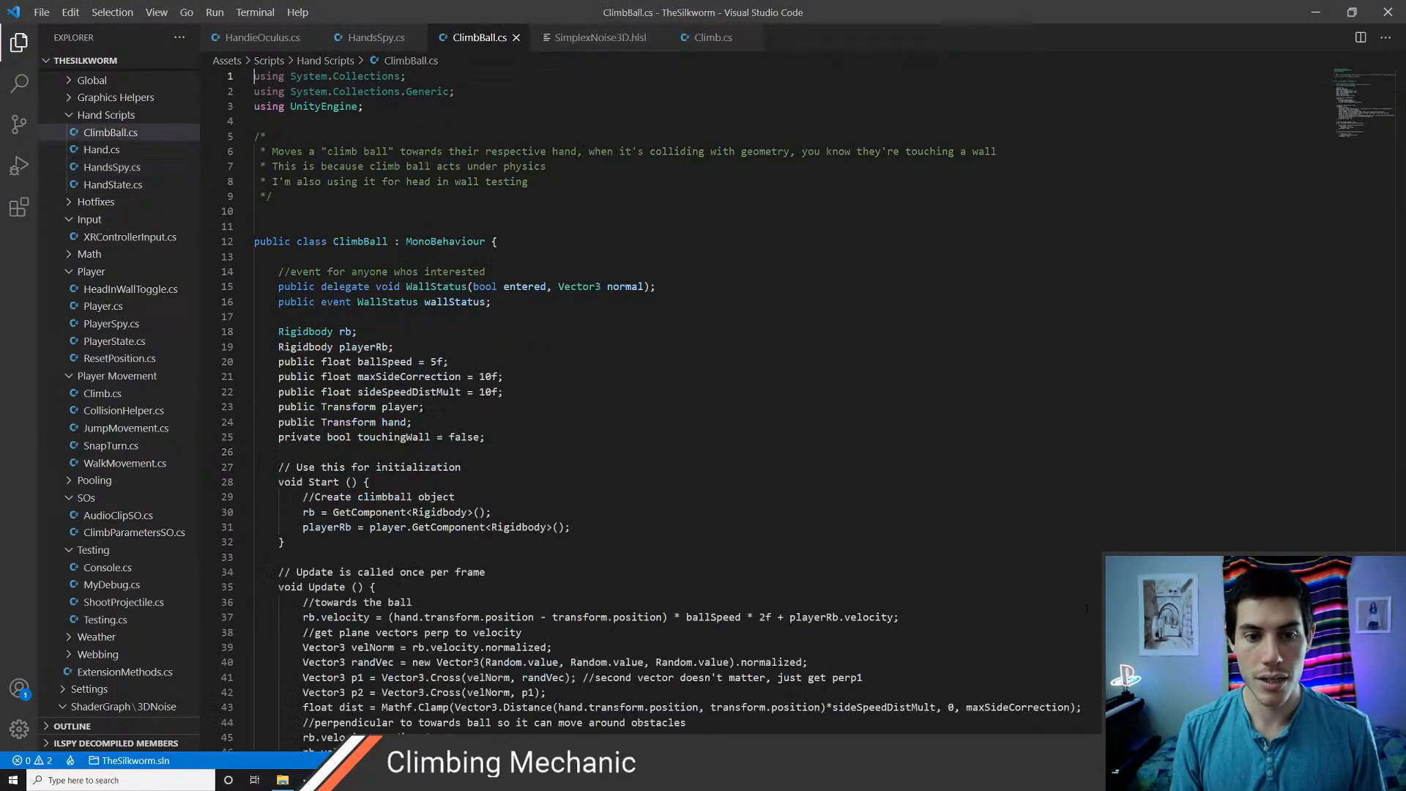
Comment out everything in the ClimbBall class from the Rigidbody rb declaration through the end of the Update method
key("Down")
key("Down")
key("Down")
key("Down")
key("Down")
key("Down")
key("Down")
key("Down")
key("Down")
key("Down")
key("Down")
key("Down")
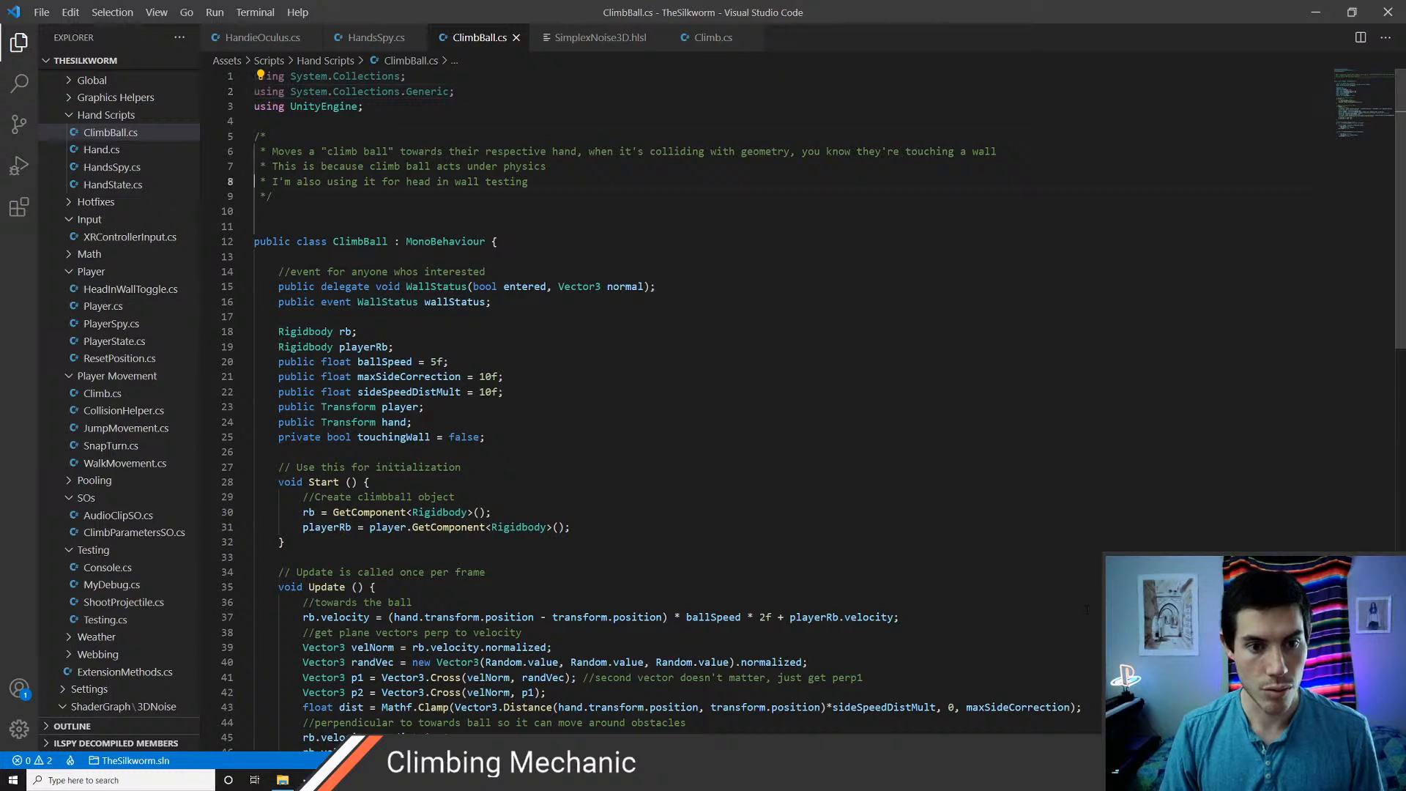
key("Down")
key("Down")
key("Down")
key("Down")
key("Down")
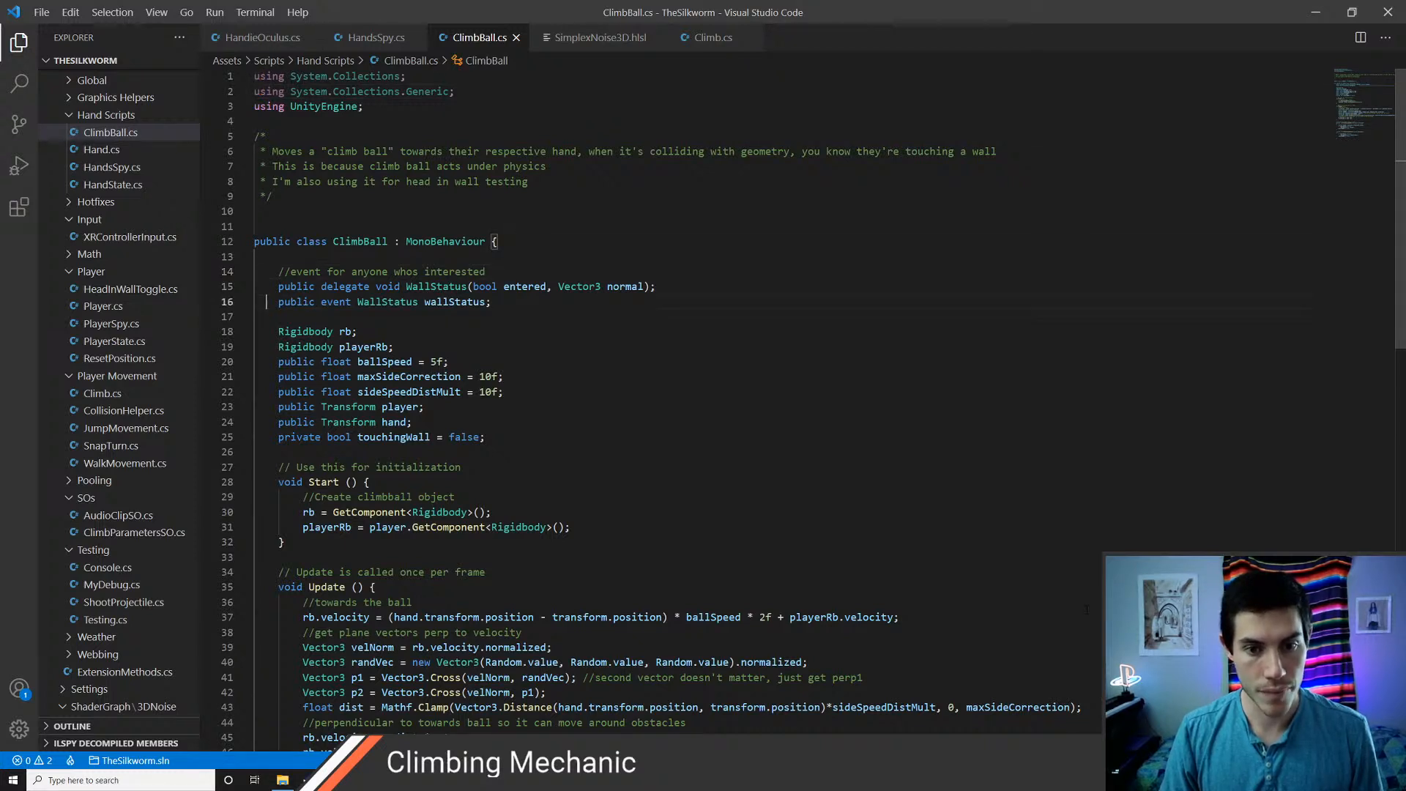
key("Up")
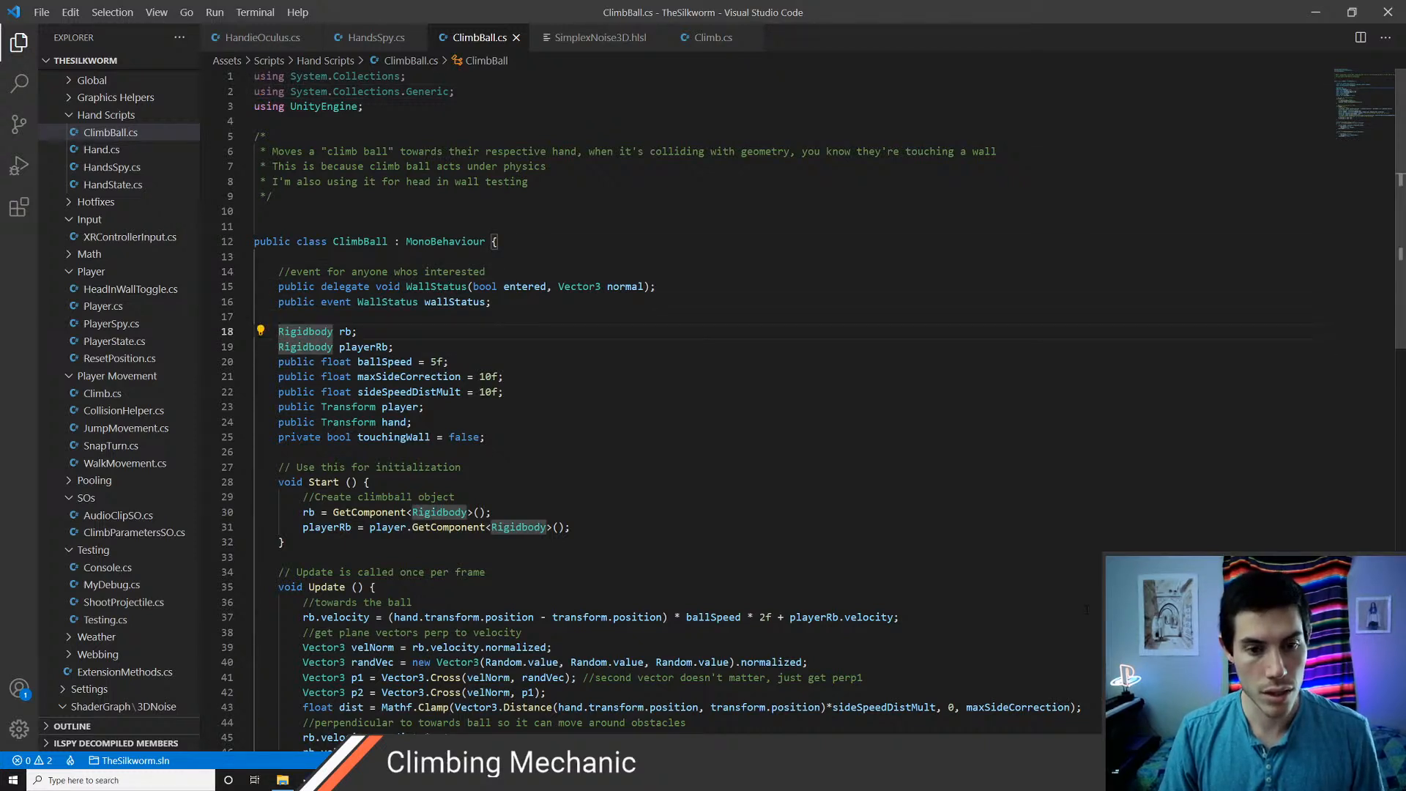
key("shift+Down")
key("shift+Down")
key("shift+Down")
key("shift+Down")
key("shift+Down")
key("shift+Down")
key("shift+Down")
key("shift+Down")
key("shift+Down")
key("shift+Down")
key("shift+Down")
key("shift+Down")
key("shift+Down")
key("shift+Down")
key("shift+Down")
key("shift+Down")
key("shift+Down")
key("shift+Down")
key("shift+Down")
key("shift+Down")
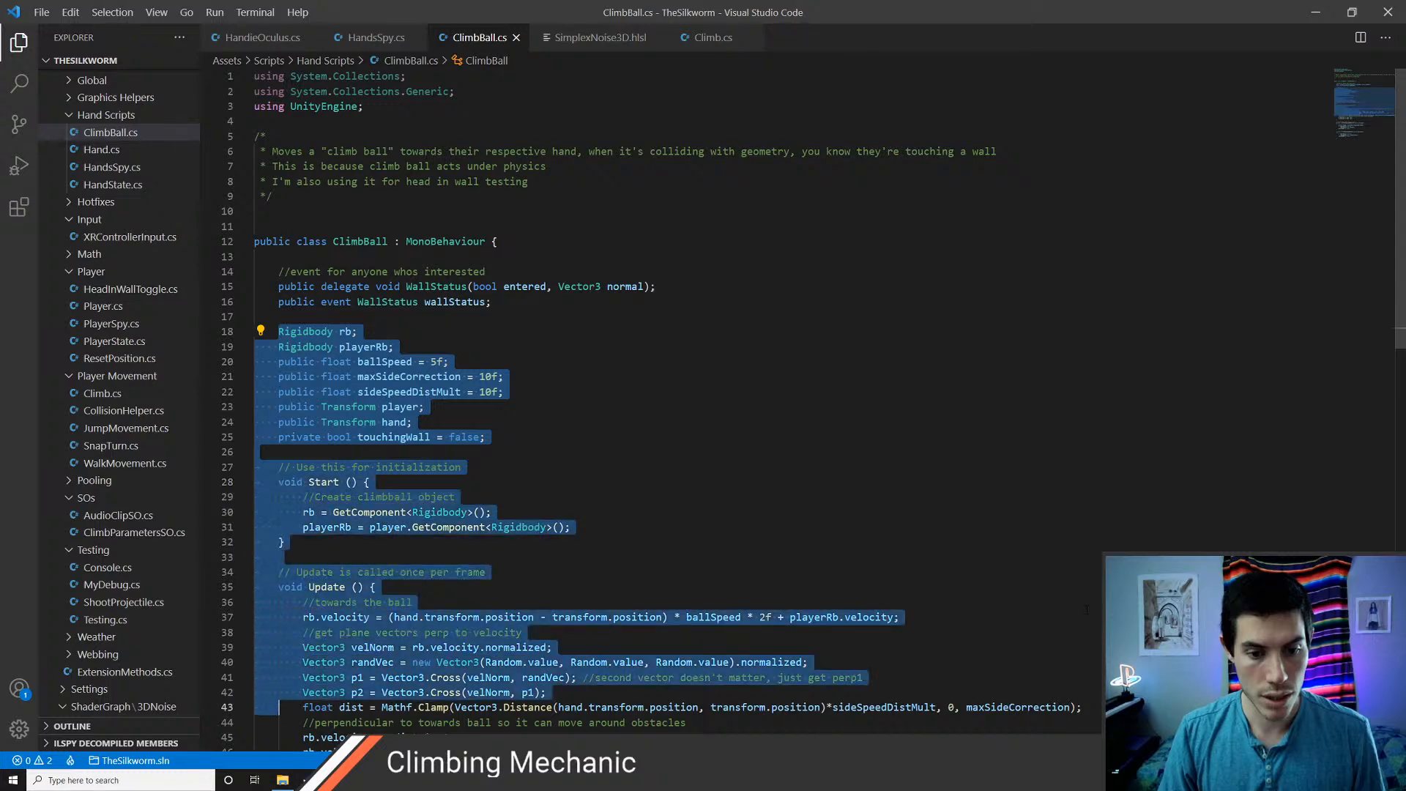
key("shift+Down")
key("shift+Down")
key("shift+Down")
key("shift+Down")
key("shift+Down")
key("shift+Down")
key("shift+Down")
key("shift+Down")
key("shift+Up")
key("shift+Up")
key("shift+Up")
key("shift+Up")
key("shift+Up")
key("shift+Up")
key("shift+Up")
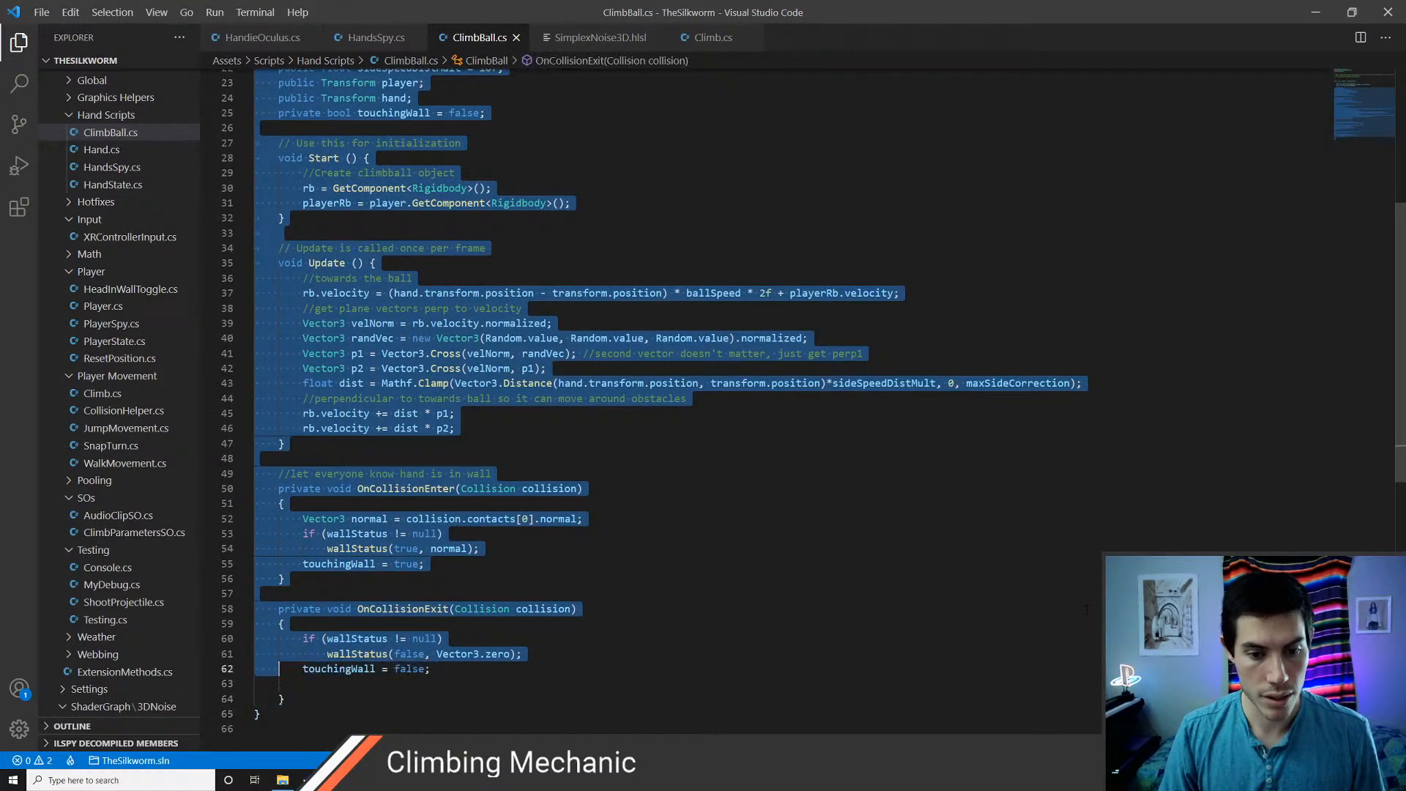
key("shift+Up")
key("shift+Up")
key("shift+Up")
key("shift+Up")
key("shift+Up")
key("shift+Up")
key("shift+Up")
key("shift+Up")
key("shift+Up")
key("shift+Up")
key("shift+Up")
key("shift+Up")
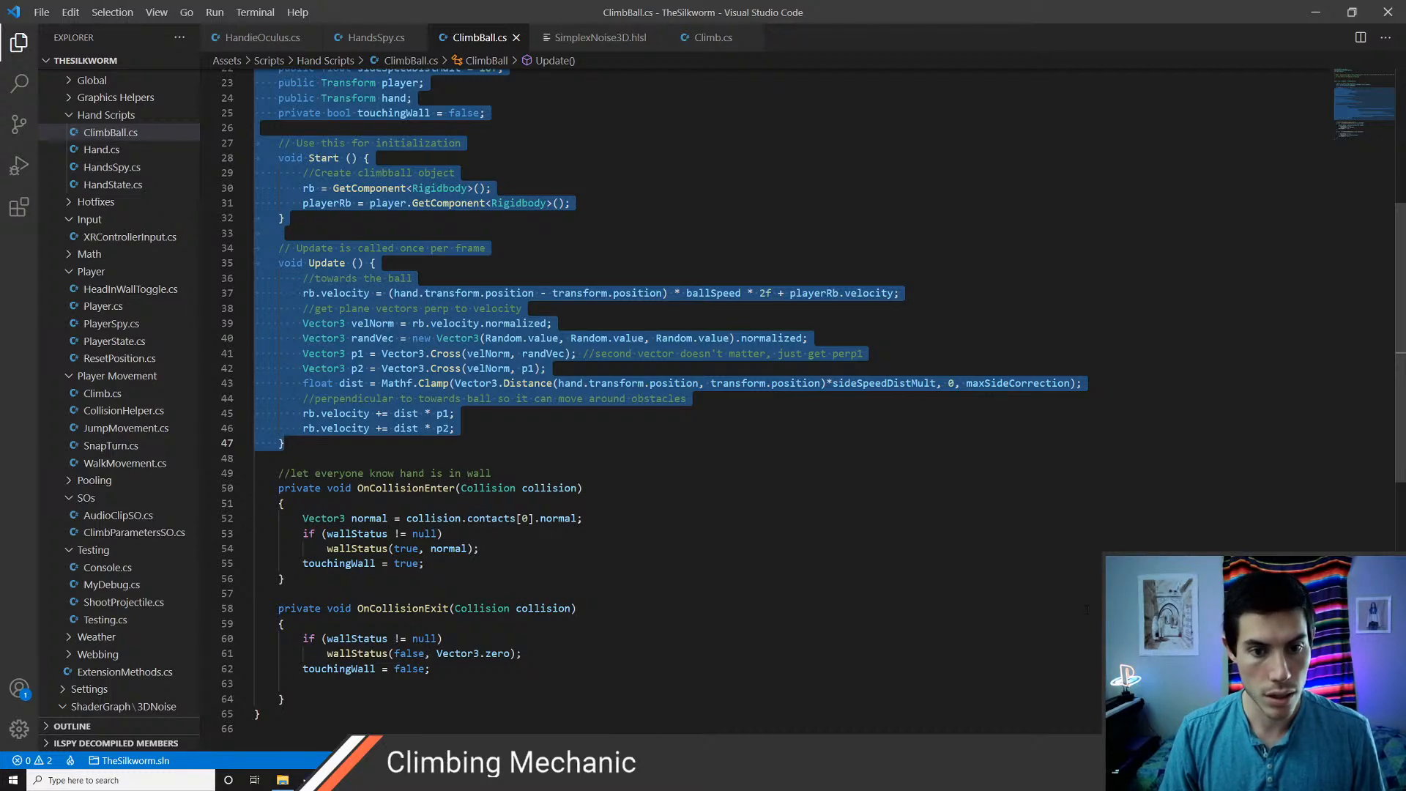
key("ctrl+slash")
Uncomment the touchingWall bool declaration and save the script
key("Up")
key("Up")
key("Up")
key("Up")
key("Up")
key("Up")
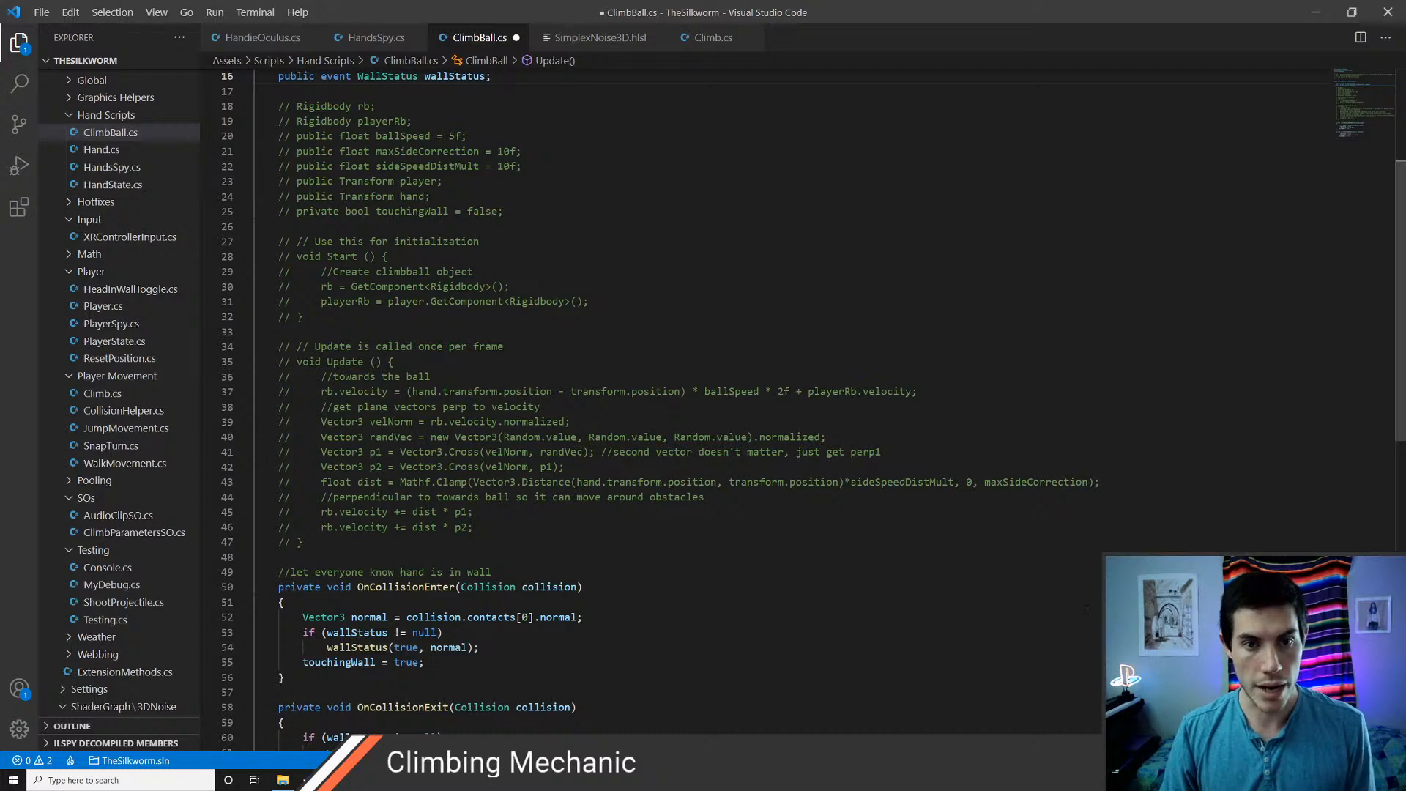
key("Down")
key("Down")
key("Down")
key("Down")
key("Down")
key("Down")
key("Down")
key("Down")
key("Down")
key("Down")
key("Down")
key("Down")
key("Down")
key("Down")
key("Down")
key("Down")
key("Down")
key("Down")
key("Down")
key("Down")
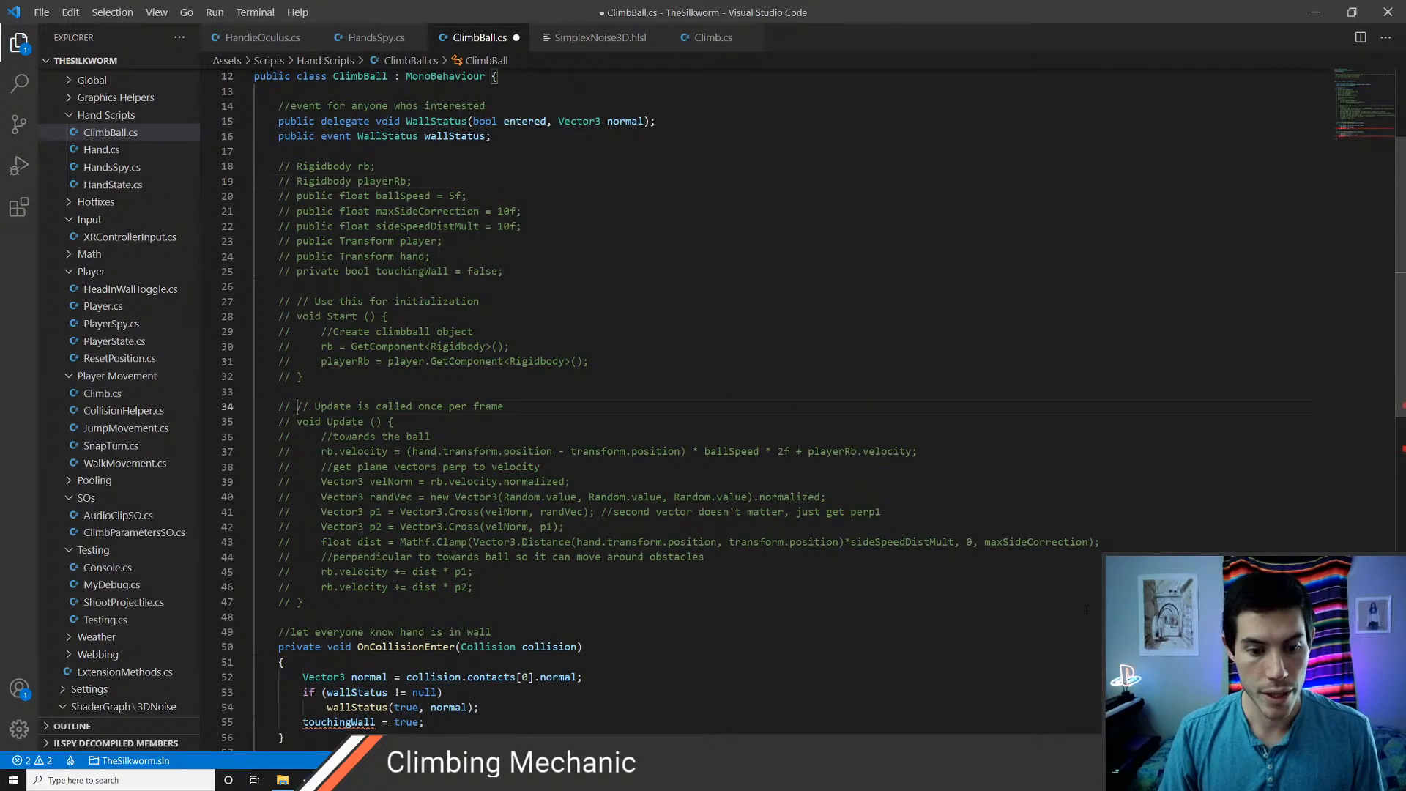
key("Up")
key("Up")
key("Up")
key("Up")
key("Up")
key("Up")
key("Up")
key("Up")
key("Up")
key("Up")
key("Up")
key("Up")
key("Up")
key("Up")
key("Up")
key("Up")
key("Up")
key("Up")
key("Up")
key("Up")
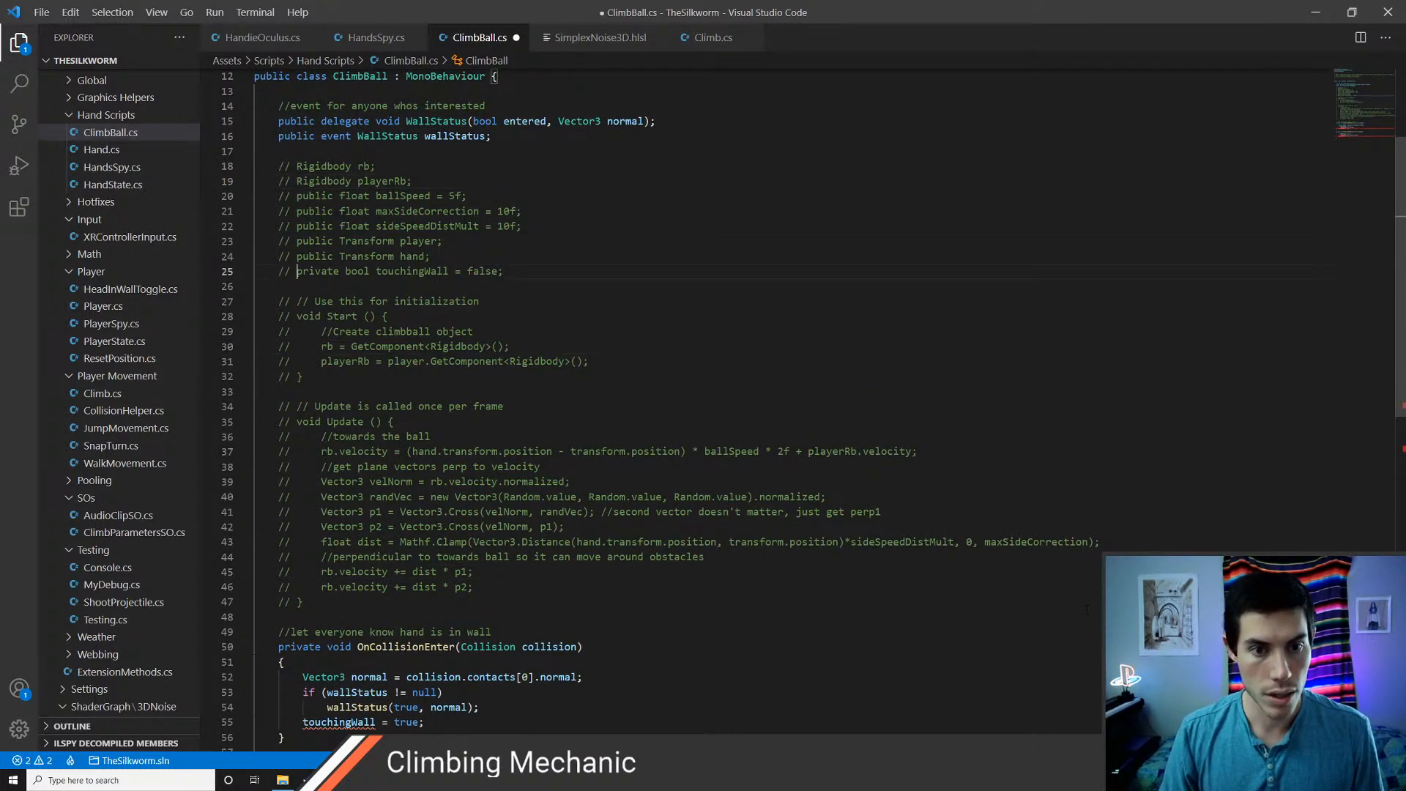
key("ctrl+slash")
key("ctrl+s")
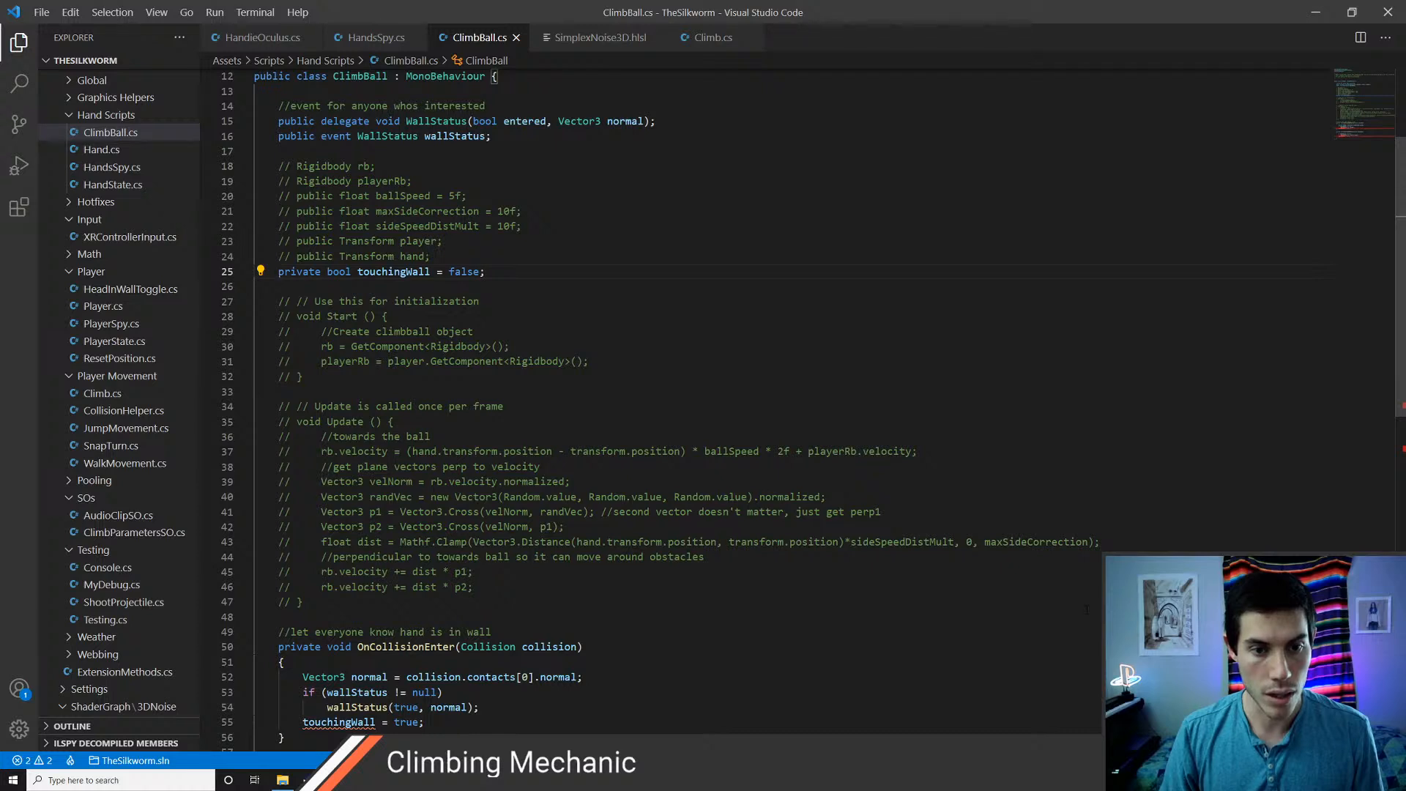
Add the comment "//the hand has left a wall" above the OnCollisionExit method and save the script
key("Down")
key("Down")
key("Down")
key("Down")
key("Down")
key("Down")
key("Down")
key("Down")
key("Down")
key("Down")
key("Down")
key("Down")
key("Down")
key("Down")
key("Down")
key("Down")
key("Down")
key("Down")
key("Down")
key("Down")
key("Down")
key("Down")
key("Down")
key("Down")
key("Down")
key("Down")
key("Down")
key("Down")
key("Down")
key("Down")
key("Down")
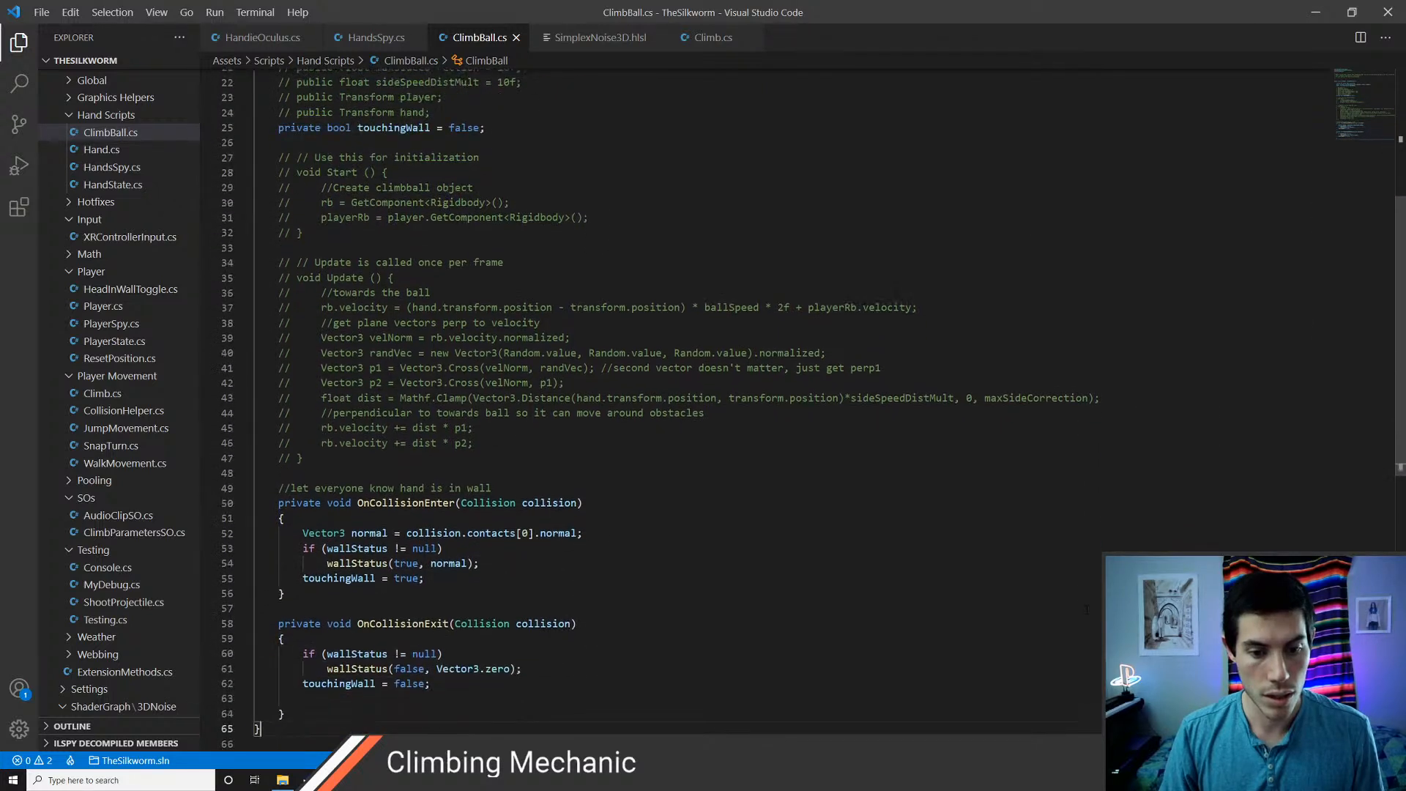
key("Up")
key("Up")
key("Up")
key("Up")
key("Up")
key("Up")
key("Up")
key("Up")
key("Up")
key("Up")
key("Up")
key("Up")
key("Up")
key("Up")
key("Up")
key("Up")
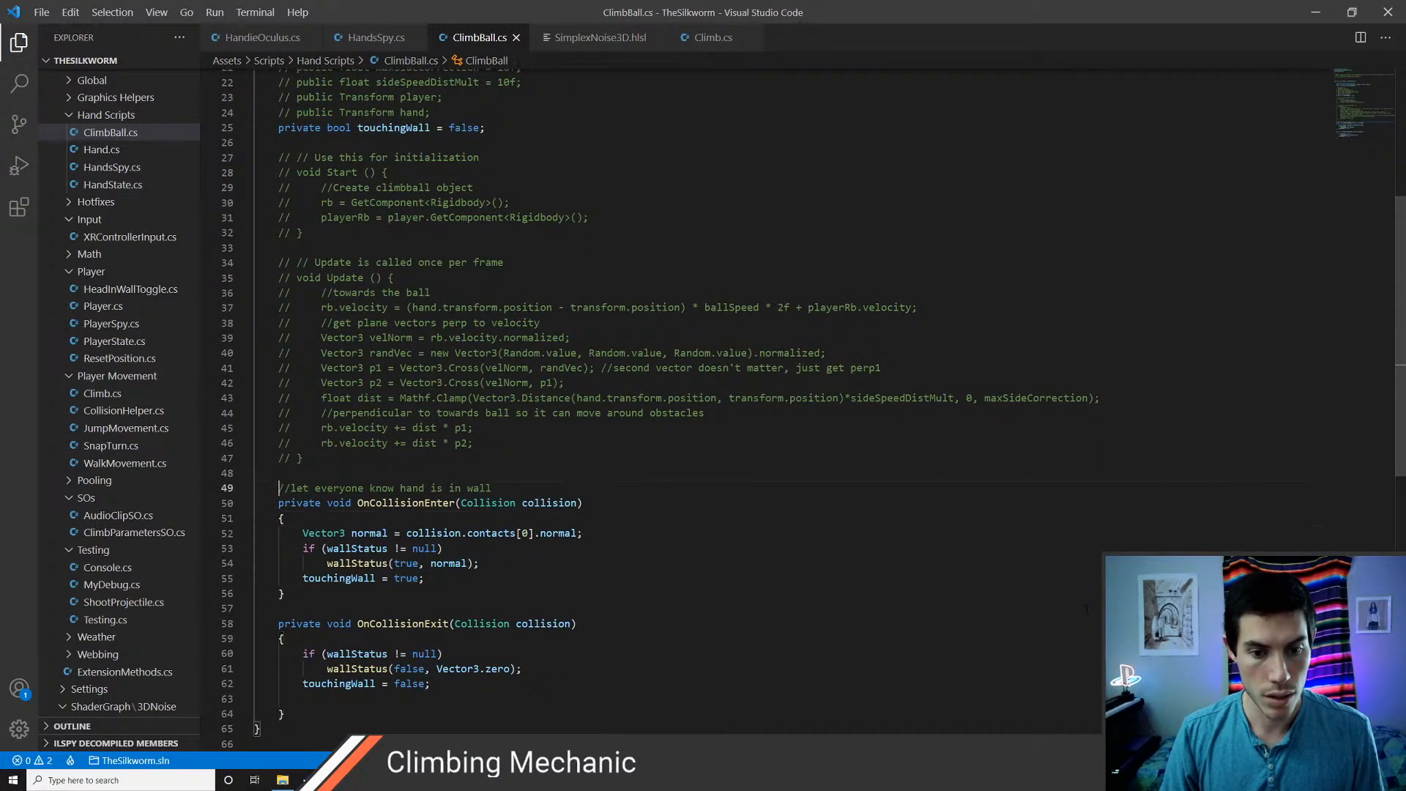
key("Down")
key("Down")
key("Down")
key("Down")
key("Down")
key("Down")
key("Down")
key("Down")
key("Down")
key("Up")
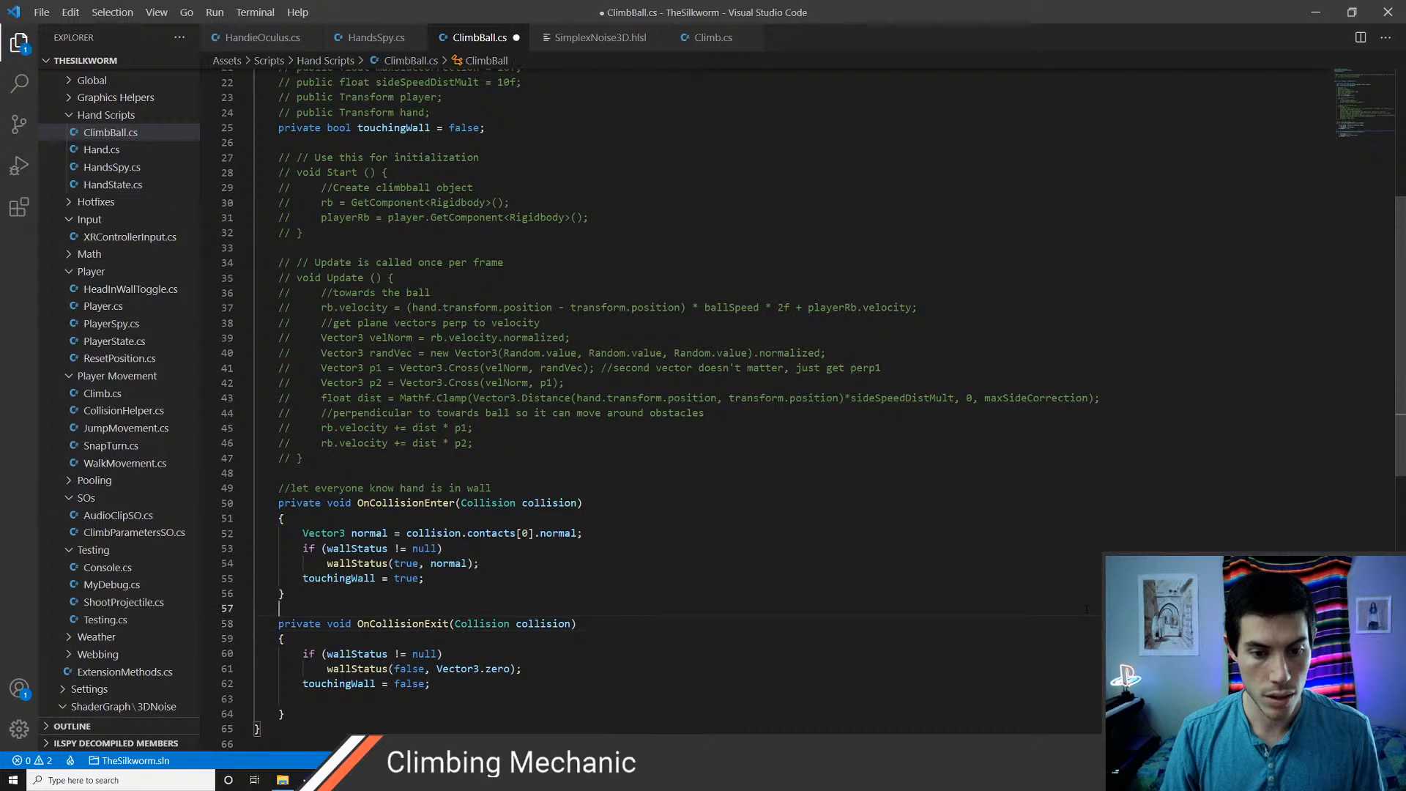
key("Return")
type("//the hand ")
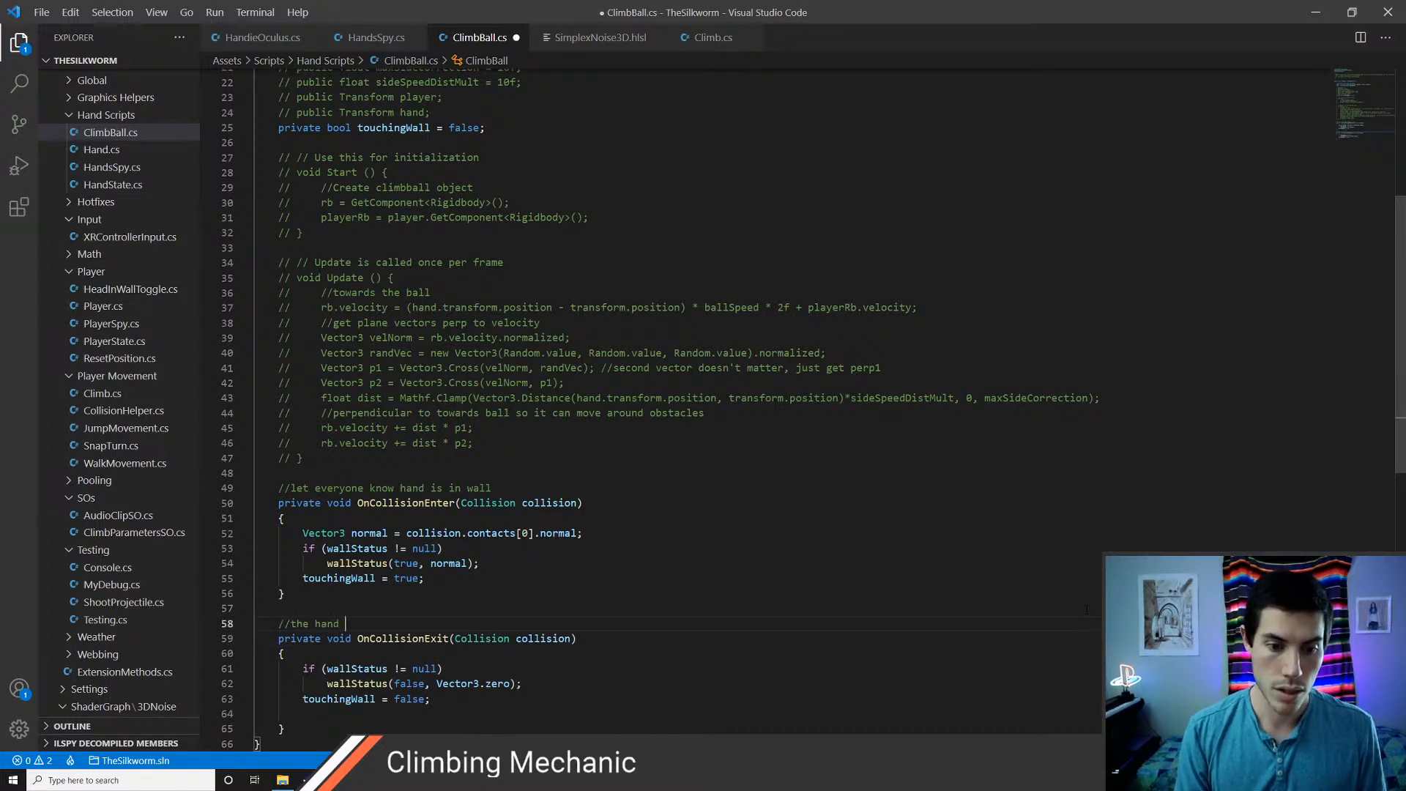
type("has left a wall")
key("ctrl+s")
Uncomment the whole Update method, from its declaration through its closing brace
key("Up")
key("Up")
key("Up")
key("Up")
key("Up")
key("Up")
key("Up")
key("Up")
key("Up")
key("Up")
key("Up")
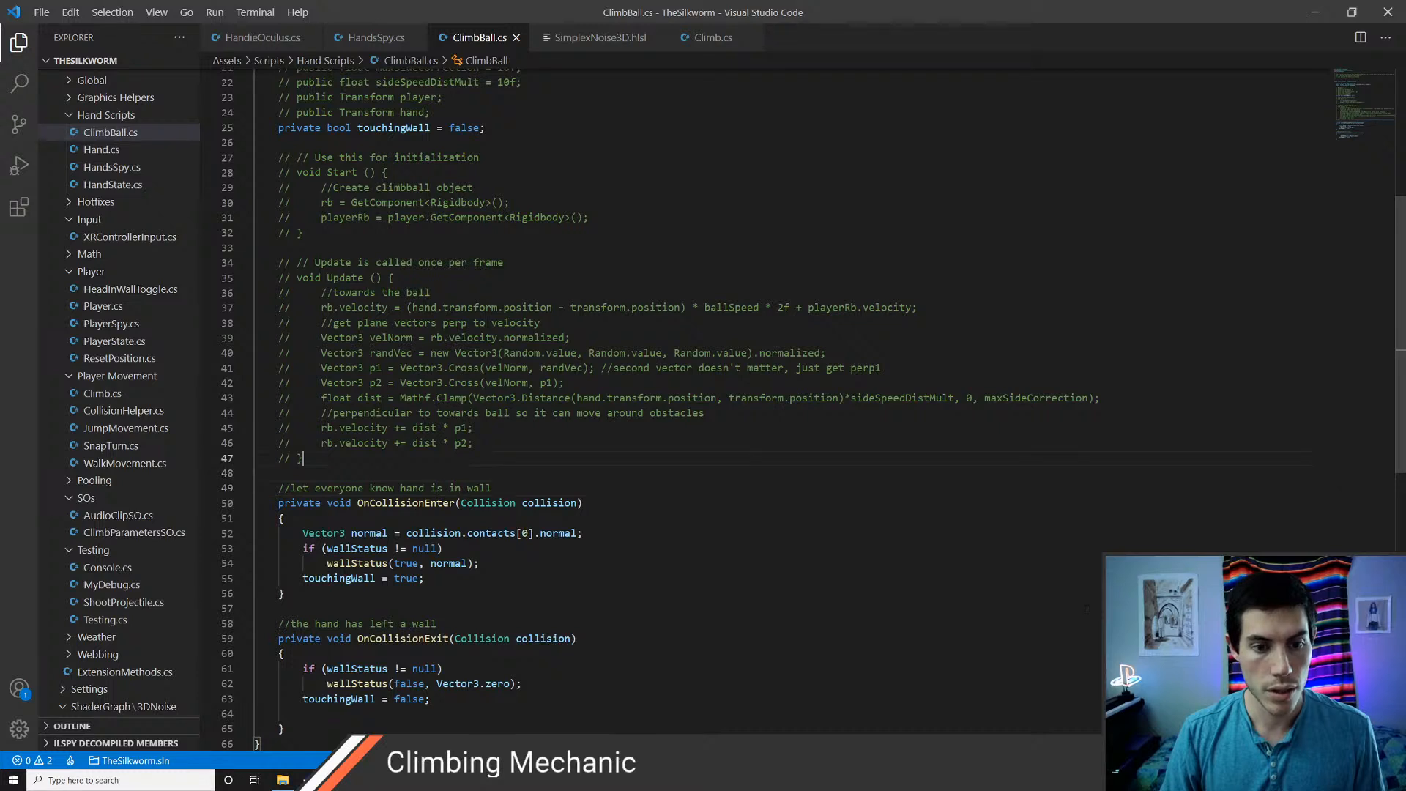
key("shift+Up")
key("shift+Up")
key("shift+Up")
key("shift+Up")
key("shift+Up")
key("shift+Up")
key("shift+Up")
key("shift+Up")
key("shift+Up")
key("shift+Up")
key("shift+Up")
key("shift+Up")
key("shift+Home")
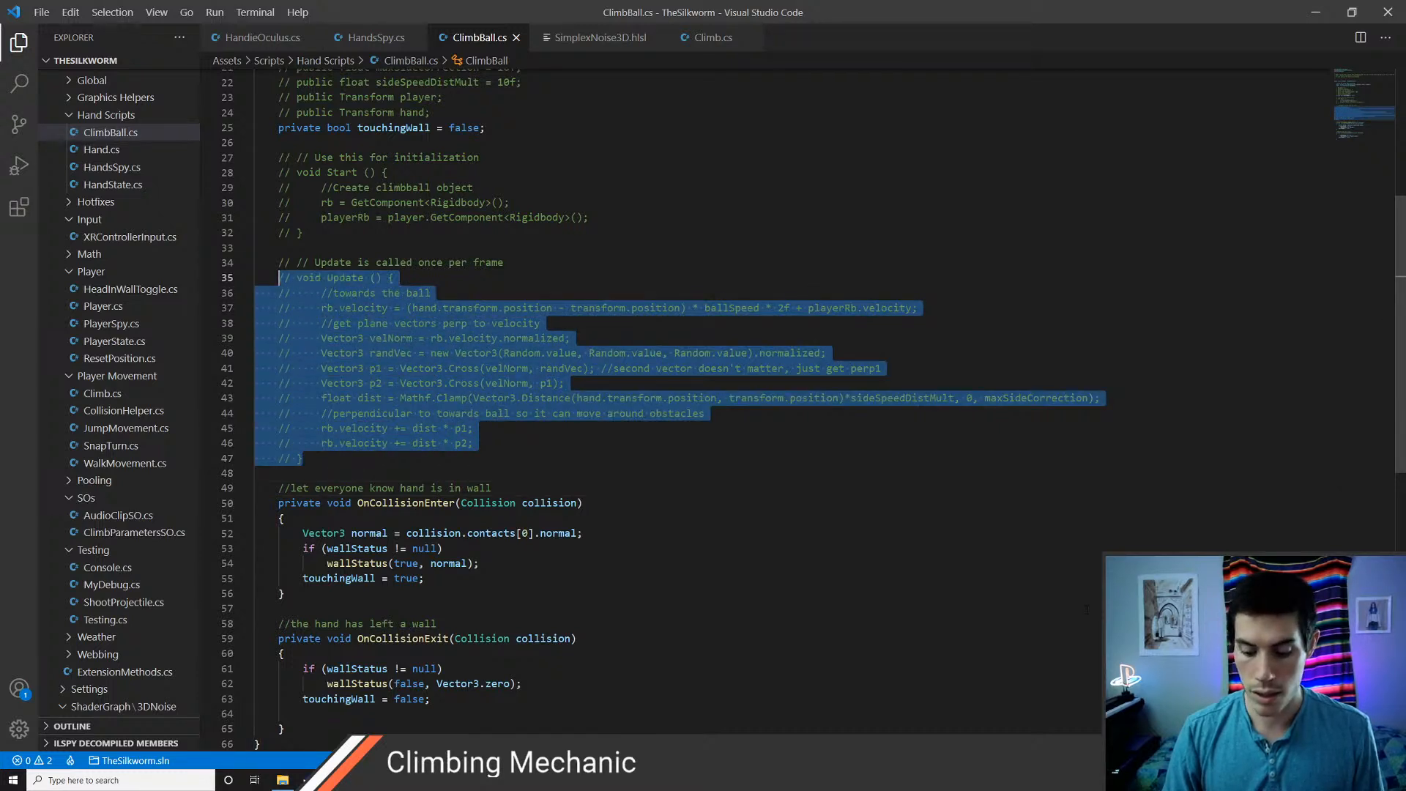
key("ctrl+slash")
Comment out only the code inside the Update method and insert an empty line below its opening brace
key("Right")
key("Up")
key("Up")
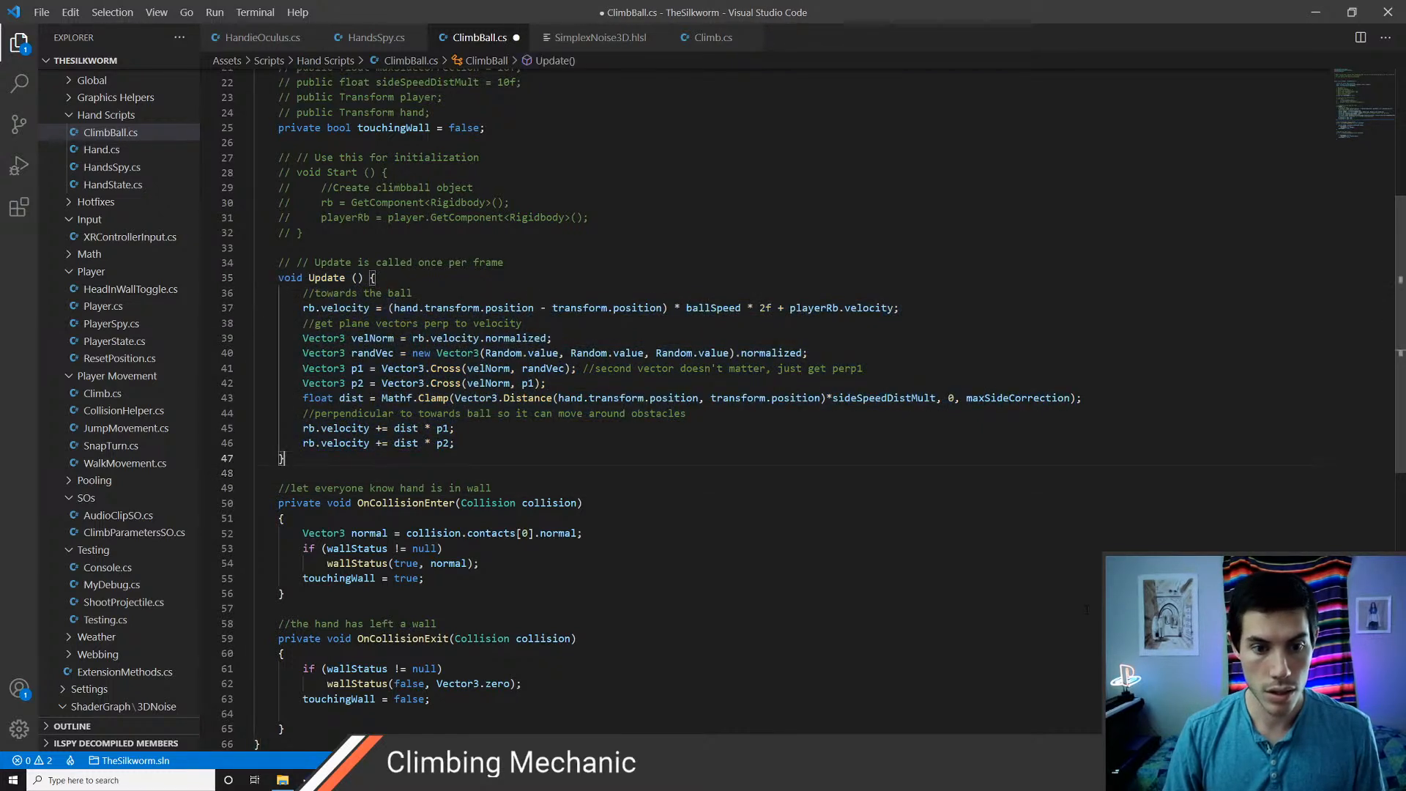
key("shift+Up")
key("shift+Up")
key("shift+Up")
key("shift+Up")
key("shift+Up")
key("shift+Up")
key("shift+Up")
key("shift+Up")
key("shift+Up")
key("shift+Up")
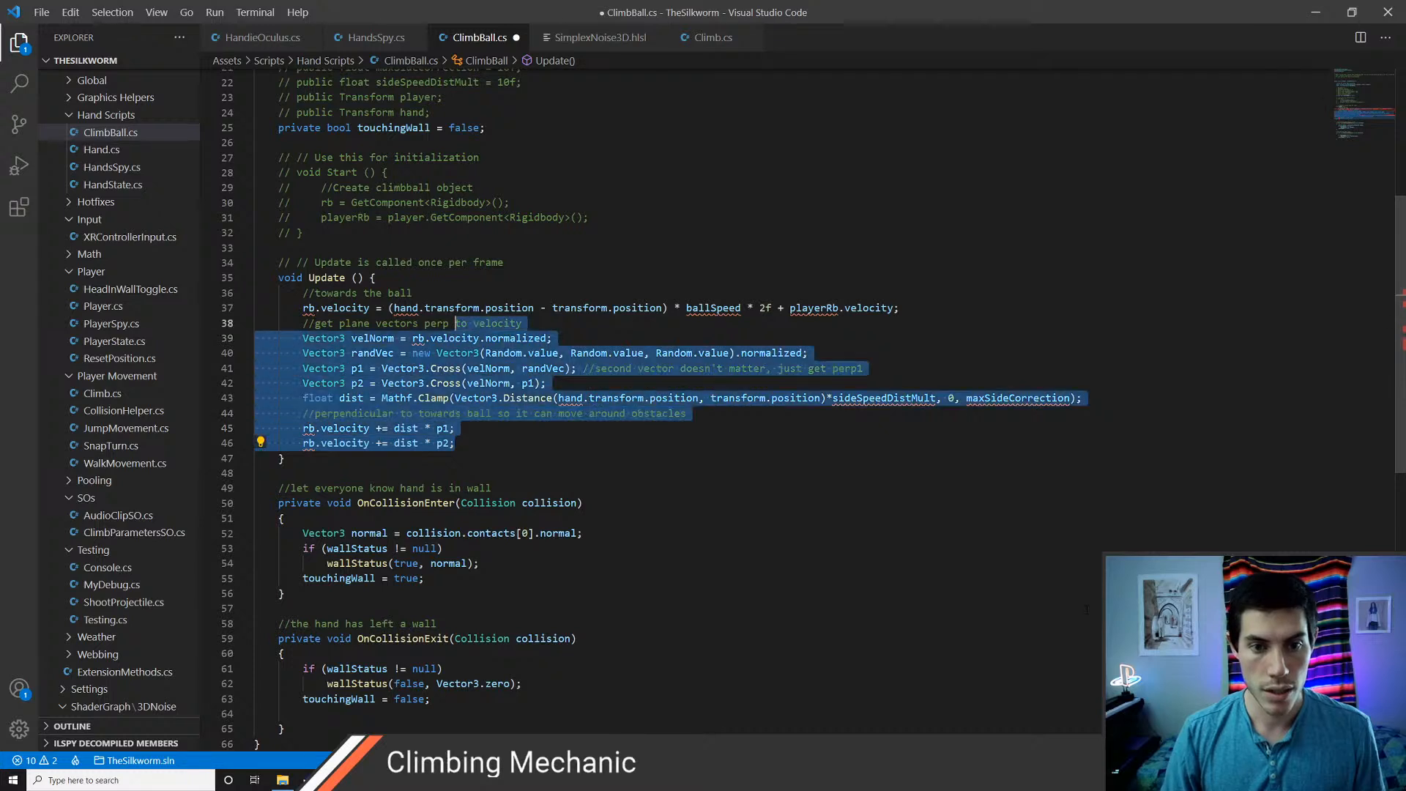
key("shift+Home")
key("ctrl+slash")
key("Up")
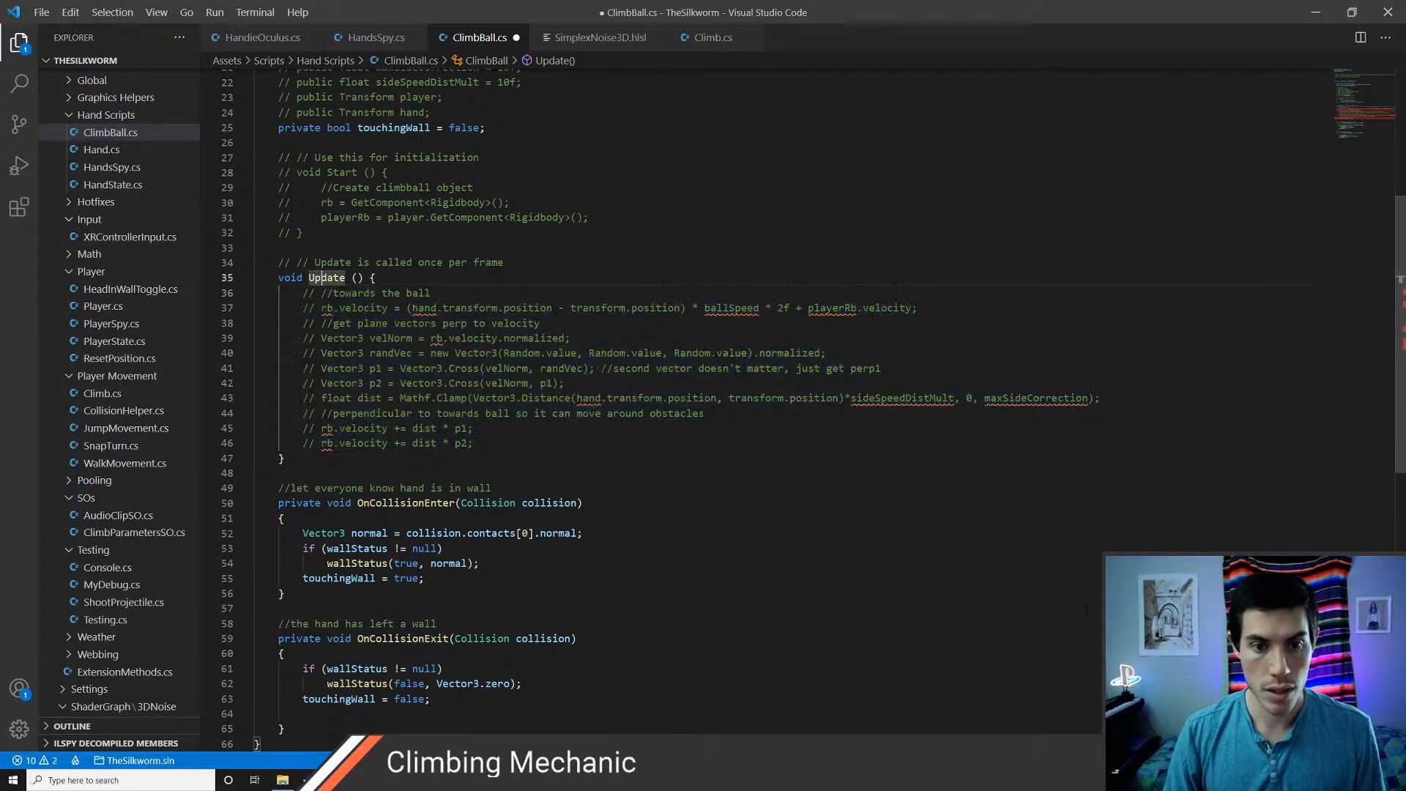
key("End")
key("Return")
Uncomment the Rigidbody rb declaration and move it directly above the touchingWall declaration
key("Up")
key("Up")
key("Up")
key("Up")
key("Up")
key("Up")
key("Up")
key("Up")
key("Up")
key("Up")
key("Up")
key("Up")
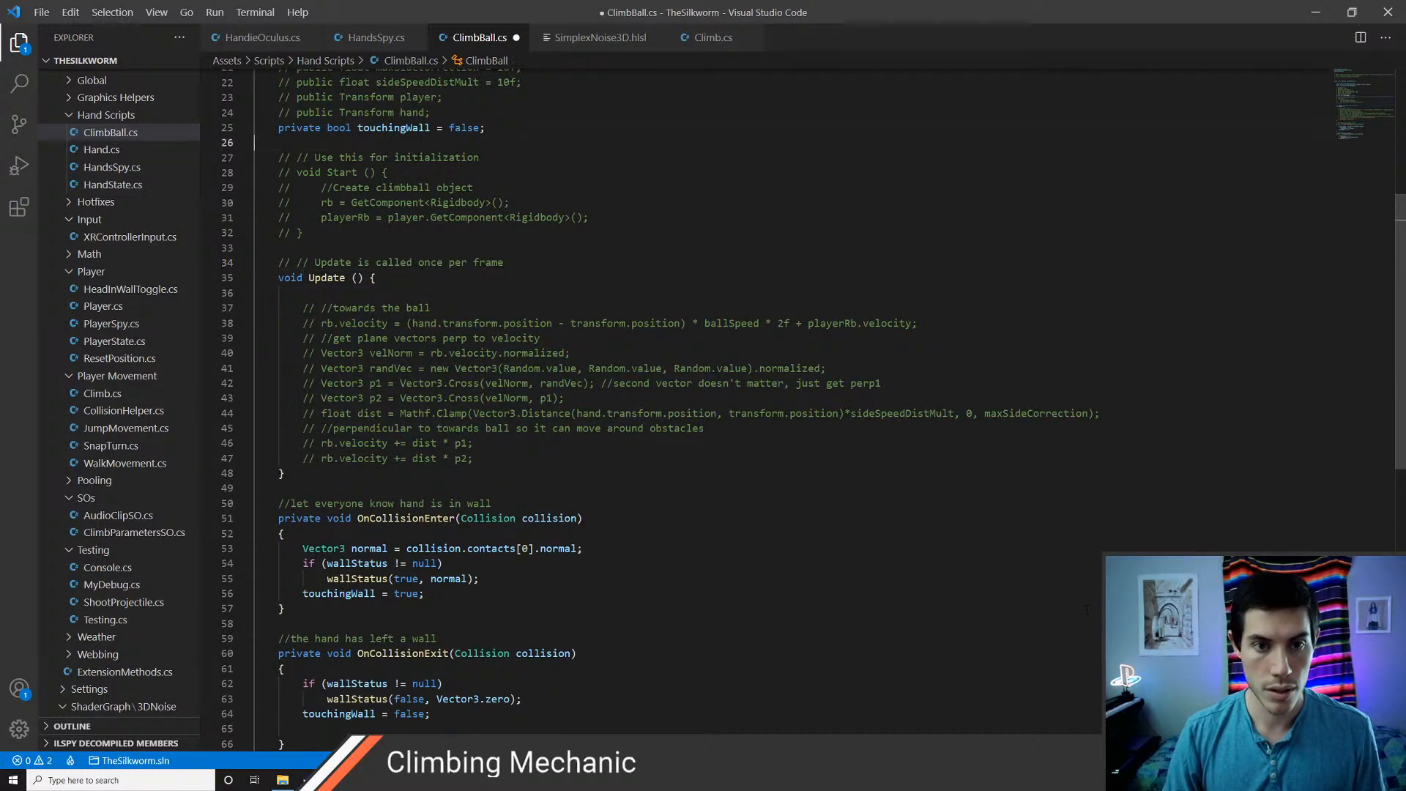
key("ctrl+Up")
key("ctrl+Up")
key("ctrl+Up")
key("ctrl+Up")
key("ctrl+Up")
key("Up")
key("Up")
key("Up")
key("Up")
key("Up")
key("Up")
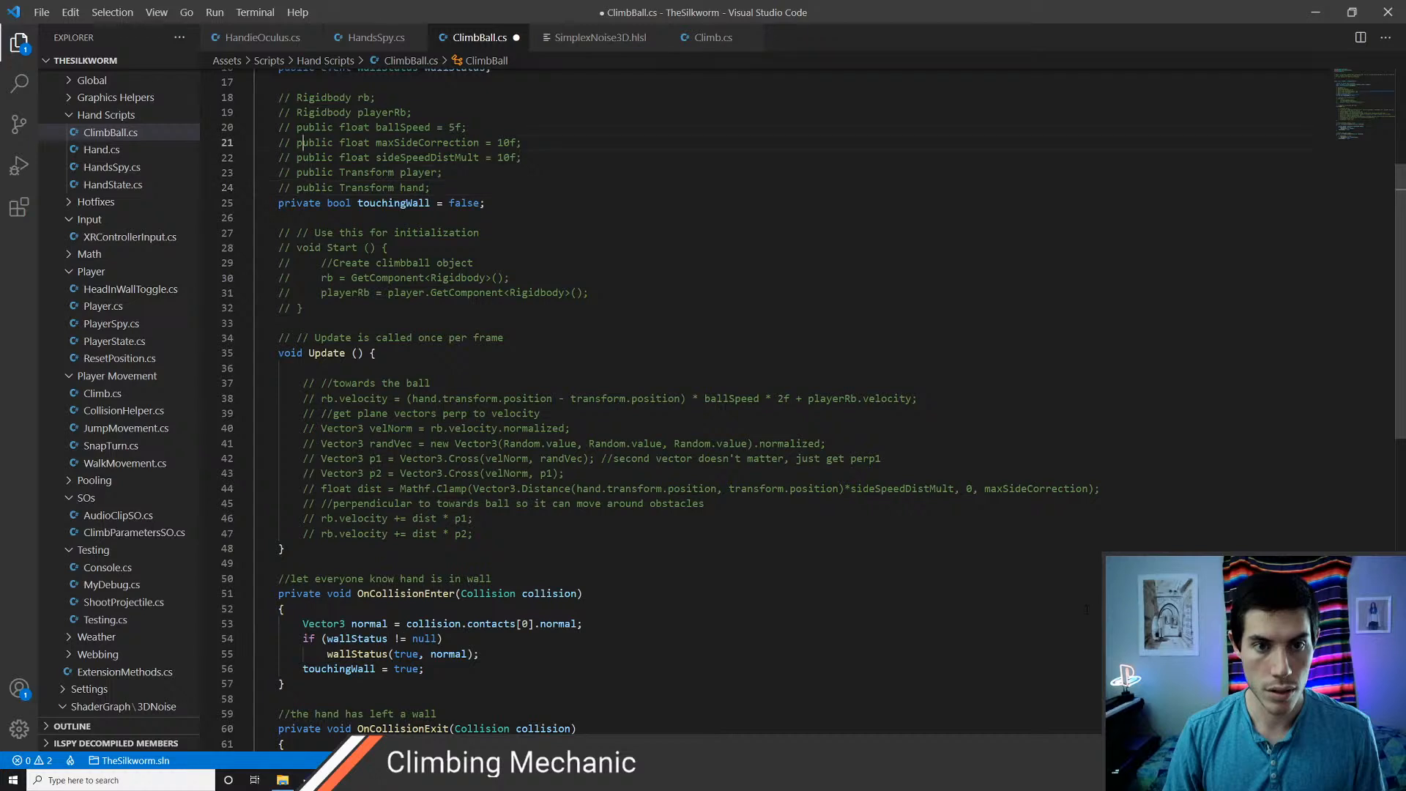
key("ctrl+slash")
key("alt+Down")
key("alt+Down")
key("alt+Down")
key("alt+Down")
key("alt+Down")
key("alt+Down")
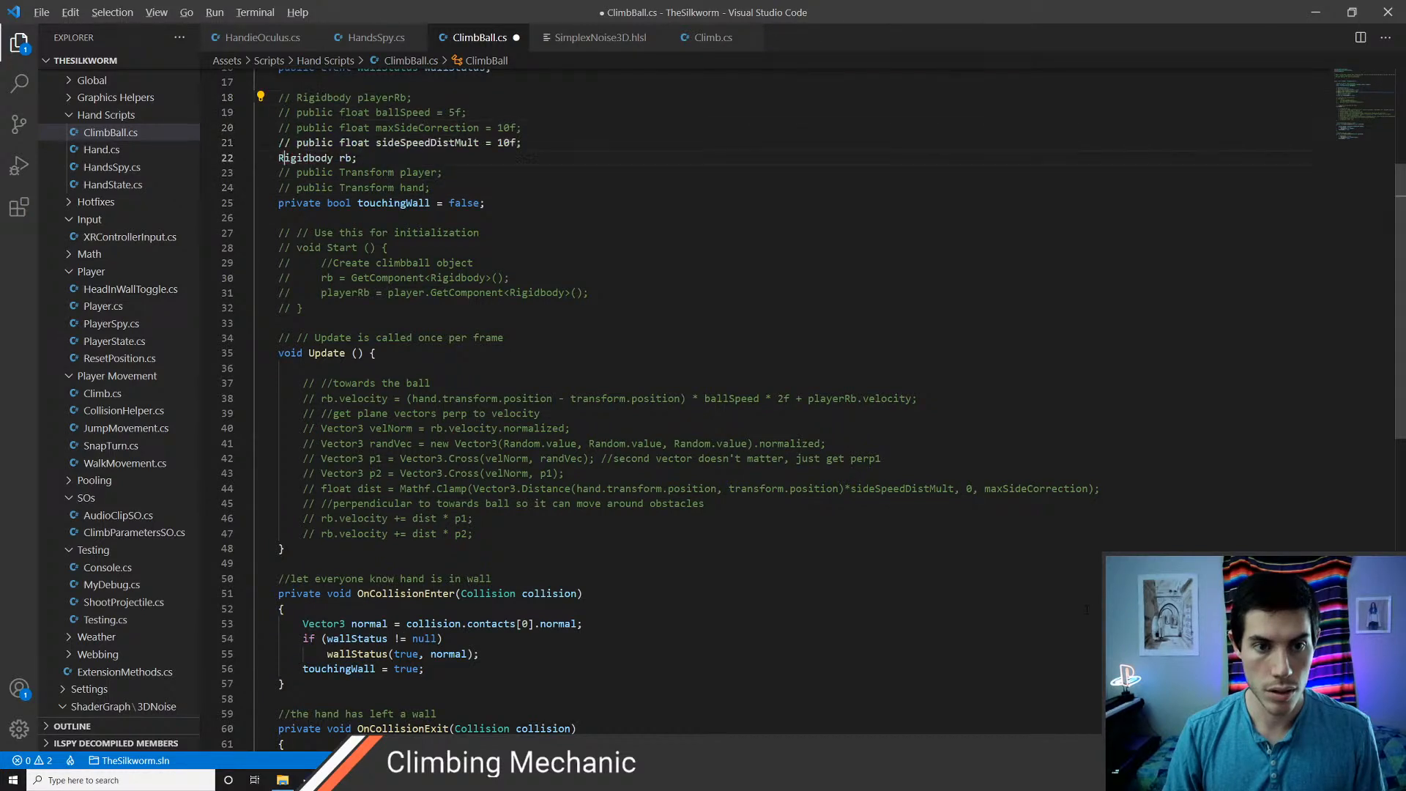
Remove the private modifier from the touchingWall declaration and save the script
key("Down")
key("ctrl+BackSpace")
key("Delete")
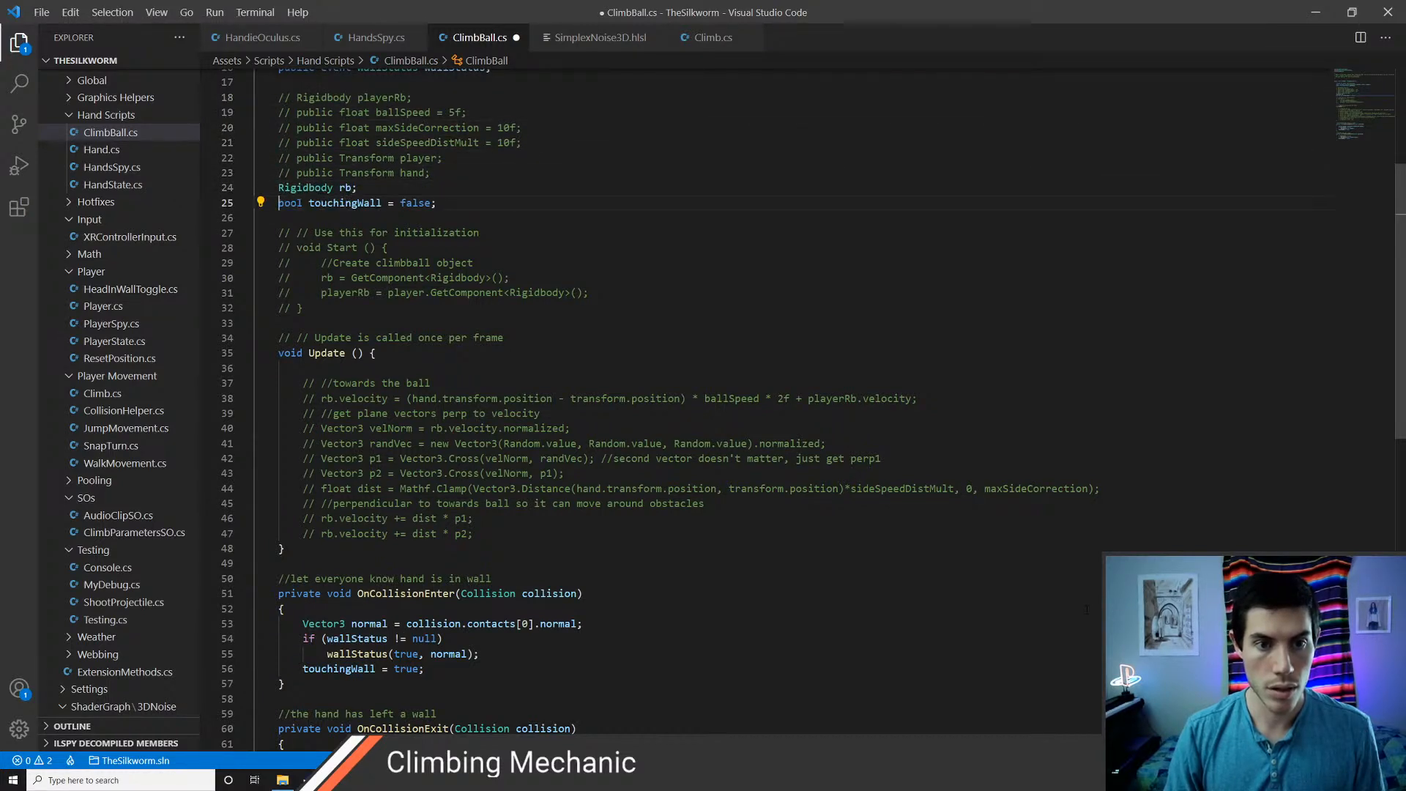
key("ctrl+s")
Add an empty void Awake() method between the field declarations and the commented-out Start method
key("Up")
key("Down")
key("Down")
key("Down")
key("Down")
key("Down")
key("Down")
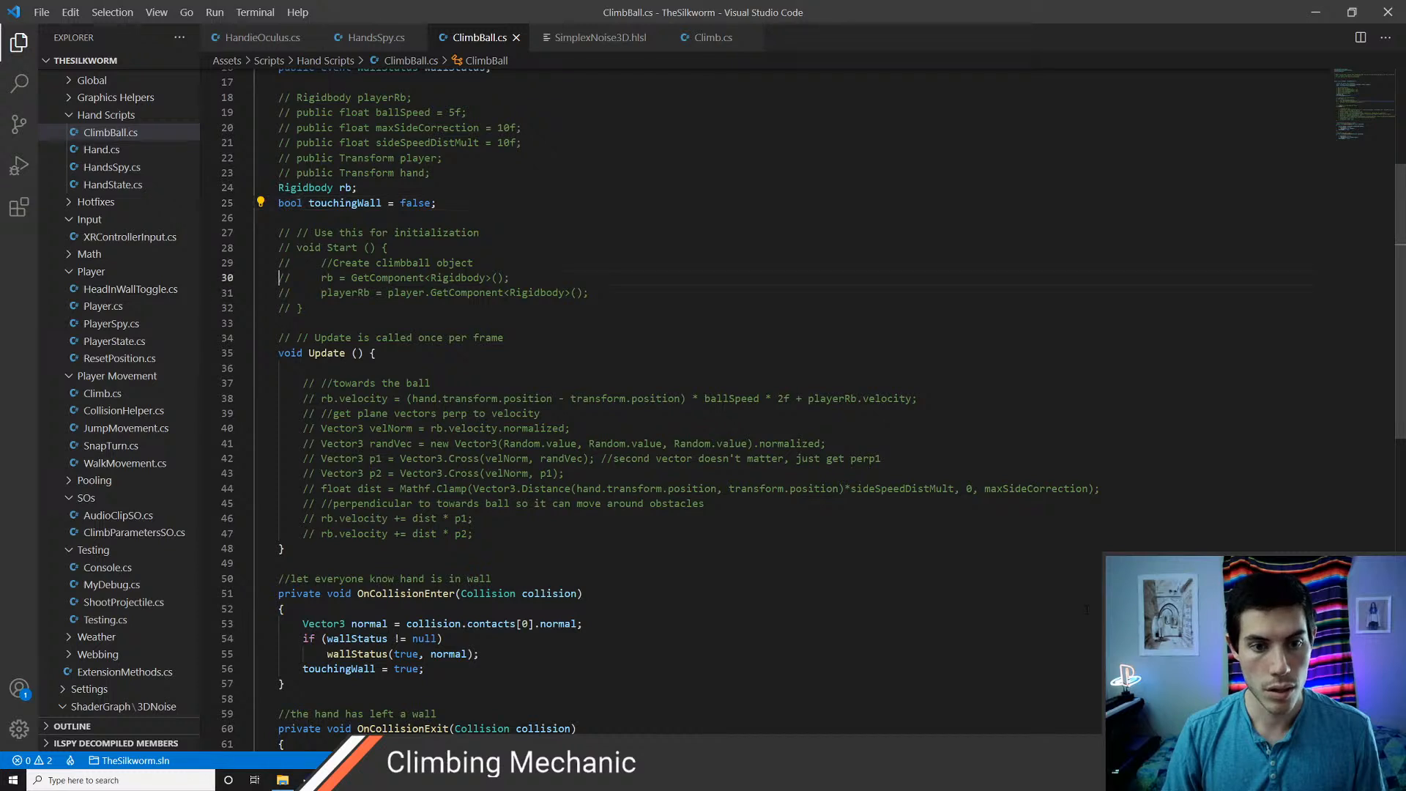
key("Up")
key("Up")
key("Up")
key("Up")
key("Return")
key("Return")
key("Up")
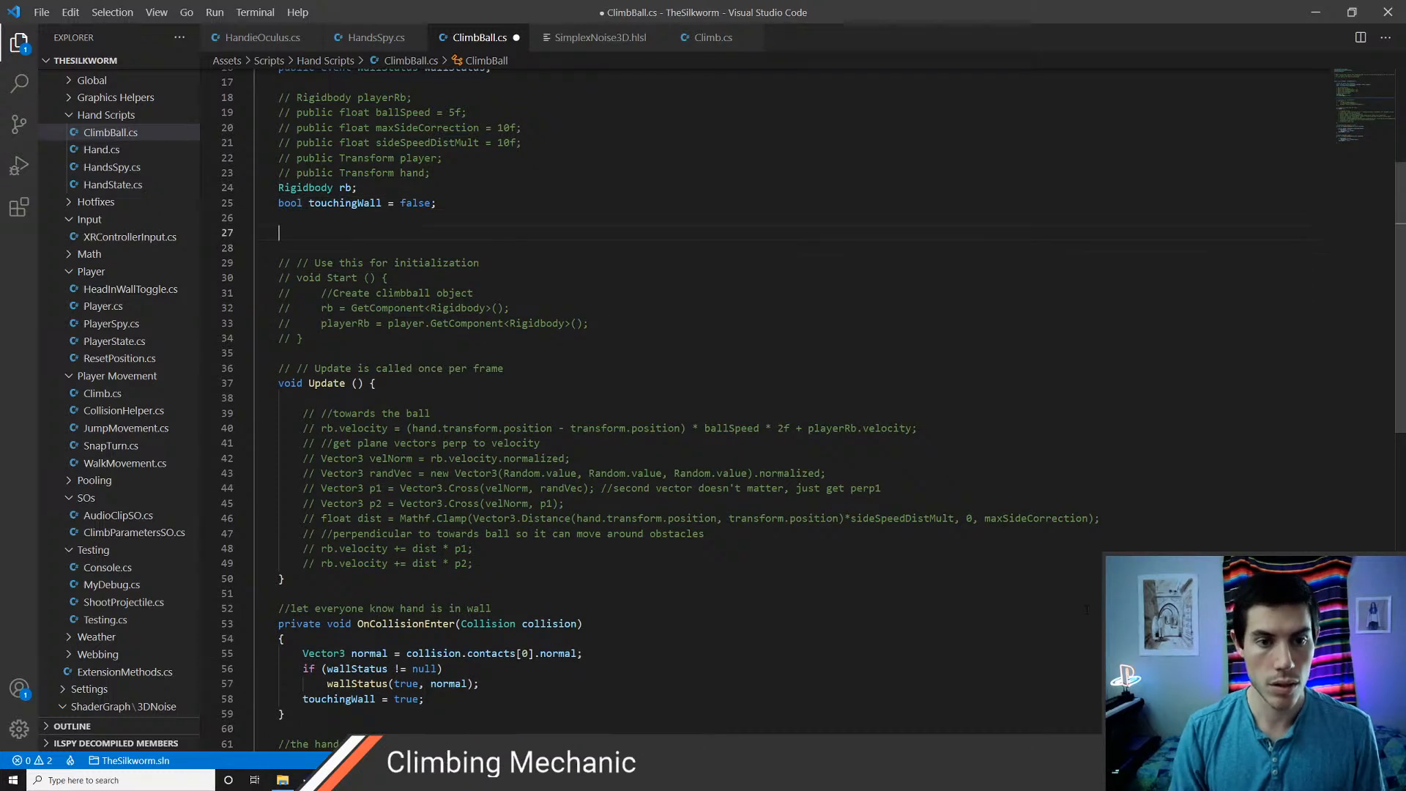
type("void Awake()")
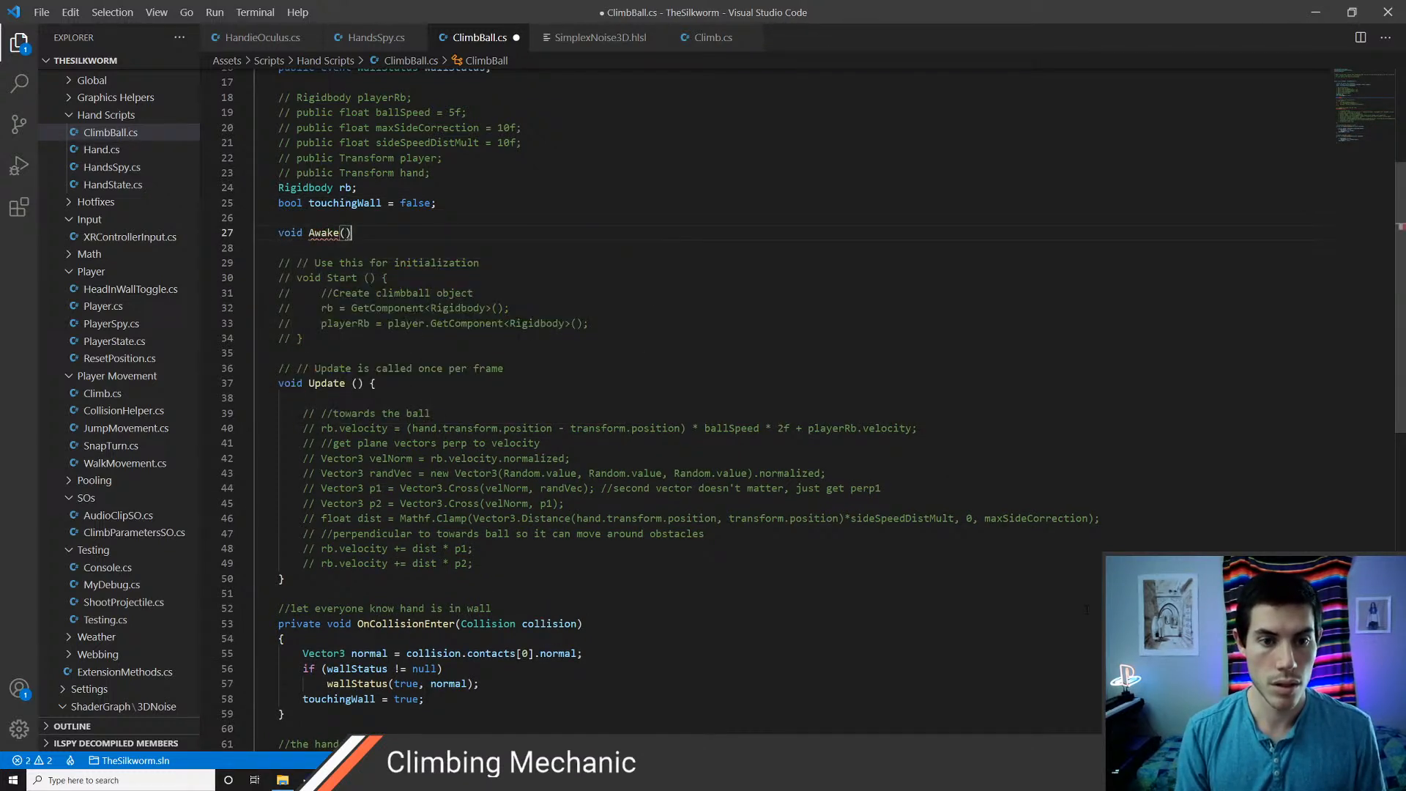
key("Return")
type("{")
key("Return")
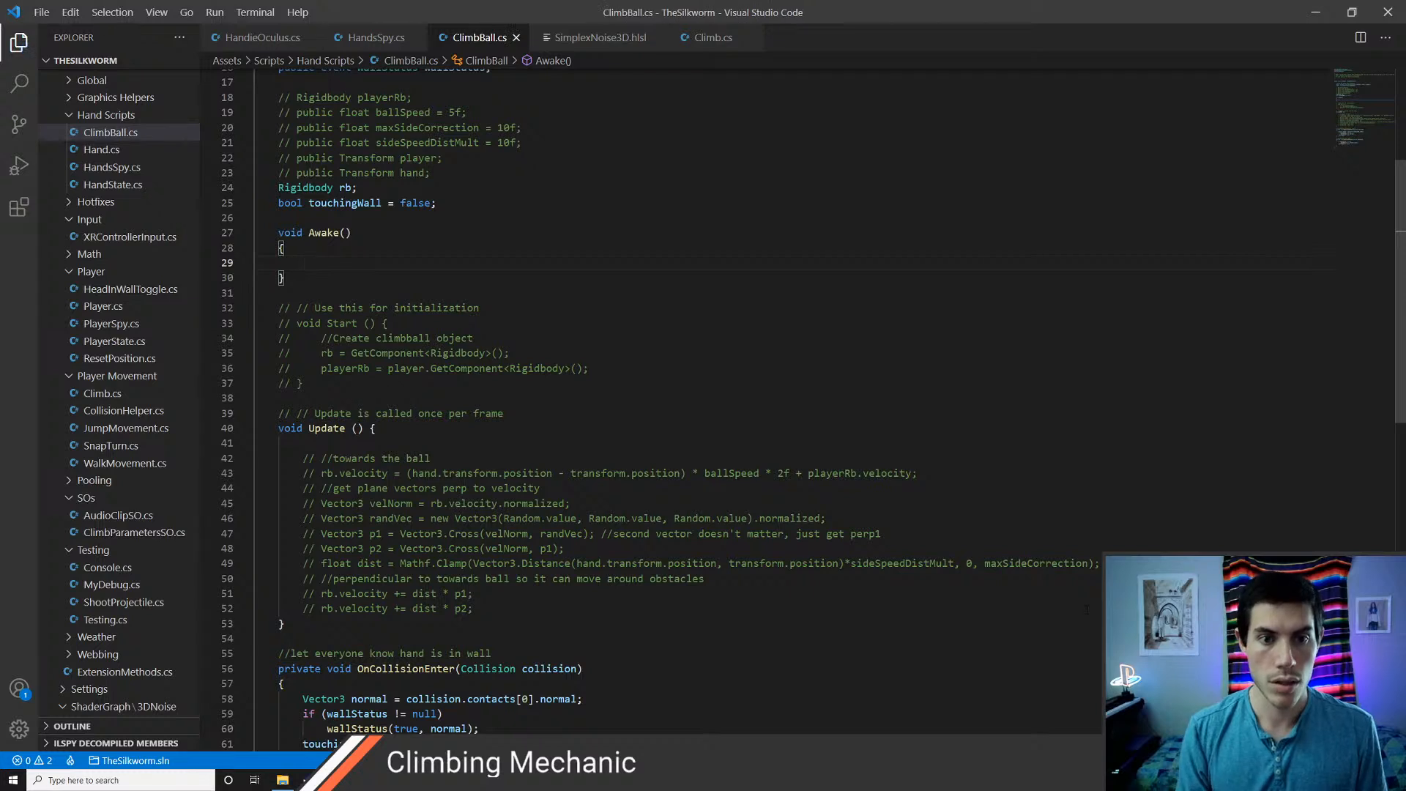
Write rb = GetComponent<Rigidbody>(); inside the Awake method and save the script
type("rb = GetComponent")
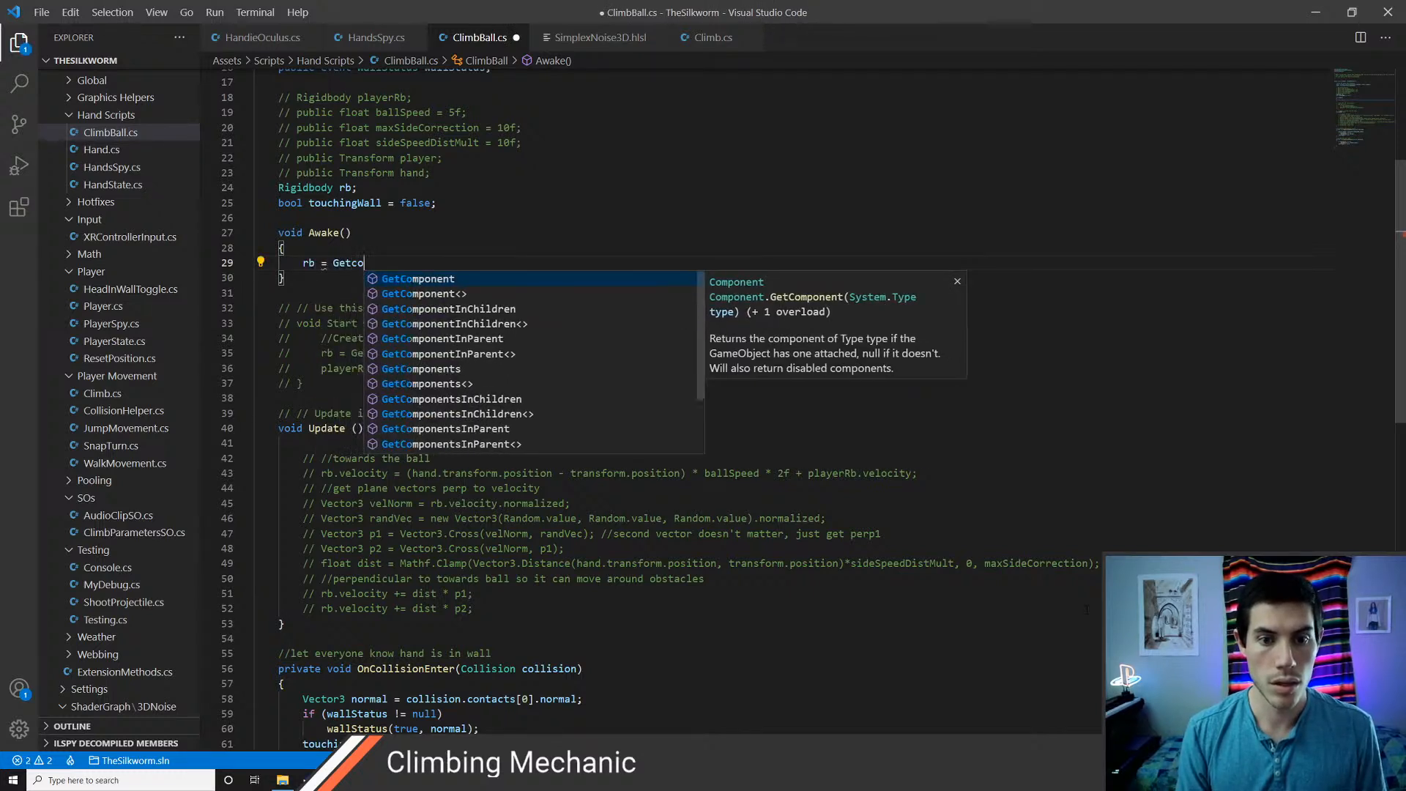
type("<Rigi")
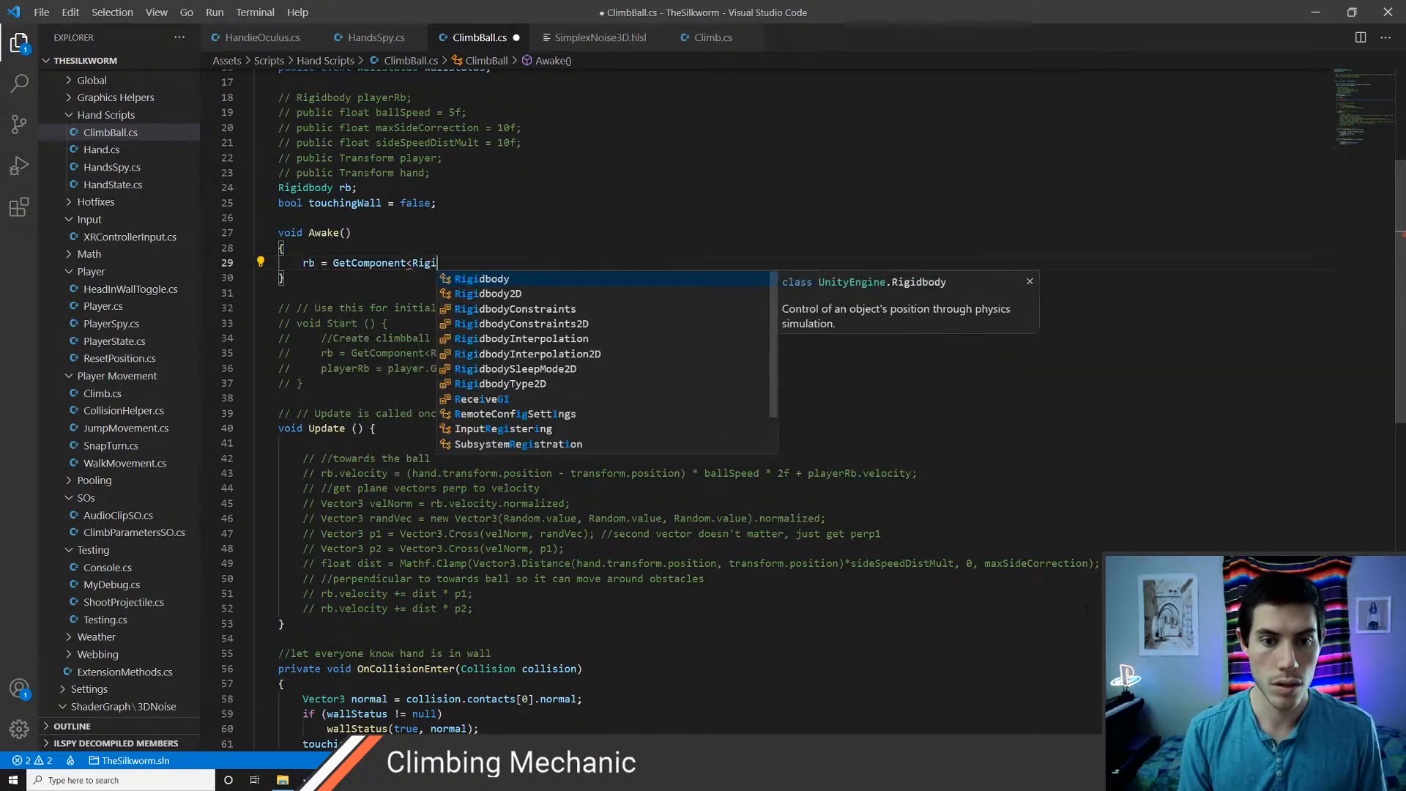
type("dbody>(")
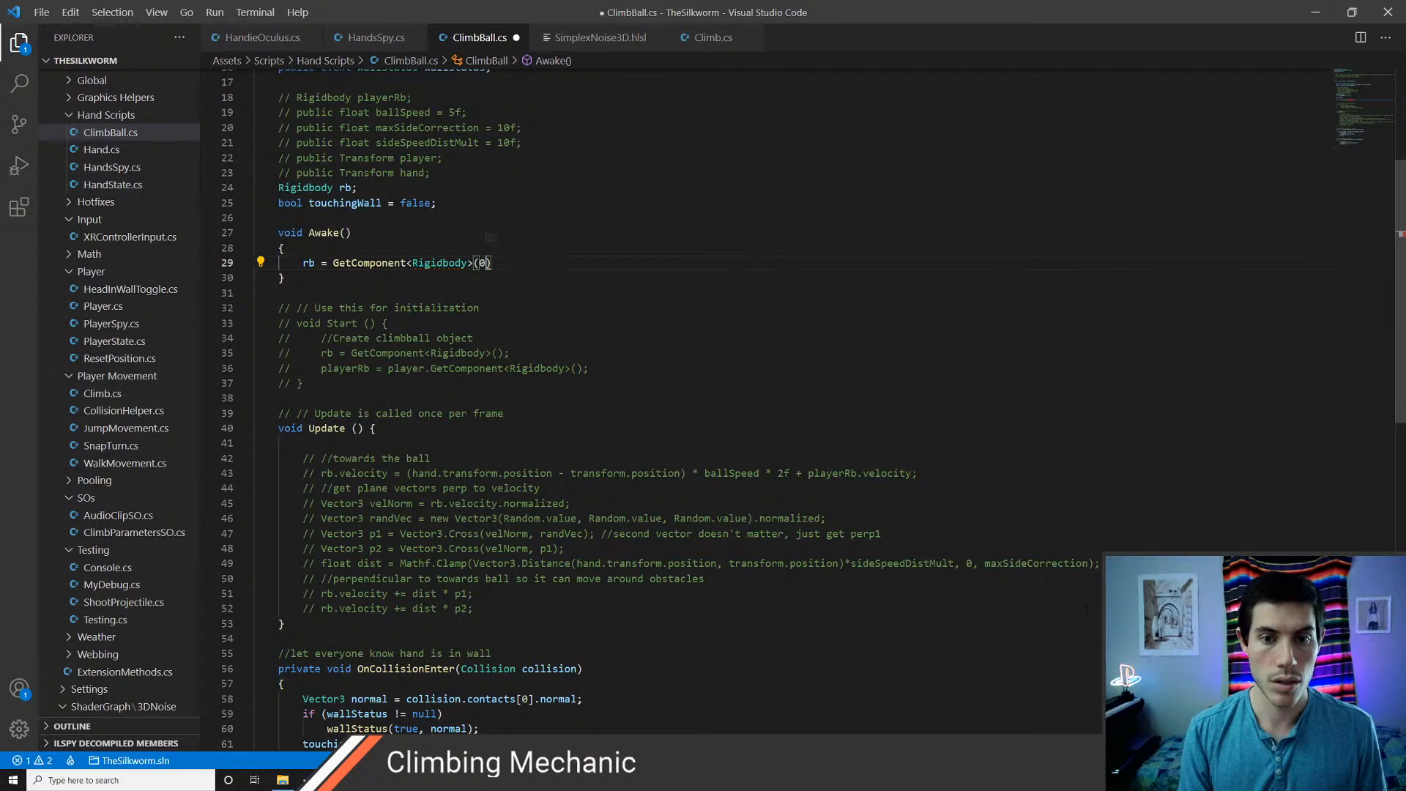
type(");")
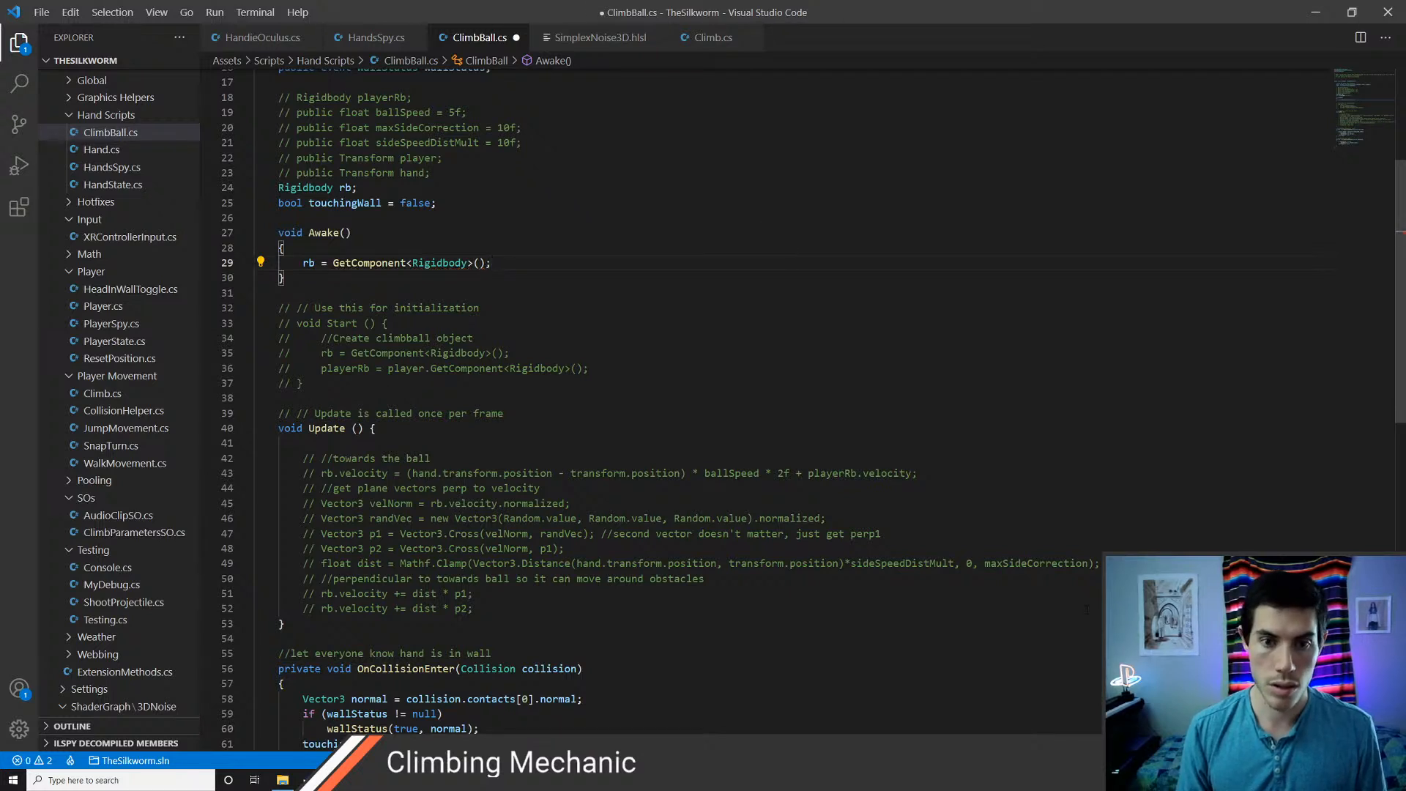
key("ctrl+s")
Move the opening brace of the Update method onto its own line below the method signature
key("Down")
key("Down")
key("Down")
key("Down")
key("Down")
key("Down")
key("Down")
key("Down")
key("Down")
key("Down")
key("Down")
key("Down")
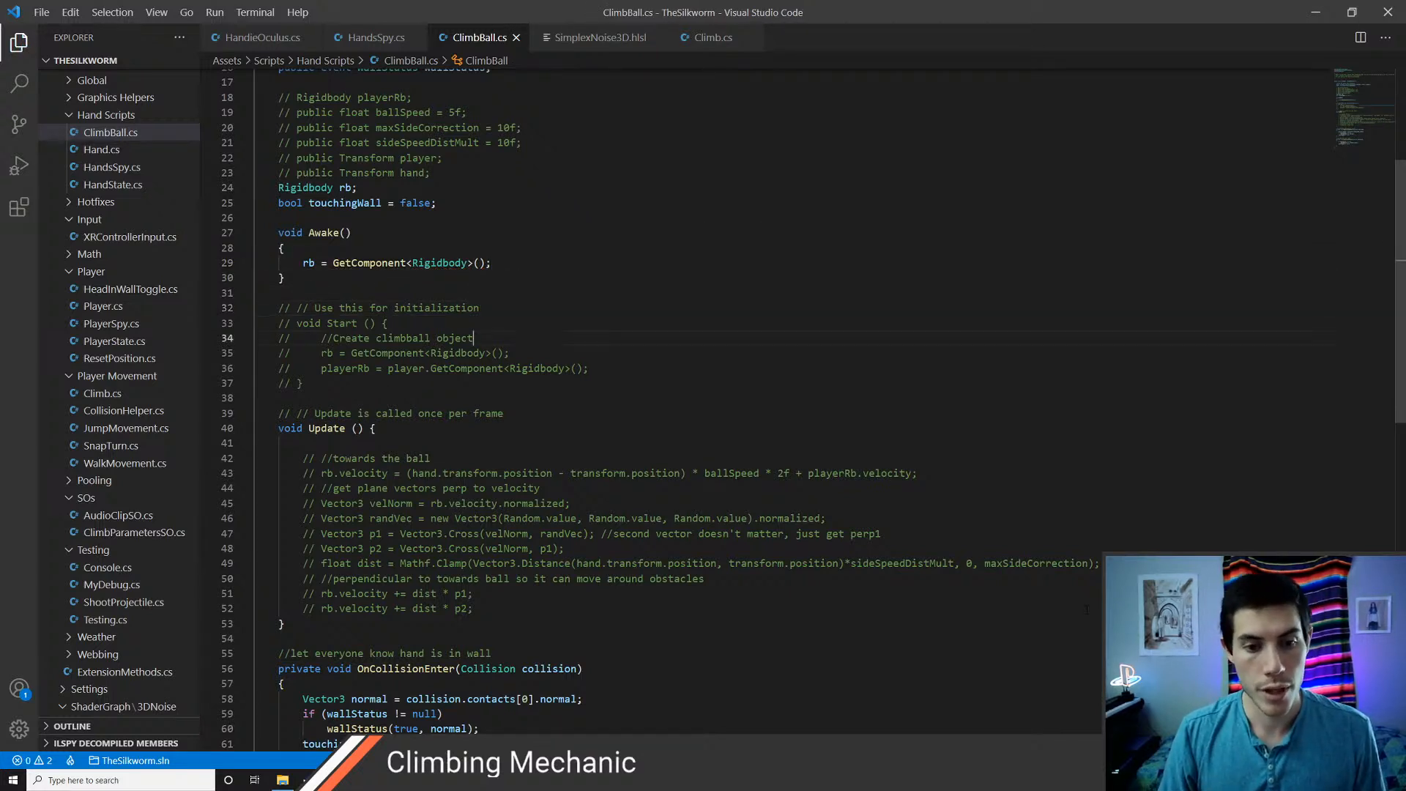
key("Tab")
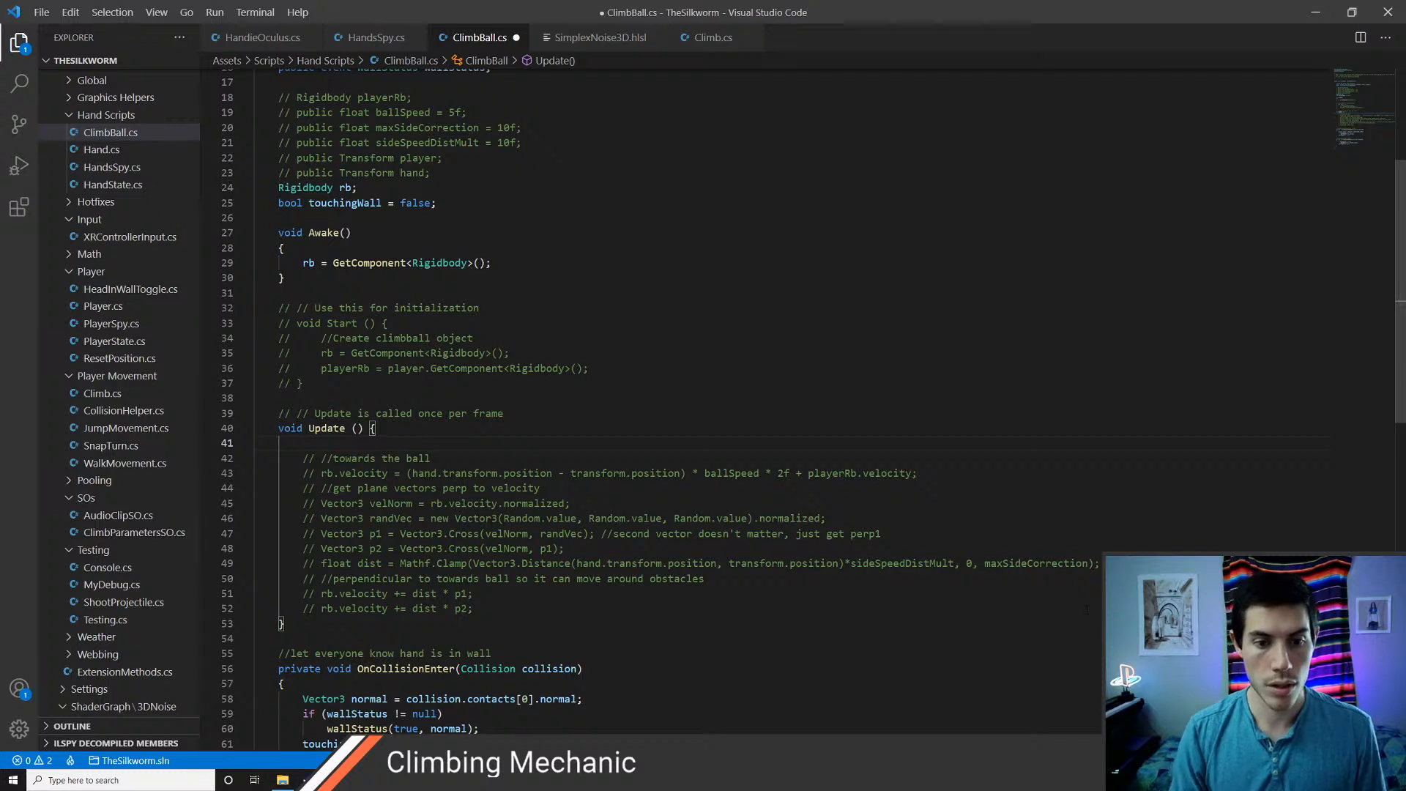
key("Up")
key("Return")
key("Down")
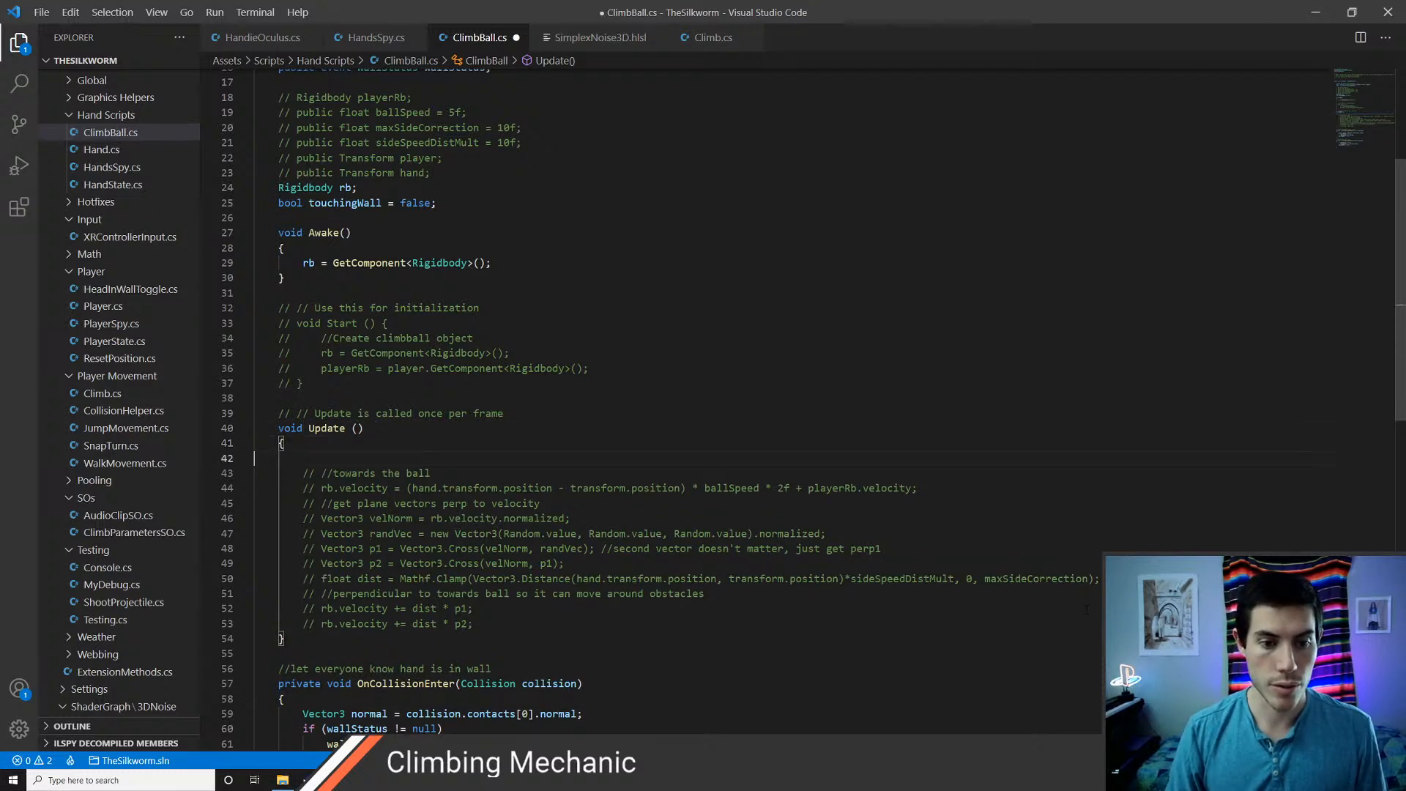
Write rb.MovePosition(transform.parent); as the first statement inside Update and save the script
type("rb.mov")
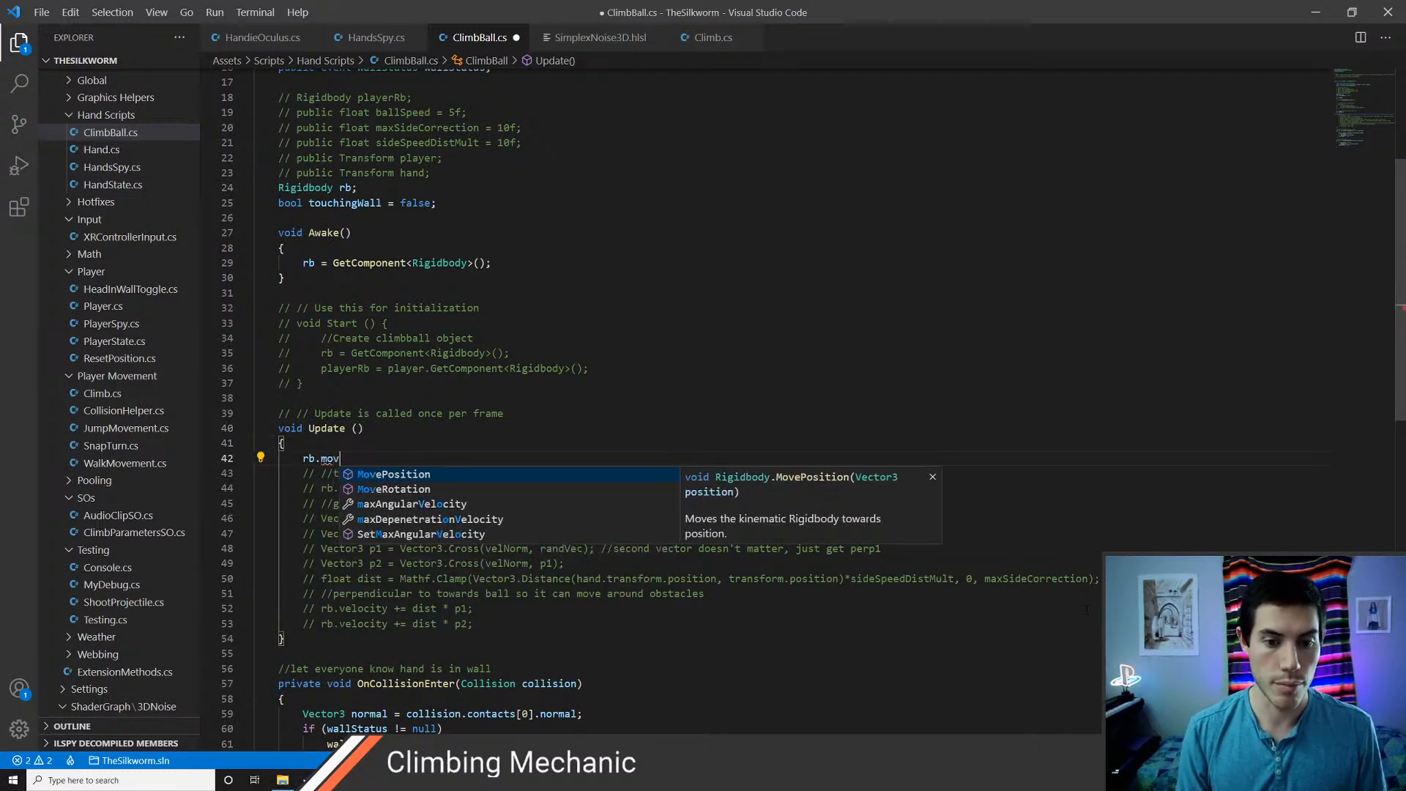
key("Tab")
type("(")
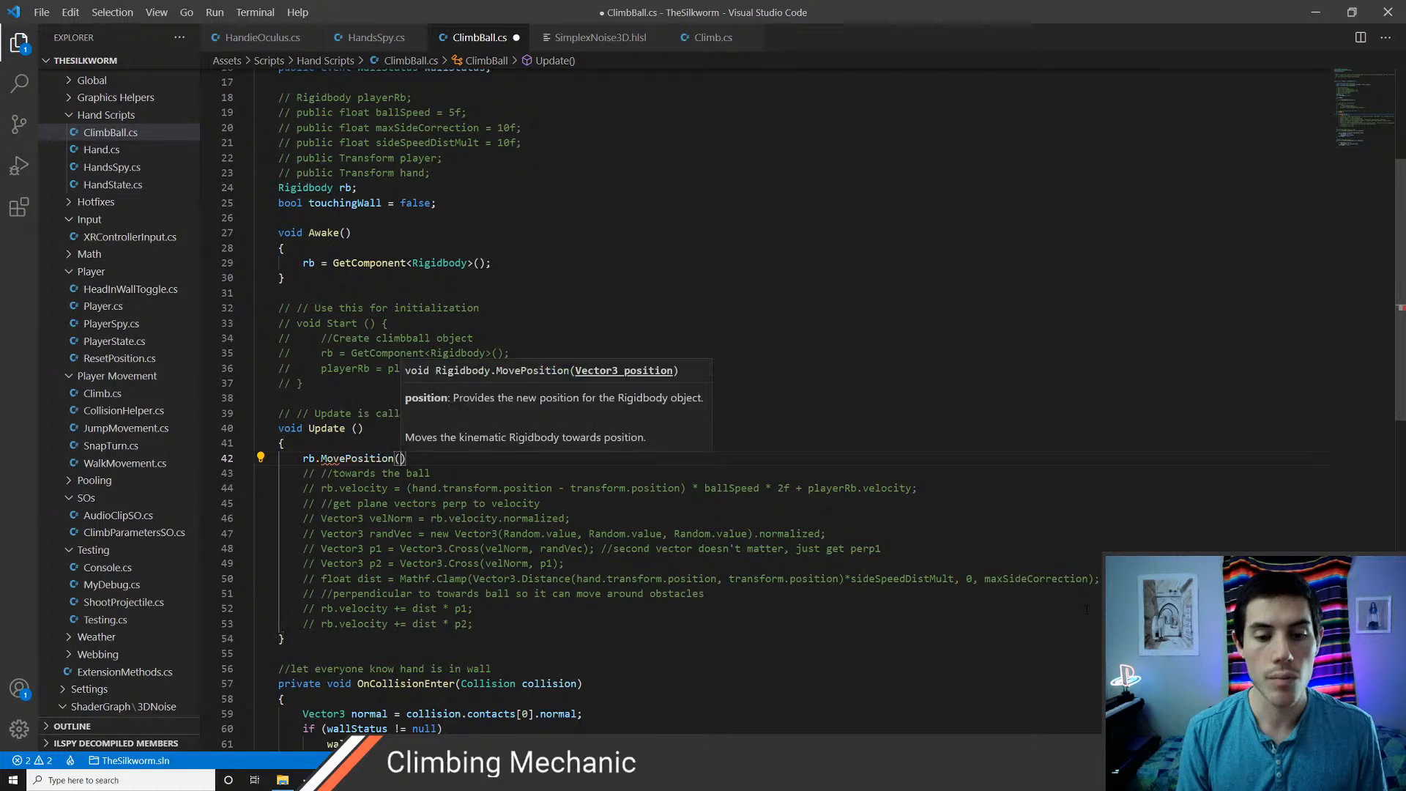
type("transform.parent")
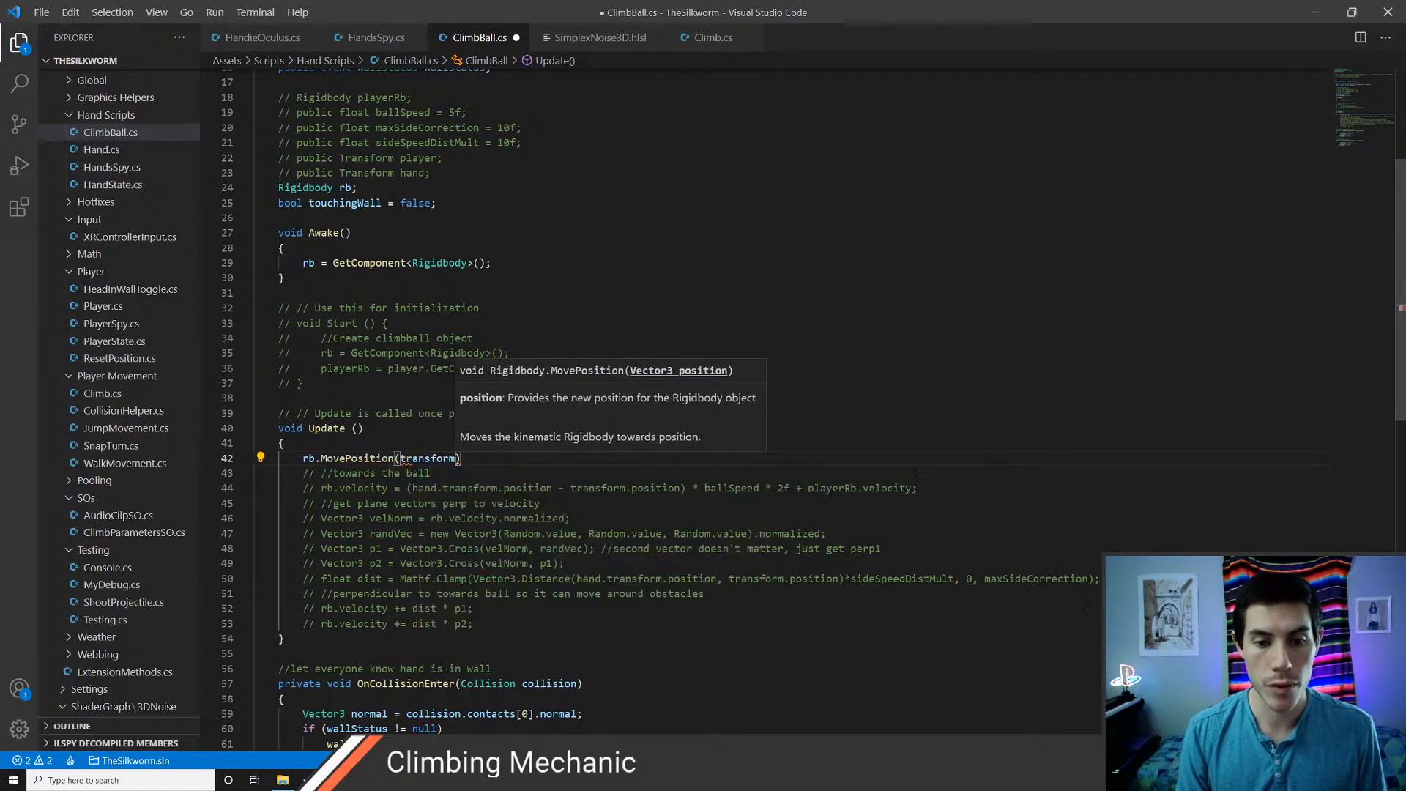
type(");")
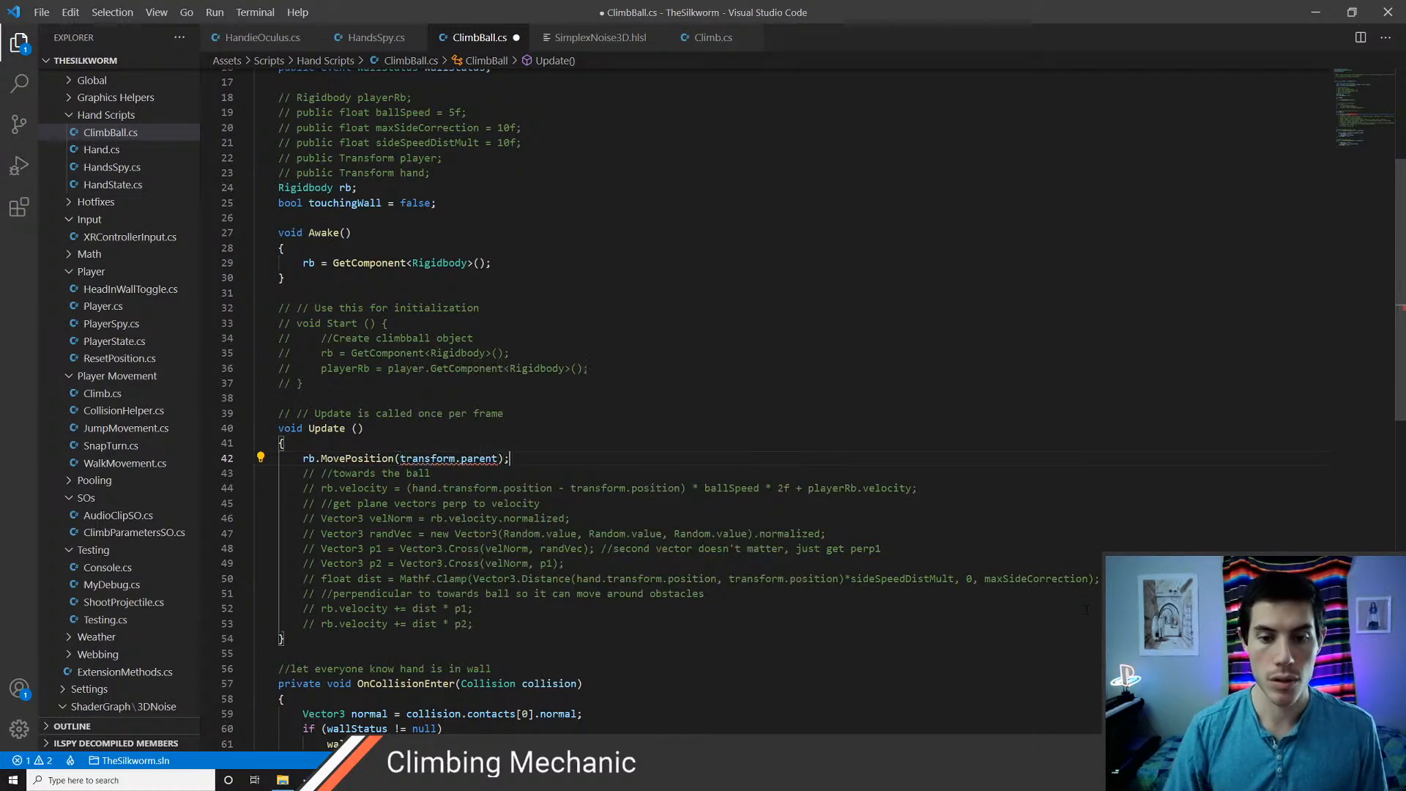
key("ctrl+s")
scroll(1086, 610, "down", 1)
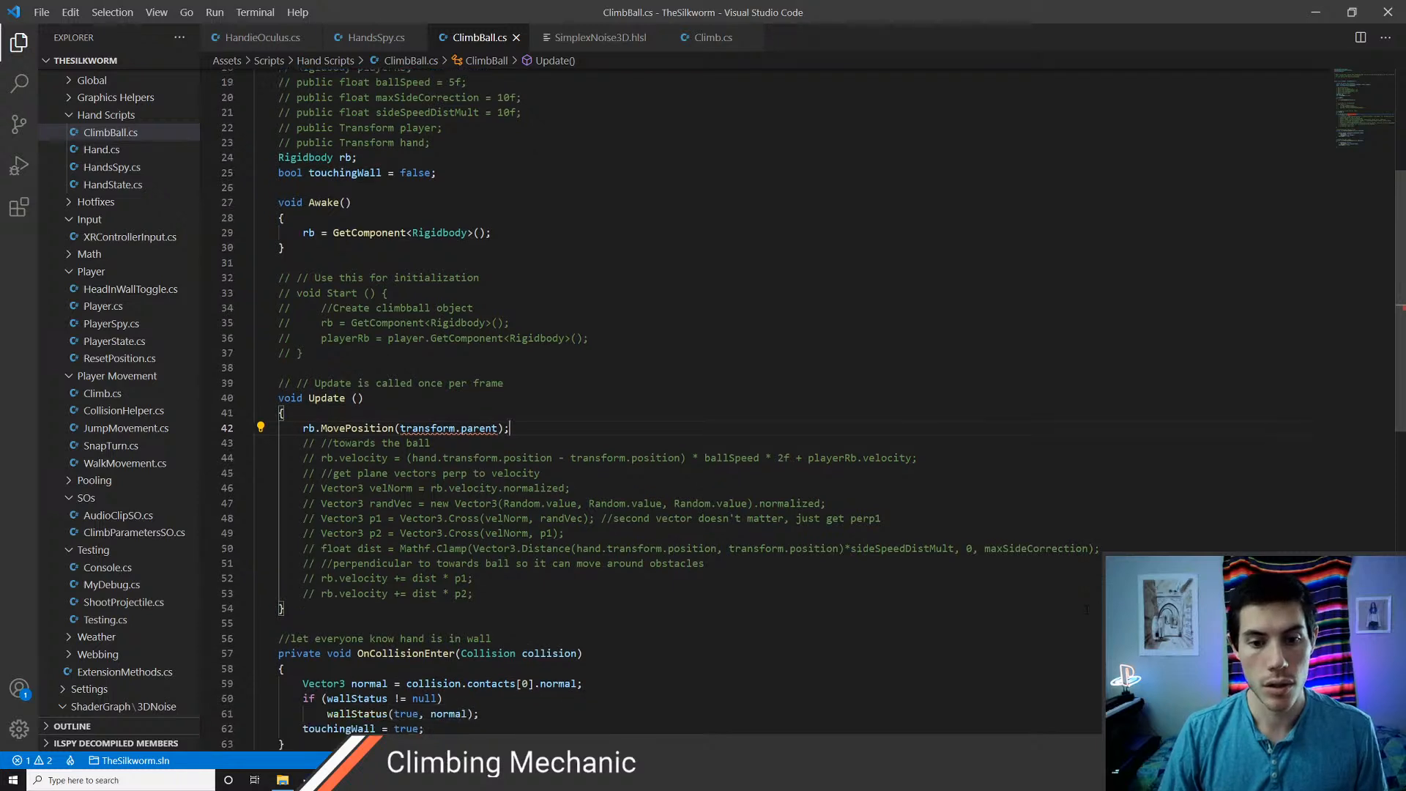
Append .position to transform.parent in the MovePosition argument and save the script
key("Left")
key("Left")
type(".")
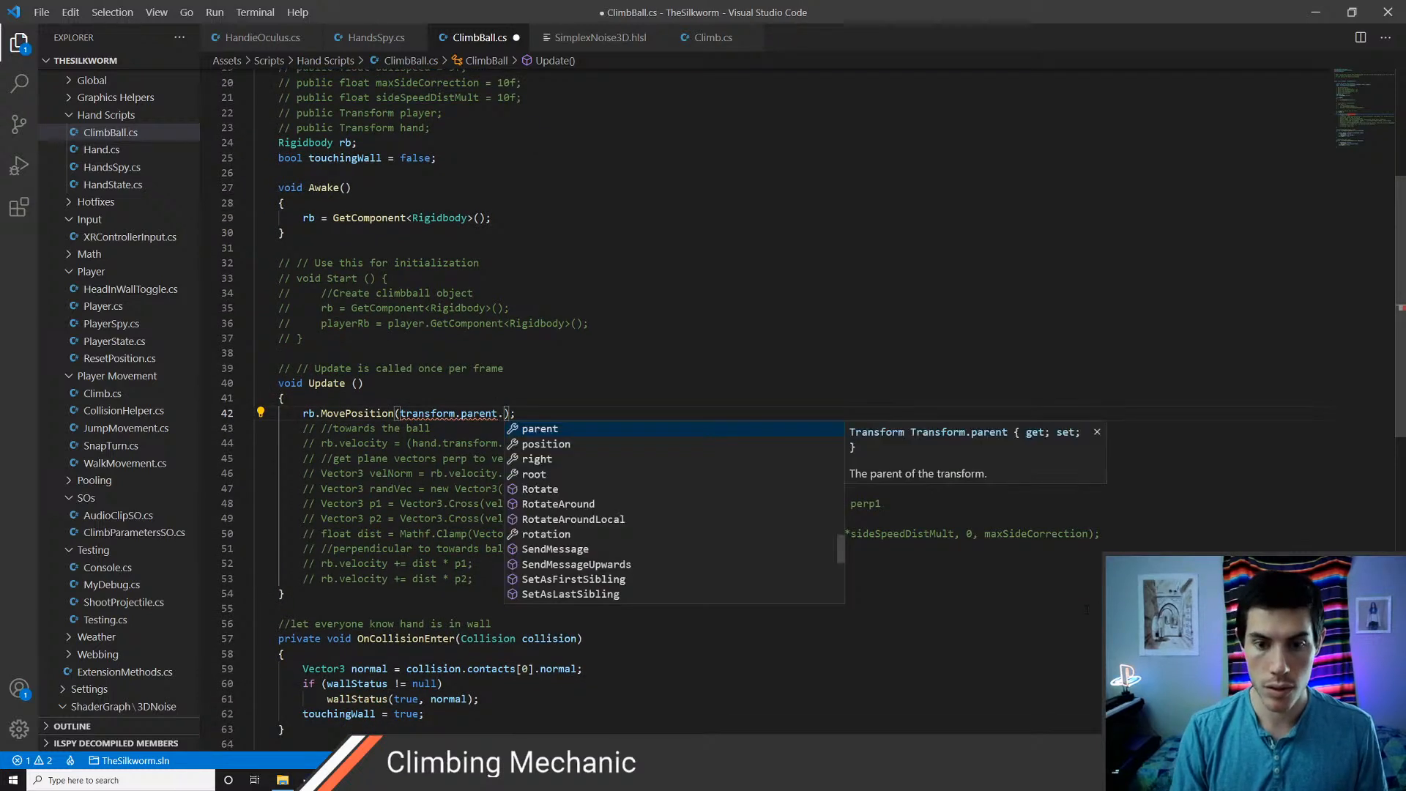
type("pos")
key("Tab")
key("ctrl+s")
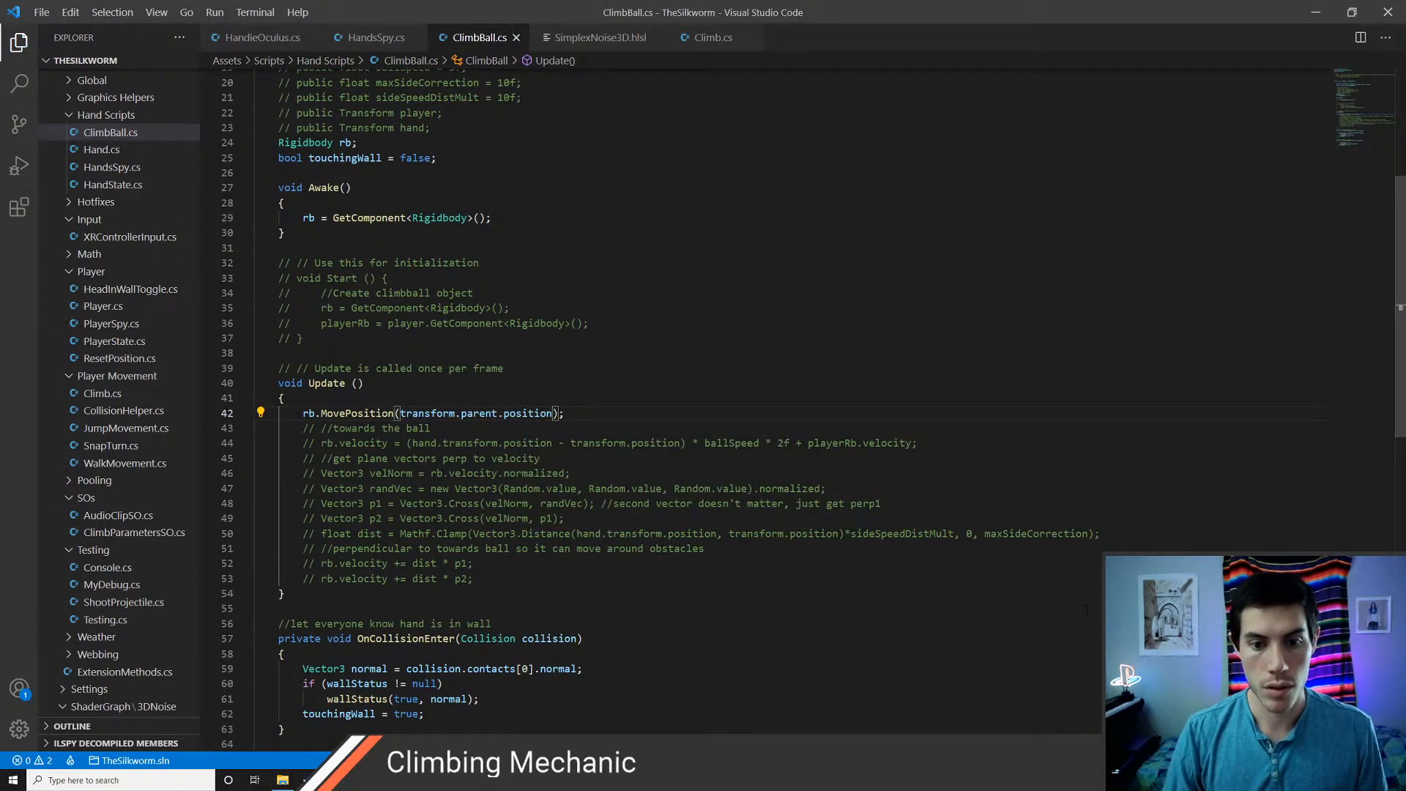
Switch to Unity, store the scene's ClimbBall object as a prefab in Assets/Prefabs/Climbing, and return to the script
key("Down")
key("Down")
key("Down")
scroll(1086, 609, "down", 2)
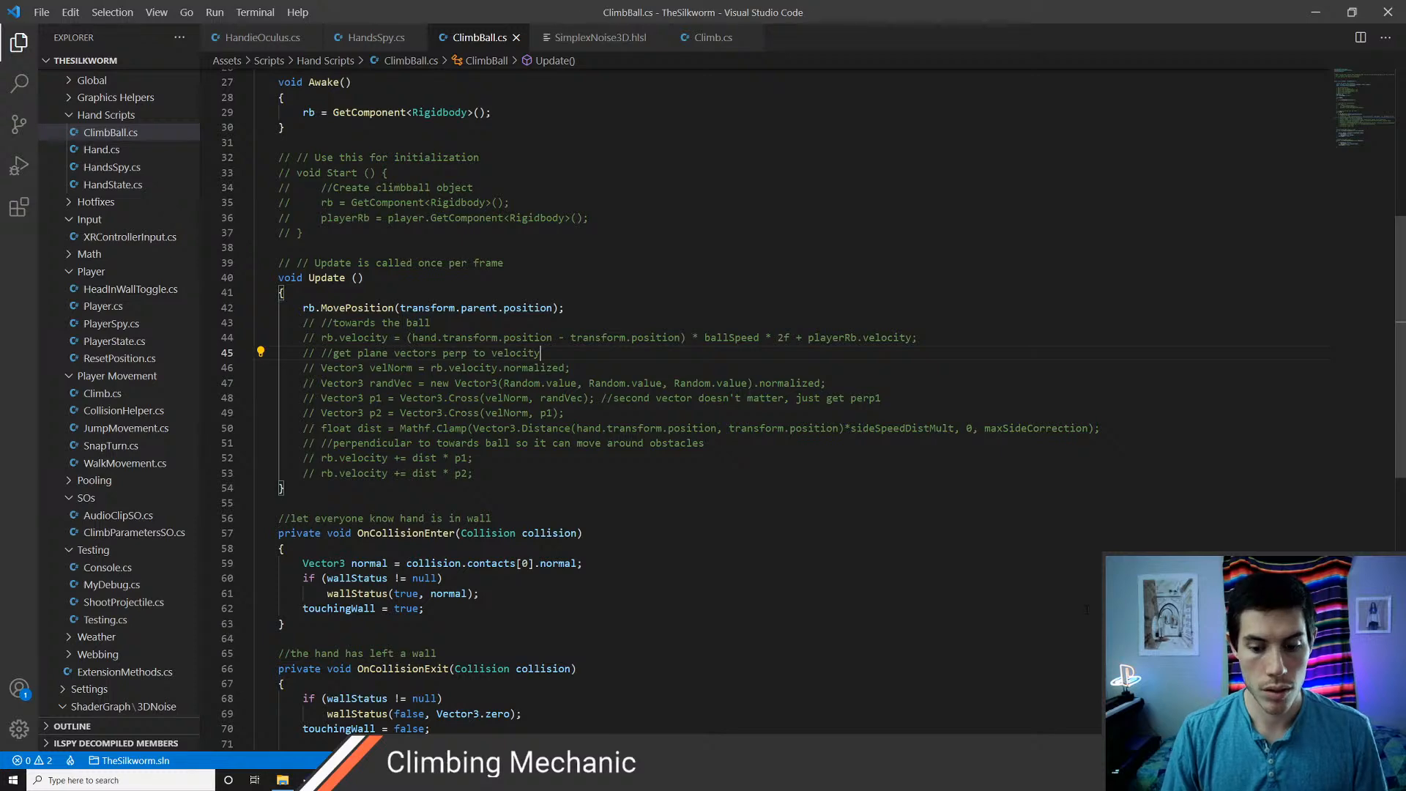
scroll(1087, 609, "up", 2)
key("alt+Tab")
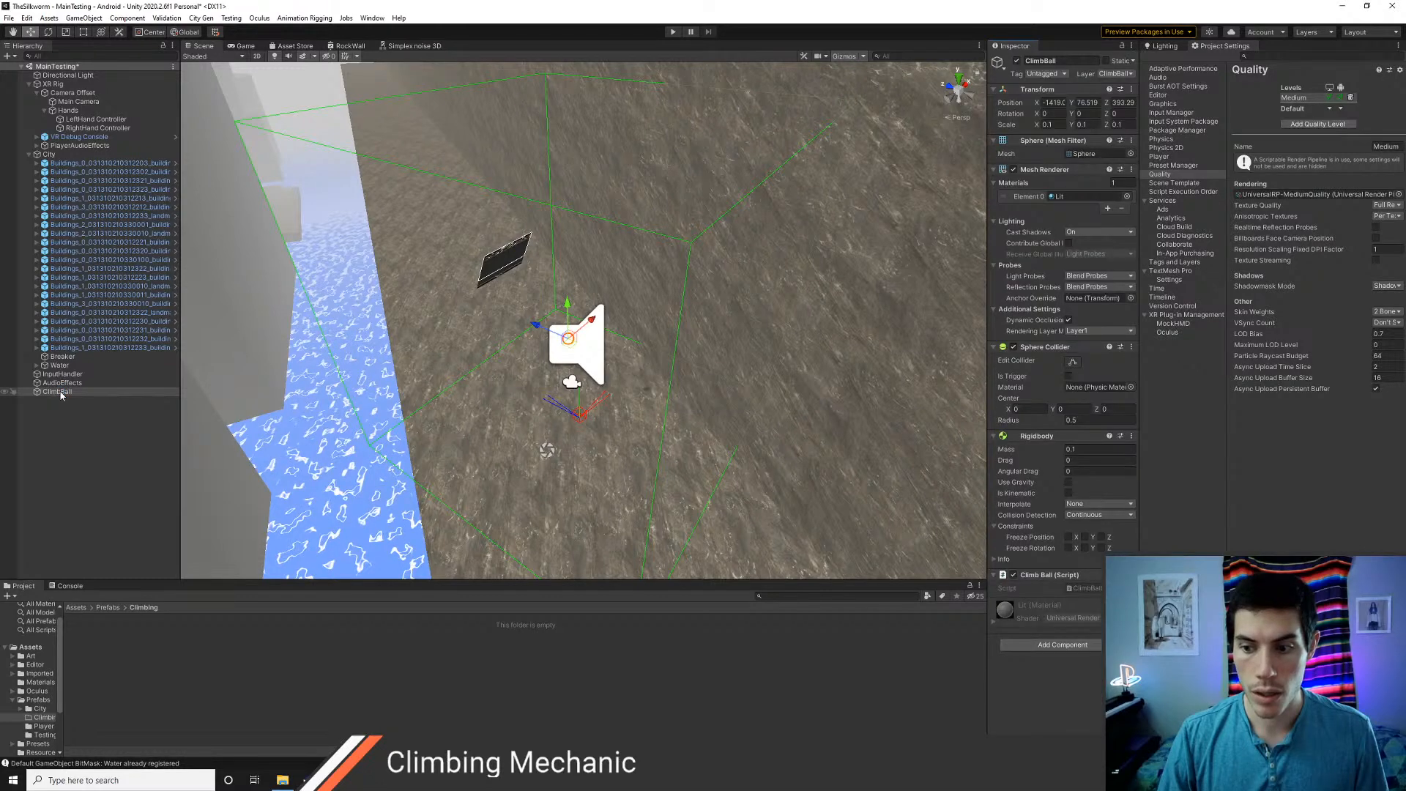
left_click_drag(57, 395, 134, 644)
key("alt+Tab")
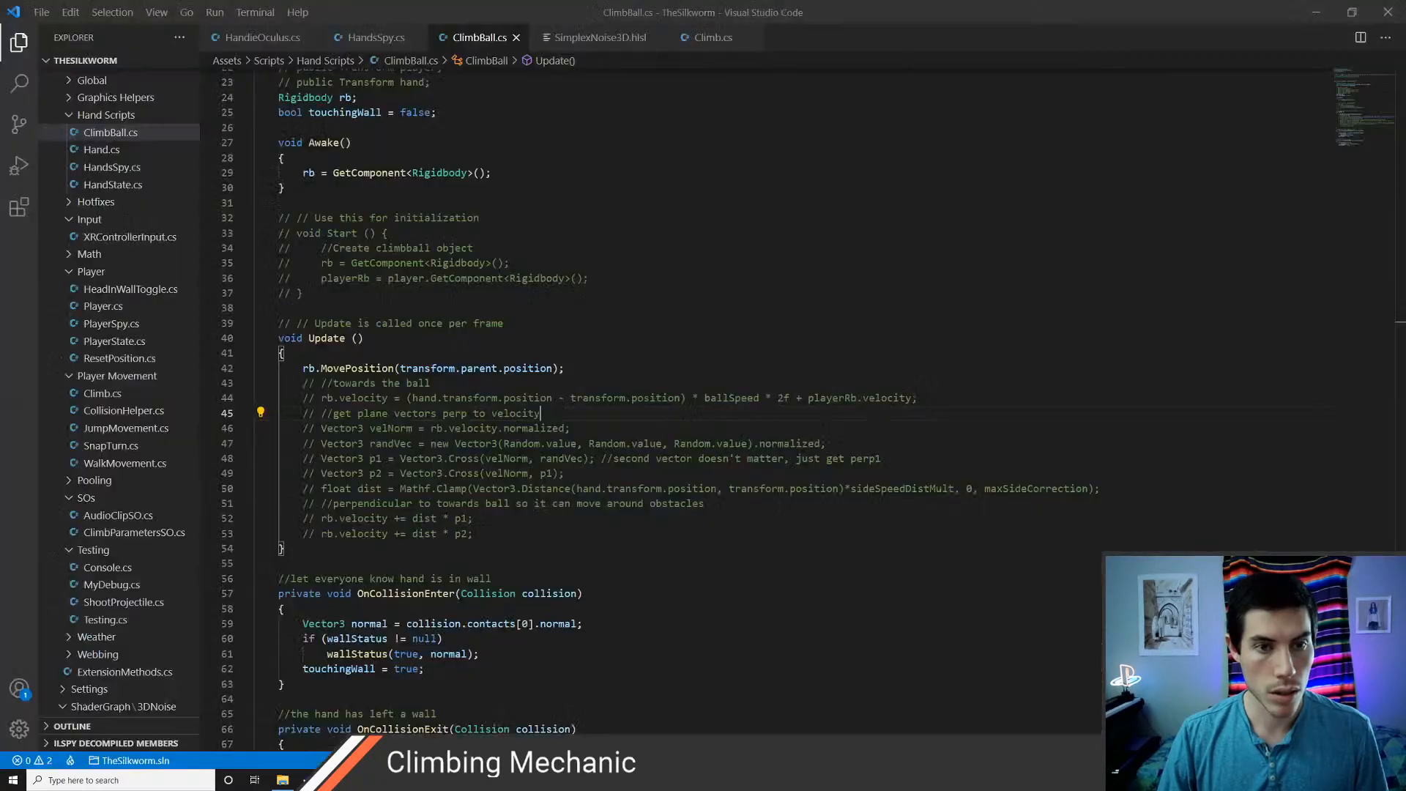
scroll(659, 403, "up", 3)
left_click_drag(254, 213, 256, 137)
key("BackSpace")
type("su")
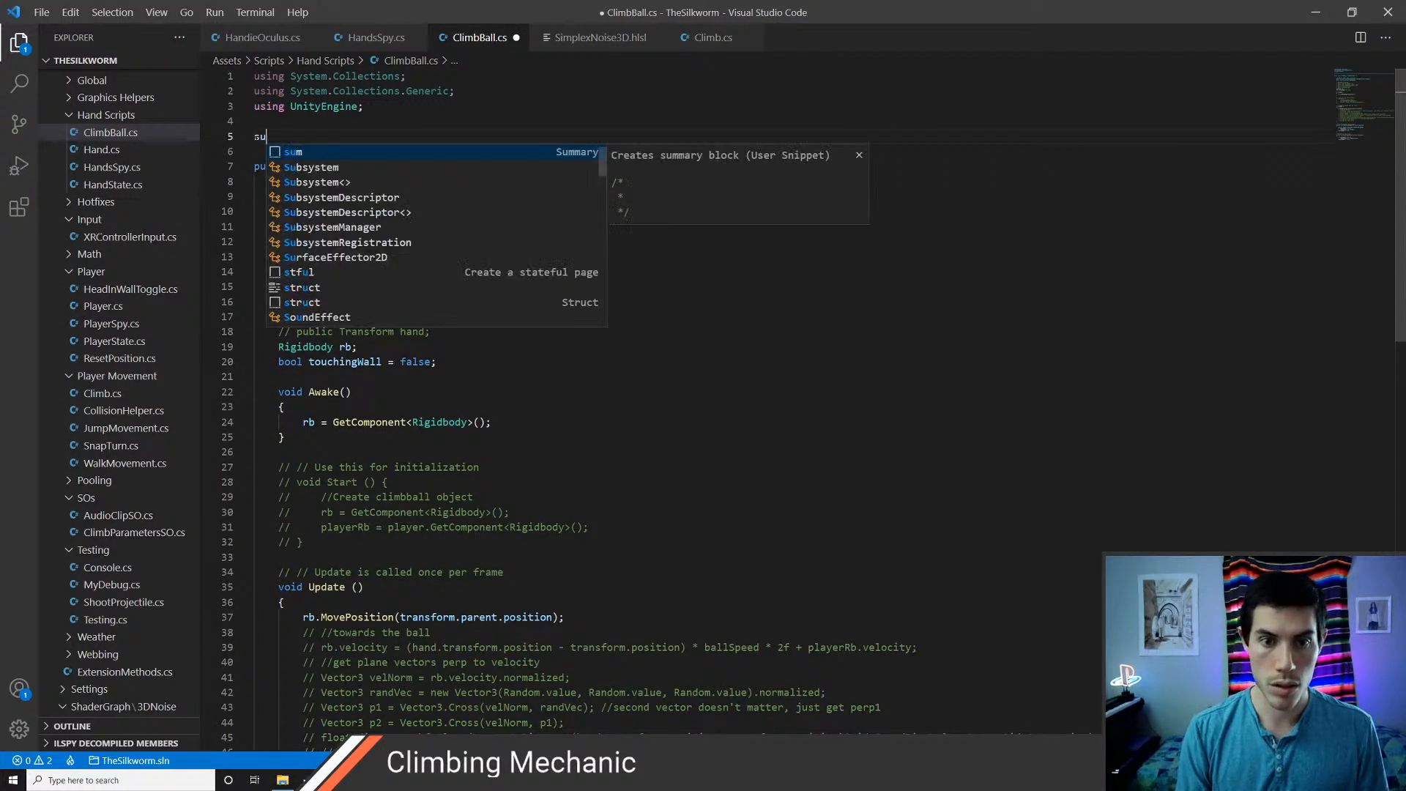
key("ctrl+z")
key("ctrl+z")
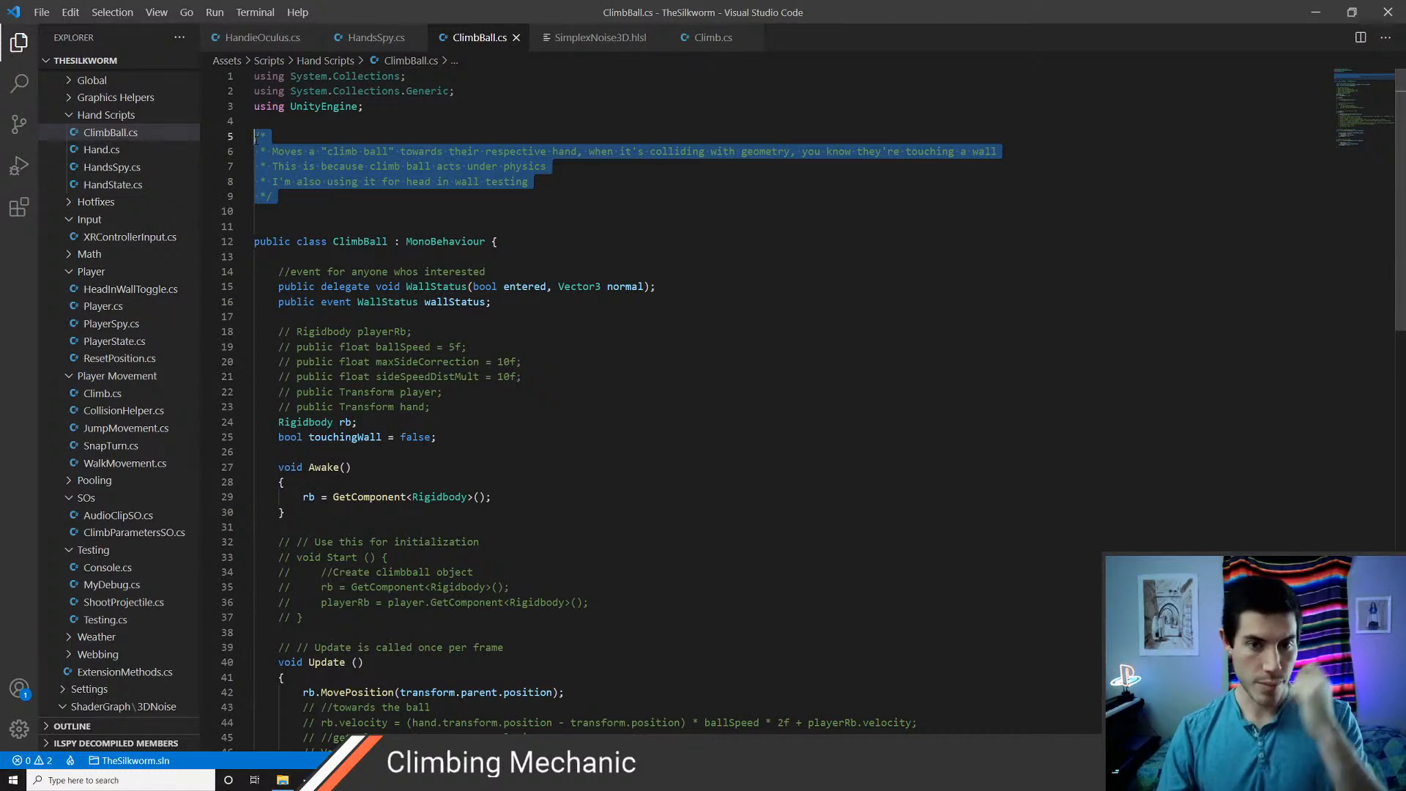
Delete the old header comment and extra blank lines above the ClimbBall class and start a new block comment there
left_click(535, 166)
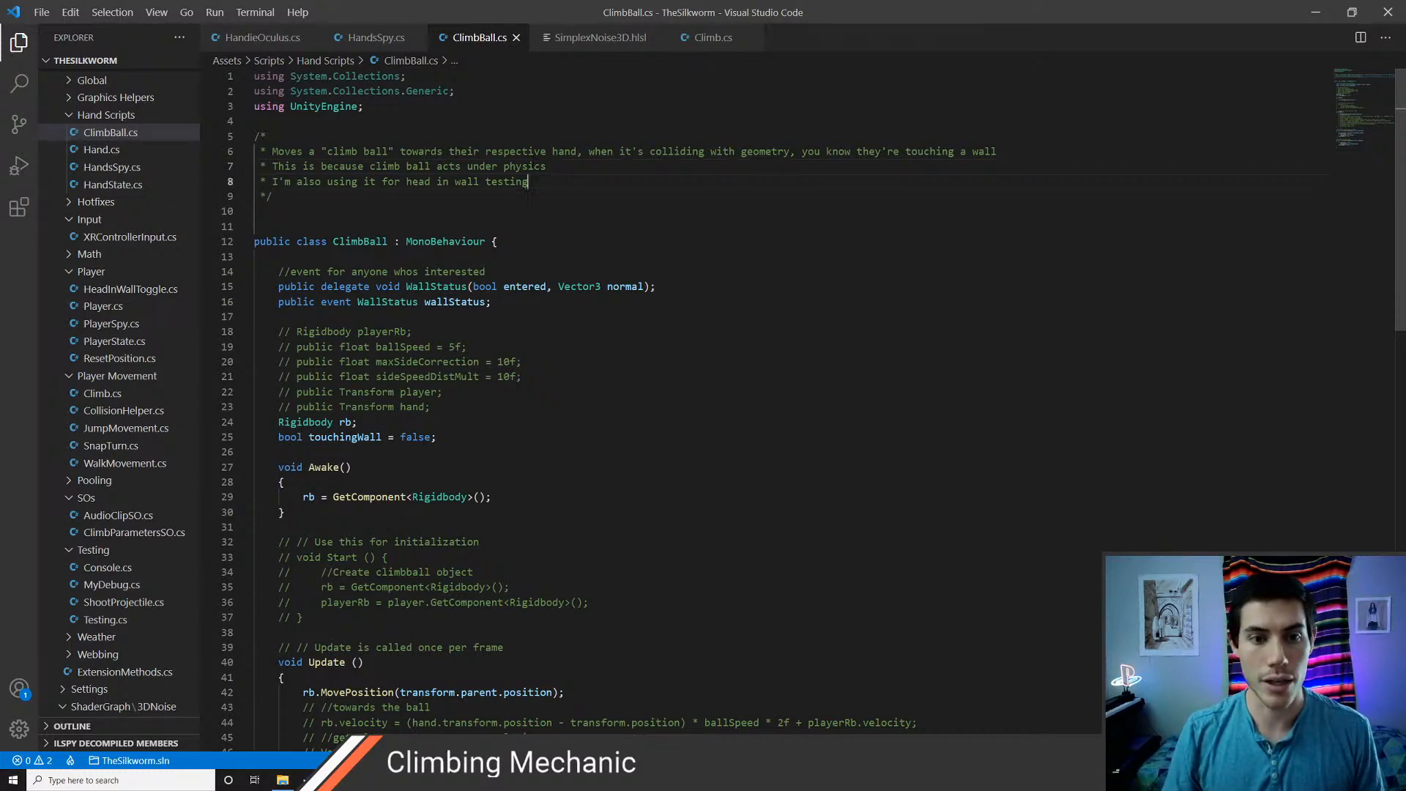
key("Down")
key("shift+Up")
key("shift+Up")
key("shift+Up")
key("shift+Up")
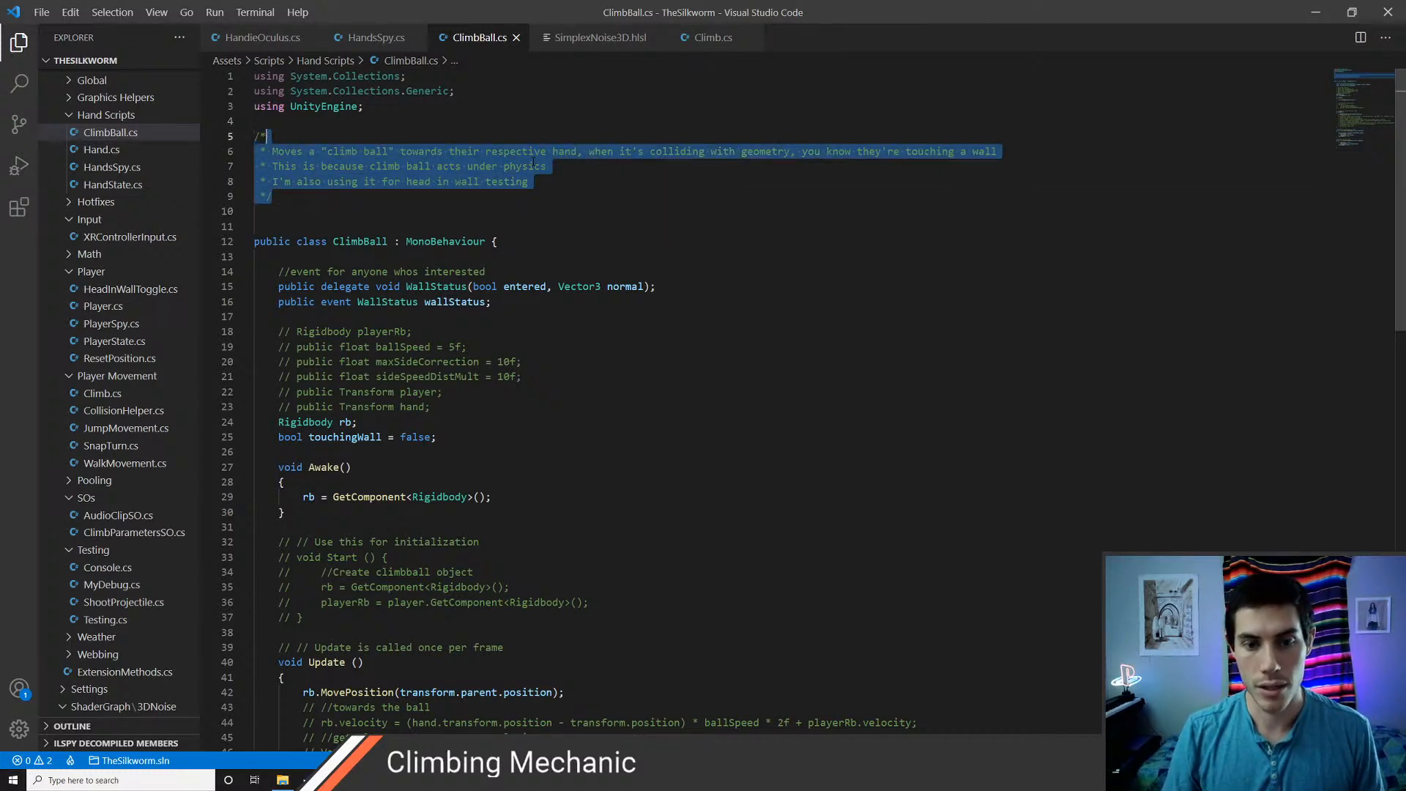
key("shift+Home")
key("BackSpace")
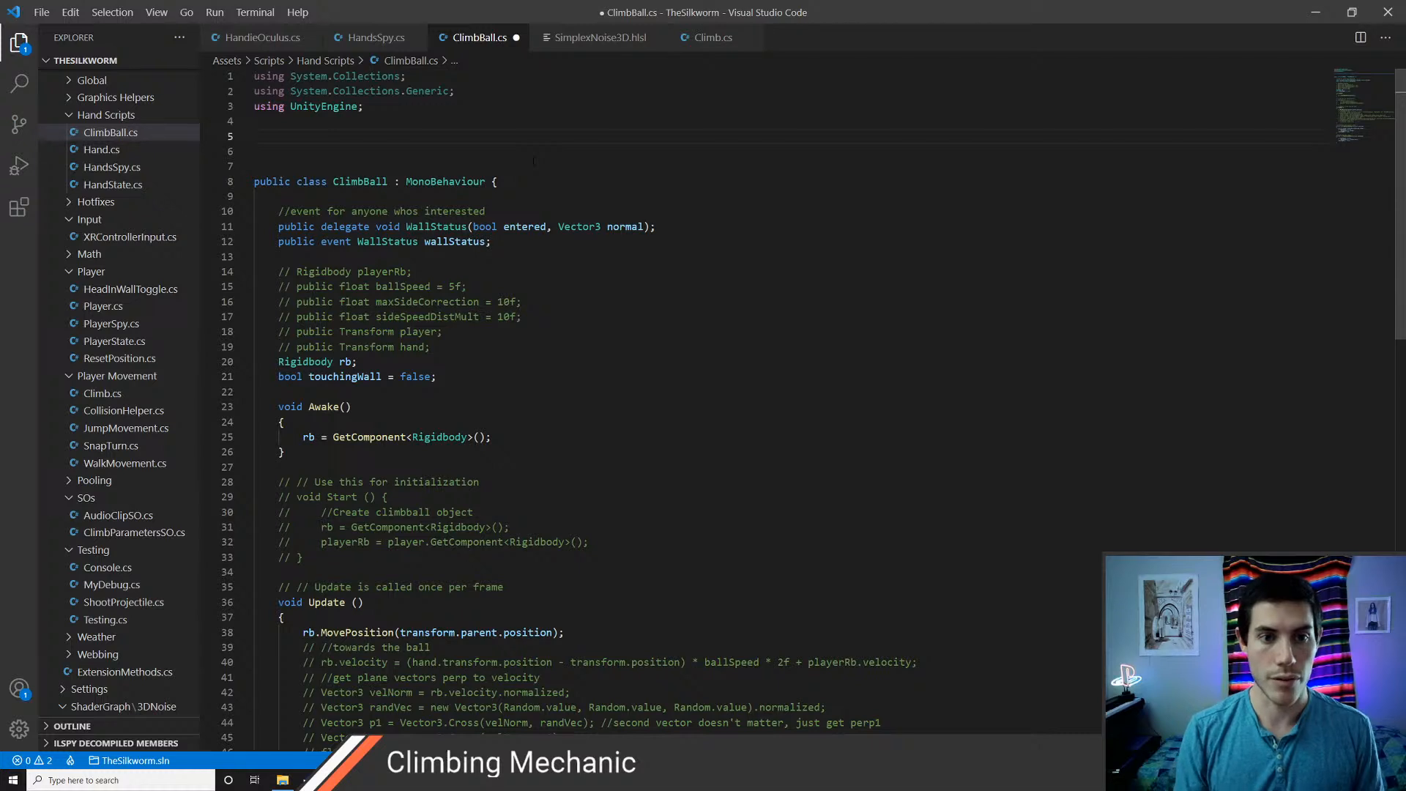
key("BackSpace")
key("BackSpace")
type("/*")
key("Return")
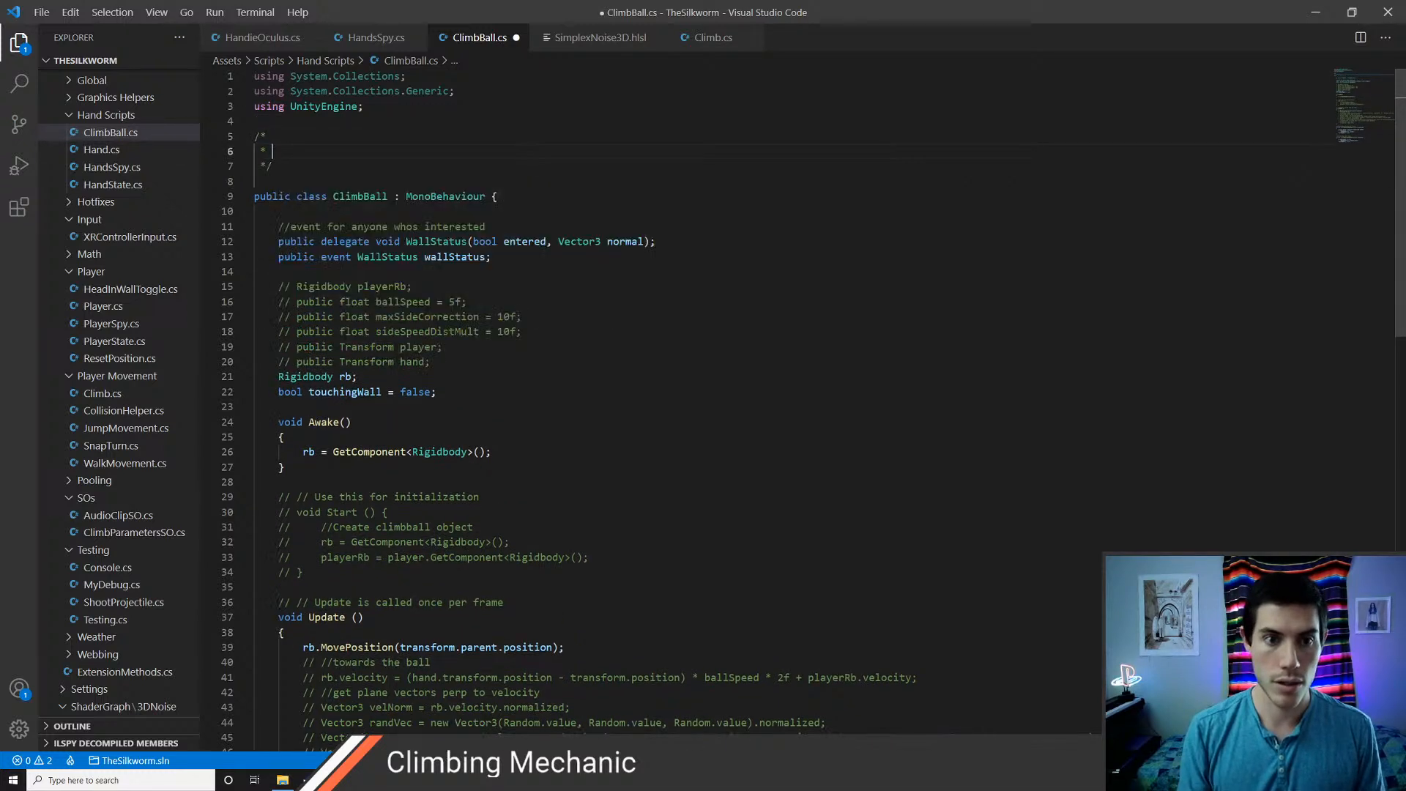
Fill the header comment with "Follows a hand and lets it know when its in" and save the script
type("Follows a hand")
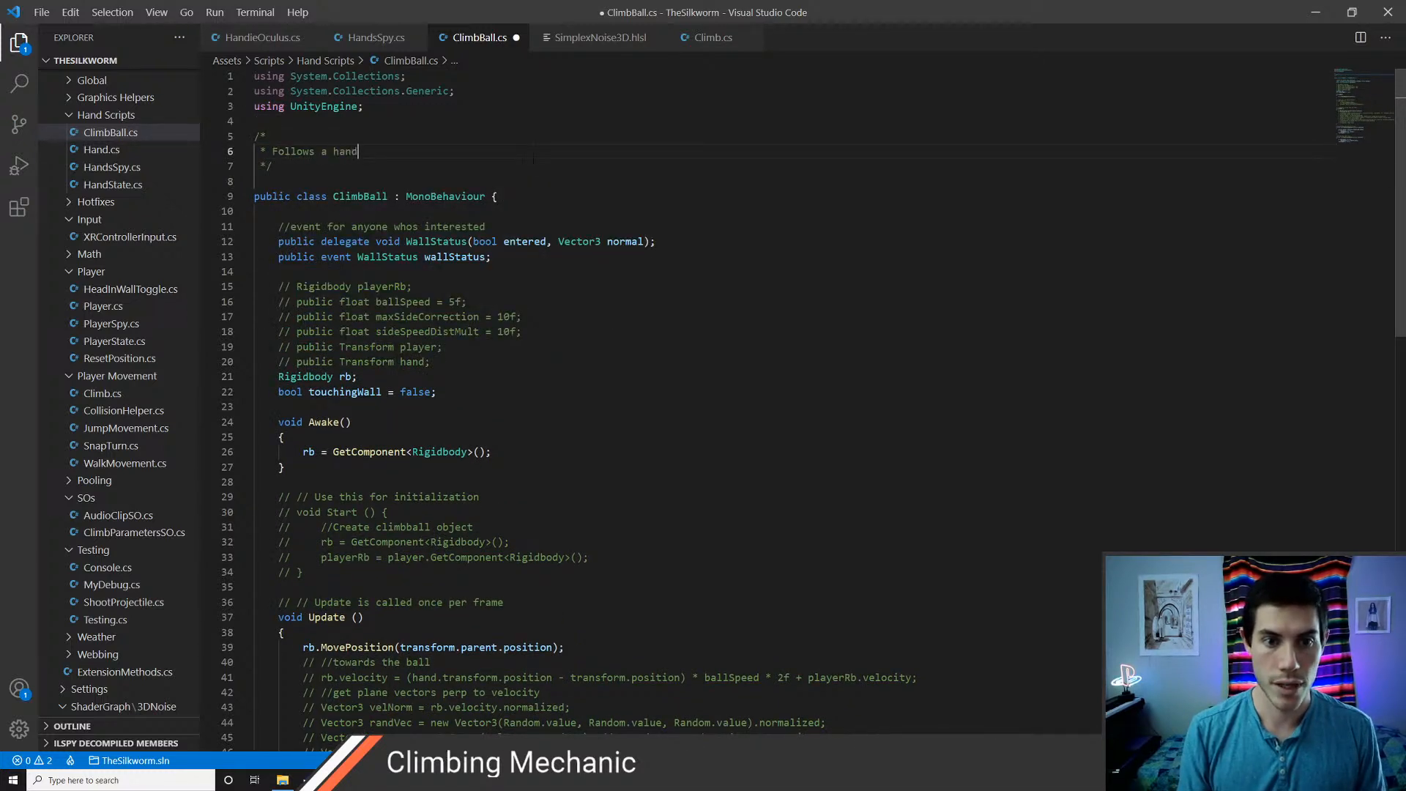
type(" and lets it k")
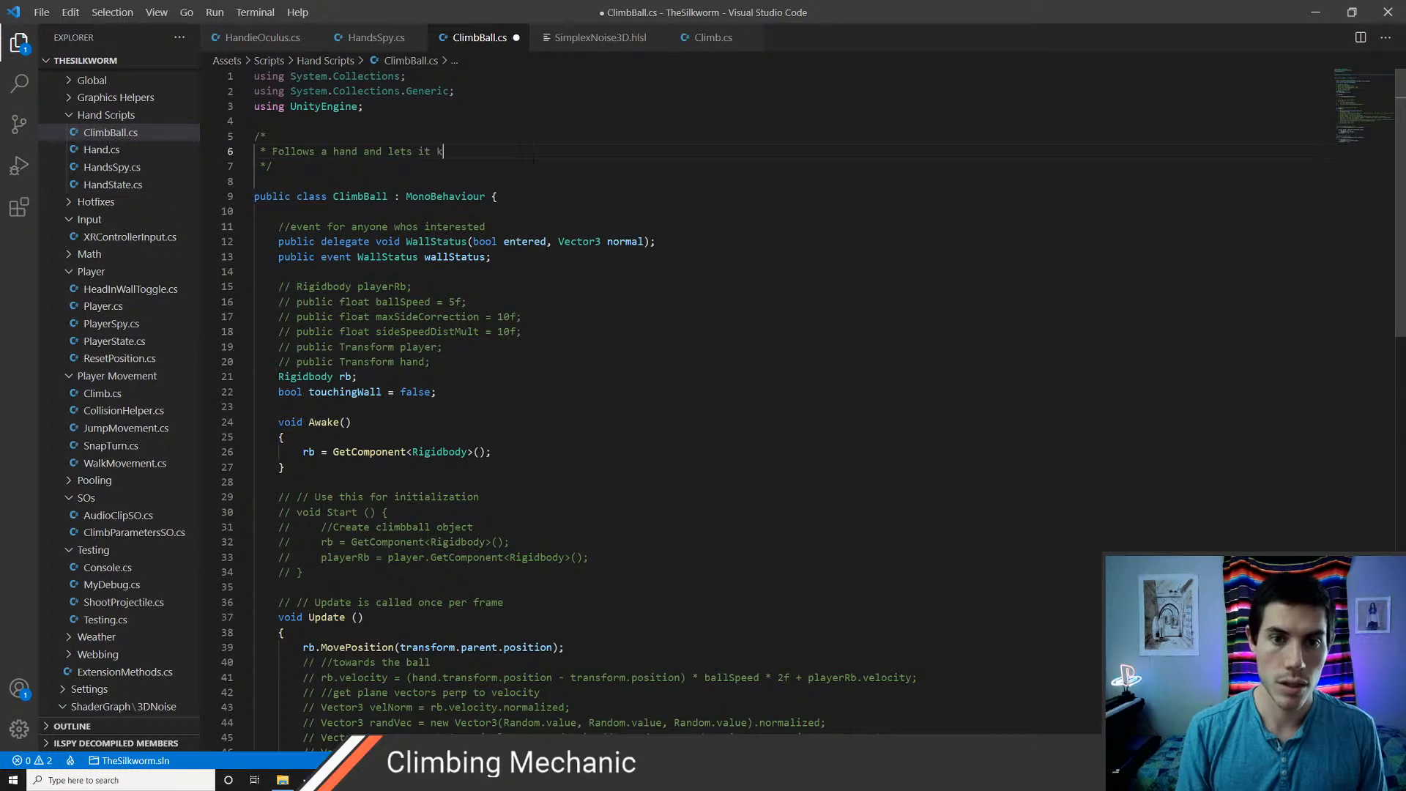
type("now when its in a wall")
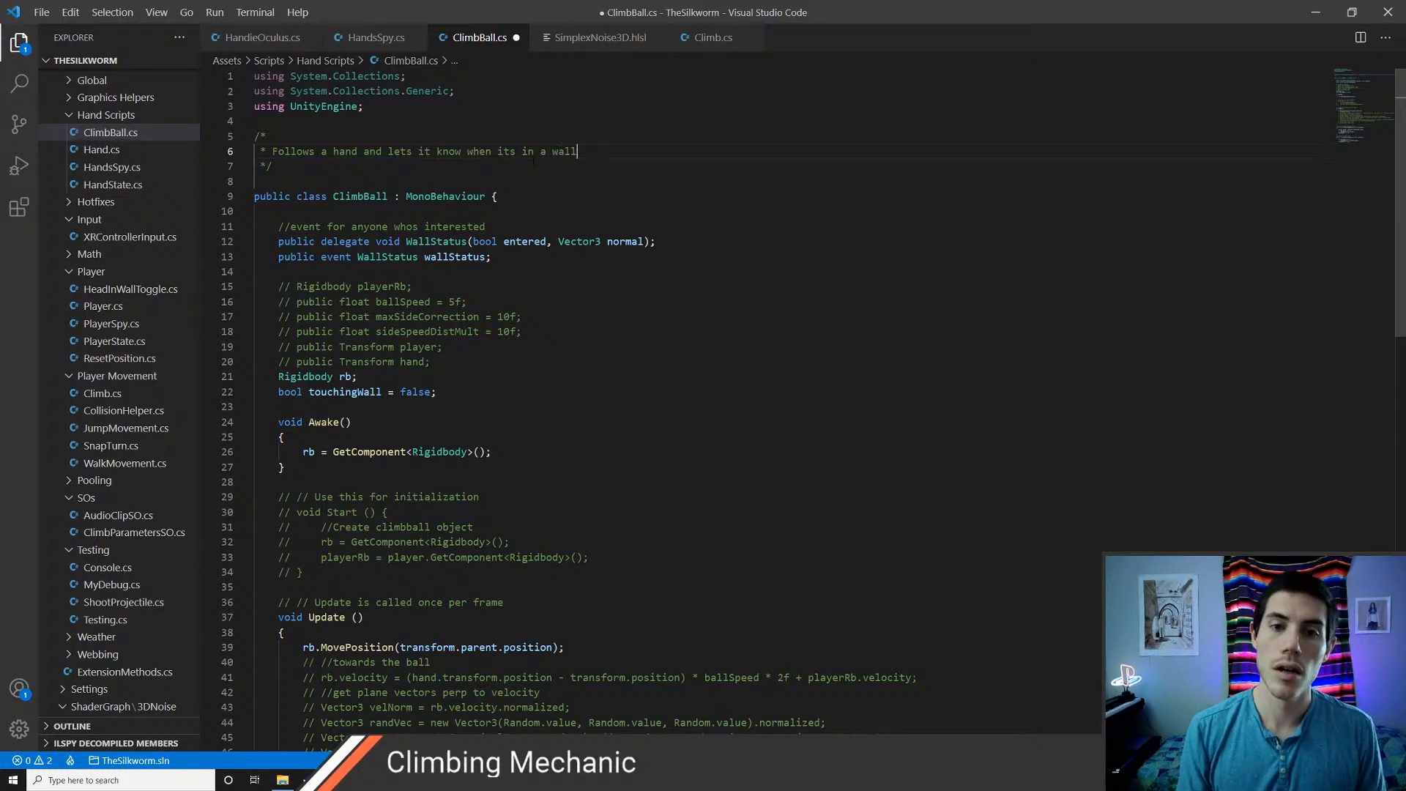
key("ctrl+s")
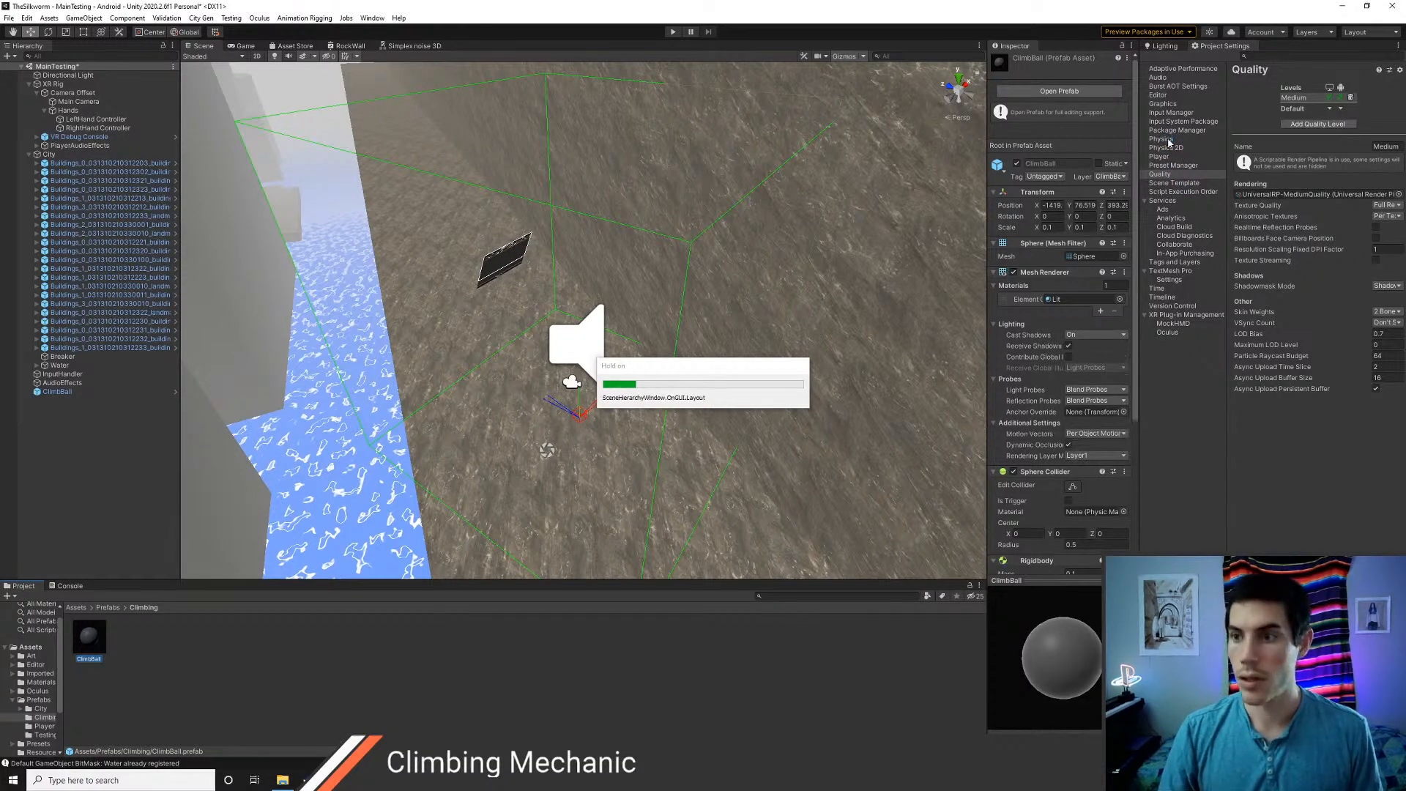
In Unity's Physics settings, restrict the ClimbBall layer's collisions to the Building layer in the Layer Collision Matrix
left_click(1167, 141)
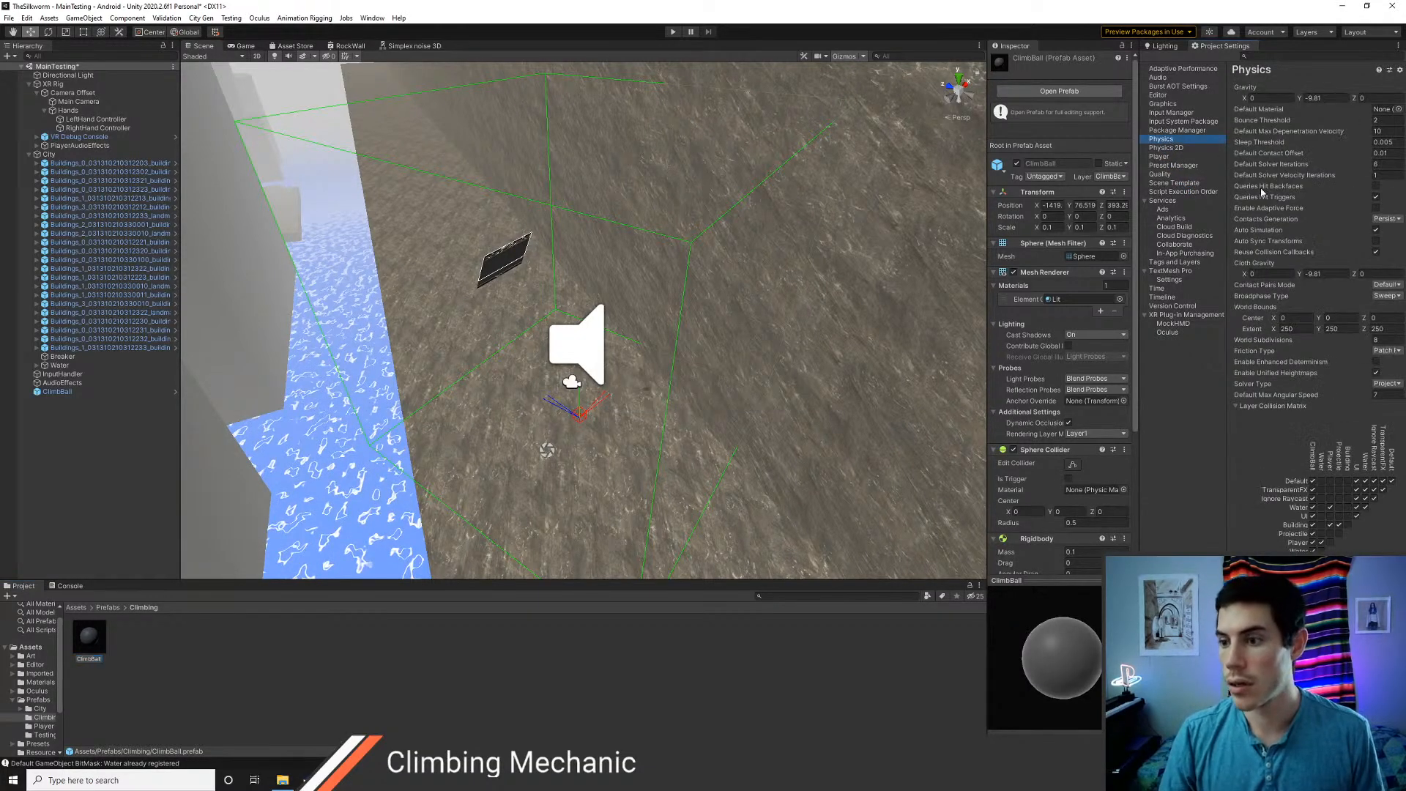
left_click(1313, 480)
left_click(1313, 490)
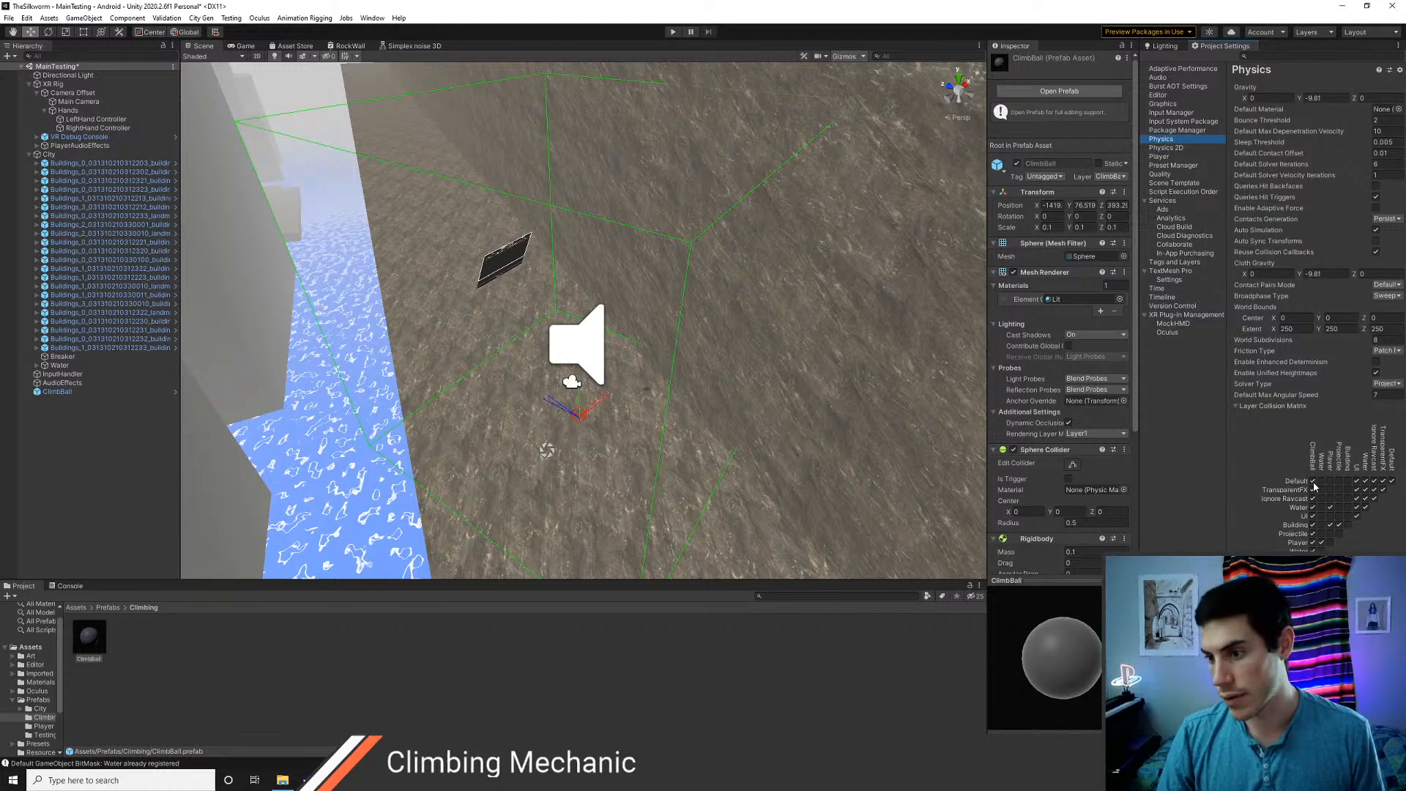
left_click(1313, 524)
left_click(1313, 533)
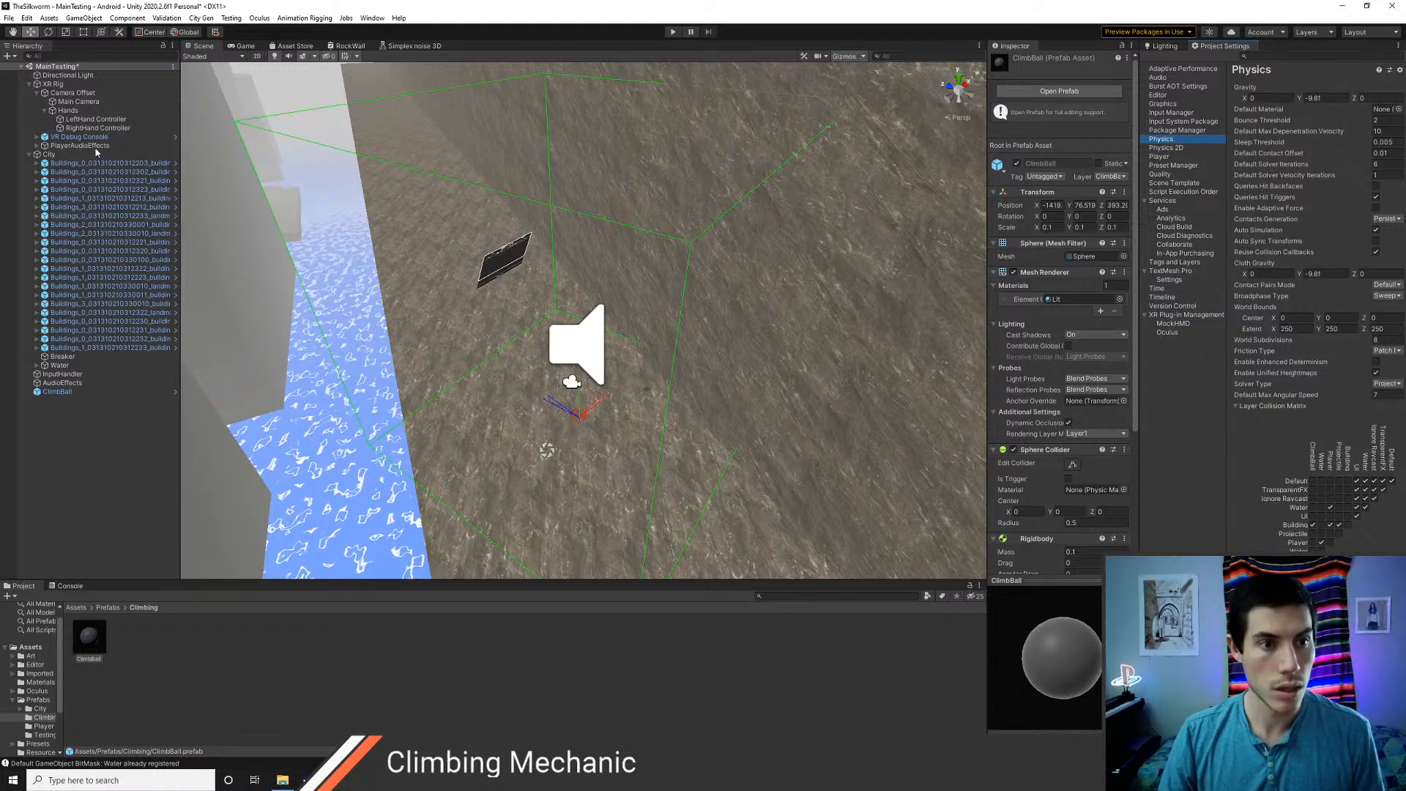
Add a ClimbBall prefab instance under both LeftHand Controller and RightHand Controller, and play-test the scene
left_click_drag(103, 447, 92, 120)
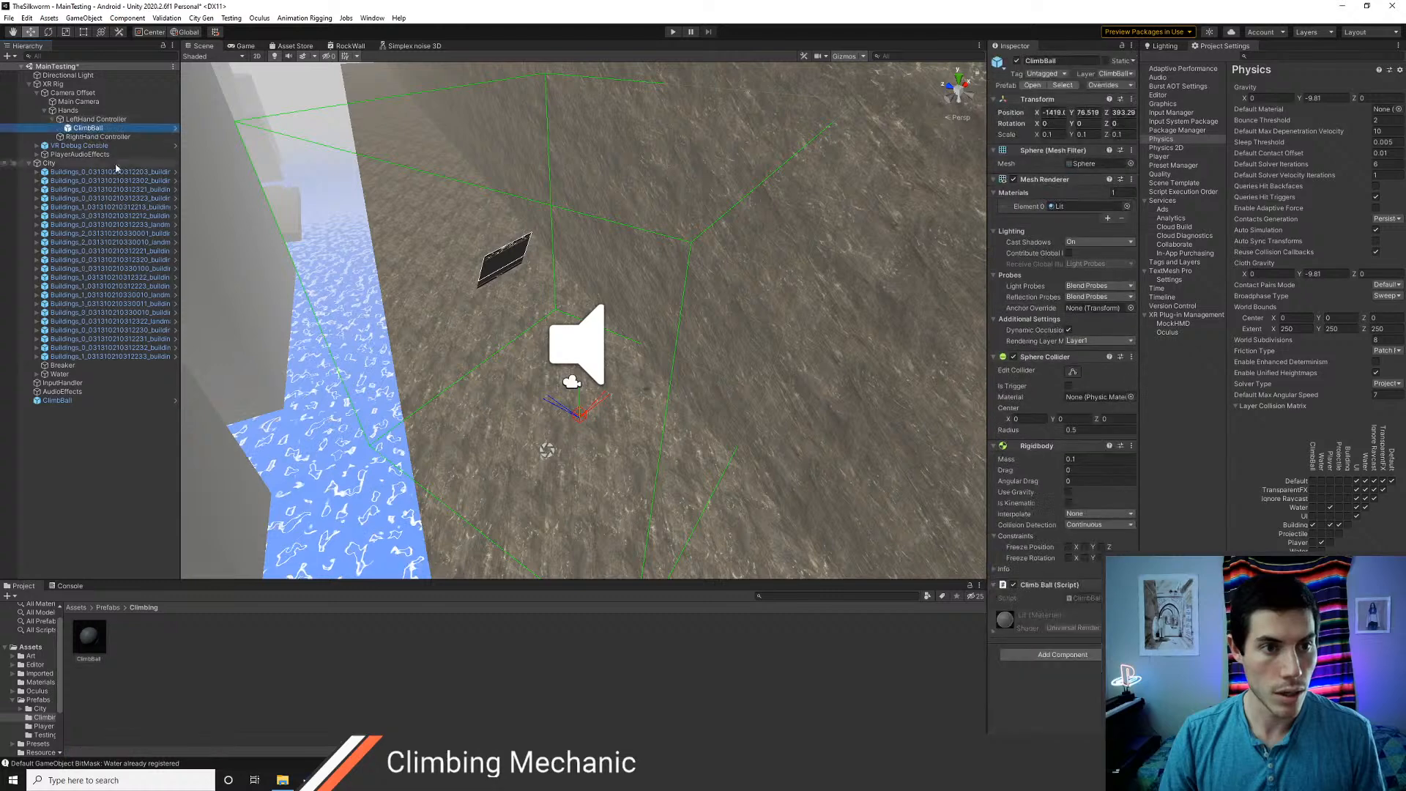
left_click_drag(104, 268, 95, 137)
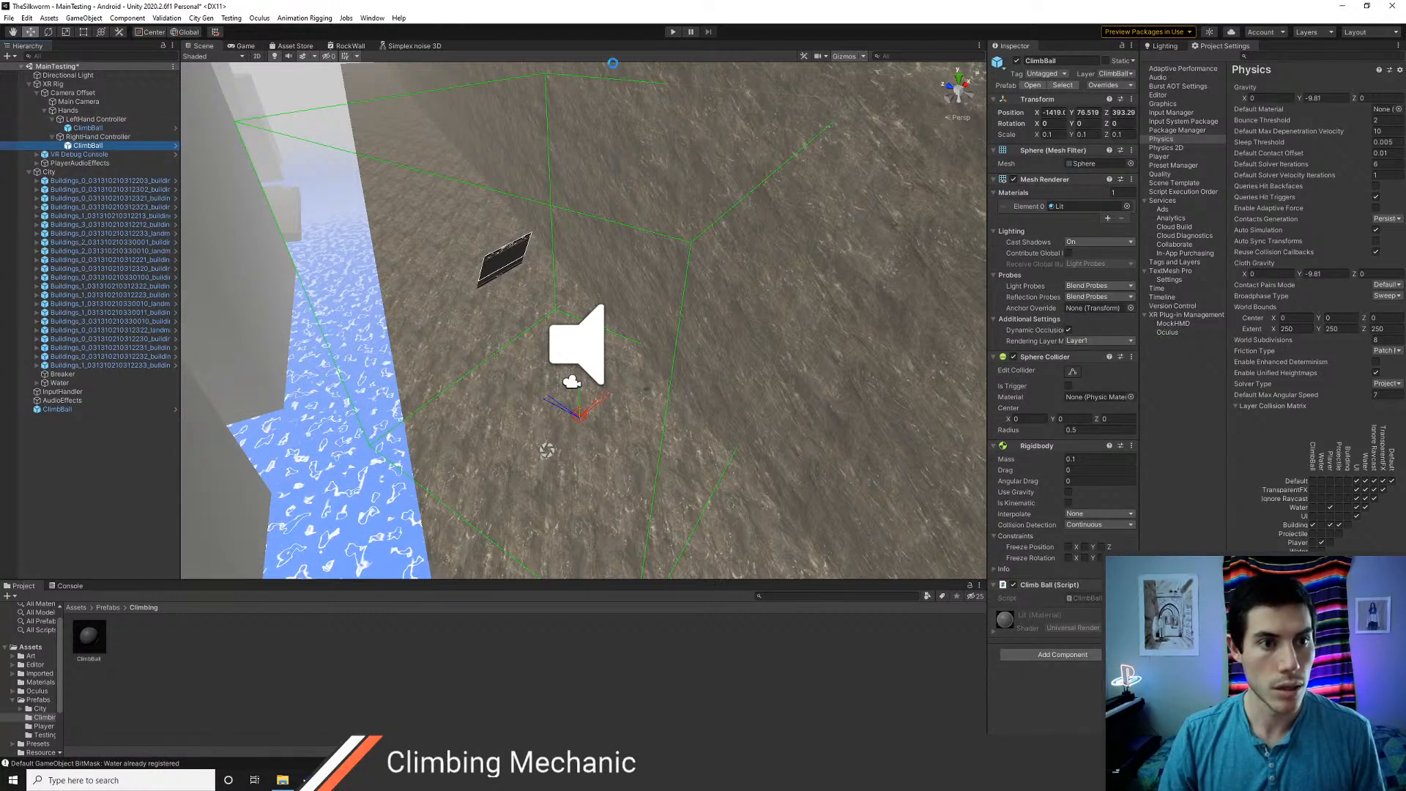
left_click(673, 33)
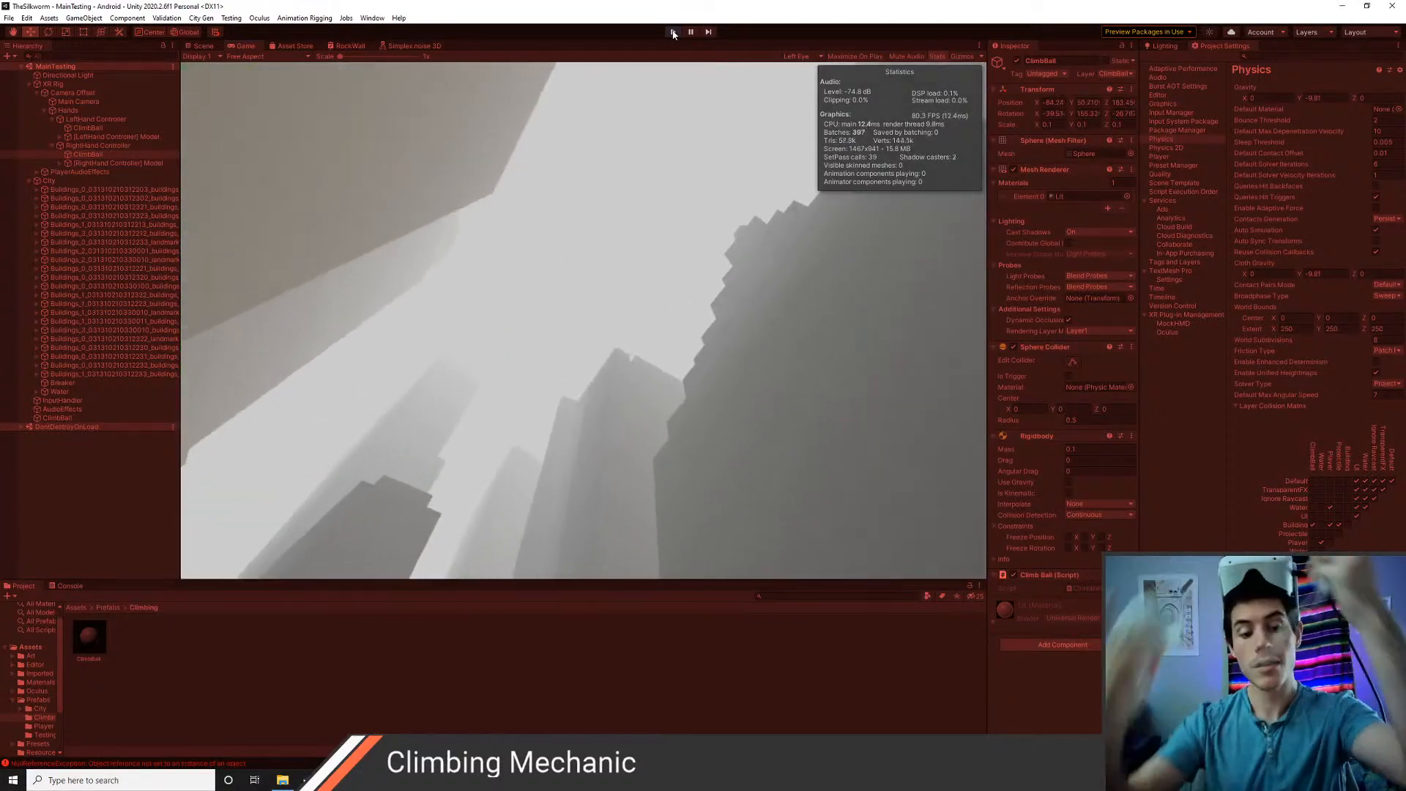
left_click(673, 31)
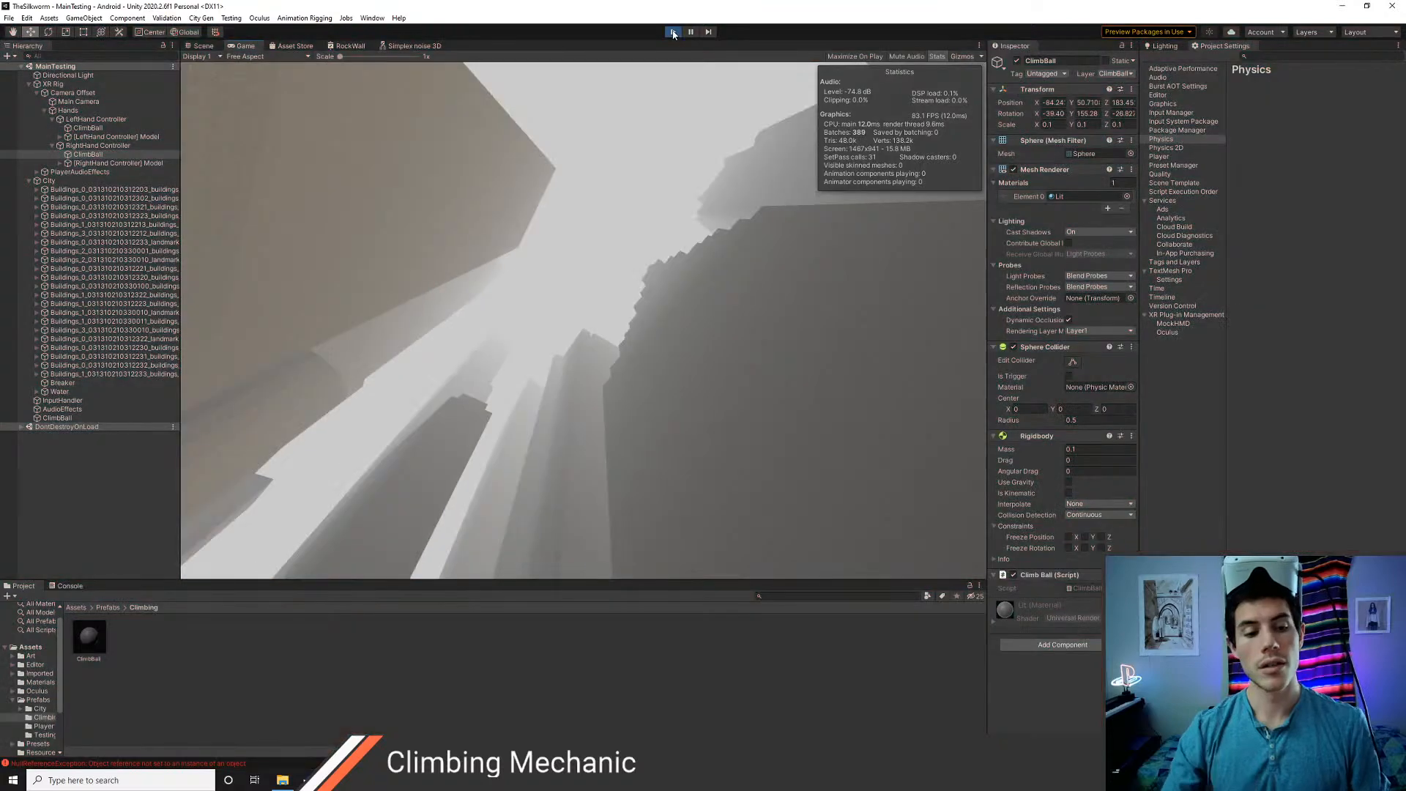
Trace the ClimbBall.cs NullReferenceException from the console to its script line and examine the MovePosition argument transform.parent.position
left_click(70, 586)
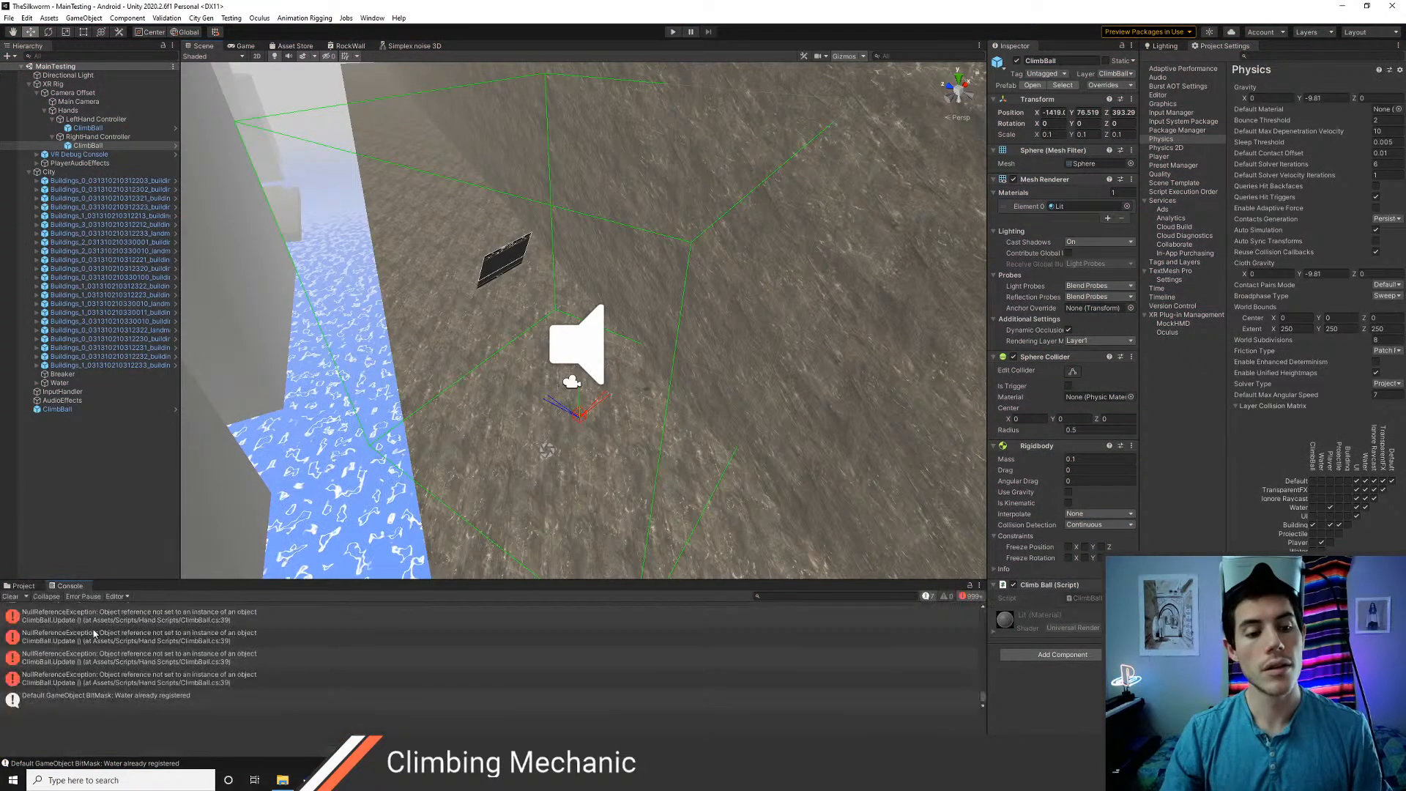
double_click(97, 647)
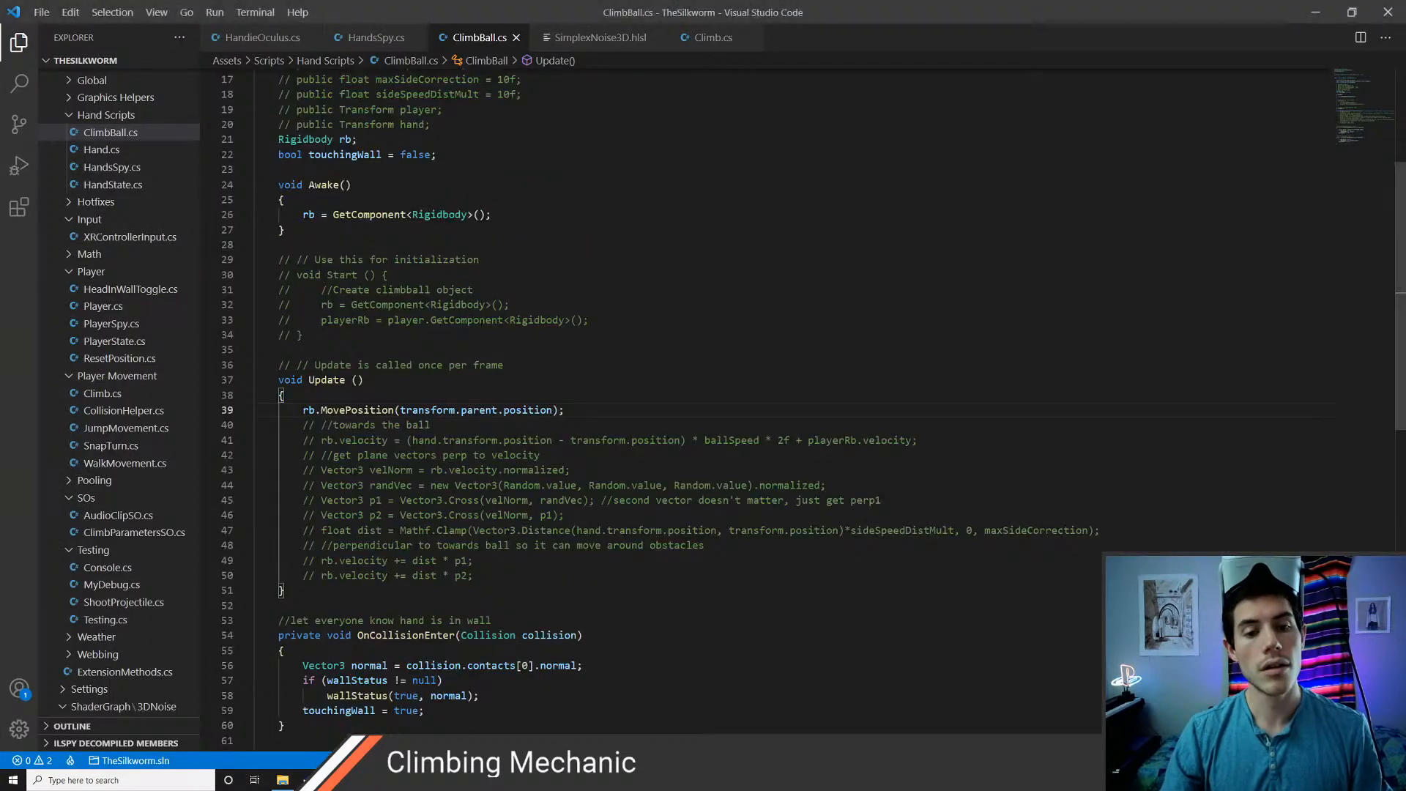
key("alt+Tab")
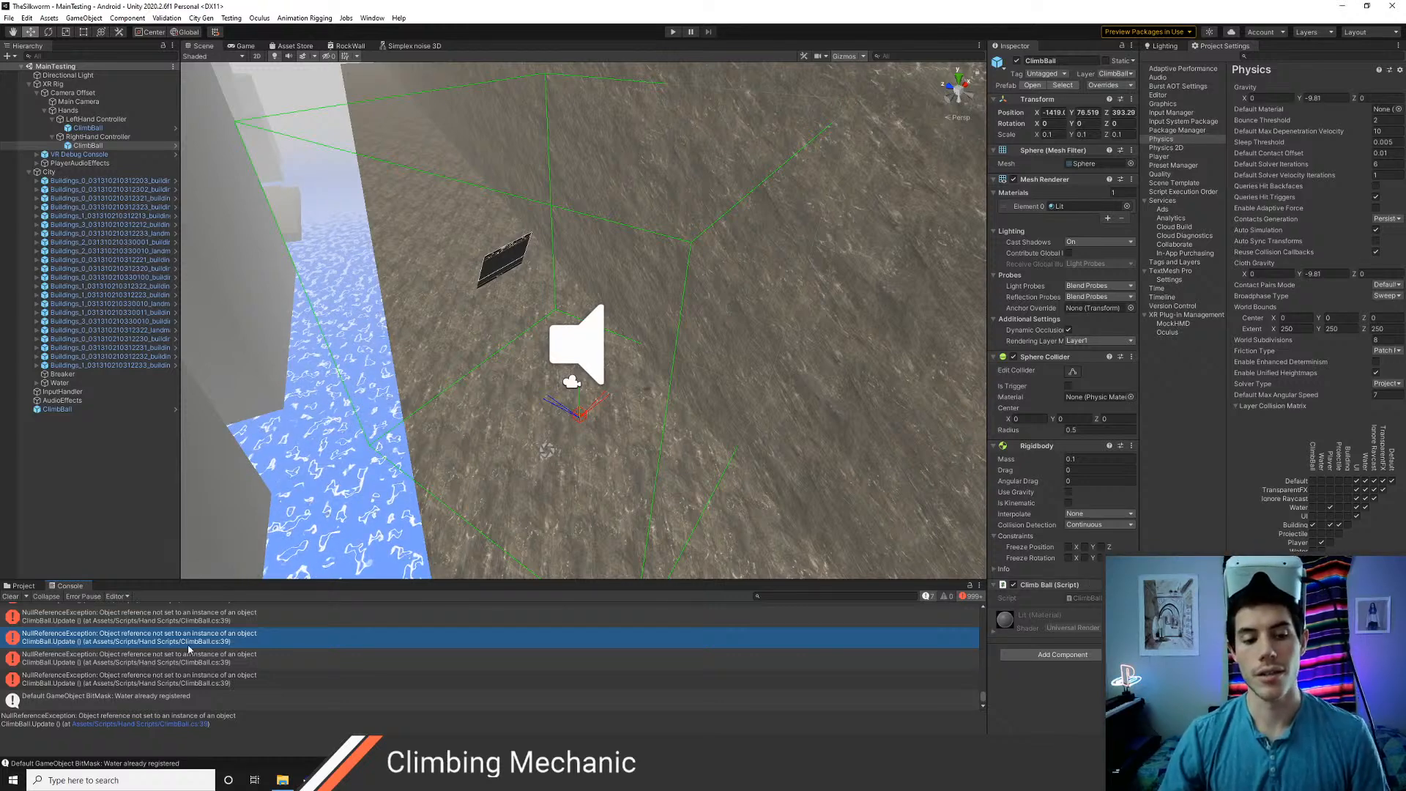
double_click(161, 680)
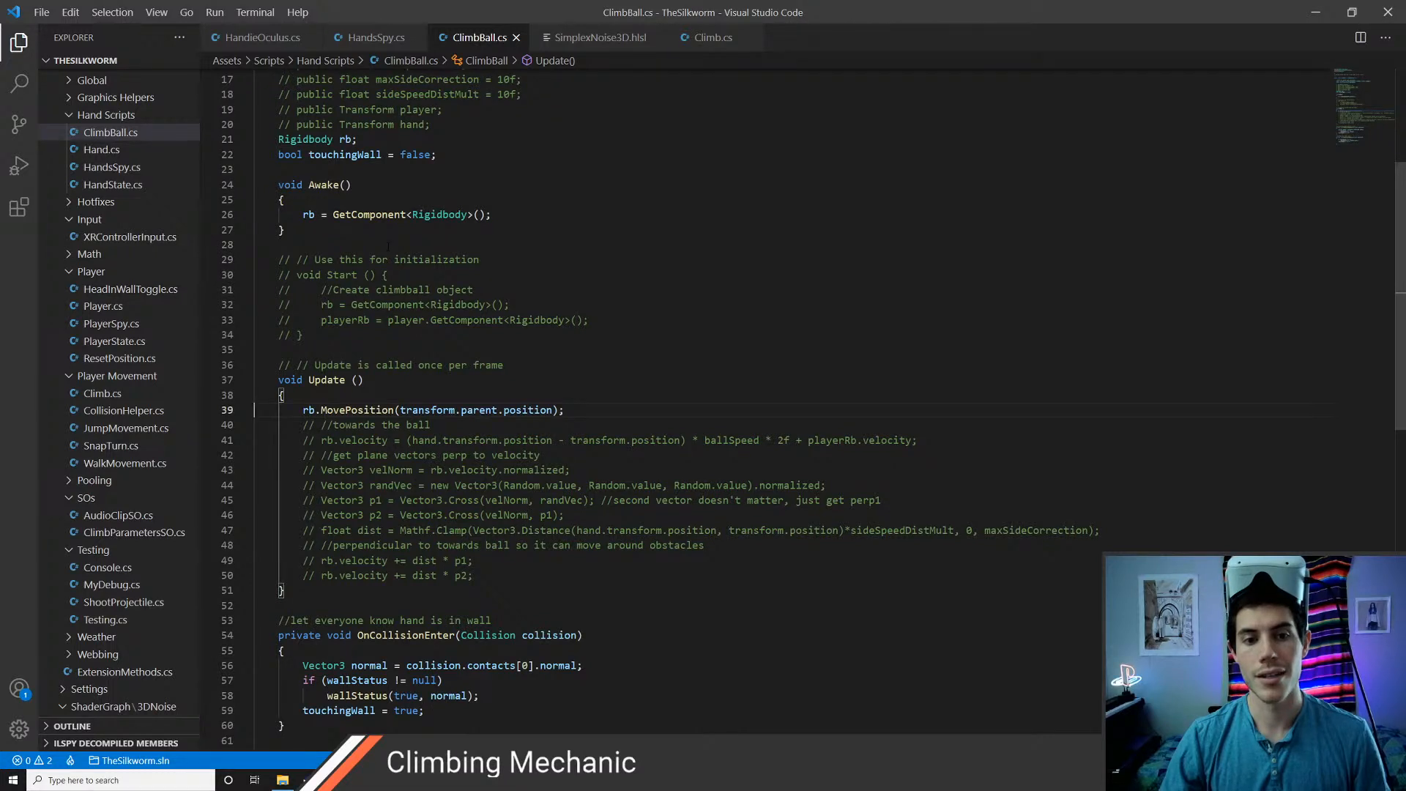
scroll(388, 246, "up", 2)
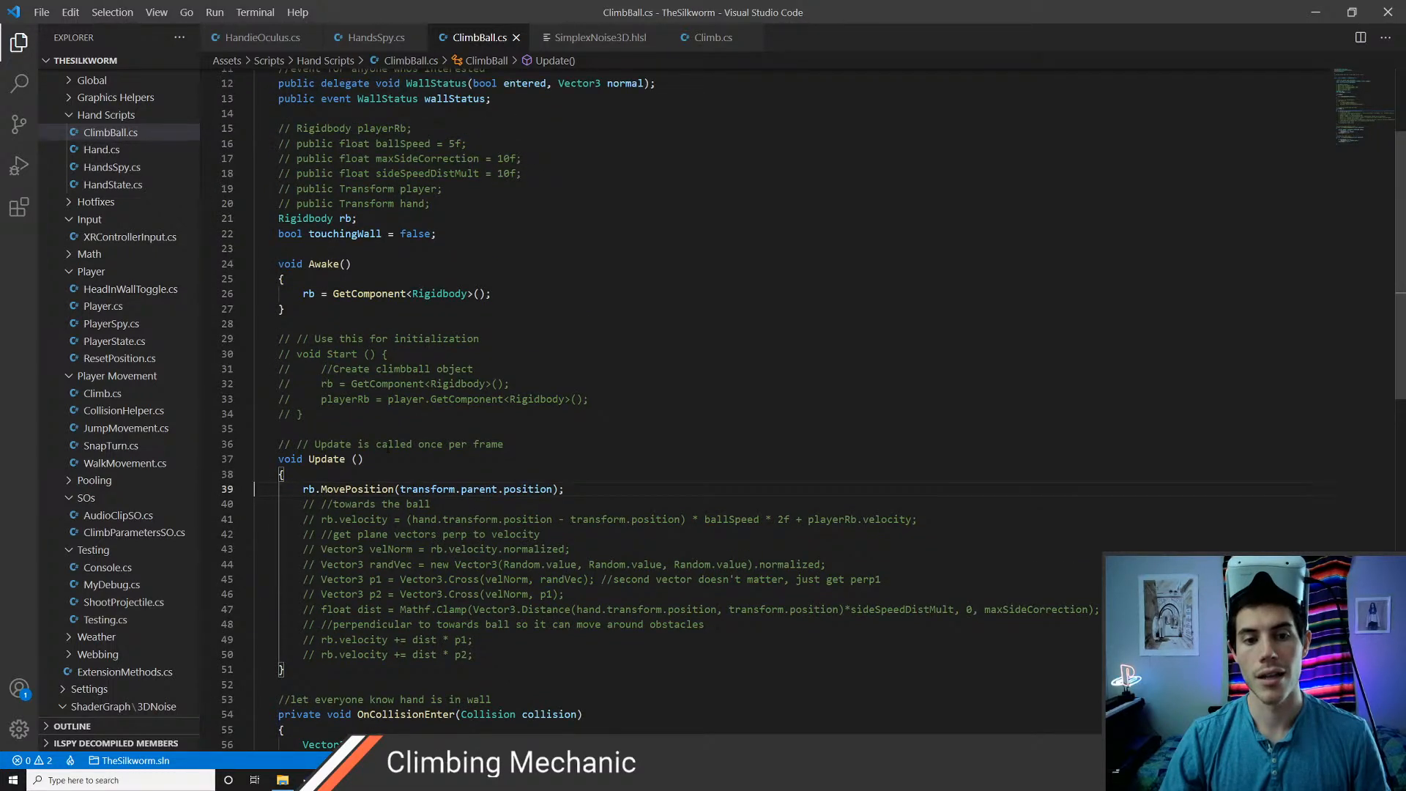
left_click(437, 488)
double_click(479, 488)
double_click(528, 489)
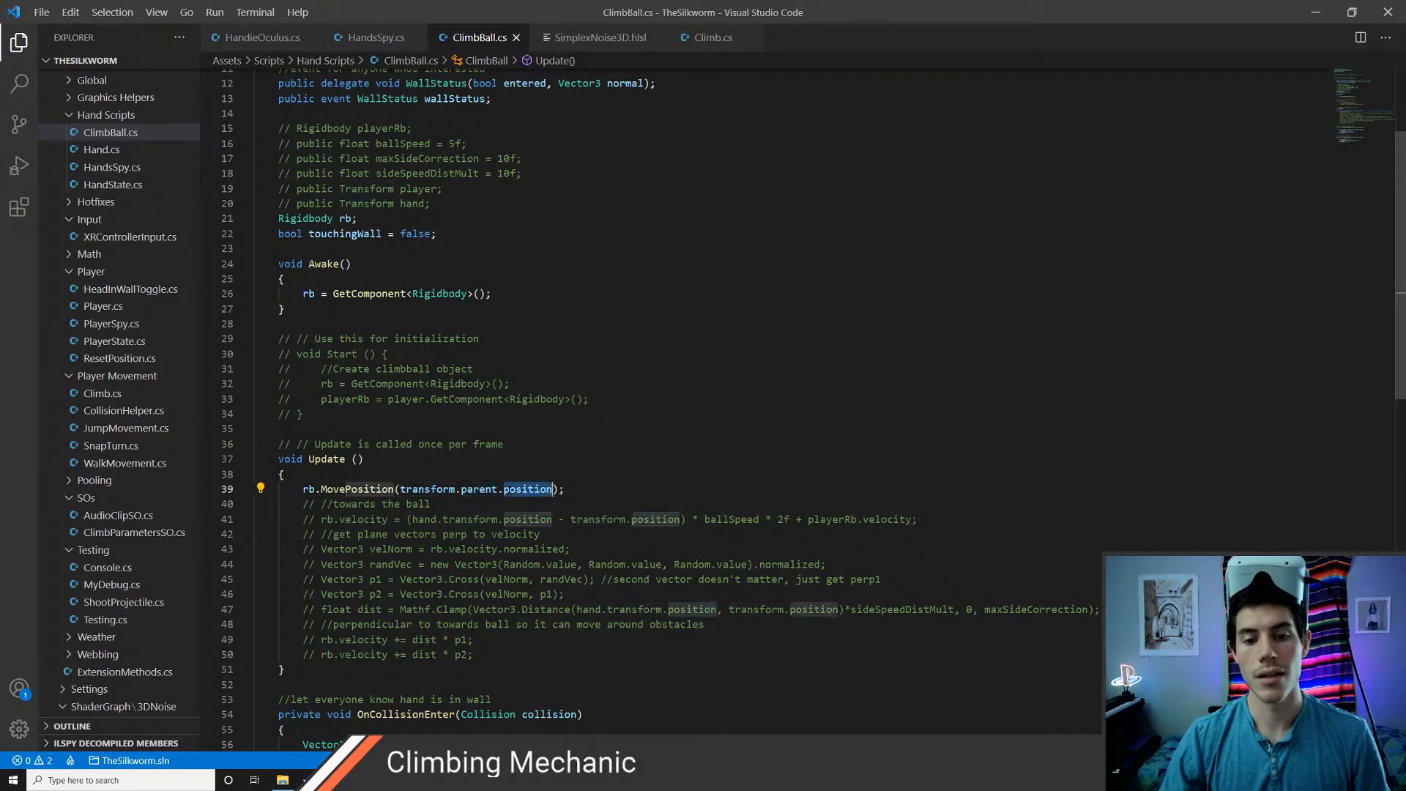
double_click(428, 490)
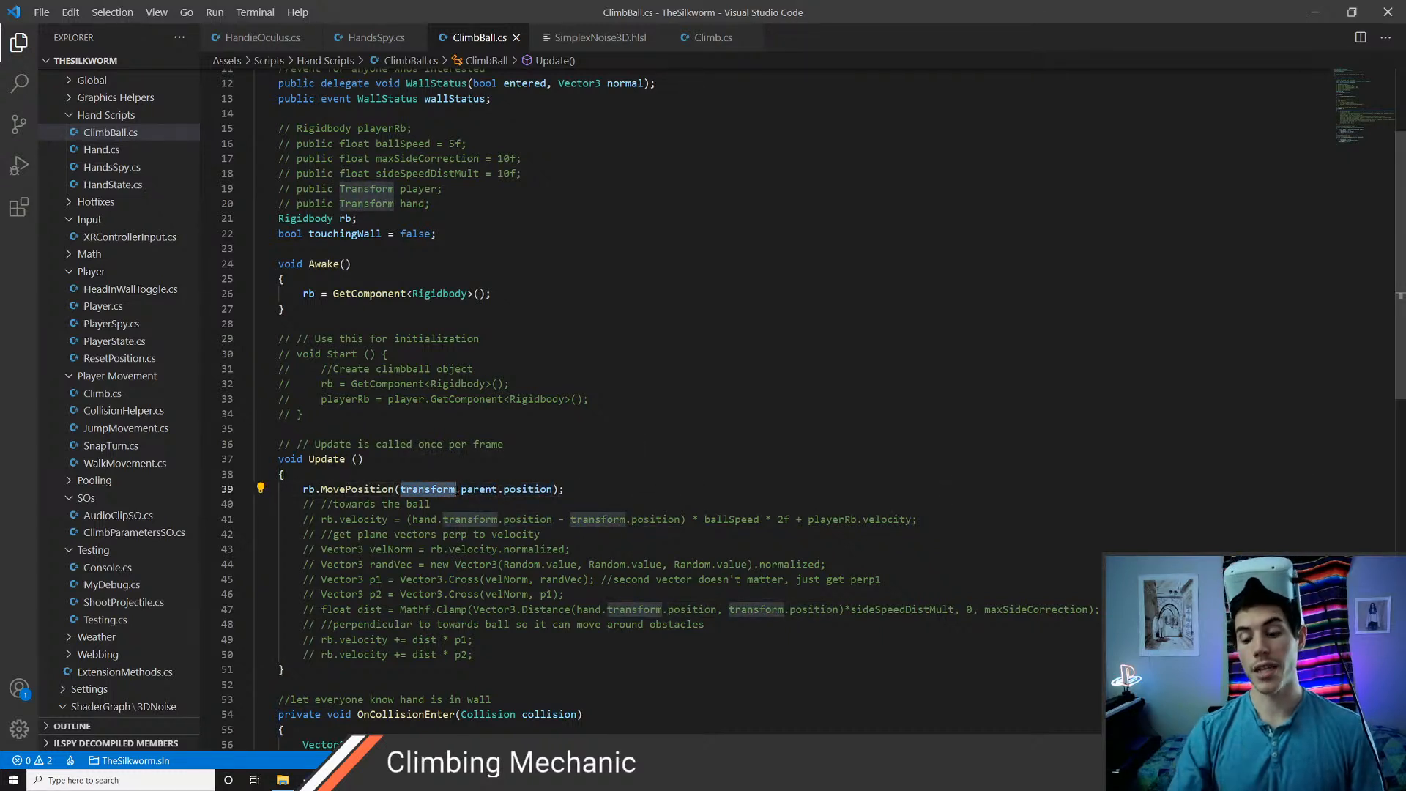